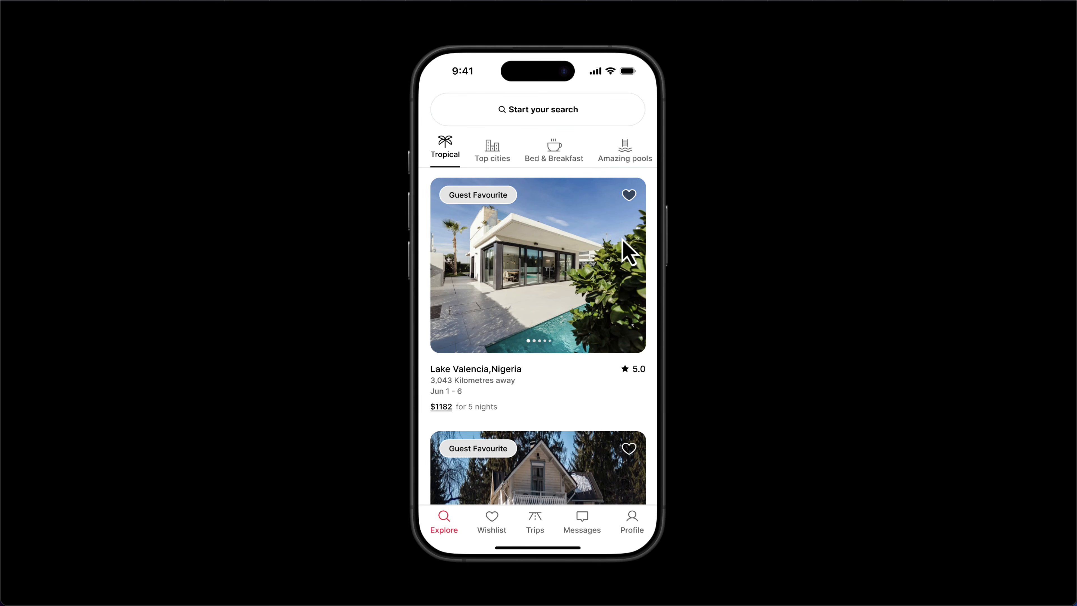
- Mark the Lake Valencia villa and the wooden house below it as favourites in the prototype's Explore feed
left_click(629, 195)
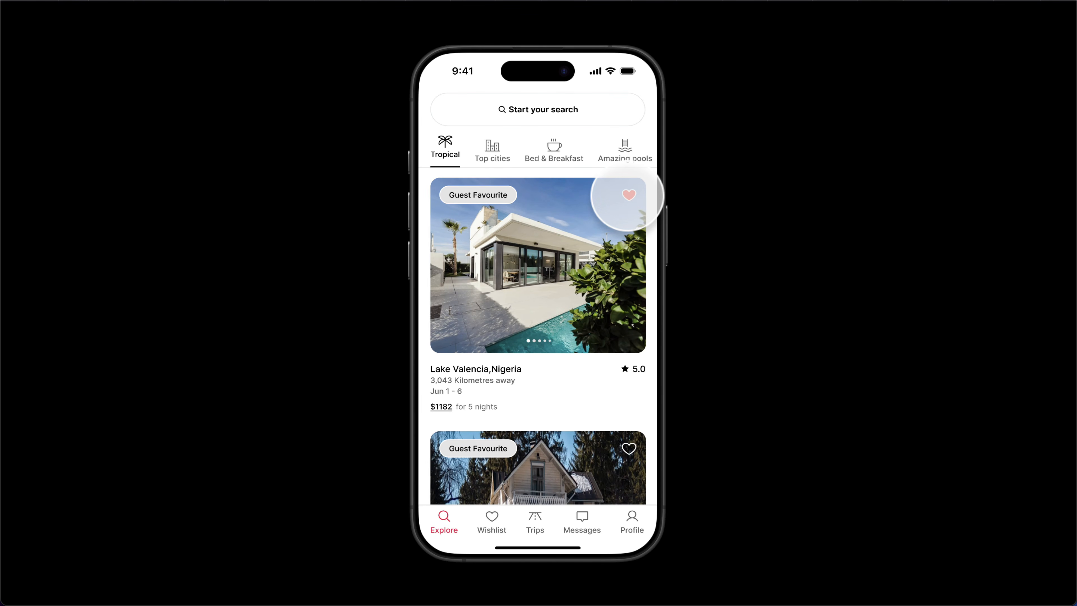
scroll(630, 187, "down", 3)
left_click(629, 359)
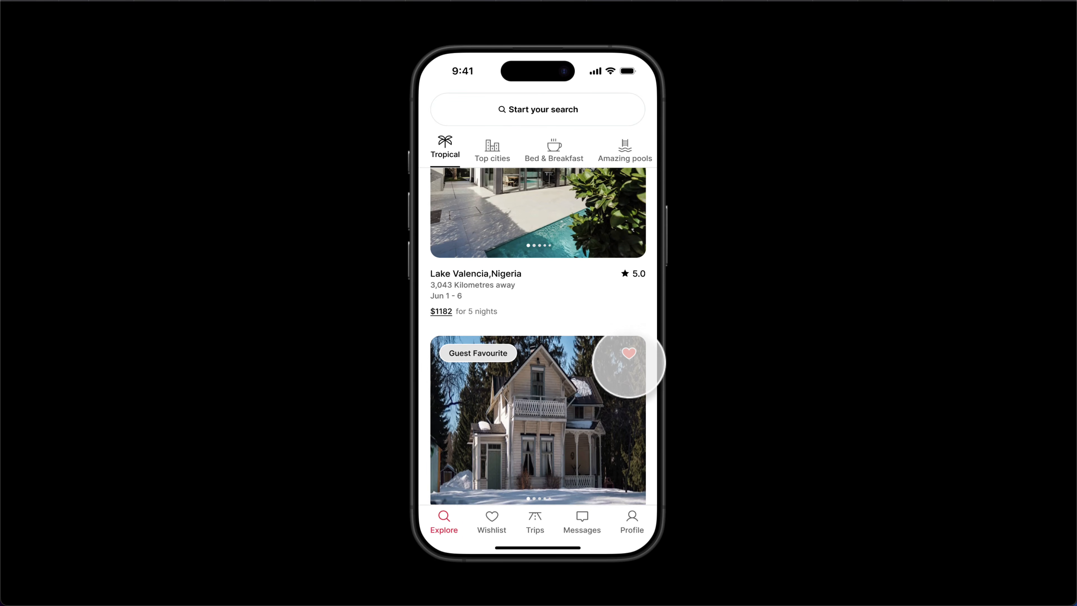
scroll(630, 369, "down", 4)
scroll(609, 339, "up", 5)
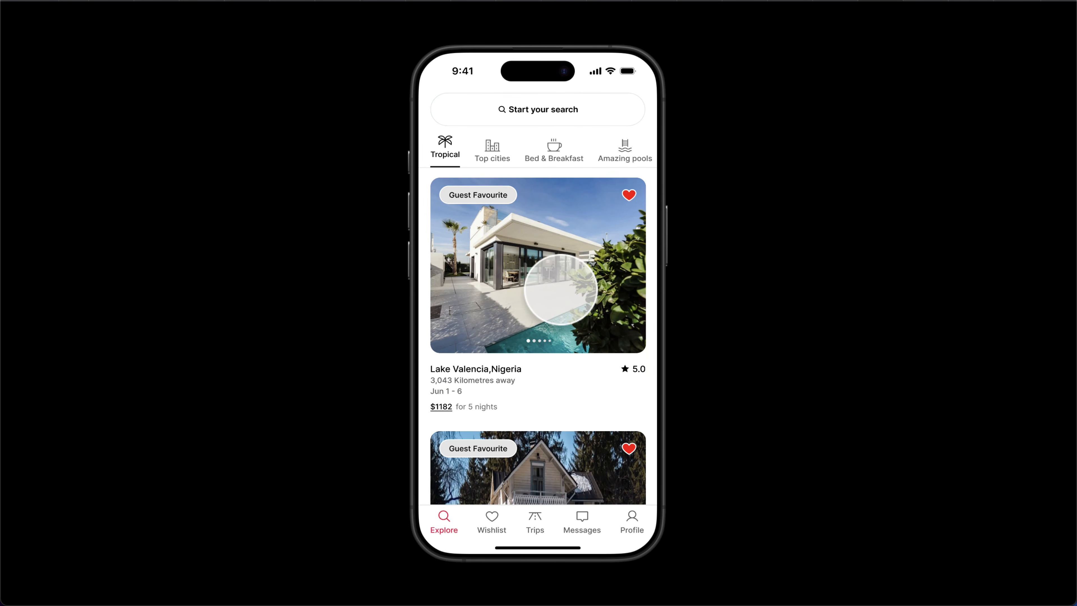
- View the Lake Valencia villa's detail page in the prototype and return to the Explore feed
left_click(557, 289)
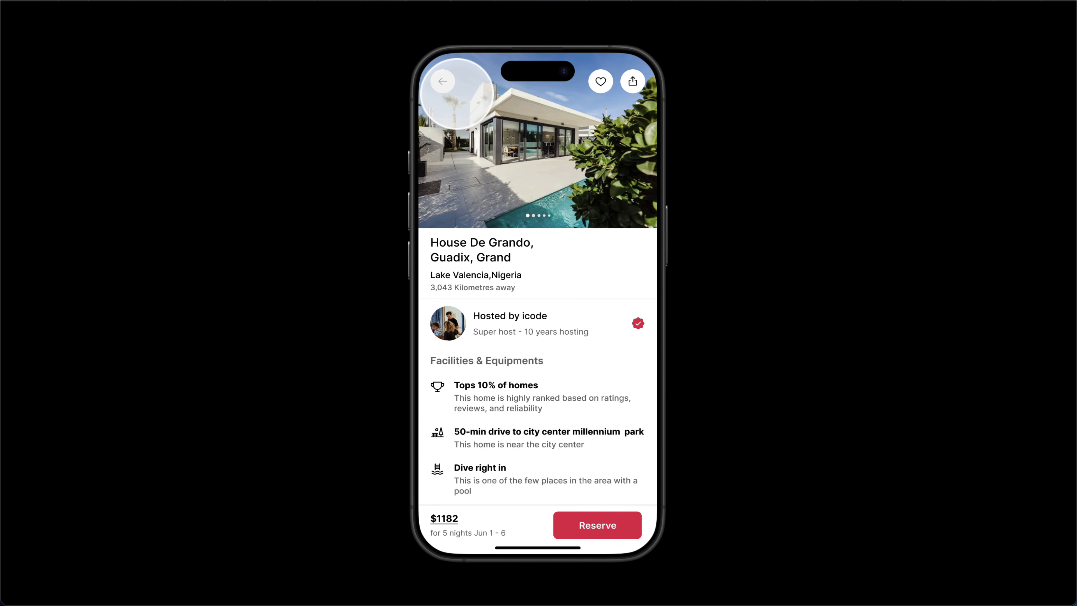
left_click(443, 82)
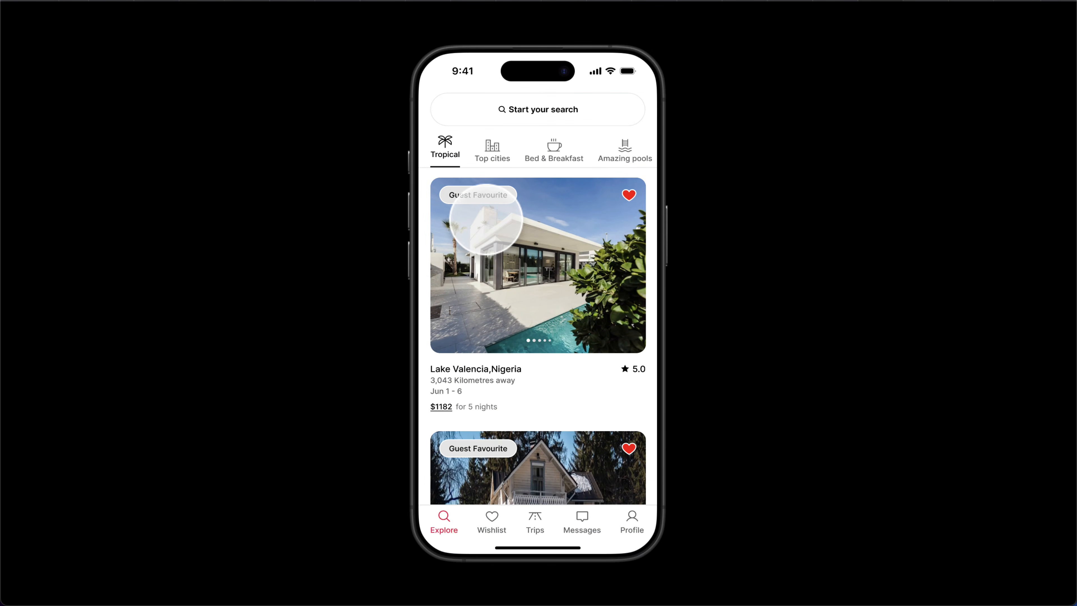
left_click(492, 231)
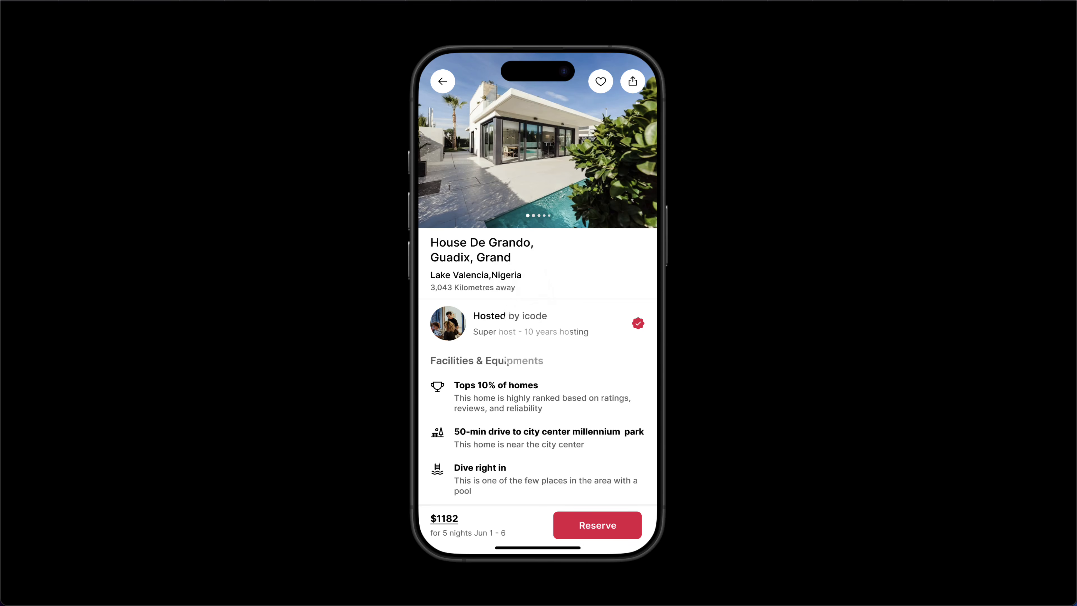
left_click_drag(544, 187, 561, 449)
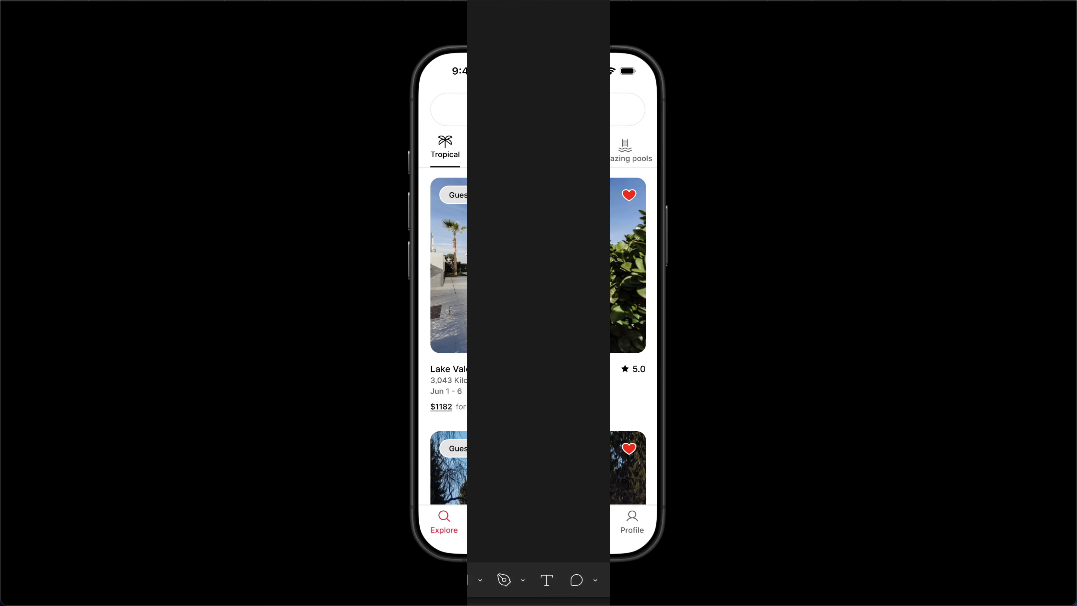
- Examine the two reference screen images of the Explore feed and the listing details on the canvas
scroll(552, 233, "up", 3)
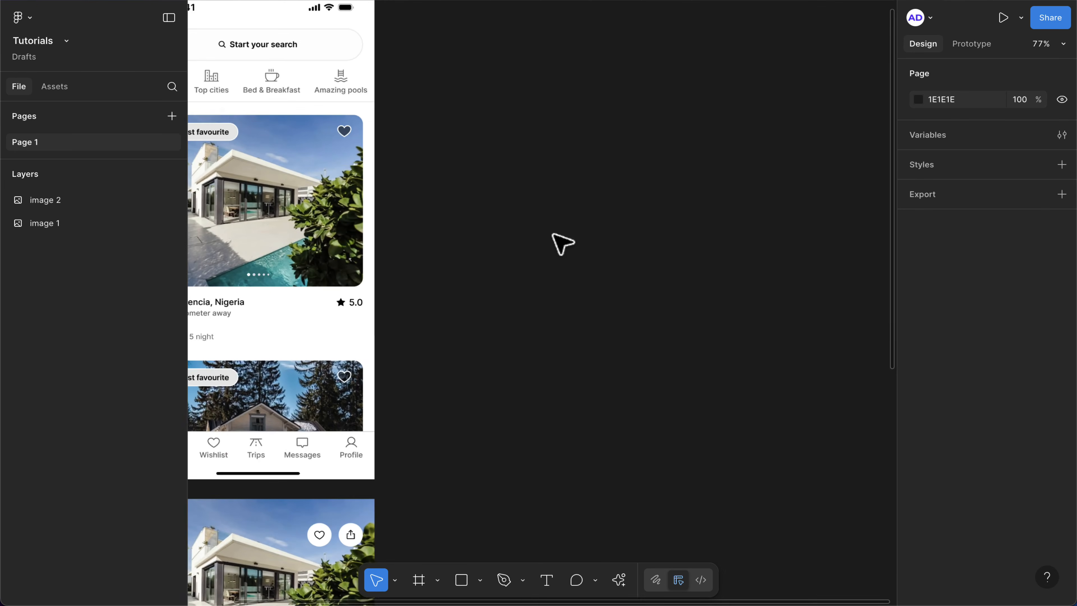
scroll(555, 238, "left", 5)
left_click(502, 243)
scroll(502, 243, "down", 3)
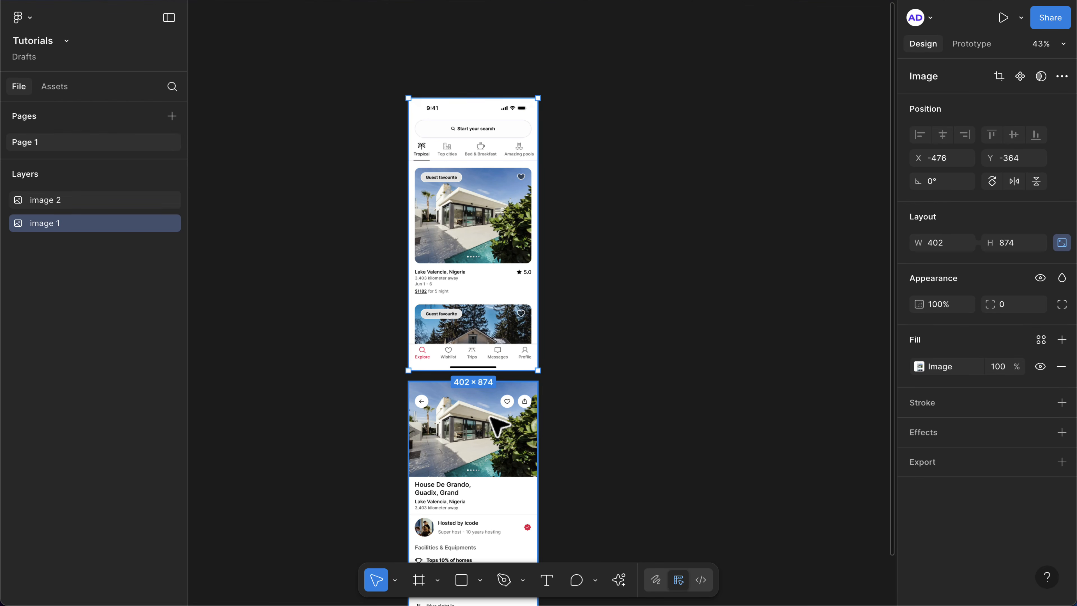
left_click(494, 428)
scroll(504, 276, "up", 4)
scroll(488, 212, "up", 2)
scroll(488, 212, "right", 2)
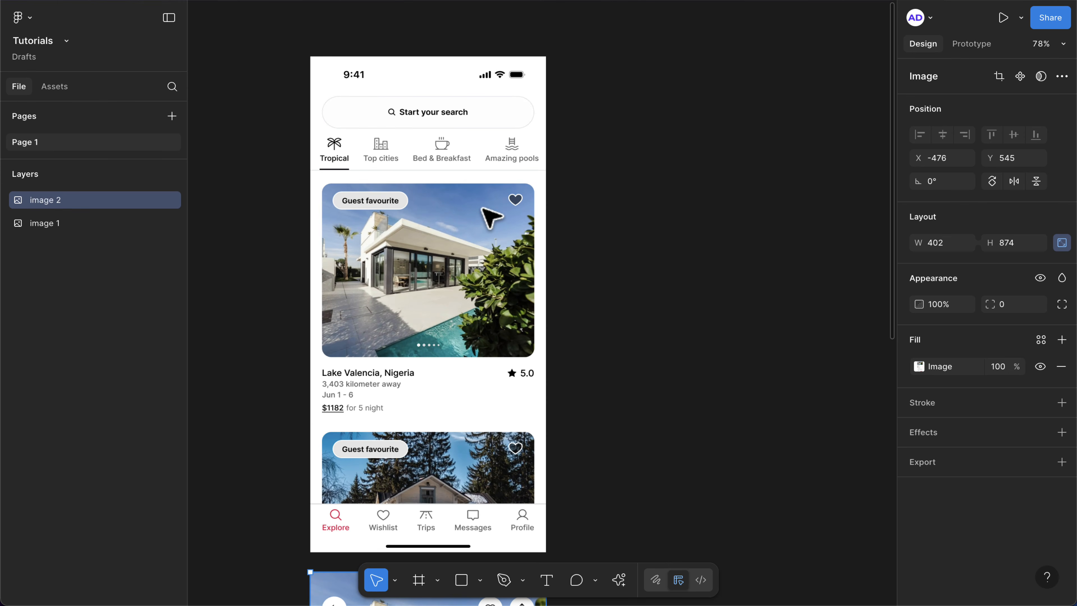
left_click(630, 184)
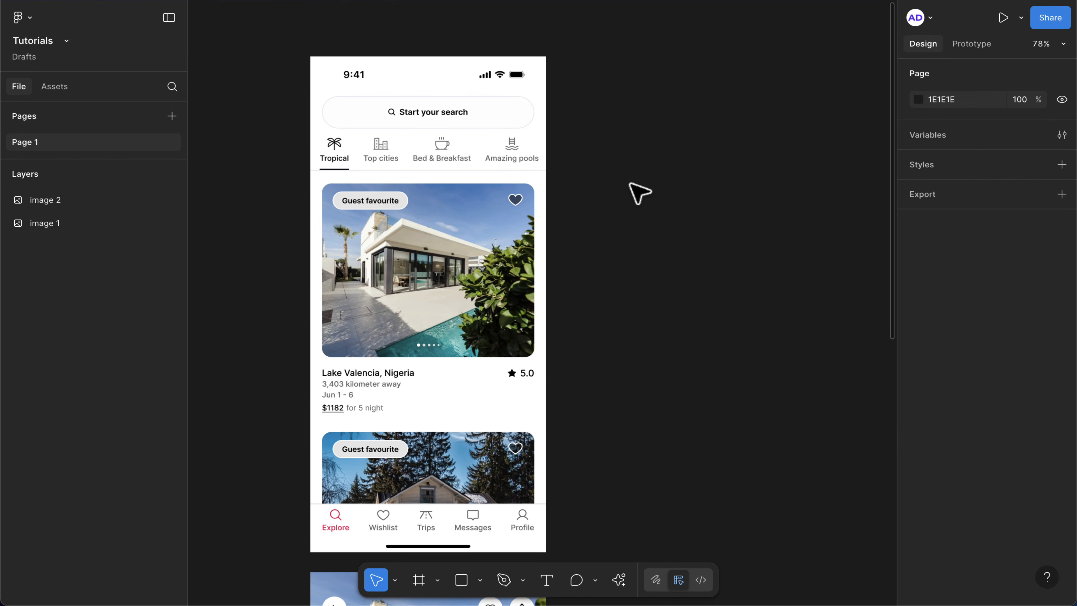
- Create an iPhone 16 Pro frame beside the Explore reference image
left_click(419, 581)
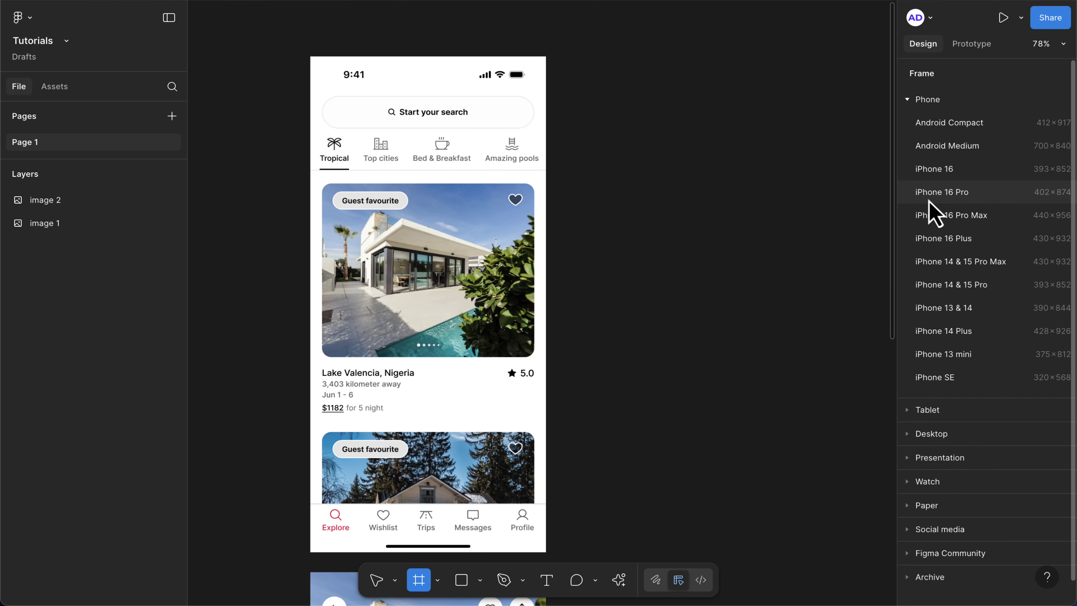
left_click(948, 195)
scroll(698, 259, "right", 1)
scroll(698, 259, "up", 1)
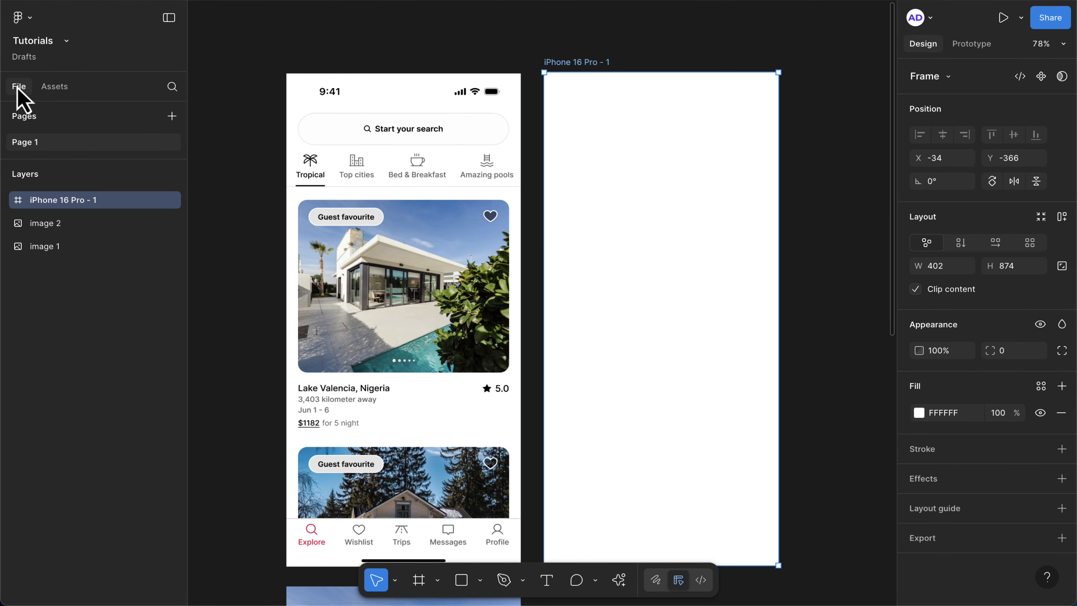
- Find the iPhone status bar by searching the assets for "status", and place it centred at the top of the phone frame
left_click(57, 86)
left_click(69, 115)
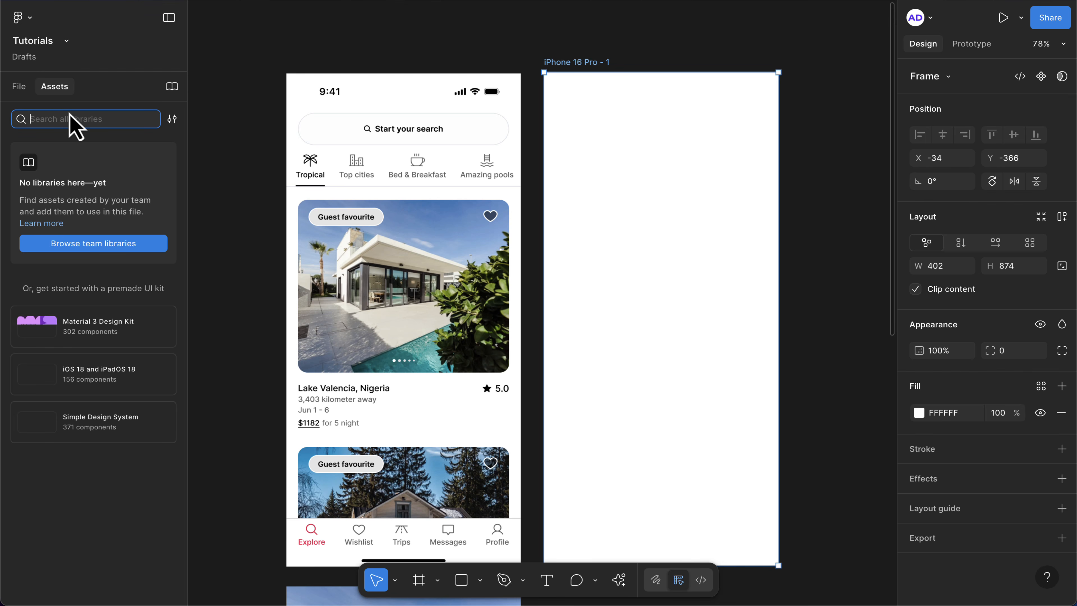
type("status")
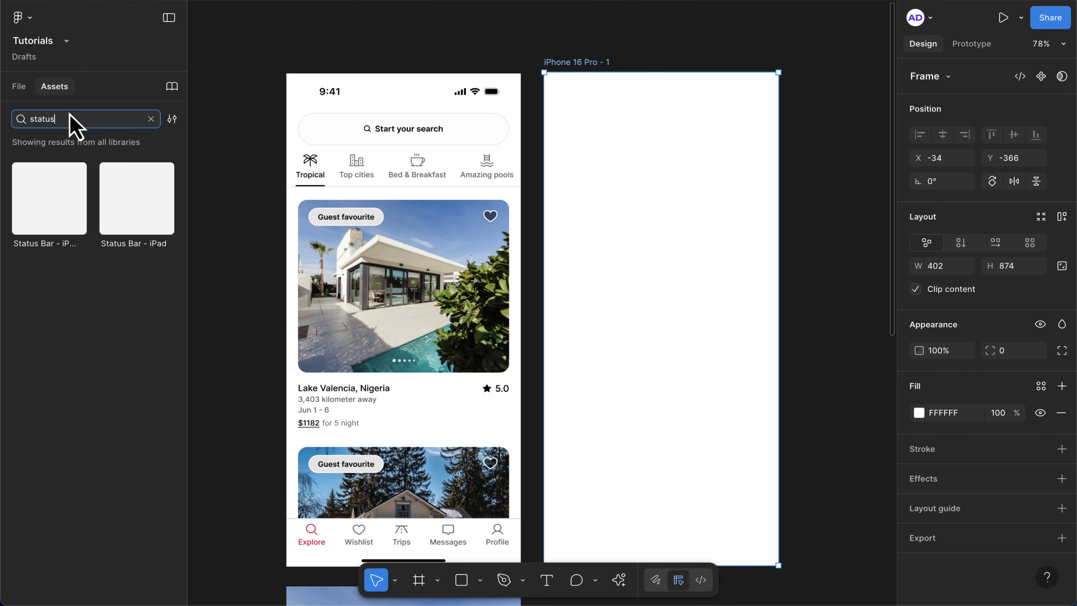
left_click_drag(38, 210, 617, 104)
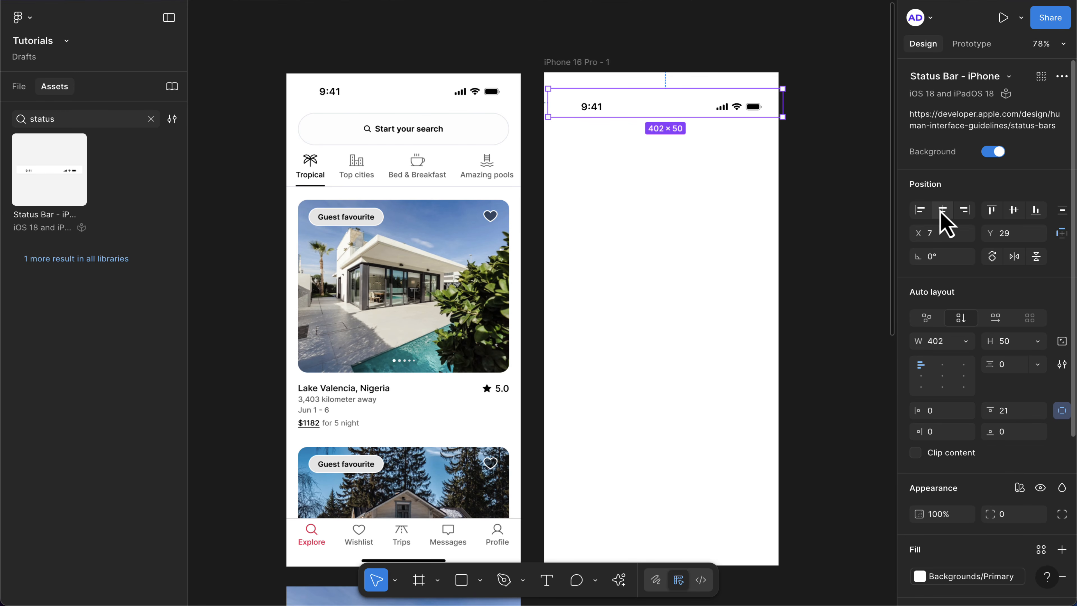
left_click(942, 210)
left_click(992, 210)
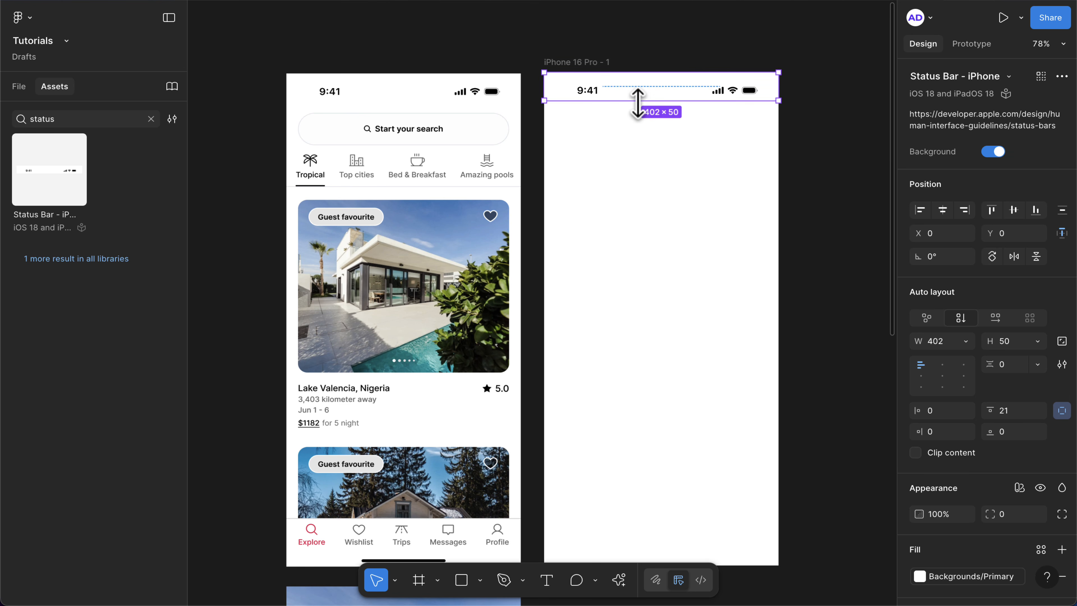
scroll(637, 103, "up", 1)
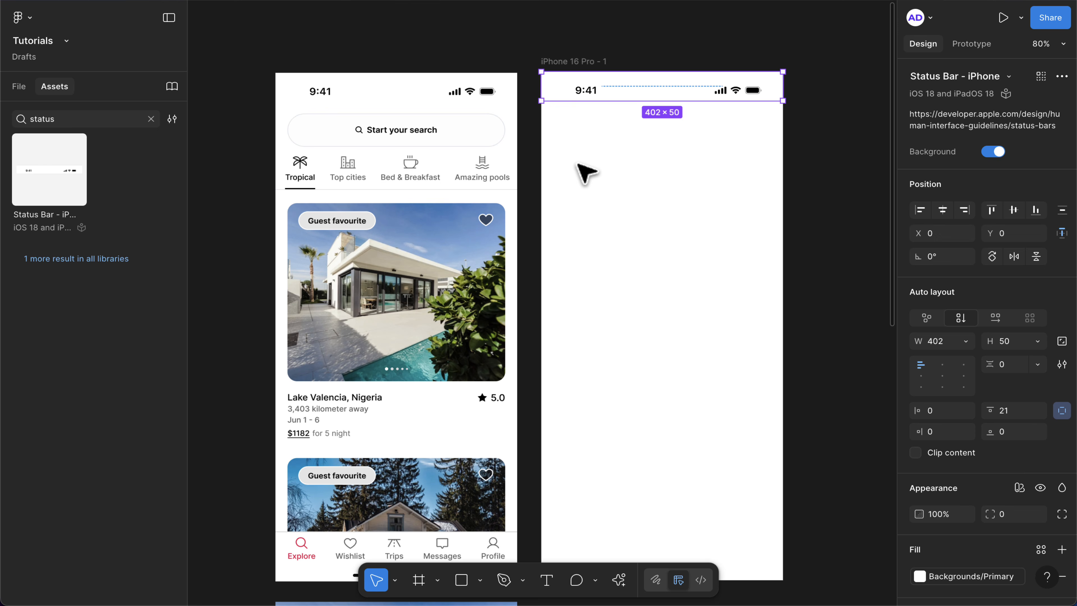
- Draw a search bar frame about 347 × 57 below the status bar
left_click(585, 163)
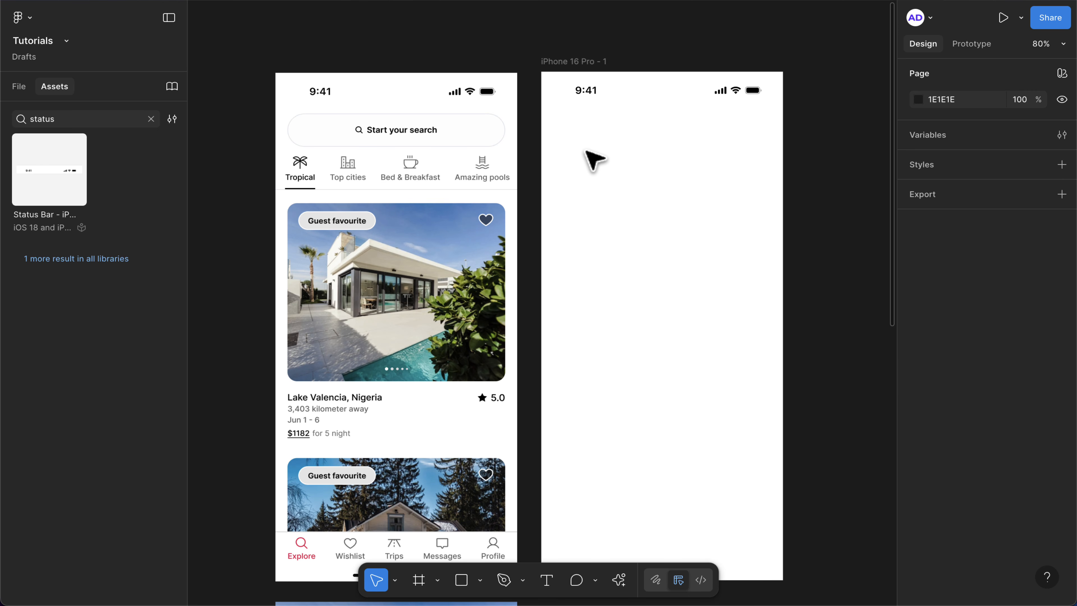
key("f")
left_click_drag(557, 130, 766, 163)
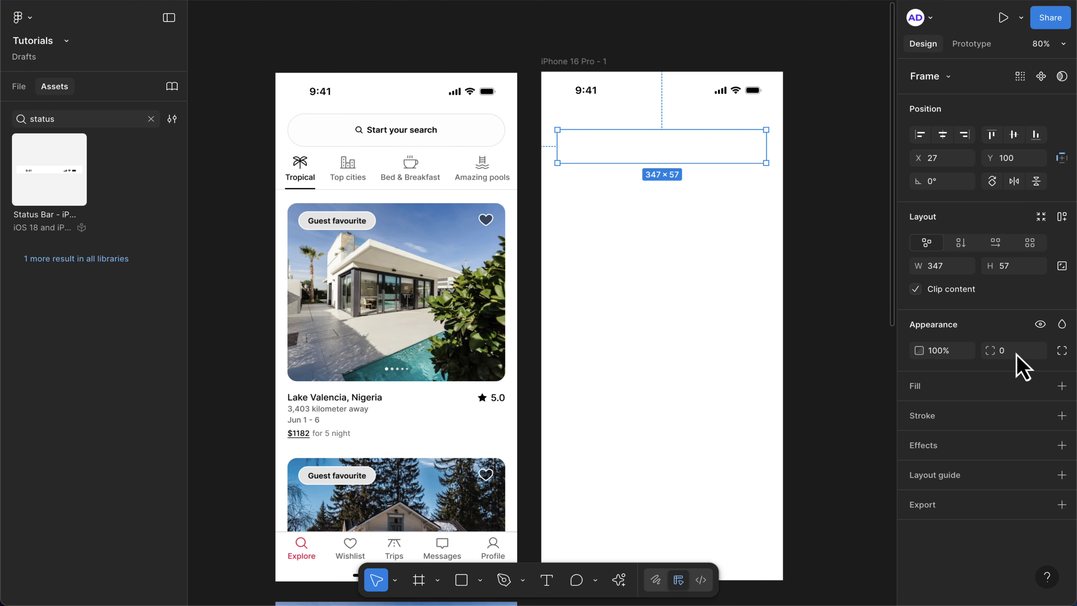
- Give the search bar frame a stroke in colour E4ECE7
left_click(1063, 416)
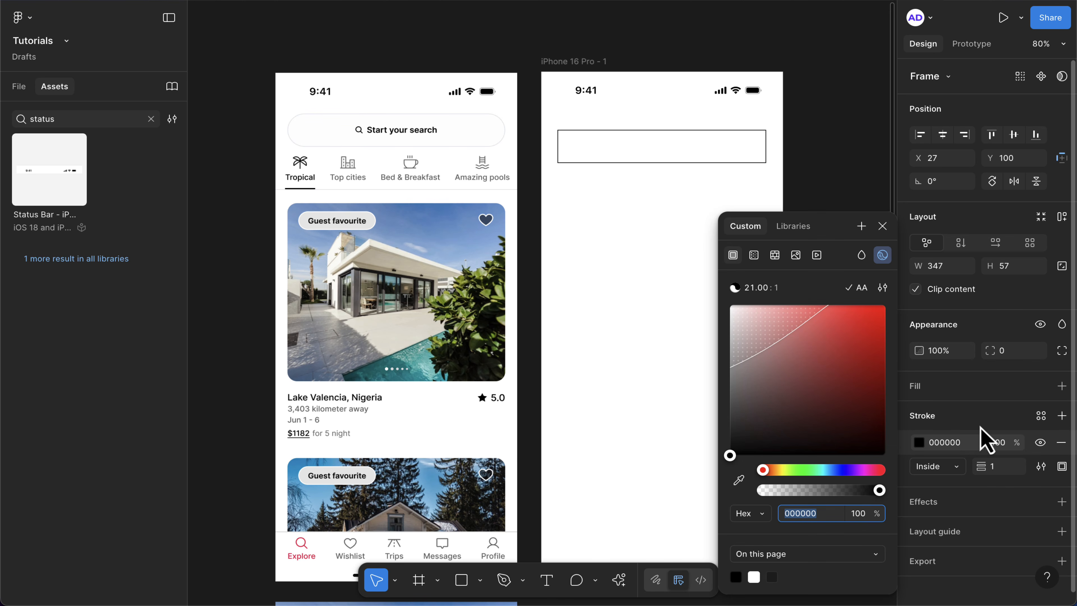
left_click(956, 445)
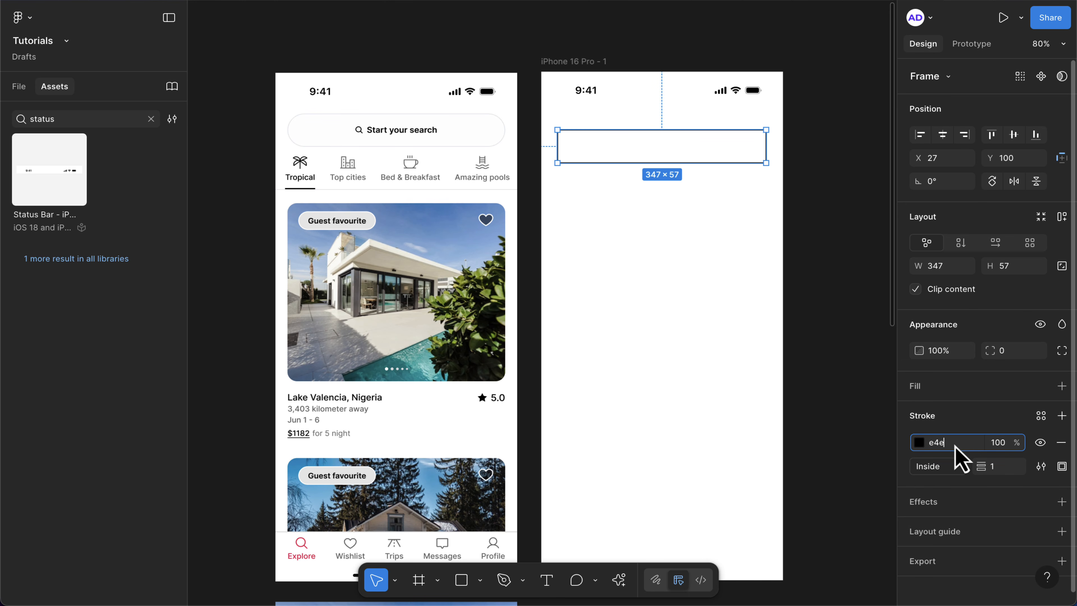
type("e4ece7")
key("Return")
left_click(703, 240)
scroll(643, 199, "up", 5)
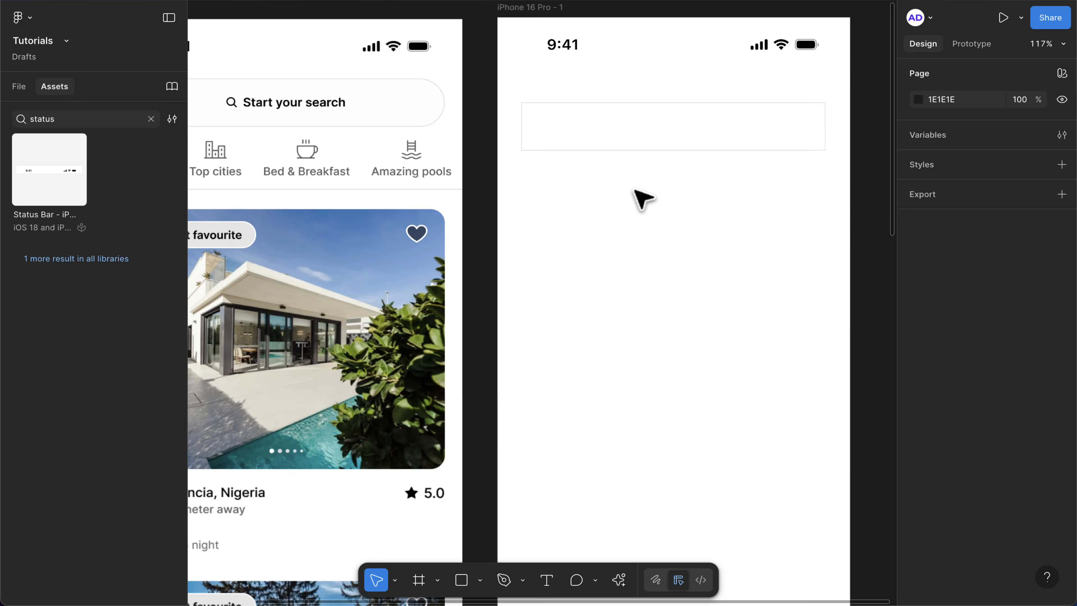
- Set the search bar frame's height to 58 and its corner radius to 58
left_click(595, 203)
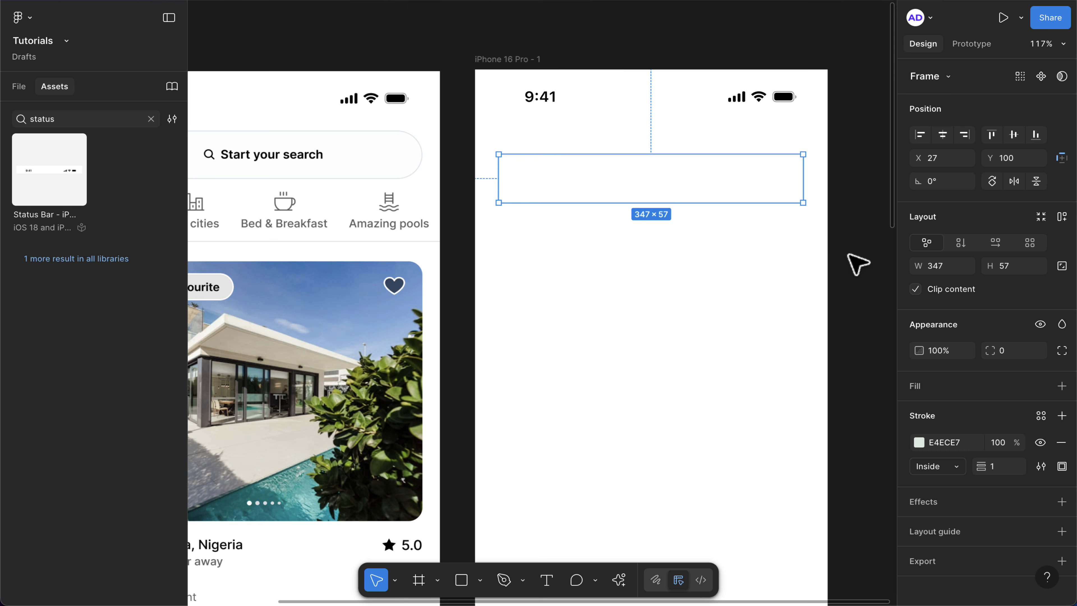
key("Up")
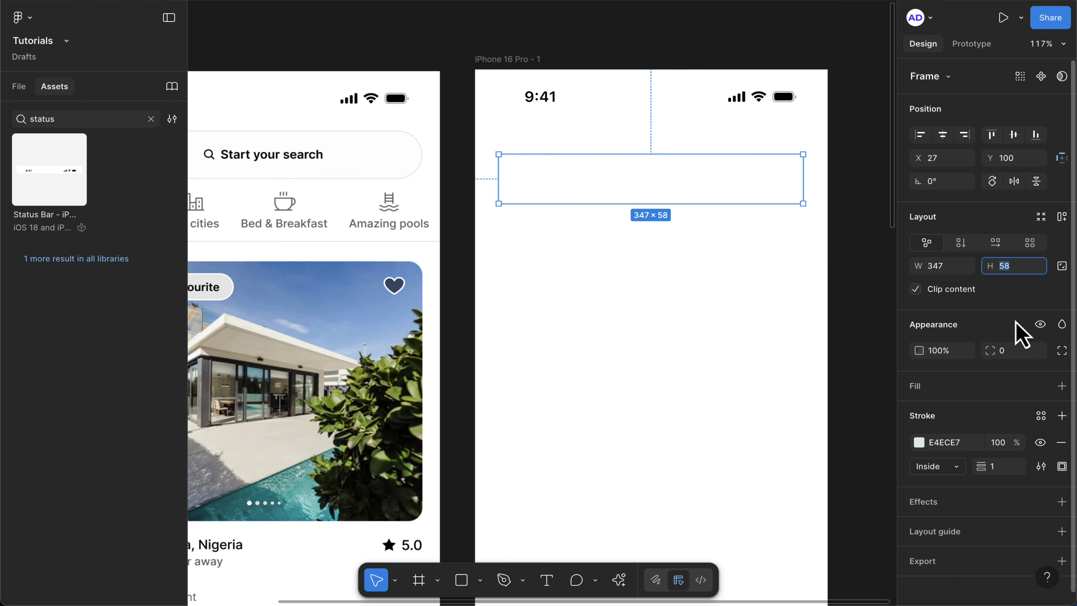
left_click(1011, 351)
type("58")
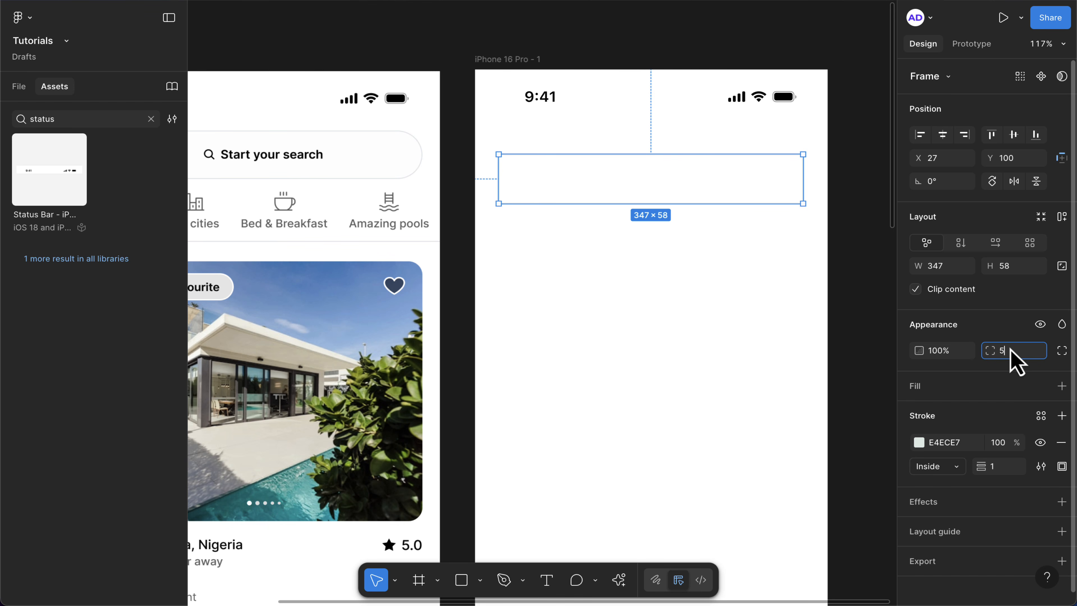
key("Return")
left_click(667, 265)
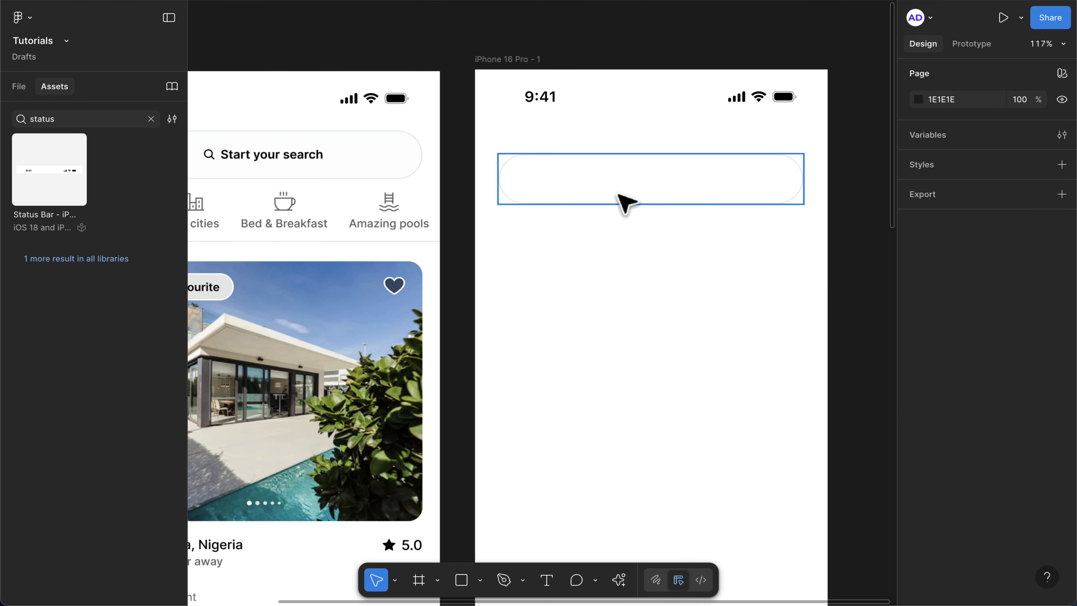
- Move the search bar up closer to the status bar, to Y 70, and check its spacing
left_click(627, 203)
left_click_drag(654, 200, 645, 166)
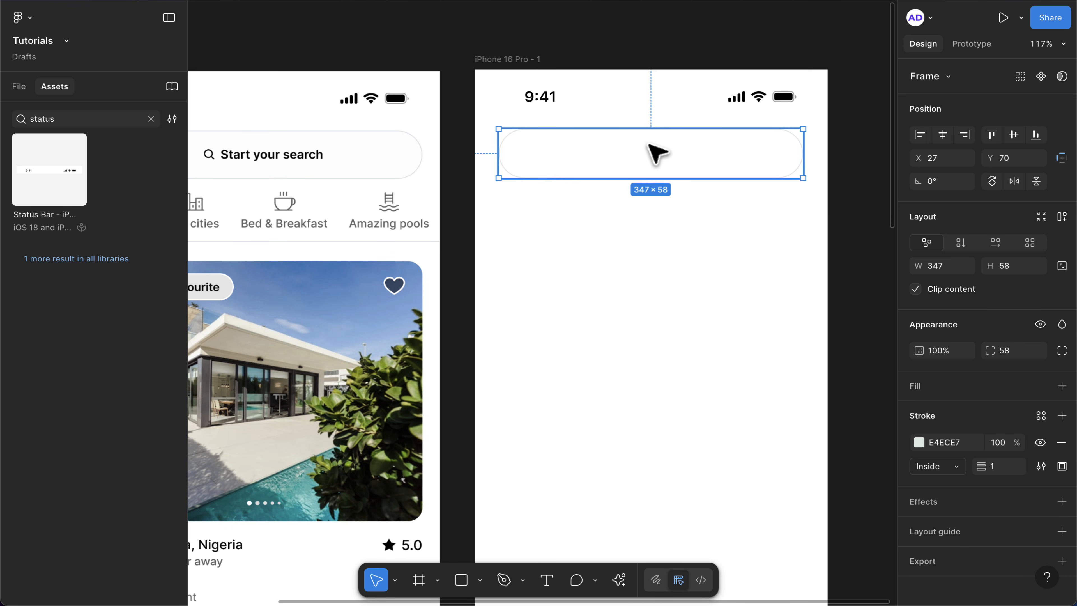
key("alt")
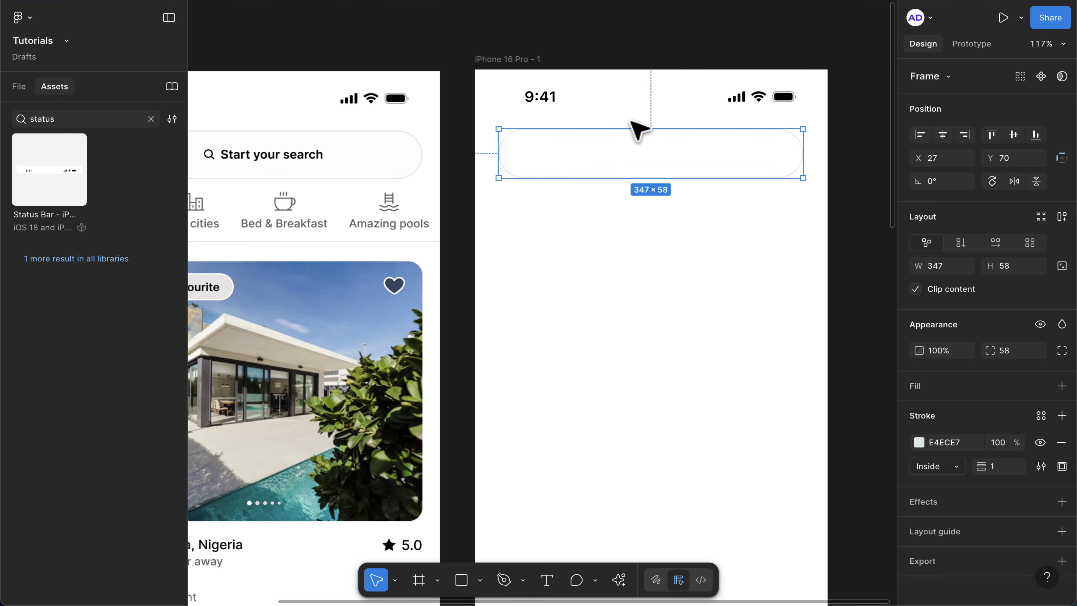
key("alt")
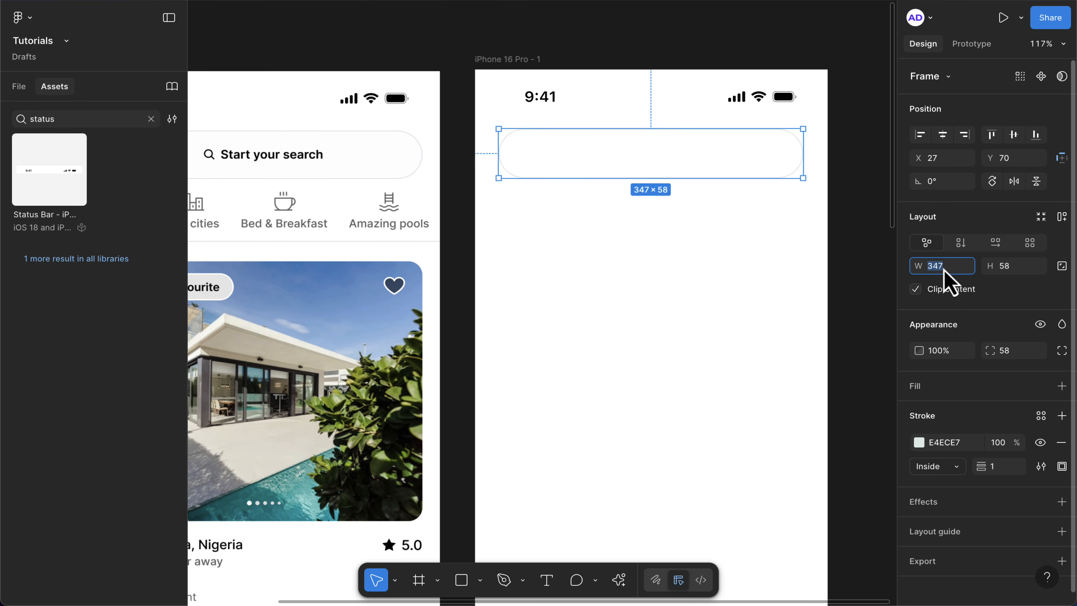
- Set the search bar's width to 362 and centre it horizontally in the phone frame
type("2")
key("Return")
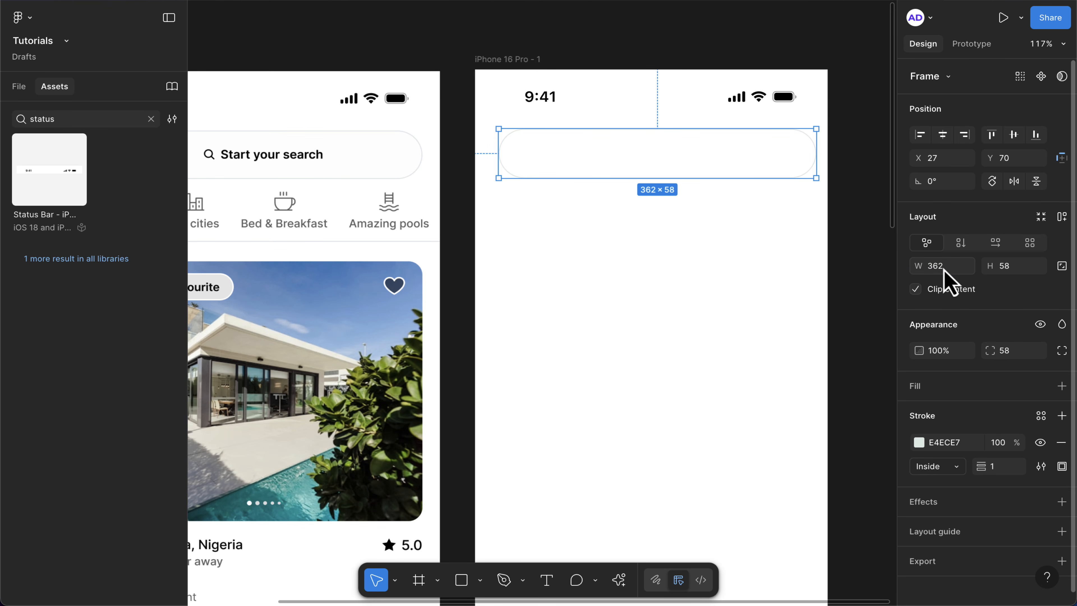
left_click(942, 135)
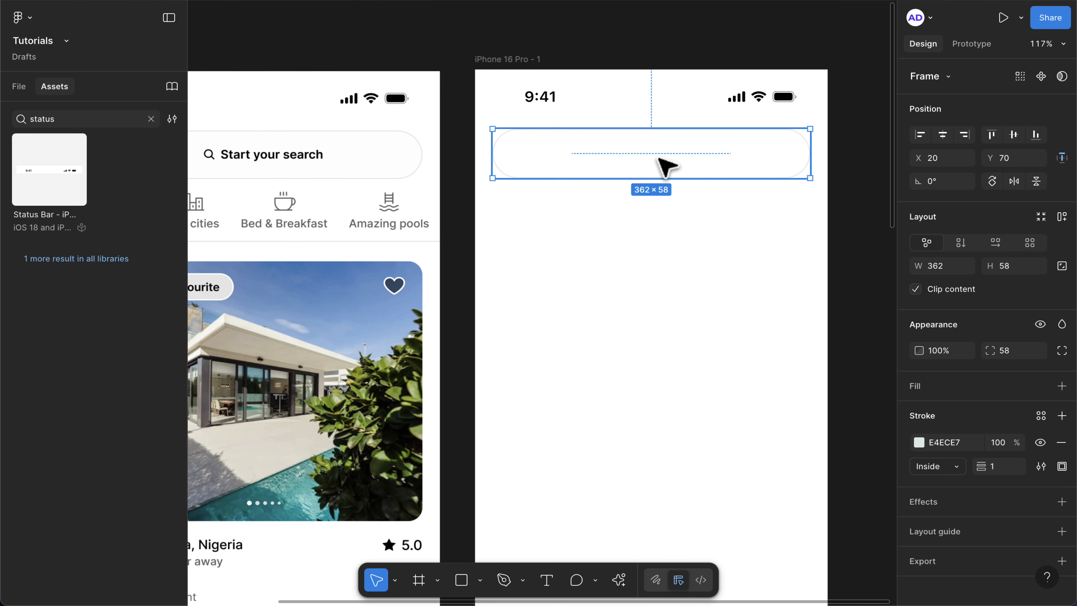
- Add the text "Start your search" below the search bar in the iPhone frame
scroll(666, 166, "down", 2)
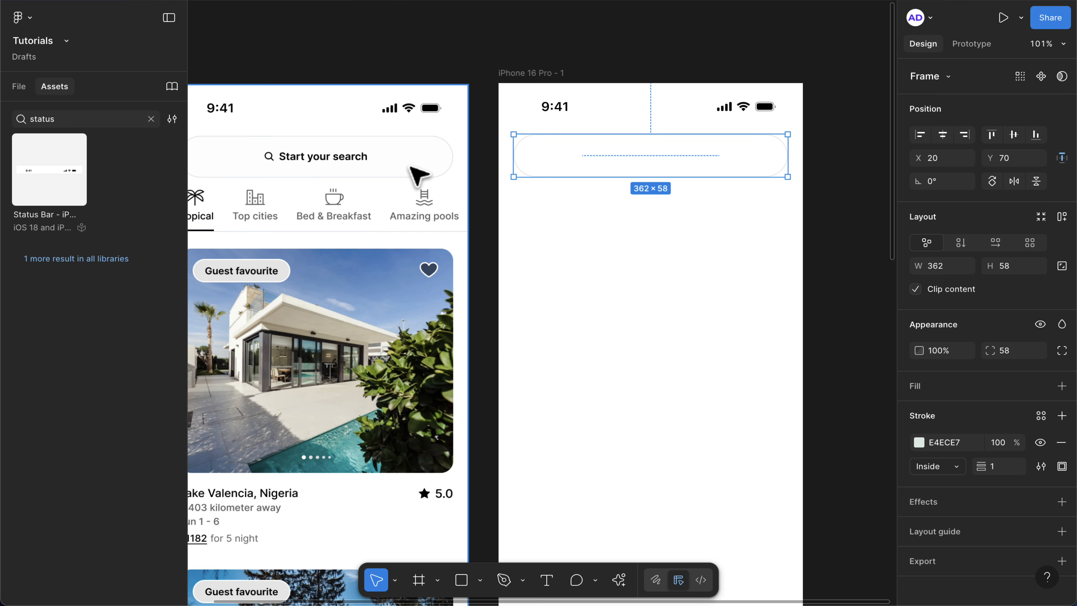
left_click(578, 241)
key("t")
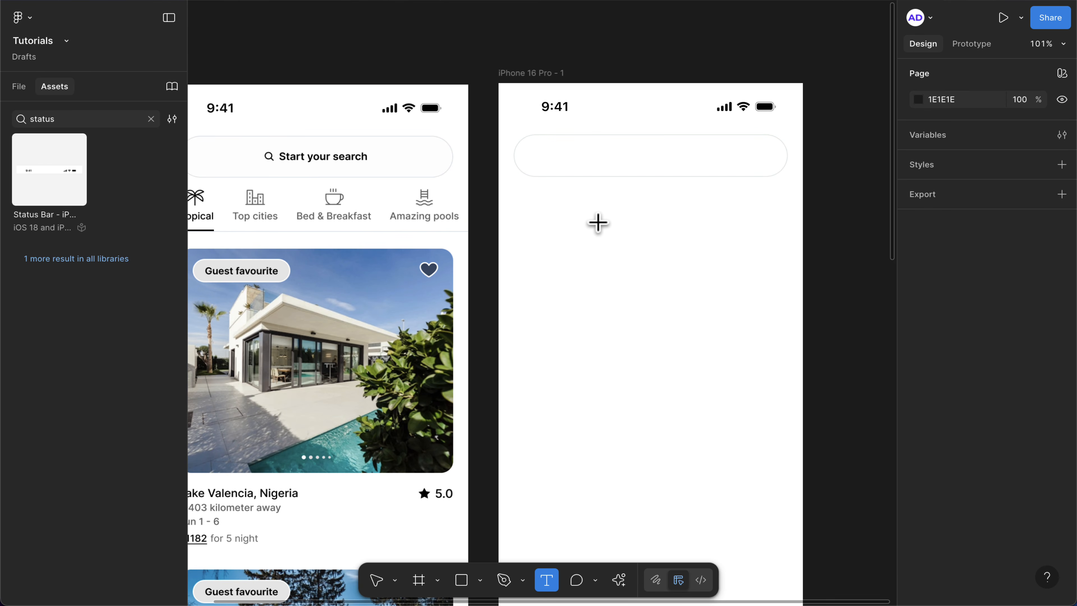
left_click(598, 222)
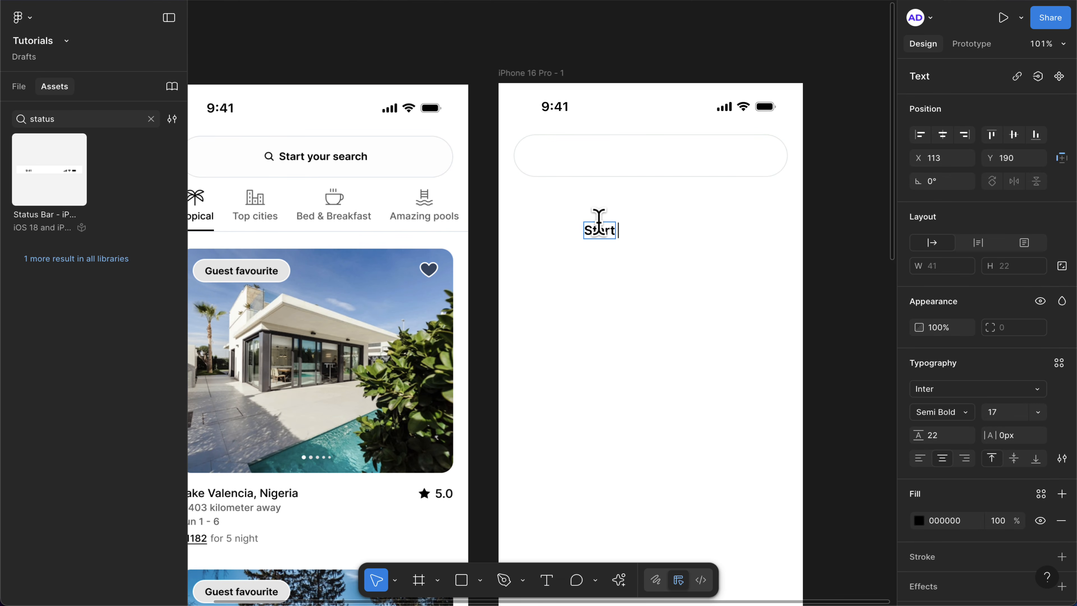
type("Start your sea")
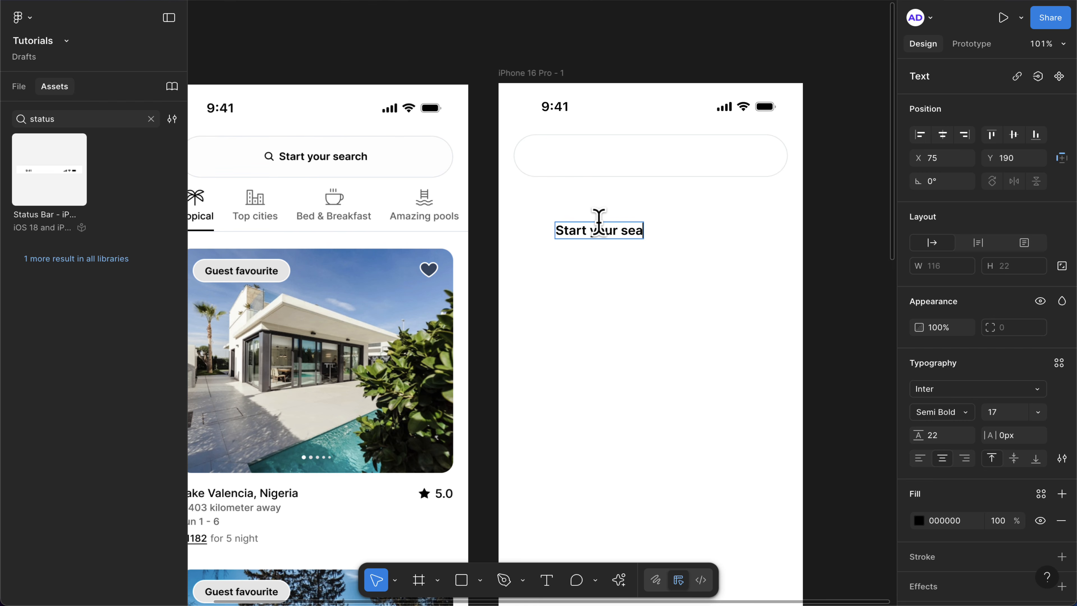
type("rch")
key("Escape")
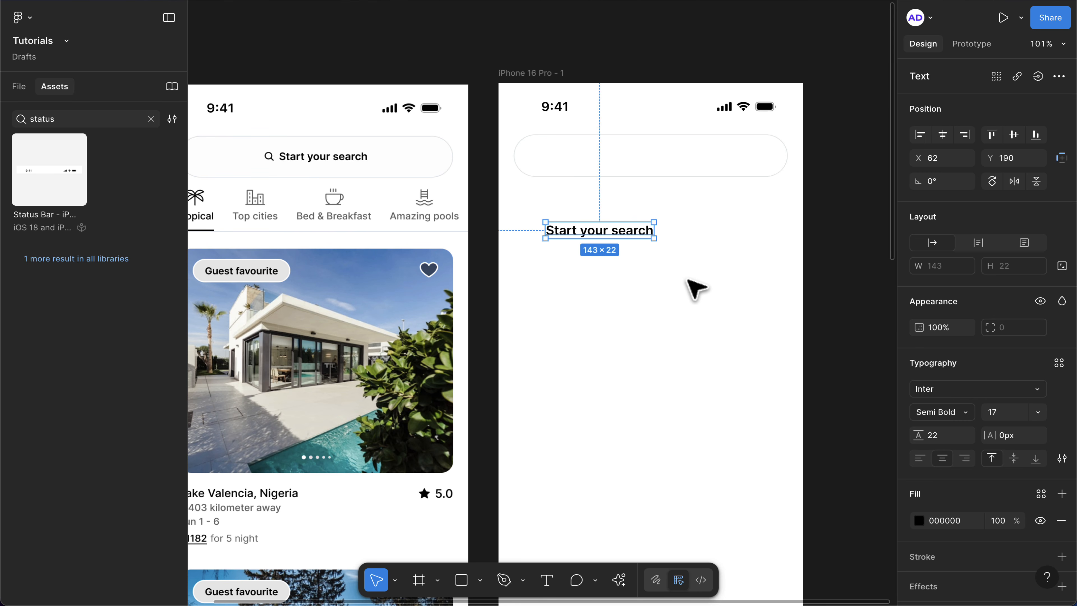
- Set the "Start your search" text to size 14 in Semi Bold and move it to about X 164, Y 180
left_click(1004, 415)
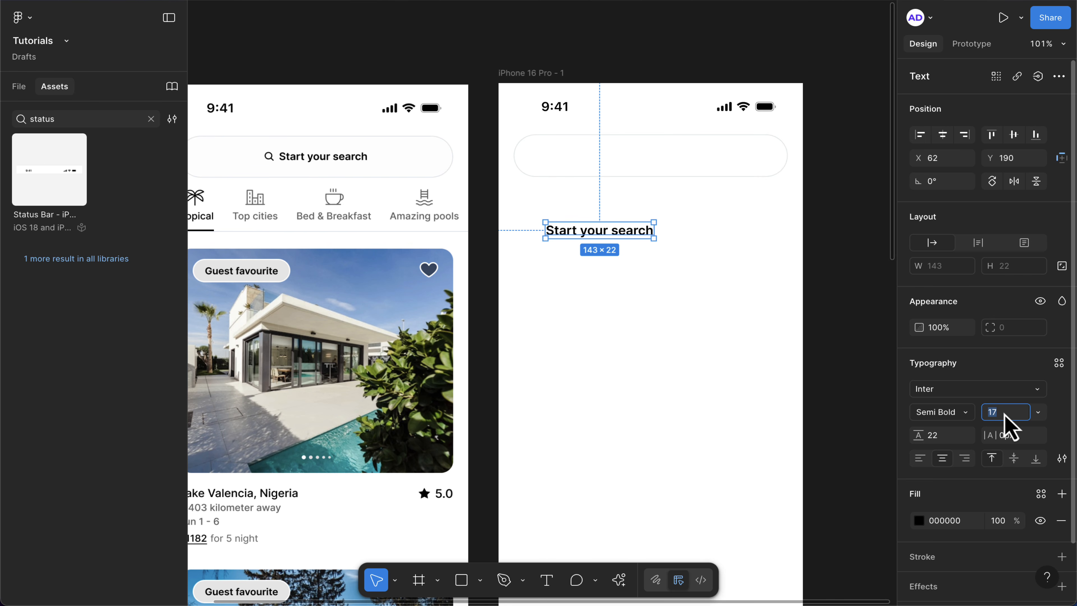
type("4")
key("Return")
left_click(946, 407)
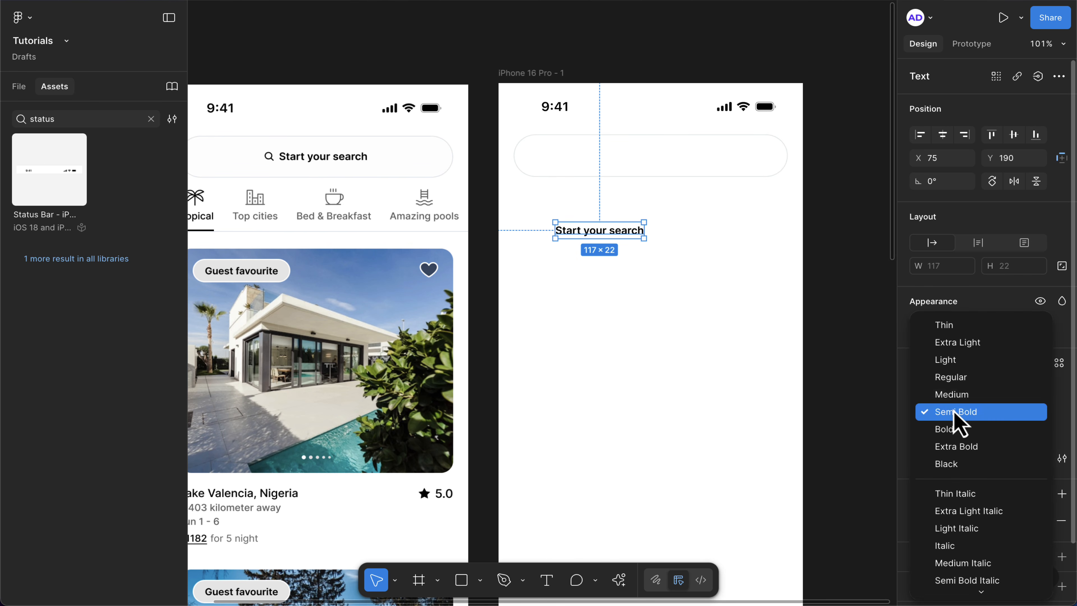
left_click(964, 414)
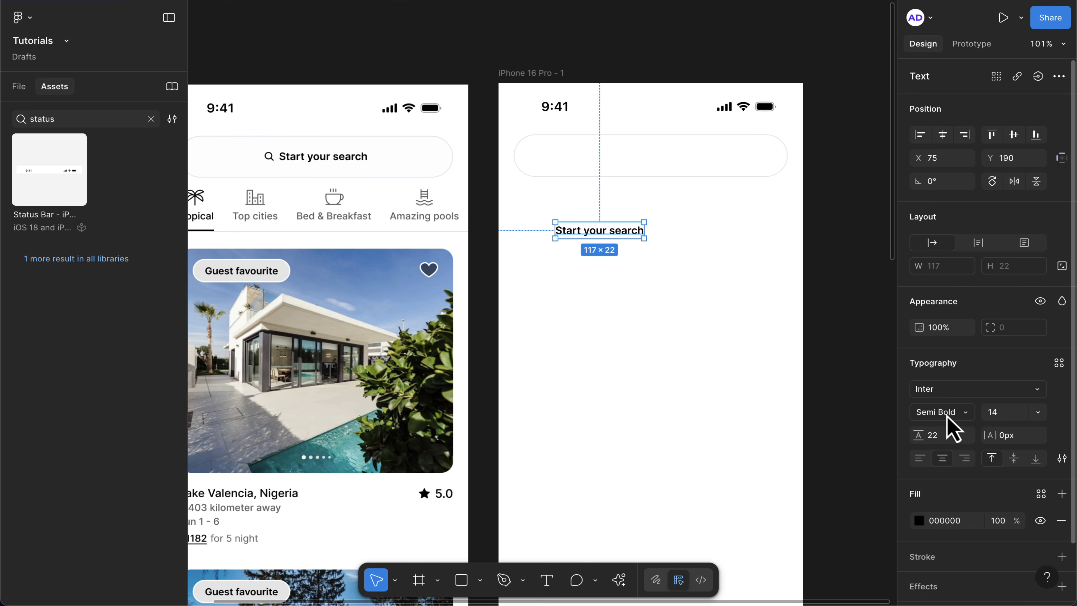
scroll(597, 214, "up", 3)
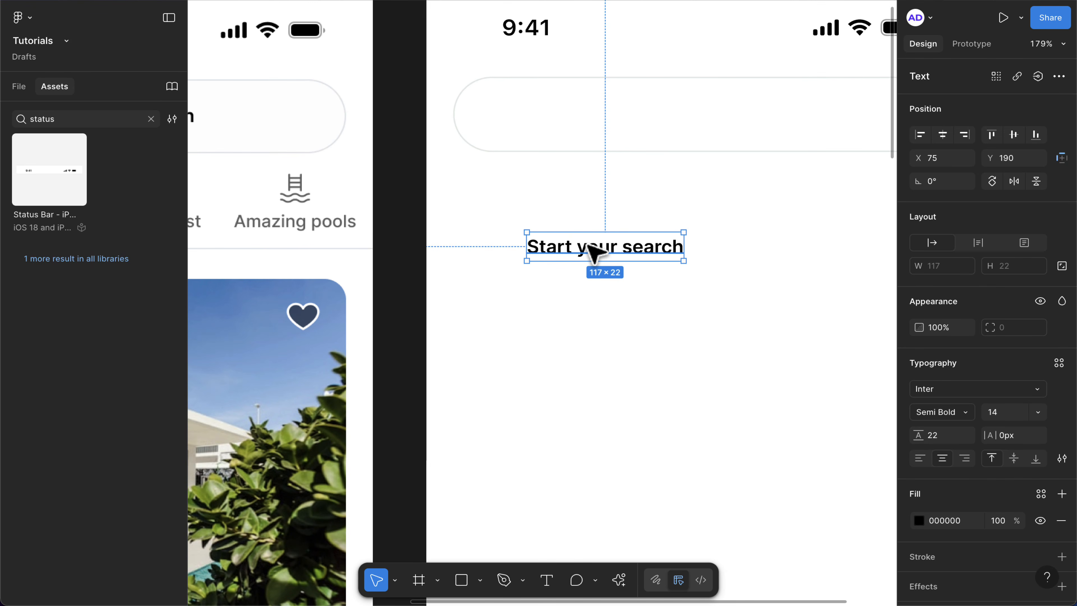
scroll(594, 250, "down", 3)
left_click_drag(594, 250, 660, 243)
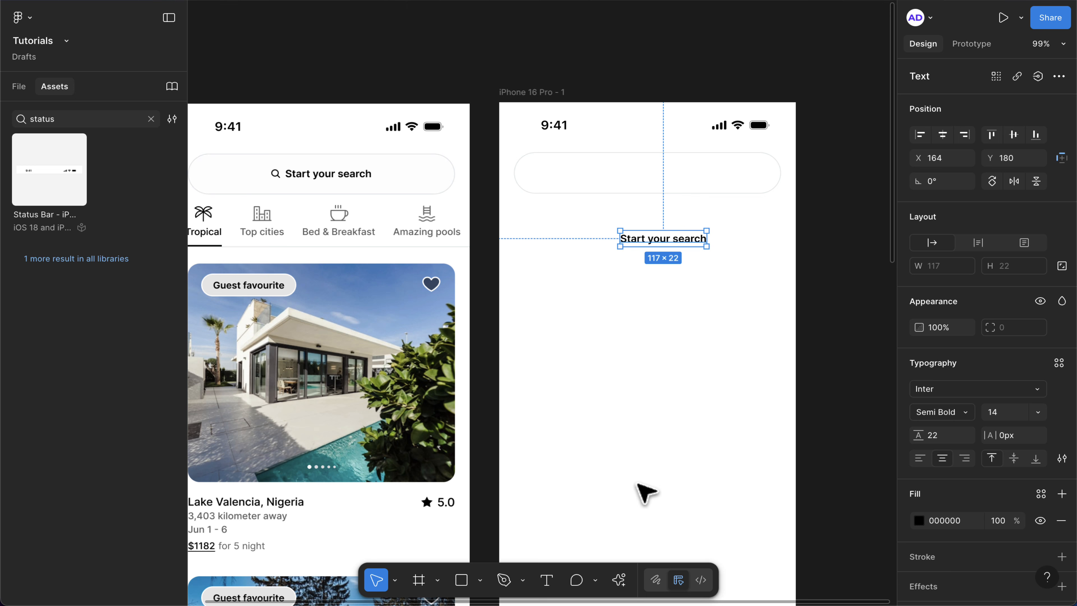
- Find the Phosphor Icons plugin and run it
left_click(619, 579)
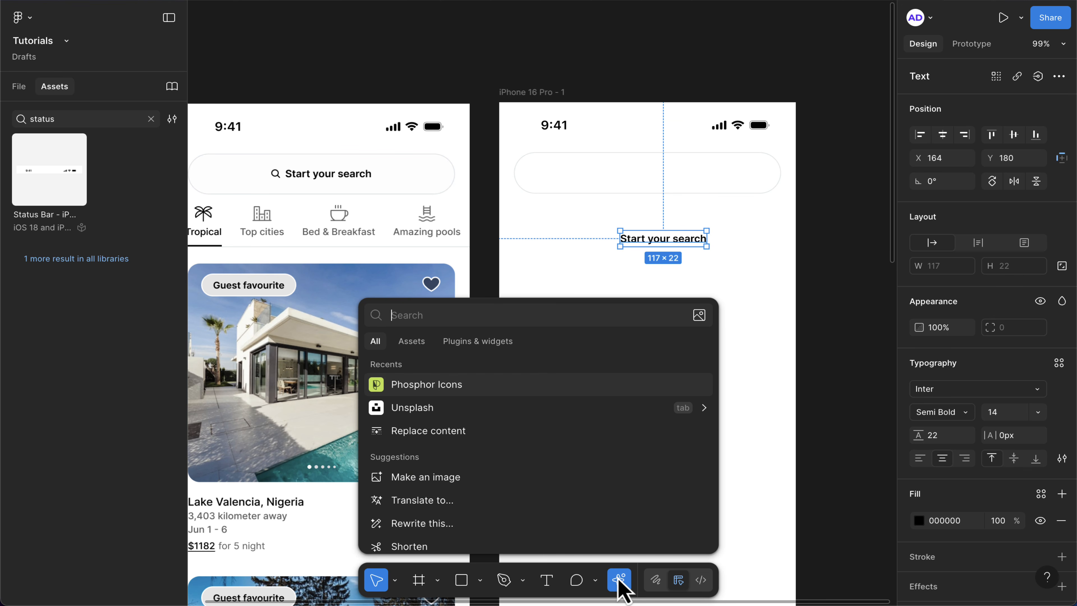
left_click(491, 346)
type("pho")
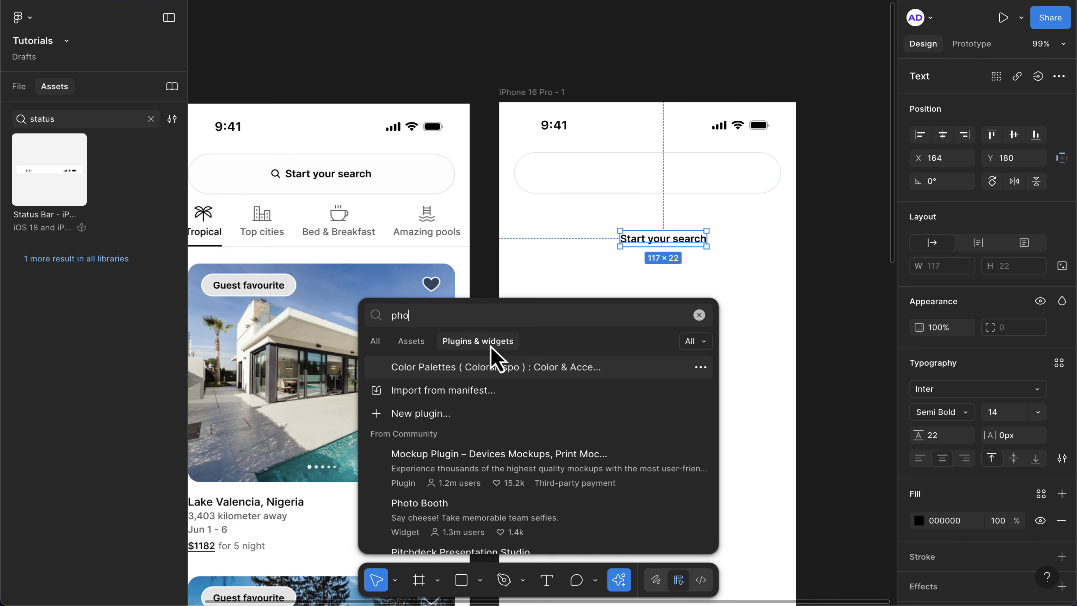
type("sp")
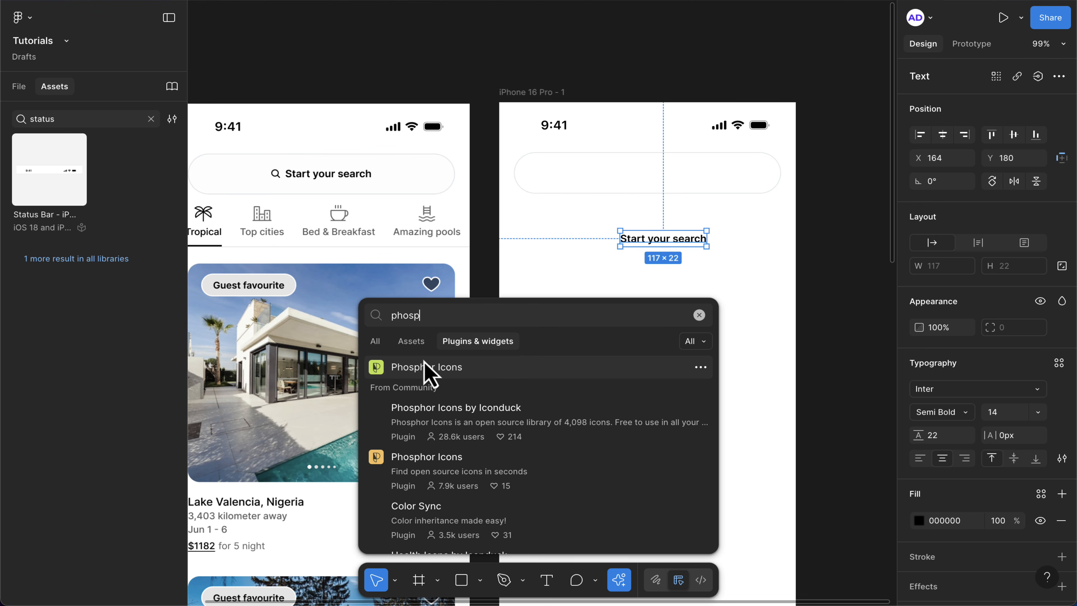
left_click(426, 367)
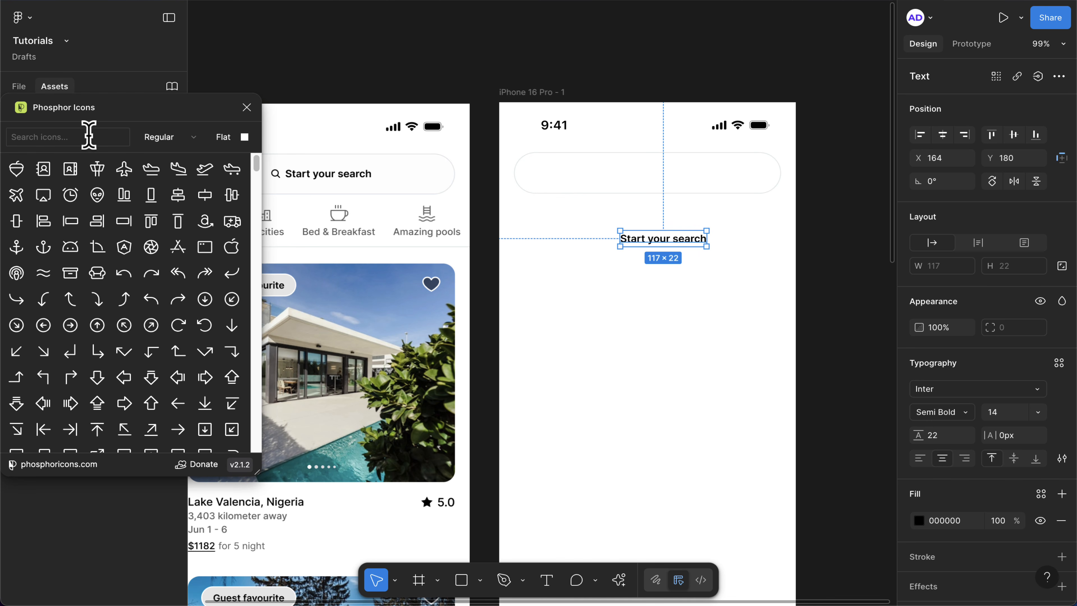
- Search the icon library for "search" and insert the magnifying glass in Bold weight near the text
left_click(87, 136)
type("search")
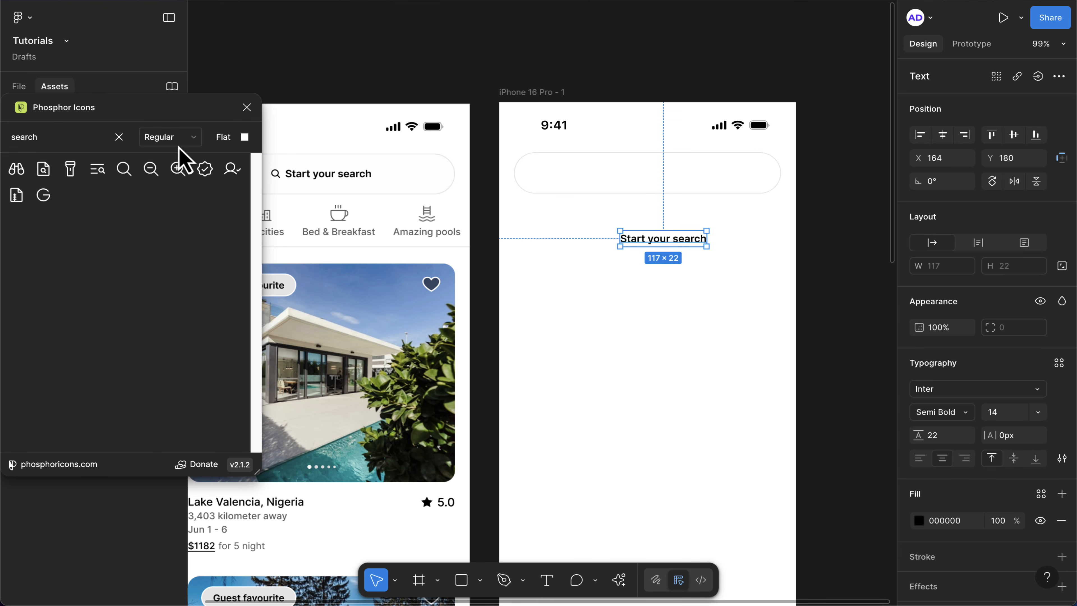
left_click(193, 142)
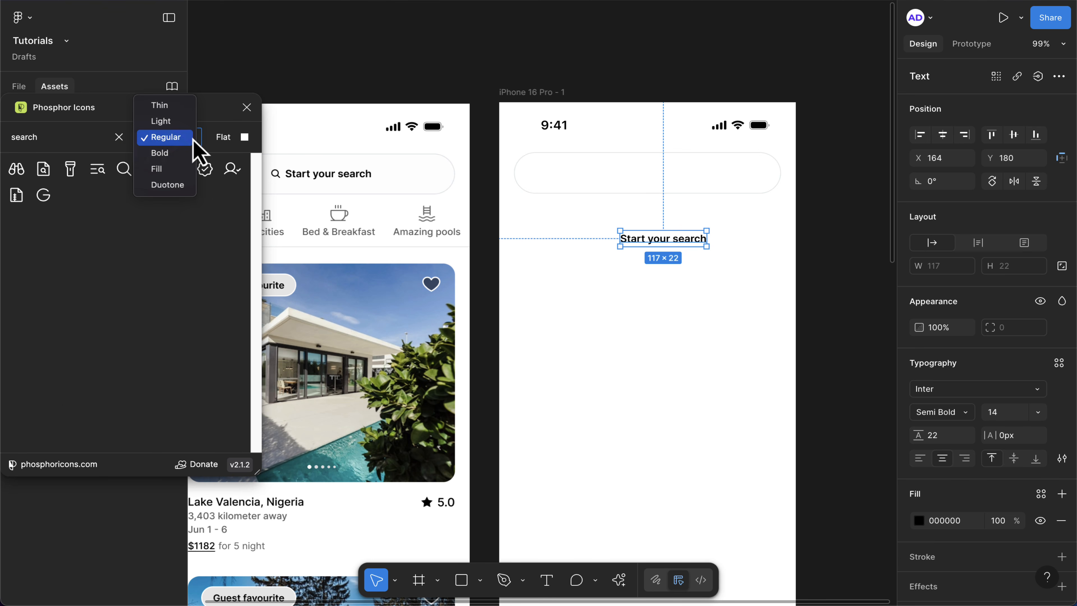
left_click(181, 153)
left_click_drag(133, 170, 608, 248)
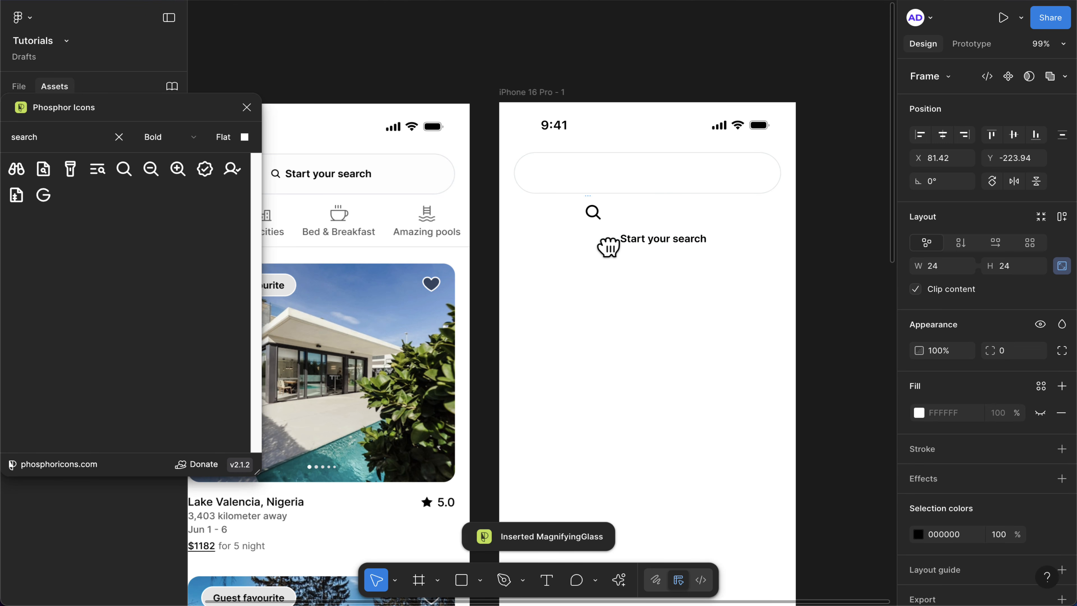
- Resize the magnifying glass icon to 14 × 14
scroll(615, 204, "up", 5)
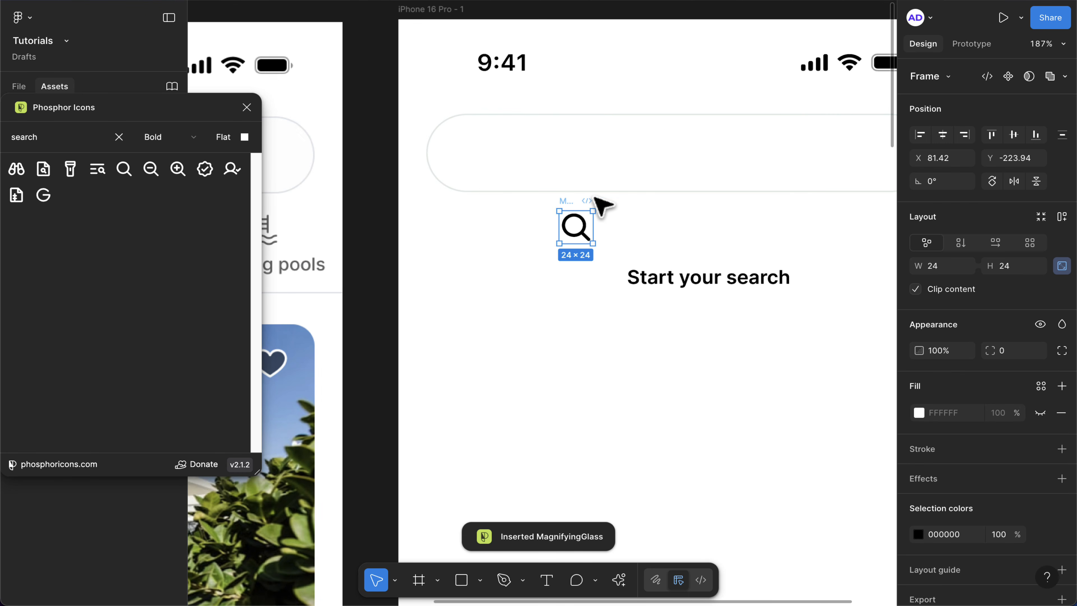
left_click(1013, 265)
type("14")
key("Return")
scroll(577, 303, "up", 5)
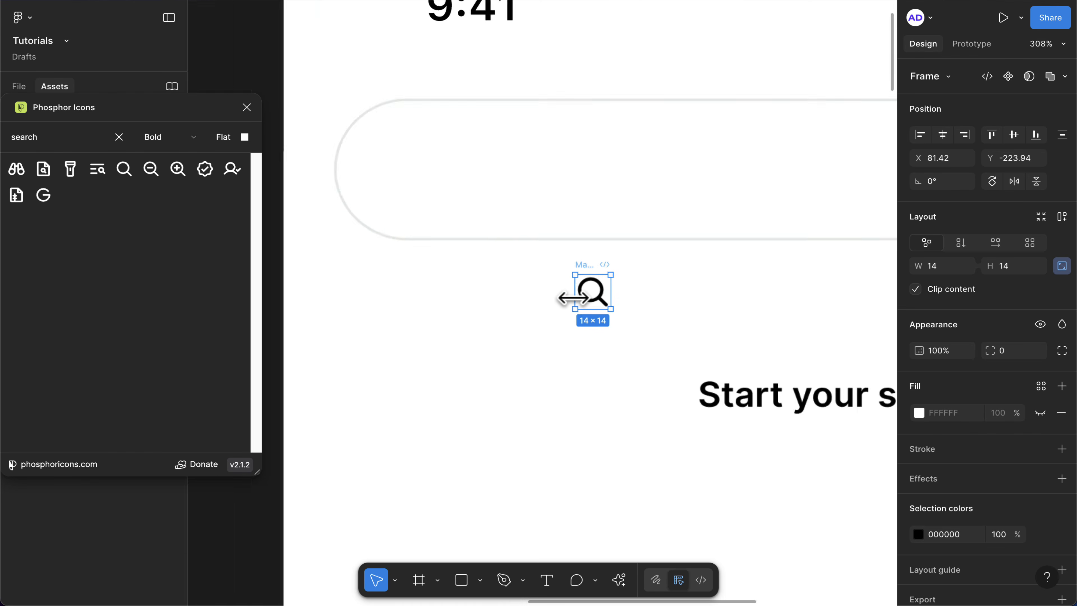
scroll(577, 295, "up", 3)
scroll(591, 267, "up", 3)
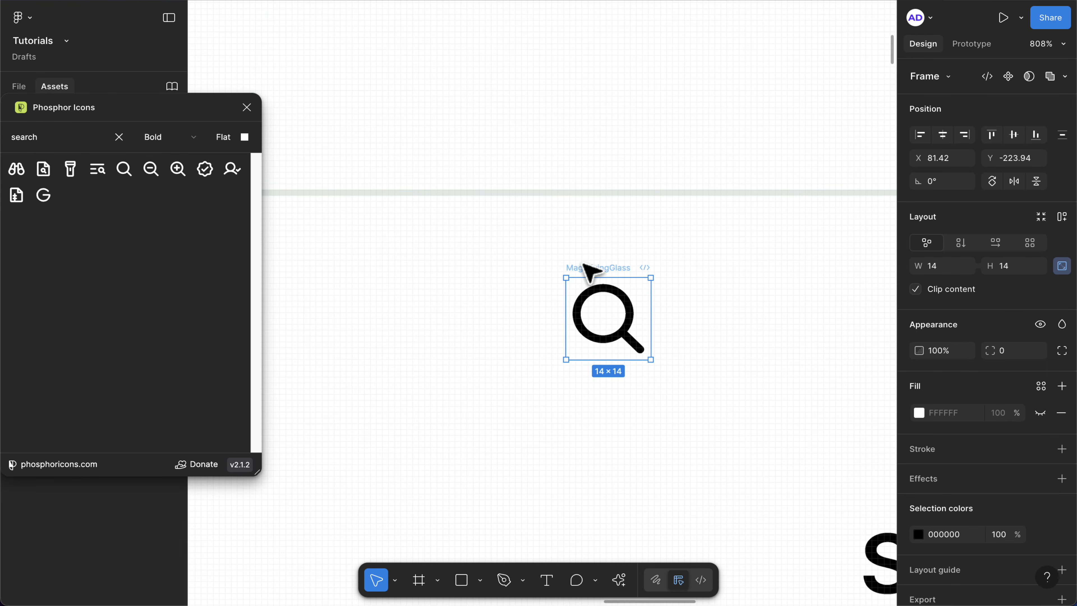
- Cut the magnifying glass icon and paste it into the iPhone 16 Pro - 1 frame
scroll(587, 271, "down", 7)
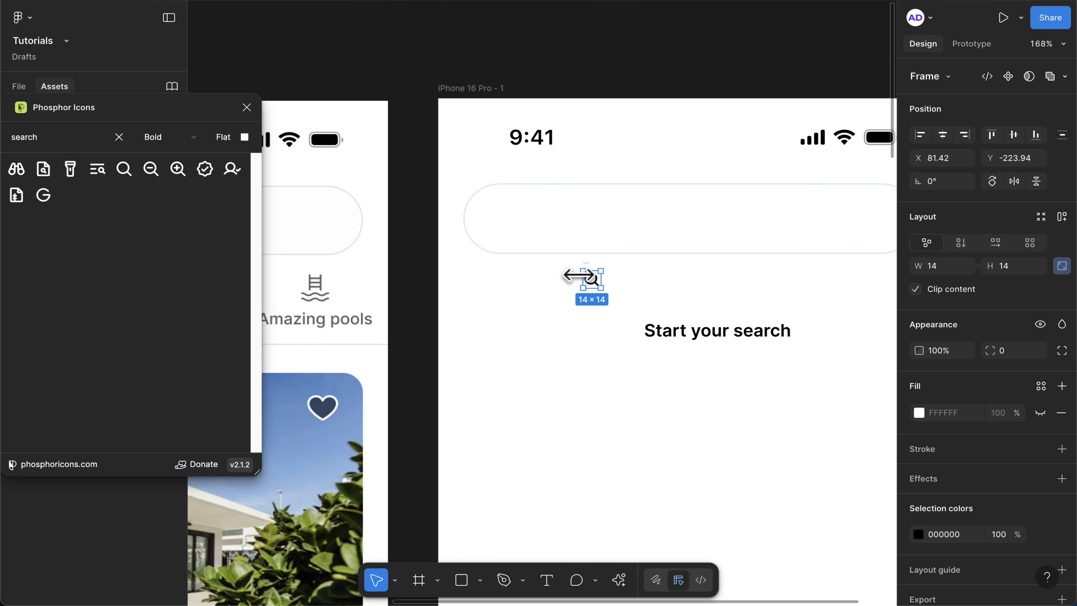
scroll(585, 275, "up", 3)
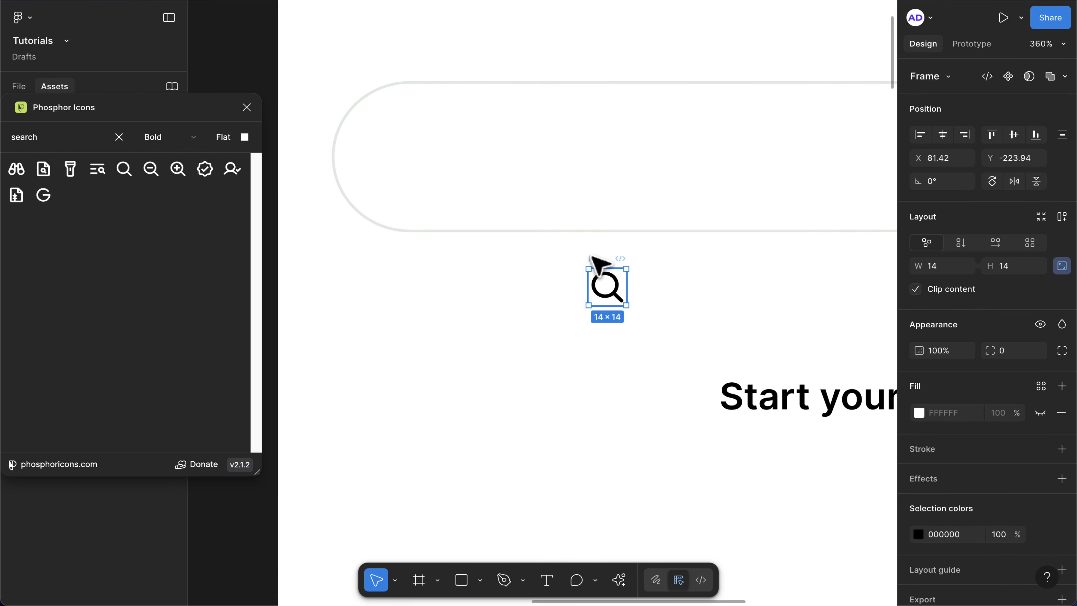
key("Delete")
scroll(607, 216, "down", 5)
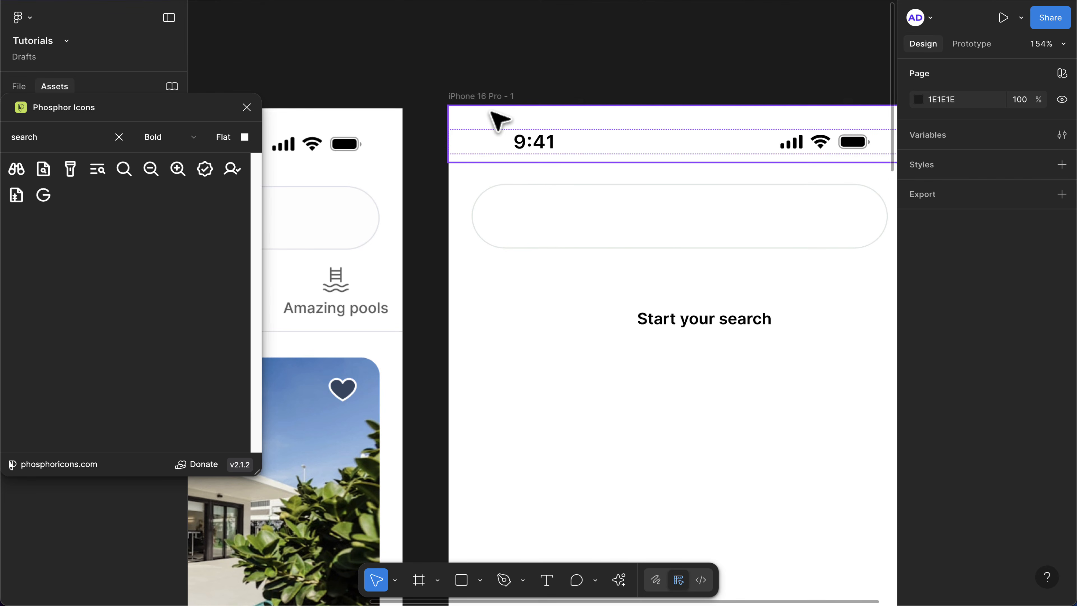
left_click(488, 106)
key("ctrl+z")
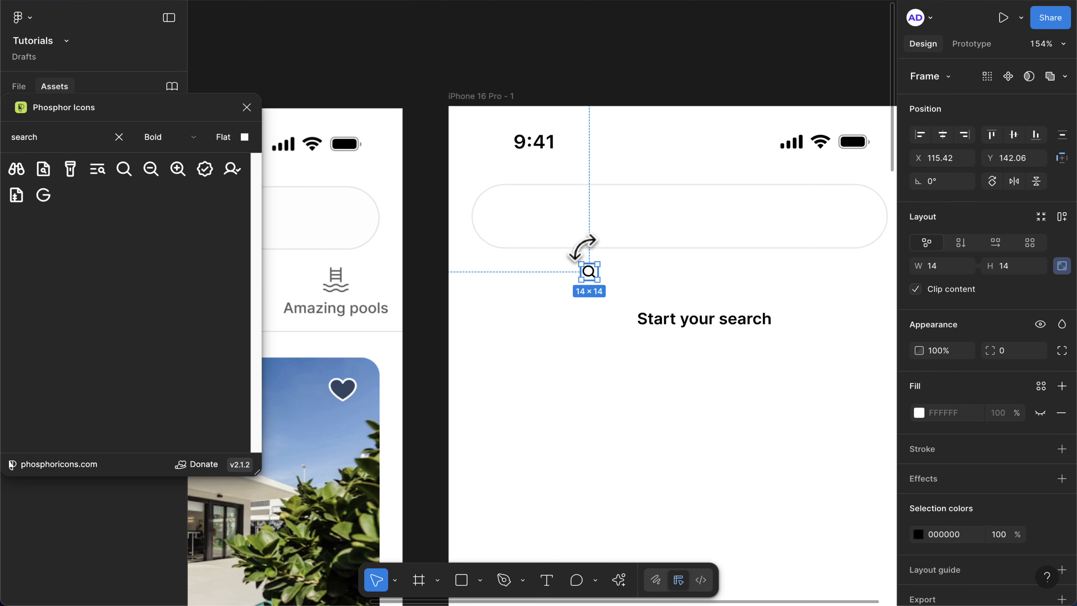
- Place the magnifying glass just before the "Start your search" text, vertically centred with it, at X 141, Y 184
left_click_drag(595, 272, 622, 321)
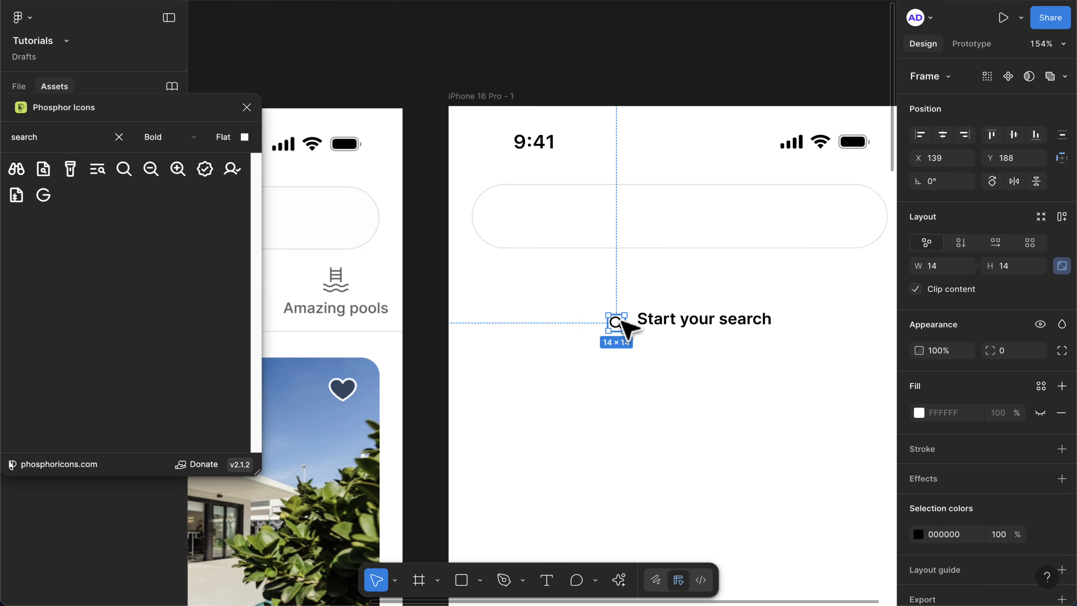
scroll(627, 329, "up", 5)
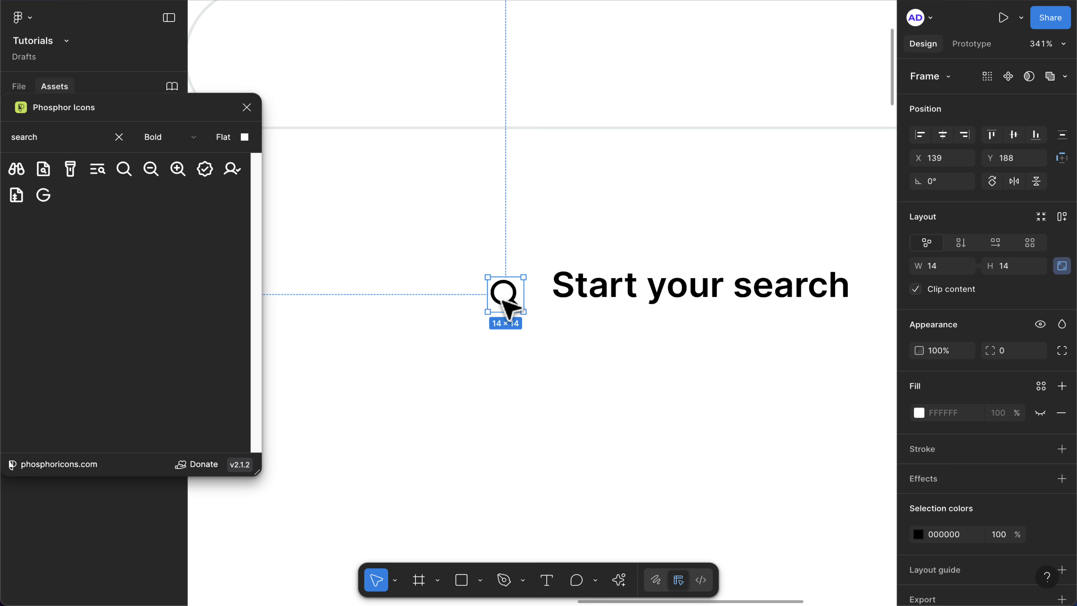
left_click_drag(508, 307, 513, 297)
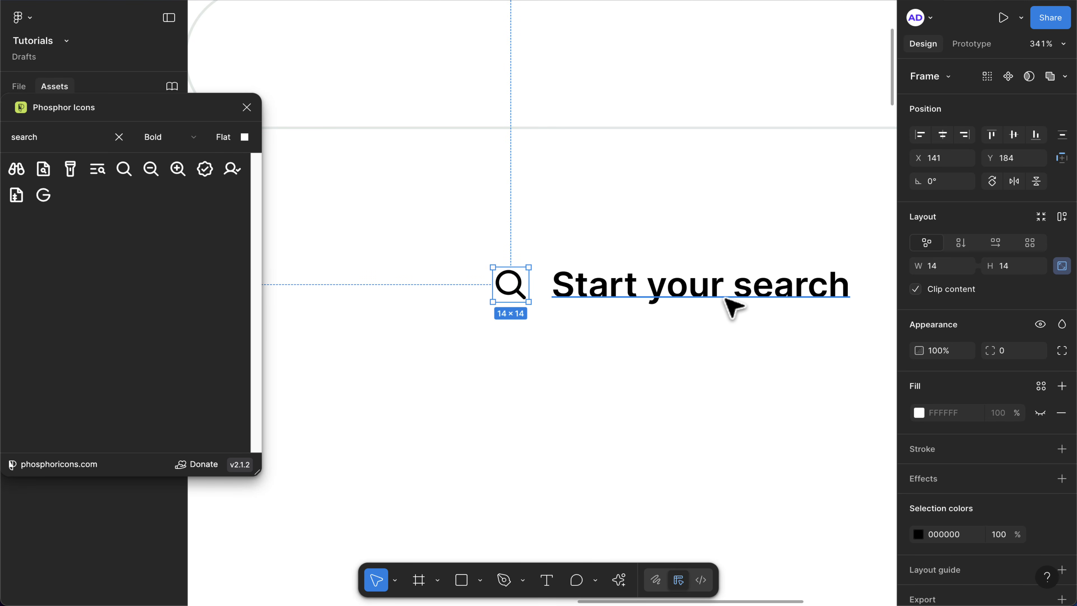
- Combine the icon and the text in a horizontal auto layout with a gap of 4
left_click(733, 306, "shift")
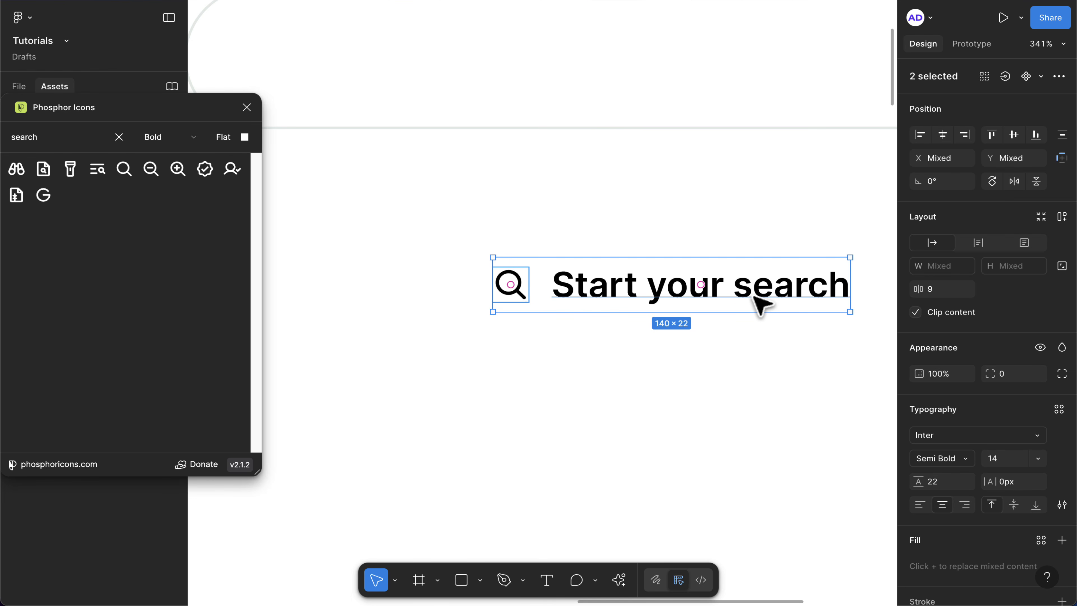
key("shift+a")
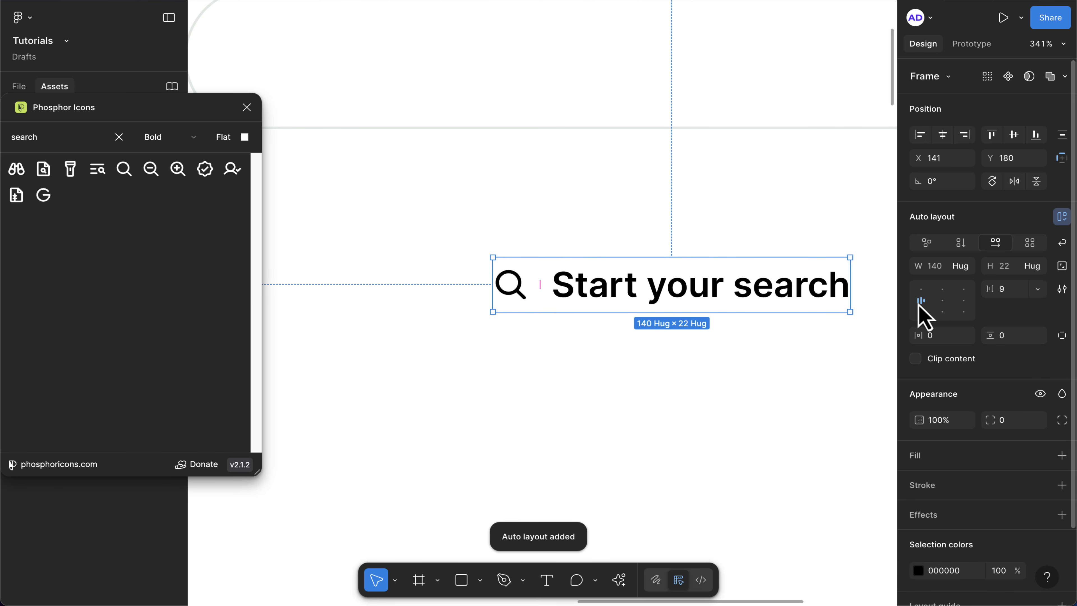
left_click(1008, 287)
type("4")
key("Return")
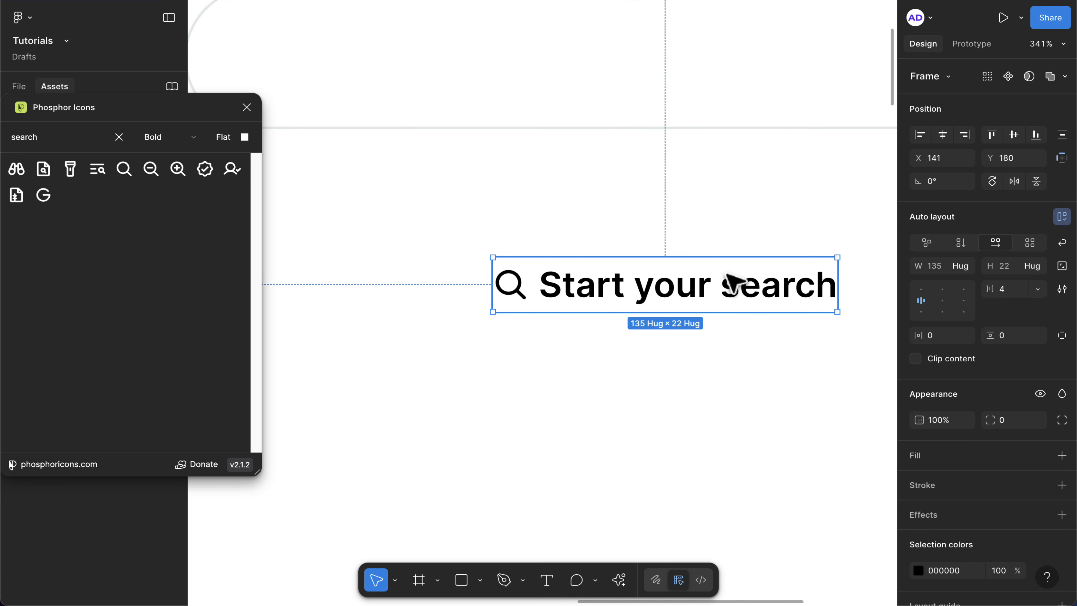
- Move the icon and text group into the search bar and centre it there
scroll(527, 315, "down", 5)
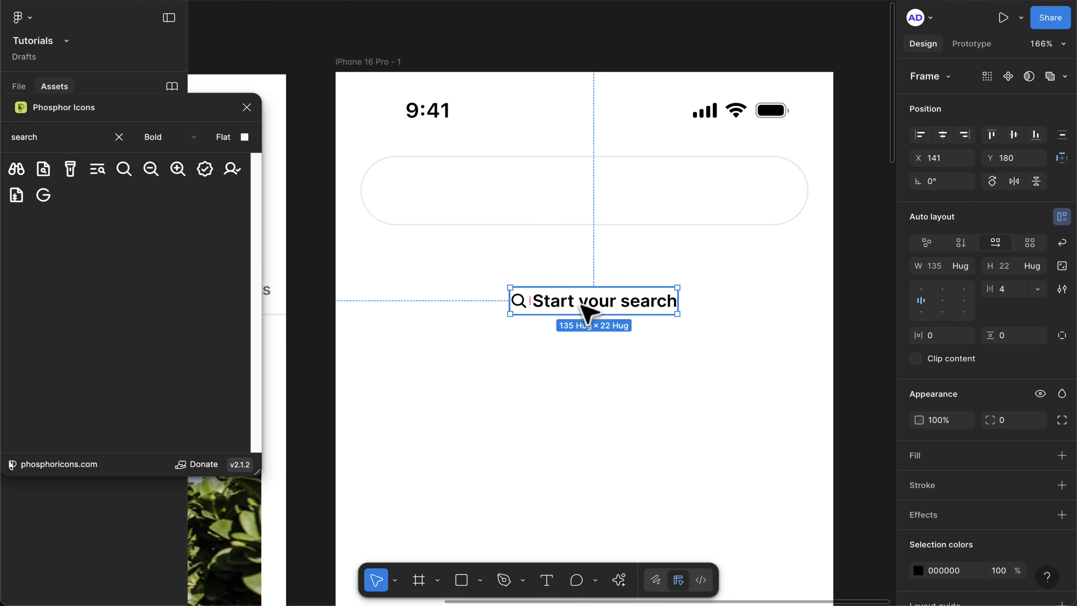
left_click_drag(586, 313, 584, 196)
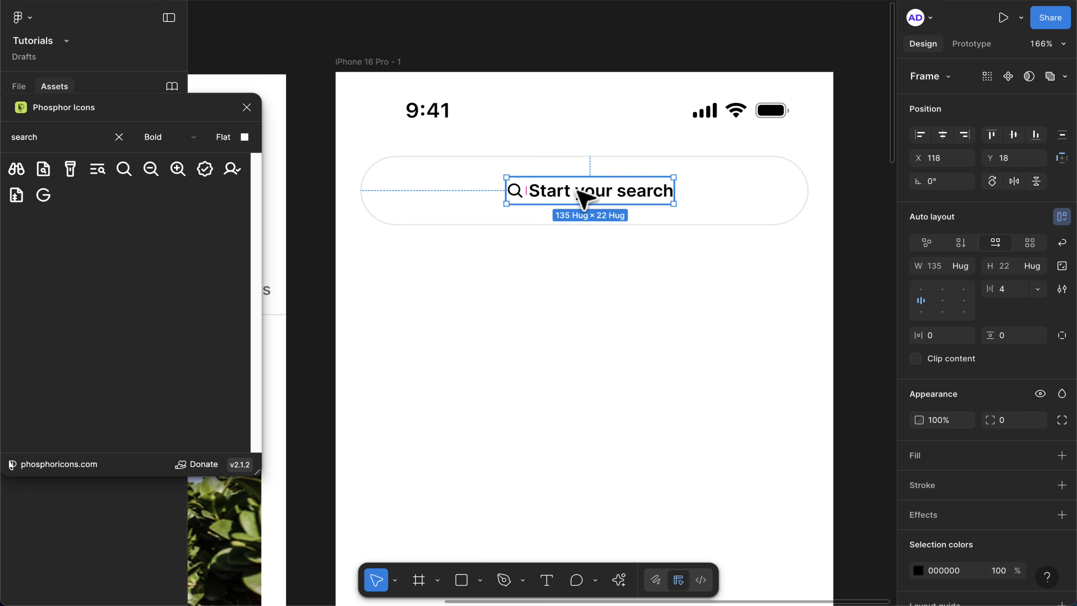
left_click(944, 134)
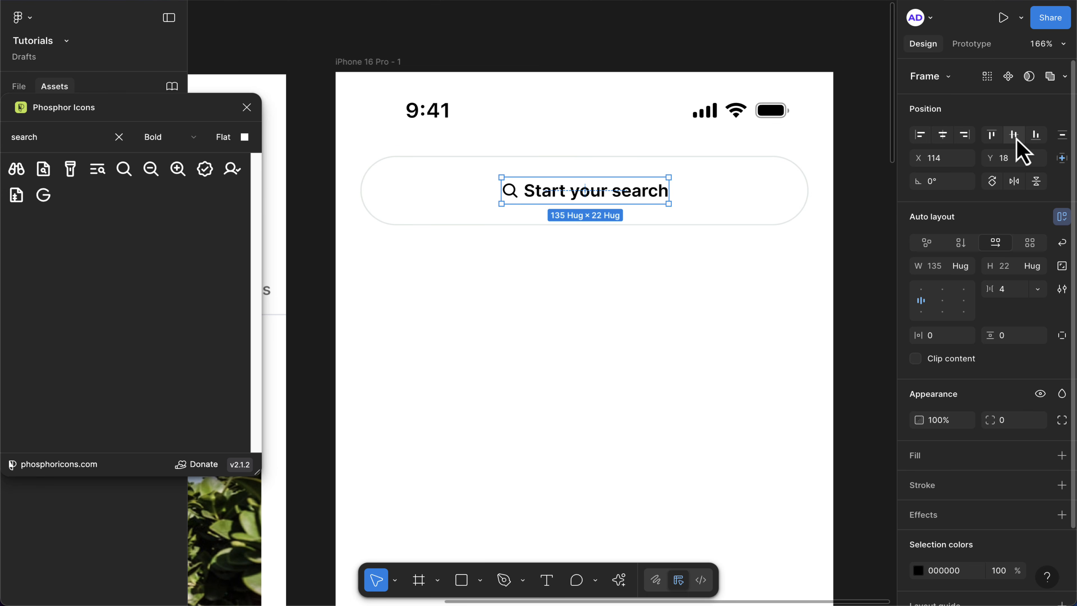
scroll(642, 245, "down", 5)
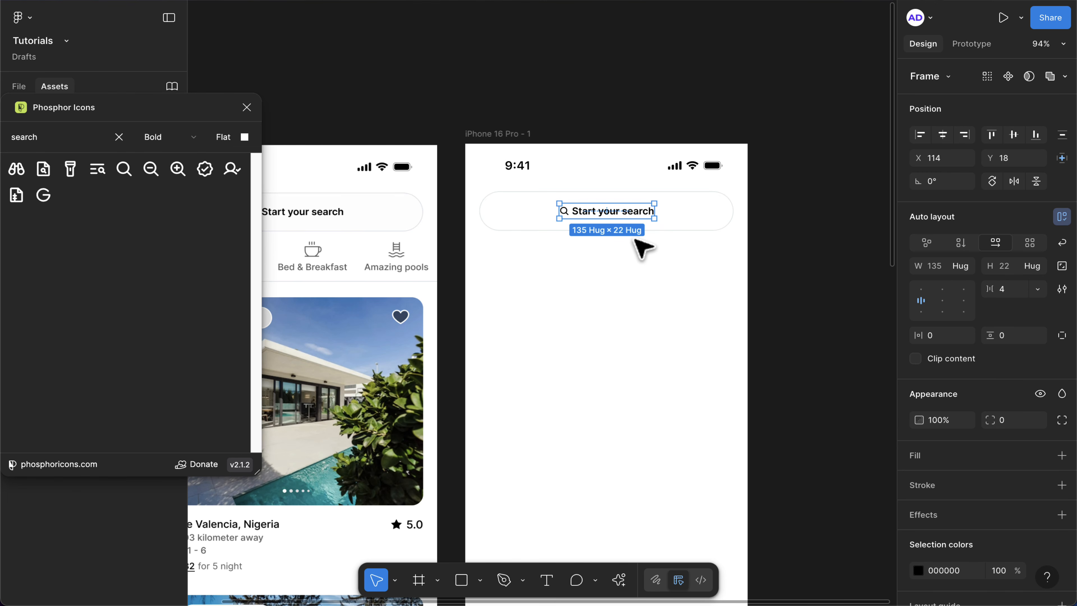
scroll(642, 245, "left", 3)
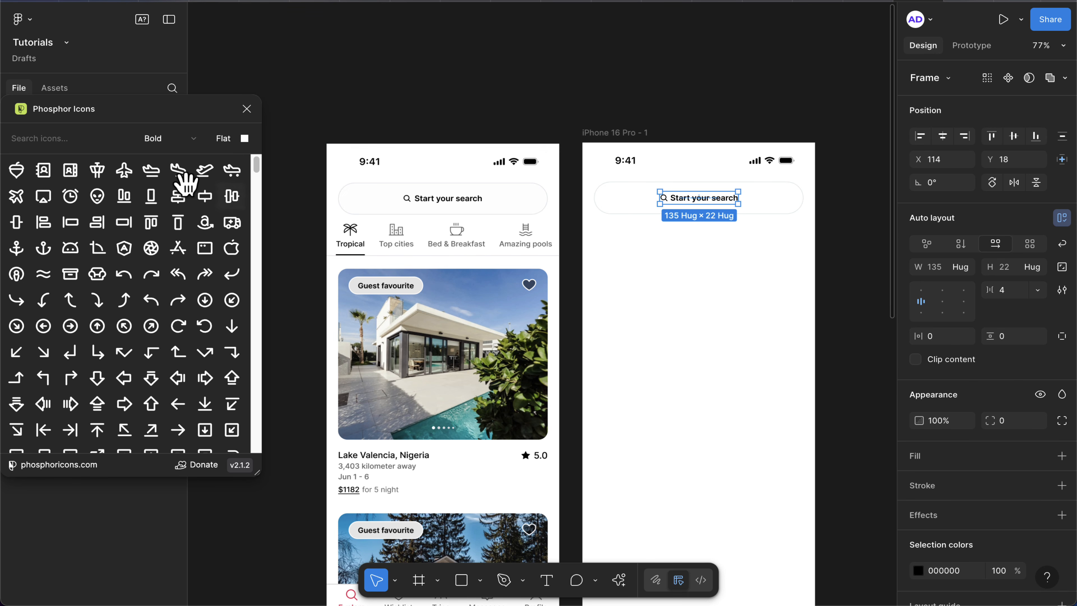
- Set the Phosphor icon weight to Light, search for "tree" and place the palm tree icon below the search bar
left_click(192, 141)
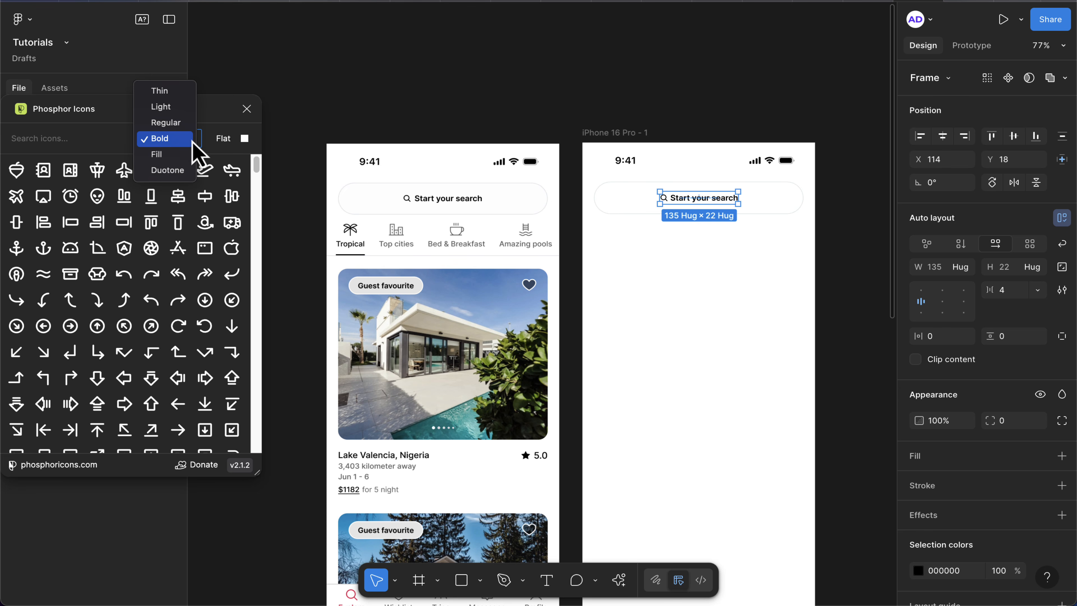
left_click(178, 111)
left_click(64, 140)
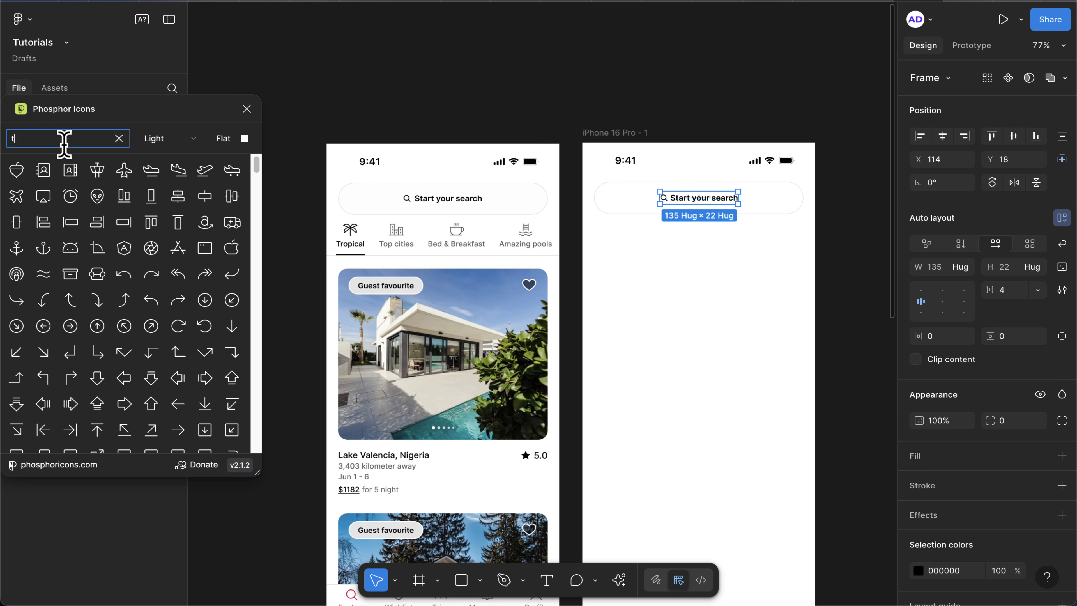
key("Return")
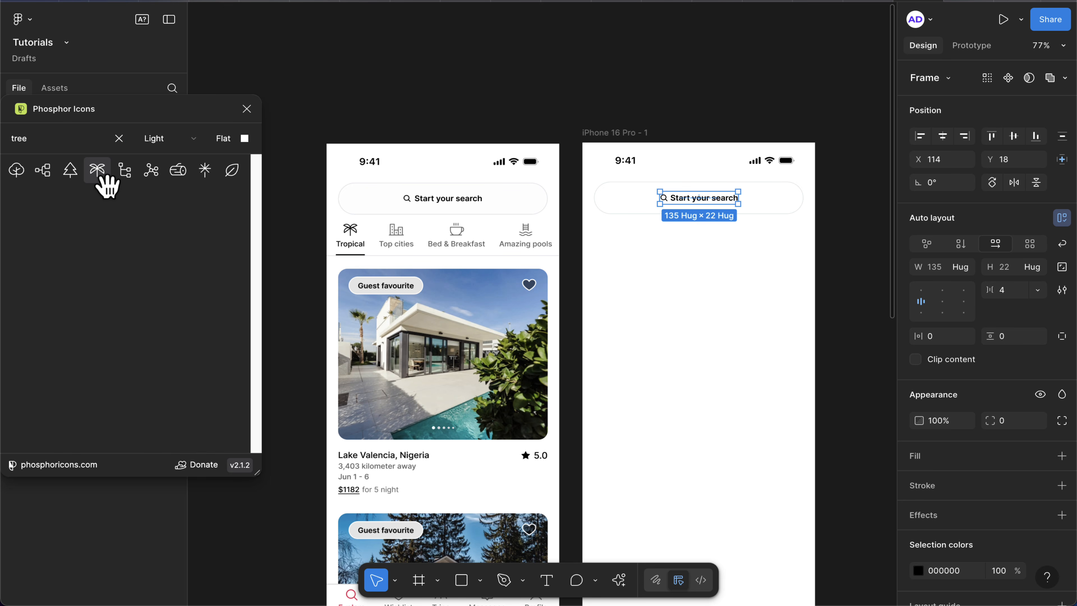
left_click_drag(101, 172, 648, 264)
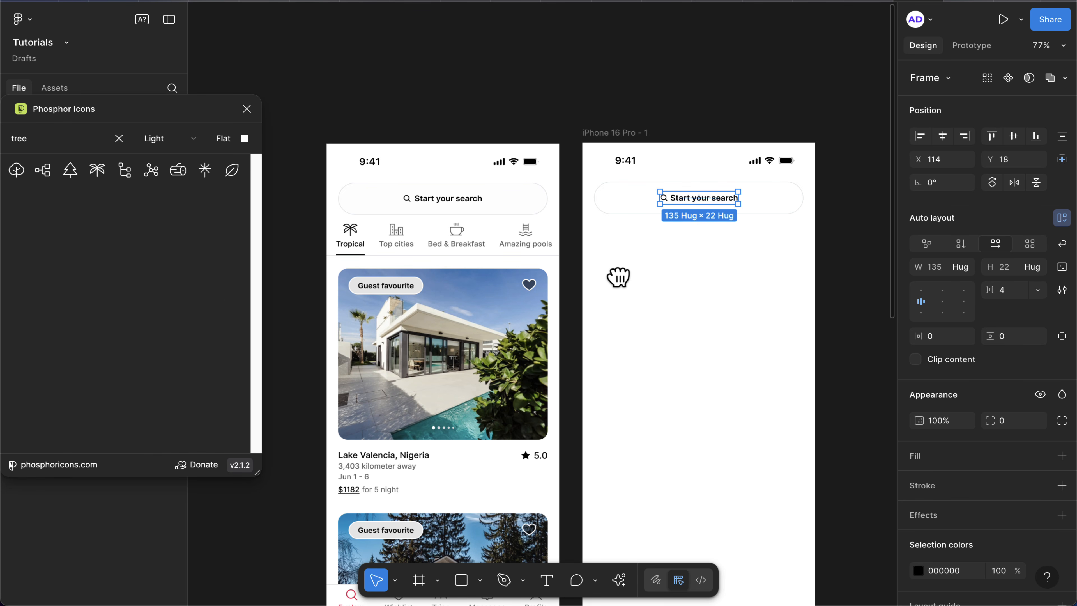
- Search the icon library for "city" and place the city buildings icon on the iPhone 16 Pro - 1 screen
double_click(60, 138)
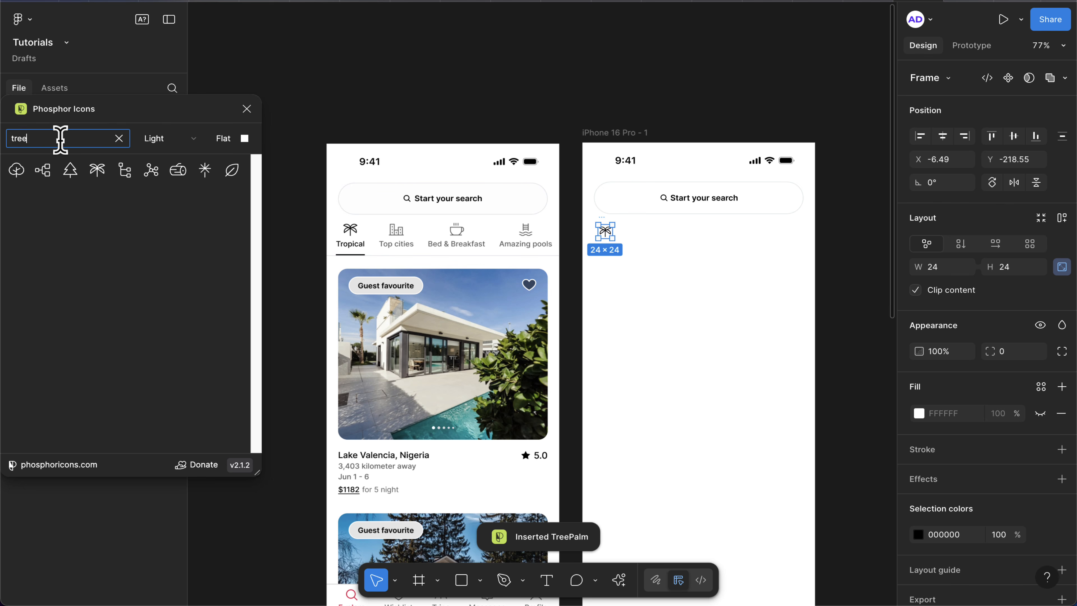
type("city")
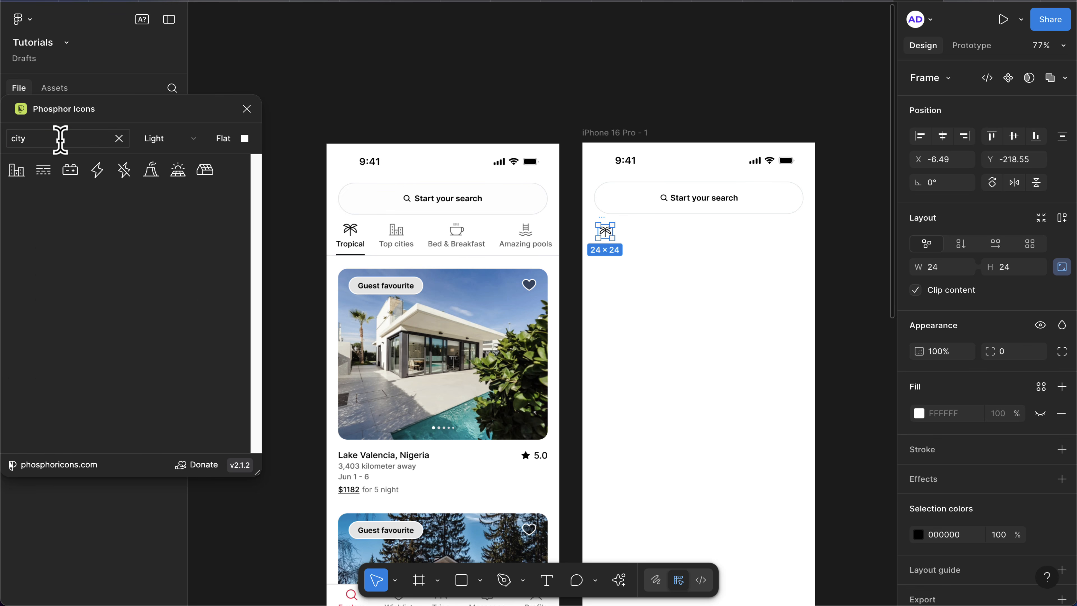
left_click_drag(19, 189, 642, 247)
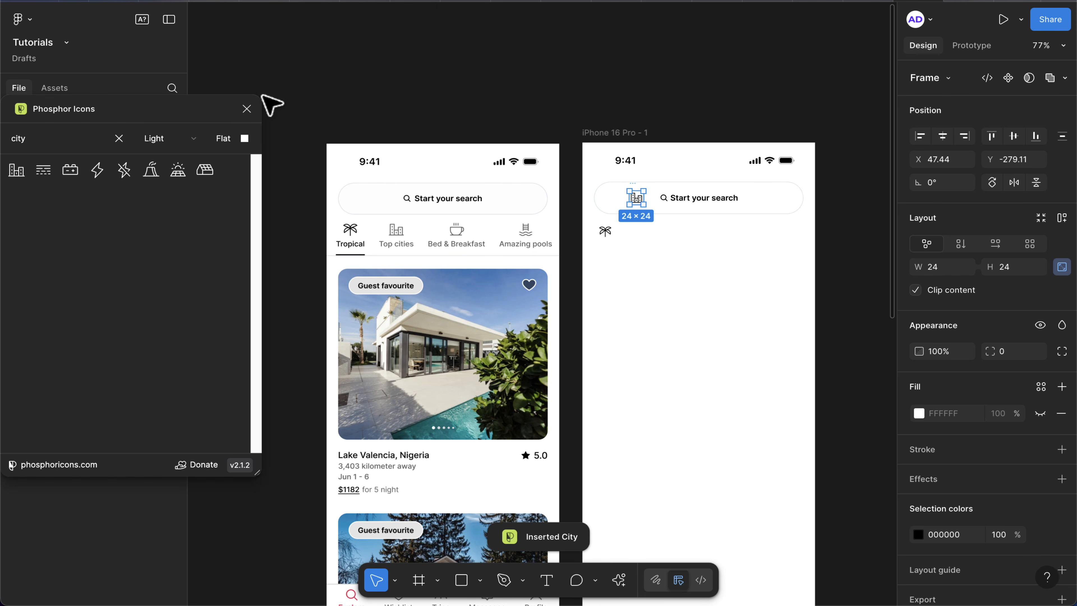
- Search the icon library for "cup" and place the coffee cup icon below the search bar
left_click(67, 138)
double_click(69, 139)
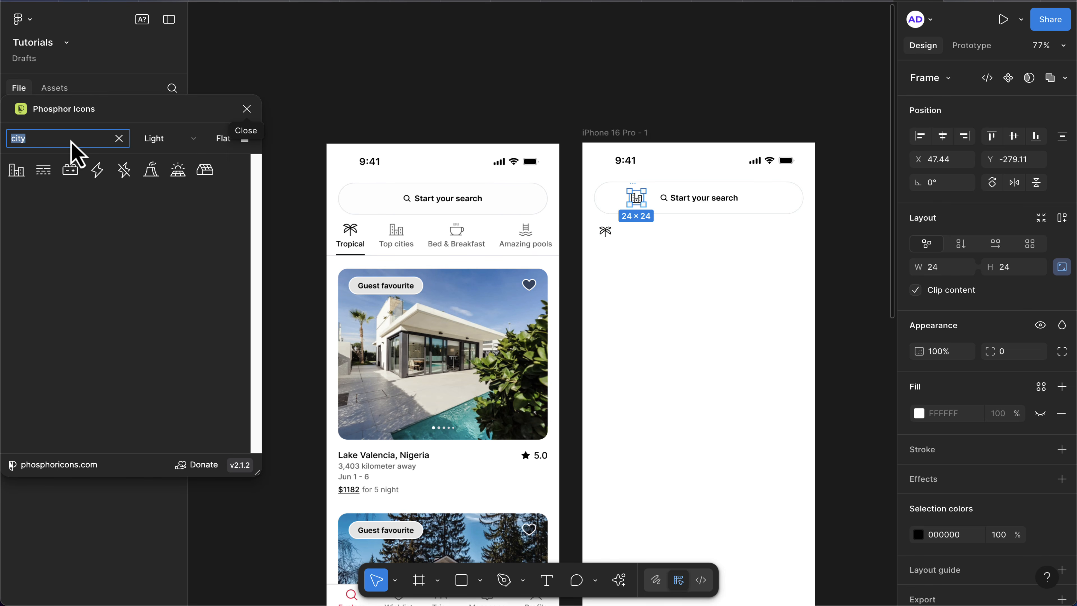
type("cup")
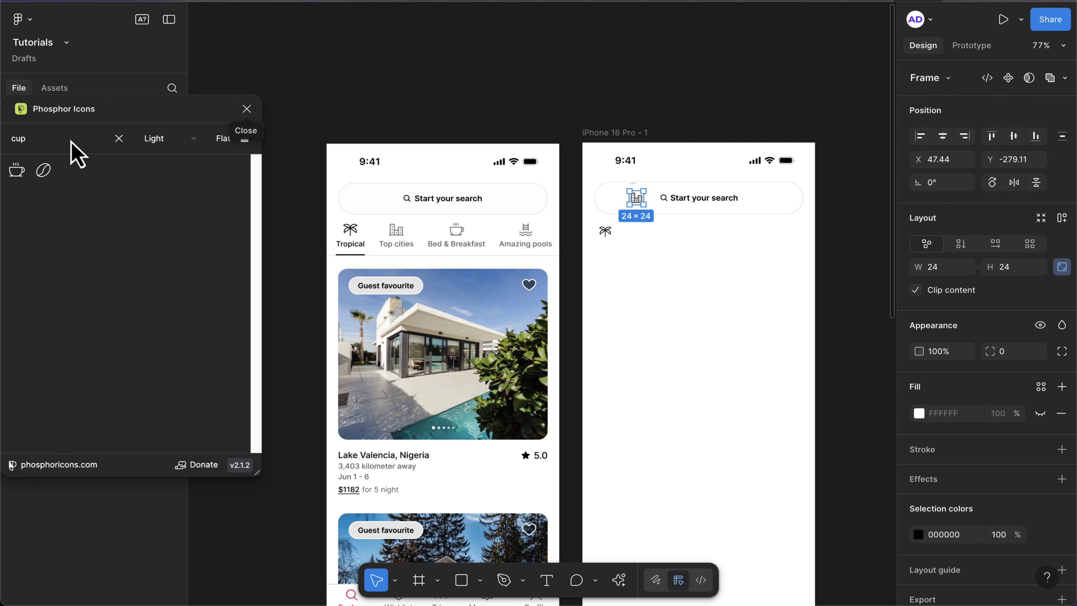
left_click_drag(29, 178, 651, 288)
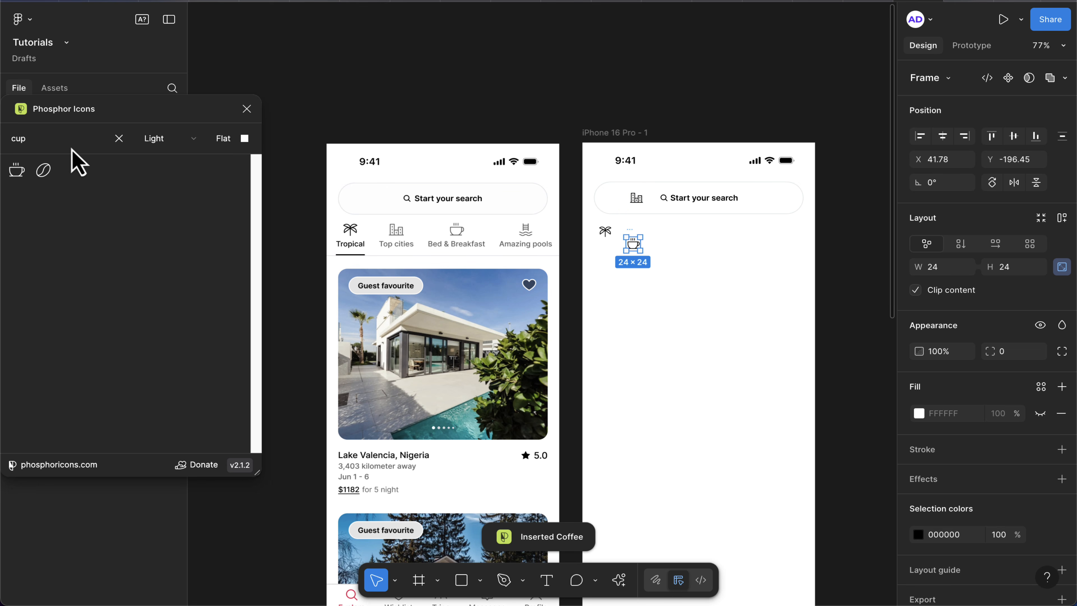
- Search the icon library for "pool" and place the swimming pool ladder icon below the search bar
left_click(62, 139)
key("BackSpace")
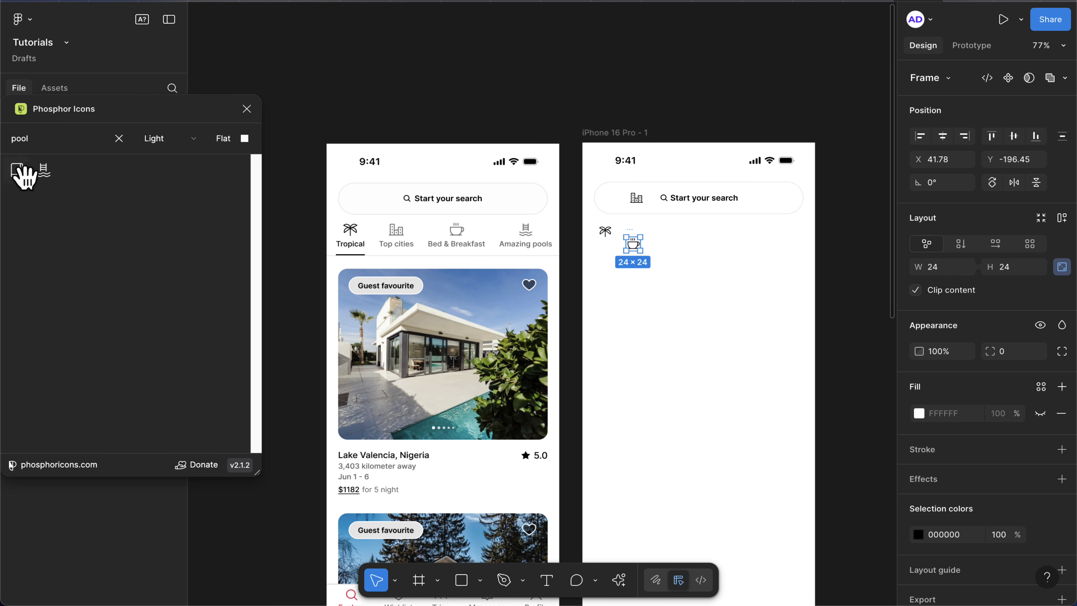
left_click_drag(45, 173, 709, 278)
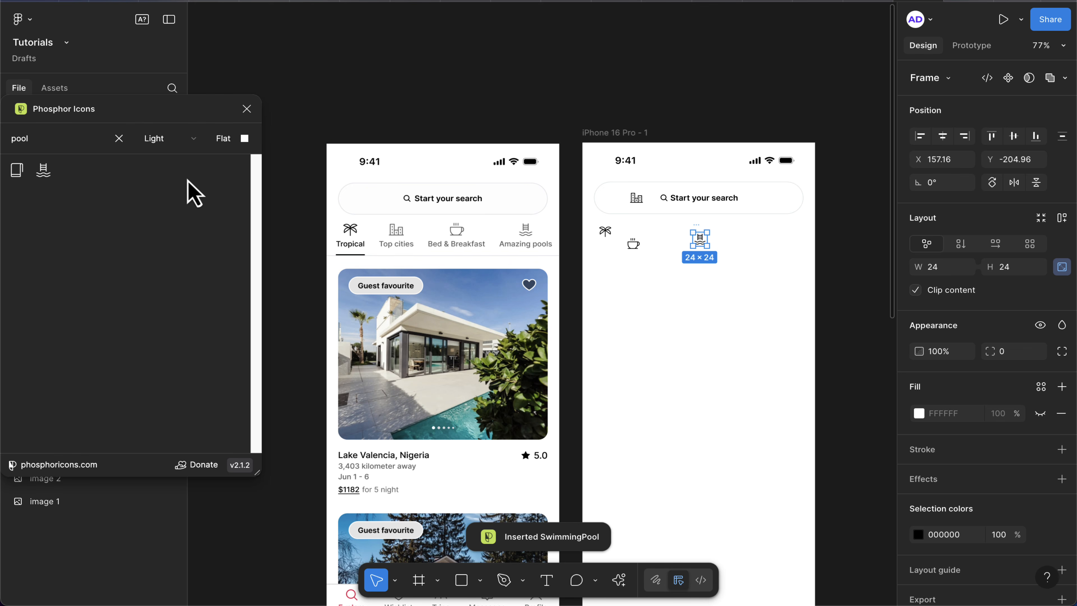
- Search the icon library for "country" and place the windmill icon below the search bar
double_click(82, 141)
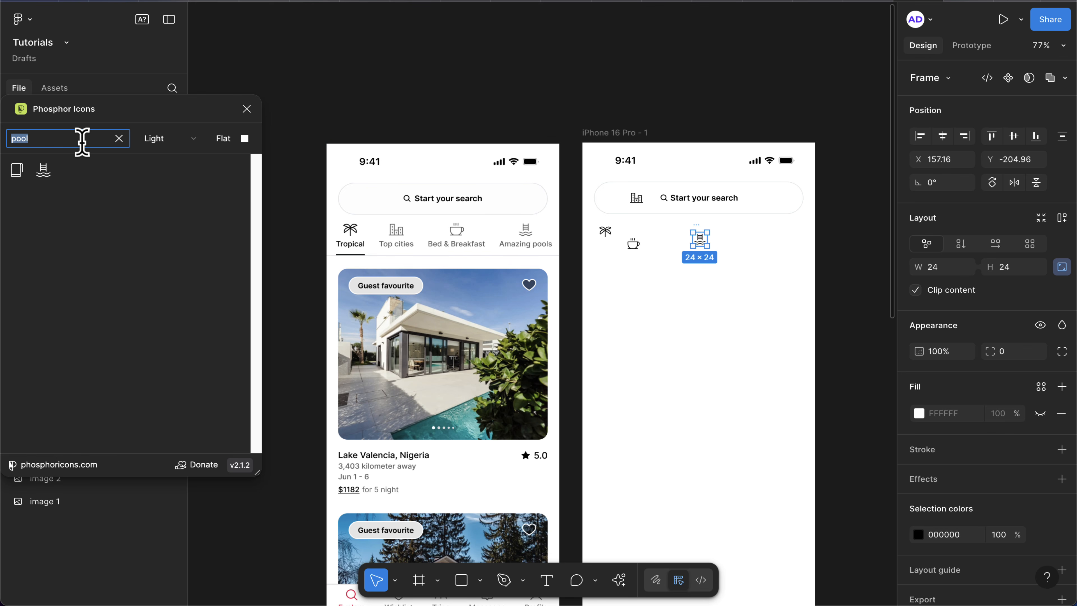
type("country")
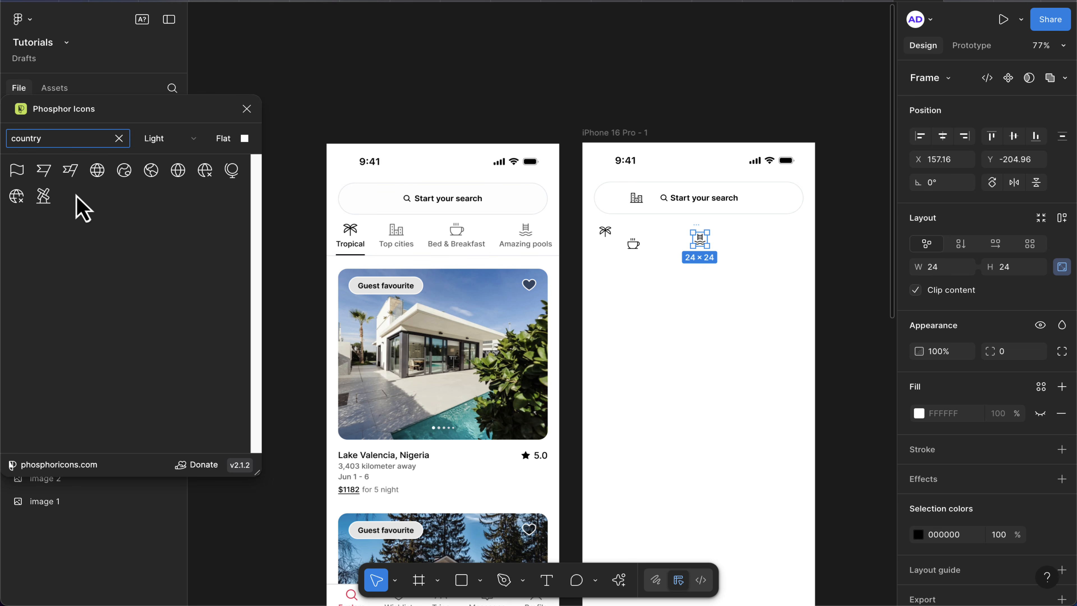
left_click_drag(43, 196, 759, 283)
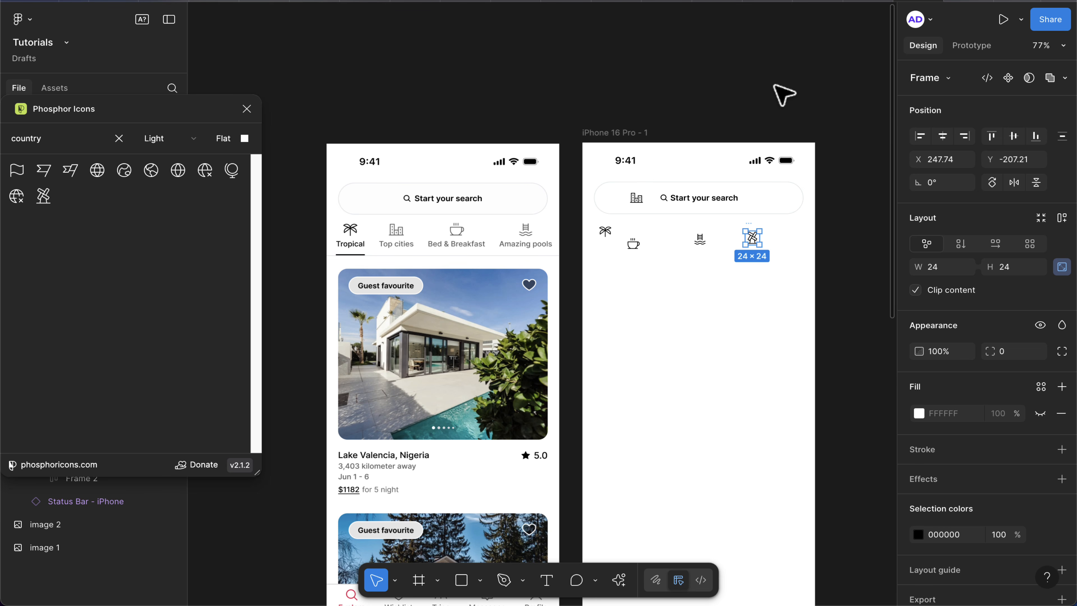
- Change the page background colour to DDDDDD
left_click(775, 85)
left_click(961, 108)
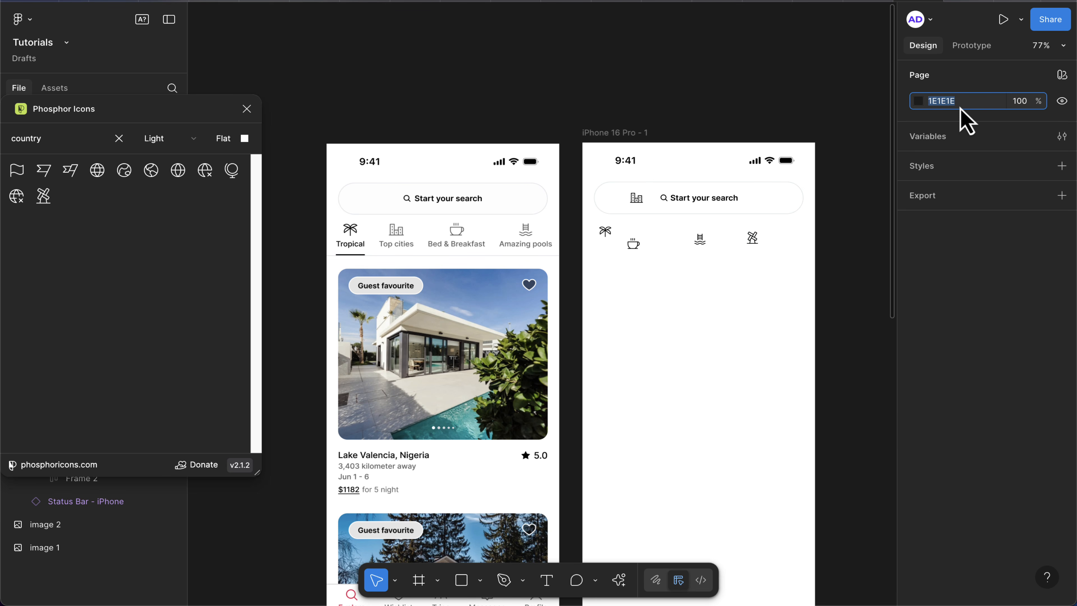
key("Return")
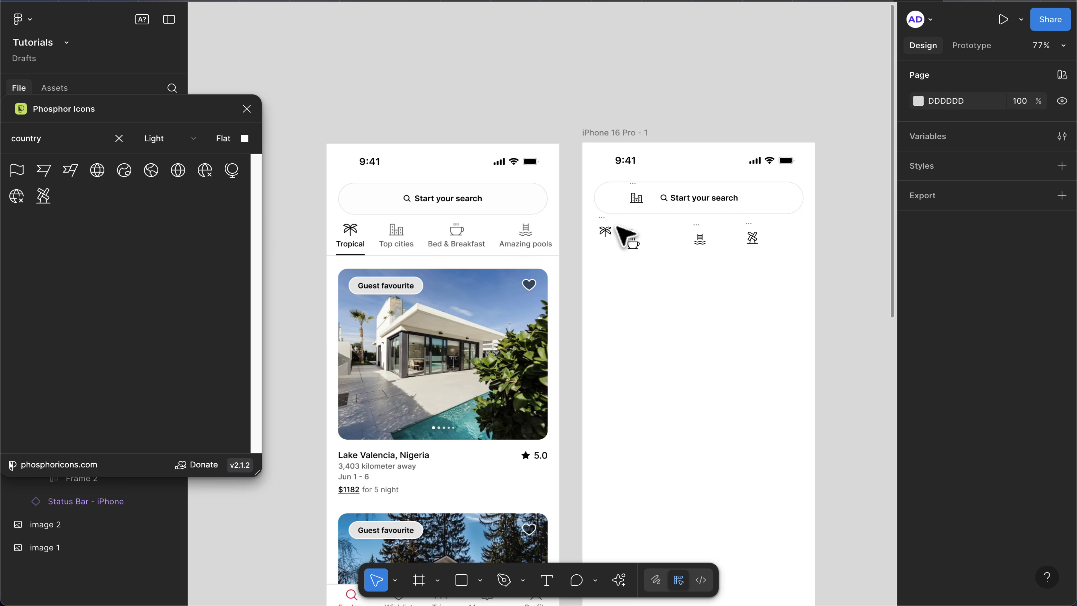
- Select the palm, coffee, pool, windmill and city icons and move them onto the empty canvas above the iPhone 16 Pro - 1 frame
scroll(618, 233, "up", 5)
left_click(600, 233)
left_click(641, 251, "shift")
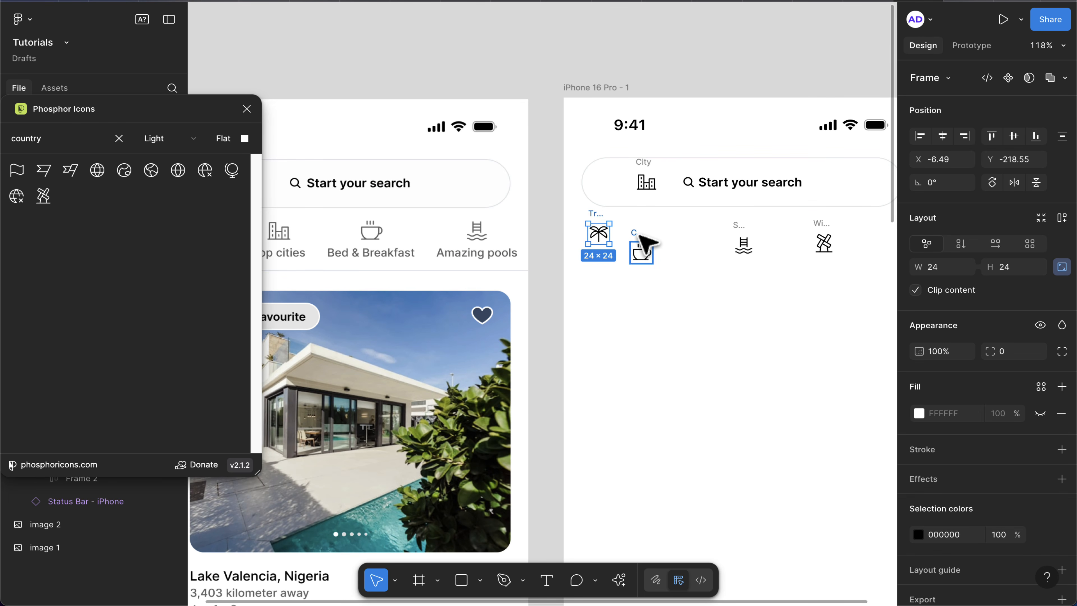
left_click(744, 244, "shift")
left_click(824, 241, "shift")
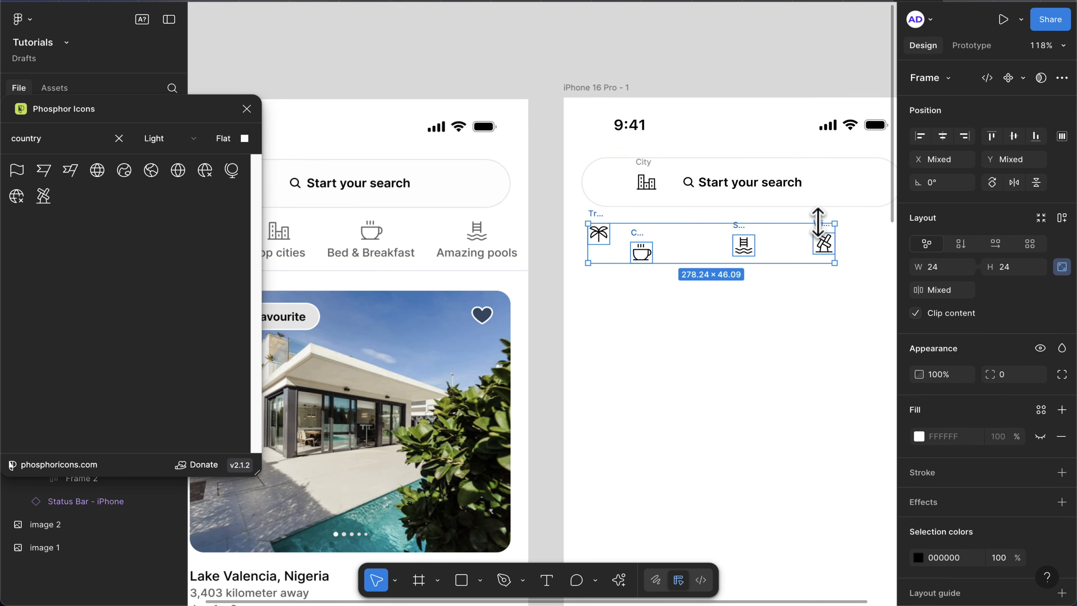
left_click(647, 178, "shift")
scroll(661, 269, "down", 3)
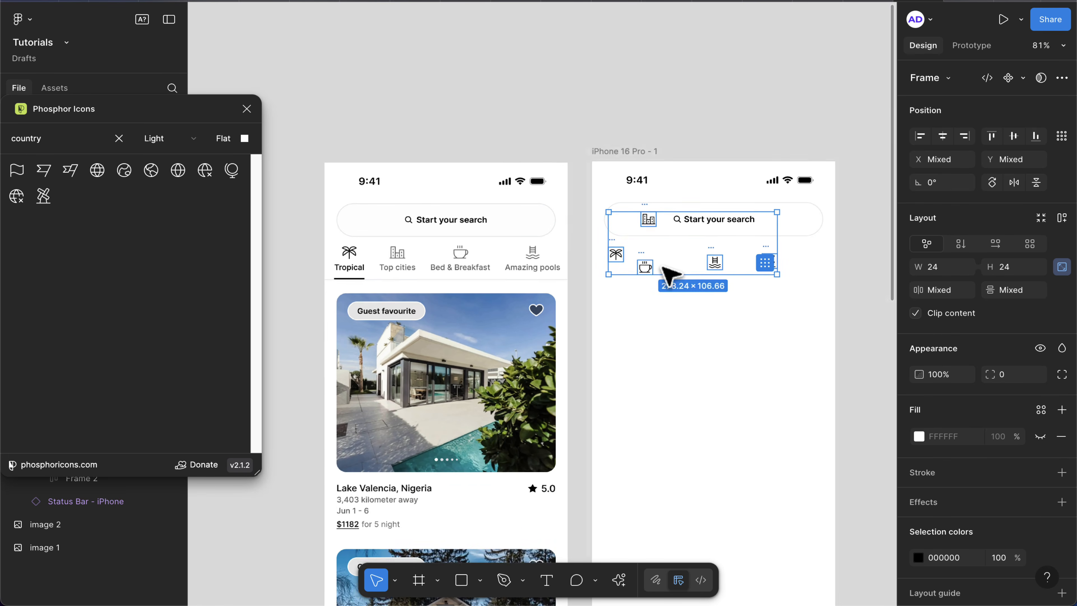
left_click_drag(651, 206, 622, 89)
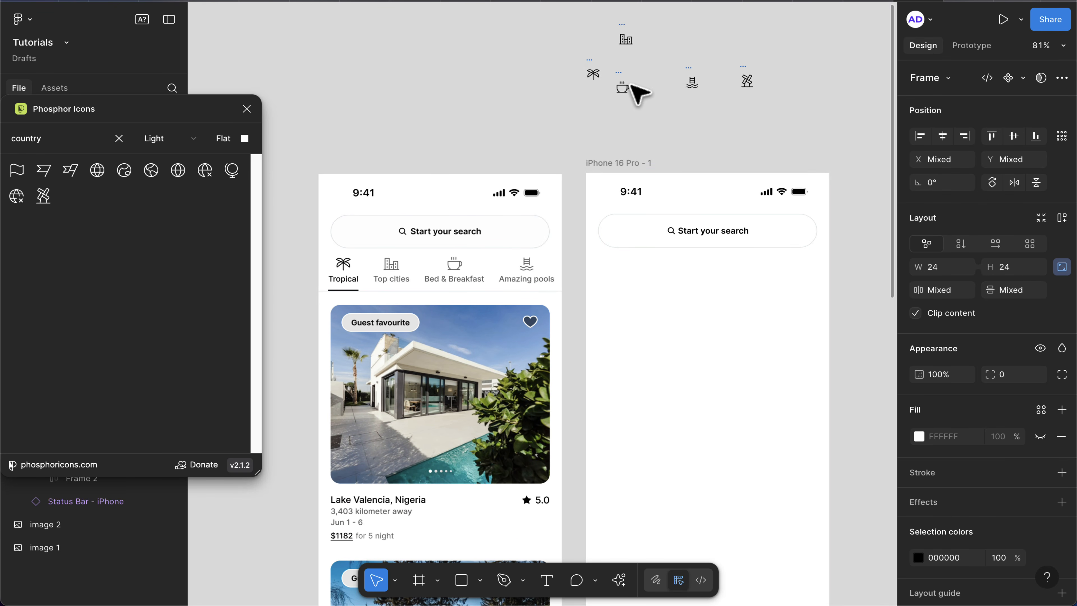
scroll(640, 91, "up", 3)
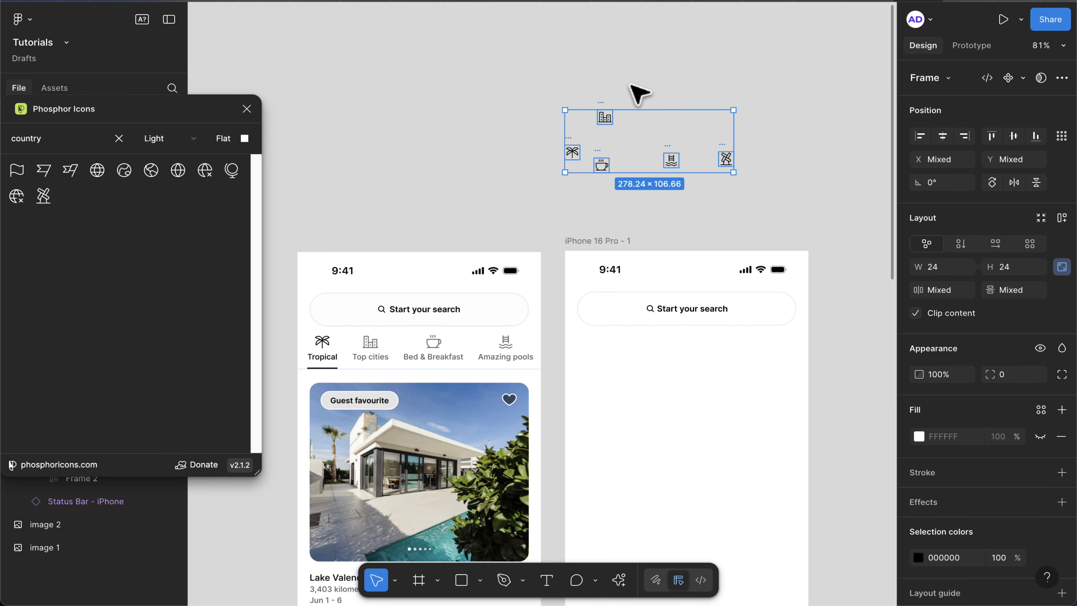
- Align the five icons on their vertical centres and distribute them evenly in a horizontal row
left_click(1019, 135)
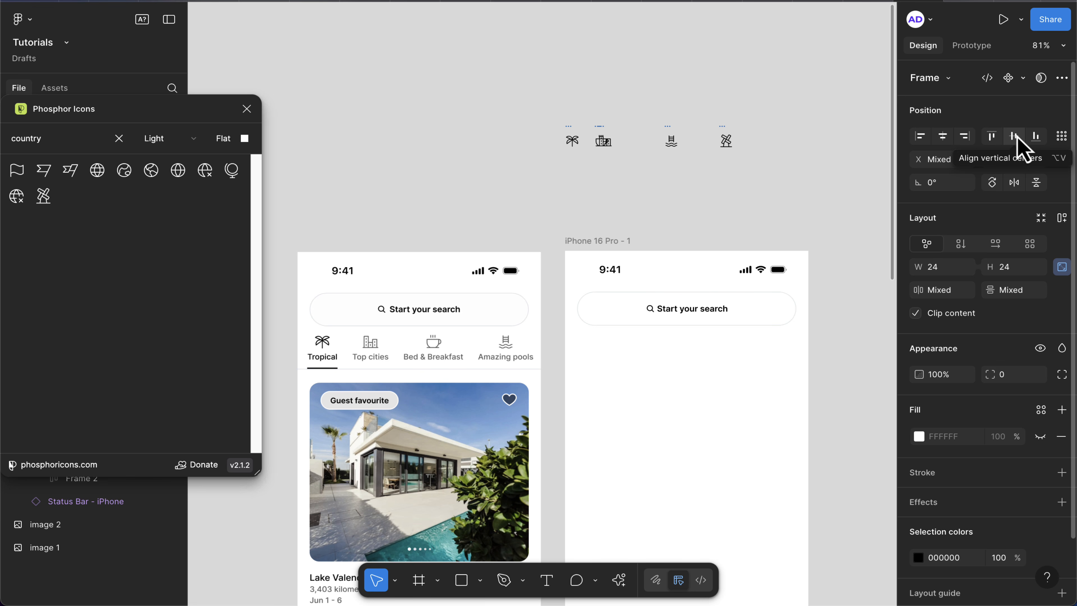
left_click(1063, 137)
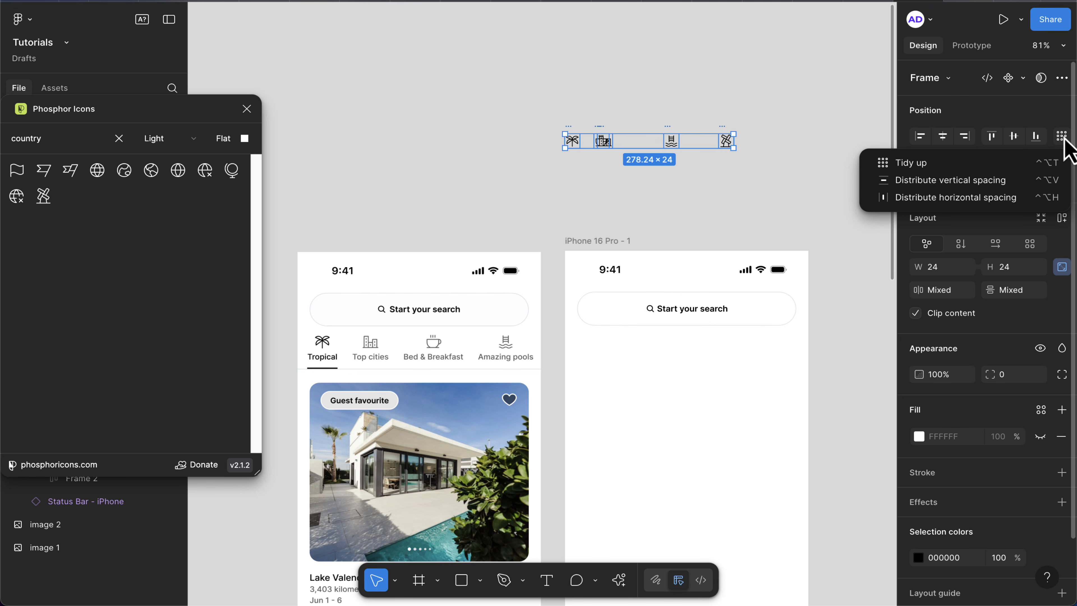
left_click(1064, 138)
left_click(1062, 139)
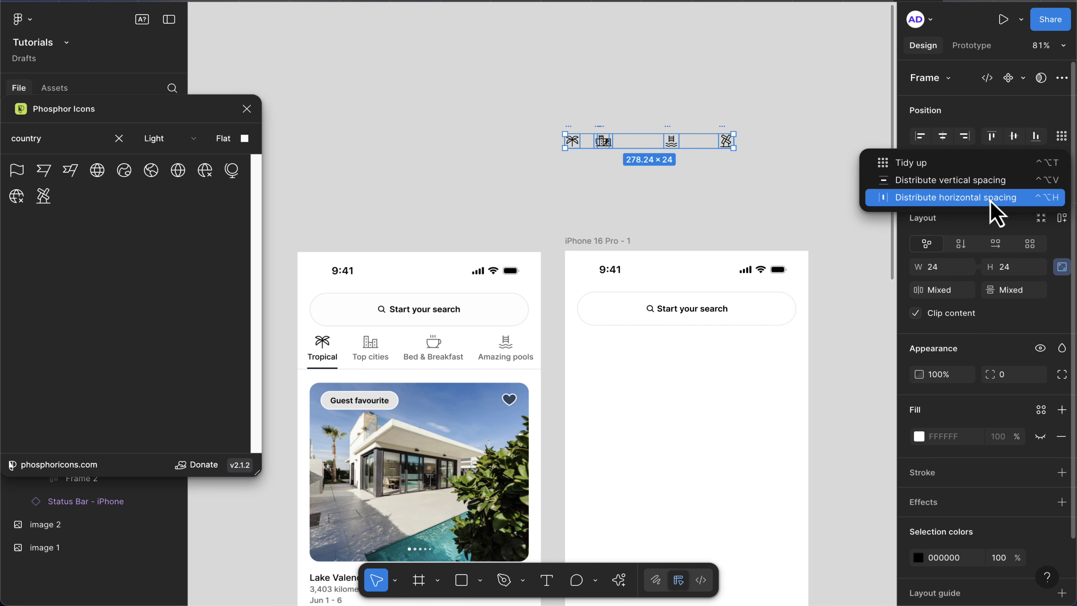
left_click(973, 199)
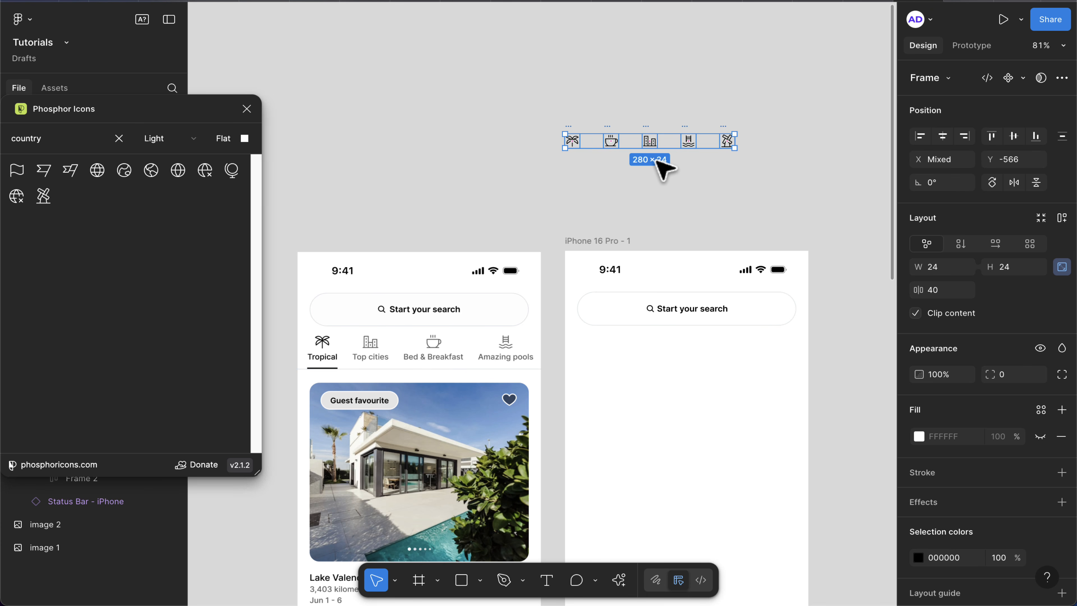
- Turn the five icons into a component set and name it "House type icons"
scroll(637, 148, "up", 5)
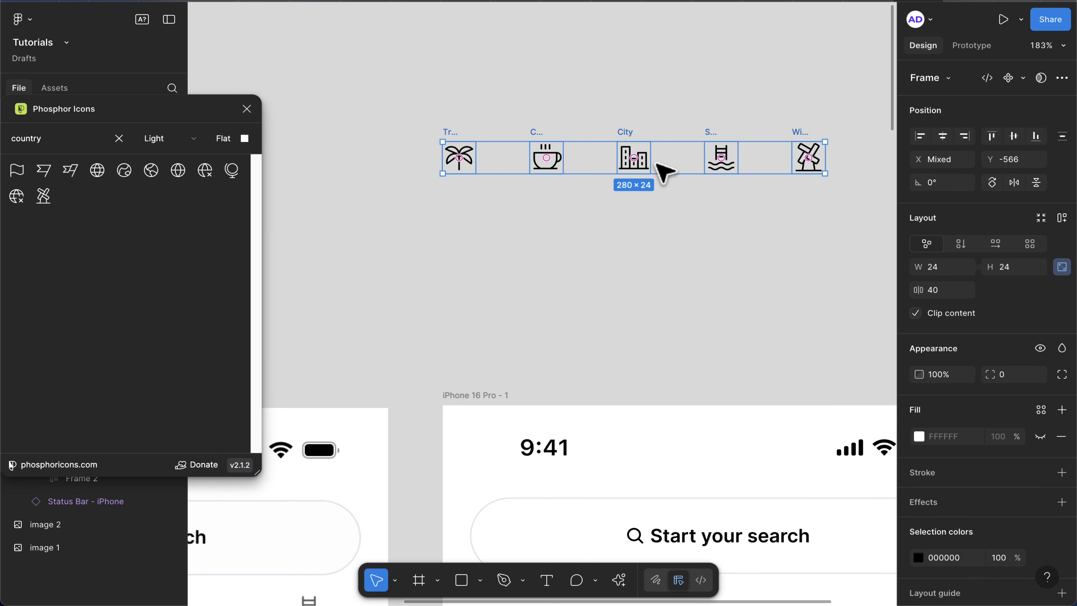
left_click(1023, 78)
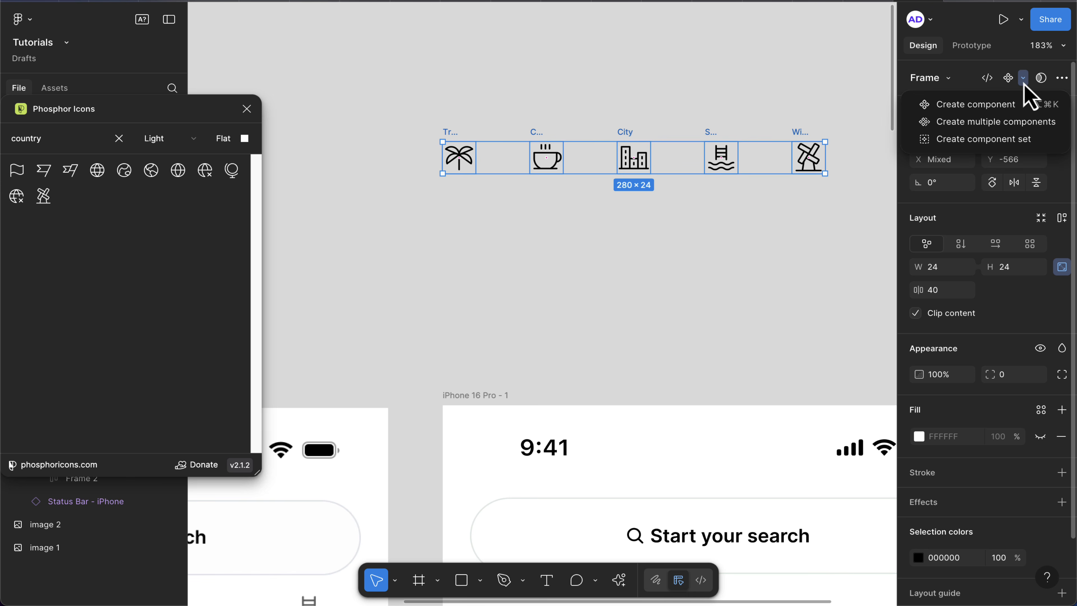
left_click(992, 140)
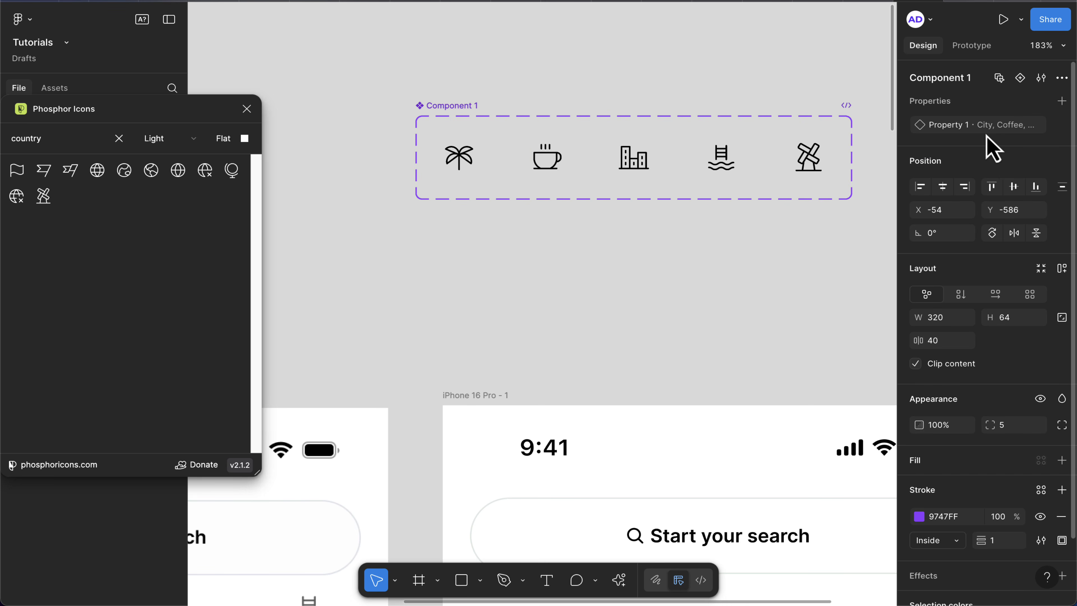
double_click(450, 106)
type("Ho")
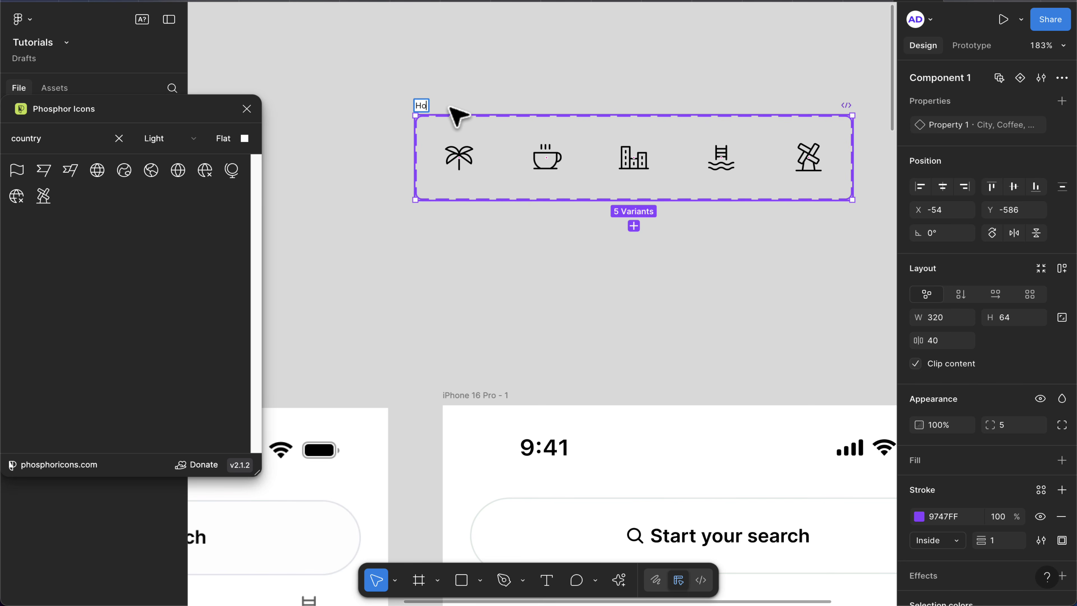
type("use type icons")
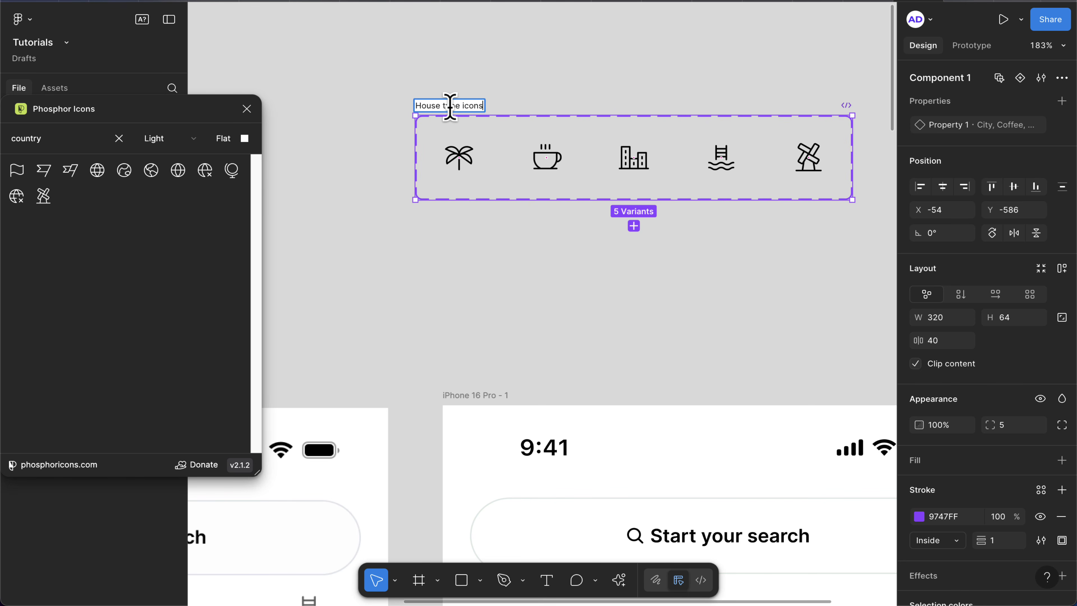
key("Return")
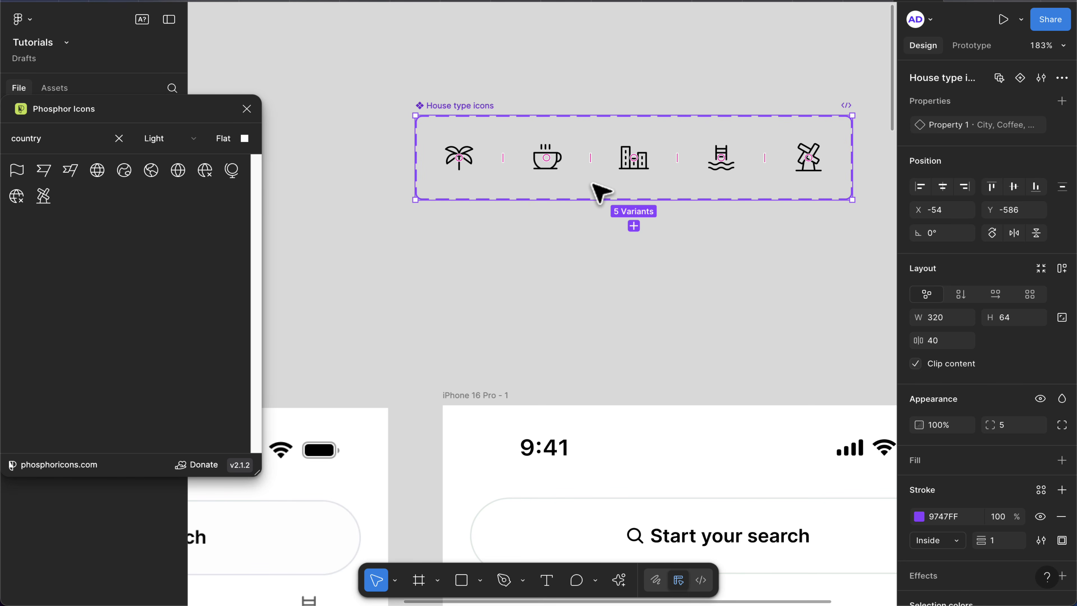
- Close the Phosphor Icons plugin and place an instance of the House type icons component on the canvas below the set
left_click(247, 109)
key("minus")
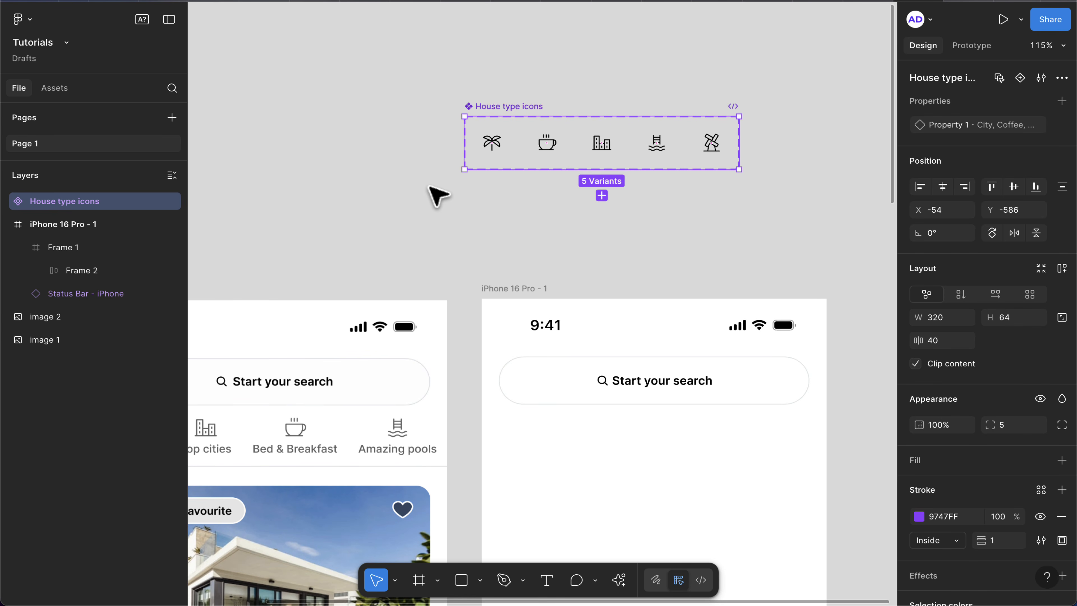
left_click(57, 93)
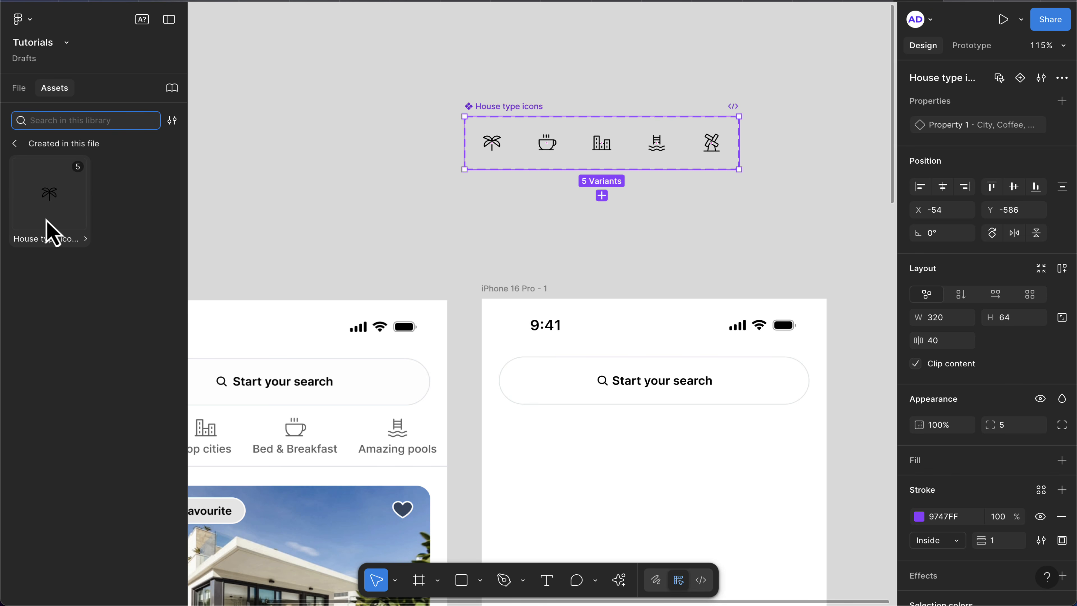
left_click_drag(46, 221, 449, 238)
scroll(504, 241, "up", 5)
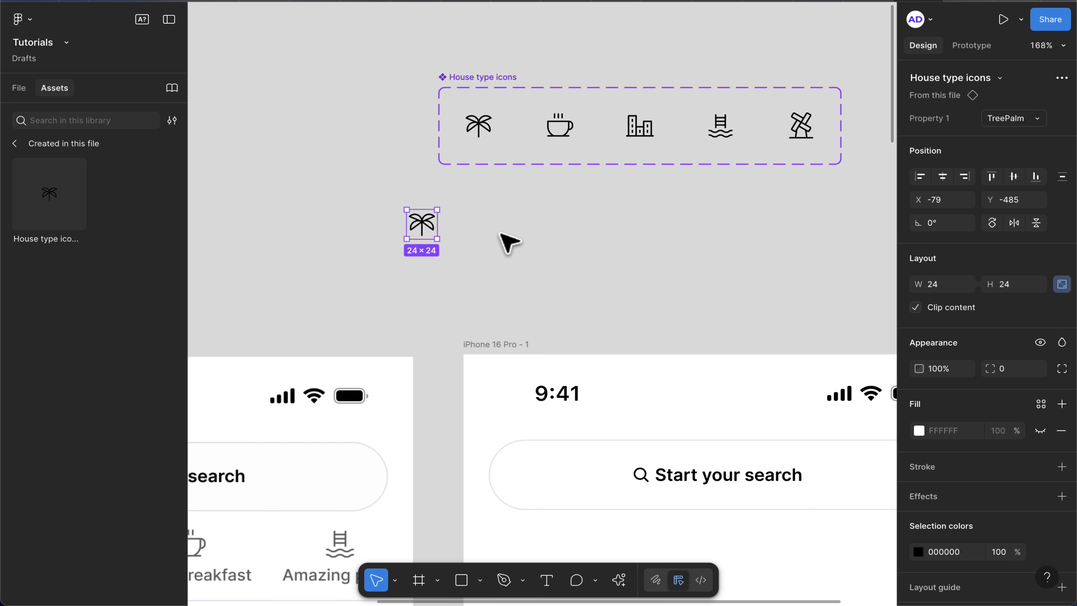
- Resize all five icon variants in the House type icons set to 28 × 28
left_click(488, 87)
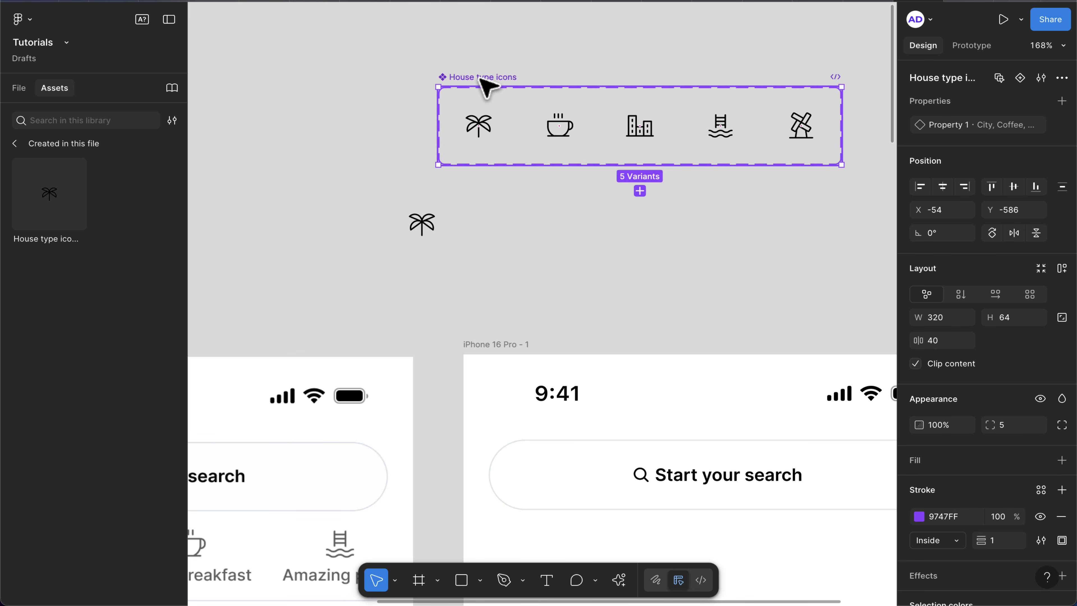
key("Return")
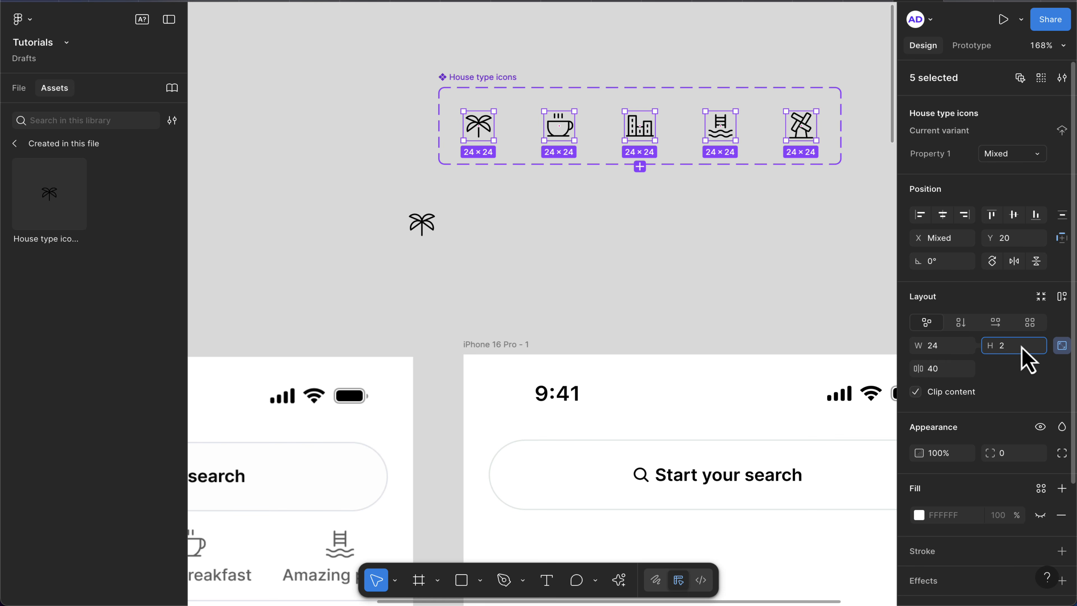
key("Return")
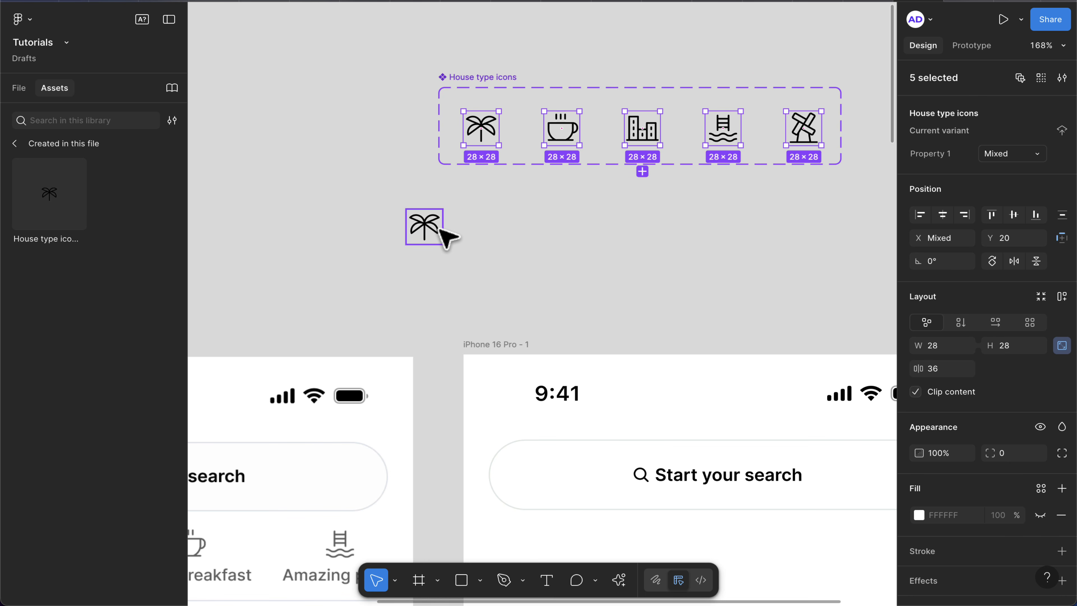
left_click(439, 229)
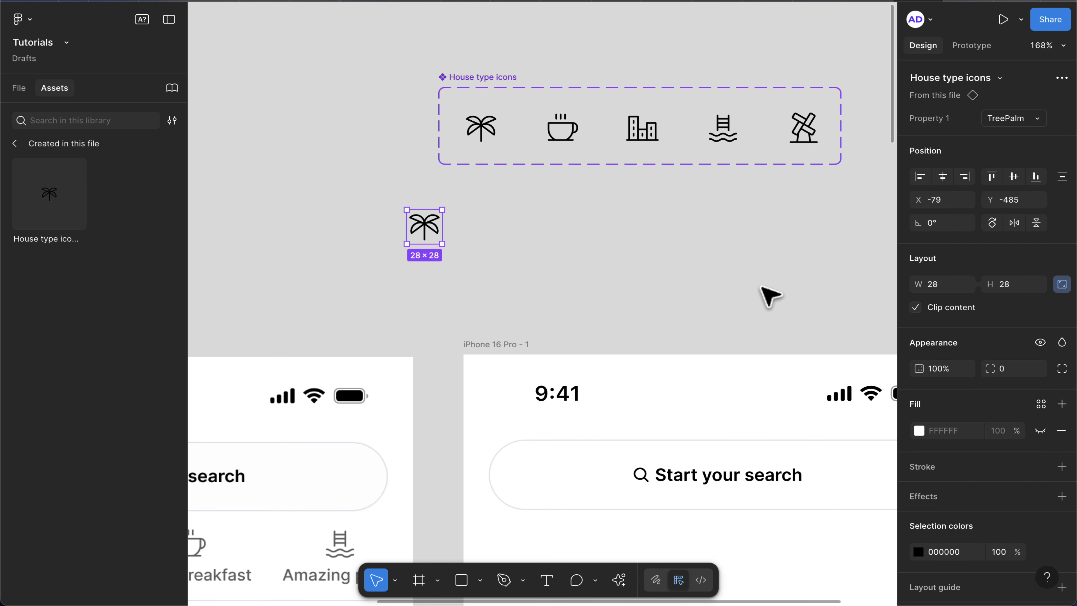
- Add a text label reading "Tropical" below the palm icon instance on the canvas
scroll(534, 275, "down", 5)
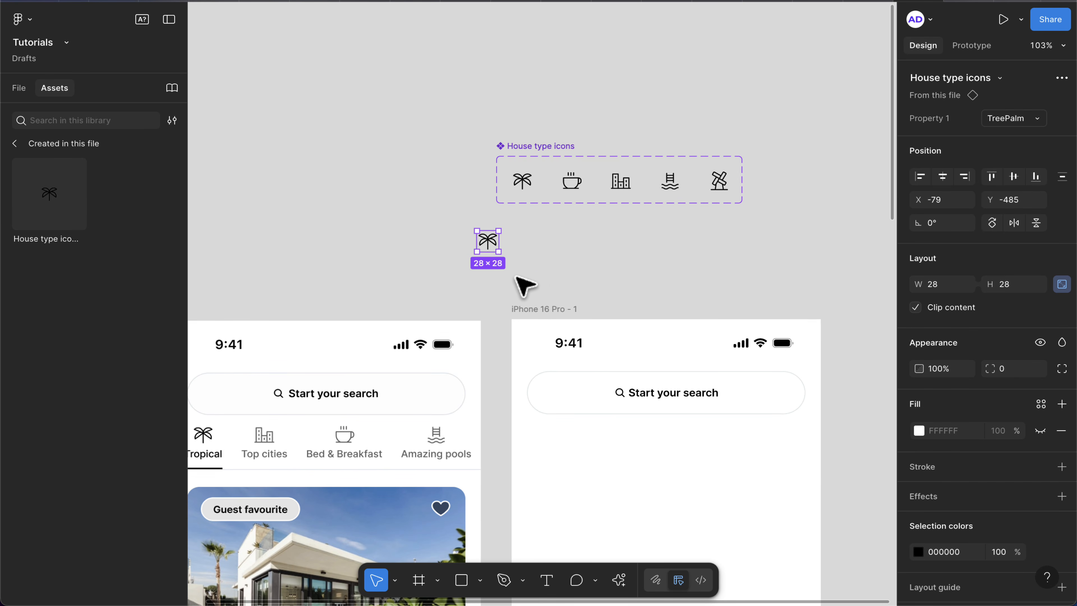
left_click(475, 276)
scroll(474, 275, "up", 5)
key("t")
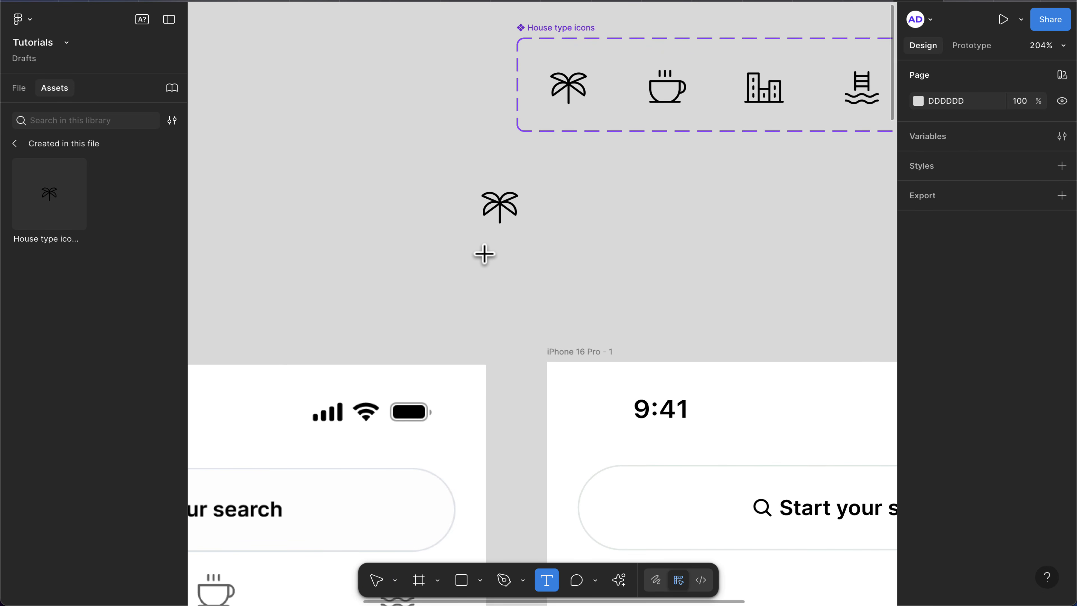
left_click(486, 255)
type("Tropical")
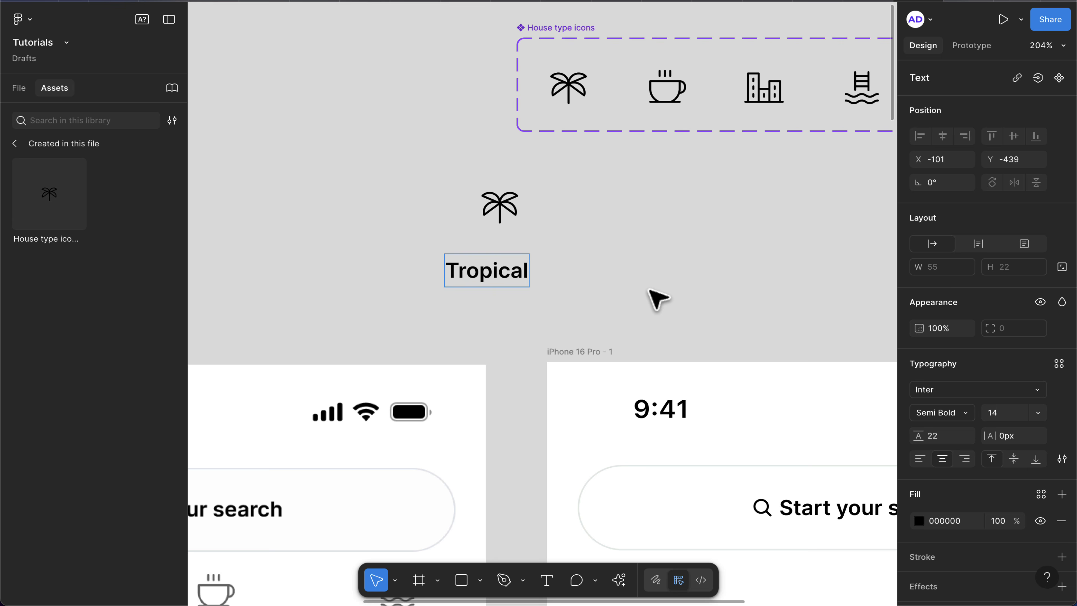
key("Escape")
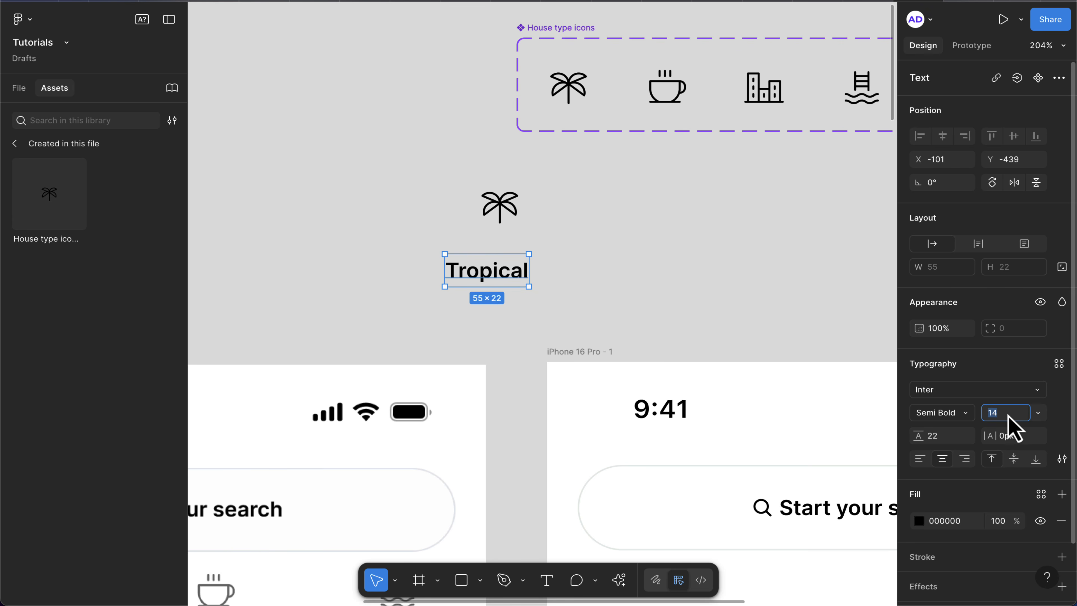
- Set the Tropical label's font size to 13 and its weight to Medium
left_click(1008, 415)
type("13")
key("Return")
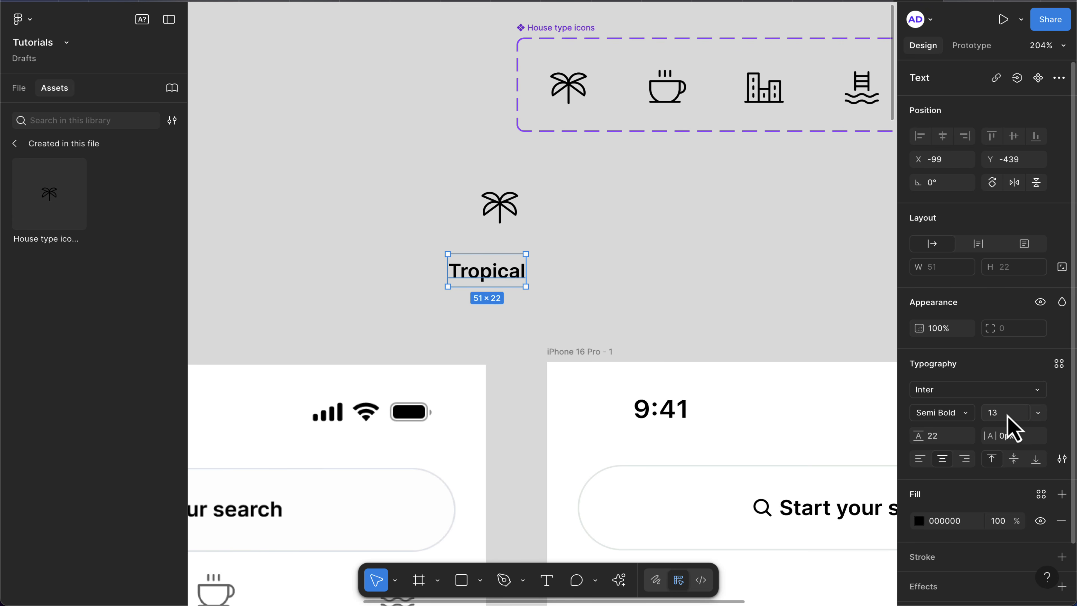
left_click(947, 412)
left_click(966, 402)
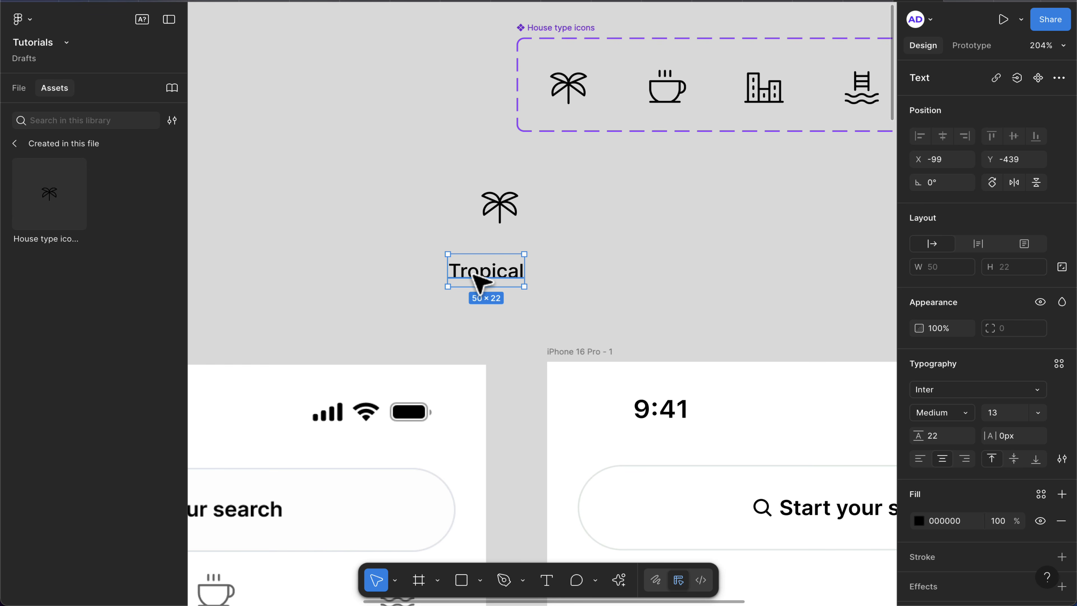
- Move the Tropical label centred directly beneath the palm icon and set its line height to 130%
left_click_drag(471, 273, 495, 250)
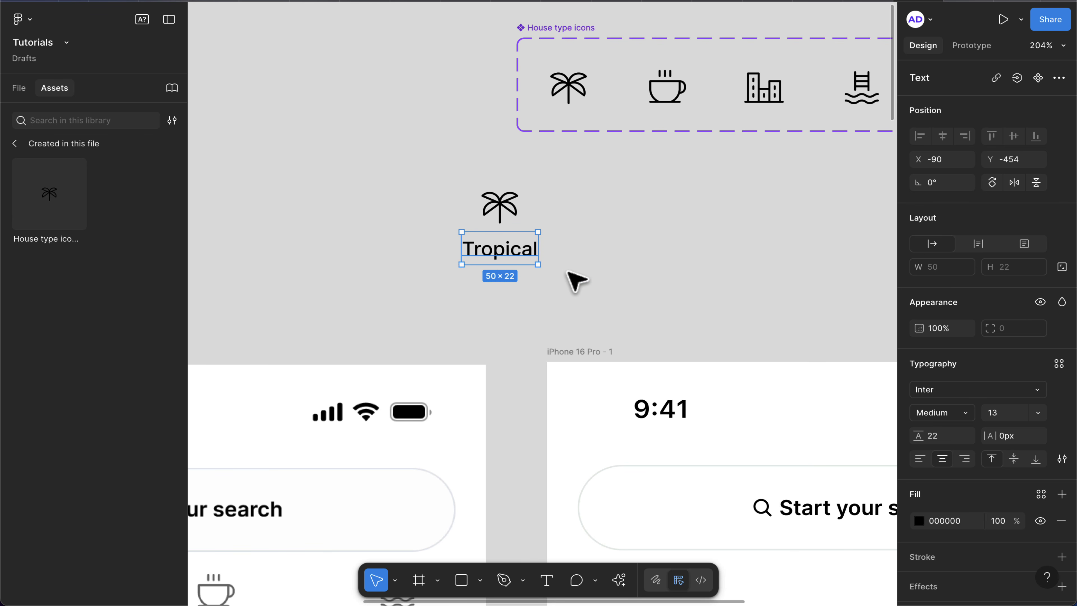
left_click(941, 435)
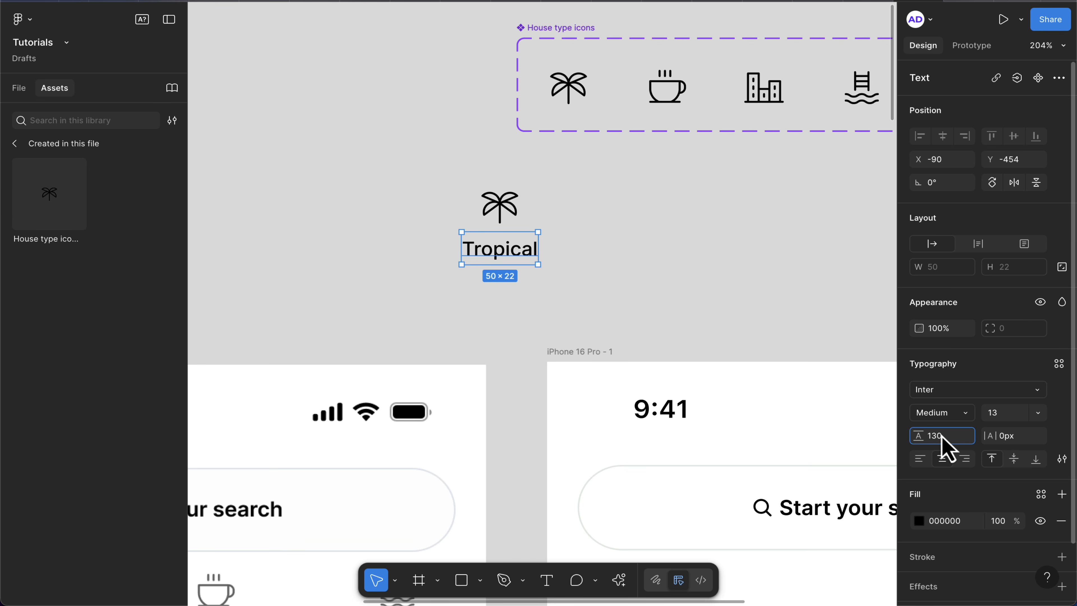
type("130%")
key("Return")
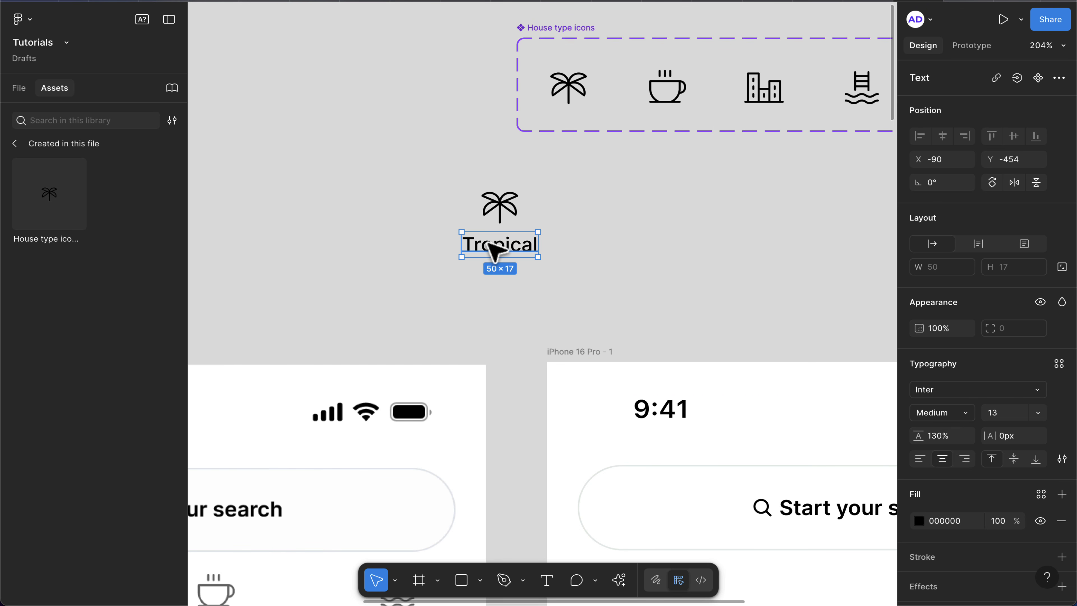
- Combine the palm icon and Tropical label in a vertical auto layout frame with a gap of 0
left_click(503, 222, "shift")
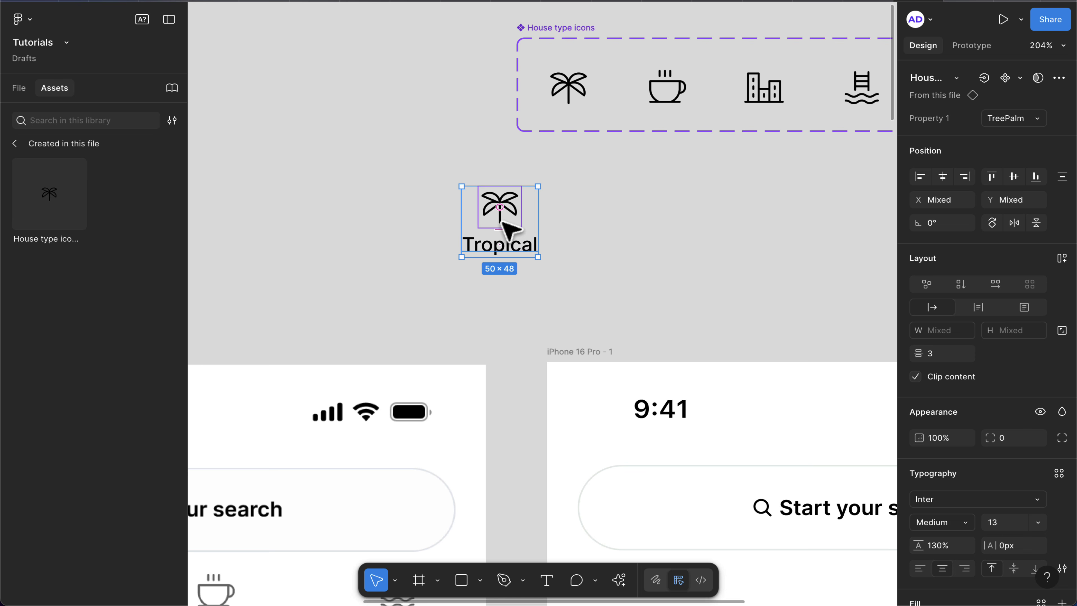
key("shift+a")
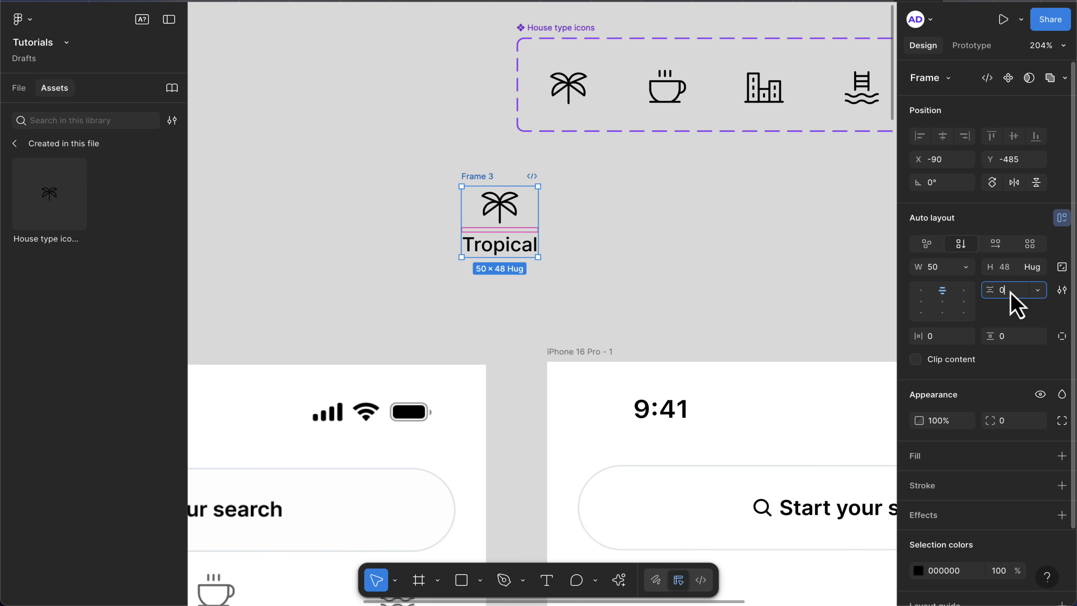
key("Return")
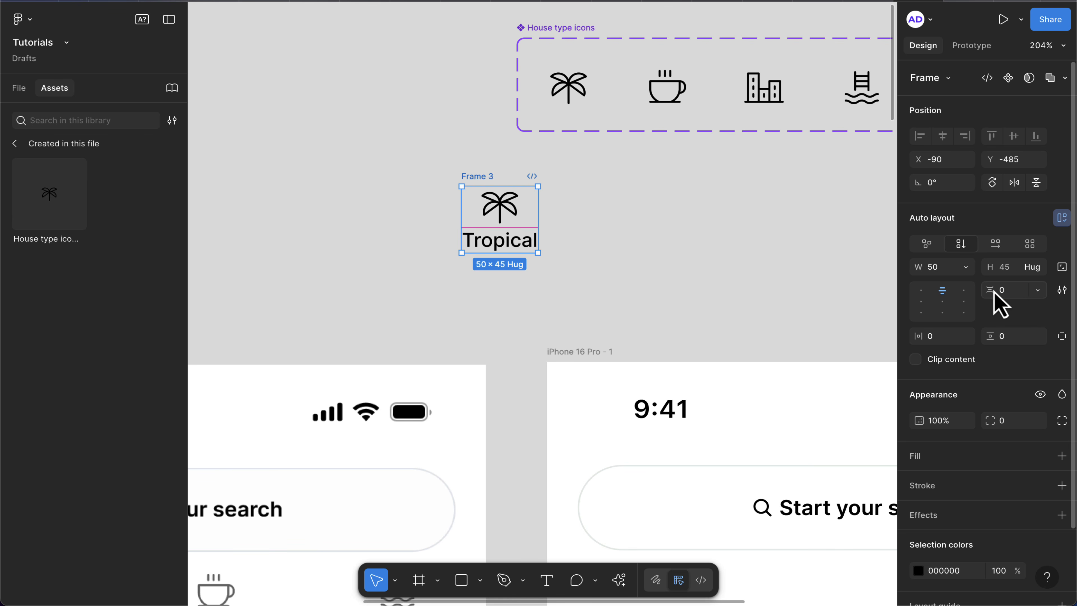
- Draw a 56 × 2 rectangle below the Tropical frame as an underline and fill it with black 000000
scroll(569, 303, "down", 5)
scroll(560, 299, "down", 1)
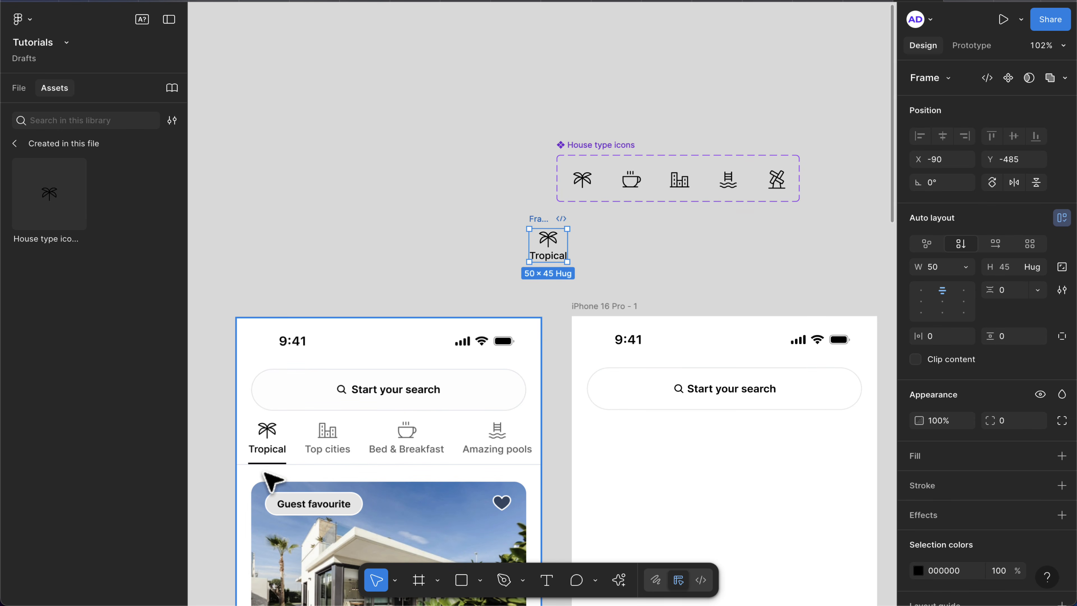
scroll(562, 281, "up", 5)
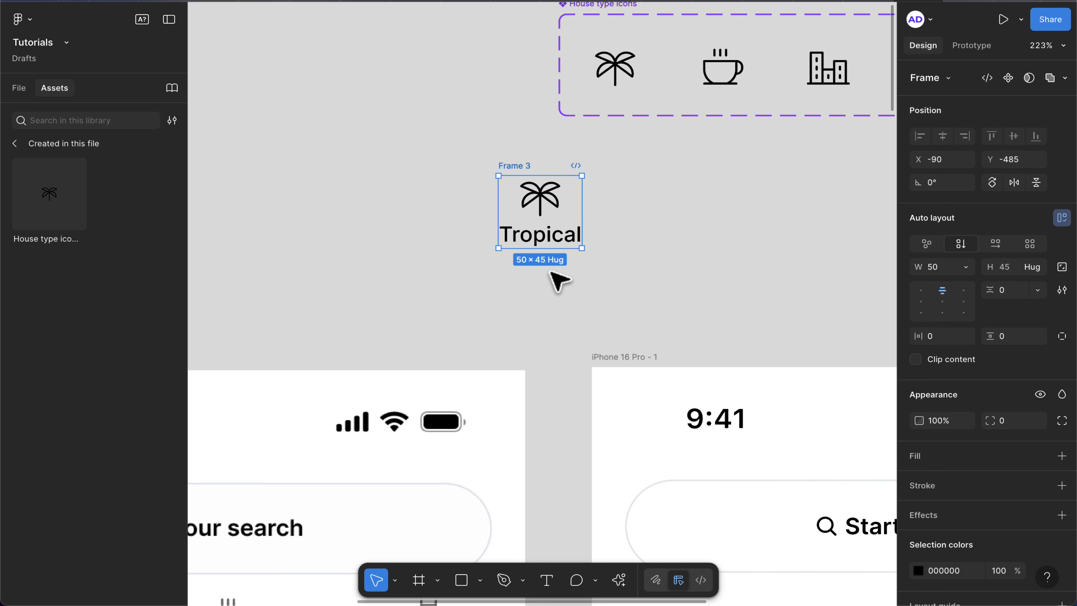
left_click(559, 280)
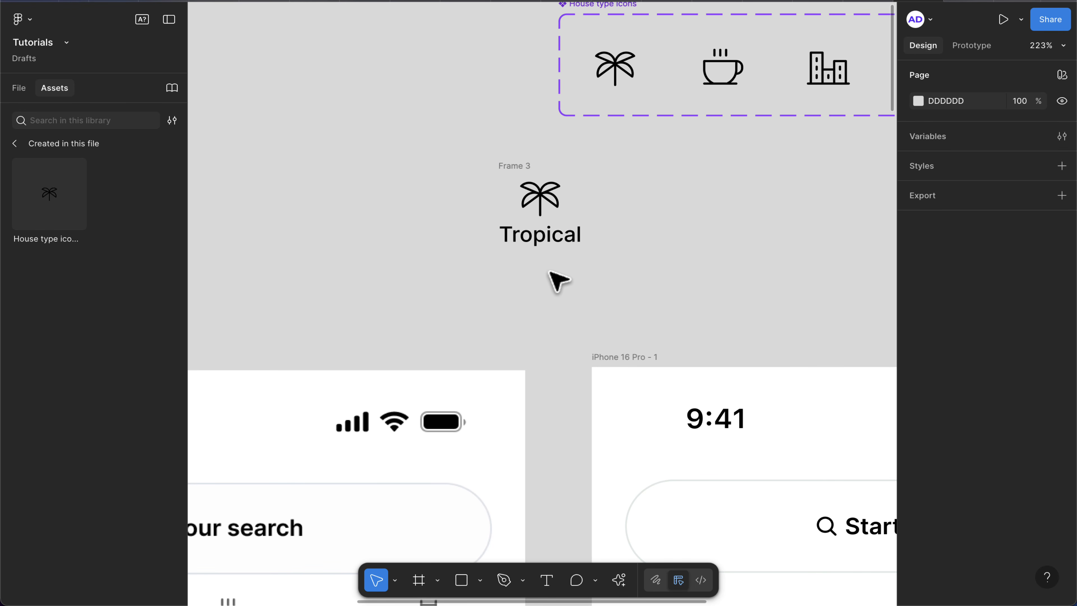
key("r")
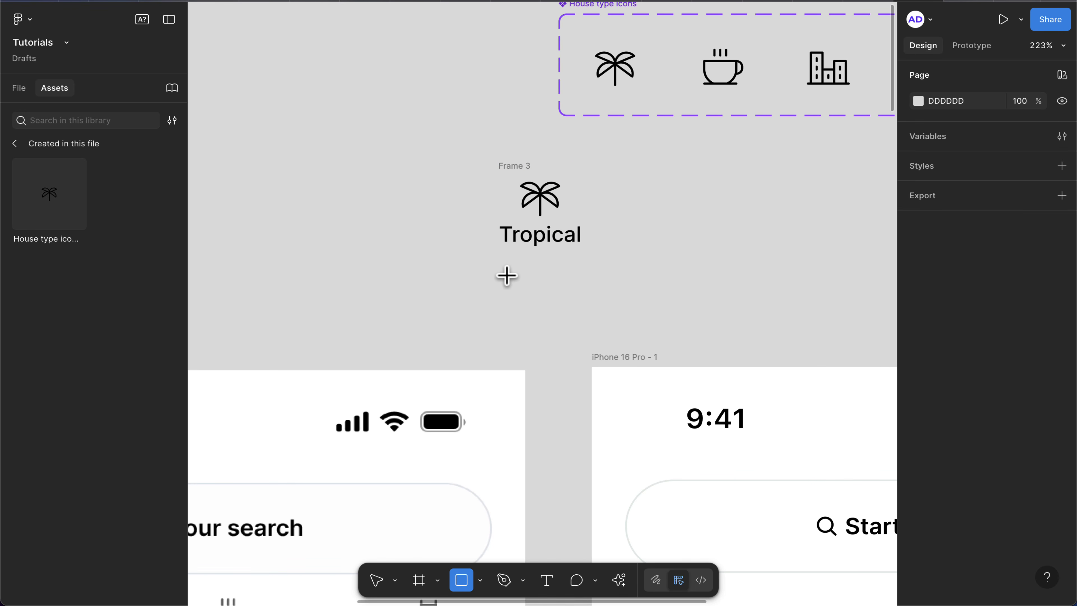
left_click_drag(499, 275, 595, 284)
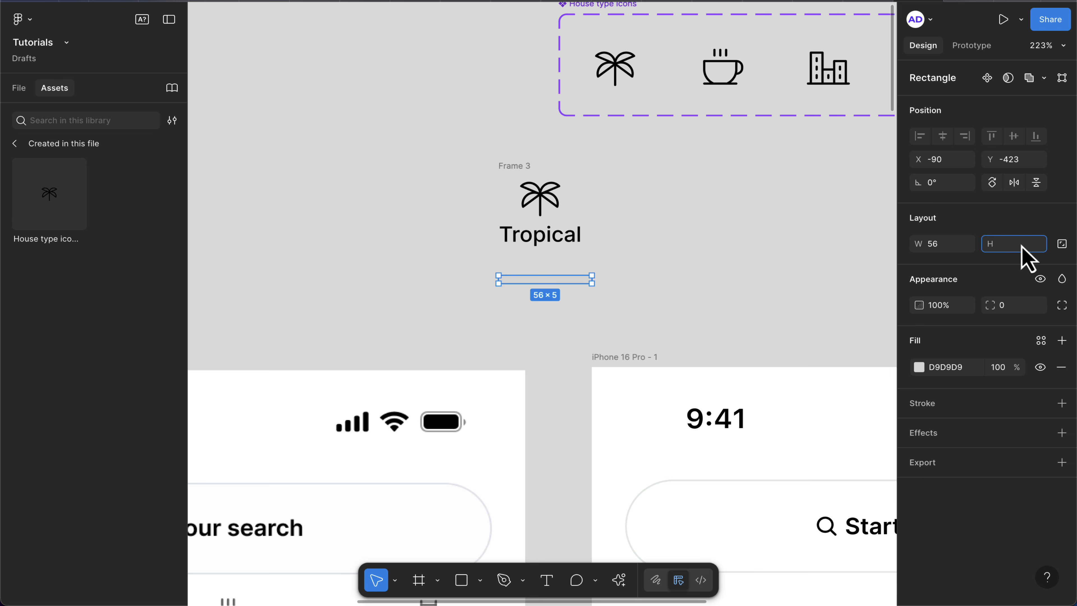
type("2")
key("Return")
left_click(962, 373)
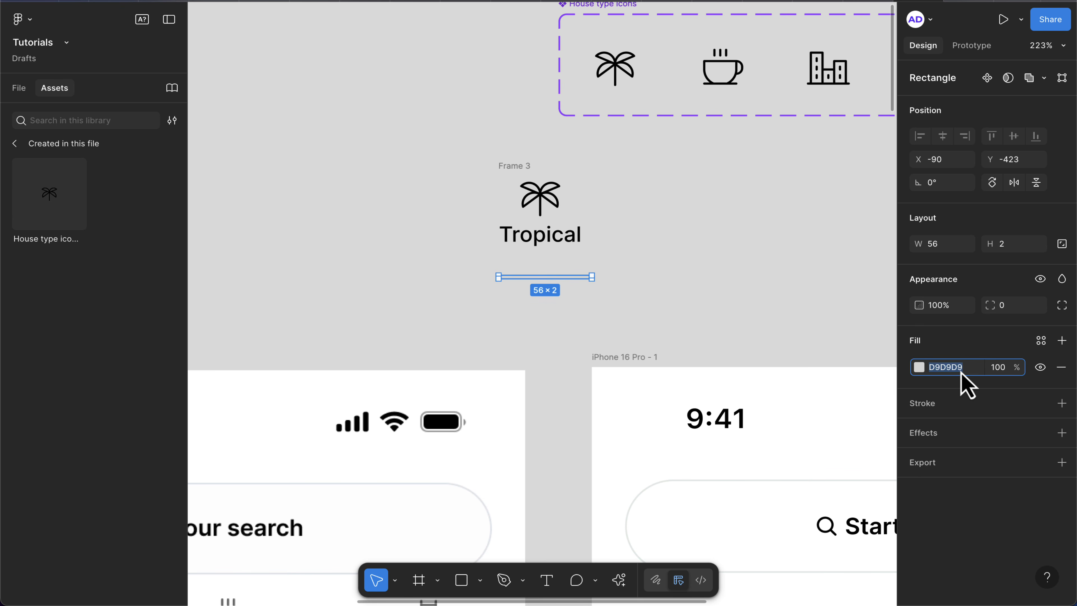
type("00")
key("Return")
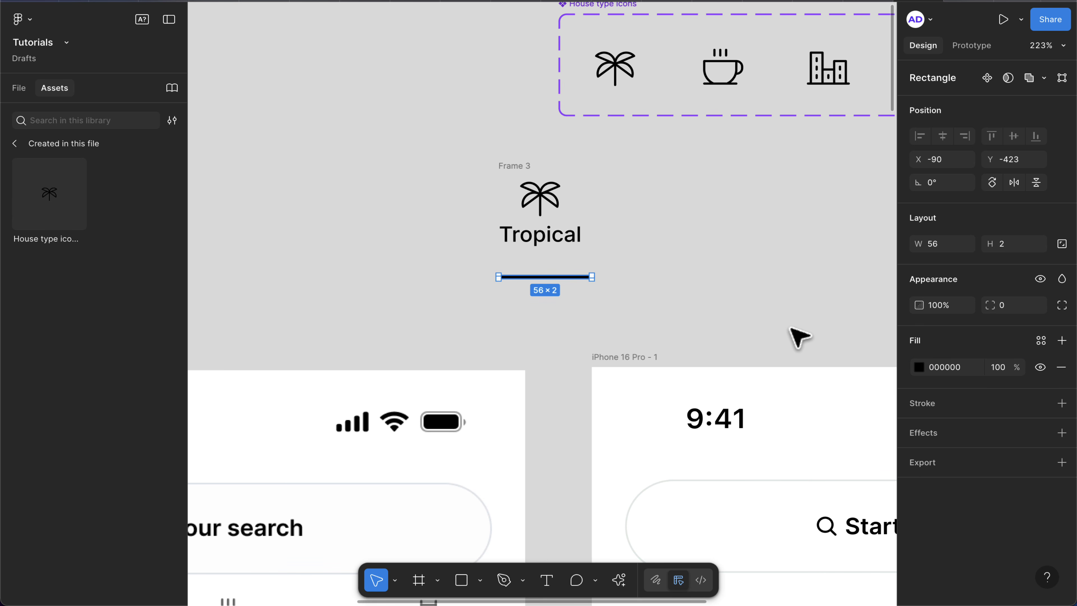
- Set the icon-and-label frame's width to hug its contents and the Tropical text to auto width
scroll(577, 275, "up", 5)
scroll(487, 166, "up", 2)
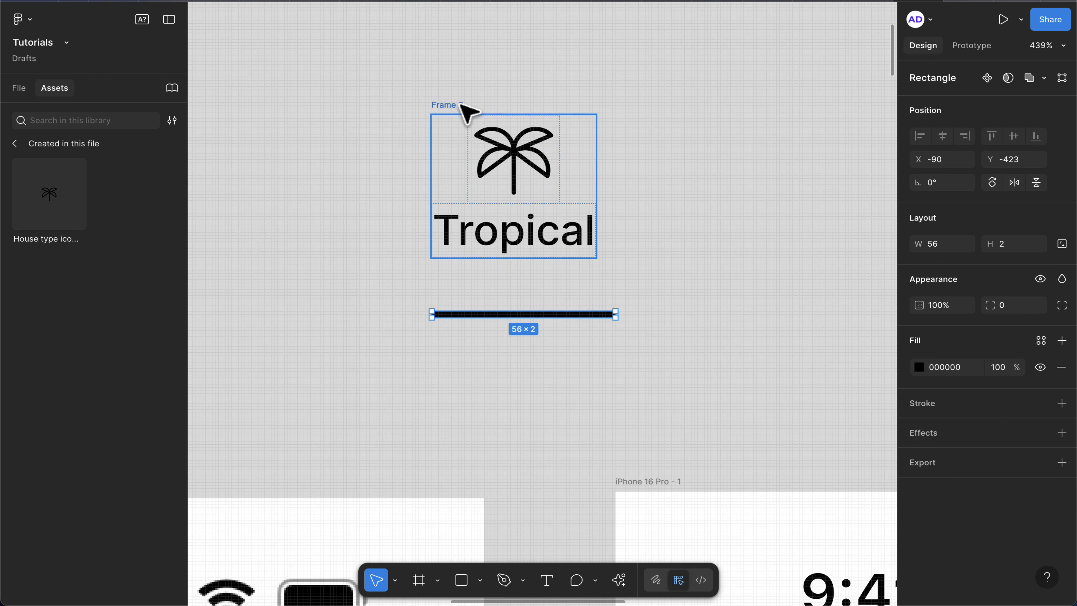
left_click(450, 104)
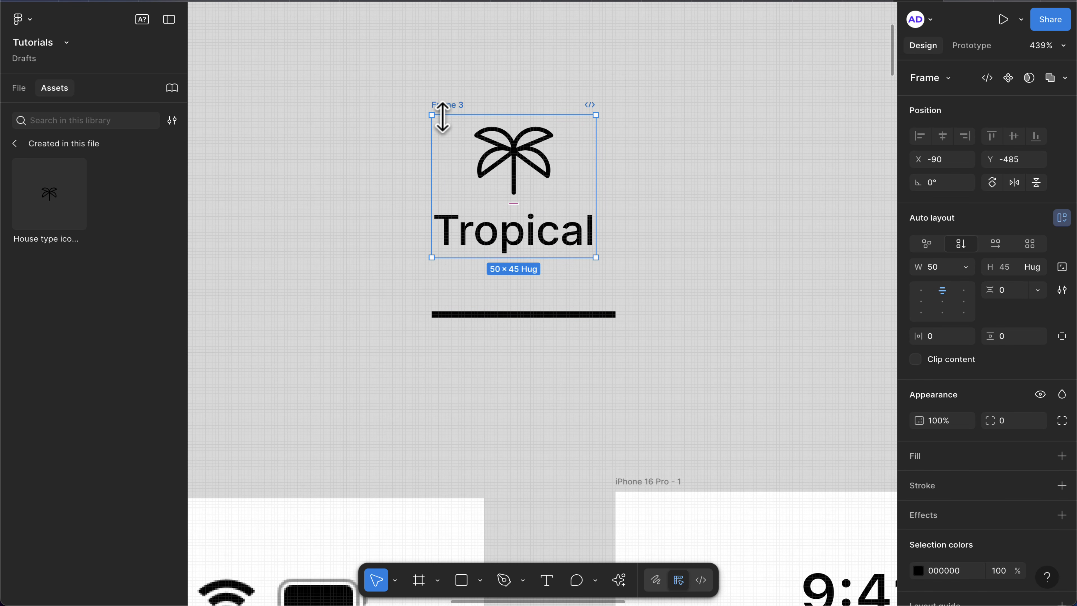
left_click(964, 267)
left_click(971, 285)
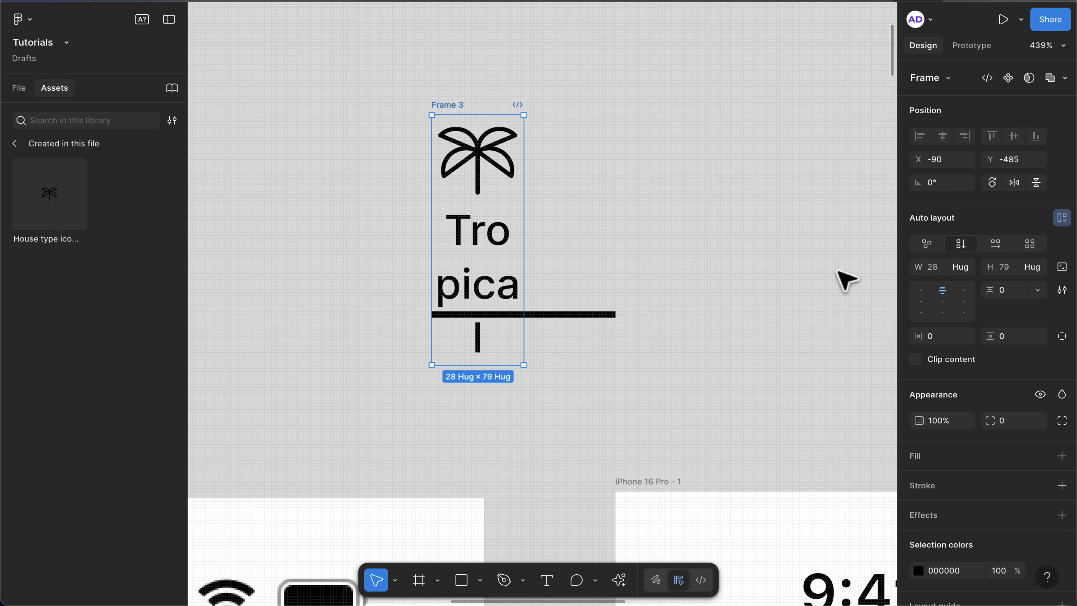
left_click(477, 290)
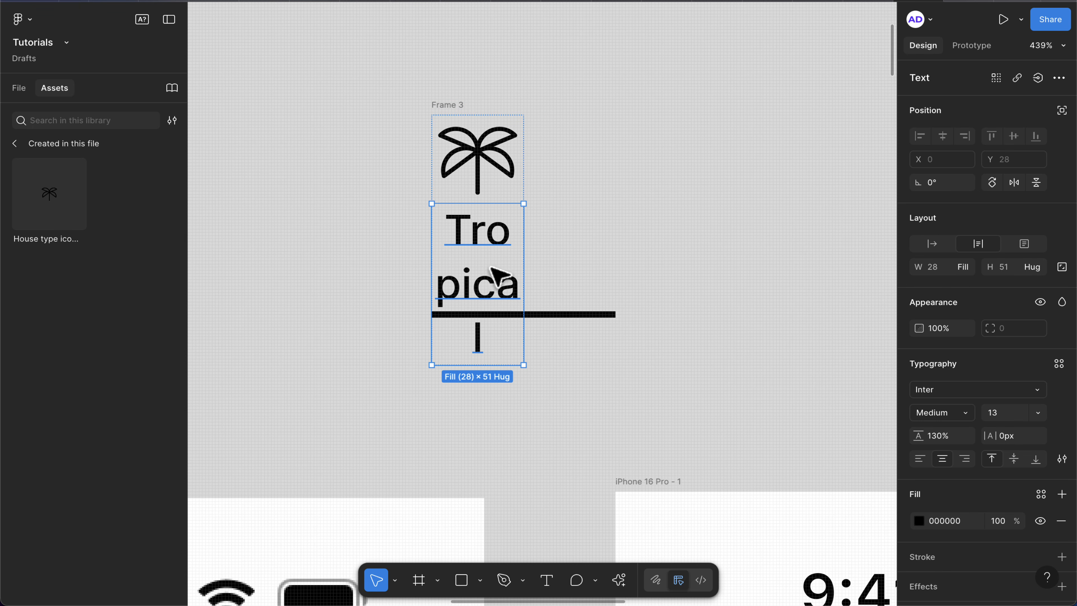
left_click(932, 244)
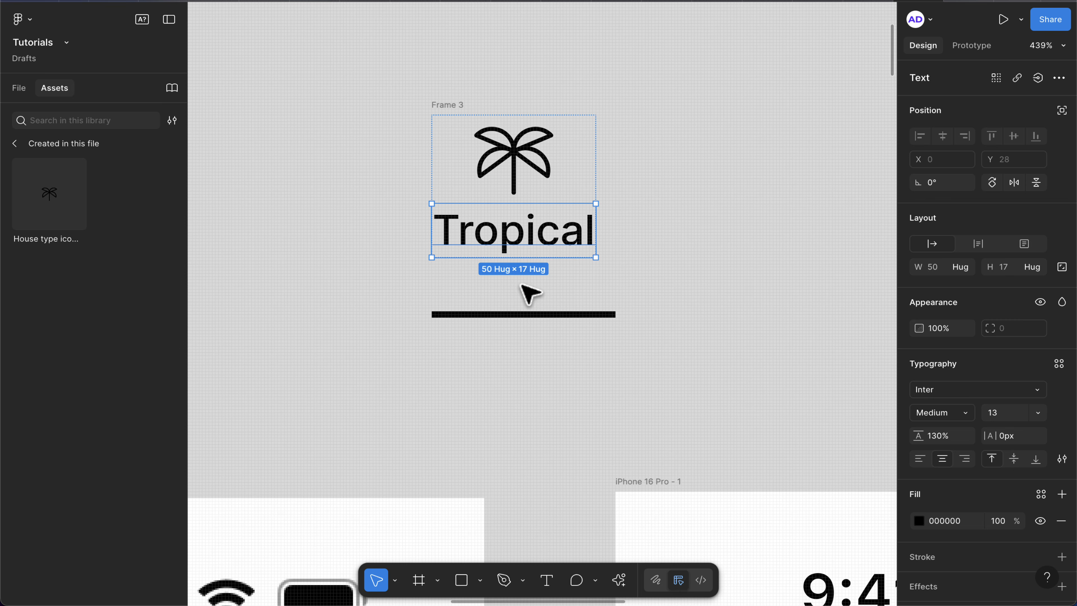
- Wrap the icon-and-label frame and the black underline together in a vertical auto layout frame
left_click(443, 107)
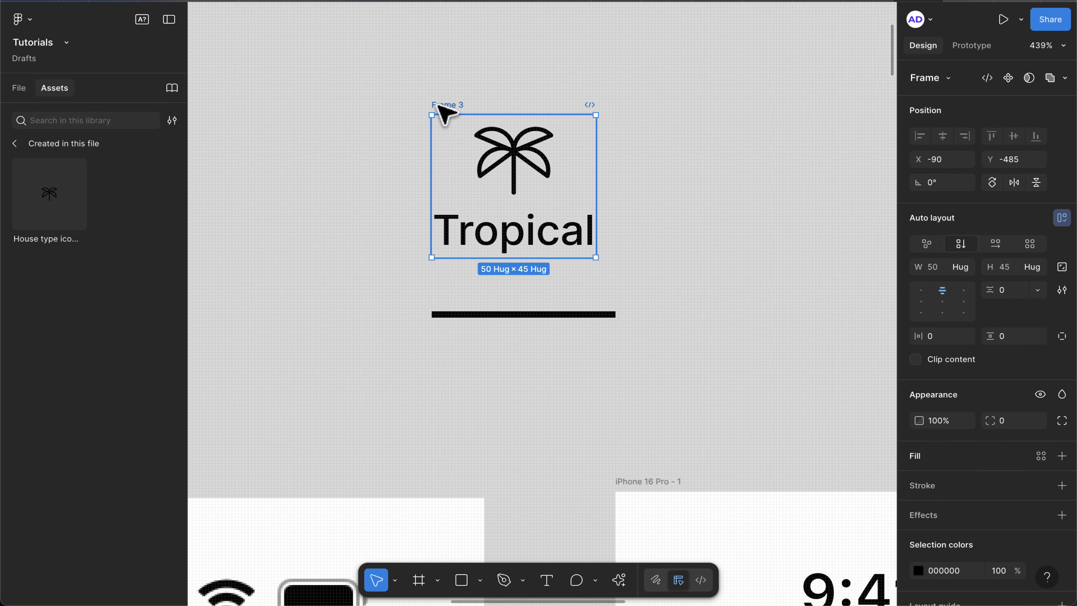
left_click(493, 315, "shift")
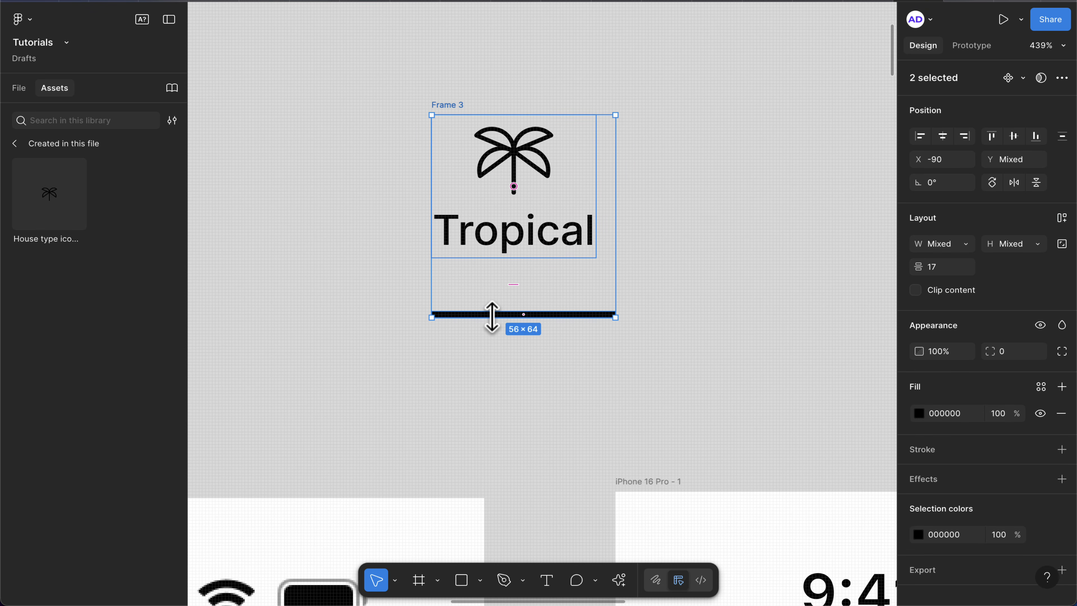
key("shift+a")
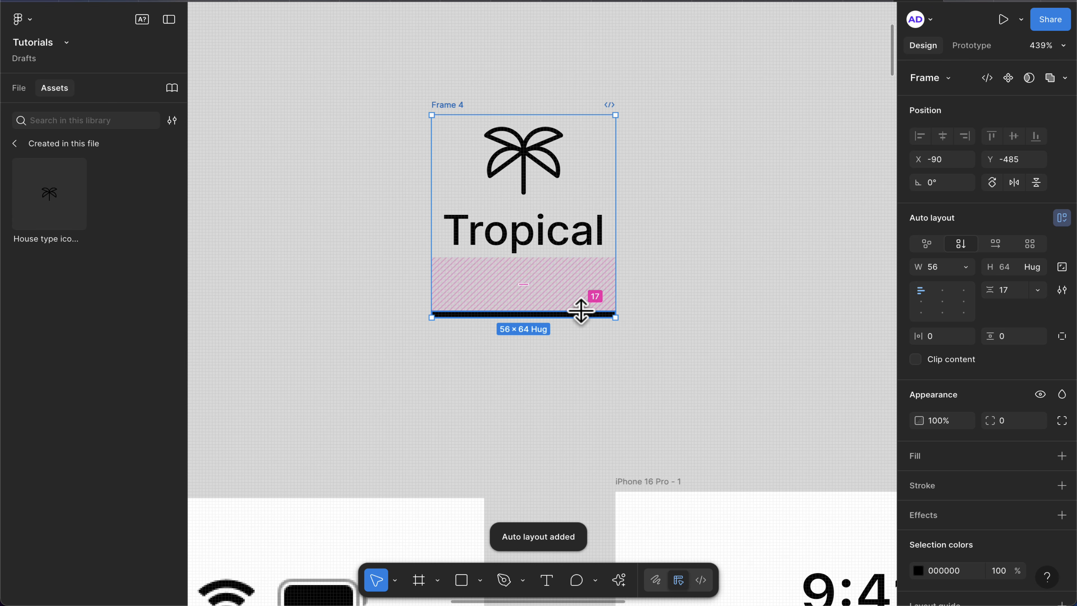
left_click(537, 249)
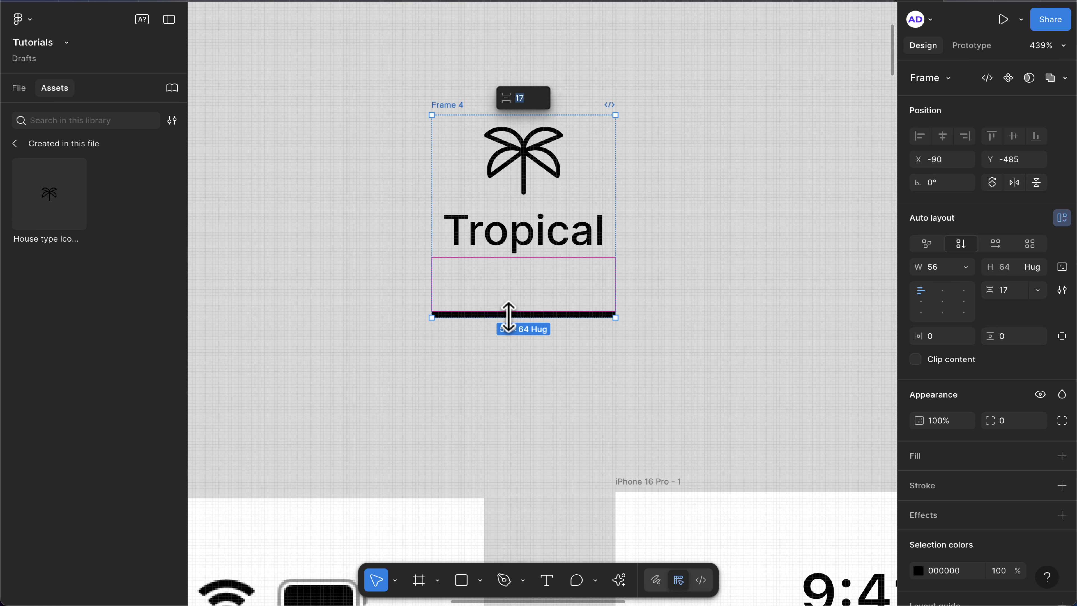
scroll(481, 310, "up", 5)
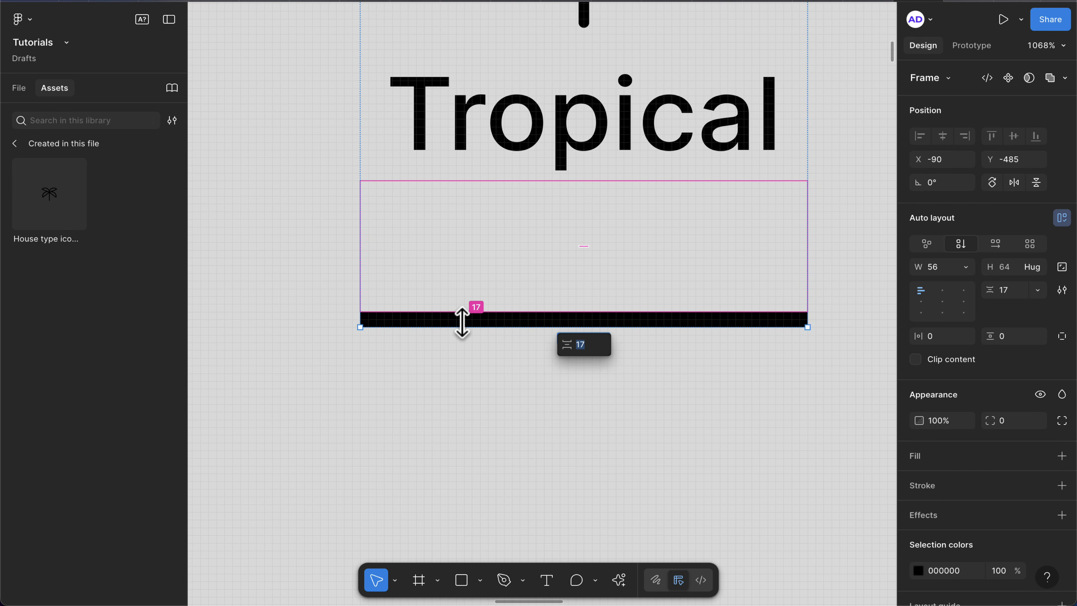
scroll(459, 323, "down", 4)
scroll(460, 323, "up", 1)
- Set the width of the outer frame holding the Tropical item and underline to hug its contents
left_click(410, 40)
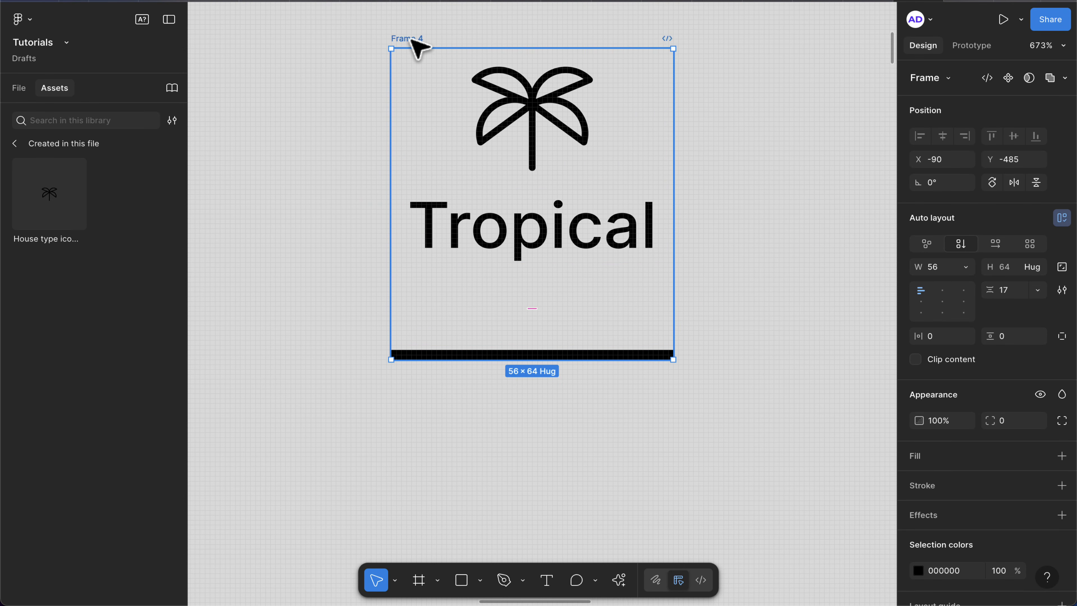
left_click(968, 270)
left_click(973, 283)
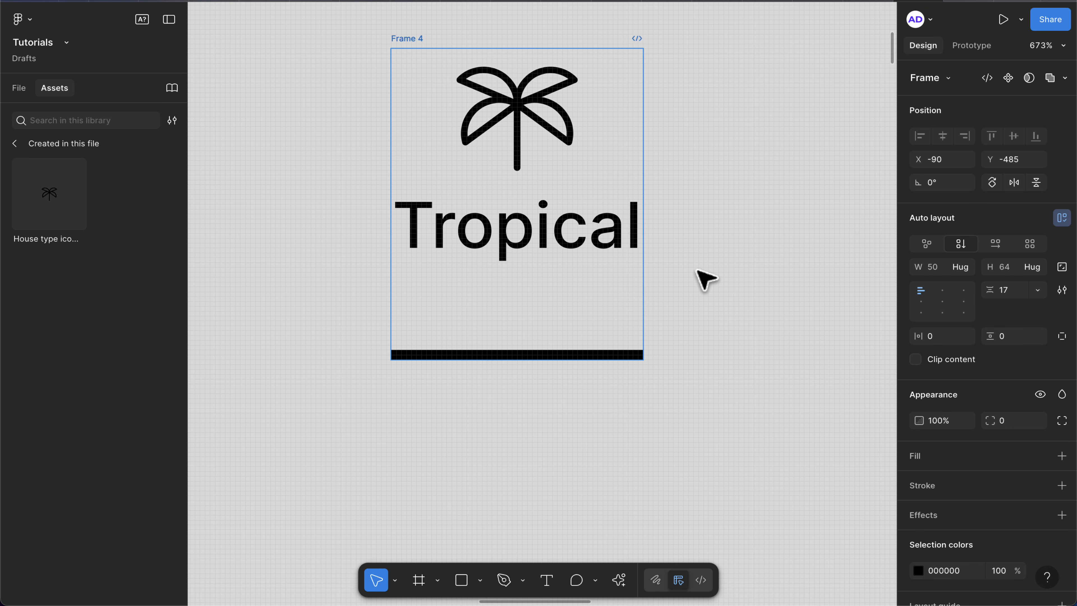
- Set the vertical gap between the Tropical icon-and-label frame and its underline to 12
scroll(706, 280, "down", 4)
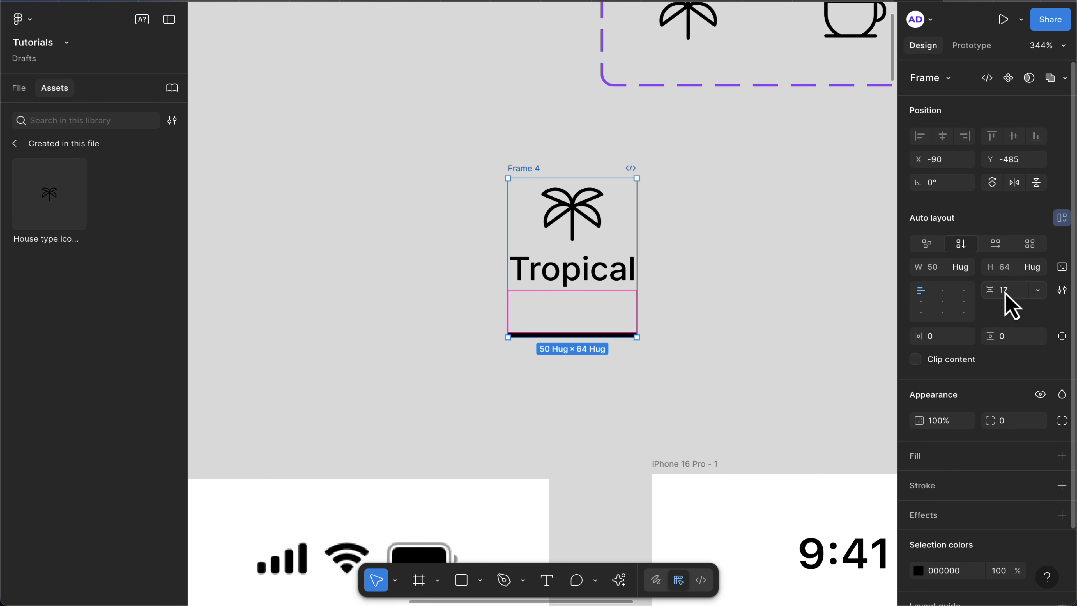
type("4")
key("Return")
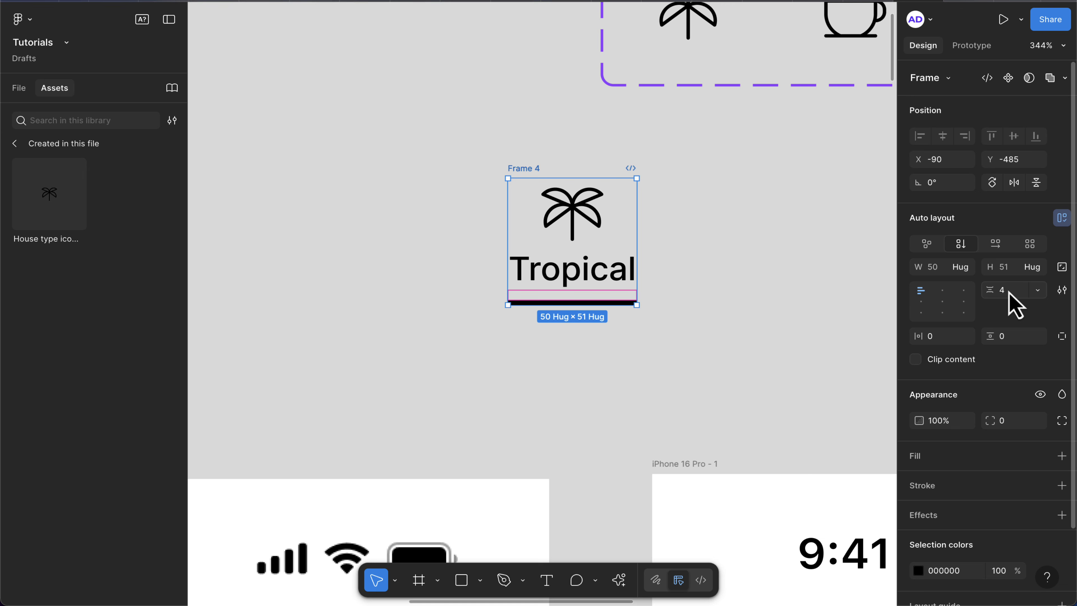
type("12")
key("Return")
scroll(533, 366, "down", 4)
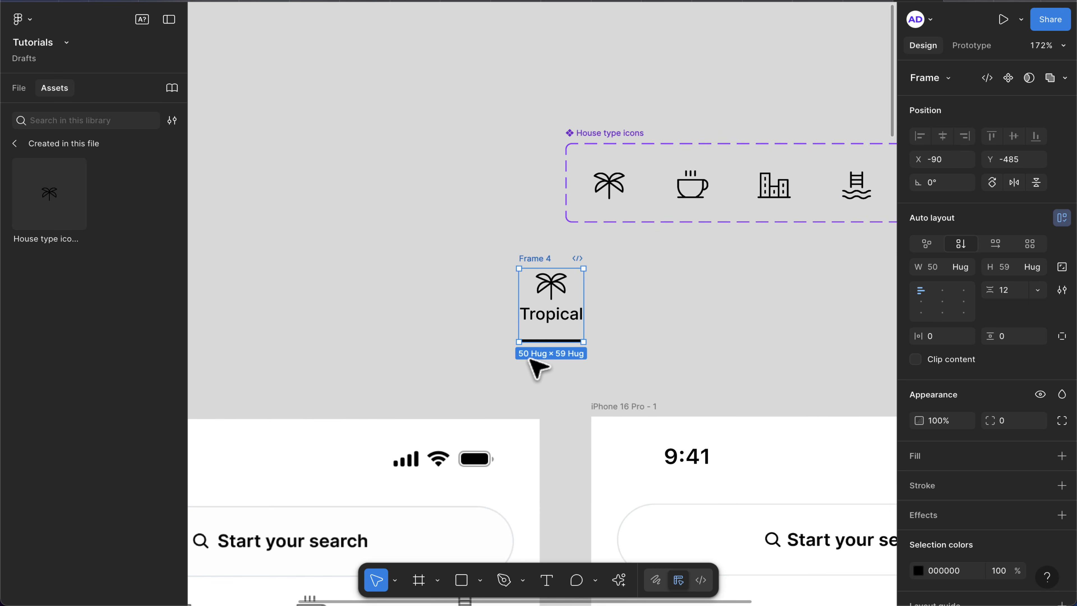
- Turn the underlined Tropical tab frame into a component and move it away from the House type icons set
left_click_drag(511, 250, 422, 253)
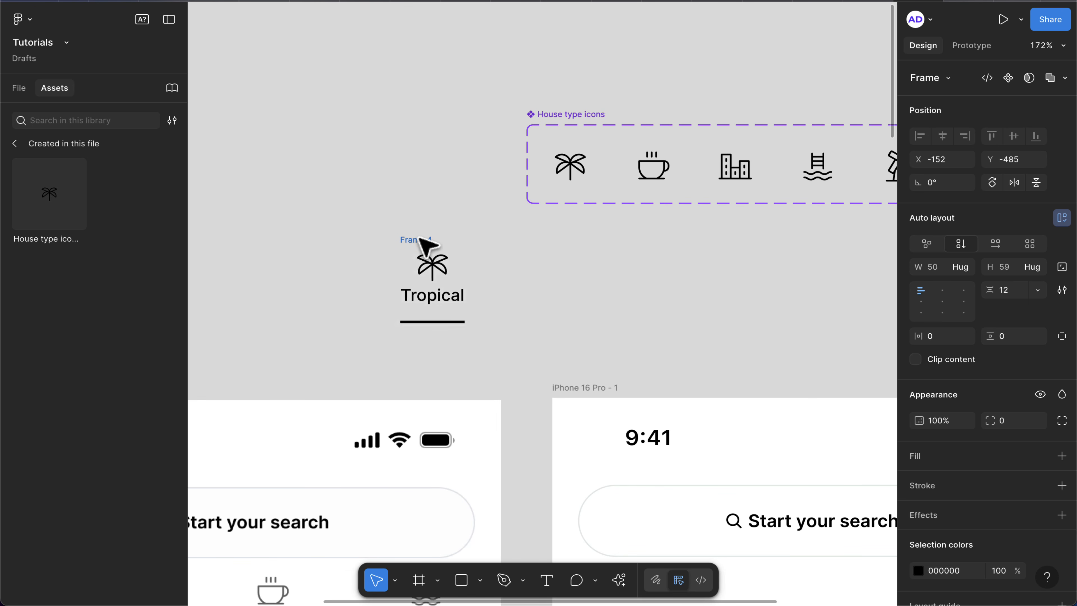
scroll(424, 246, "down", 3)
scroll(422, 246, "left", 5)
scroll(422, 246, "down", 1)
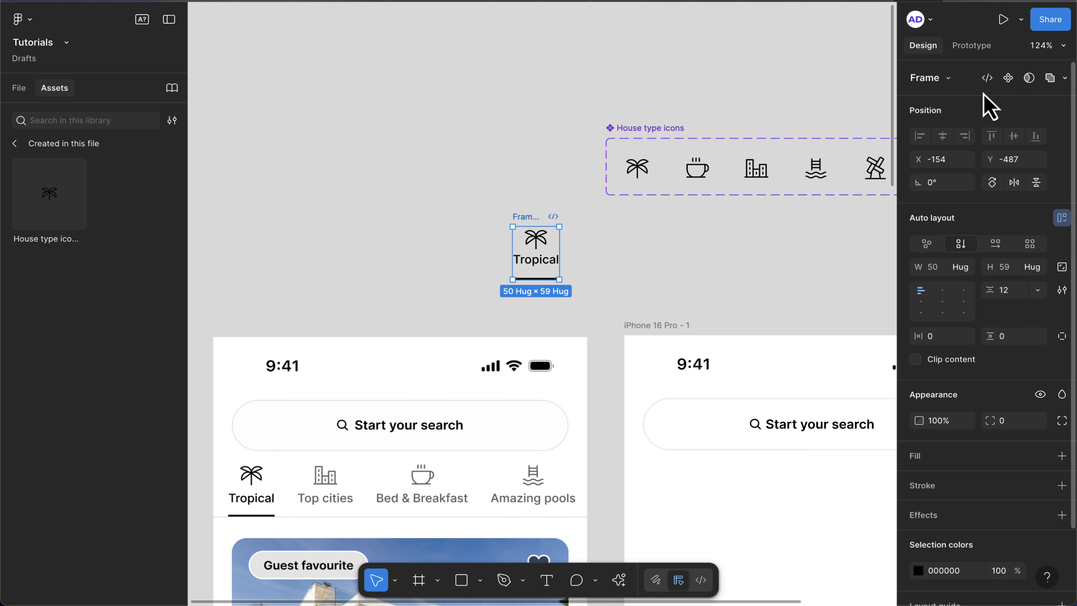
left_click(1009, 78)
scroll(512, 240, "up", 5)
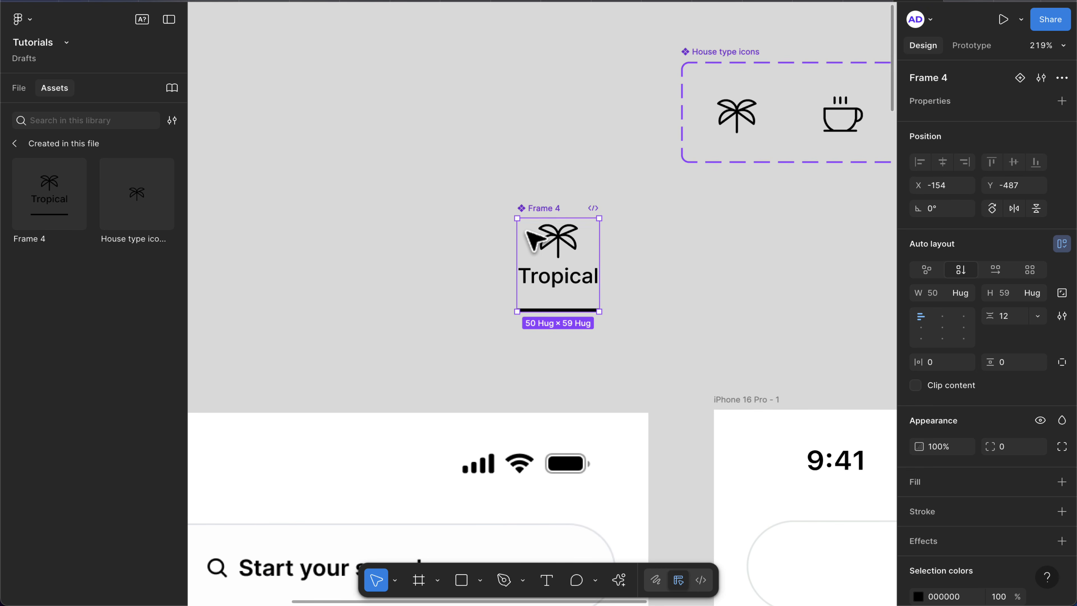
left_click_drag(548, 211, 512, 159)
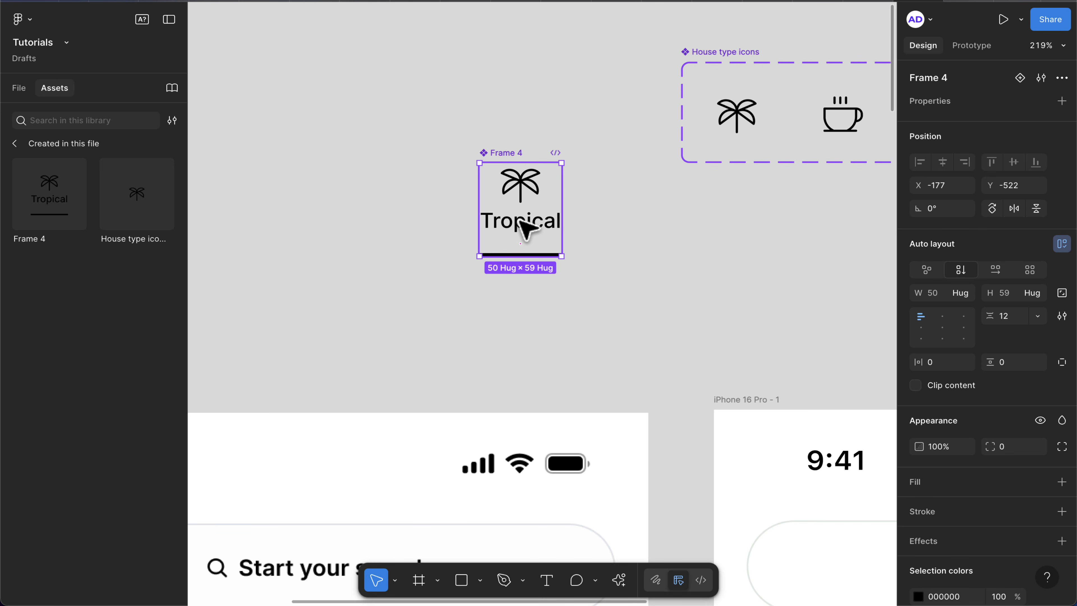
- Create a text property named label from the Tropical text in the tab component
double_click(526, 229)
double_click(526, 229)
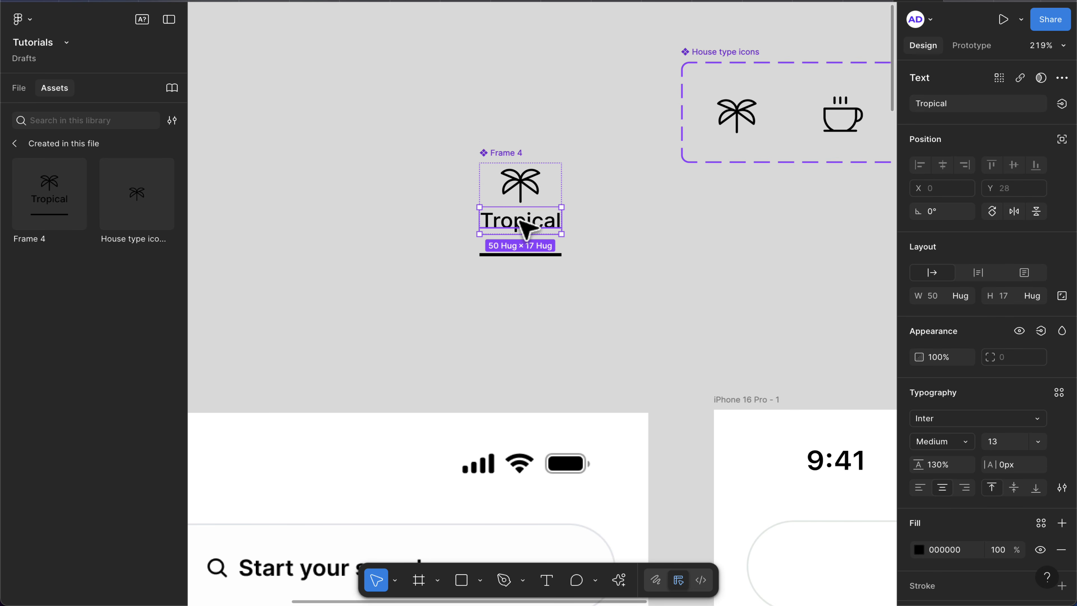
left_click(1061, 103)
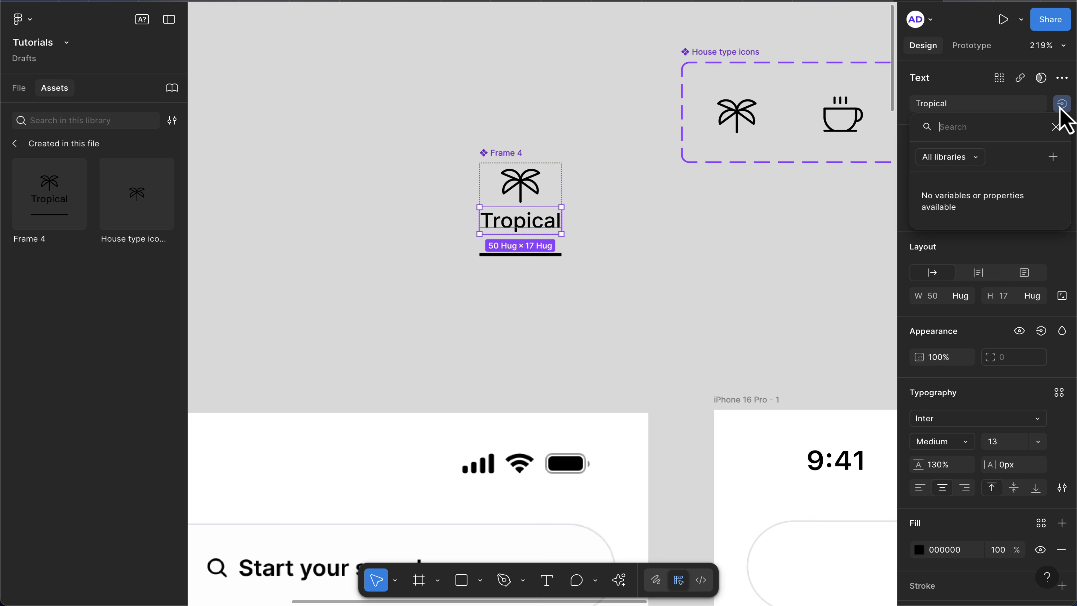
left_click(1054, 157)
type("label")
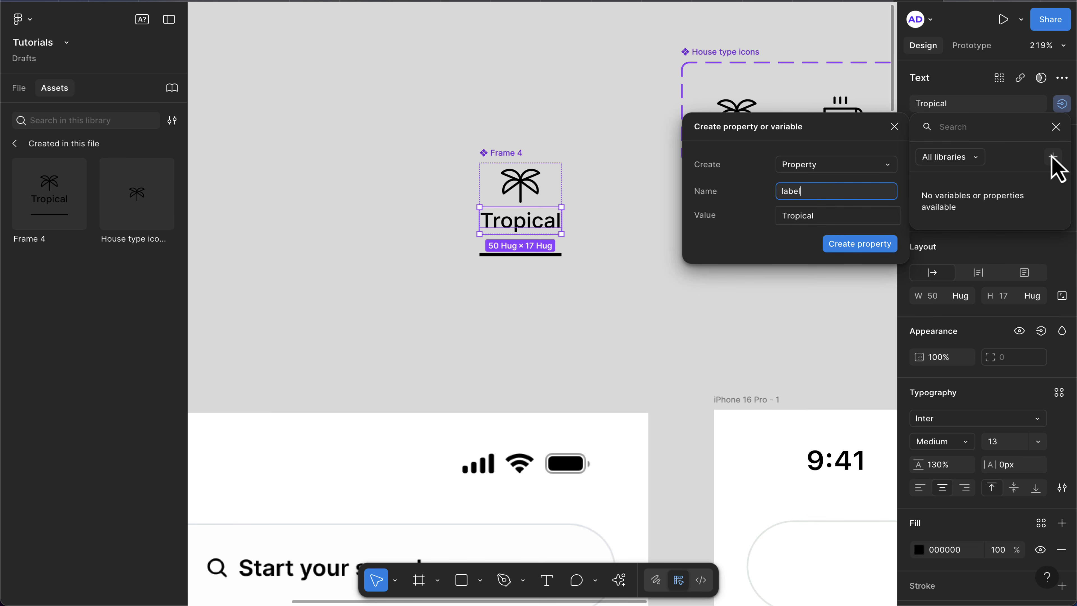
key("Return")
left_click(644, 263)
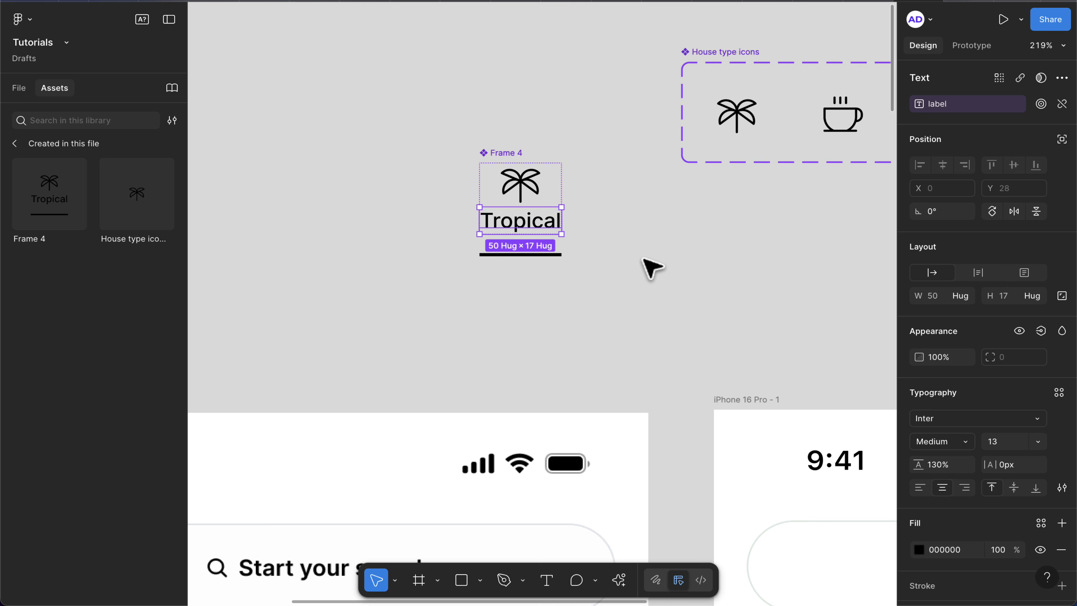
- Add a second variant named Inactive to the Tropical tab component and move the component set above the phone screen
left_click(607, 273)
left_click(507, 153)
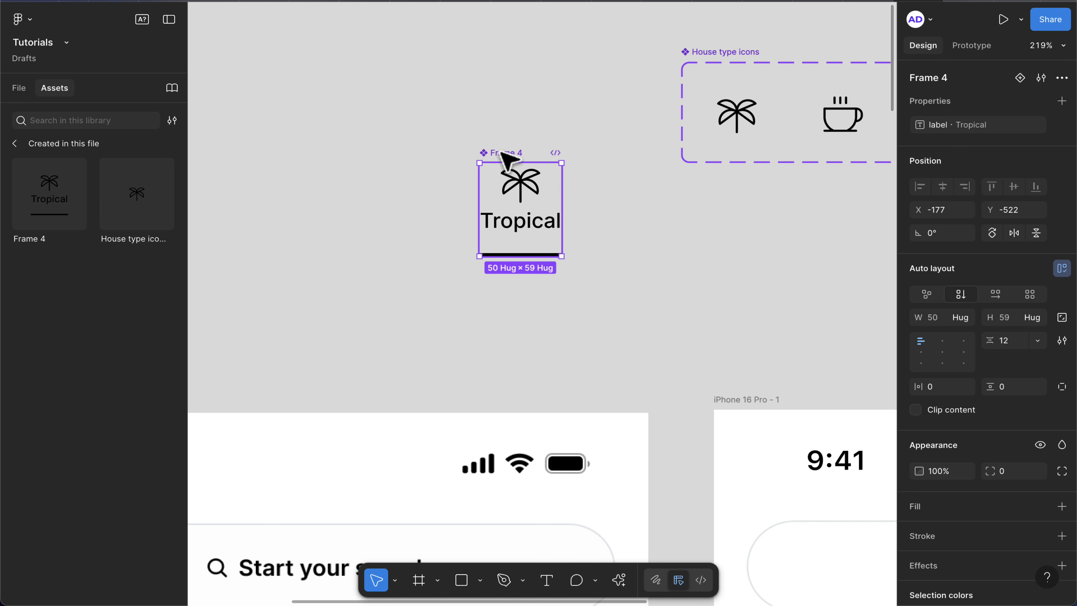
left_click(1021, 77)
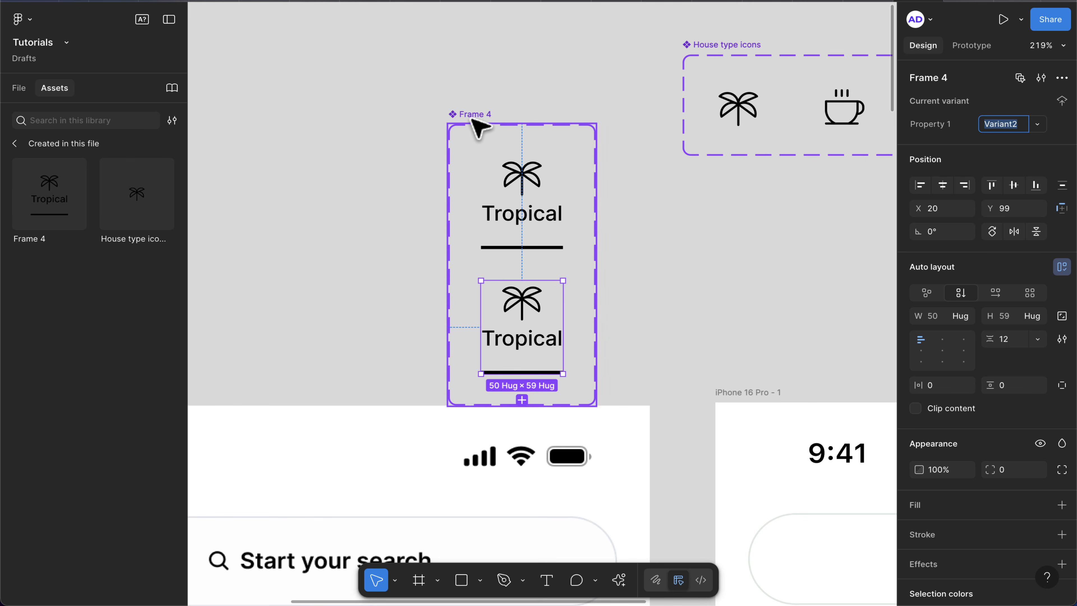
left_click_drag(479, 128, 474, 62)
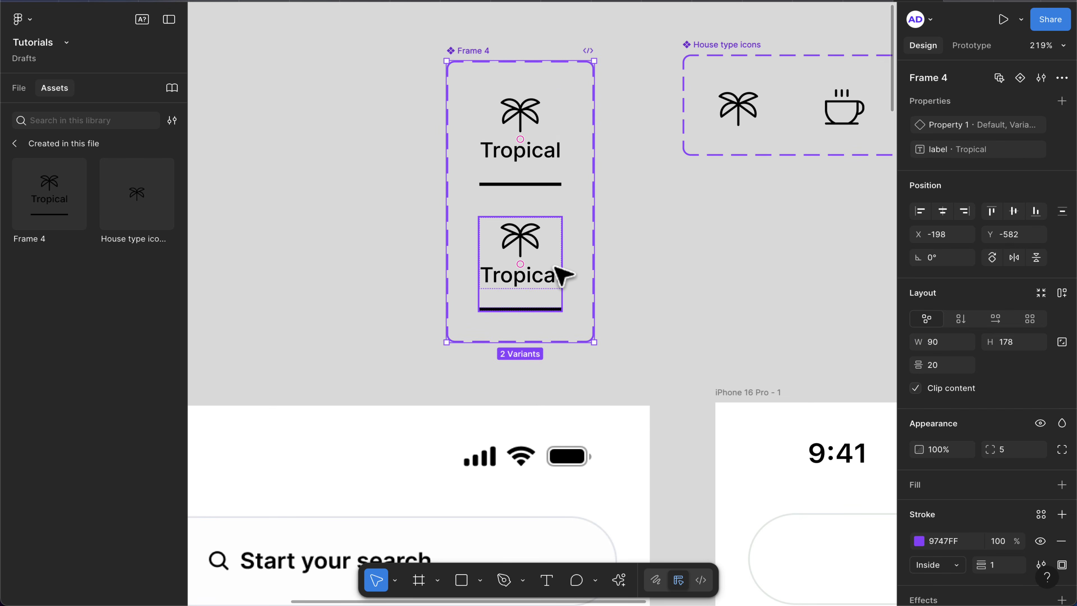
left_click(563, 275)
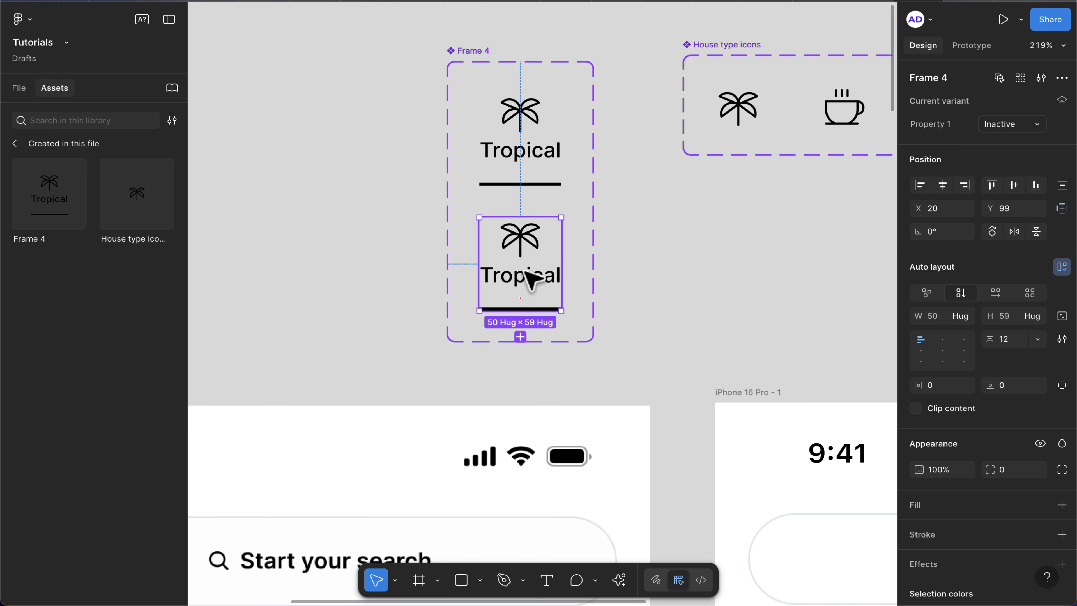
- Recolor all of the Inactive variant's contents to 696969
scroll(988, 388, "down", 3)
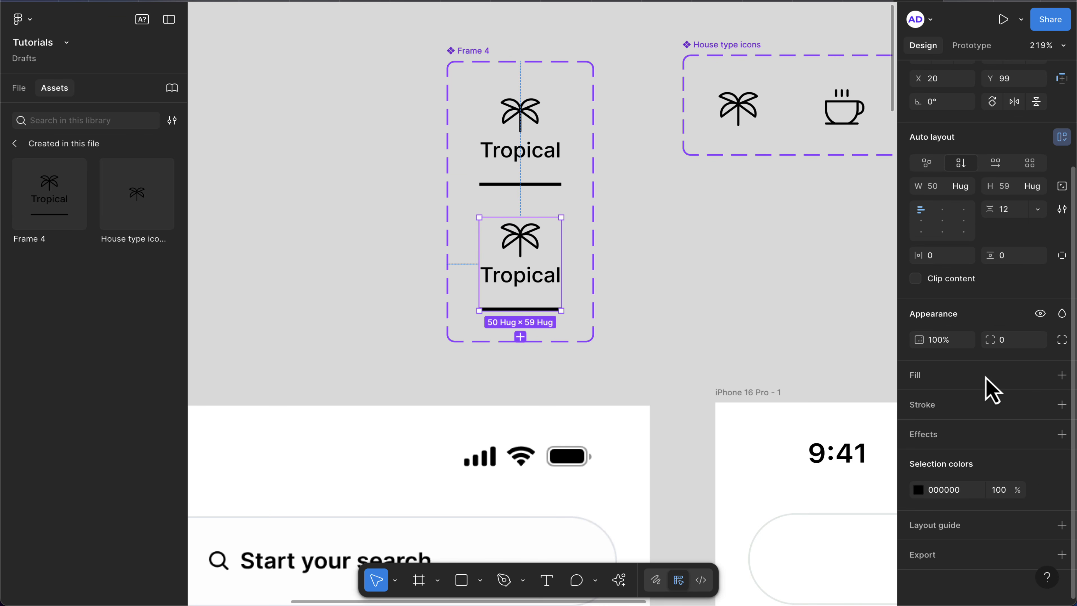
left_click(960, 489)
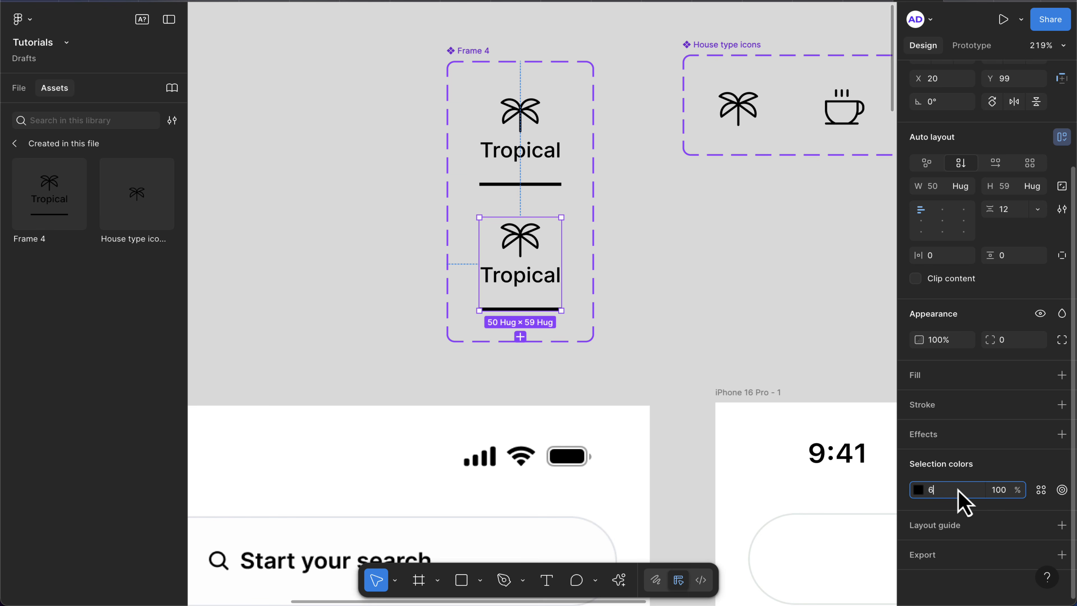
type("696969")
key("Return")
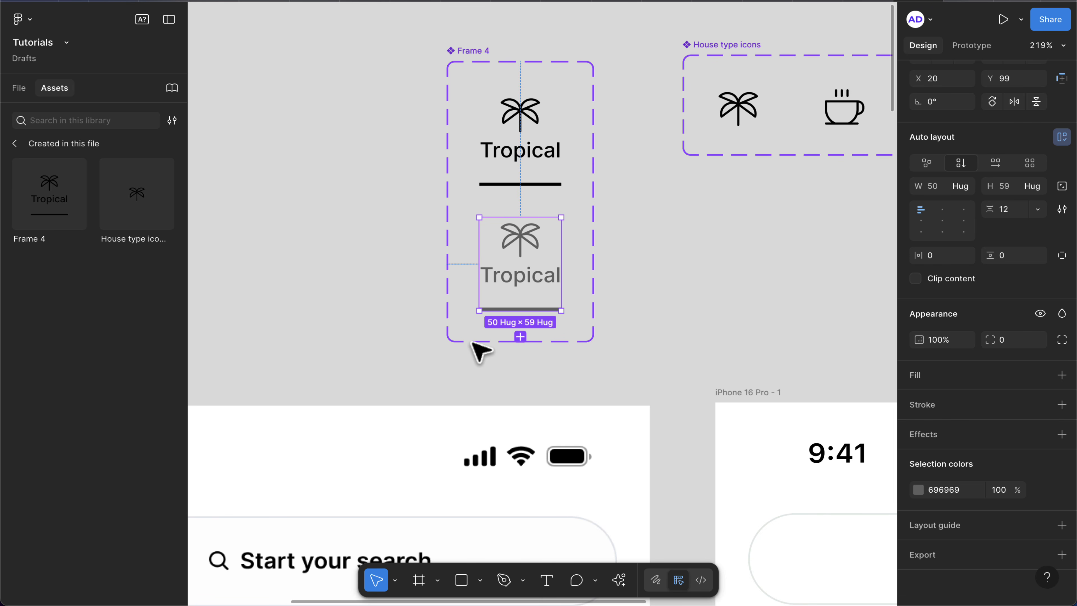
- Hide the gray underline rectangle in the Inactive variant
scroll(534, 277, "up", 5)
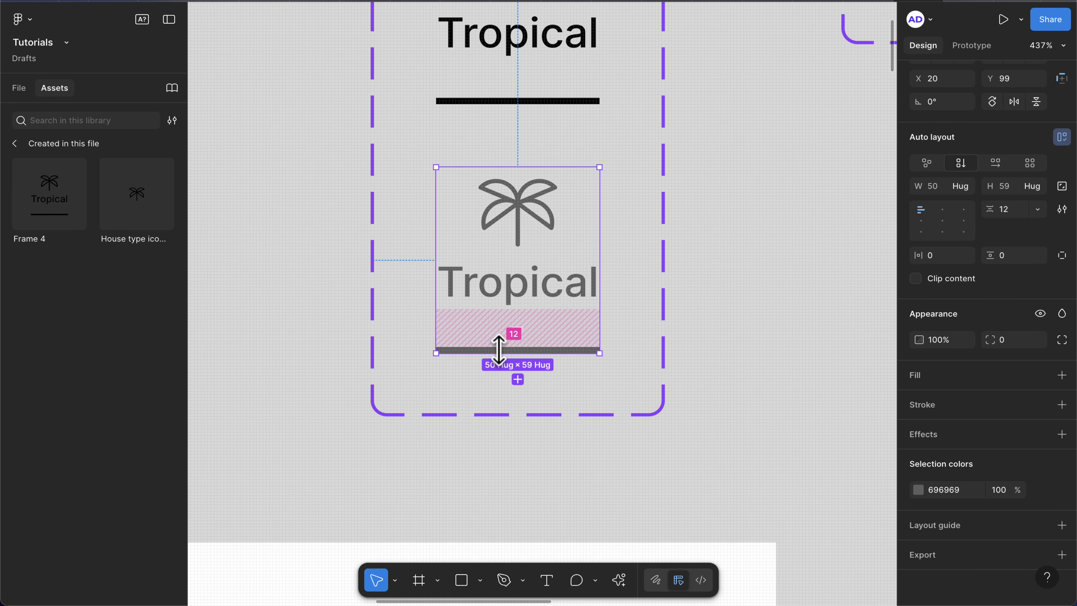
scroll(493, 348, "up", 5)
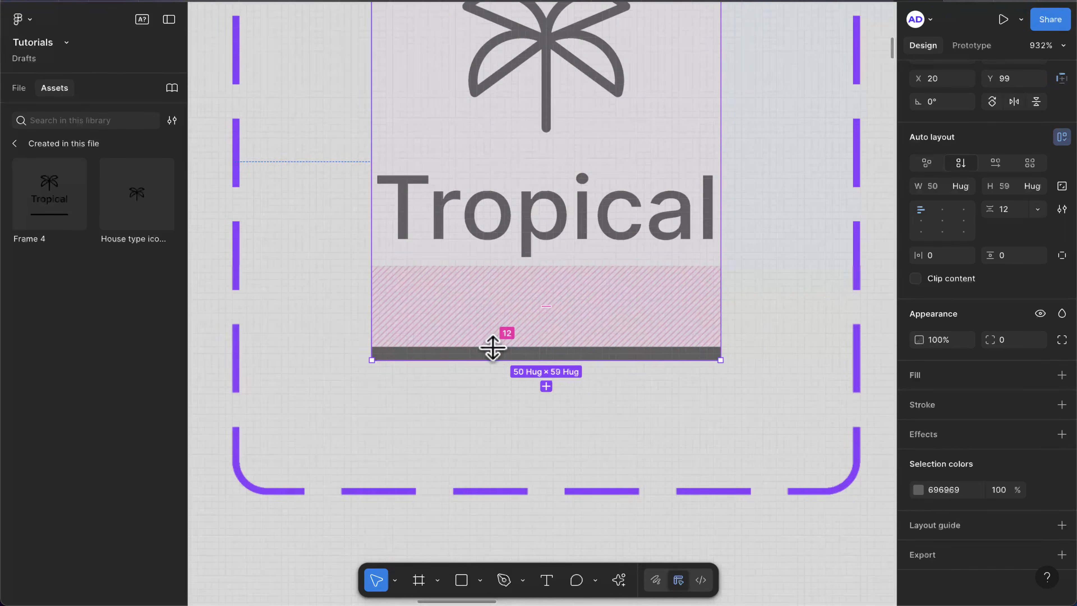
left_click(469, 354)
scroll(471, 359, "down", 5)
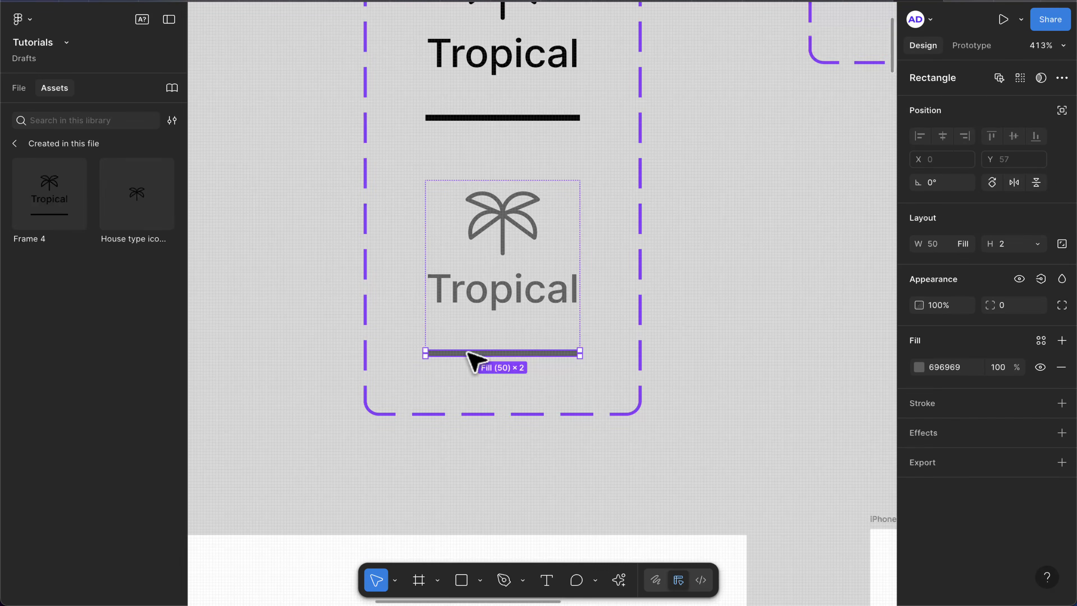
scroll(473, 360, "down", 3)
left_click(1020, 278)
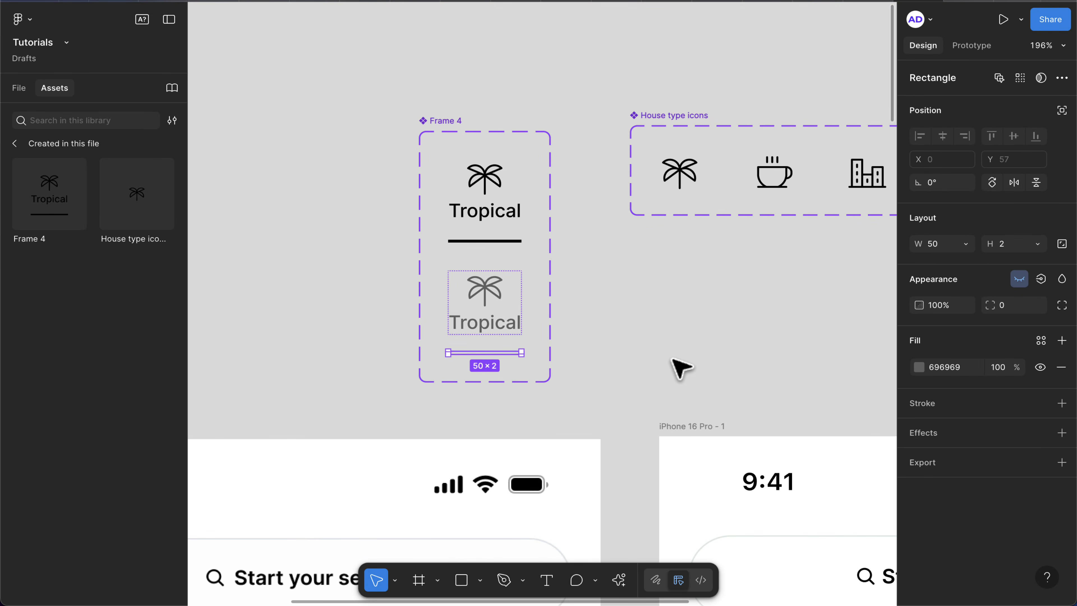
scroll(680, 368, "down", 3)
left_click(668, 353)
- Rename the Tropical tab component set as House type menu
scroll(668, 354, "right", 2)
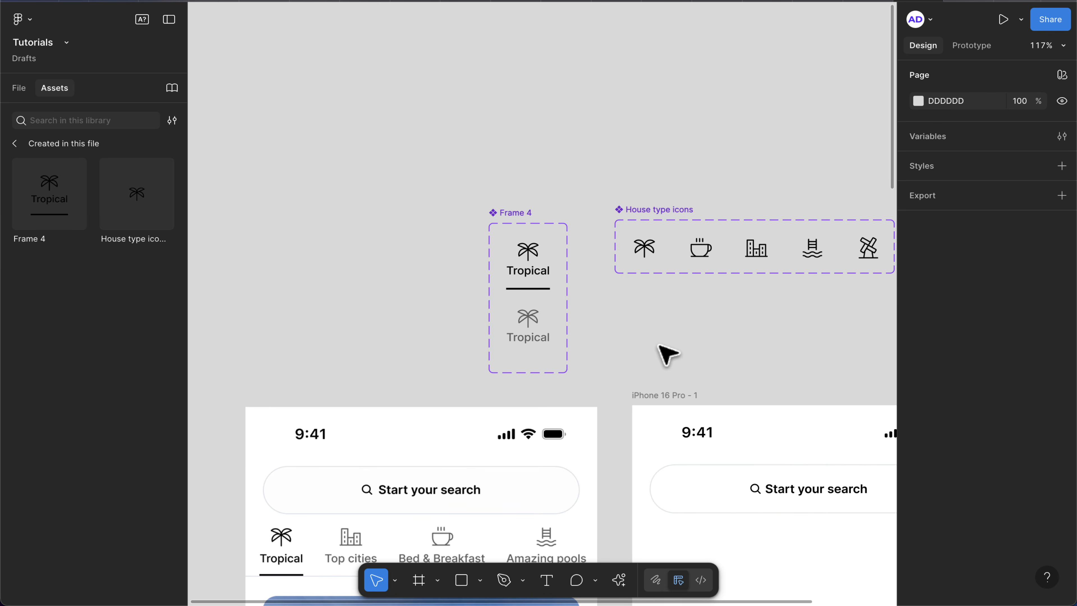
scroll(669, 354, "down", 2)
scroll(668, 354, "right", 2)
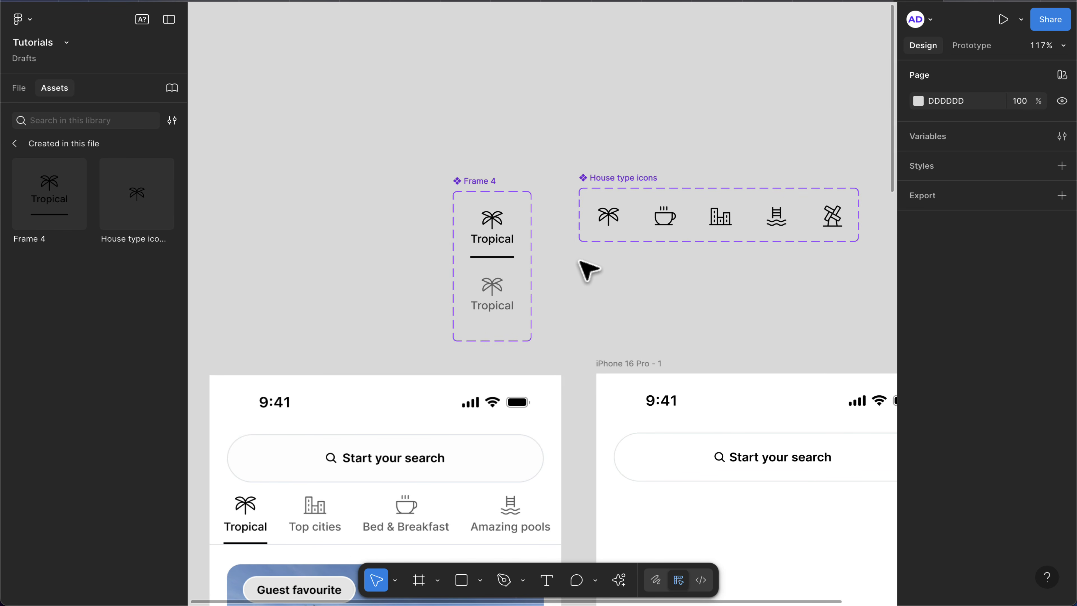
scroll(607, 280, "up", 2)
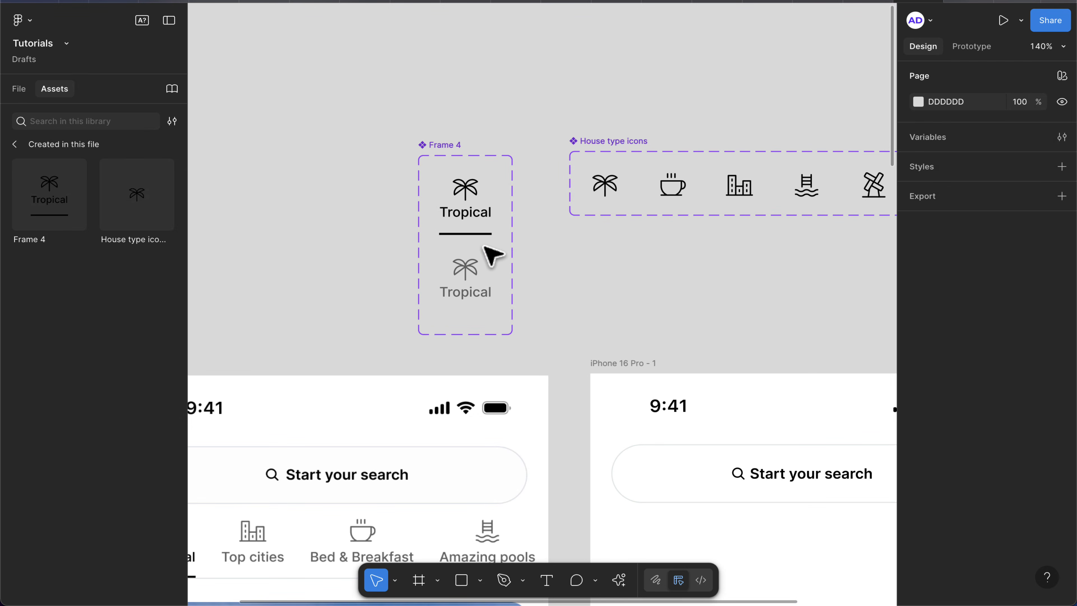
scroll(467, 256, "down", 2)
scroll(446, 255, "down", 3)
right_click(444, 144)
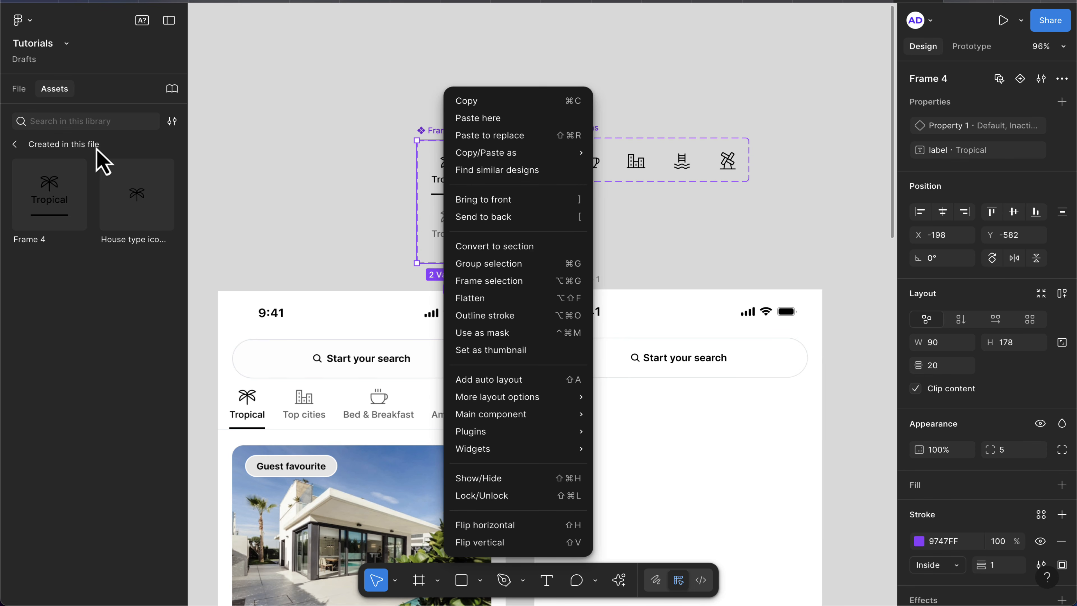
key("Escape")
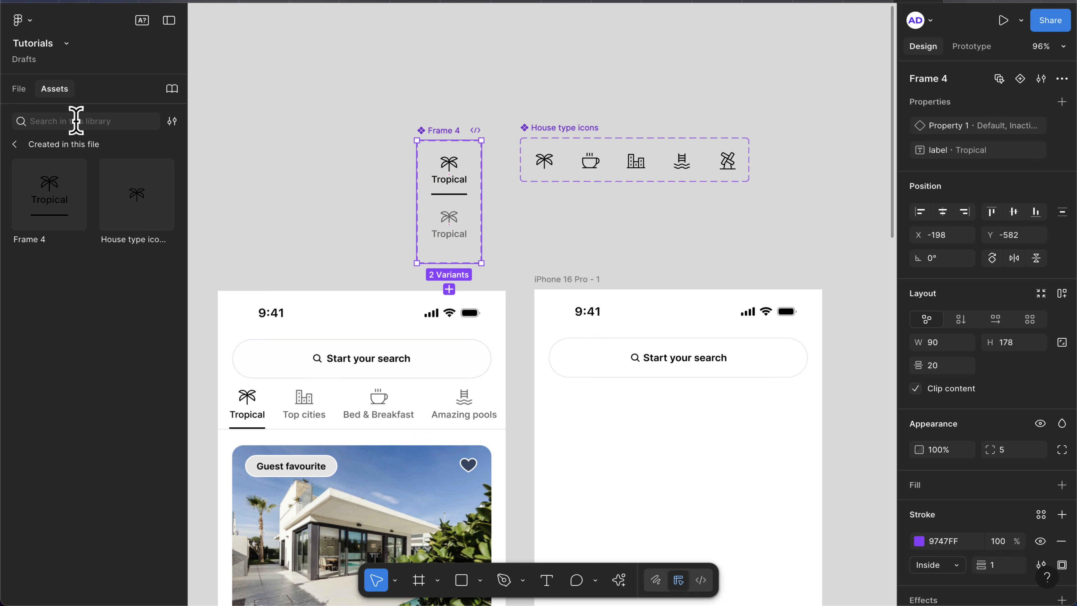
scroll(426, 137, "up", 3)
double_click(426, 131)
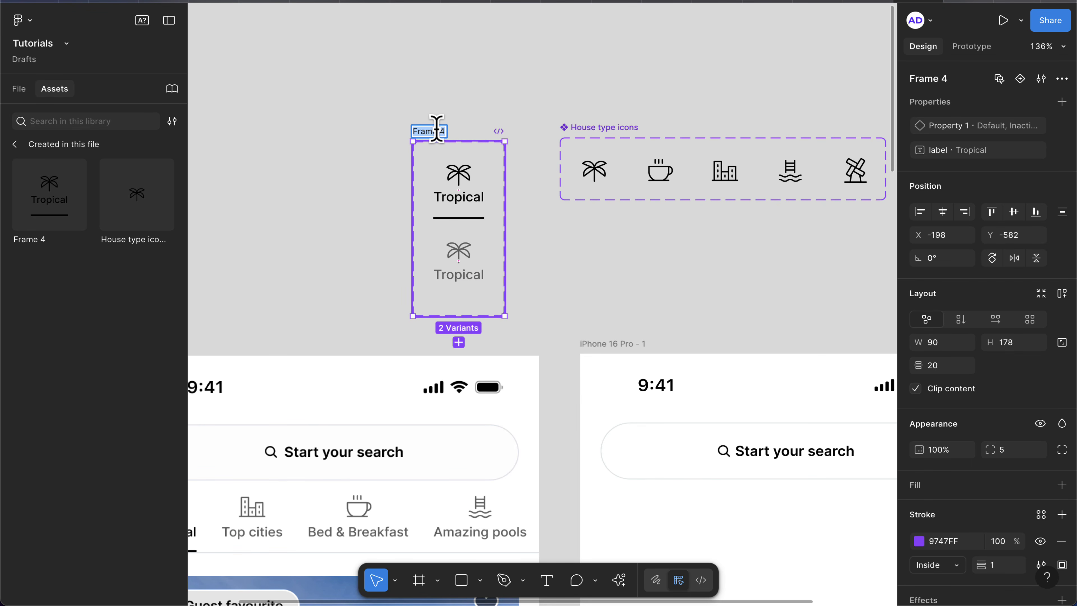
type("House type menu")
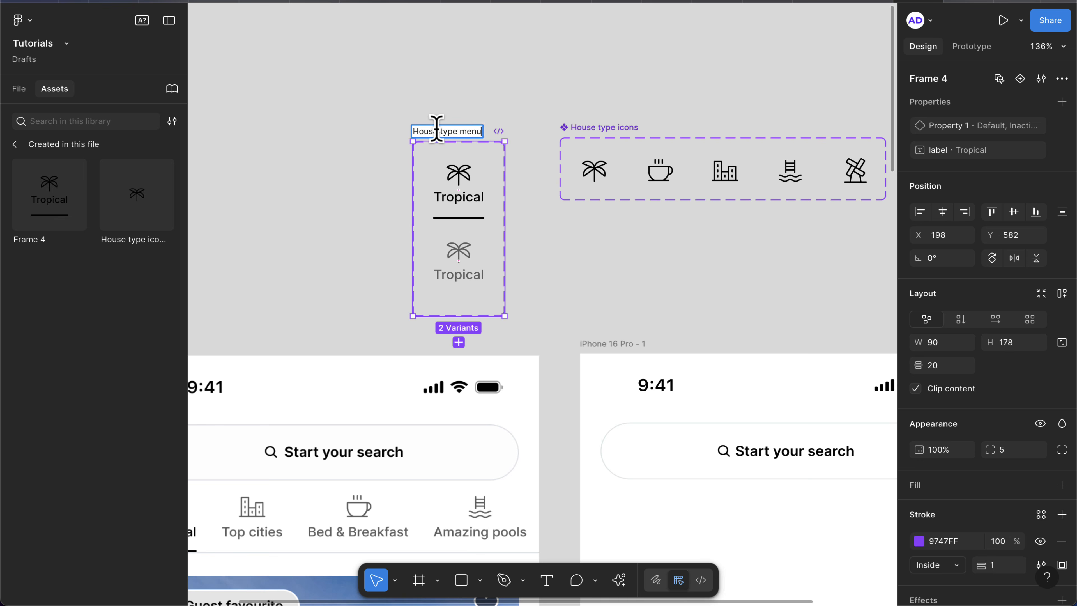
key("Return")
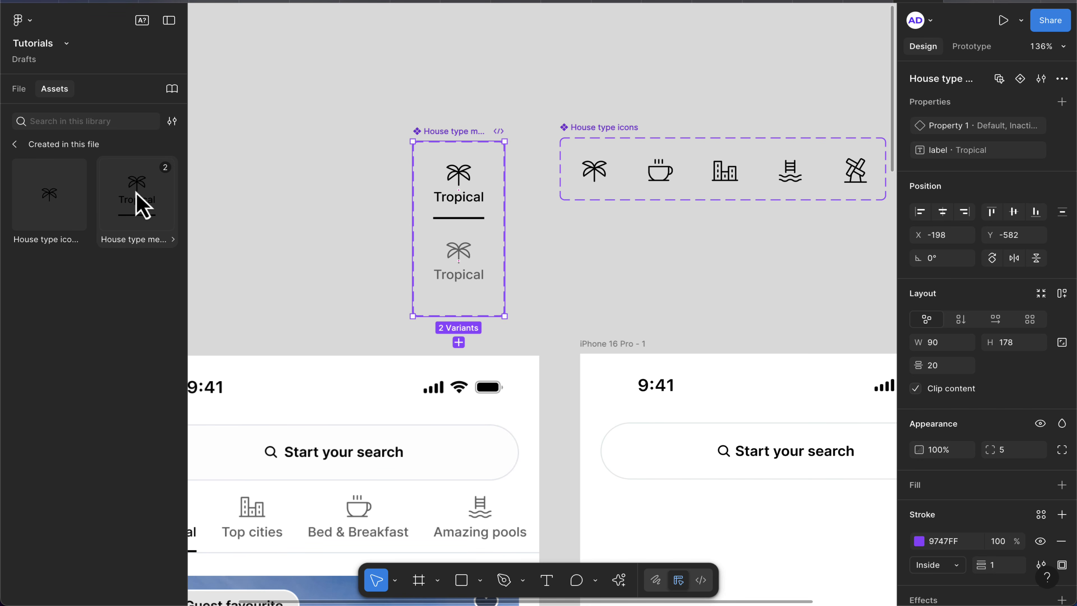
- Place a House type menu instance below the search bar in the iPhone 16 Pro frame and a copy beside it at X 102, Y 140
left_click_drag(531, 315, 700, 535)
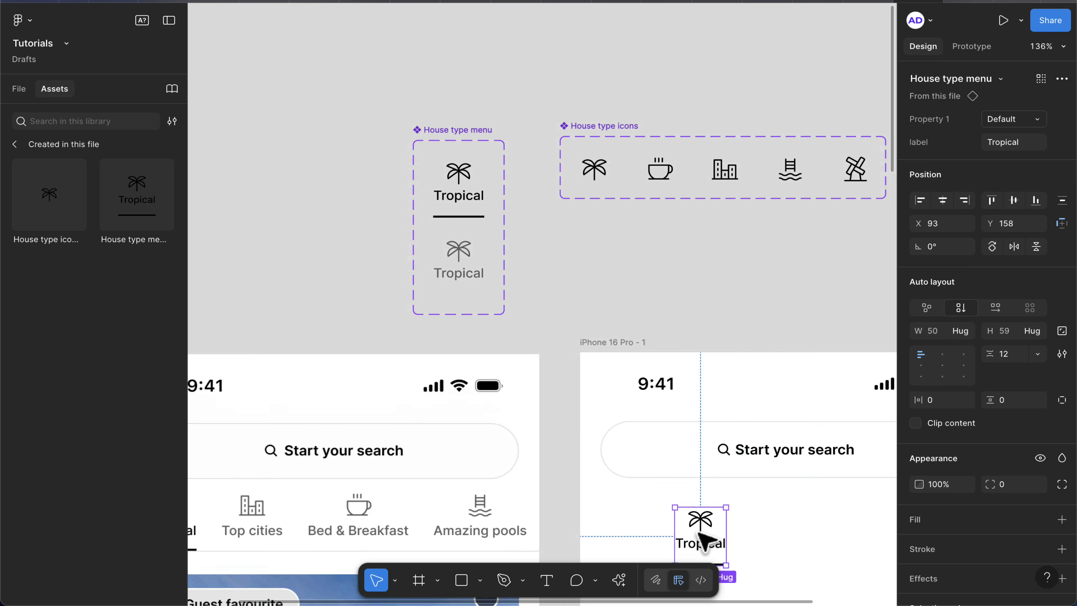
scroll(699, 534, "down", 3)
left_click_drag(664, 400, 675, 380)
scroll(600, 384, "down", 3)
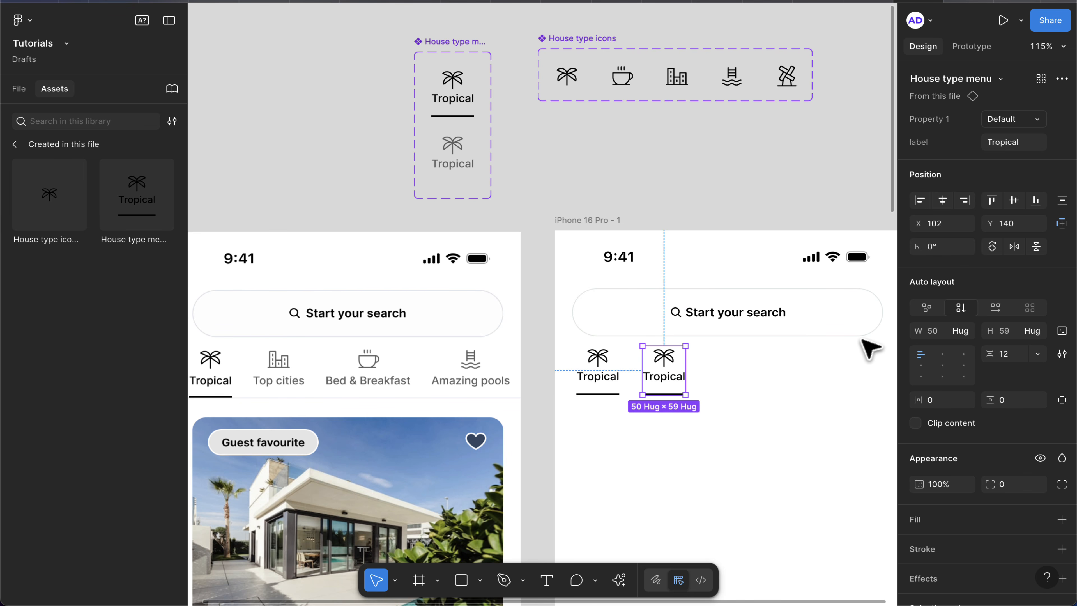
- Set the label property of the second House type menu instance to Top cities
left_click(1003, 144)
type("Top cities")
key("Return")
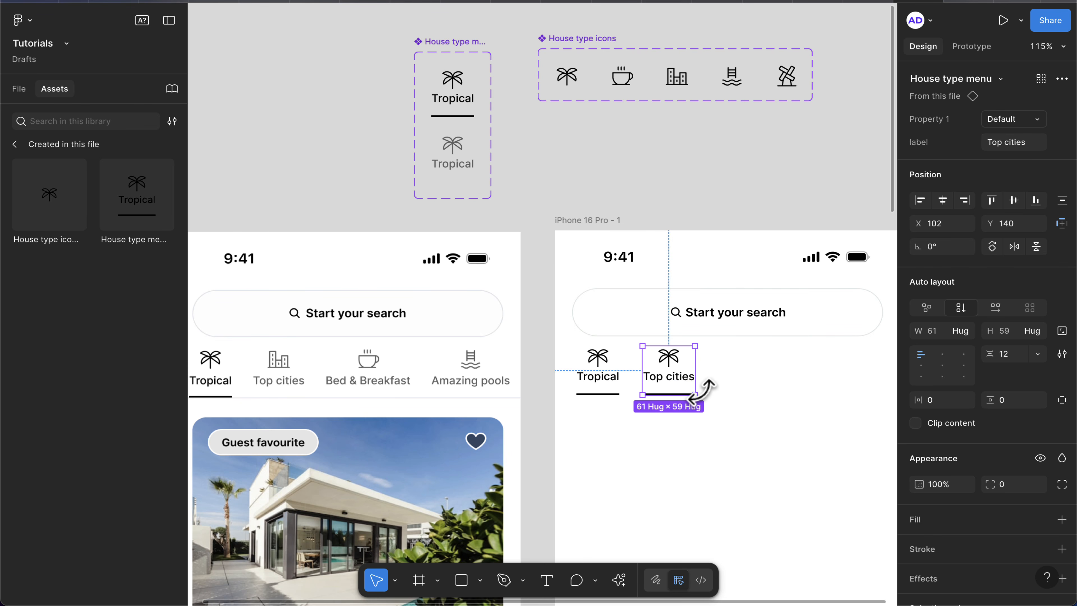
- Switch the icon inside the Top cities tab to the City variant
left_click(680, 426)
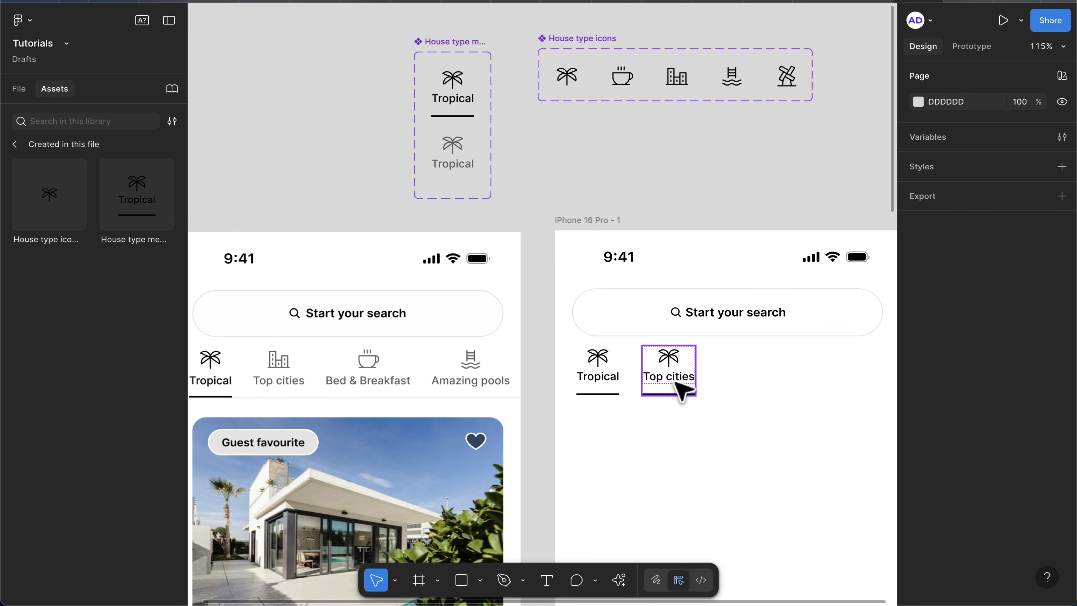
left_click(676, 382)
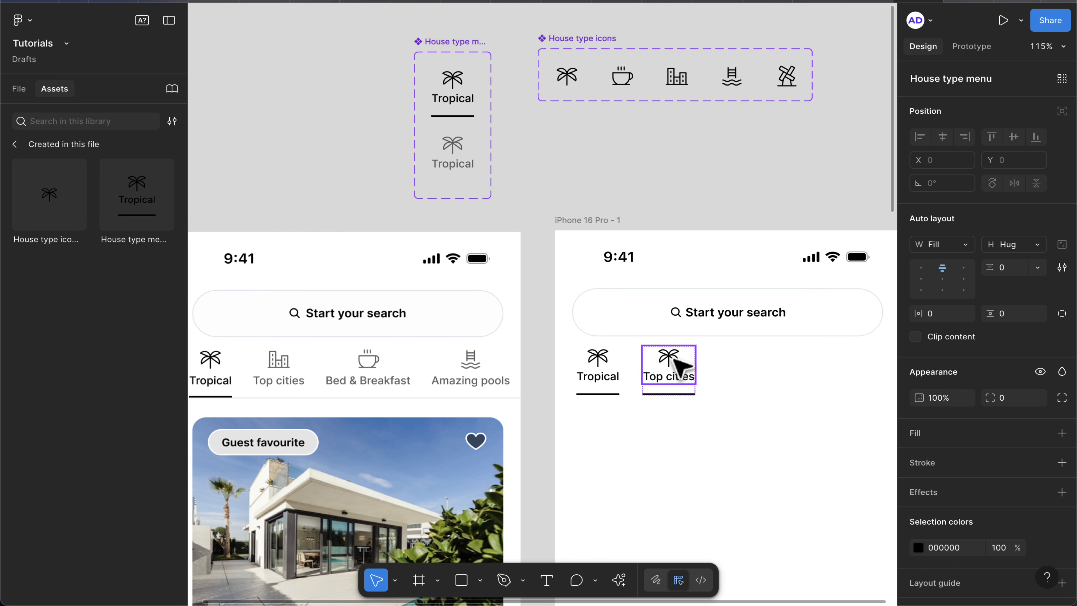
left_click(676, 360)
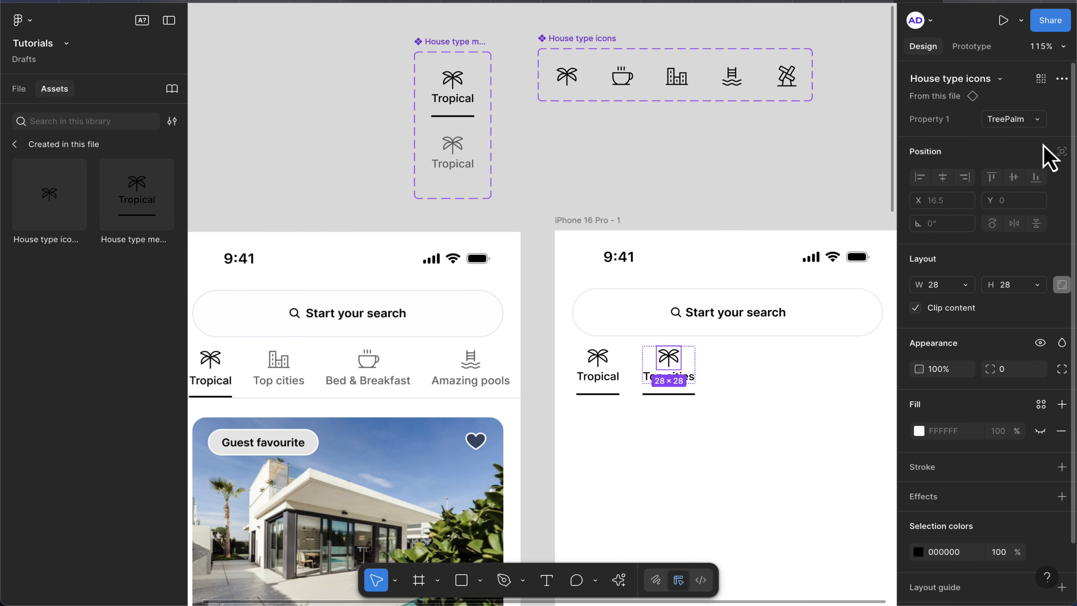
left_click(1029, 139)
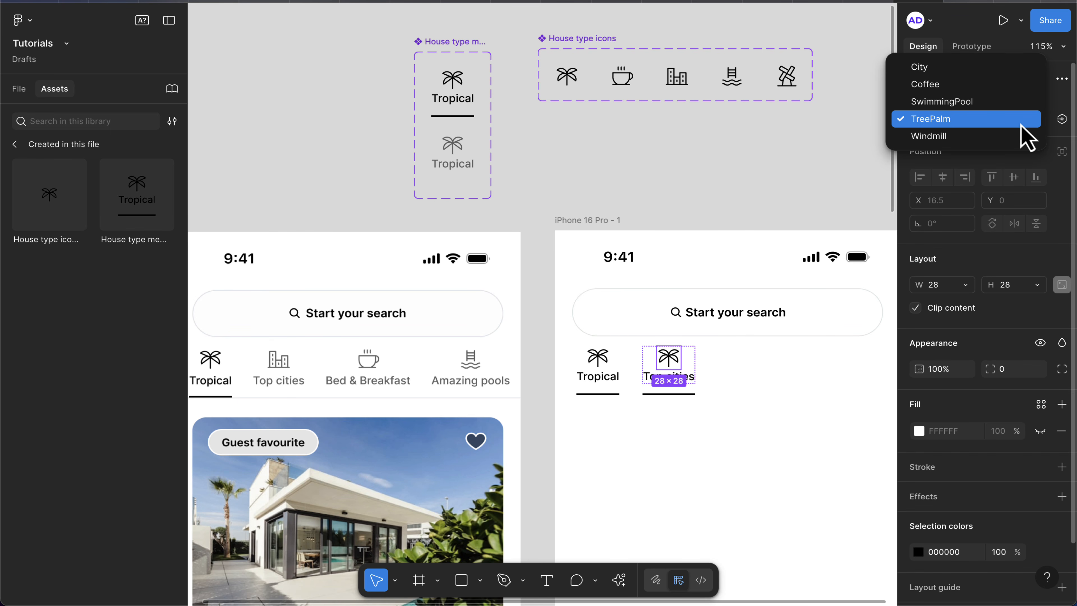
left_click(950, 69)
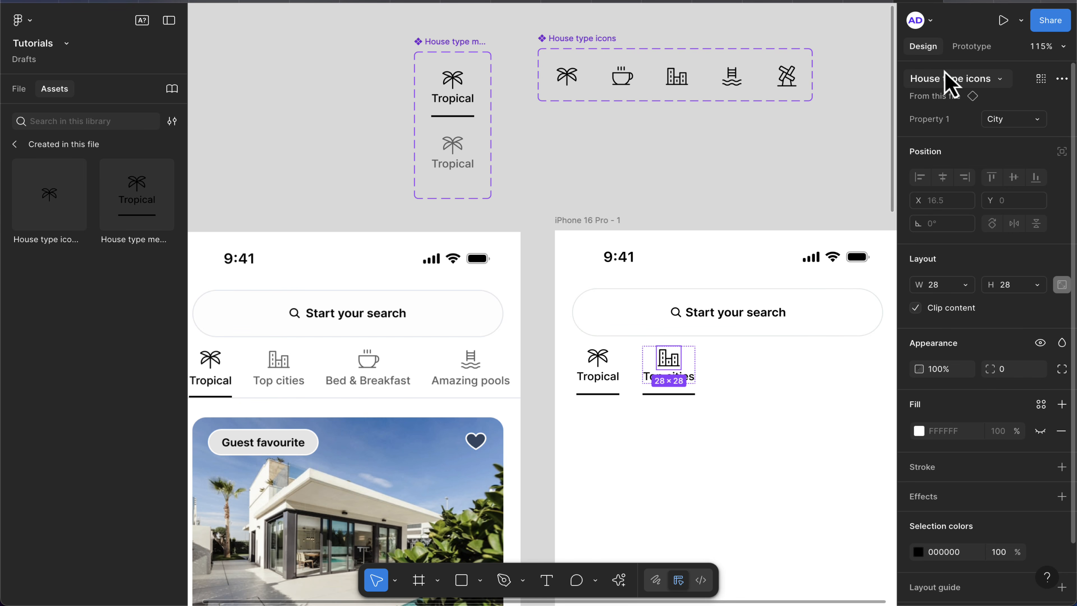
left_click(713, 397)
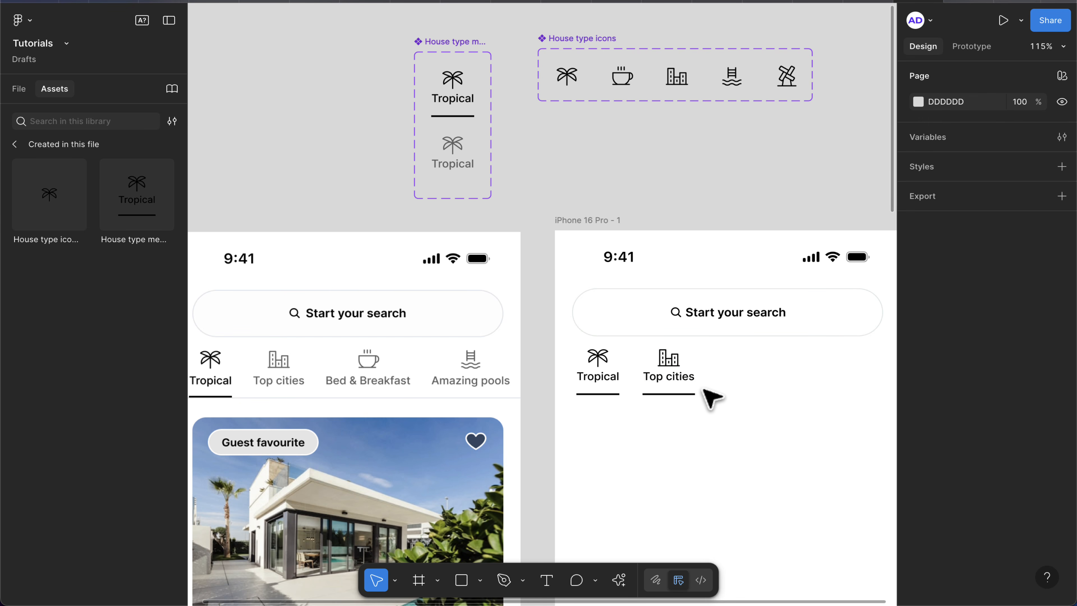
- Set the Top cities tab instance to the Inactive variant
left_click(688, 395)
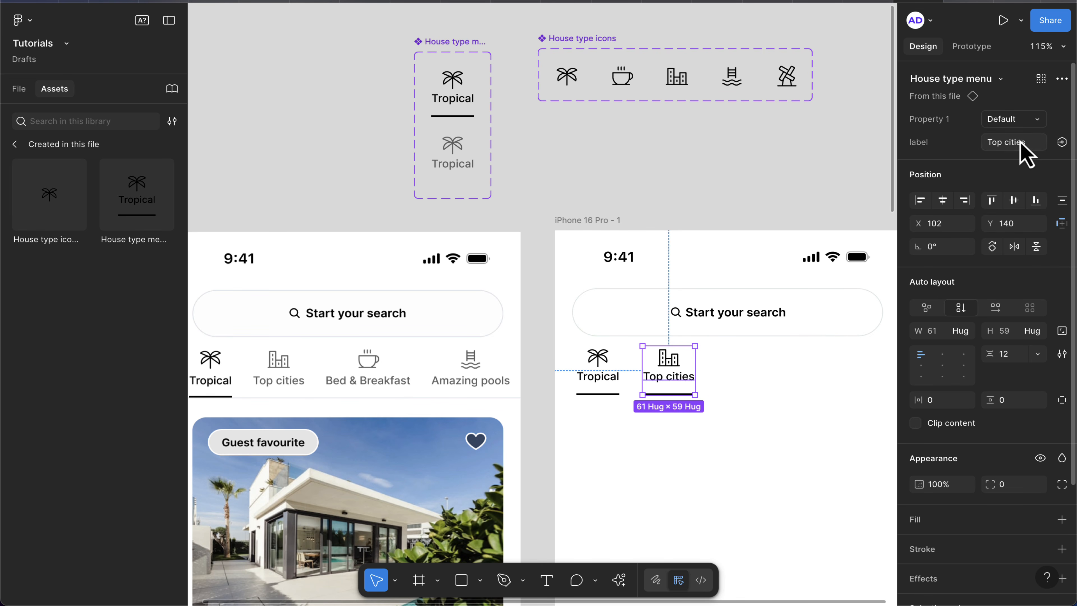
left_click(1027, 120)
left_click(976, 136)
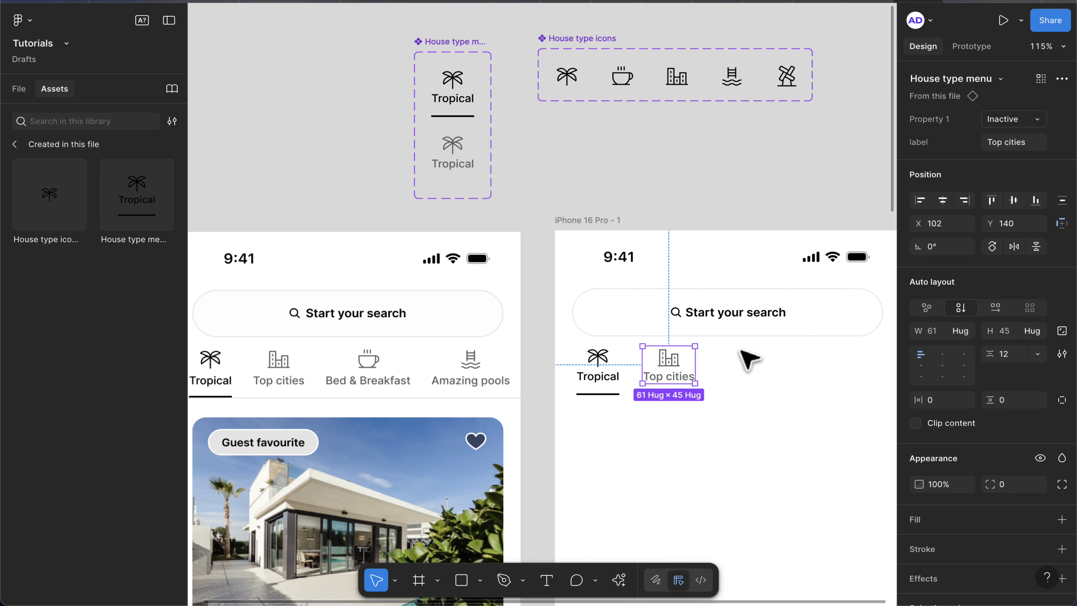
left_click(723, 411)
- Nudge the Top cities tab to X 103, Y 144 and duplicate it three times along the row at equal spacing
scroll(675, 380, "up", 3)
left_click(675, 379)
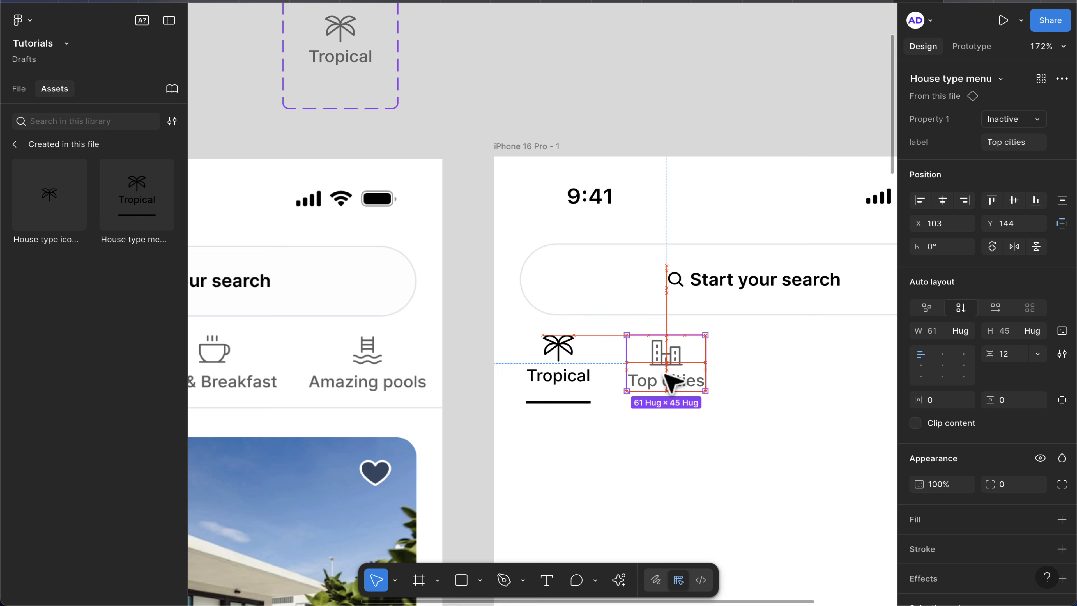
left_click_drag(679, 377, 779, 380)
key("super+d")
key("super+d")
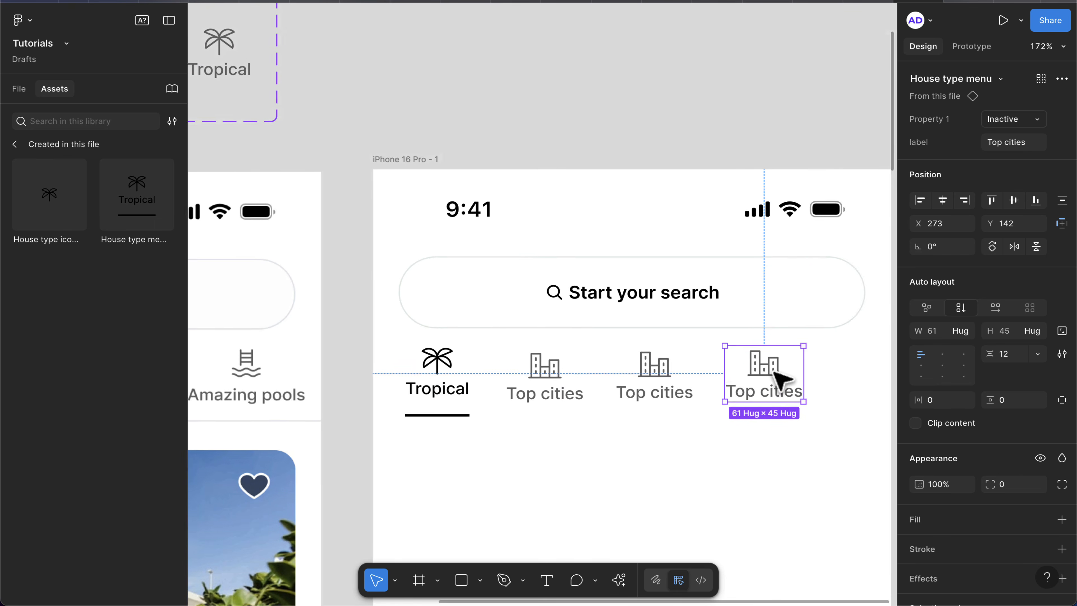
scroll(765, 378, "down", 5)
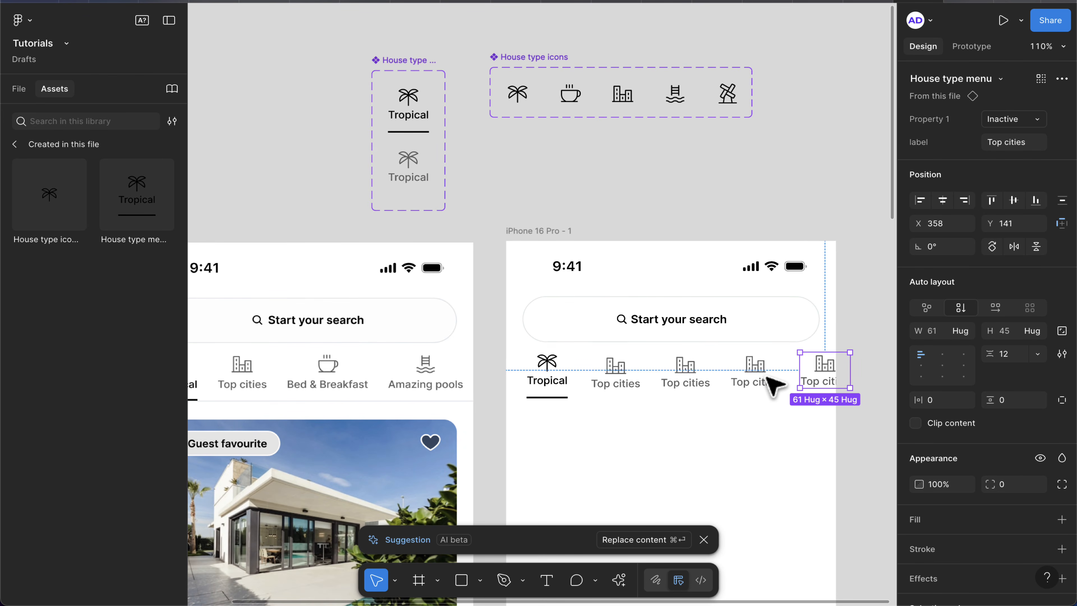
- Set the label property of the first Top cities copy to Bed & Breakfast
left_click(692, 384)
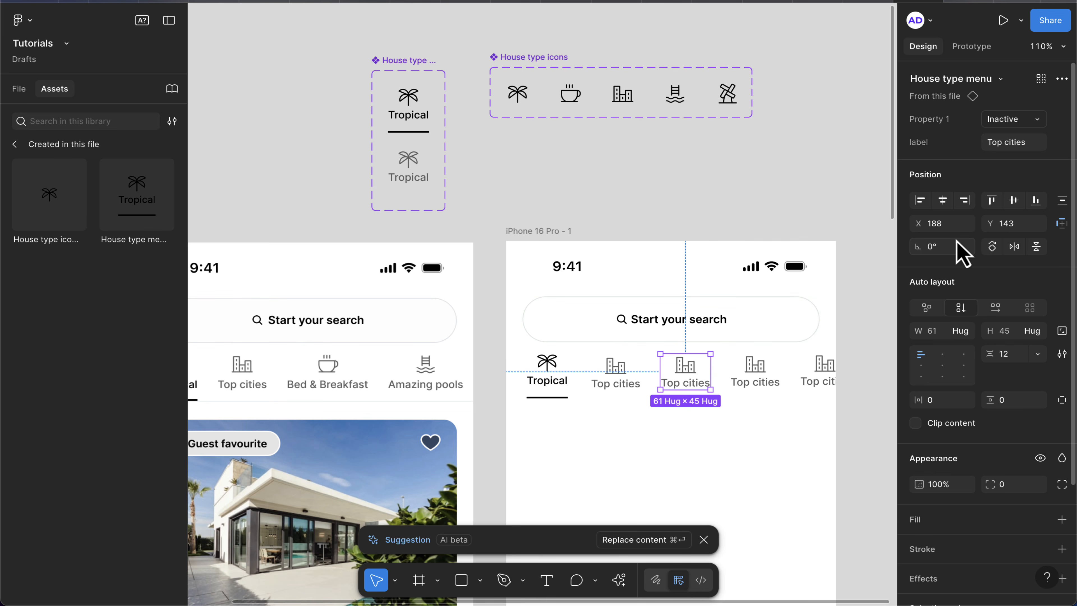
left_click(1005, 143)
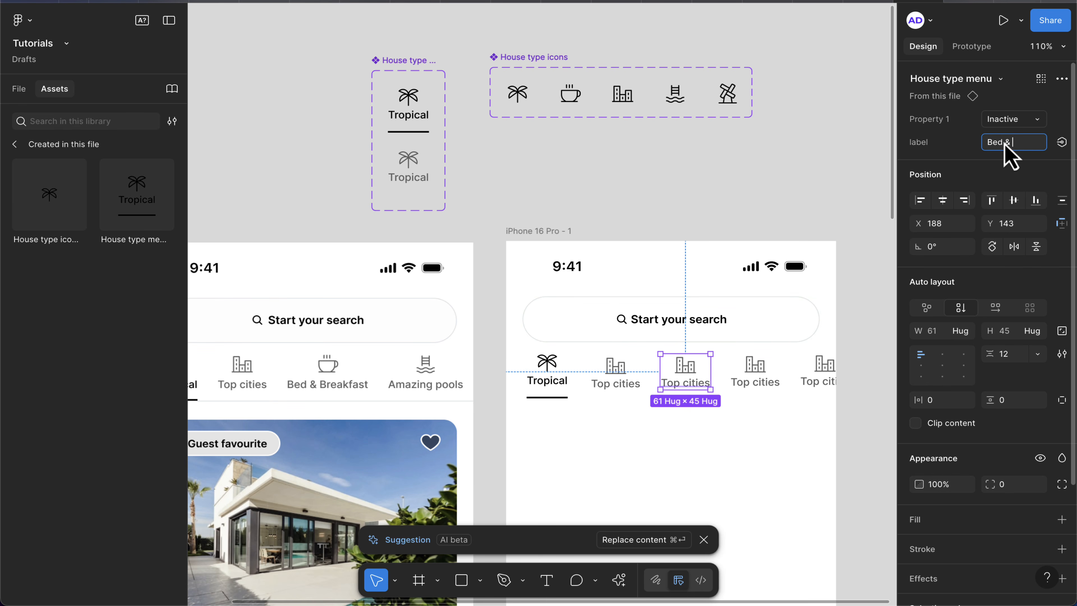
type("Bed & Breakfast")
key("Return")
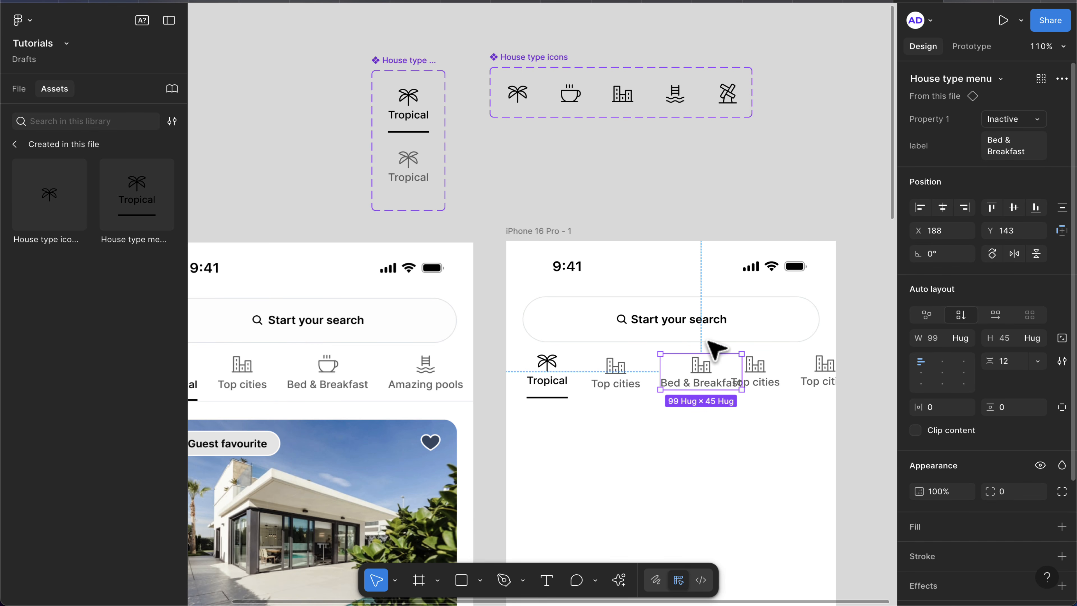
- Switch the Bed & Breakfast tab's icon to Coffee and shift the tab left, clear of its right-hand neighbour
double_click(698, 367)
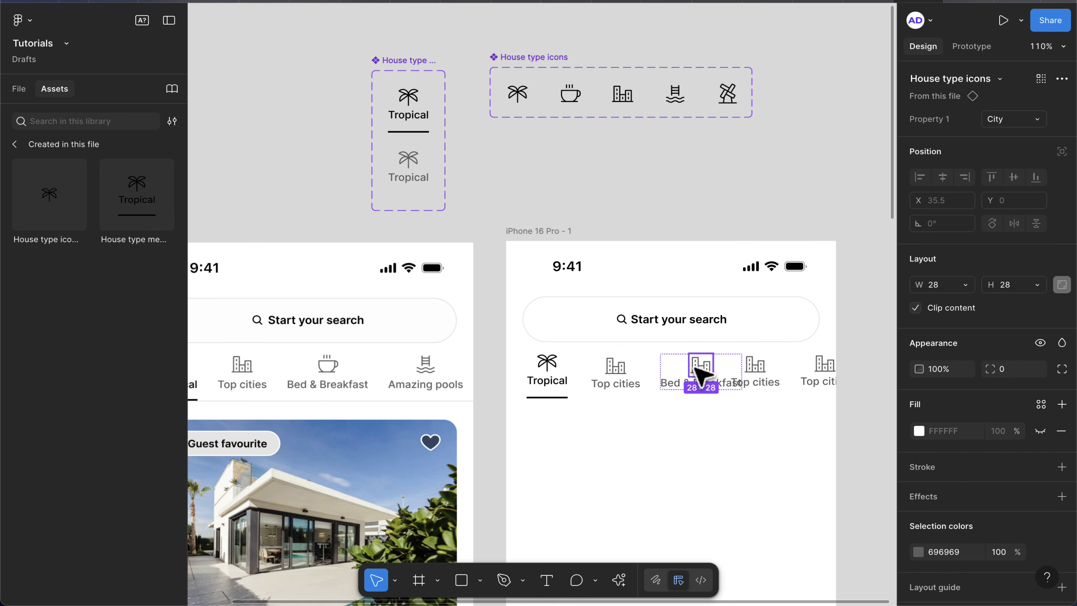
left_click(1011, 119)
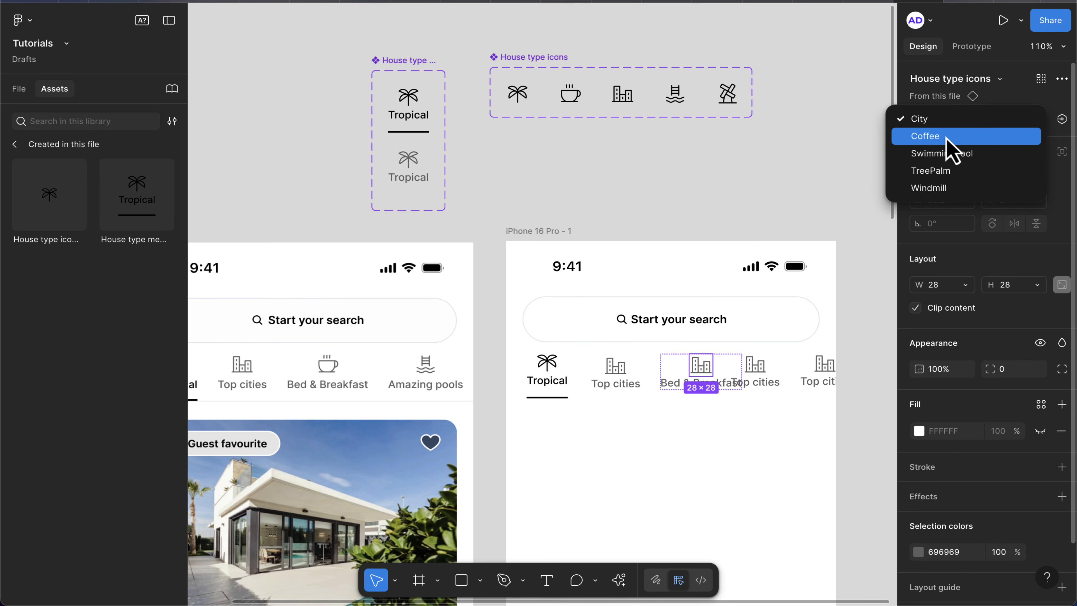
left_click(935, 135)
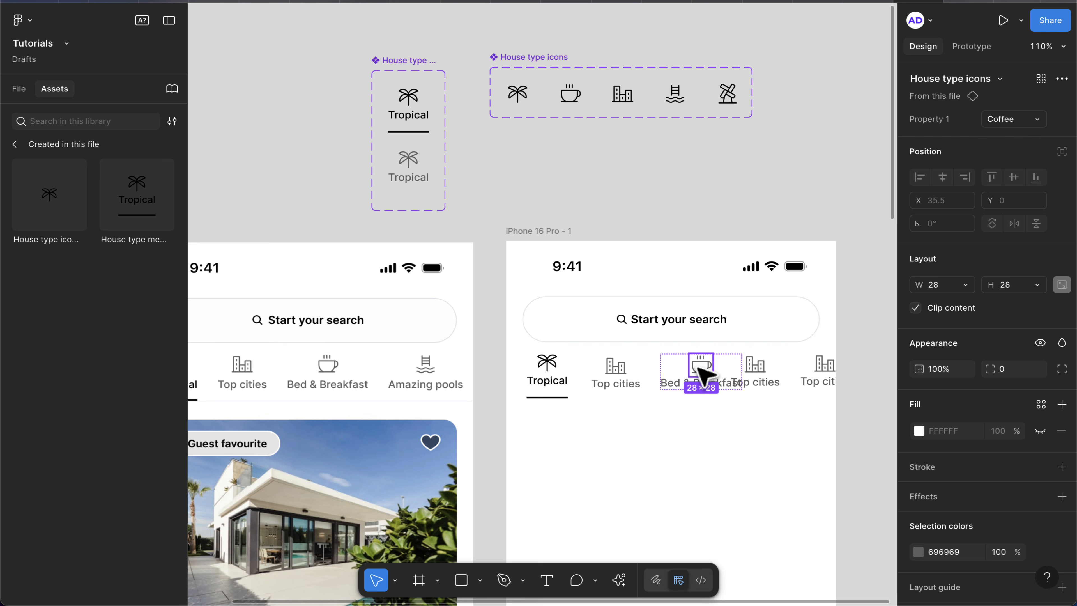
left_click(736, 376)
left_click(702, 384)
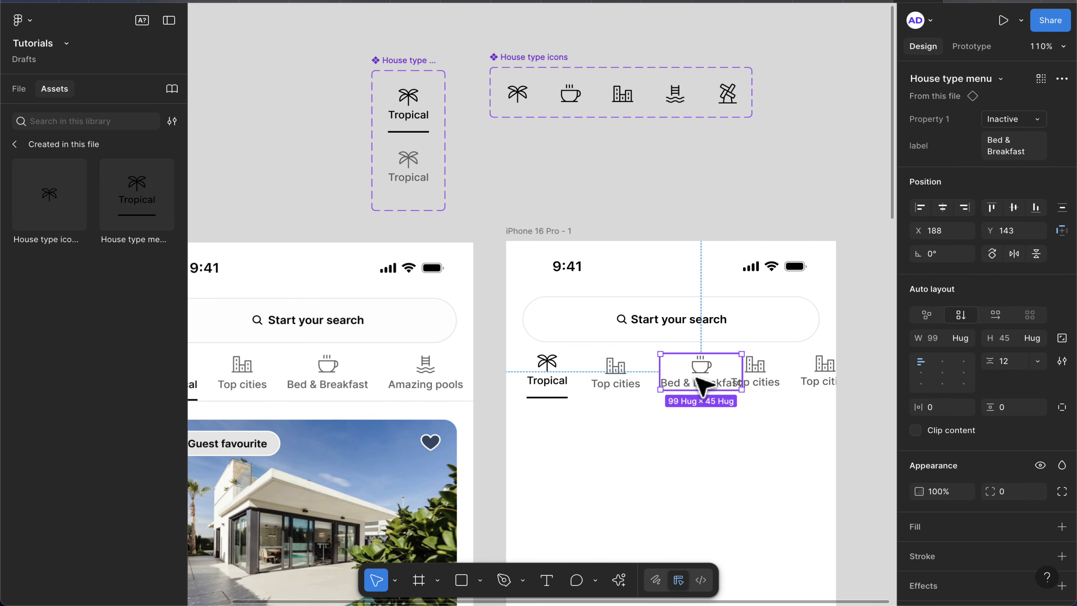
left_click_drag(712, 380, 698, 380)
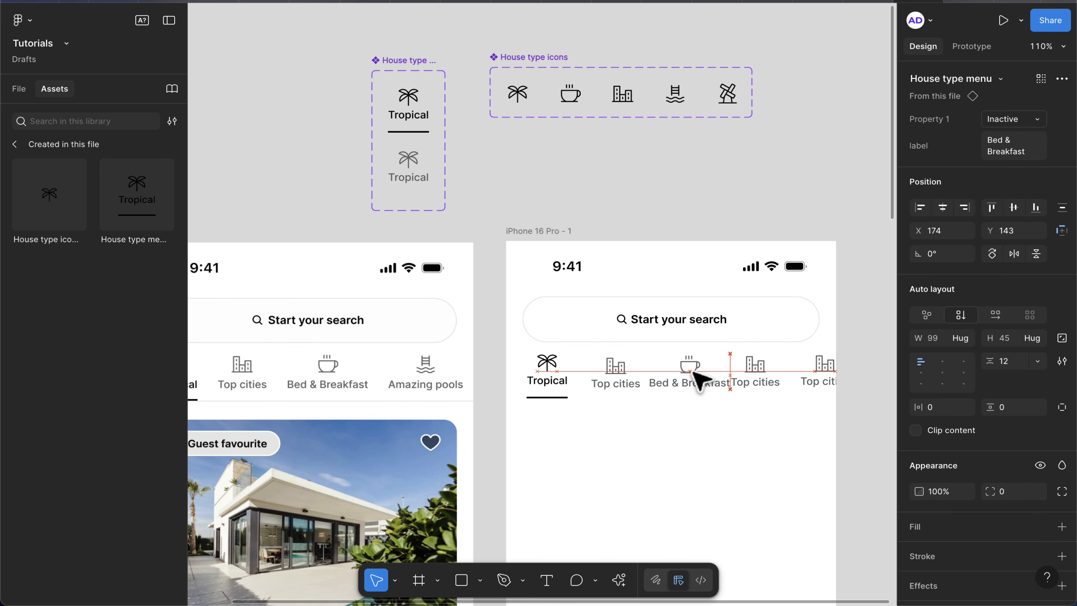
- Label the fourth tab in the row Amazing pools and switch its icon to SwimmingPool
left_click(766, 381)
left_click(1010, 144)
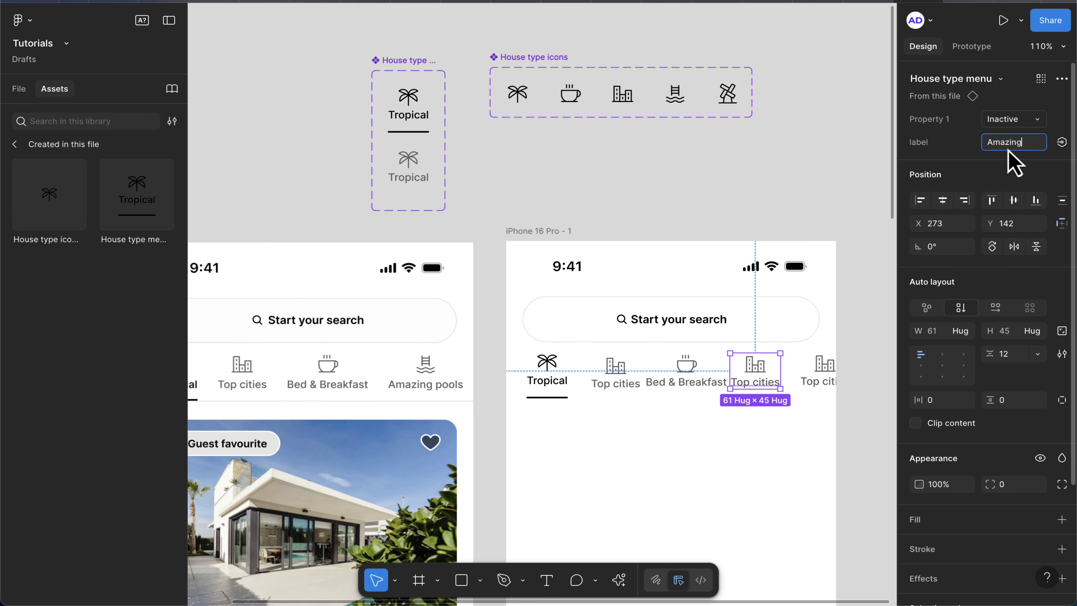
type("Amazing pools")
key("Return")
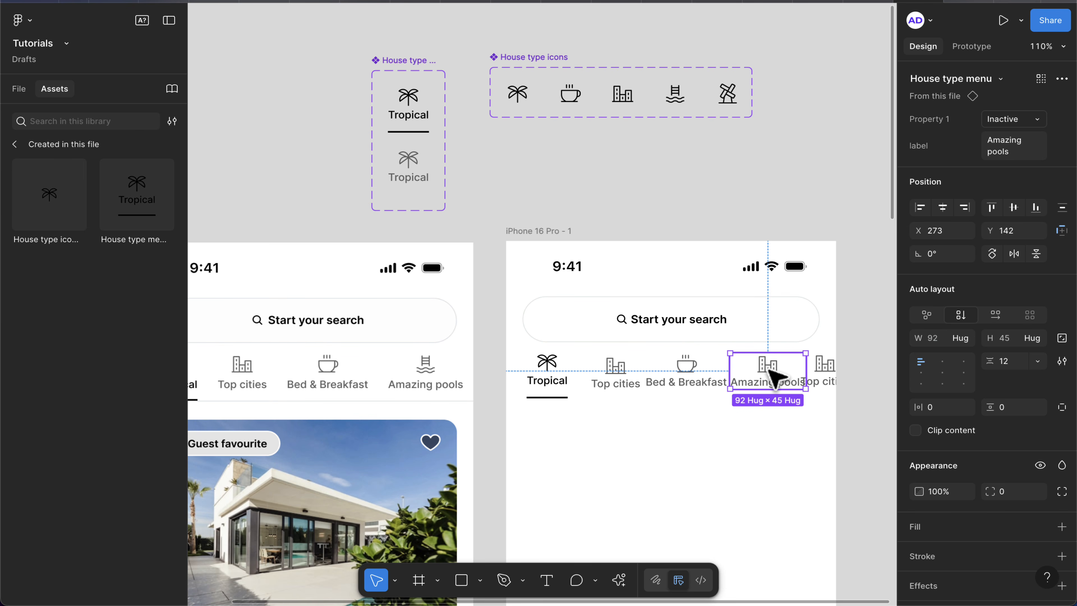
double_click(769, 369)
left_click(1037, 120)
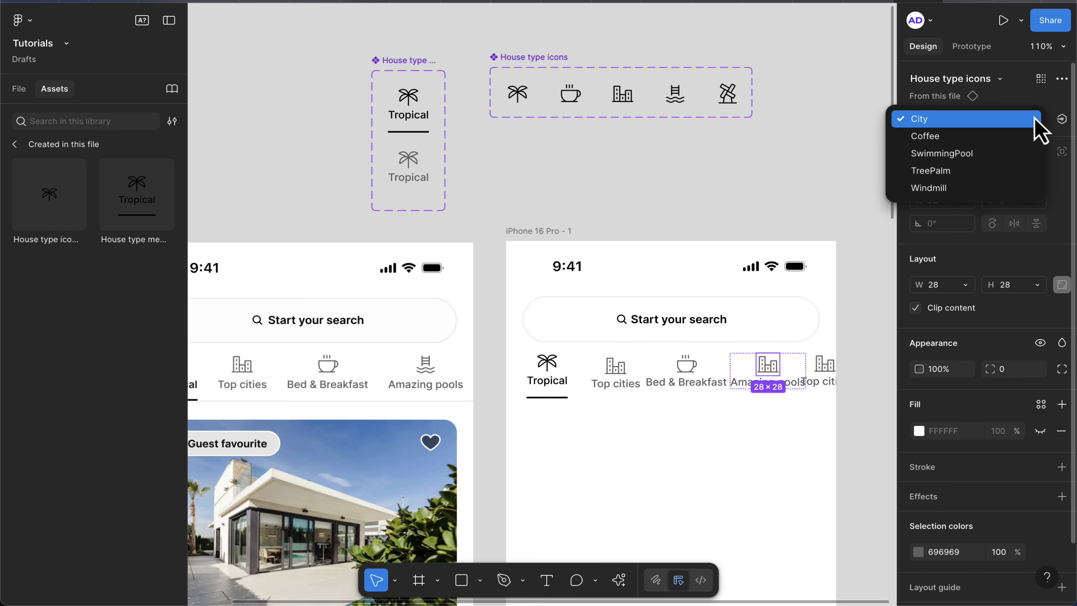
left_click(949, 153)
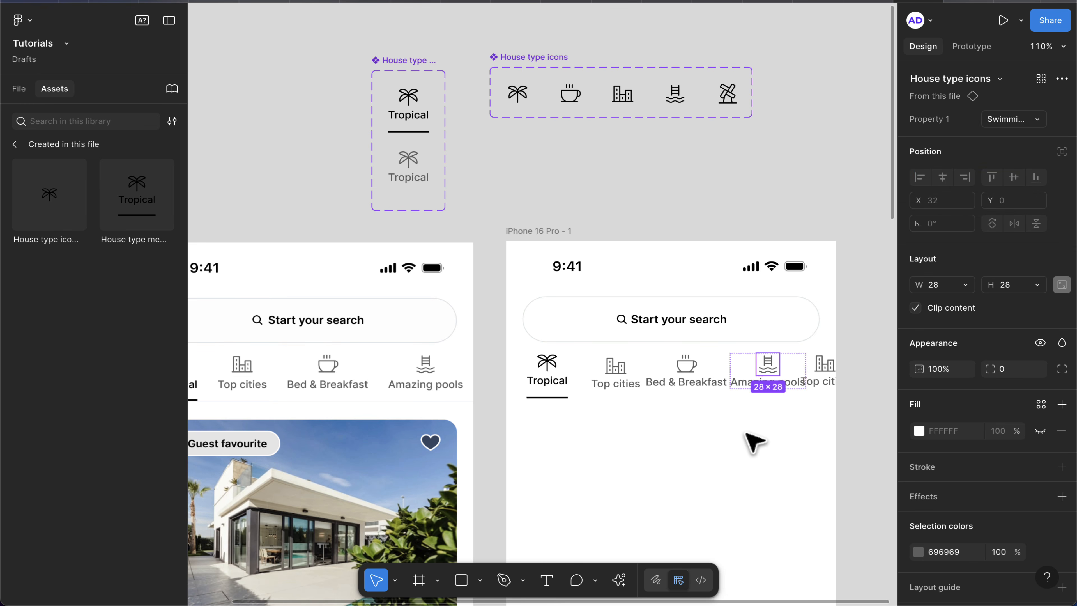
- Move the last Top cities copy into the empty area at X 319, Y 247 and set its label to Countryside
scroll(757, 441, "down", 1)
scroll(758, 441, "right", 1)
left_click(800, 350)
left_click_drag(803, 350, 771, 433)
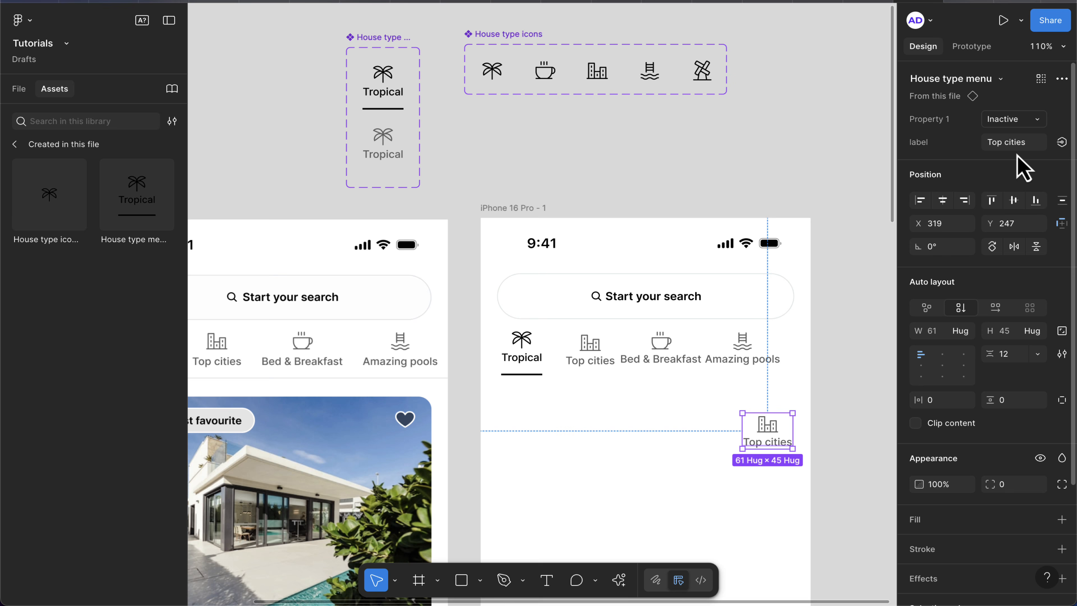
left_click(1019, 144)
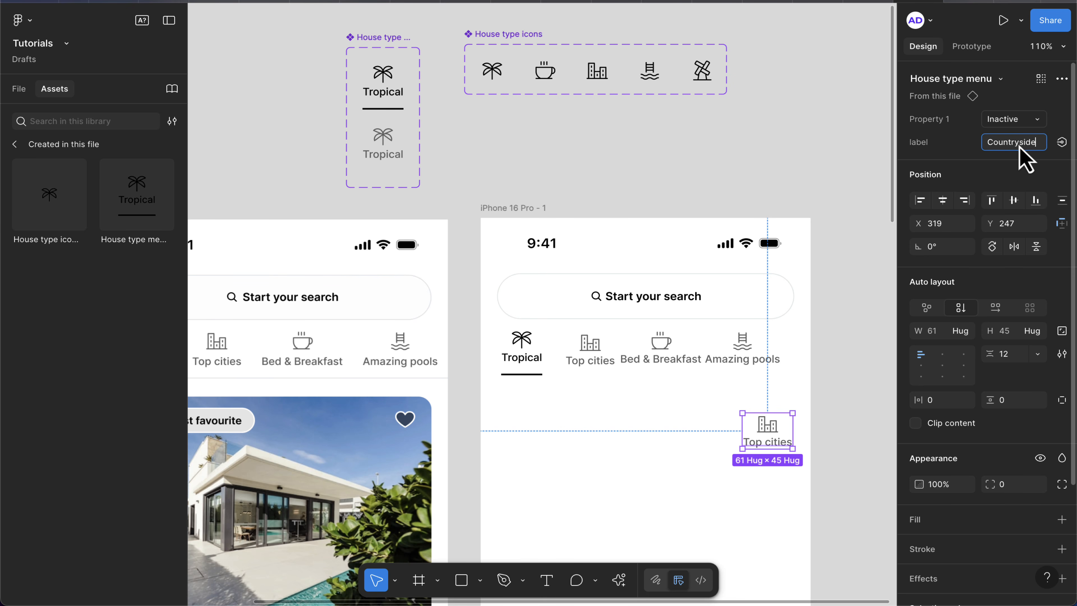
type("Countryside")
- Switch the Countryside tab's icon to Windmill and move the tab up to the end of the category row
left_click(771, 433)
left_click(769, 431)
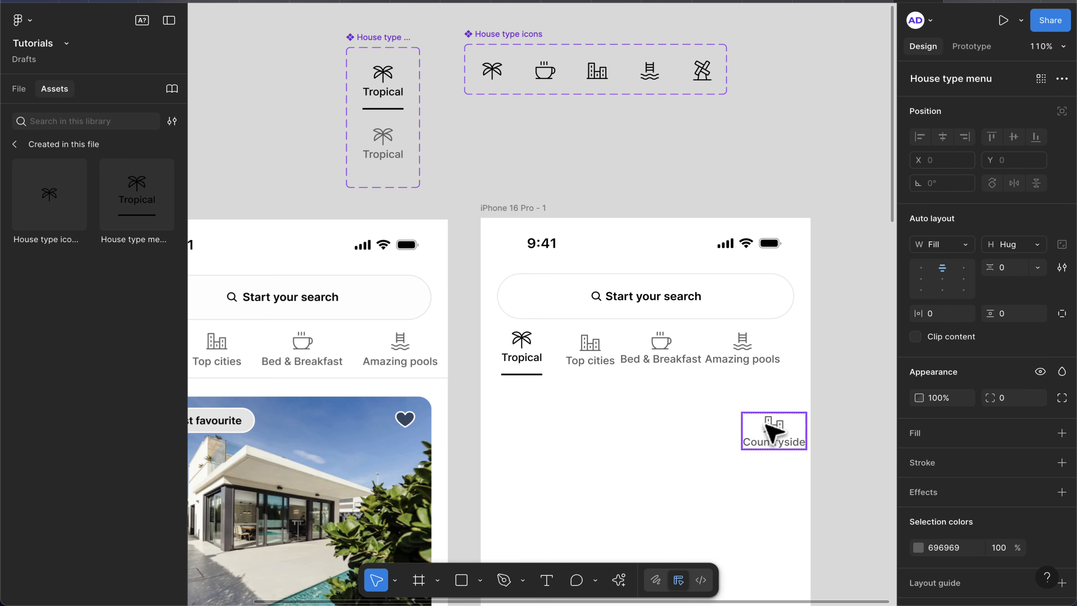
left_click(780, 430)
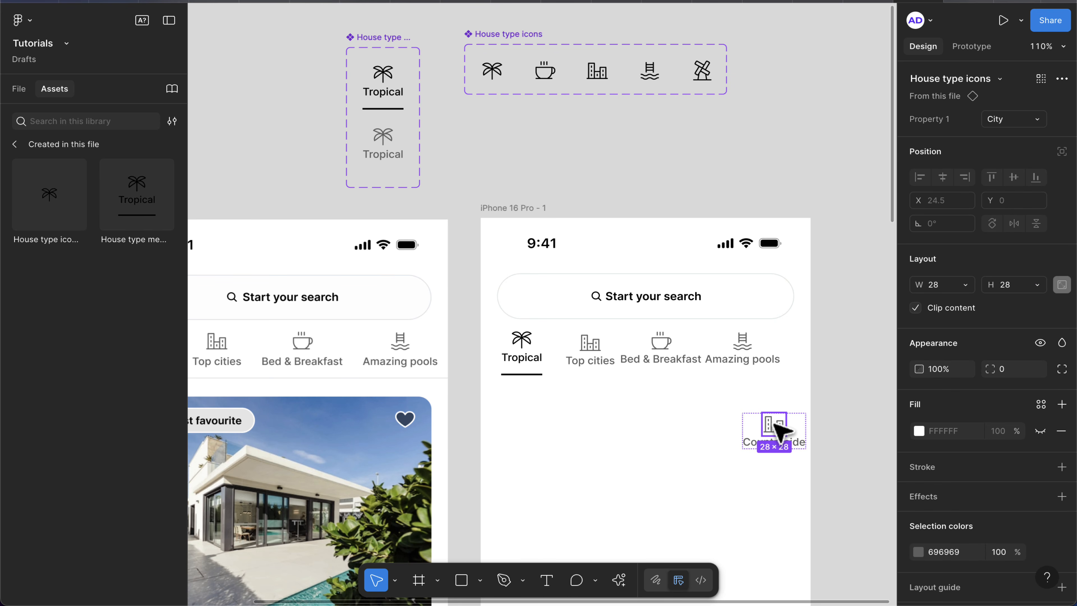
left_click(999, 120)
left_click(949, 188)
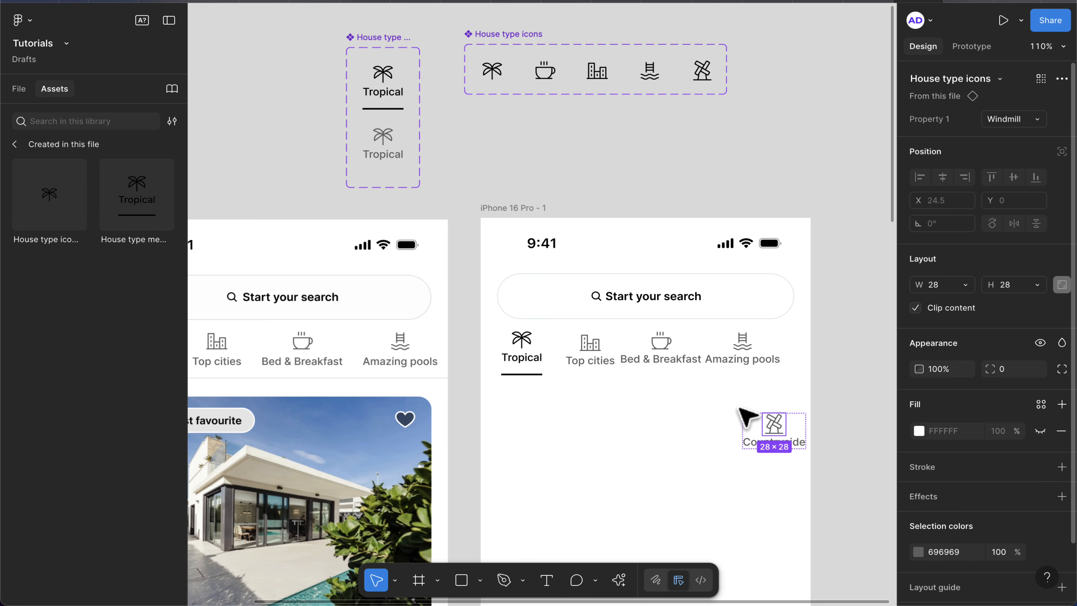
left_click(708, 455)
left_click_drag(788, 376, 784, 343)
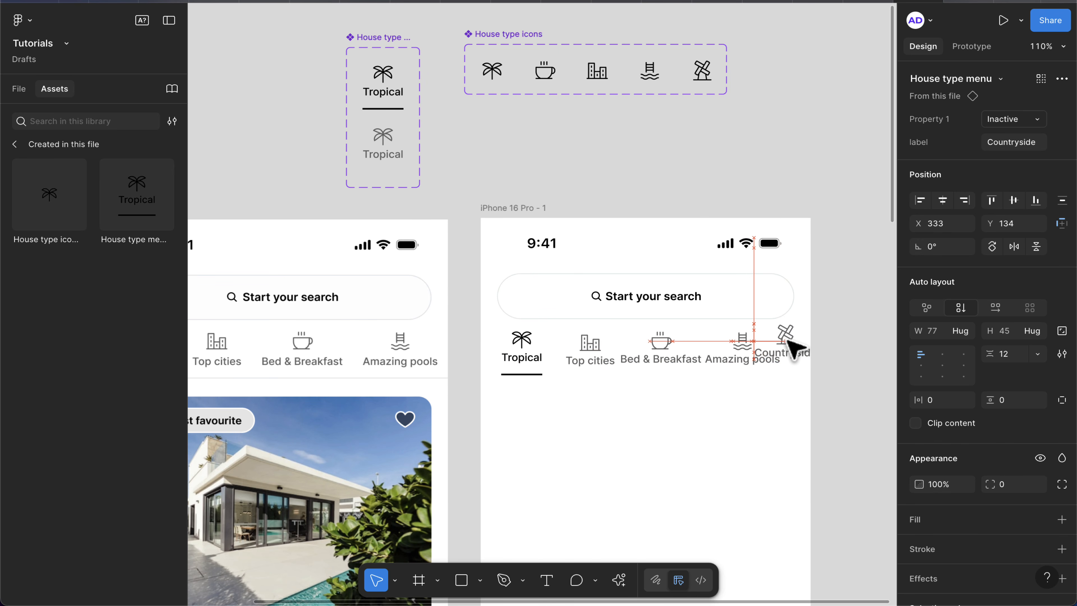
- Wrap all five category tabs, from Tropical to Countryside, in one horizontal auto layout frame
left_click(740, 365, "shift")
left_click(664, 360, "shift")
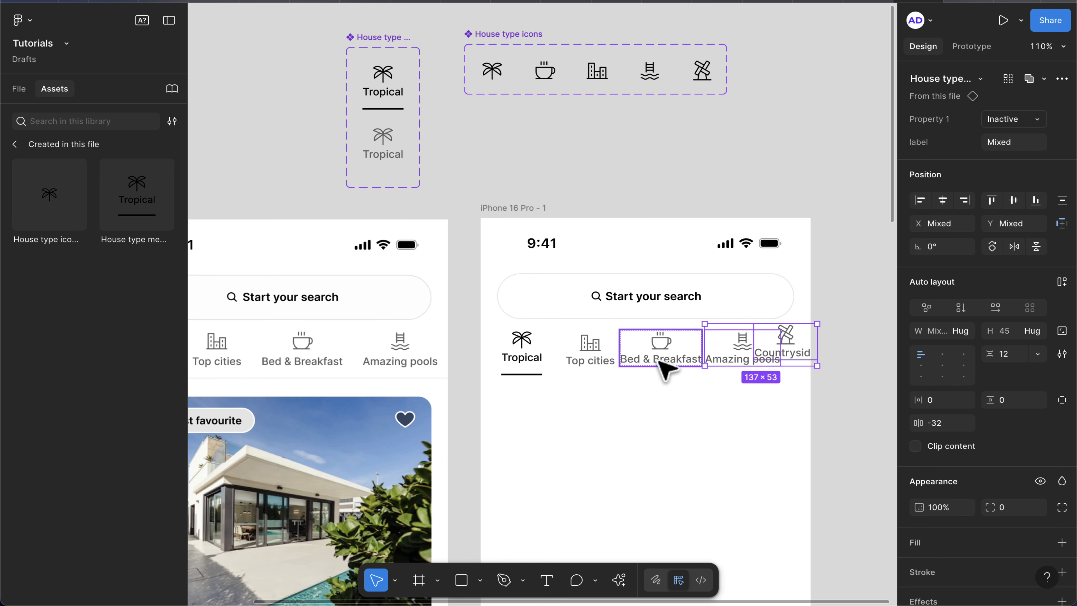
left_click(596, 365, "shift")
left_click(524, 354, "shift")
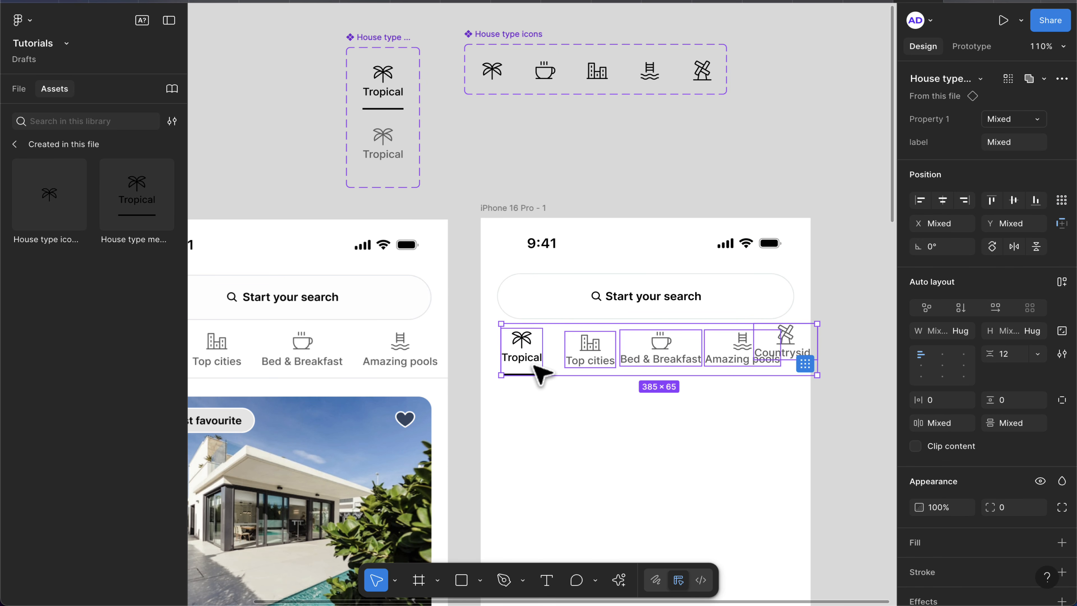
key("shift+a")
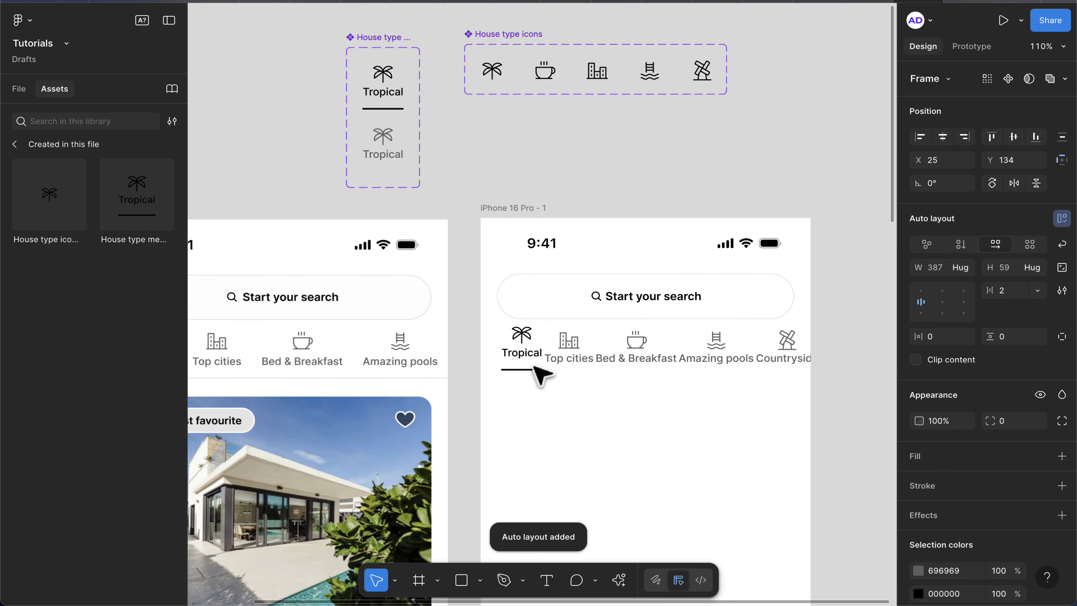
- Set the auto layout spacing between the tabs in the category row to 24
left_click(1012, 290)
type("18")
key("Return")
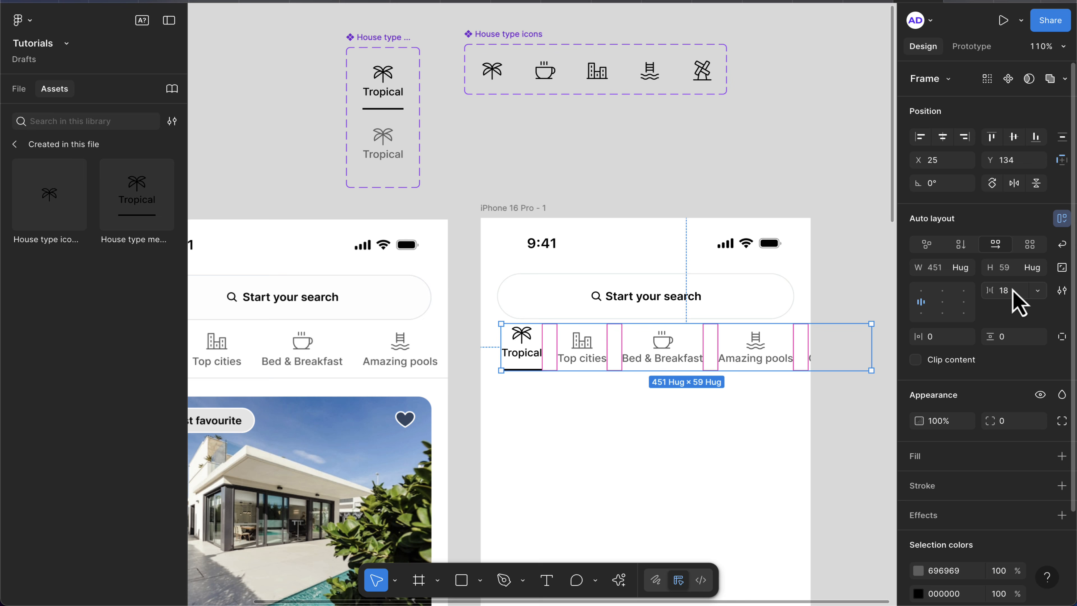
scroll(724, 362, "down", 3)
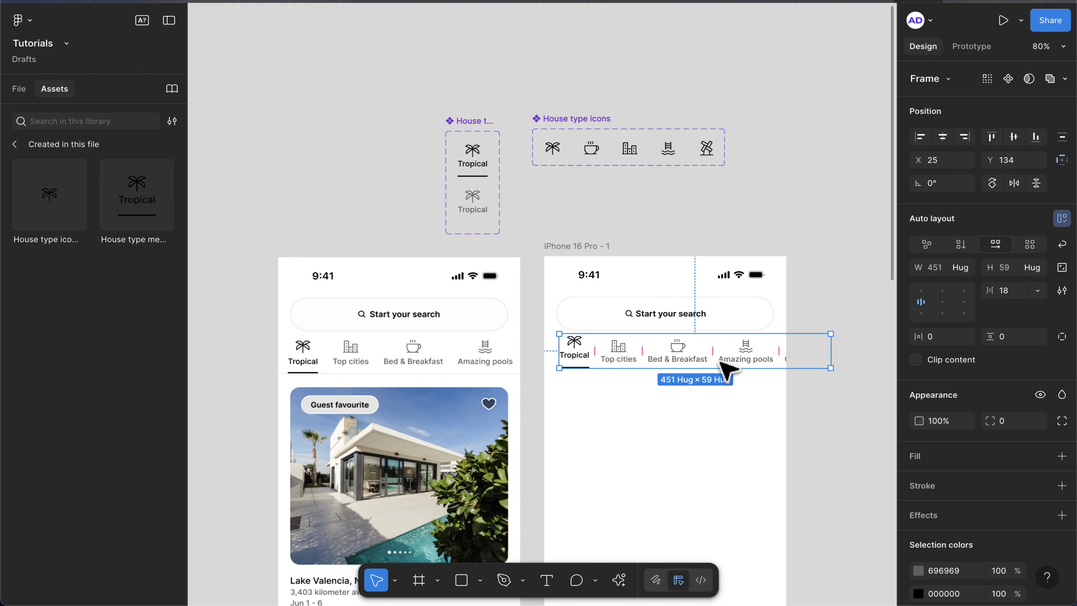
left_click(1017, 299)
type("20")
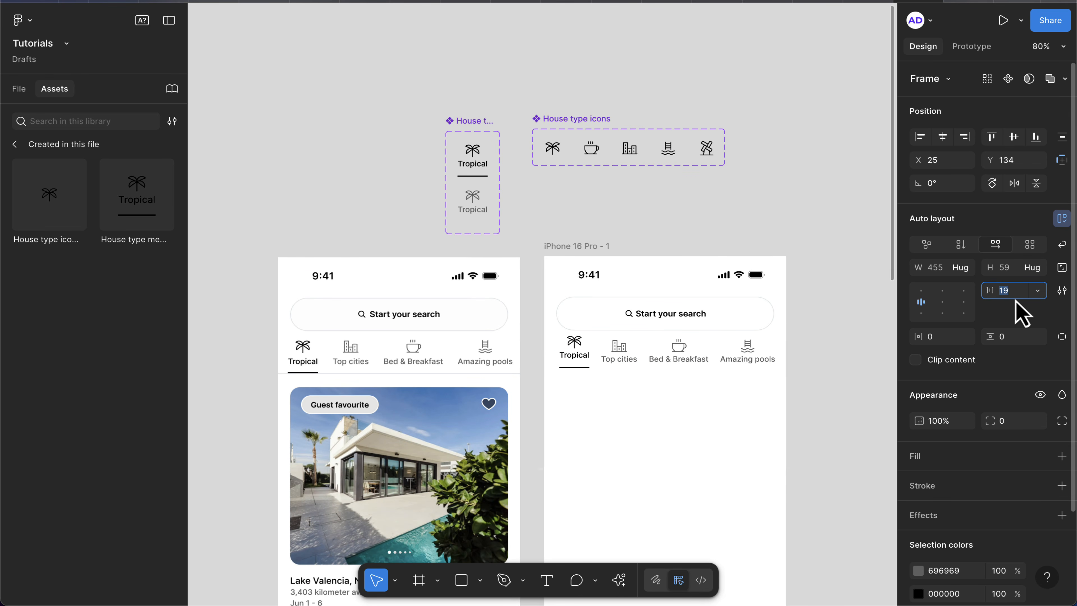
key("Return")
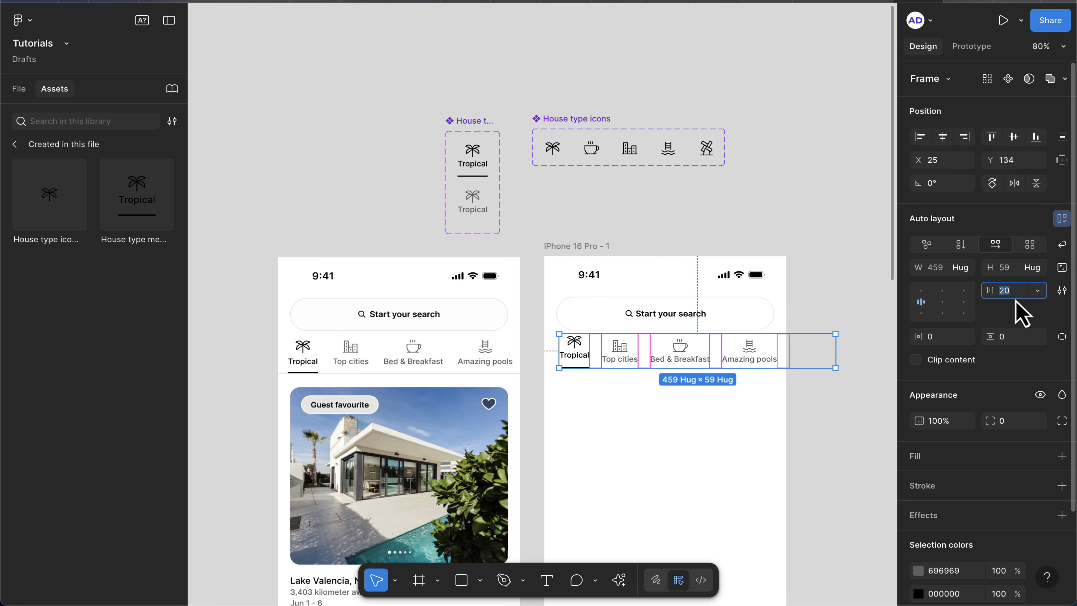
key("Up")
key("Up")
key("Up")
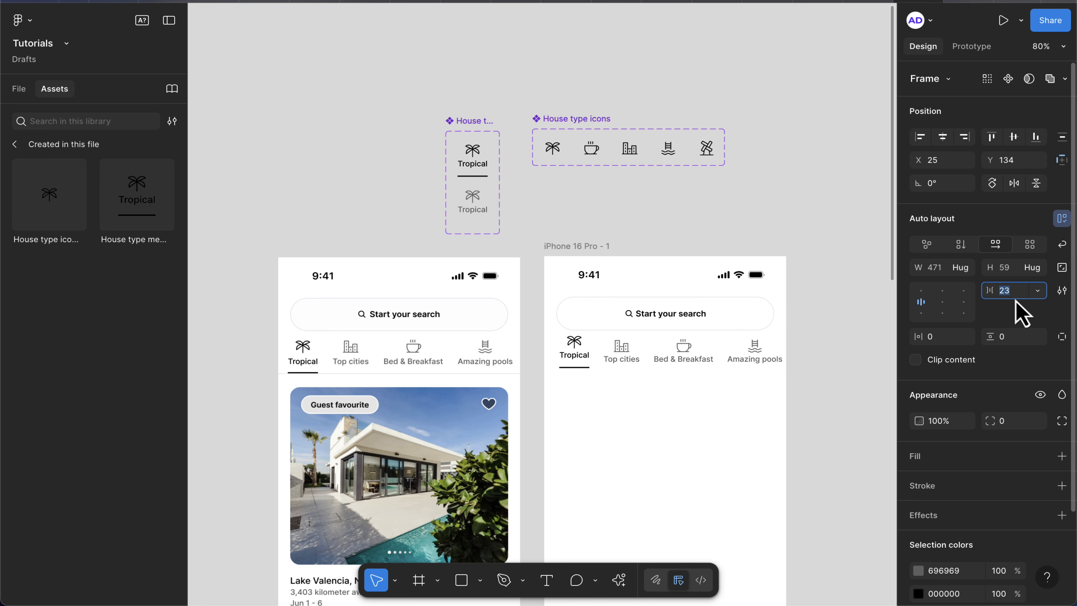
key("Up")
scroll(588, 334, "up", 5)
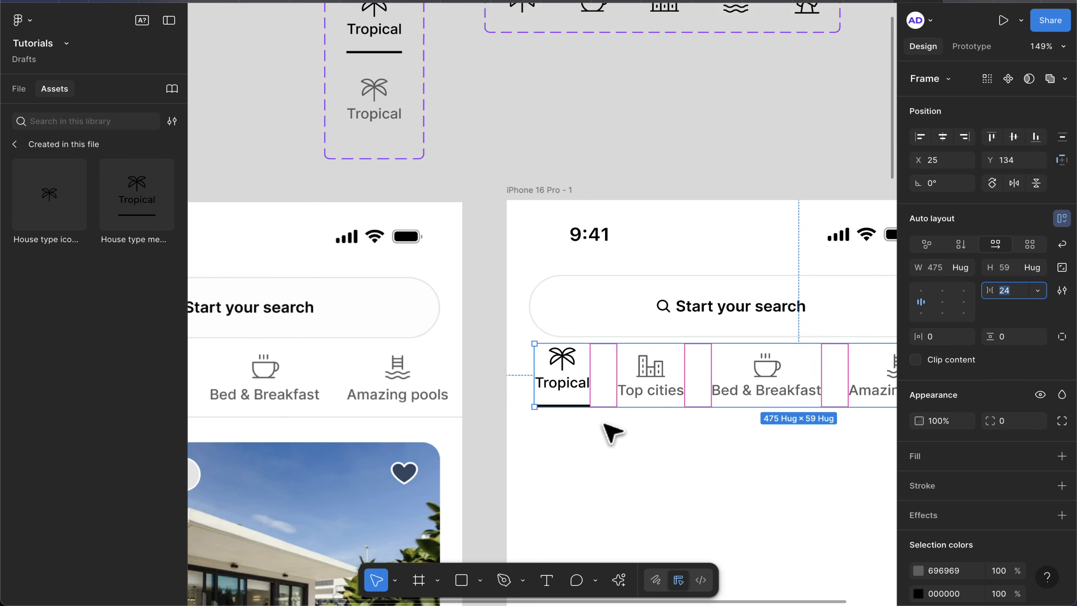
- Move the category row down to Y 148, below the search bar
left_click(611, 432)
scroll(608, 433, "down", 4)
scroll(613, 412, "down", 1)
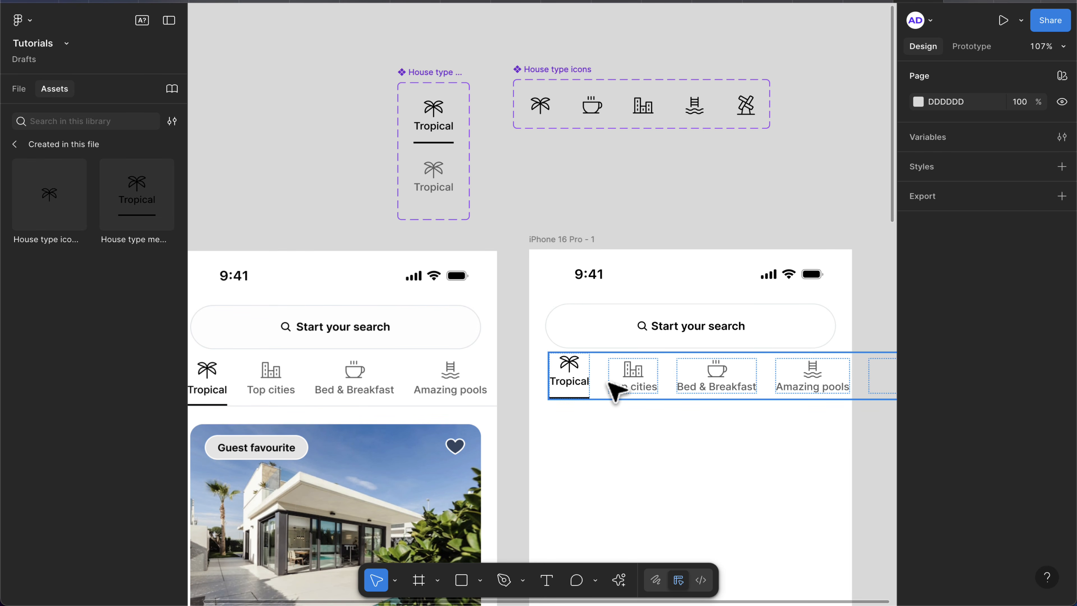
left_click_drag(611, 384, 611, 395)
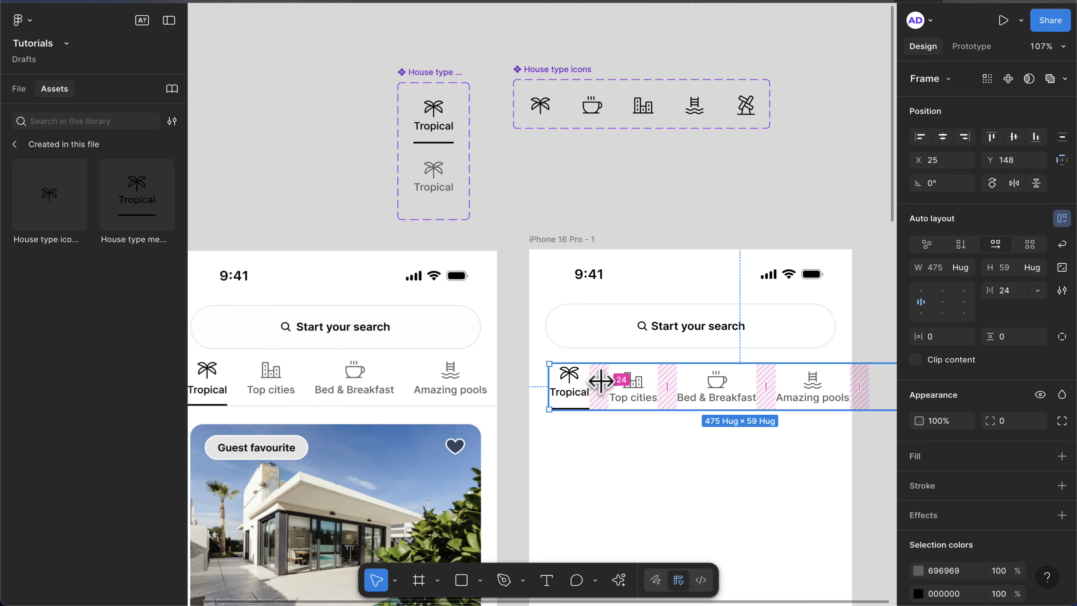
- Wrap the status bar, search bar and category row together in one plain header frame
left_click(623, 324)
left_click(623, 280)
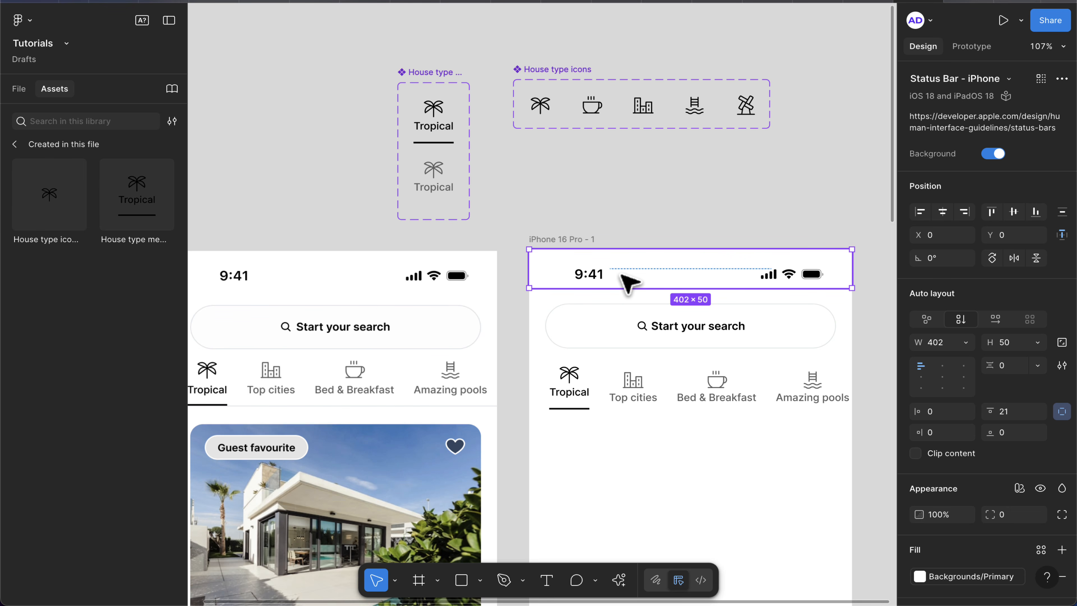
left_click(649, 335, "shift")
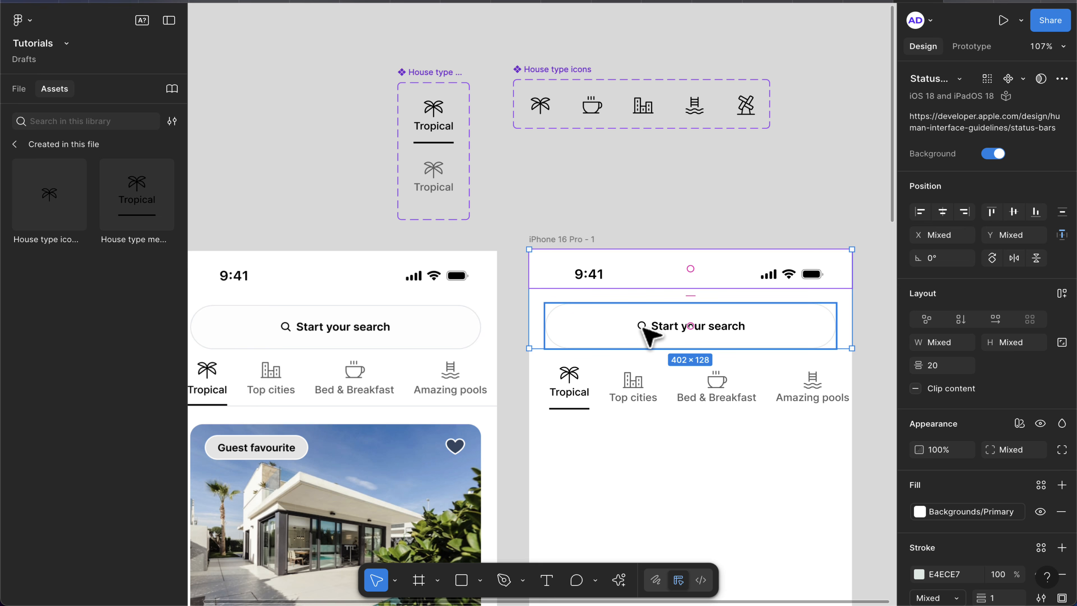
left_click(634, 389, "shift")
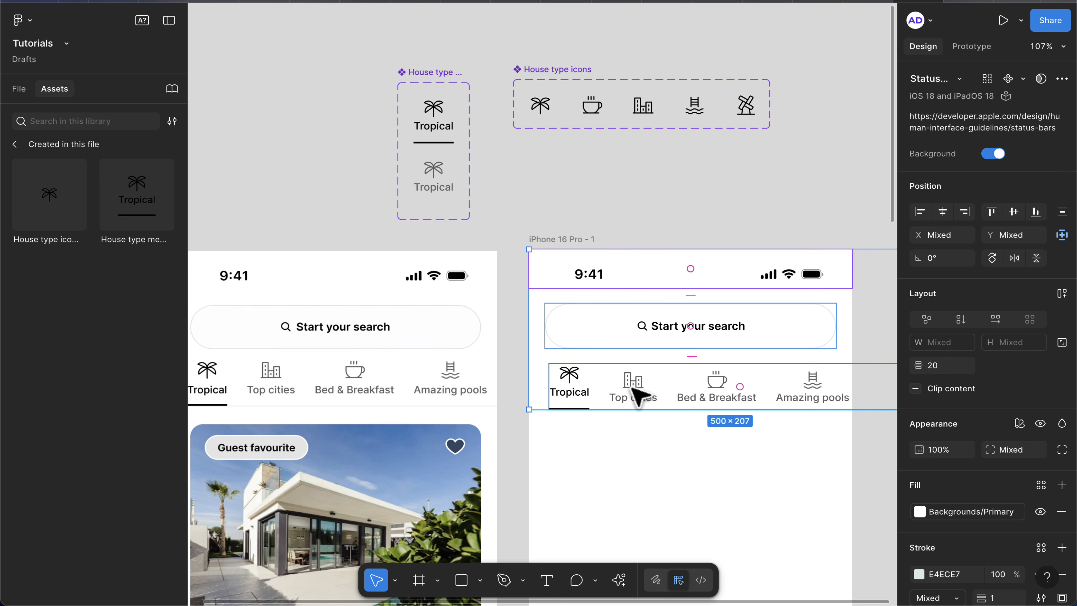
right_click(637, 395)
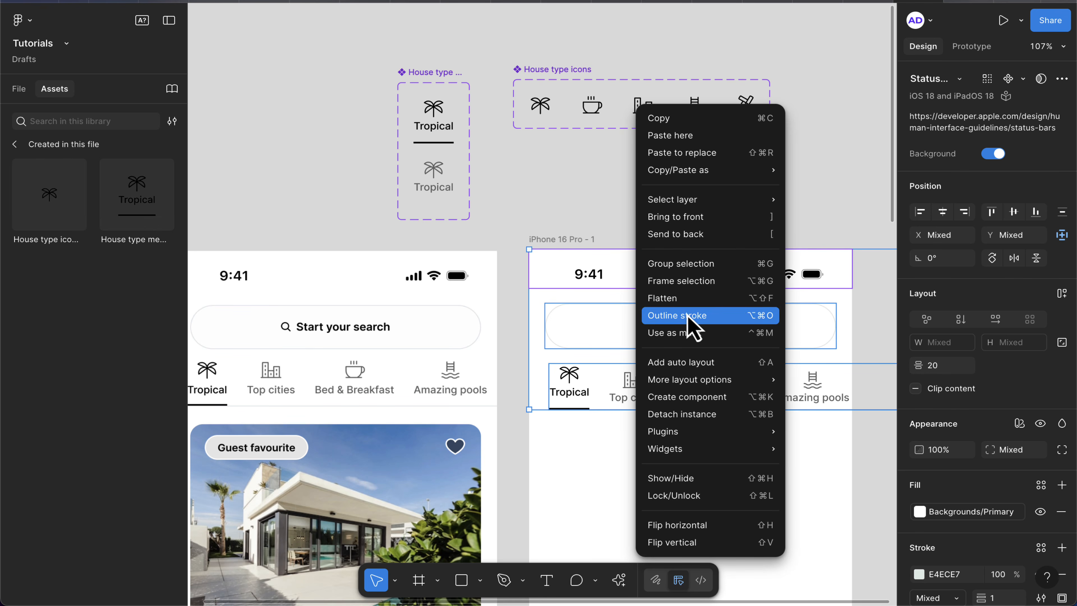
left_click(685, 280)
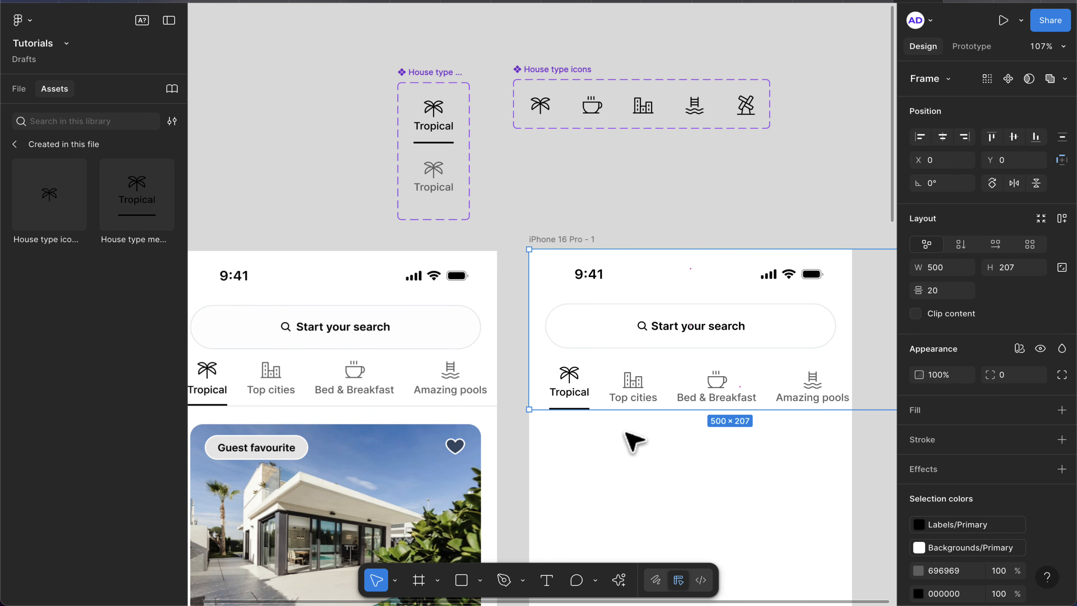
- Preview the iPhone 16 Pro - 1 frame as a prototype and move the preview clear of the design
left_click(577, 223)
left_click(558, 238)
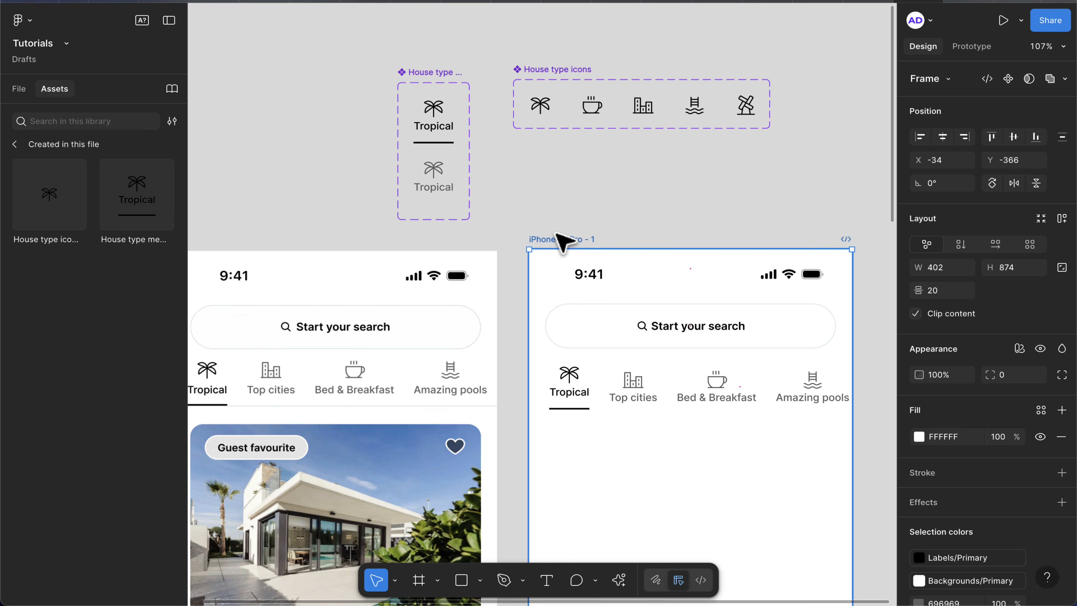
key("shift+space")
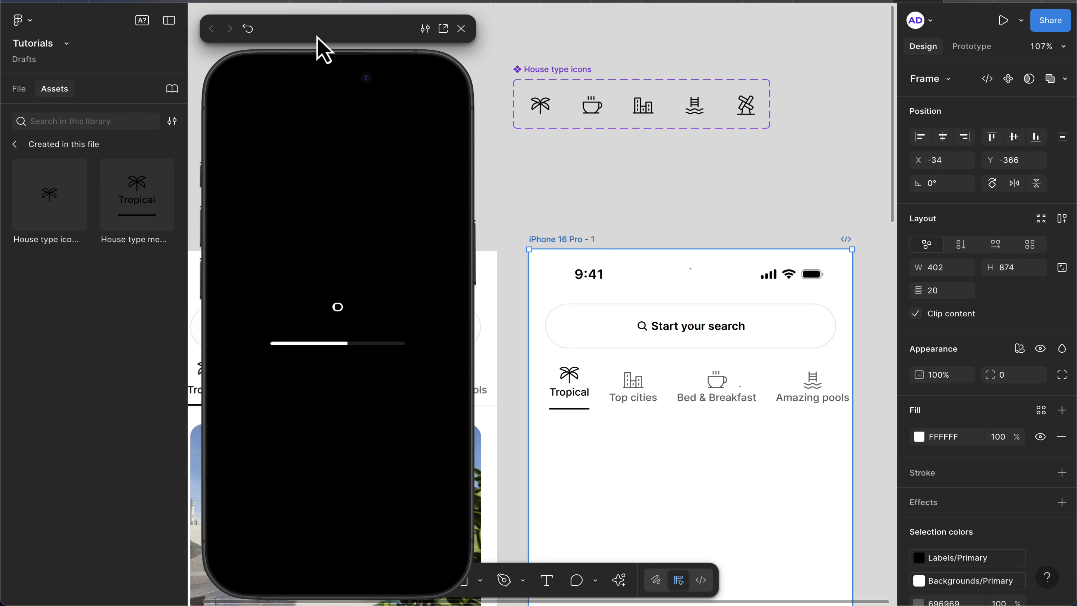
left_click_drag(316, 36, 271, 34)
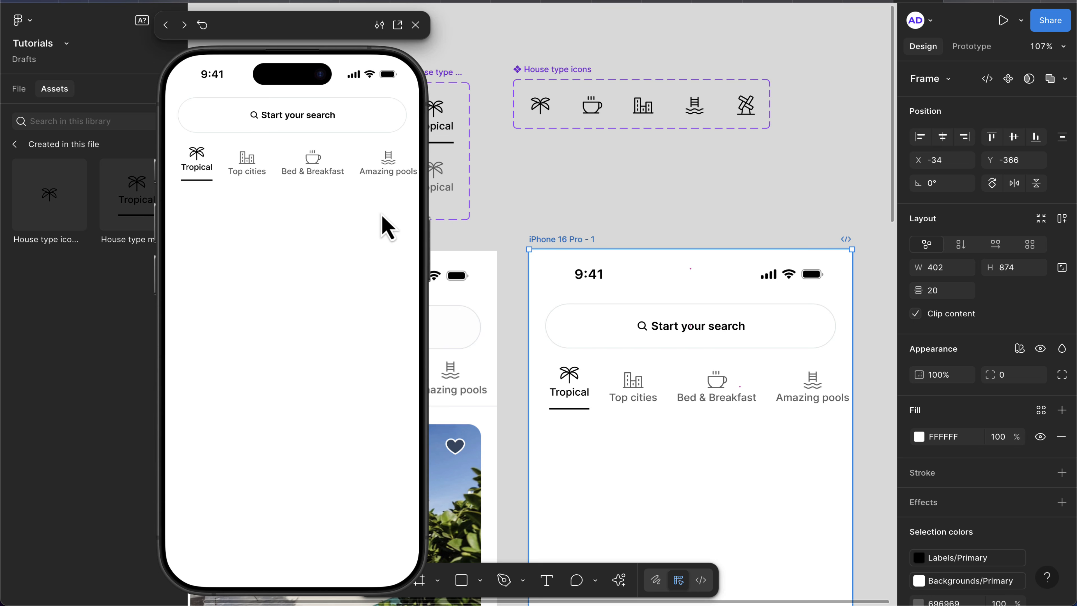
- Set the category row's width to 362 and centre it horizontally in the header frame
left_click(607, 381)
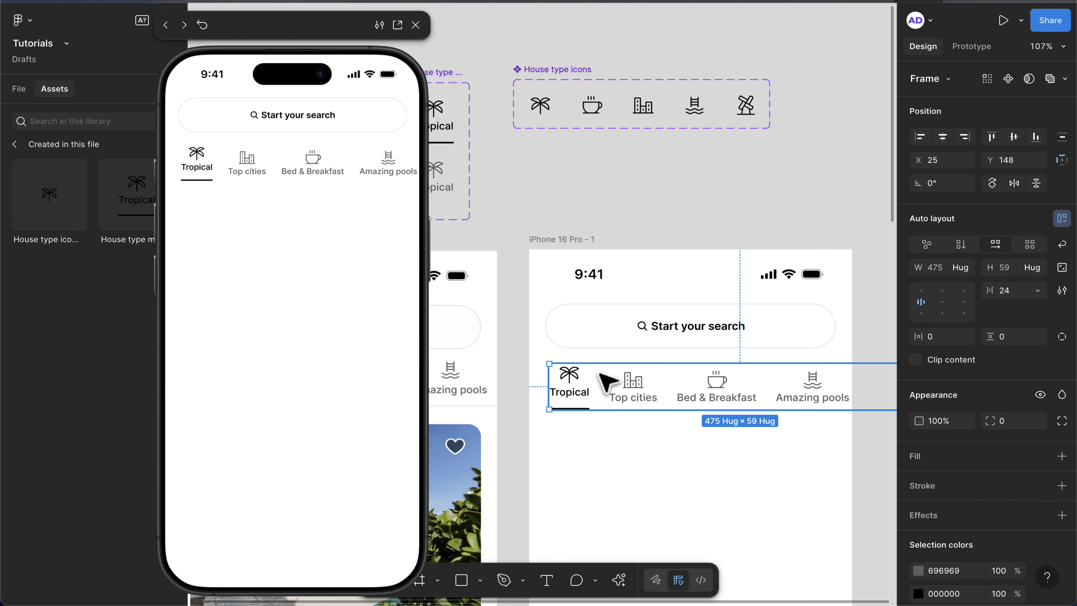
scroll(625, 395, "down", 3)
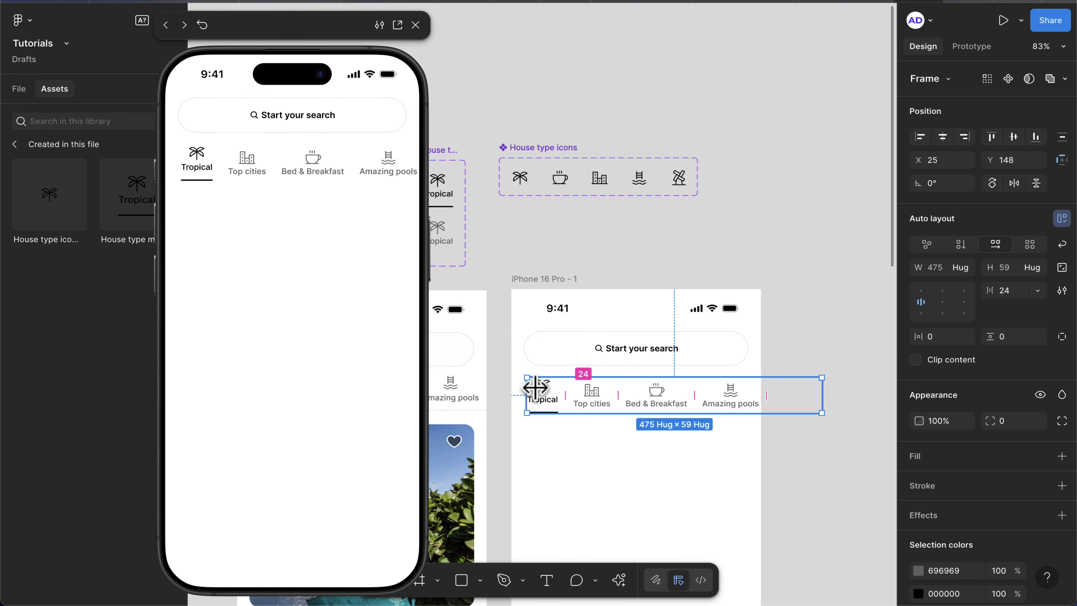
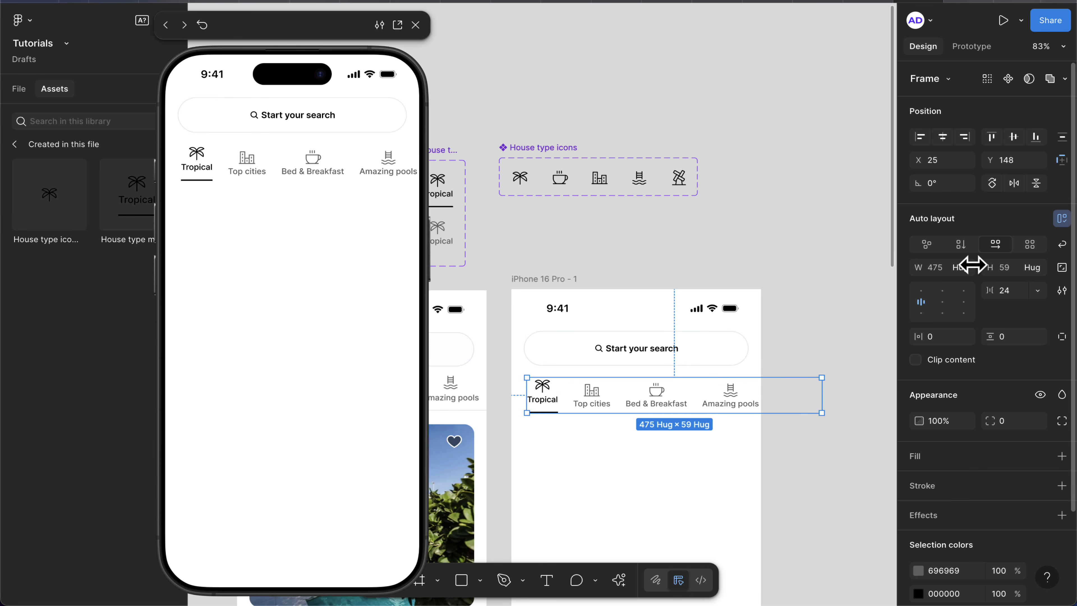
left_click(940, 273)
type("362")
key("Return")
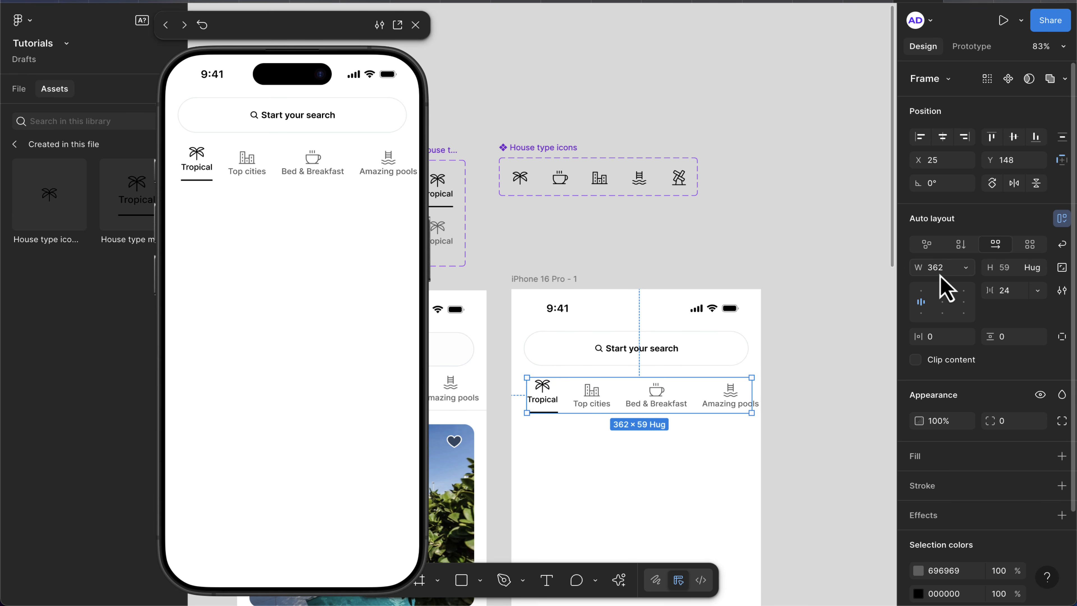
left_click(939, 140)
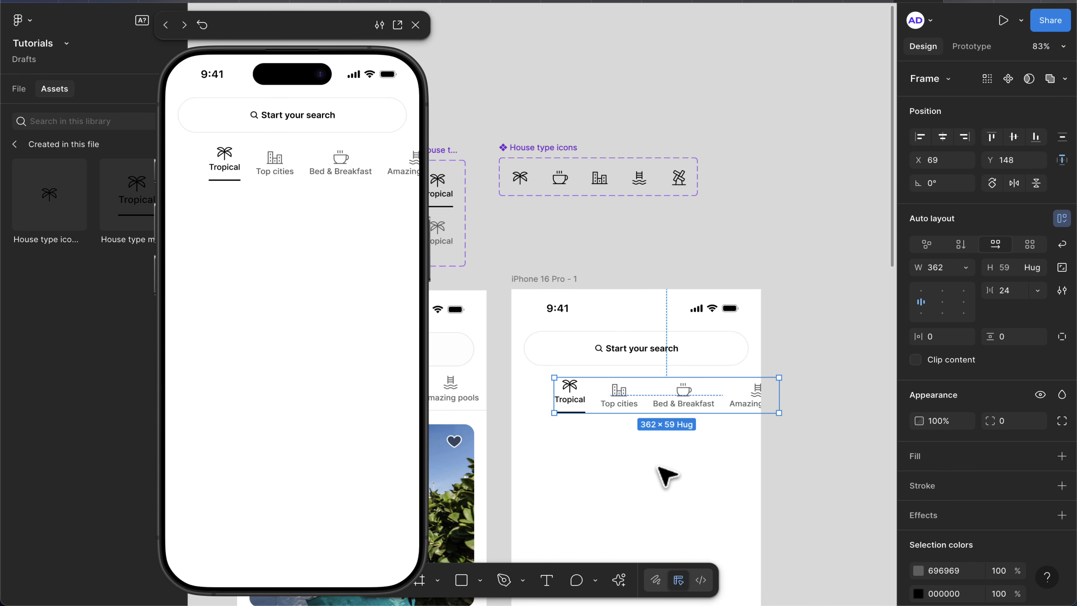
left_click(669, 473)
left_click(675, 396)
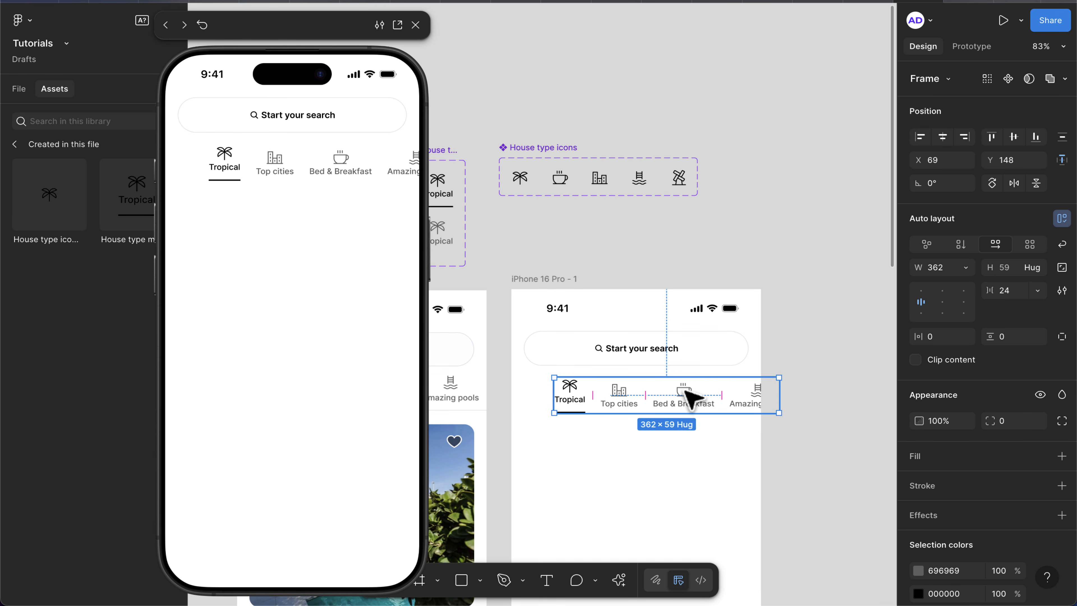
- Set the width of the header frame to 402
left_click(527, 400)
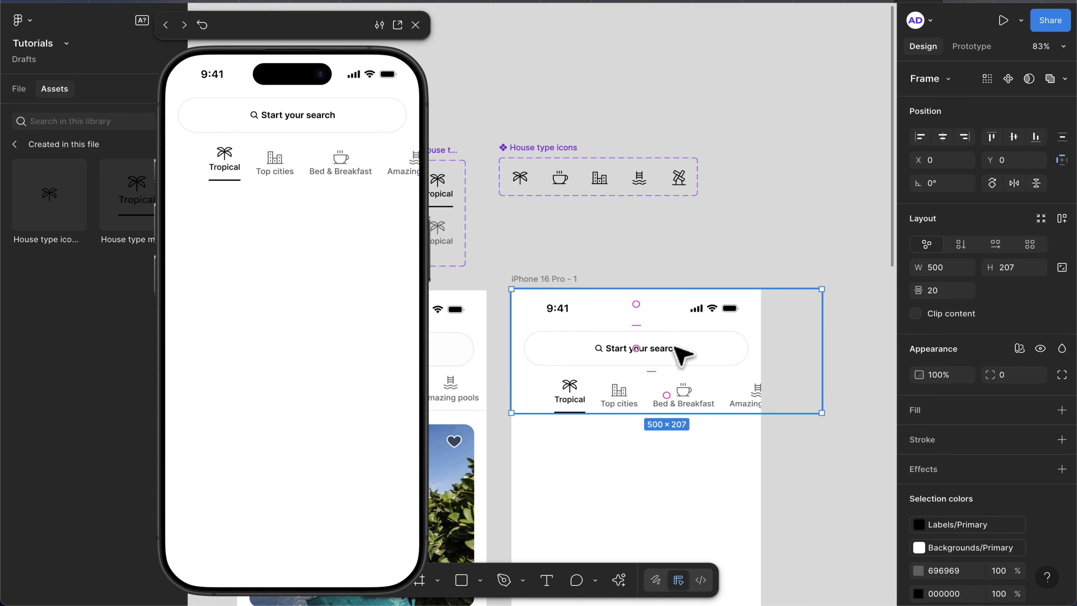
left_click(946, 265)
type("402")
key("Return")
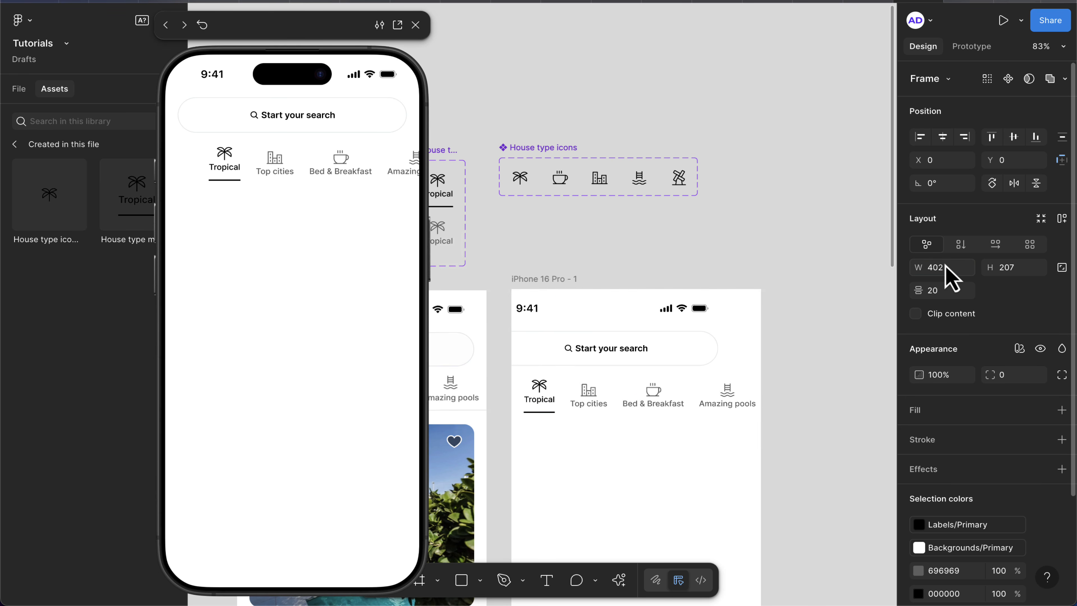
- Centre the status bar and the search bar horizontally inside the header frame
key("Escape")
double_click(648, 304)
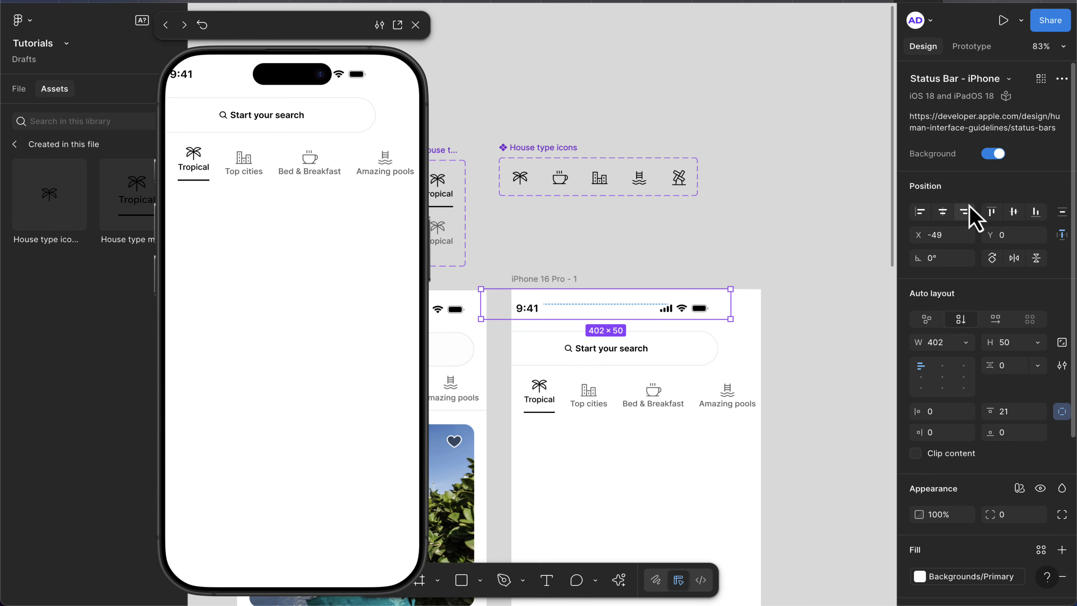
left_click(943, 212)
left_click(666, 345)
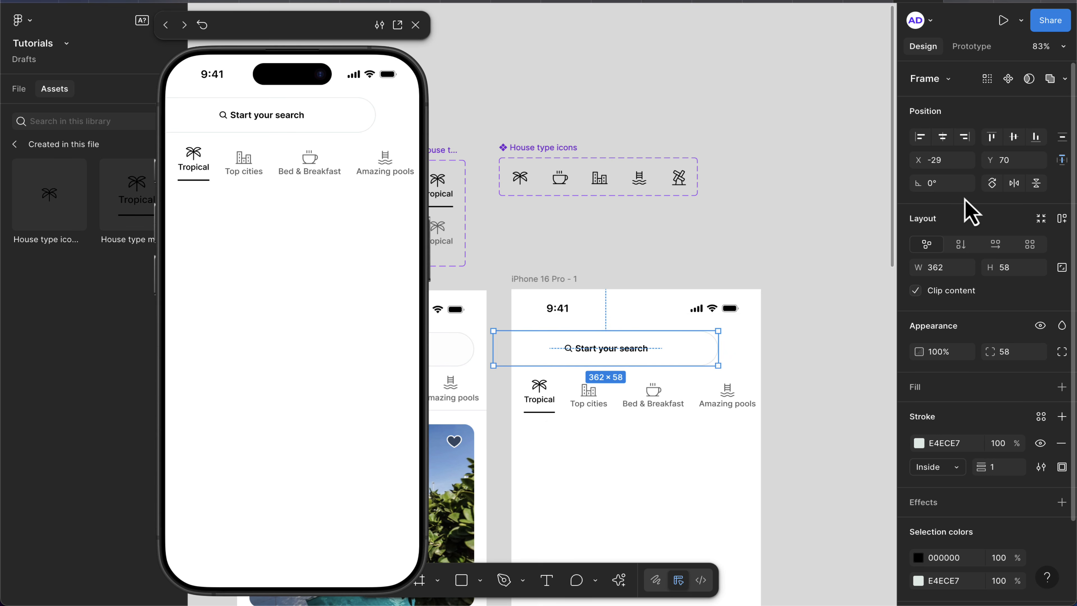
left_click(943, 136)
left_click(698, 395)
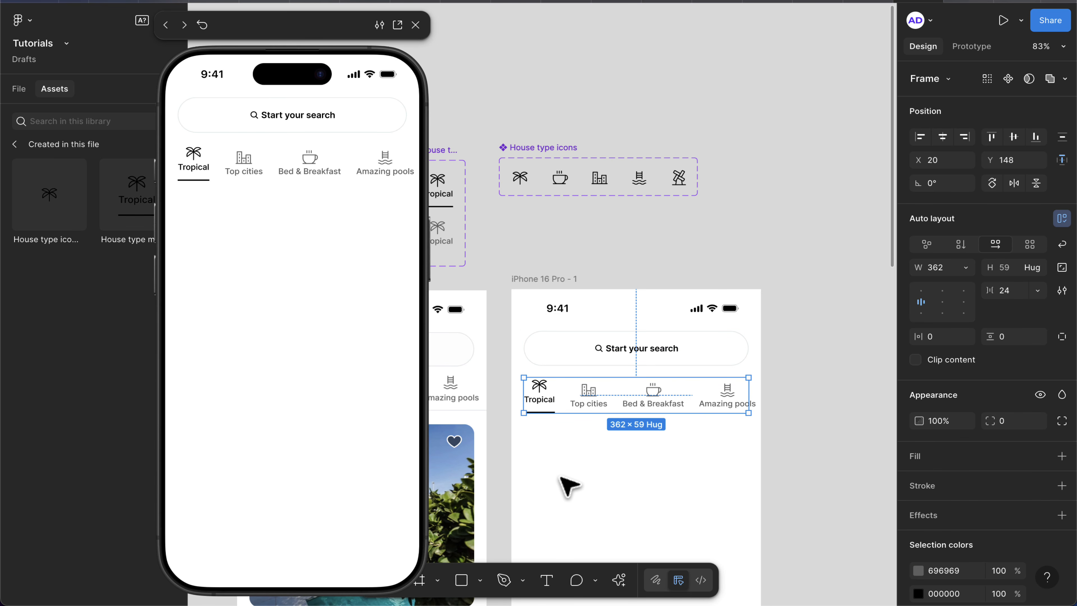
- Set the header frame's height to 200 and align the category row to the frame's bottom edge
scroll(569, 486, "up", 5)
left_click(591, 450)
left_click(718, 341)
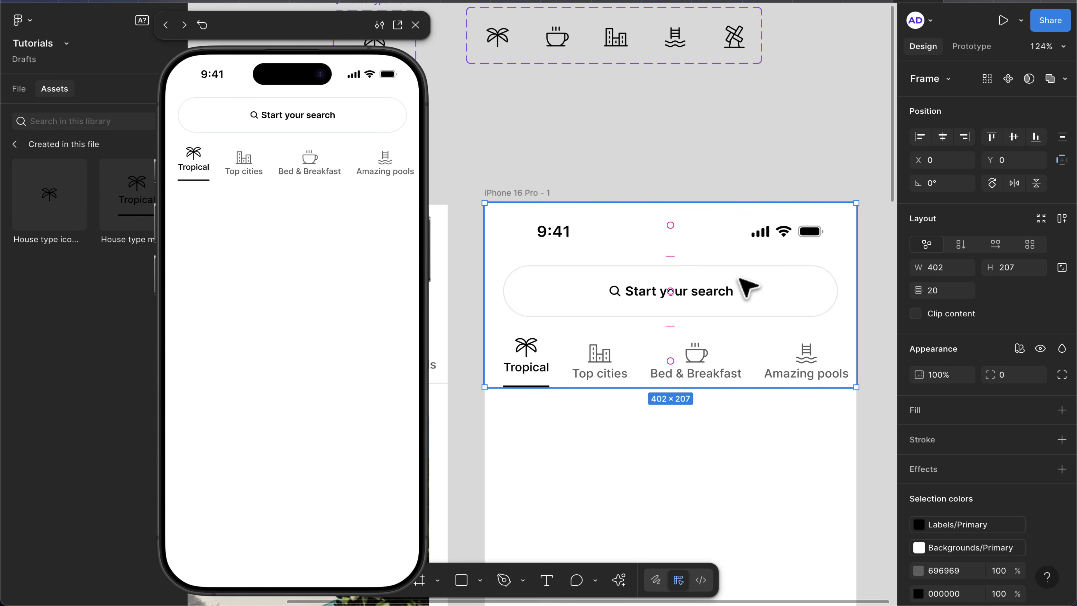
left_click(1022, 280)
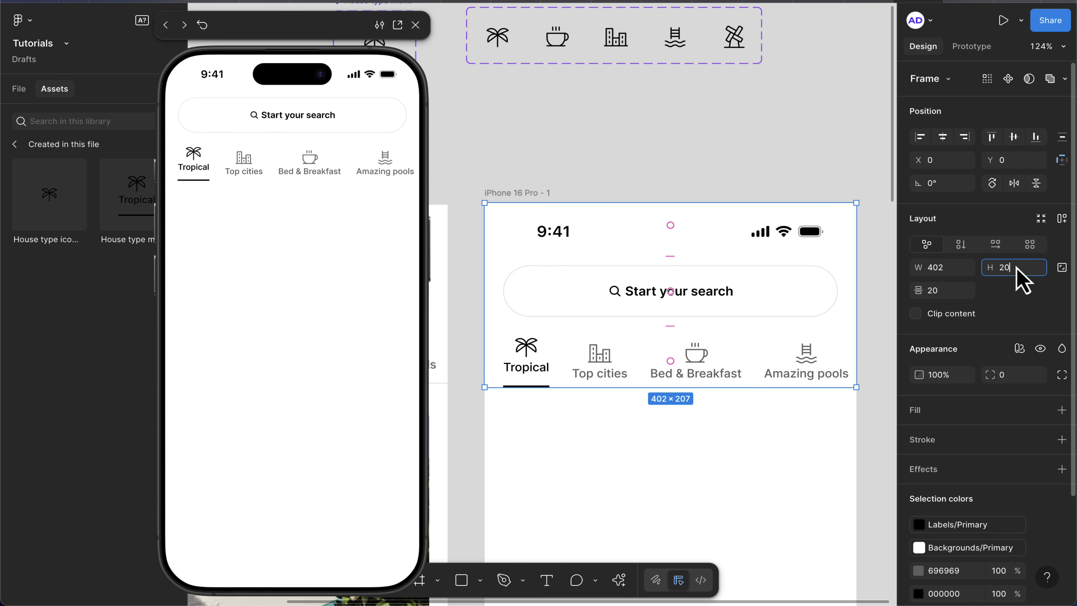
type("20")
key("Return")
left_click(1010, 271)
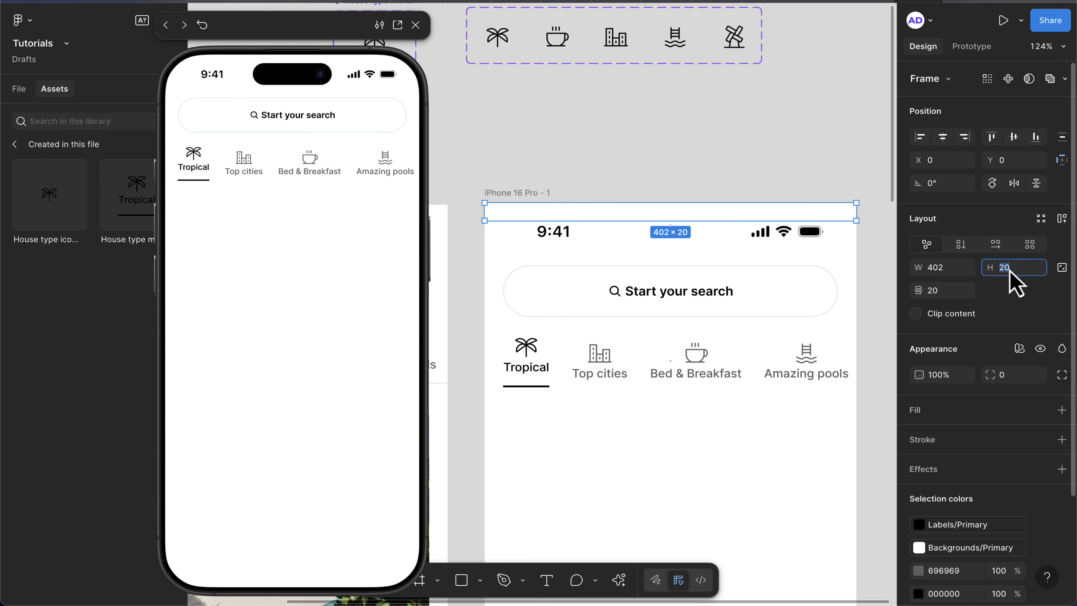
key("Return")
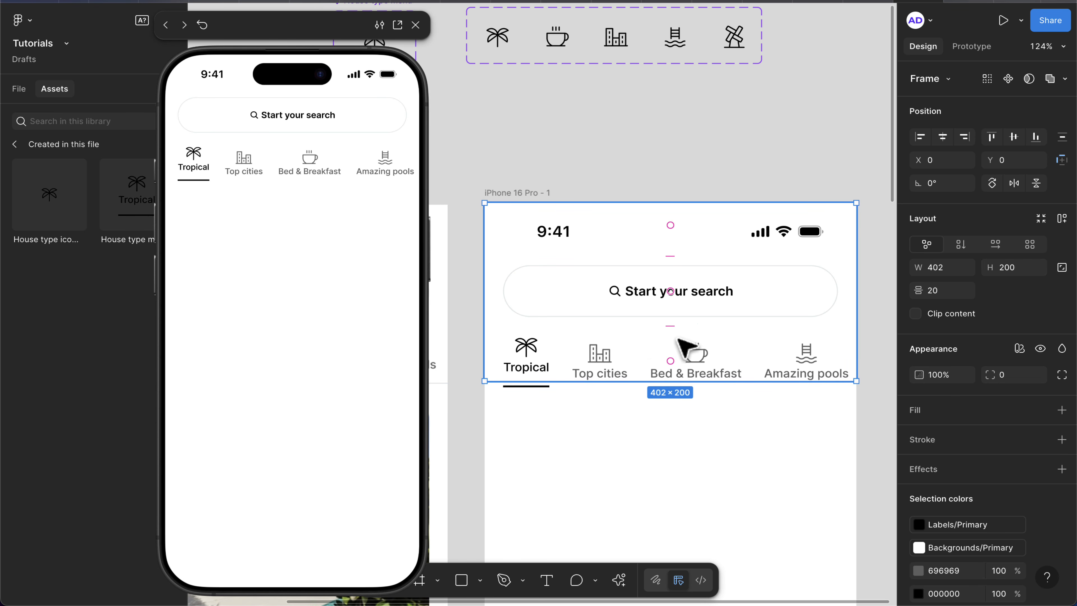
left_click(615, 371)
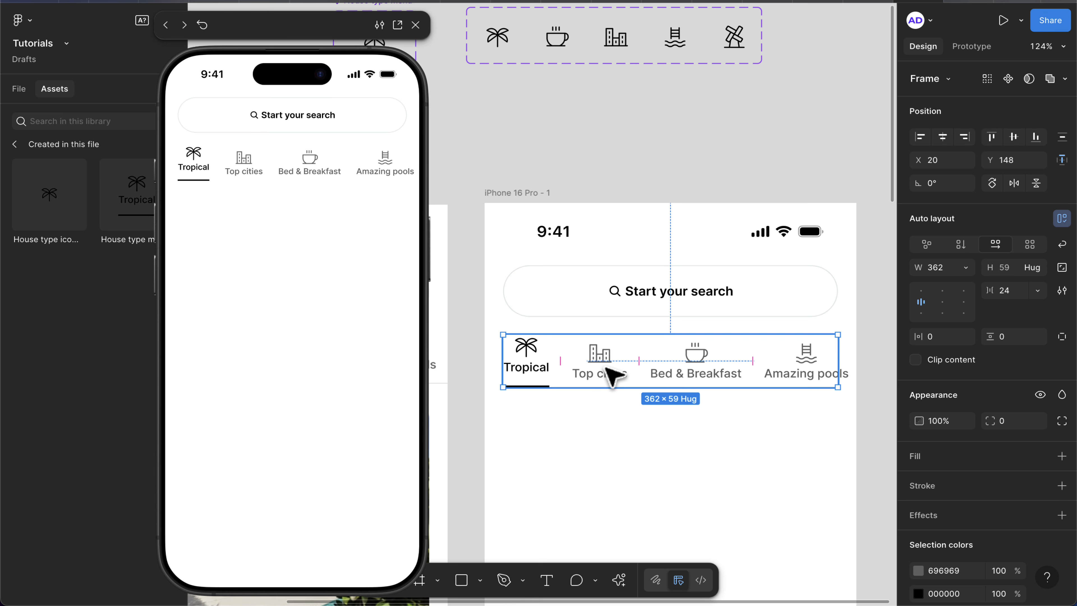
left_click(1036, 140)
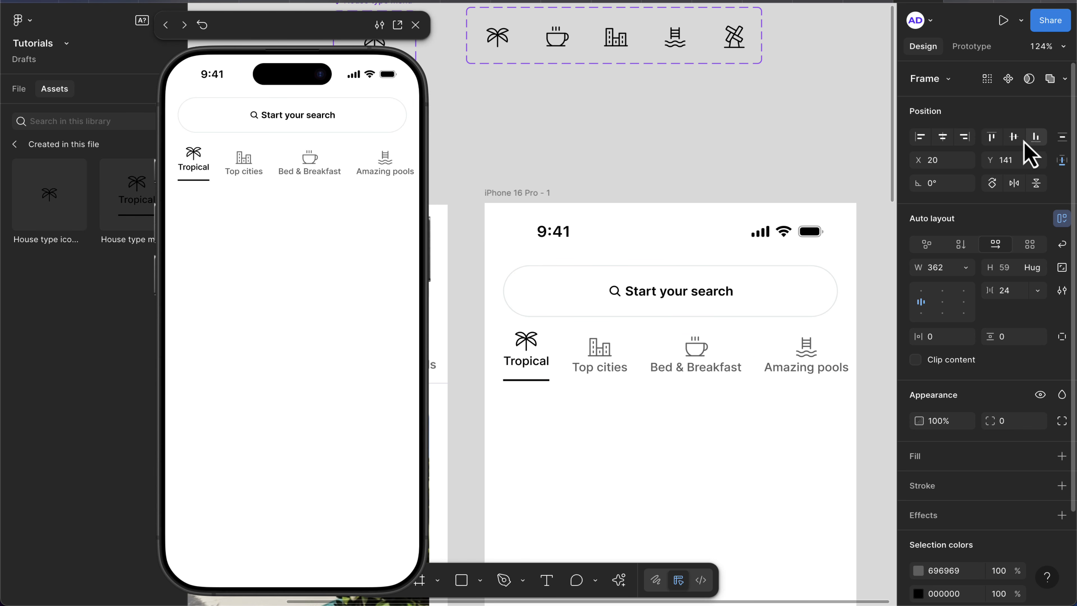
- Add a stroke to the header frame and limit it to the bottom side only
left_click(605, 396)
left_click(562, 357)
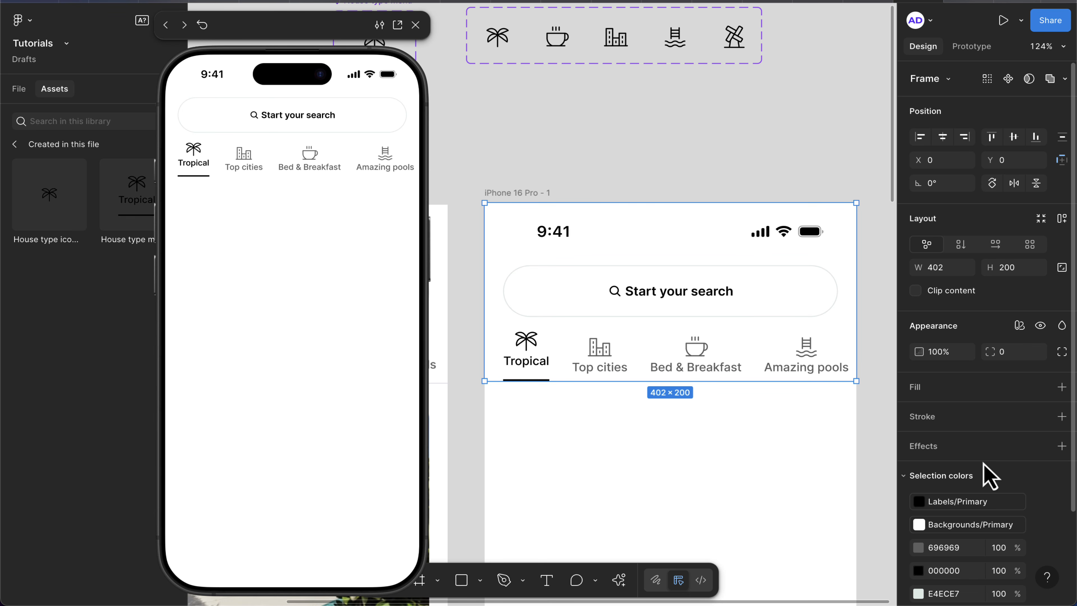
scroll(988, 476, "down", 1)
left_click(1062, 408)
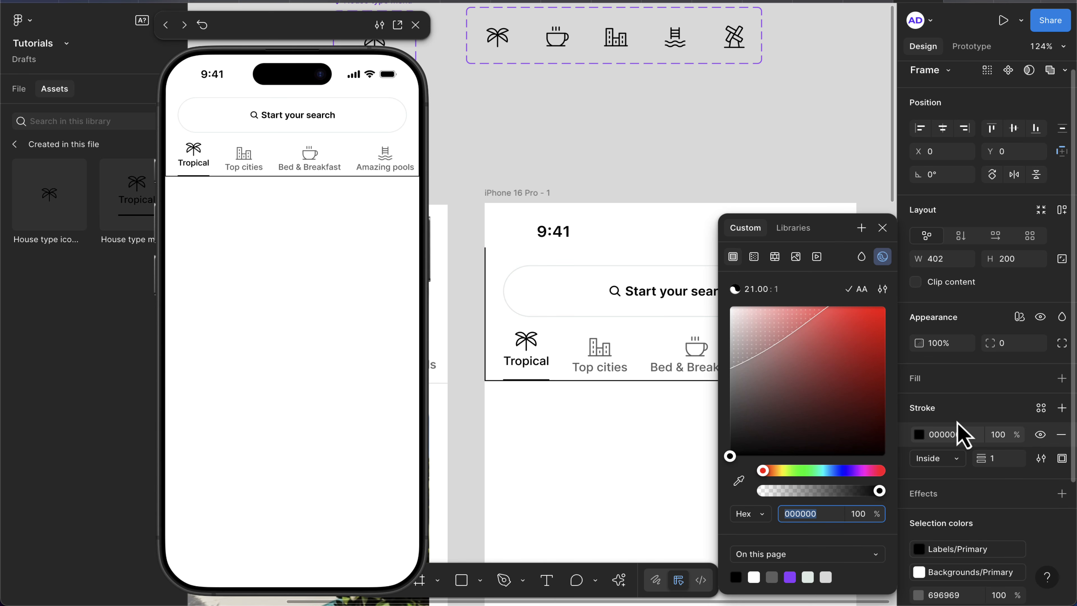
left_click(1062, 459)
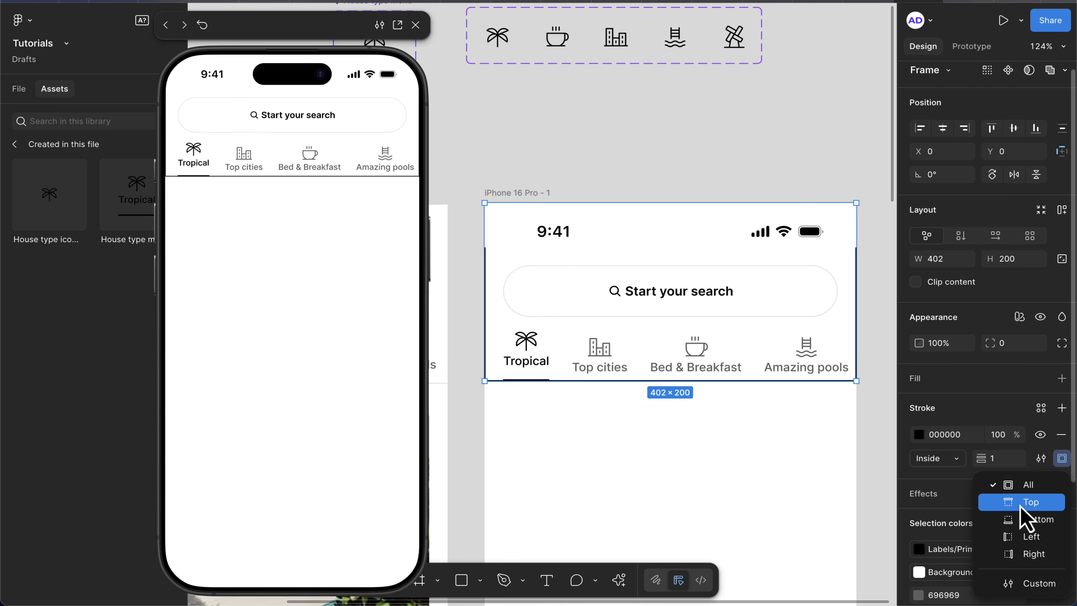
left_click(1035, 520)
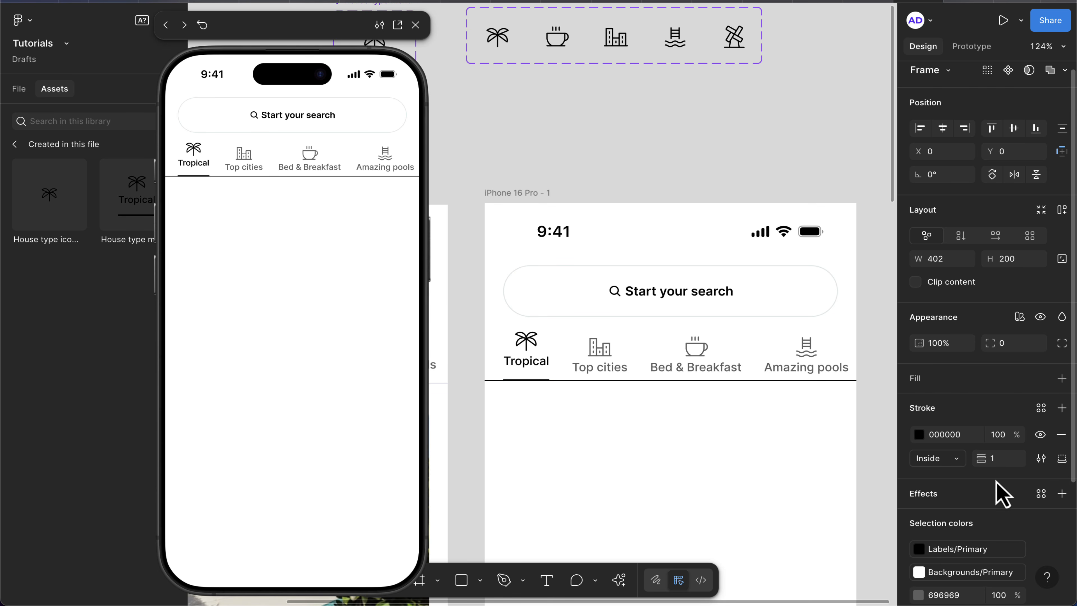
- Set the header frame's bottom stroke colour to 696969
left_click(960, 436)
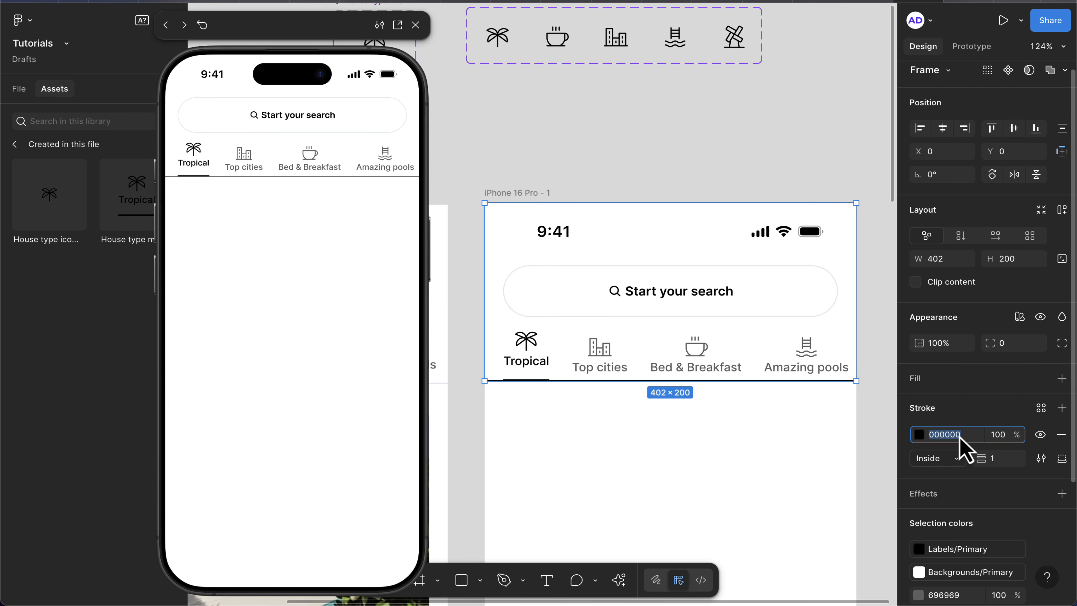
type("69")
key("Return")
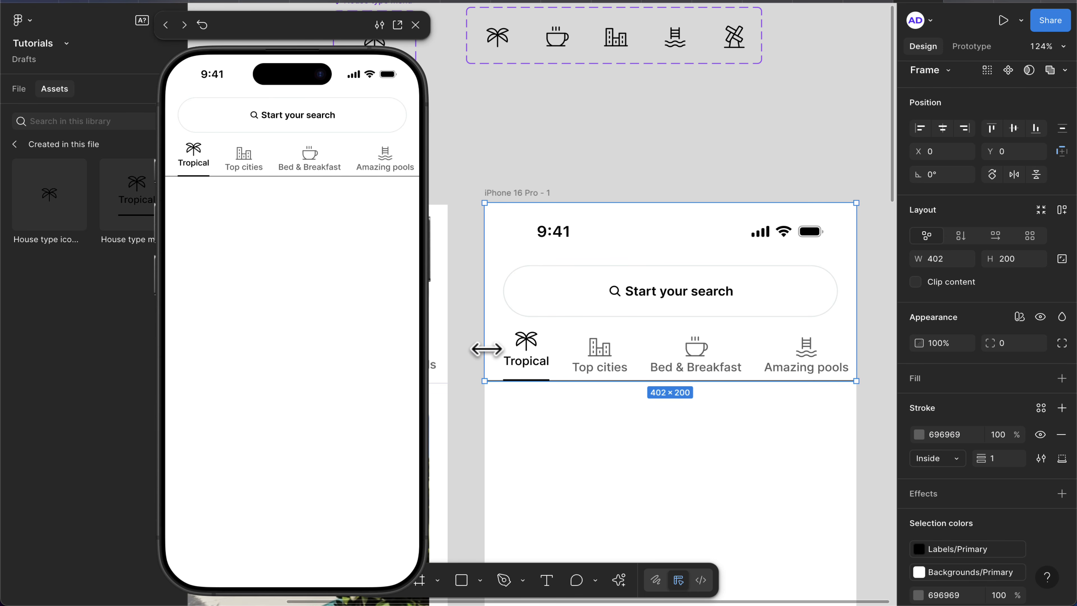
- Change the header frame's bottom stroke alignment to Outside so it sits below the Tropical category's underline
scroll(488, 348, "up", 5)
scroll(594, 463, "up", 10)
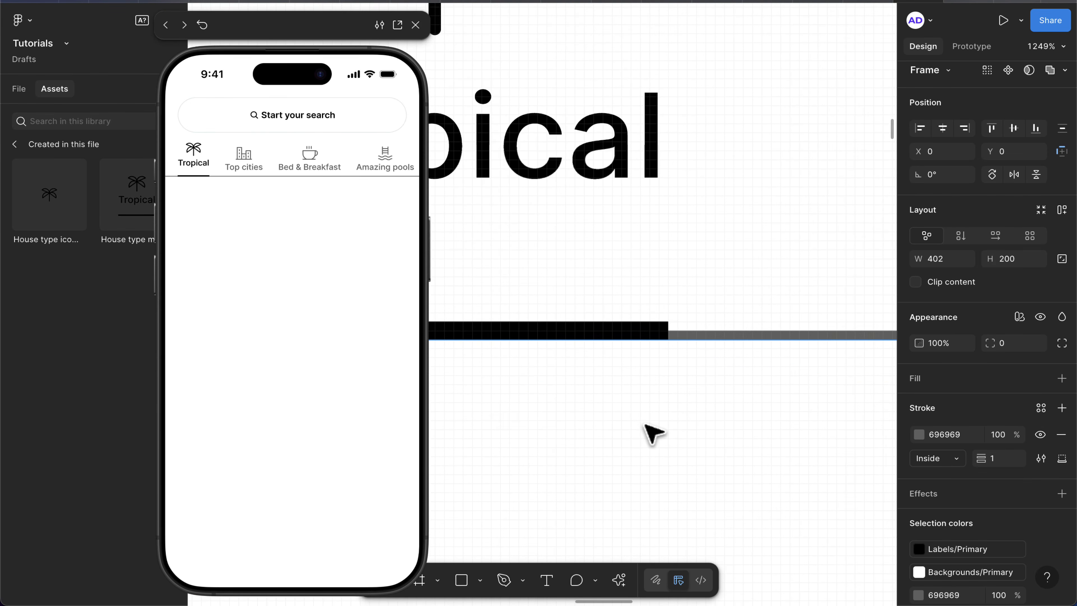
scroll(601, 354, "up", 2)
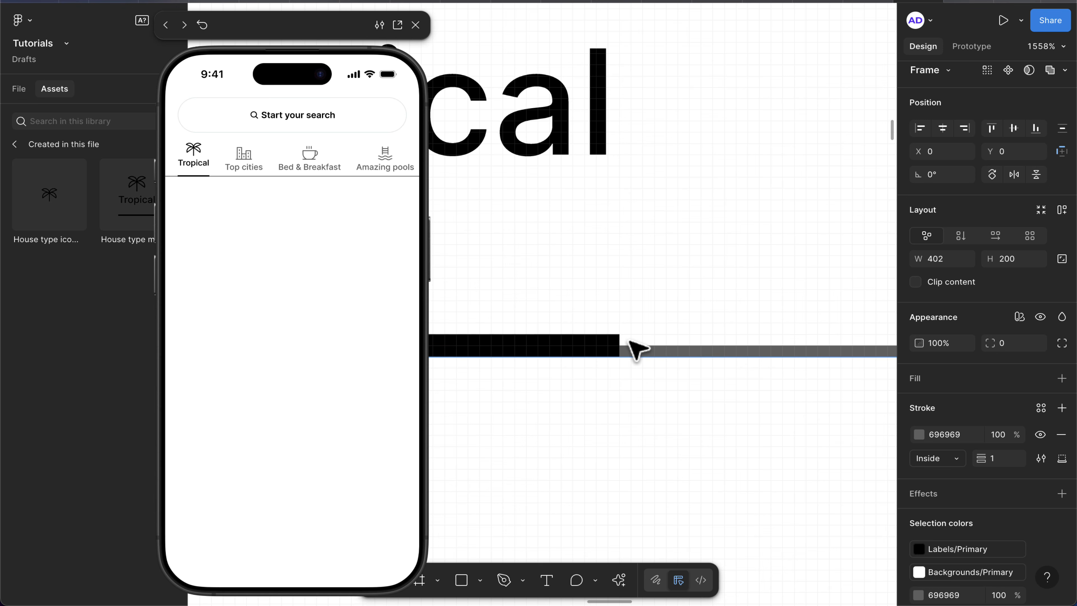
left_click(944, 462)
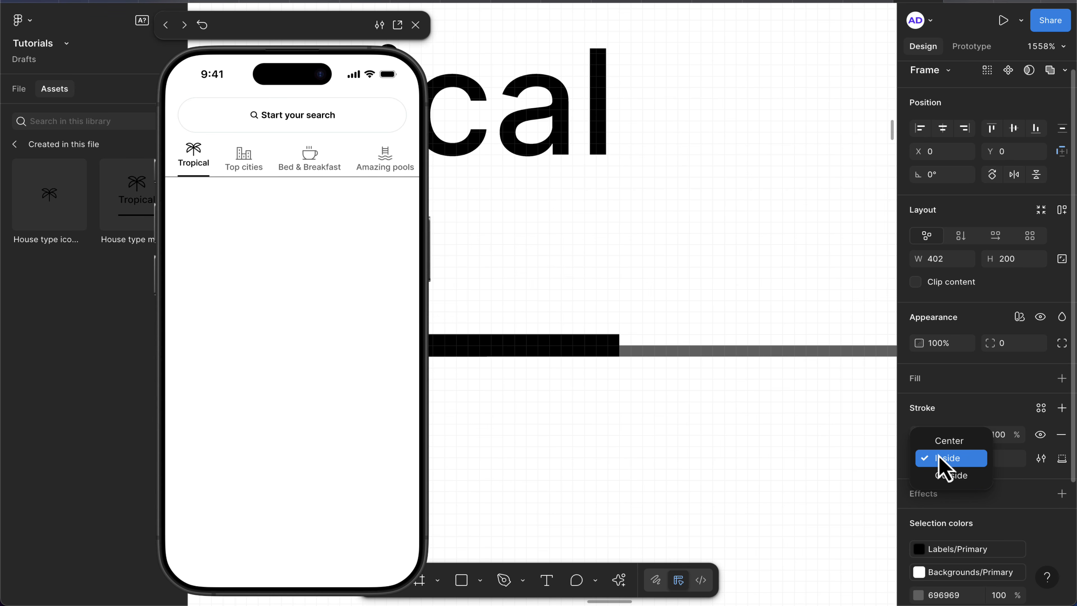
left_click(939, 476)
scroll(559, 443, "down", 3)
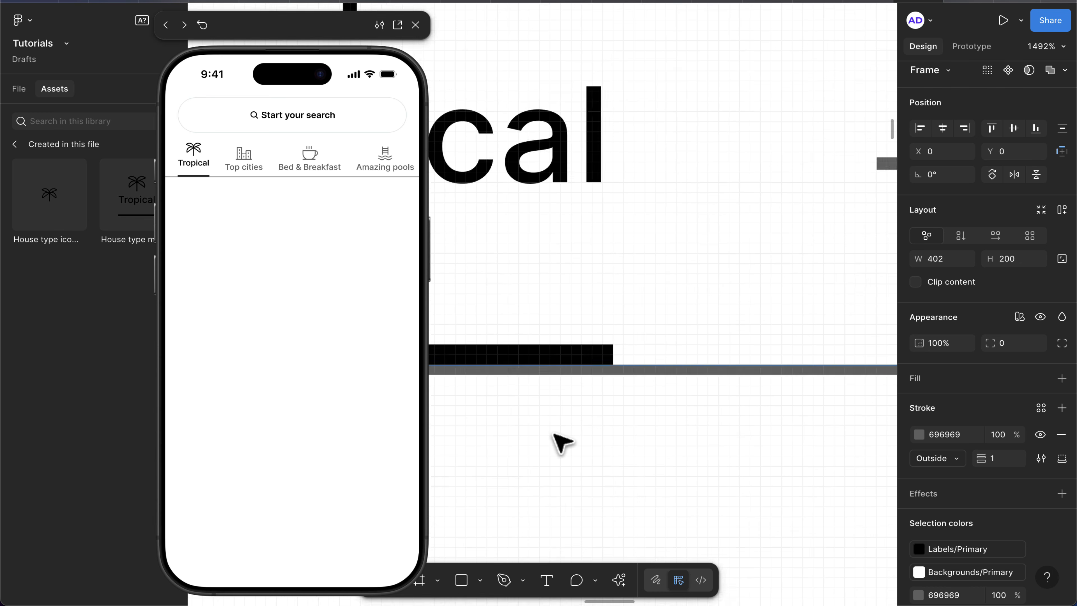
scroll(559, 443, "down", 2)
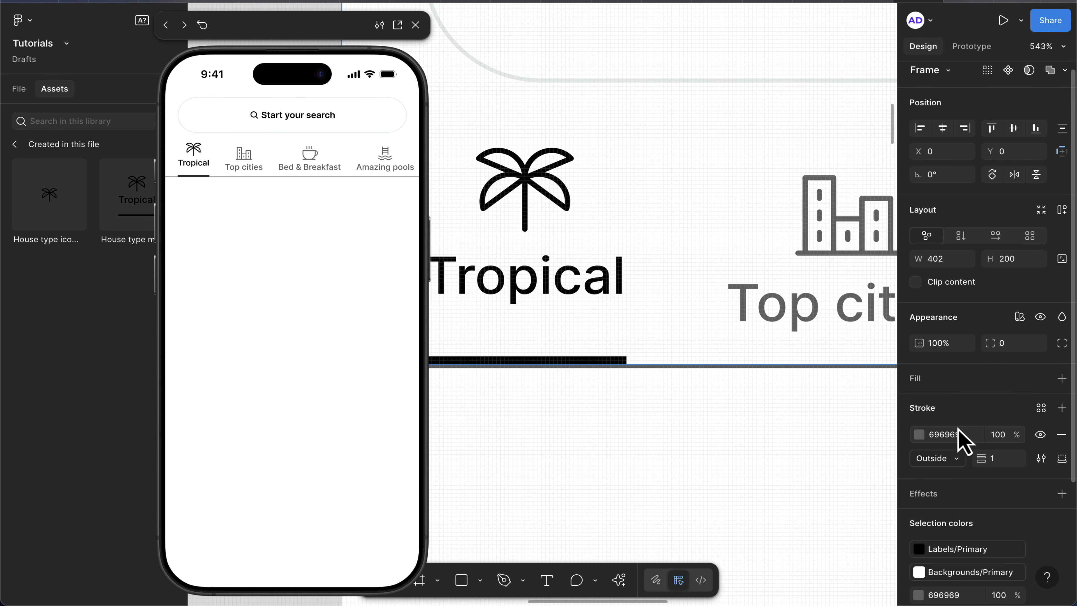
- Lighten the header frame's bottom stroke by setting its colour to EEEEEE
left_click(948, 435)
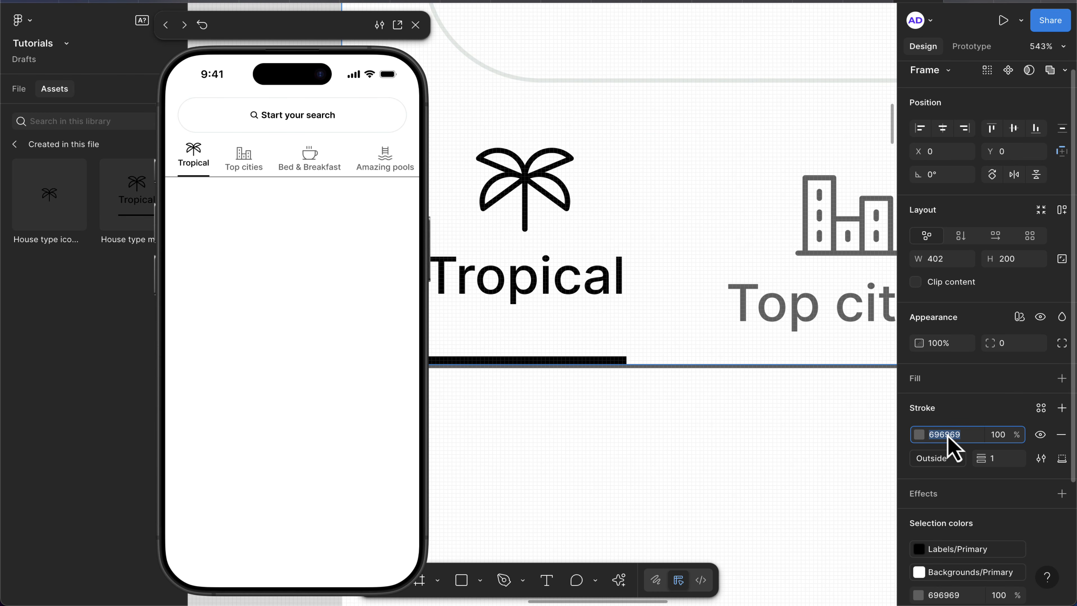
type("eeeeee")
key("Return")
scroll(717, 411, "down", 2)
scroll(717, 411, "down", 2)
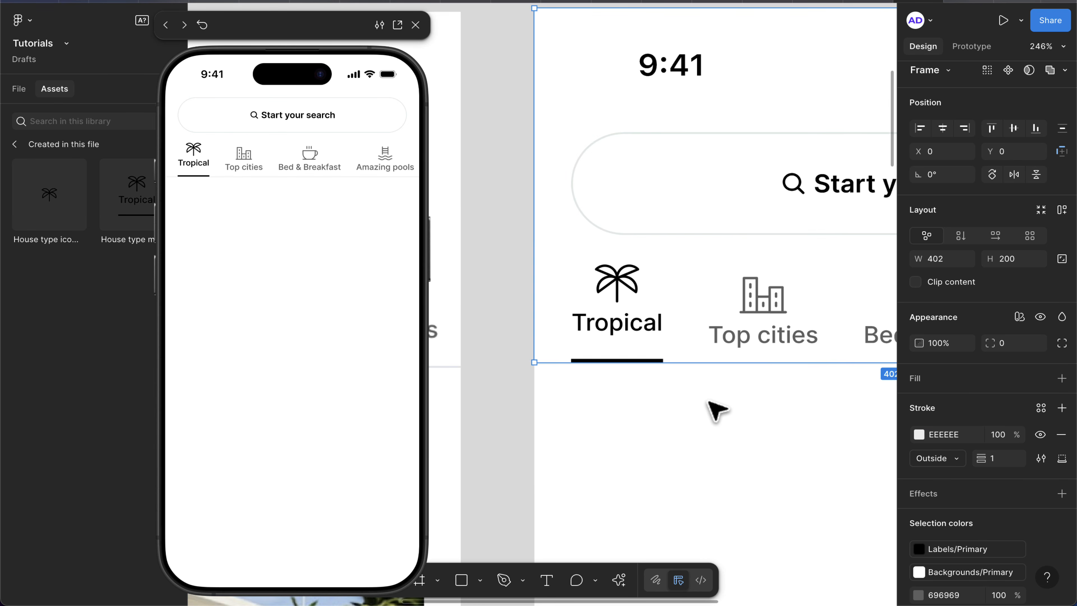
left_click(716, 411)
scroll(716, 411, "right", 3)
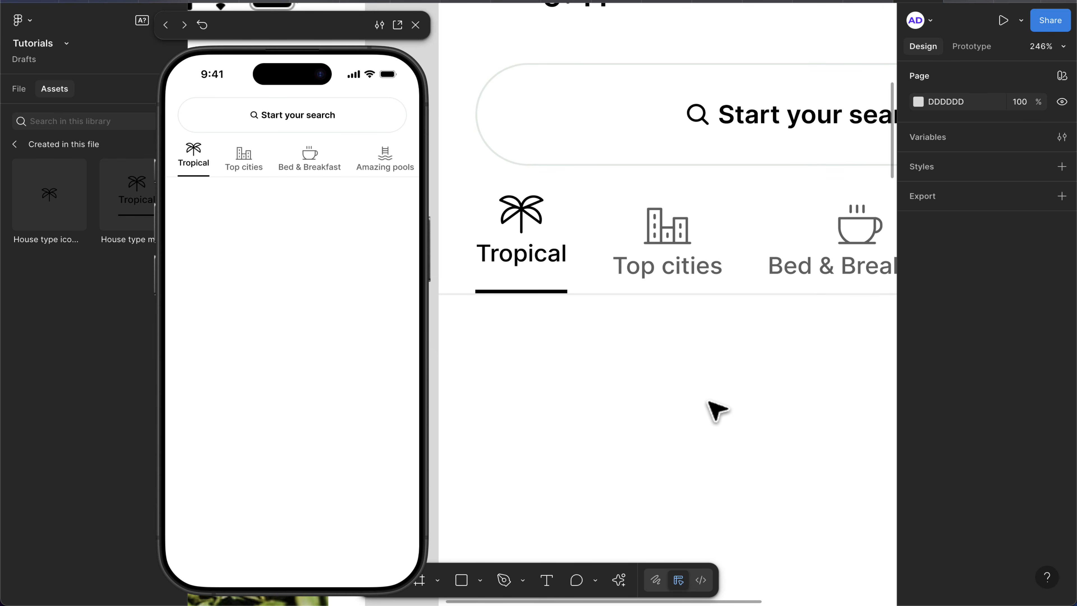
- Copy the search bar's stroke colour E4ECE7 to the header frame's bottom stroke
left_click(585, 165)
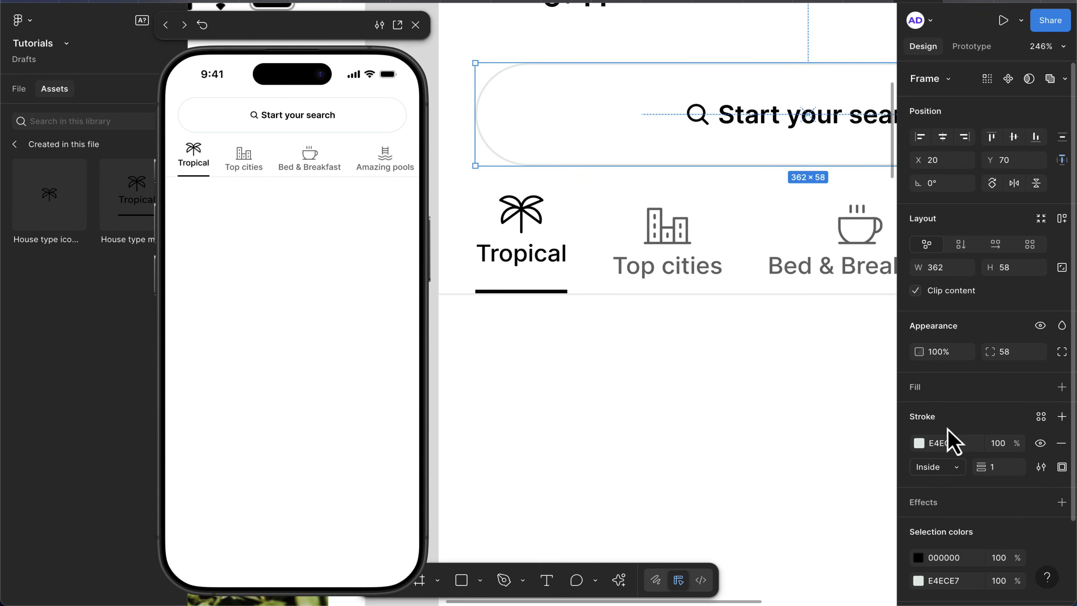
left_click(945, 443)
left_click(668, 277)
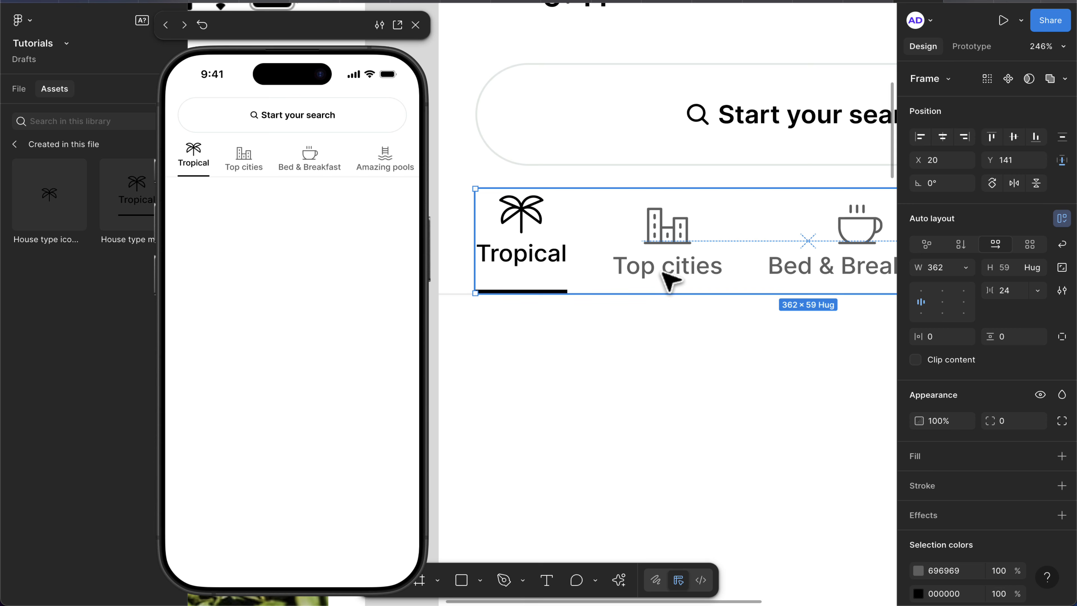
left_click(602, 344)
left_click(465, 284)
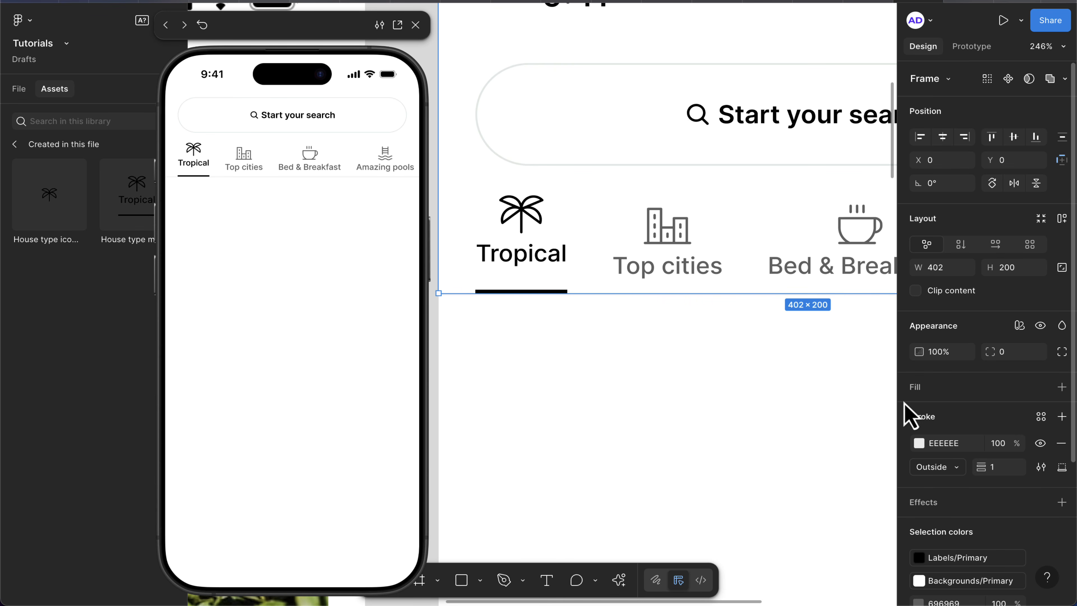
left_click(944, 444)
left_click(638, 391)
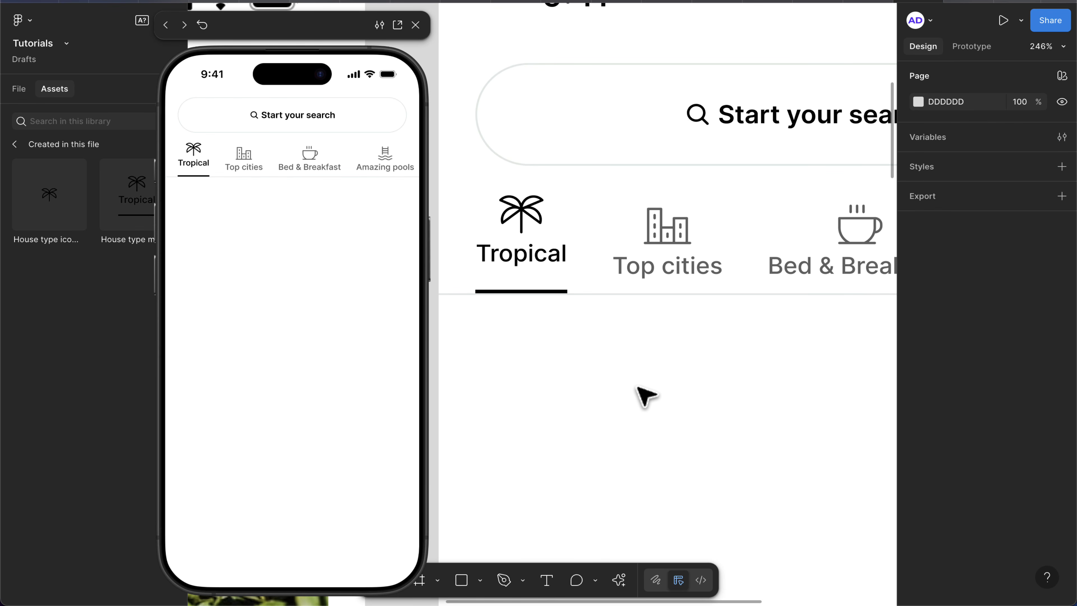
- Inspect the category row's position and spacing inside the header frame
scroll(627, 325, "down", 5)
scroll(629, 327, "down", 3)
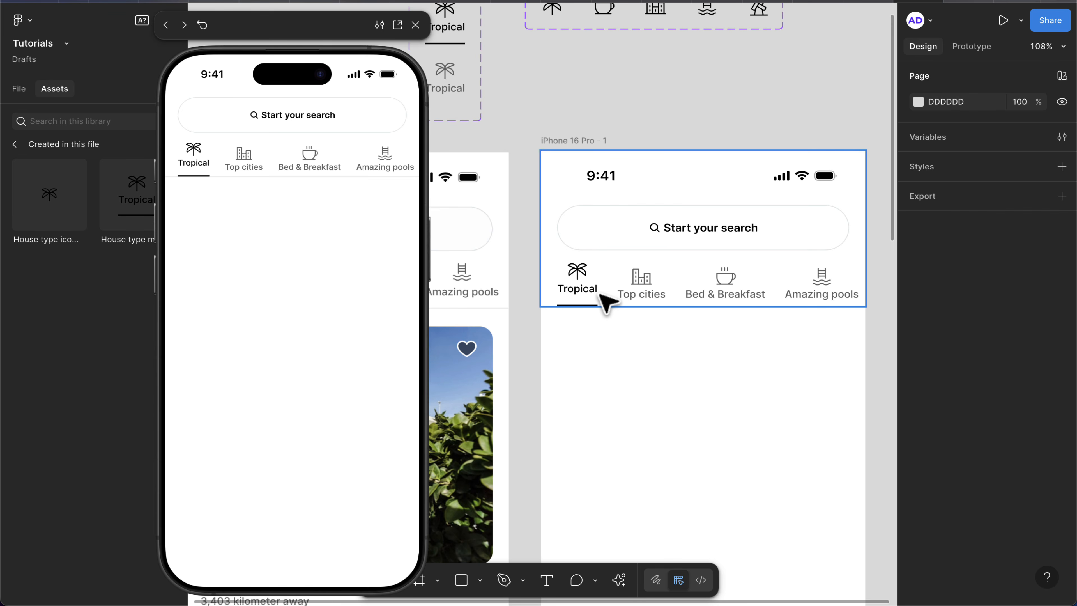
left_click(652, 280)
key("alt")
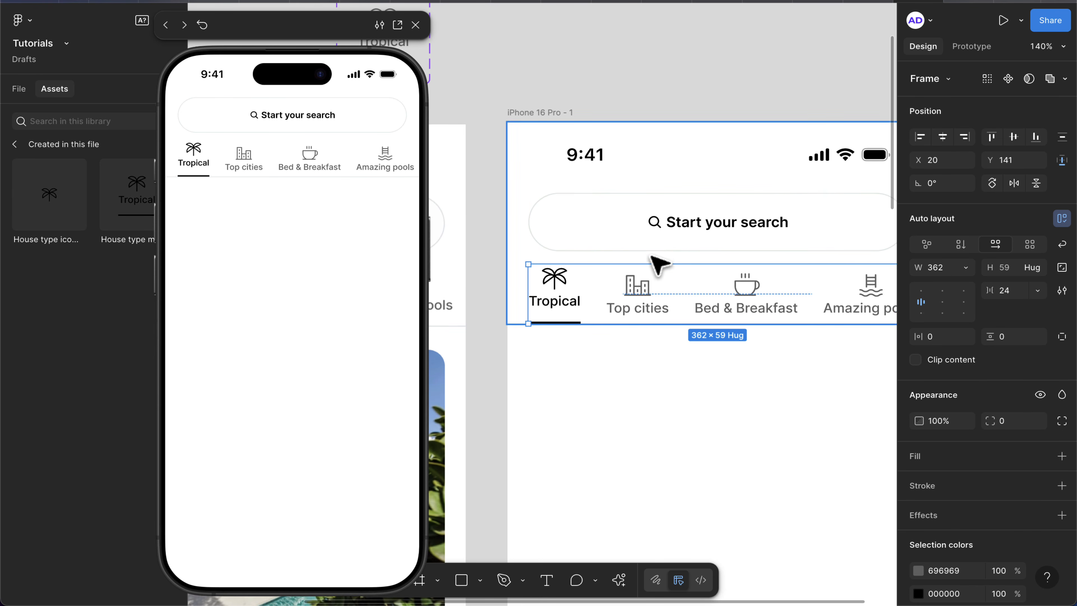
scroll(661, 256, "down", 3)
scroll(651, 249, "down", 2)
left_click(613, 283)
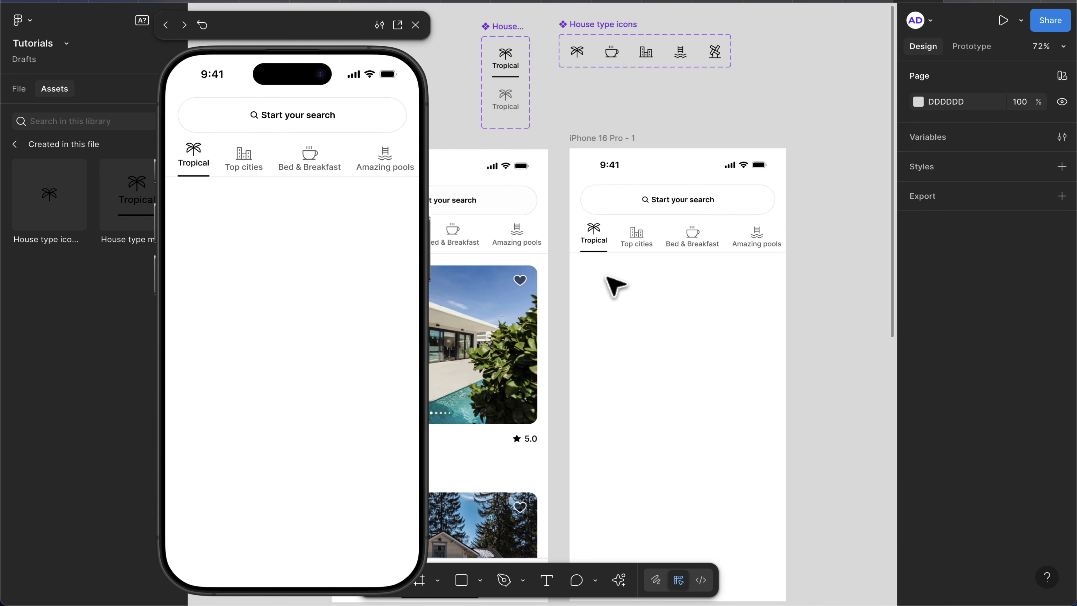
left_click(593, 243)
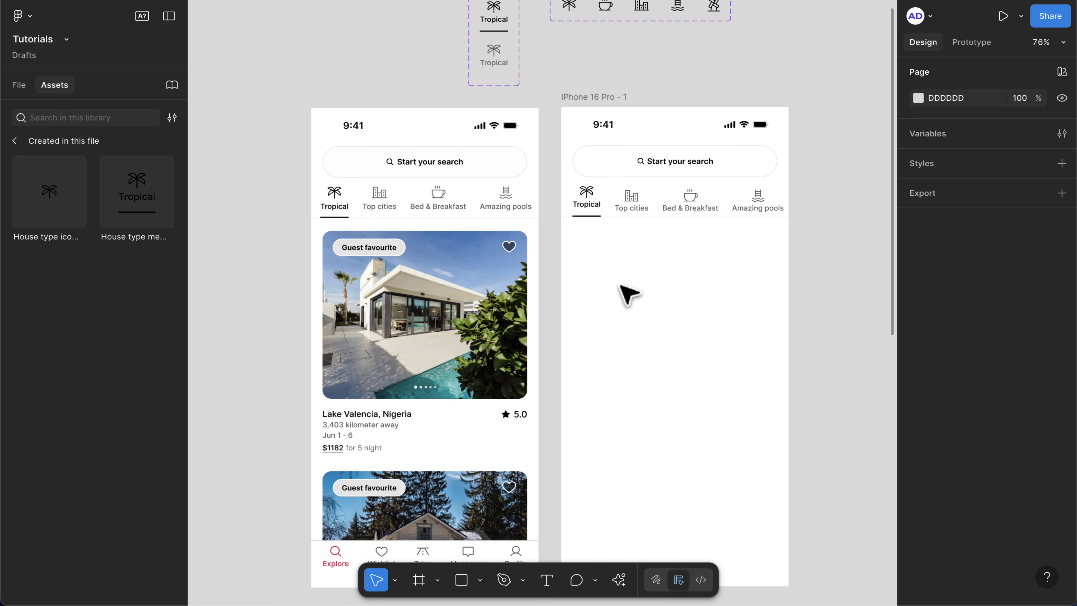
- Draw a frame in the empty area below the header and set its size to 362 × 306
key("f")
left_click_drag(580, 240, 765, 396)
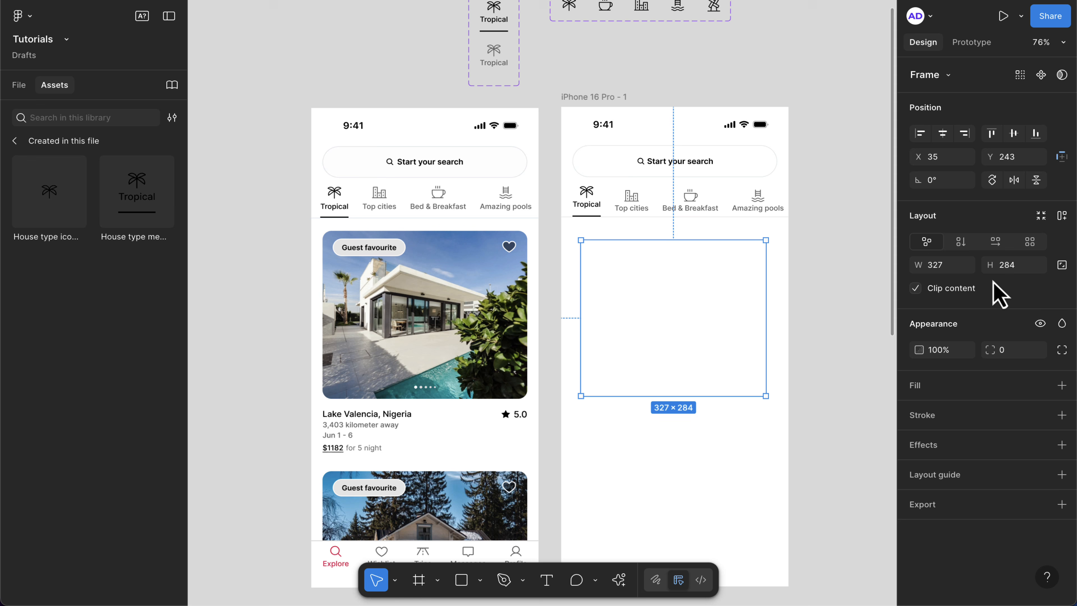
left_click(950, 267)
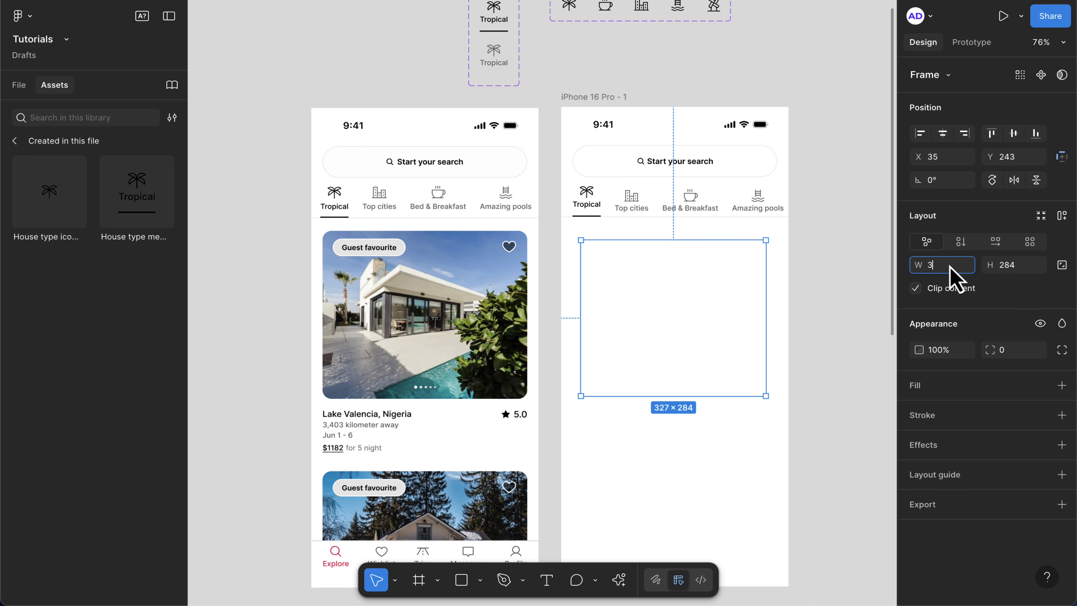
key("Return")
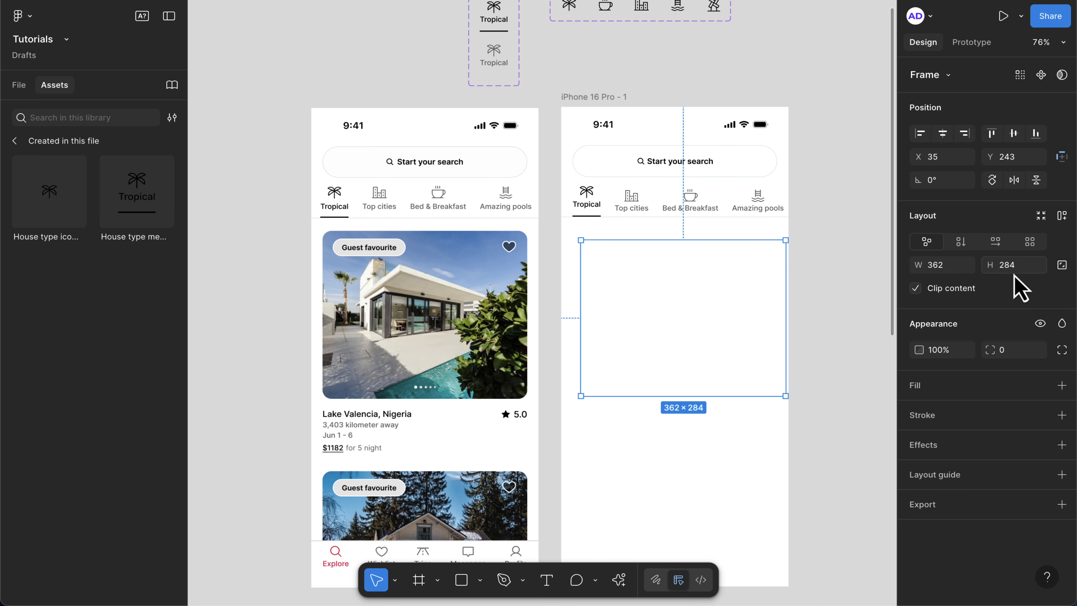
left_click(1018, 268)
type("30")
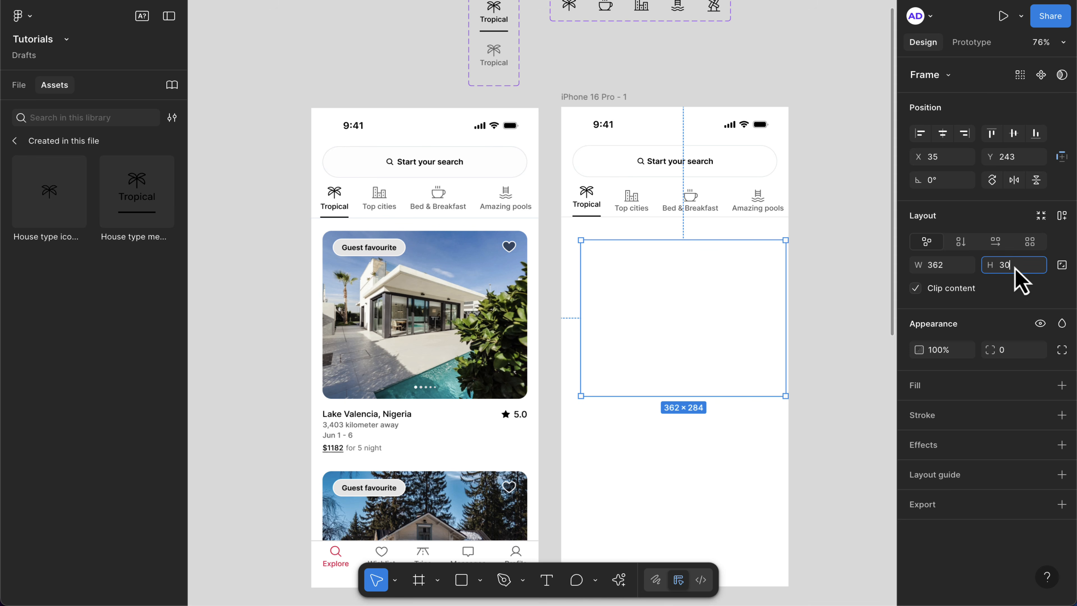
type("6")
key("Return")
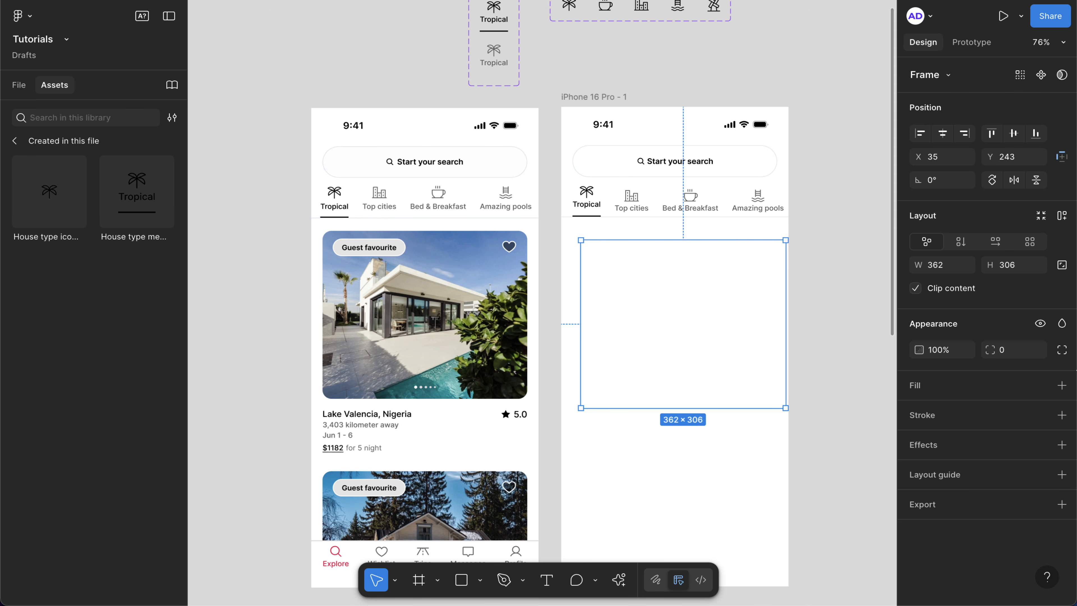
- Add a fill to the new frame below the header and set its colour to F9F9F9
left_click(1062, 385)
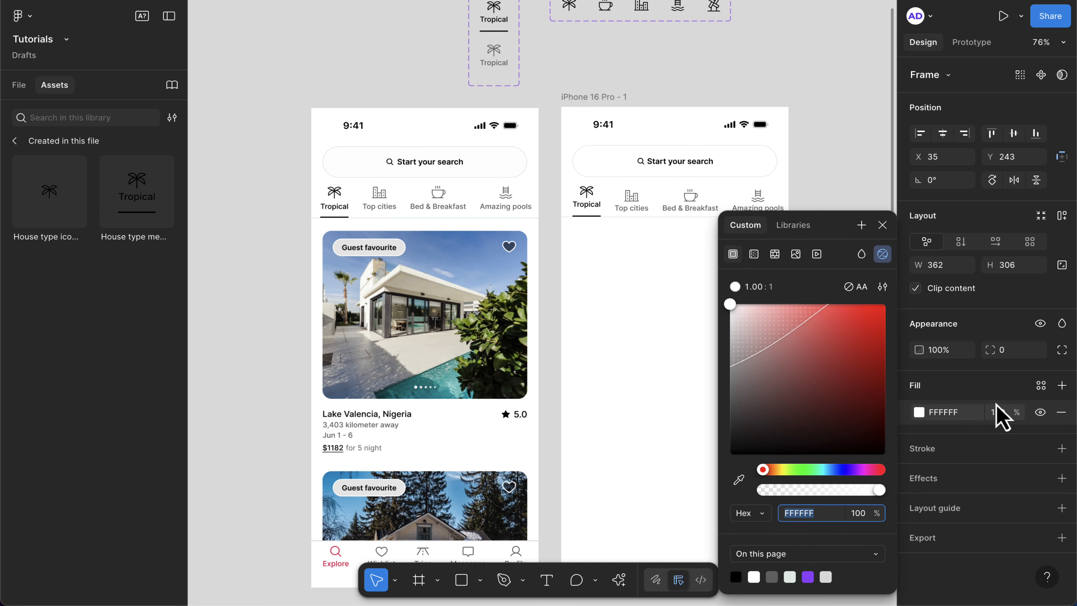
left_click(950, 414)
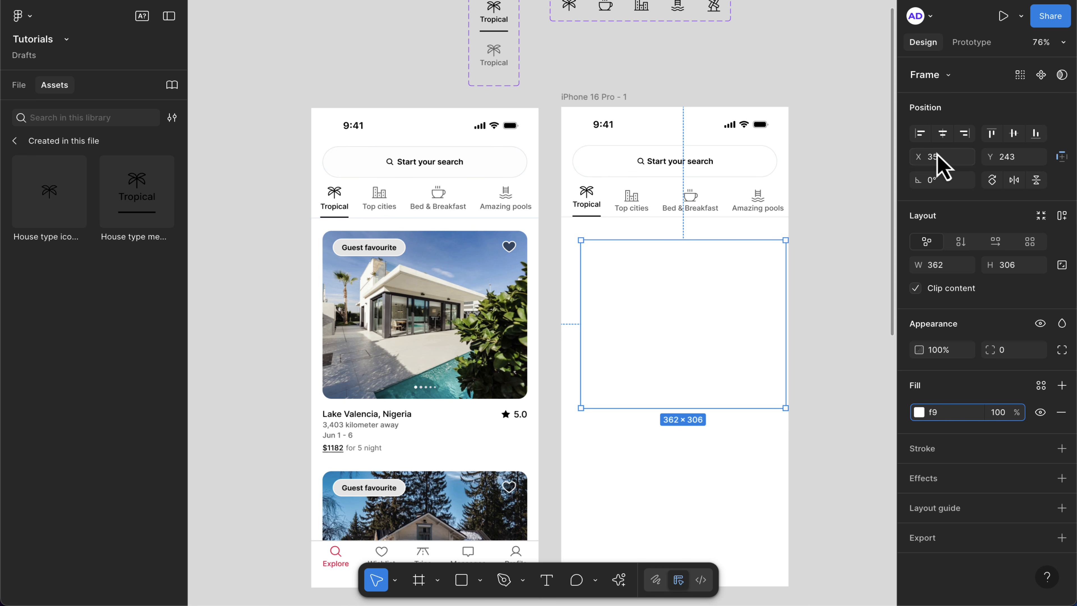
type("f9")
key("Return")
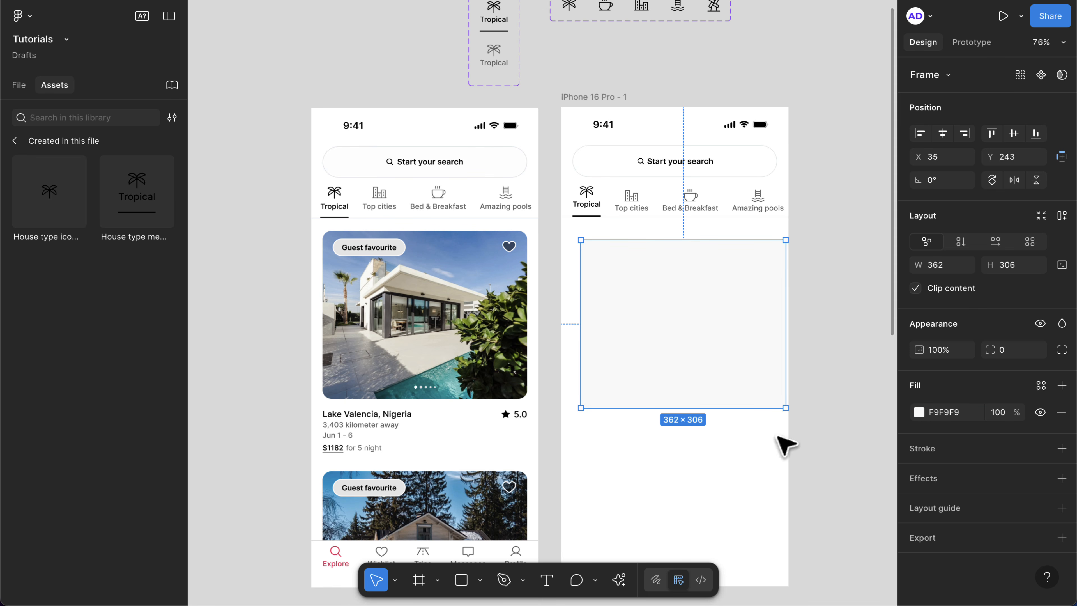
- Move the grey frame to X 20, Y 229 below the category row and set its corner radius to 16
left_click_drag(677, 335, 674, 327)
left_click(1015, 348)
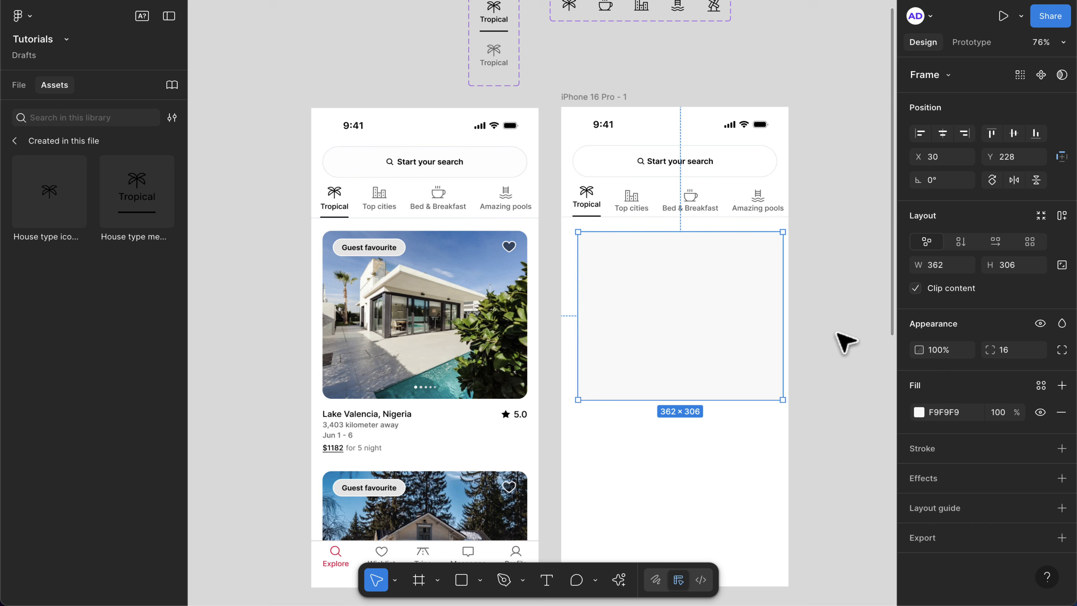
left_click_drag(731, 336, 729, 336)
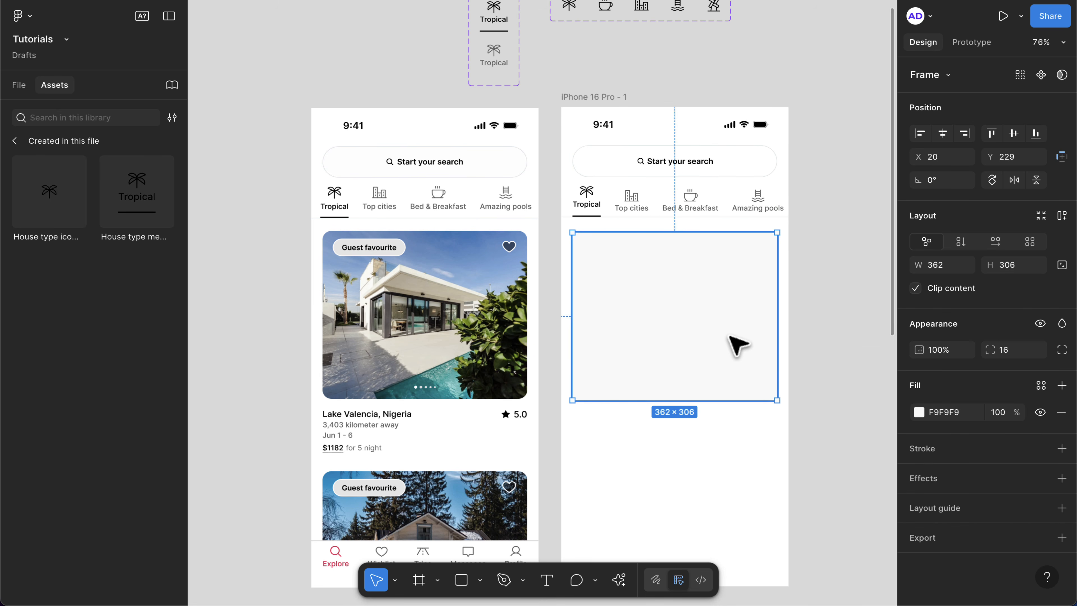
- Find the Unsplash plugin and run it with the grey image frame selected
left_click(619, 580)
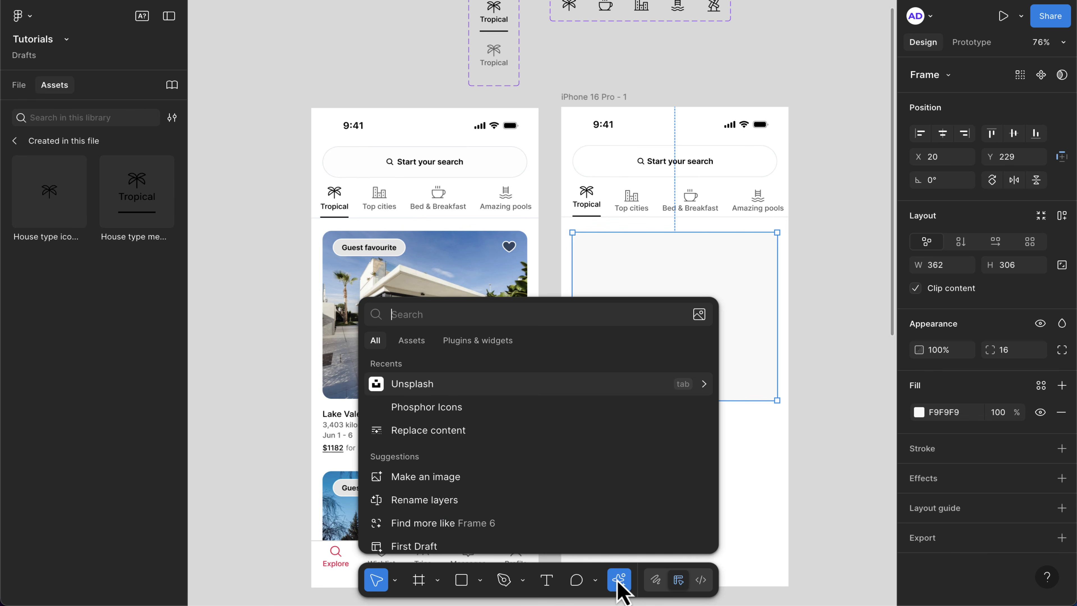
left_click(486, 343)
type("un")
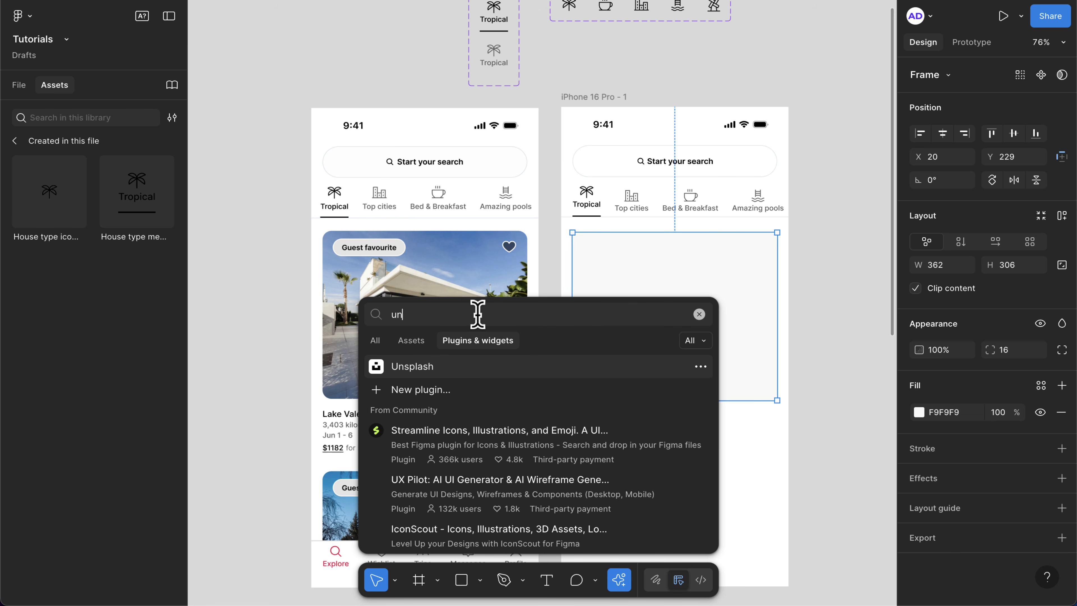
type("sp")
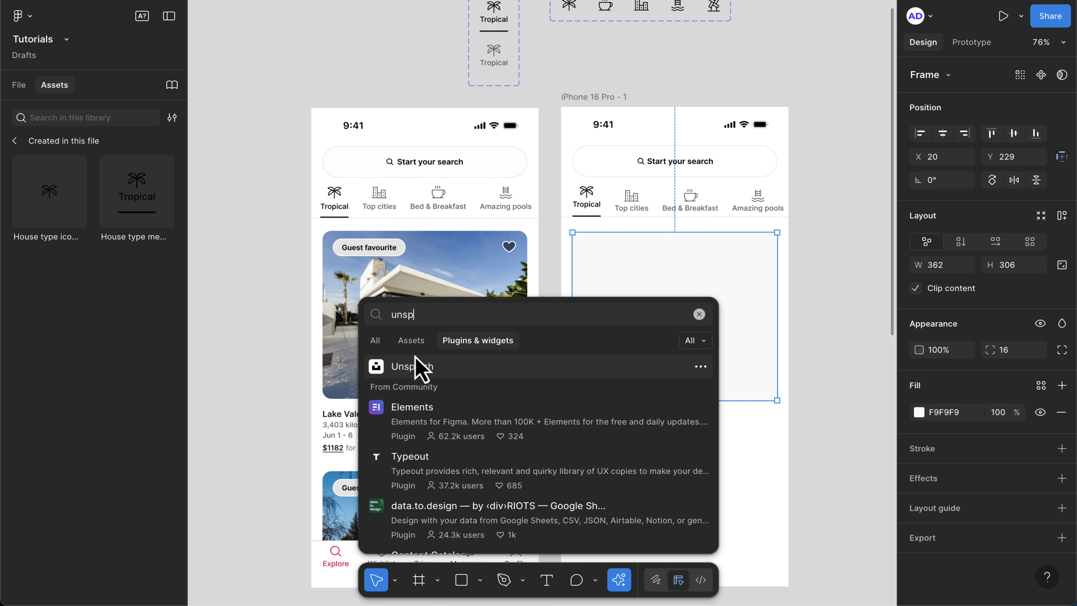
left_click(417, 368)
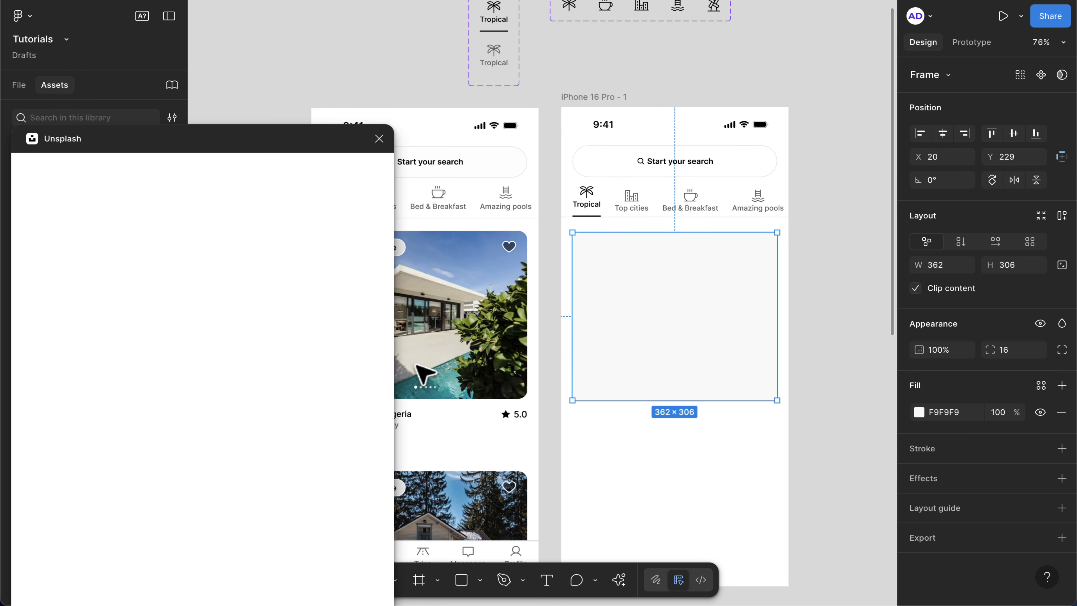
- Search Unsplash for "house in bush" and fill the grey frame with the photo of the white modern house with a pool
left_click(189, 209)
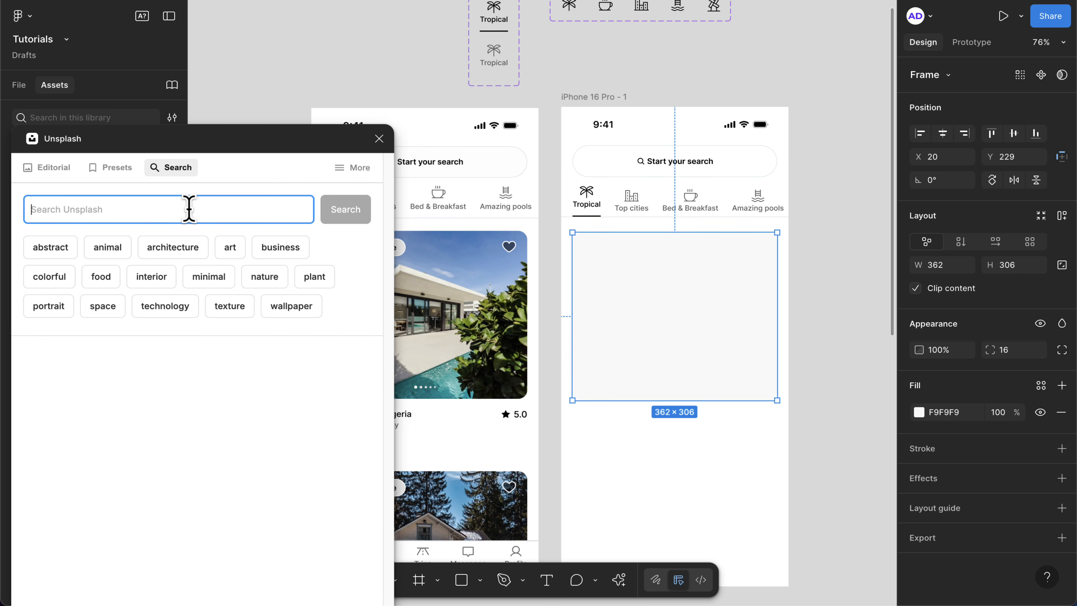
type("house in bush")
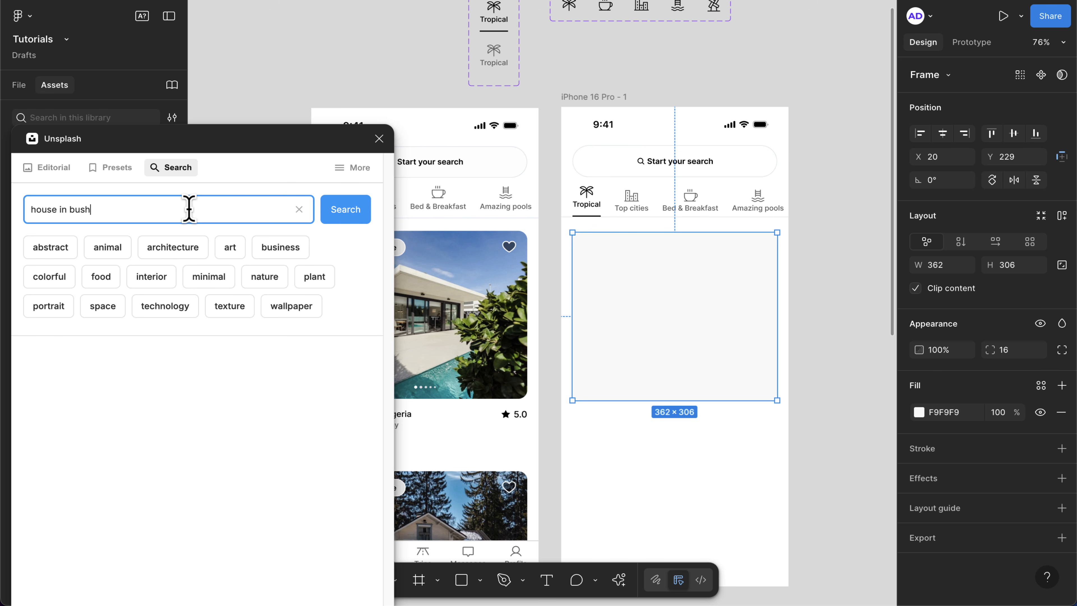
key("Return")
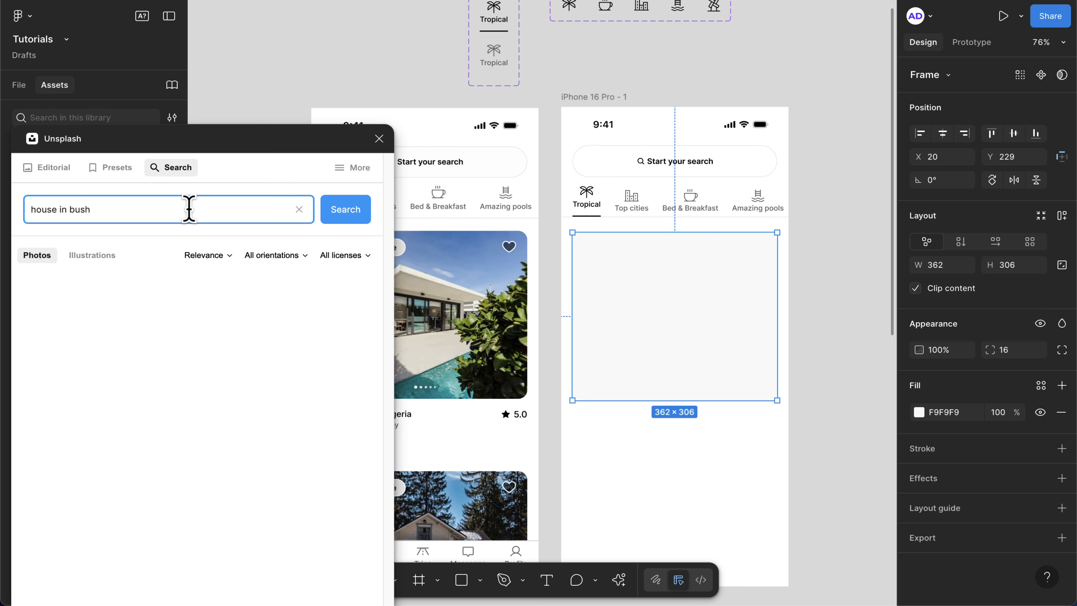
scroll(618, 214, "down", 5)
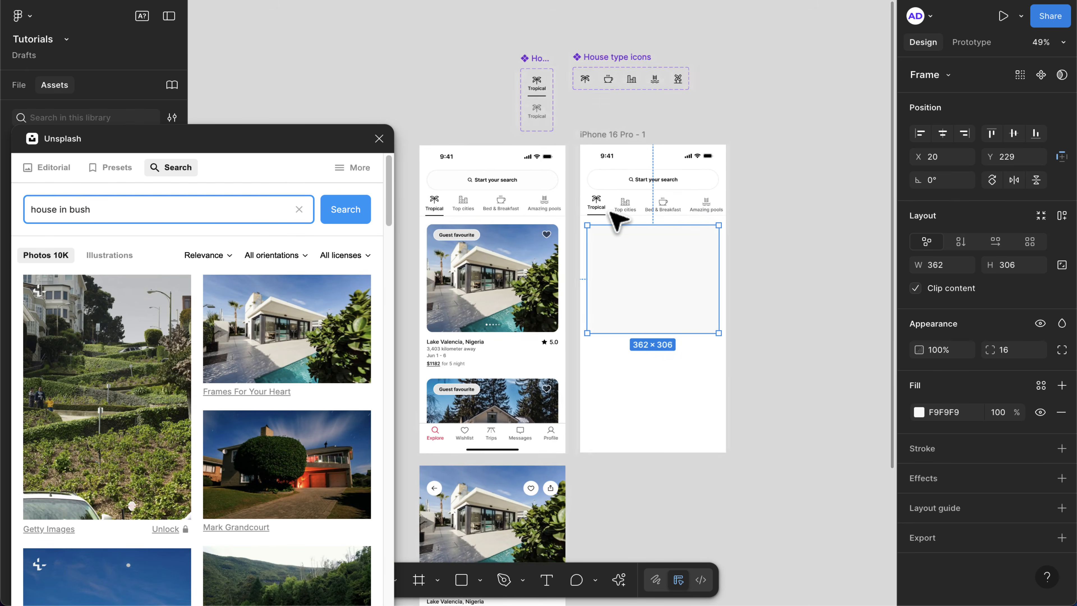
scroll(618, 214, "left", 2)
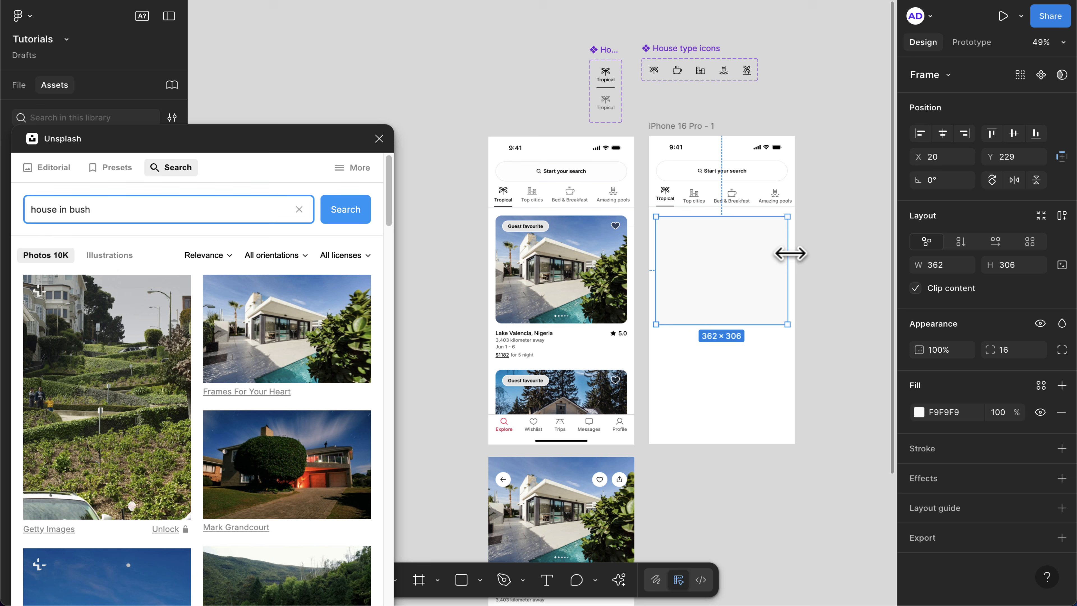
left_click(751, 260)
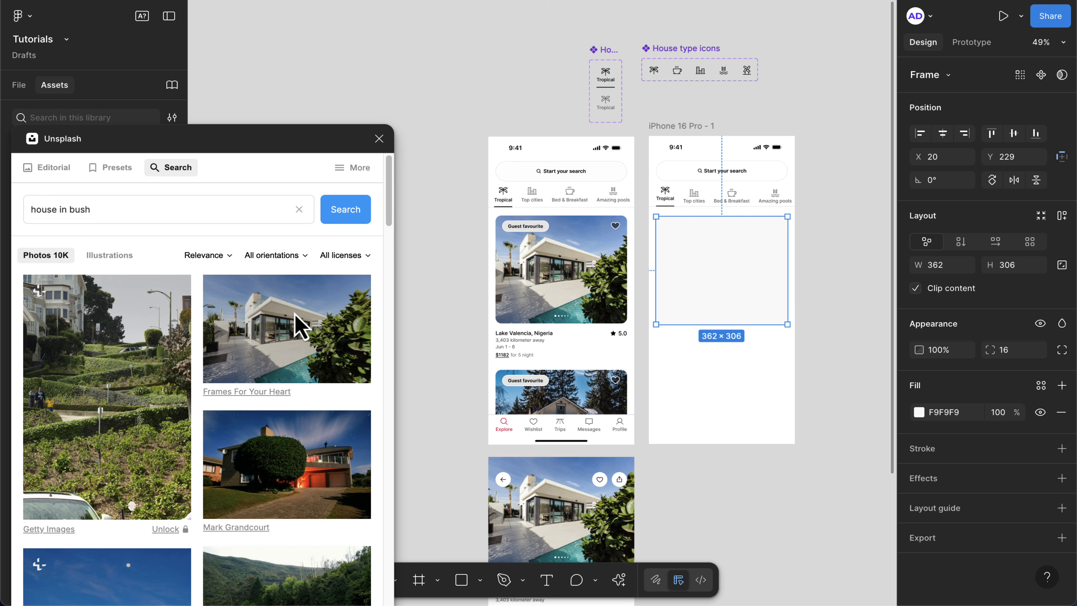
left_click(314, 333)
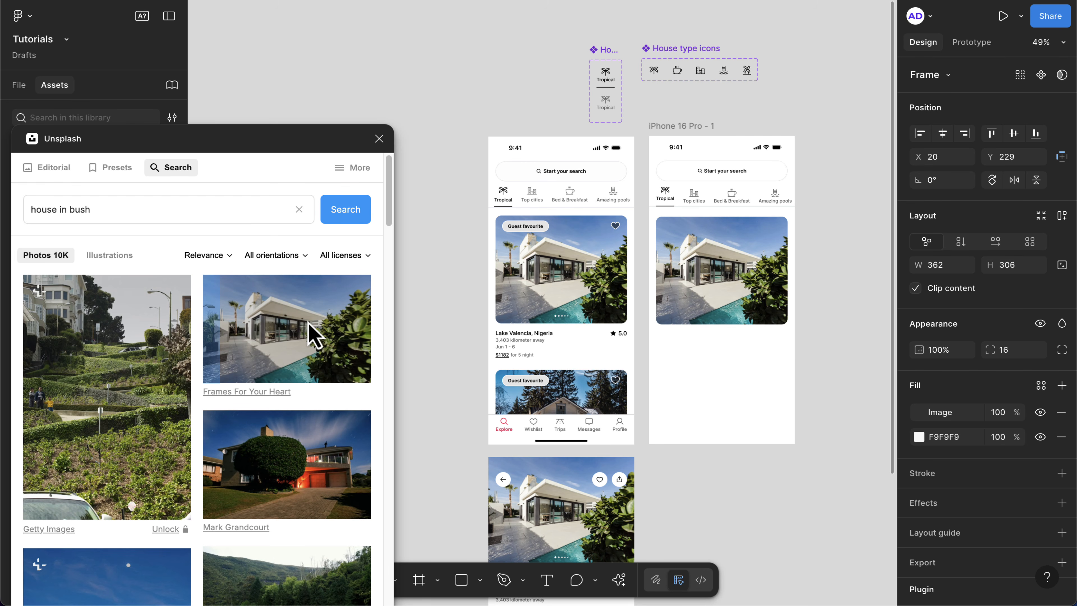
- Add the text "Guest Favourite" over the upper-left part of the house photo
scroll(721, 316, "right", 2)
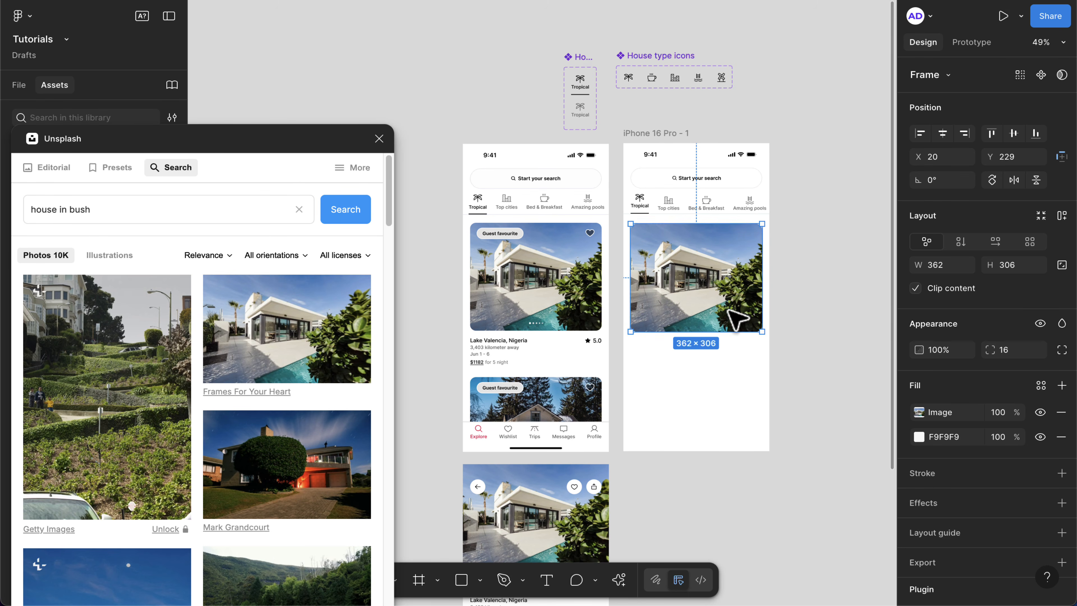
scroll(721, 317, "up", 5)
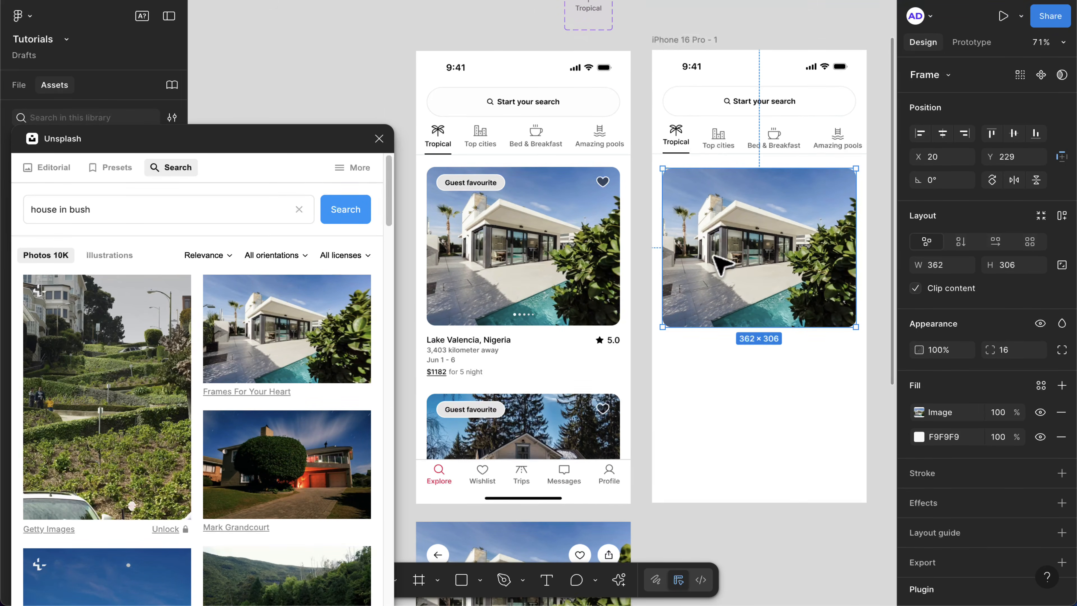
scroll(714, 256, "left", 2)
scroll(714, 256, "up", 1)
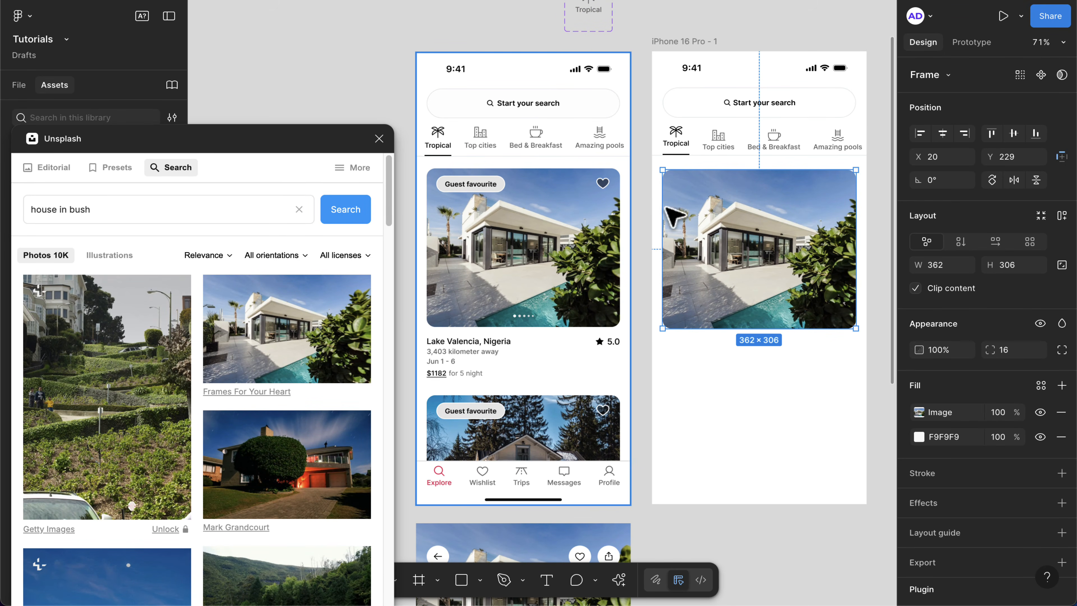
scroll(679, 225, "up", 3)
key("Escape")
key("t")
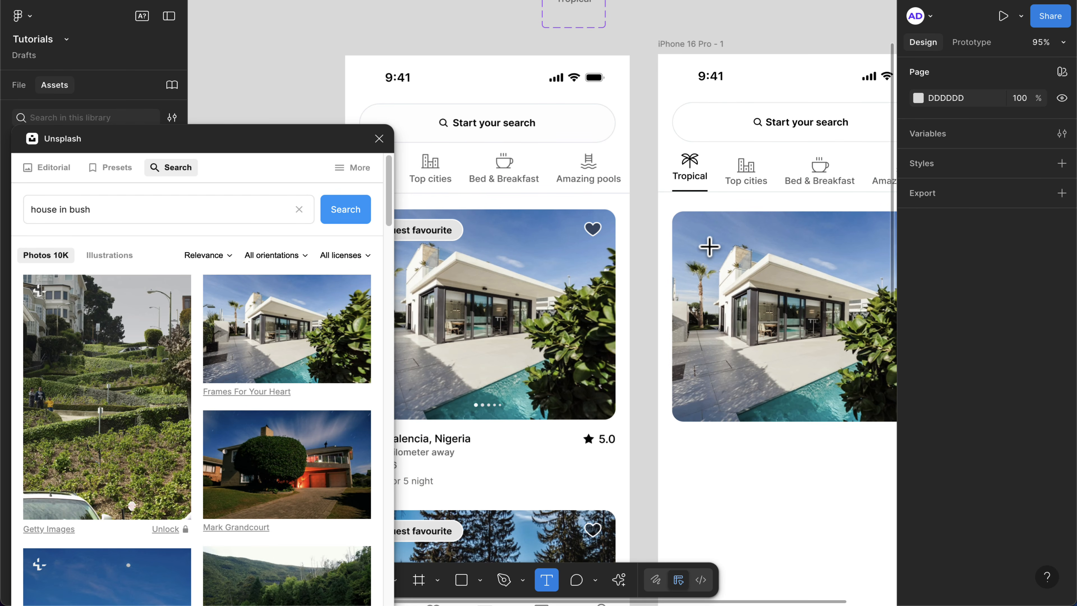
left_click(711, 246)
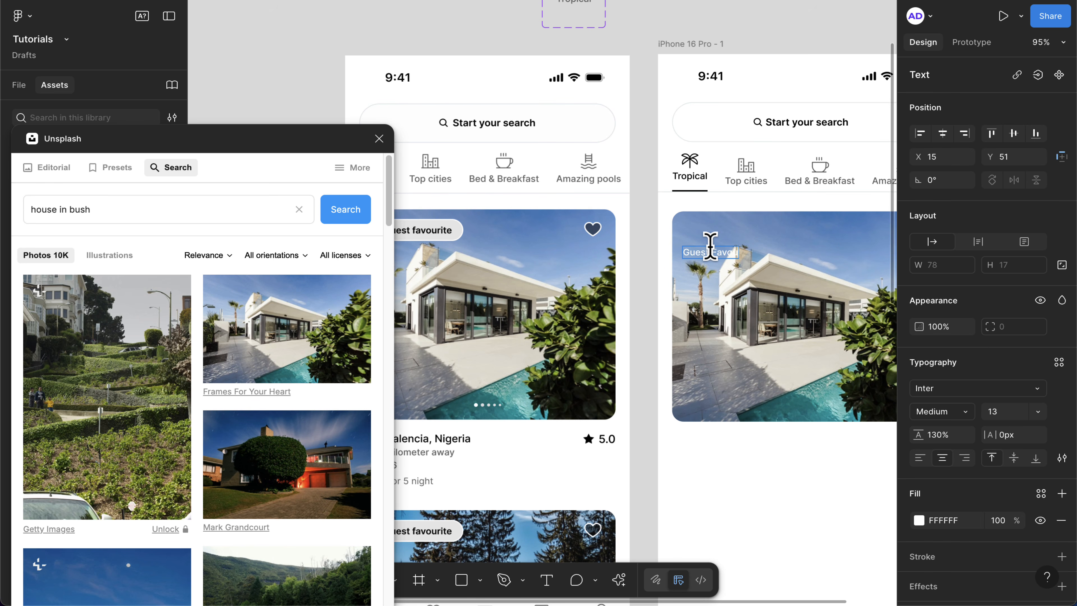
key("Escape")
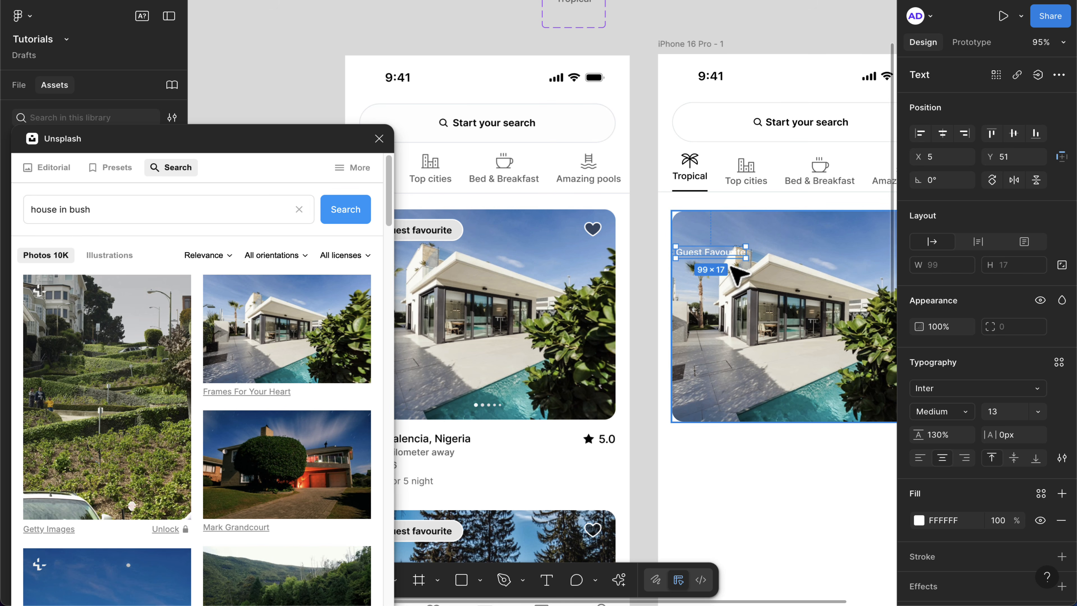
- Wrap the "Guest Favourite" text in an auto layout frame and move it to about X 62, Y 27 within the photo
key("shift+a")
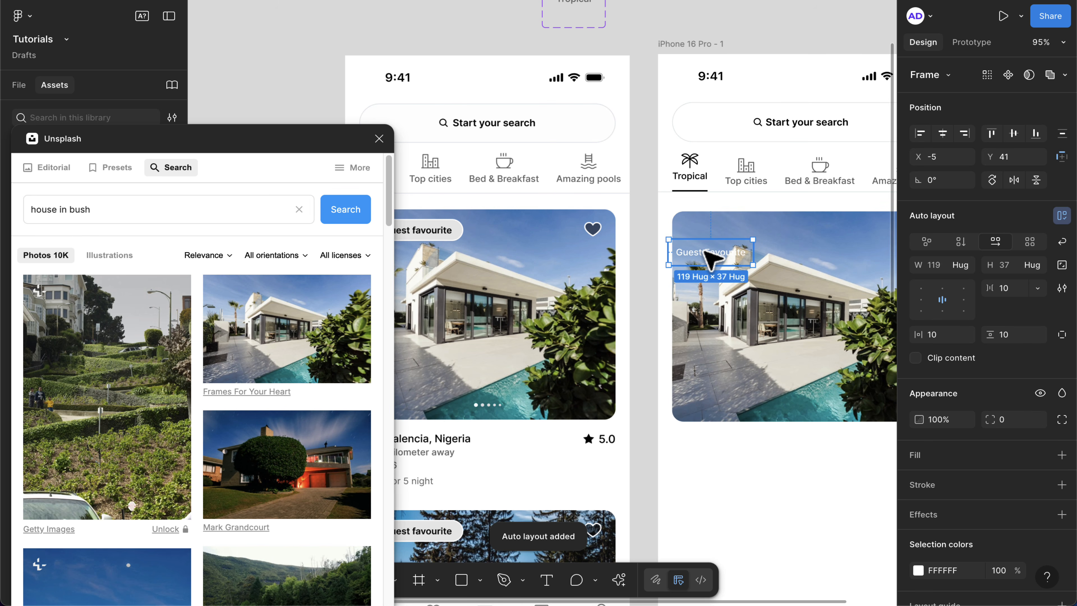
left_click_drag(713, 259, 760, 250)
scroll(760, 250, "up", 2)
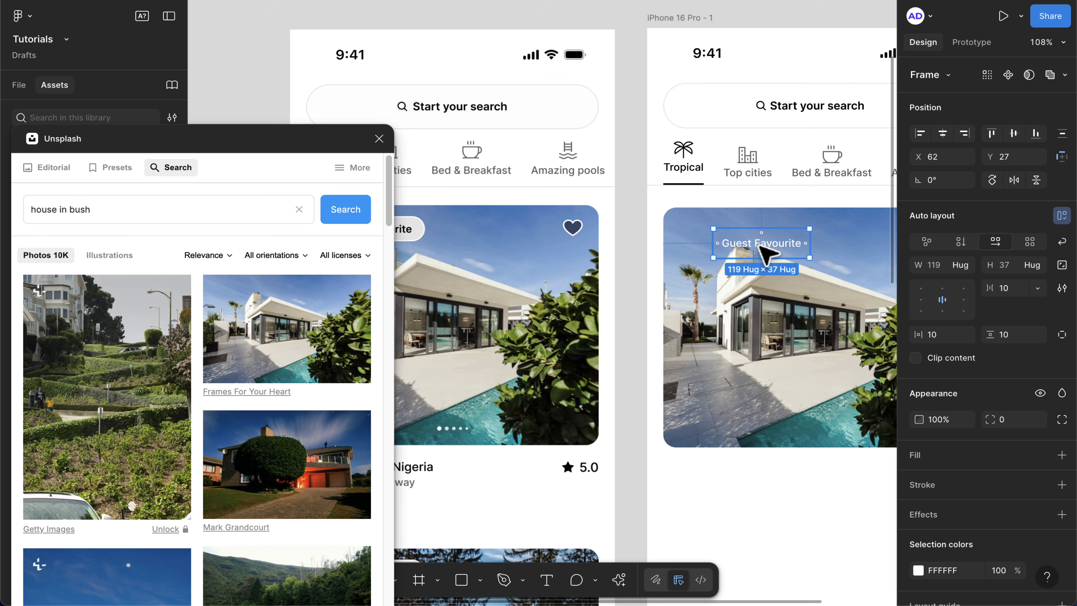
- Set the "Guest Favourite" text colour to 000000
double_click(766, 250)
left_click(941, 521)
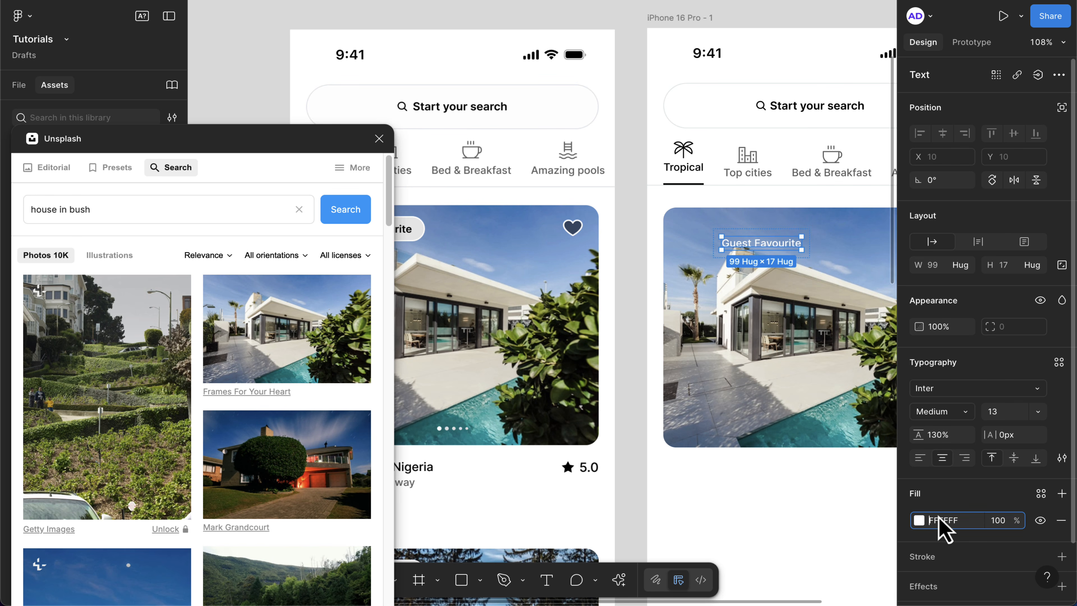
type("000000")
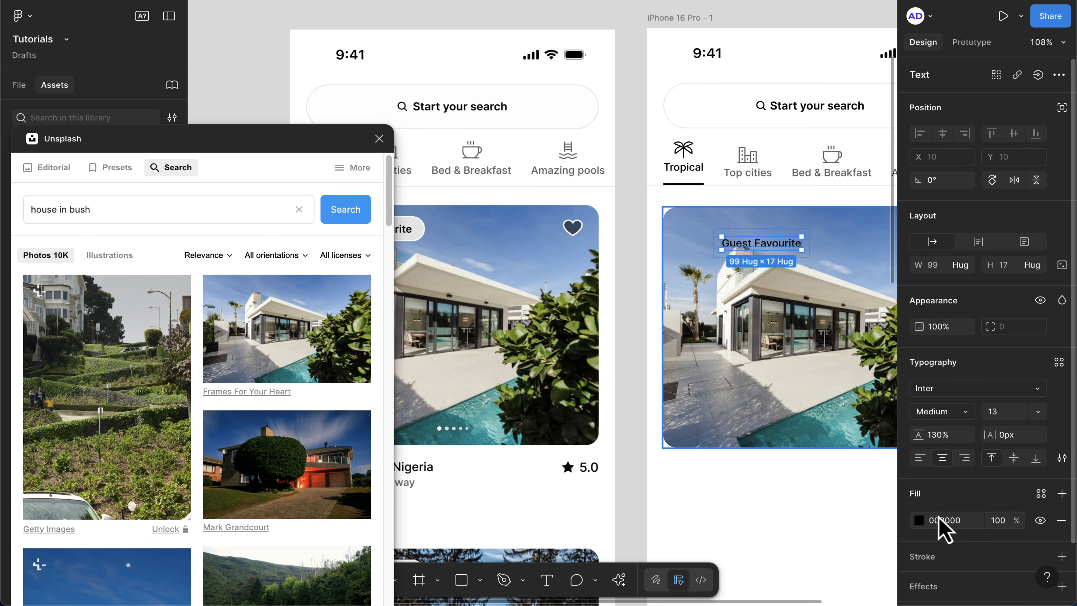
key("Return")
- Add a fill to the "Guest Favourite" frame and sample its colour, E8E8E8, from the badge in the reference screen
scroll(726, 268, "up", 5)
left_click(719, 266)
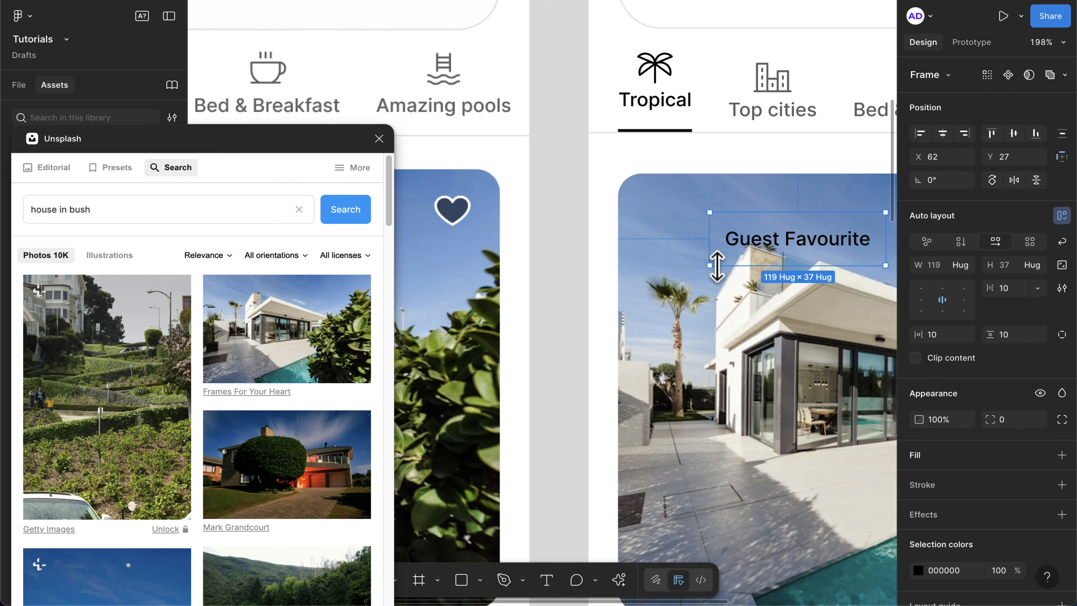
scroll(719, 271, "right", 3)
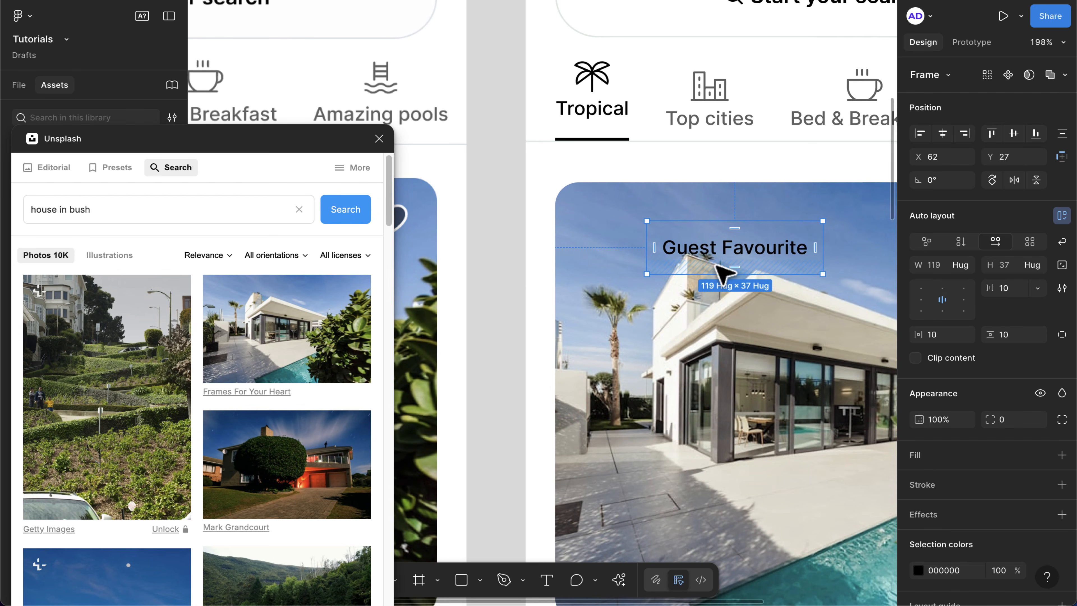
left_click(1062, 455)
scroll(651, 368, "down", 3)
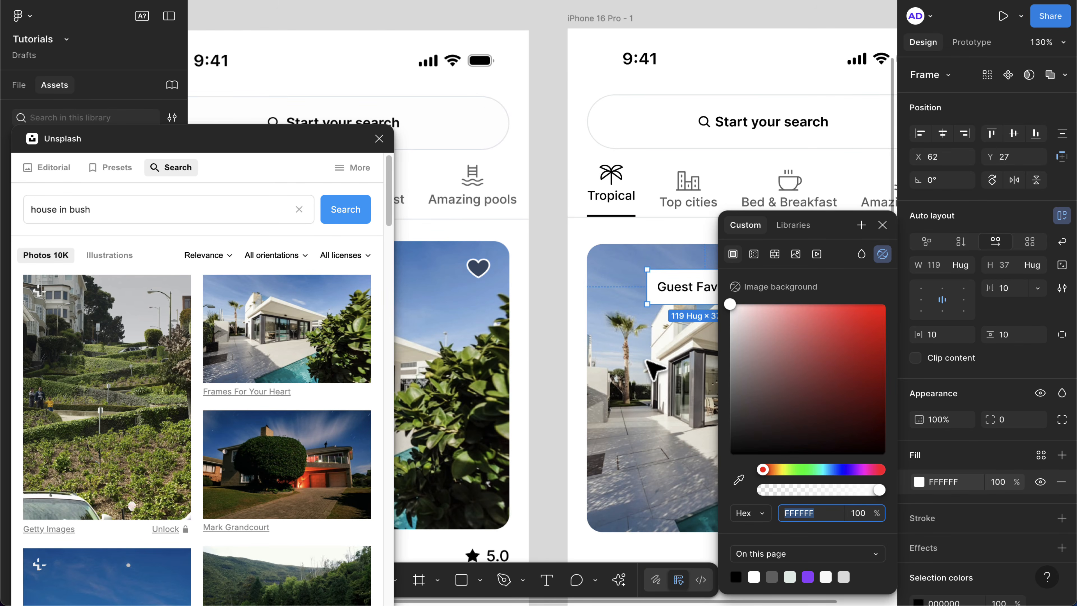
scroll(653, 369, "right", 2)
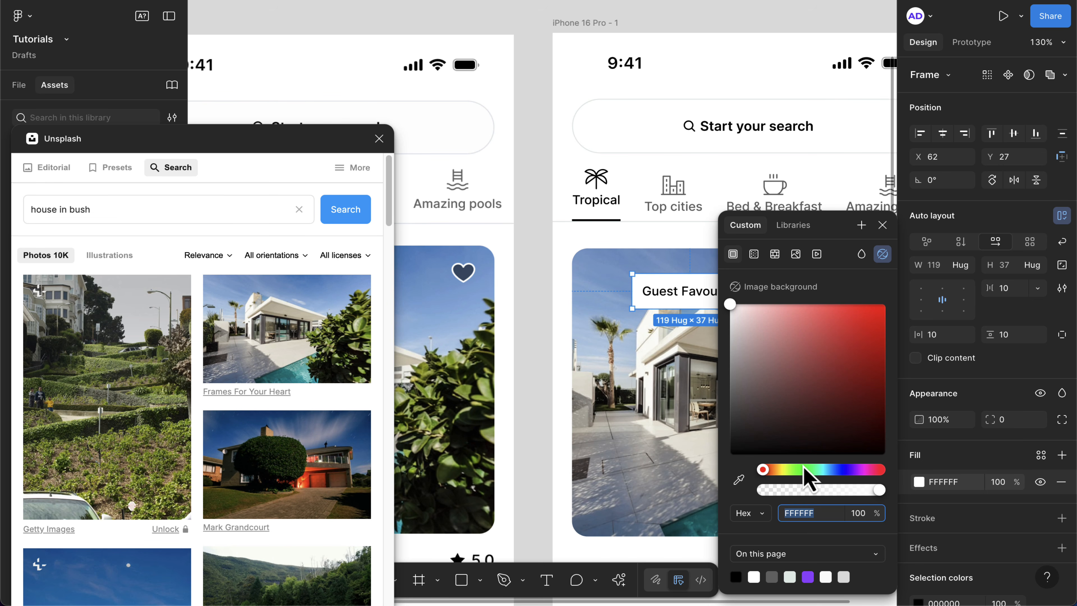
left_click(739, 479)
scroll(469, 451, "left", 8)
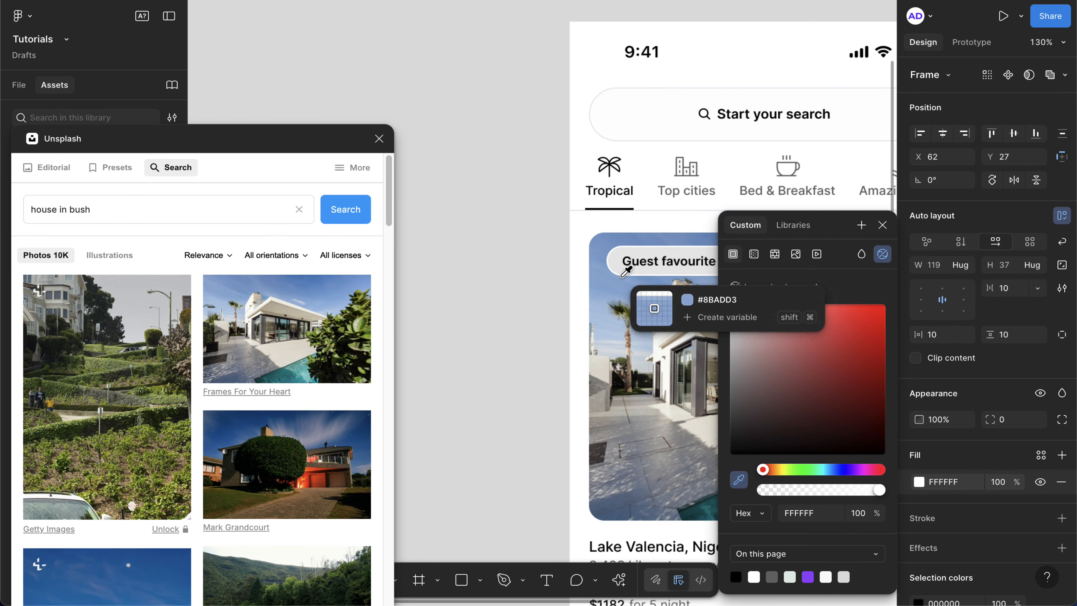
left_click(619, 257)
scroll(621, 269, "right", 4)
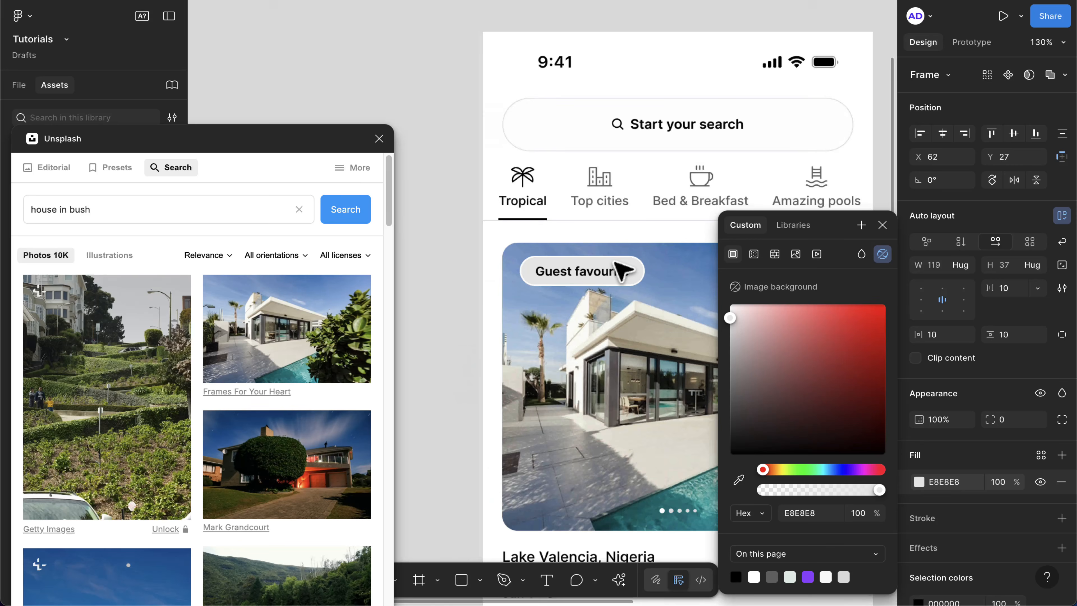
scroll(628, 267, "right", 2)
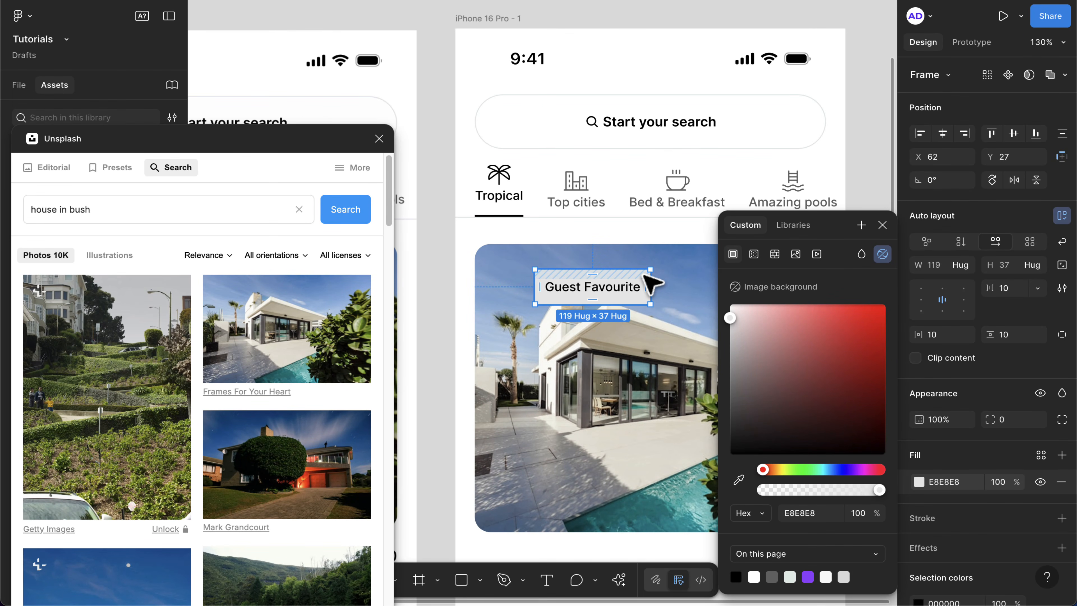
- Add an inside stroke to the "Guest Favourite" badge with colour FFFFFF and weight 1.5
left_click(1062, 518)
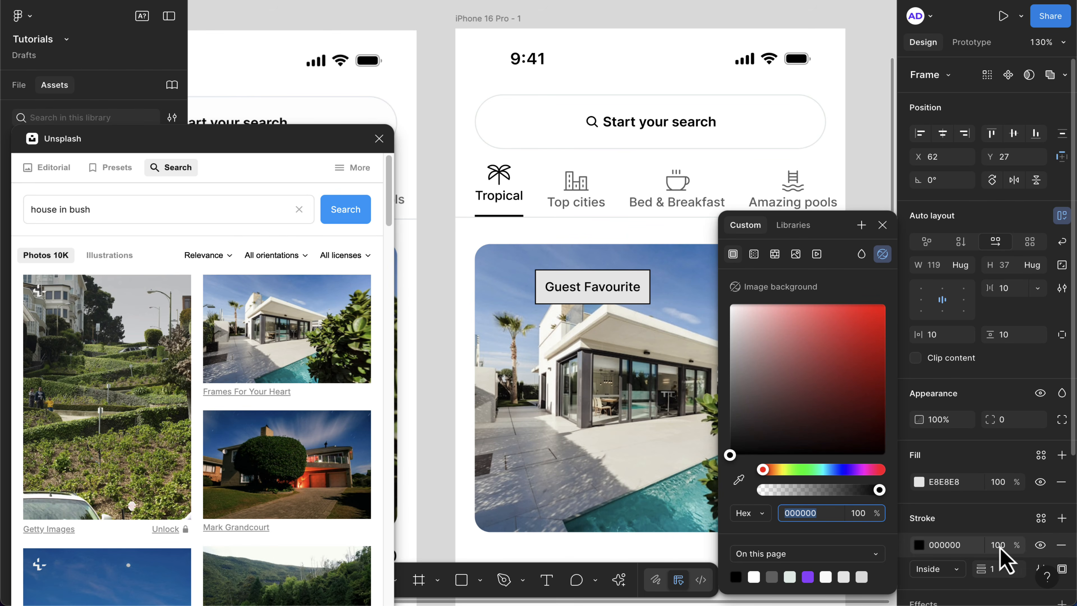
left_click(950, 546)
type("FFFFFF")
key("Return")
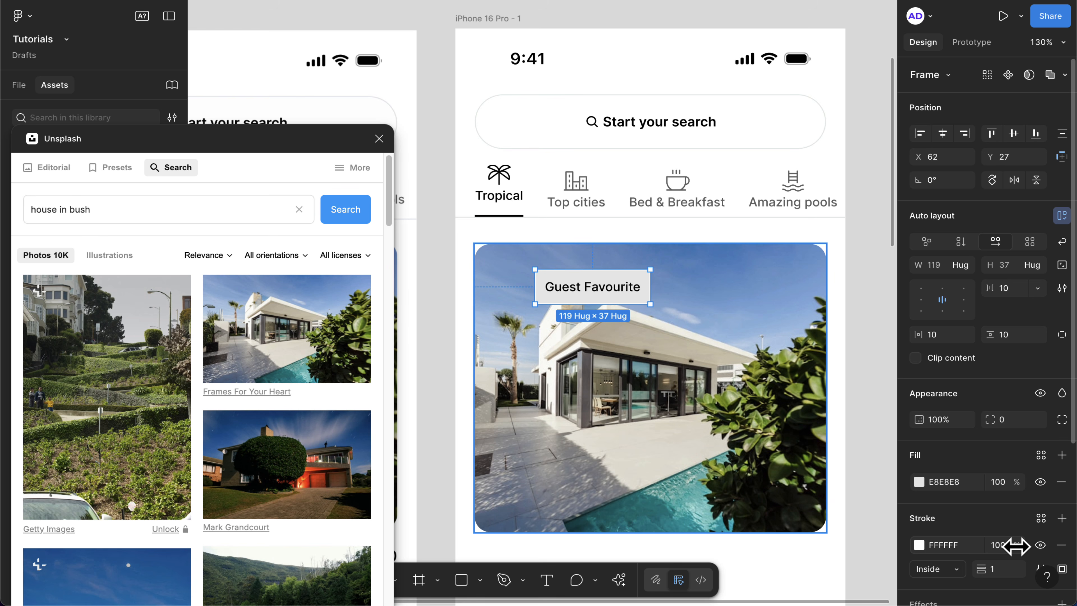
left_click(1007, 571)
type(".5")
key("Return")
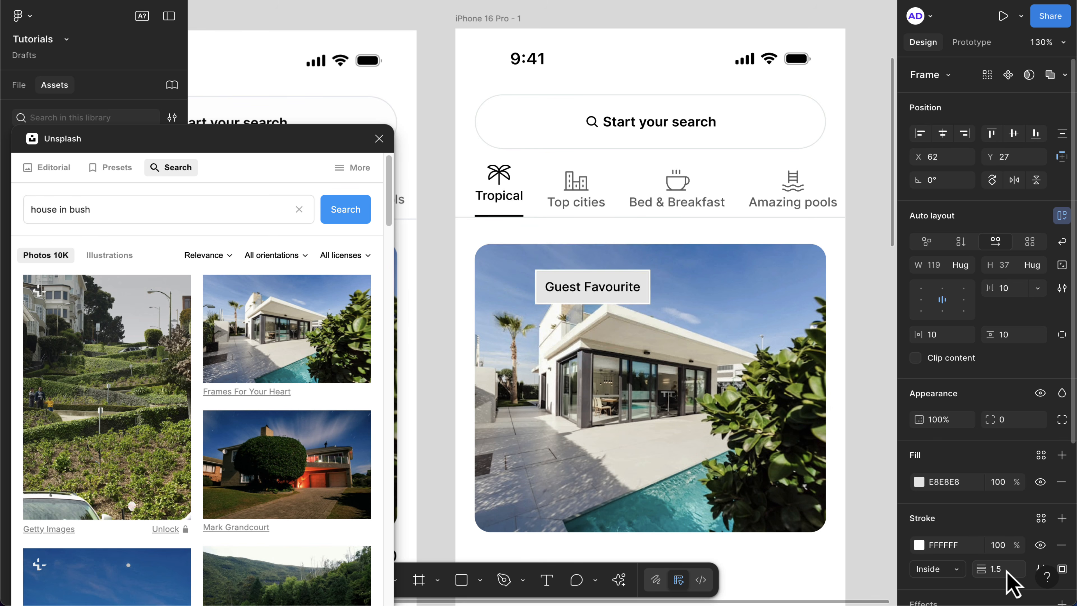
- Set the "Guest Favourite" badge's corner radius to 30, horizontal padding to 16 and vertical padding to 9
left_click(1012, 422)
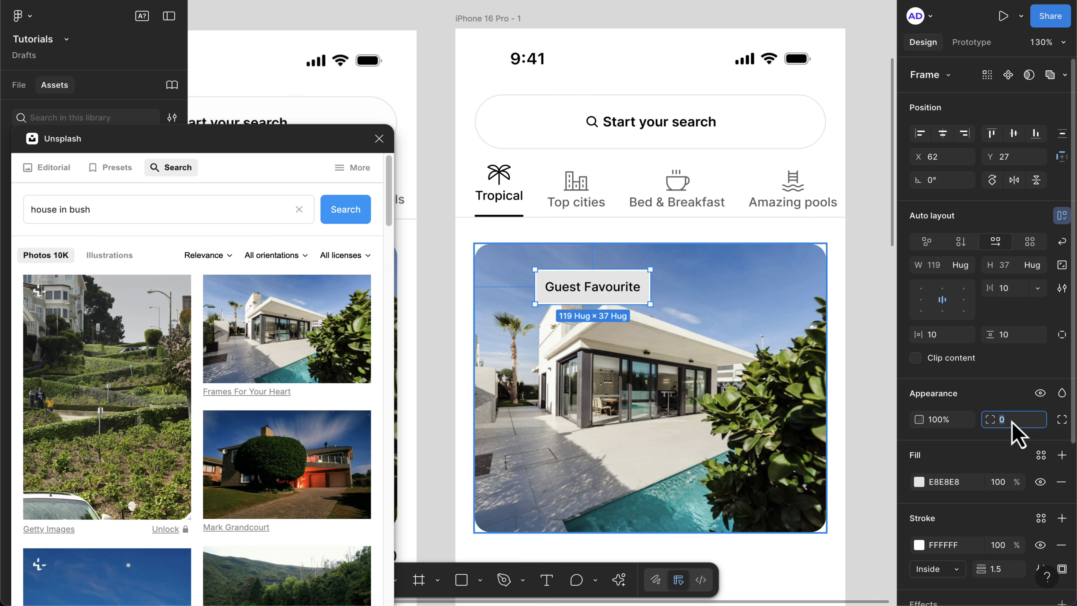
key("Return")
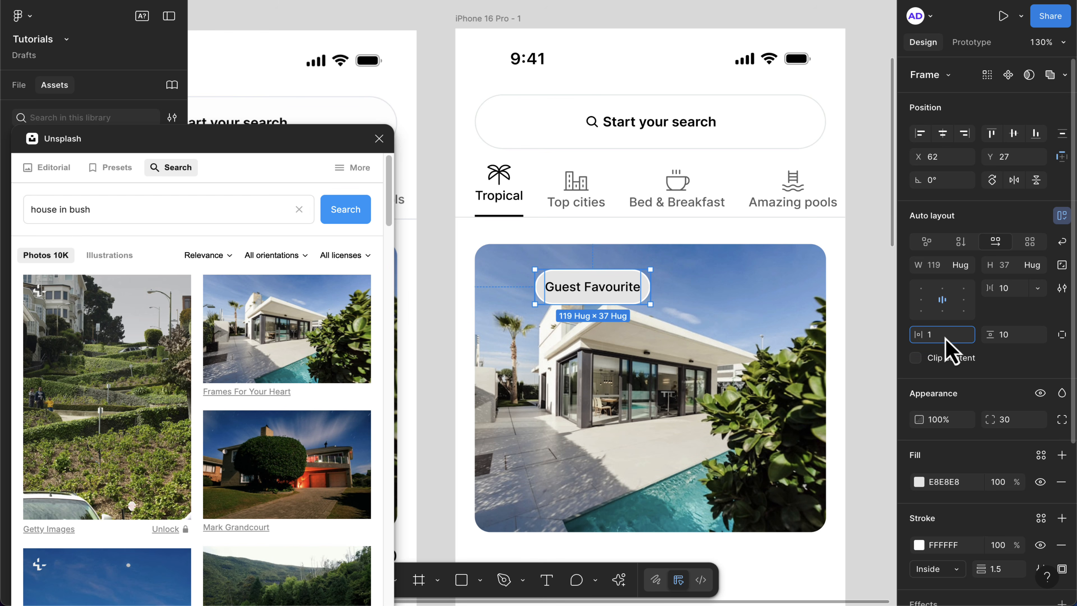
type("6")
key("Return")
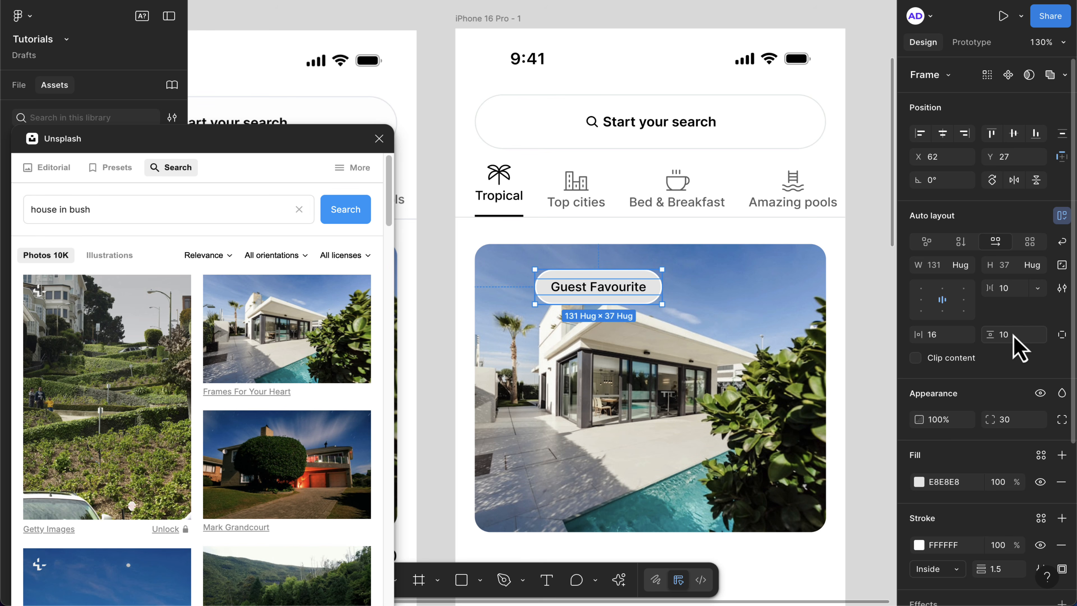
left_click_drag(991, 336, 983, 336)
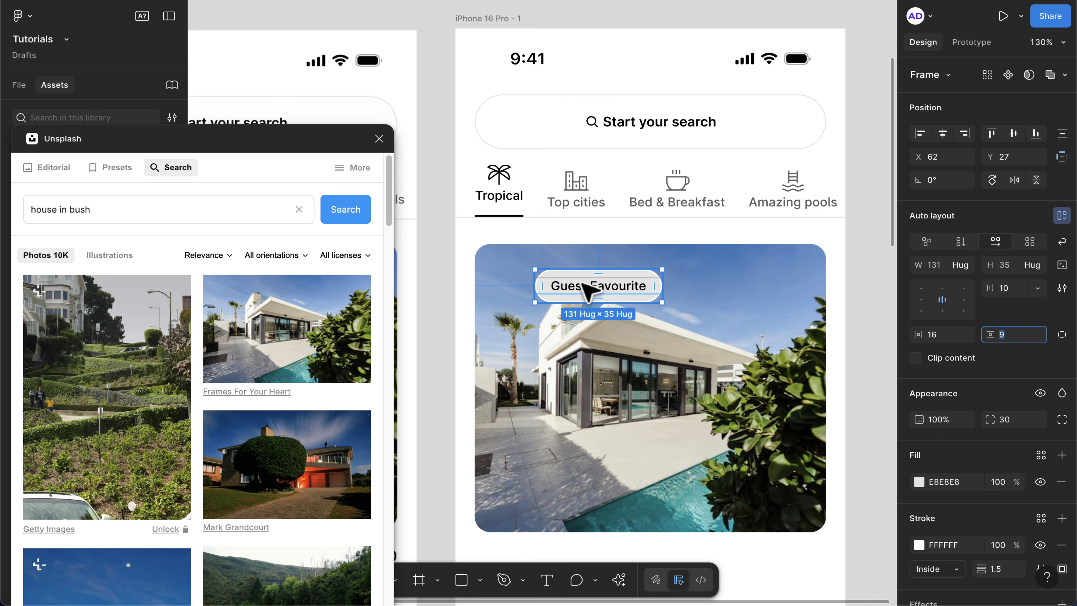
- Set the line height of the "Guest Favourite" text to 22
left_click(592, 291)
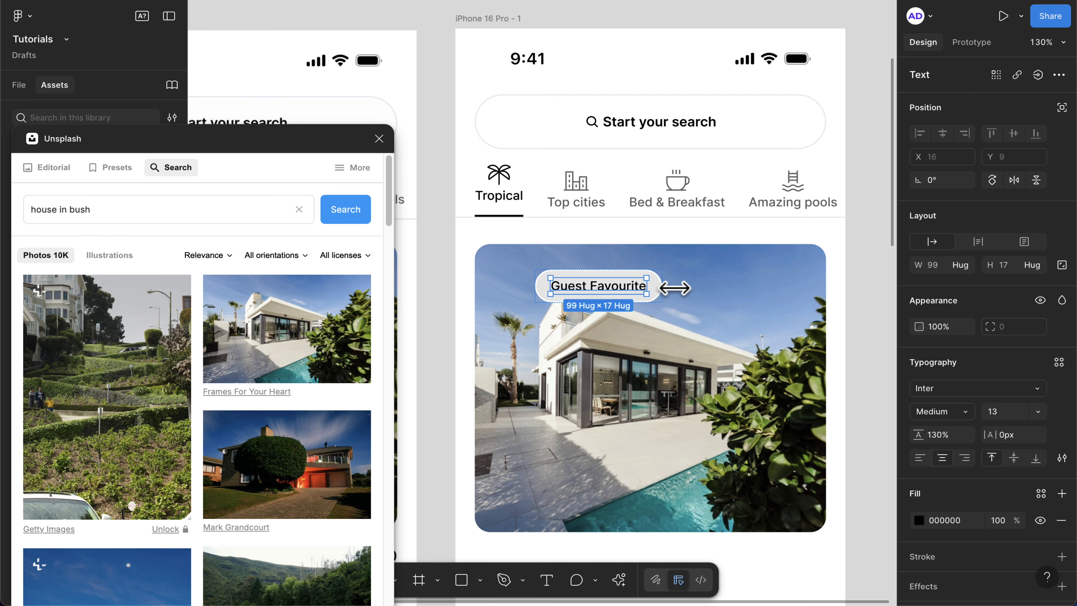
left_click(949, 437)
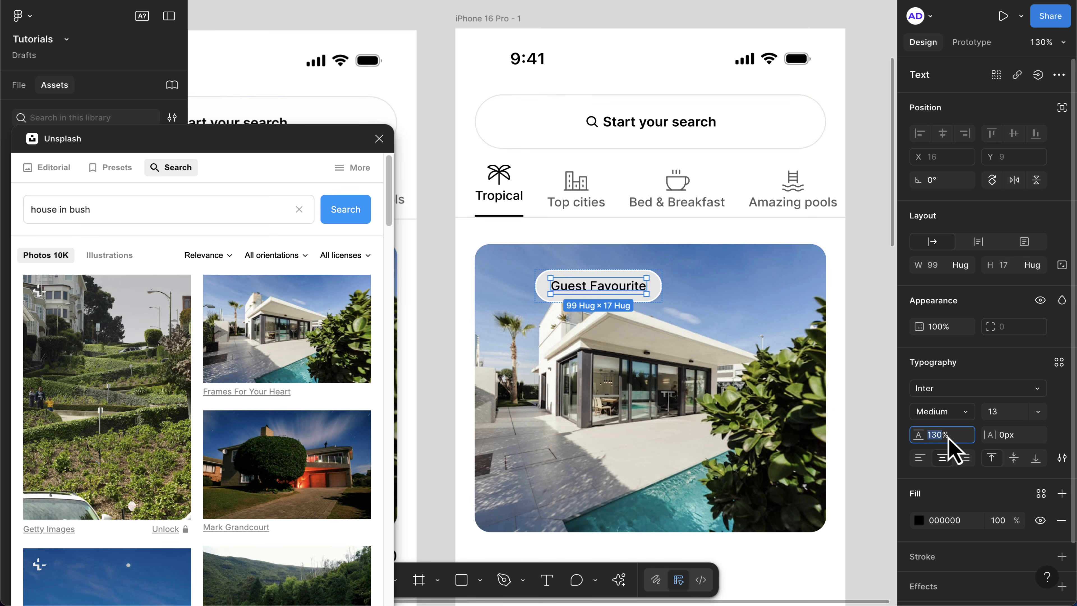
type("22")
key("Return")
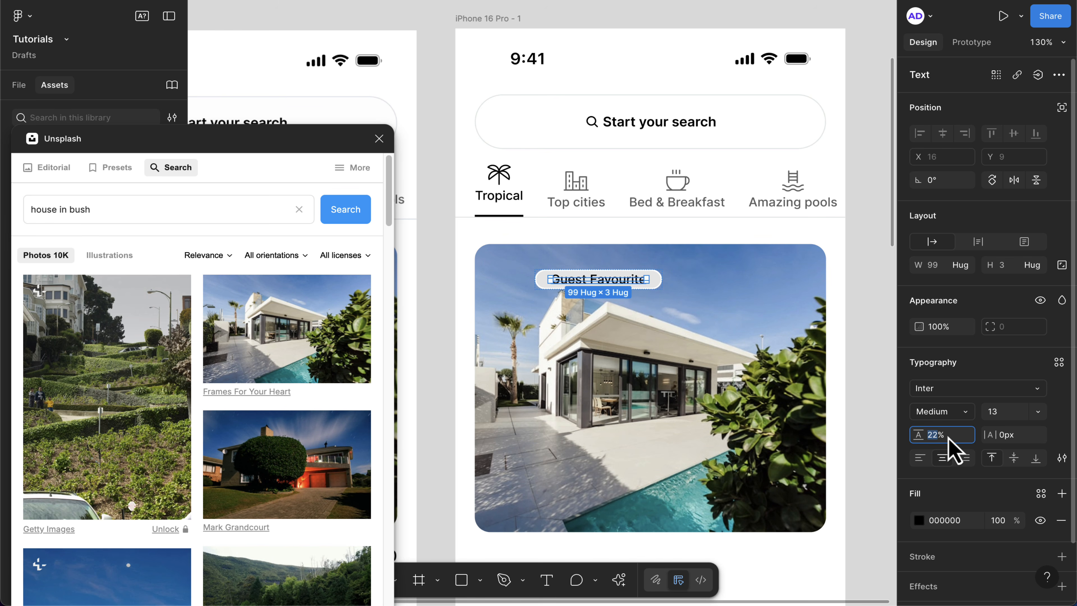
key("Return")
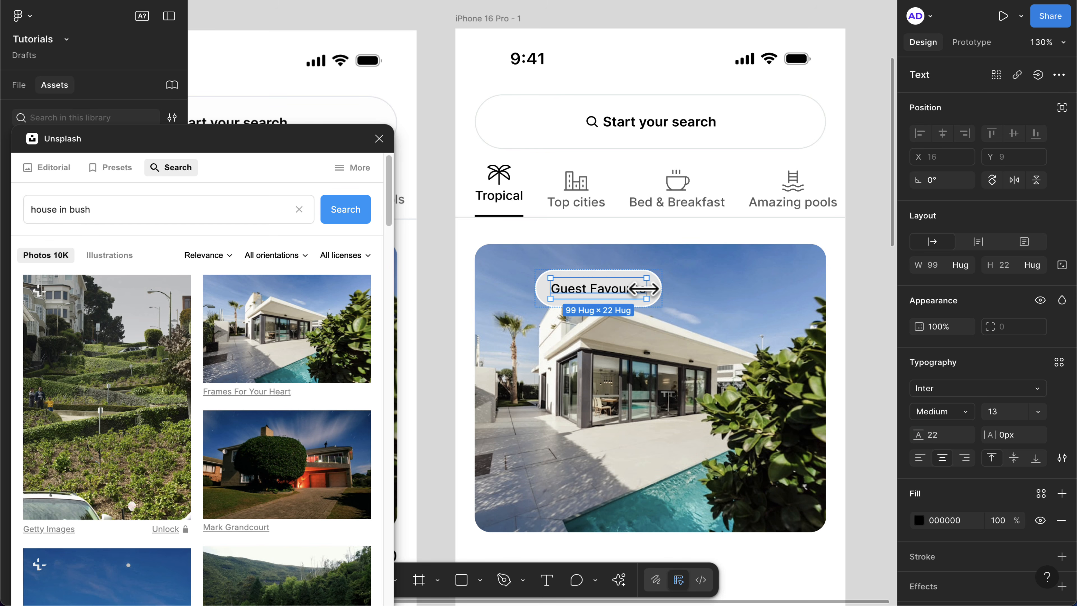
- Reduce the "Guest Favourite" badge's vertical padding to 5
left_click(661, 290)
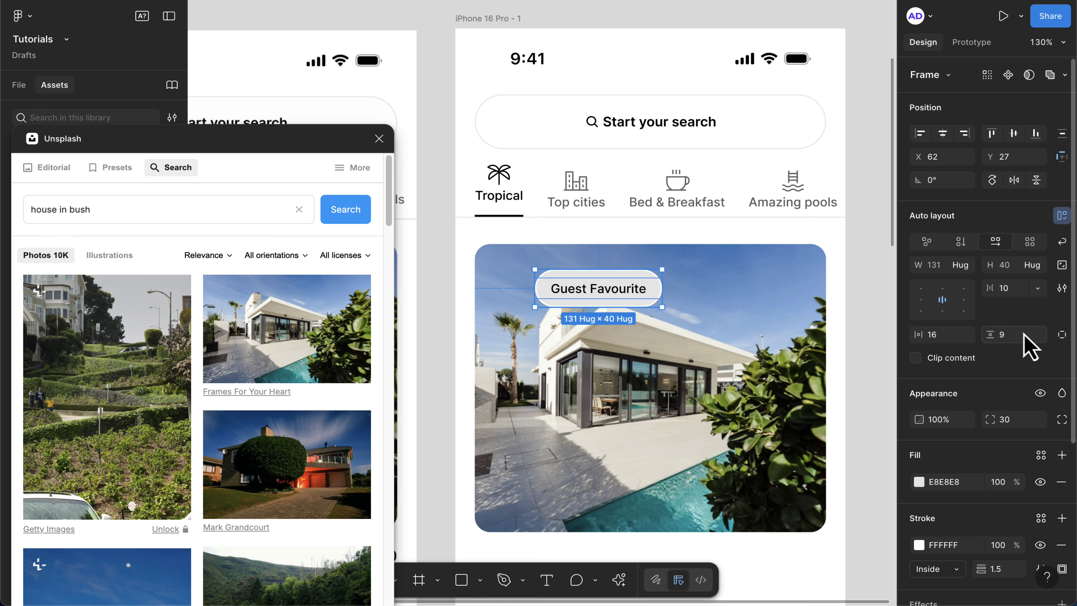
left_click(1011, 336)
key("Down")
key("Down")
key("Down")
key("Down")
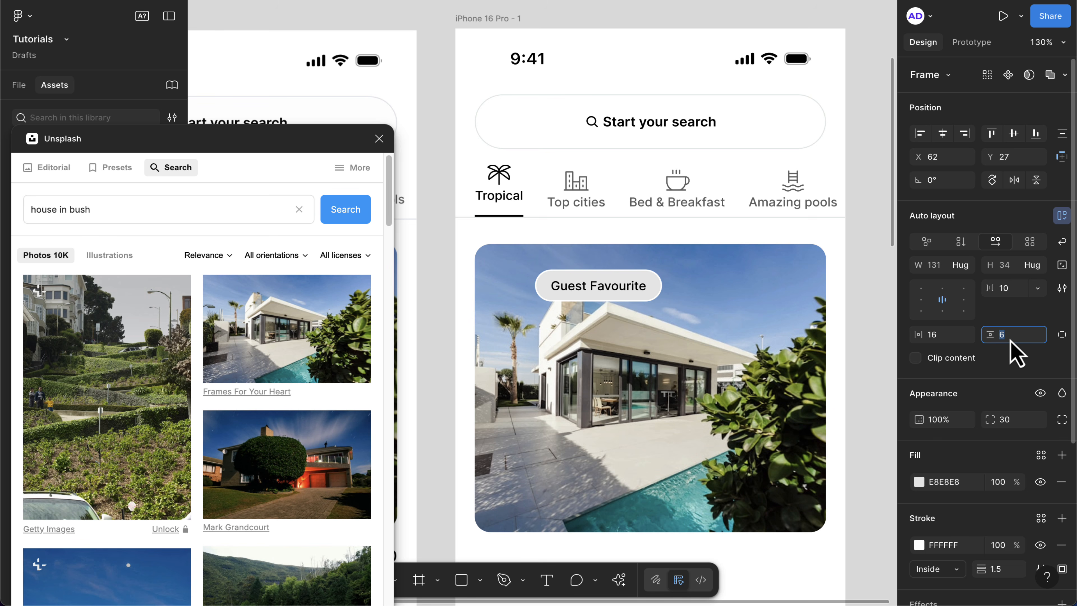
- Move the "Guest Favourite" badge to X 18, Y 20, near the upper-left corner of the house image
scroll(628, 297, "up", 5)
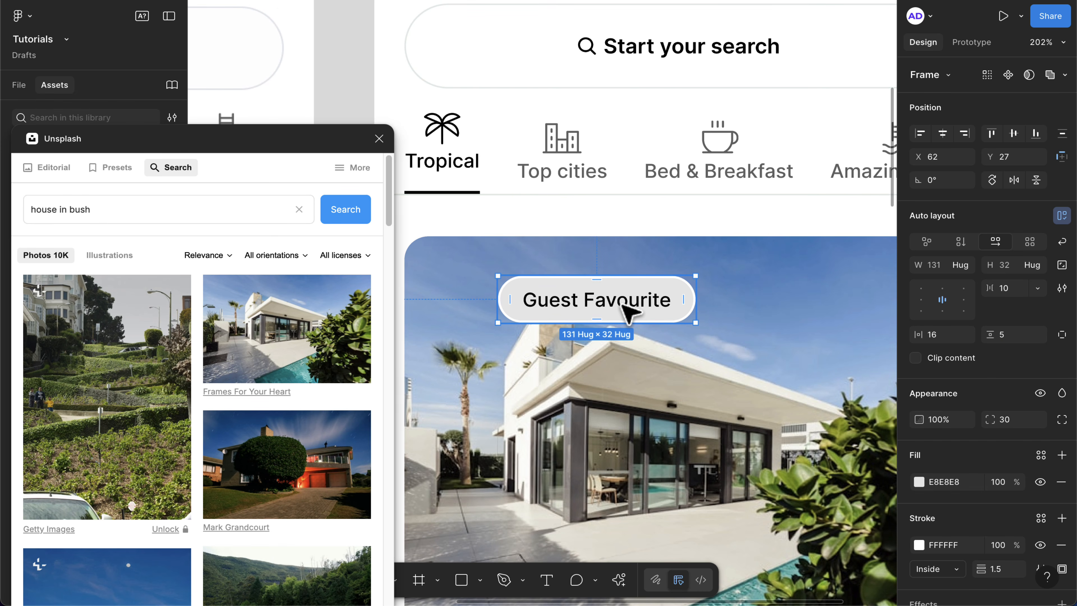
left_click_drag(627, 299, 551, 293)
scroll(552, 294, "down", 6)
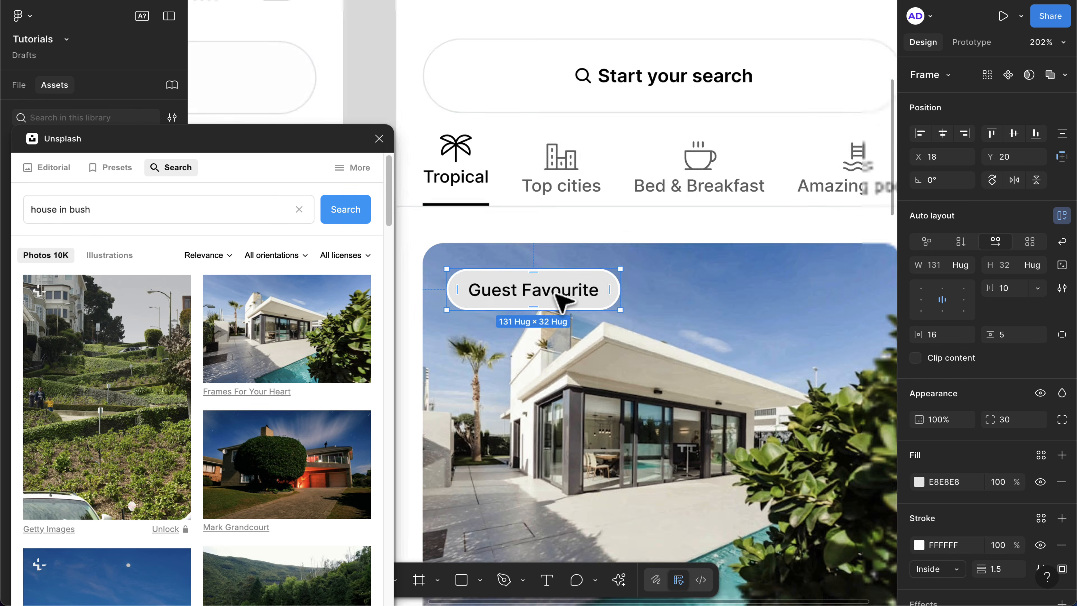
scroll(555, 293, "up", 1)
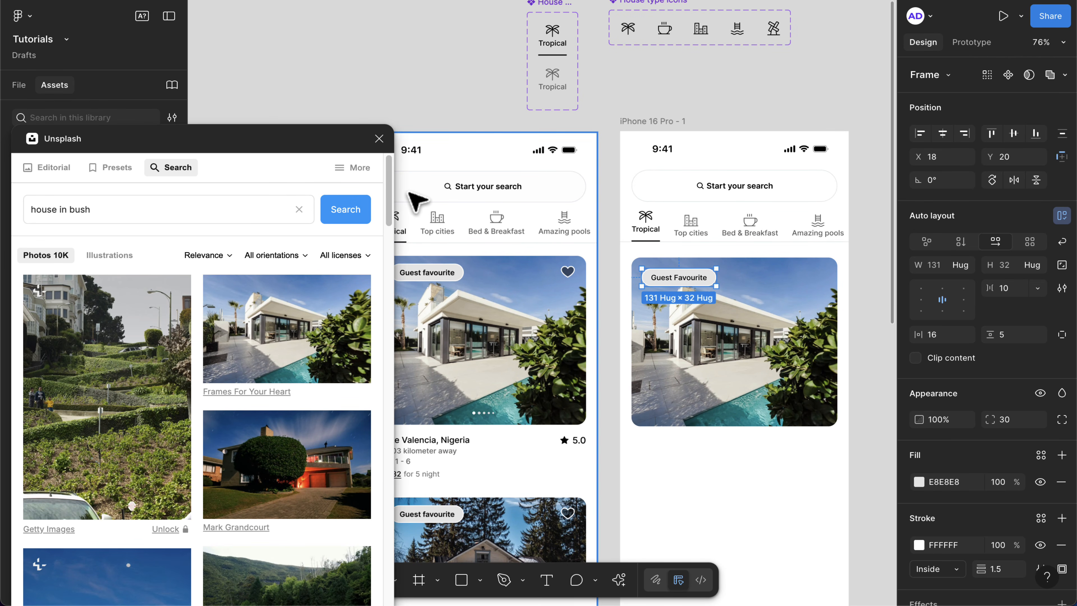
- Close Unsplash, run the Phosphor Icons plugin, and search for "heart" in the Duotone style
left_click(379, 139)
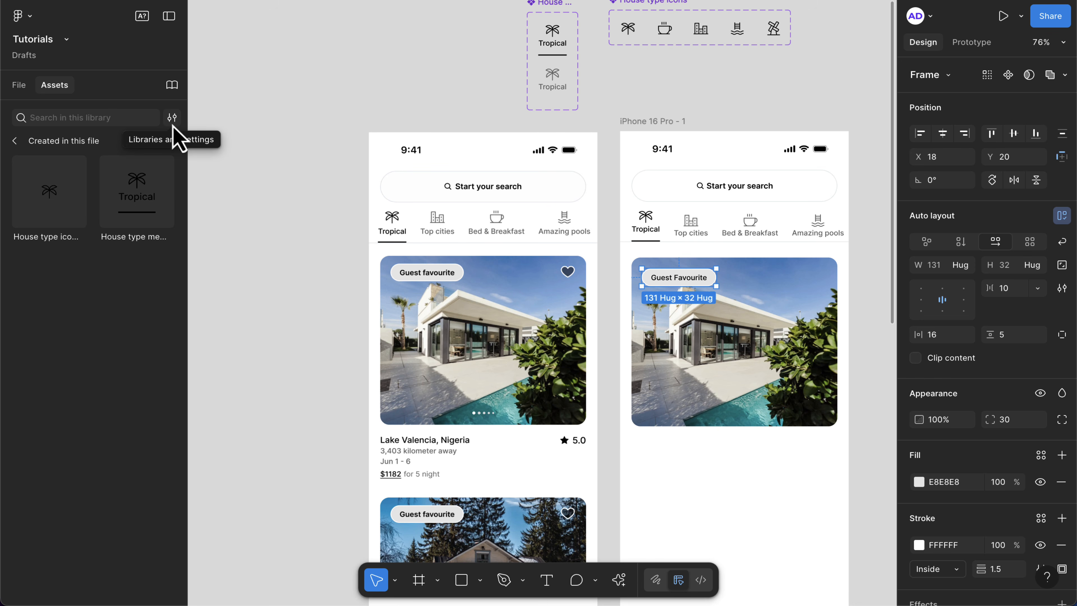
left_click(619, 580)
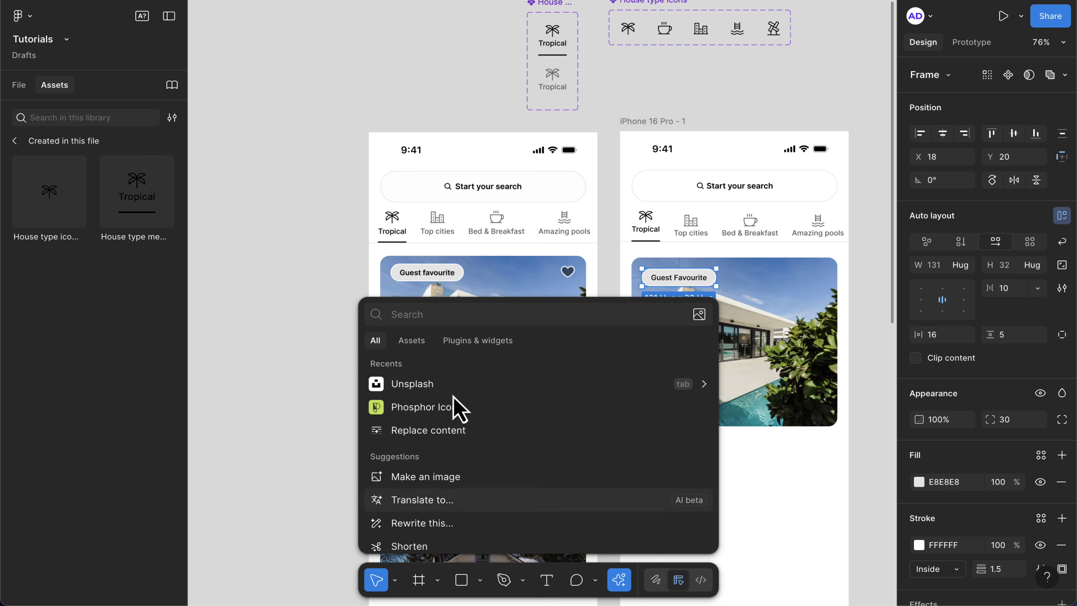
left_click(426, 407)
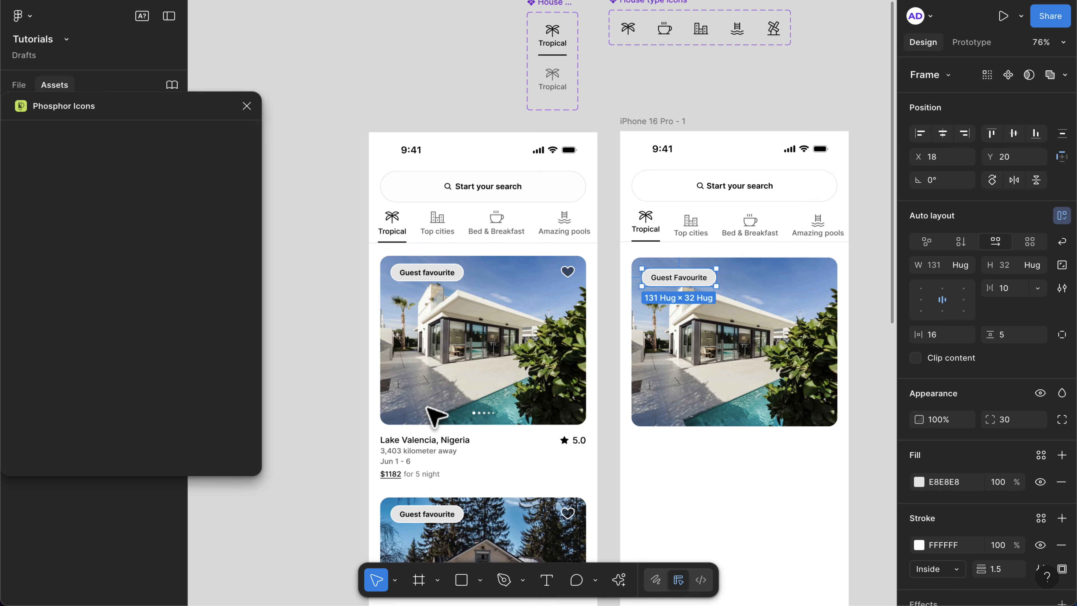
type("heart")
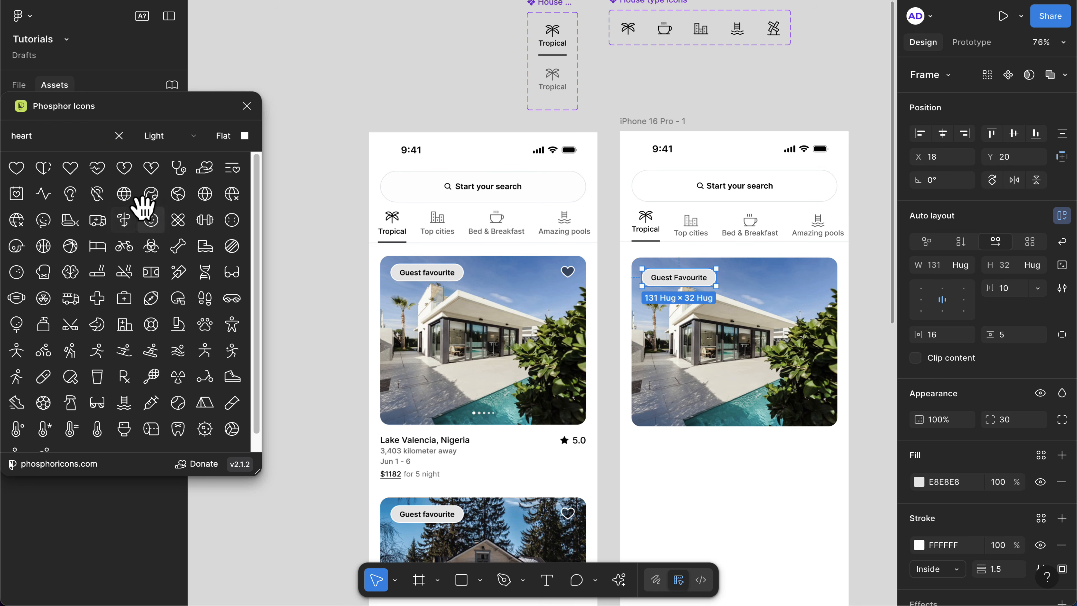
left_click(194, 137)
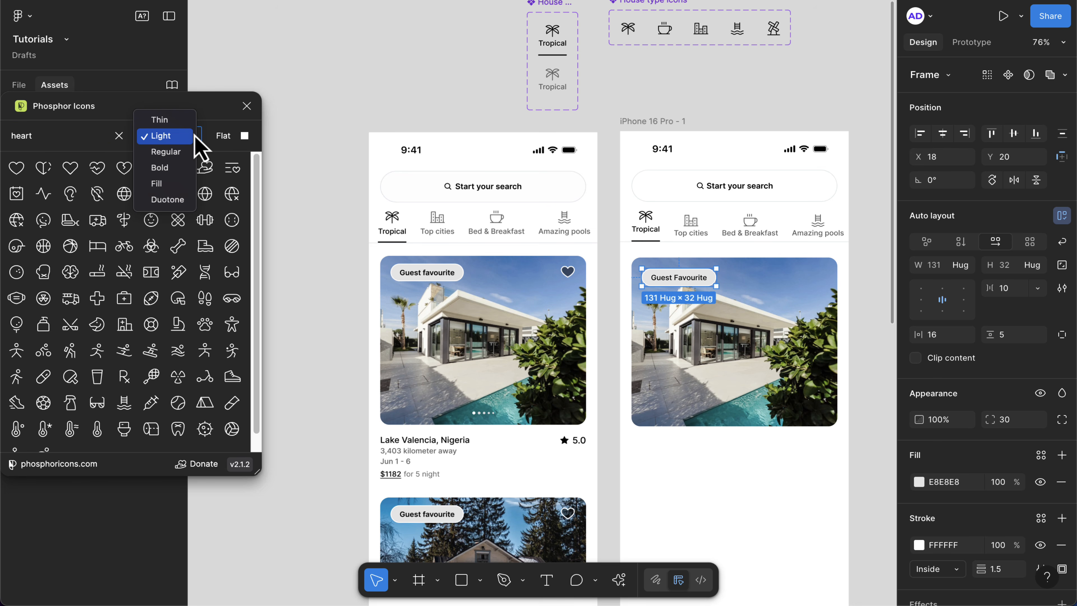
left_click(175, 206)
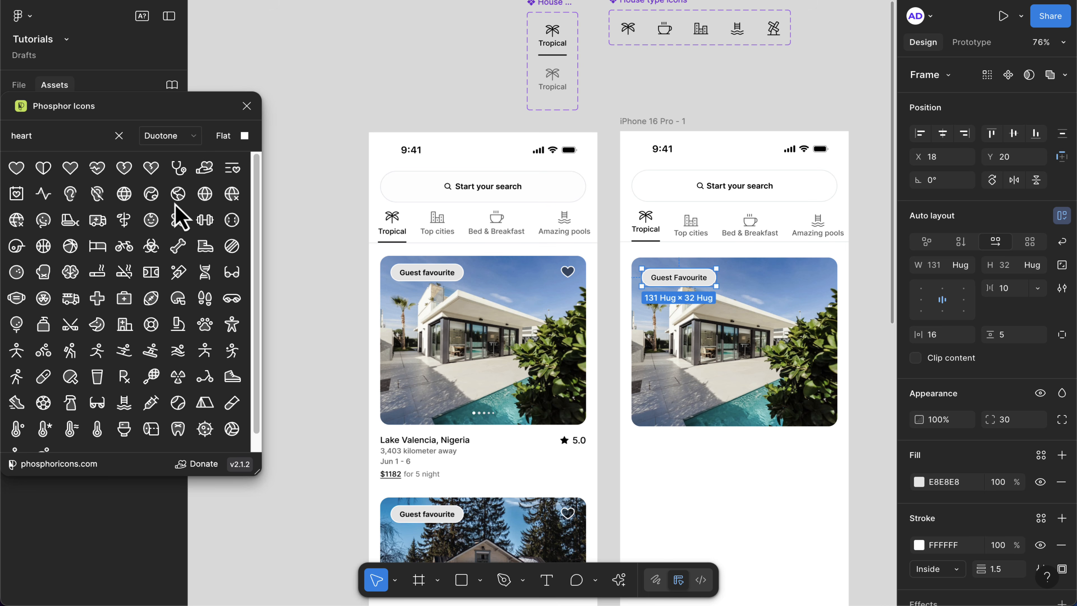
scroll(398, 270, "right", 3)
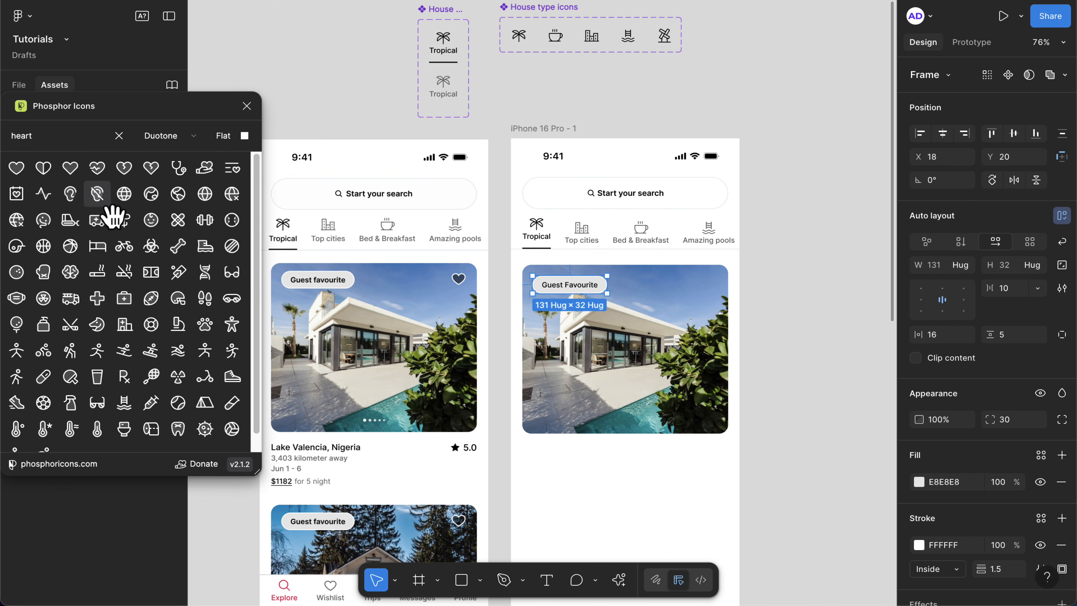
- Insert the duotone heart near the house image's upper-right corner and resize it to 28 × 28
left_click_drag(23, 185, 700, 341)
scroll(701, 222, "up", 5)
scroll(700, 339, "up", 3)
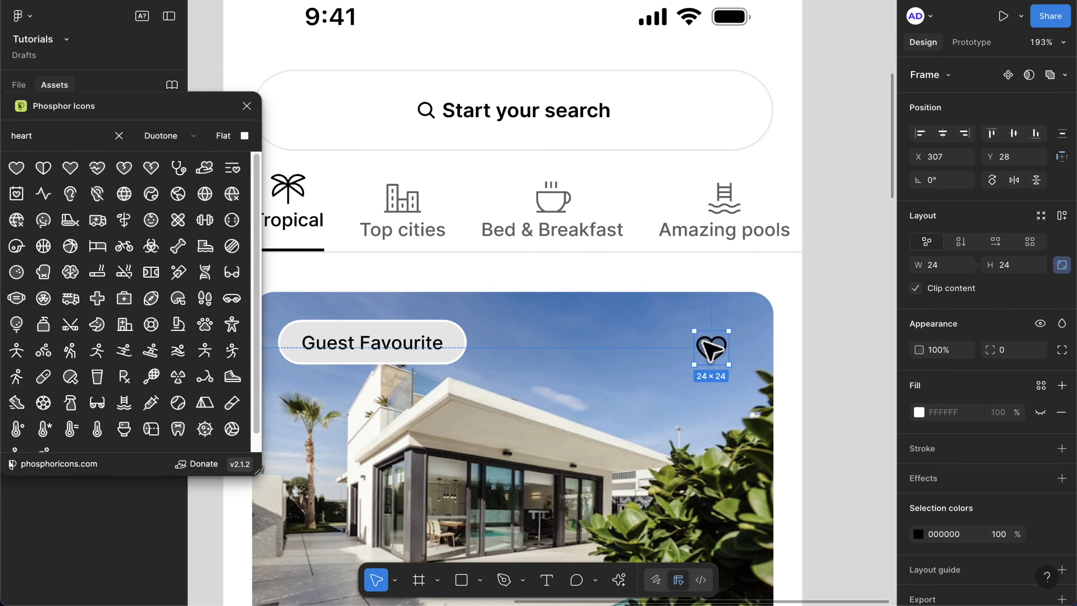
left_click(1010, 268)
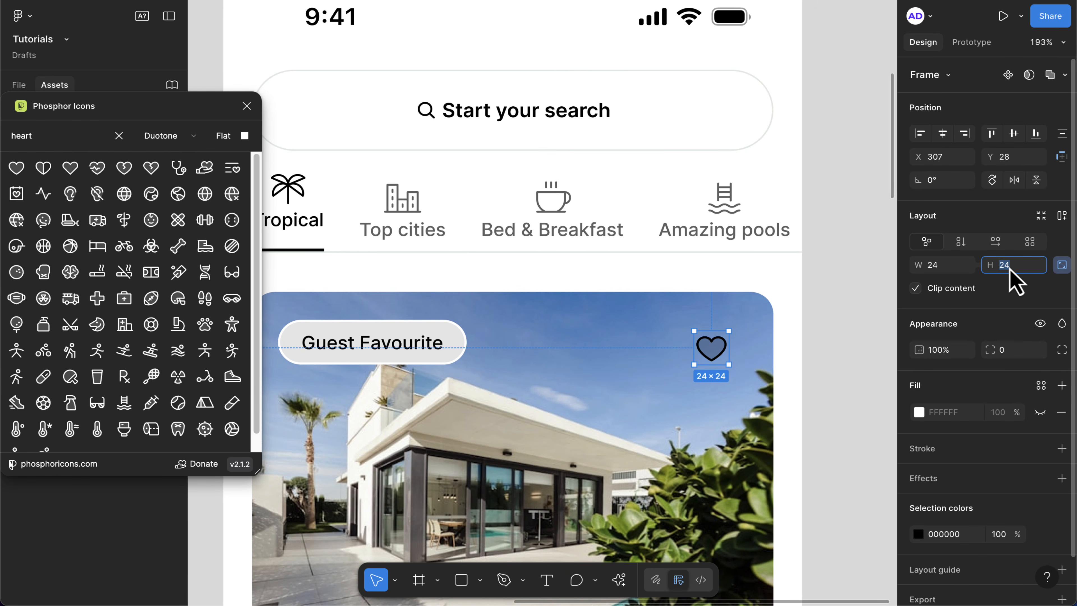
type("28")
key("Return")
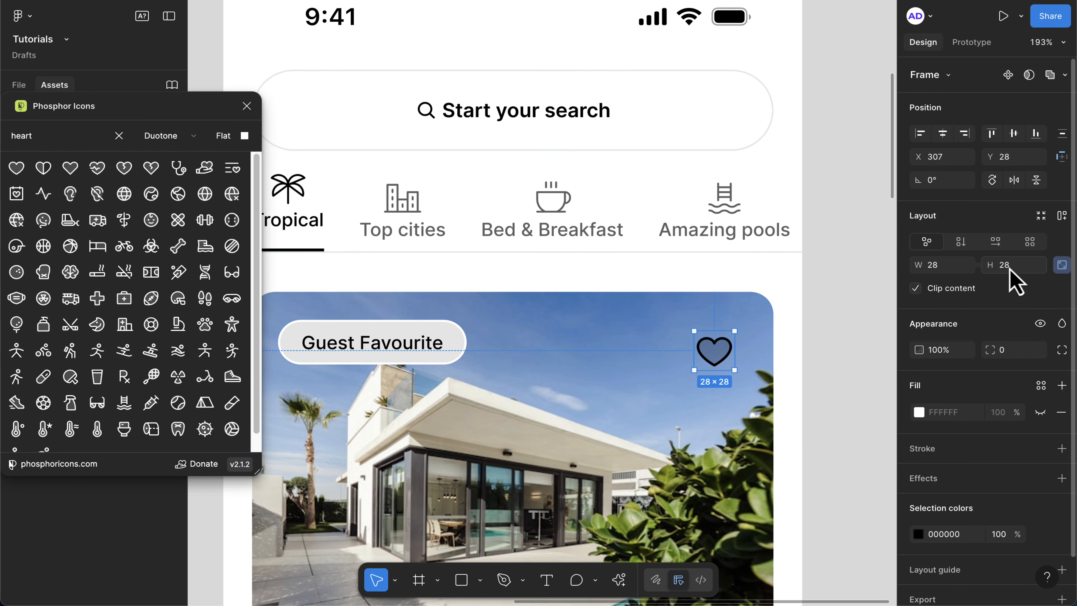
- Select the heart's outline vector, close Phosphor Icons, and show the file's layers
scroll(774, 342, "up", 3)
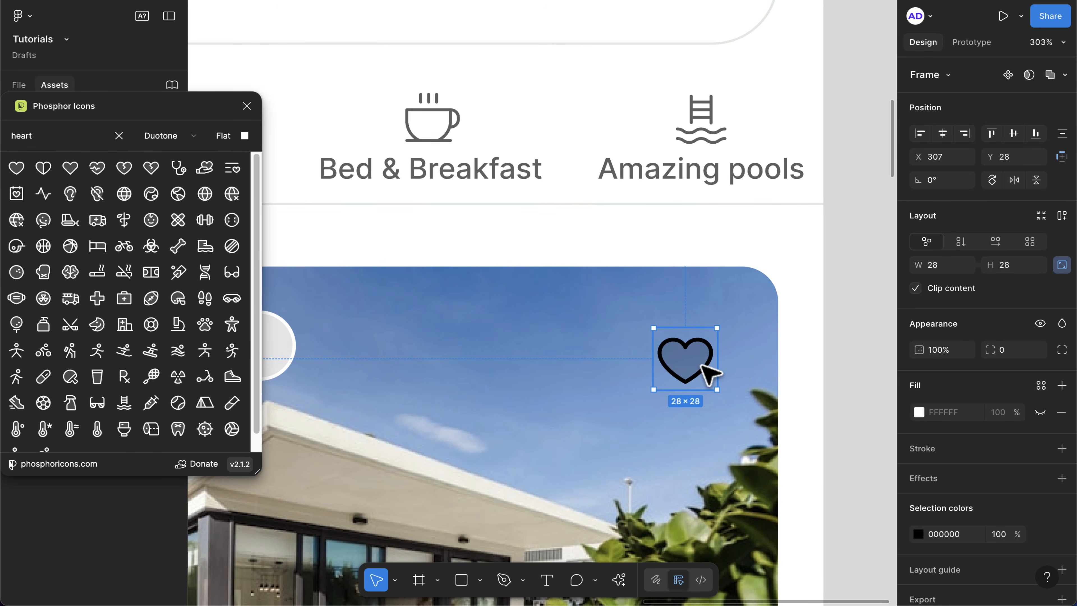
double_click(708, 374)
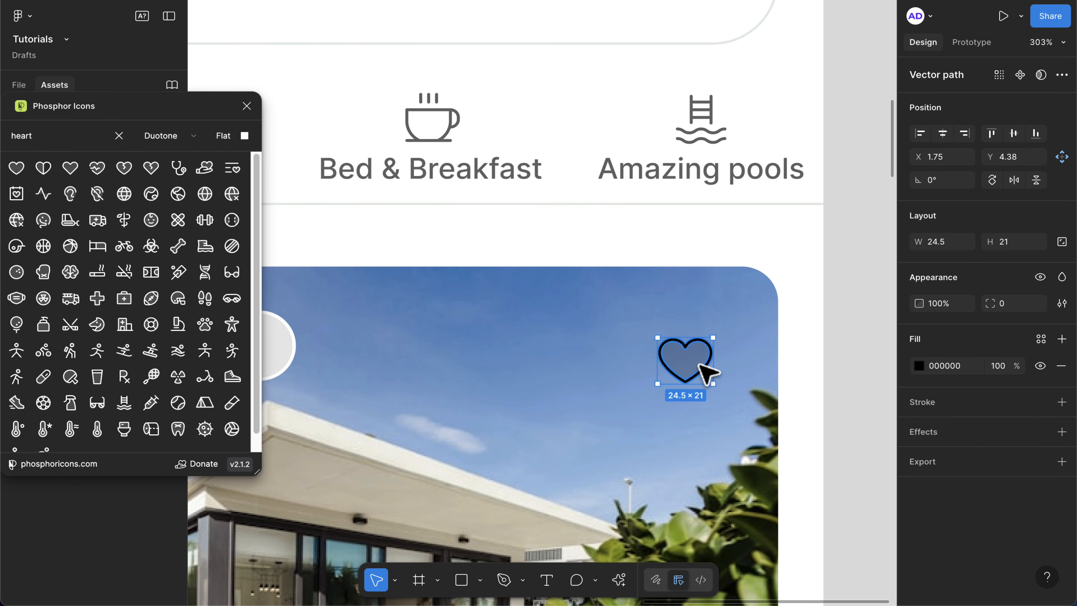
scroll(702, 373, "up", 3)
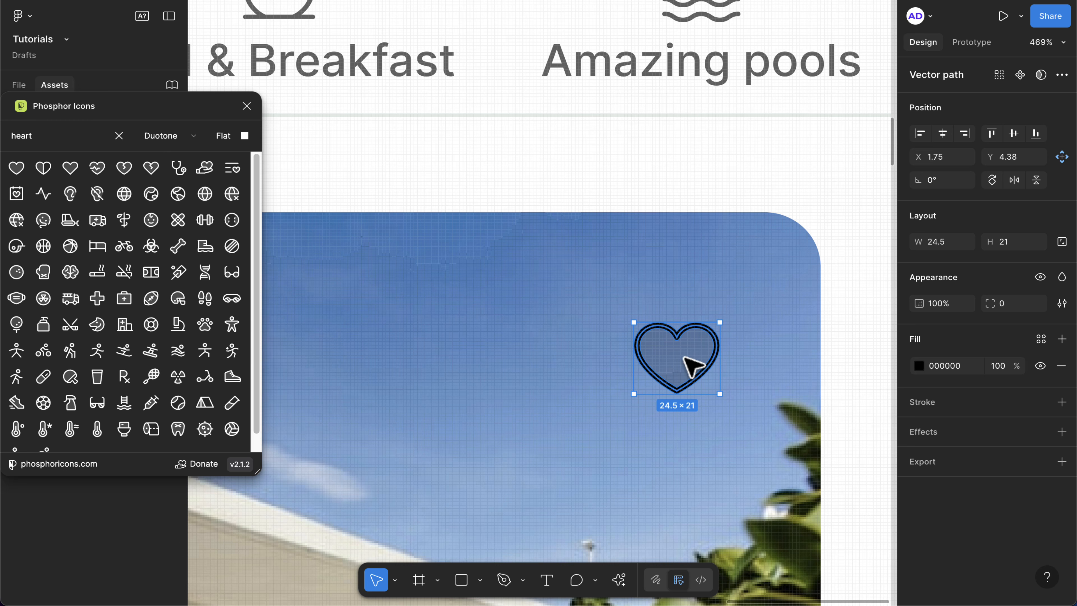
left_click(246, 106)
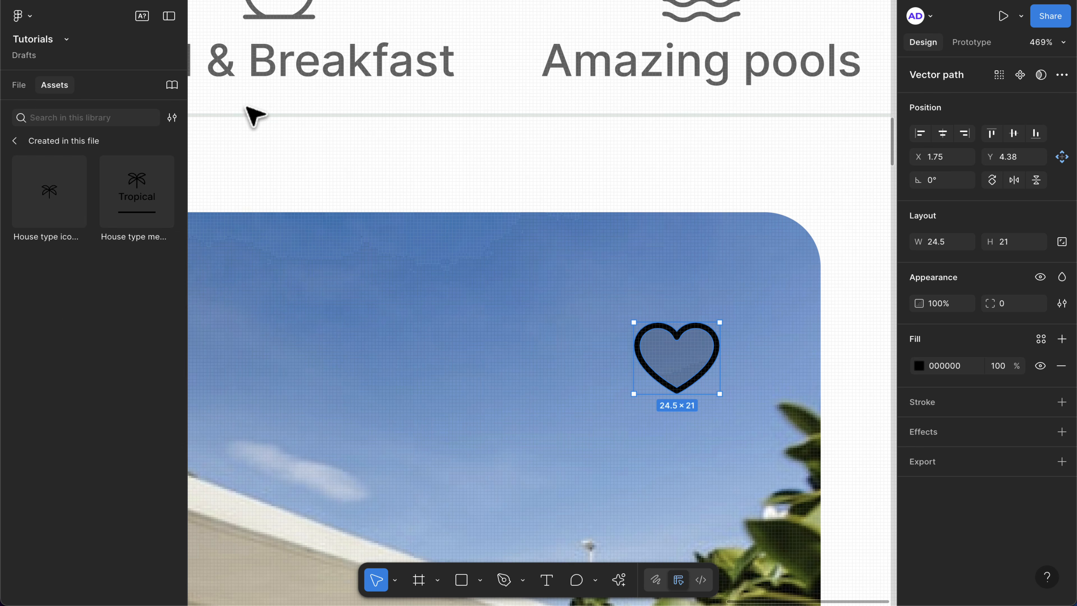
left_click(19, 85)
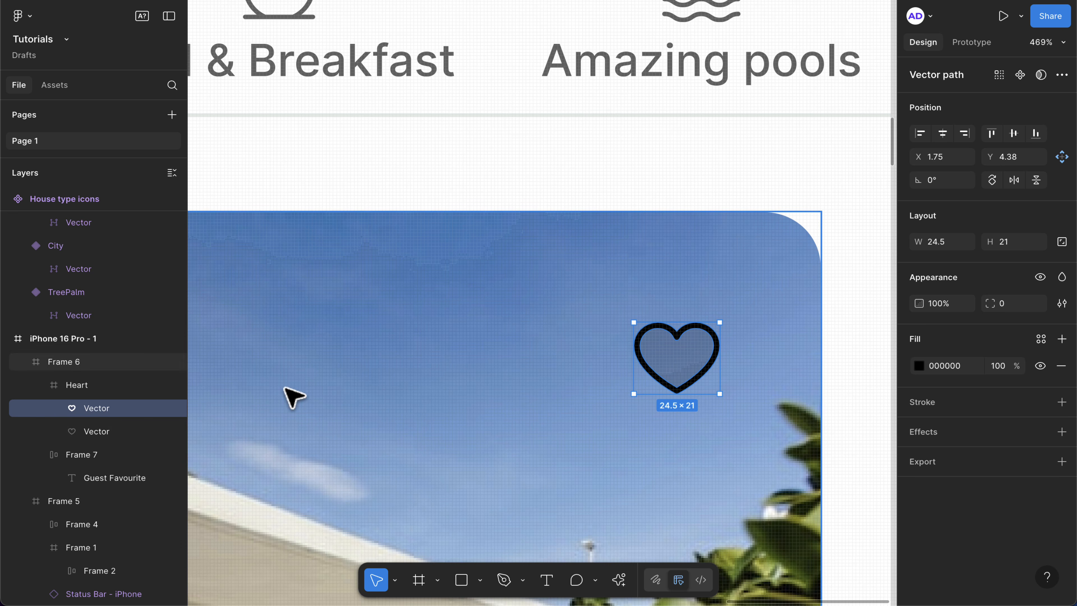
- Set the opacity of the heart's inner vector to 50%
left_click(687, 360)
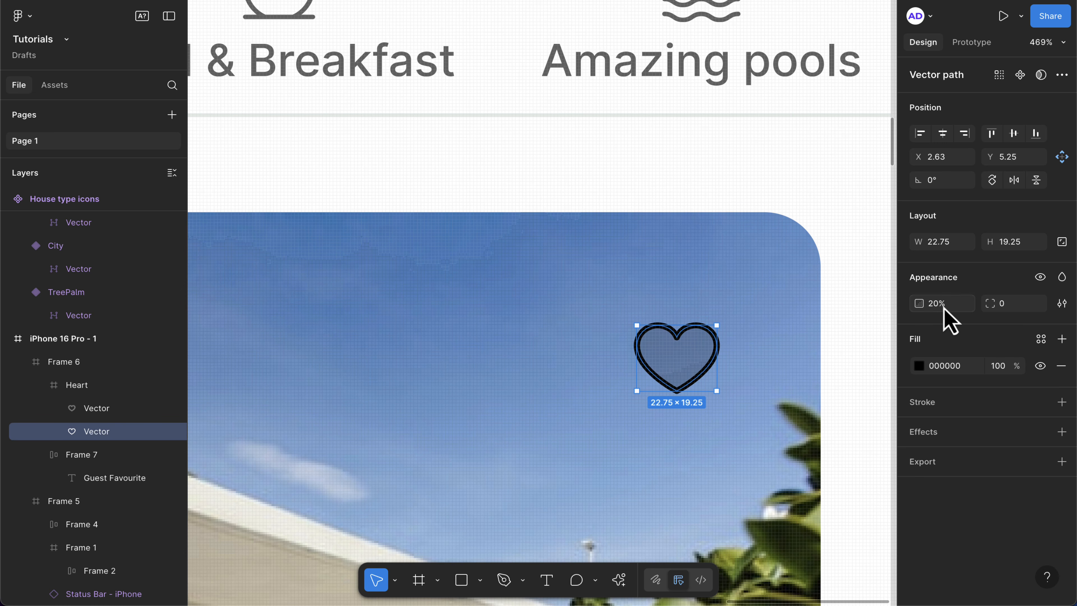
key("Up")
key("Up")
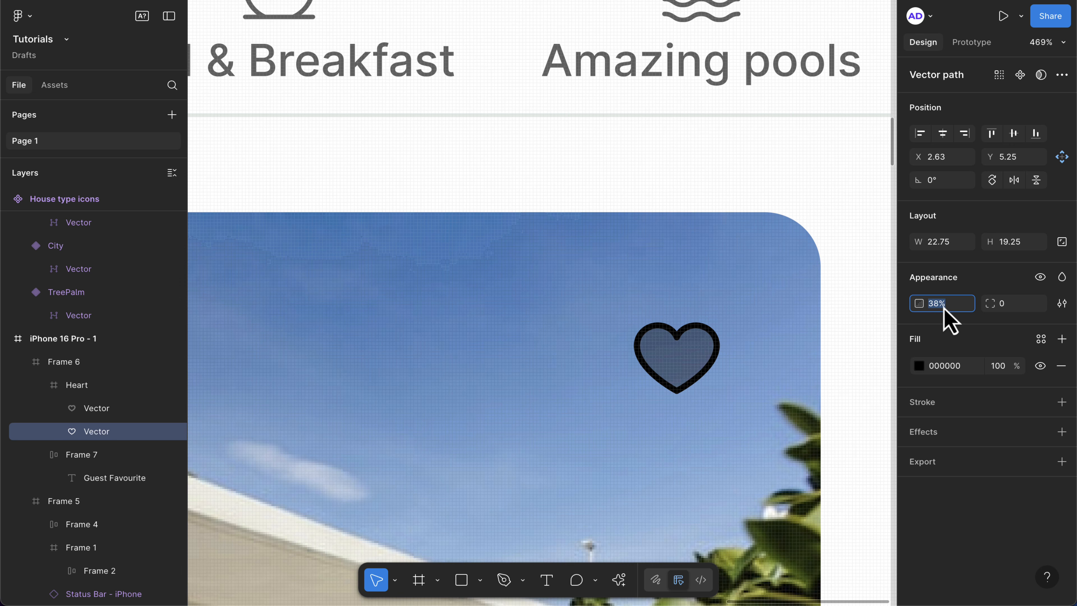
type("50")
key("Return")
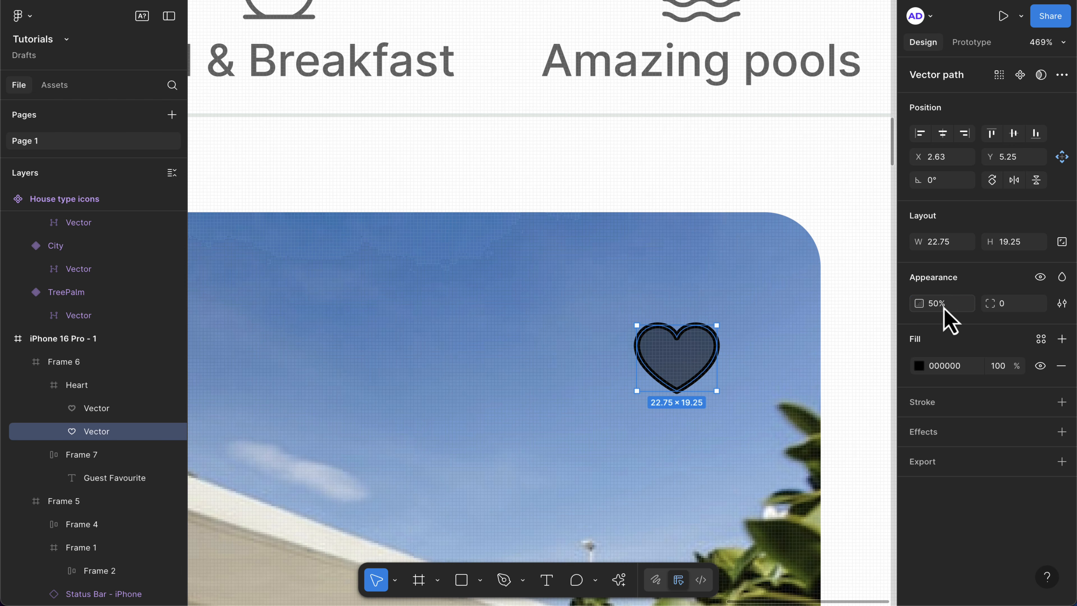
- Set the fill of the heart's outline vector to FFFFFF
scroll(679, 363, "down", 3)
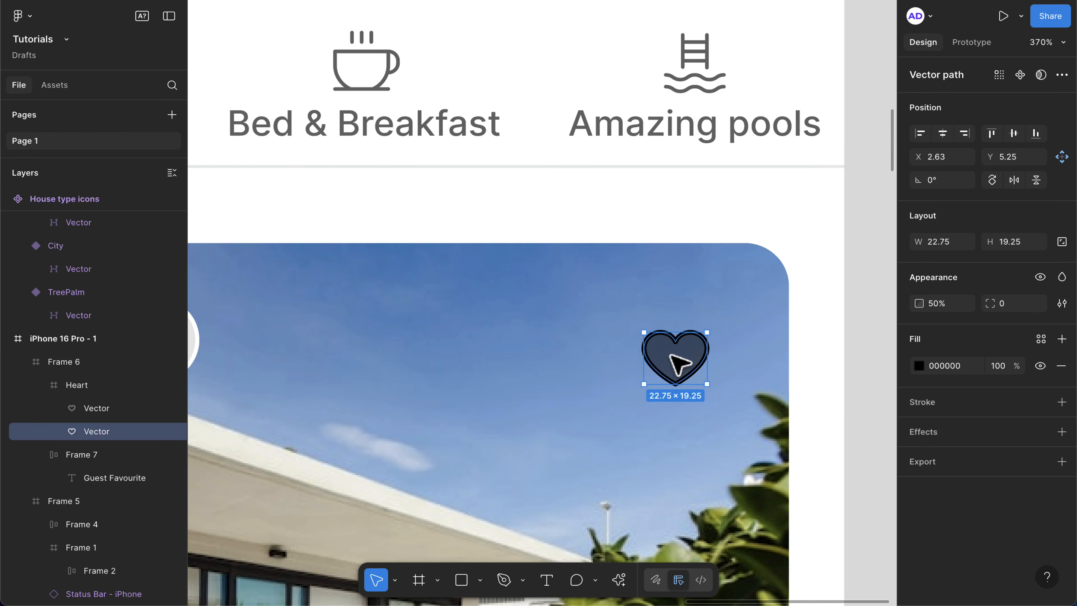
scroll(676, 365, "up", 4)
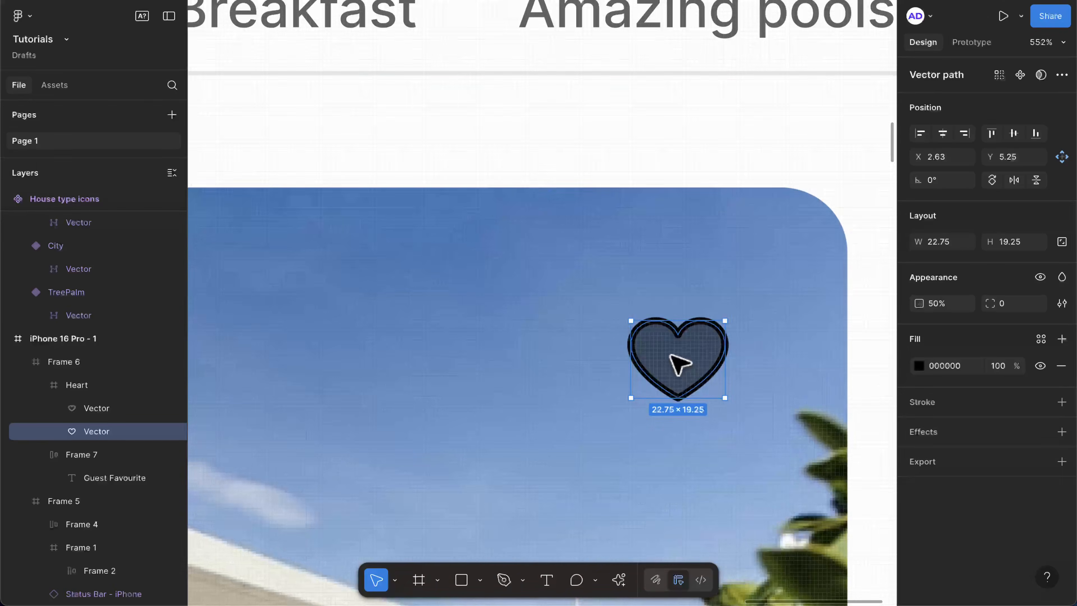
left_click(87, 409)
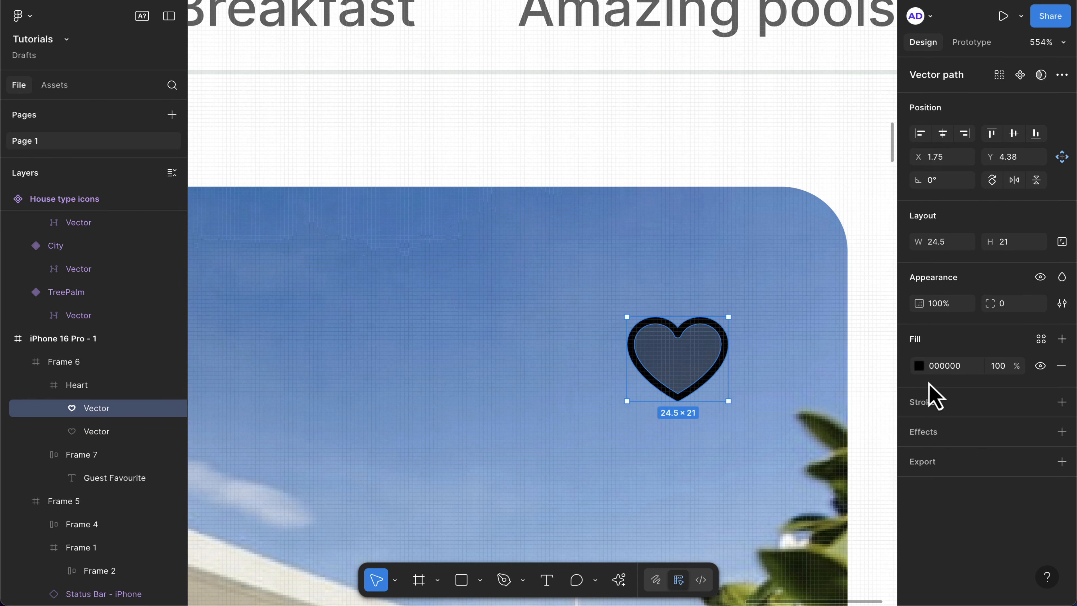
left_click(945, 366)
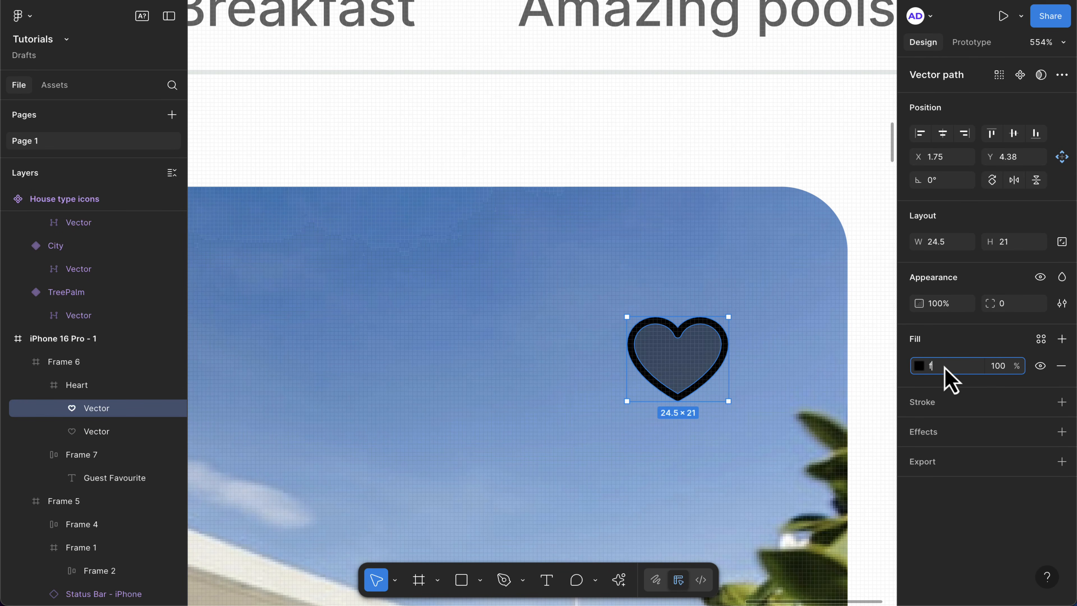
type("f")
key("Return")
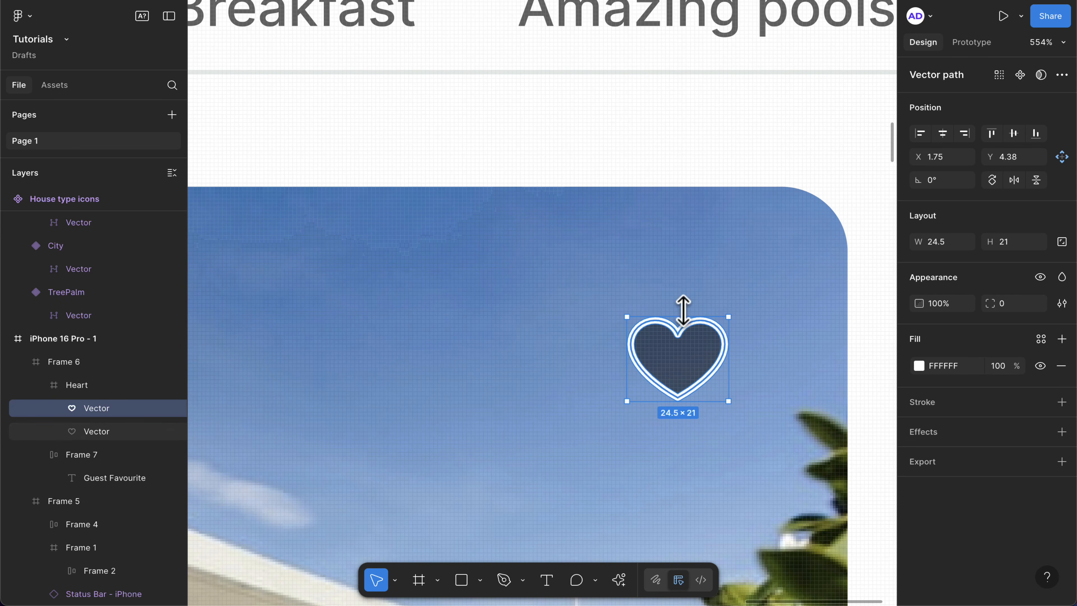
left_click(690, 441)
scroll(690, 441, "down", 5)
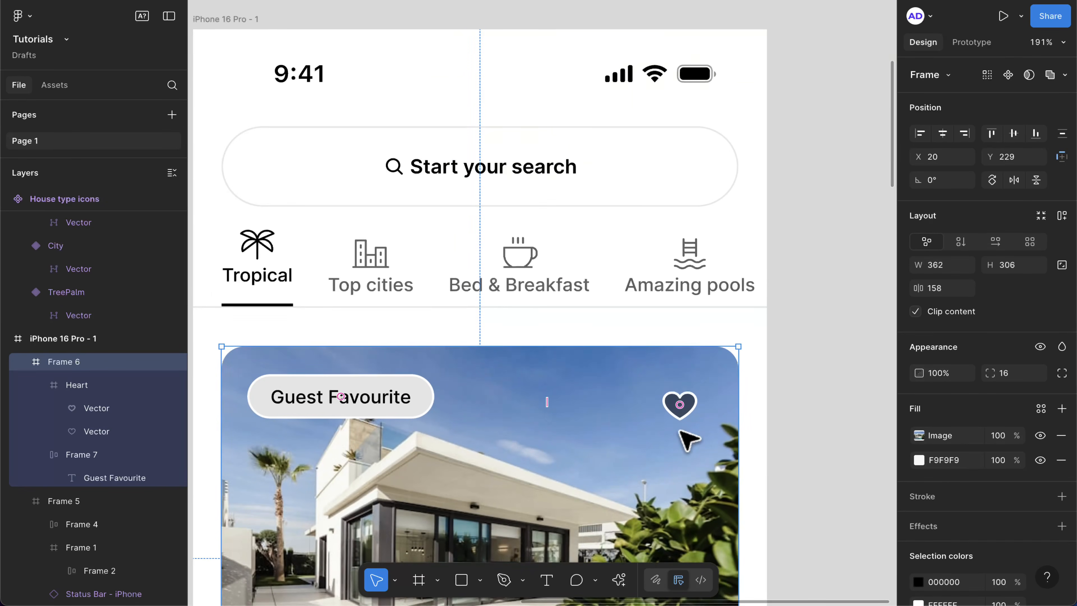
scroll(690, 440, "down", 2)
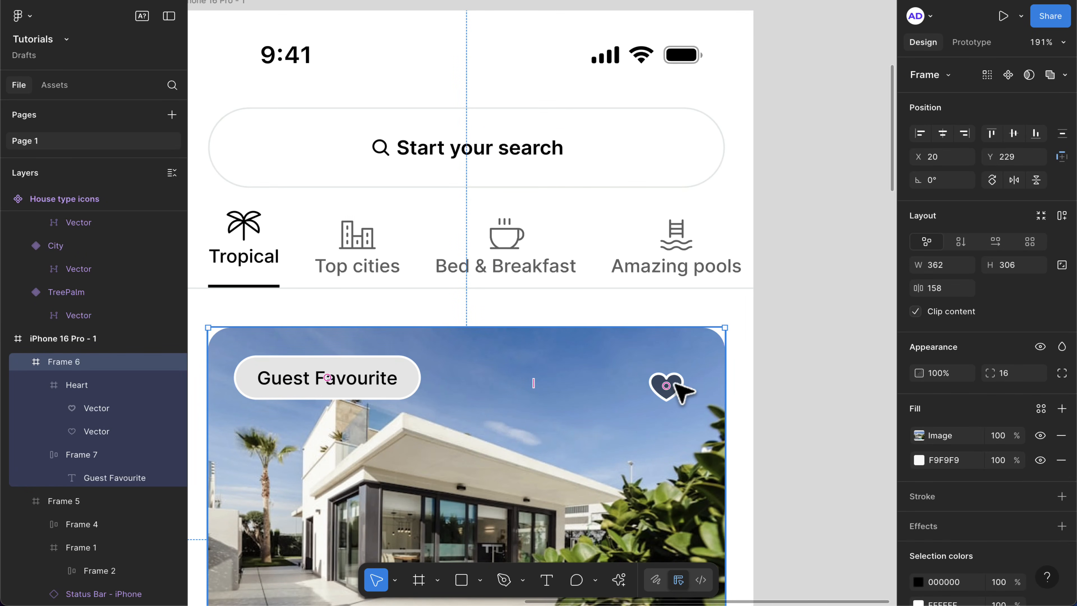
scroll(676, 384, "up", 4)
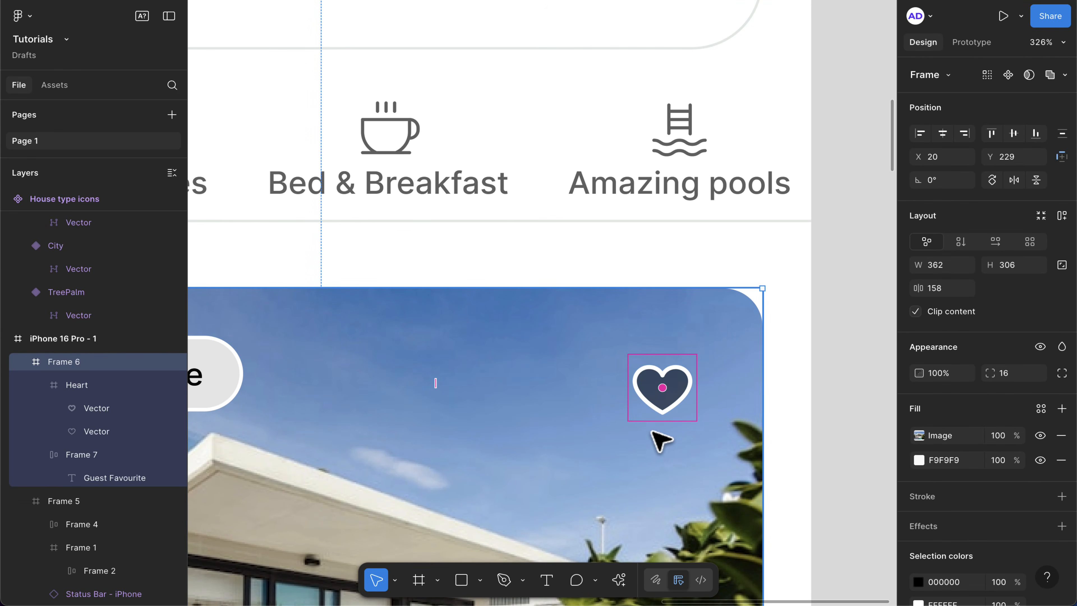
- Move the heart icon out of the phone frame onto the canvas beside it and convert it to a component
scroll(669, 409, "down", 1)
scroll(644, 414, "right", 1)
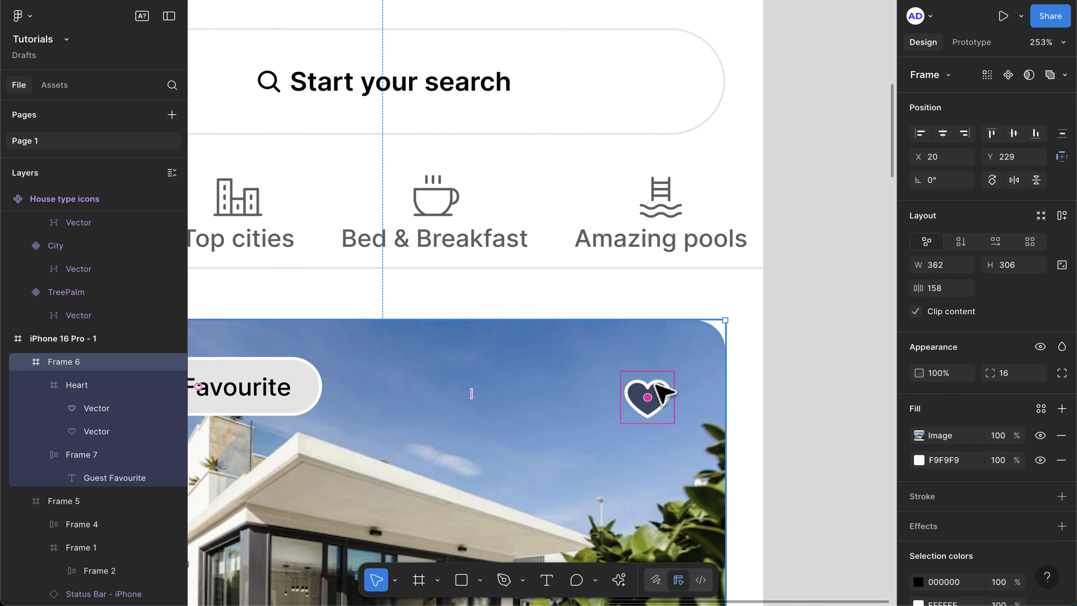
left_click(663, 403)
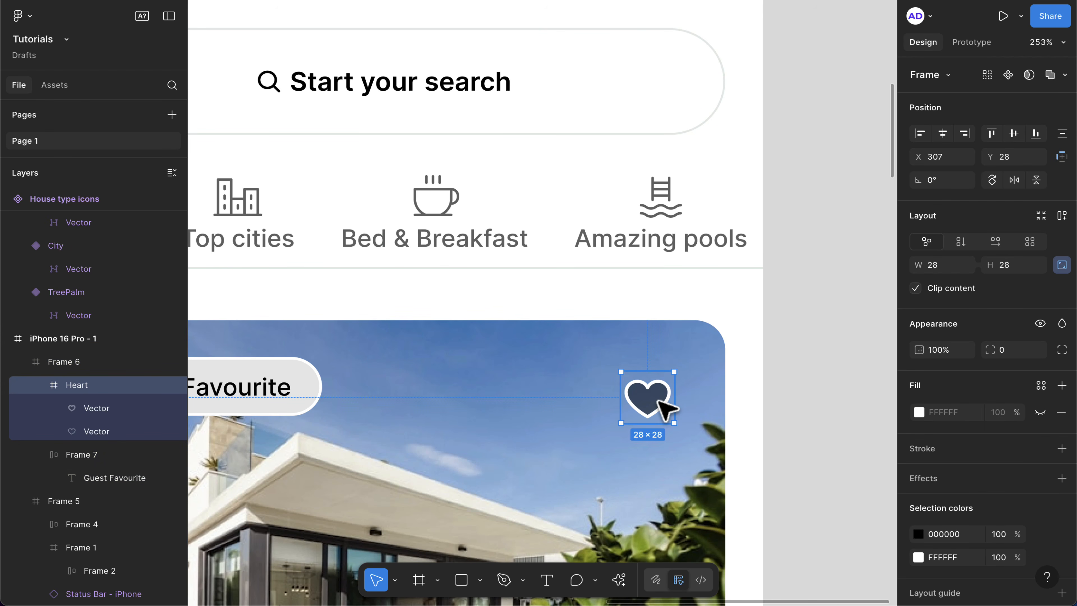
left_click_drag(660, 402, 817, 229)
scroll(806, 225, "right", 2)
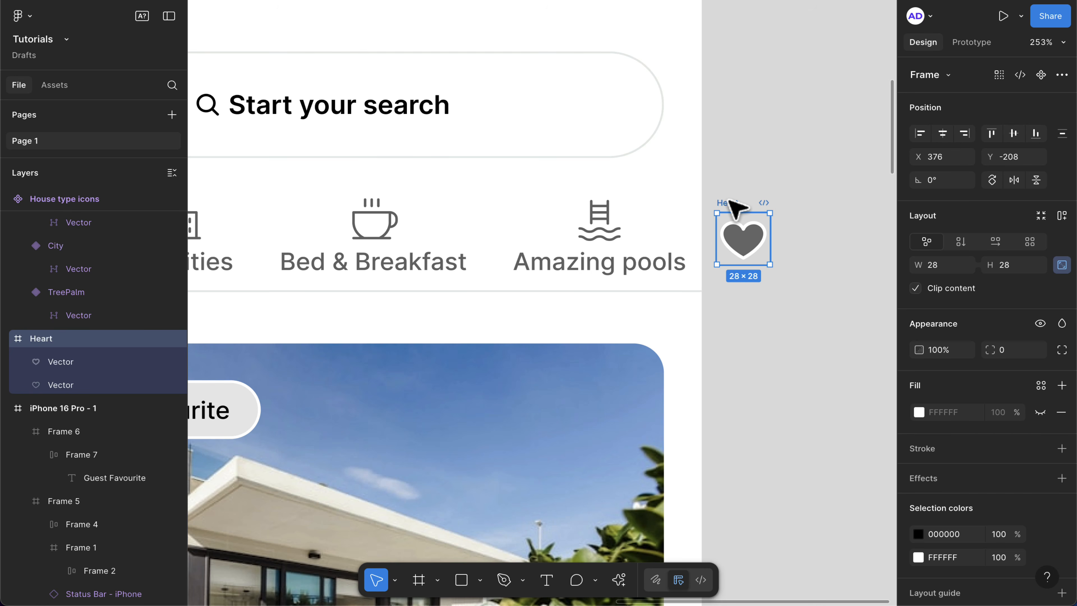
left_click_drag(732, 204, 765, 170)
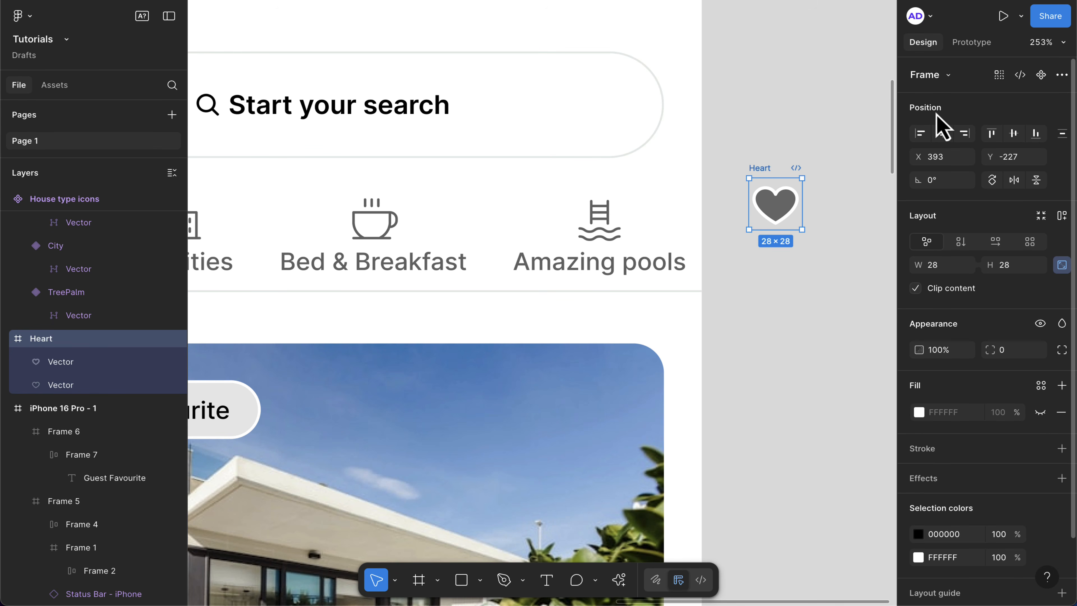
left_click(1042, 75)
scroll(741, 233, "up", 5)
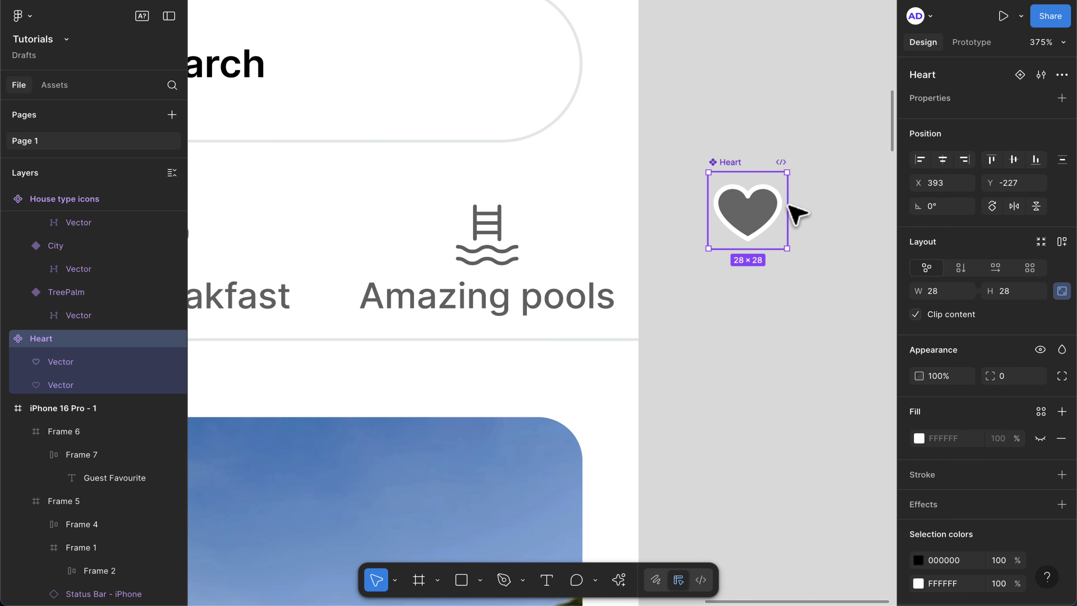
- Add a second variant to the Heart component and set its inner vector's fill to FF0000
left_click(1020, 75)
scroll(740, 327, "down", 5)
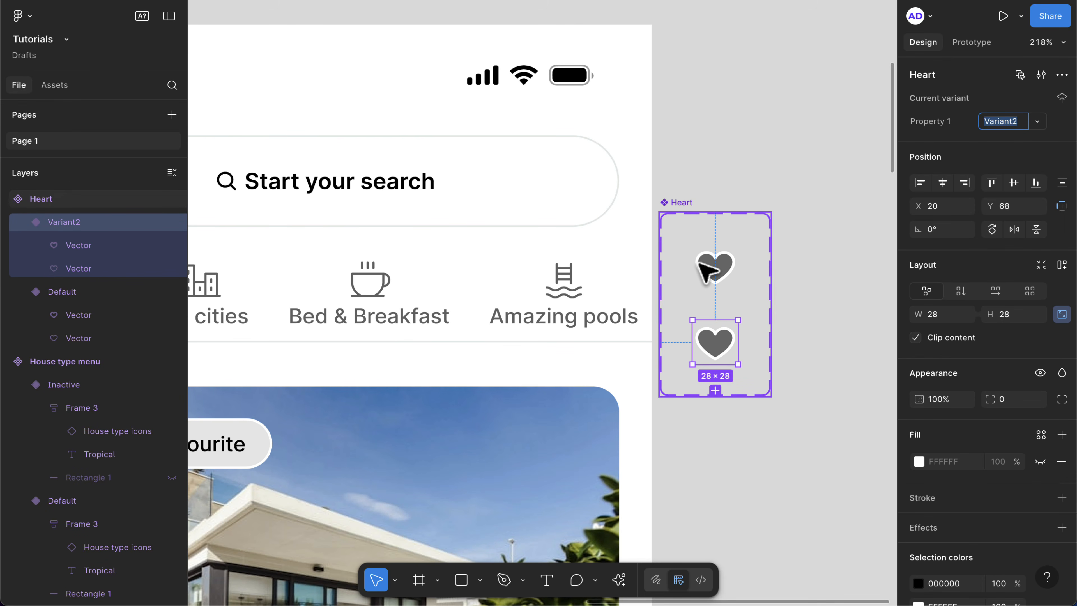
double_click(726, 351)
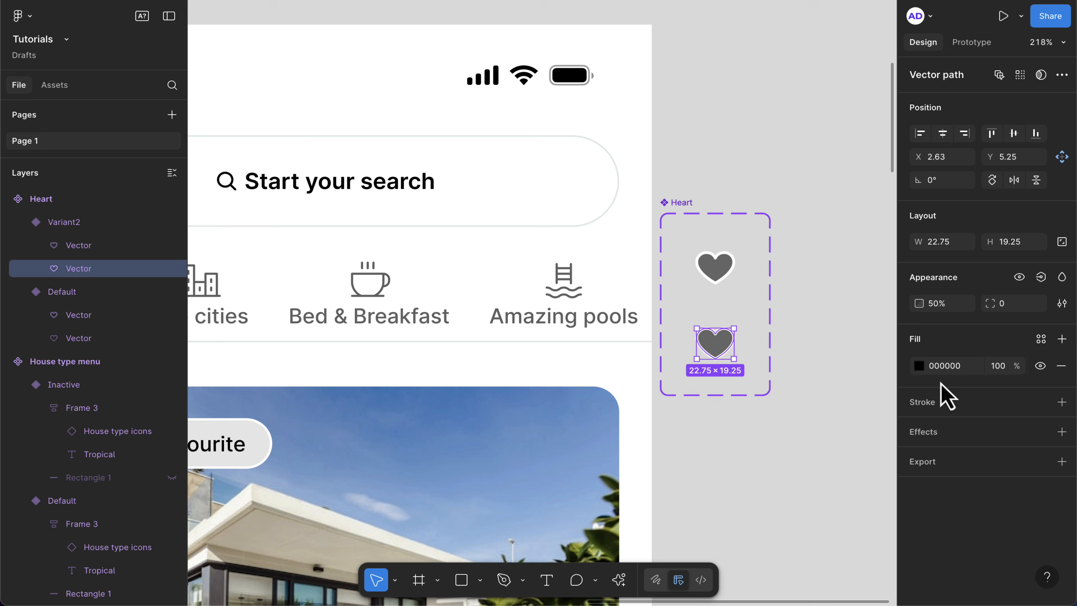
left_click(920, 365)
left_click_drag(877, 352, 906, 293)
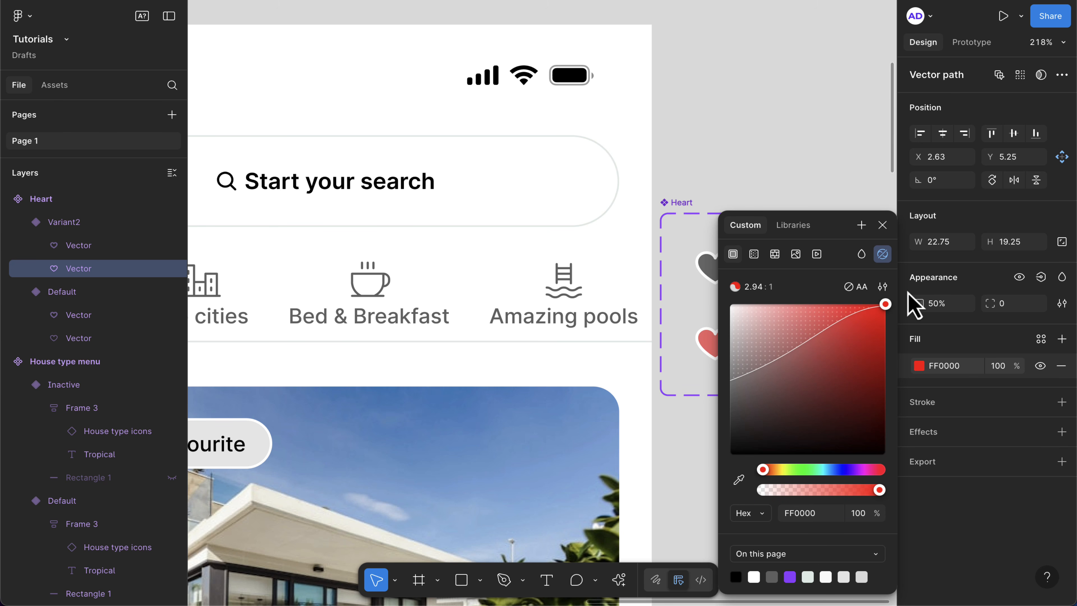
left_click(883, 225)
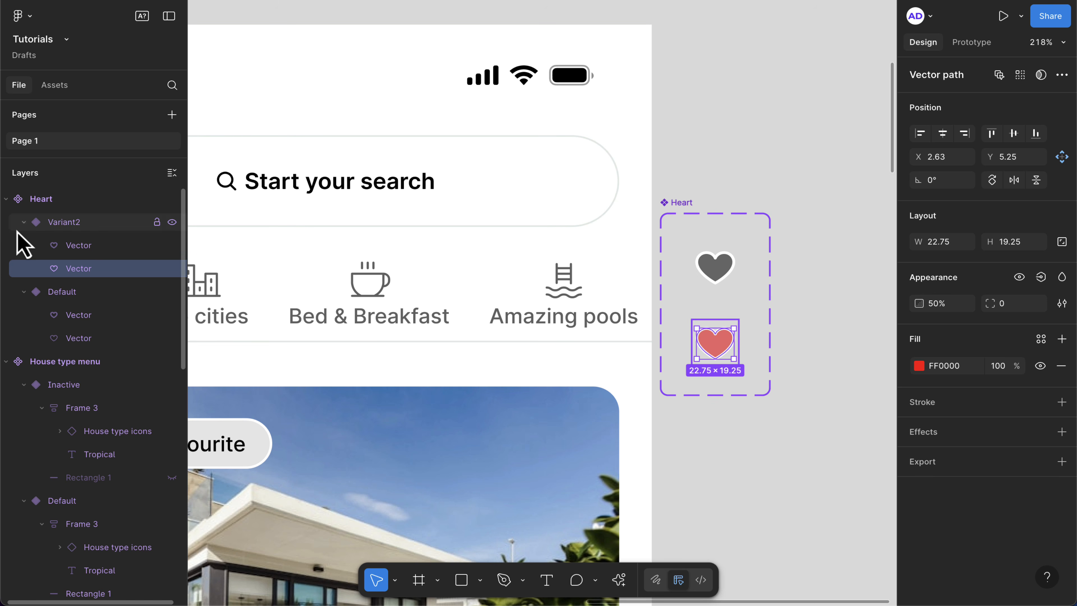
- Set the opacity of the red inner vector in the second Heart variant to 100%
left_click(73, 244)
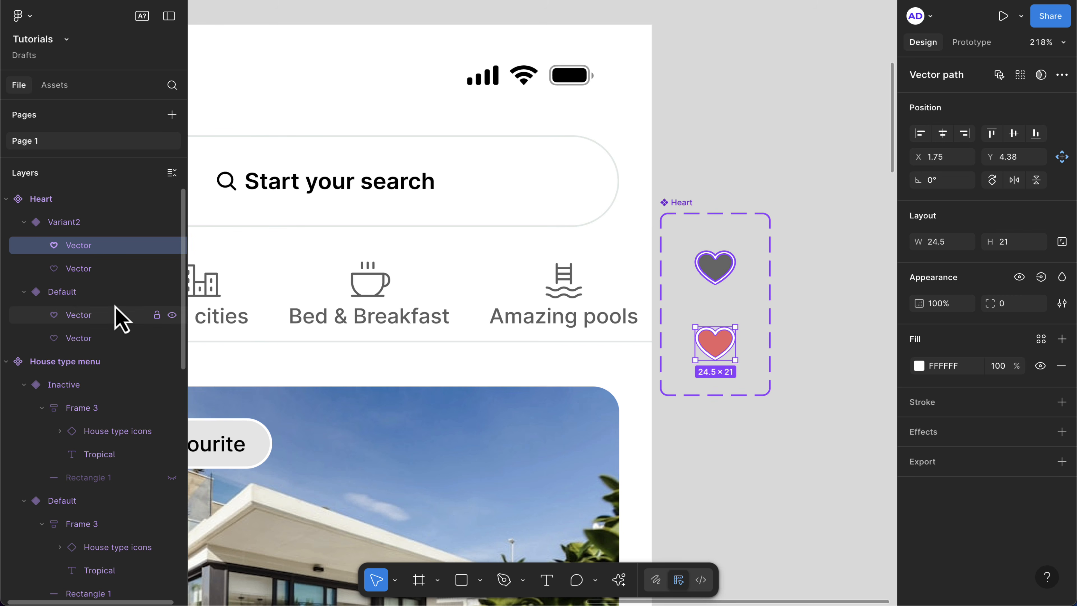
left_click(78, 268)
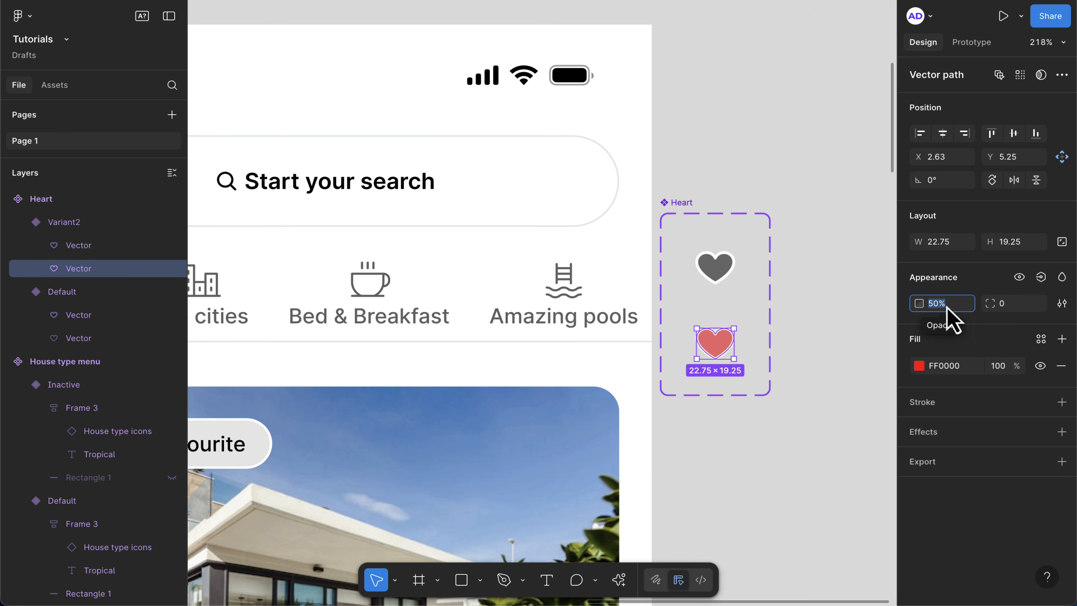
type("100")
key("Return")
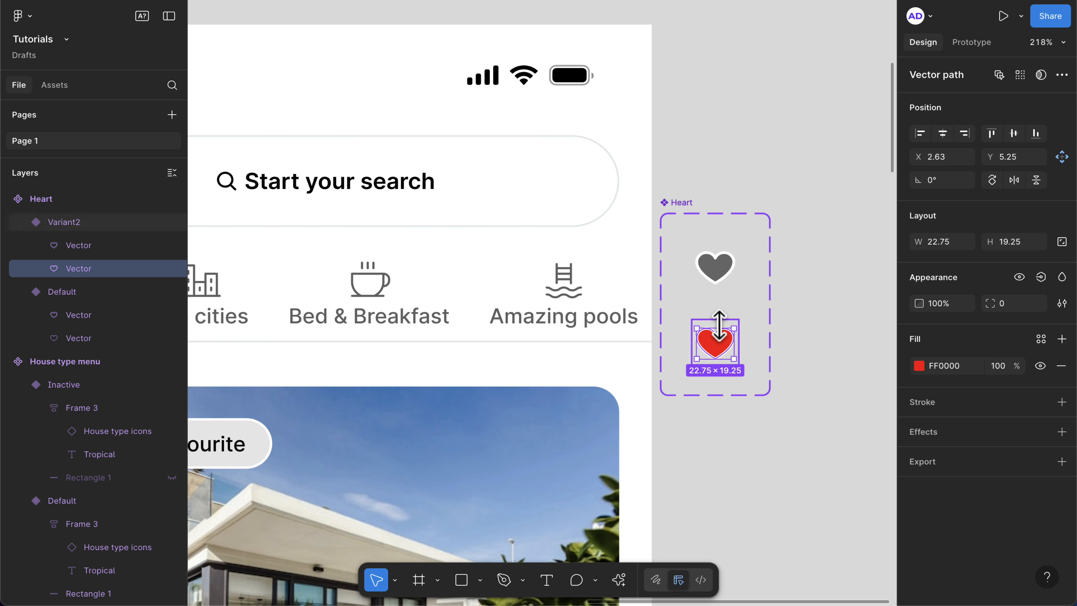
left_click(764, 307)
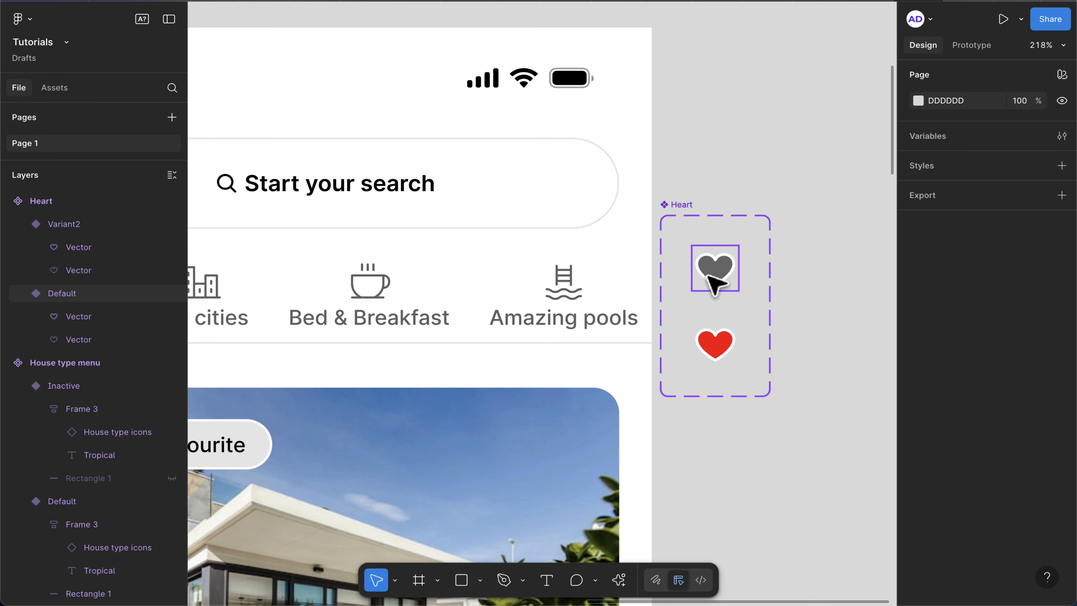
- Link the Default and Variant2 hearts to each other with instant On tap Change to interactions in both directions
left_click(721, 275)
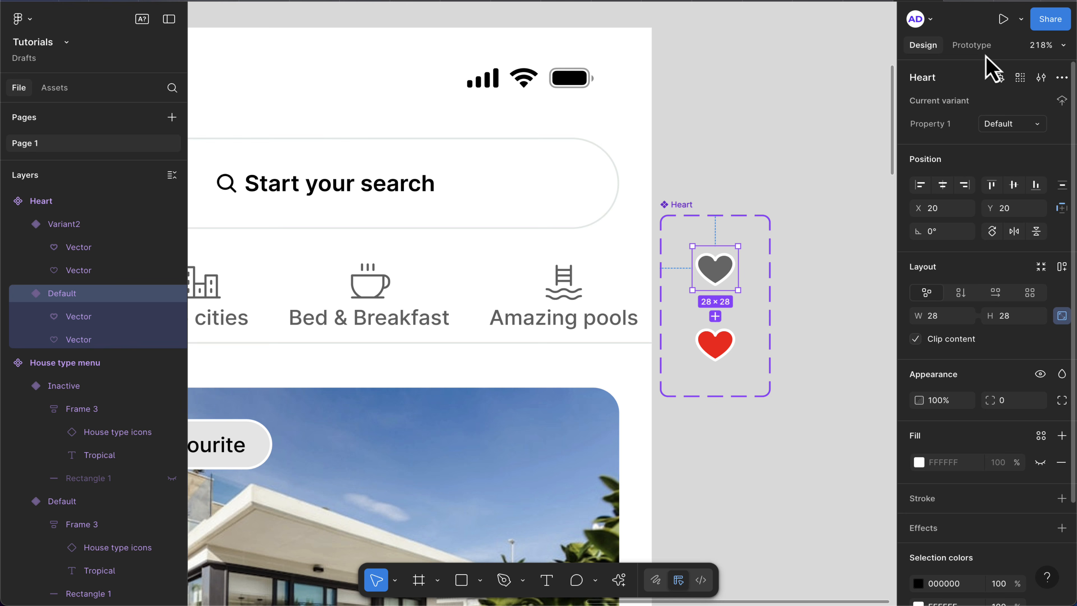
left_click(976, 46)
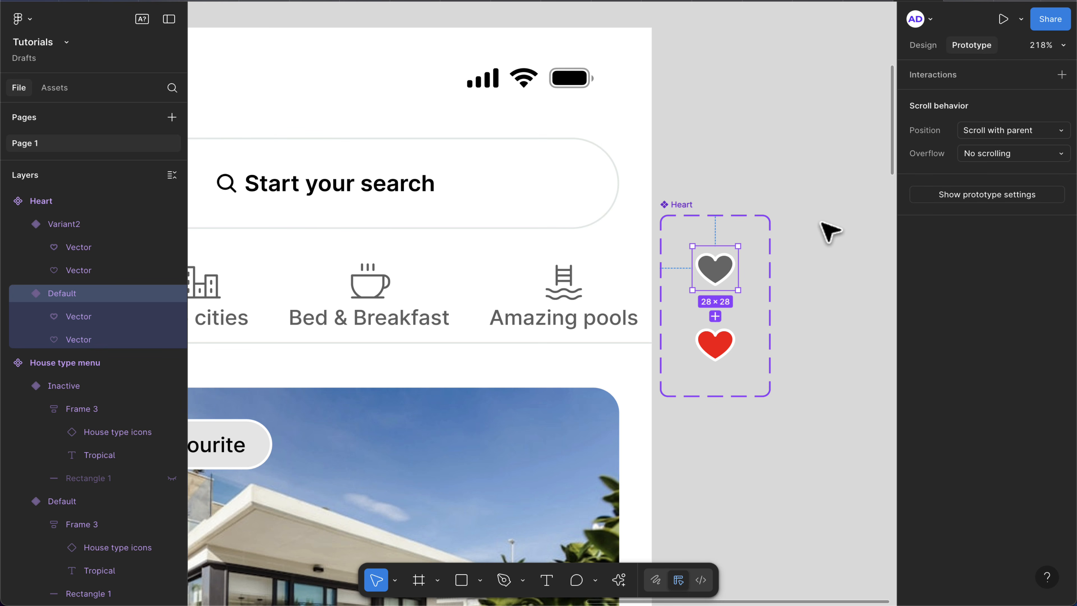
scroll(719, 299, "up", 5)
left_click_drag(715, 316, 719, 363)
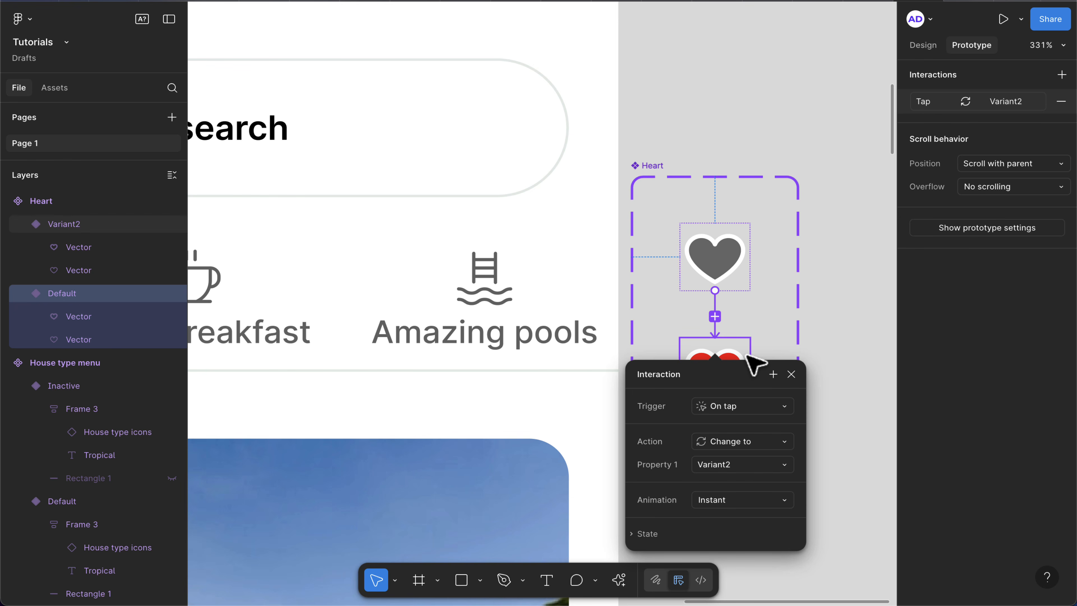
left_click(746, 356)
left_click_drag(748, 369, 747, 276)
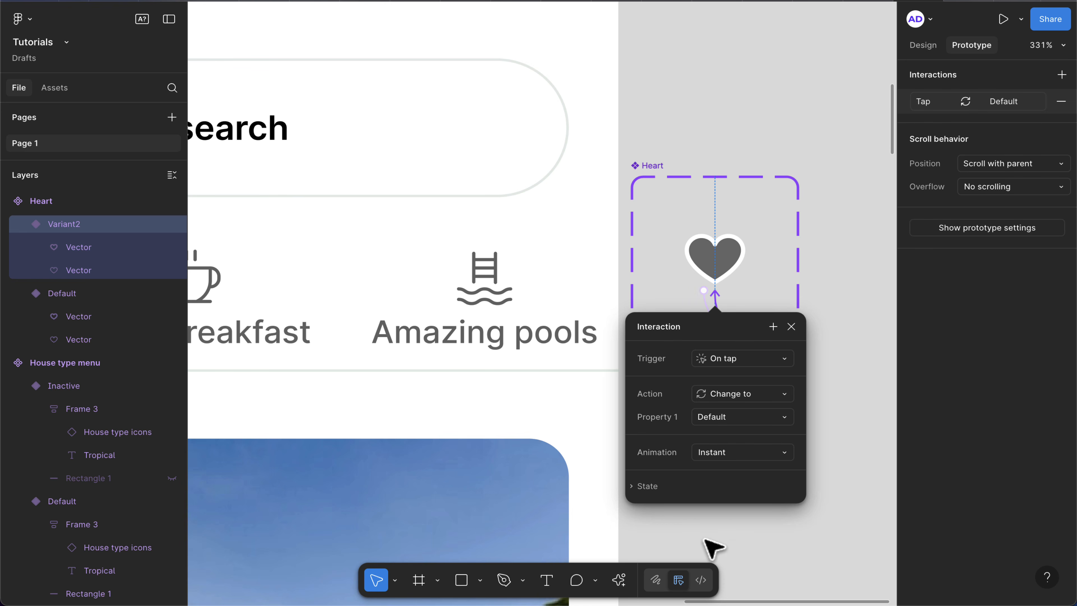
left_click(755, 148)
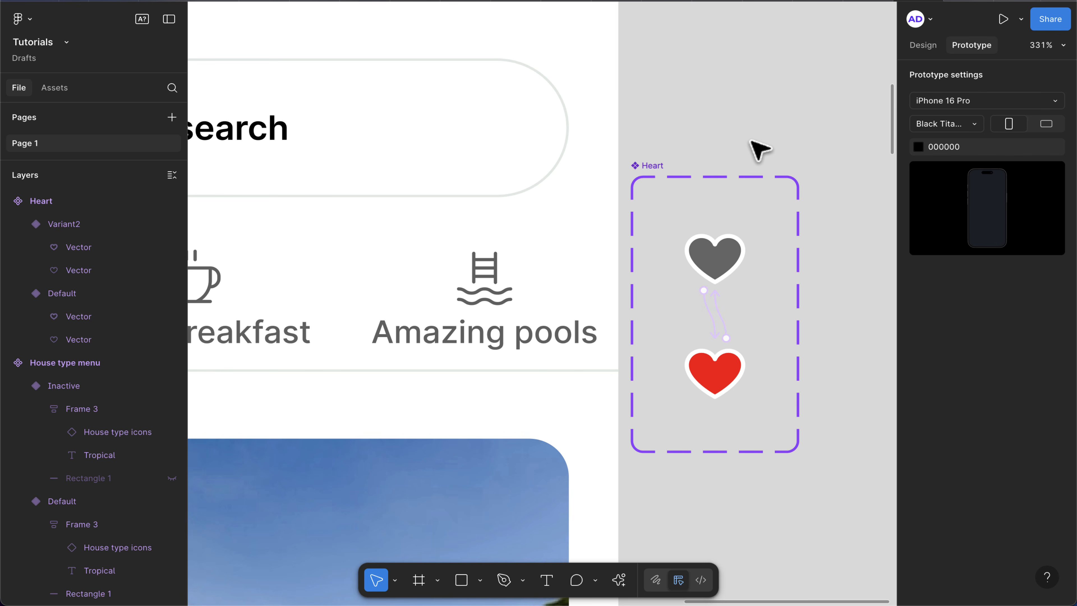
- Place a Heart instance near the house image's upper-right corner and preview the iPhone 16 Pro - 1 prototype
left_click(68, 91)
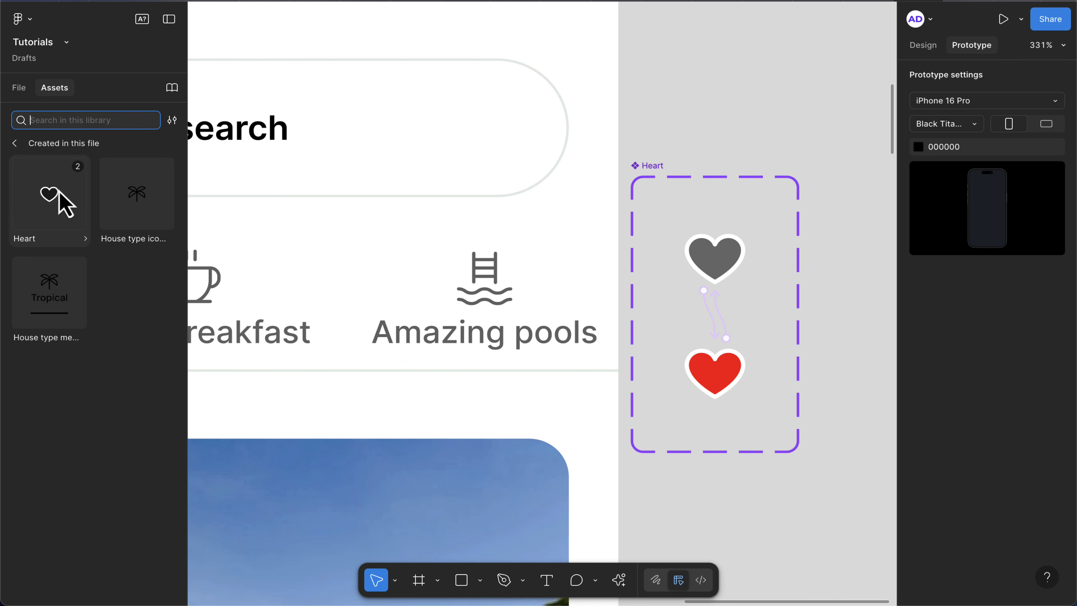
left_click_drag(59, 193, 536, 512)
scroll(536, 512, "down", 10)
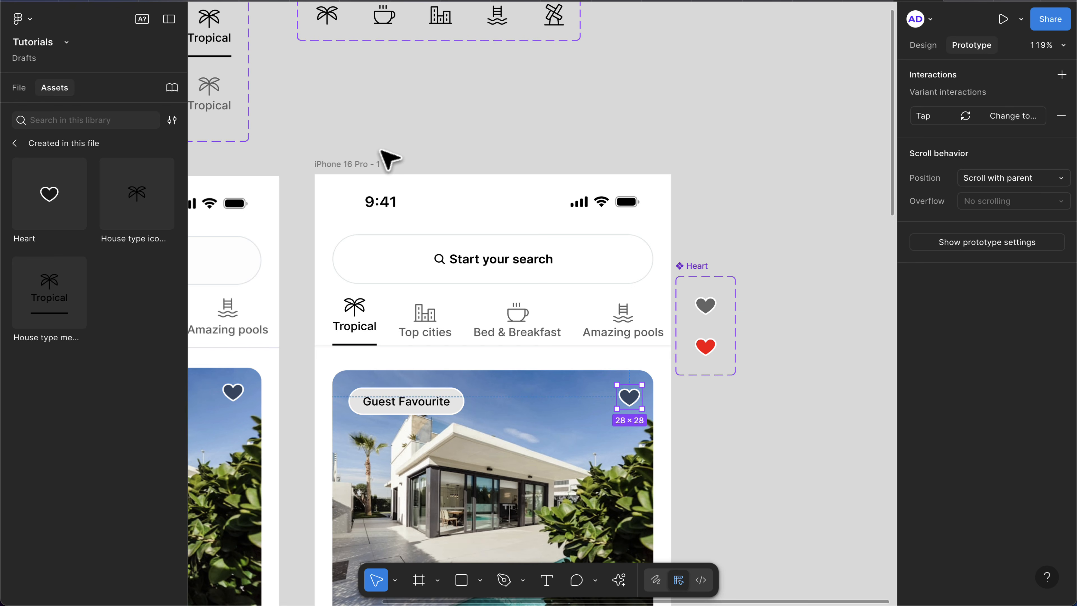
left_click(358, 165)
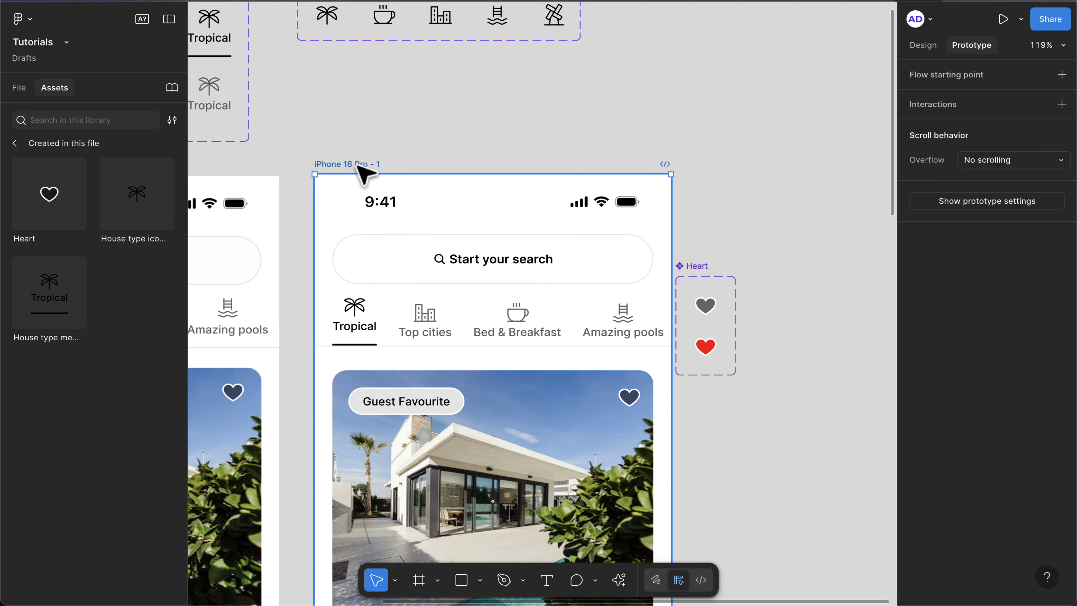
key("shift+space")
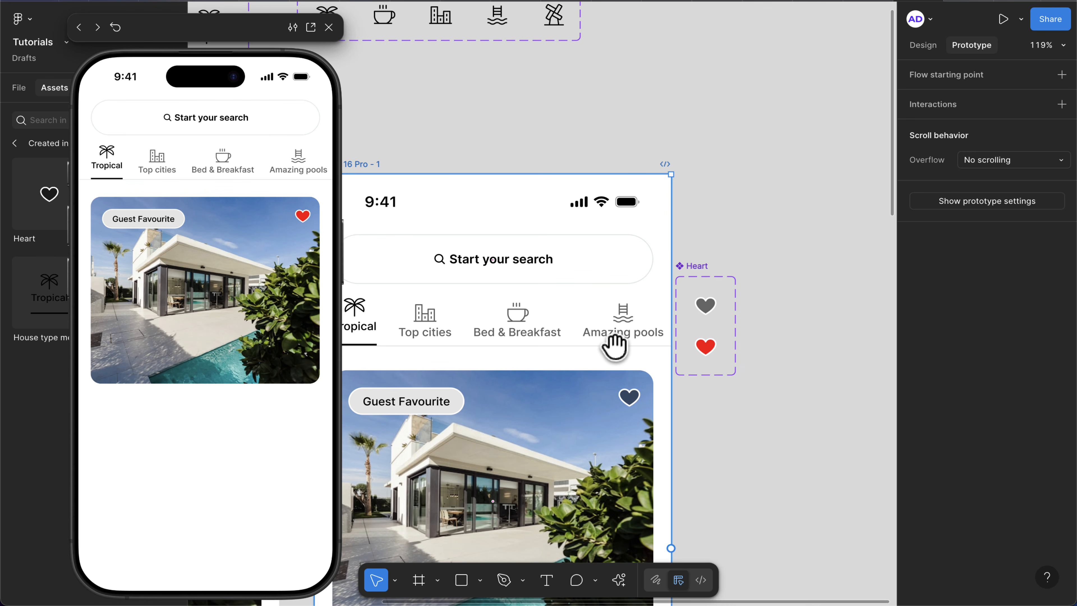
- Wrap the Guest Favourite badge and the heart instance together in an auto layout frame
scroll(615, 342, "up", 3)
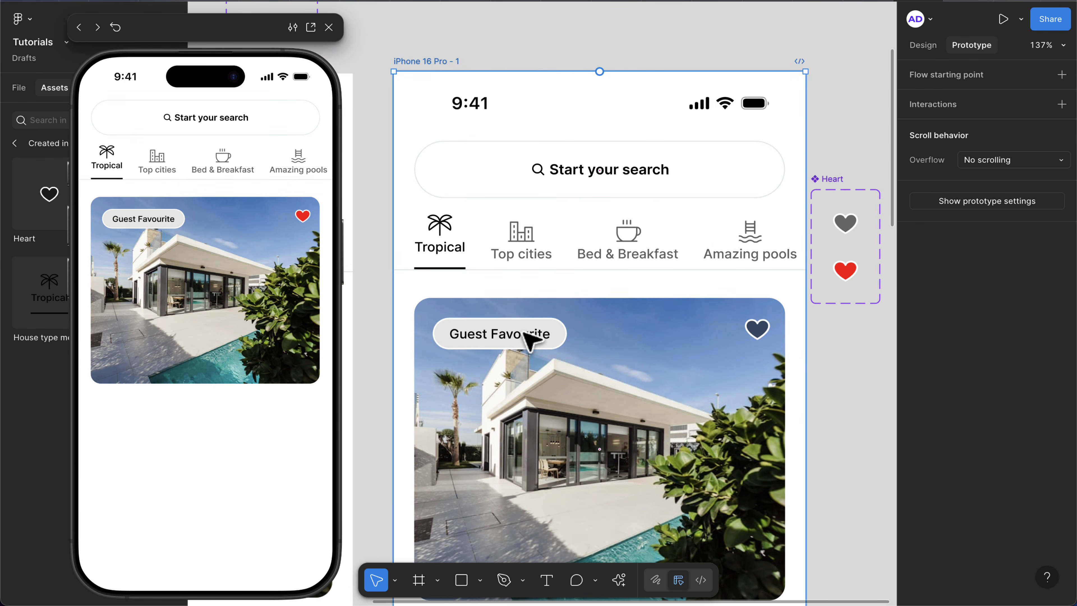
double_click(532, 333)
left_click(759, 329, "shift")
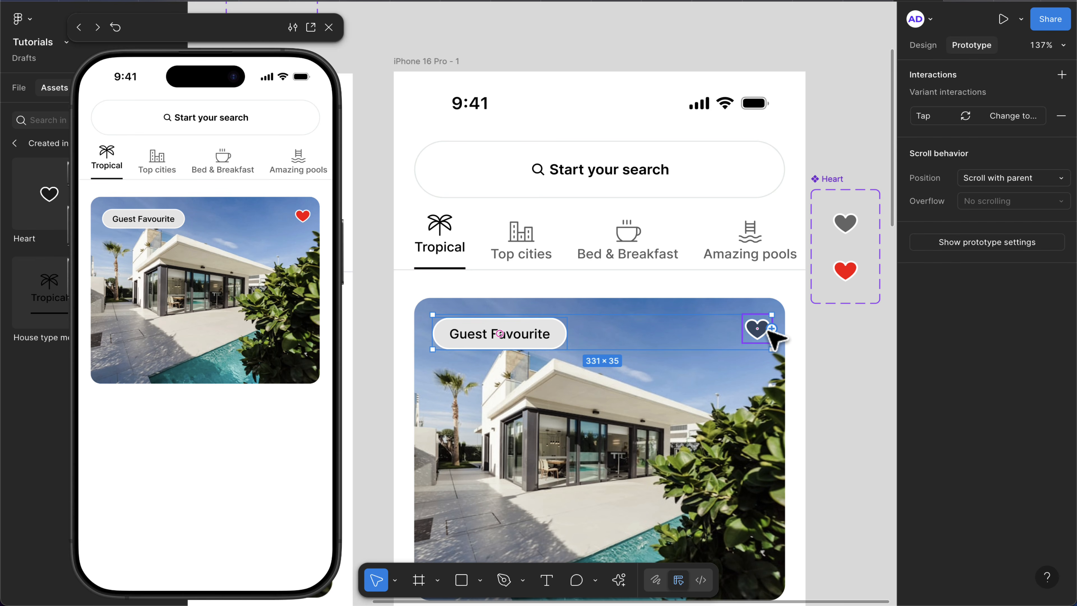
key("shift+a")
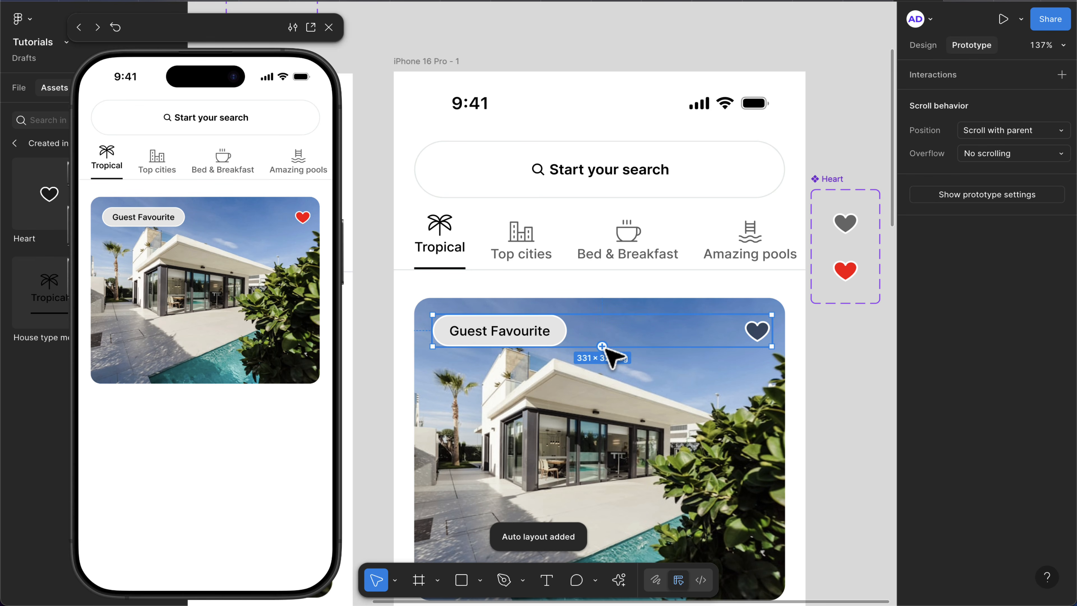
- Set the width of the badge-and-heart row to 330 and centre it horizontally in the house image card
left_click(923, 44)
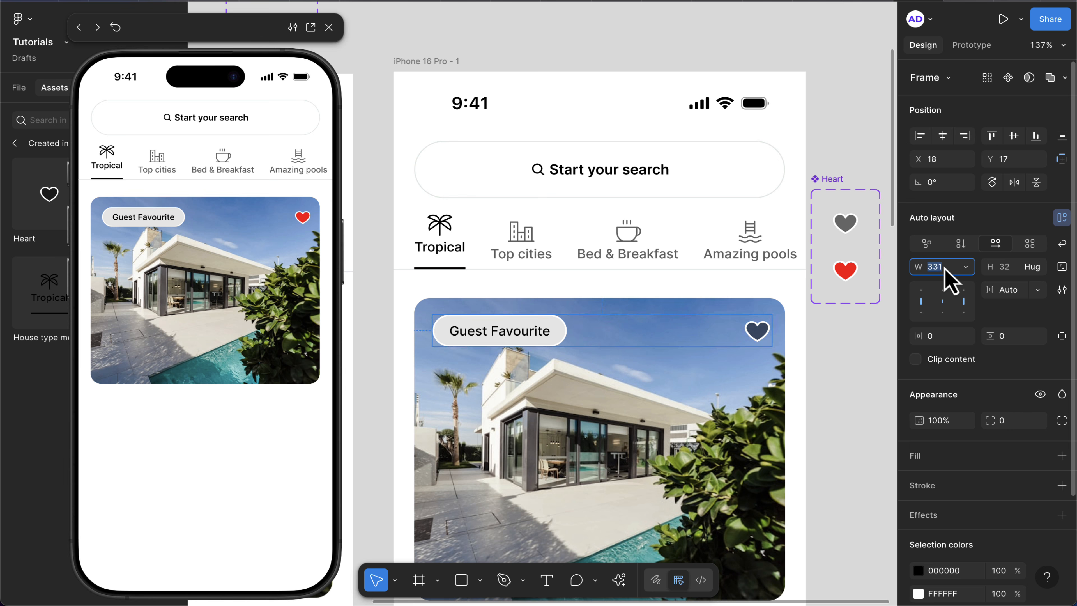
key("Up")
key("Up")
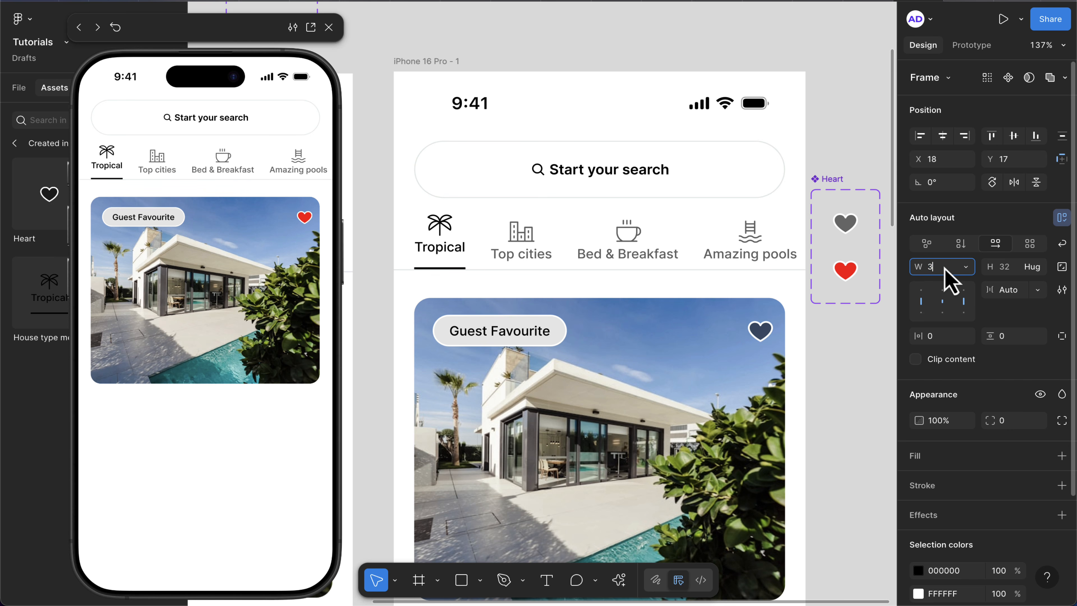
type("362")
key("Return")
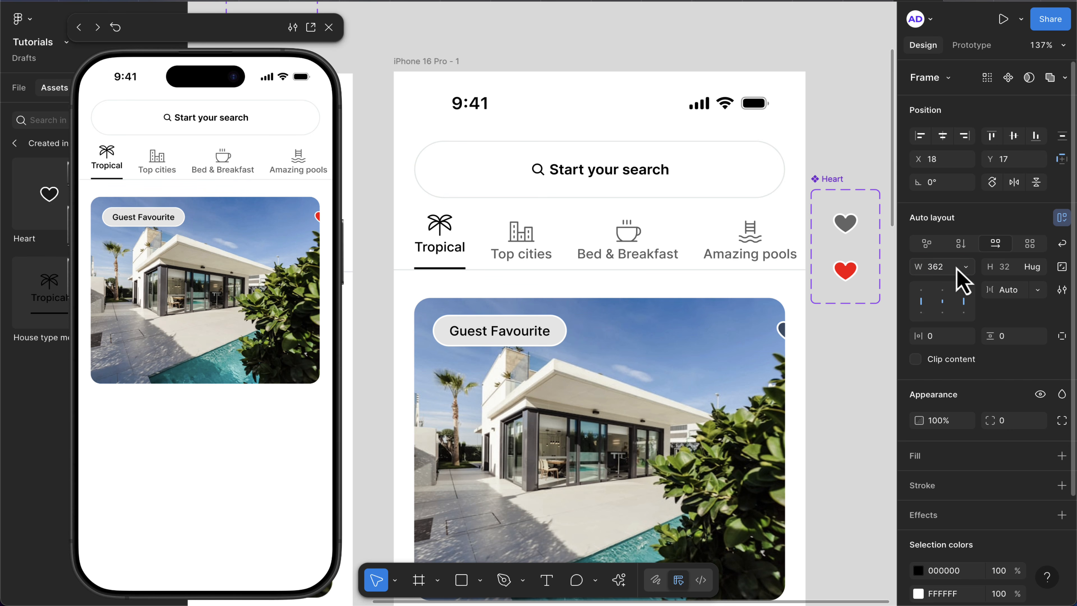
left_click(941, 136)
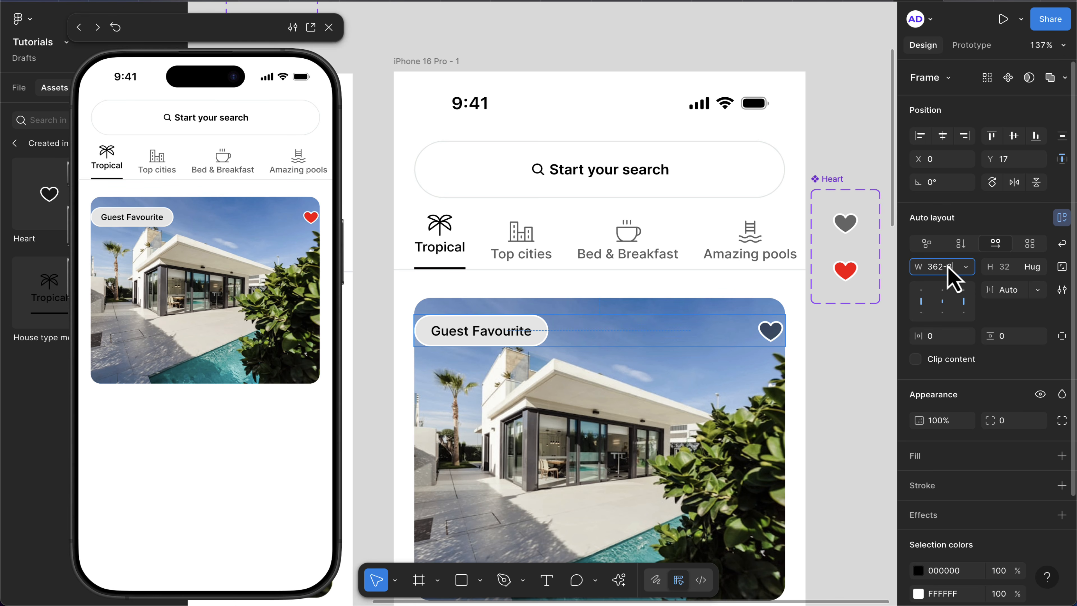
type("2")
key("Return")
left_click(943, 136)
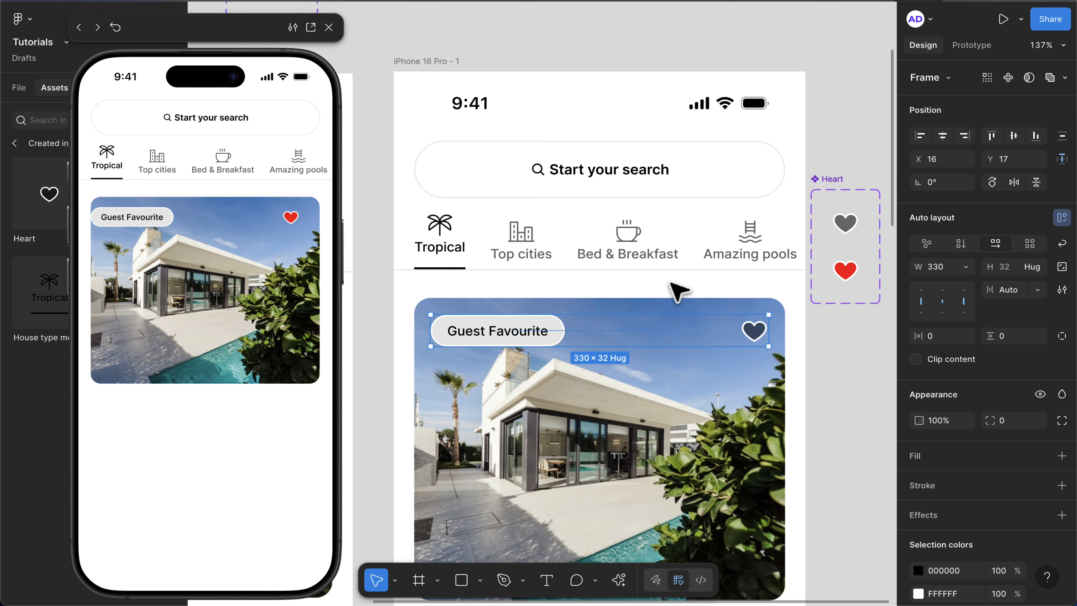
- Set the badge-and-heart row's width to 334 and position it centred horizontally, 14 below the image card's top edge
scroll(494, 320, "up", 4)
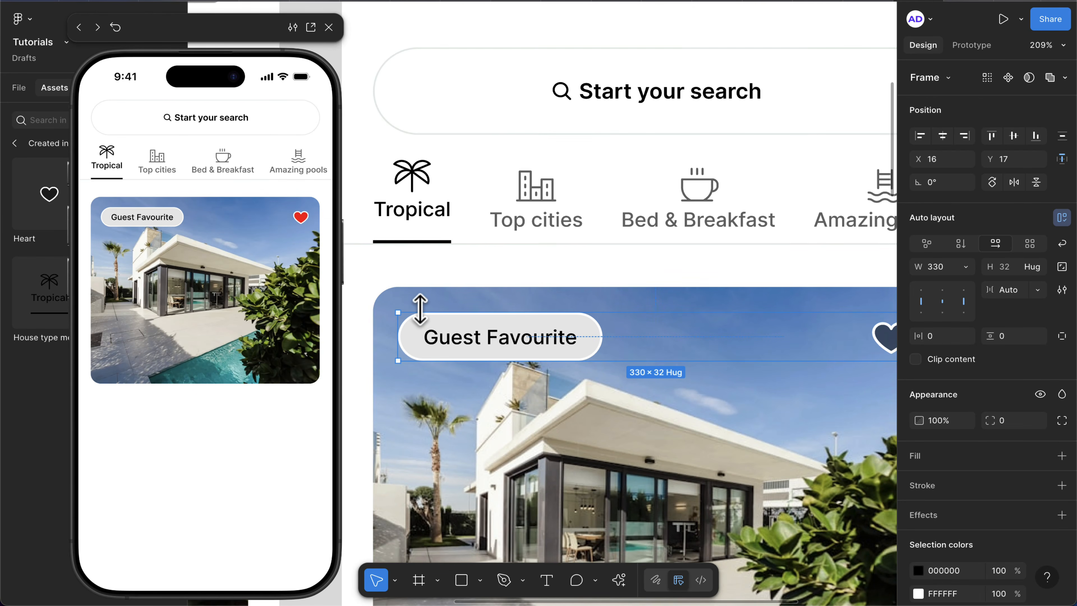
key("alt")
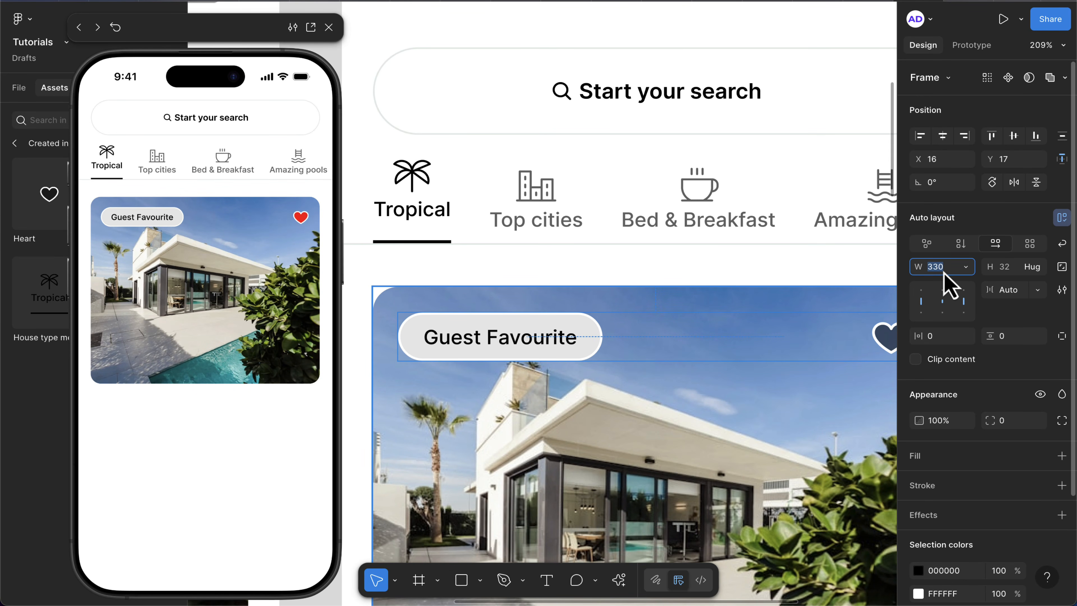
key("Up")
key("Up")
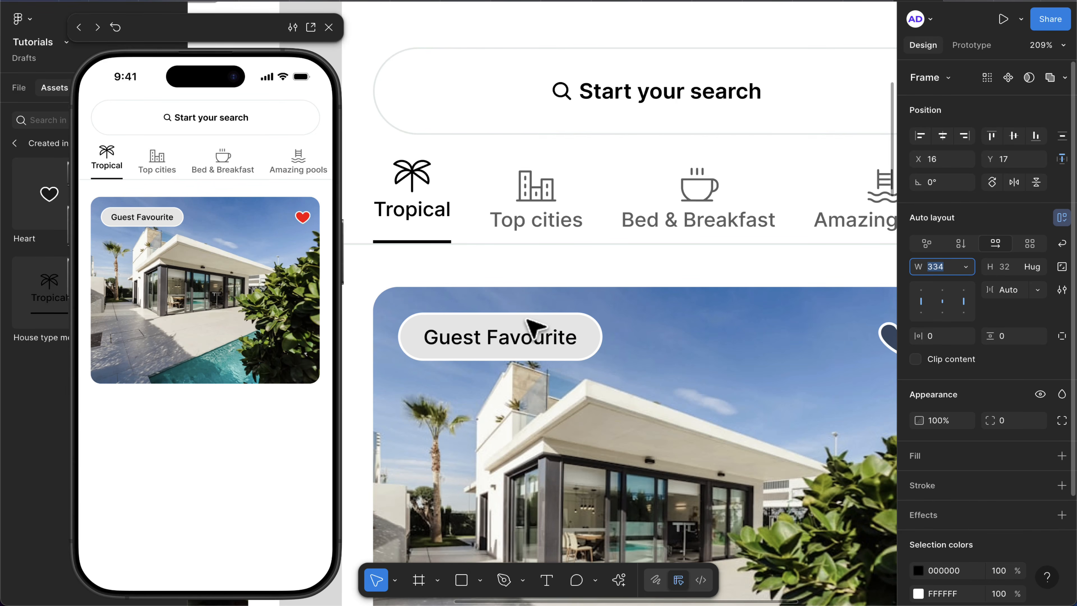
left_click(943, 136)
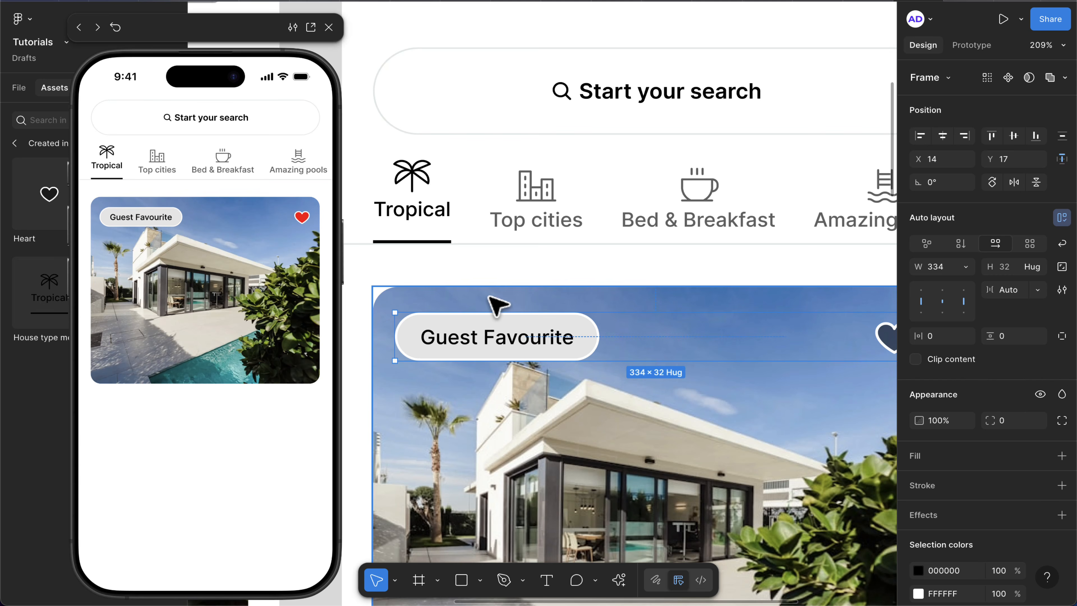
left_click_drag(489, 296, 490, 291)
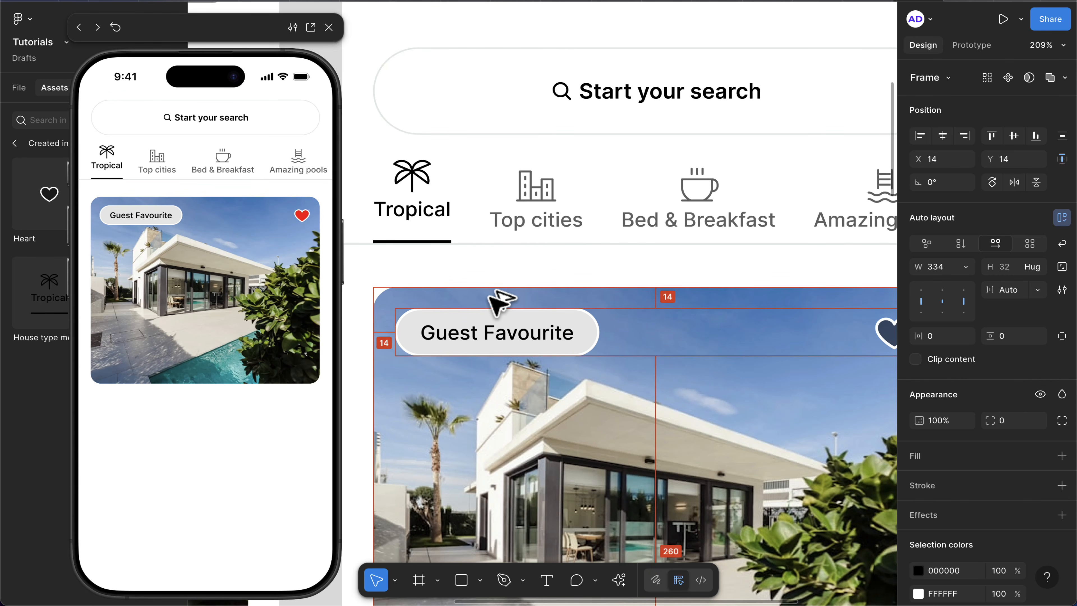
- Draw a rectangle about 26 by 26 inside the house image card, near the pool's edge
scroll(500, 305, "down", 3)
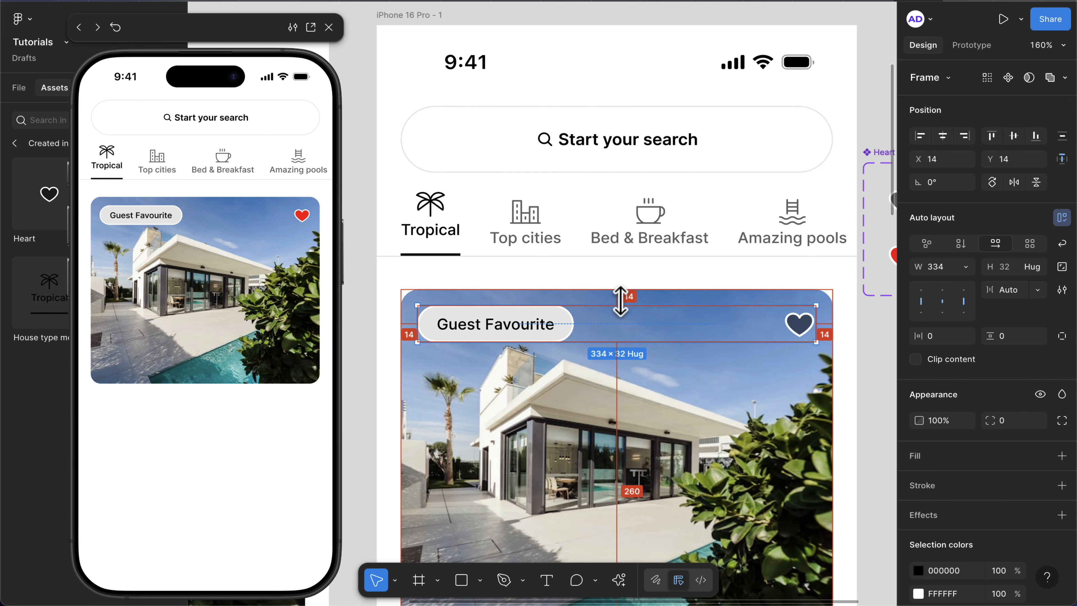
scroll(580, 315, "down", 6)
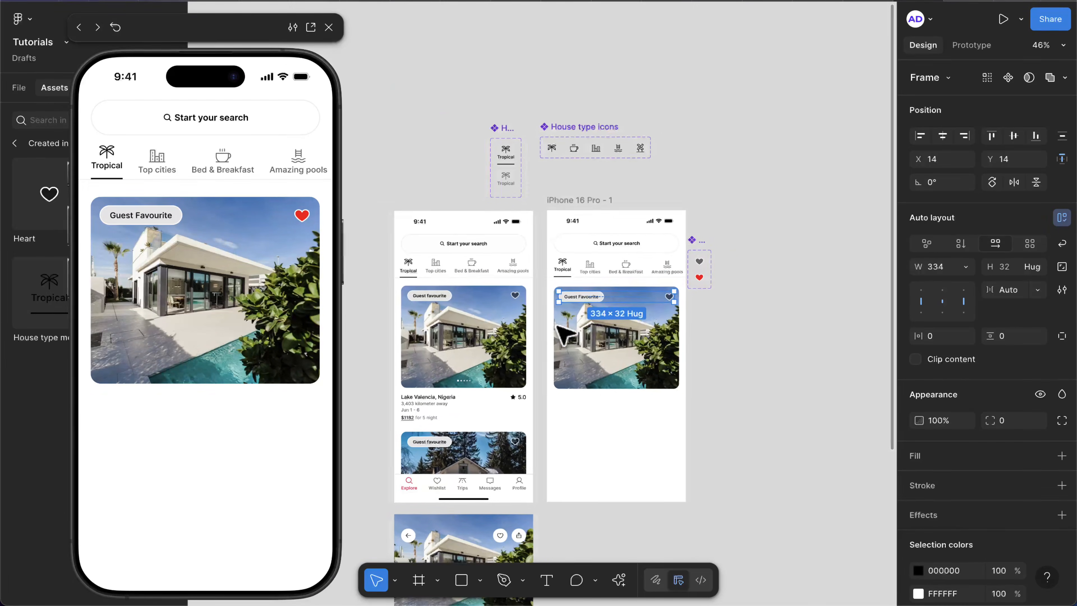
scroll(556, 326, "down", 1)
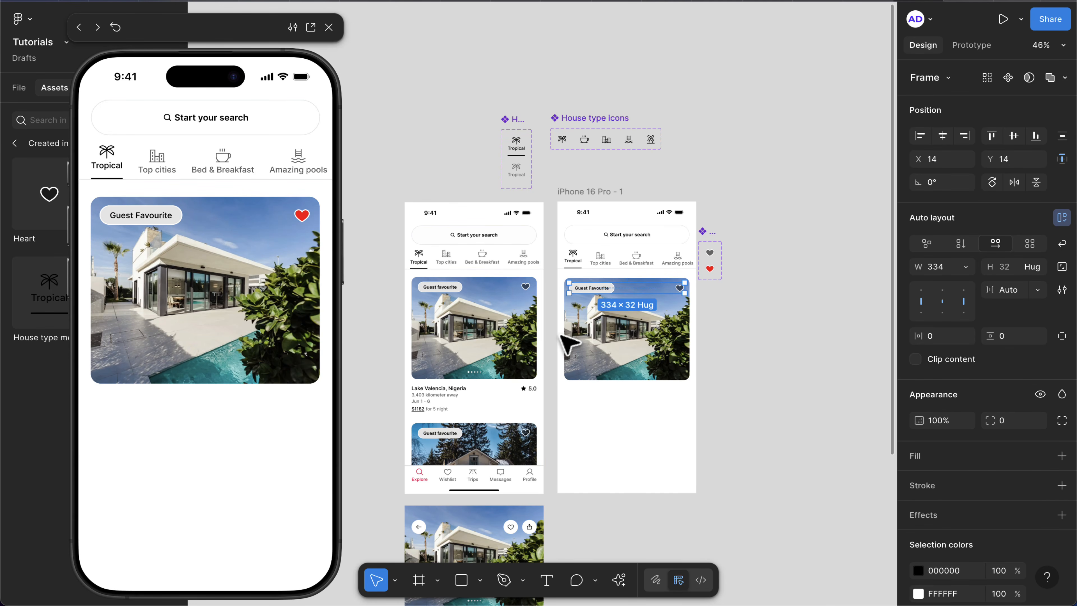
scroll(522, 365, "up", 7)
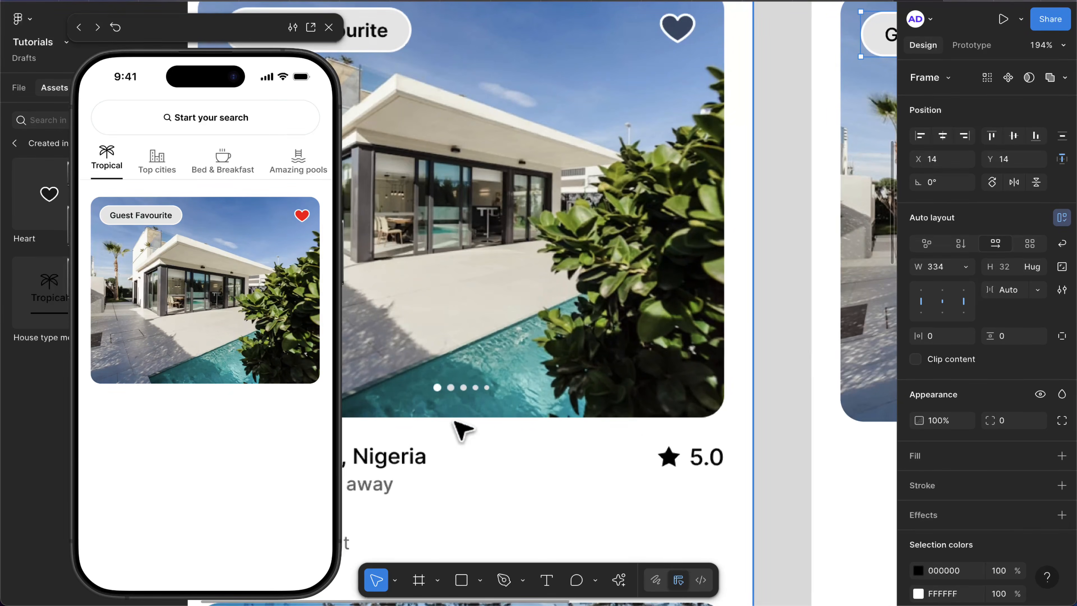
scroll(450, 407, "down", 4)
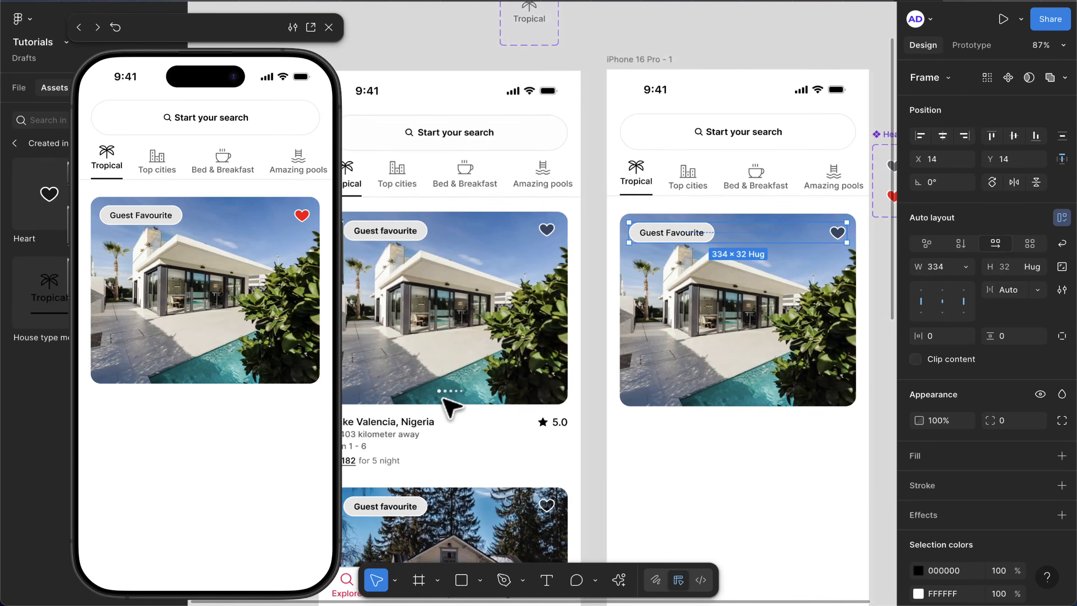
scroll(552, 409, "down", 1)
scroll(712, 386, "up", 3)
left_click(712, 387)
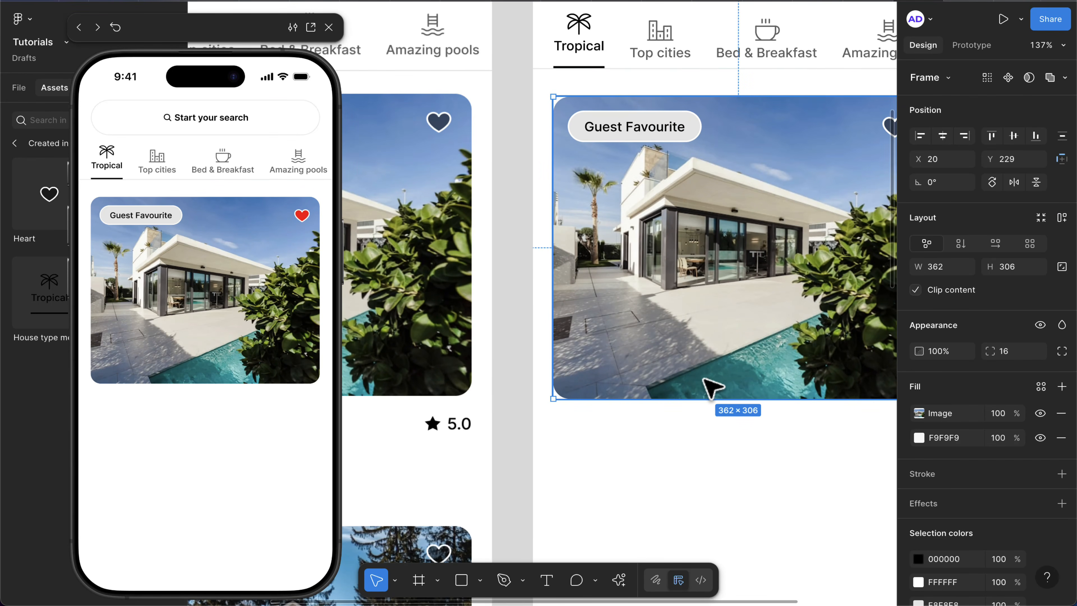
key("r")
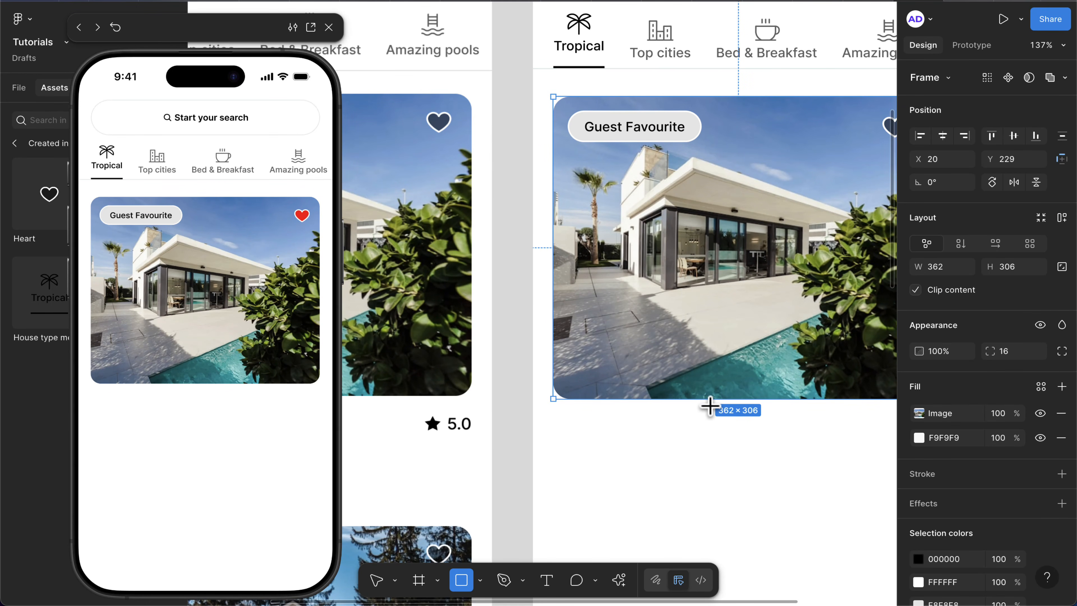
left_click_drag(690, 352, 717, 379)
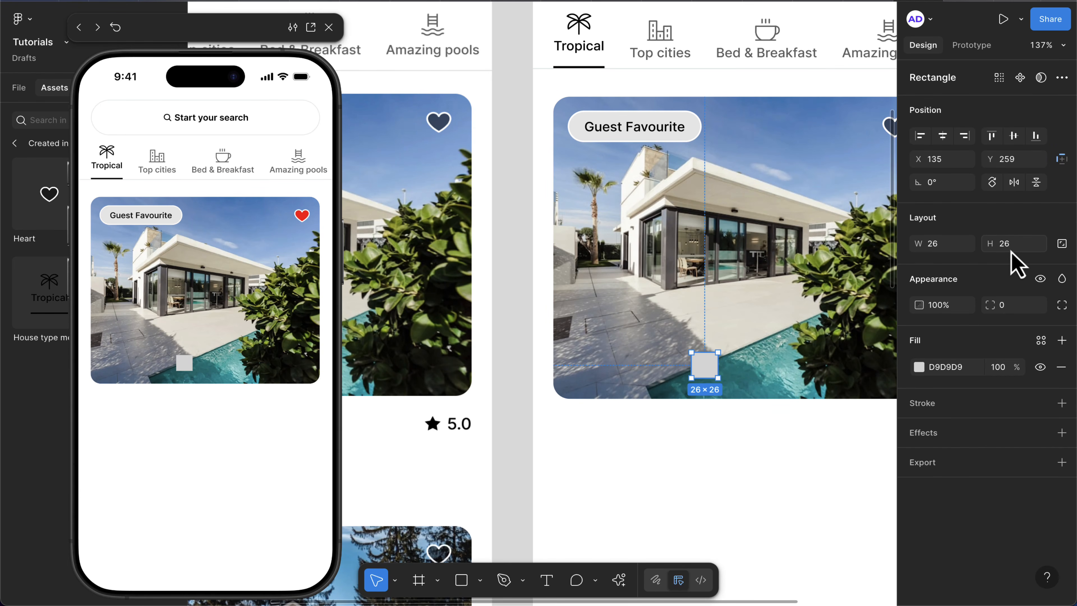
- Lock the small rectangle's aspect ratio and set its size to 6 by 6
left_click(1061, 243)
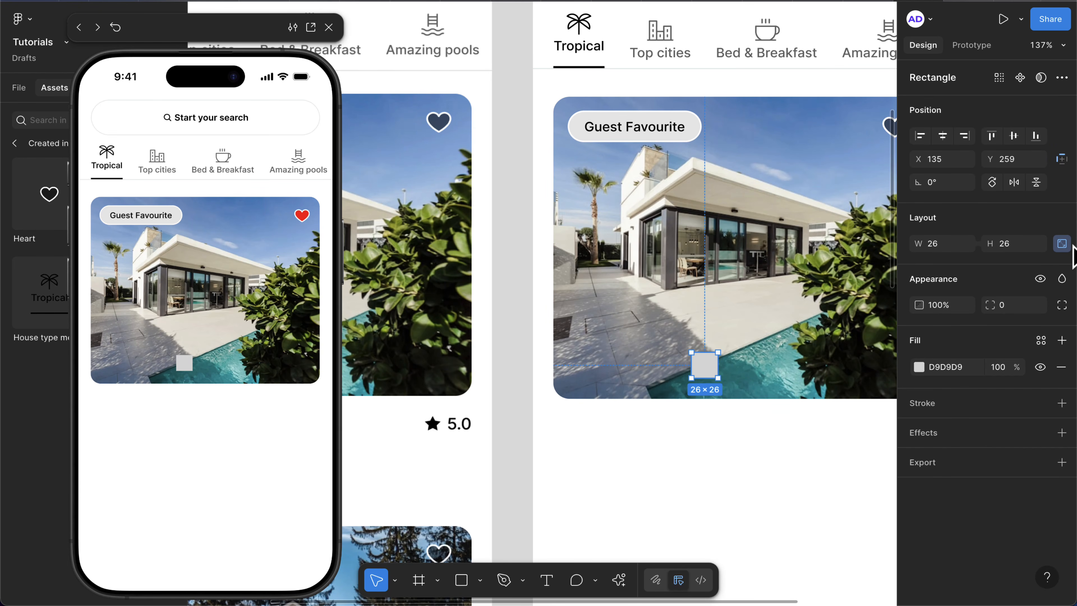
left_click(1013, 248)
type("6")
key("Return")
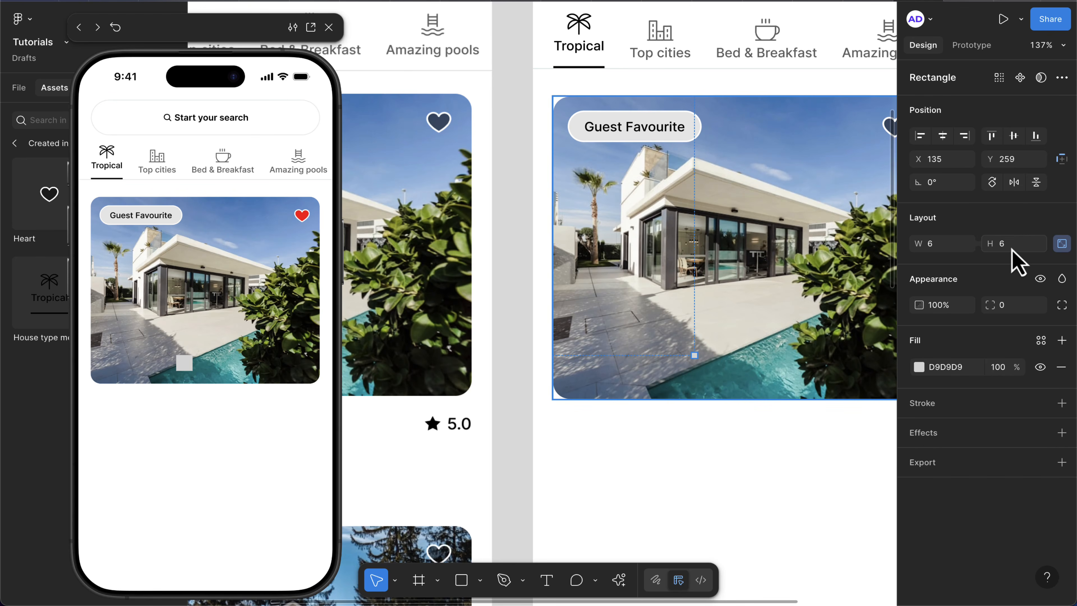
- Make the 6 by 6 rectangle a white dot with fill FFFFFF and corner radius 6
left_click(941, 366)
type("f")
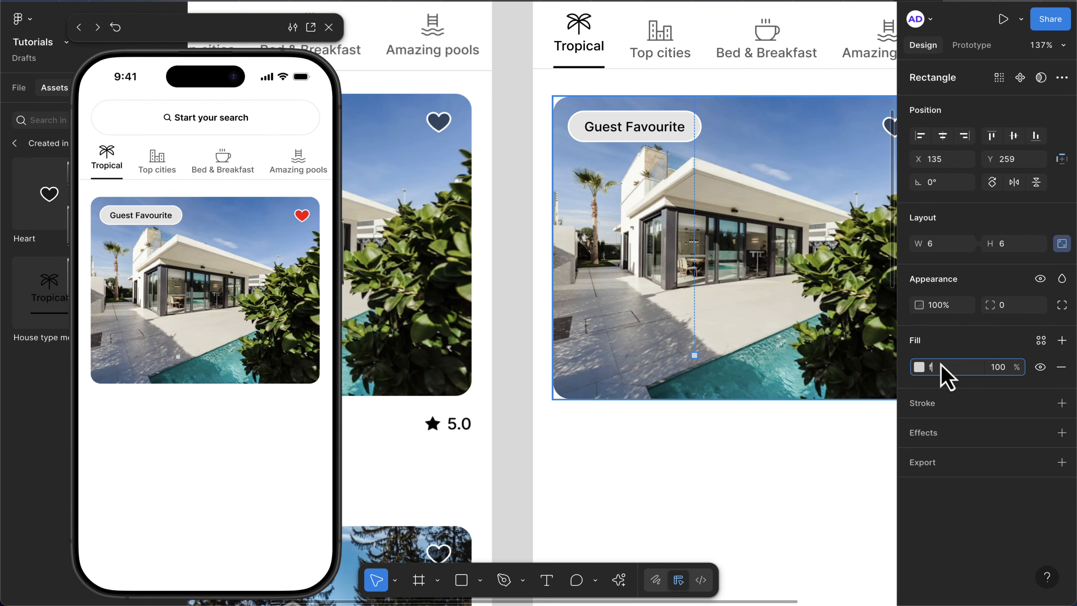
type("fffff")
key("Return")
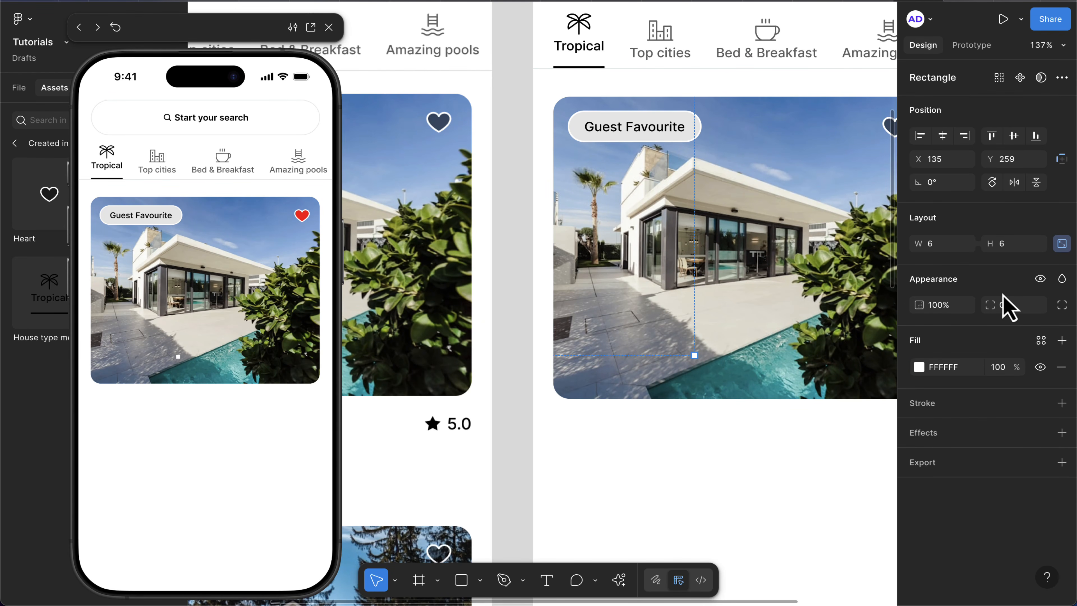
type("6")
key("Return")
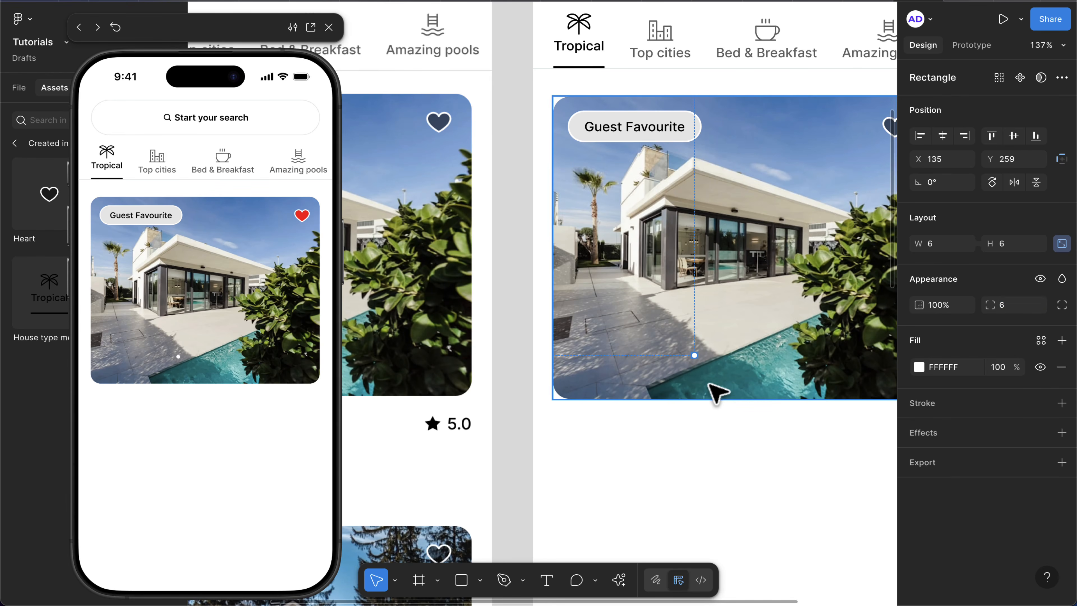
- Move the white dot down onto the pool at Y 281 and place a duplicate beside it at X 162
scroll(717, 388, "up", 5)
scroll(717, 392, "down", 2)
scroll(714, 374, "up", 6)
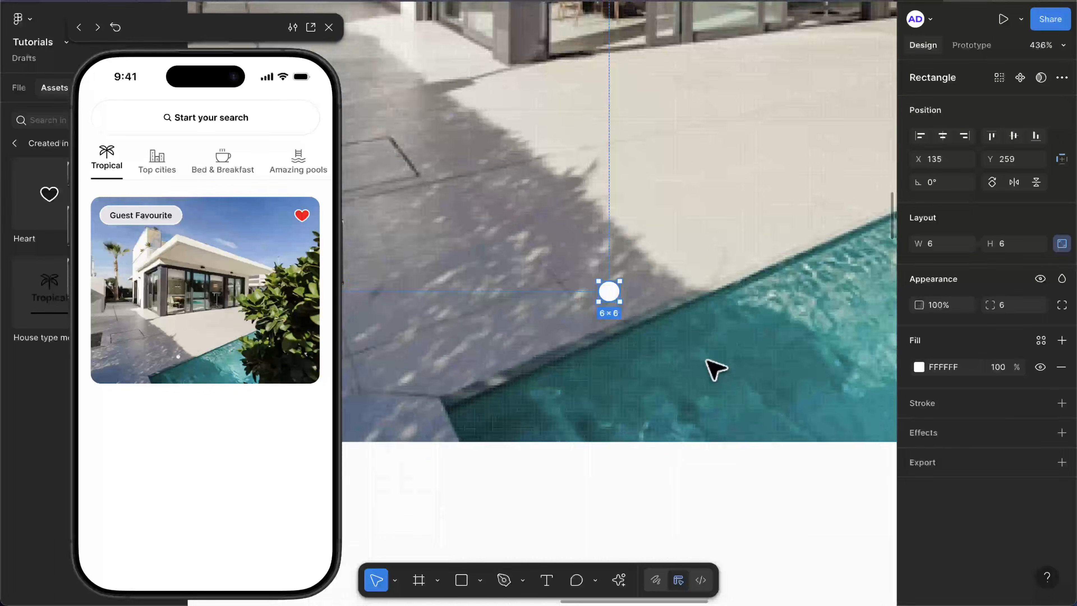
left_click_drag(591, 275, 706, 371)
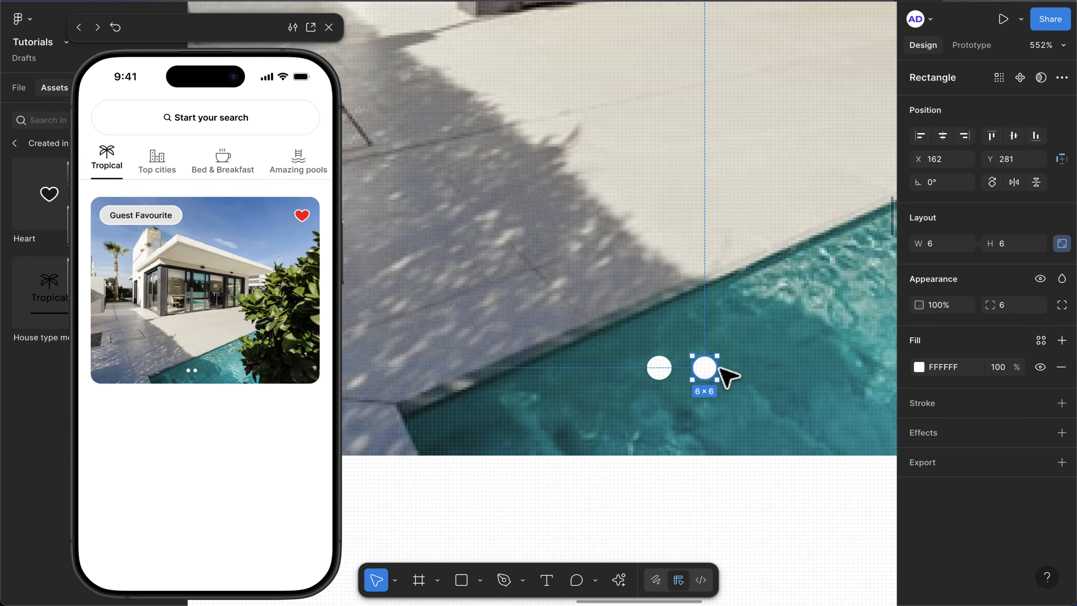
- Set the second dot's size to 5.5 and shift it down slightly to Y 282
left_click(1020, 249)
type("5.5")
key("Return")
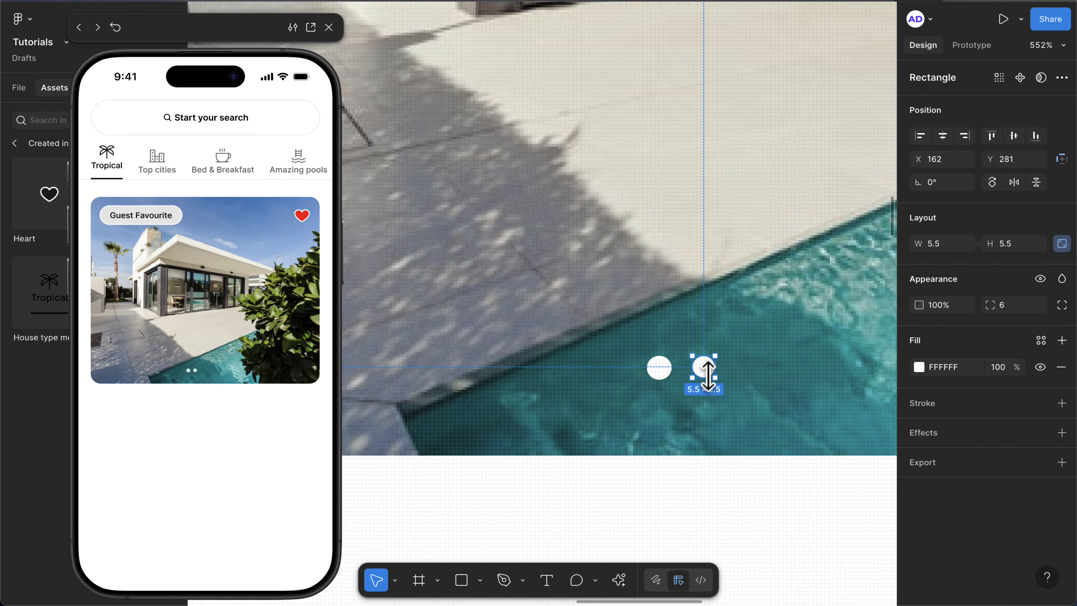
left_click_drag(706, 368, 707, 372)
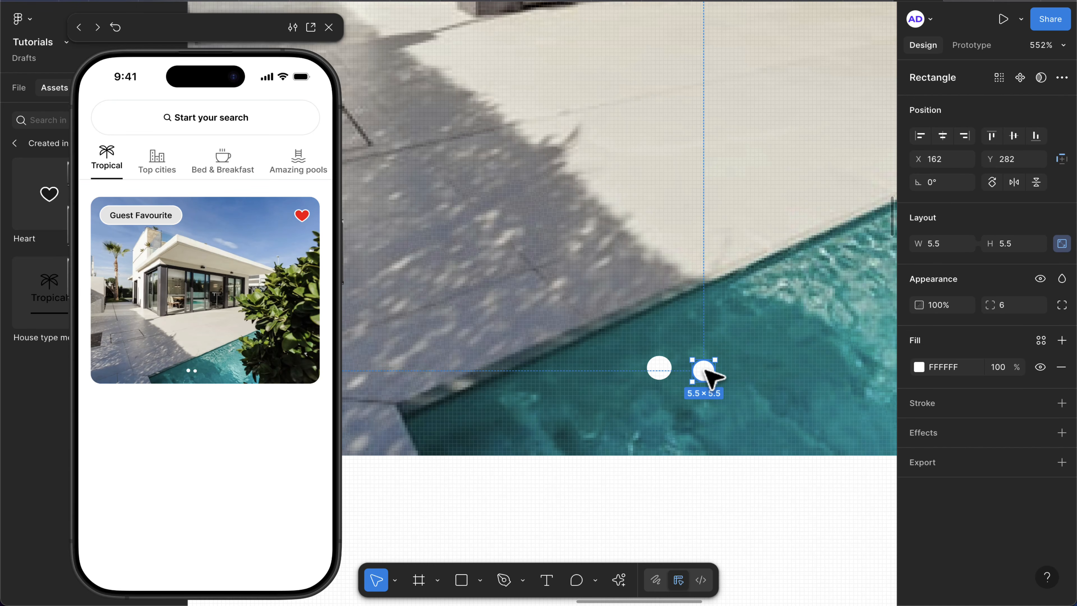
- Duplicate the last dot three more times along the row, sizing the copies 5, 4.5 and 4 in turn
key("super+d")
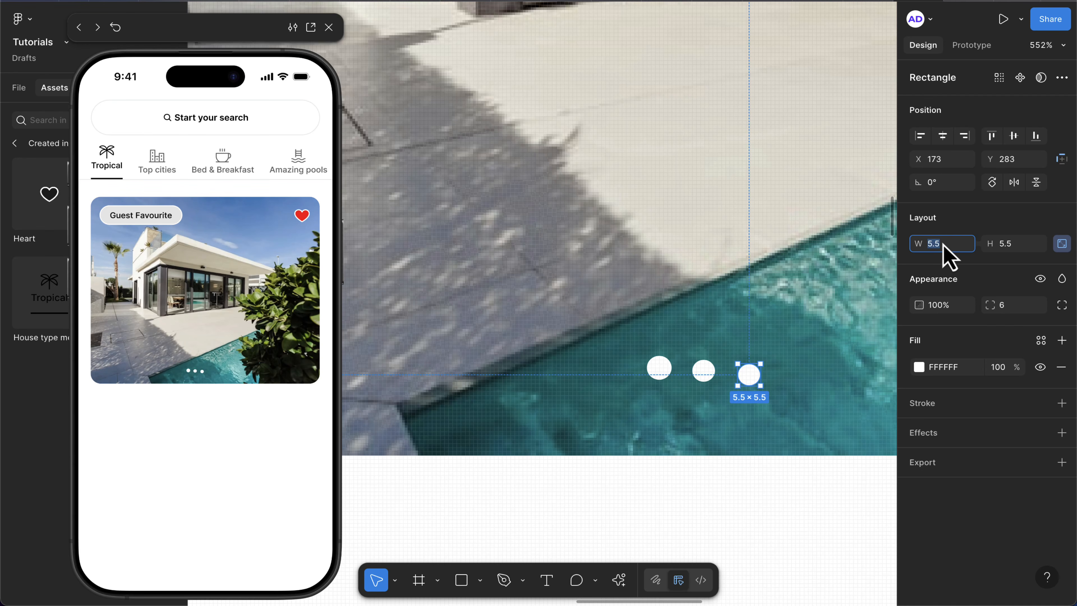
type("5")
key("Return")
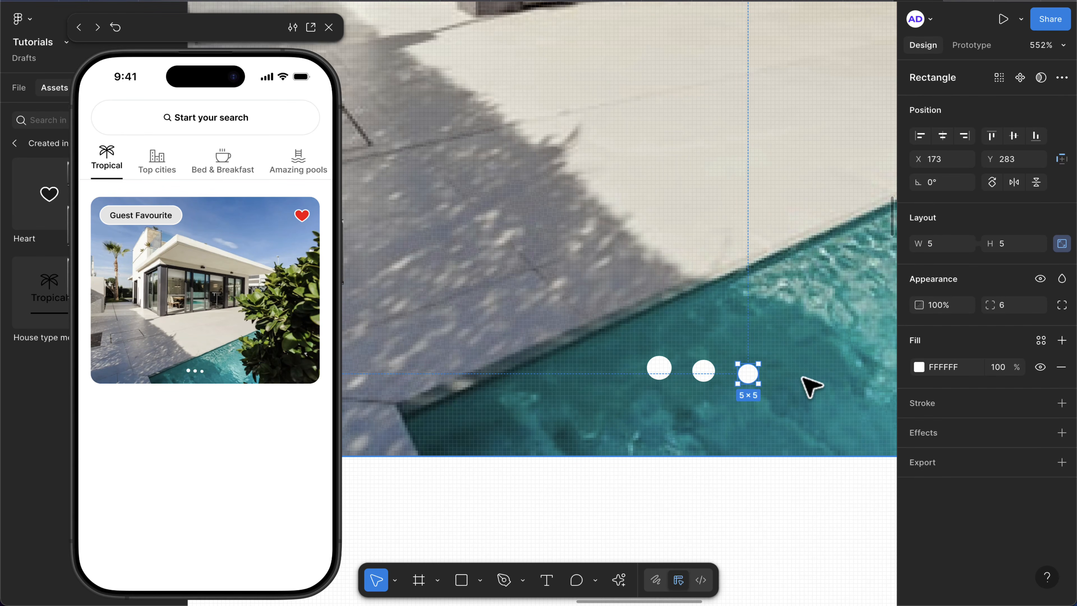
key("super+d")
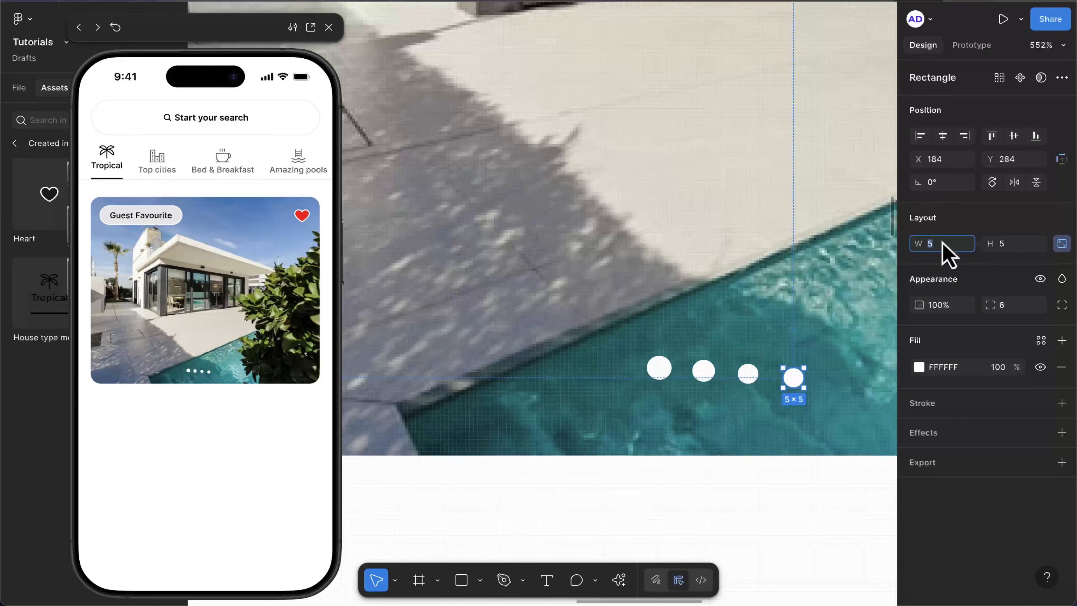
left_click(942, 241)
type("4.5")
key("Return")
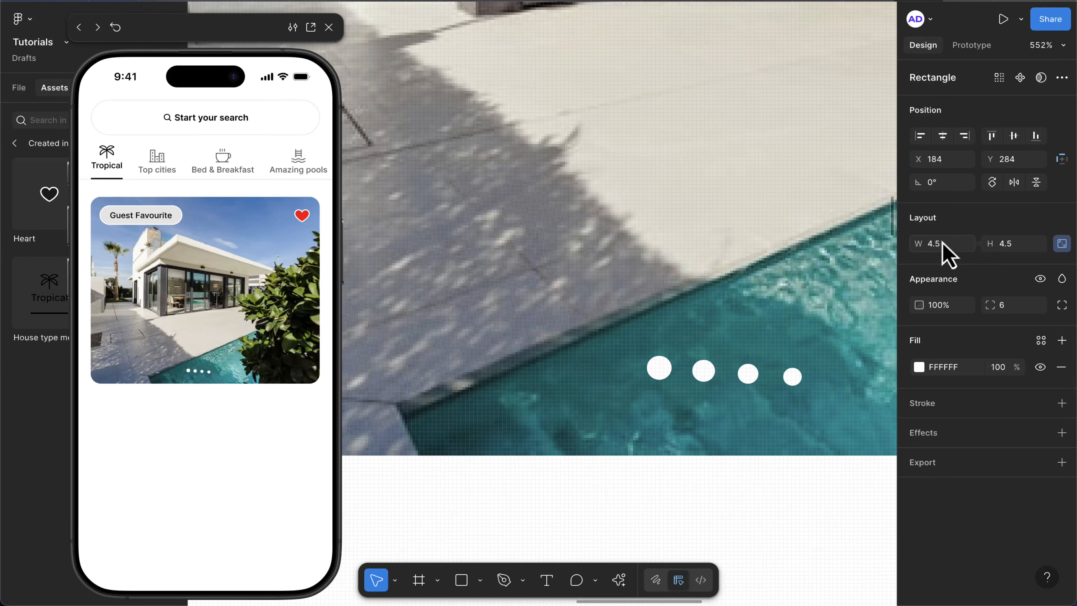
key("super+d")
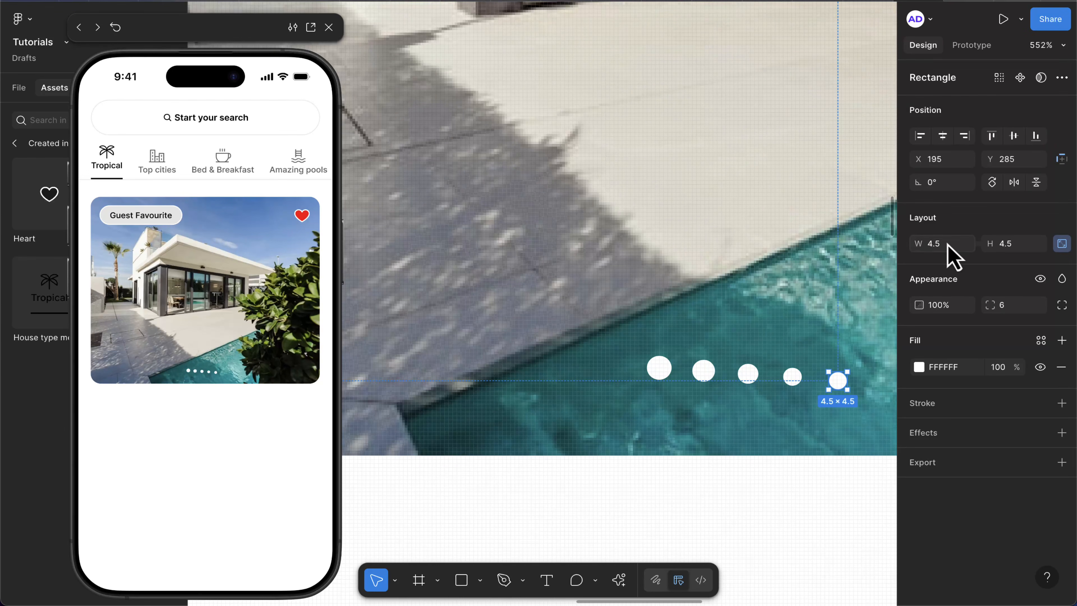
key("Return")
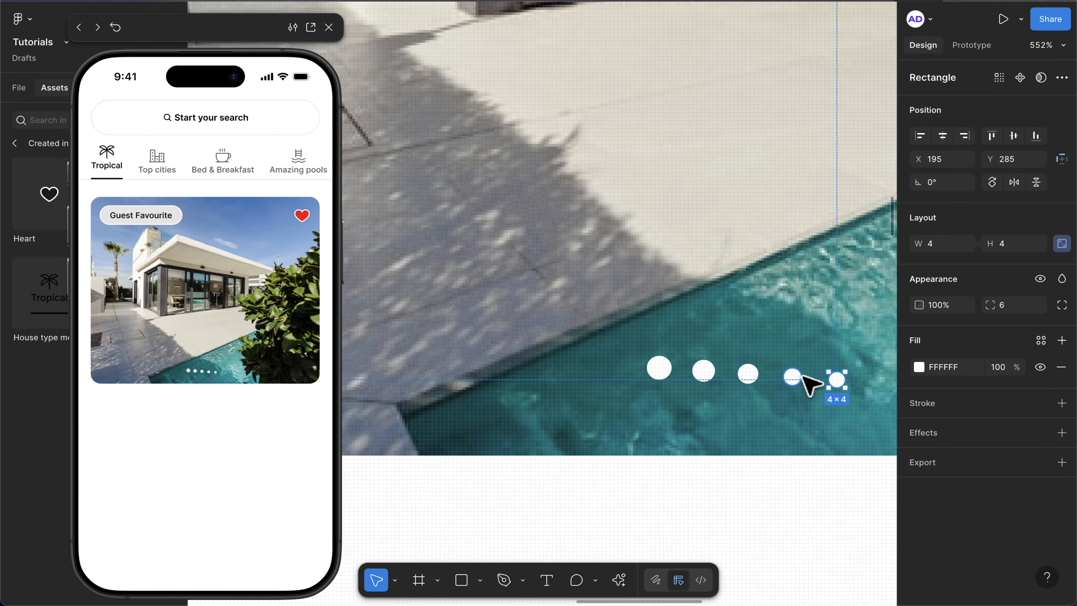
- Wrap the five dots together in a horizontal auto layout frame and open its item gap for editing
left_click(793, 376, "shift")
left_click(748, 375, "shift")
left_click(705, 371, "shift")
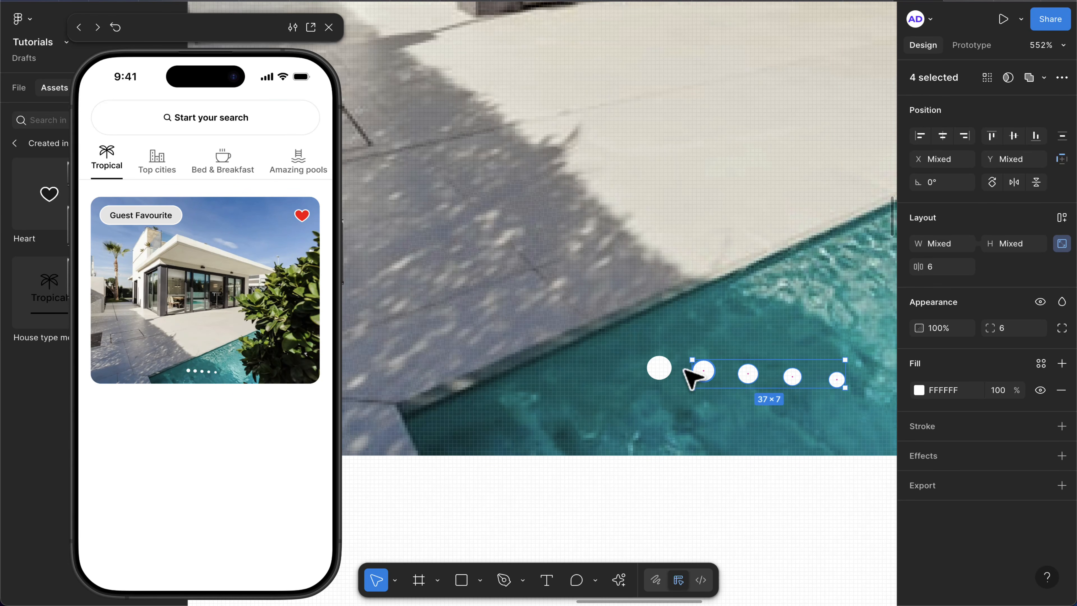
left_click(659, 368, "shift")
key("shift+a")
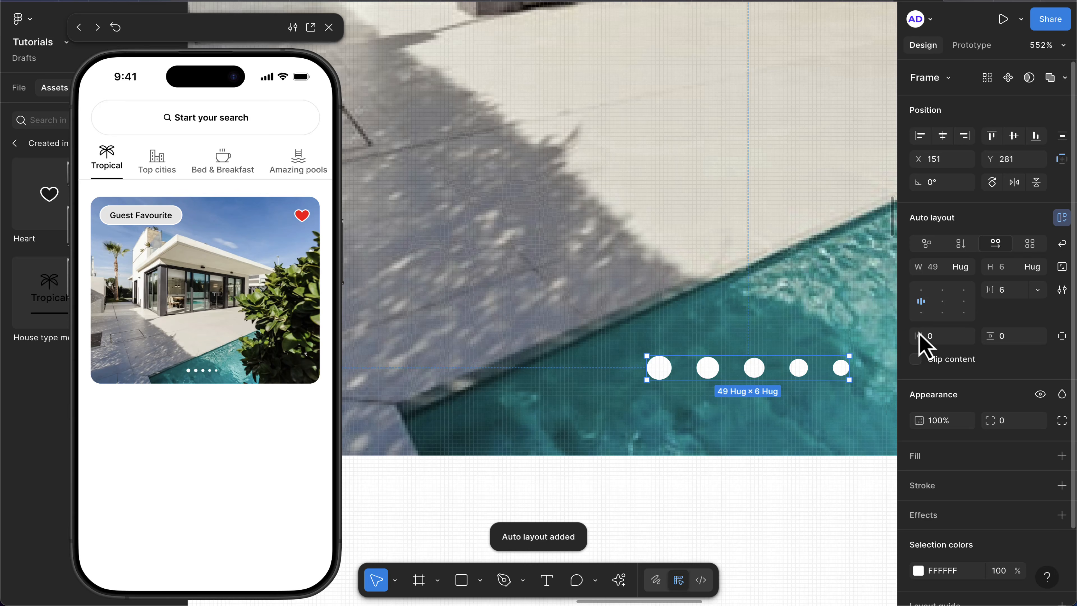
left_click(1011, 293)
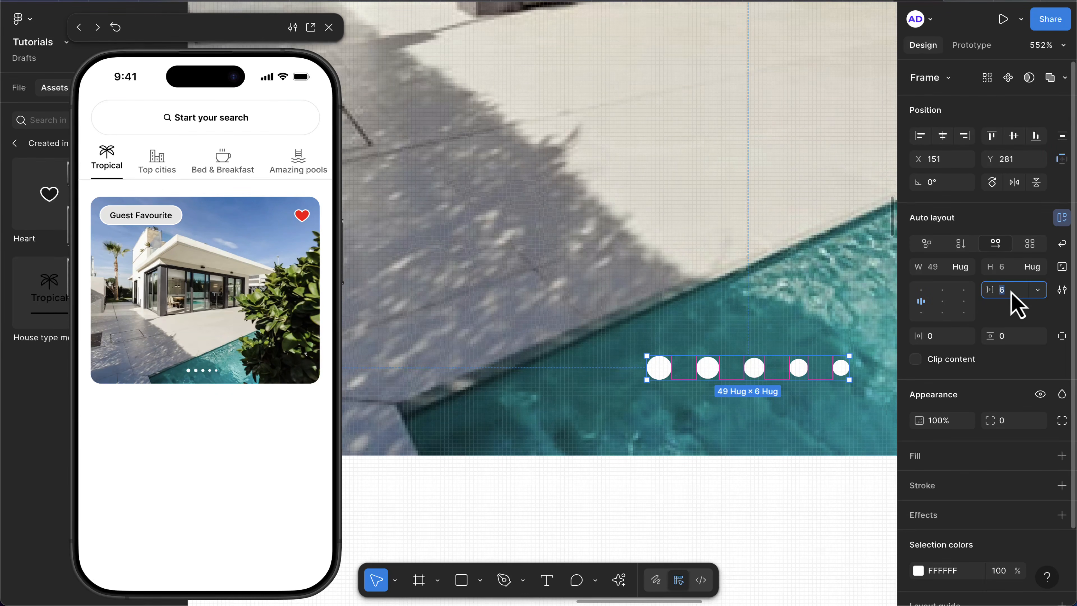
- Set the spacing between the pagination dots in the auto layout frame to 4
key("Down")
key("Down")
key("Down")
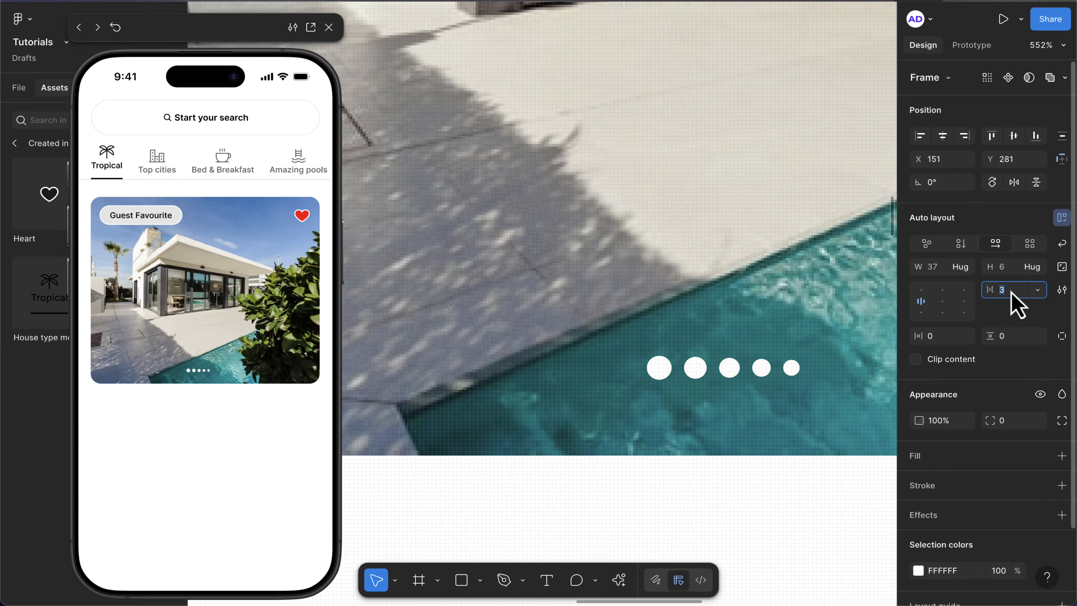
key("Up")
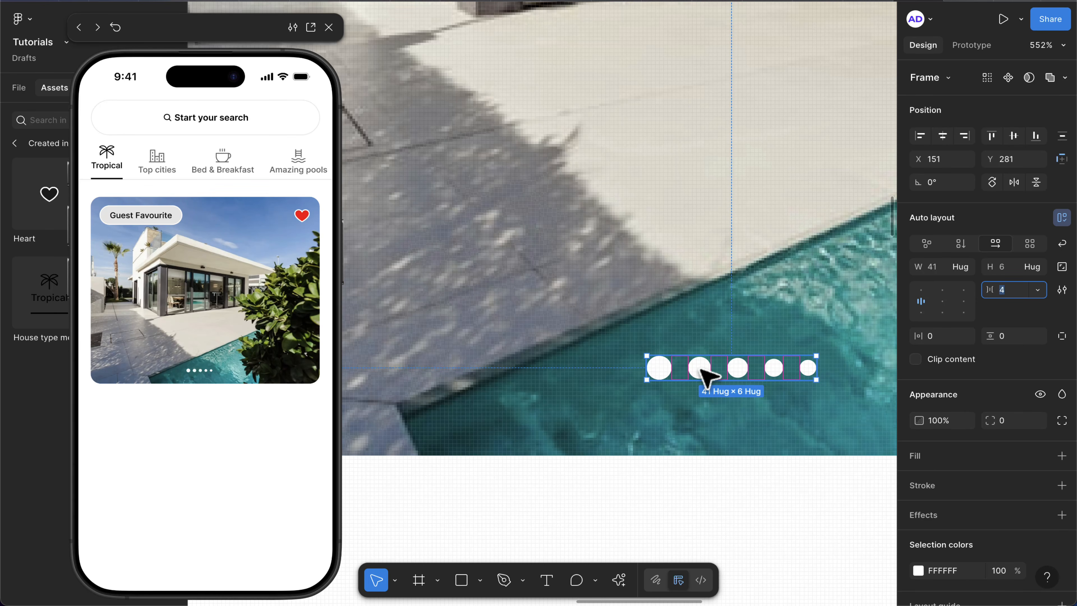
- Select the four smaller pagination dots and set their fill colour to EEEEEE
left_click(701, 368)
left_click(744, 370, "shift")
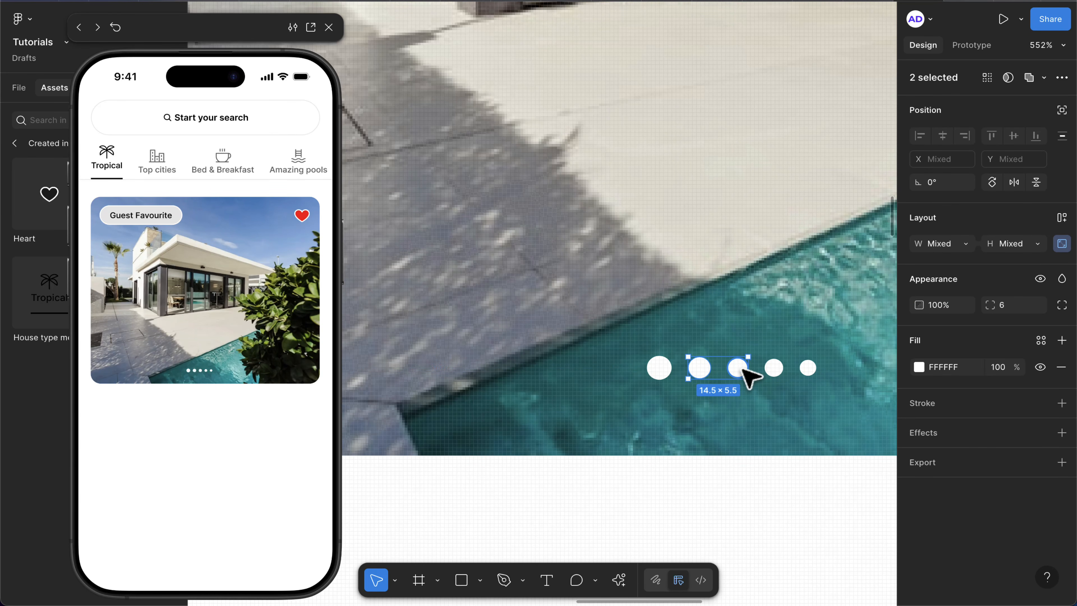
left_click(773, 368, "shift")
left_click(808, 370, "shift")
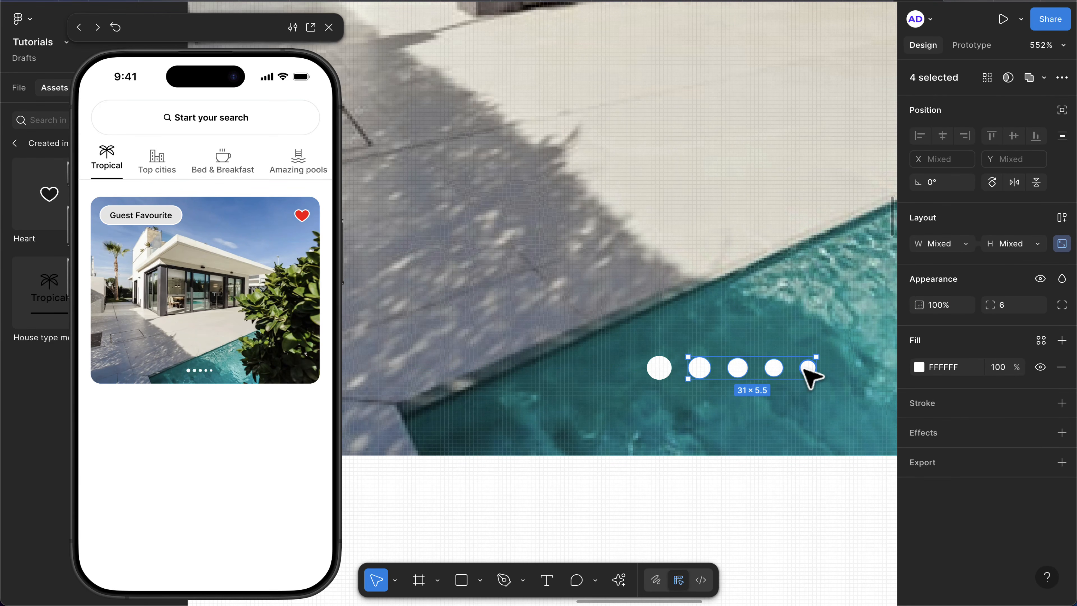
left_click(975, 374)
type("EEEEEE")
key("Return")
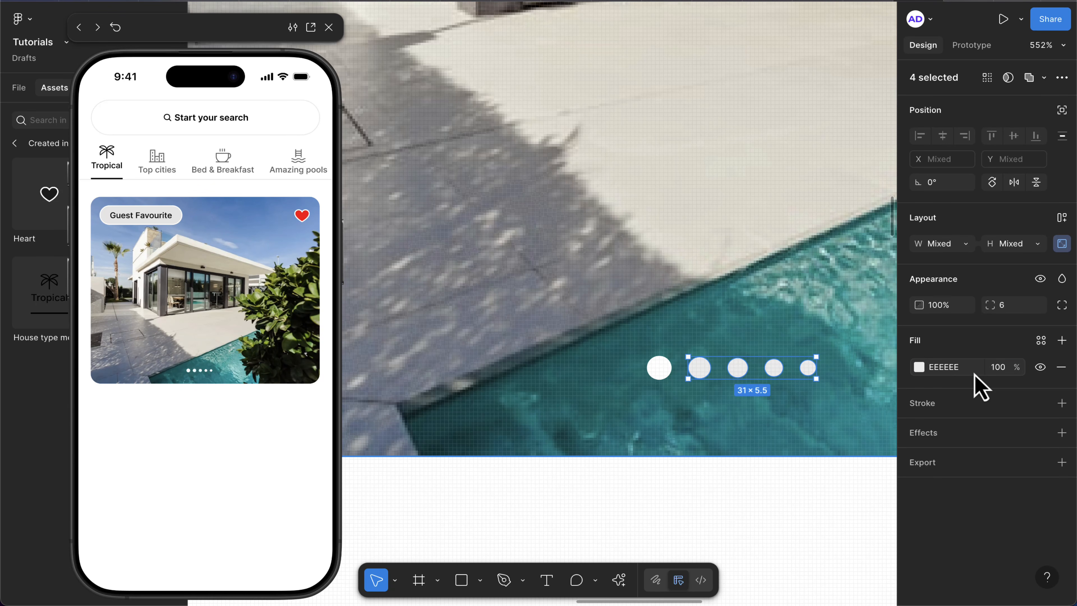
- Darken the fill of the four smaller pagination dots to E2E2E2
scroll(664, 401, "down", 5)
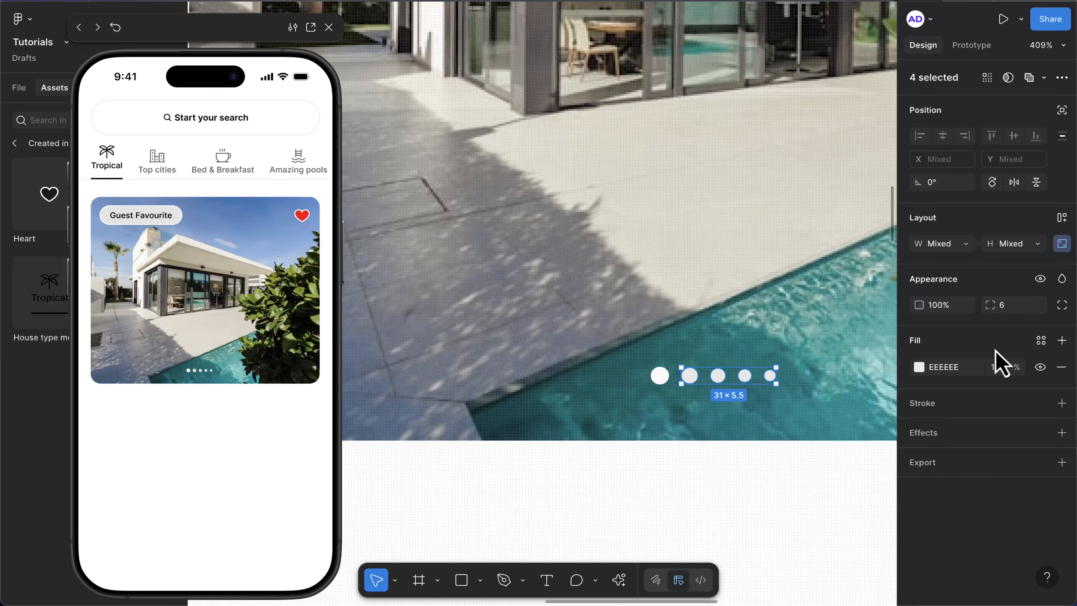
left_click(948, 368)
type("EBEBEB")
key("Return")
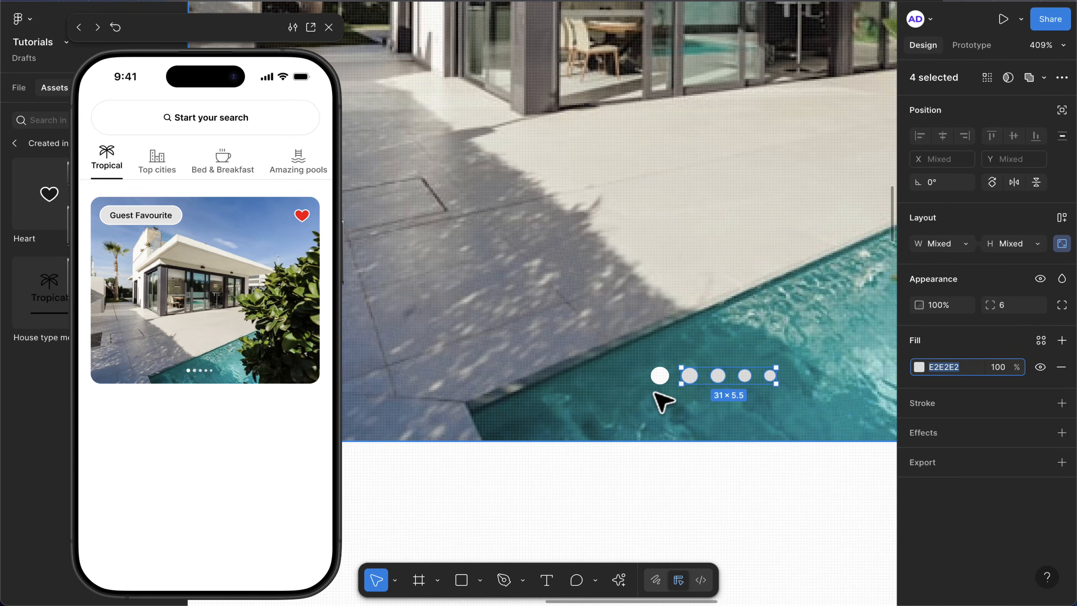
- Centre the whole pagination dots frame horizontally within the house photo
left_click(740, 397)
left_click(733, 386)
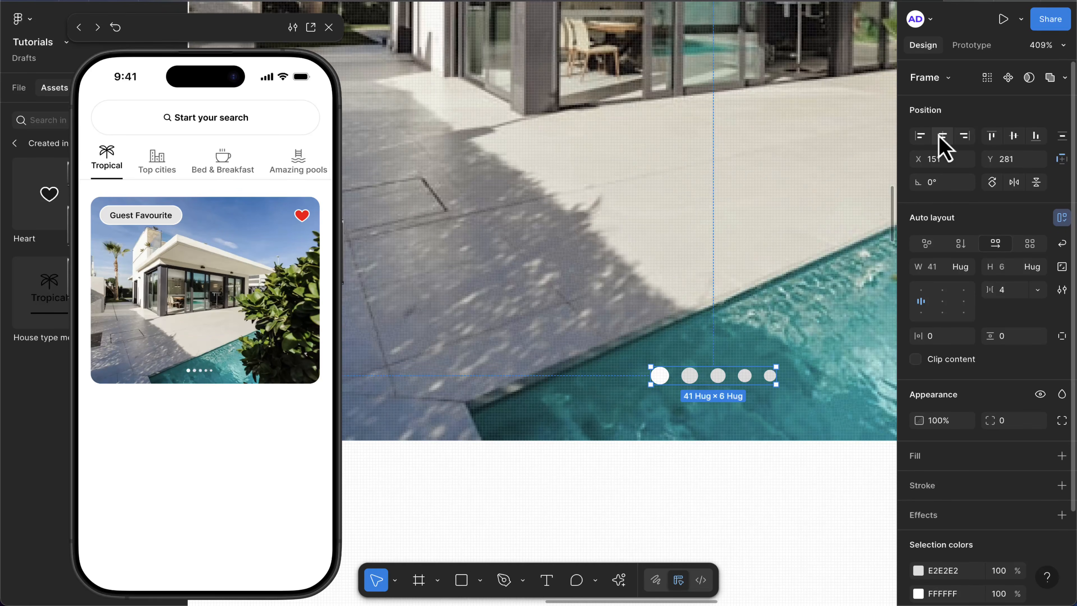
left_click(943, 135)
scroll(642, 363, "down", 5)
scroll(643, 363, "down", 2)
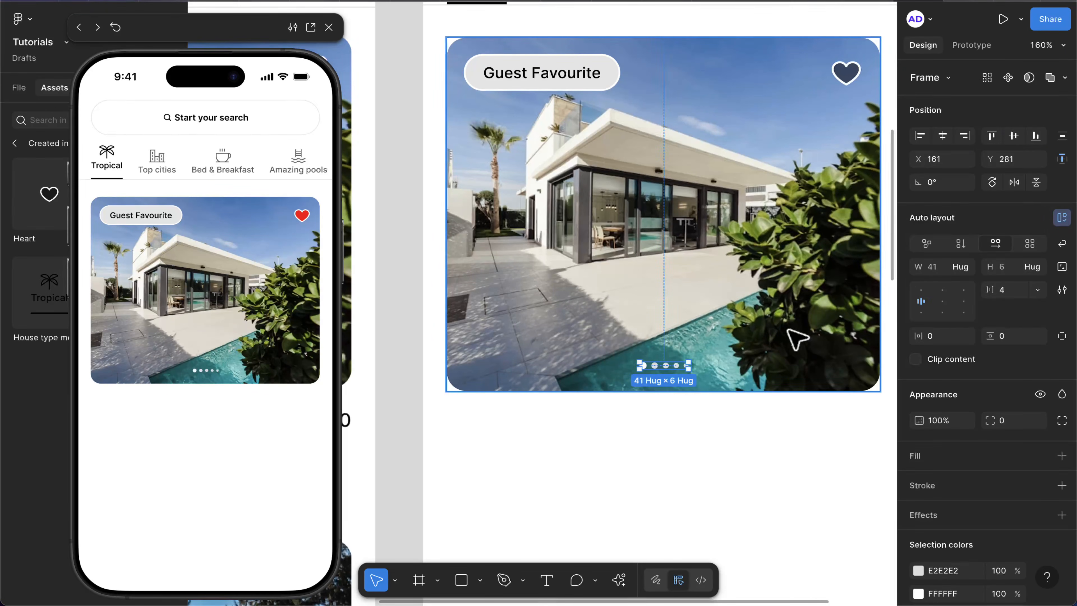
- Reposition the house photo card closer to the category row, at X 21, Y 218
left_click(798, 337)
mouse_move(773, 288)
left_mouse_down()
mouse_move(752, 292)
mouse_move(783, 289)
left_mouse_up()
scroll(722, 300, "down", 3)
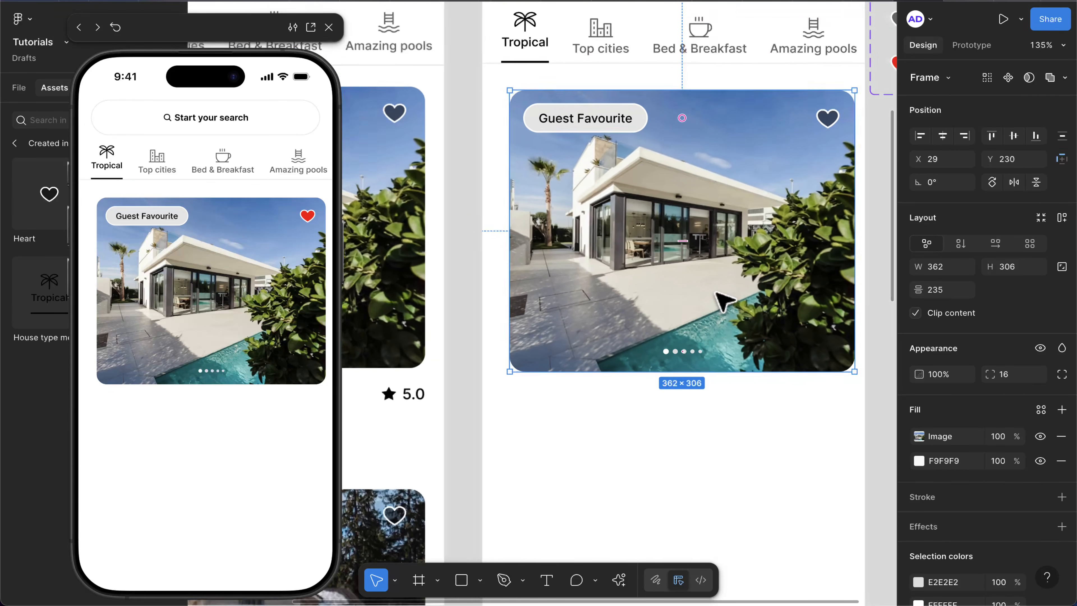
left_click_drag(721, 301, 711, 282)
scroll(711, 283, "down", 3)
scroll(654, 356, "up", 2)
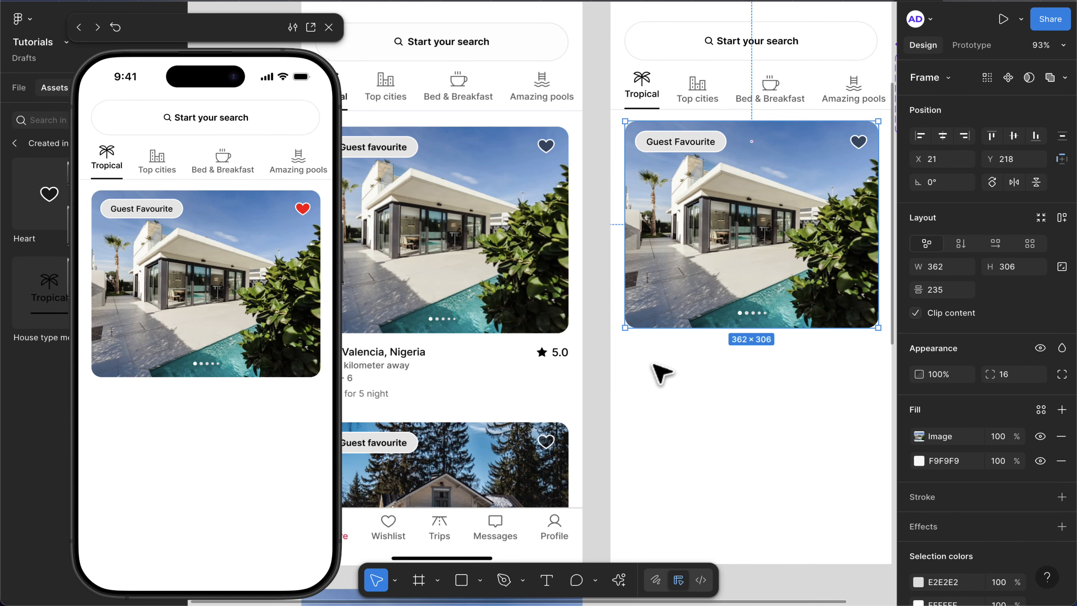
- Add the text "Lake Valencia,Nigeria" beneath the house photo and align it to the photo's edge at X 20, Y 542
scroll(661, 373, "left", 3)
scroll(662, 373, "down", 1)
left_click(691, 345)
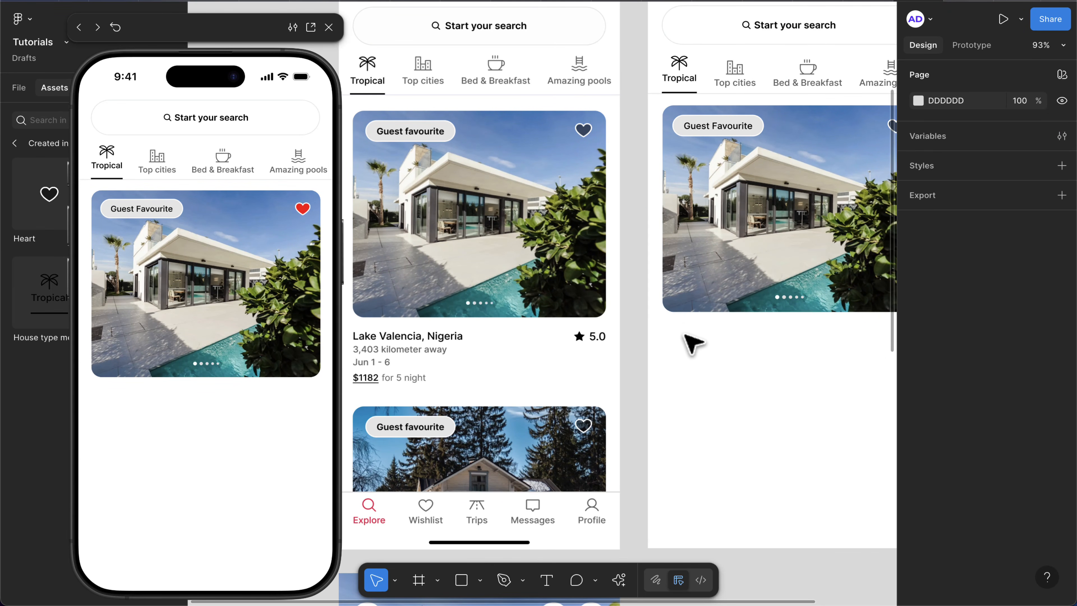
key("t")
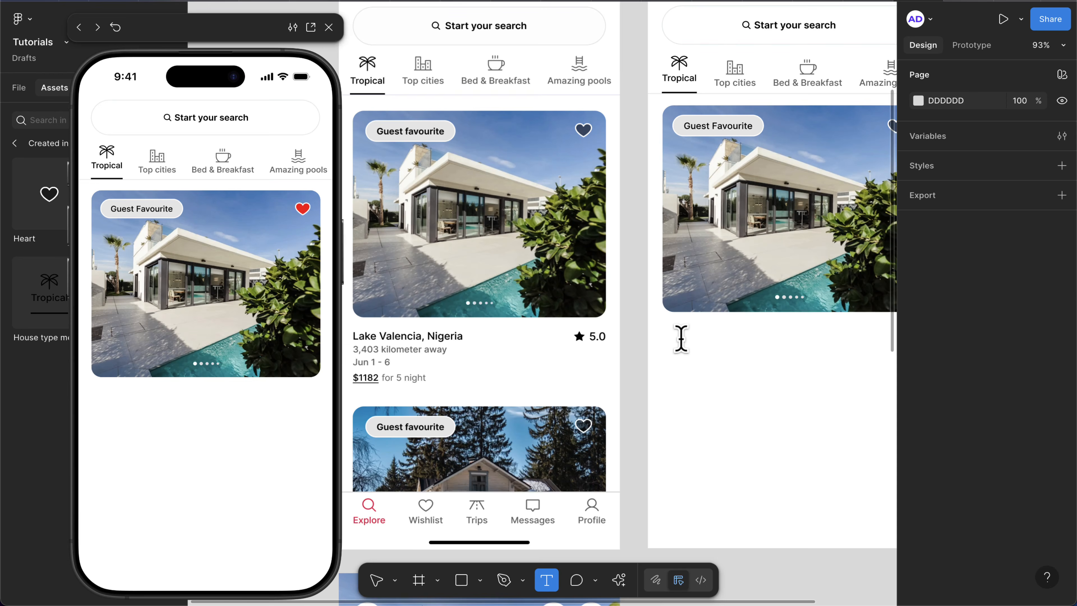
left_click(681, 339)
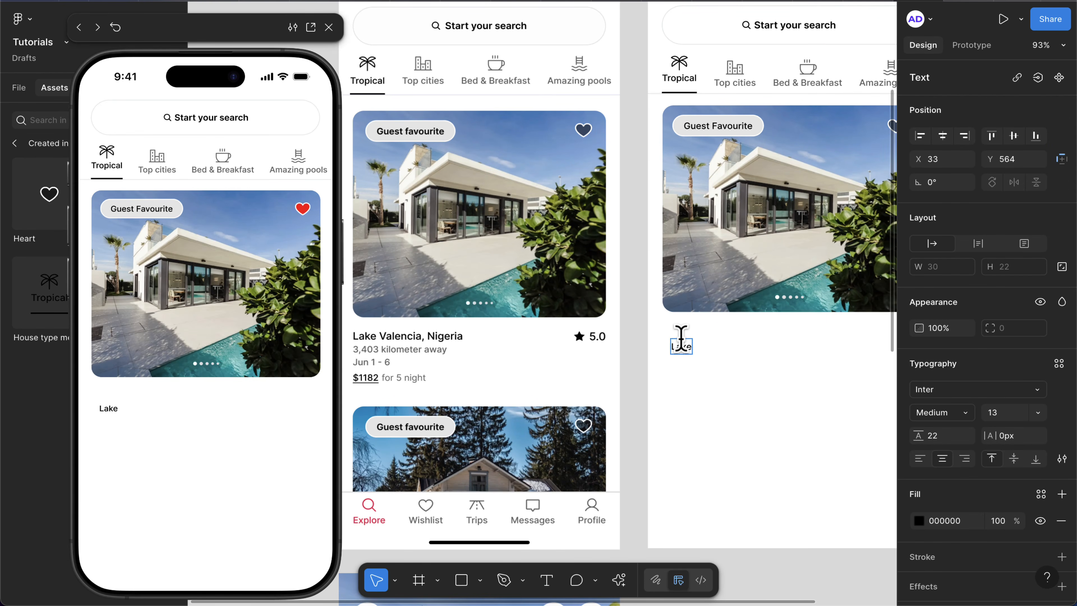
type("Lake Valenci")
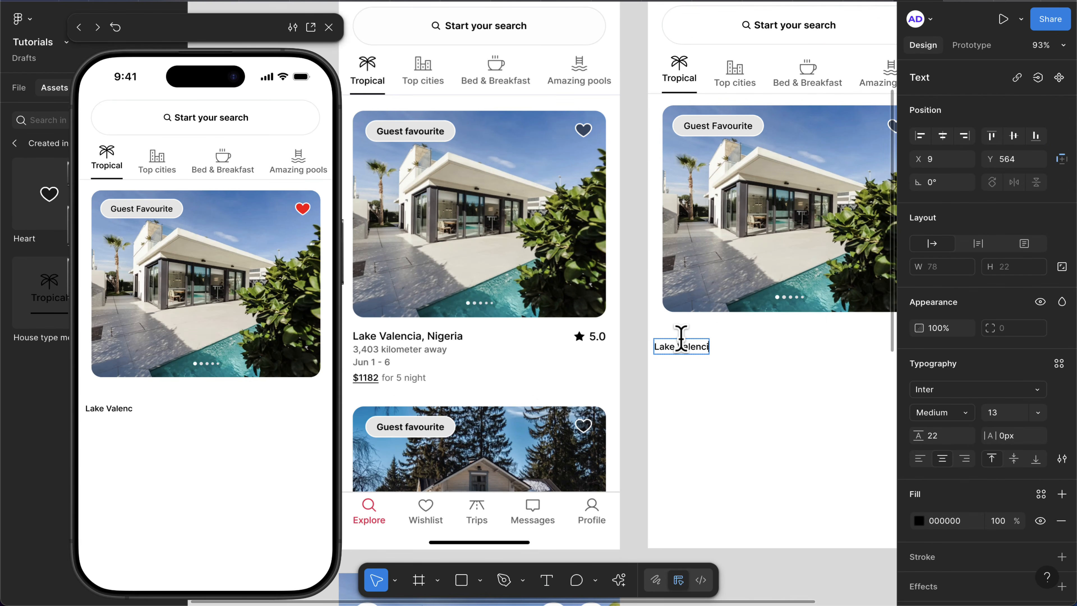
type("a")
type(",Nigeria")
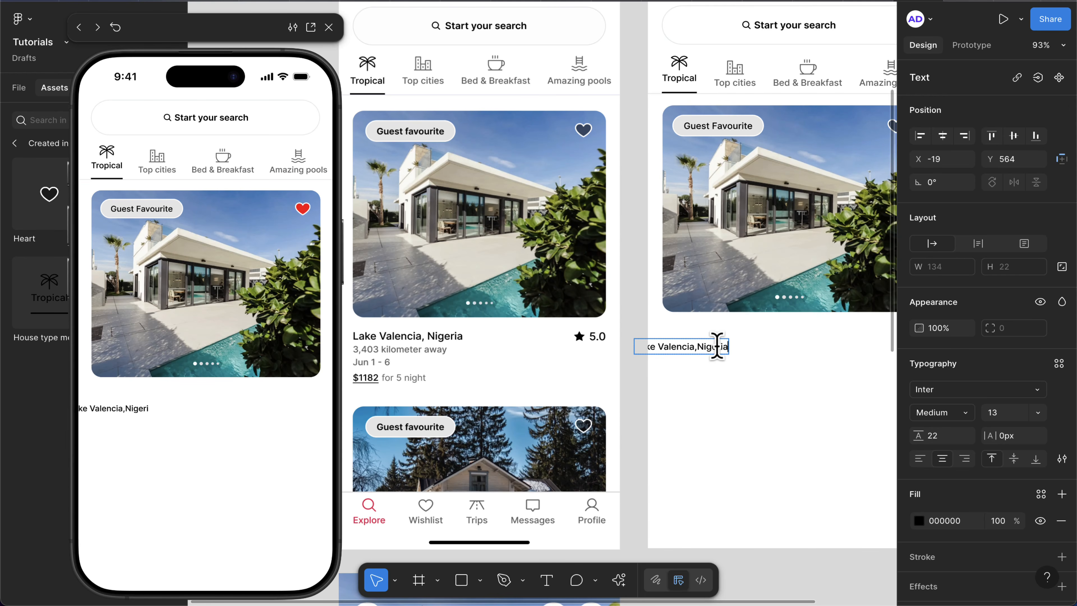
key("Escape")
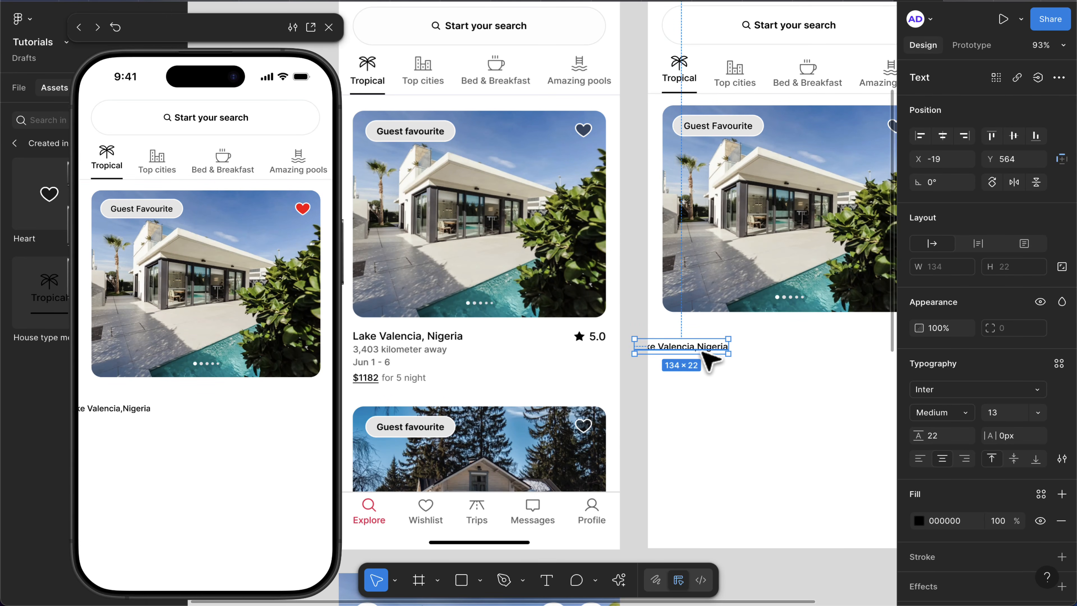
left_click_drag(701, 354, 729, 341)
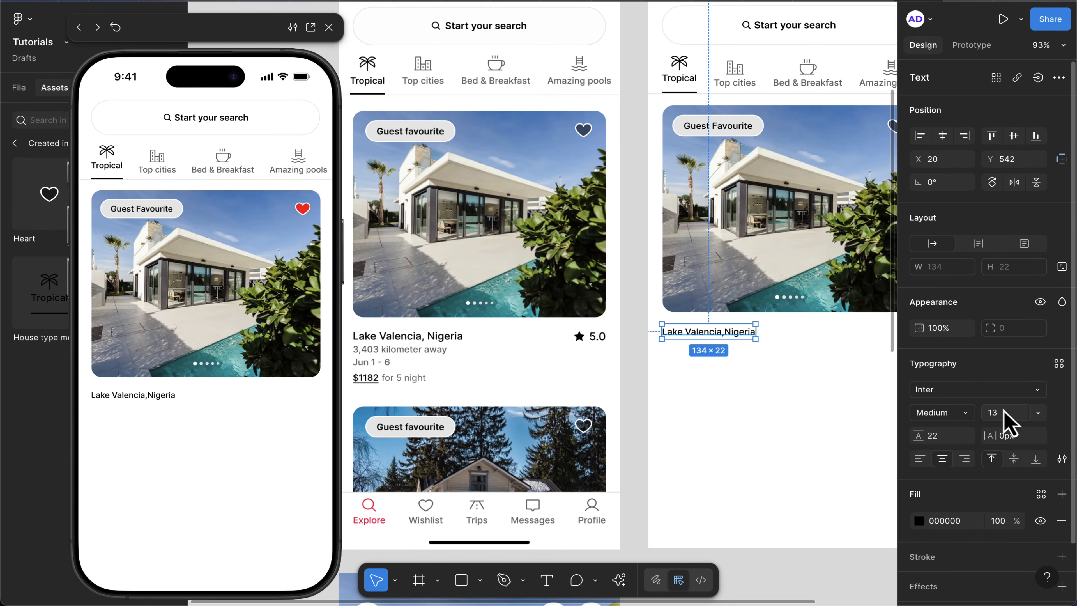
- Set the location title's font size to 16 and its line height to 130%
key("Return")
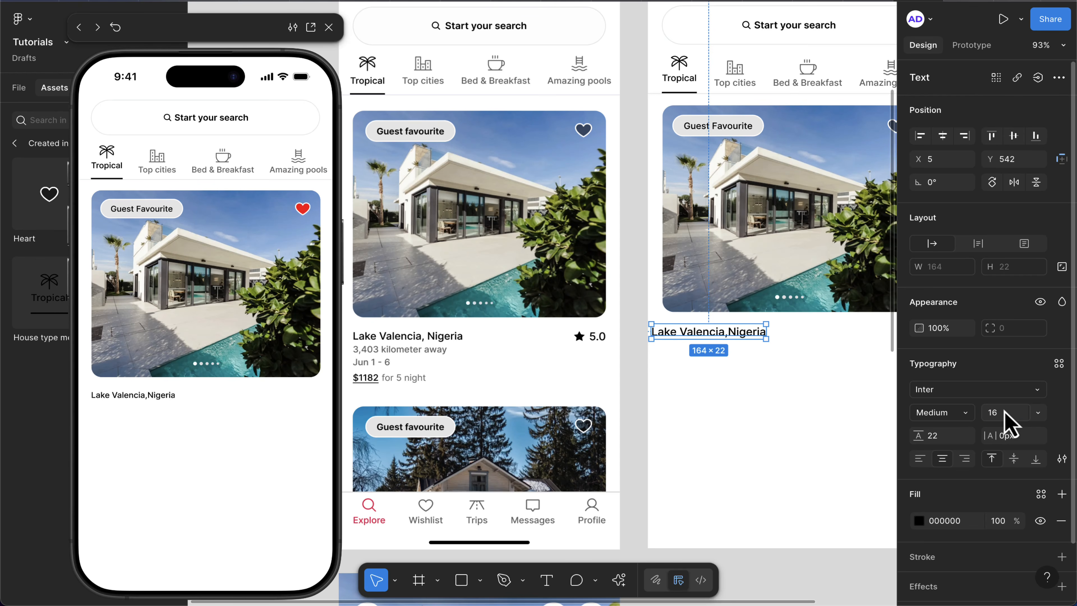
left_click(949, 437)
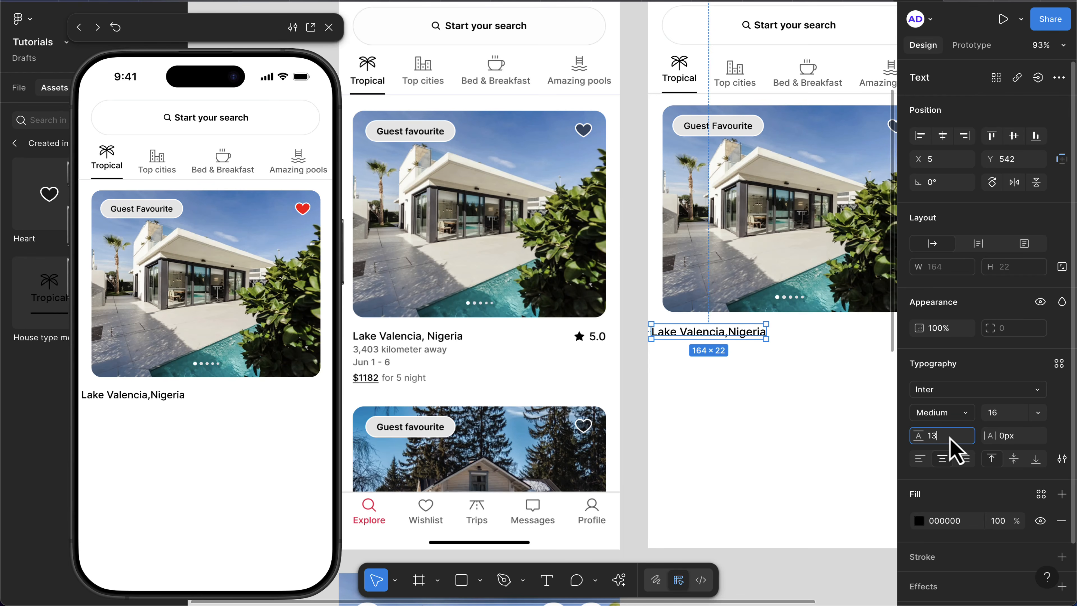
key("Return")
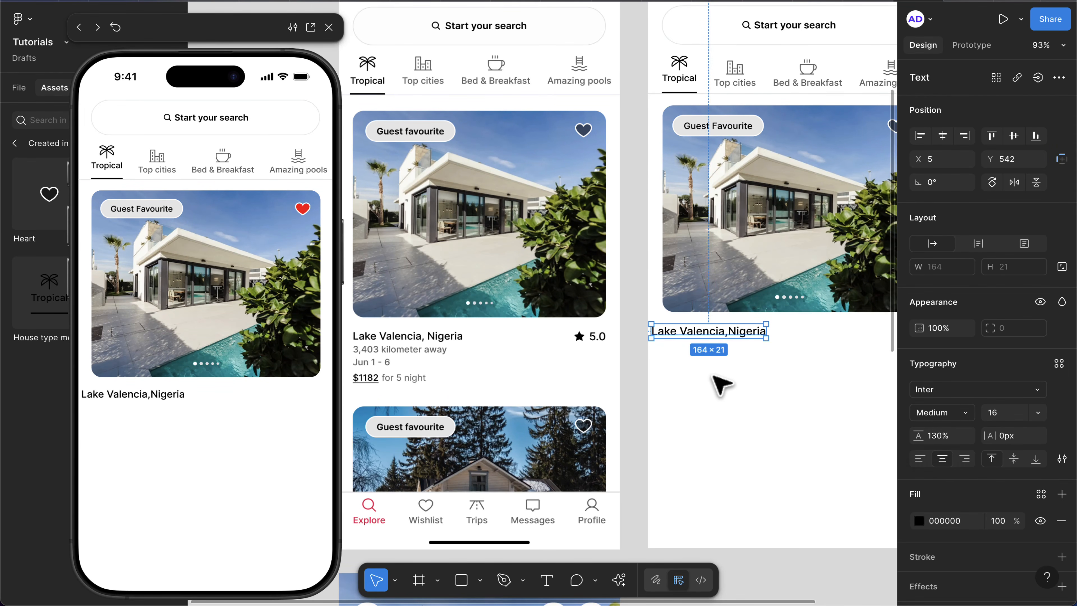
- Duplicate the location title directly below at X 24, Y 570, and set the original title's font size to 15
left_click_drag(684, 339, 716, 360)
scroll(712, 339, "down", 2)
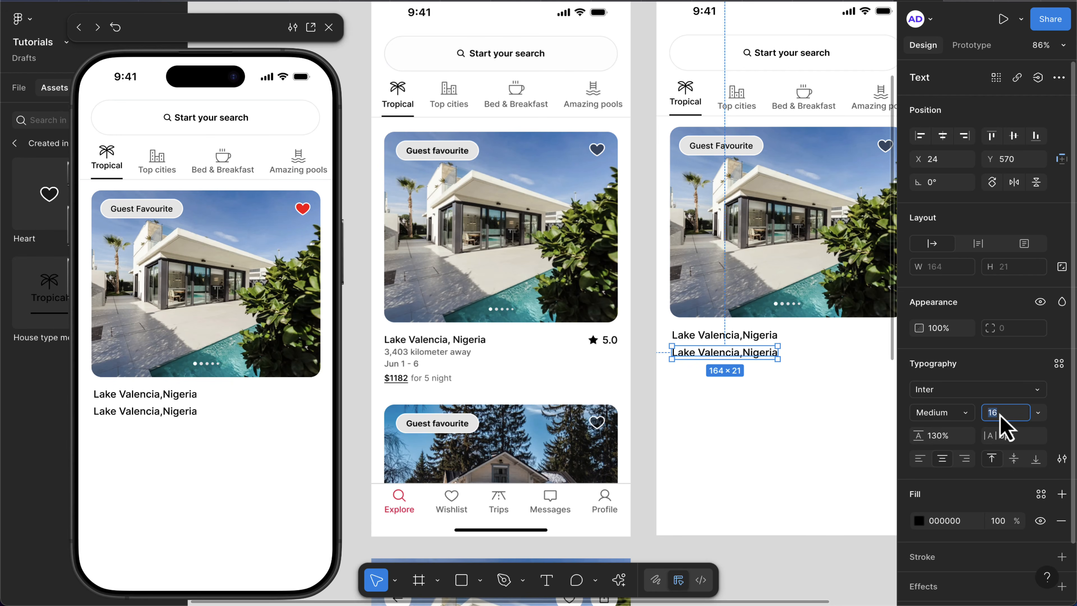
left_click(702, 335)
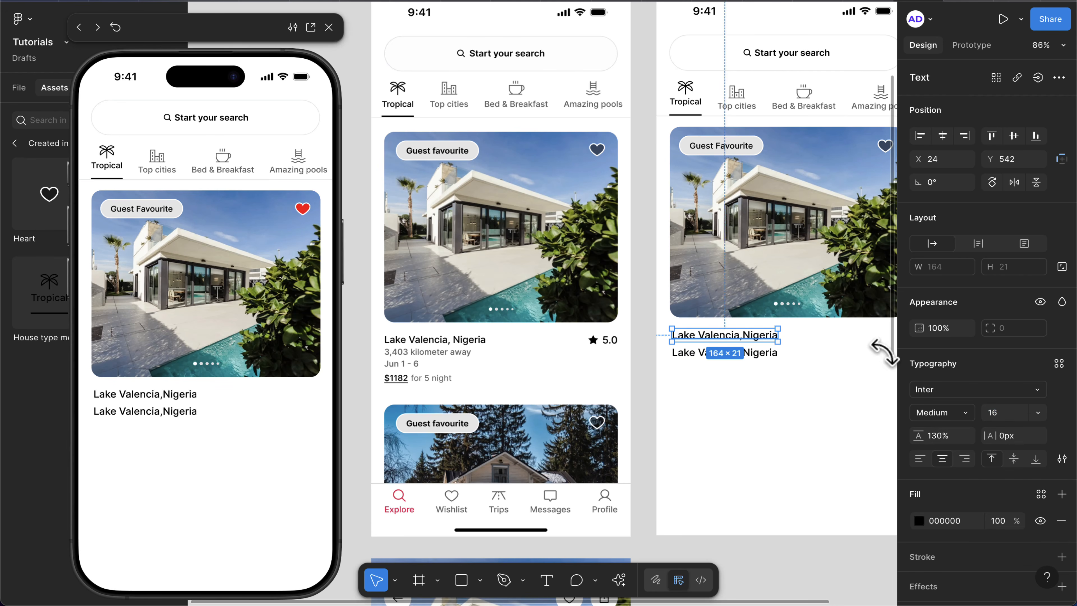
left_click(1004, 419)
type("15")
key("Return")
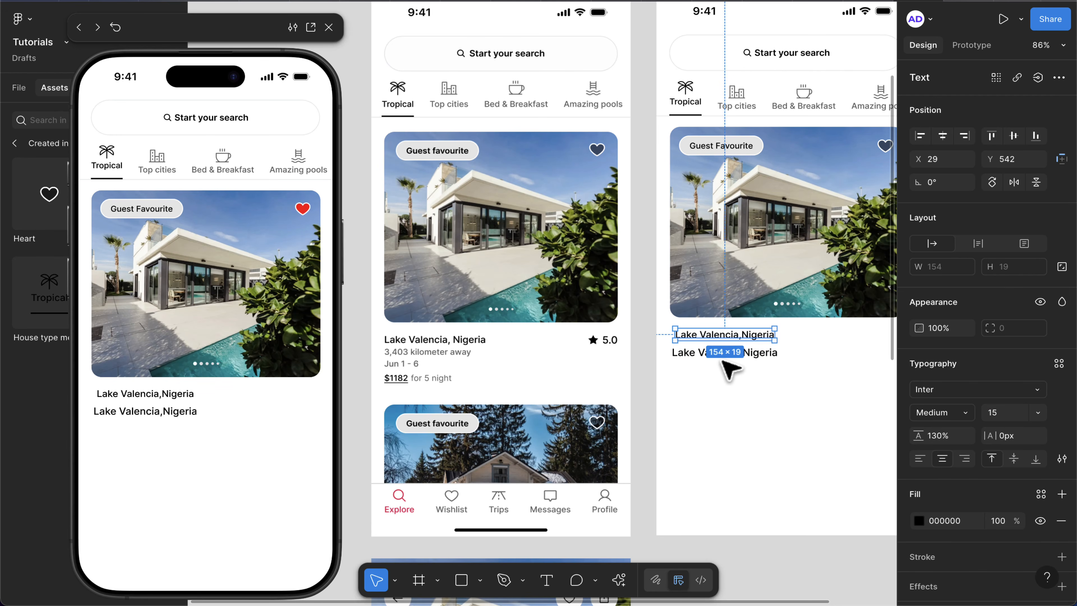
- Set the font size of the duplicated text line under the title to 13
left_click(702, 355)
left_click(1011, 423)
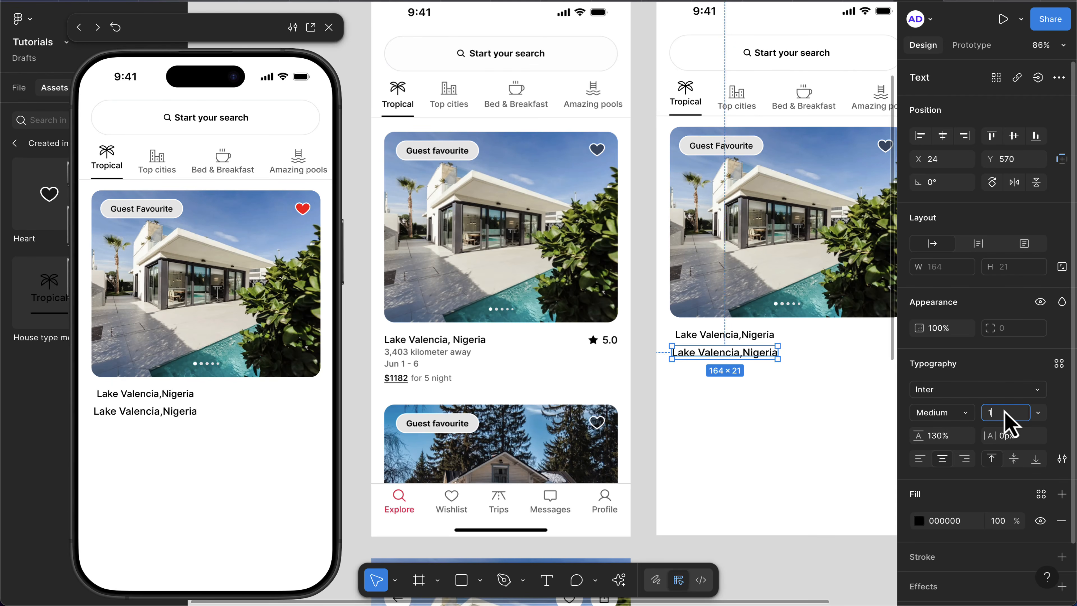
type("13")
key("Return")
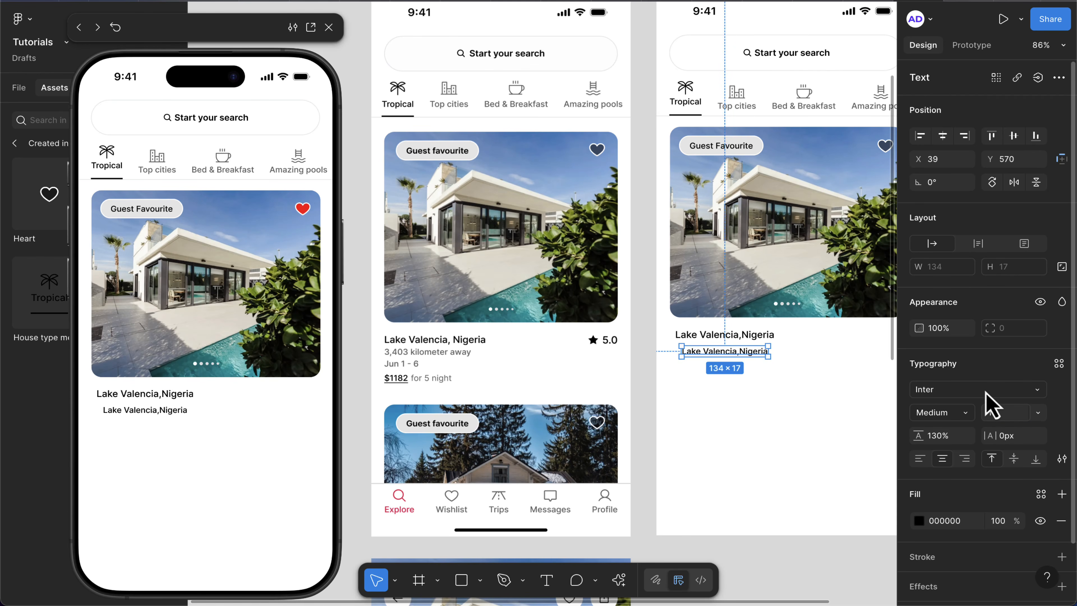
- Replace the duplicated line's text with "3,043 Kilometres away", using the suggested British spelling
double_click(707, 352)
scroll(704, 354, "up", 2)
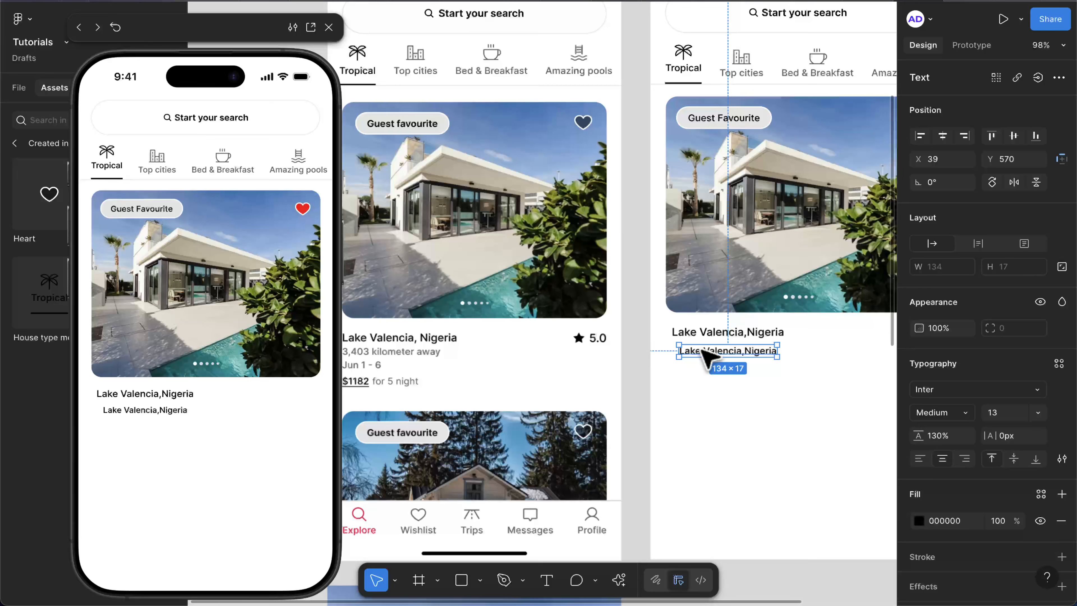
type("3,043")
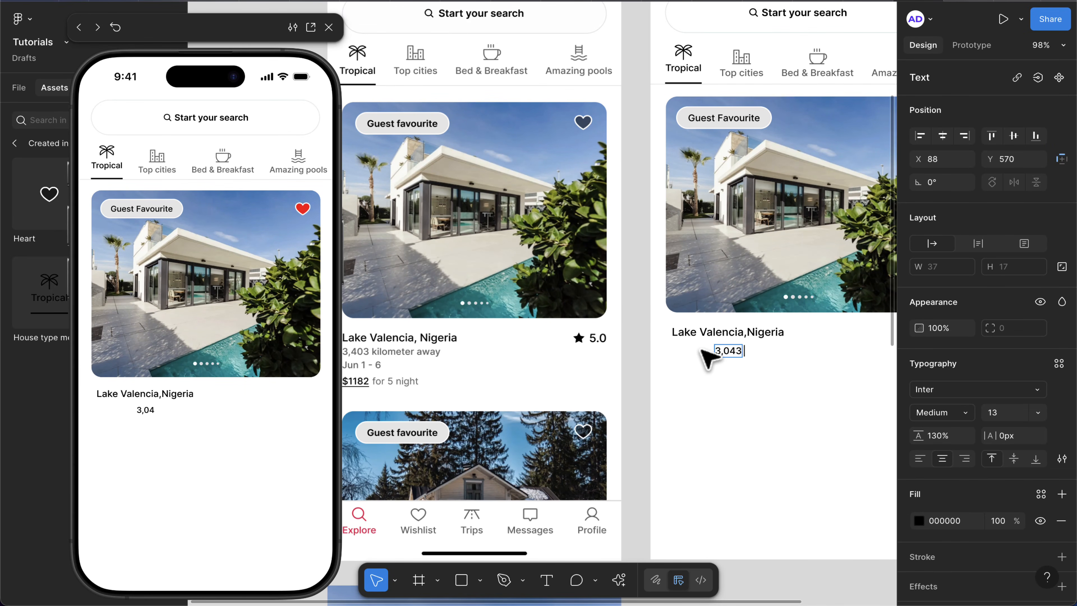
type(" Kil")
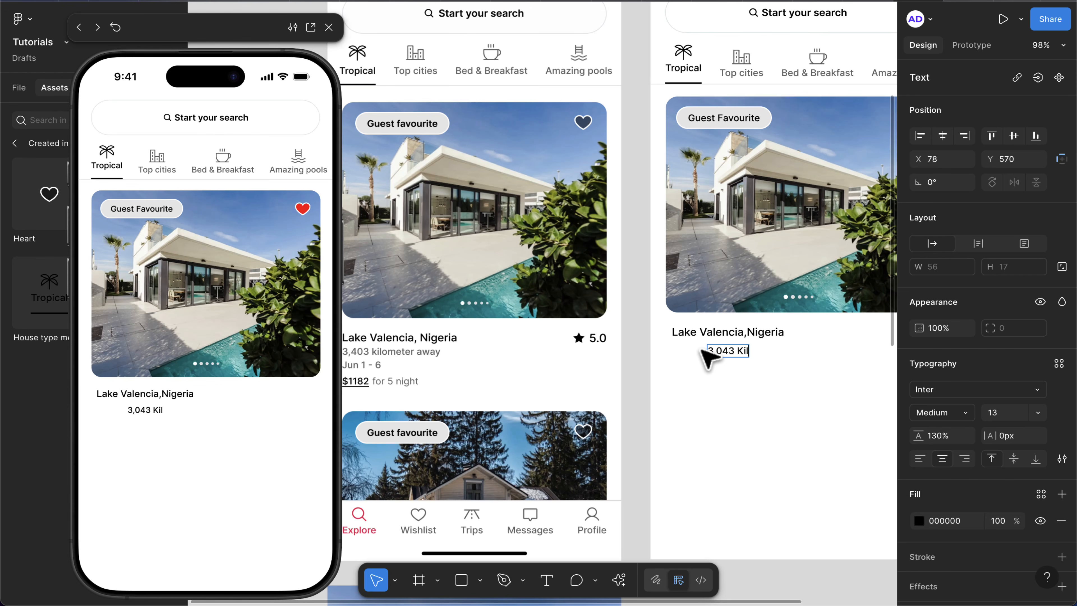
type("ometers")
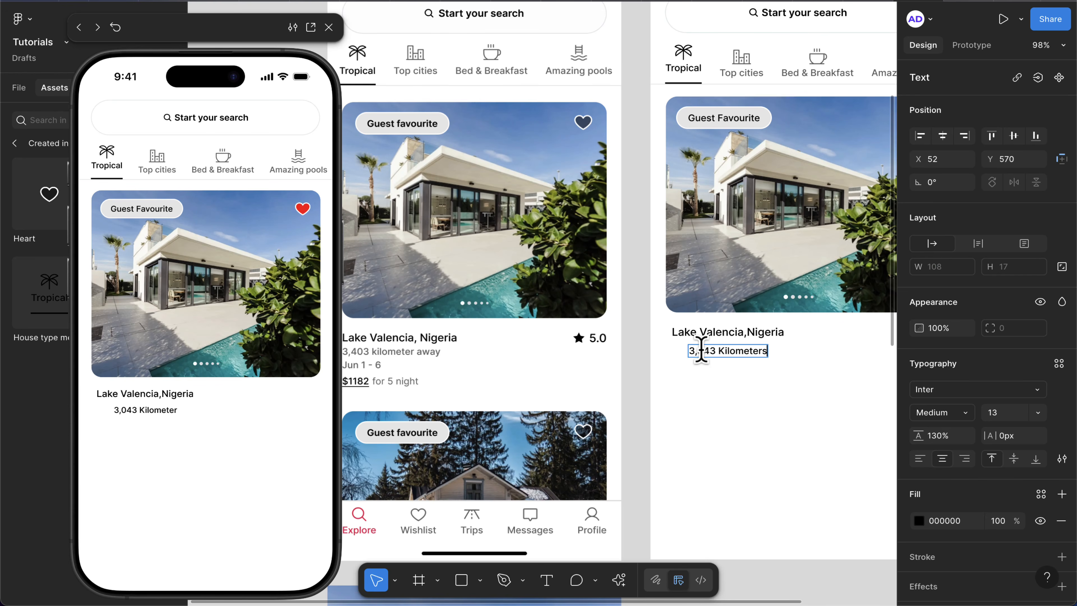
type(" away")
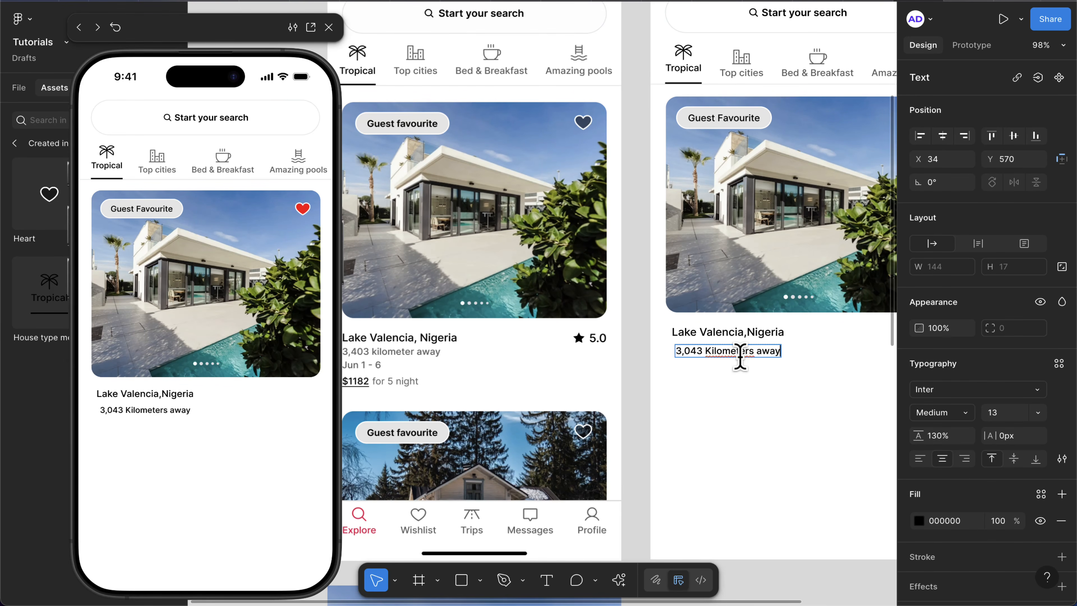
right_click(739, 355)
left_click(775, 361)
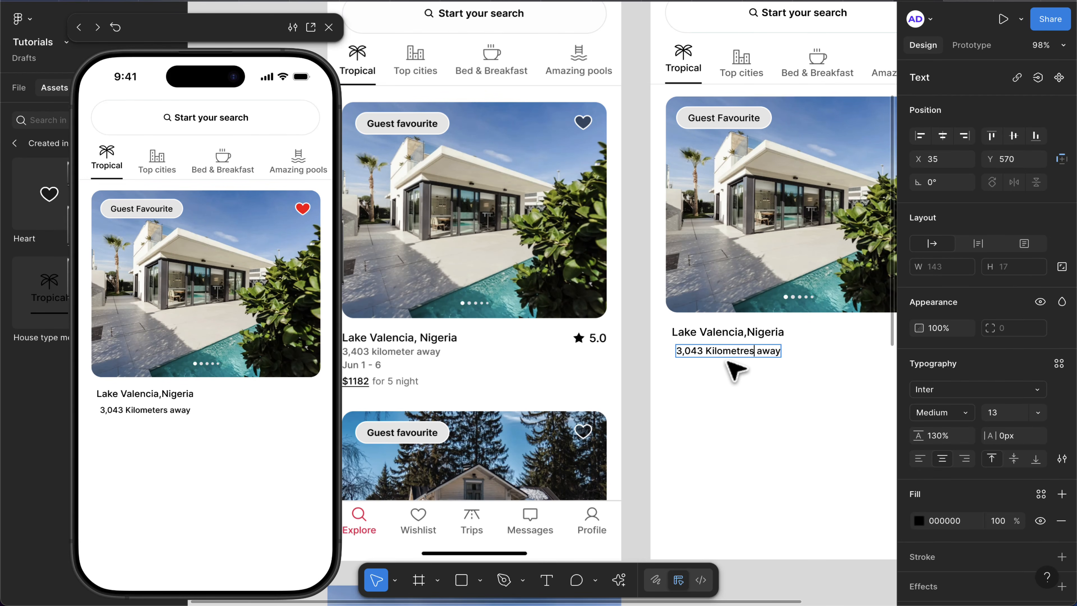
scroll(736, 372, "left", 1)
scroll(727, 362, "down", 1)
key("Escape")
scroll(748, 365, "down", 2)
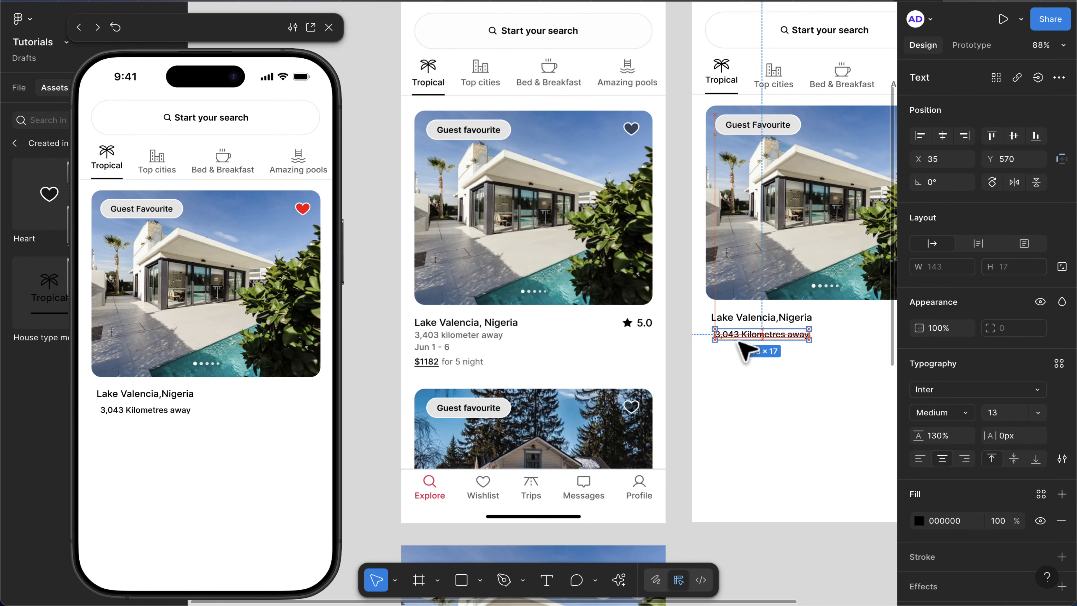
- Duplicate the distance line directly below at Y 596, change its text to "Jun 1 - 6" and left-align it at X 35
left_click_drag(740, 337, 743, 358, "alt")
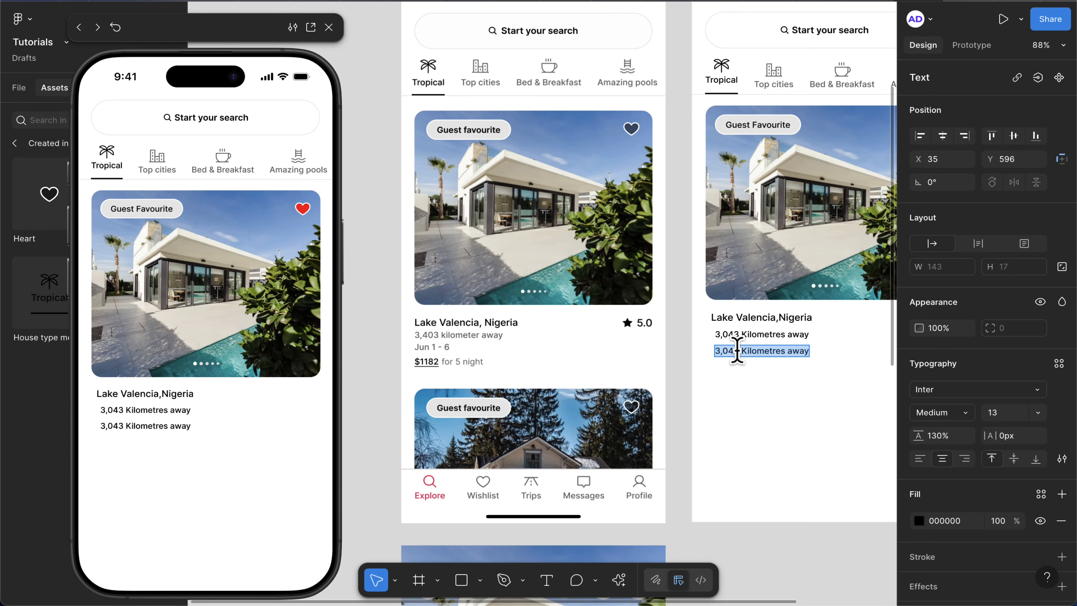
type("Jun 1")
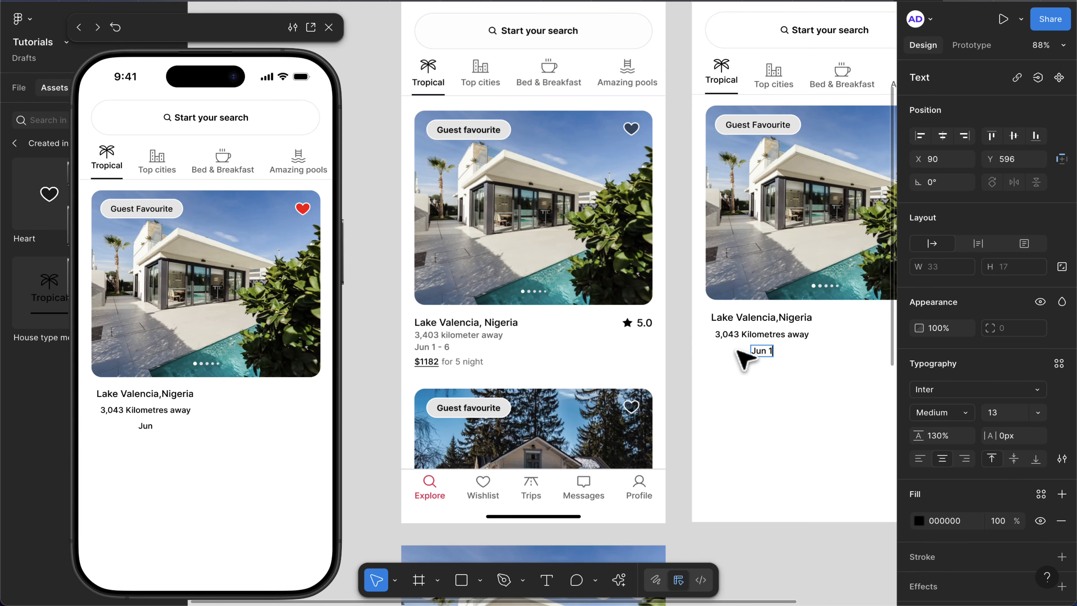
type(" - 6")
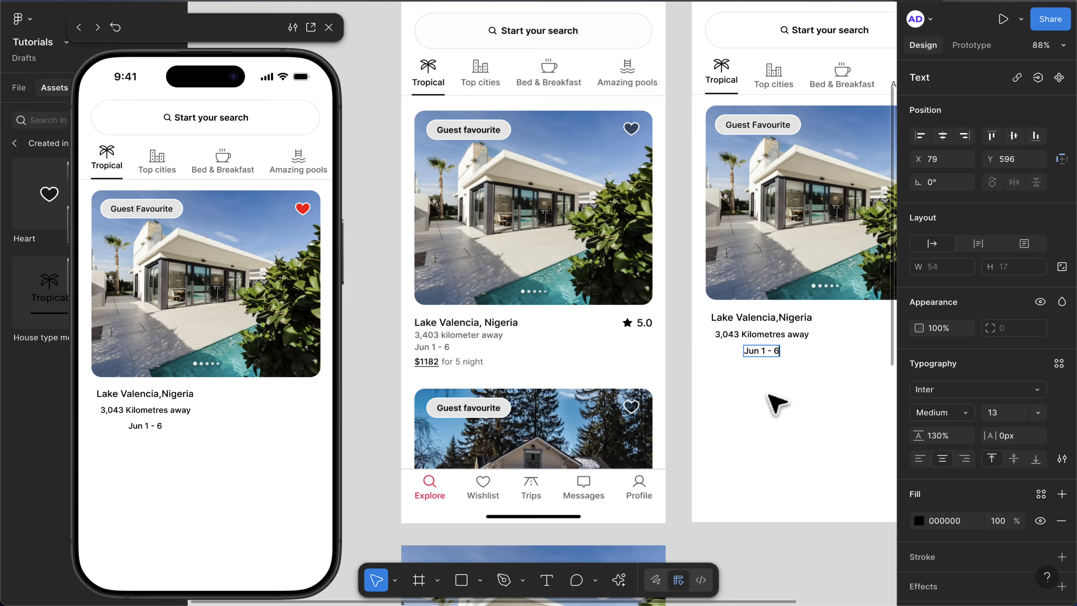
key("Escape")
left_click_drag(766, 351, 740, 352)
- Duplicate the date line directly below at Y 622 and replace the copy's text with "$1182"
scroll(740, 352, "up", 3)
scroll(740, 352, "up", 2)
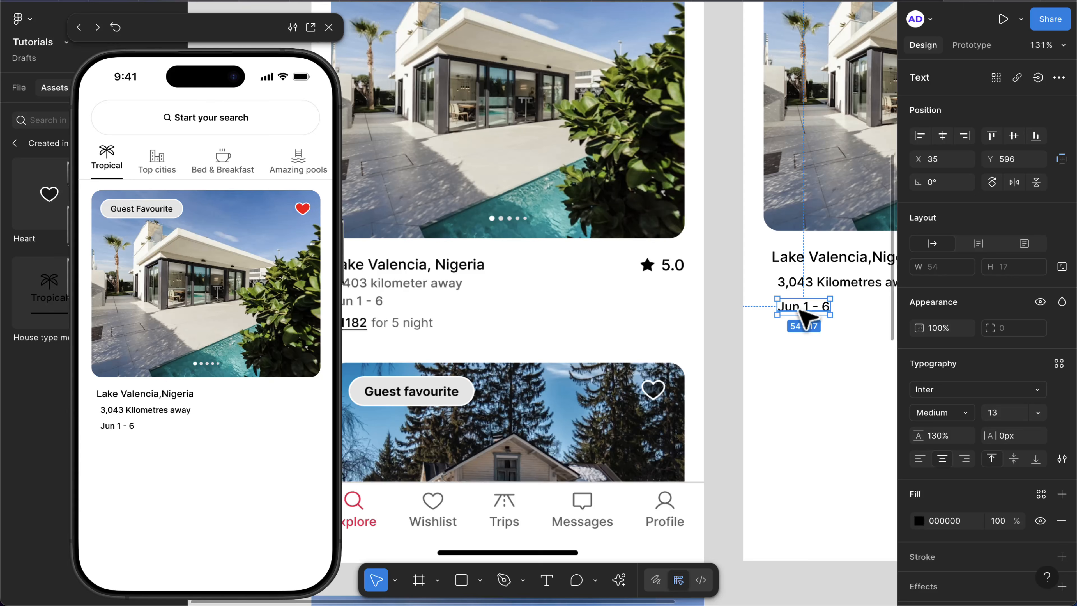
left_click_drag(805, 316, 804, 331)
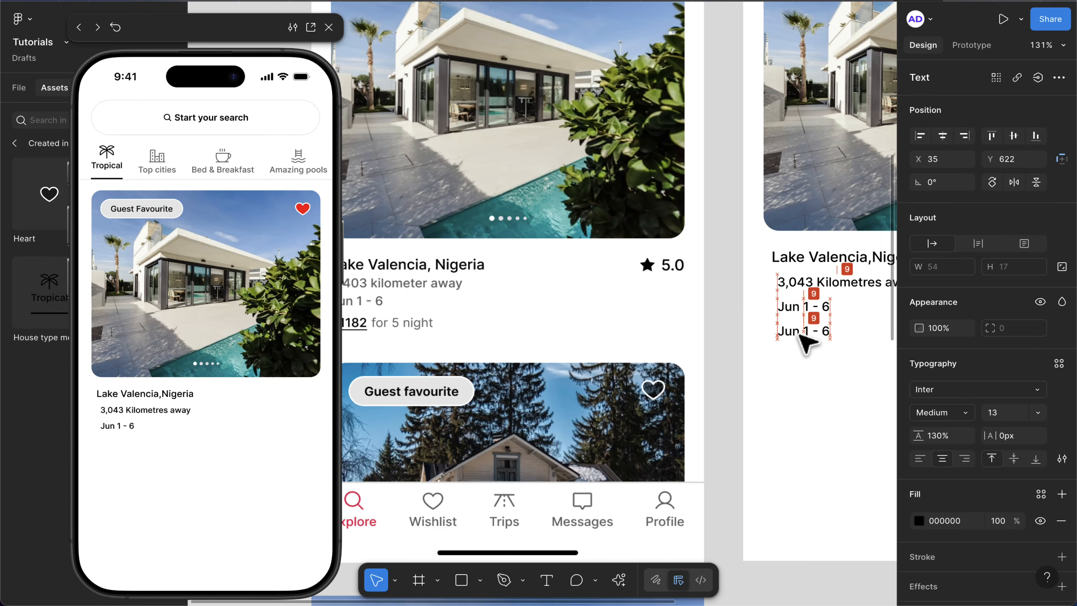
scroll(805, 331, "down", 3)
double_click(798, 333)
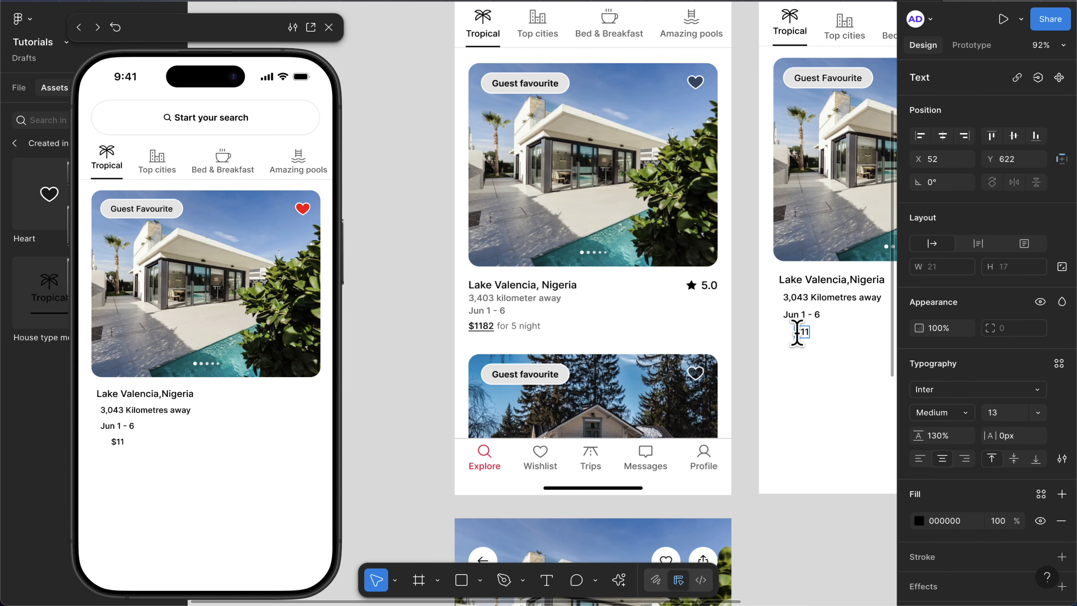
scroll(797, 332, "up", 4)
key("Escape")
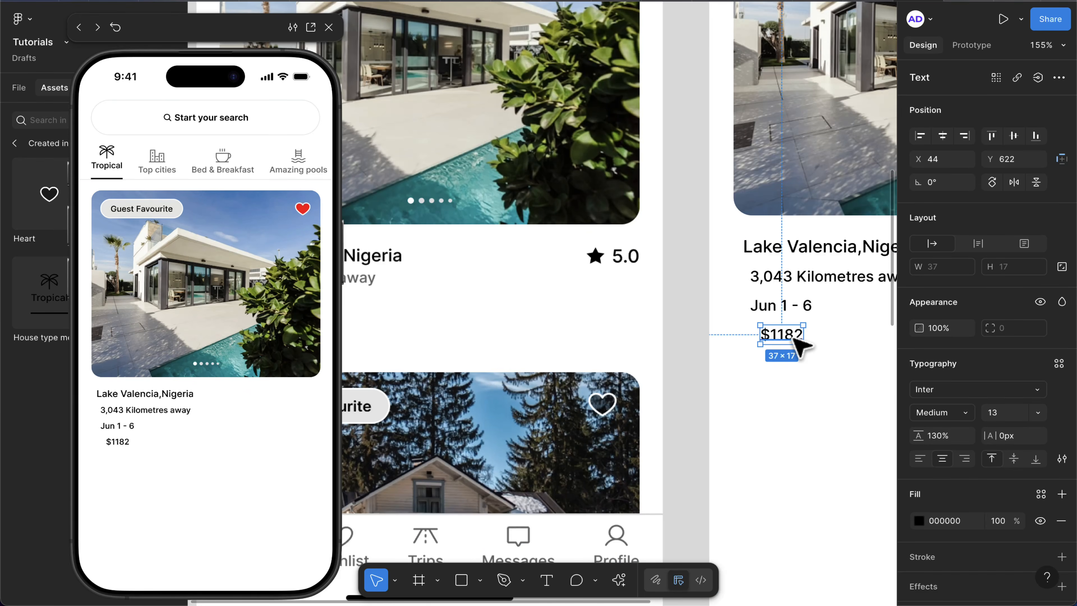
- Duplicate the price beside itself, change the copy's text to "for 5 nights" and place it at X 72, Y 622
left_click_drag(801, 344, 841, 339)
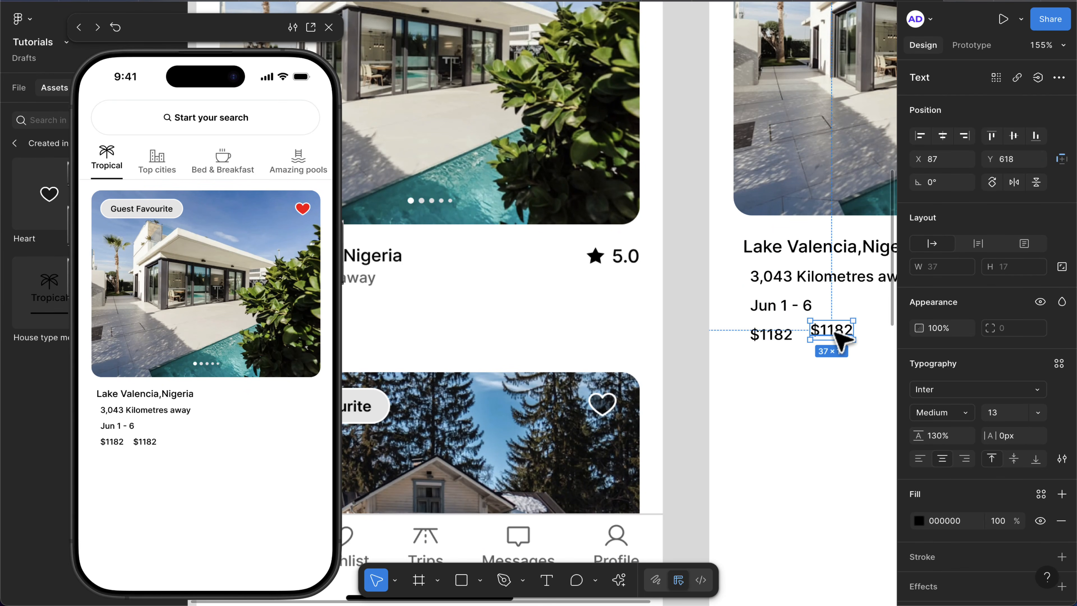
double_click(833, 333)
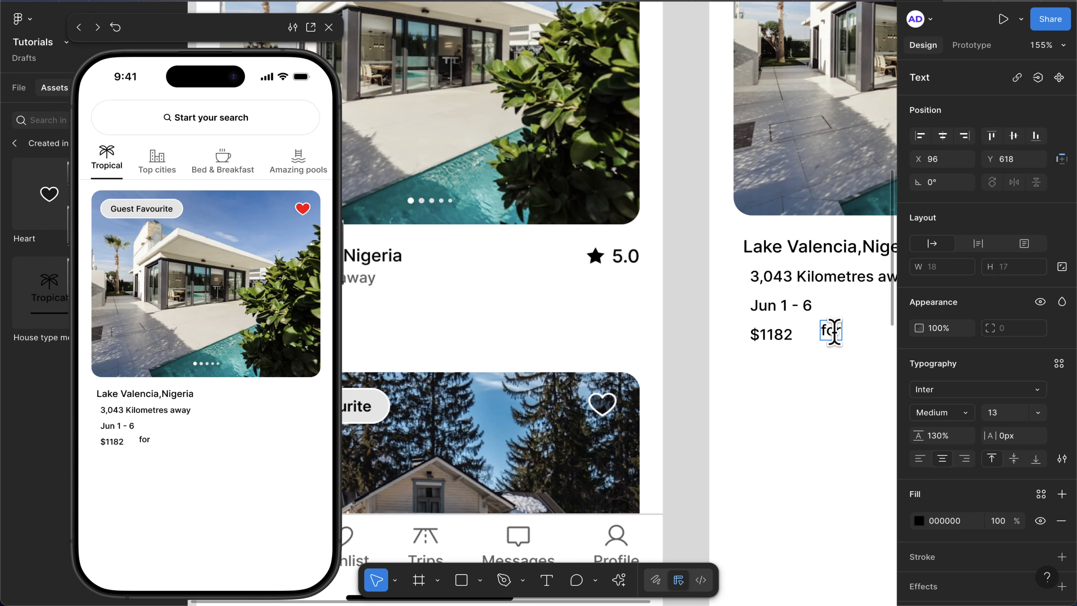
type("for 5 nights")
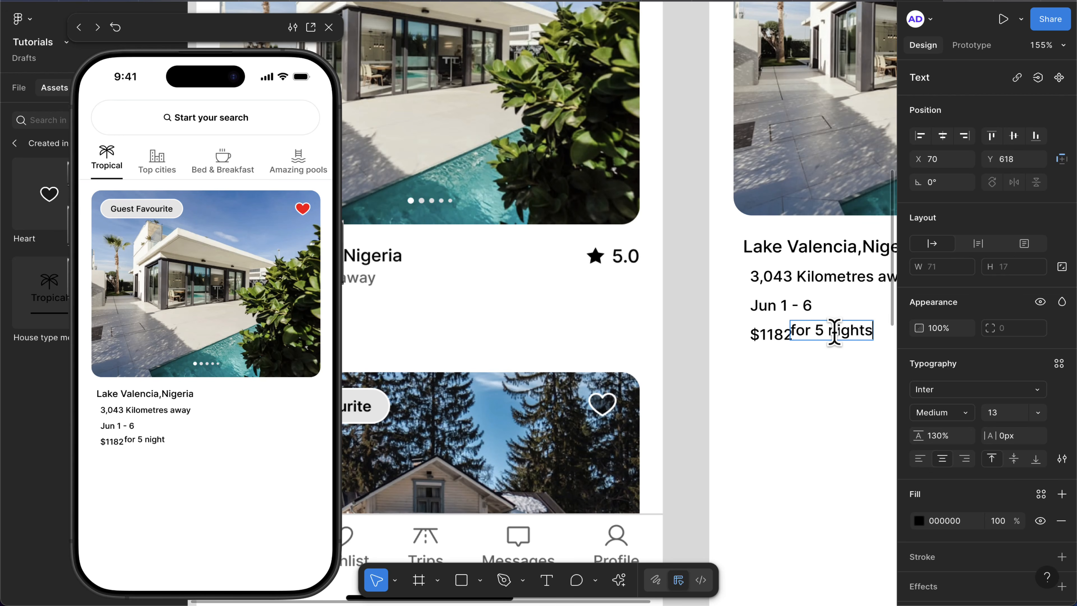
key("Escape")
left_click_drag(857, 335, 840, 338)
- Set the fill colour of the distance, date and "for 5 nights" texts to 696969
scroll(840, 338, "down", 3)
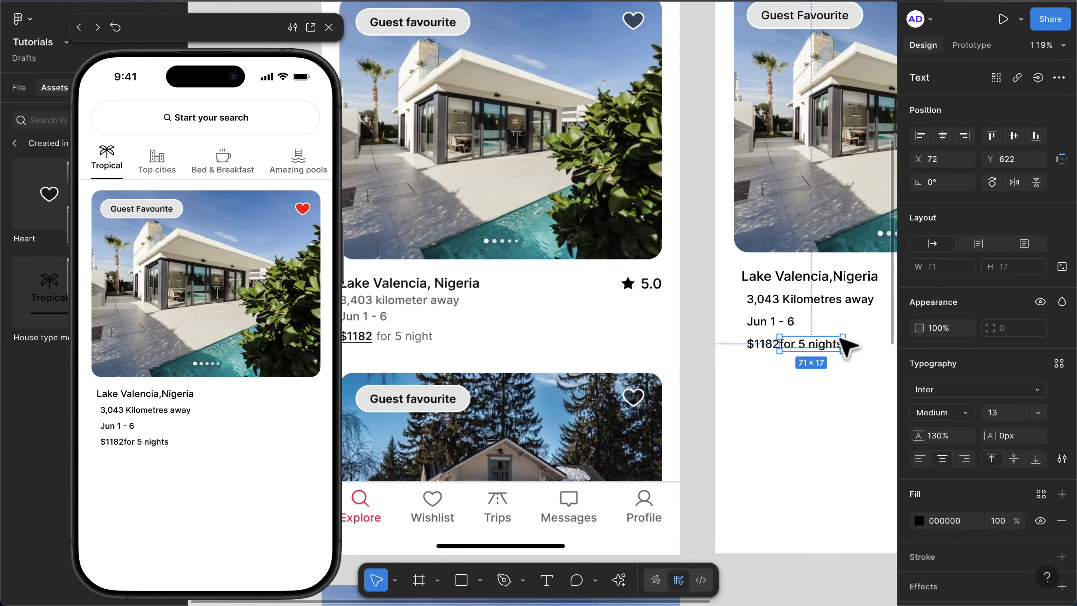
scroll(842, 338, "left", 3)
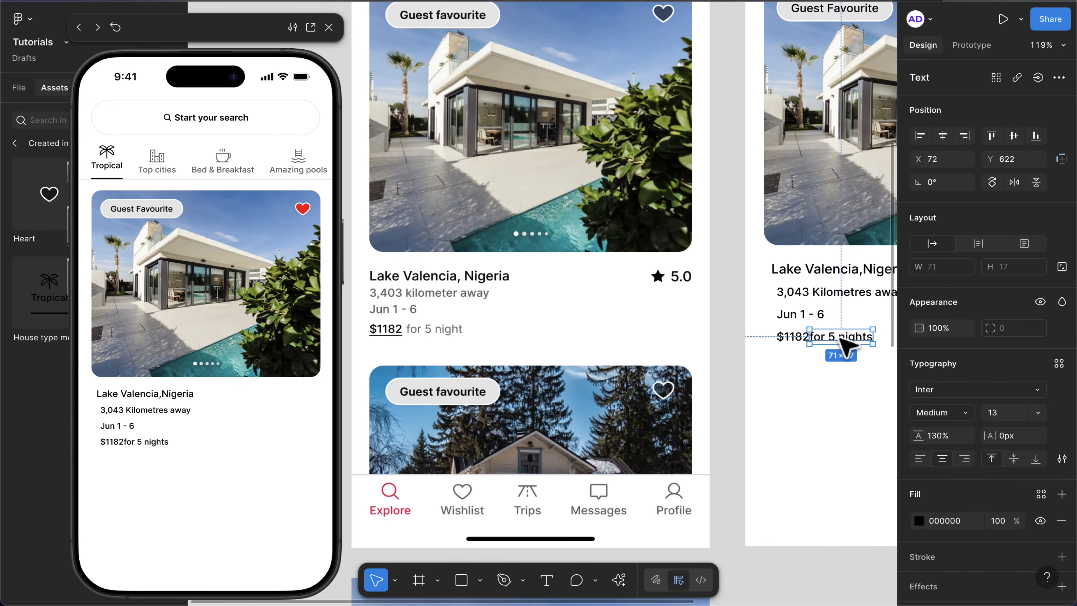
left_click(823, 293)
left_click(801, 316, "shift")
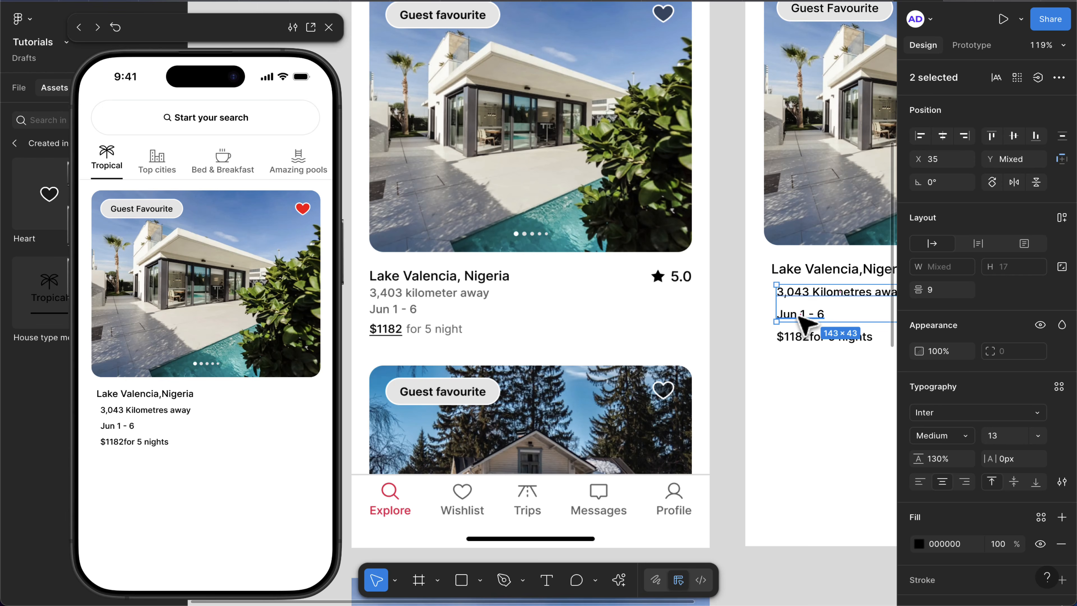
left_click(846, 337, "shift")
scroll(848, 340, "up", 5)
scroll(848, 340, "right", 1)
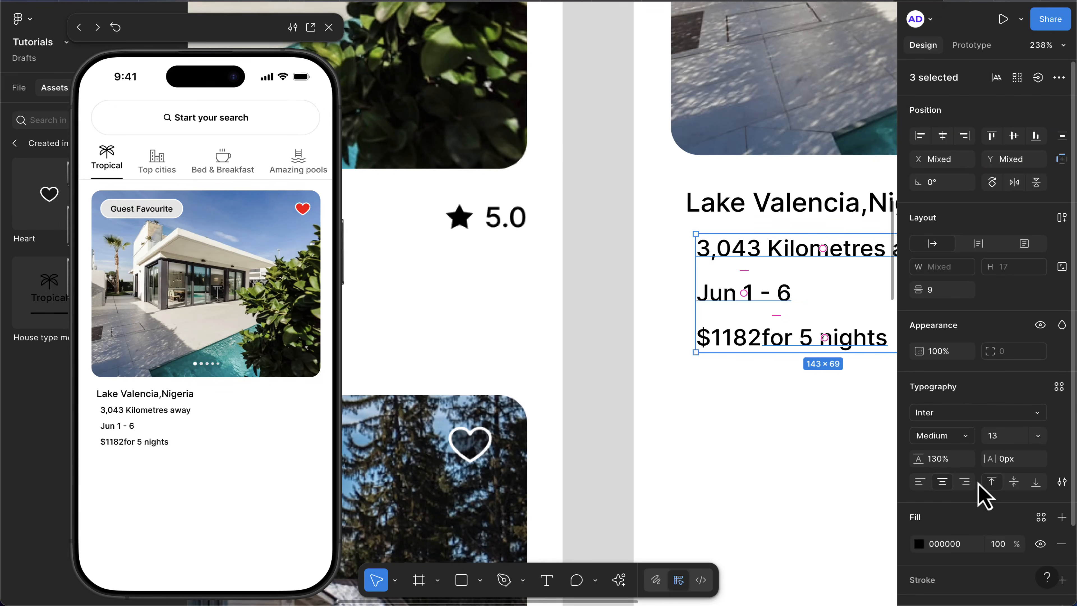
left_click(954, 545)
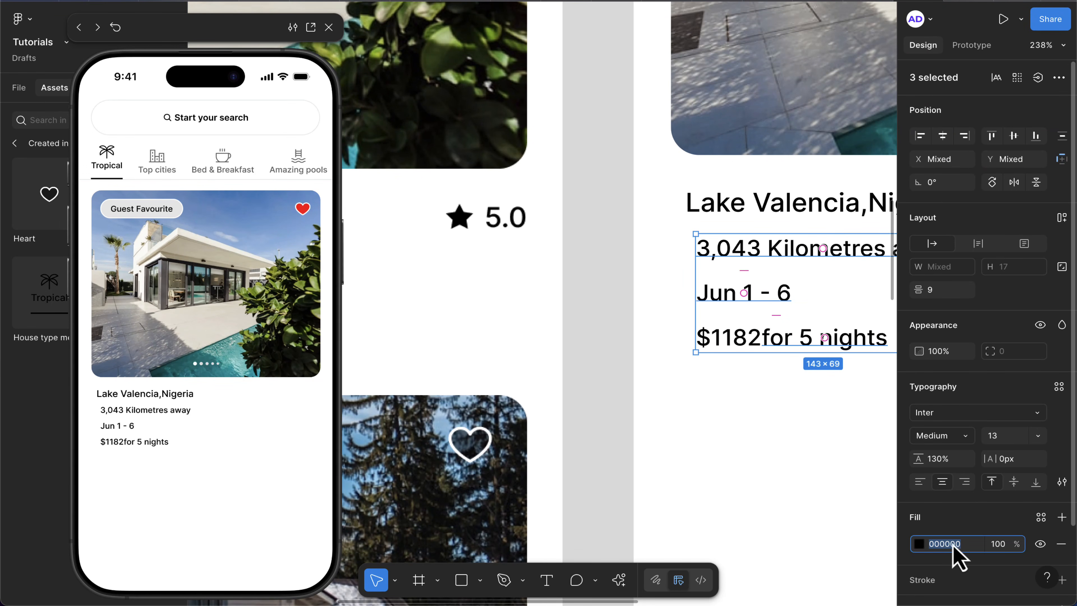
type("69")
key("Return")
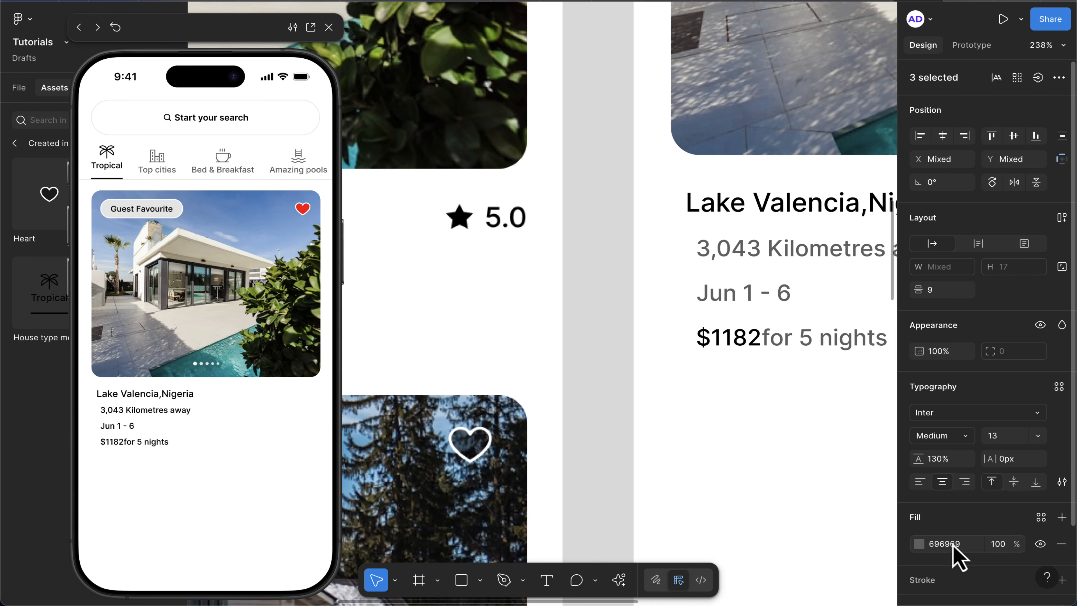
- Move the "$1182" price to X 29 so it lines up with the location title, and underline it
left_click(752, 420)
left_click_drag(738, 344, 731, 345)
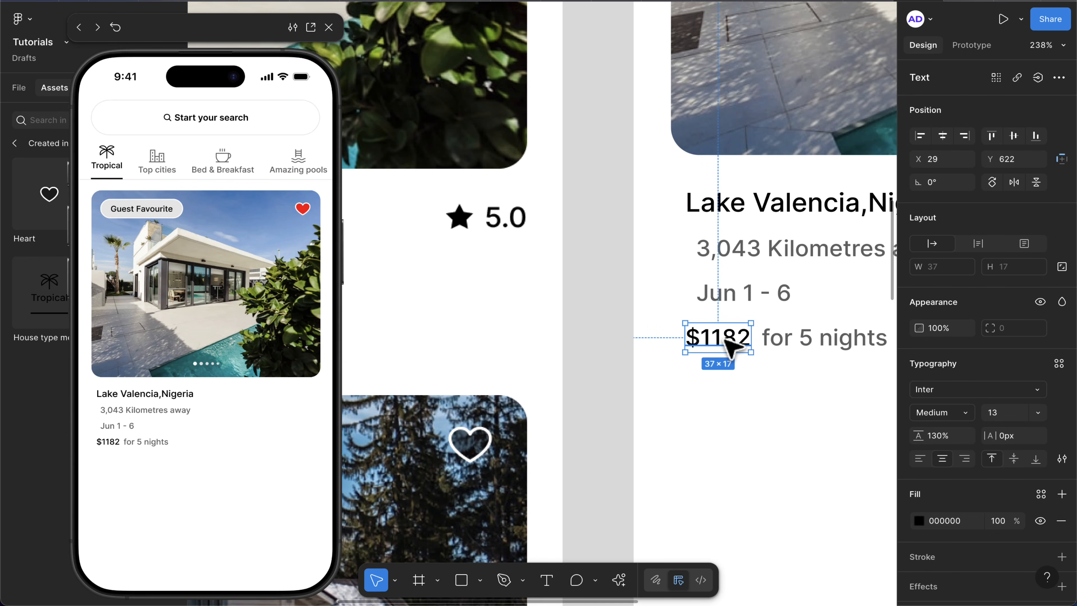
key("ctrl+u")
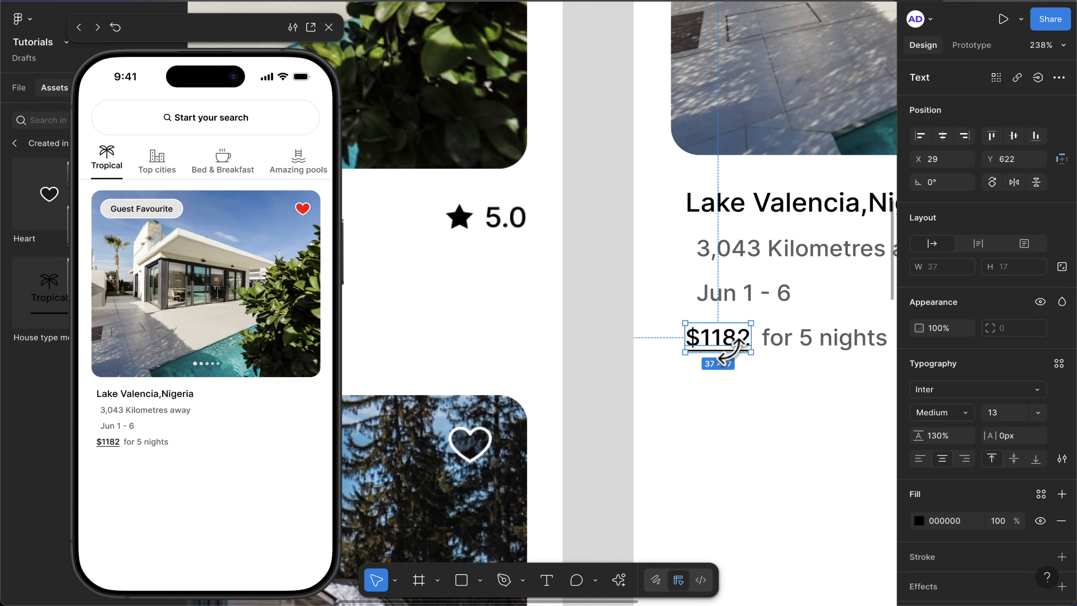
- Combine the location title, distance and date lines into a vertical auto layout with a spacing of 2
scroll(730, 345, "down", 5)
scroll(721, 344, "left", 2)
scroll(721, 344, "down", 1)
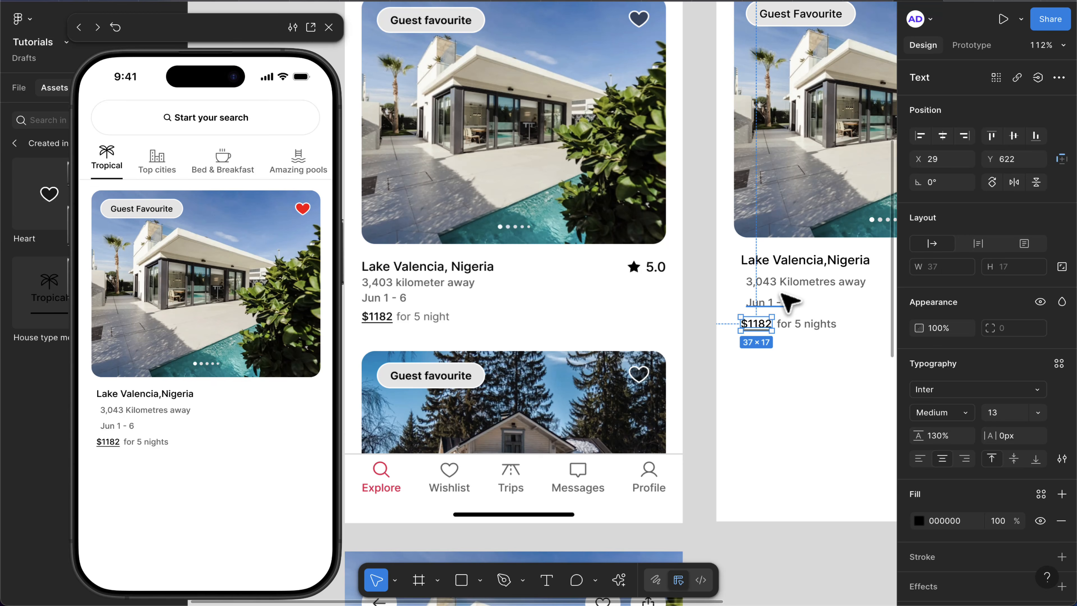
left_click(778, 263)
left_click(769, 283, "shift")
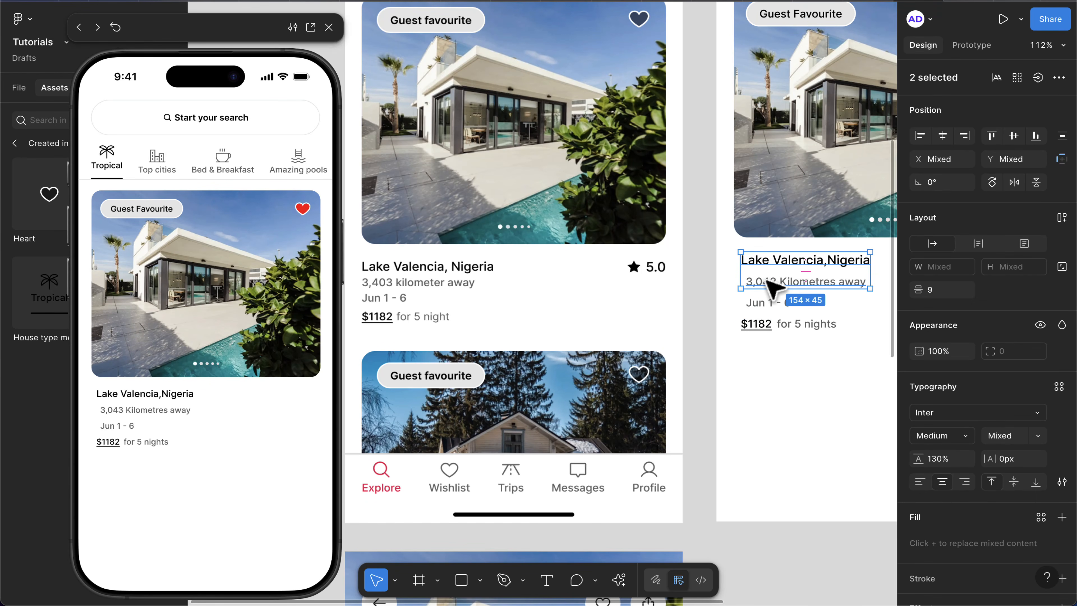
left_click(769, 302, "shift")
key("shift+a")
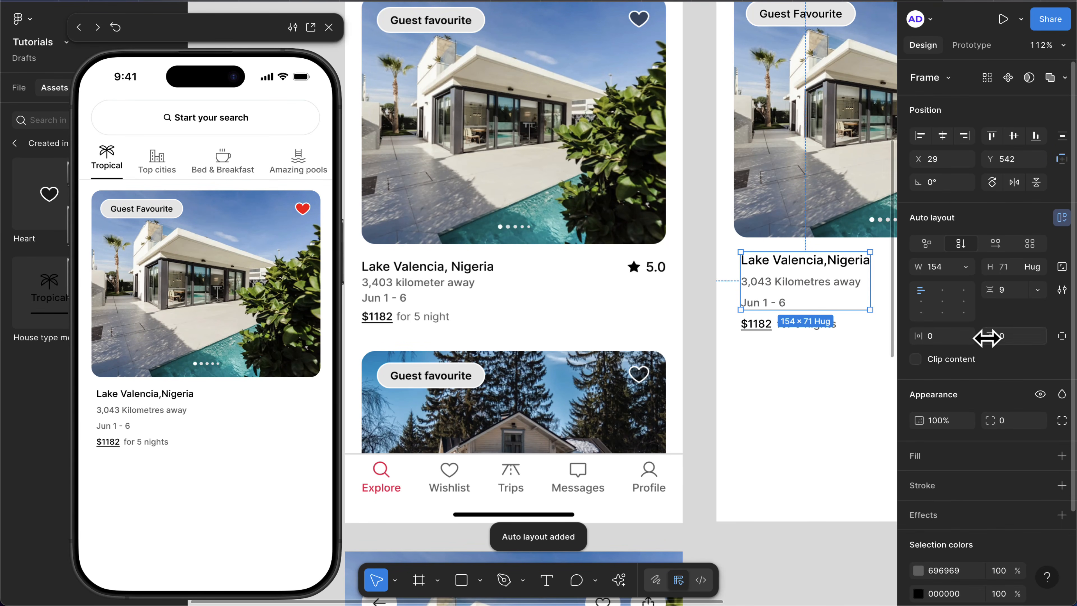
left_click(1009, 293)
type("2")
key("Return")
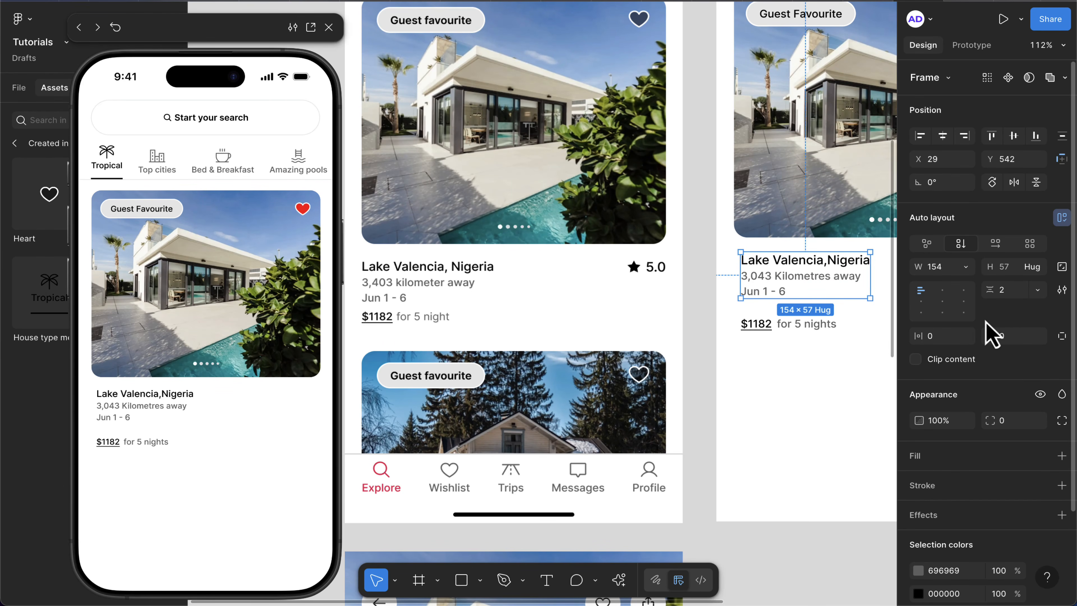
- Combine the "$1182" price and the "for 5 nights" text into a horizontal auto layout
left_click(764, 328)
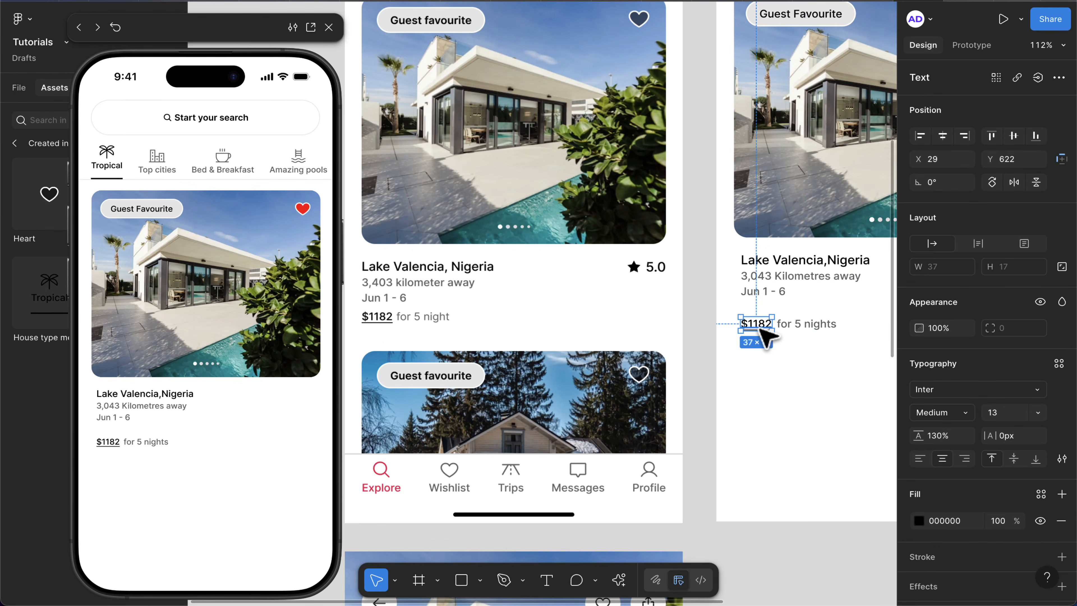
scroll(772, 333, "up", 5)
scroll(780, 337, "right", 2)
left_click(780, 335, "shift")
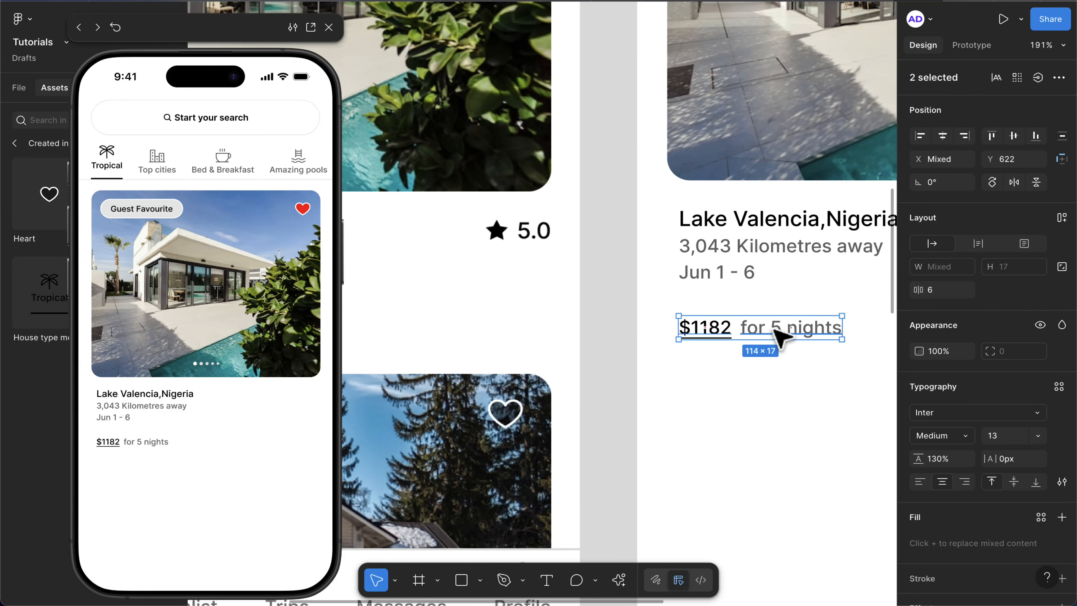
key("shift+a")
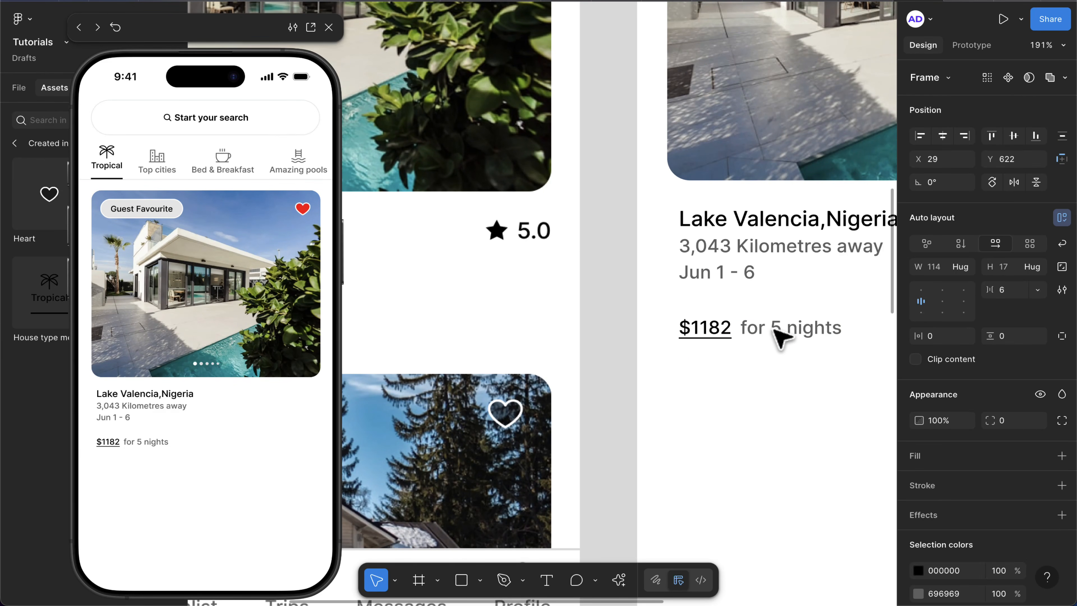
- Set the font weight of the "for 5 nights" text to Regular
left_click(799, 337)
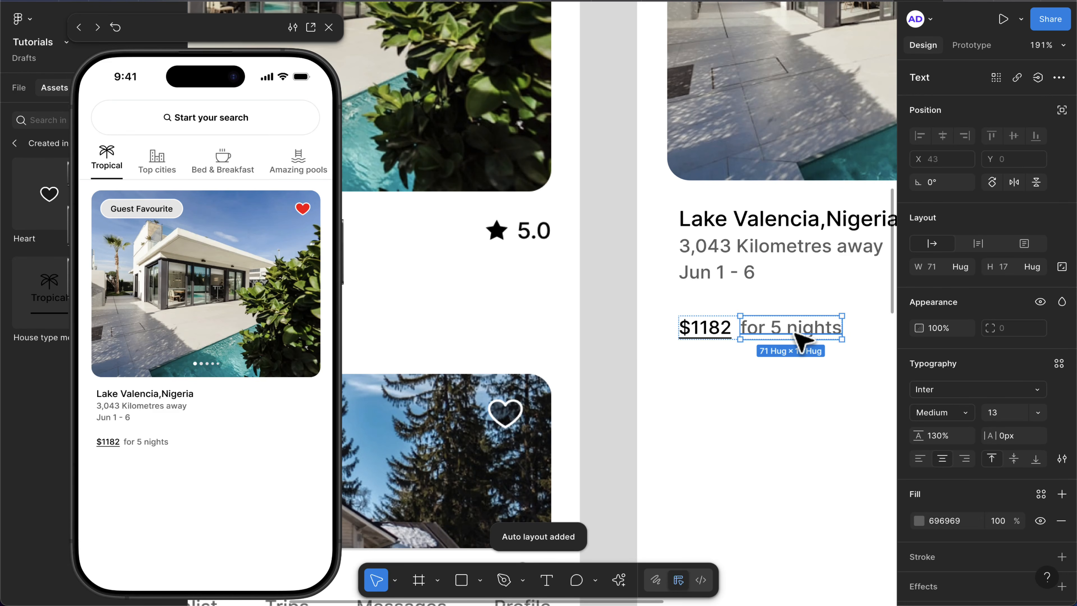
left_click(949, 413)
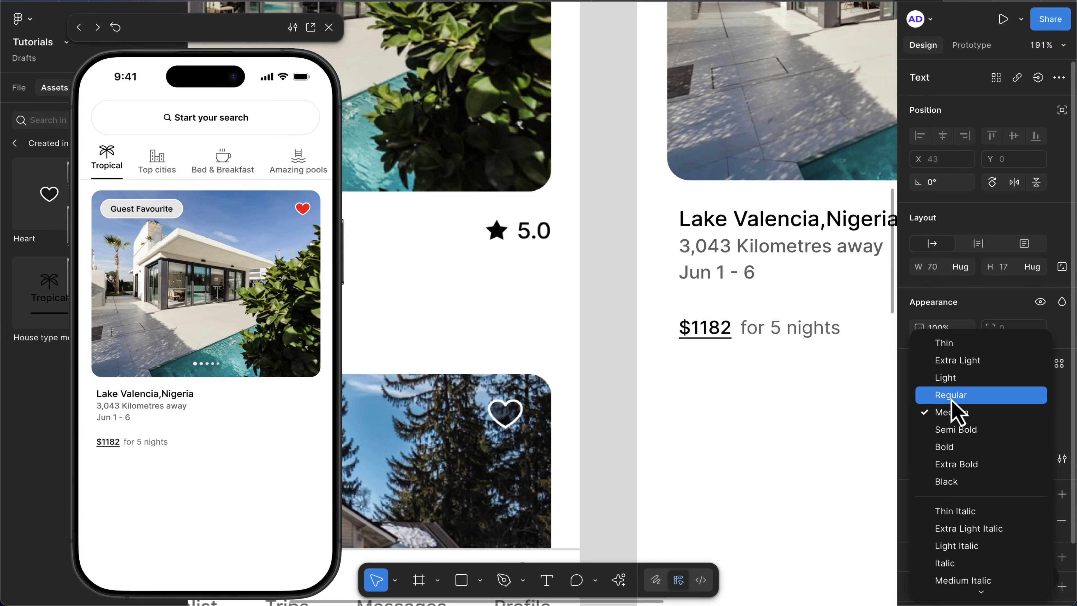
left_click(951, 397)
left_click(757, 388)
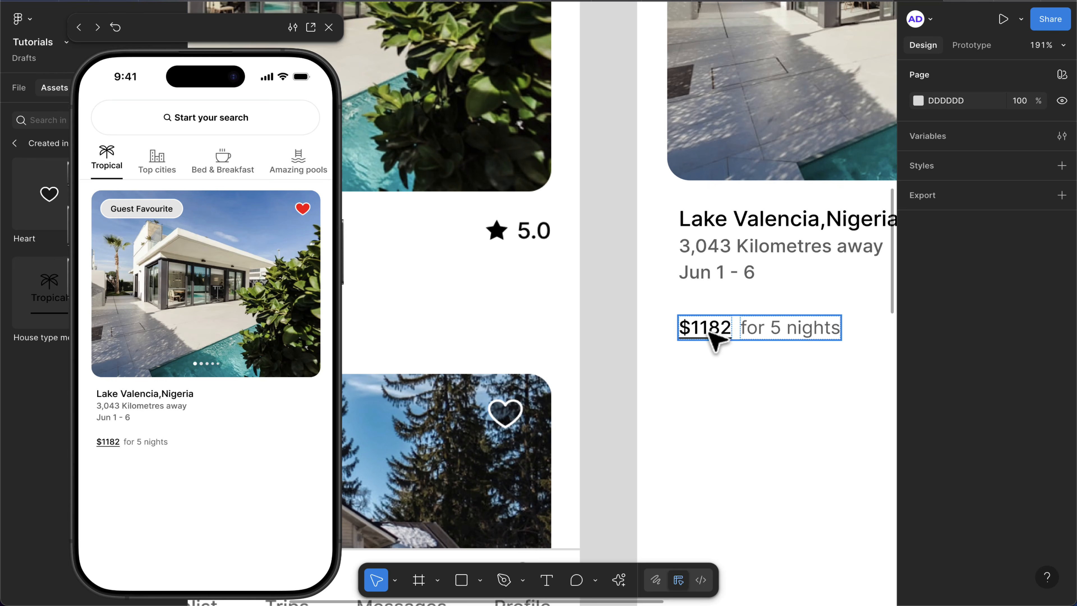
- Move the price row up to Y 609 and combine it with the text block above in a vertical auto layout
left_click(716, 340)
left_click_drag(711, 337, 709, 315)
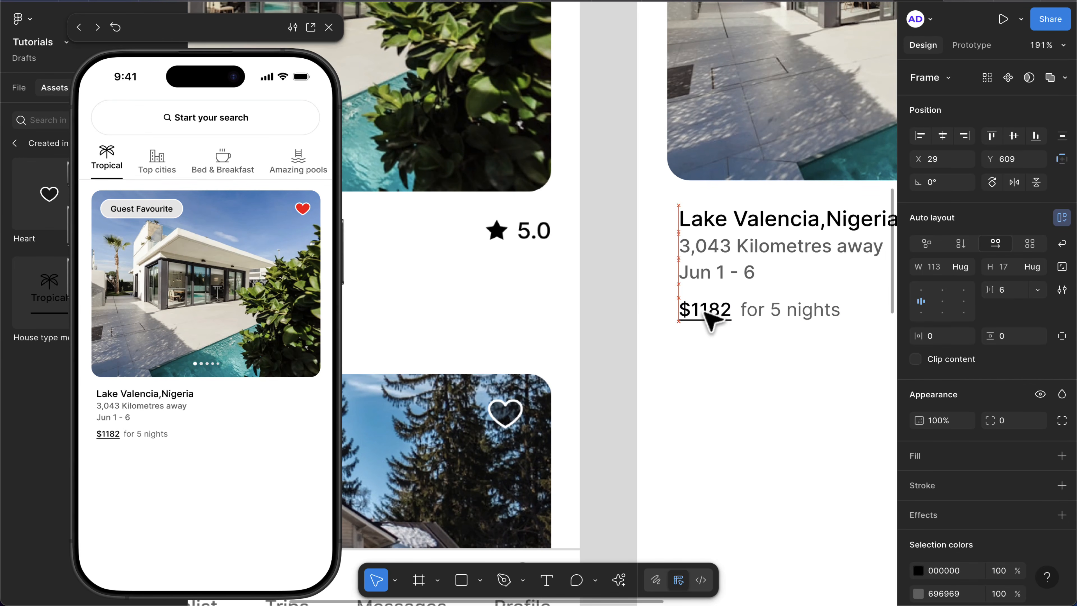
left_click(700, 259)
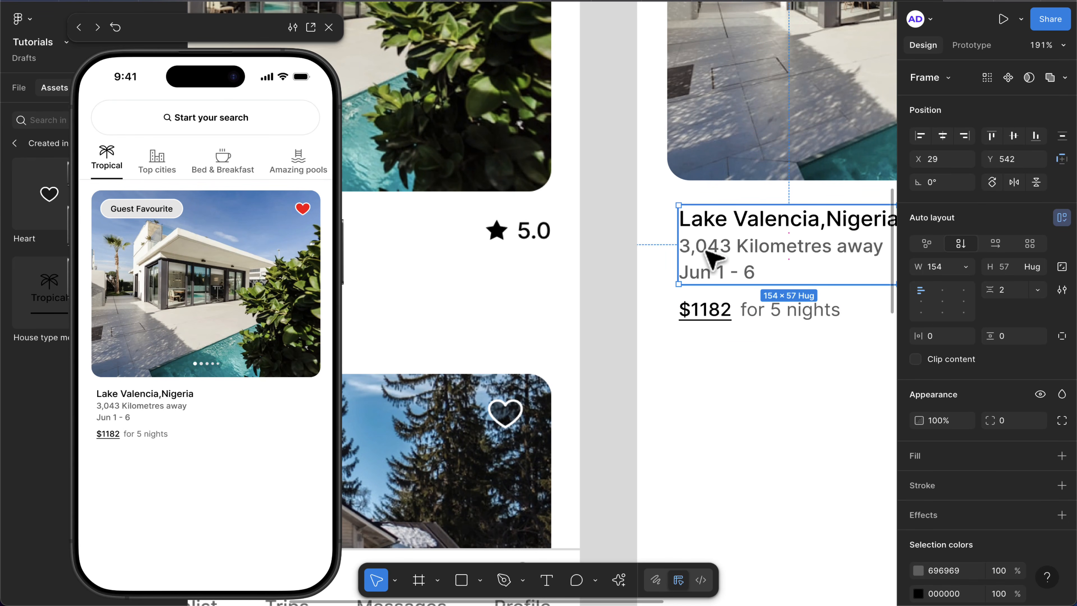
left_click(713, 311, "shift")
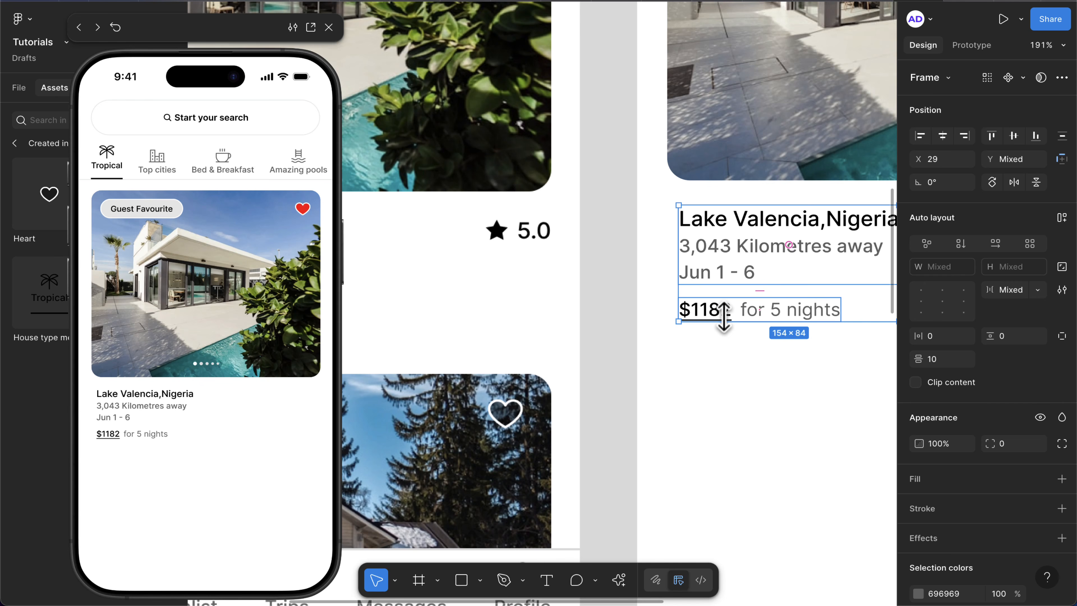
key("shift+a")
- Draw a five-pointed star about 30 × 30 beside the text block under the photo
scroll(725, 316, "down", 5)
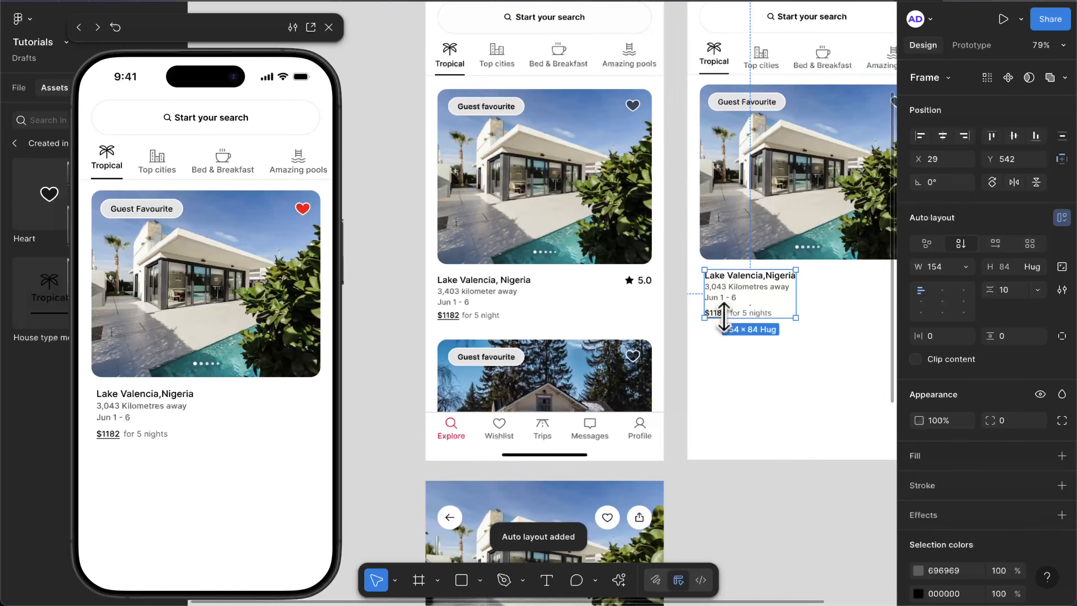
scroll(794, 281, "right", 2)
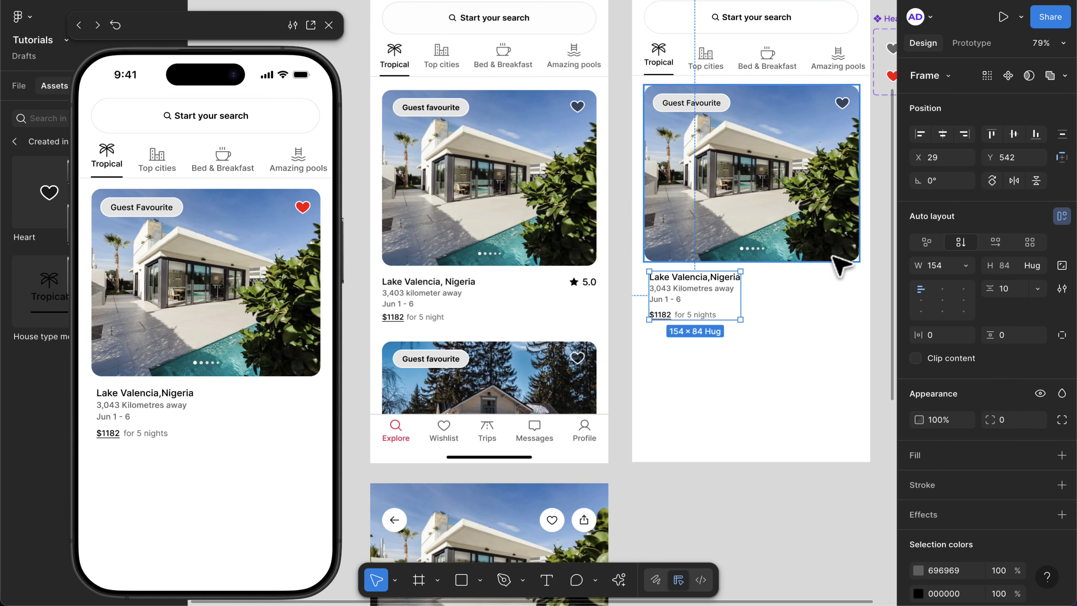
scroll(841, 259, "up", 3)
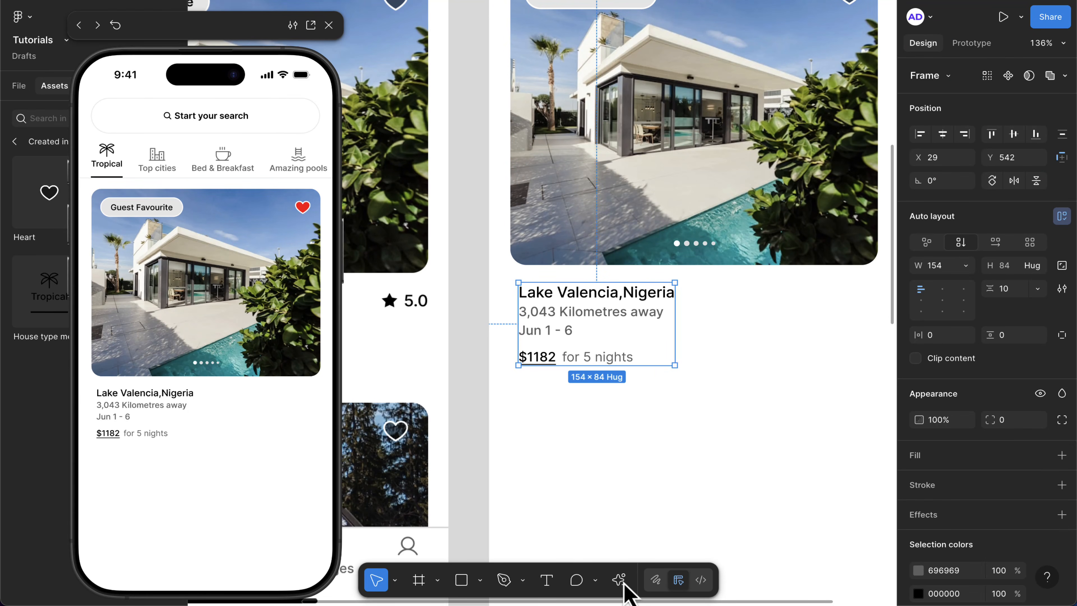
left_click(481, 581)
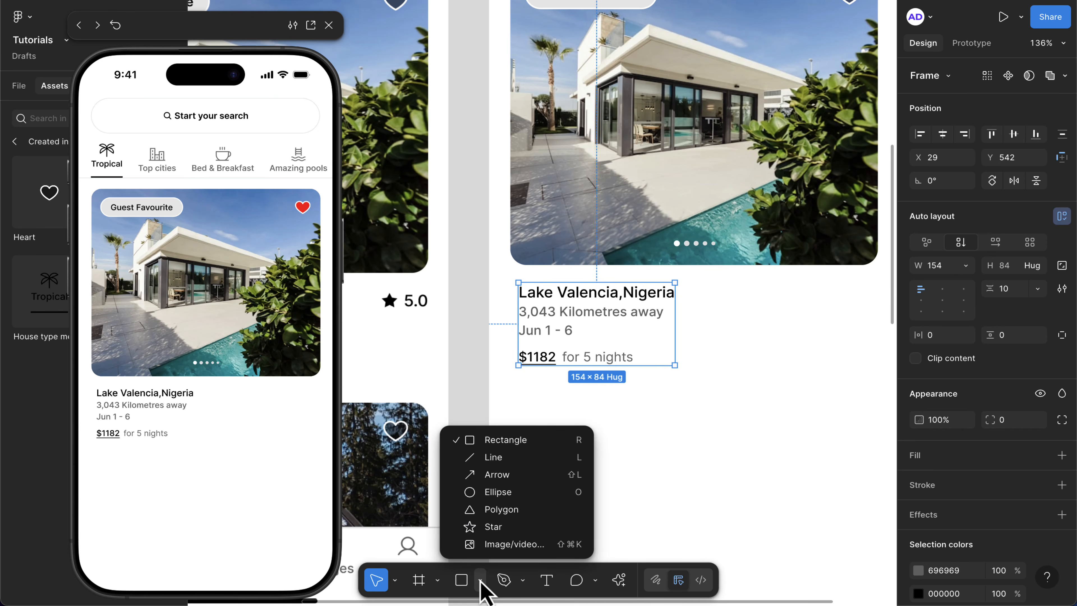
left_click(494, 527)
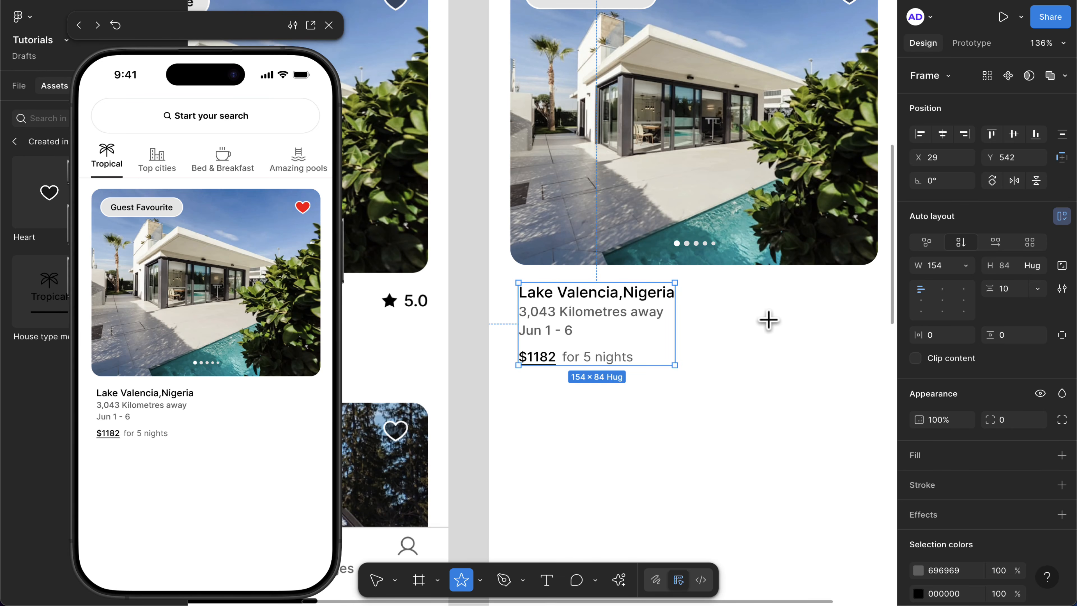
left_click_drag(763, 310, 788, 336)
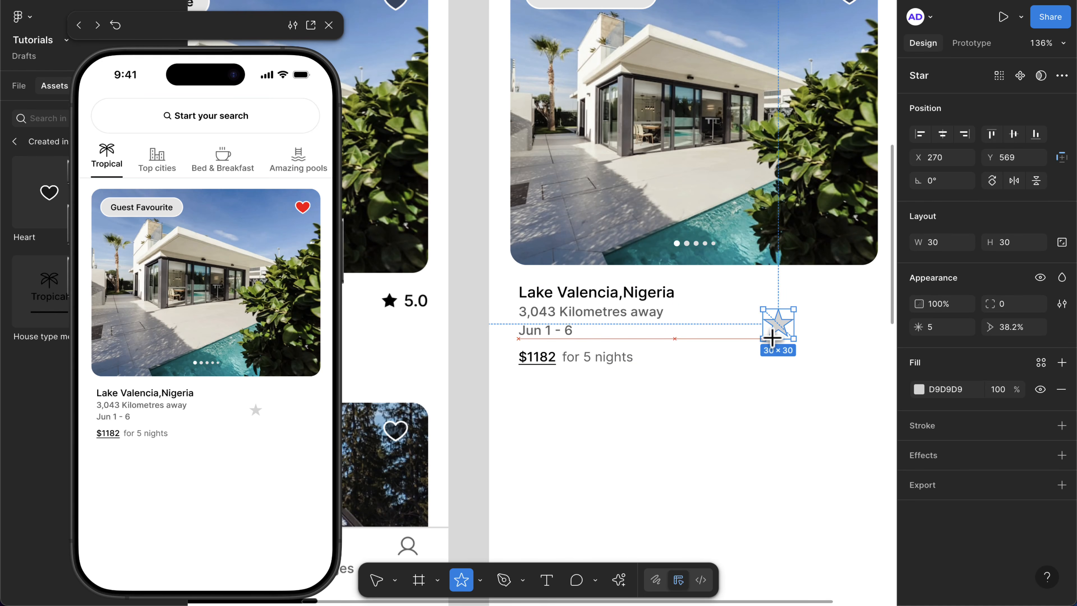
- Widen the star's inner points to a ratio of 48%
scroll(787, 335, "up", 5)
scroll(788, 297, "up", 5)
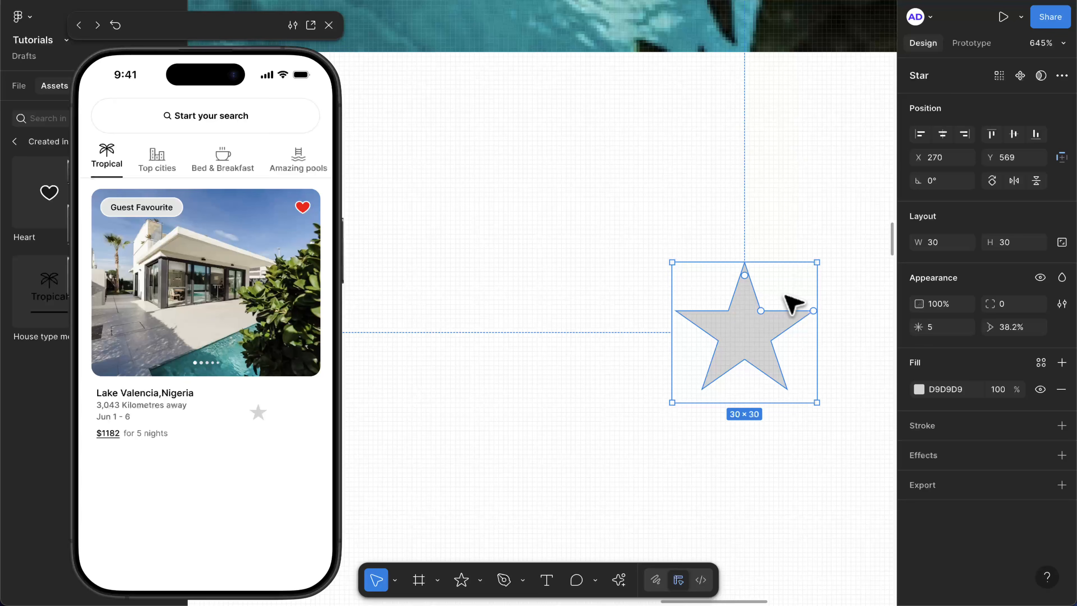
scroll(760, 313, "up", 5)
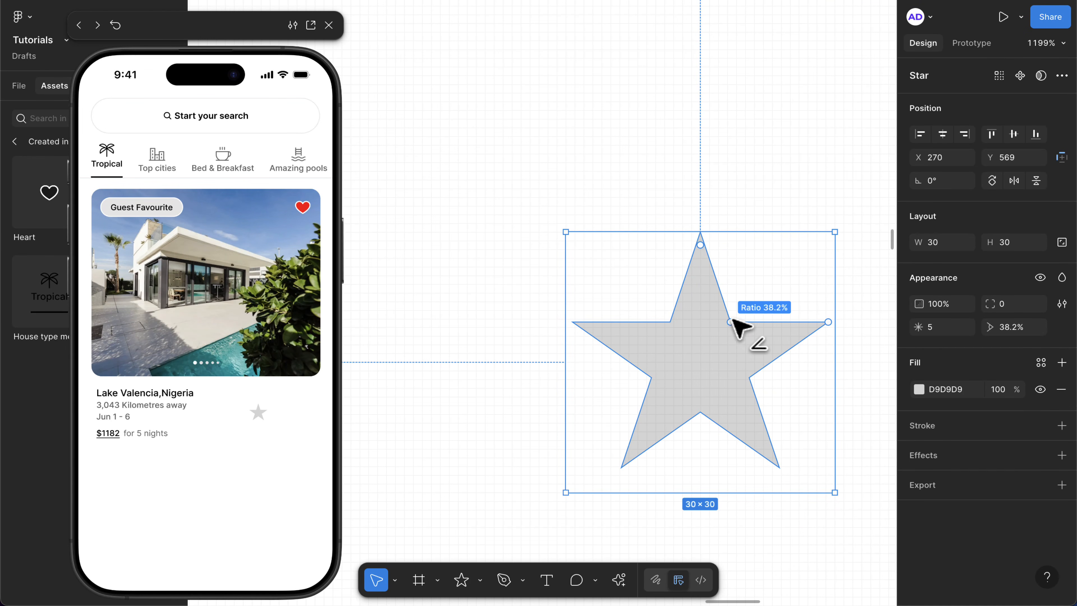
left_click_drag(732, 320, 739, 312)
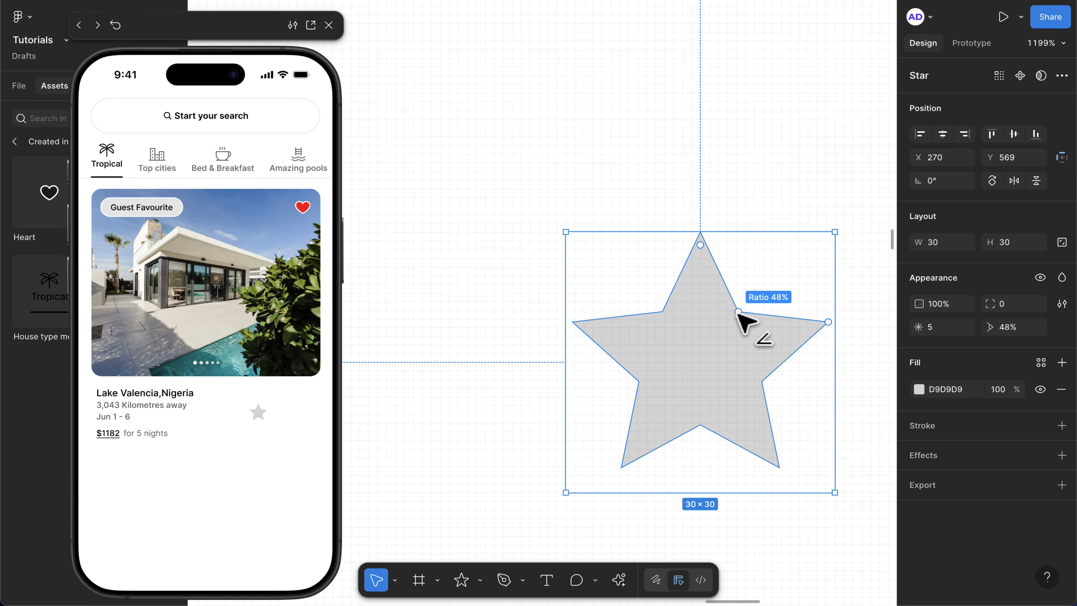
- Resize the star proportionally to 14 × 14 and fill it with black (000000)
scroll(738, 313, "down", 10)
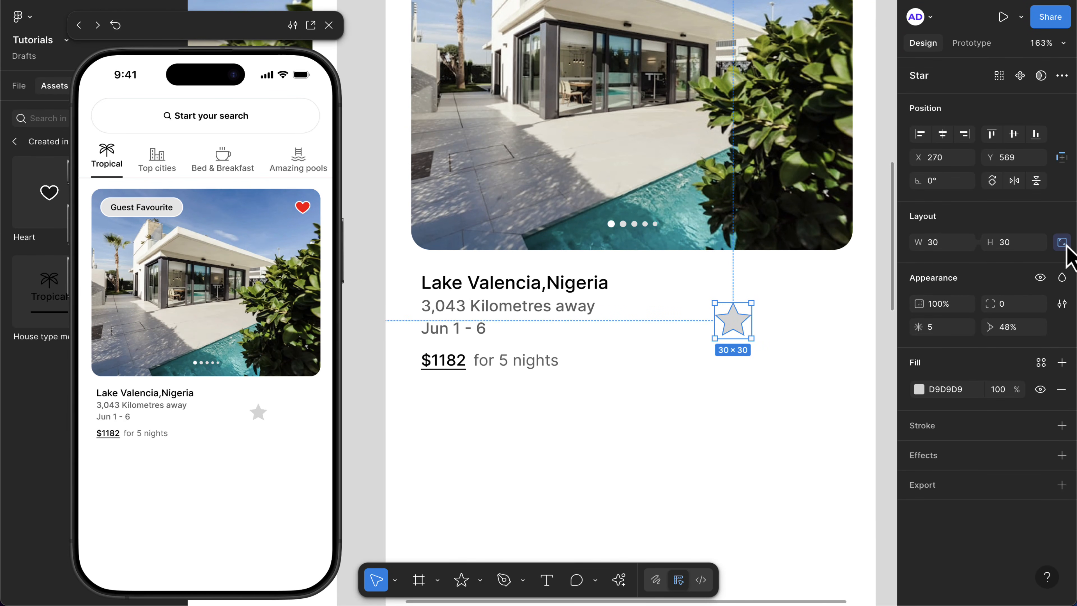
left_click(1018, 242)
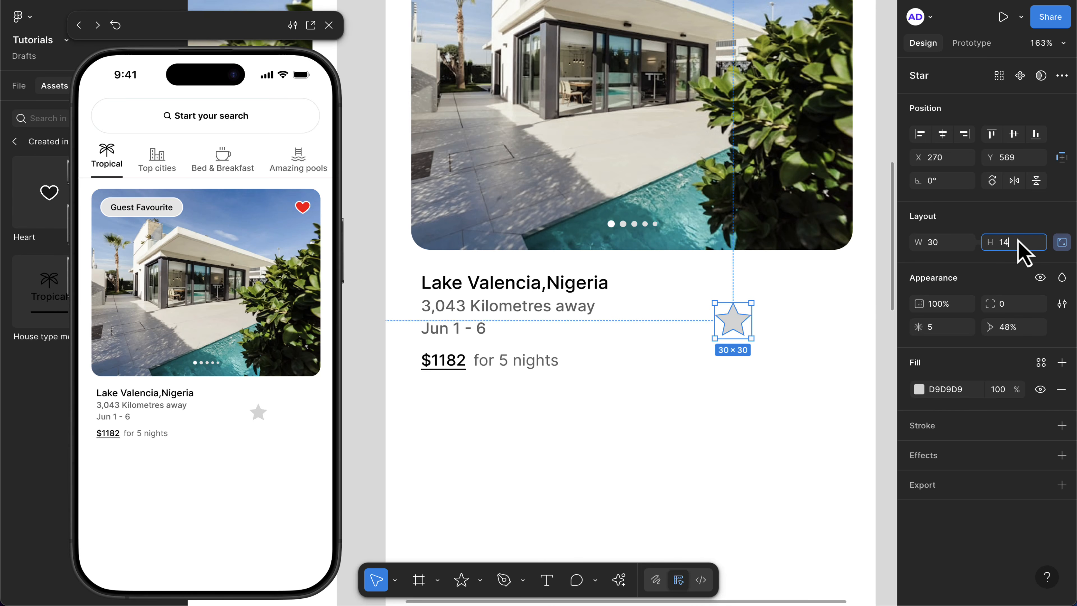
key("Return")
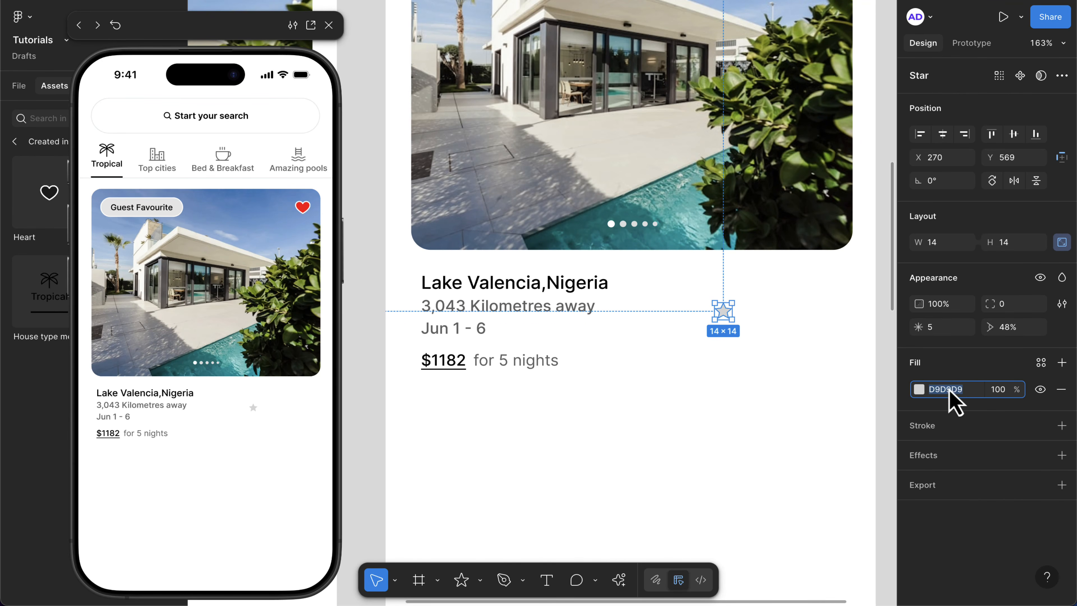
key("Return")
- Add the rating text "5.0" beside the star and set its font size to 15
scroll(726, 390, "down", 5)
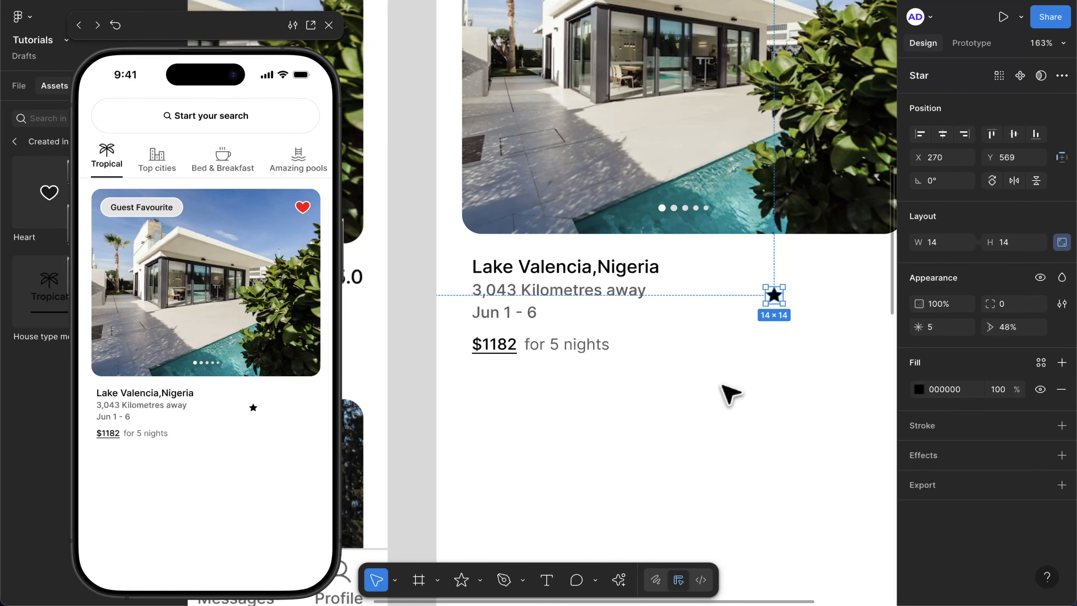
scroll(768, 352, "up", 6)
left_click(737, 324)
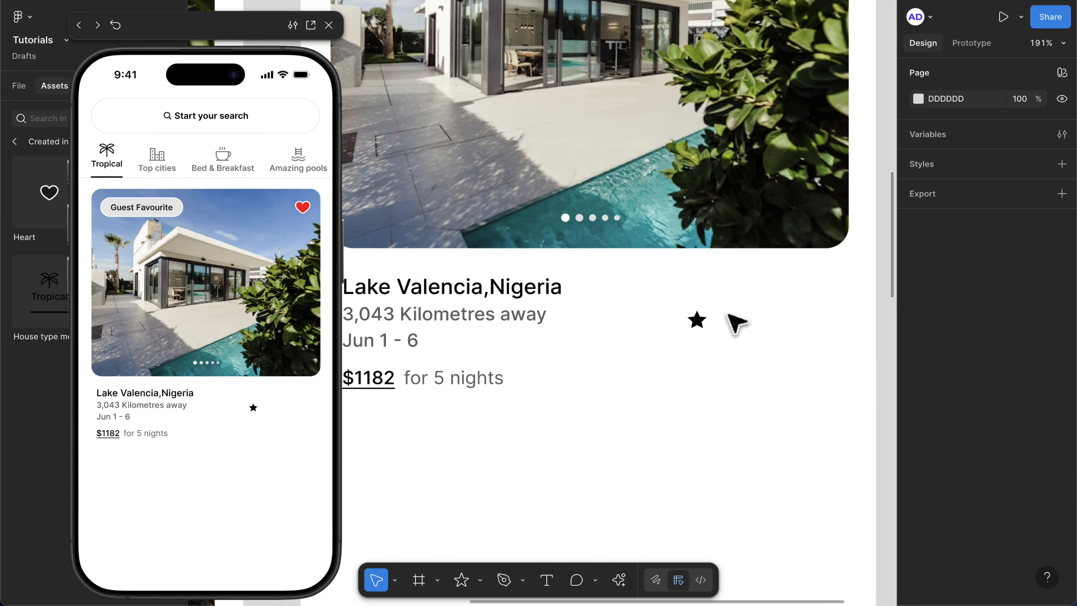
key("t")
left_click(723, 316)
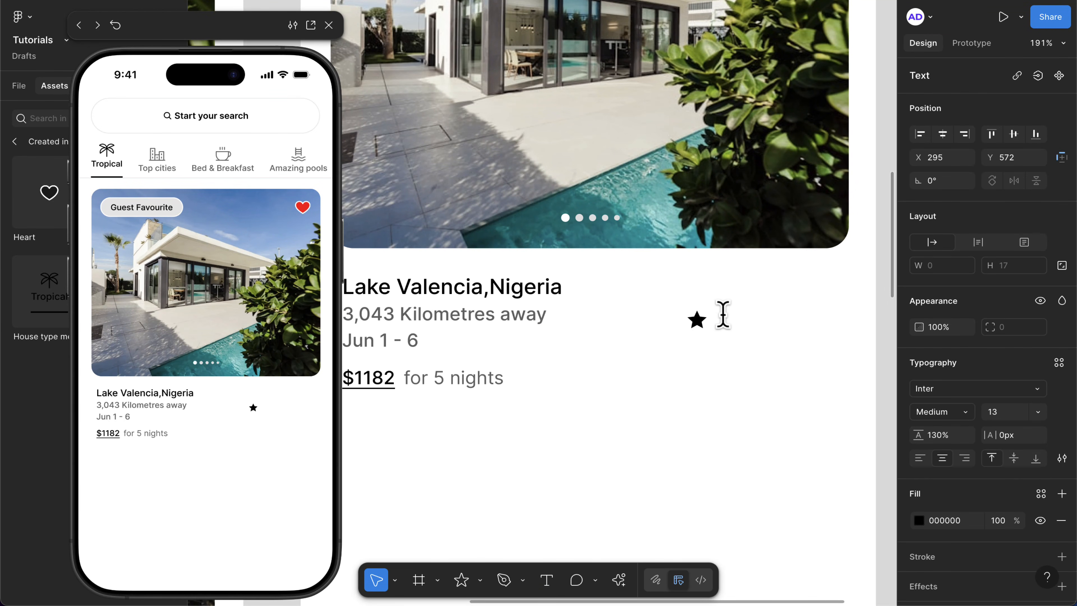
type("5.0")
key("Escape")
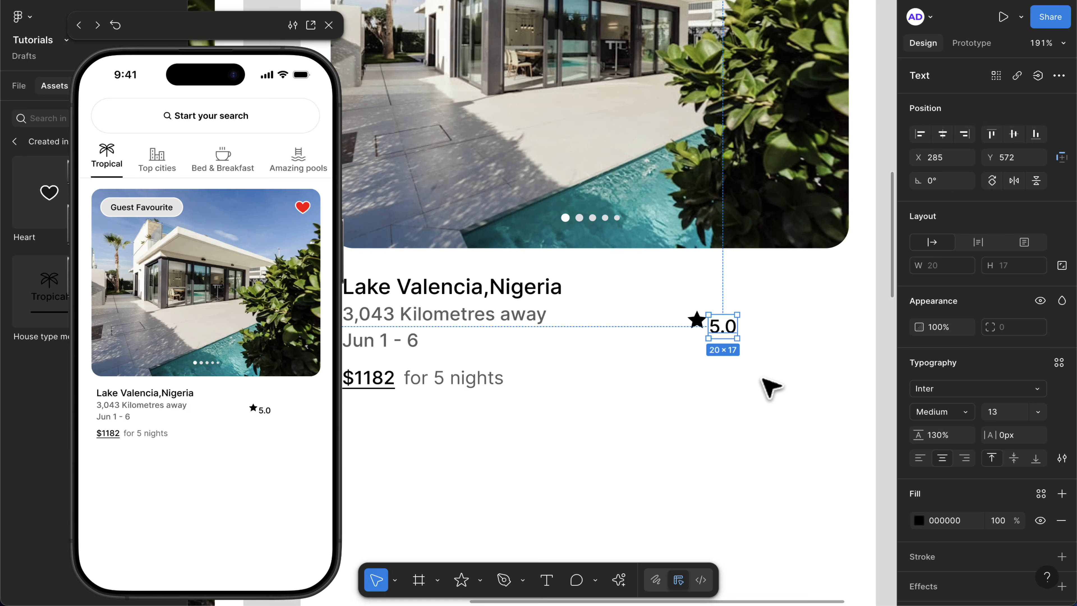
left_click(1003, 415)
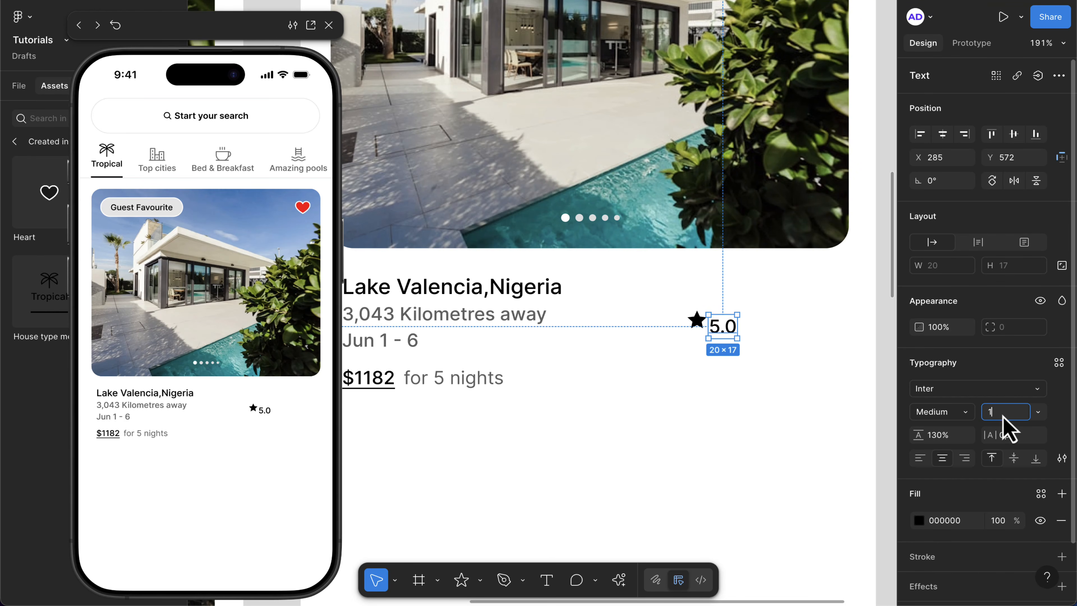
type("15")
key("Return")
- Line up the "5.0" text with the star and combine both into a horizontal auto layout with a spacing of 5
scroll(728, 353, "up", 5)
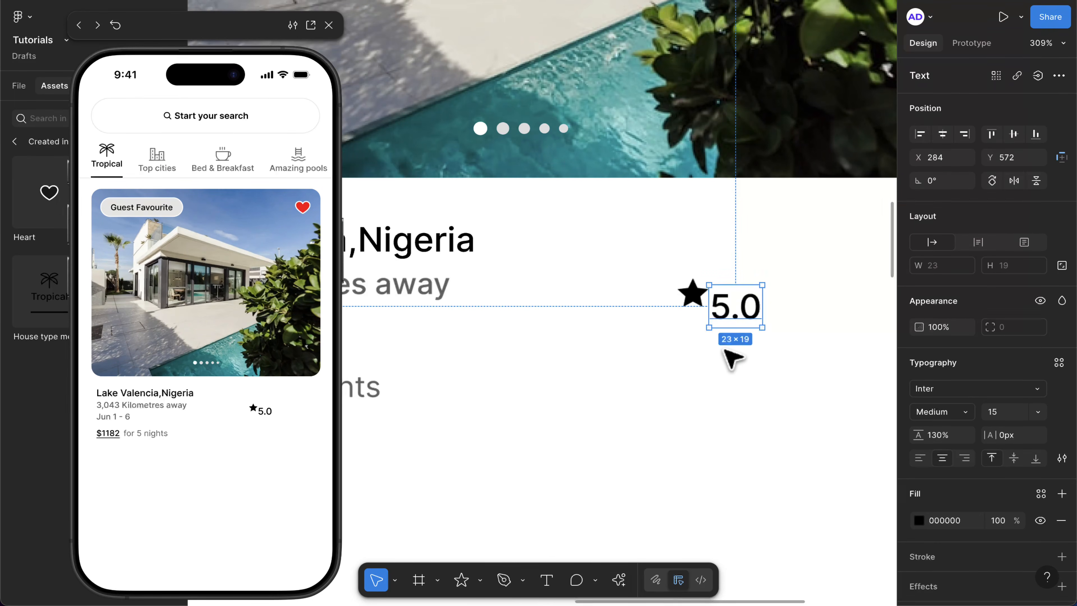
left_click_drag(747, 317, 773, 305)
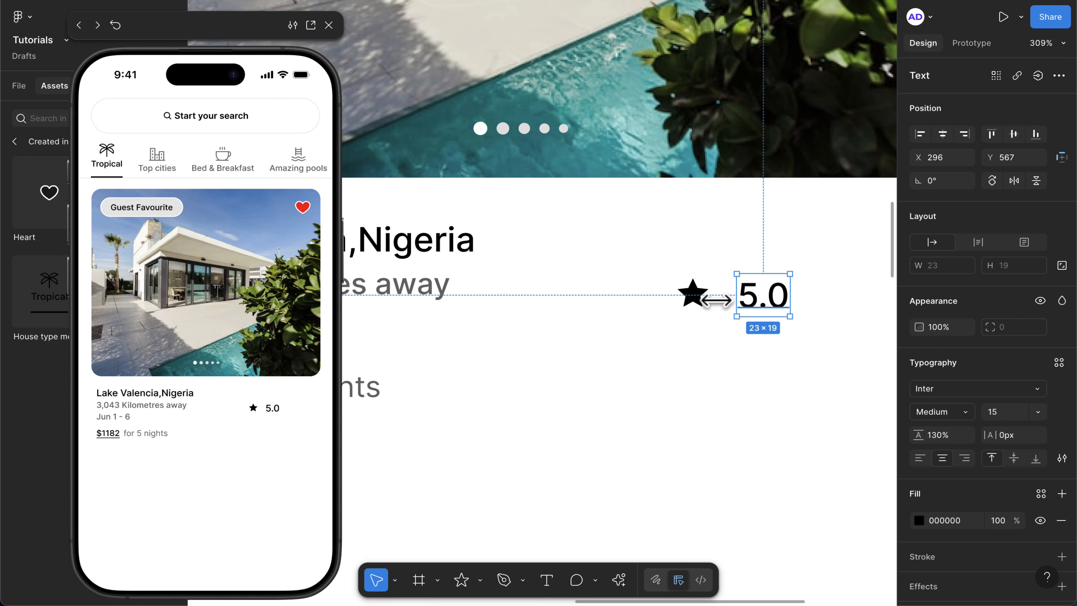
left_click(698, 300, "shift")
key("shift+a")
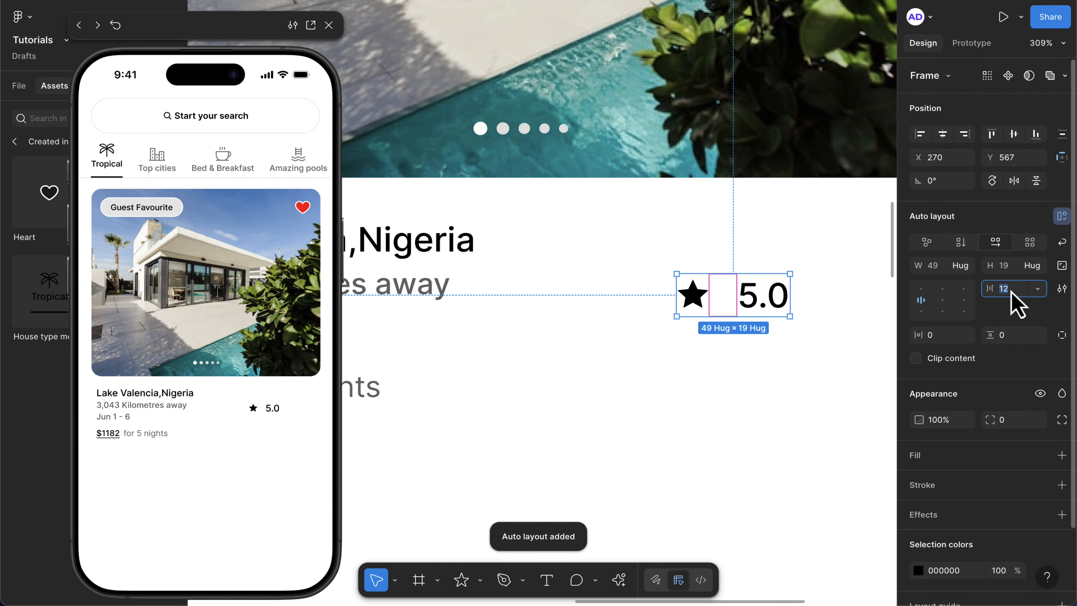
type("5")
key("Return")
- Move the rating under the photo's right edge, level with the location title, and combine it with the text block in a horizontal auto layout
scroll(695, 299, "down", 5)
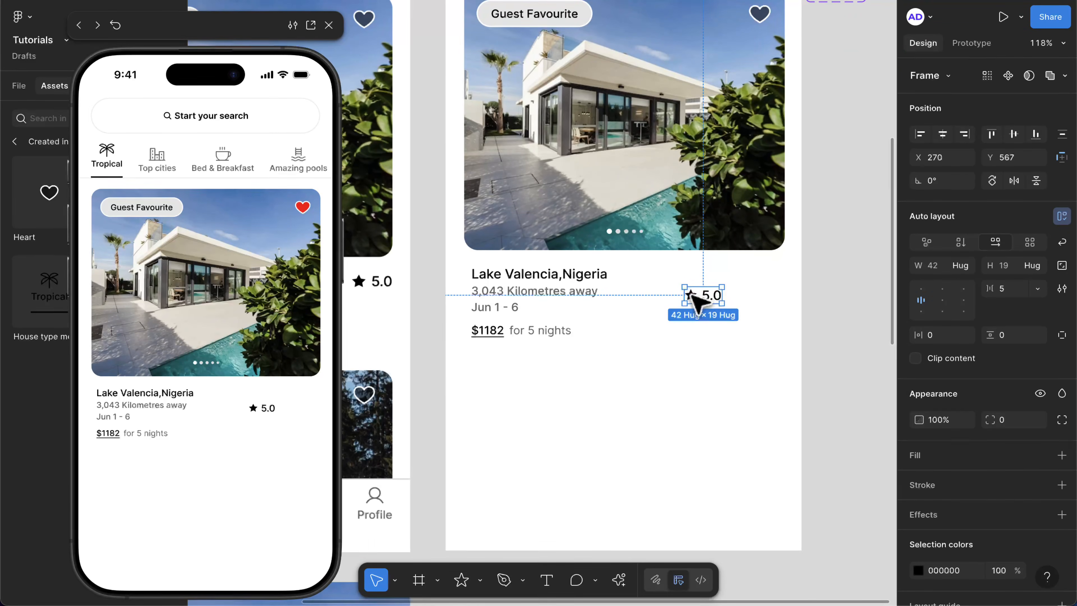
left_click_drag(696, 299, 774, 284)
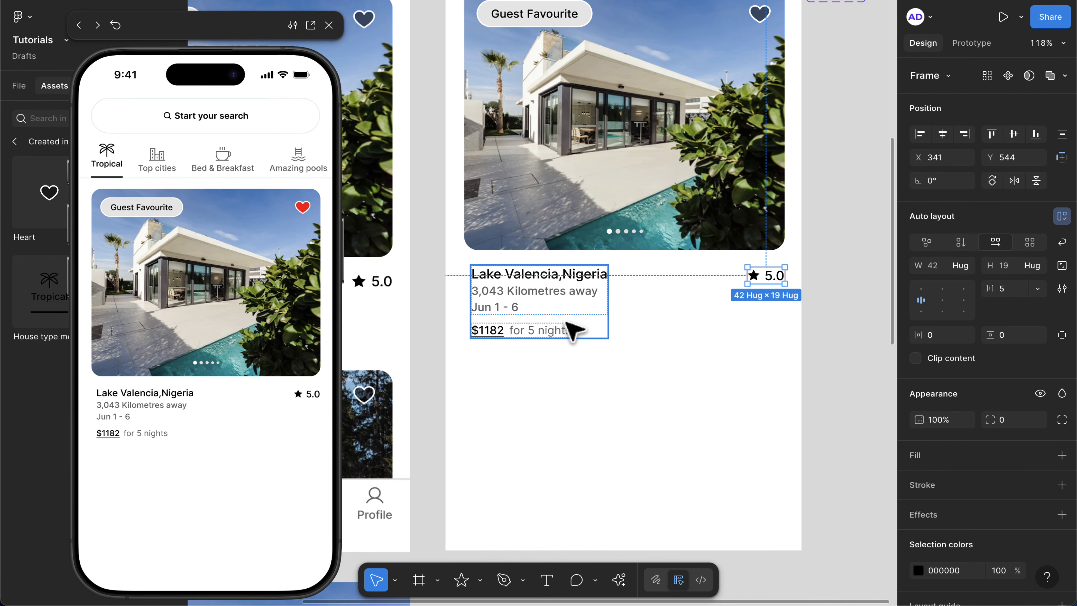
left_click(573, 330)
left_click(777, 278, "shift")
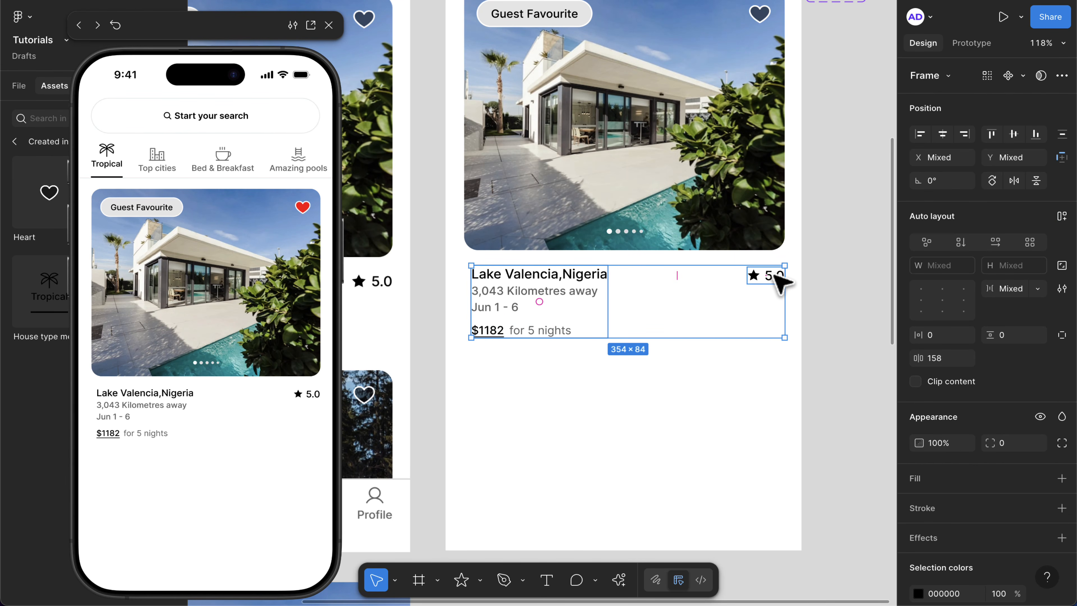
key("shift+a")
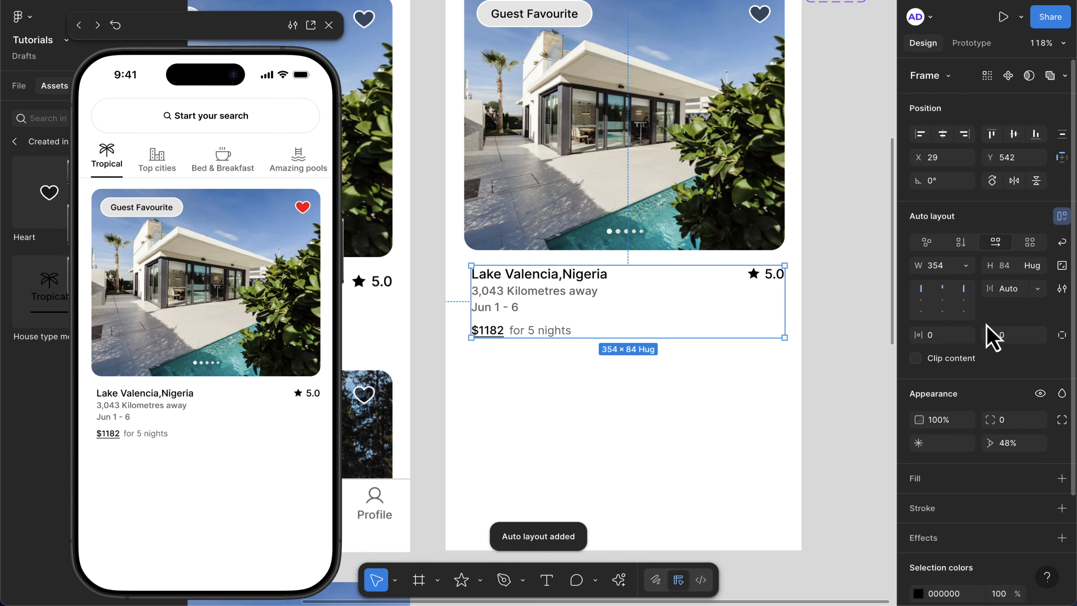
- Set the width of the listing details row to 362 and centre it horizontally in the phone frame
left_click(939, 272)
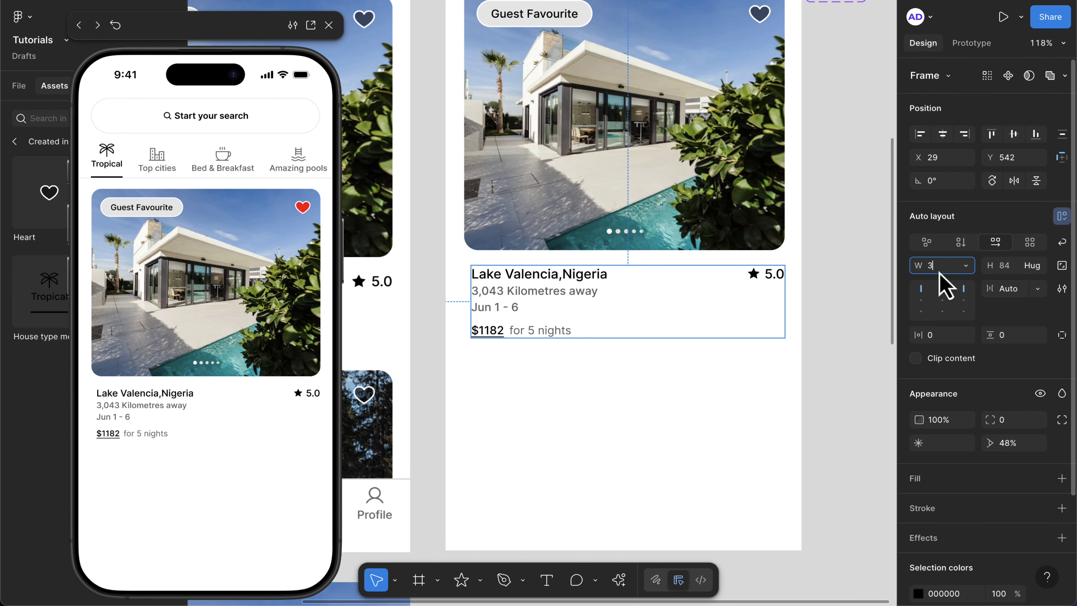
type("362")
key("Return")
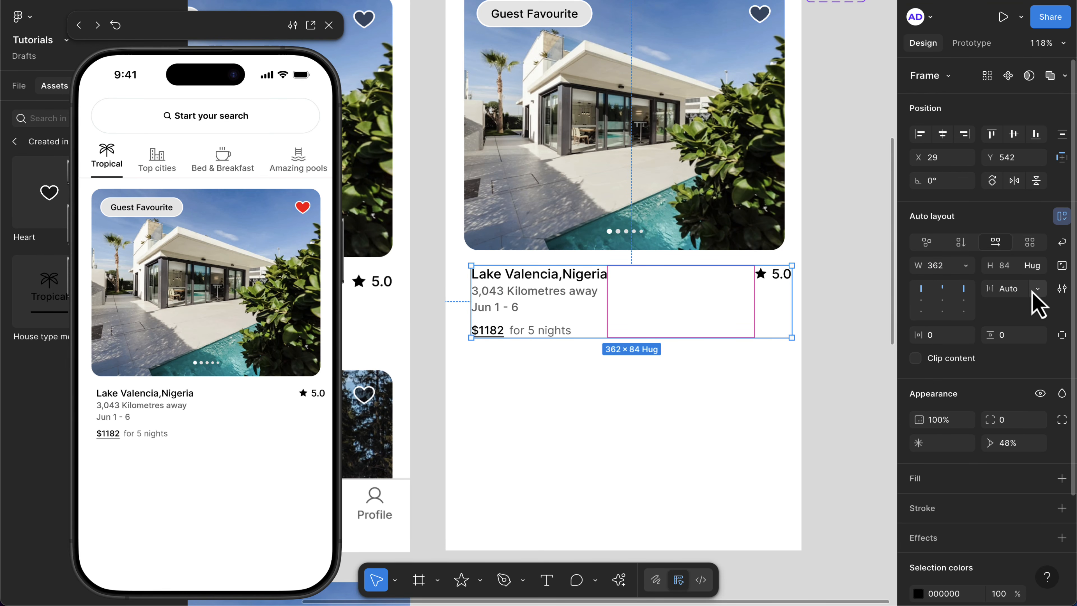
left_click(654, 368)
left_click(589, 310)
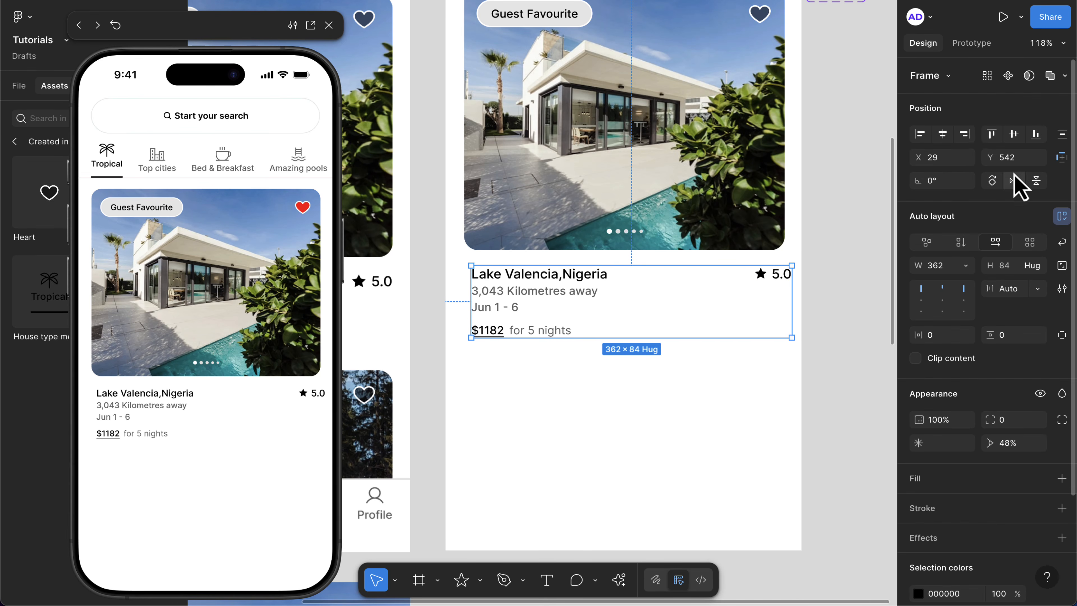
left_click(943, 134)
scroll(712, 329, "down", 3)
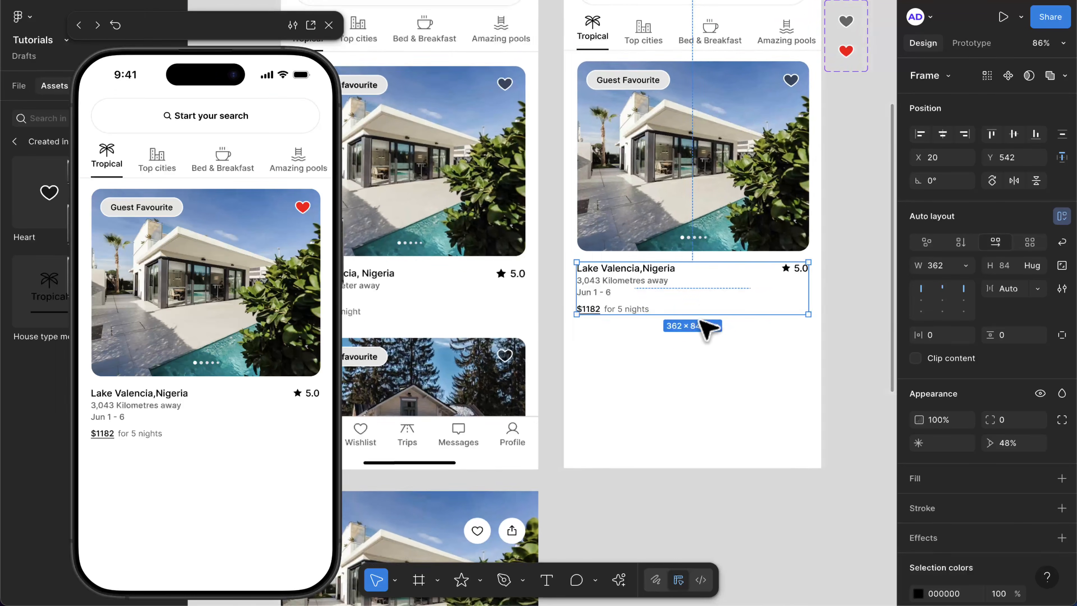
scroll(702, 323, "down", 3)
left_click(725, 295)
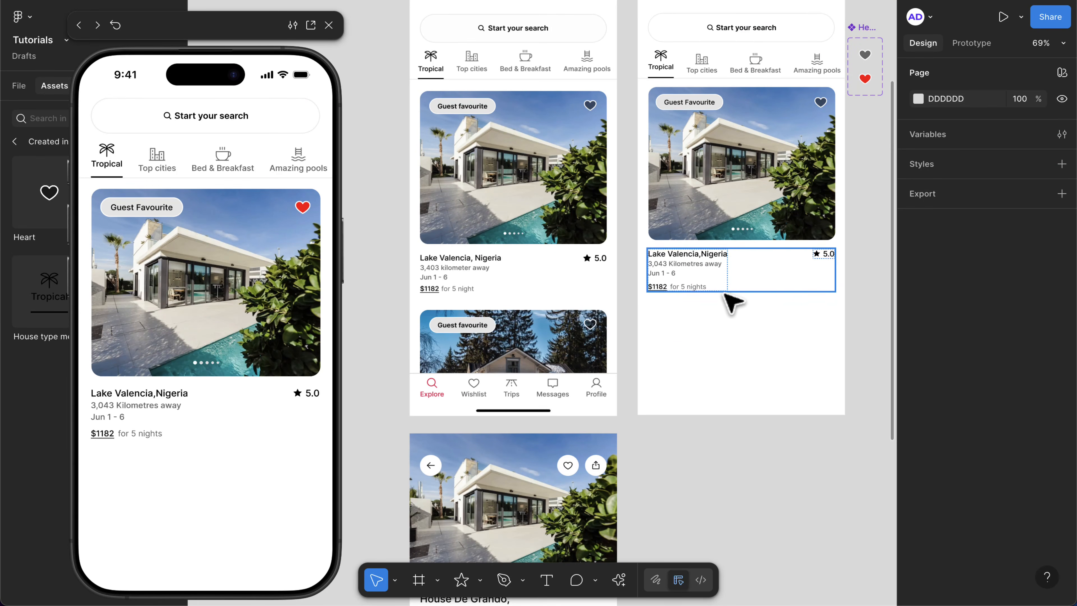
- Combine the house photo frame and the listing details row into a vertical auto layout
scroll(725, 297, "up", 3)
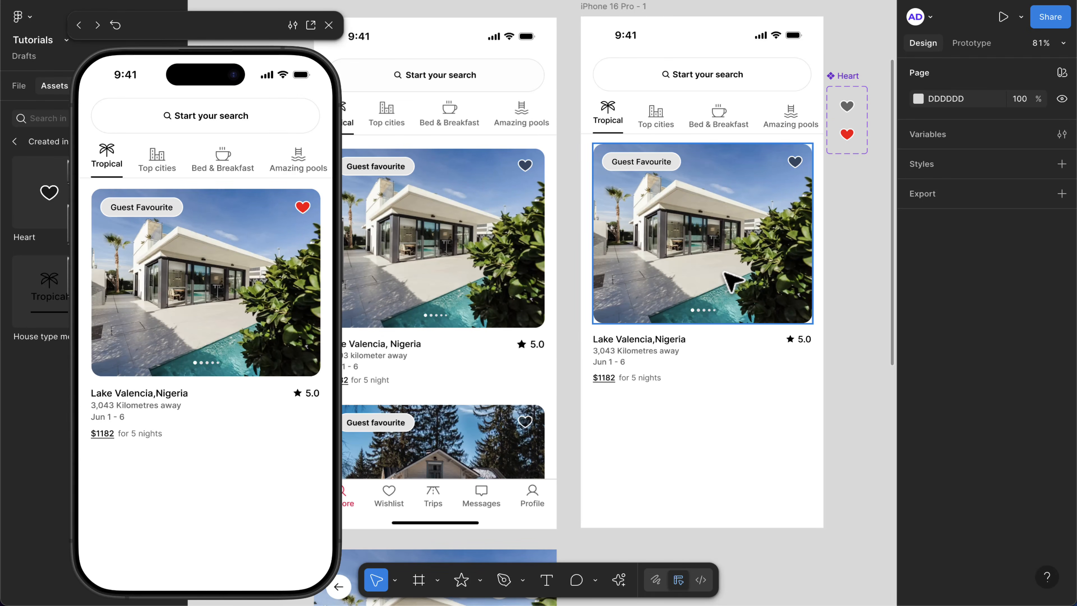
left_click(733, 280)
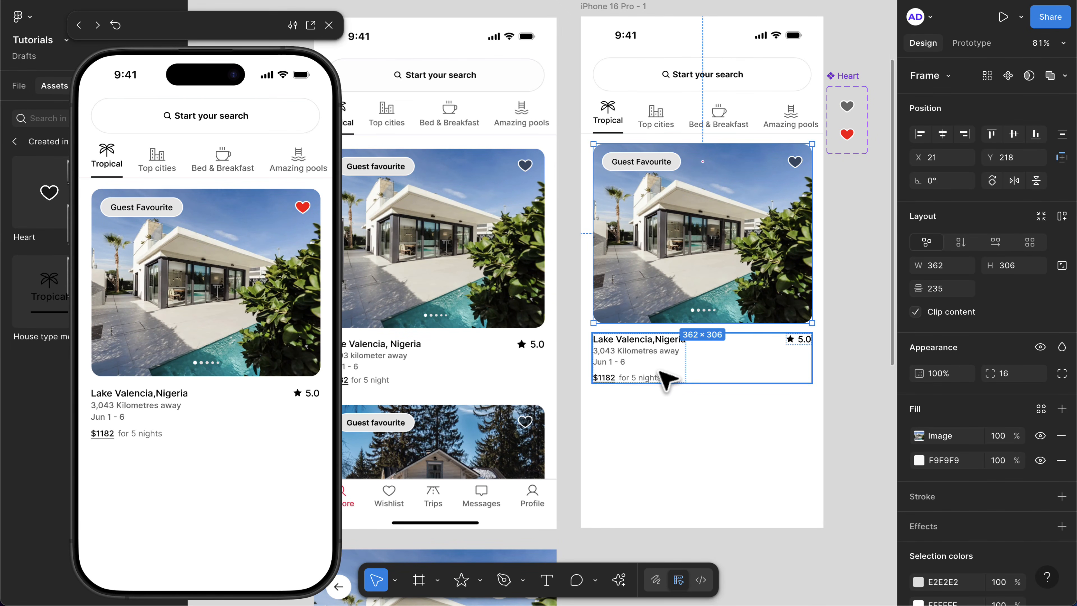
left_click(667, 376, "shift")
key("shift+a")
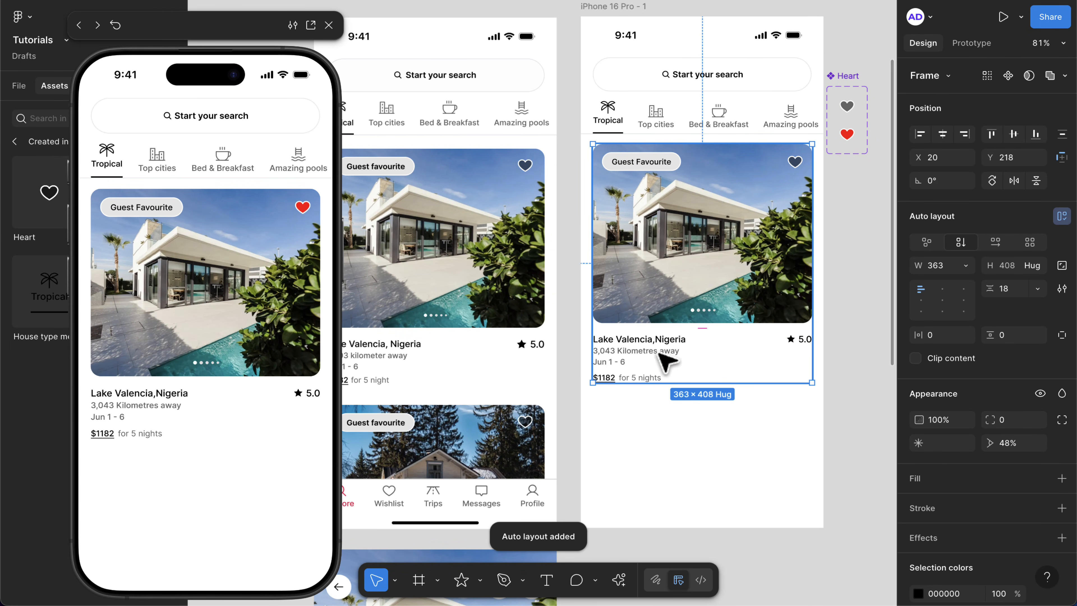
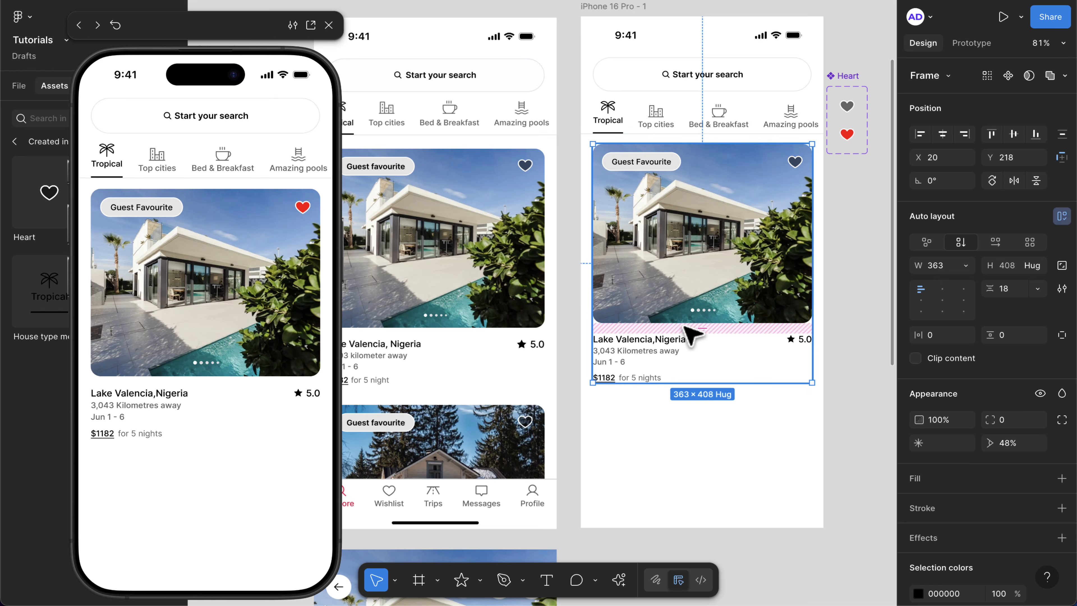
- Close the prototype preview and show the file's layer list
scroll(678, 350, "down", 3)
scroll(678, 350, "left", 1)
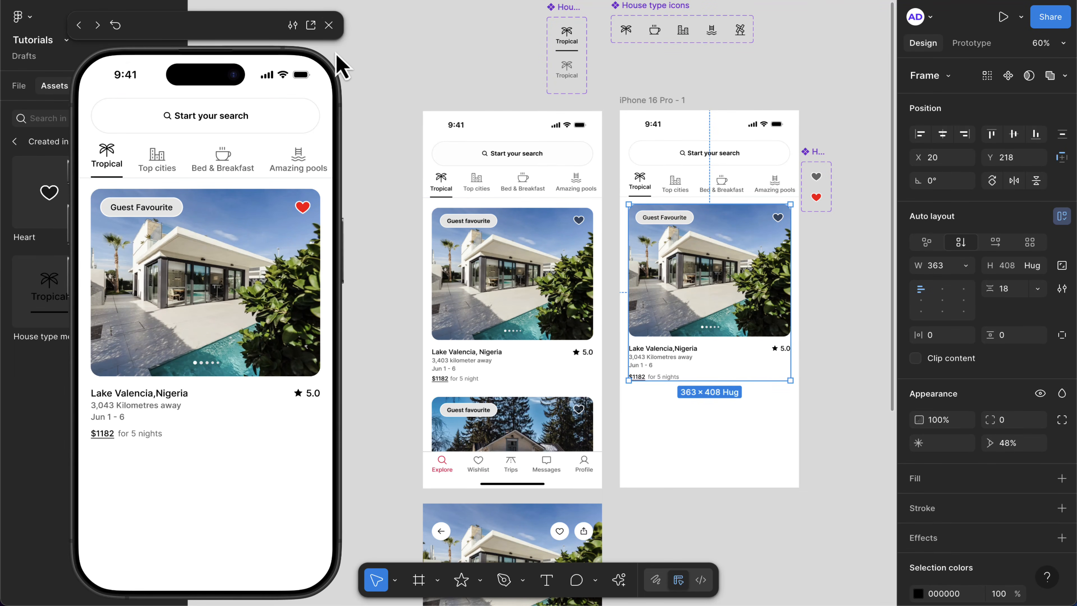
left_click(330, 25)
left_click(19, 86)
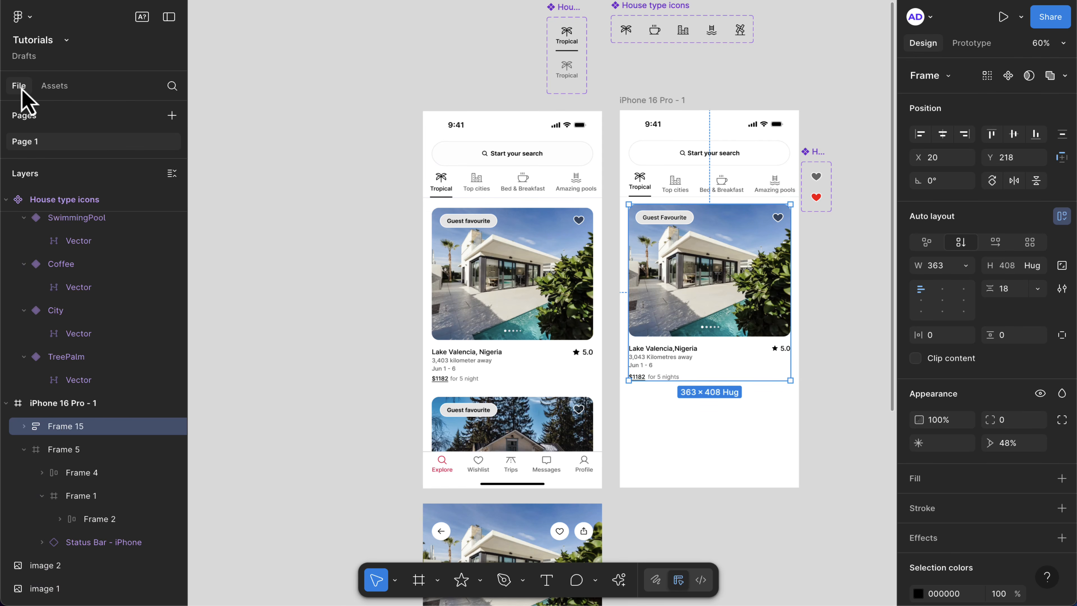
- Rename the auto layout frame that holds the photo and listing details as Card
scroll(680, 296, "right", 2)
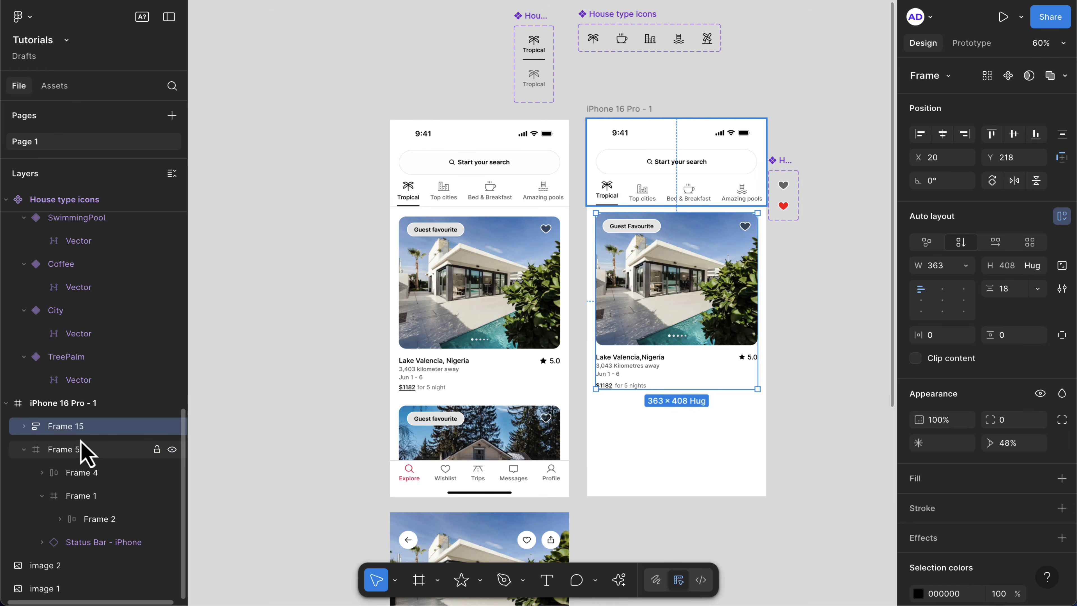
double_click(66, 426)
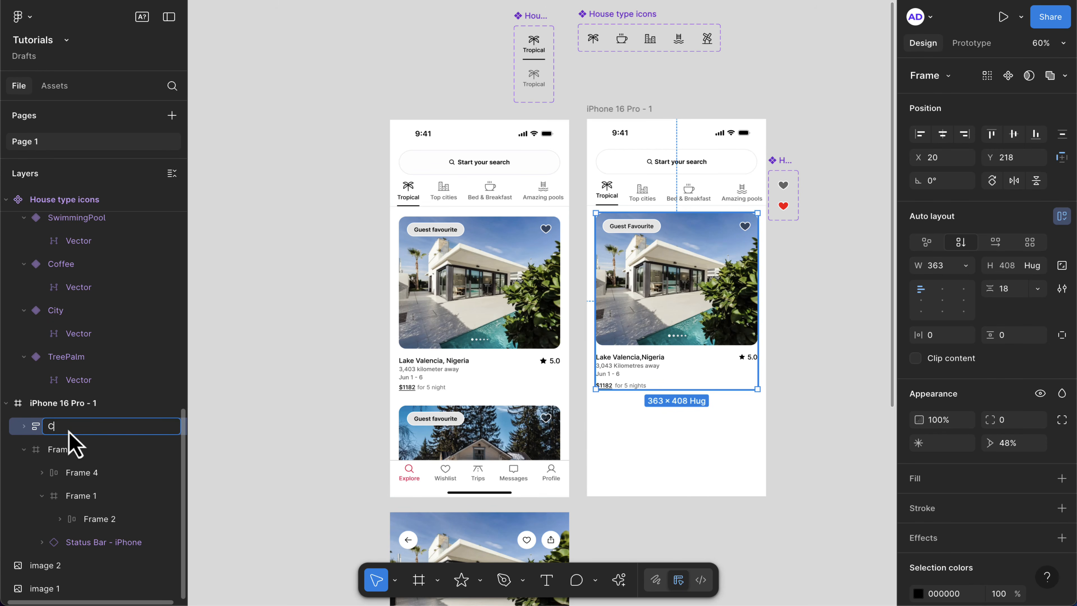
key("Return")
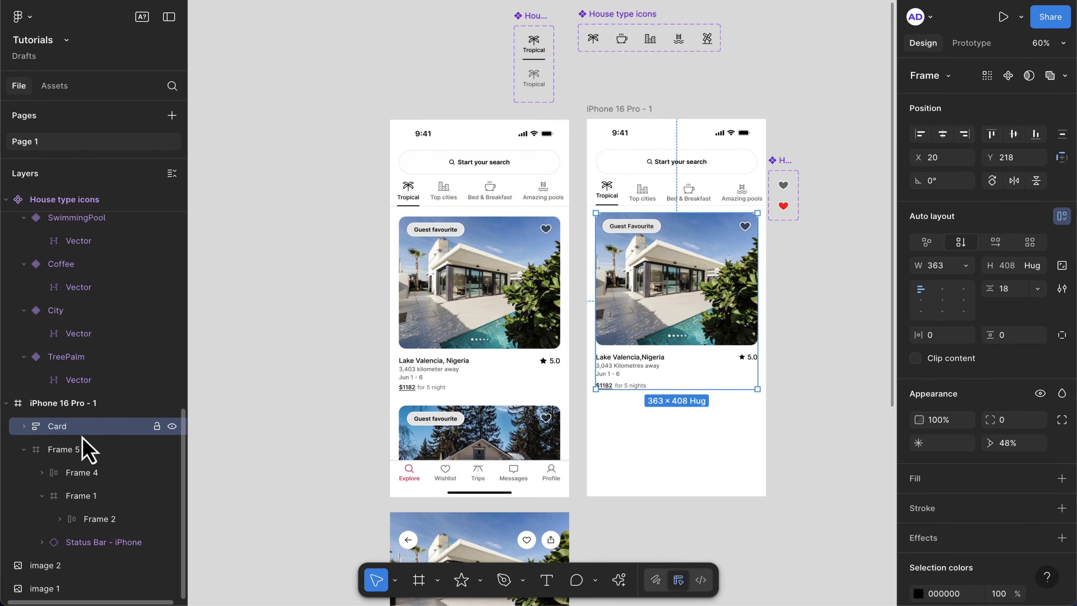
- Use the AI Rename layers command on the Card frame and its contents, and collapse its Image and Info Container layers
left_click(24, 426)
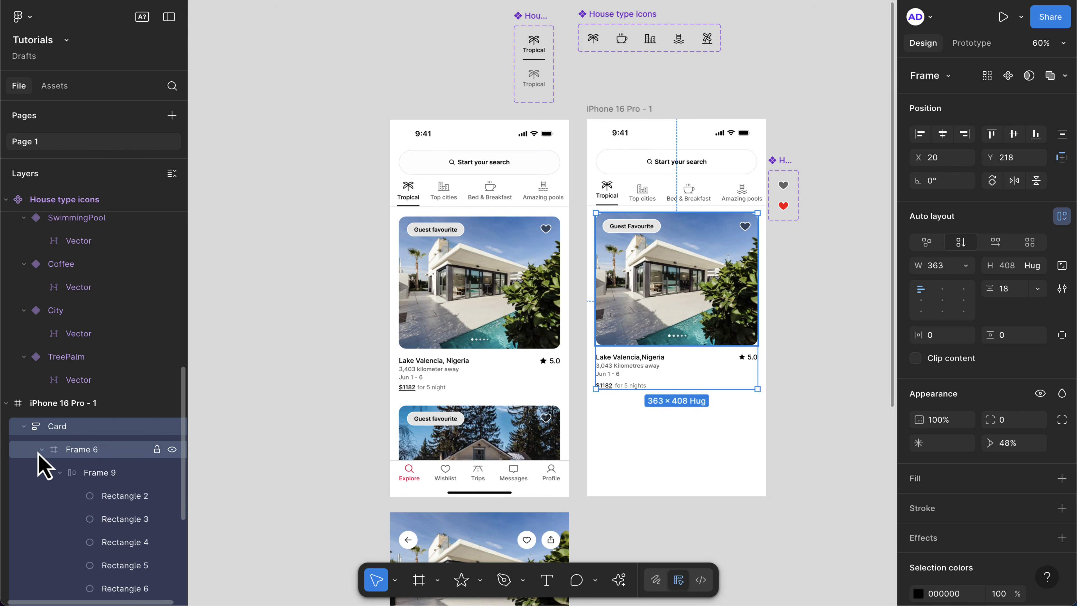
left_click(42, 449)
right_click(55, 442)
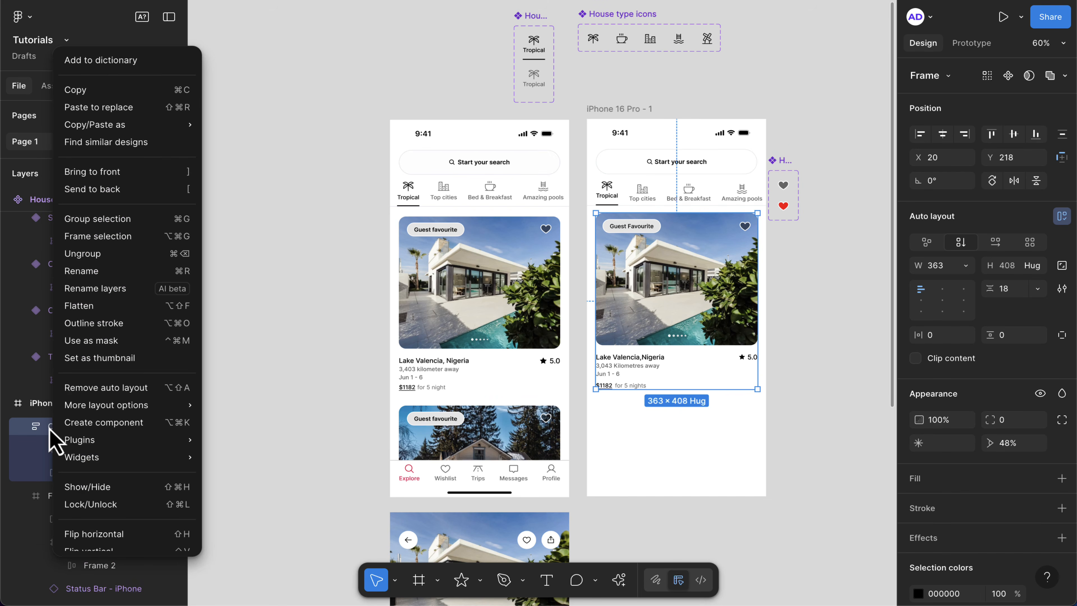
left_click(121, 289)
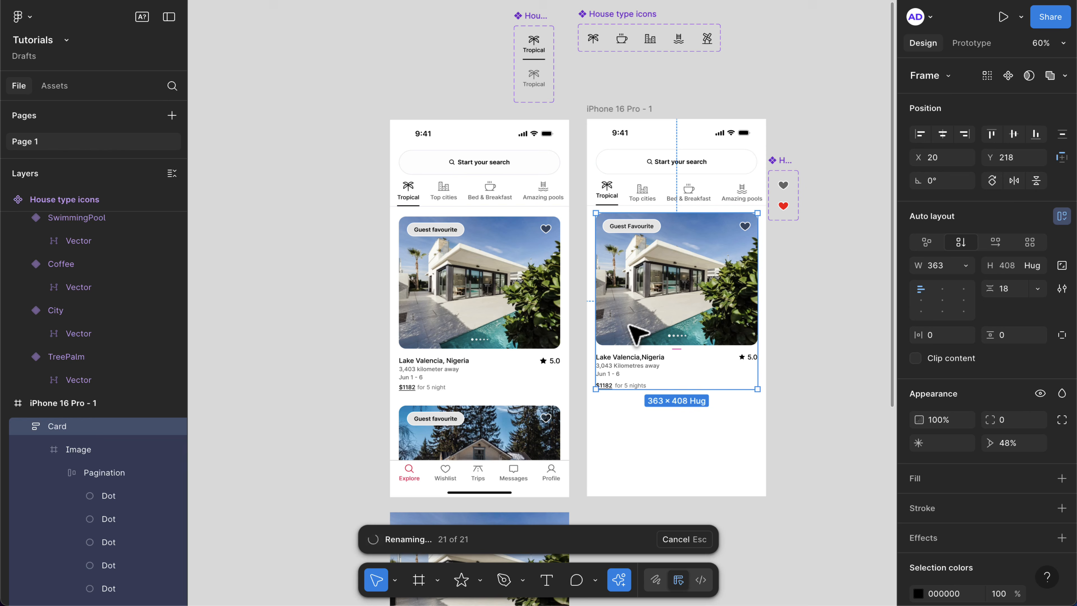
left_click(41, 449)
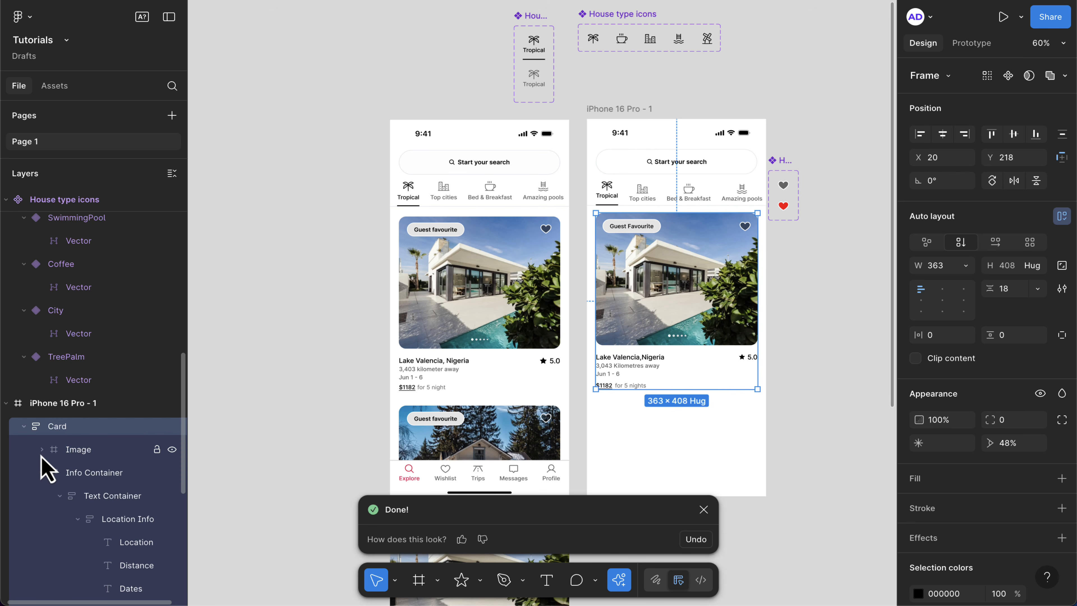
left_click(41, 473)
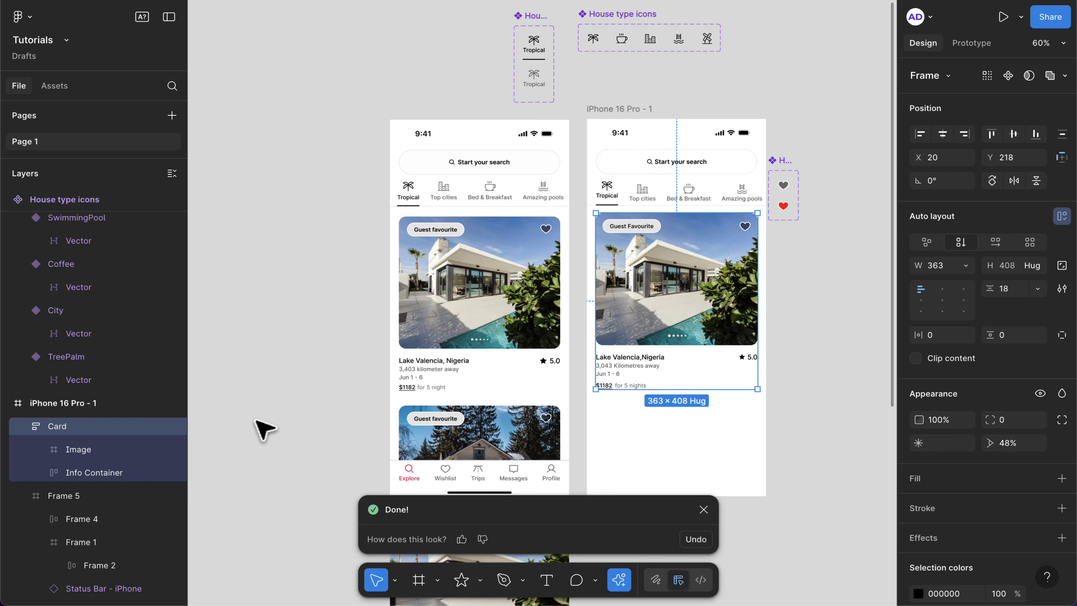
left_click(707, 507)
- Extend the iPhone 16 Pro - 1 frame downward to a height of about 1785
scroll(698, 428, "down", 3)
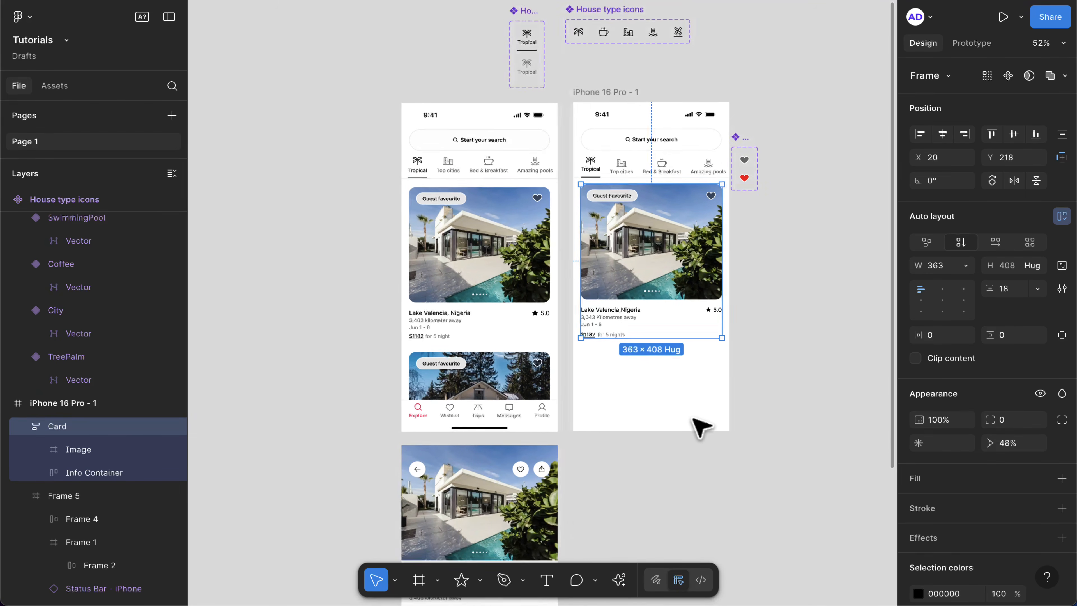
scroll(700, 427, "down", 1)
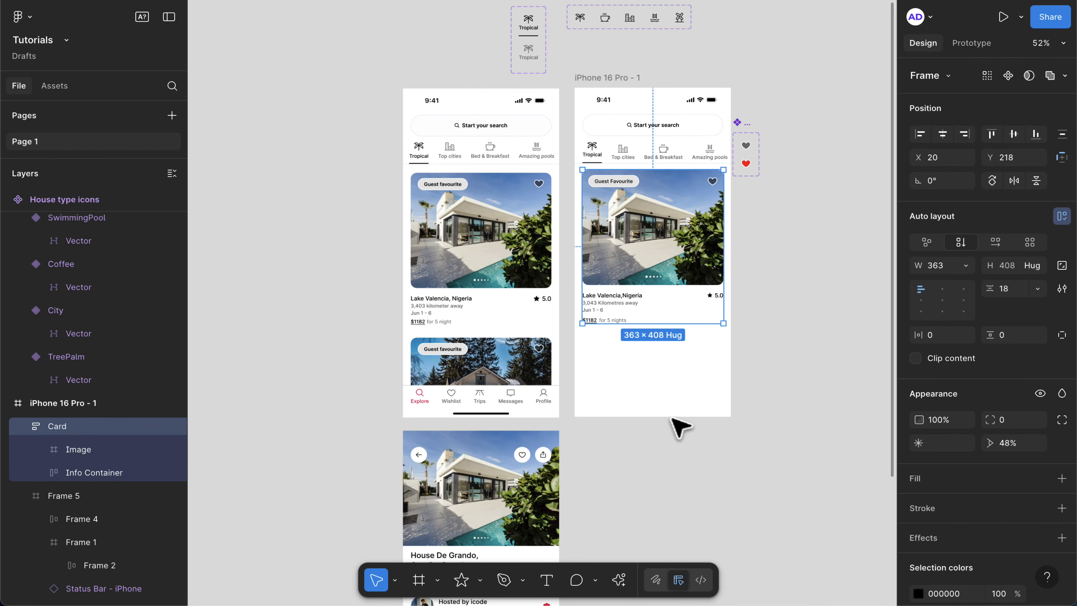
left_click(611, 77)
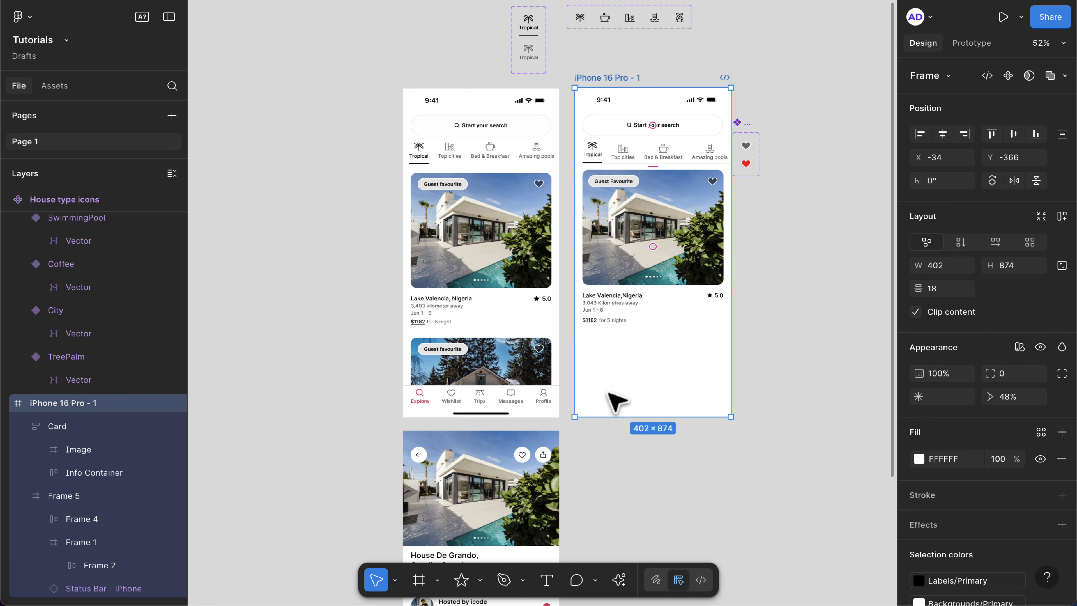
scroll(611, 397, "down", 3)
left_click_drag(611, 377, 611, 493)
scroll(615, 496, "down", 5)
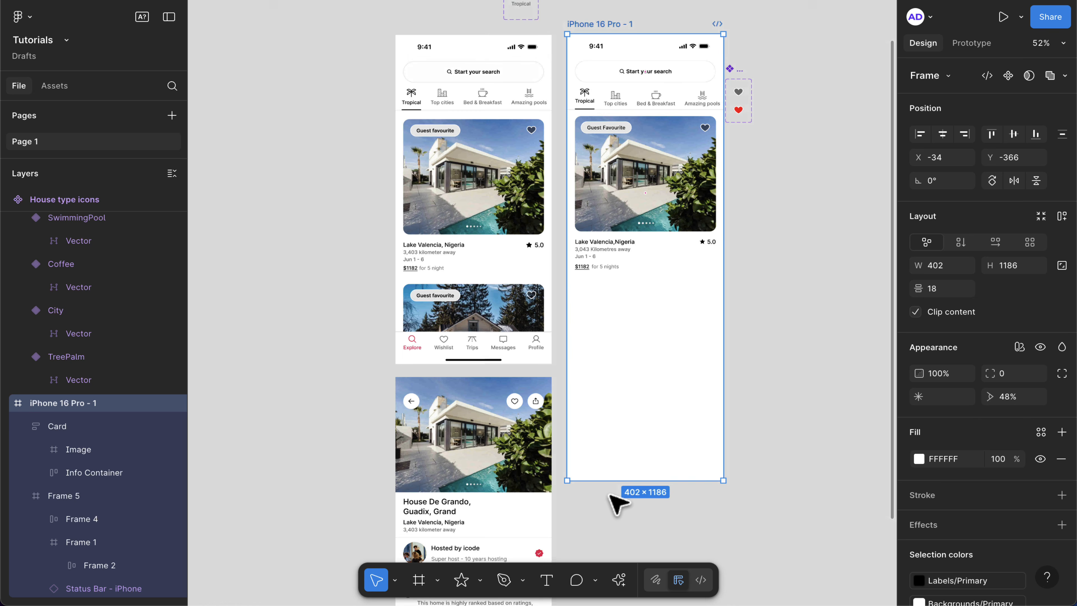
scroll(618, 499, "down", 5)
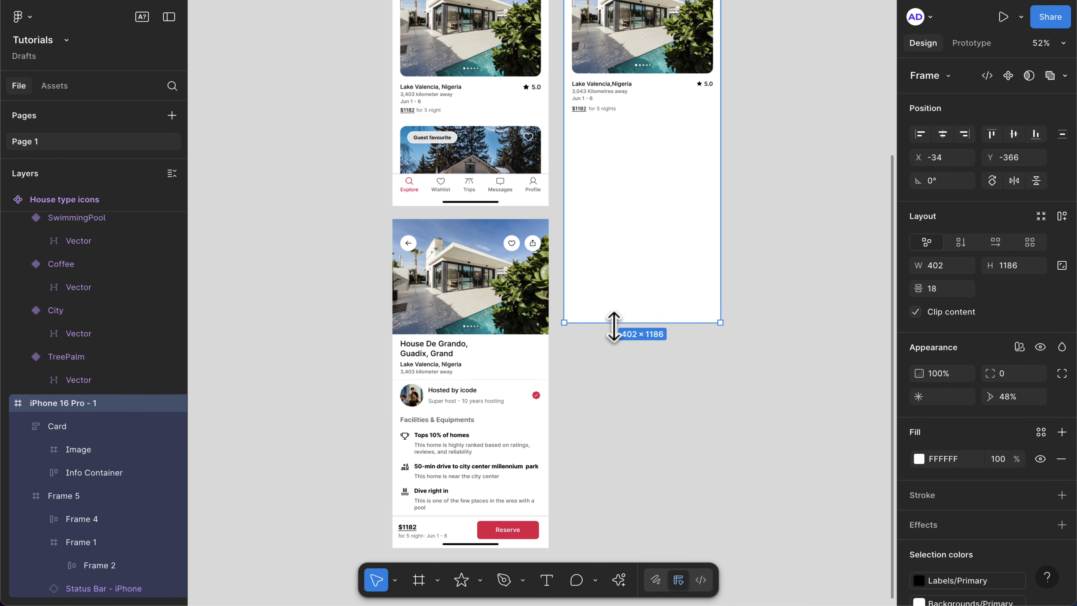
left_click_drag(614, 344, 617, 547)
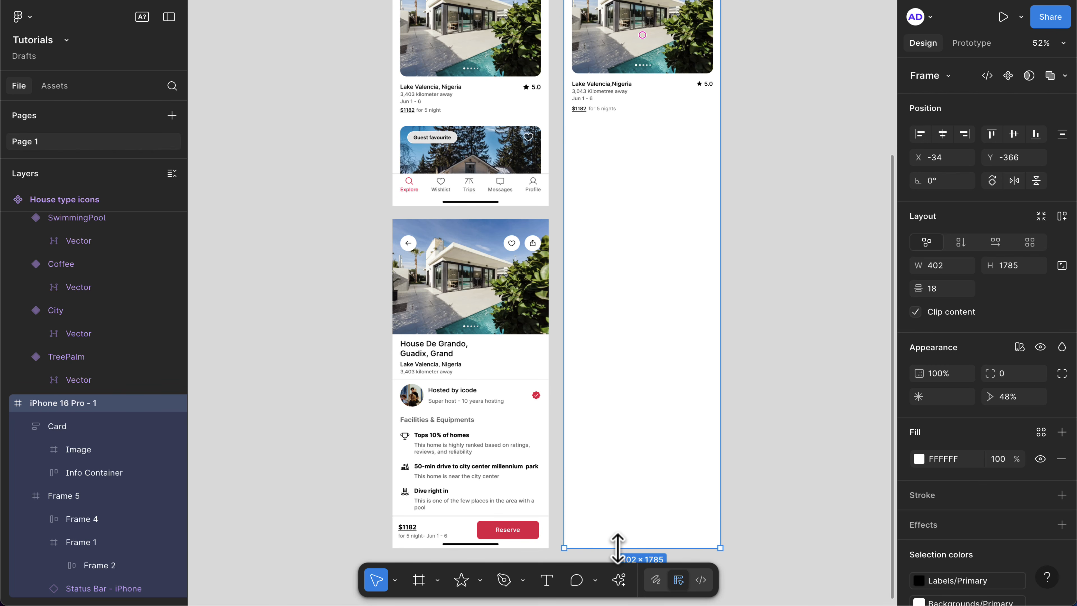
- Duplicate the listing card three times down the phone frame at even spacing, with the first copy at Y 663
scroll(609, 361, "up", 10)
left_click(619, 289)
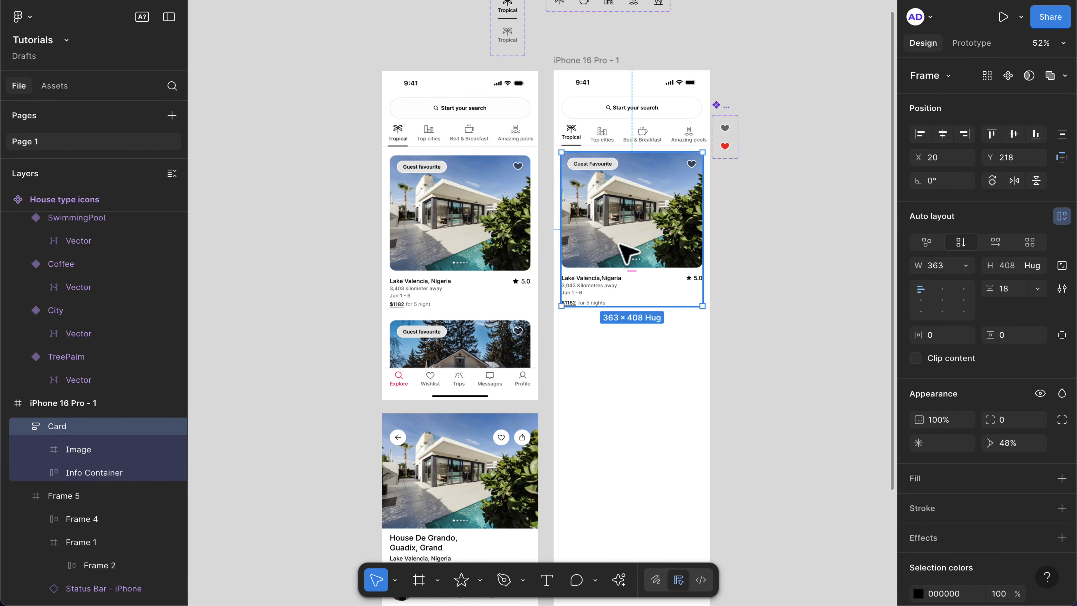
left_click_drag(636, 243, 630, 396)
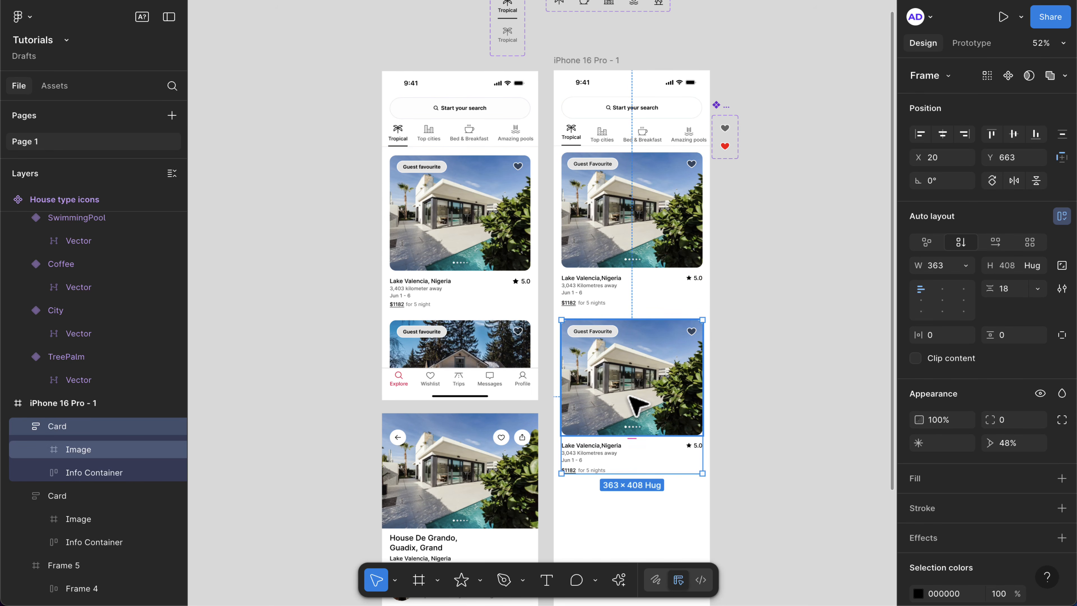
key("super+d")
scroll(629, 397, "down", 7)
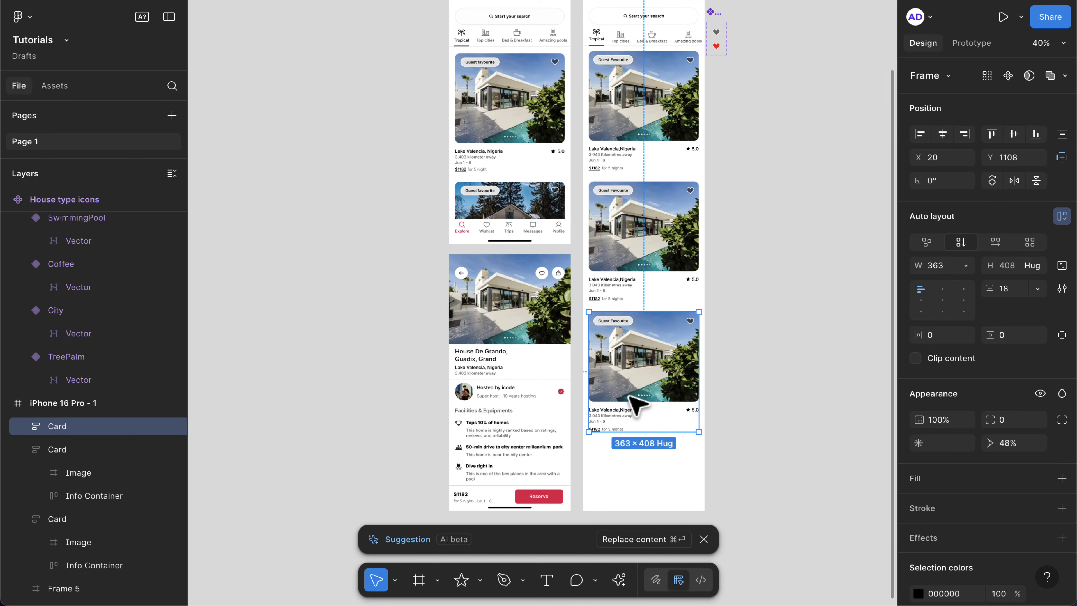
key("super+d")
- Combine all four listing cards into one vertical auto layout and dismiss the Replace content suggestion
left_click(633, 380, "shift")
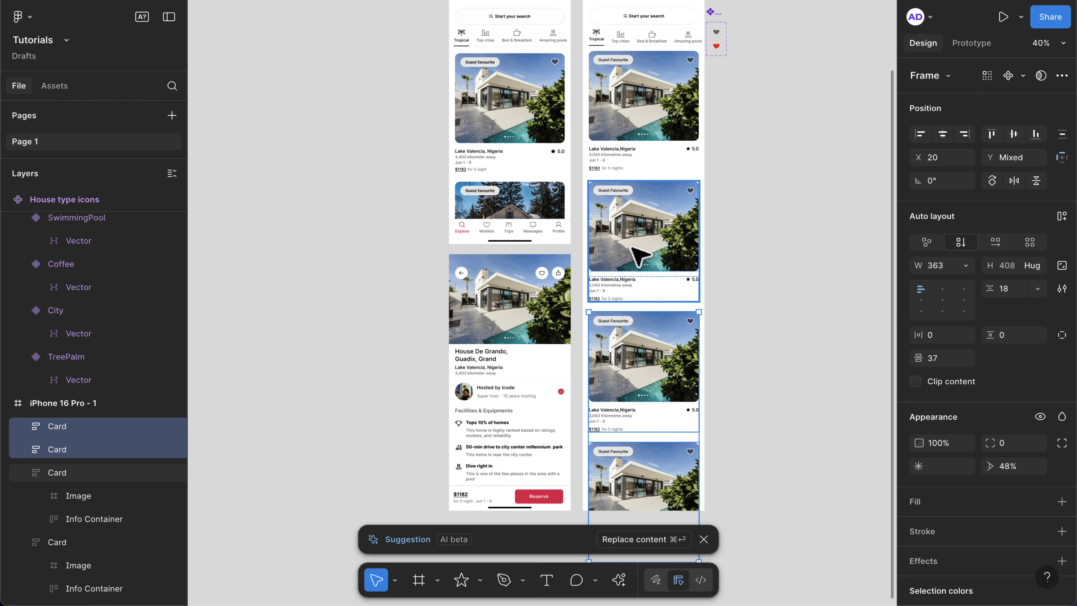
left_click(638, 197, "shift")
left_click(647, 107, "shift")
scroll(642, 102, "up", 2)
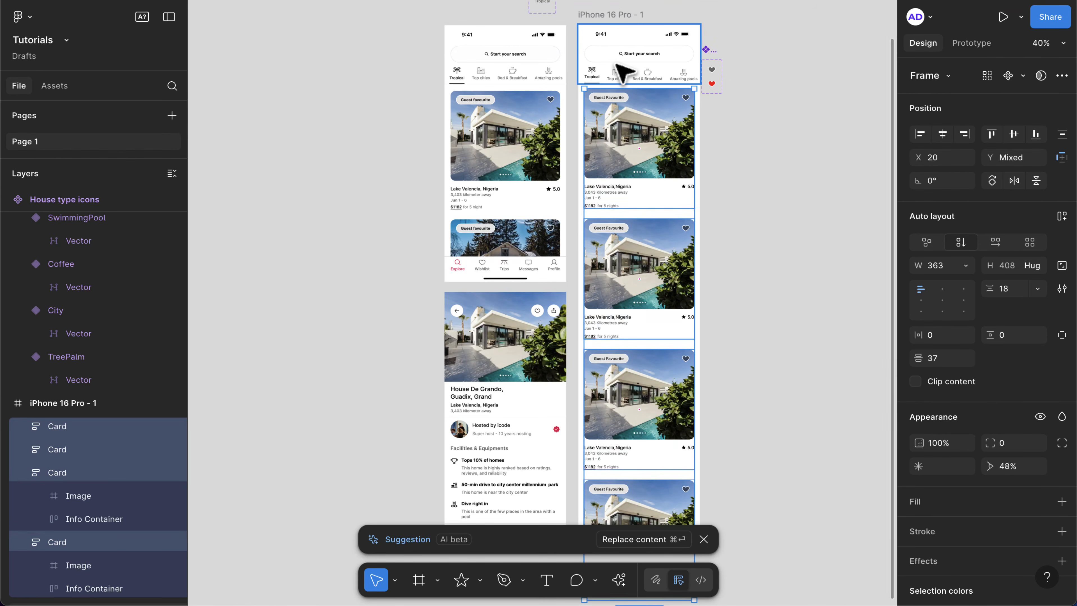
scroll(621, 72, "up", 5)
key("shift+a")
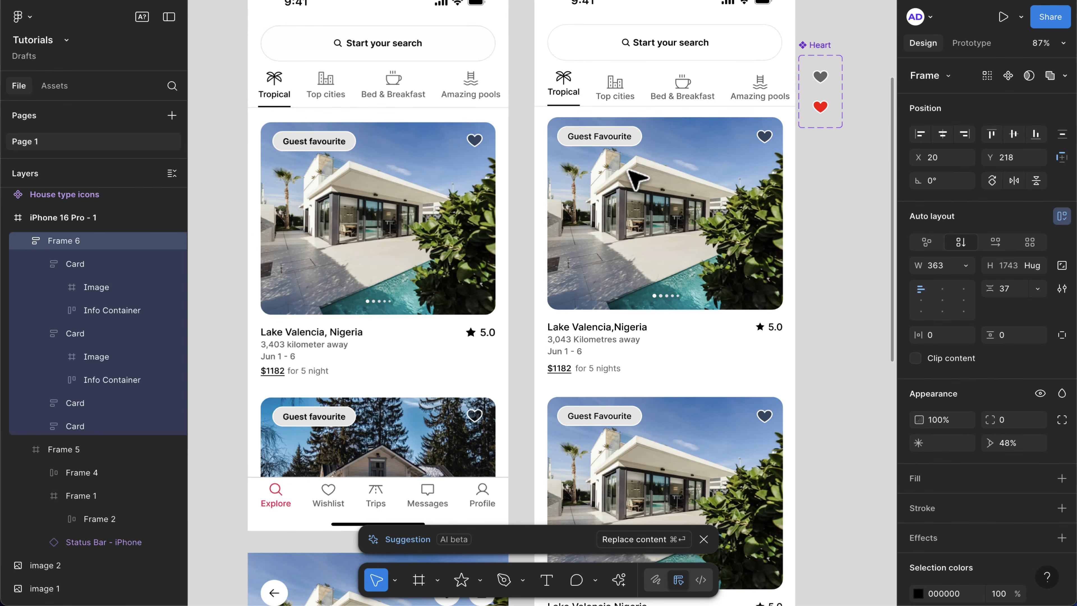
left_click(704, 539)
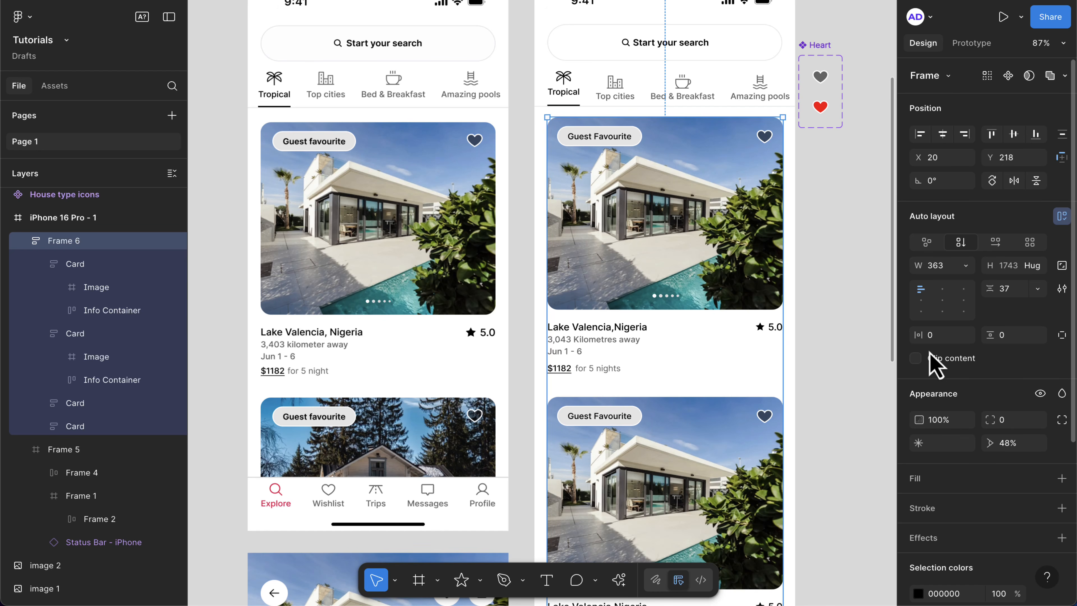
- Set the vertical gap between the stacked cards to 34
key("Down")
key("Down")
key("Down")
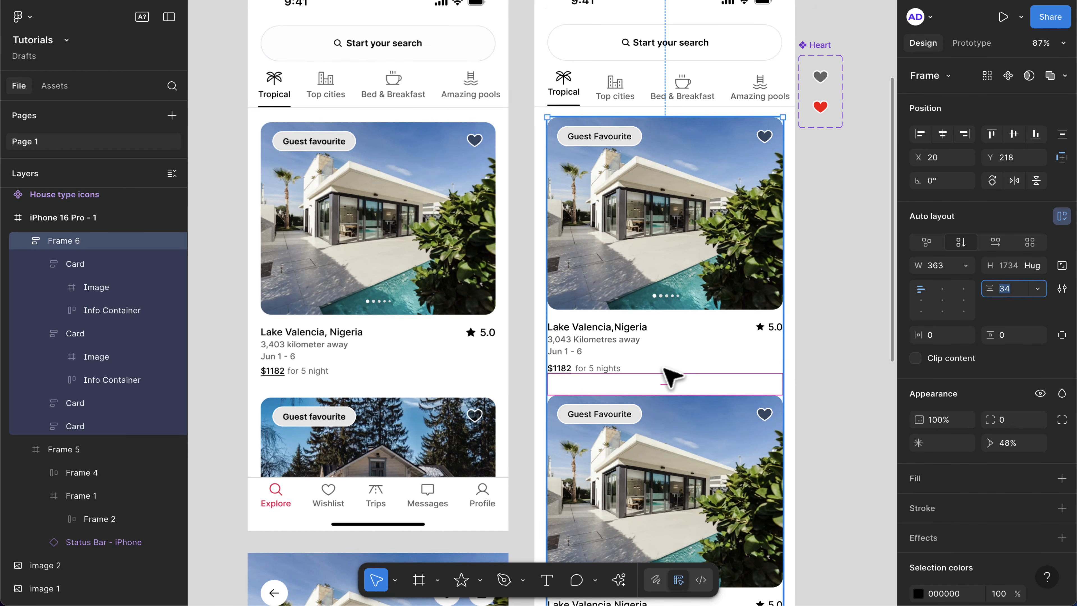
- Run the Unsplash plugin and search it for "house in bush"
scroll(667, 373, "down", 5)
scroll(670, 377, "down", 2)
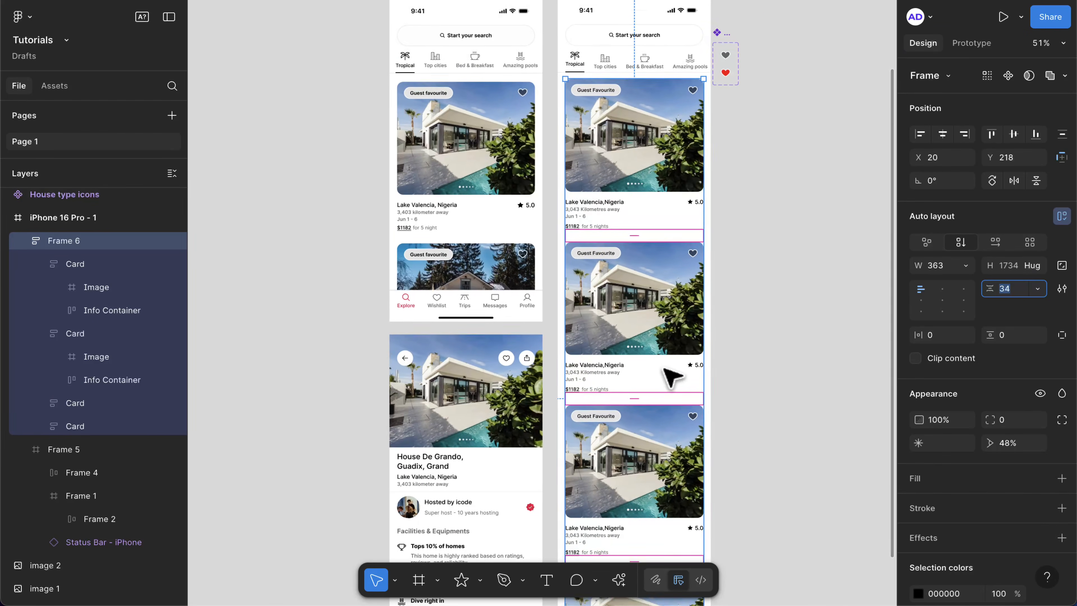
left_click(620, 582)
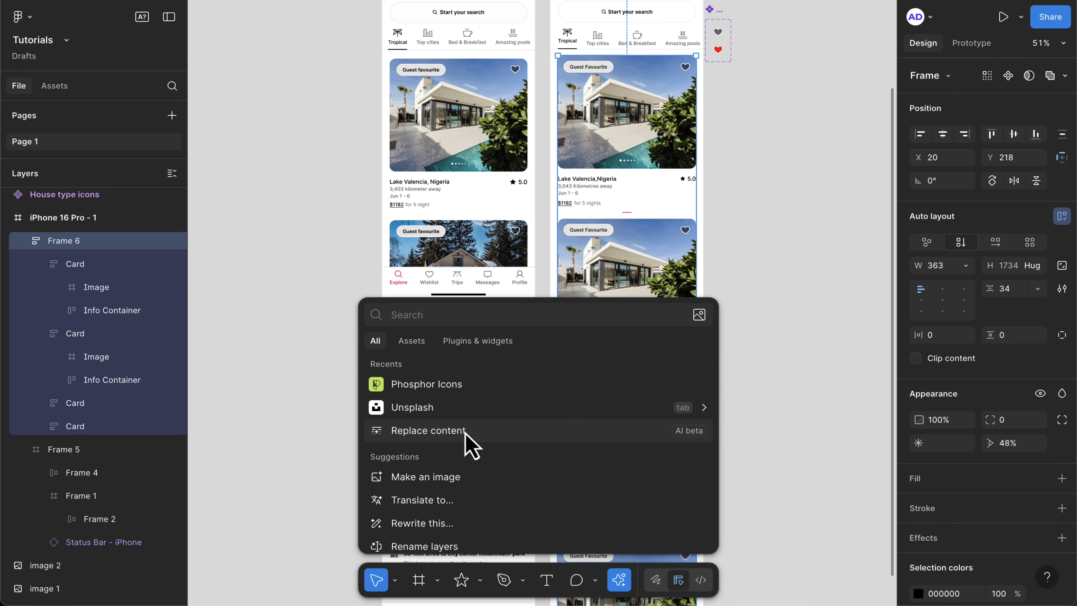
left_click(449, 411)
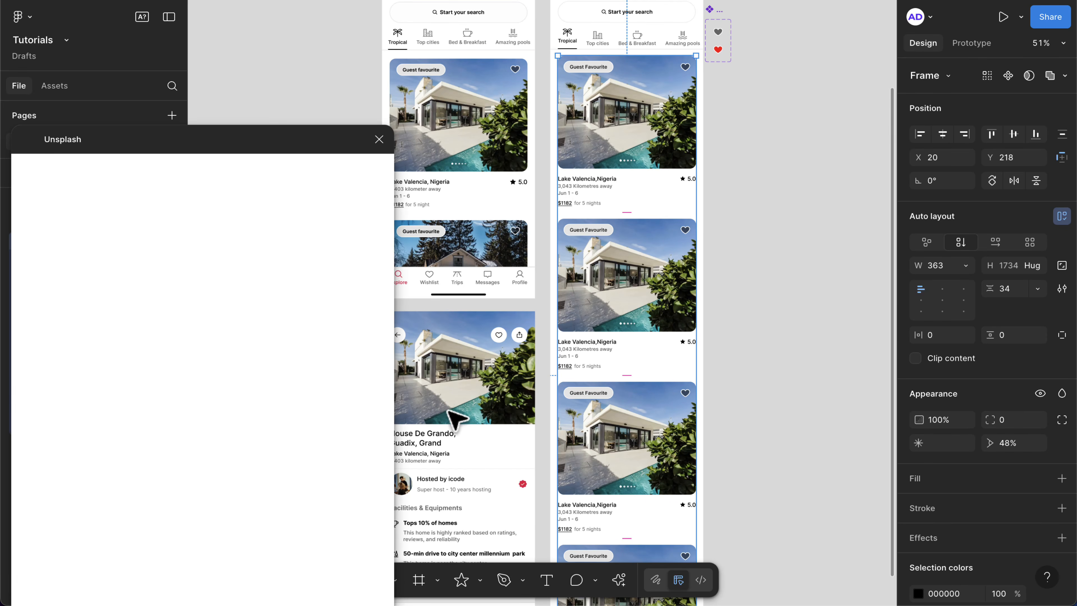
left_click(183, 202)
type("house in bush")
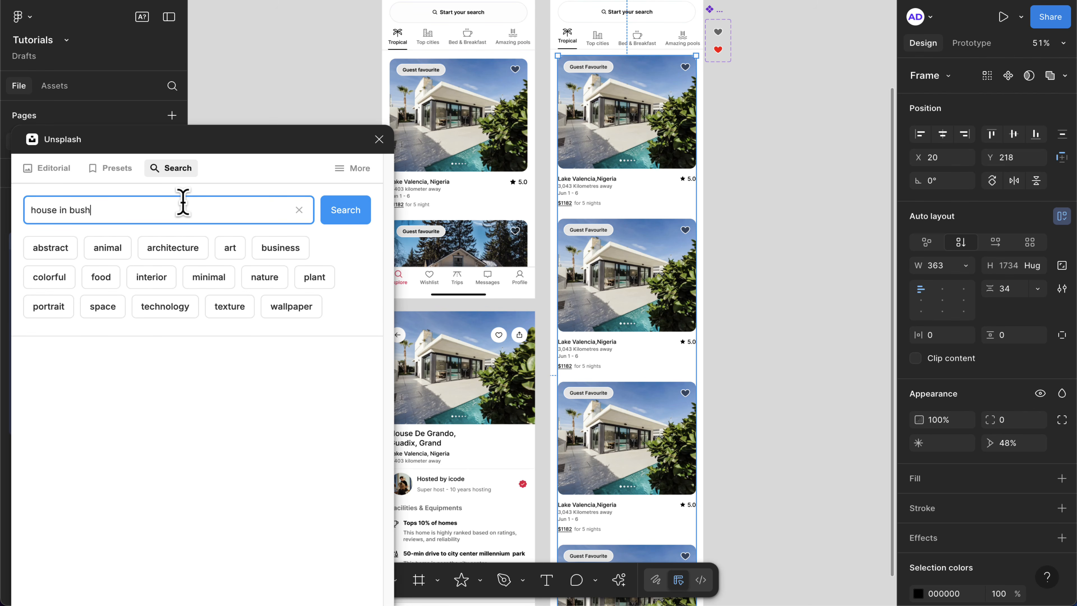
key("Return")
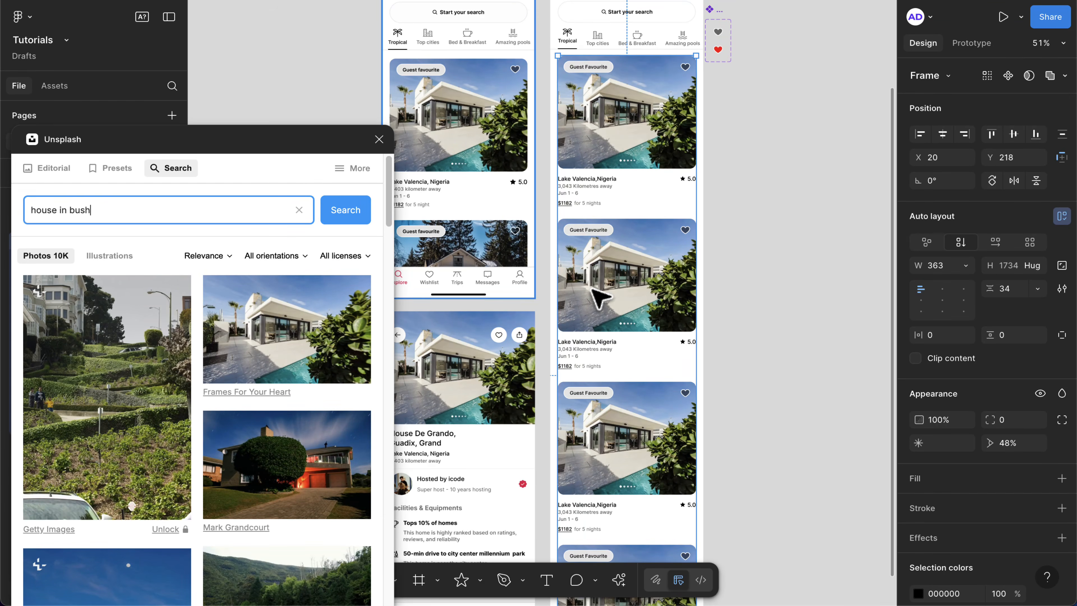
- Replace the second card's image fill with the Unsplash photo of a rocky mountain at dusk
scroll(584, 301, "left", 2)
scroll(584, 301, "up", 1)
scroll(387, 361, "down", 2)
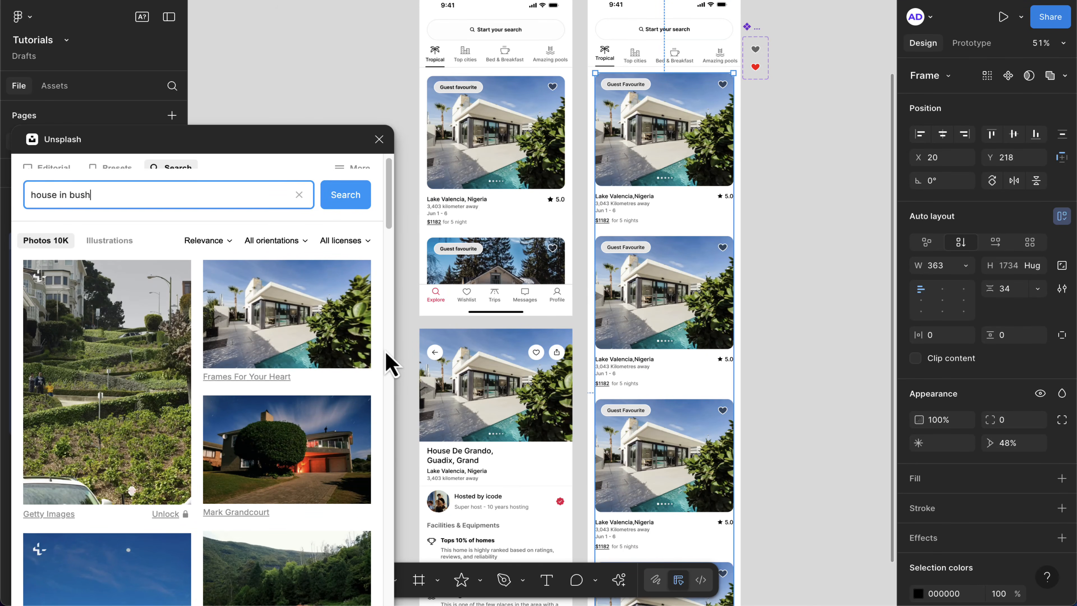
scroll(293, 389, "down", 3)
scroll(288, 379, "down", 5)
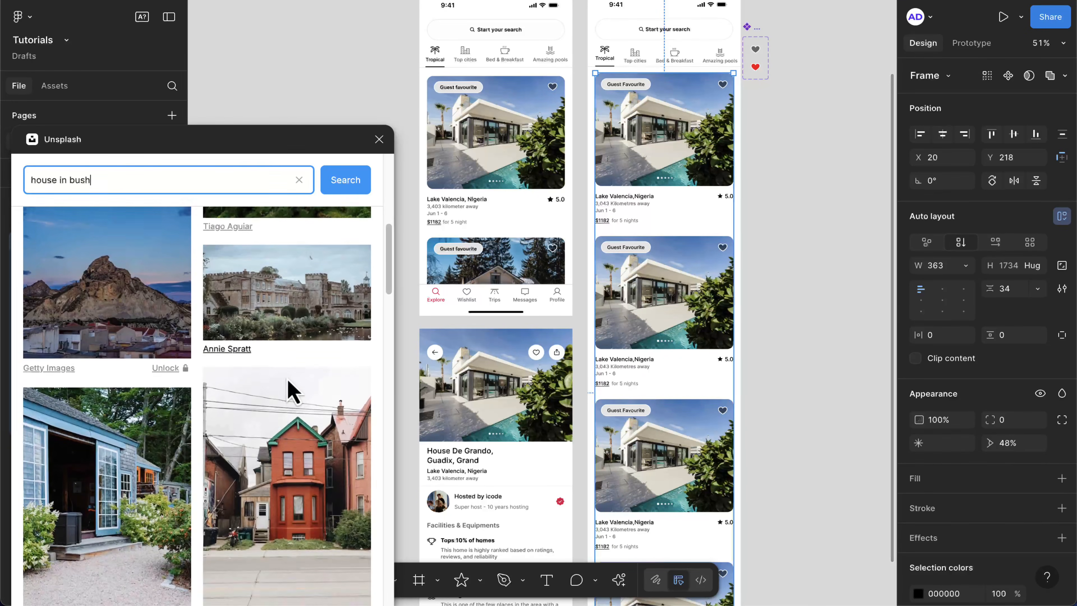
scroll(287, 378, "down", 5)
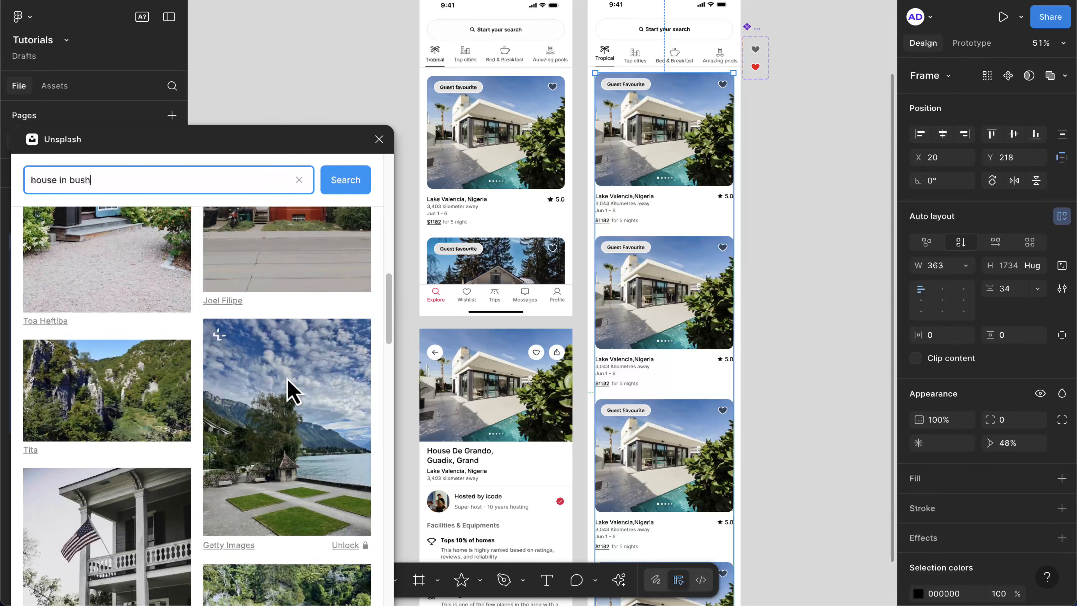
scroll(287, 379, "up", 8)
scroll(287, 378, "up", 2)
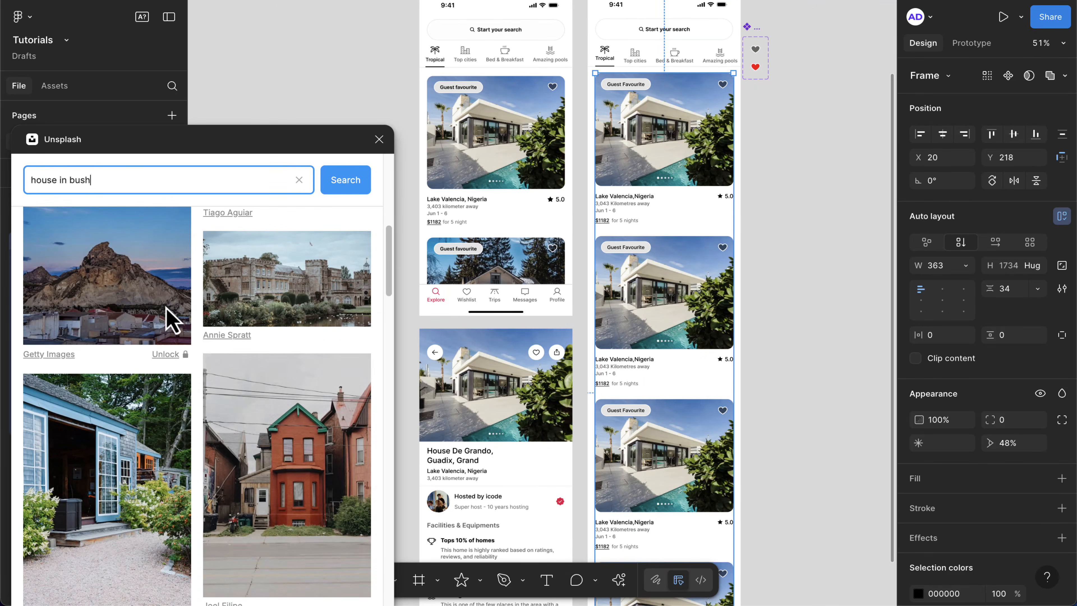
scroll(632, 292, "up", 5)
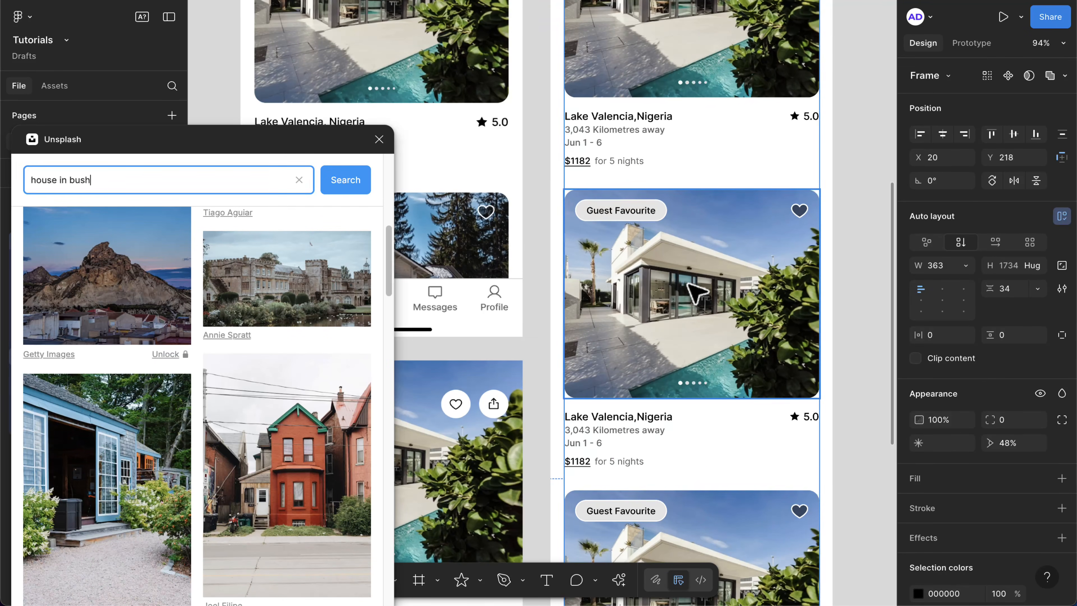
left_click(696, 292)
left_click(120, 307)
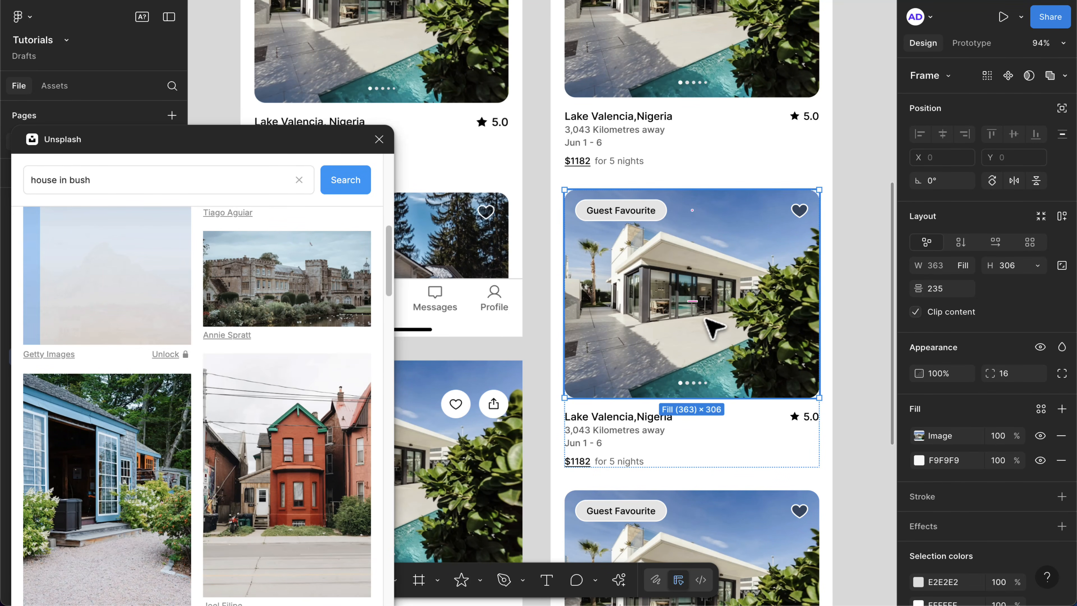
- Replace the second card's image with the Unsplash photo of a white wooden house in snow among trees
scroll(414, 459, "down", 4)
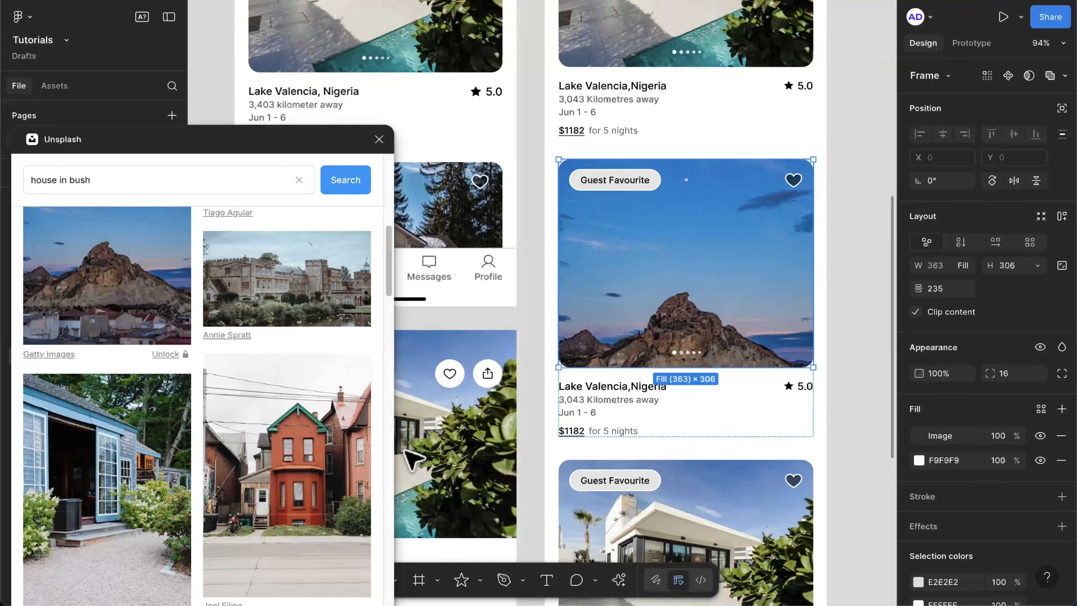
scroll(235, 444, "down", 1)
scroll(232, 446, "down", 6)
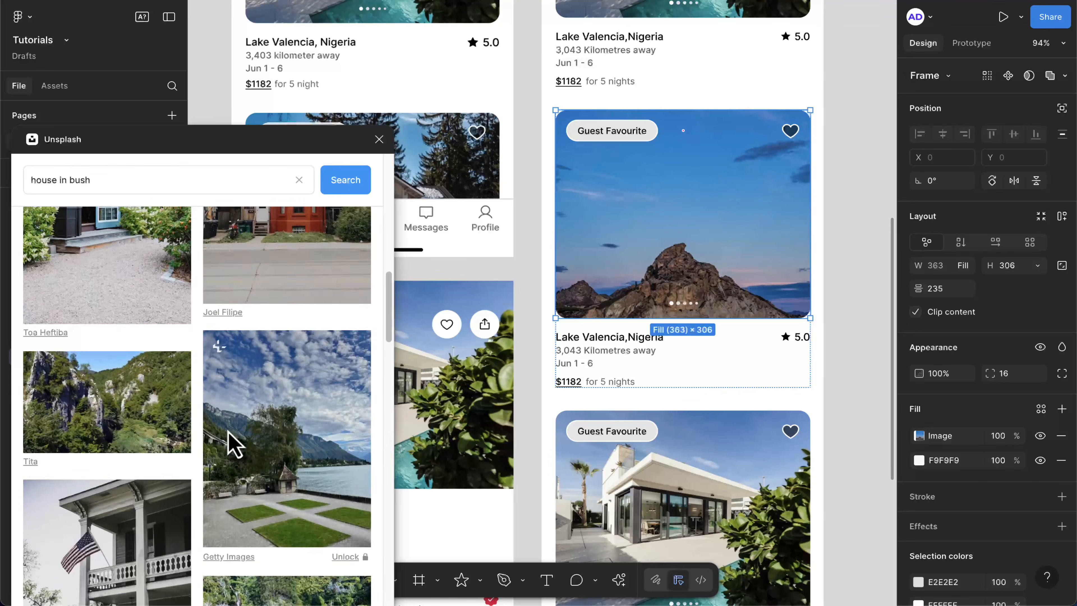
scroll(229, 434, "down", 2)
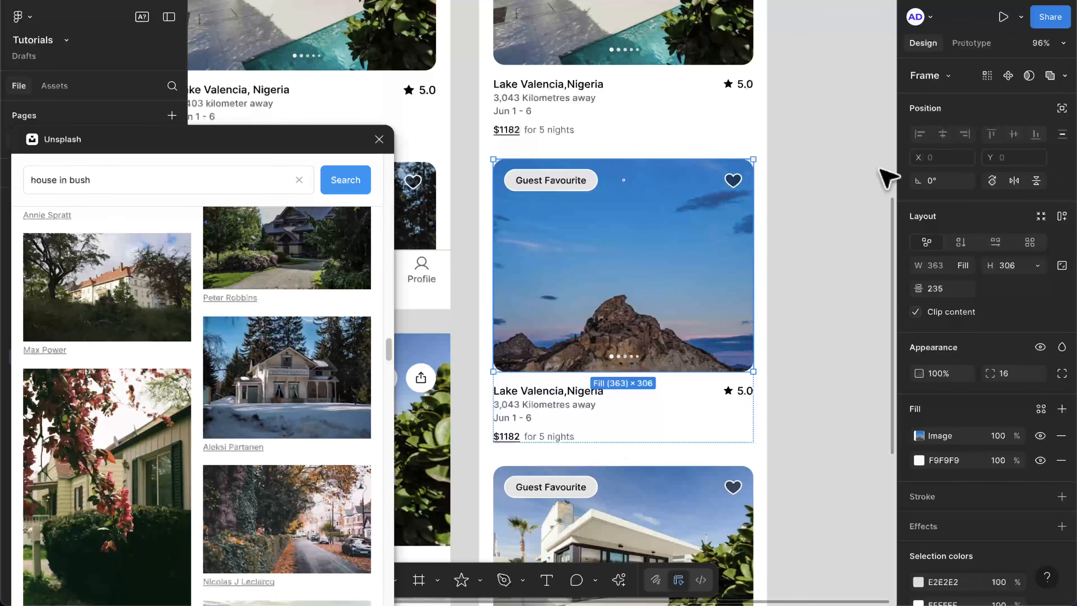
scroll(321, 320, "down", 2)
left_click(321, 316)
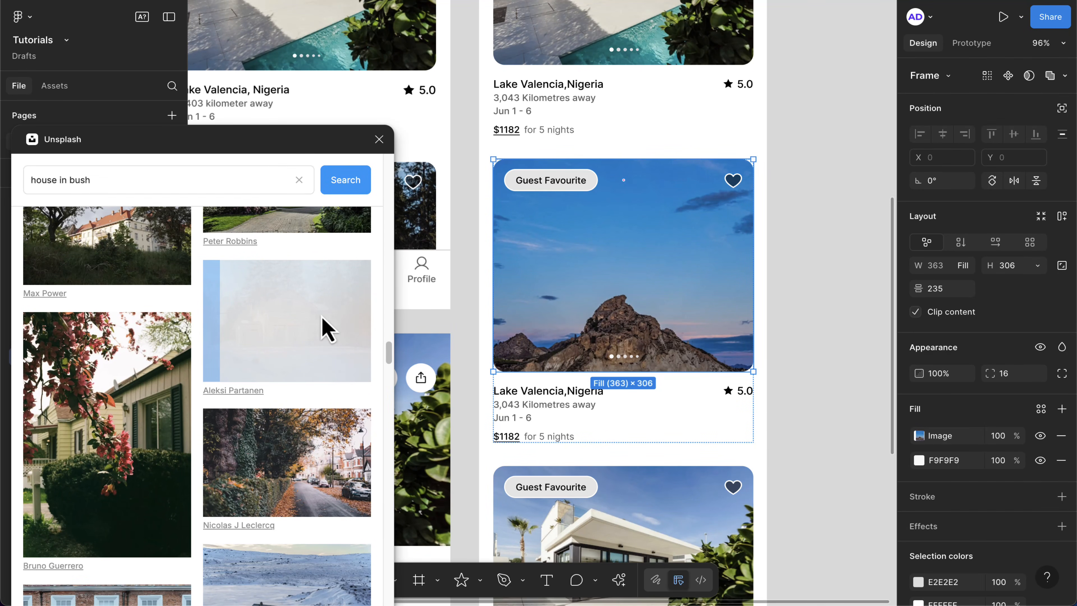
- Replace the third card's image with the Unsplash photo of a red-roofed house at the end of a forest path
scroll(301, 476, "down", 6)
scroll(306, 479, "down", 2)
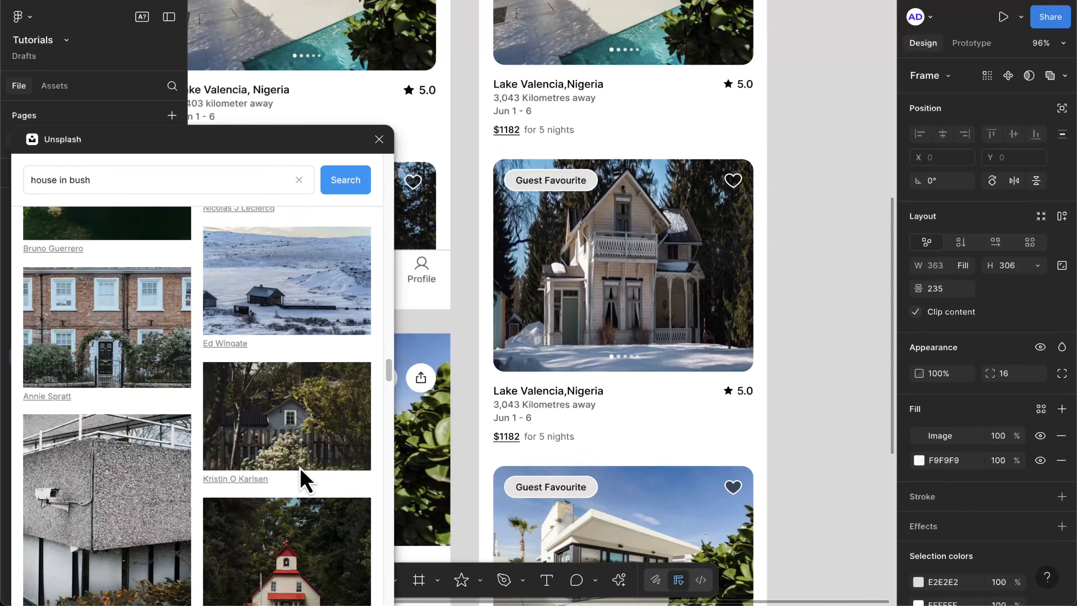
scroll(522, 538, "down", 2)
scroll(522, 538, "down", 1)
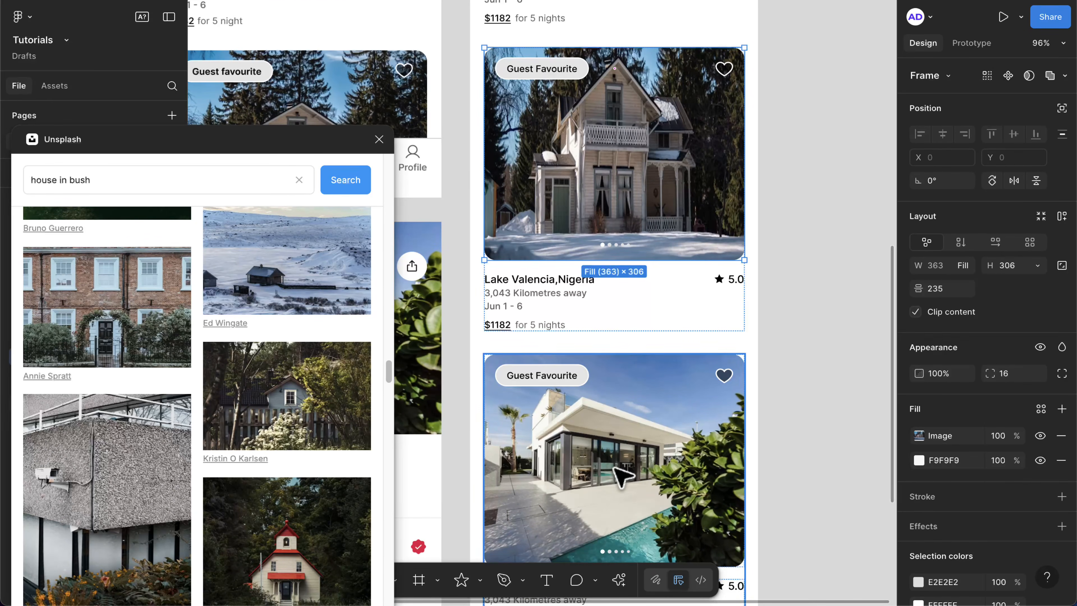
left_click(614, 467)
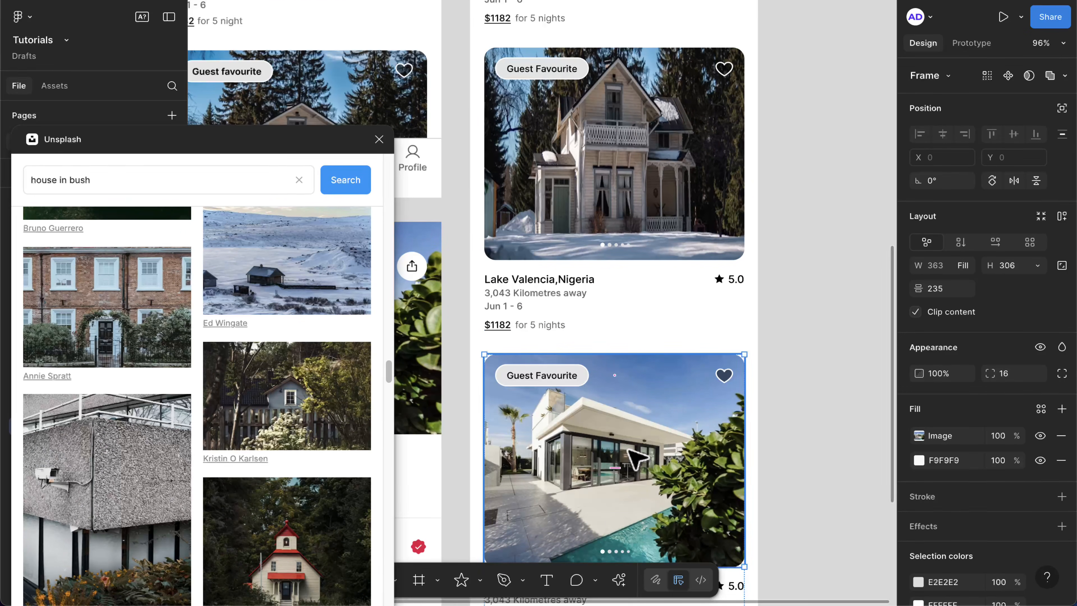
scroll(313, 505, "down", 2)
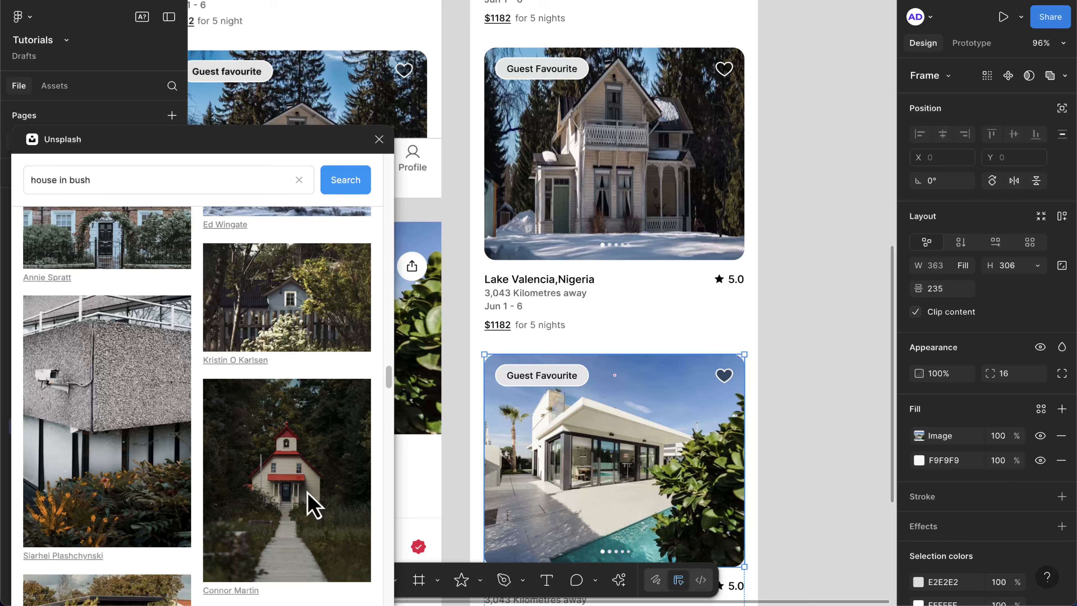
left_click(302, 490)
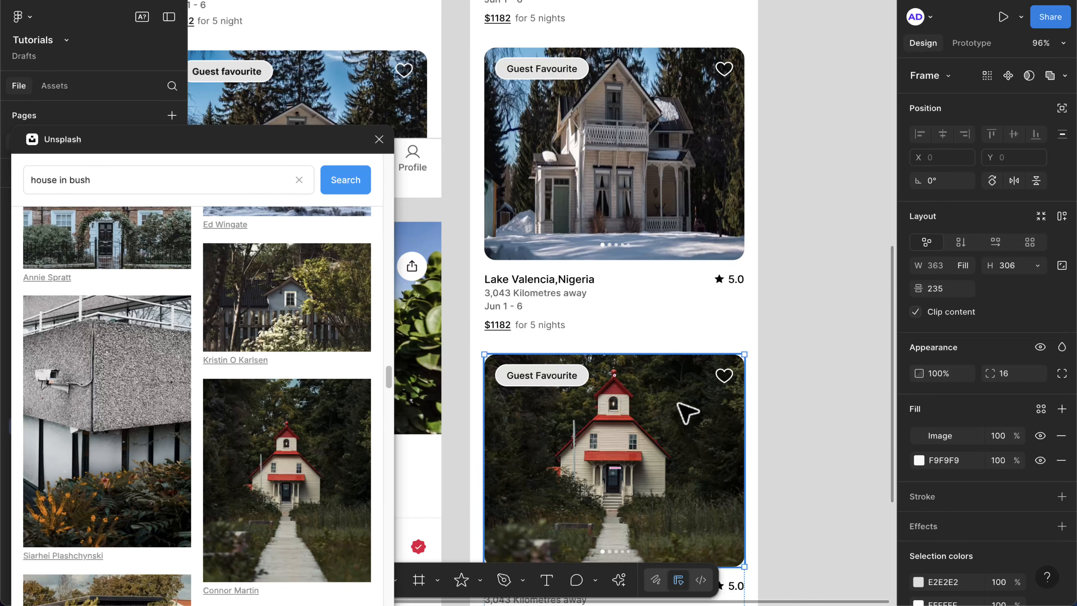
- Replace the fourth card's image with the Unsplash photo of a blue-roofed house in green hills
scroll(678, 405, "down", 3)
scroll(679, 405, "down", 1)
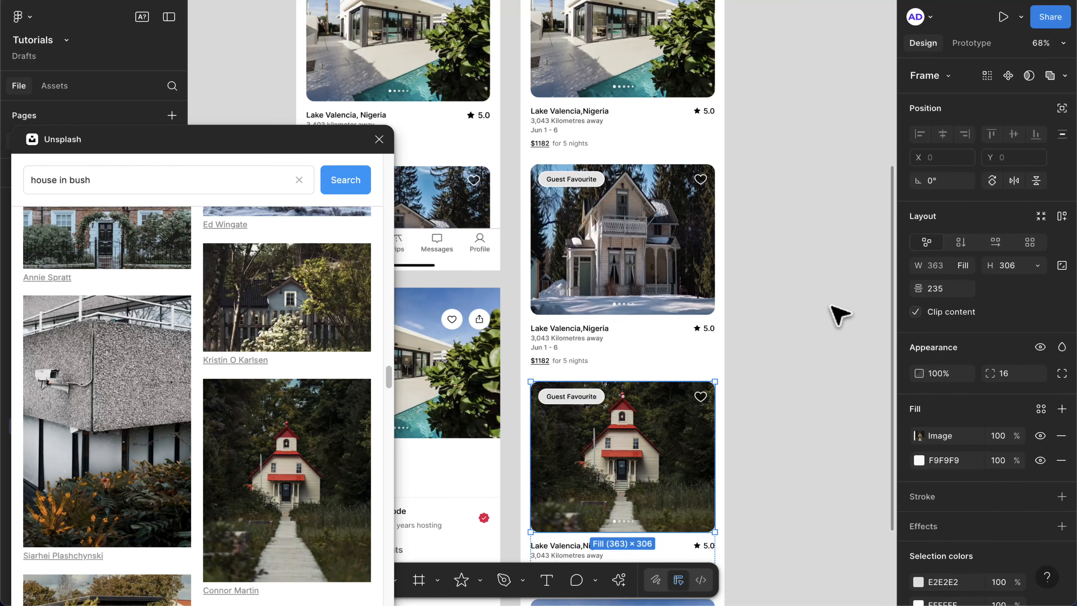
left_click(831, 306)
scroll(830, 306, "down", 6)
left_click(631, 398, "super")
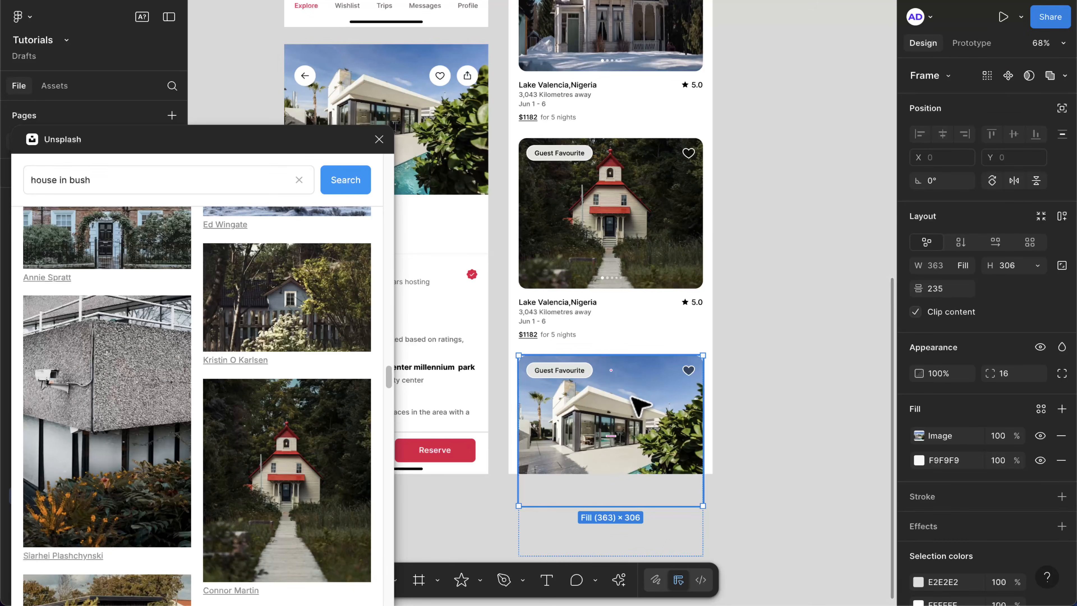
scroll(299, 484, "down", 8)
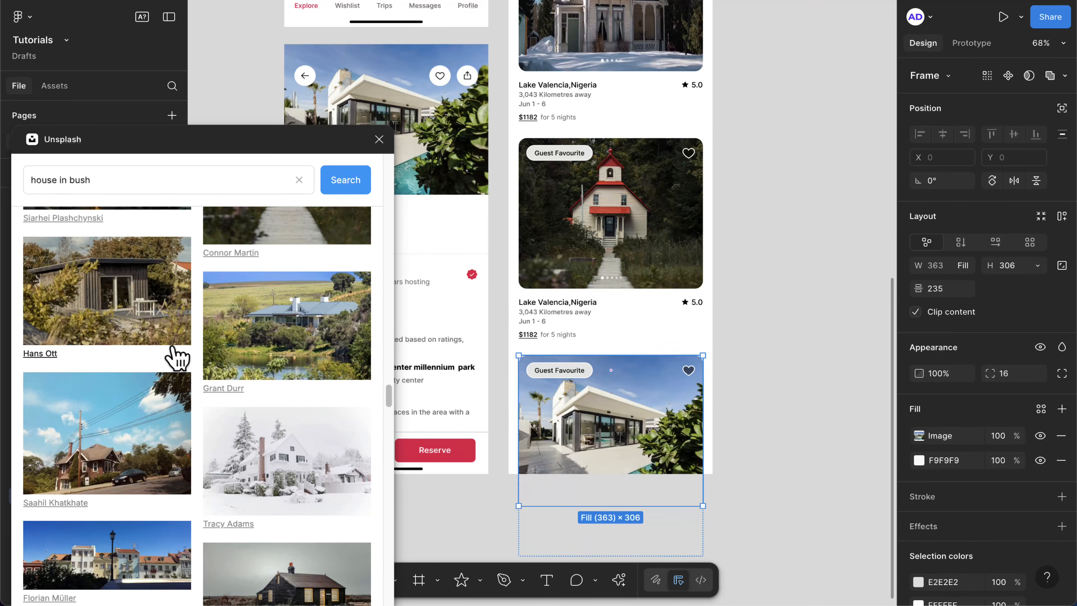
left_click(296, 337)
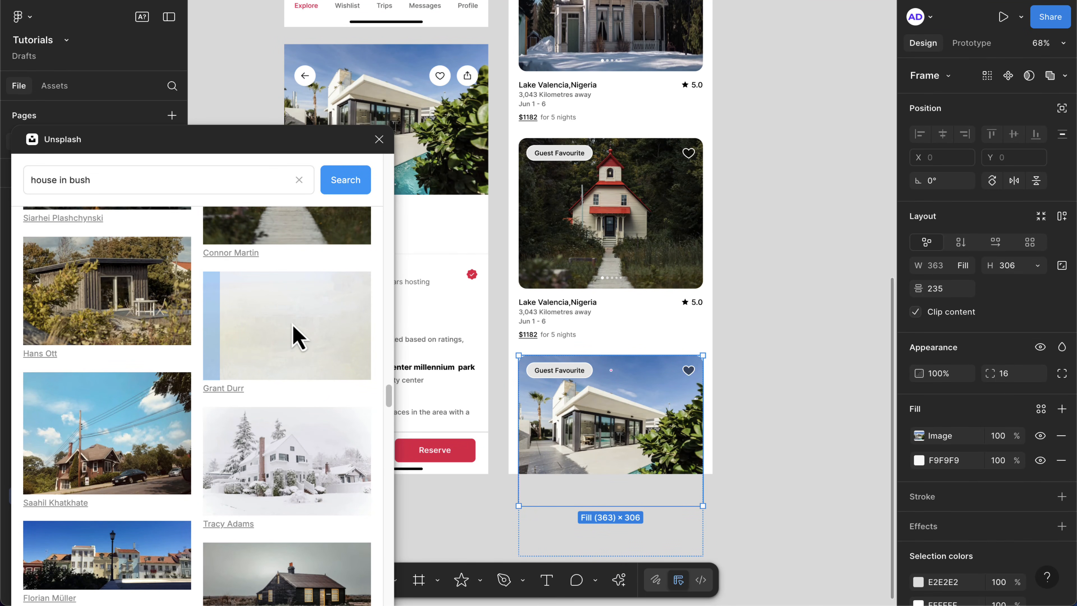
- Select the vertical stack of listing cards on the iPhone 16 Pro - 1 frame and close the Unsplash plugin
scroll(732, 303, "up", 5)
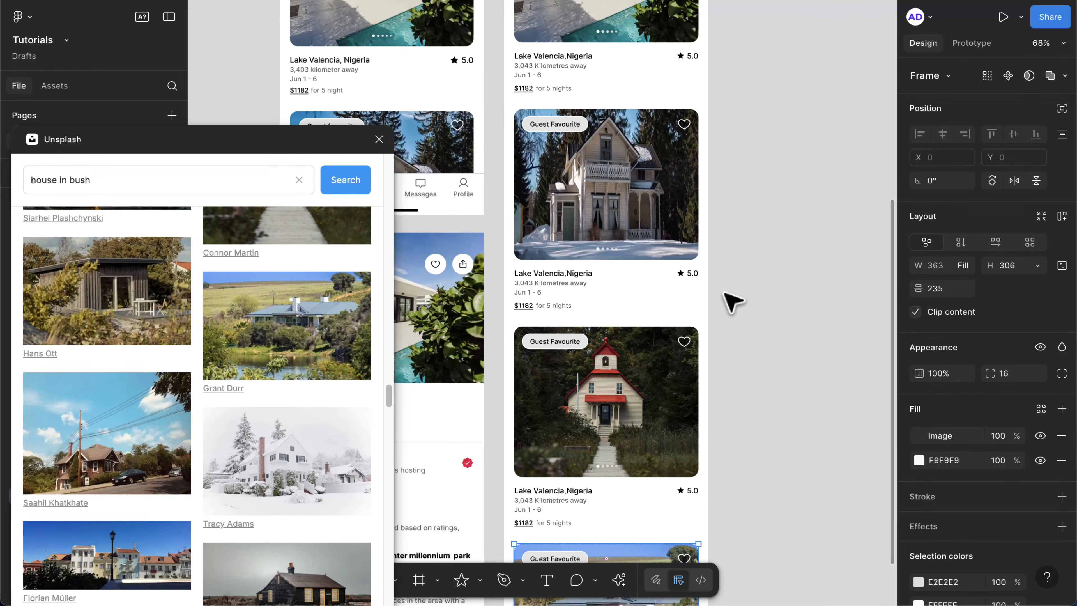
left_click(727, 305)
scroll(727, 306, "up", 8)
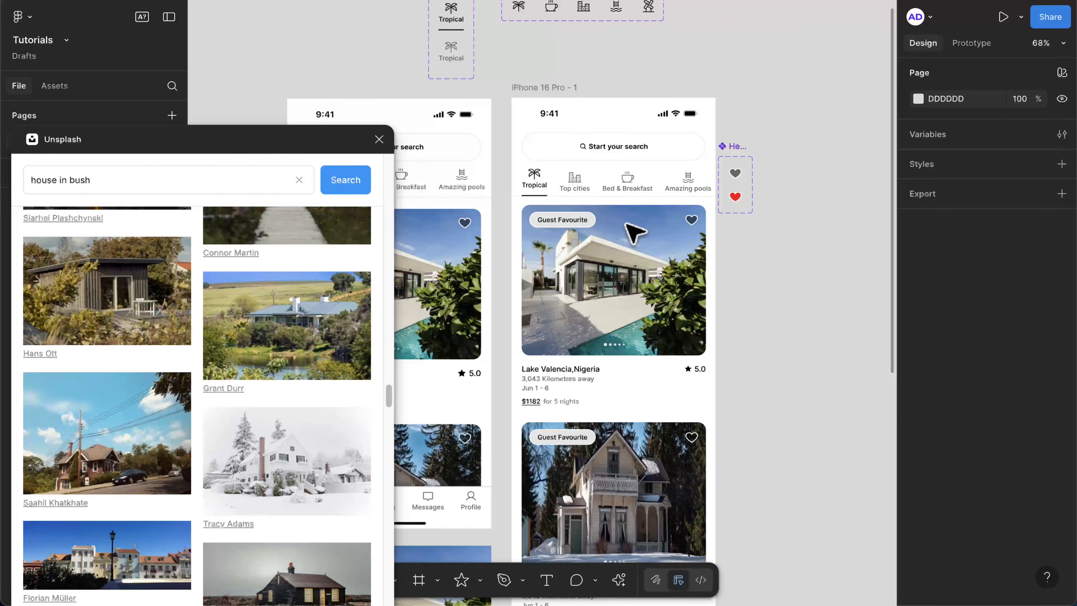
left_click(627, 278)
left_click(379, 139)
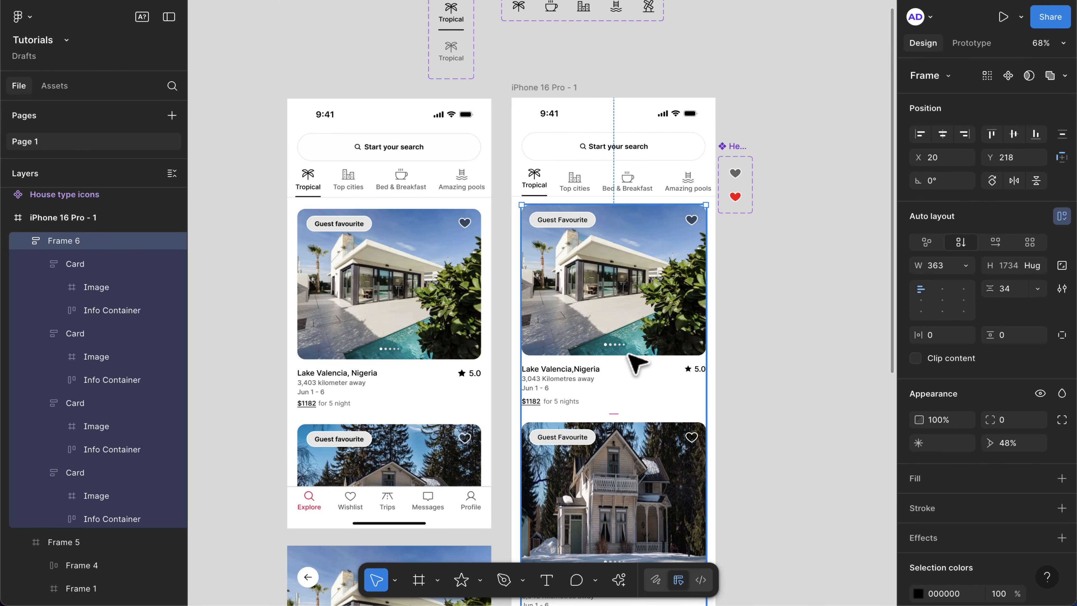
- Replace the content of the stacked cards with AI using the prompt "Fill in realistic content" and review the generated listing texts
left_click(619, 580)
left_click(447, 437)
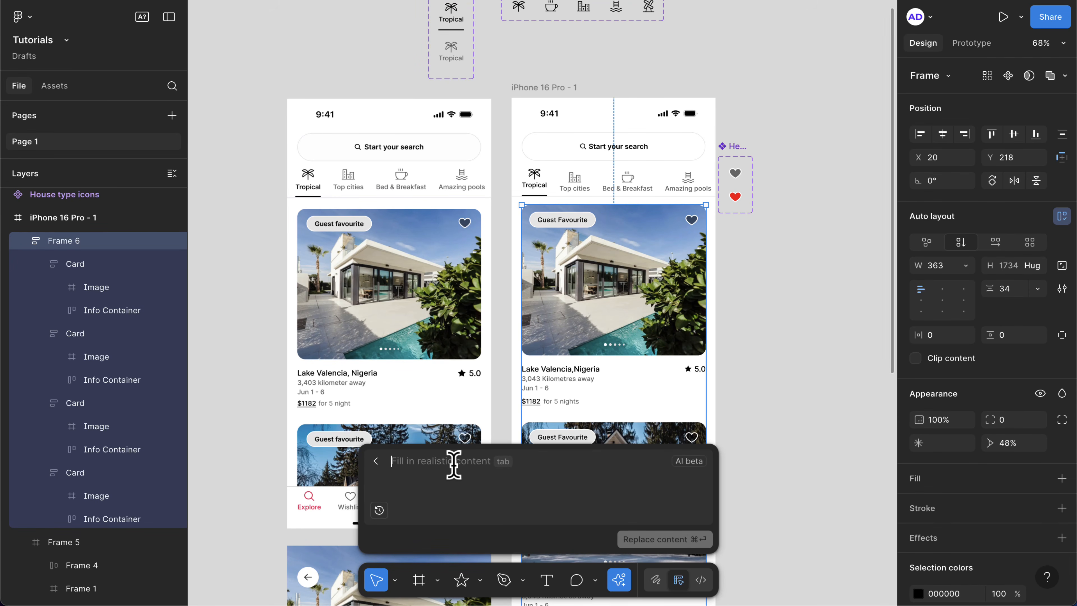
key("Tab")
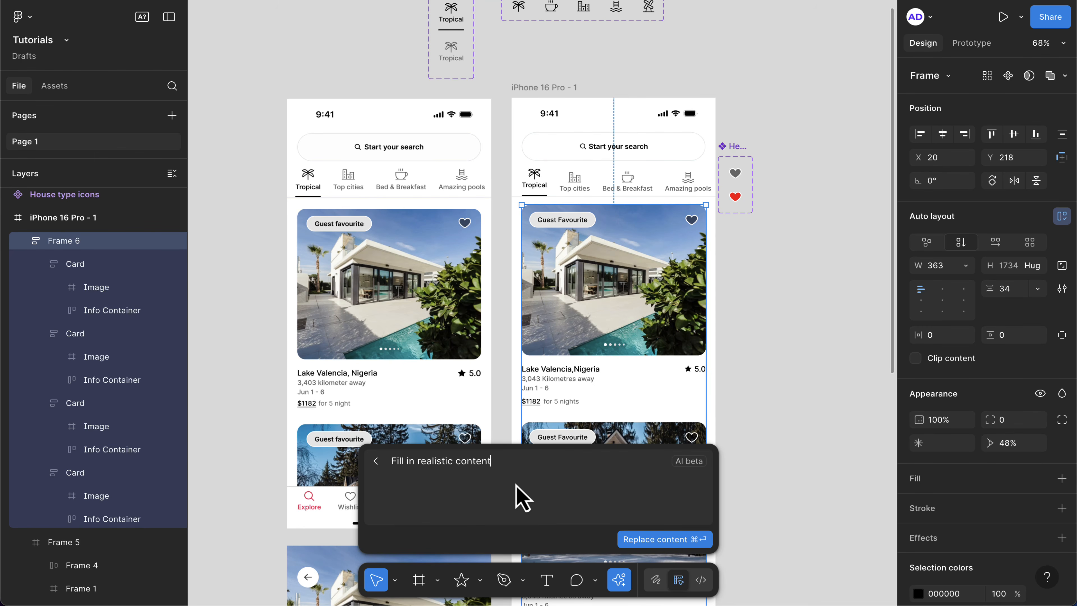
left_click(688, 543)
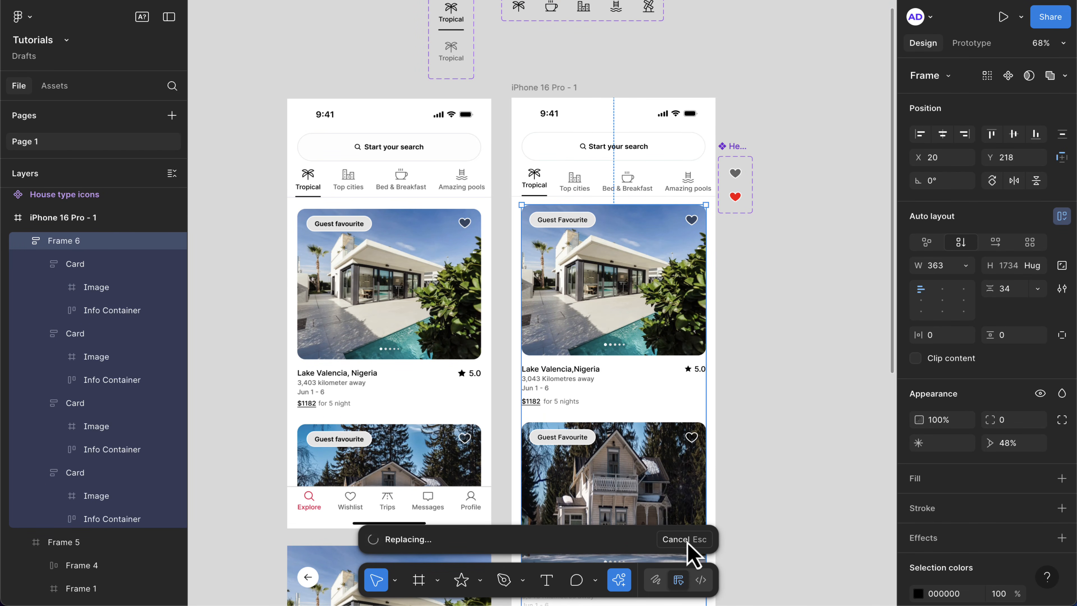
scroll(661, 429, "down", 6)
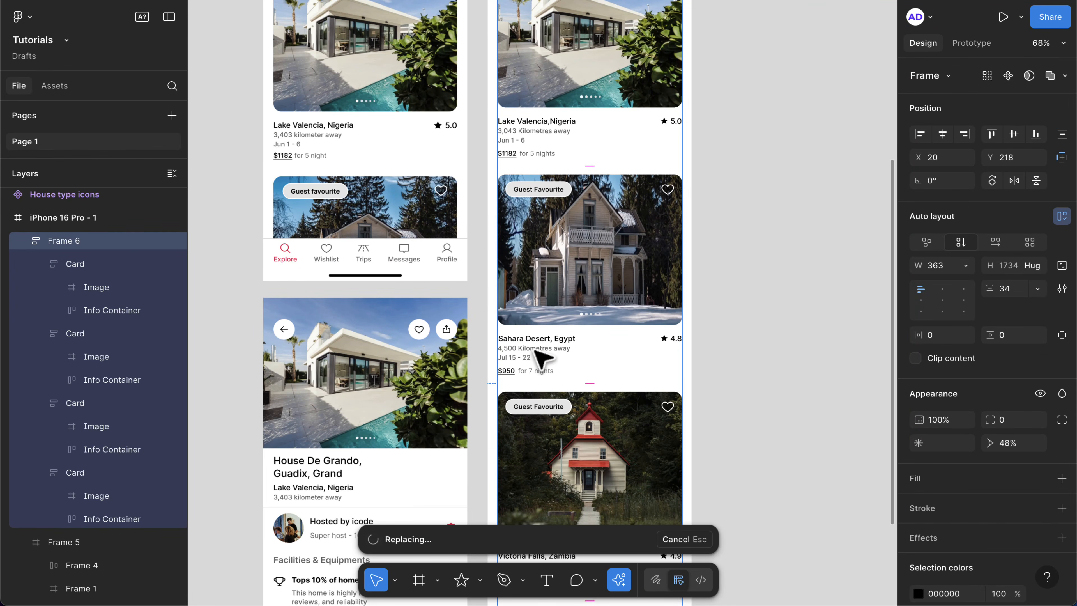
scroll(531, 357, "down", 1)
scroll(536, 365, "down", 8)
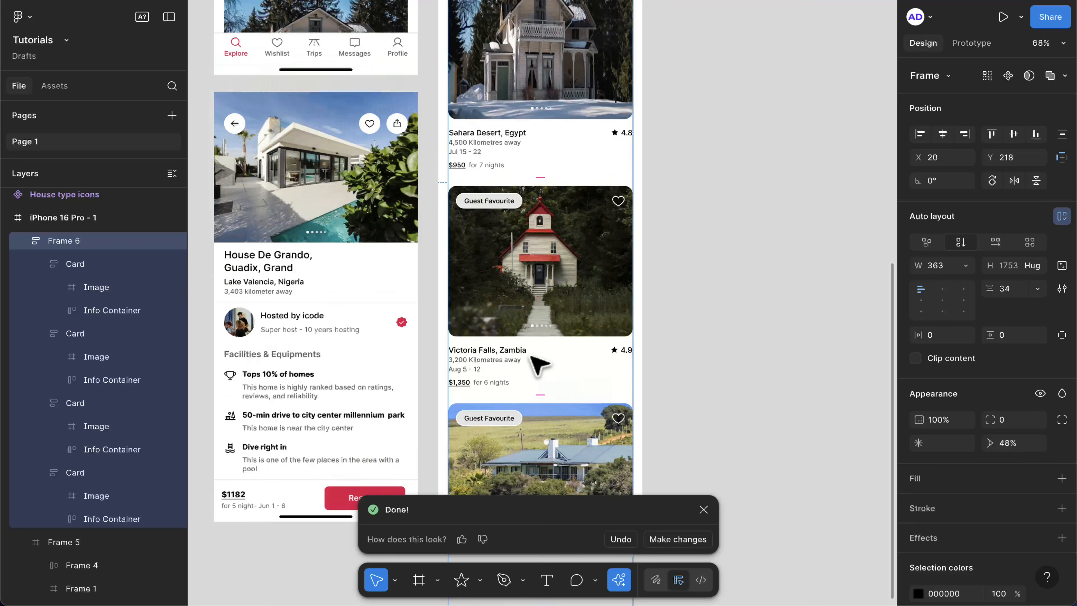
scroll(500, 350, "down", 5, "ctrl")
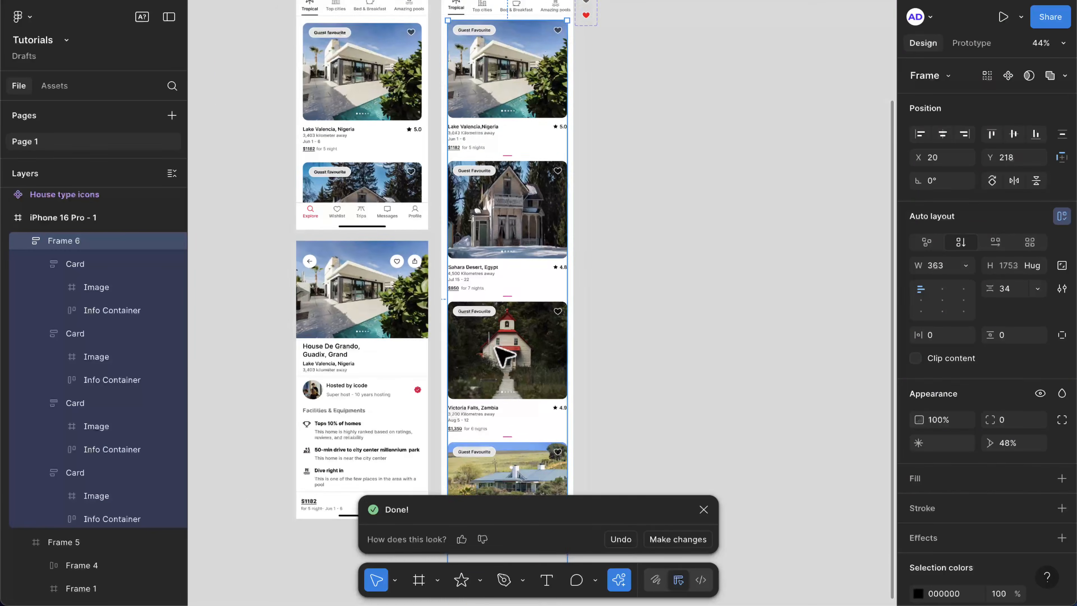
- Preview the iPhone 16 Pro - 1 frame as a prototype and scroll through the listing cards
scroll(505, 313, "up", 3)
left_click(477, 130)
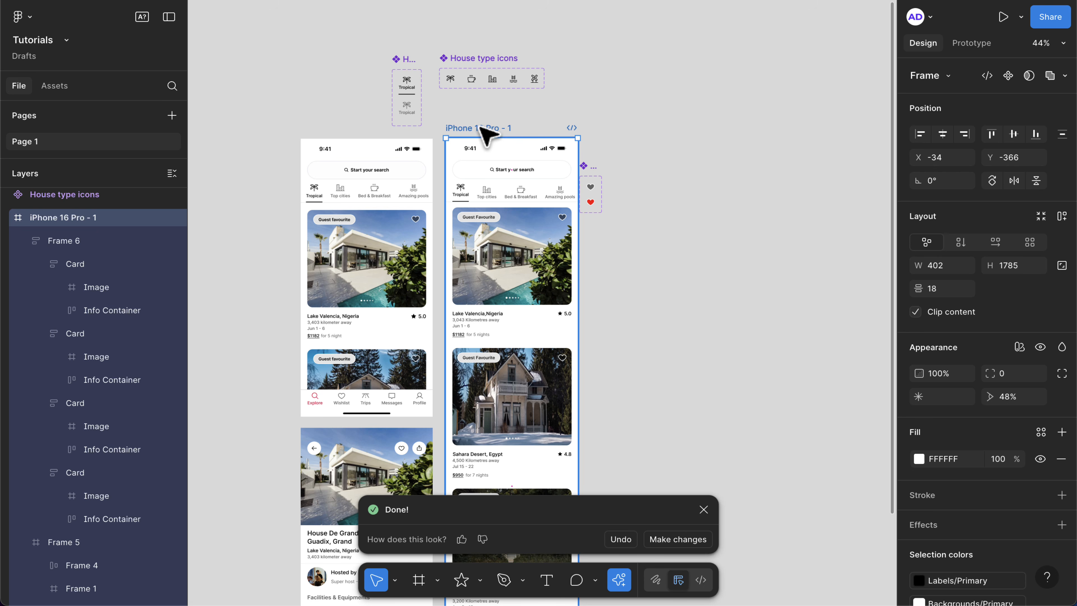
key("shift+space")
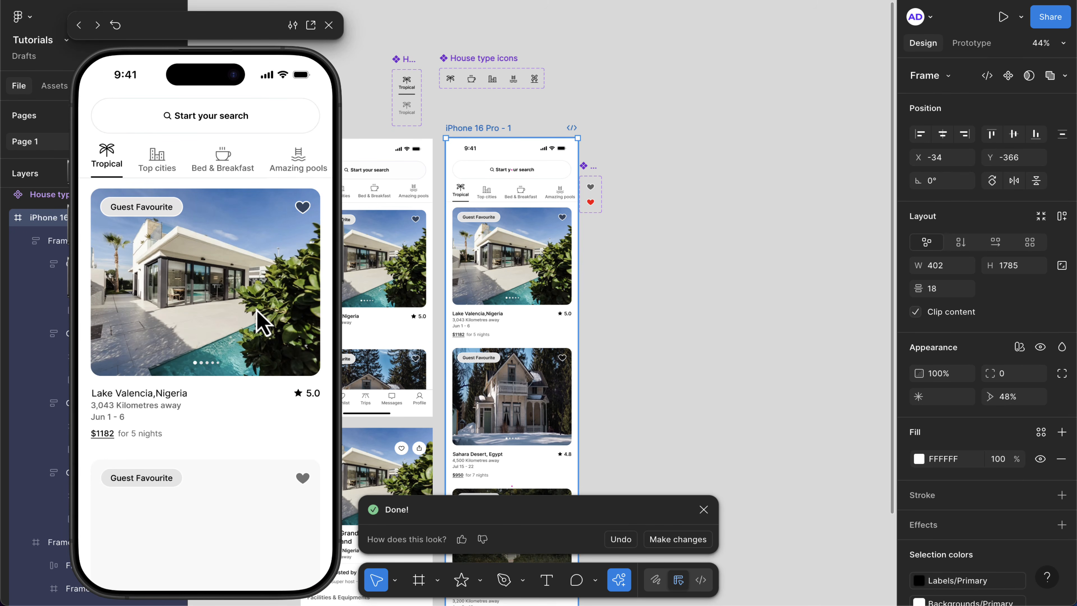
scroll(256, 309, "down", 10)
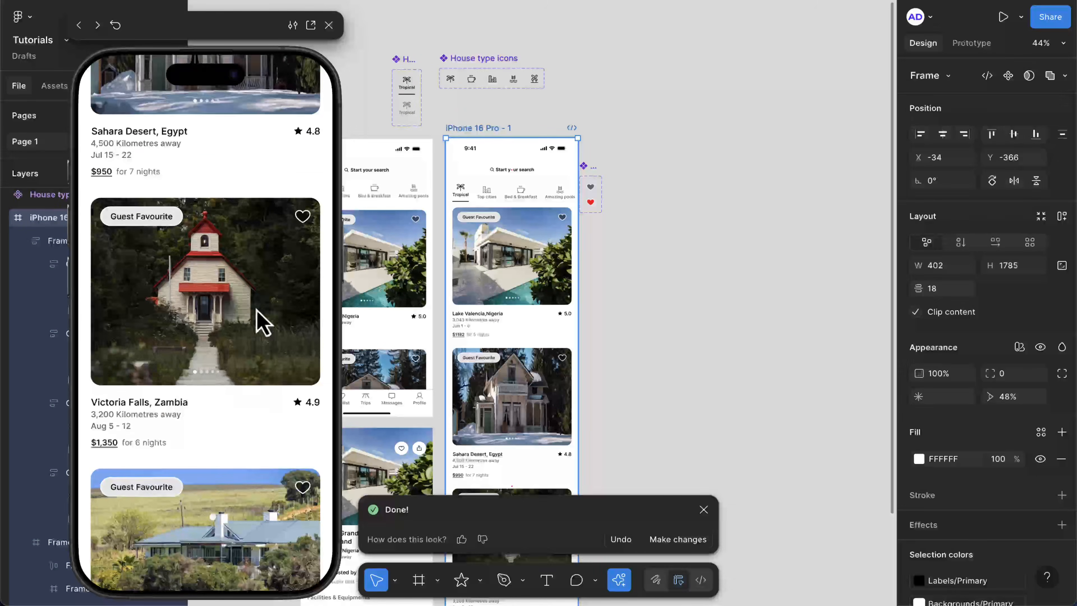
scroll(257, 310, "up", 10)
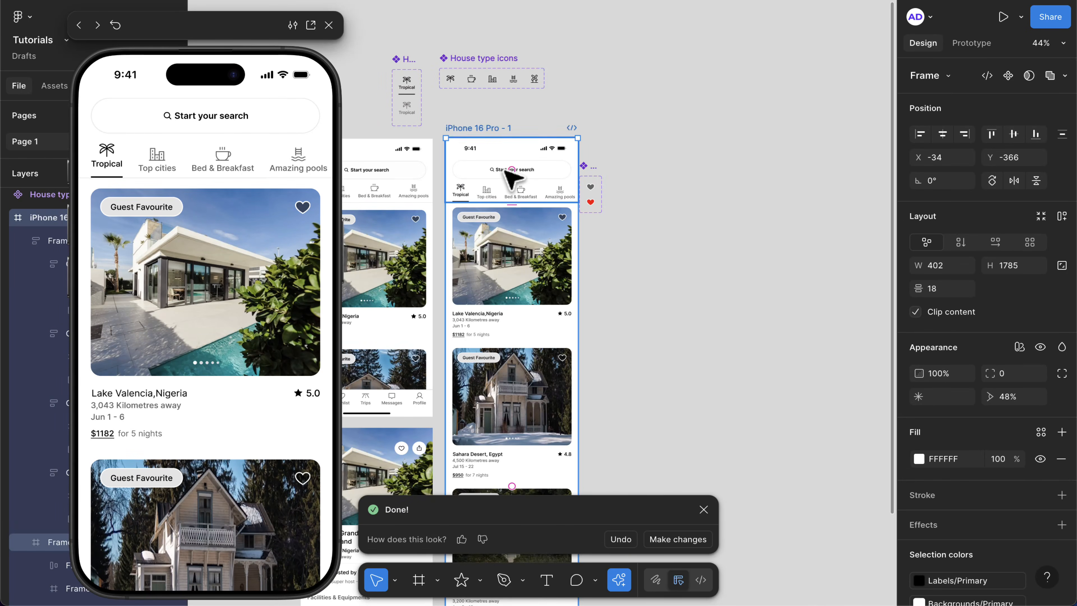
- Set the scroll position of the header frame with the search bar and categories to Fixed, and test scrolling in the preview
scroll(506, 172, "up", 5)
left_click(577, 190)
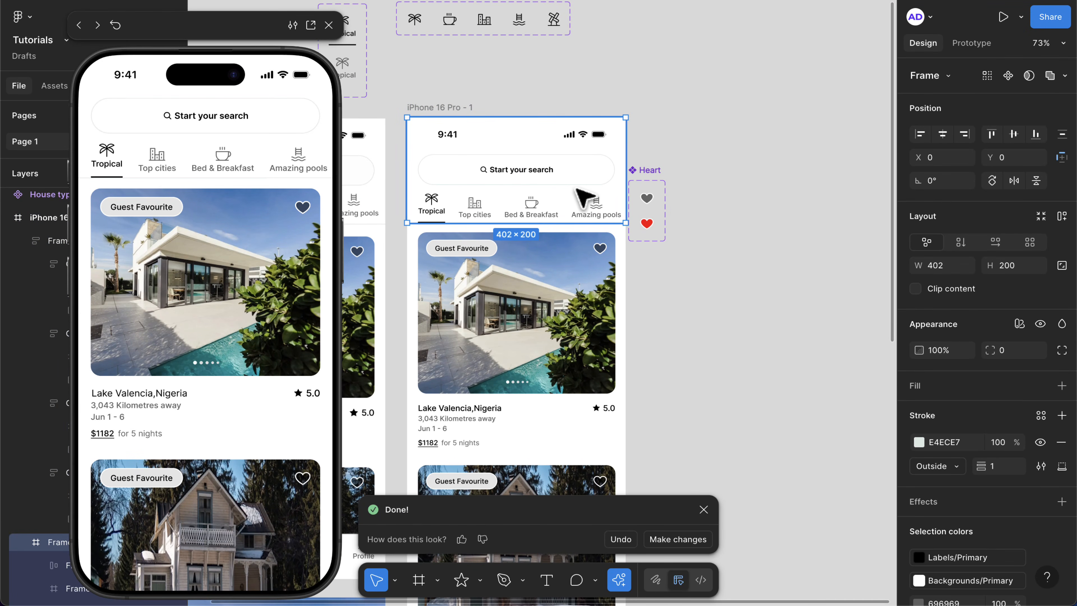
left_click(981, 43)
left_click(989, 128)
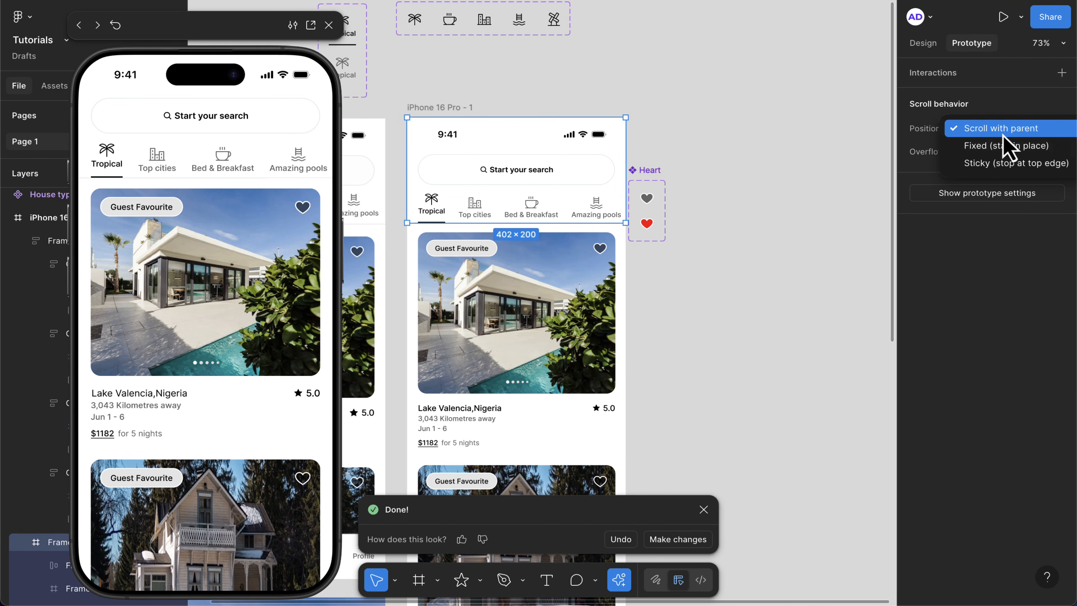
left_click(948, 147)
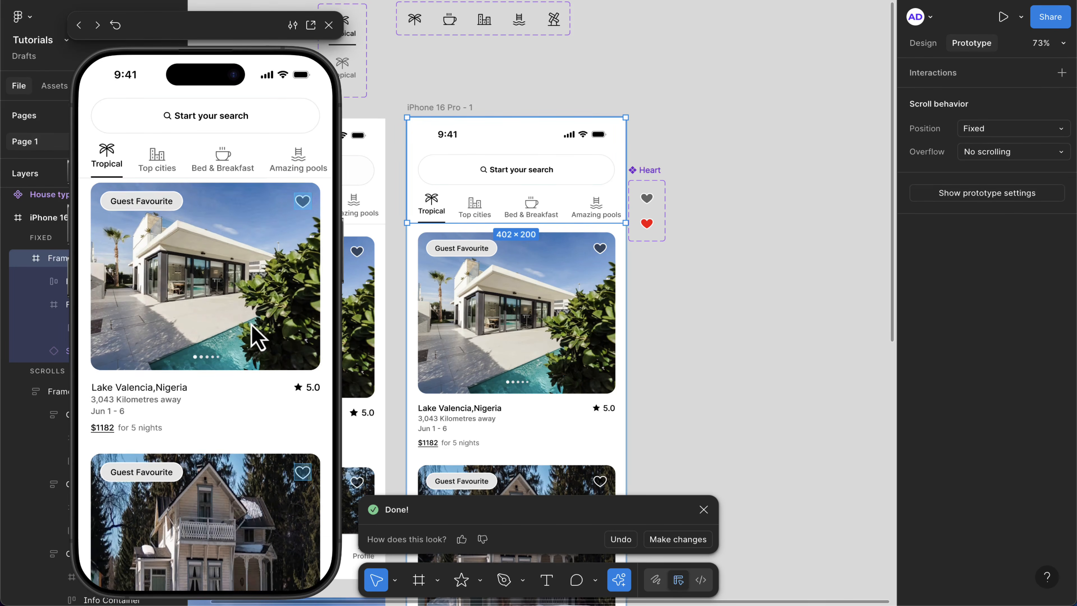
scroll(251, 324, "down", 10)
scroll(251, 324, "up", 10)
scroll(251, 324, "up", 5)
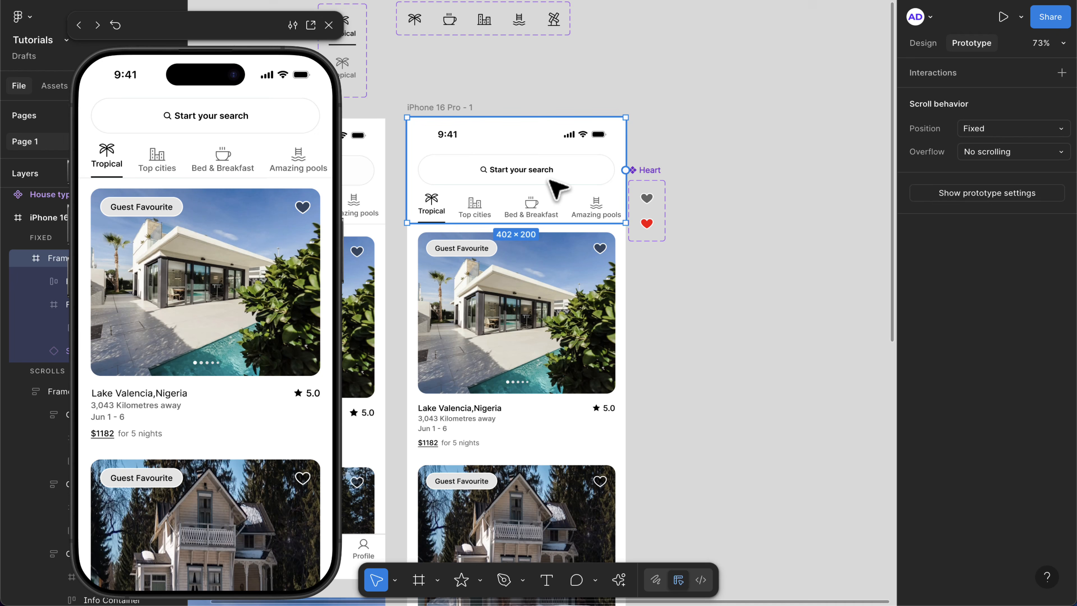
- Add a white FFFFFF fill to the fixed header frame and check in the preview how the cards scroll beneath it
left_click(927, 46)
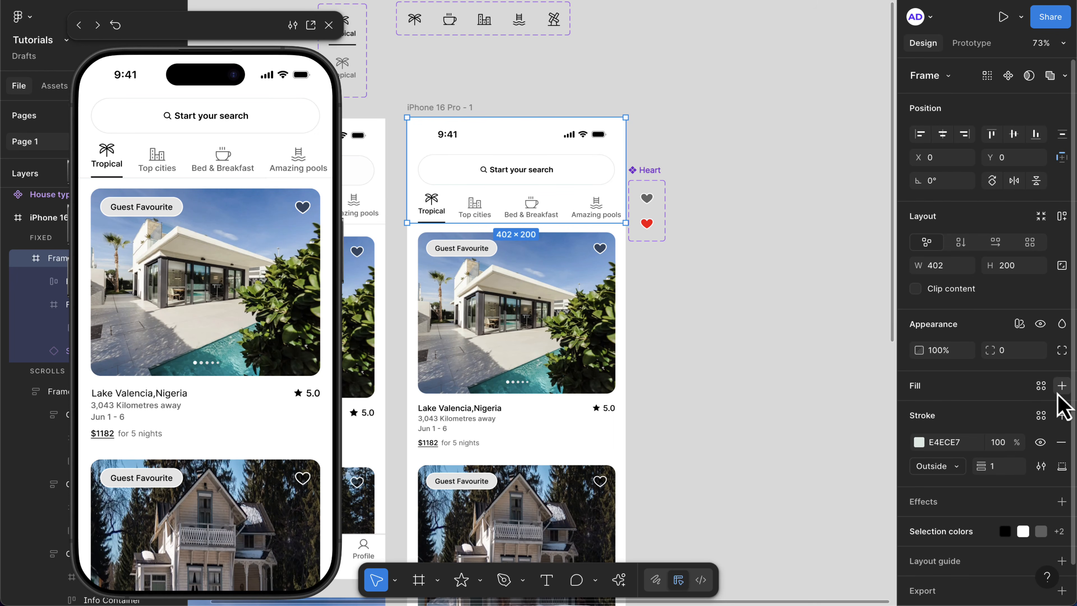
left_click(1062, 386)
scroll(214, 350, "down", 4)
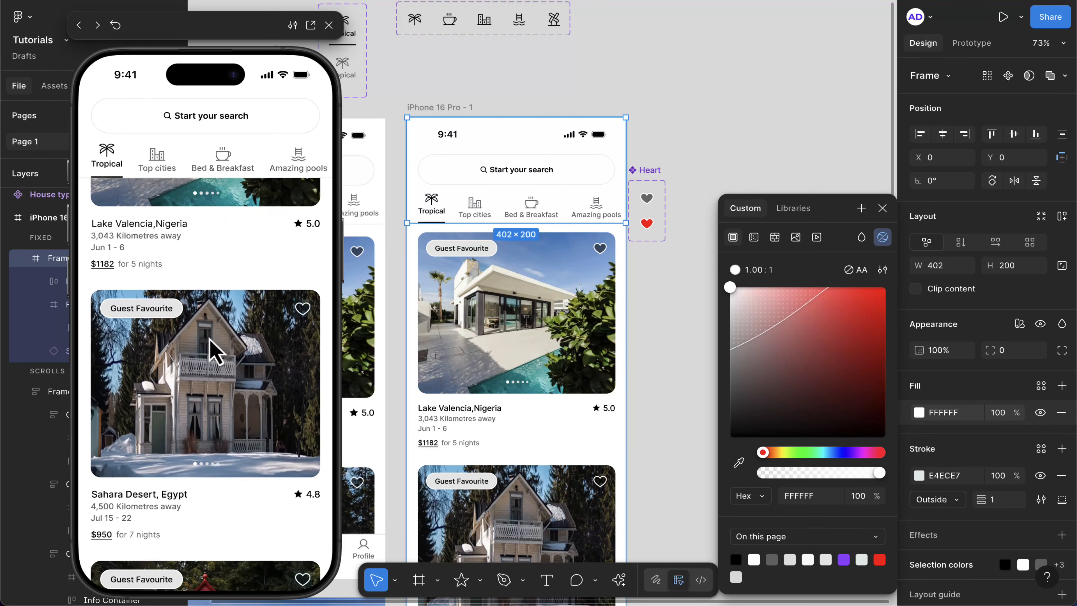
scroll(210, 339, "down", 10)
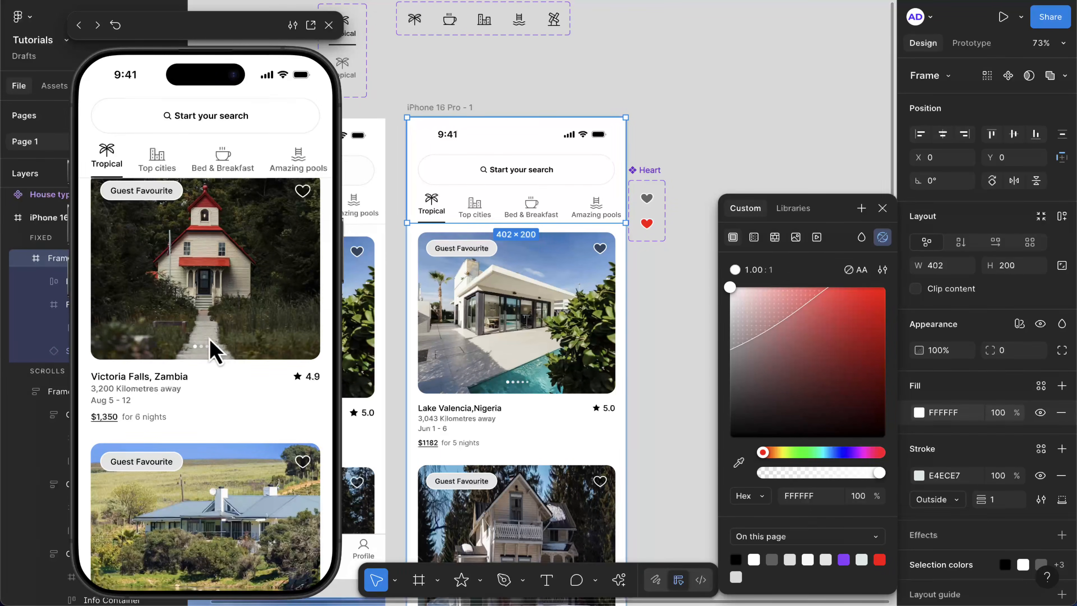
scroll(210, 339, "up", 6)
scroll(211, 339, "down", 6)
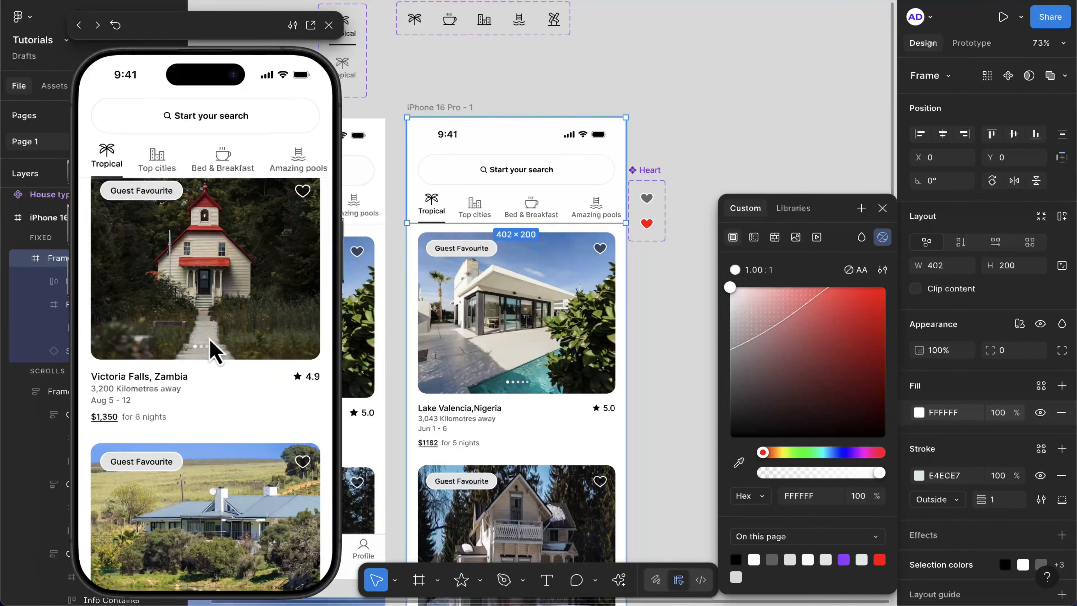
left_click(516, 383)
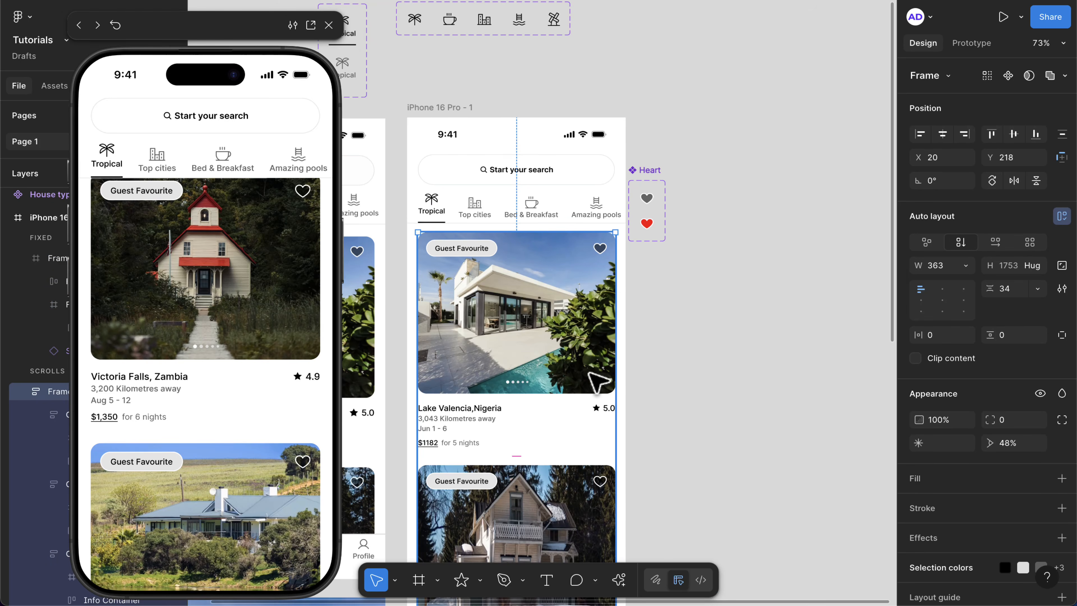
- Set the height of the iPhone 16 Pro - 1 frame to 874
left_click(445, 108)
scroll(519, 225, "down", 3)
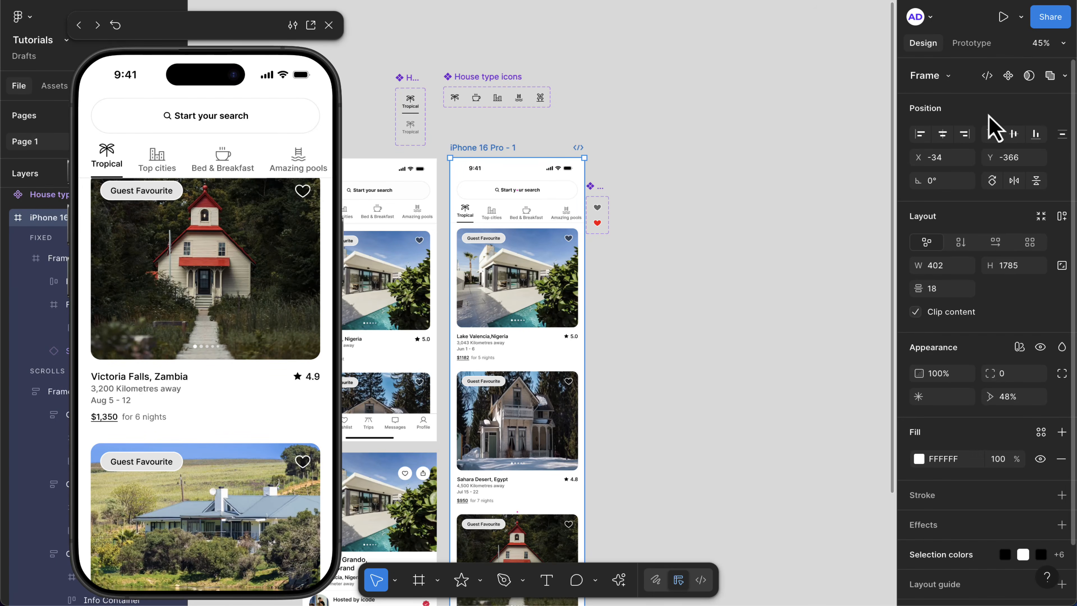
scroll(621, 313, "down", 2)
scroll(630, 313, "down", 3)
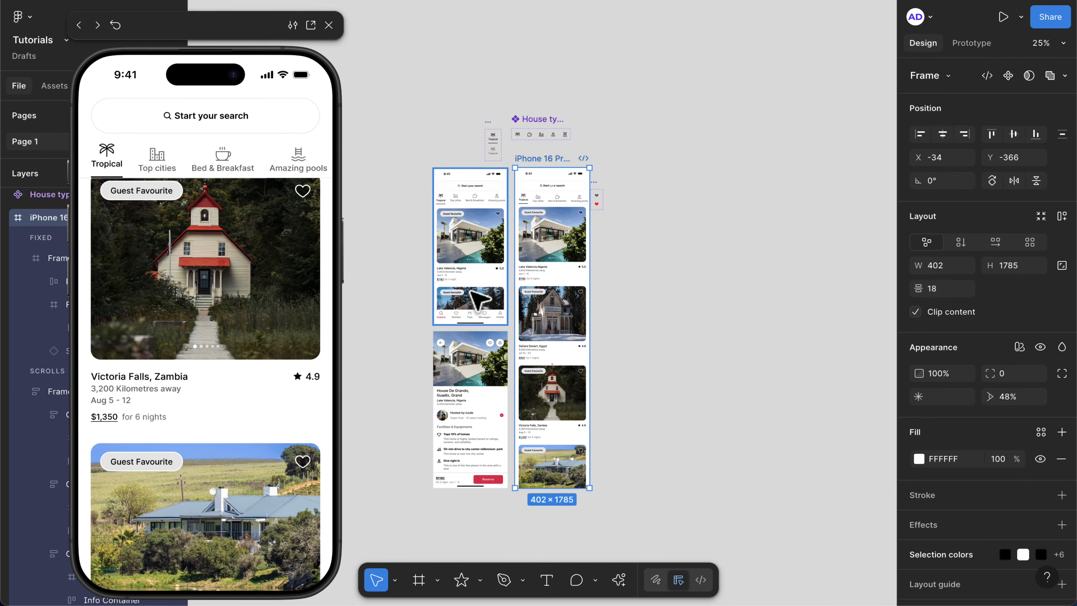
scroll(476, 286, "up", 3)
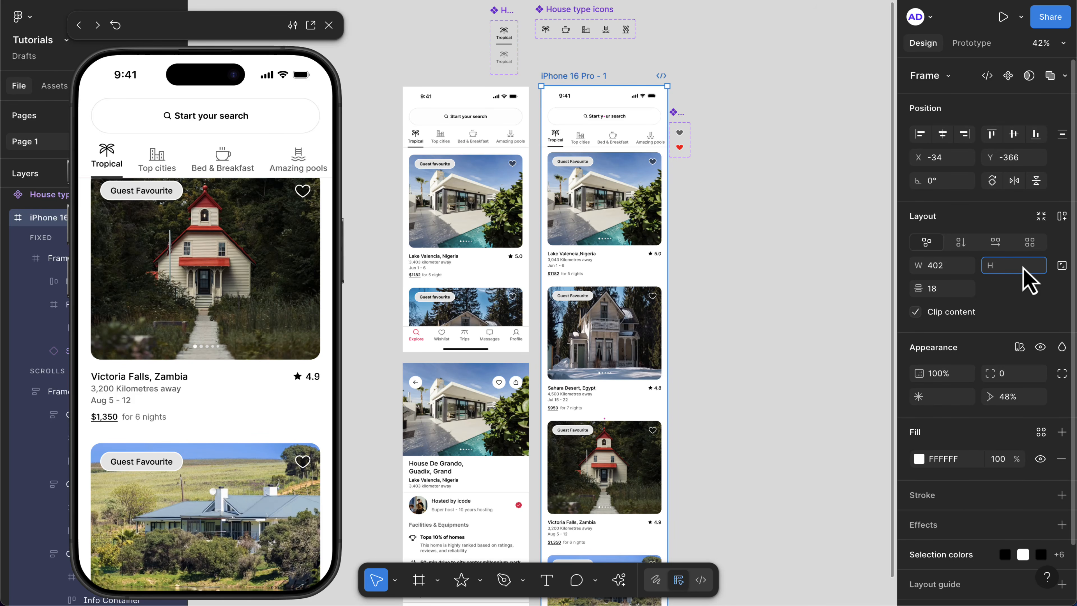
type("4")
key("Return")
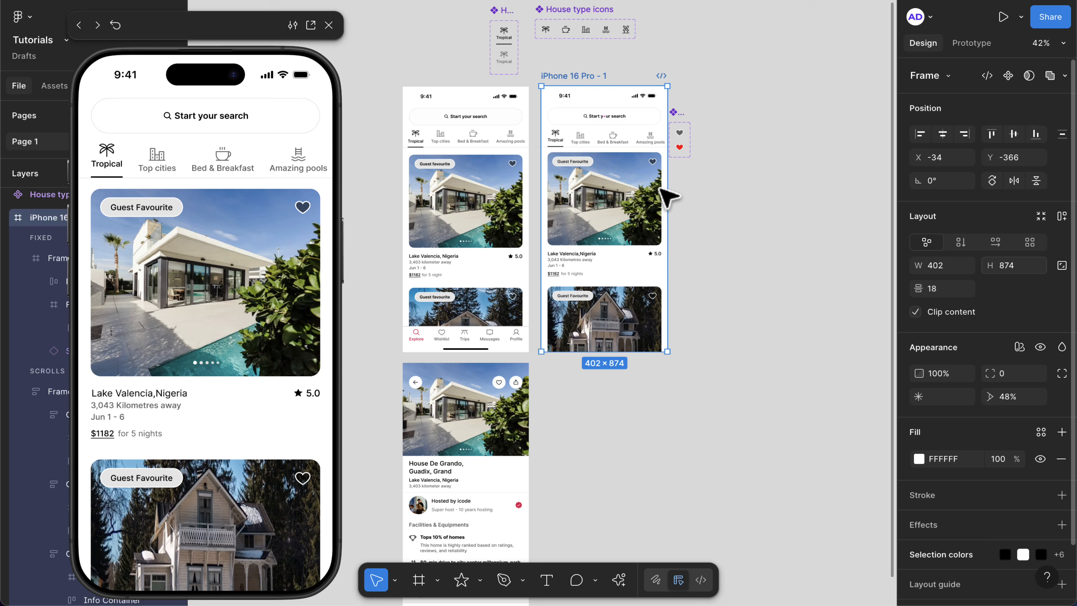
right_click(599, 195)
left_click(225, 338)
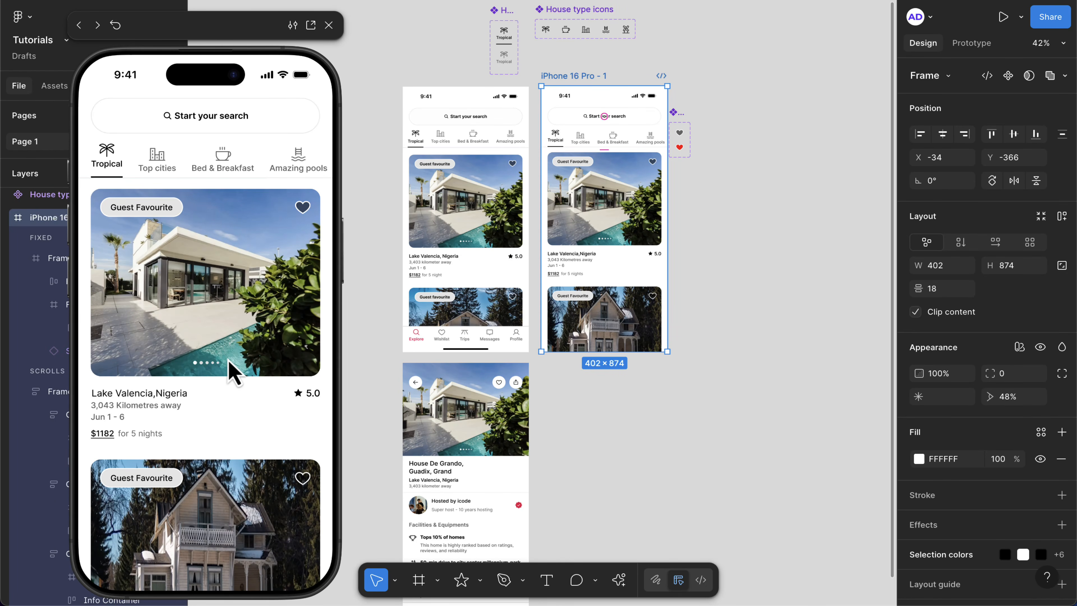
- Set the overflow scroll behavior of the listing cards frame to Vertical
left_click(600, 238)
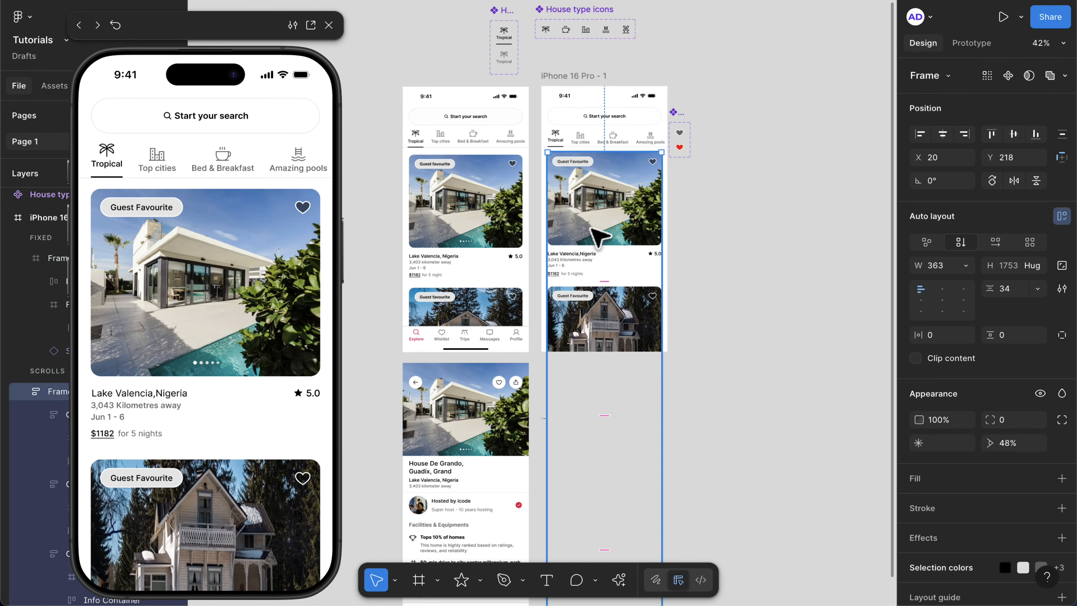
scroll(569, 242, "down", 2)
scroll(570, 241, "down", 3)
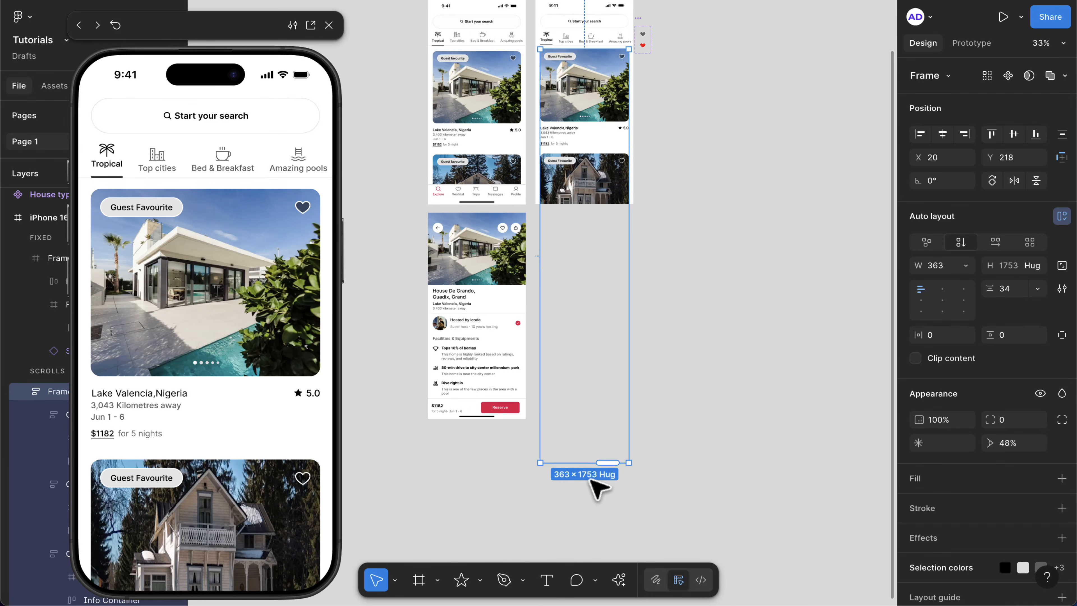
scroll(581, 236, "up", 5)
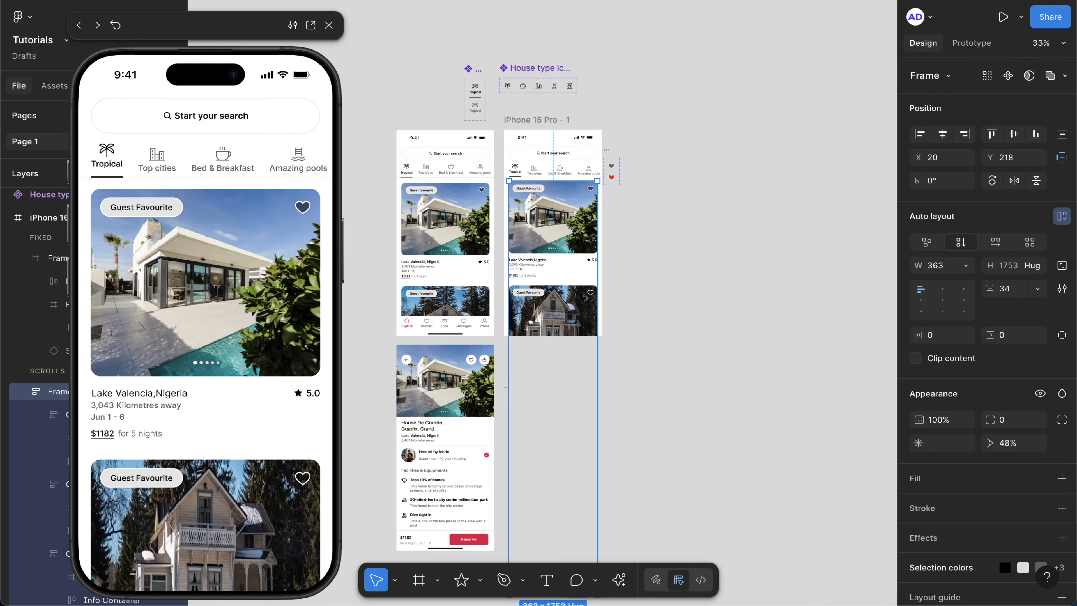
left_click(973, 44)
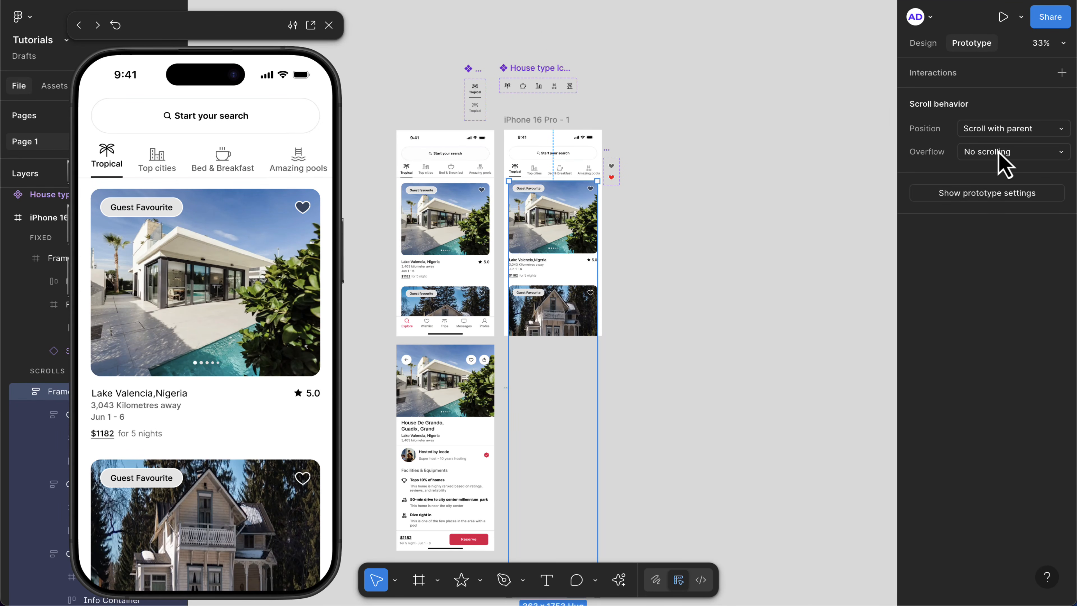
left_click(1003, 162)
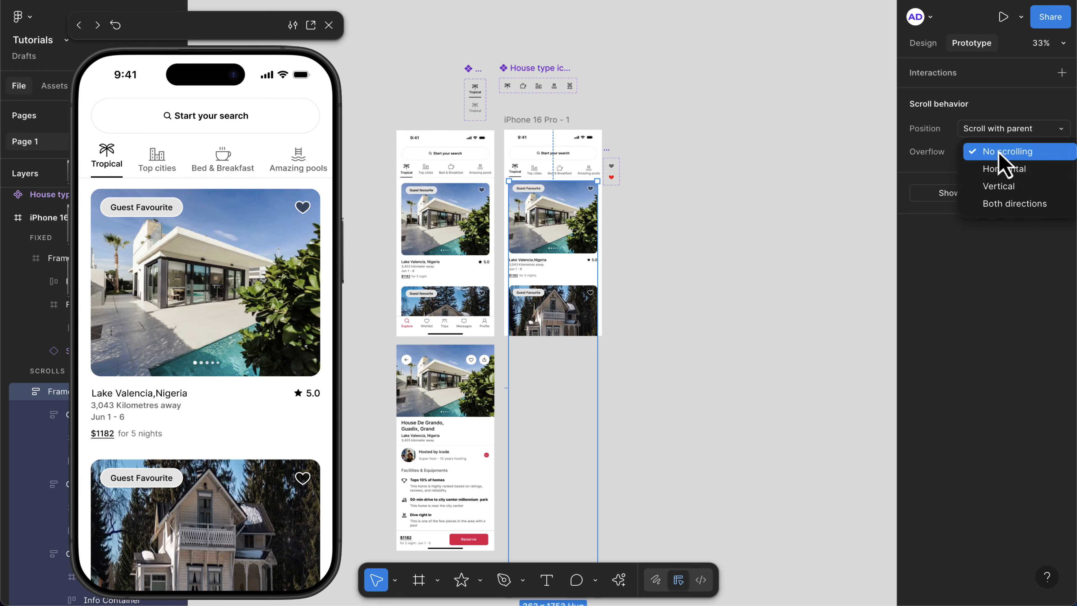
left_click(1002, 186)
mouse_move(962, 152)
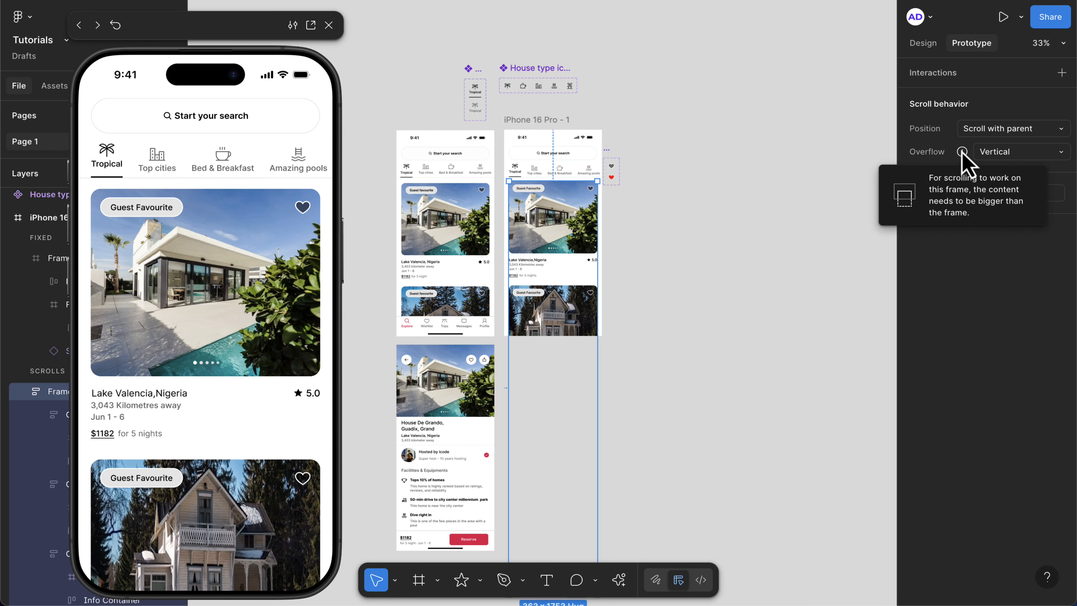
- Shorten the listing cards frame to about 363 × 606 so it fits within the screen, and test scrolling in the preview
scroll(661, 410, "down", 5)
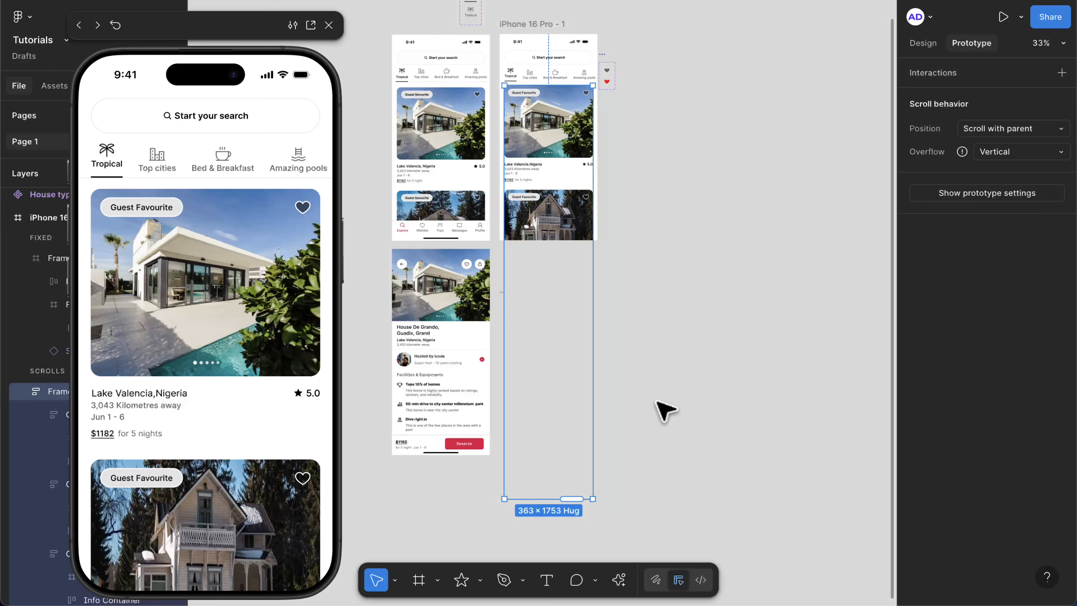
left_click_drag(530, 427, 559, 205)
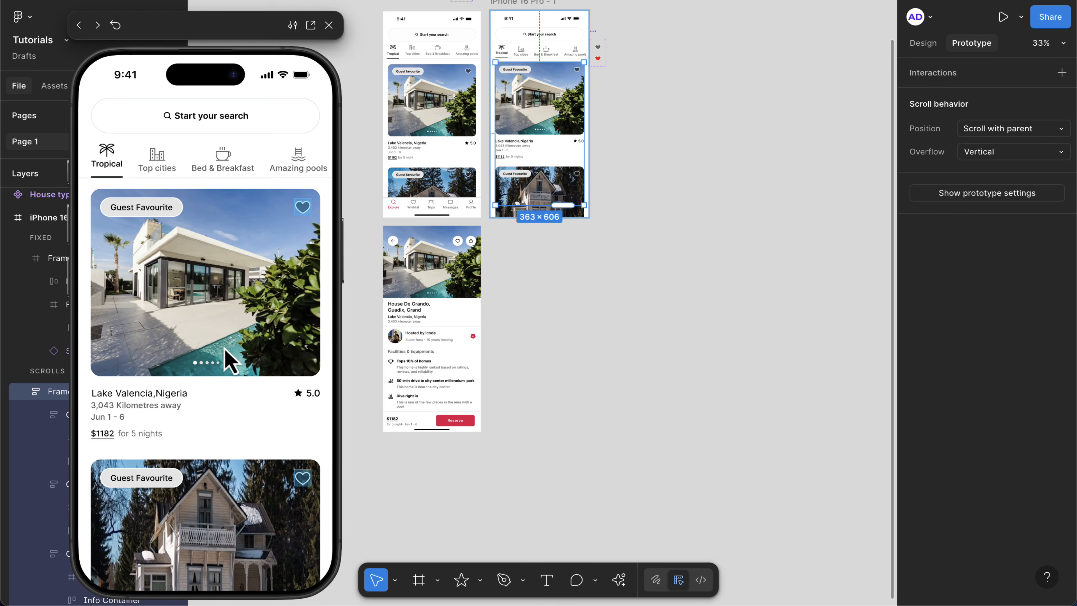
scroll(229, 361, "down", 10)
scroll(225, 349, "up", 10)
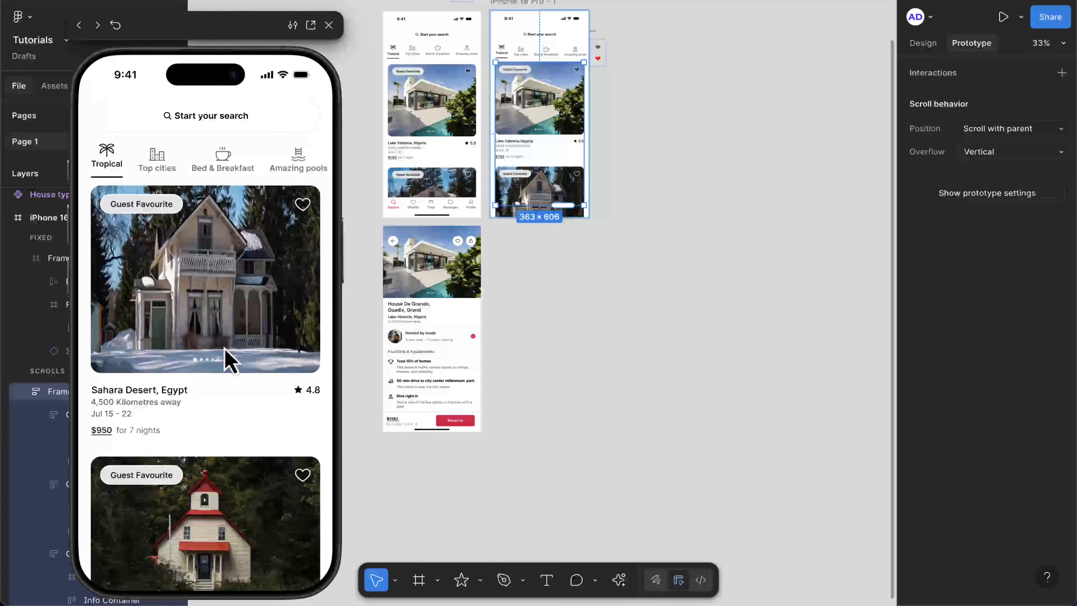
scroll(225, 350, "down", 10)
scroll(199, 480, "up", 10)
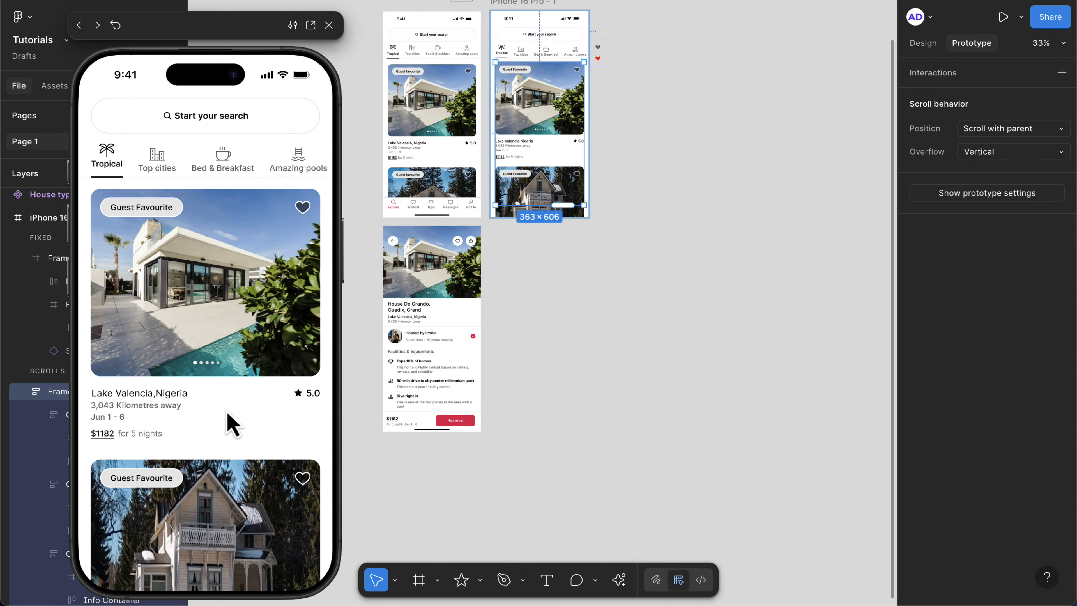
- Extend the iPhone 16 Pro - 1 frame downward to a height of about 2068 to expose the last listing card
scroll(531, 150, "up", 2)
scroll(532, 149, "left", 1)
left_click(535, 51)
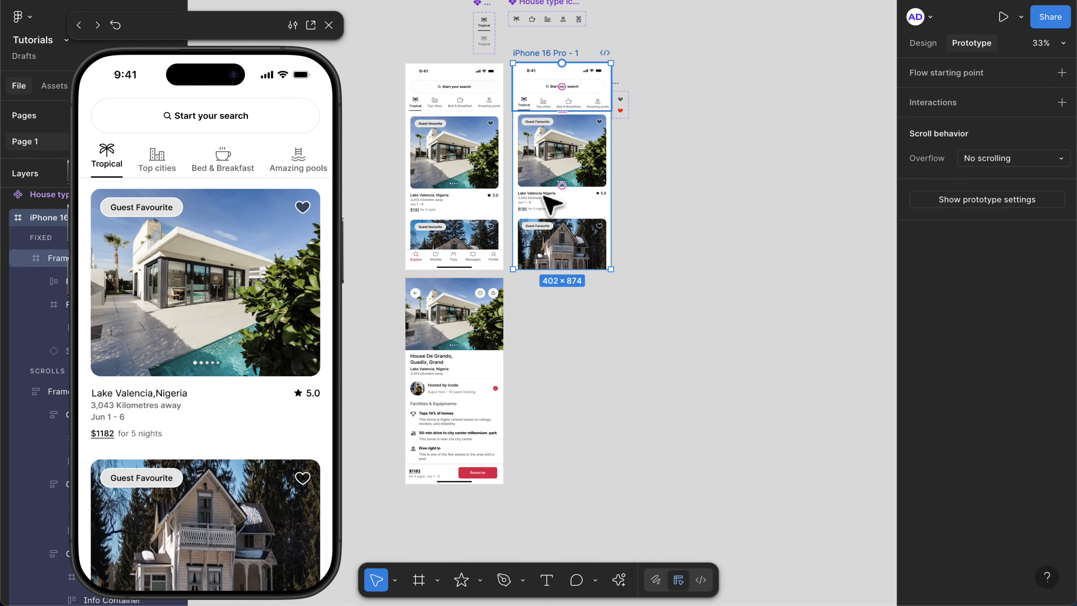
left_click_drag(546, 271, 535, 425)
scroll(505, 335, "up", 10)
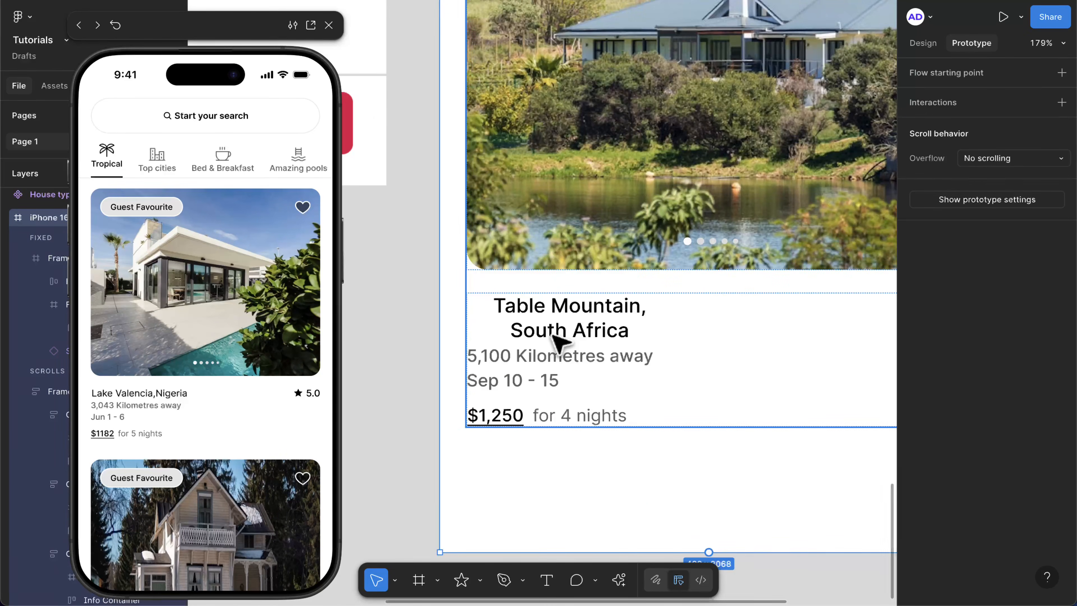
- Left-align the "Table Mountain, South Africa" title on the last listing card
left_click(558, 340)
double_click(553, 338)
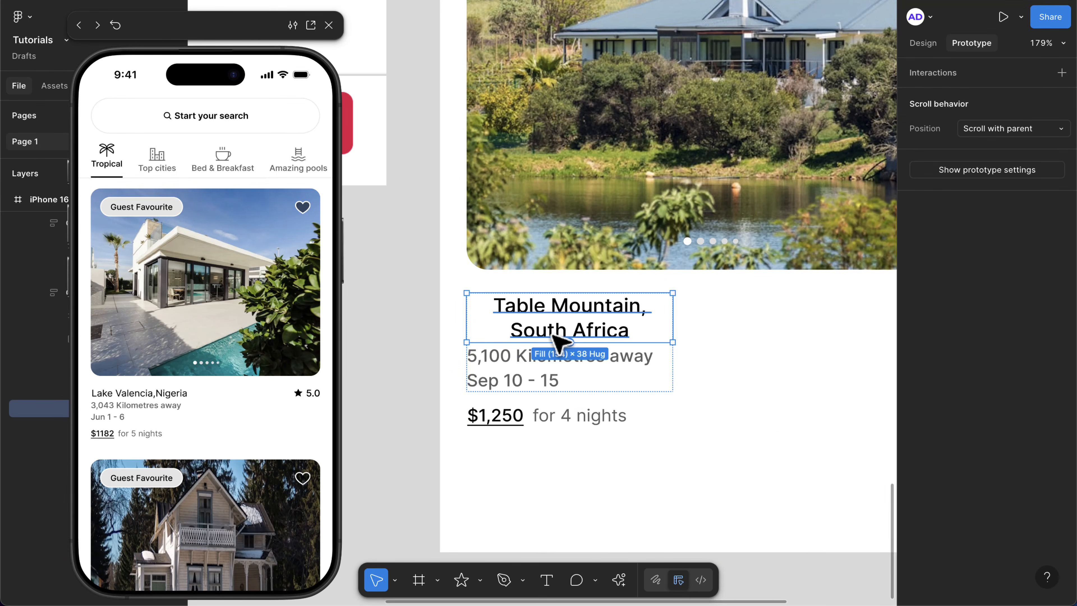
left_click(923, 43)
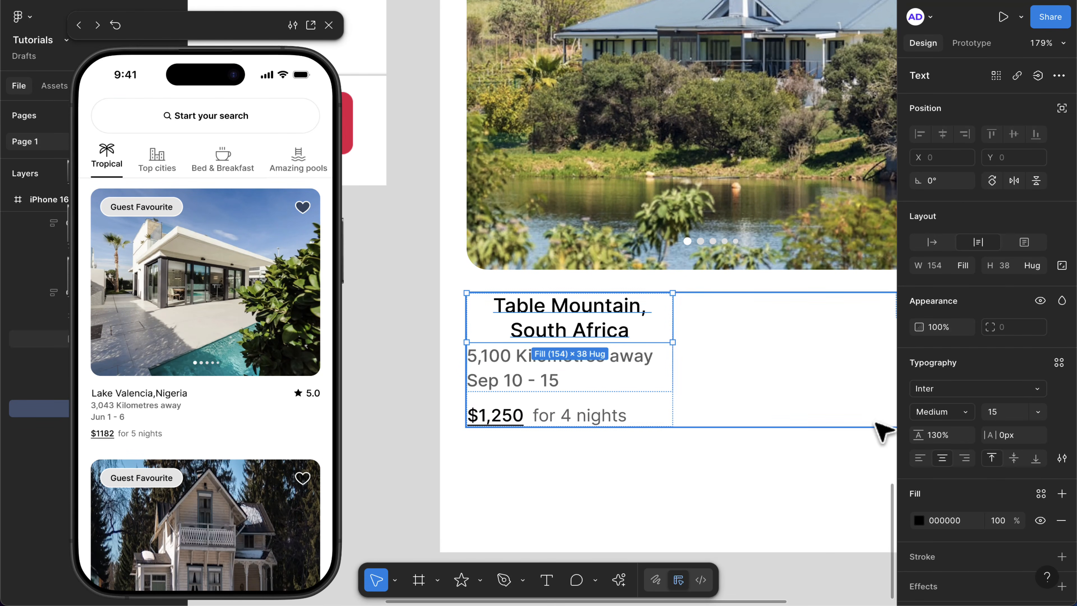
left_click(921, 459)
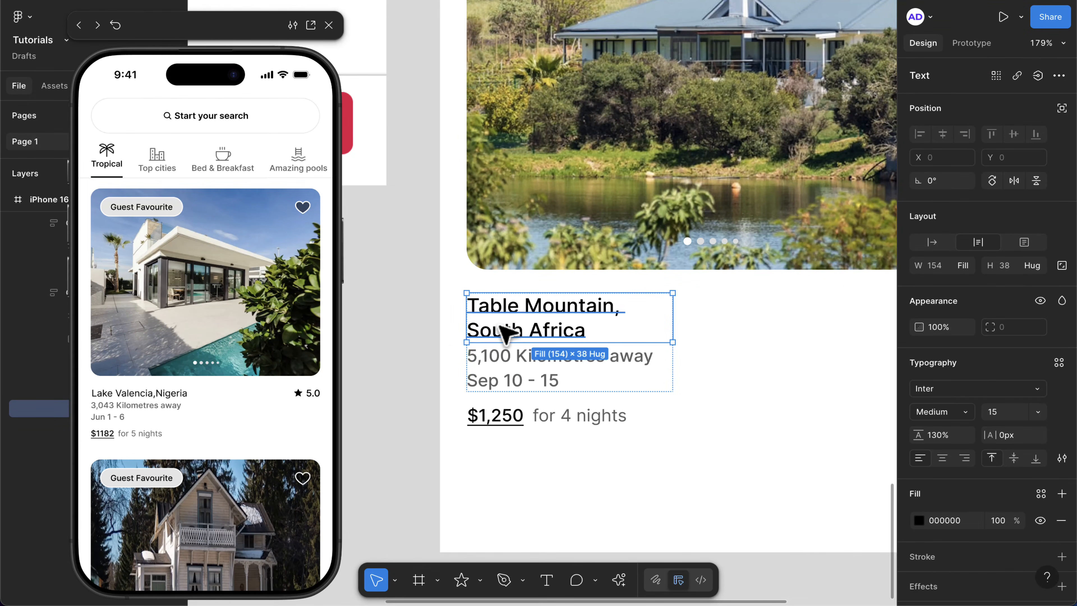
- Left-align the location titles of the Victoria Falls, Sahara Desert and Lake Valencia cards
scroll(505, 333, "down", 3)
scroll(505, 333, "up", 10)
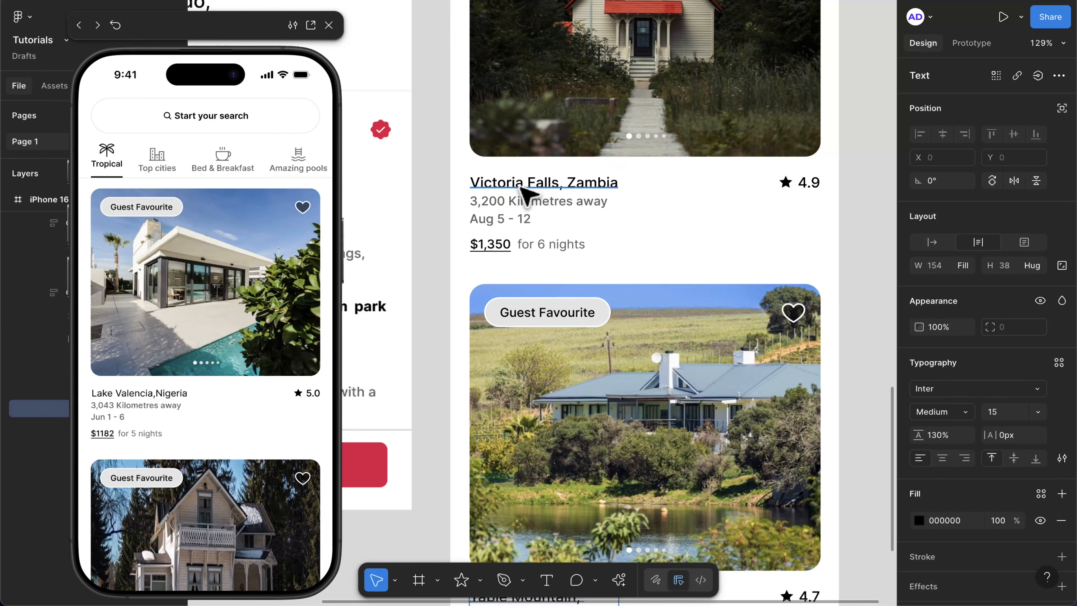
left_click(521, 183)
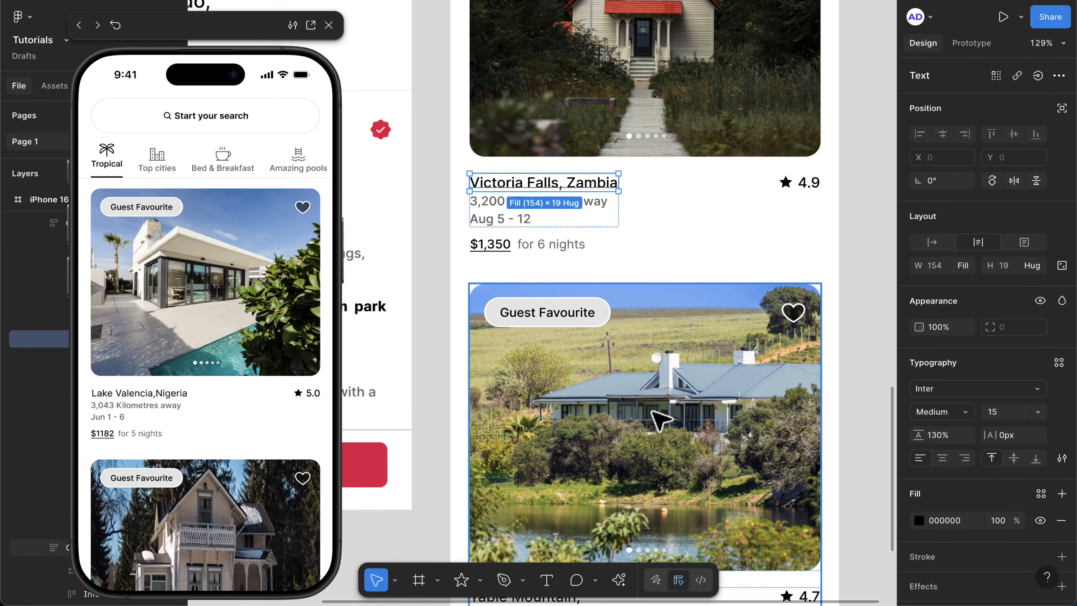
scroll(654, 417, "up", 8)
left_click(530, 128)
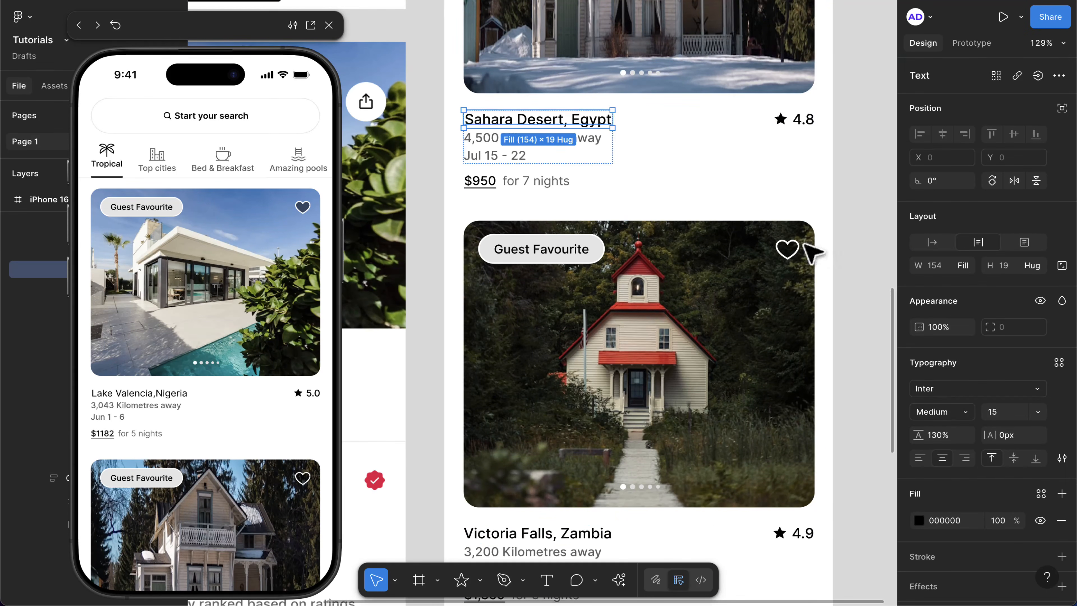
scroll(728, 325, "up", 10)
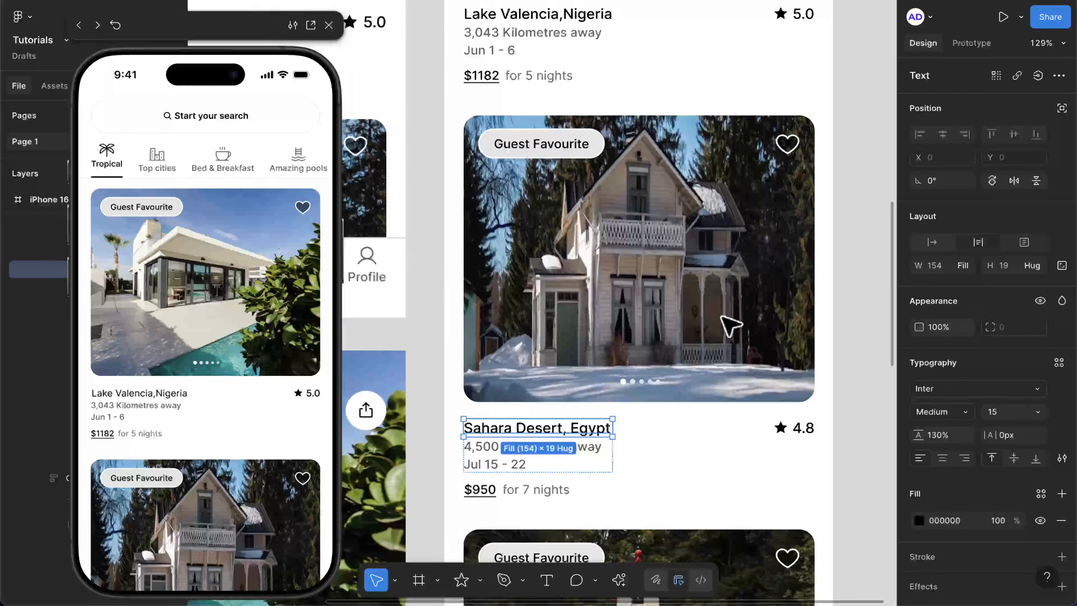
left_click(530, 153)
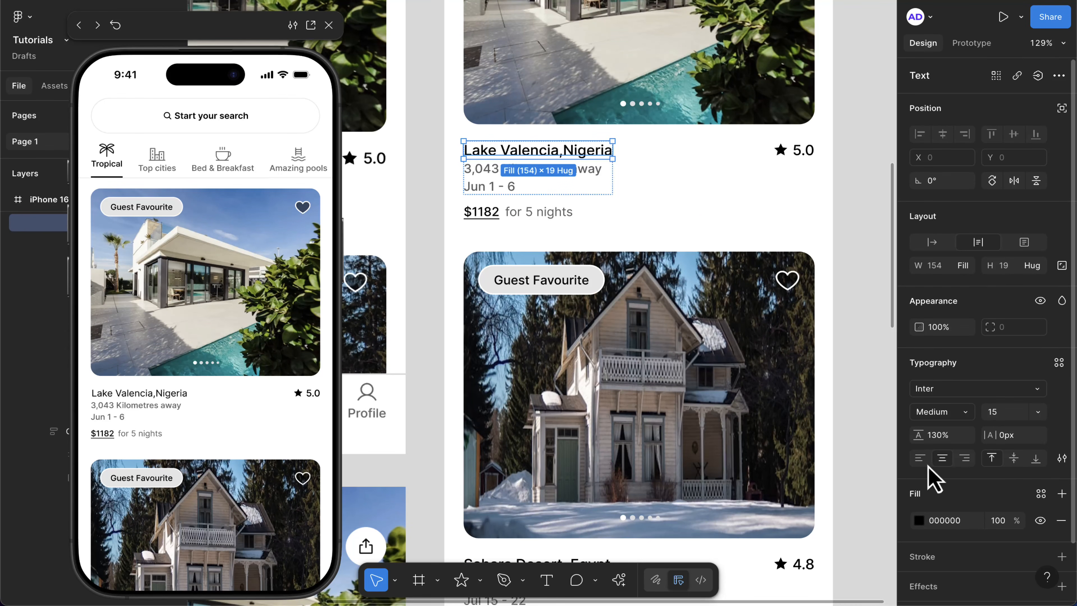
- Restore the extended iPhone 16 Pro - 1 frame to a height of 874
scroll(757, 382, "down", 5)
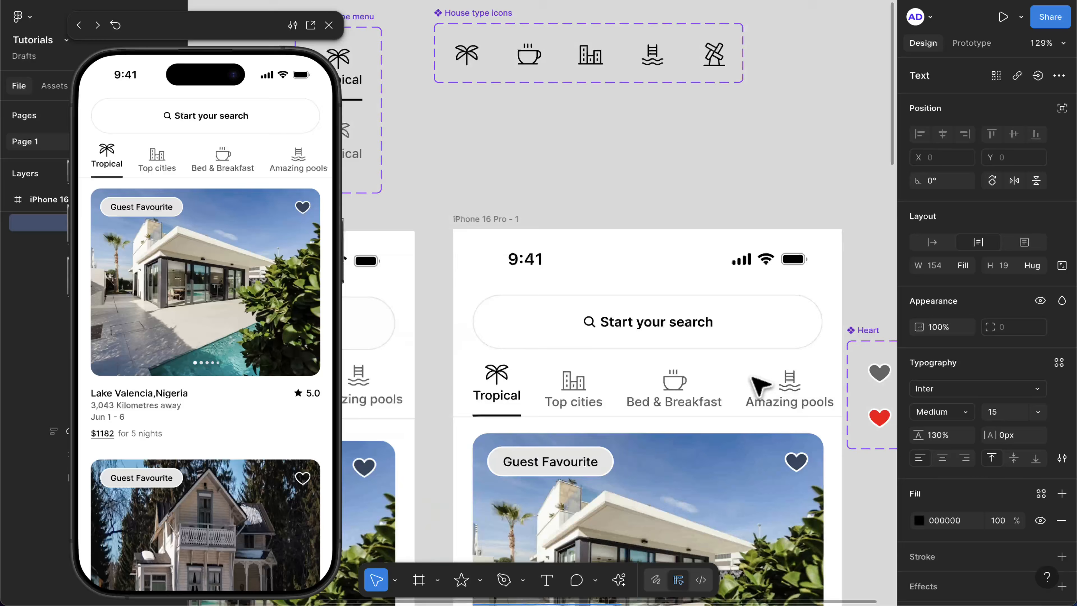
scroll(757, 382, "down", 4)
left_click(571, 158)
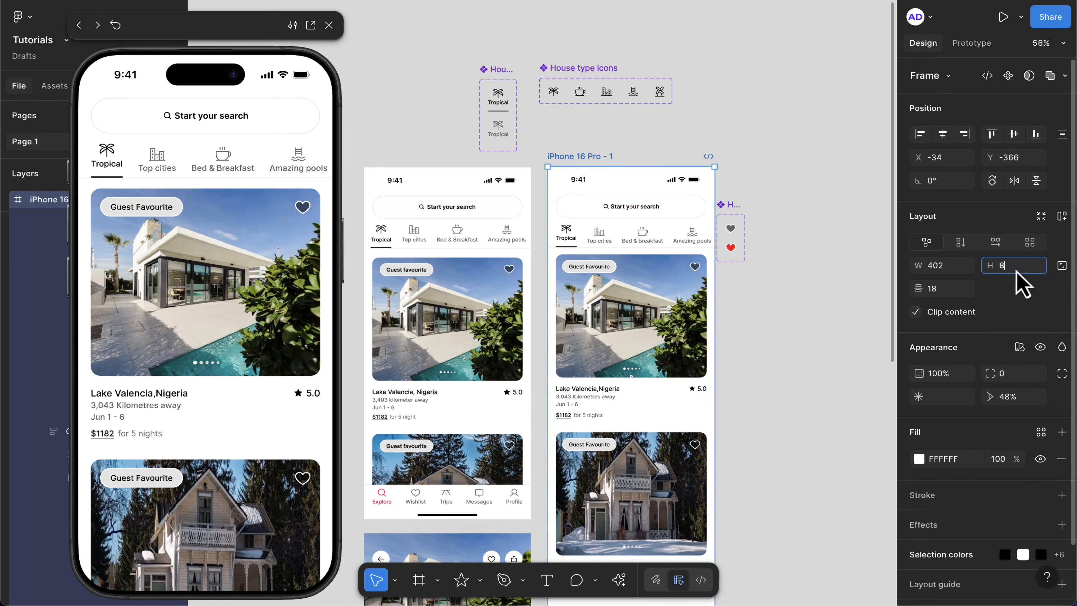
key("Return")
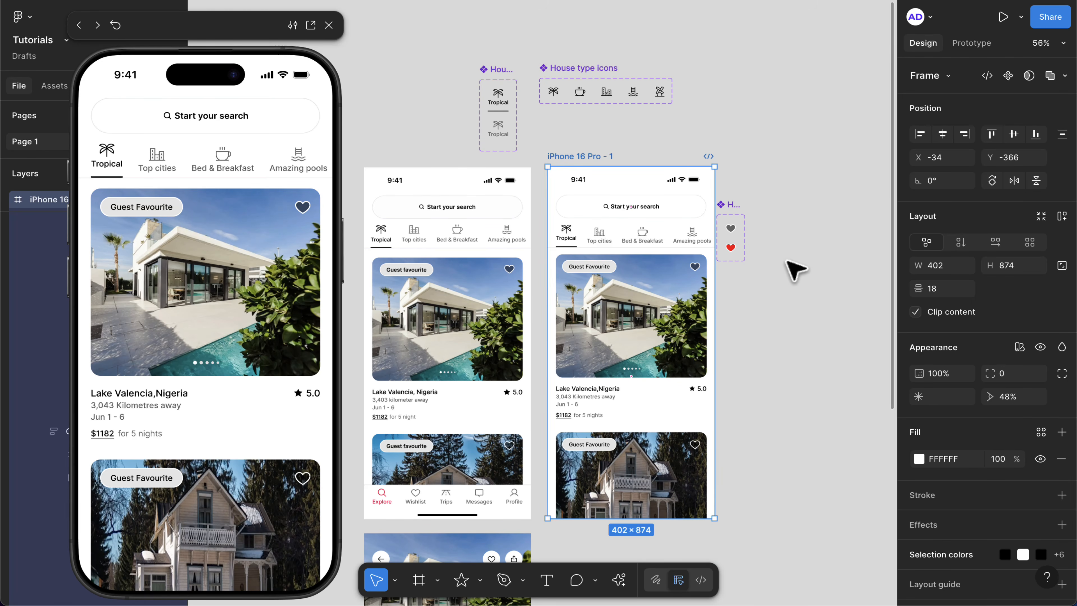
- Scroll through the listing cards in the preview and try the heart on the first card
left_click(257, 415)
scroll(257, 415, "down", 1)
scroll(263, 428, "down", 10)
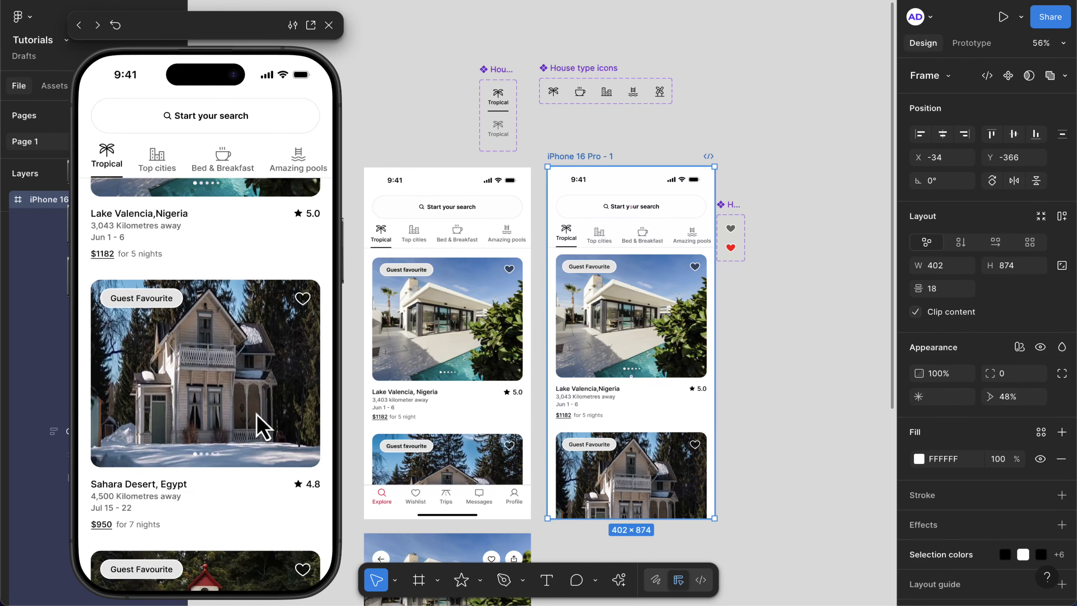
scroll(262, 428, "up", 12)
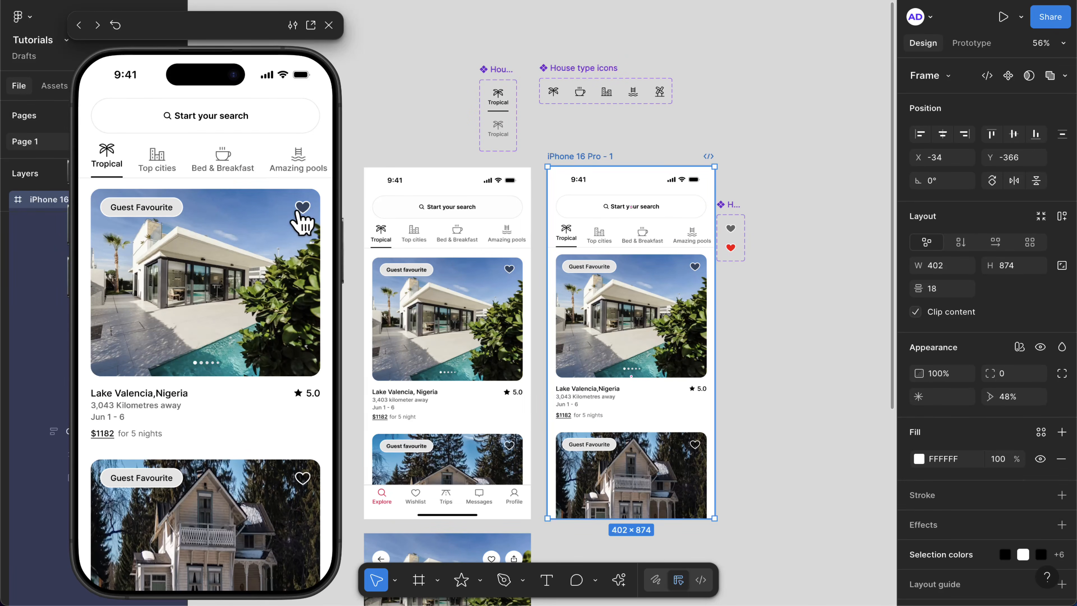
left_click(302, 206)
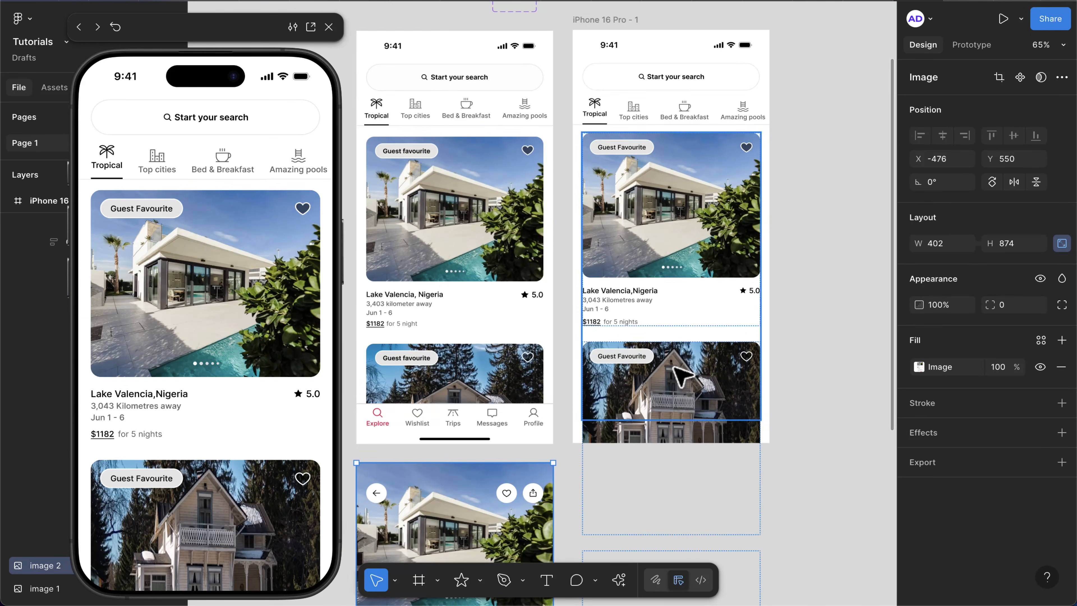
- Close the prototype preview and open the Phosphor Icons plugin
scroll(680, 377, "down", 2)
scroll(675, 368, "down", 1)
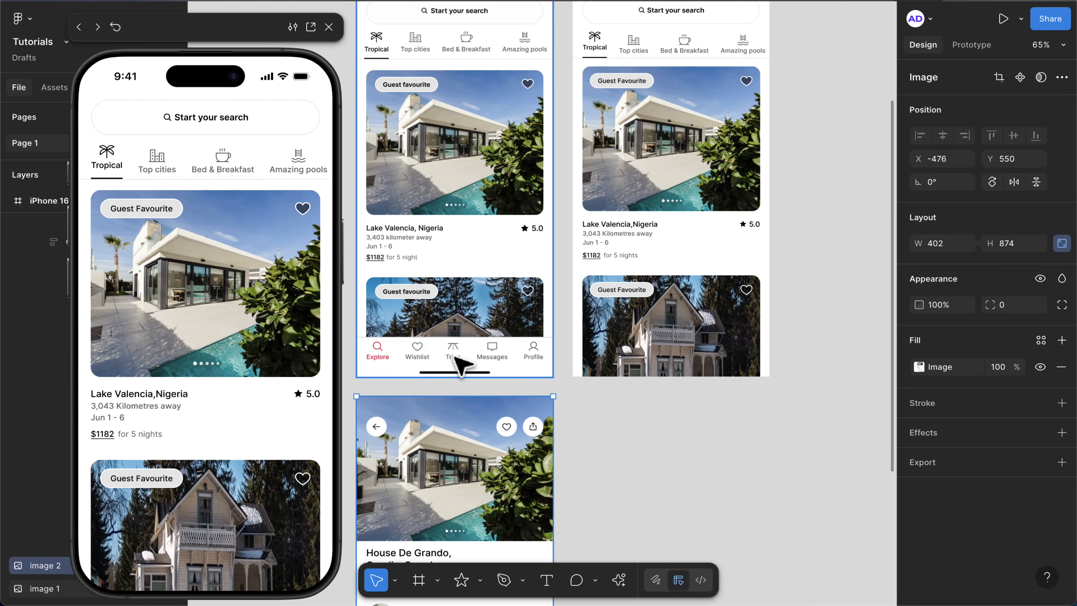
scroll(513, 366, "down", 1)
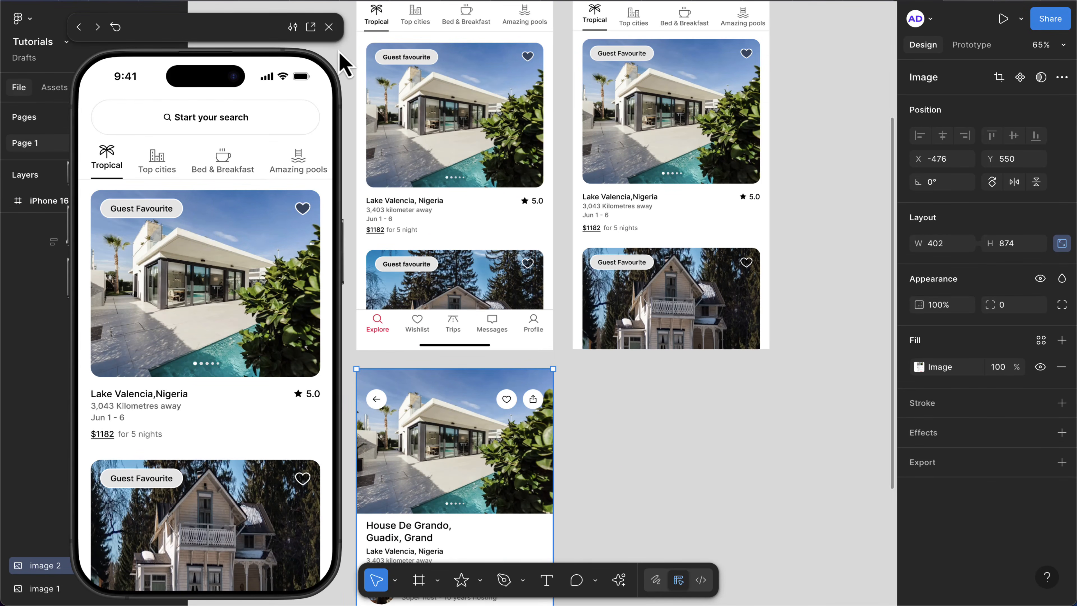
left_click(329, 27)
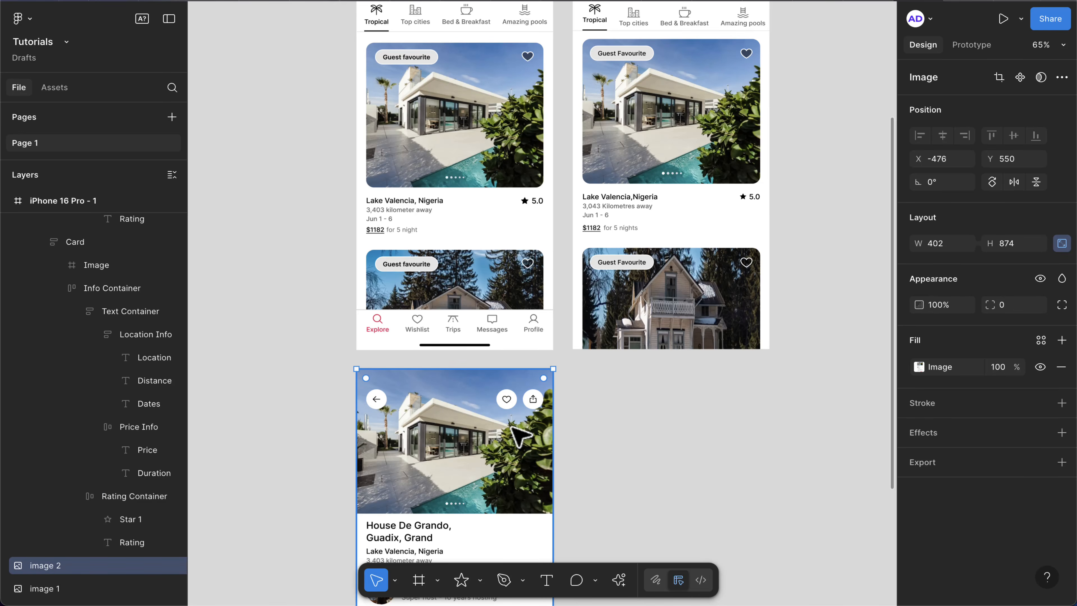
left_click(620, 581)
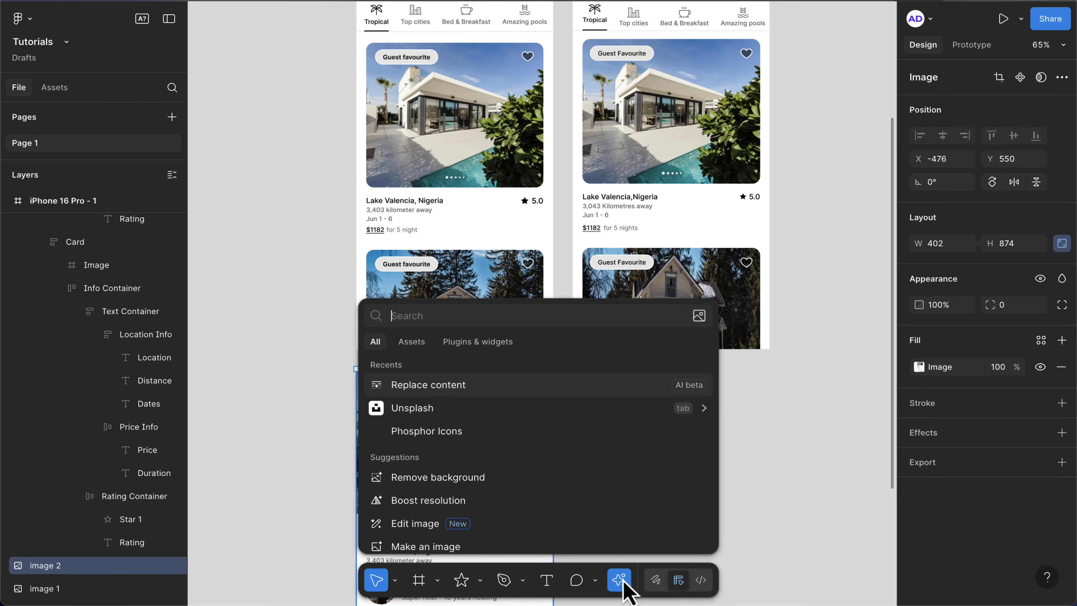
left_click(426, 431)
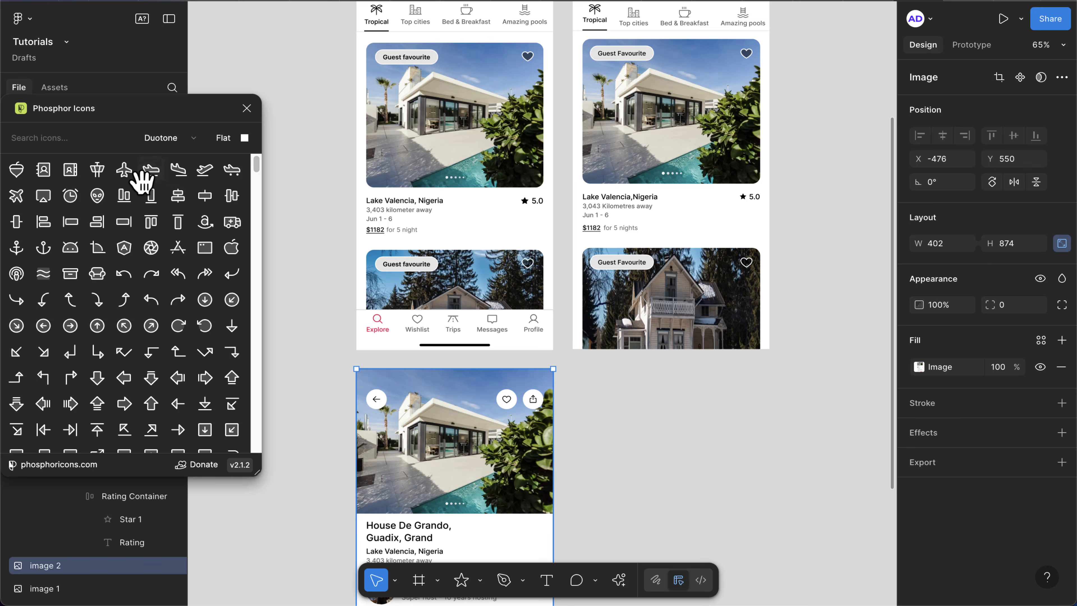
- Search Phosphor Icons for "search" in the Regular style and insert the plain magnifying glass onto the canvas below the iPhone 16 Pro - 1 frame
left_click(101, 137)
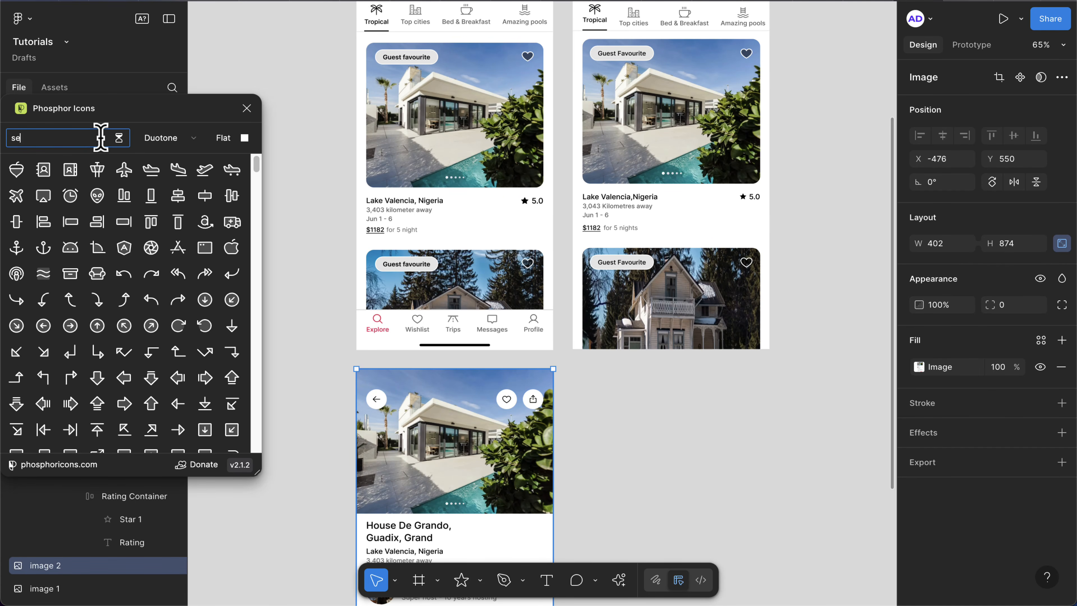
left_click(196, 142)
left_click(172, 92)
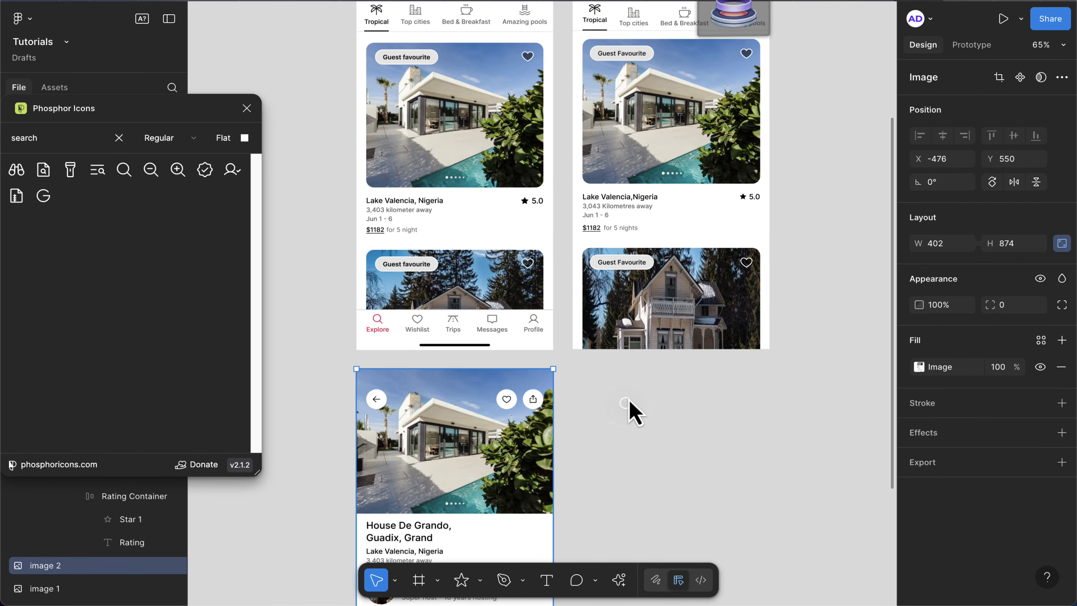
left_click_drag(640, 401, 629, 364)
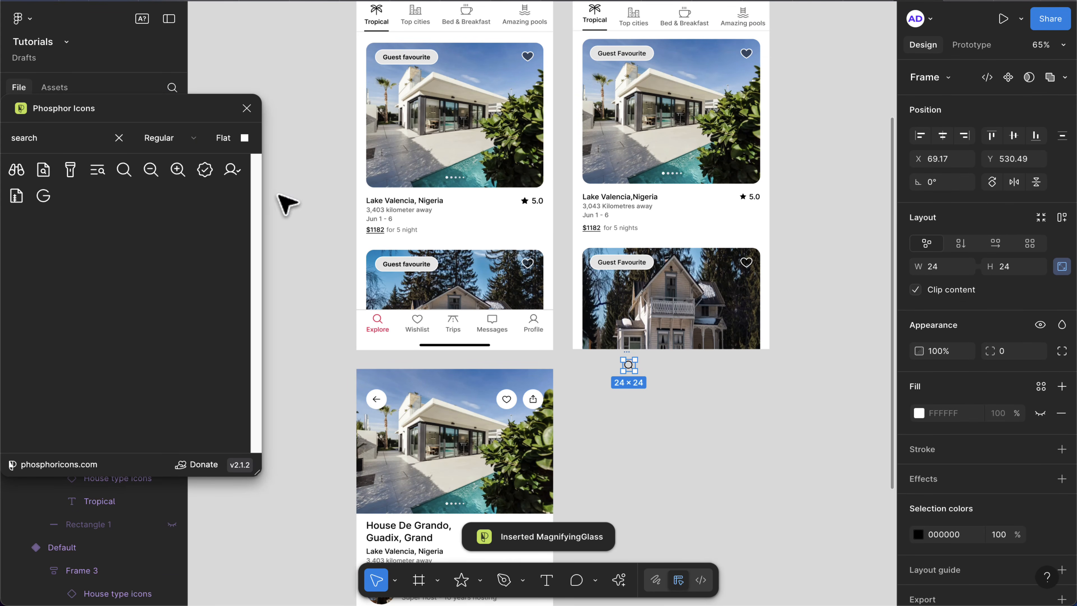
- Insert the Regular heart icon using the search "heart", and place it and the magnifying glass on empty canvas beside the phone frame
double_click(73, 137)
type("heart")
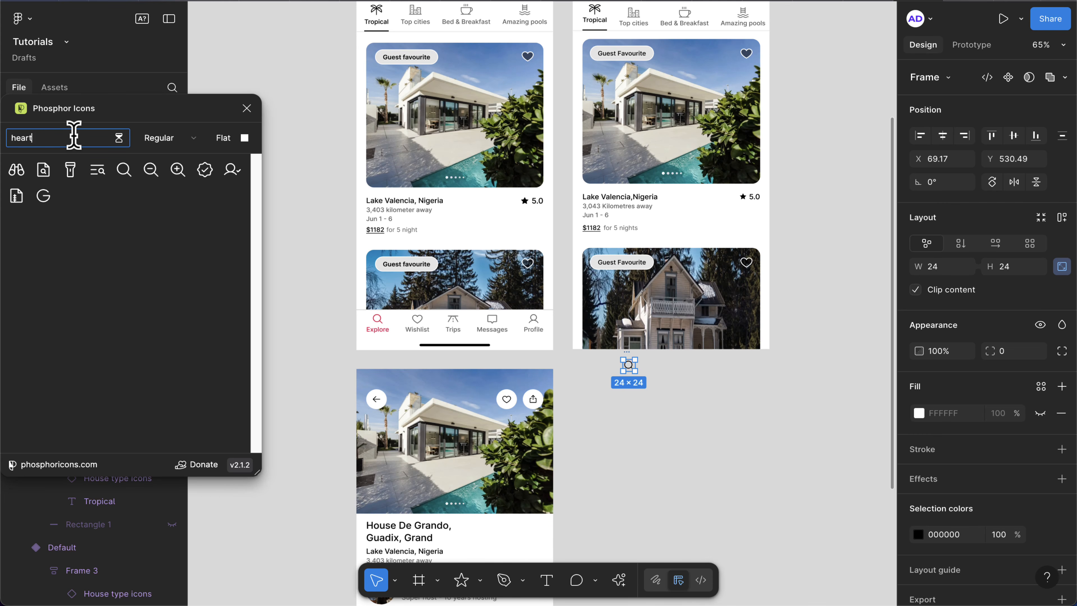
left_click_drag(42, 170, 673, 381)
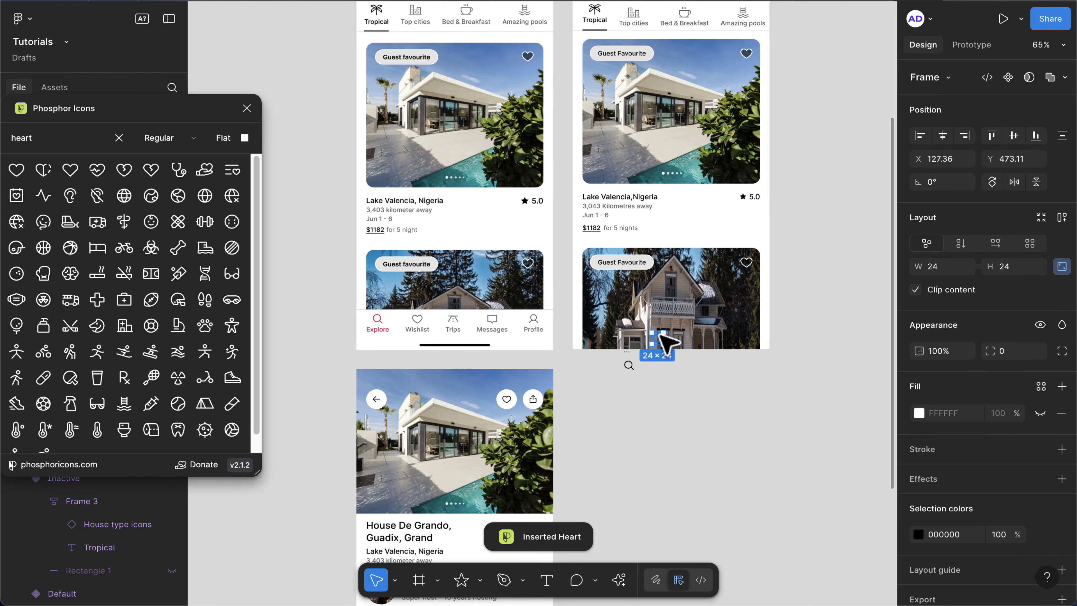
left_click_drag(661, 342, 683, 372)
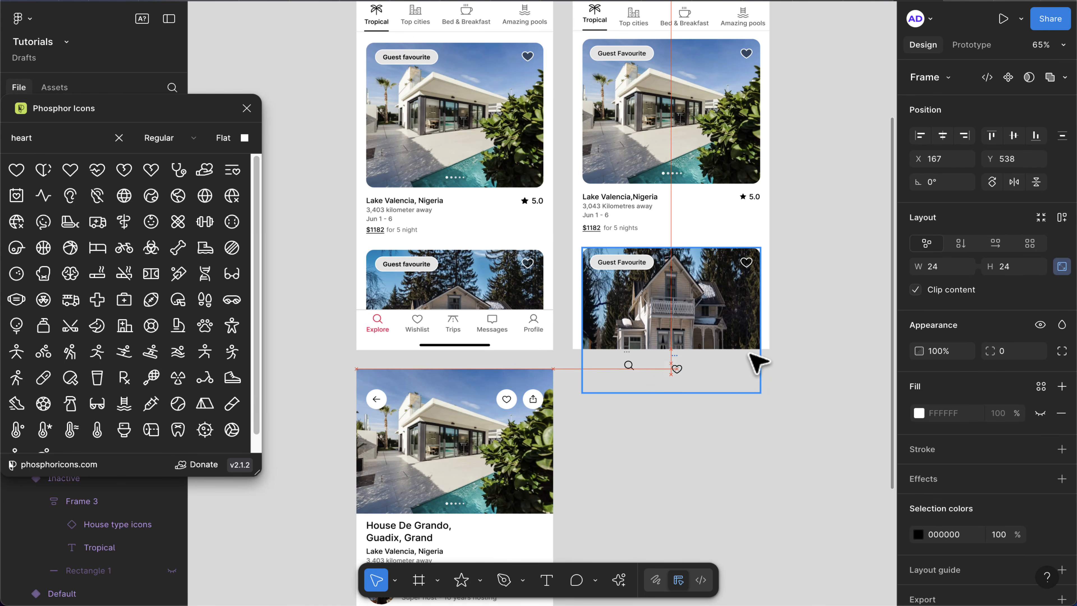
left_click_drag(750, 353, 833, 341)
left_click(630, 363)
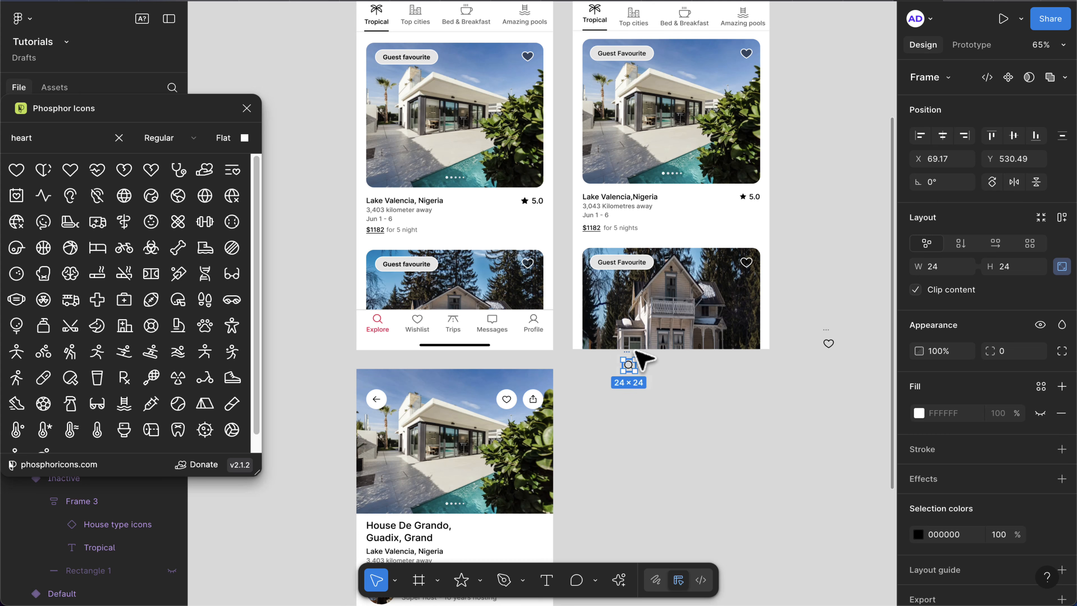
left_click_drag(628, 352, 842, 305)
- Search the icon library for "trip" and insert the road icon near the heart and magnifying glass
scroll(842, 305, "right", 2)
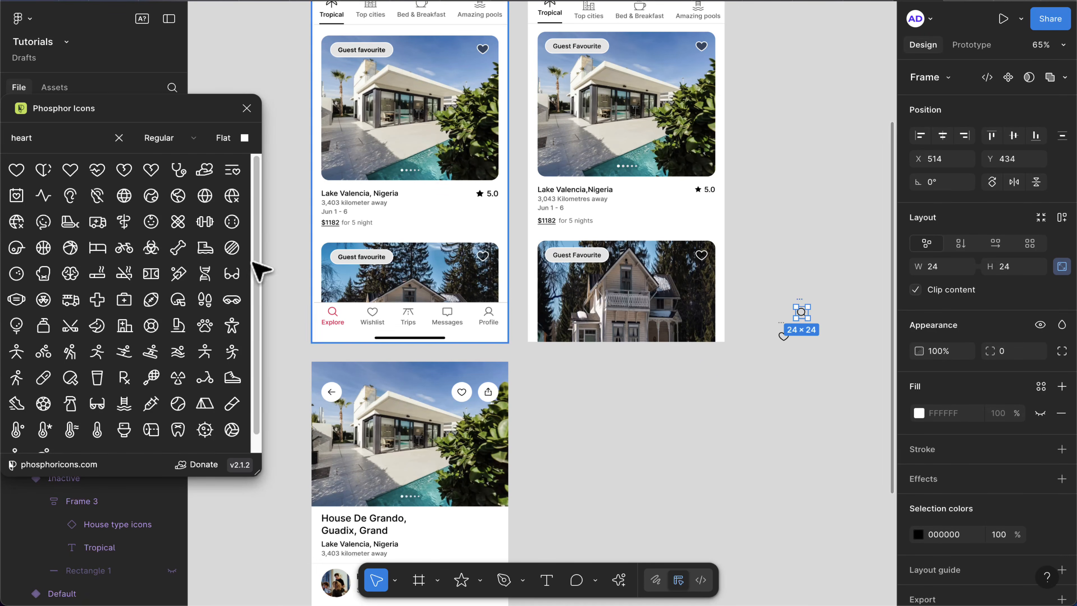
left_click(76, 140)
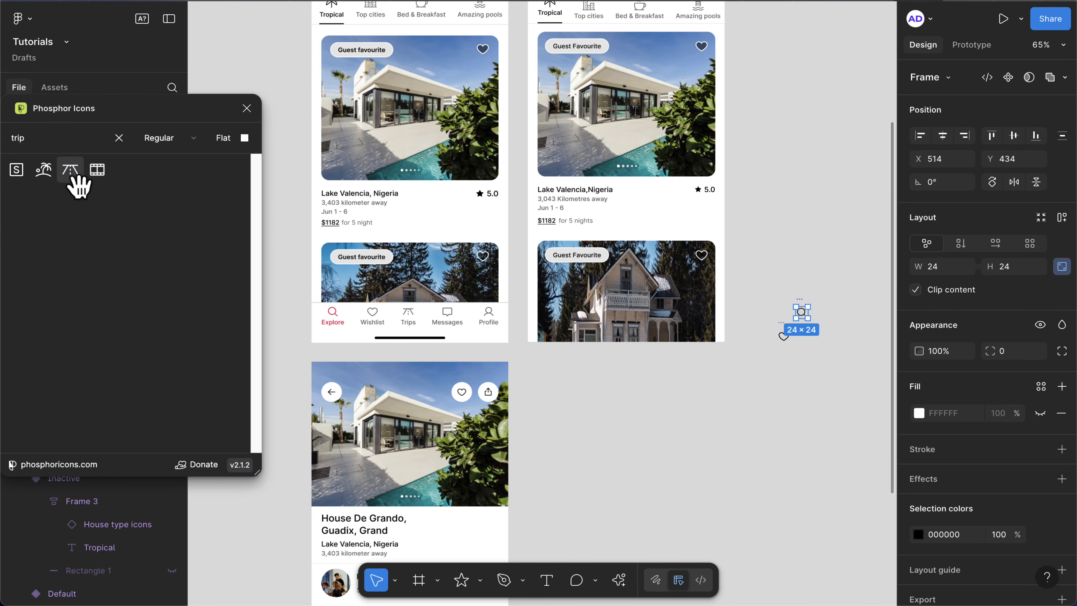
left_click_drag(71, 171, 815, 355)
left_click_drag(820, 401, 819, 401)
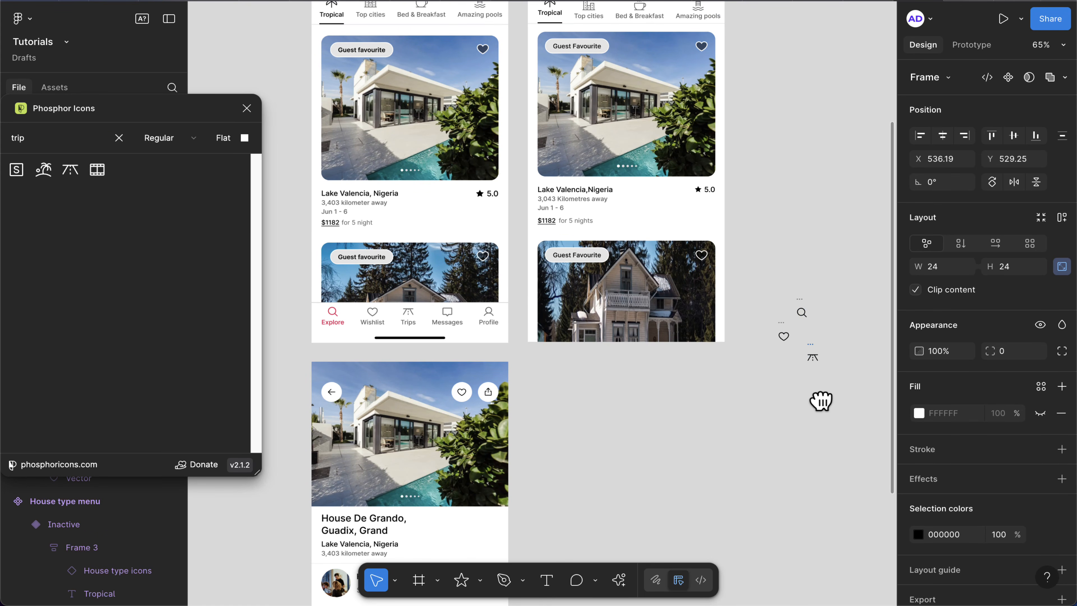
- Insert a centered chat bubble icon using the search "message" and a person icon using "user" beside the other icons
left_click(71, 136)
type("message")
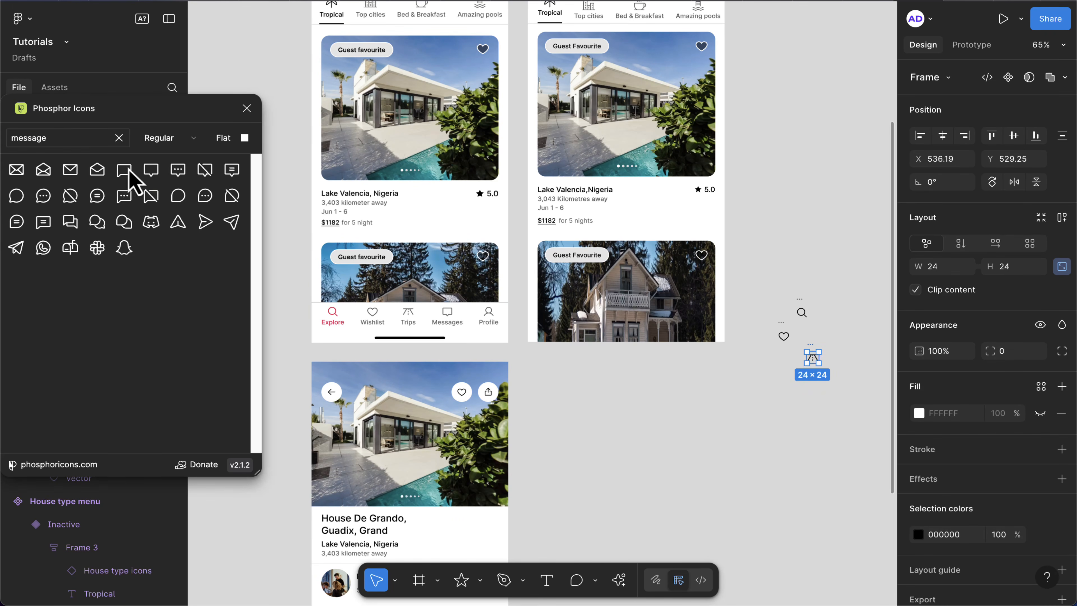
left_click_drag(523, 227, 778, 391)
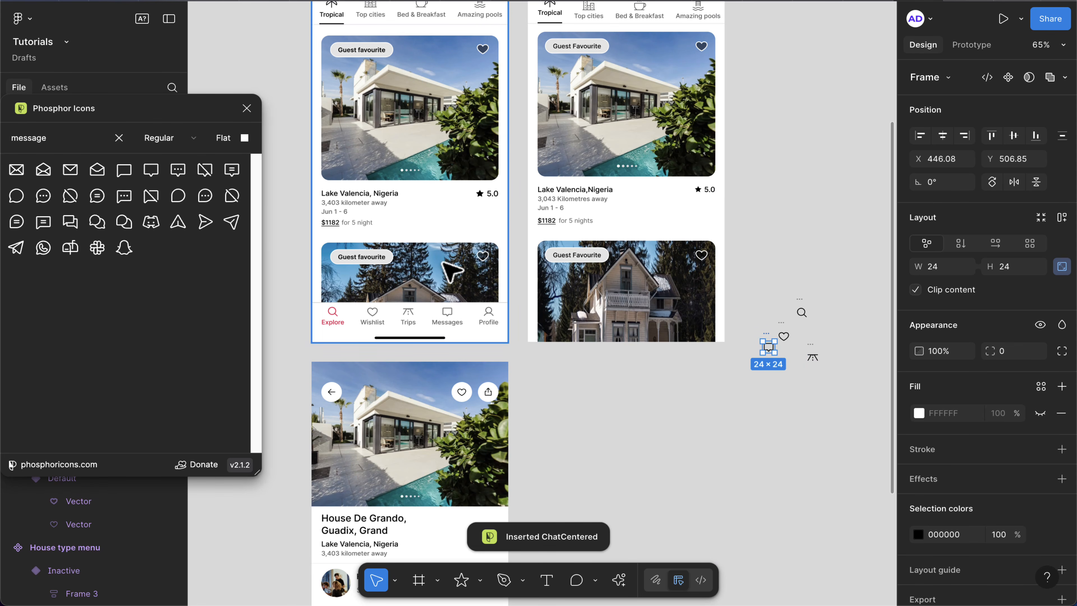
double_click(89, 136)
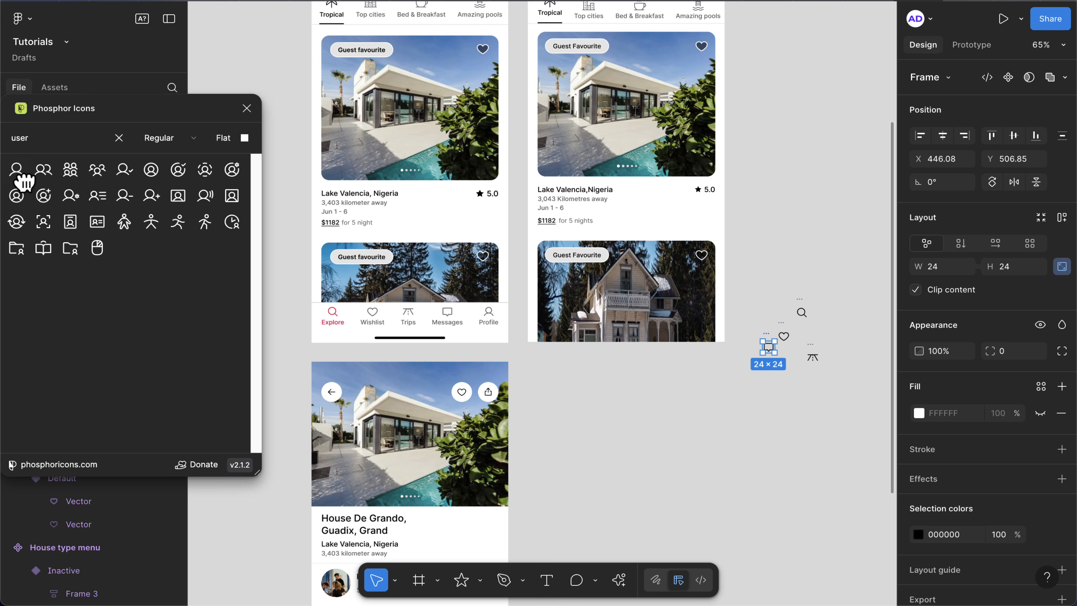
left_click_drag(18, 172, 771, 409)
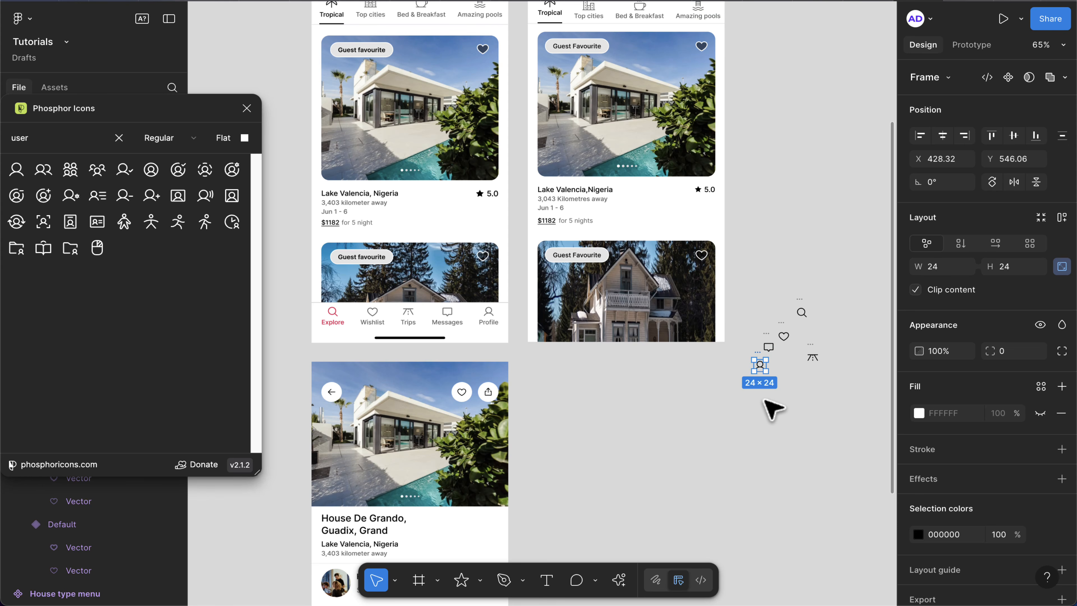
- Align the five icons on their vertical centers, distribute them horizontally and set their spacing to 20
scroll(770, 367, "up", 5)
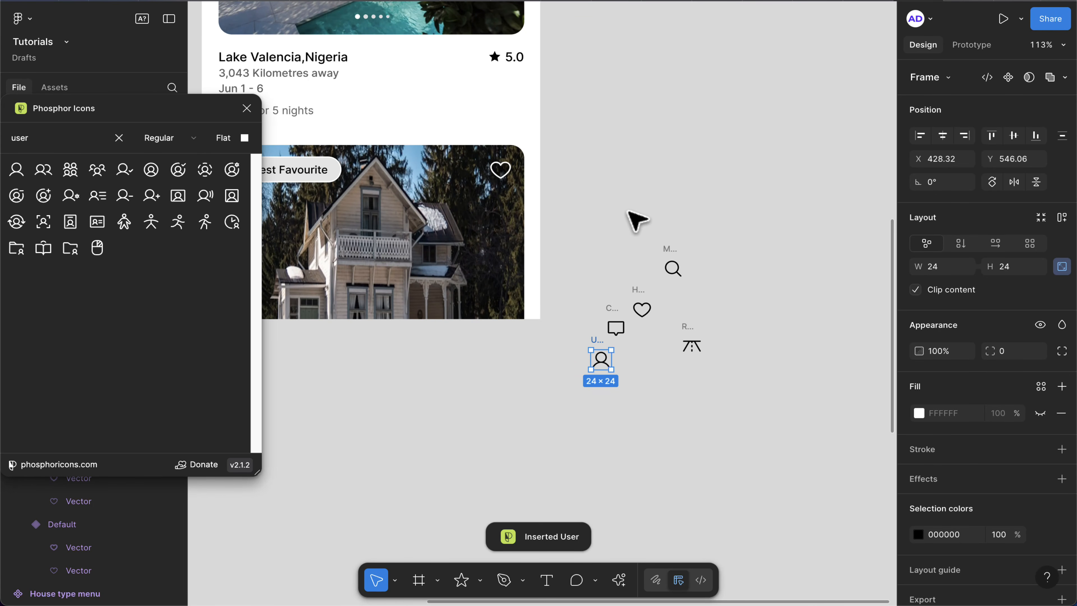
left_click_drag(587, 210, 780, 425)
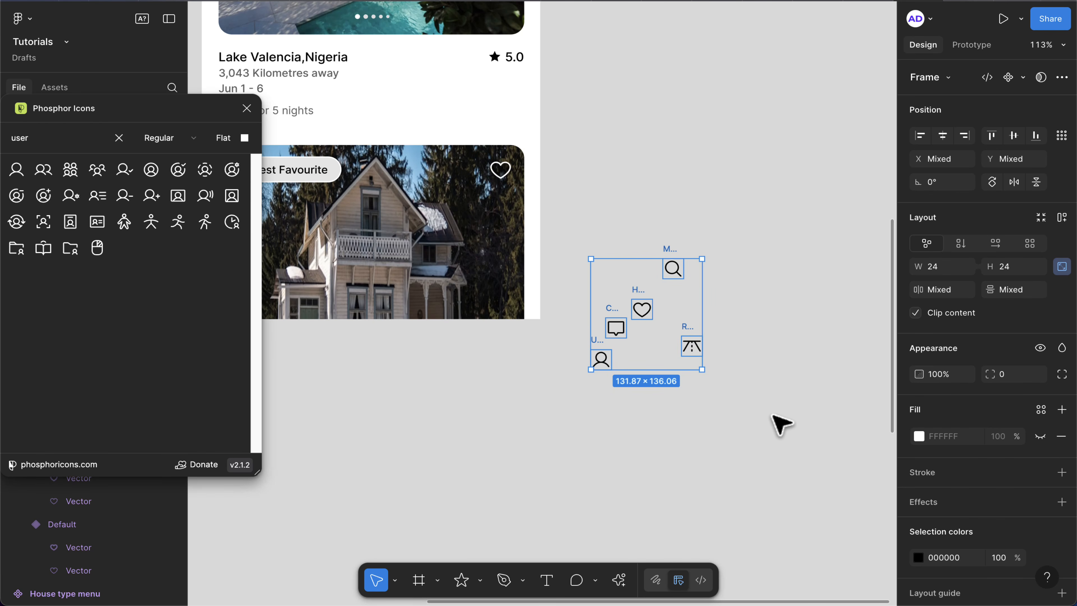
left_click(1013, 137)
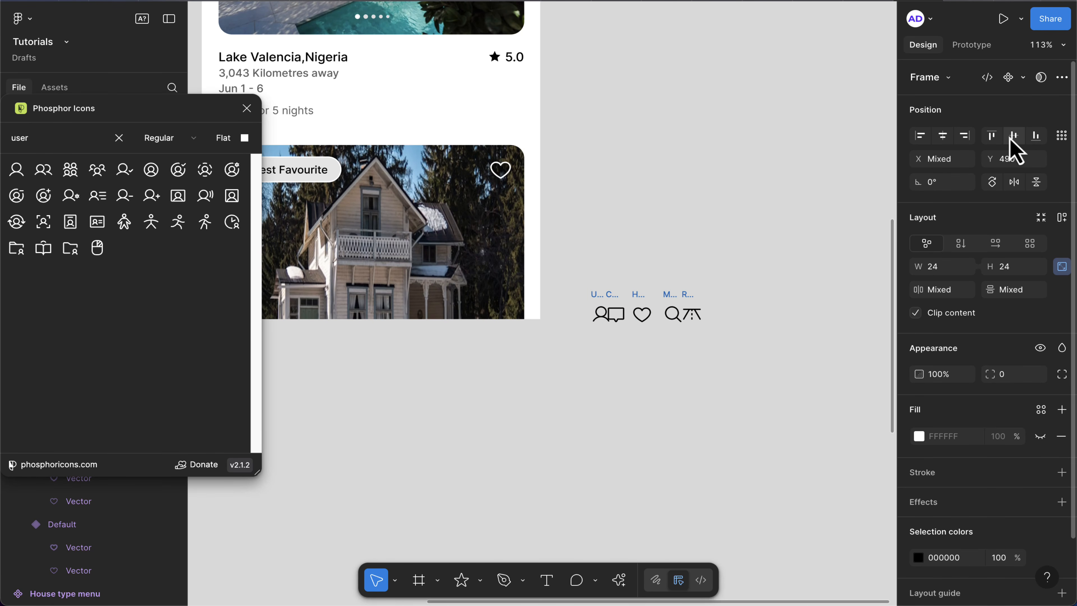
left_click(1062, 136)
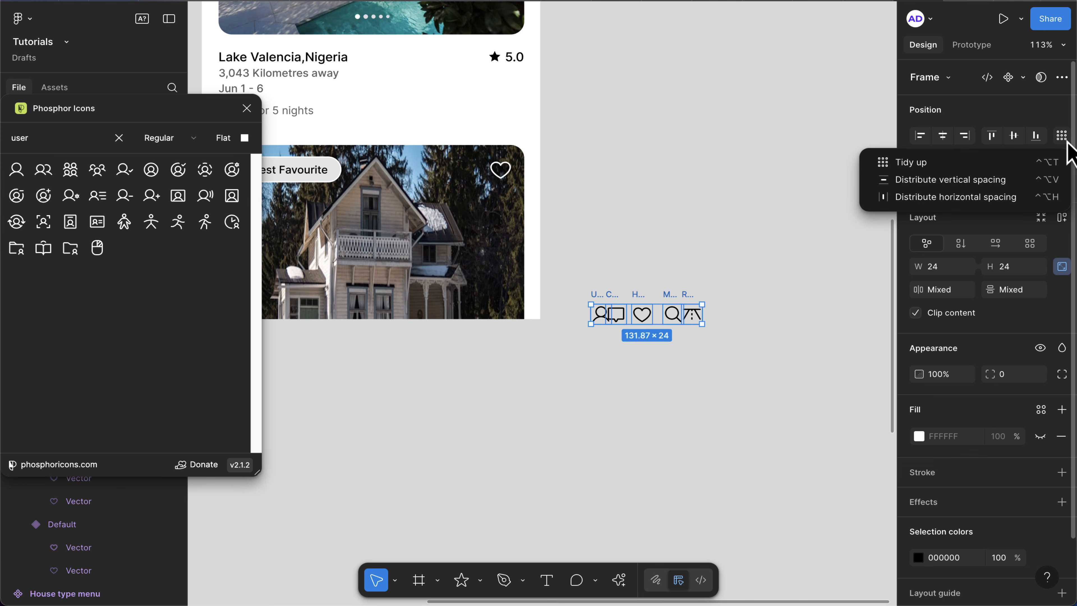
left_click(985, 196)
left_click(942, 292)
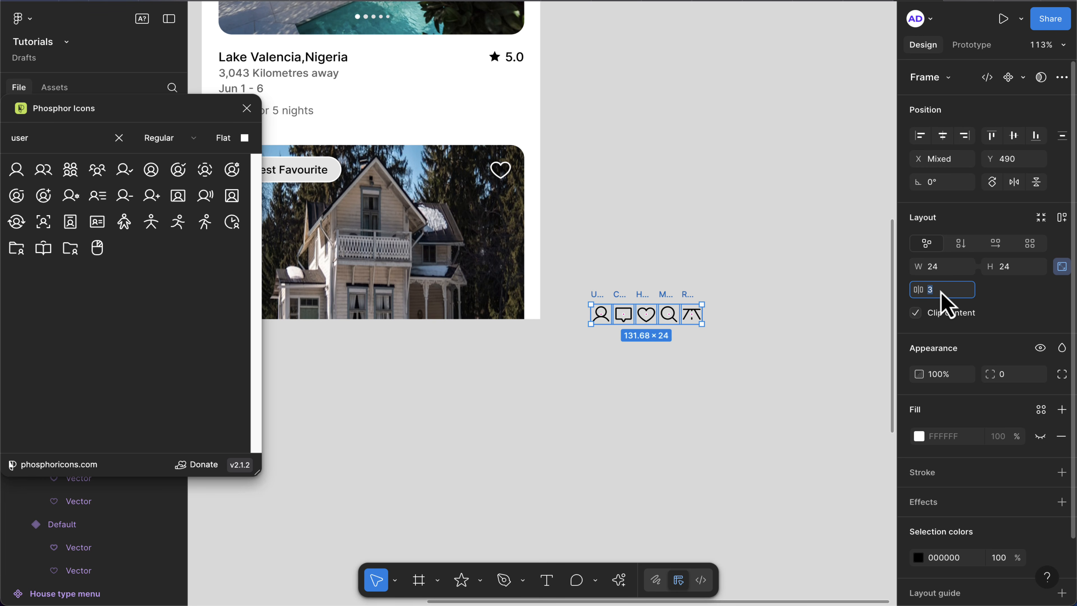
type("20")
key("Return")
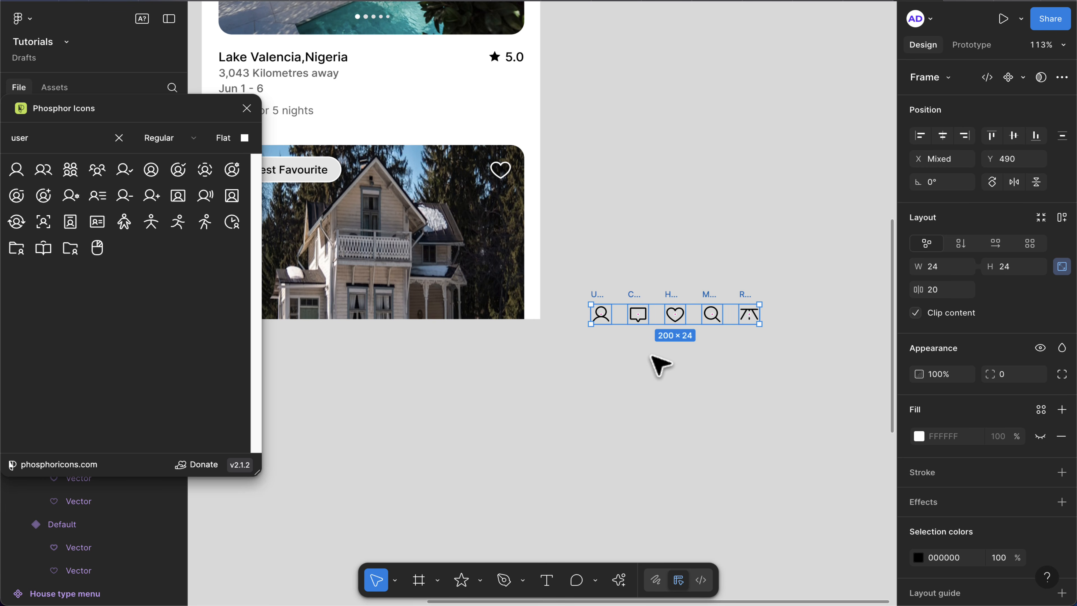
- Combine the five icons into a component set and rename it "menu icons"
left_click(1024, 77)
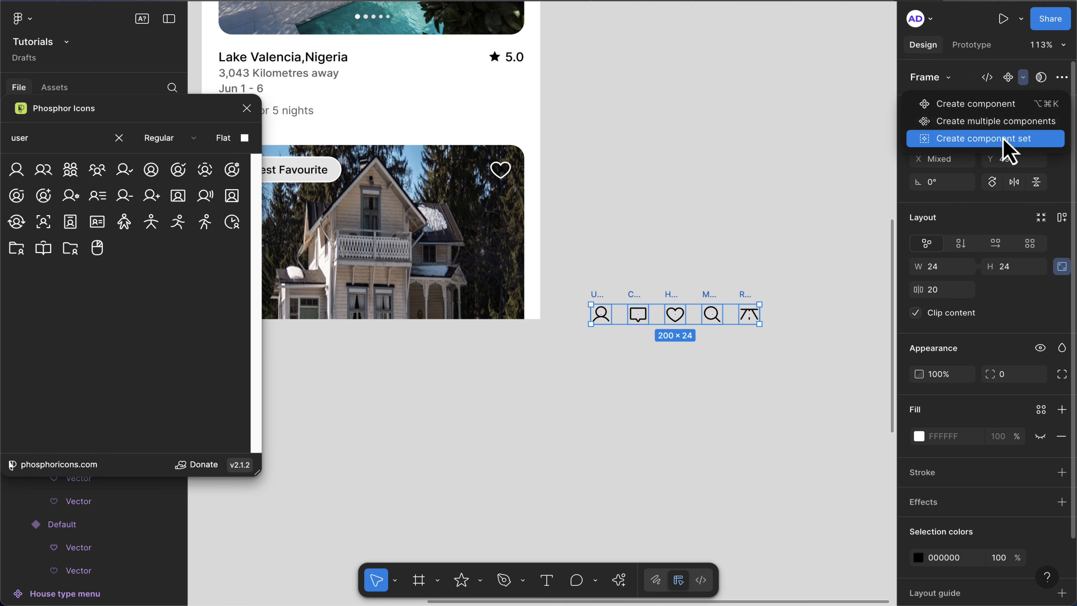
left_click(1008, 151)
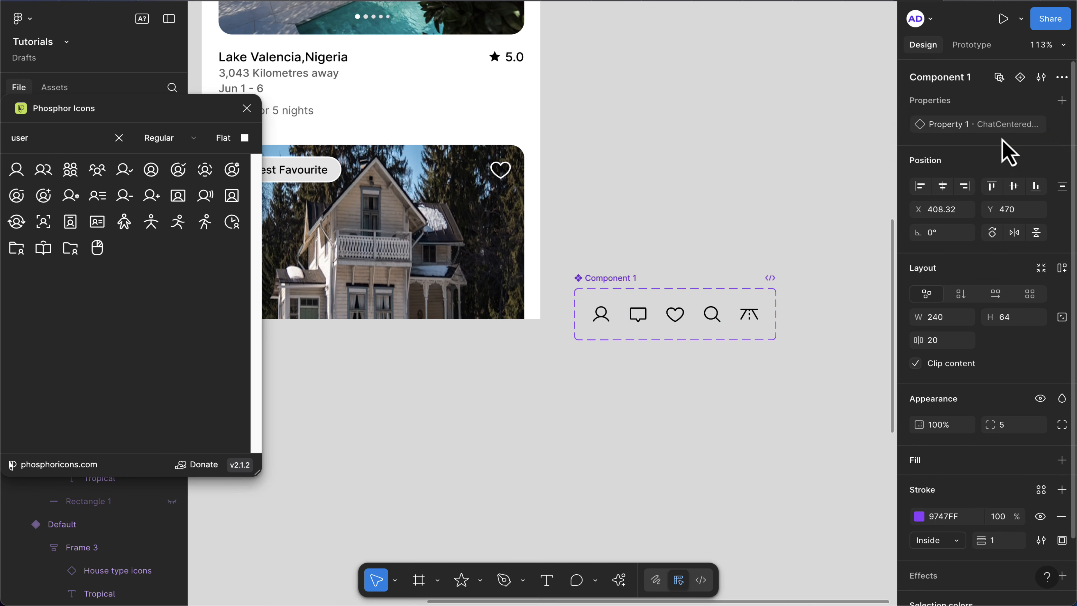
double_click(602, 277)
type("menu")
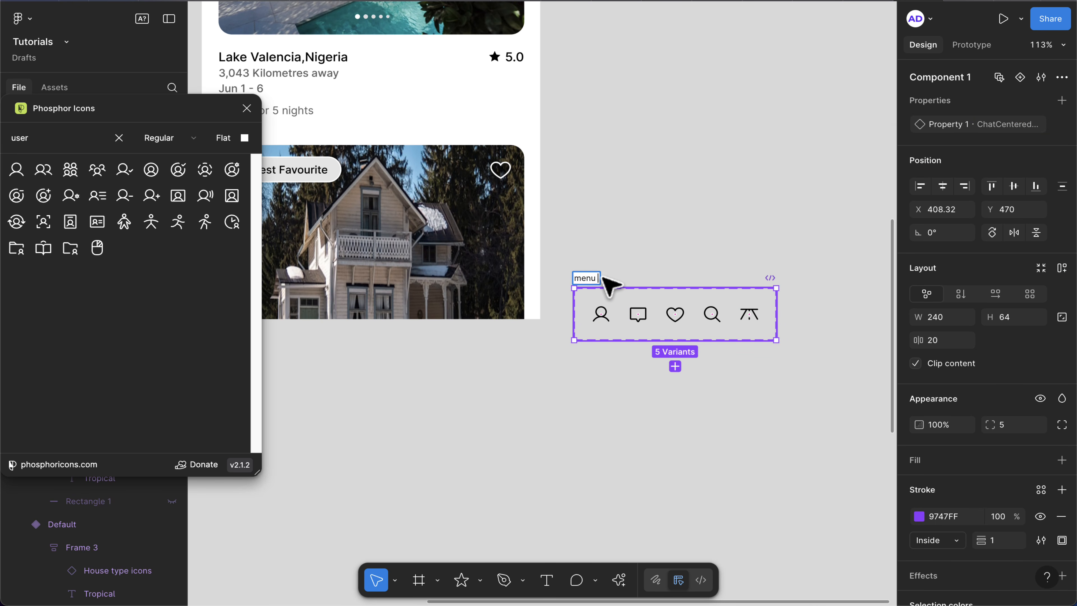
type(" icons")
key("Return")
- Close the Phosphor Icons plugin and place a "menu icons" instance from the file's assets on empty canvas below the iPhone 16 Pro - 1 frame
scroll(678, 374, "down", 3)
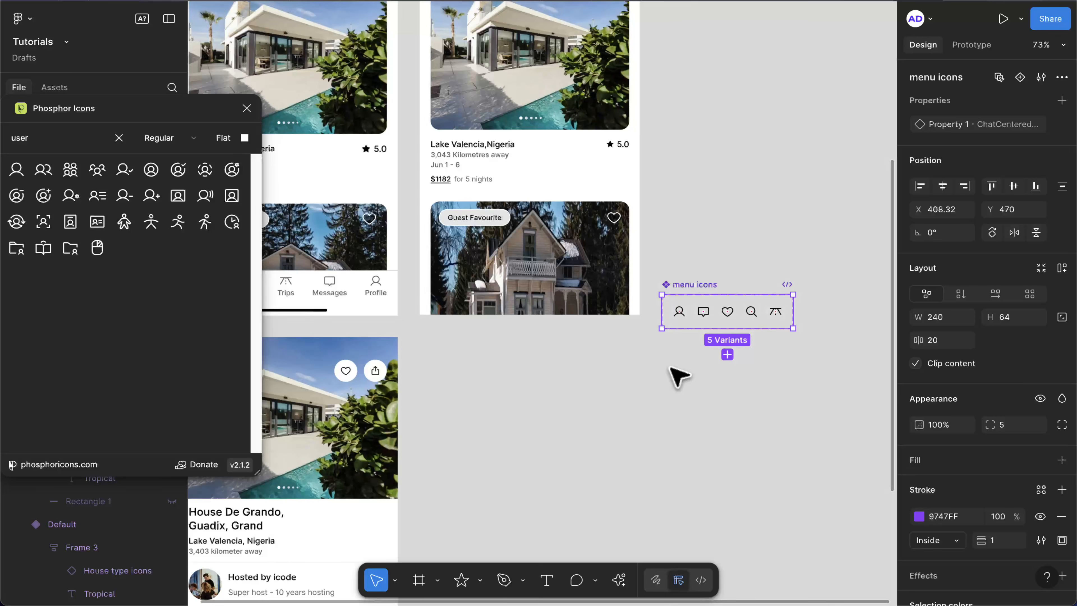
scroll(671, 368, "left", 5)
scroll(671, 368, "down", 2)
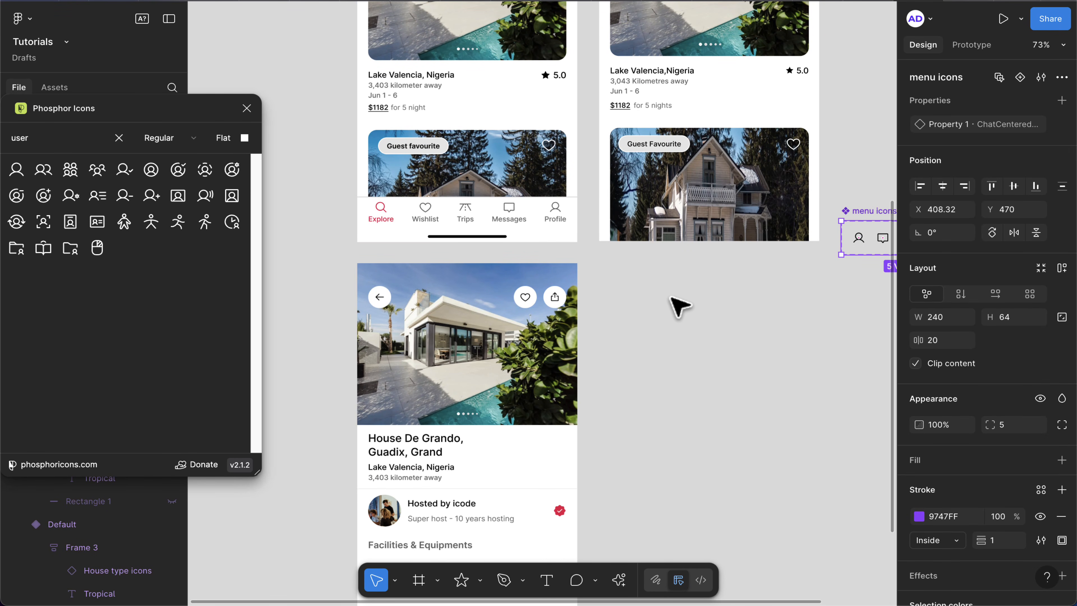
left_click(246, 109)
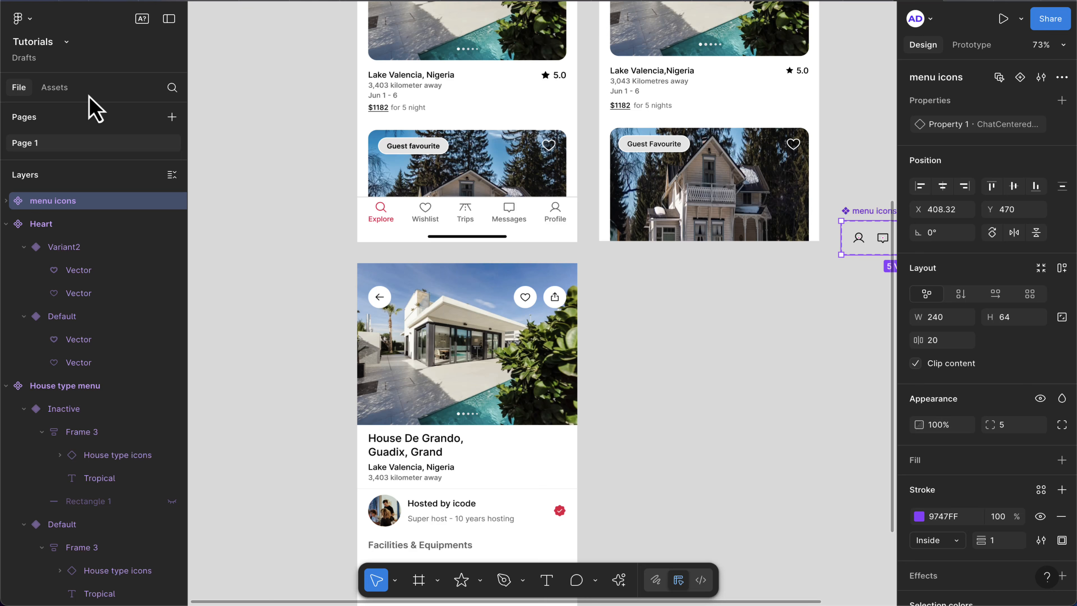
left_click(64, 88)
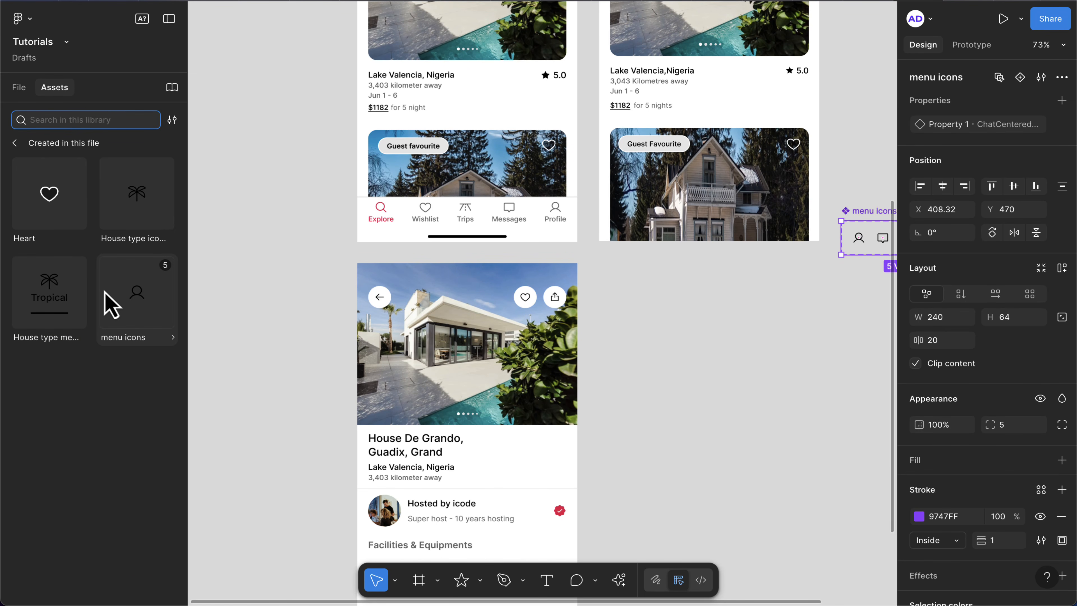
left_click_drag(132, 317, 647, 315)
left_click(582, 334)
scroll(582, 334, "right", 3)
left_click(570, 333)
scroll(573, 338, "right", 1)
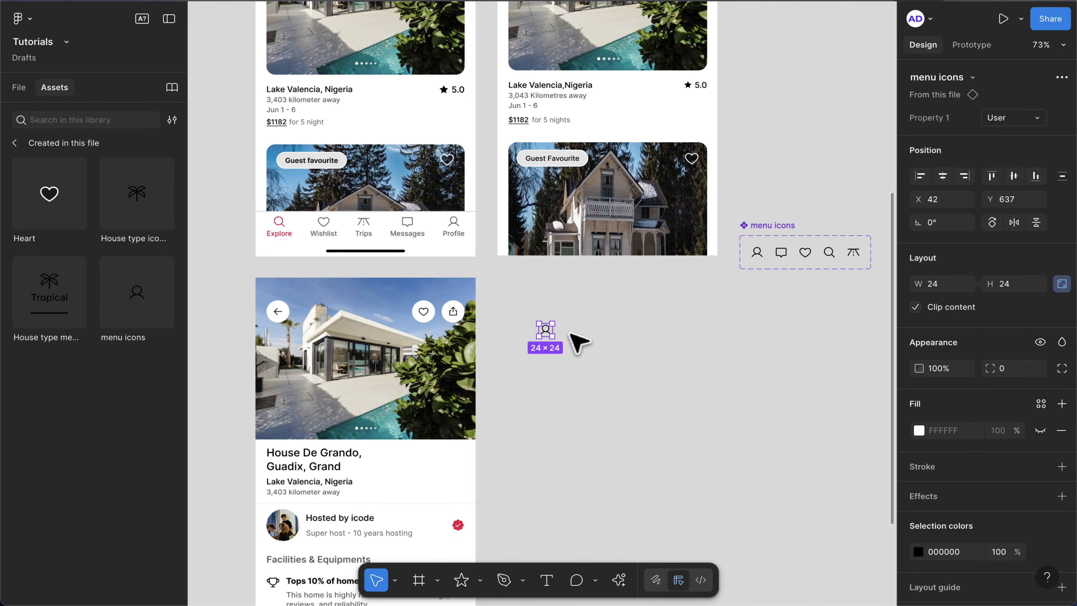
- Add the text "Explore" on the empty canvas and position it directly beneath the person icon
scroll(572, 339, "left", 1)
key("t")
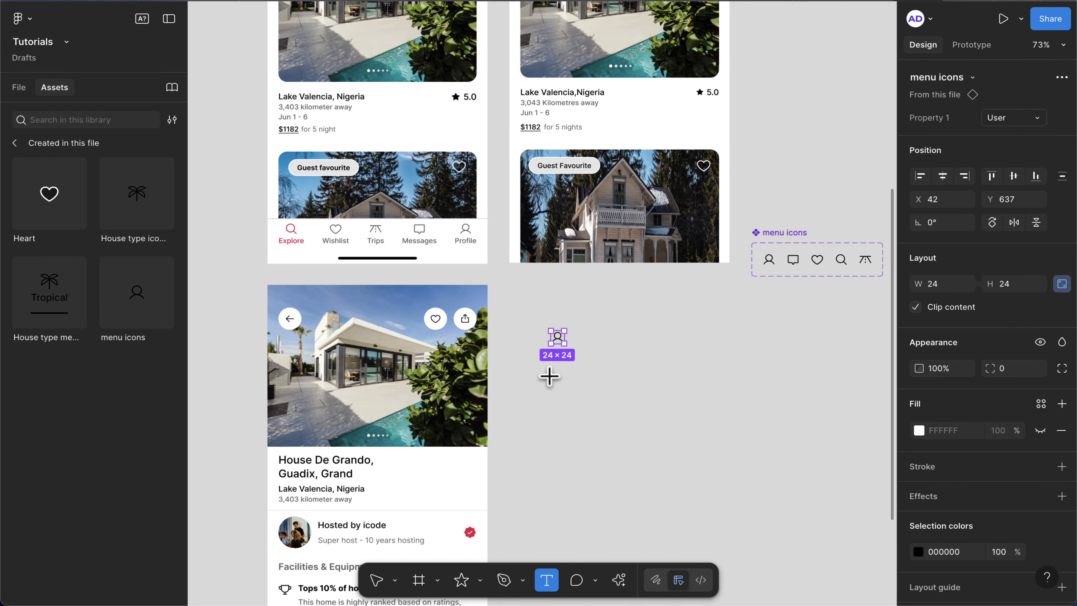
left_click(550, 372)
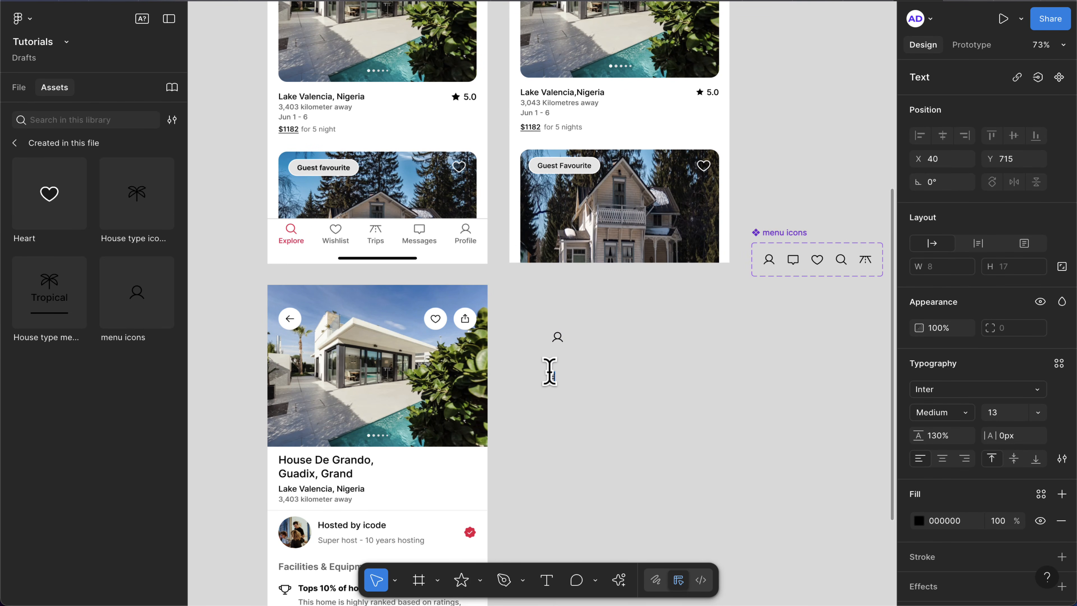
type("Explore")
key("Escape")
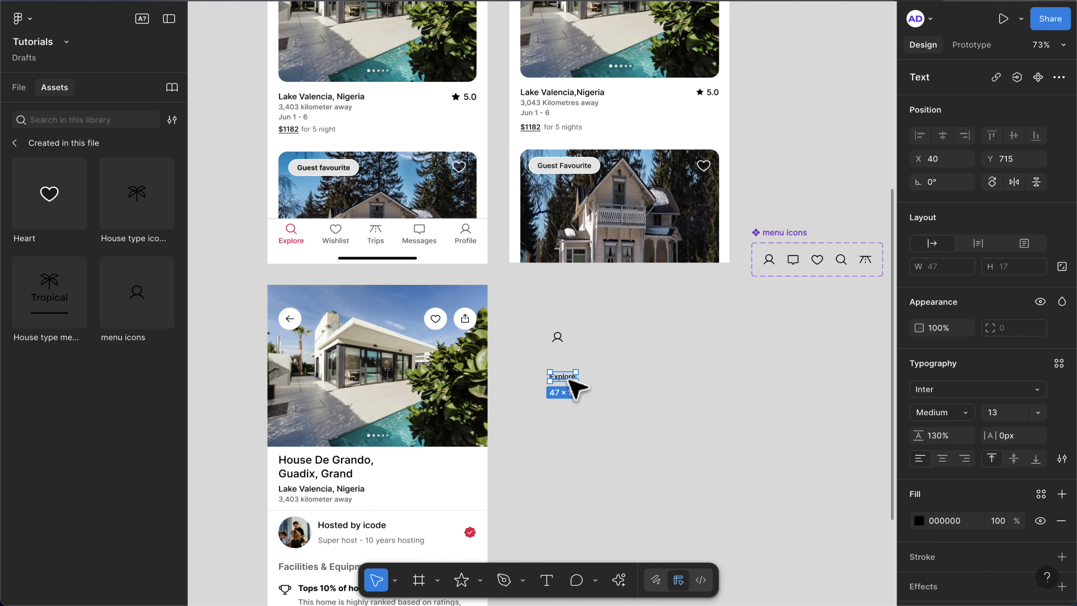
left_click_drag(568, 379, 568, 360)
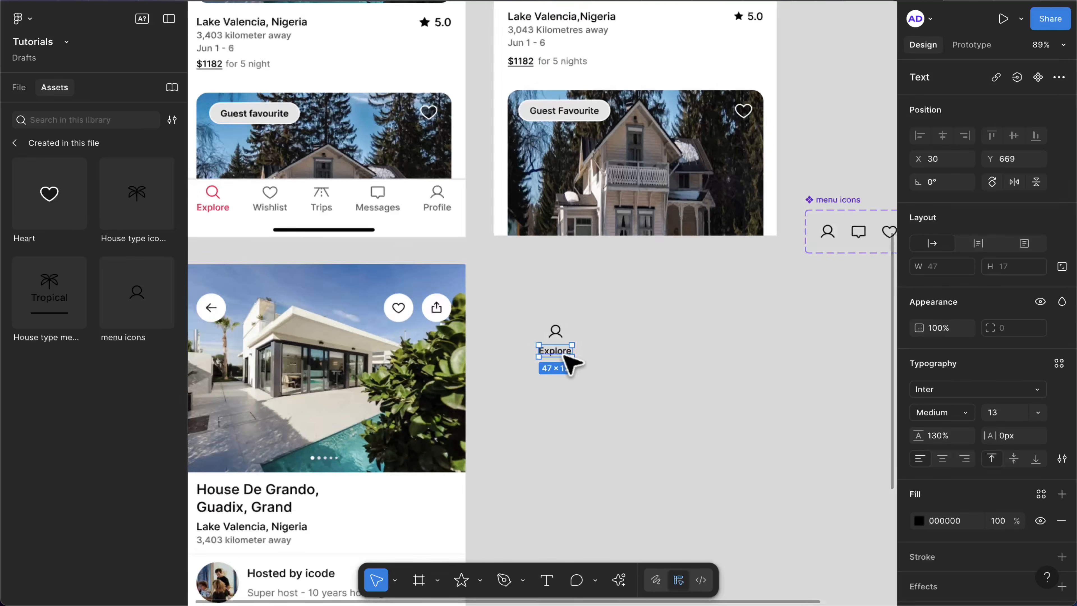
- Color the new "Explore" label by sampling the red E81948 from the reference navigation bar's Explore label
scroll(570, 361, "up", 5)
key("i")
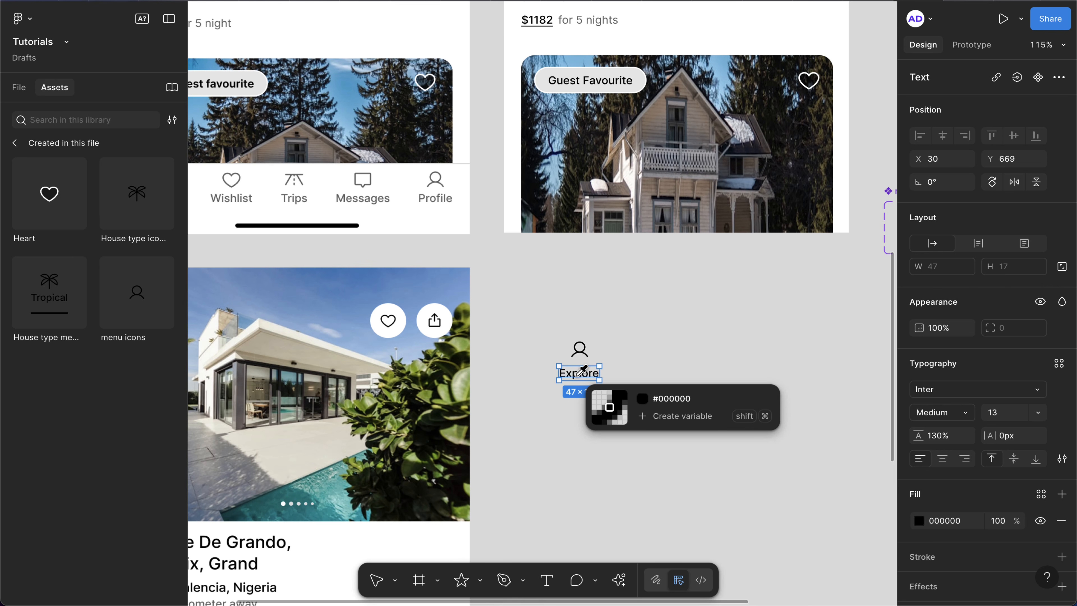
scroll(578, 366, "left", 5)
scroll(344, 169, "up", 10)
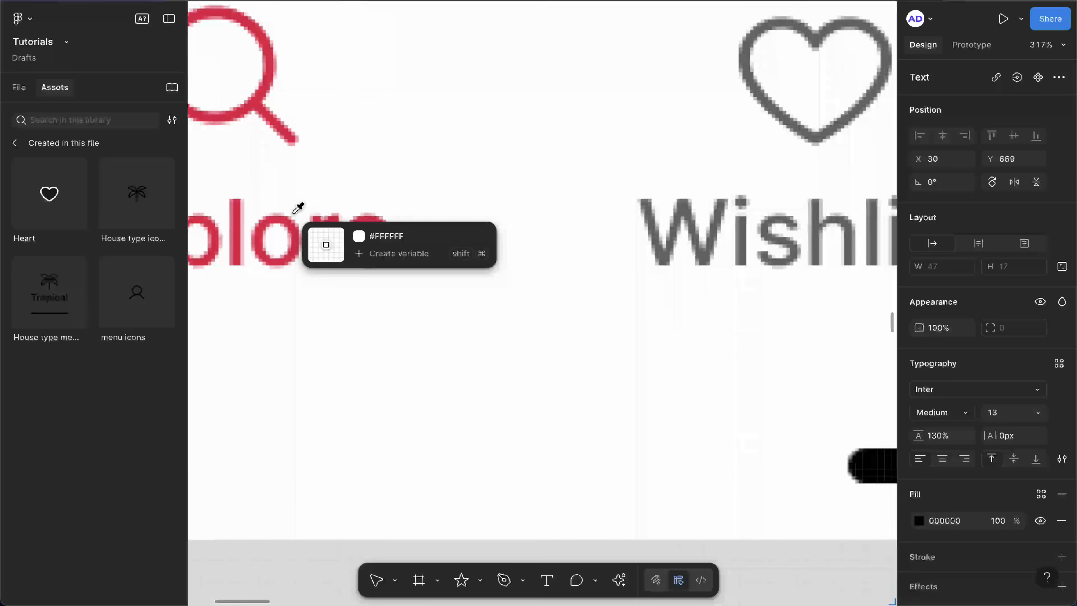
left_click(298, 260)
scroll(299, 265, "down", 10)
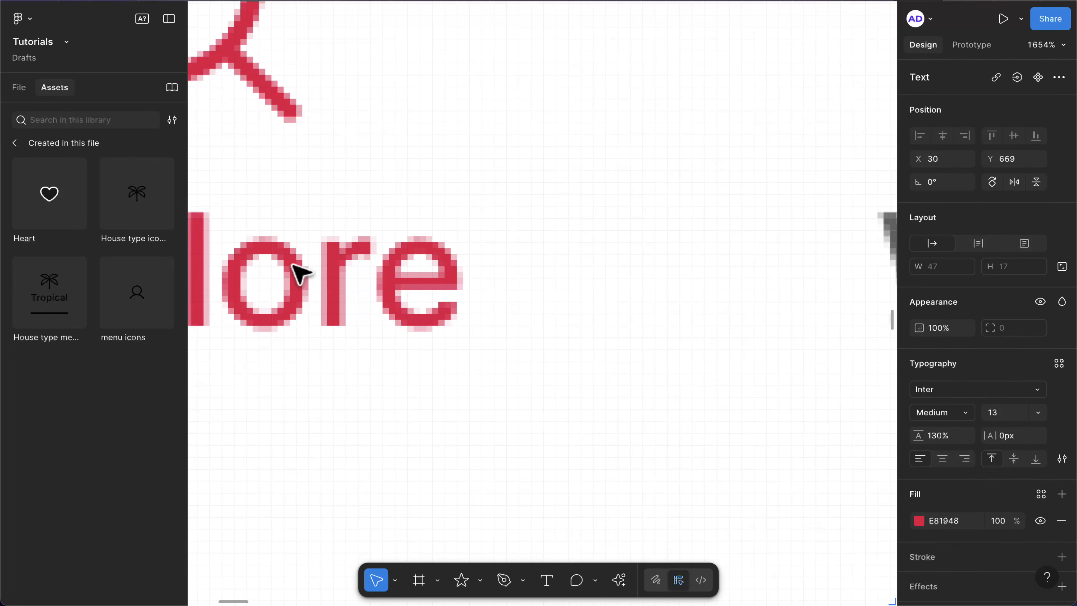
scroll(297, 271, "down", 8)
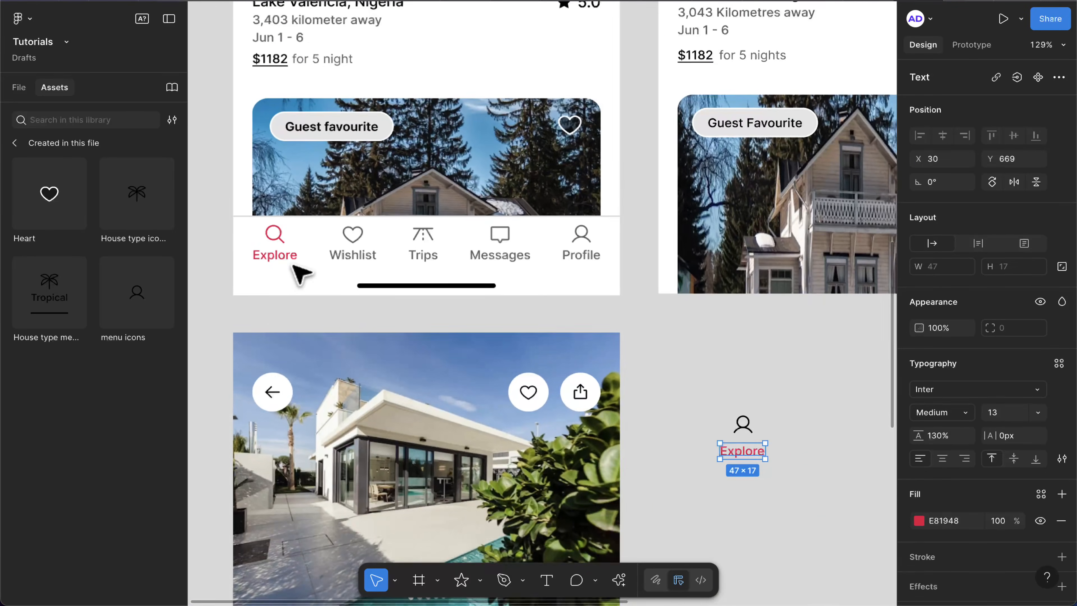
- Copy the label's fill value and apply E81948 to the person icon above it
scroll(424, 305, "right", 5)
scroll(522, 382, "up", 8)
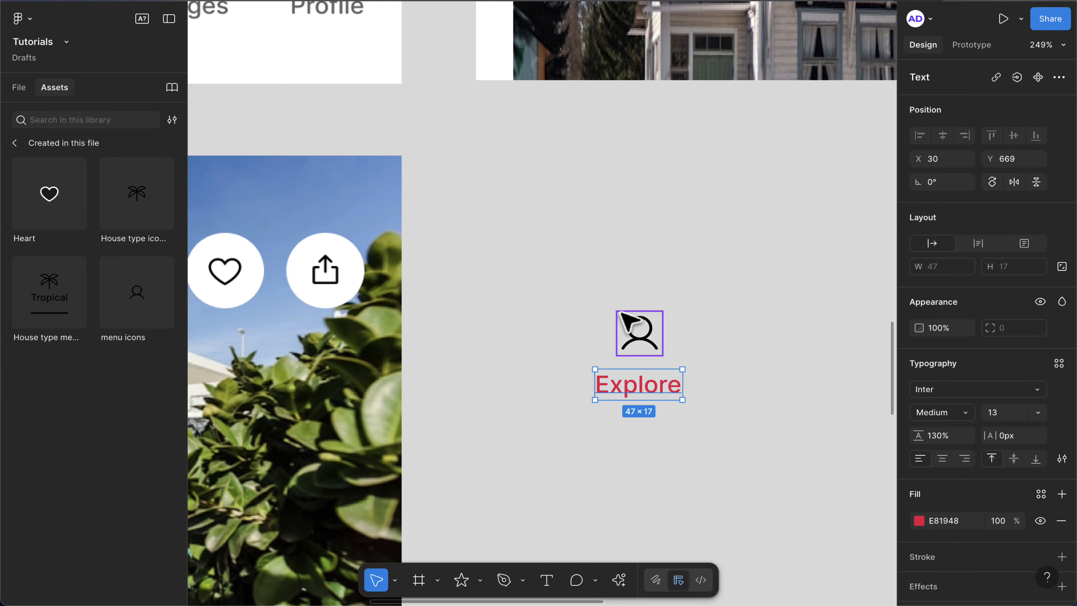
left_click(642, 330)
left_click(653, 391)
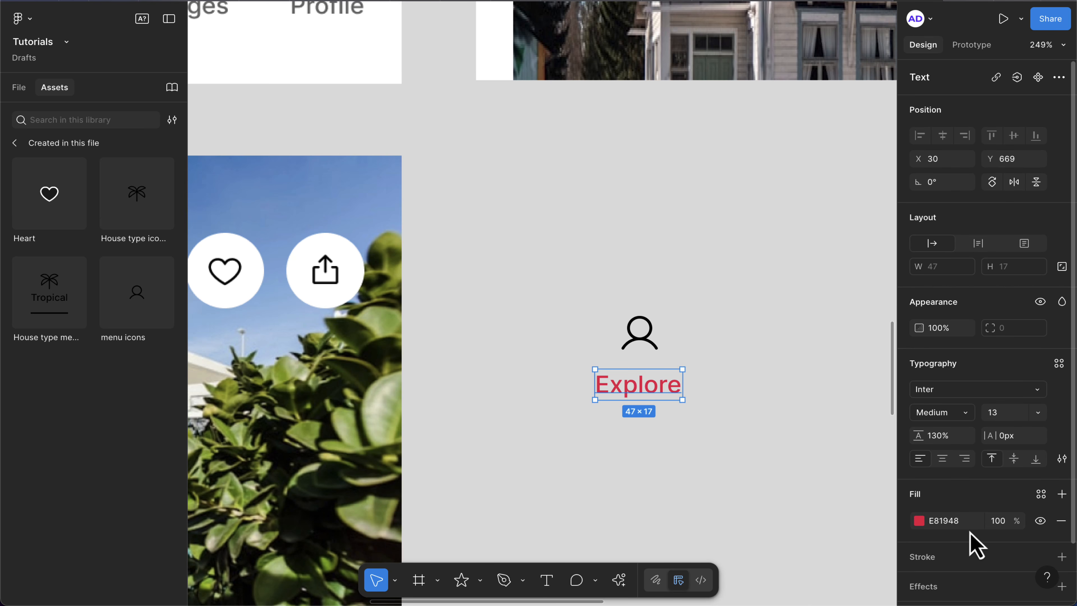
left_click(961, 523)
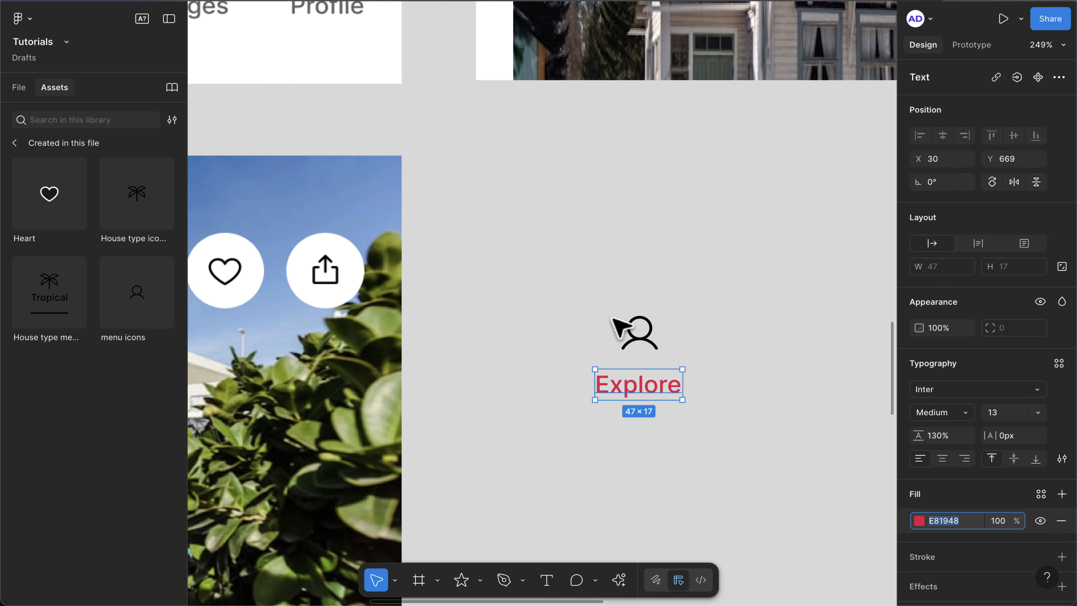
key("Escape")
left_click(637, 331)
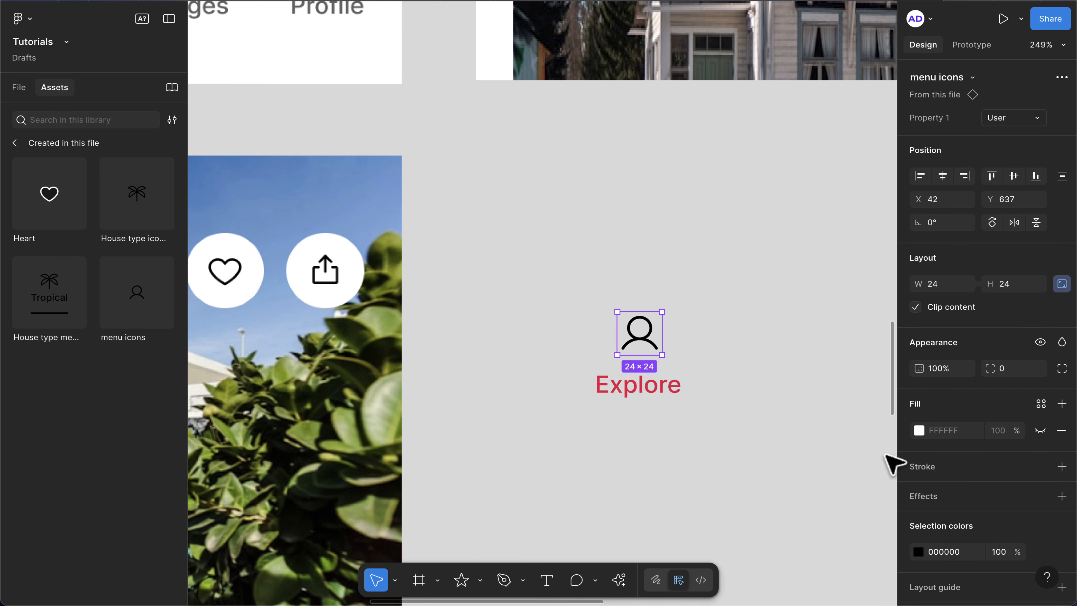
left_click(949, 553)
type("E81948")
key("Return")
left_click(628, 426)
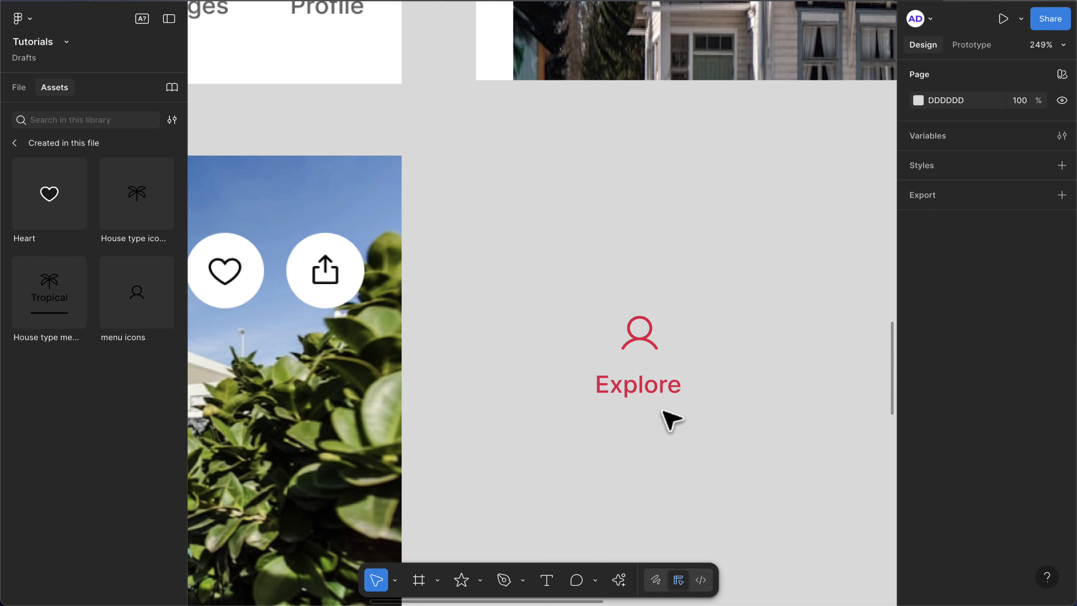
- Wrap the person icon and "Explore" label in a vertical auto layout with a gap of 4
scroll(666, 416, "down", 5)
left_click(617, 376)
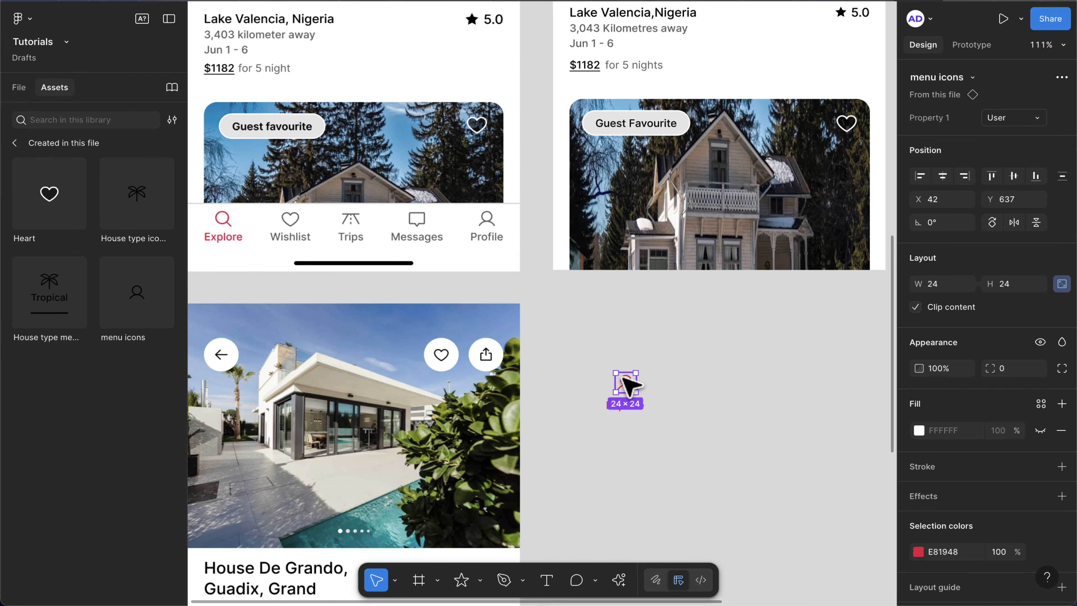
scroll(629, 384, "up", 5)
left_click(631, 458, "shift")
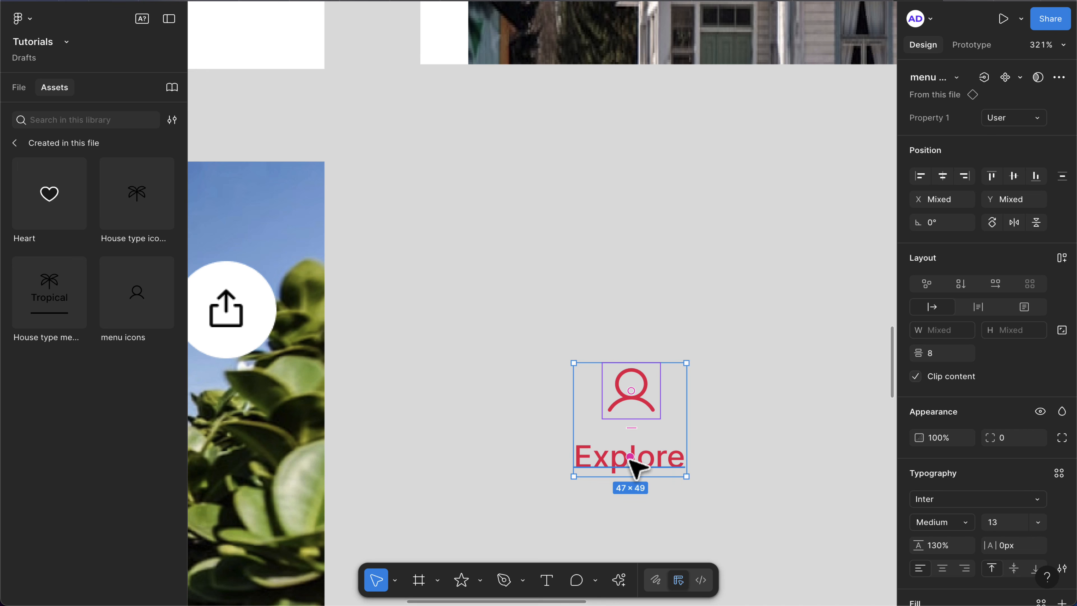
key("shift+a")
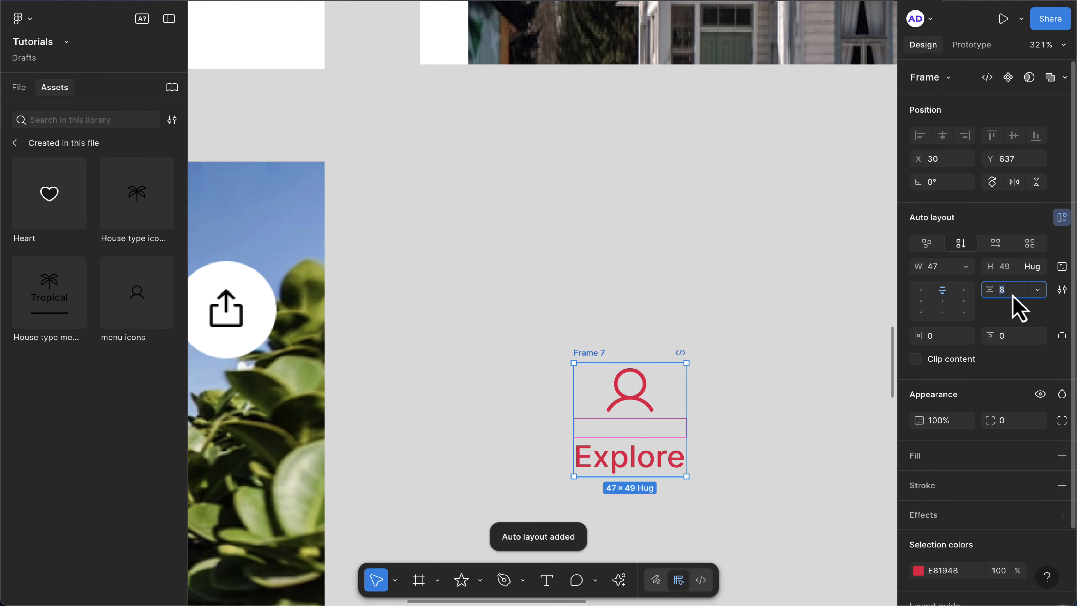
type("4")
key("Return")
scroll(707, 357, "down", 3)
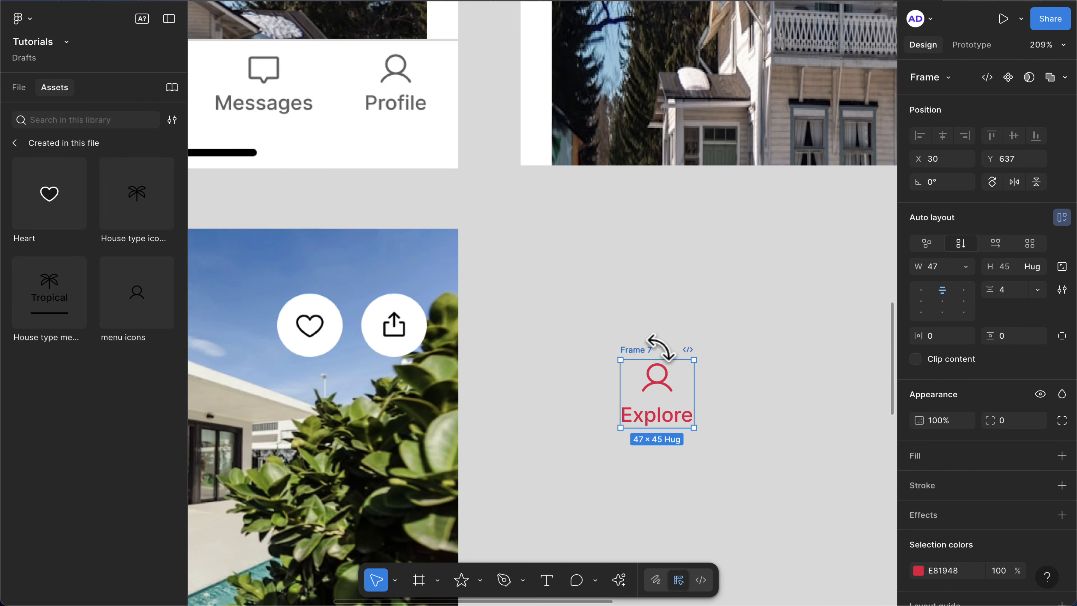
- Rename the icon-and-label frame "Menu" and turn it into a component
double_click(627, 348)
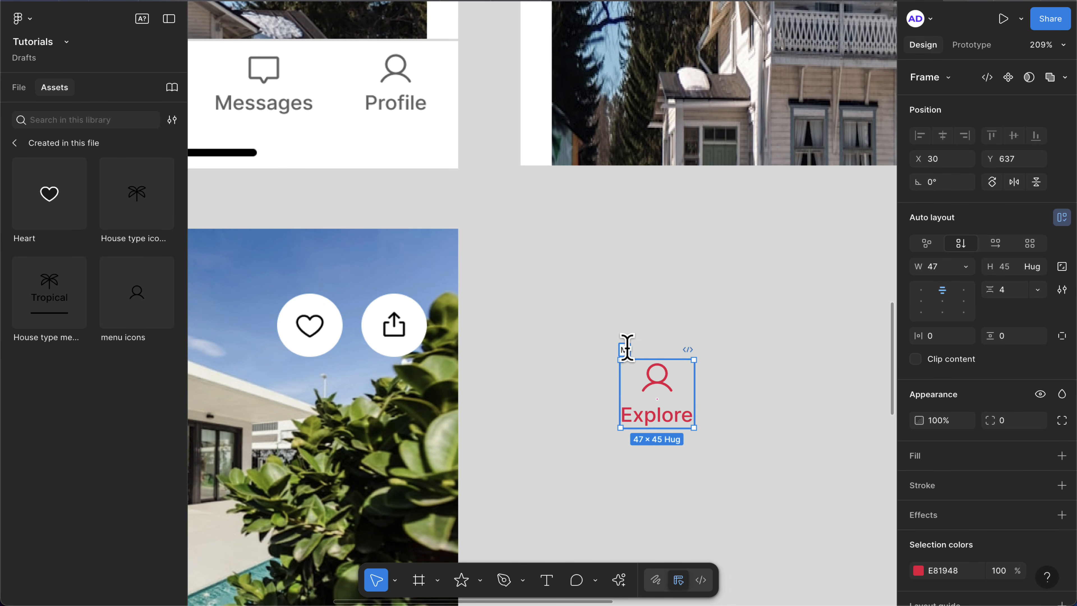
key("Return")
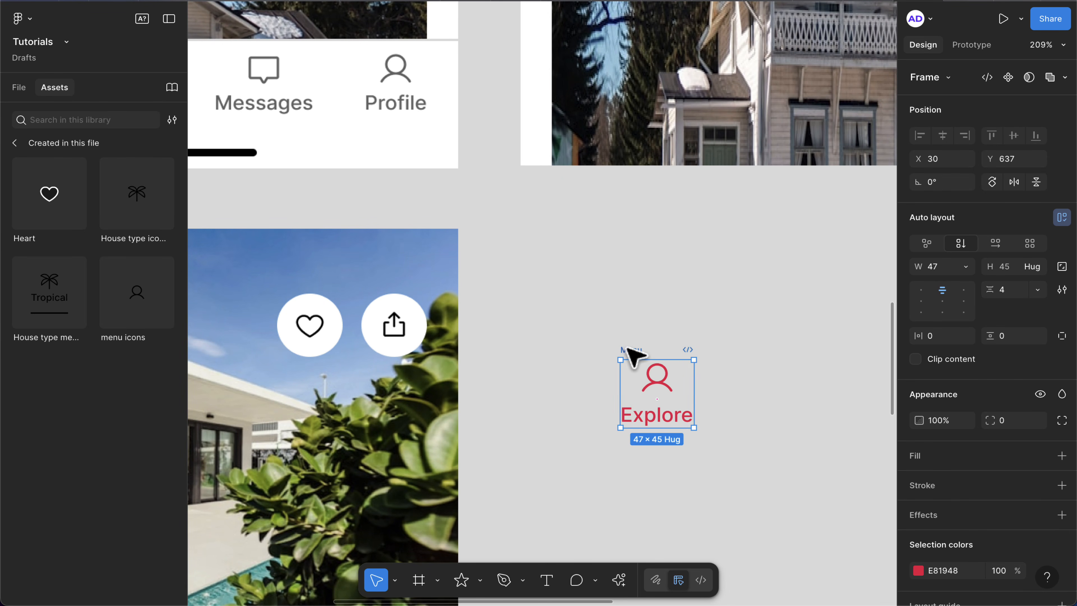
scroll(702, 363, "down", 5)
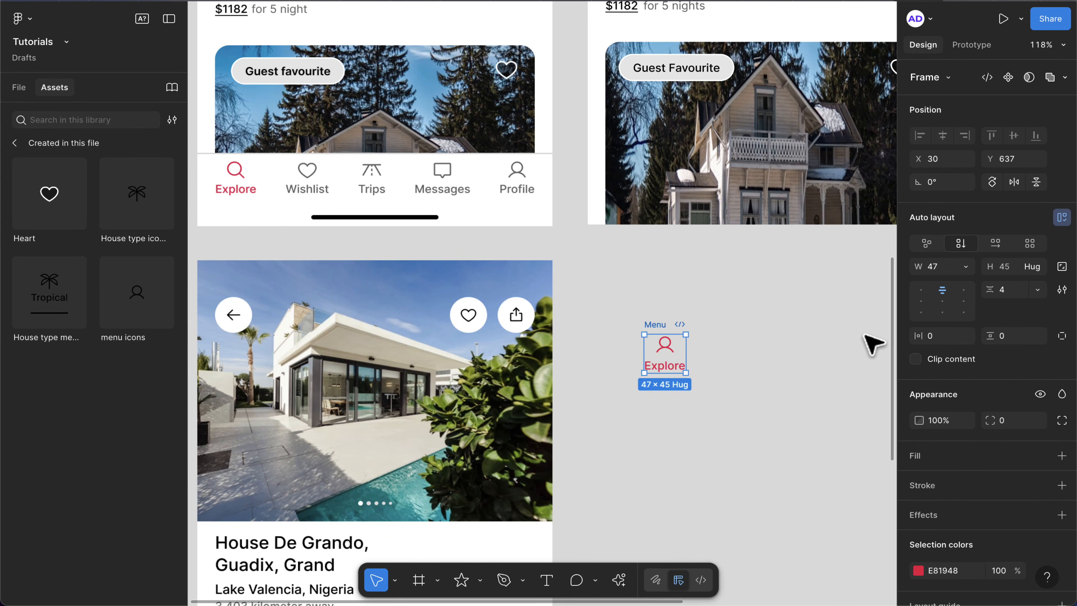
left_click(1009, 78)
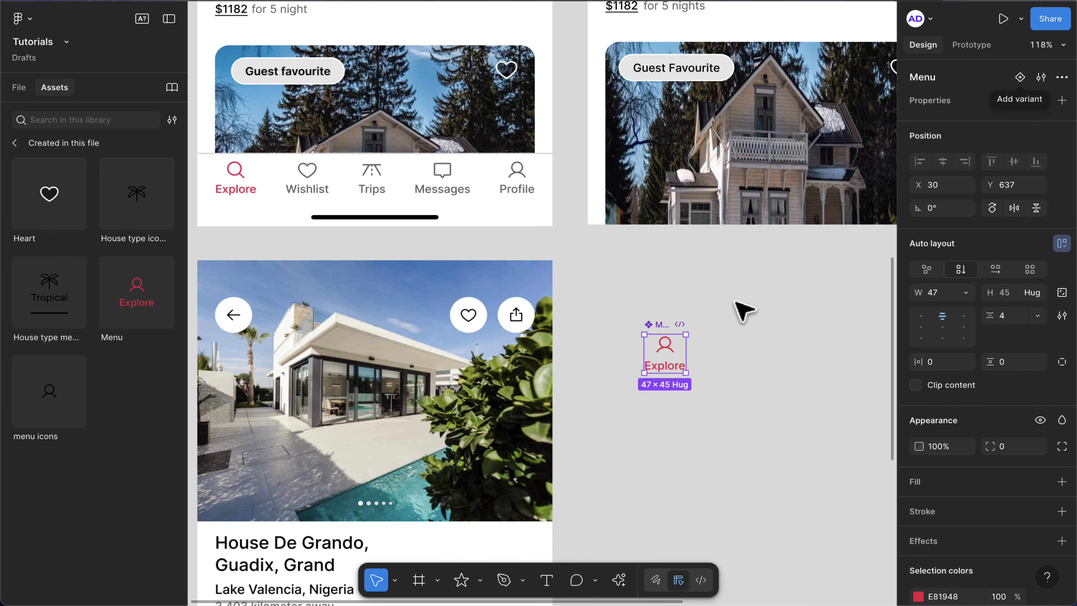
- Create a text property named "label" for the "Explore" text in the Menu component
left_click(665, 366)
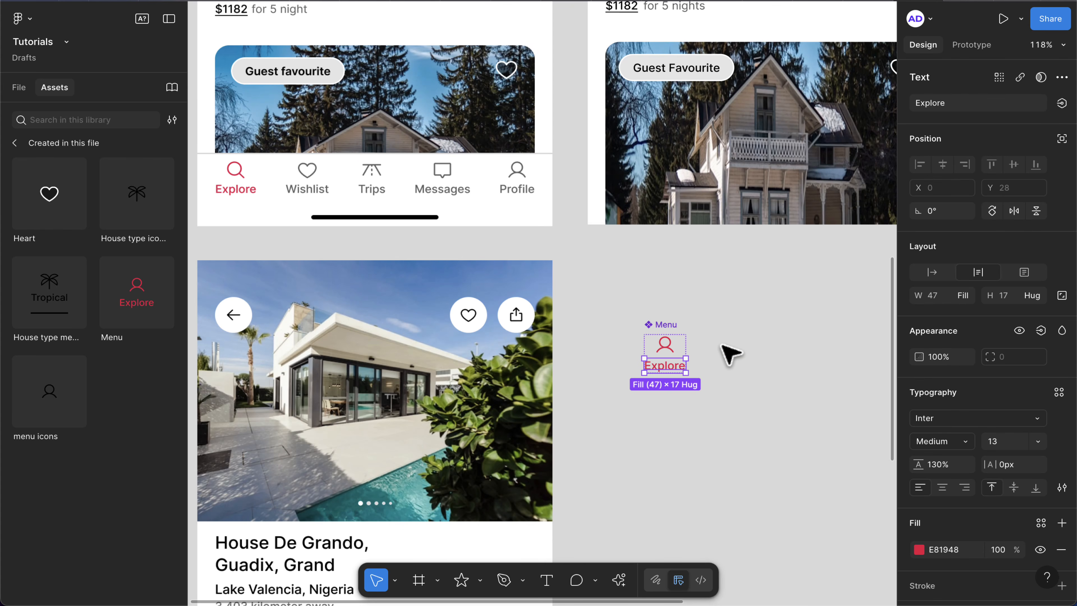
left_click(1062, 103)
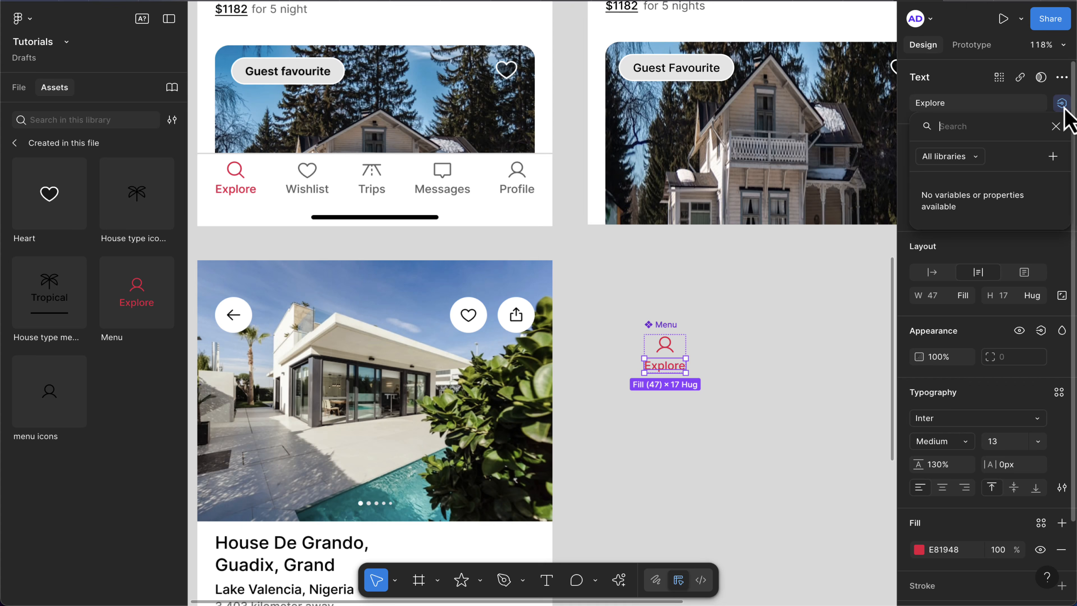
left_click(1051, 157)
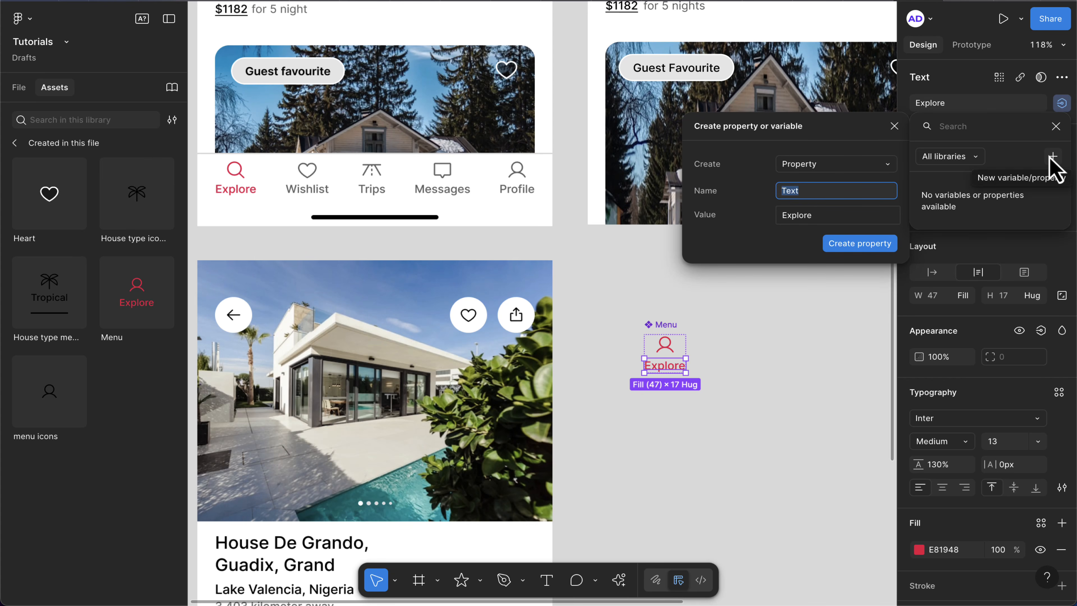
type("label")
key("Return")
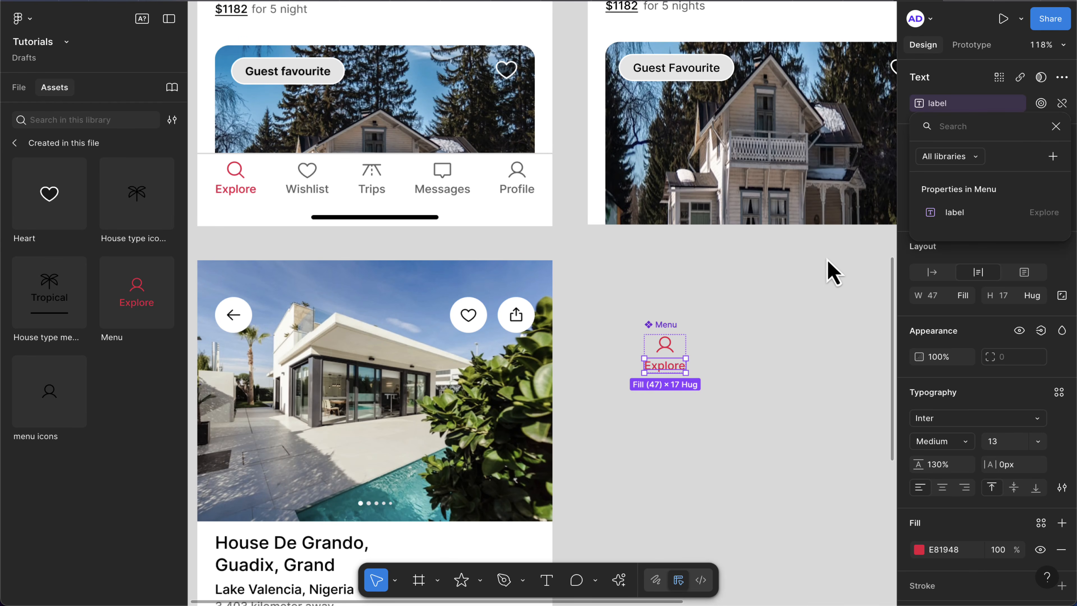
key("Escape")
- Add a second variant to the Menu component and set its selection color to 696969
left_click(669, 326)
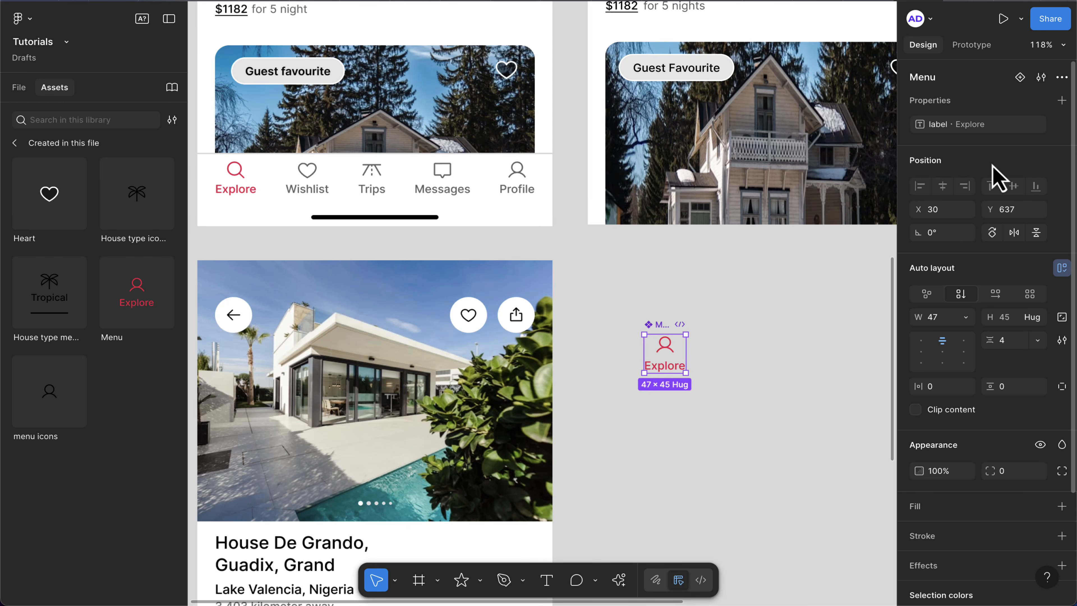
left_click(1020, 78)
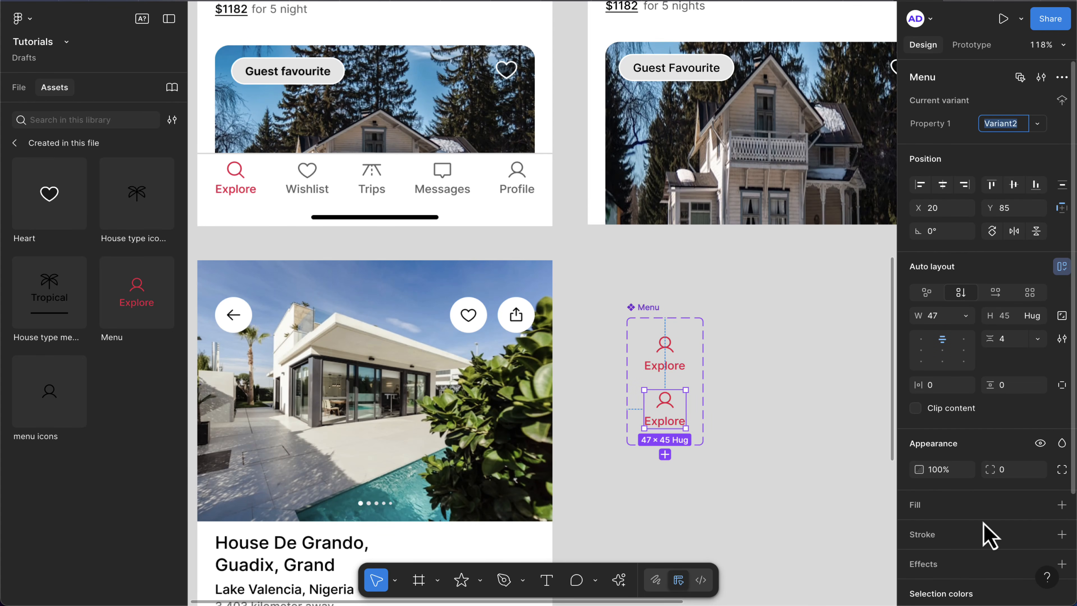
scroll(967, 531, "down", 5)
left_click(946, 489)
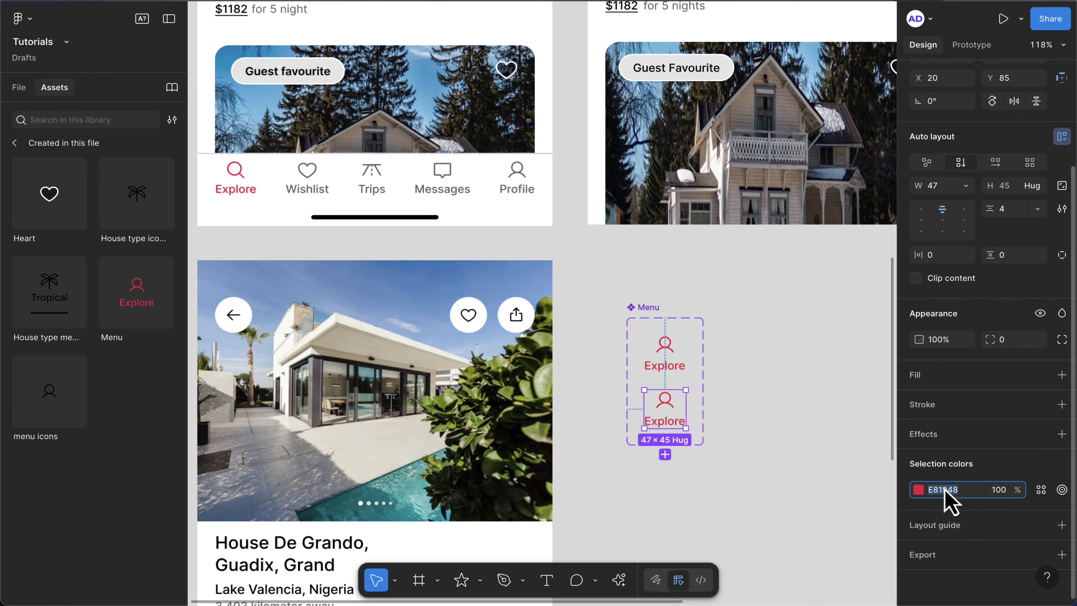
type("696969")
key("Return")
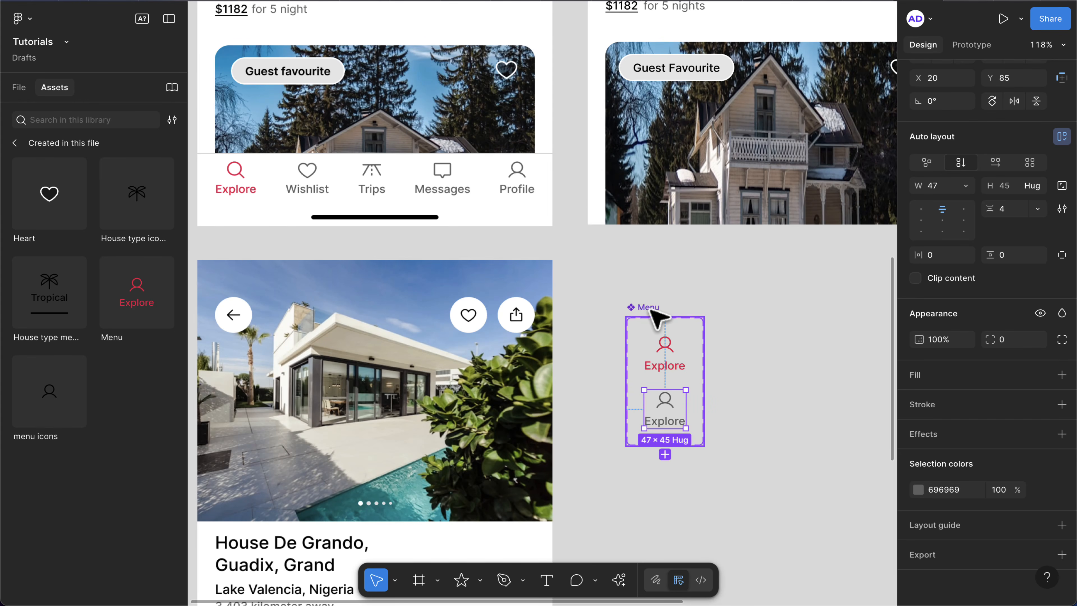
- Set the grey Menu variant's Property 1 value to "Inactive"
left_click(657, 318)
left_click(676, 420)
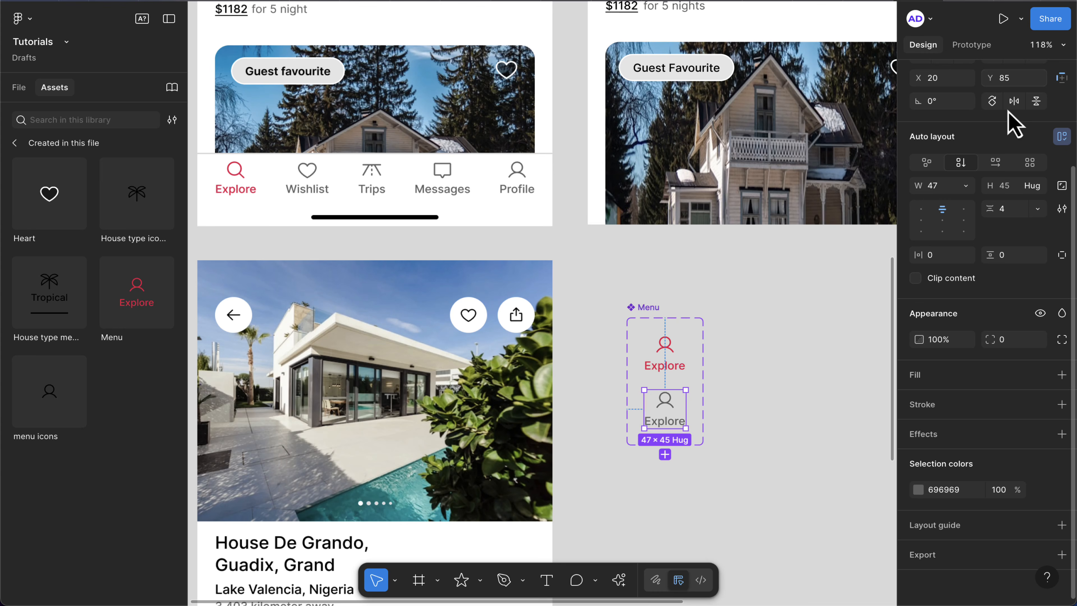
scroll(1014, 125, "up", 3)
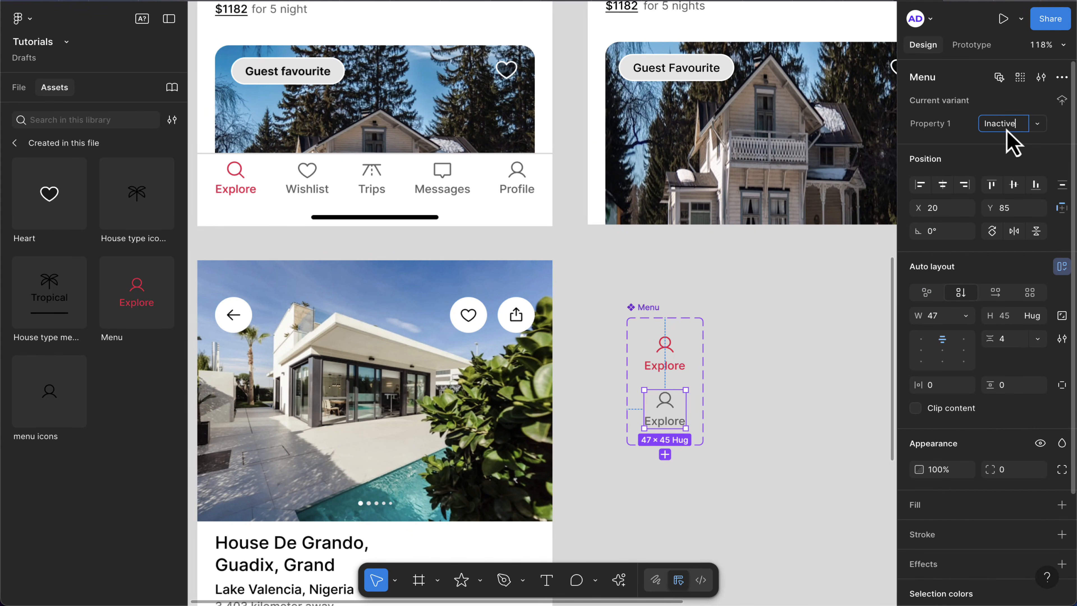
- Select the matching "Explore" labels in both Menu variants and set their text resizing to auto width
double_click(667, 366)
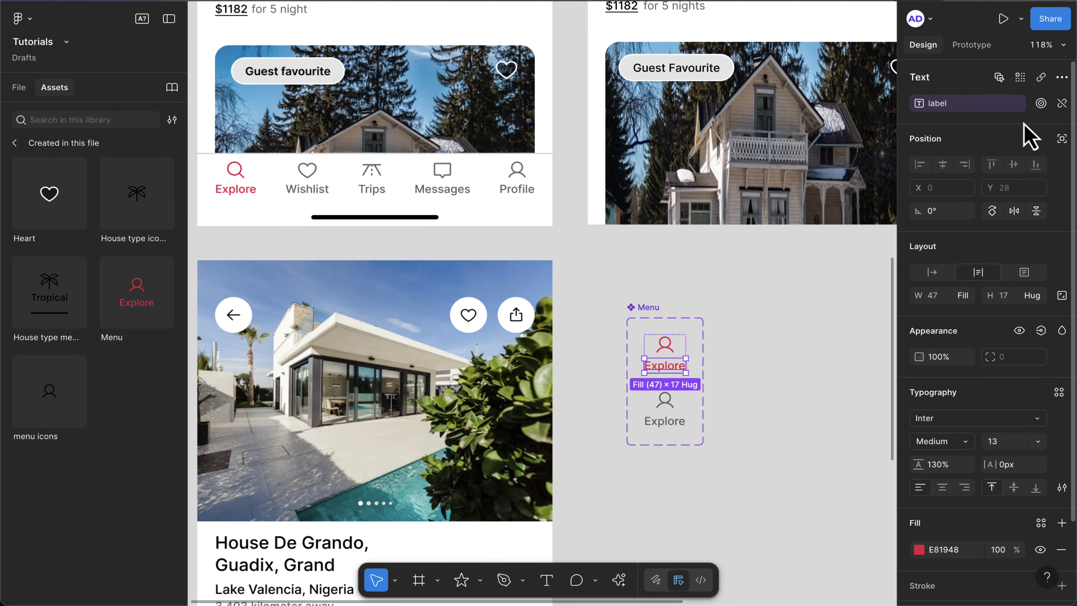
left_click(1019, 80)
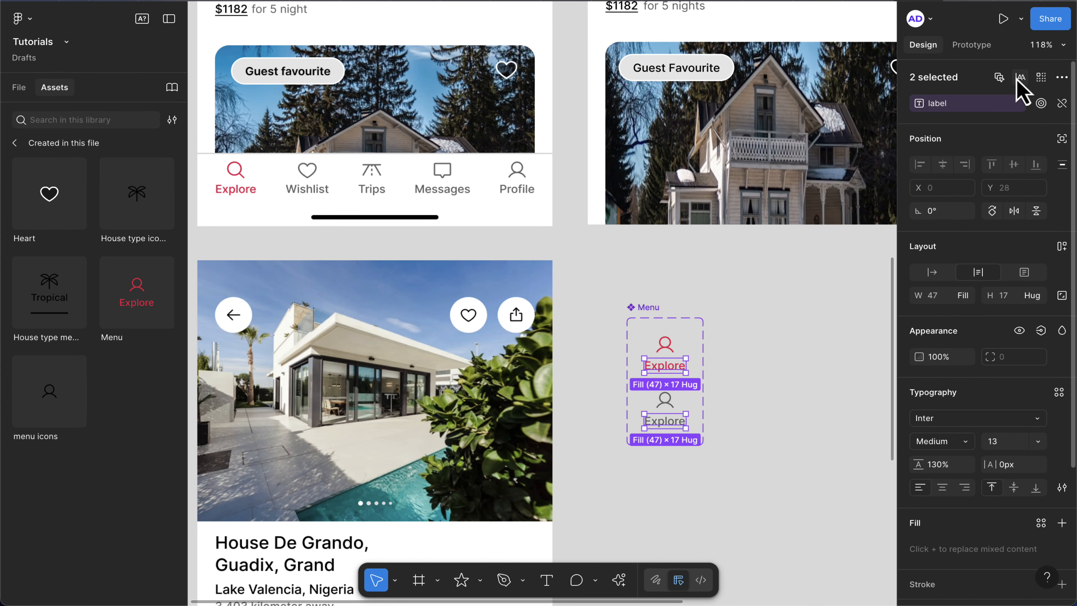
left_click(932, 273)
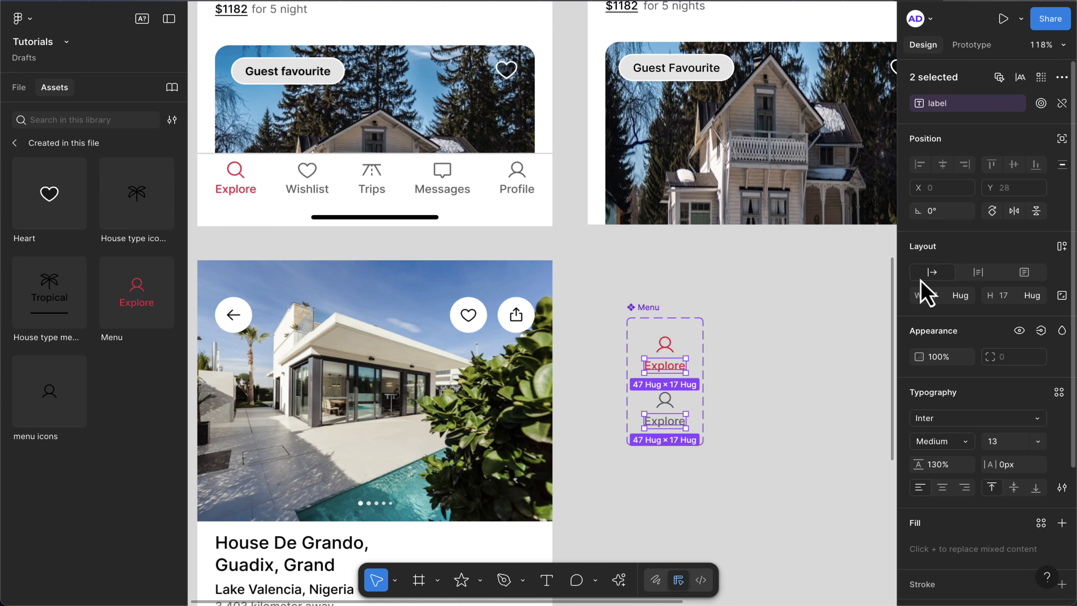
left_click(711, 373)
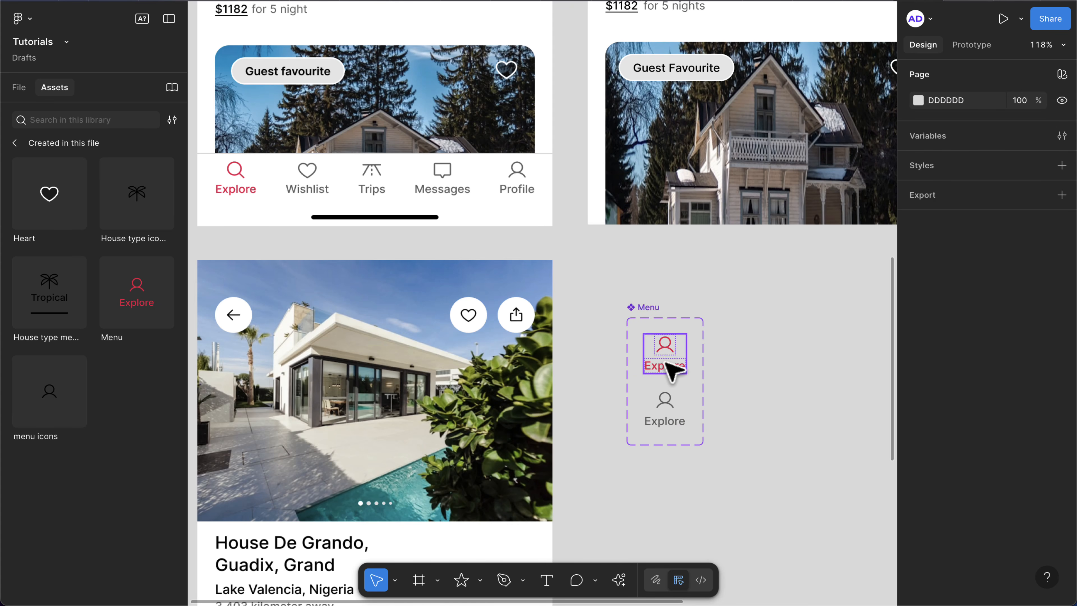
- Select the matching red and grey Menu variants together and set their width to hug contents
left_click(675, 368)
left_click(1019, 77)
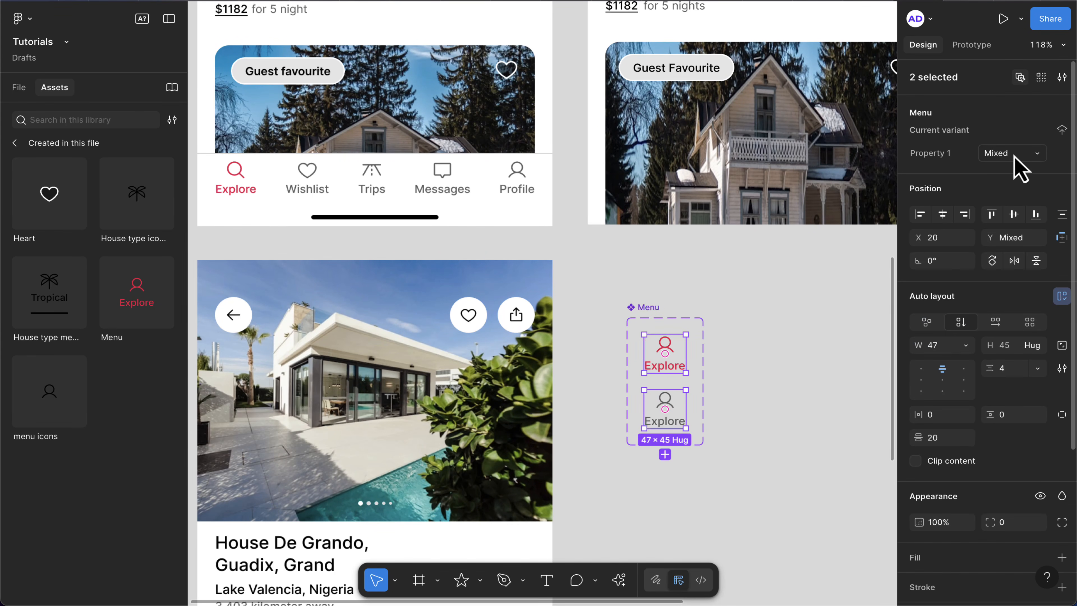
left_click(966, 345)
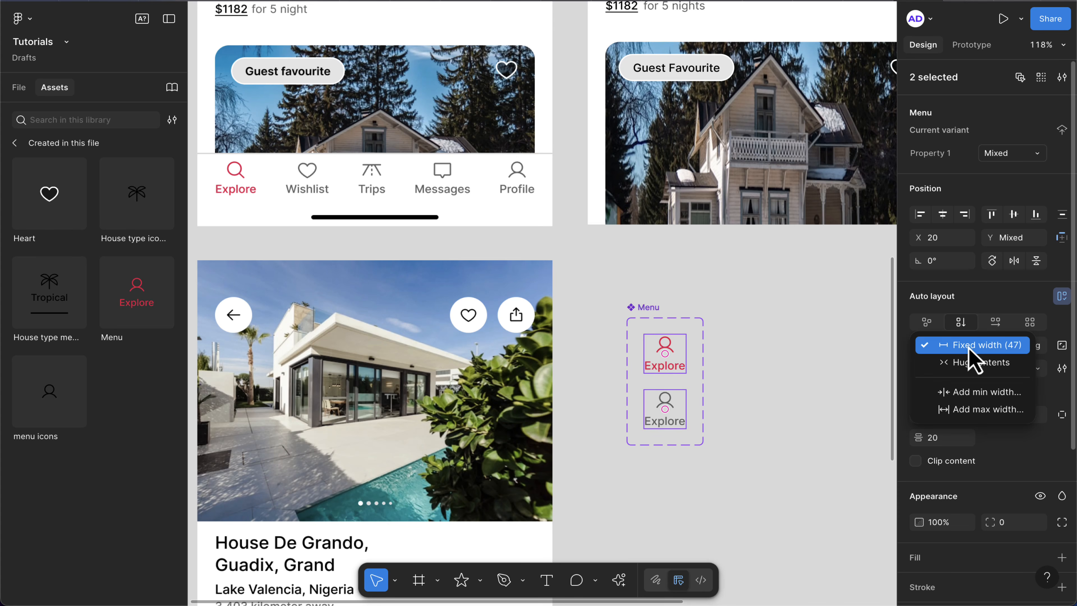
left_click(956, 365)
- Draw a new frame about 331 × 88 on the empty canvas beside the Menu component
scroll(701, 420, "down", 5)
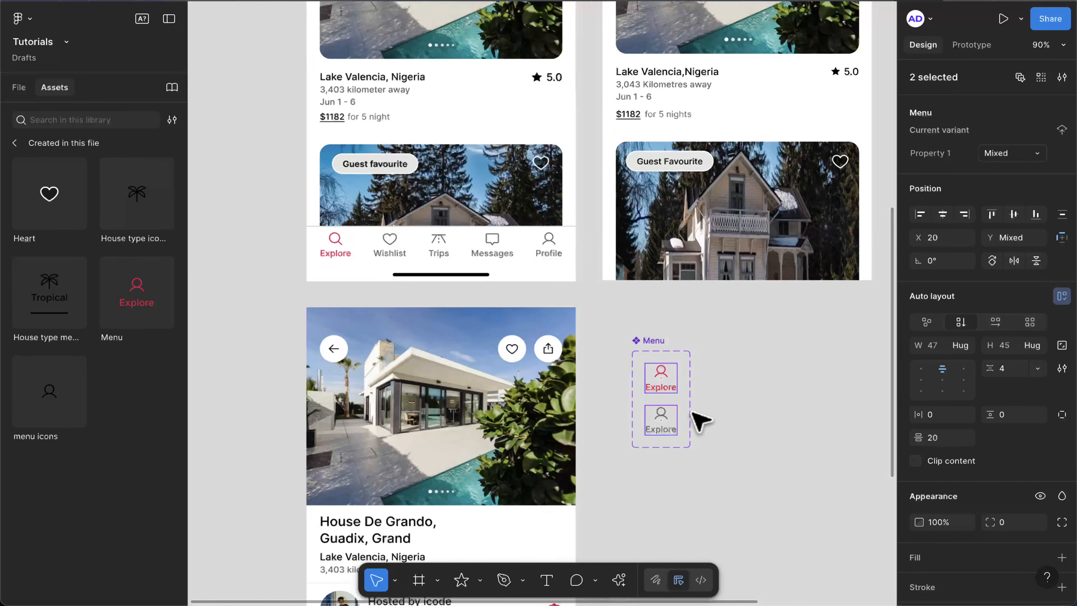
scroll(699, 421, "up", 2)
scroll(701, 420, "down", 3)
left_click(712, 411)
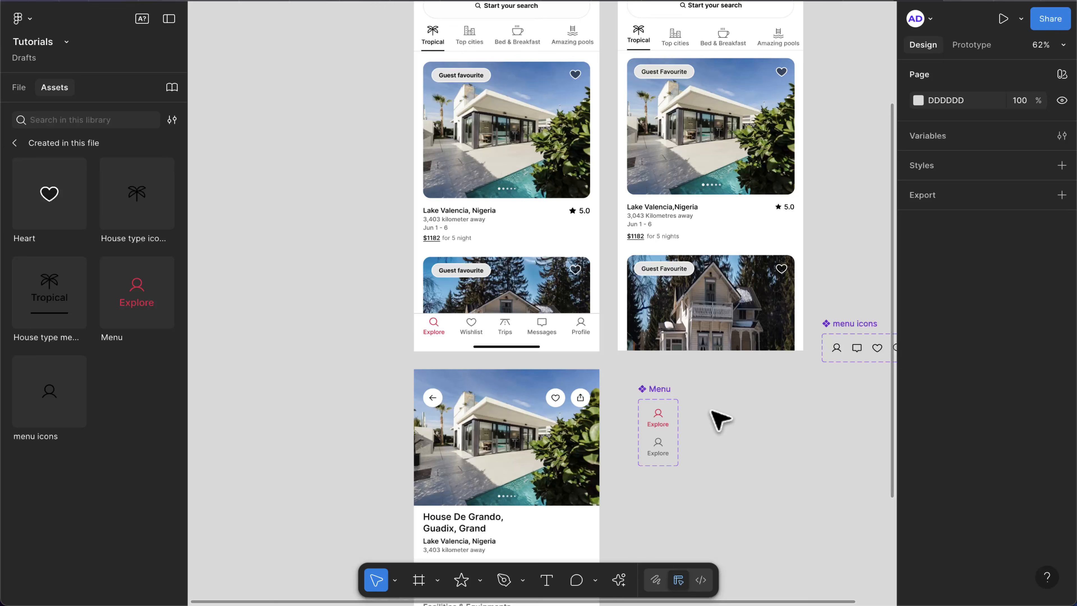
key("f")
left_click_drag(710, 432, 862, 472)
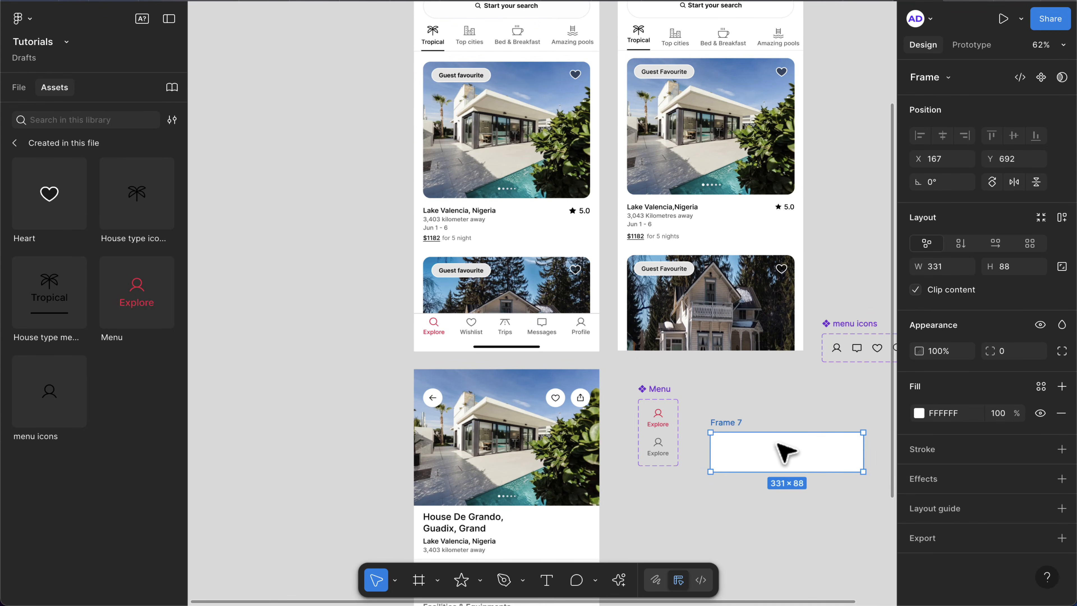
- Move the new white frame into the iPhone 16 Pro - 1 frame and align it to the screen's bottom edge
left_click_drag(784, 450, 871, 238)
key("Delete")
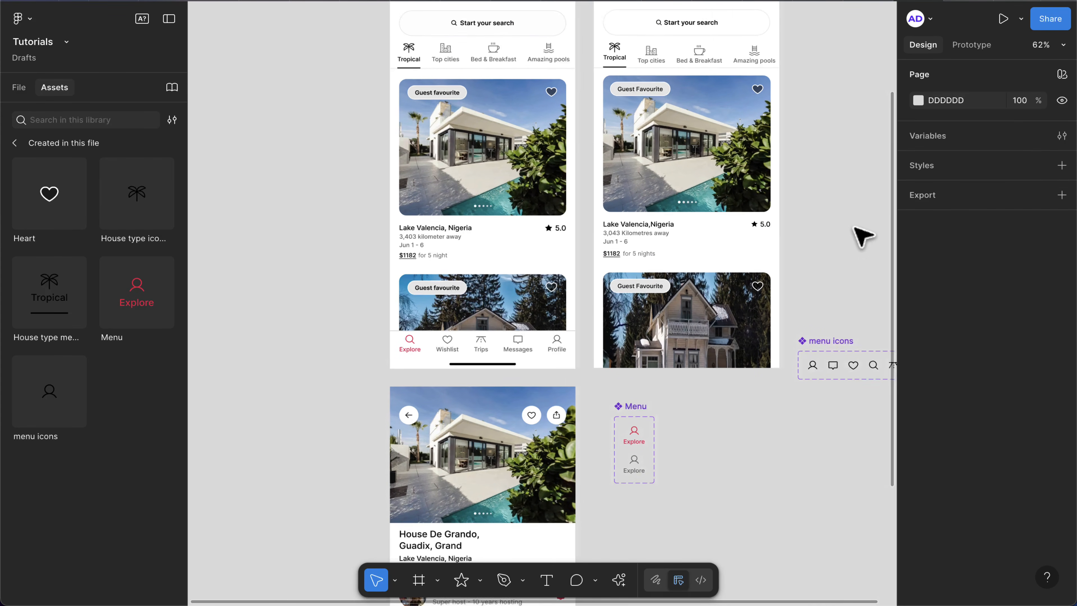
scroll(861, 234, "up", 5)
scroll(861, 234, "right", 4)
left_click(574, 47)
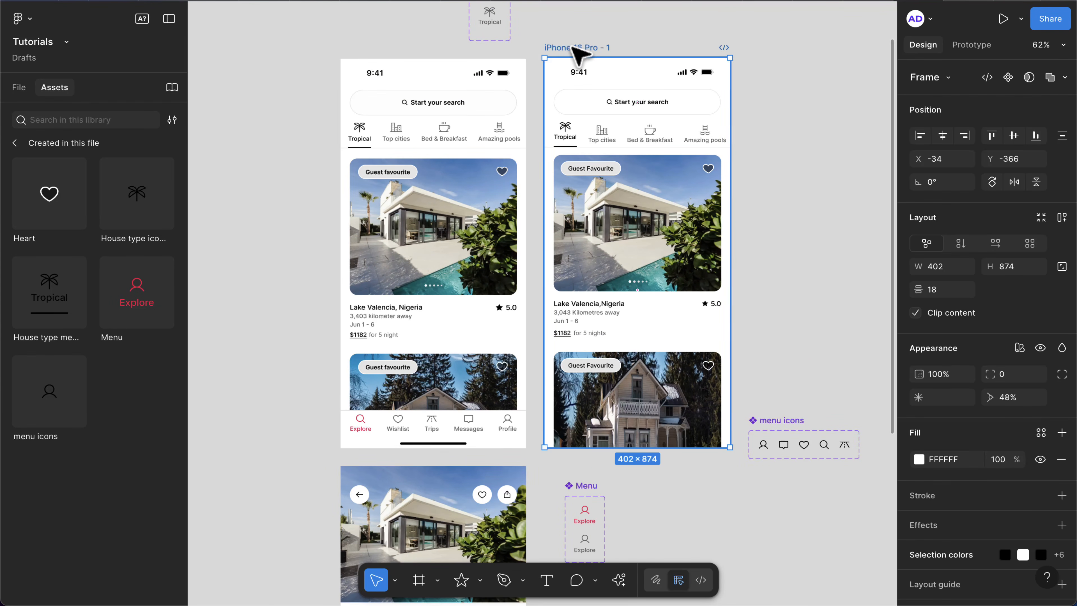
key("ctrl+z")
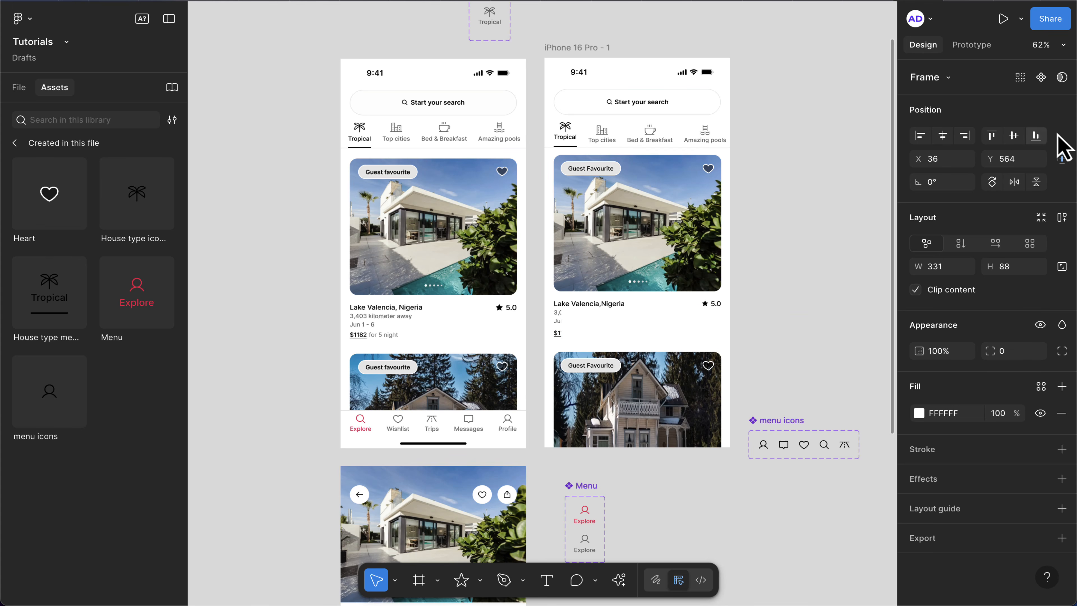
key("ctrl+z")
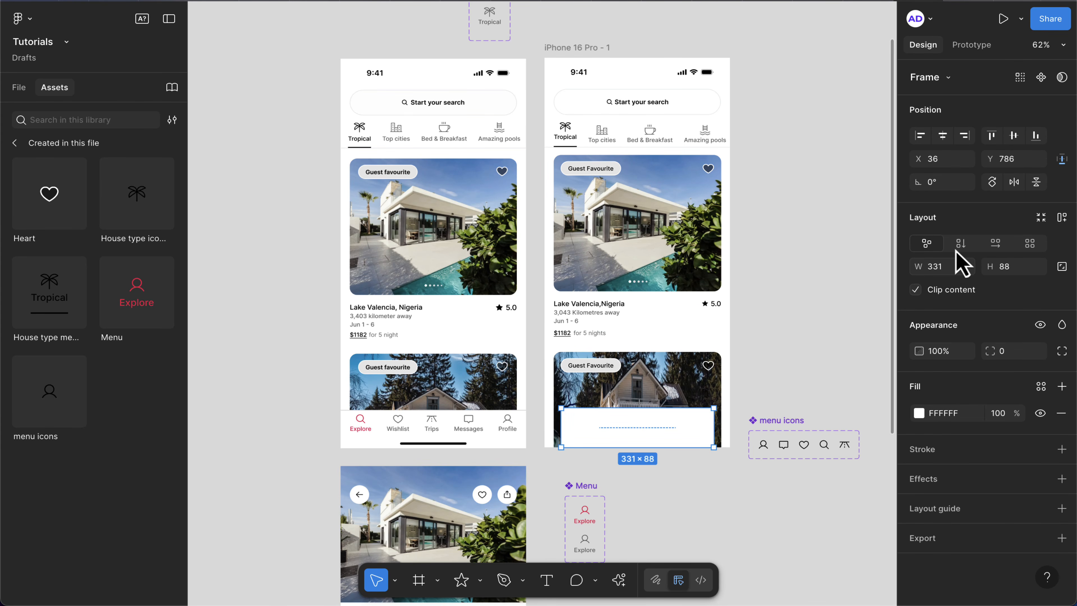
- Set the bottom bar frame's width to 402 and align it to the left edge of the phone screen
left_click(950, 274)
type("402")
key("Return")
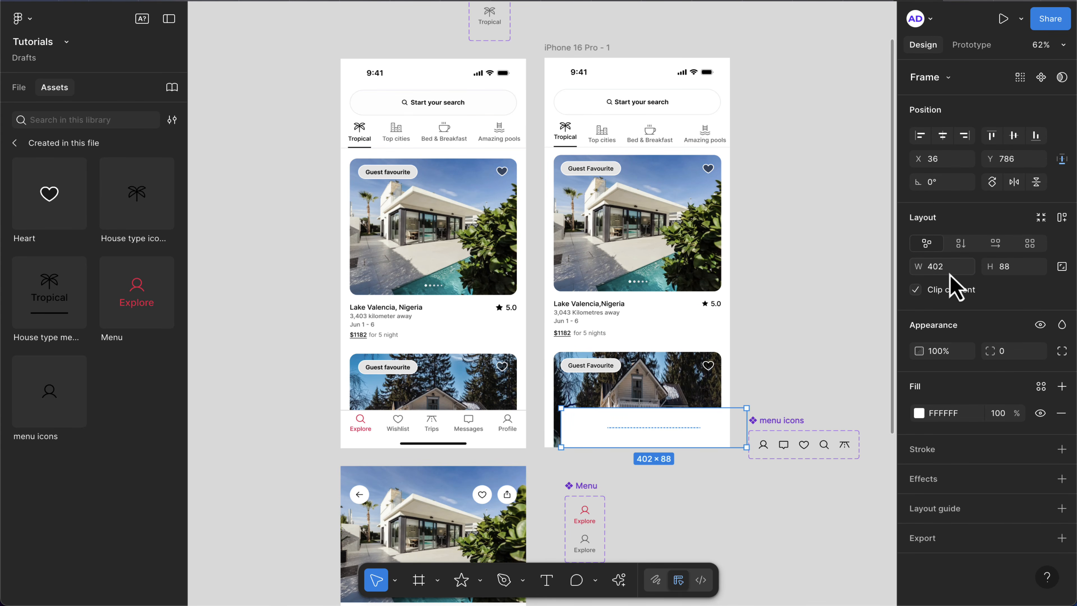
left_click(921, 135)
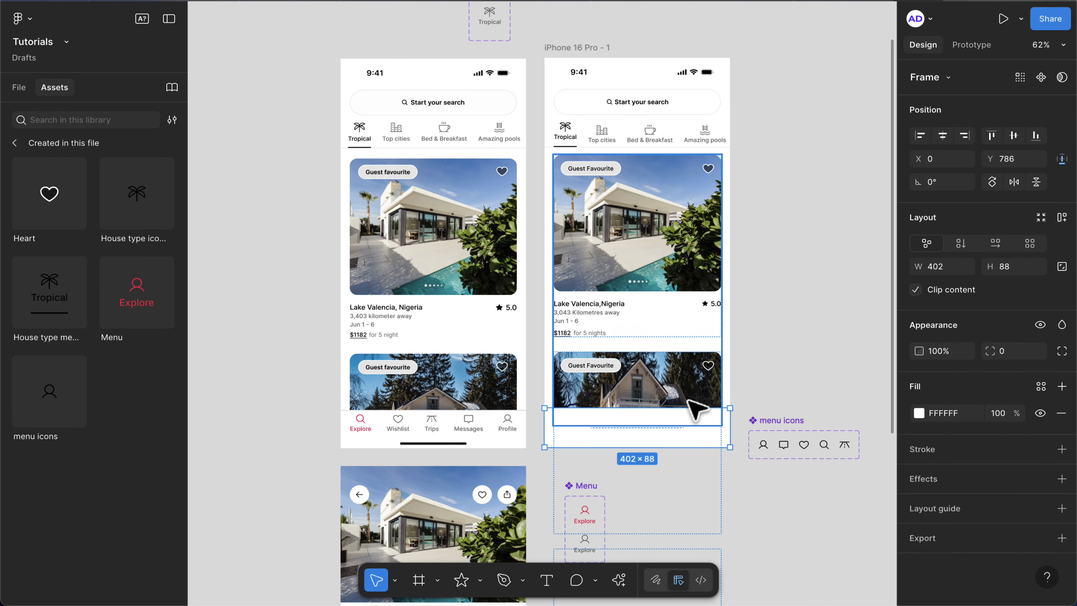
- Set the bottom bar frame's height to 86 and realign it to the bottom of the phone screen
scroll(695, 409, "down", 1)
scroll(690, 401, "down", 1)
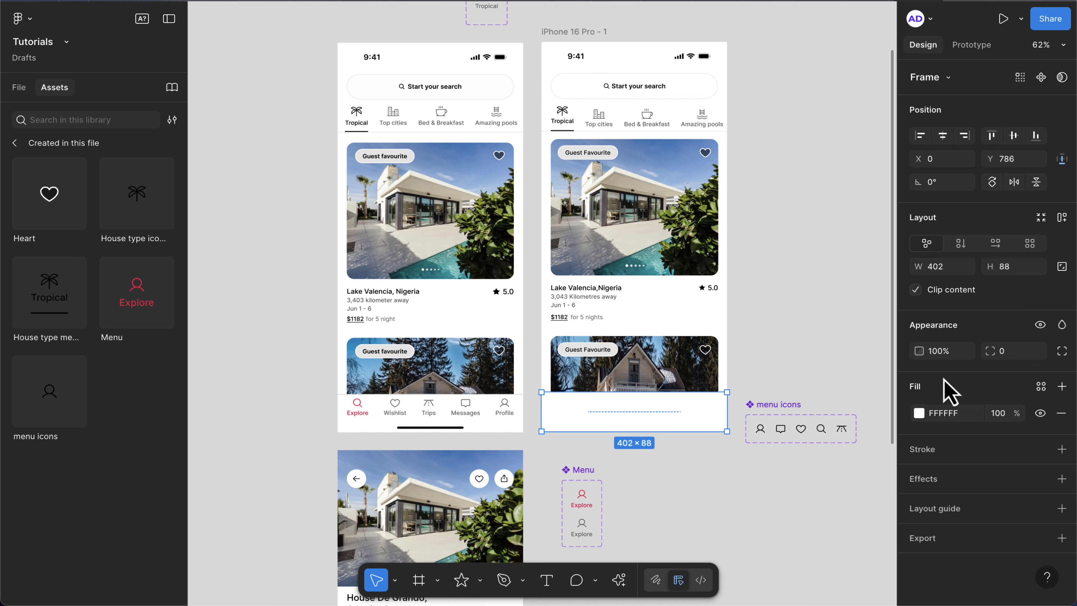
type("86")
key("Return")
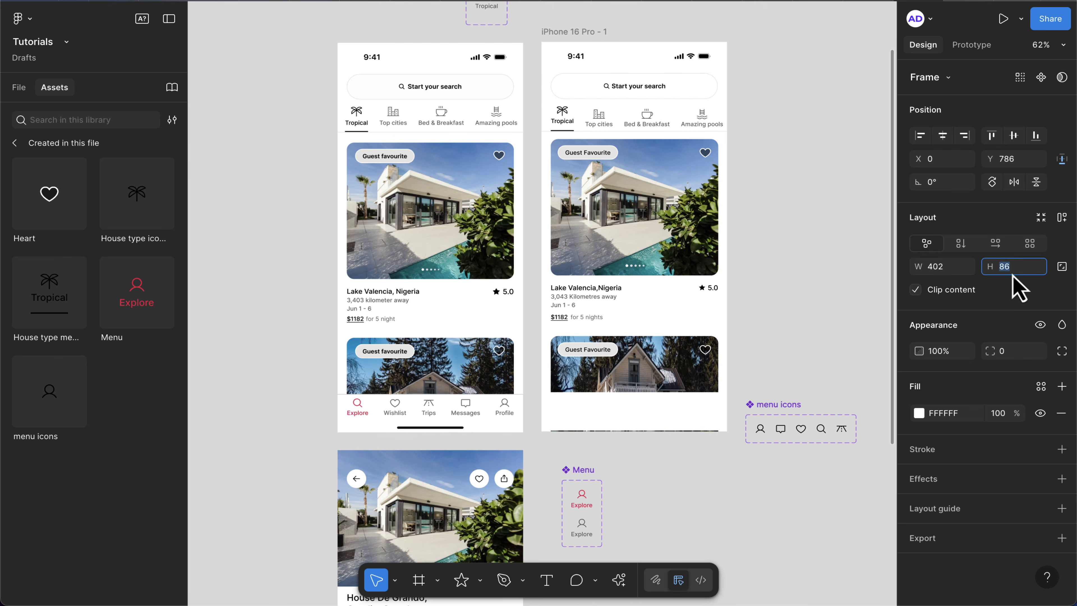
left_click(712, 420)
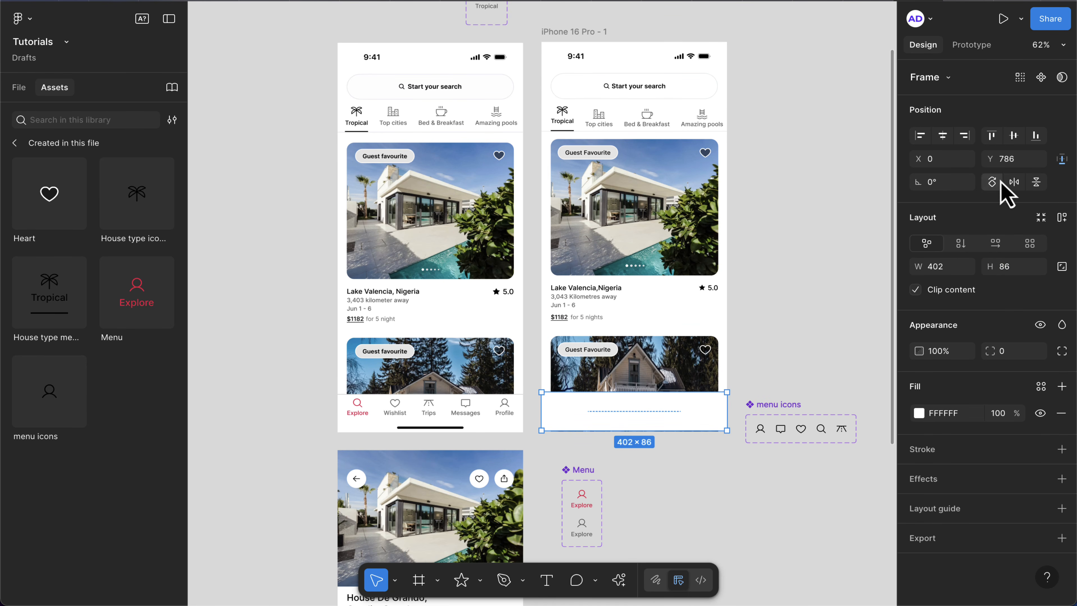
left_click(1036, 135)
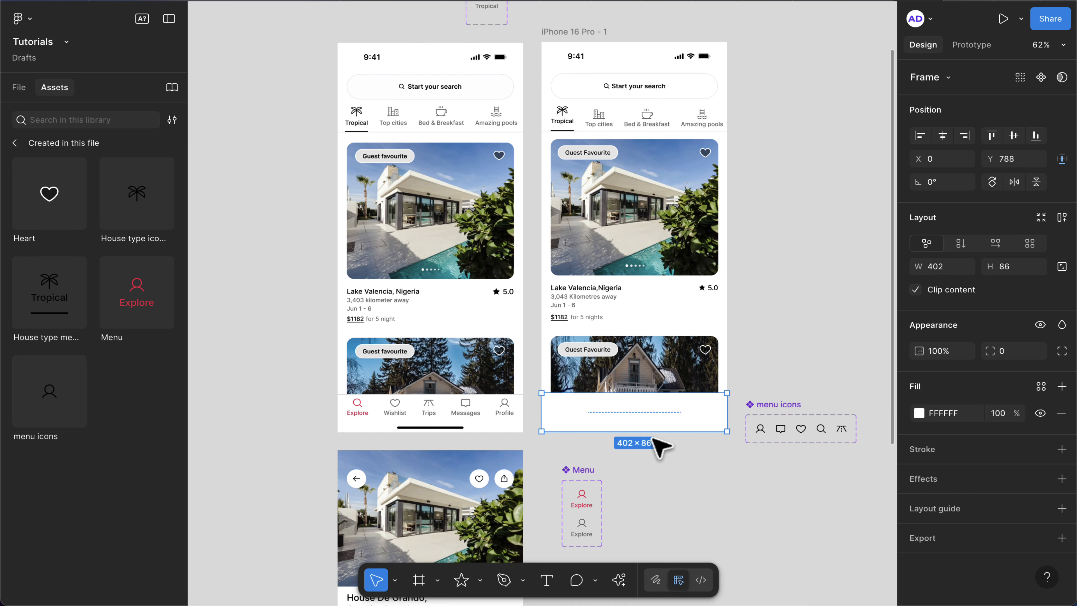
- Place two Menu component instances side by side at the left end of the bottom bar frame
scroll(636, 437, "right", 2)
scroll(613, 429, "up", 5)
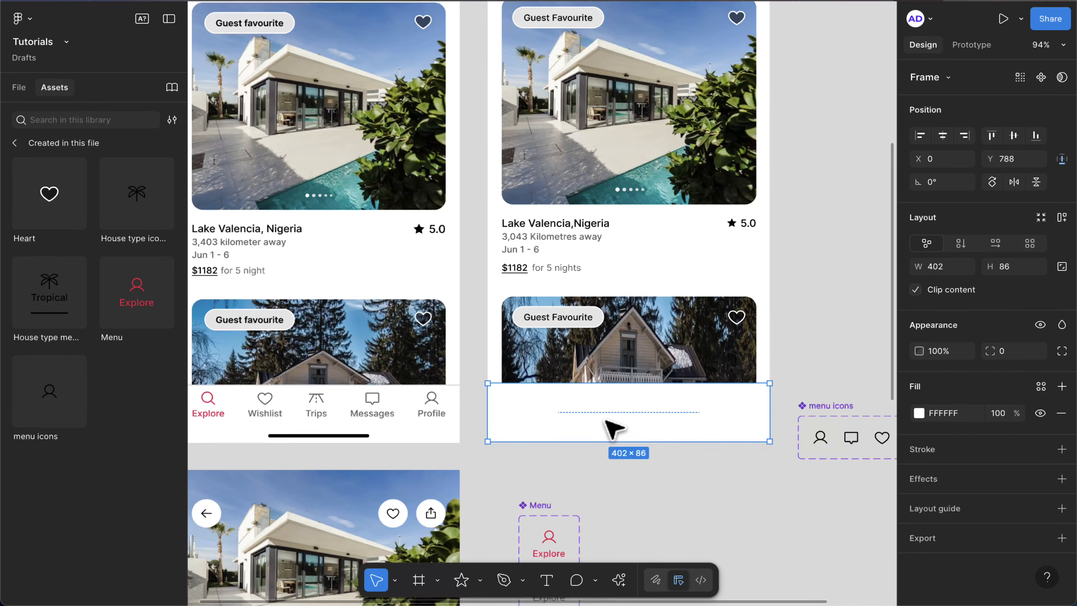
scroll(613, 428, "down", 2)
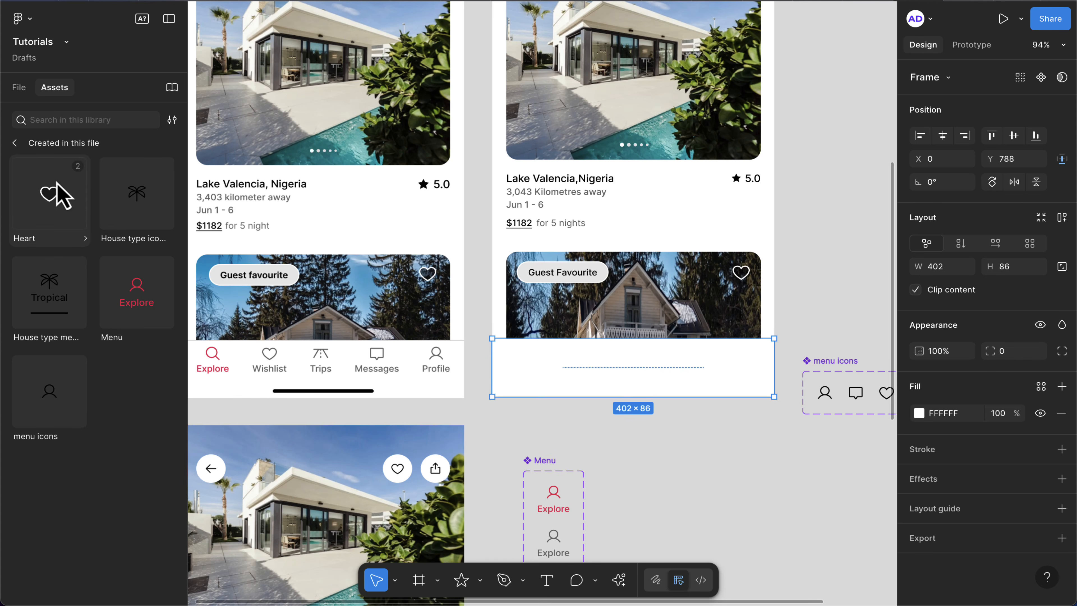
left_click_drag(128, 297, 557, 360)
scroll(512, 366, "right", 1)
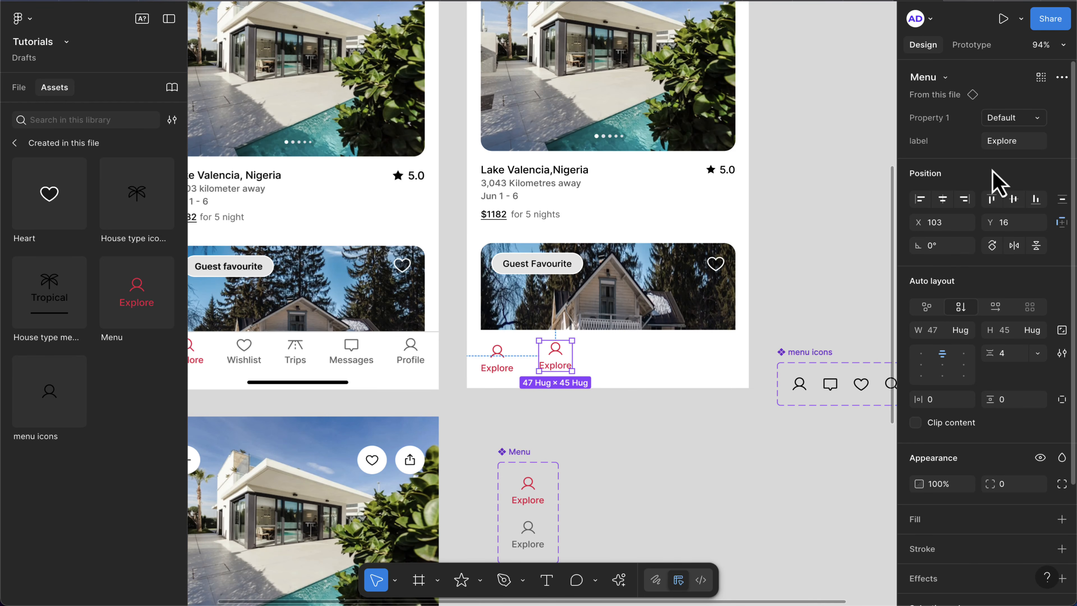
- Switch the second menu item to the Inactive variant and change its icon to Heart
left_click(1032, 122)
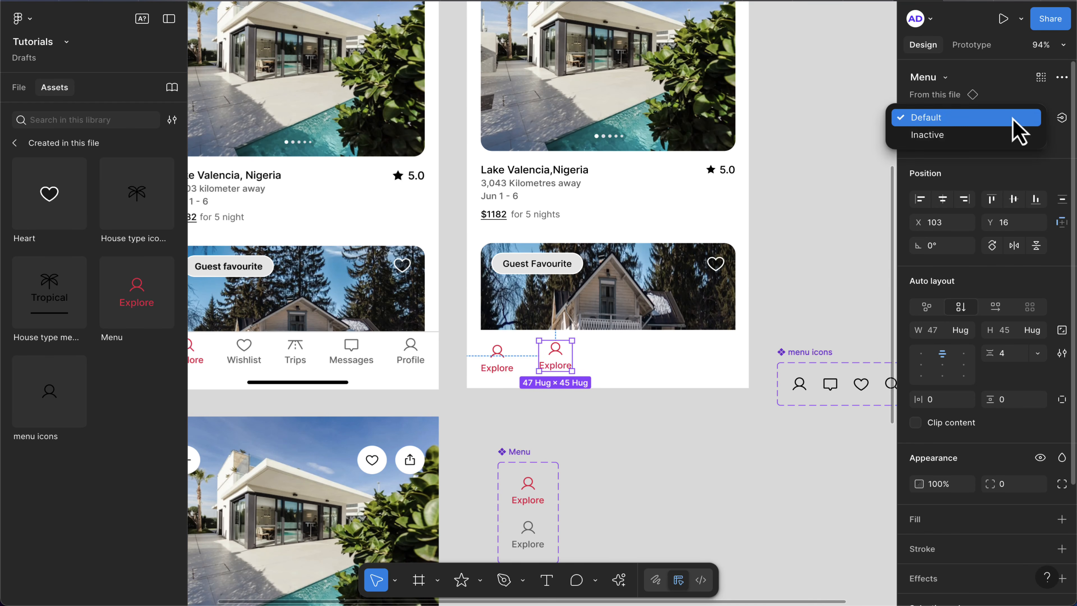
left_click(983, 135)
scroll(602, 374, "left", 2)
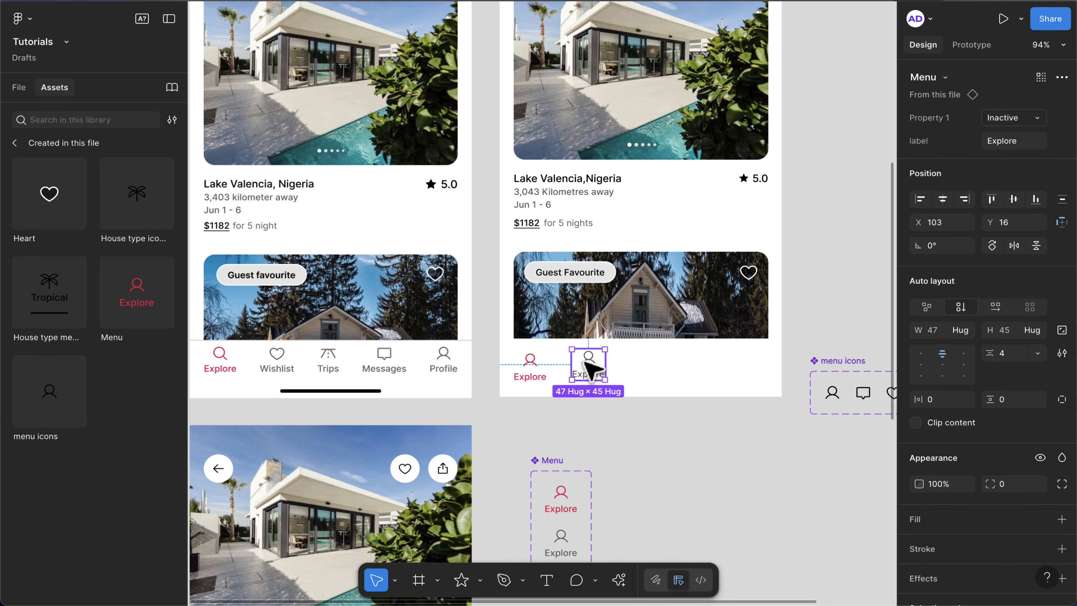
left_click(591, 361)
left_click(1029, 120)
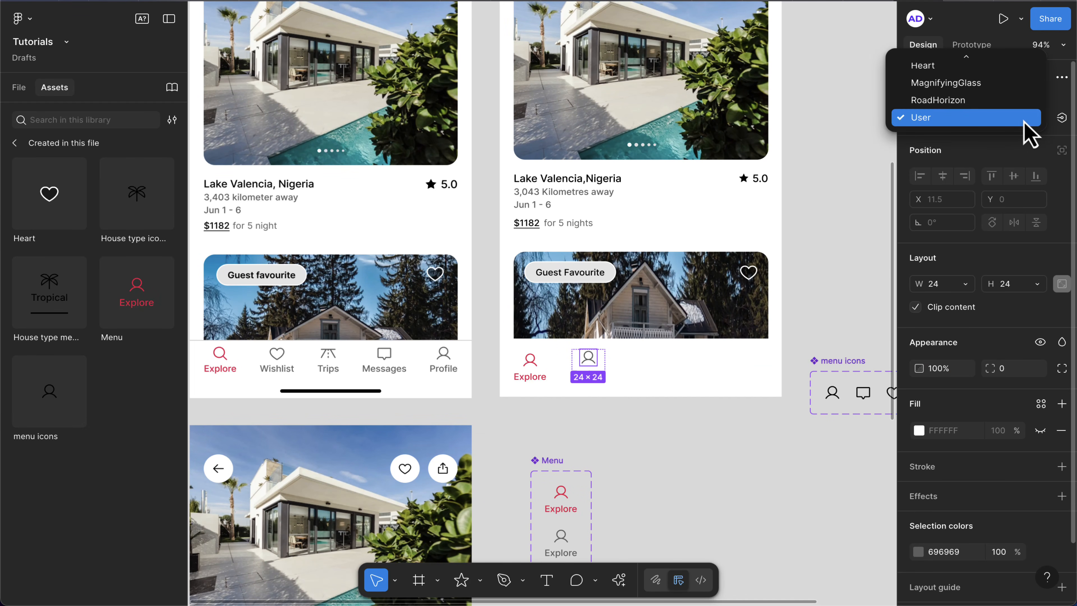
scroll(962, 108, "up", 1)
left_click(941, 79)
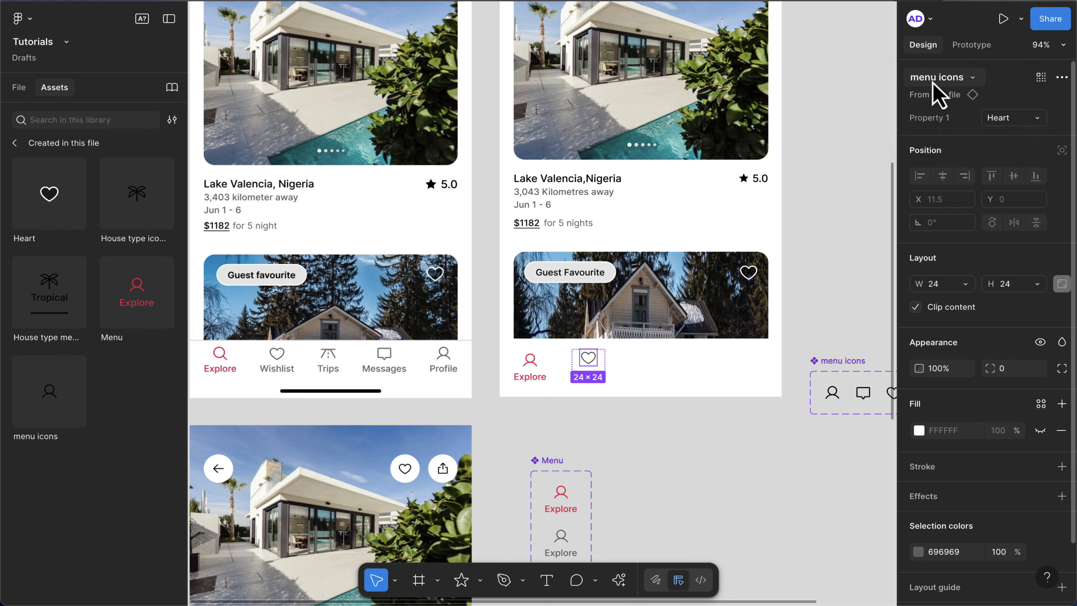
left_click(642, 390)
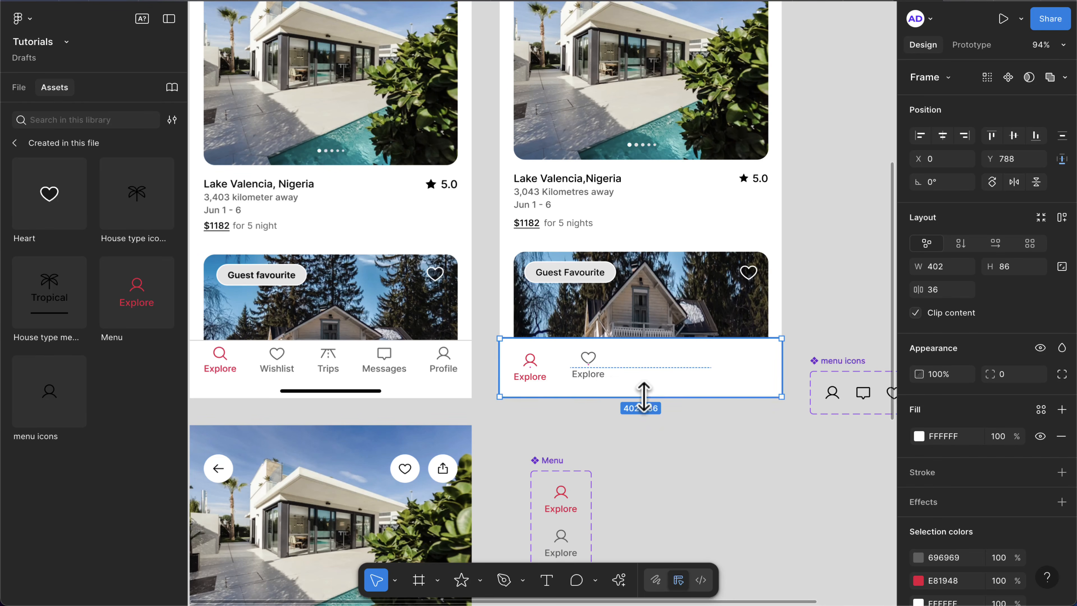
- Set the label of the heart menu item to "Wishlist"
left_click(594, 373)
left_click(1019, 143)
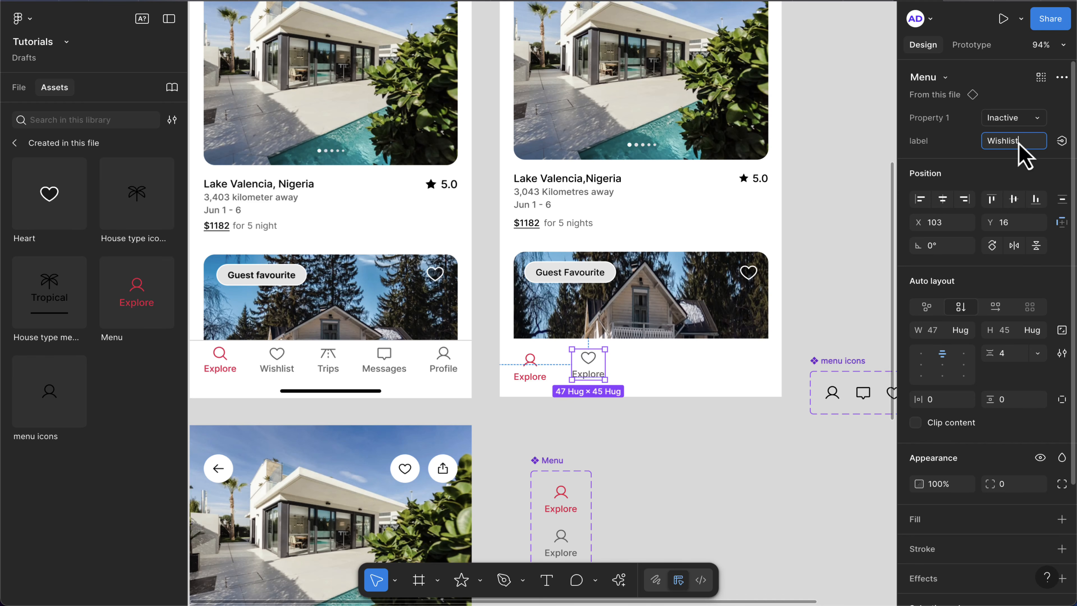
type("Wishlist")
key("Return")
left_click(659, 382)
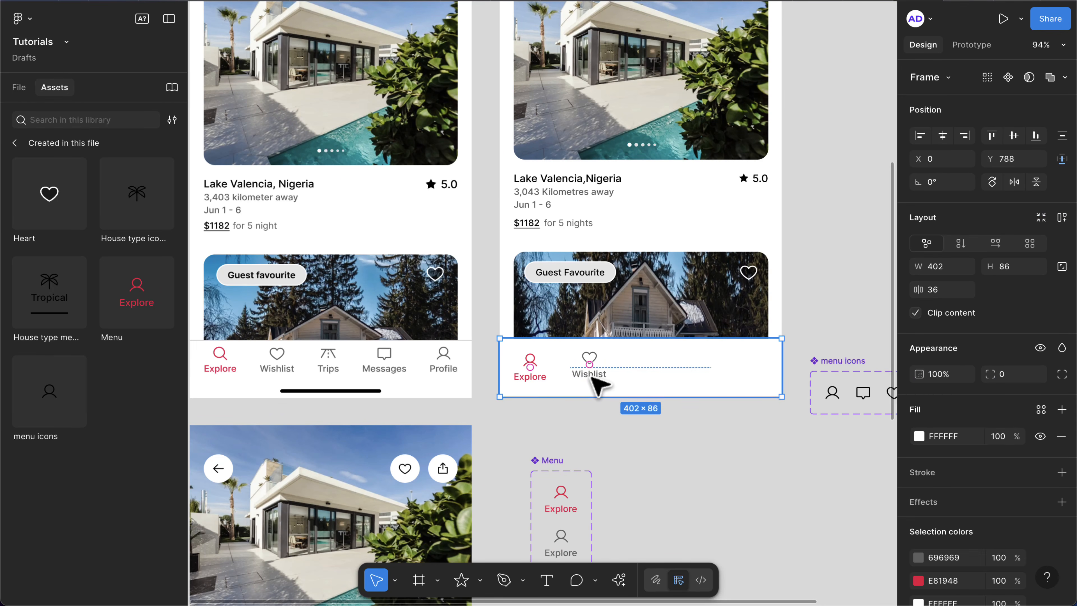
- Duplicate the Wishlist item to its right and set the copy's label to "Trips"
left_click(591, 377)
left_click_drag(598, 378, 644, 375)
left_click(1019, 145)
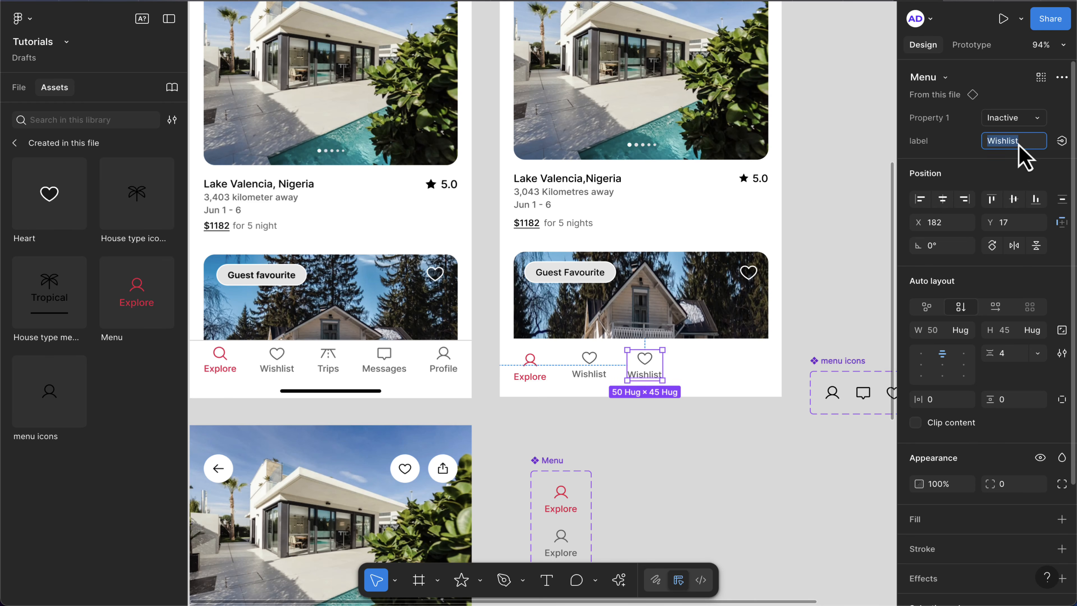
type("Trips")
key("Return")
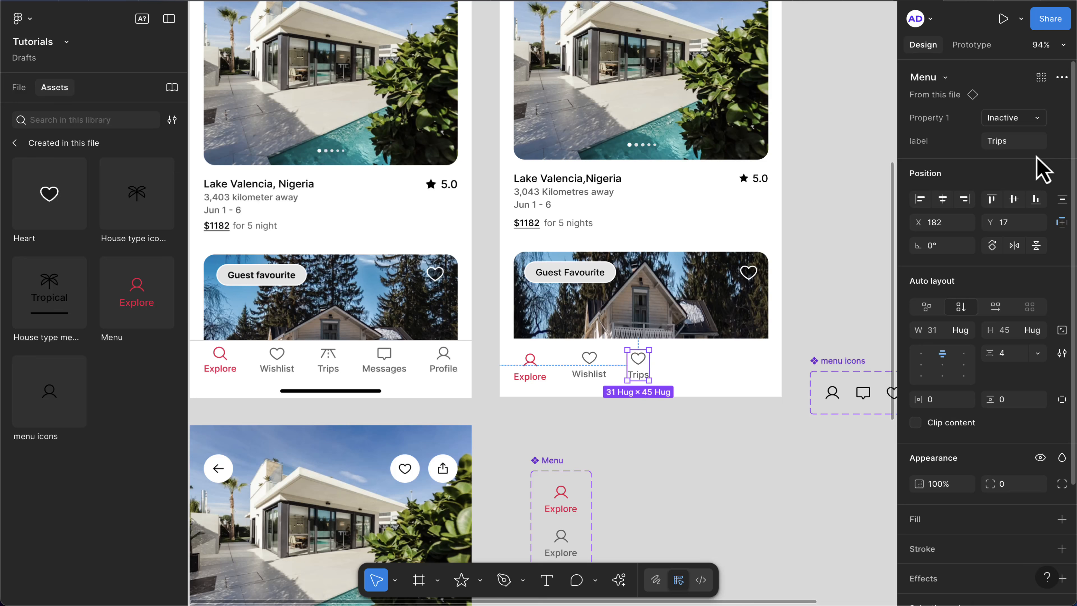
- Change the Trips item's icon to RoadHorizon
double_click(638, 359)
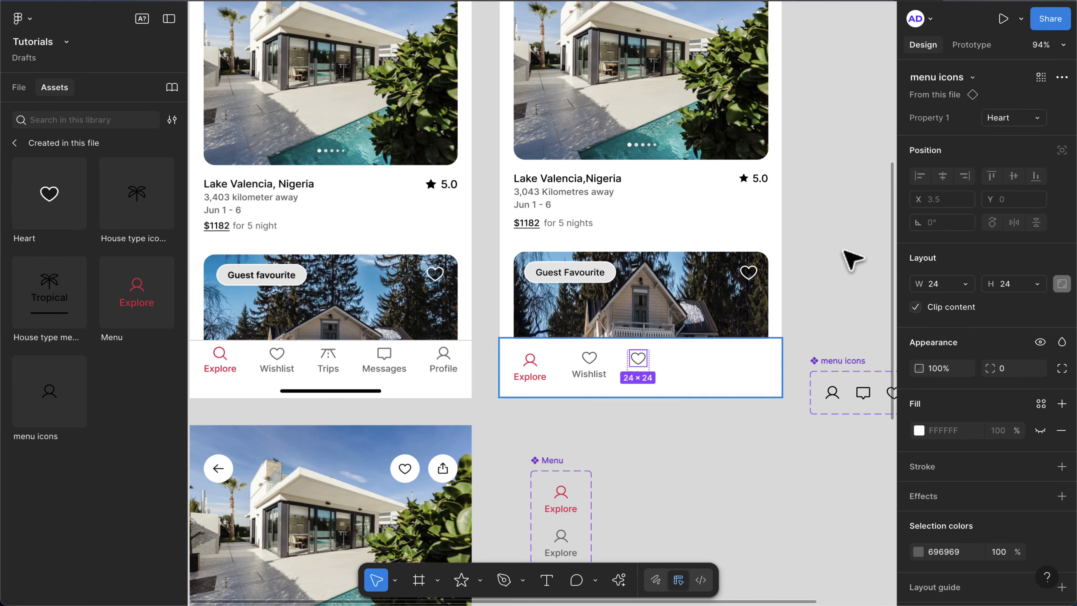
left_click(1035, 118)
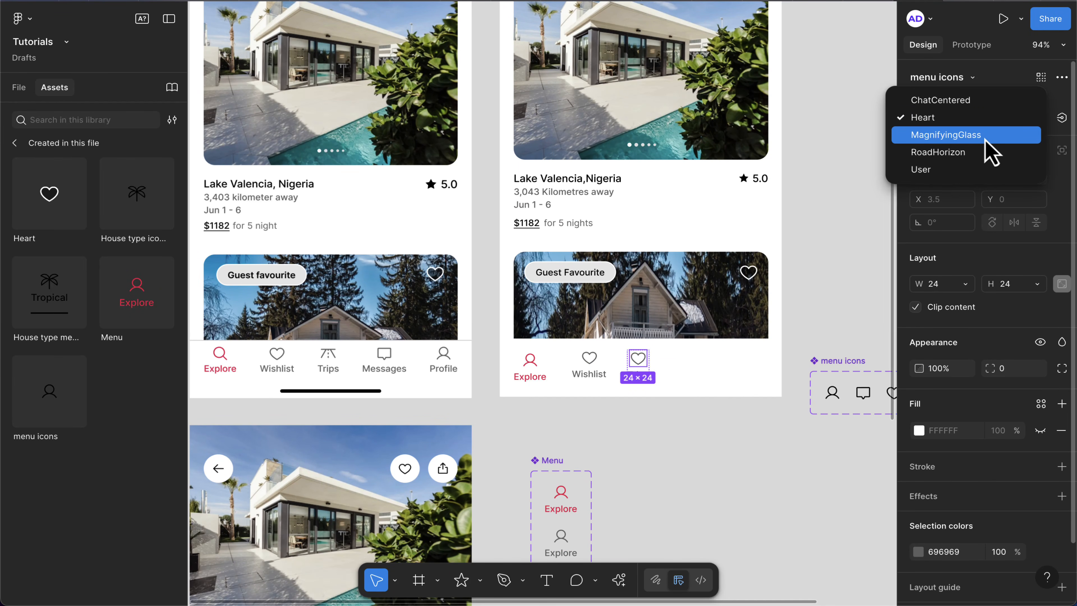
left_click(975, 153)
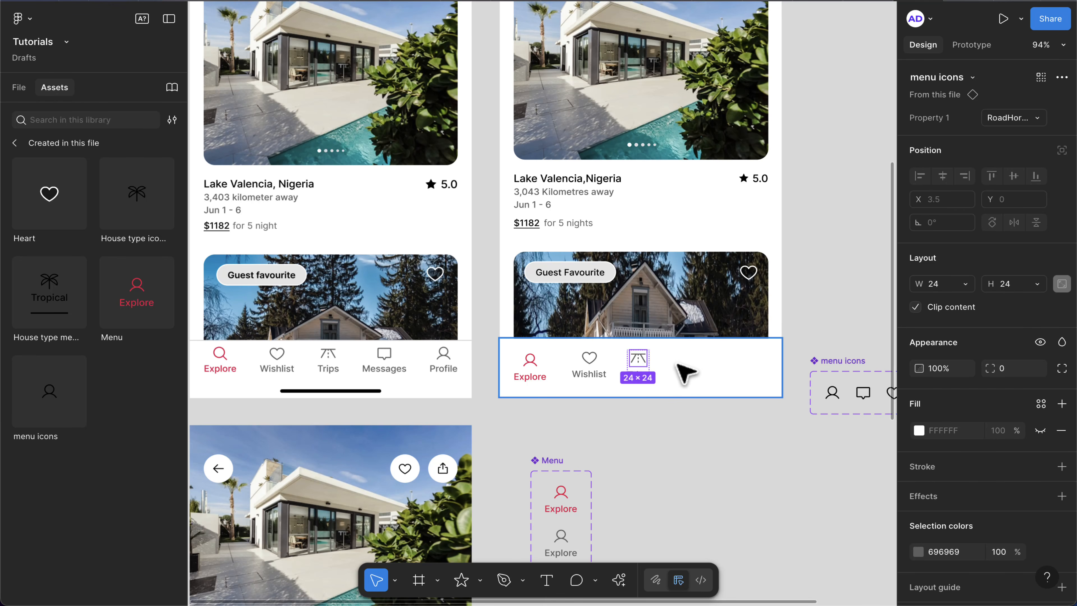
left_click(679, 373)
- Duplicate the Trips item to its right and set the copy's label to "Messages"
left_click(645, 373)
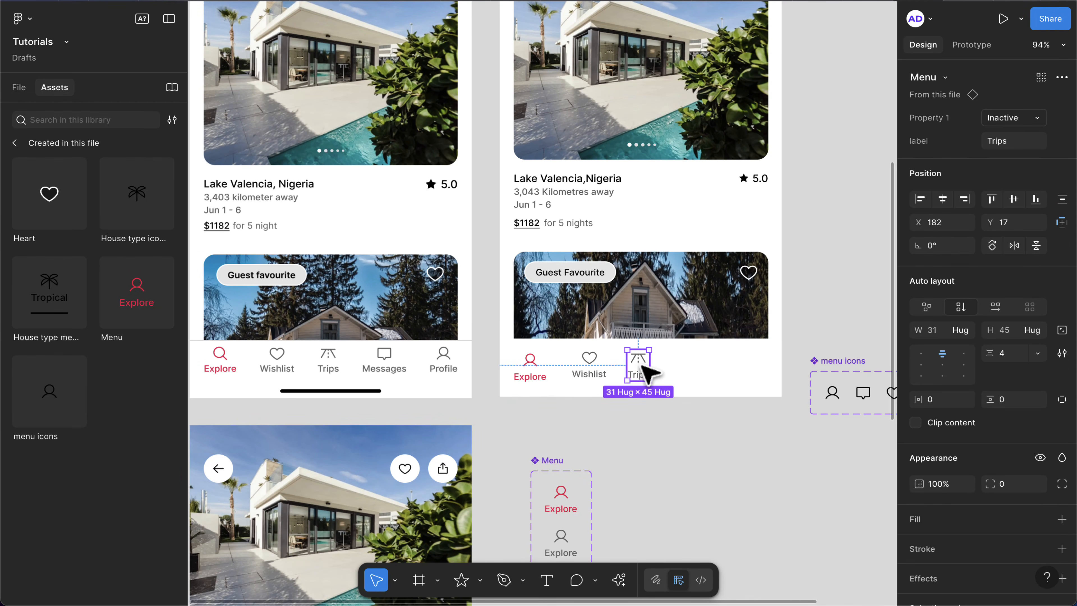
left_click_drag(645, 373, 695, 366)
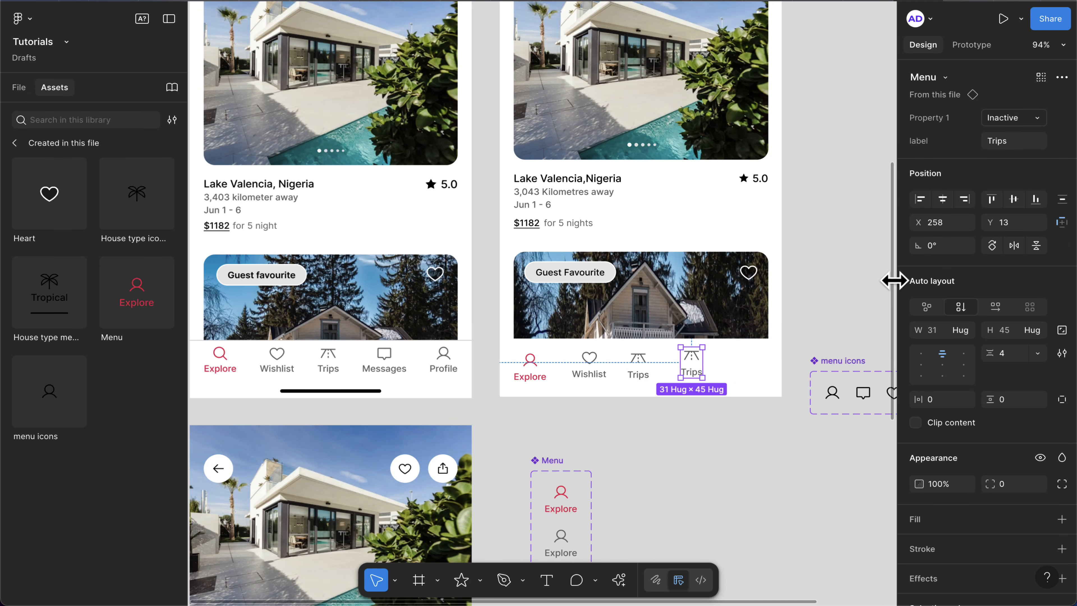
left_click(1020, 146)
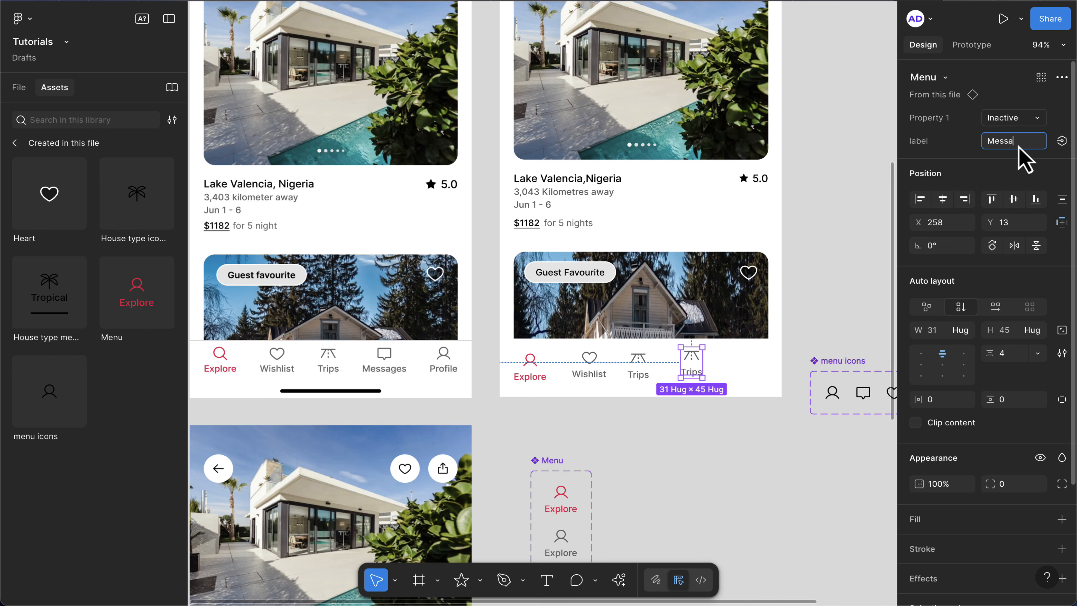
key("Return")
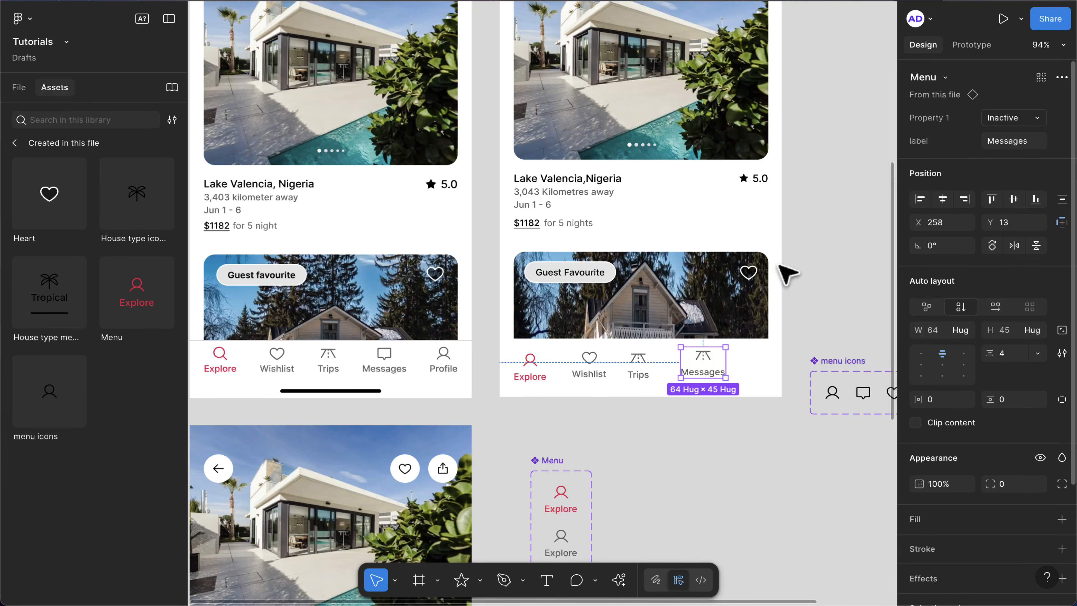
- Change the Messages item's icon to ChatCentered
left_click(704, 358)
left_click(1028, 118)
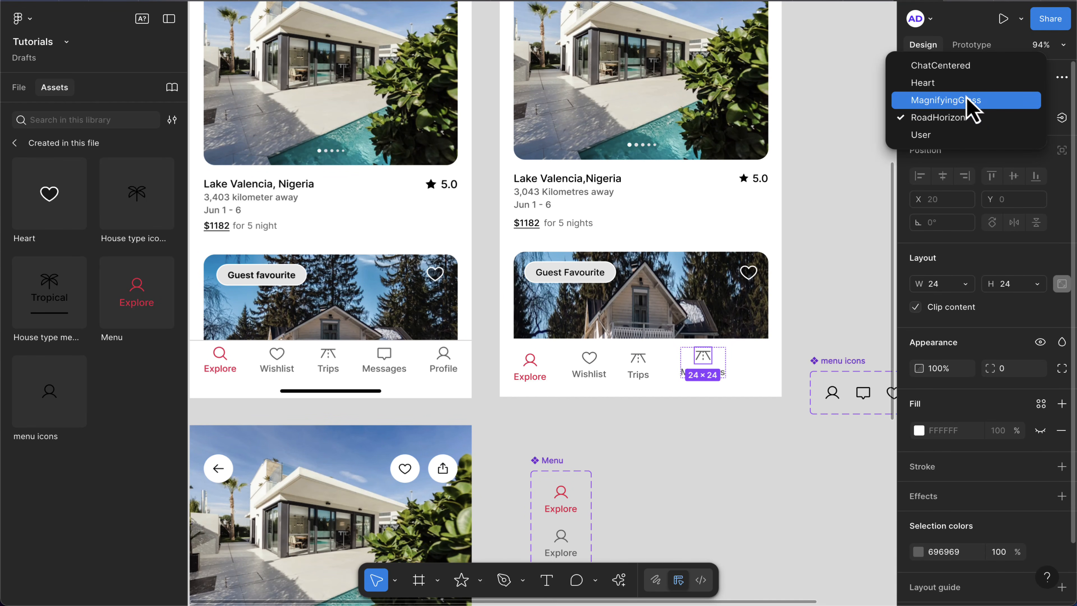
left_click(954, 67)
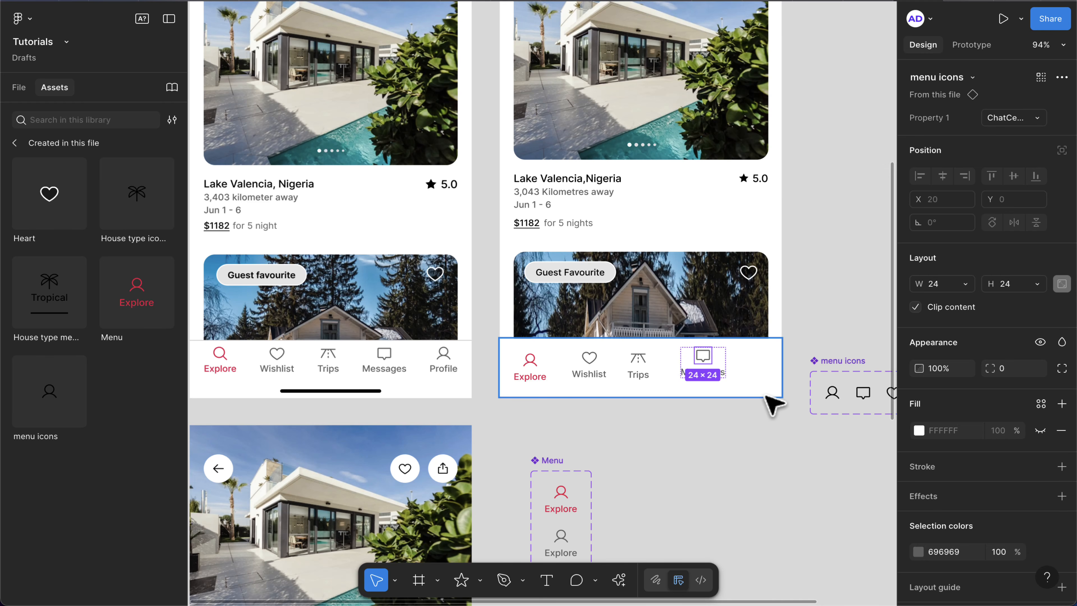
left_click(761, 379)
- Duplicate the Messages item to its right and set the copy's label to "Profile"
left_click(713, 375)
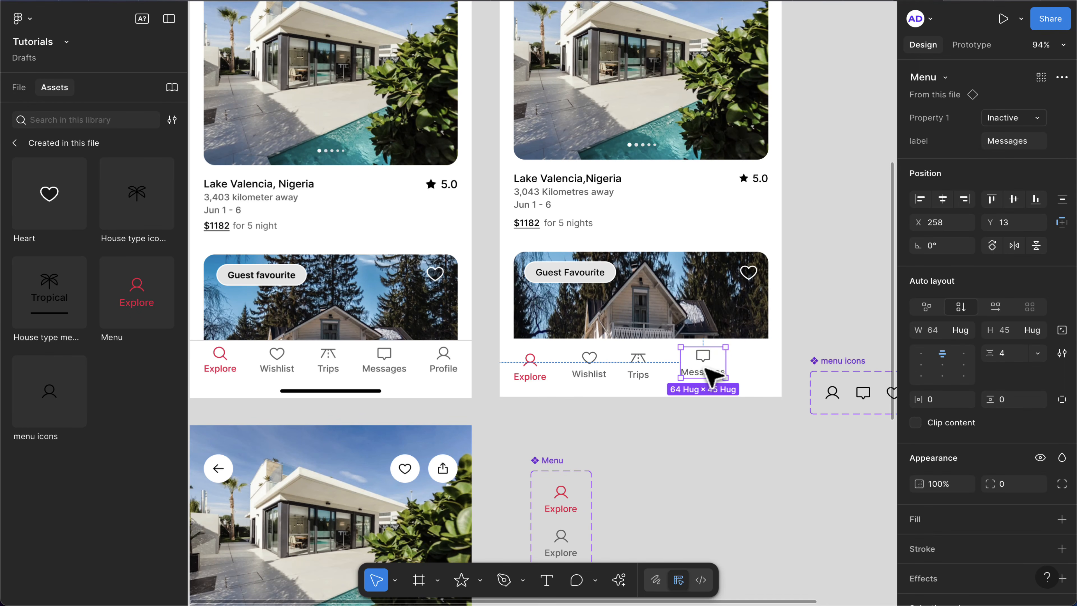
left_click_drag(715, 369, 766, 366, "alt")
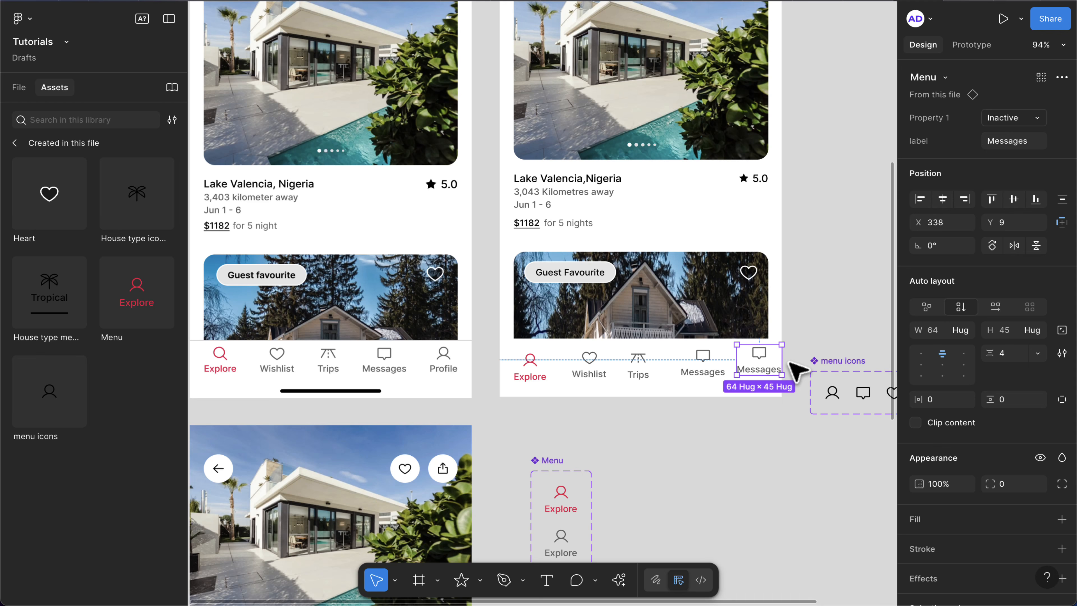
left_click(1026, 142)
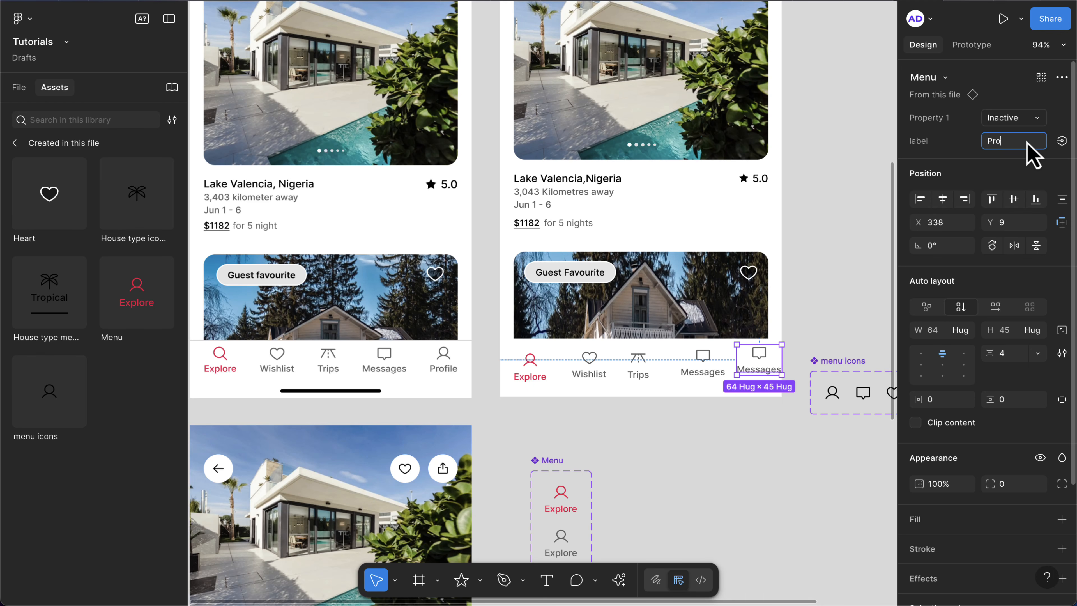
key("Return")
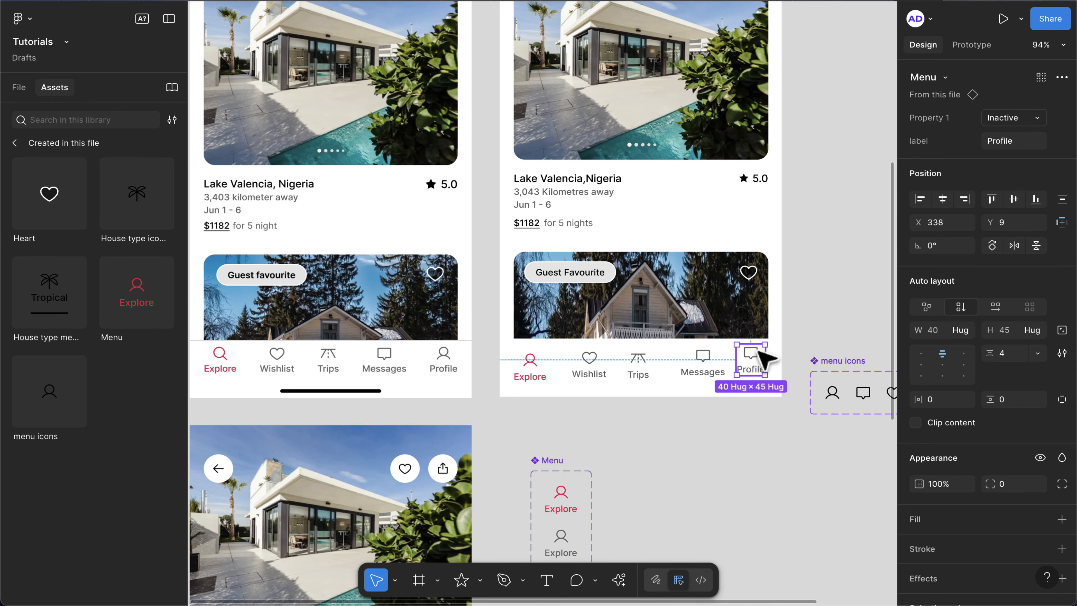
- Change the Profile item's icon to User
double_click(749, 359)
left_click(1012, 124)
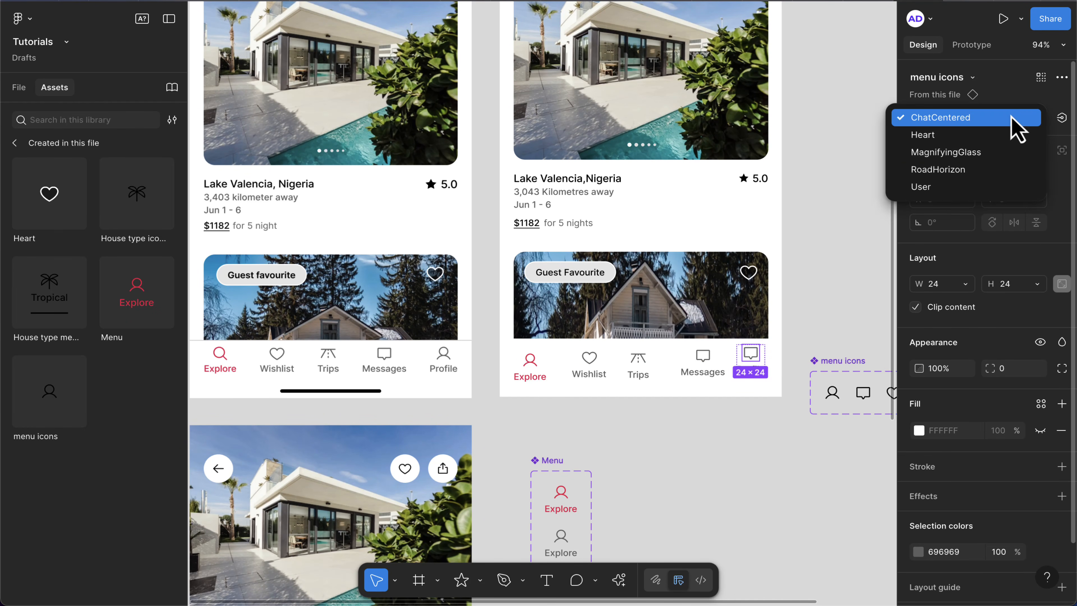
left_click(950, 188)
left_click(726, 409)
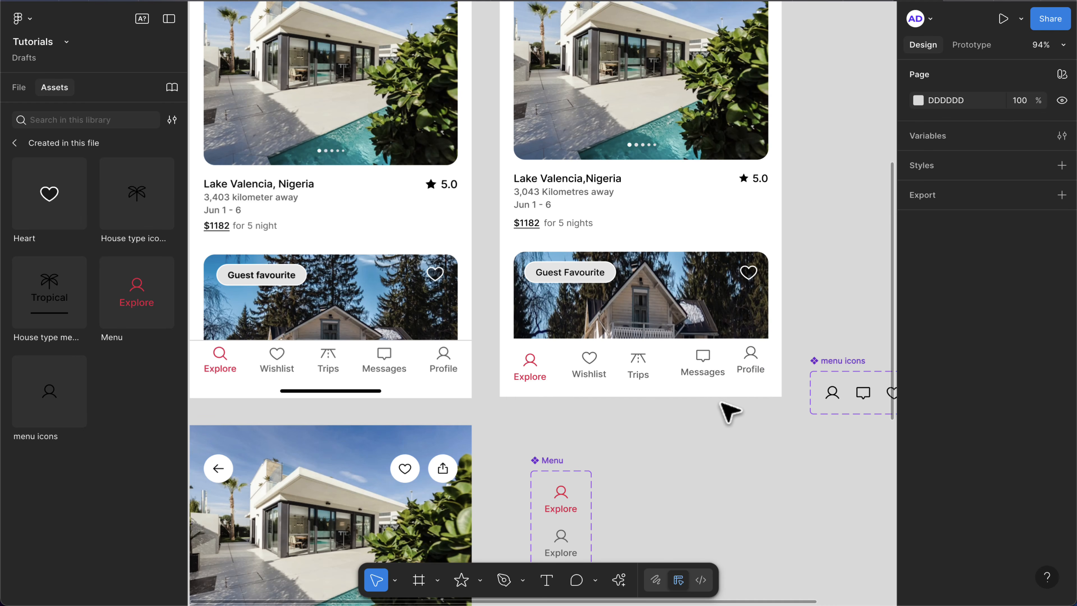
- Wrap the Explore, Wishlist, Trips, Messages and Profile items of the bottom bar in one horizontal auto layout frame
left_click(534, 368)
left_click(541, 370)
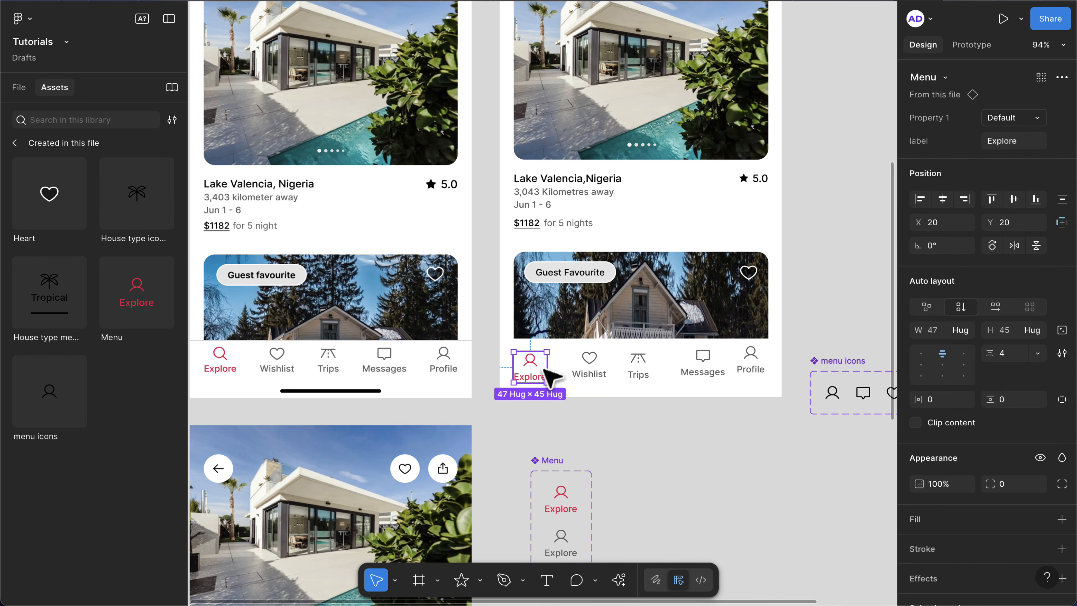
left_click(588, 361, "shift")
left_click(637, 365, "shift")
left_click(702, 364, "shift")
left_click(752, 363, "shift")
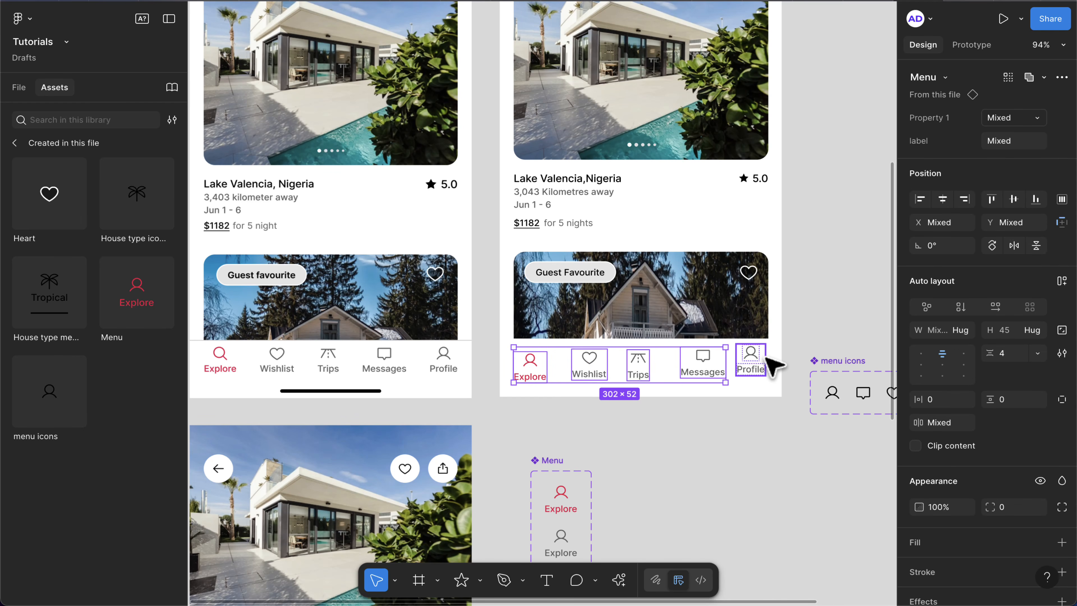
key("shift+a")
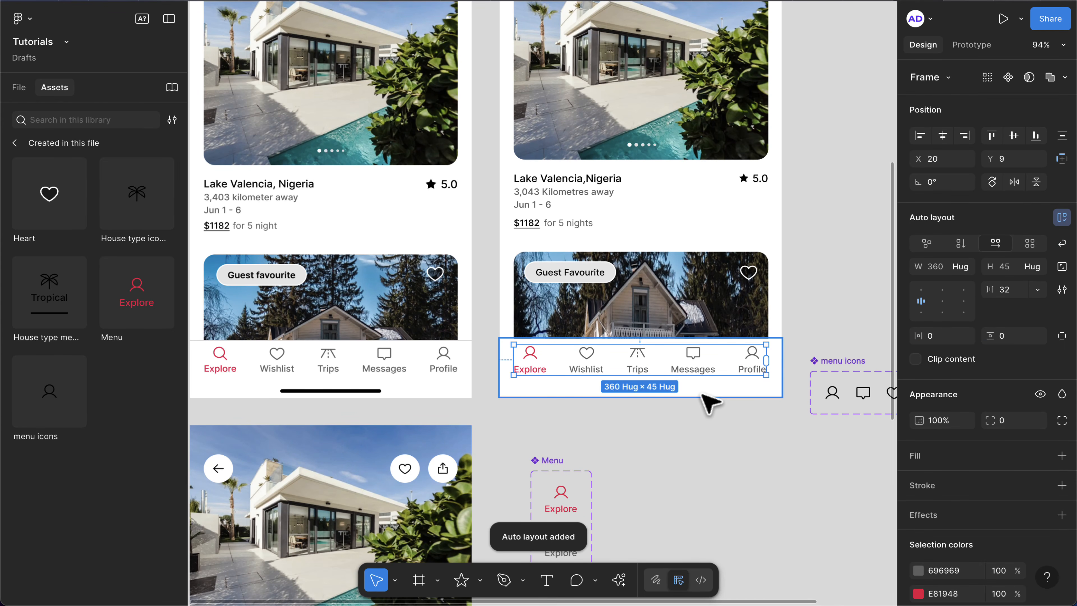
- Centre the menu row horizontally in the bottom bar and set its width to 362
scroll(644, 339, "up", 5)
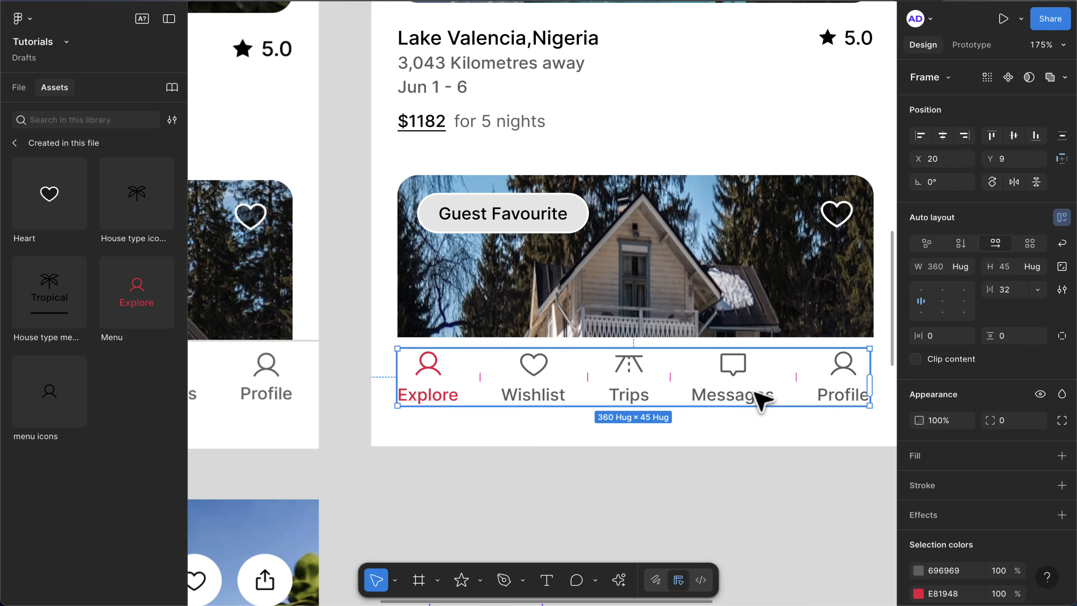
left_click(947, 138)
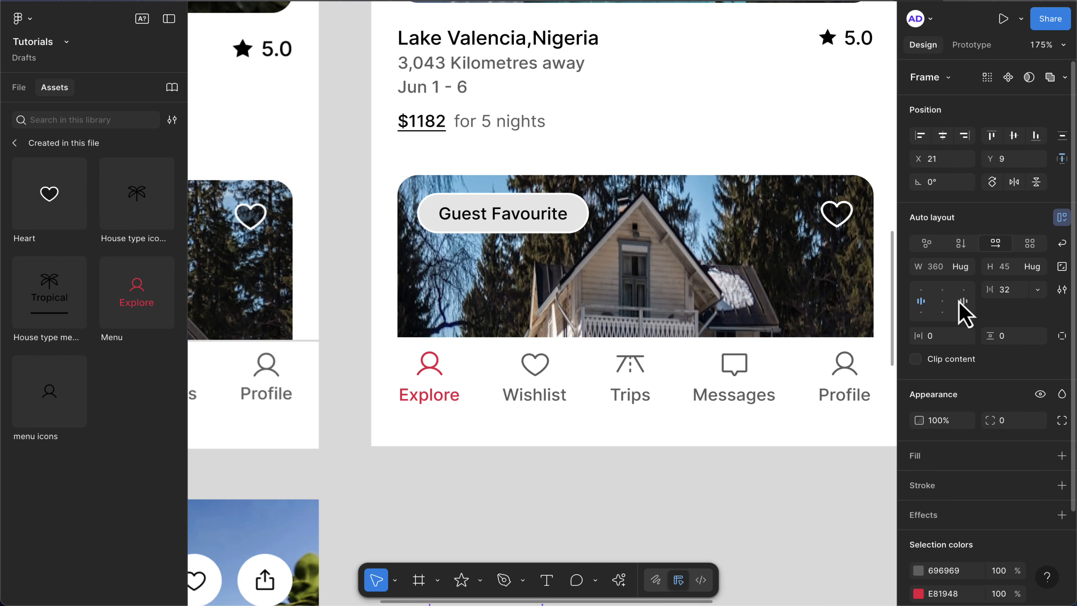
left_click(944, 272)
type("362")
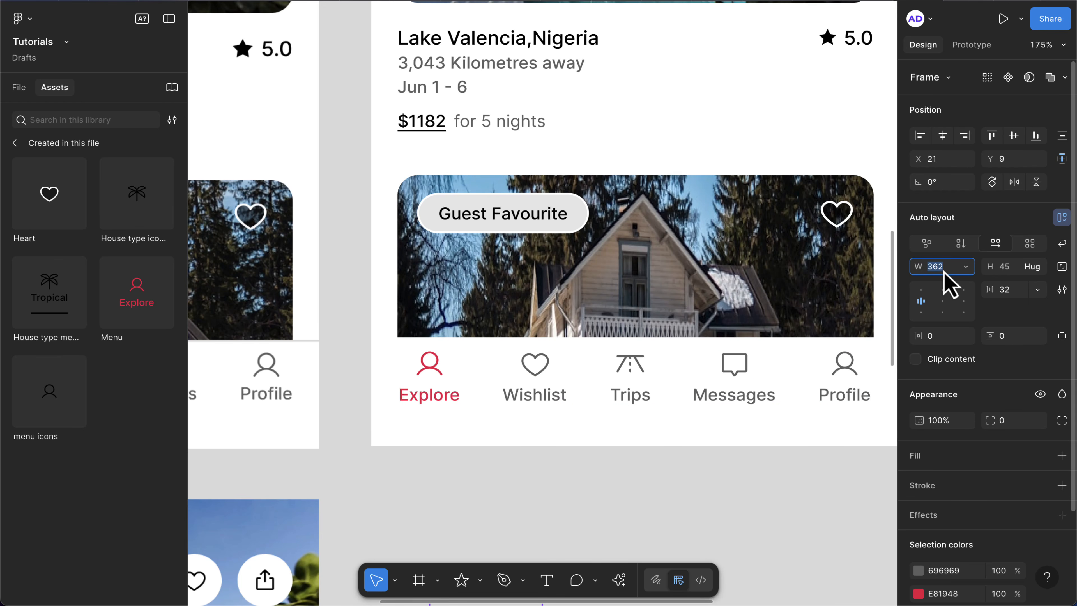
key("Return")
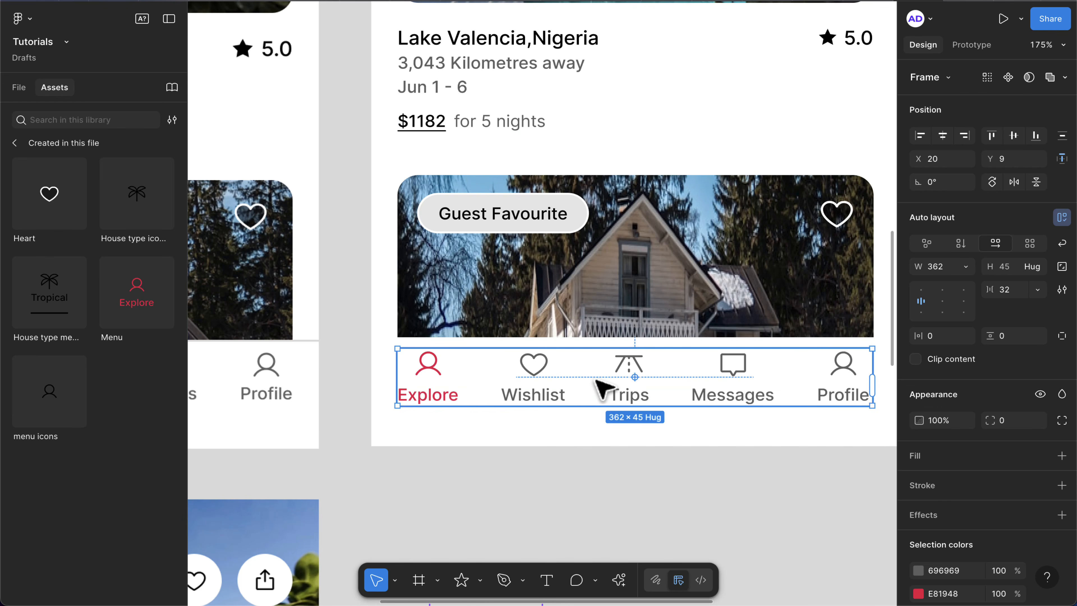
- Nudge the menu row up by one pixel to Y 8 within the bottom bar
scroll(601, 385, "right", 1)
key("alt")
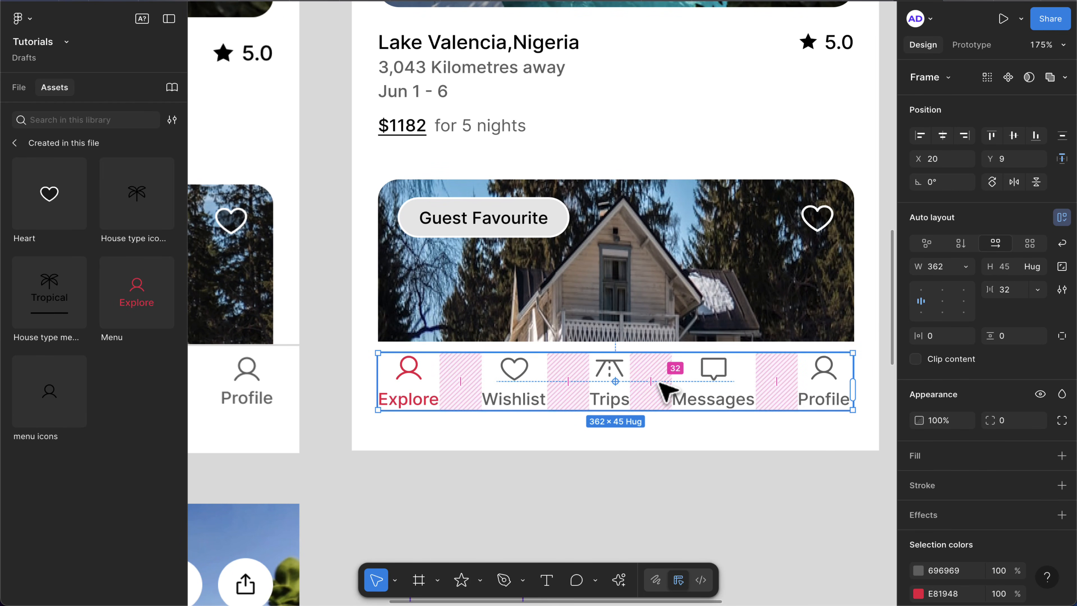
key("Up")
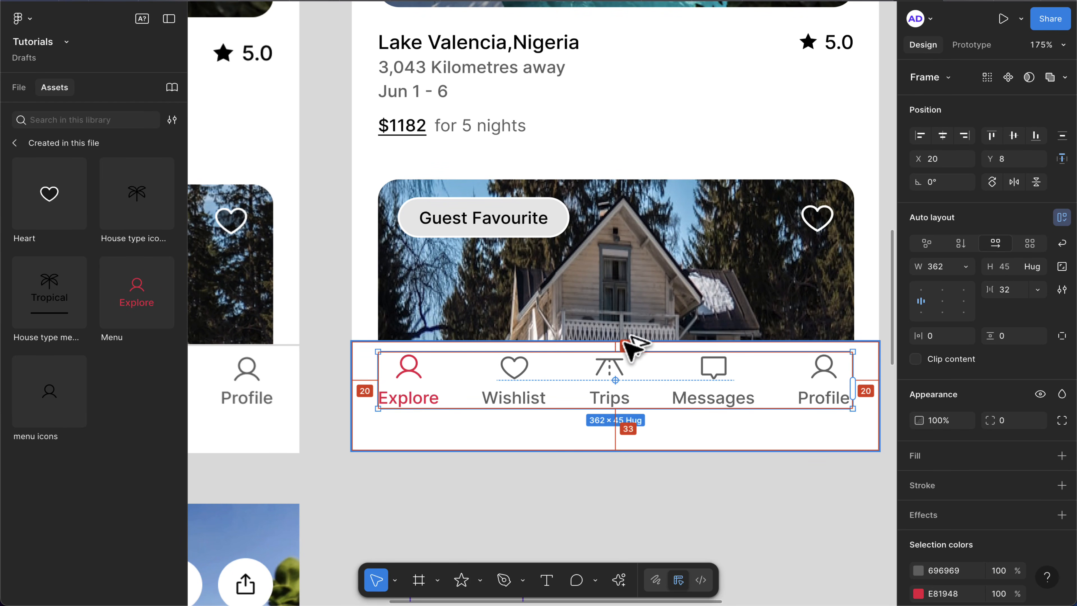
left_click(625, 344)
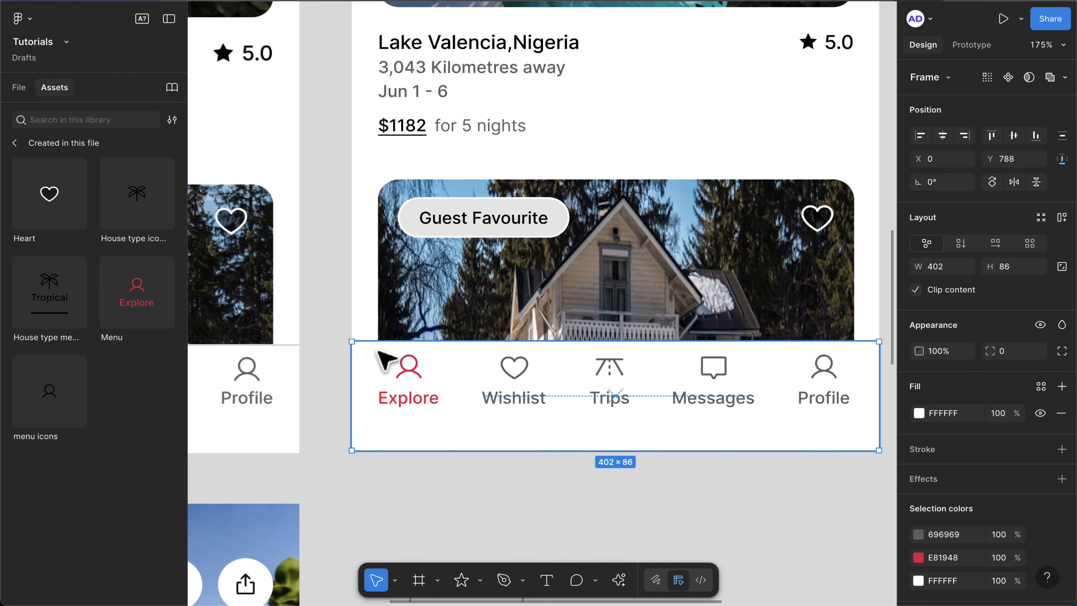
left_click(957, 419)
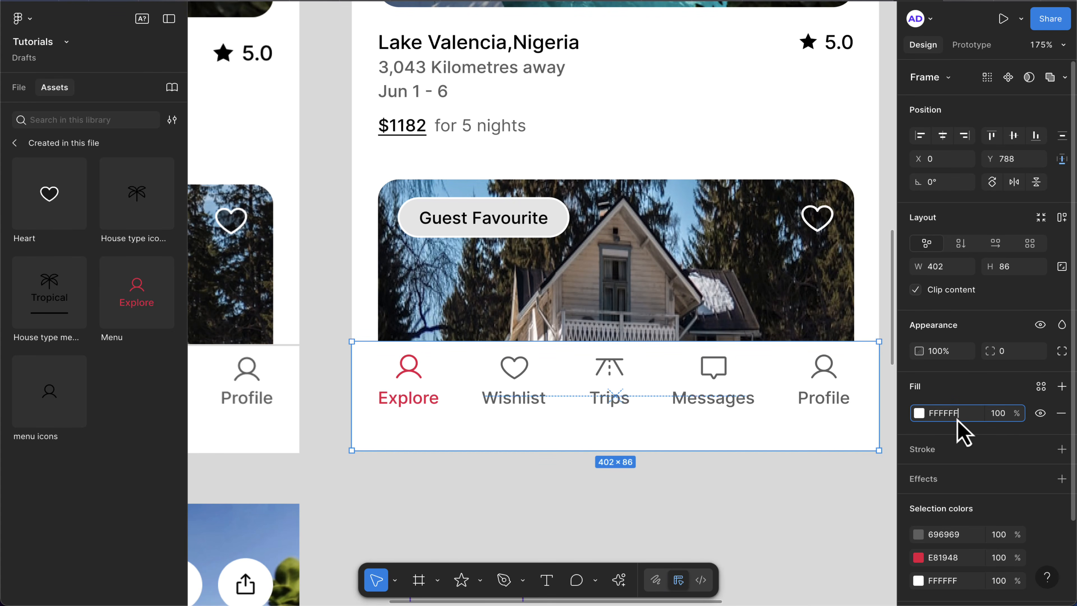
type("ee")
key("Return")
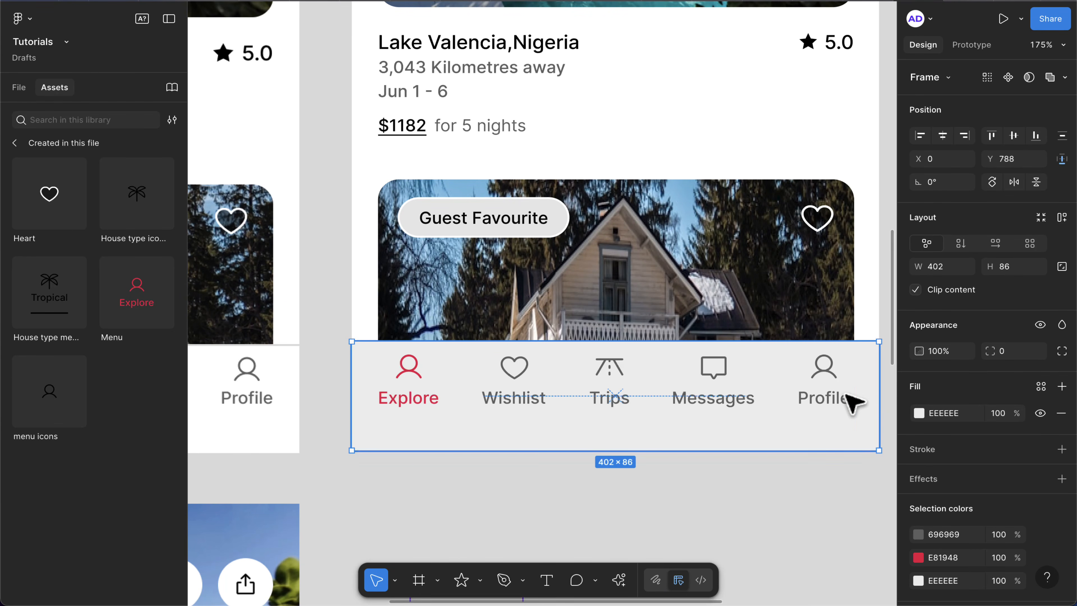
key("ctrl+z")
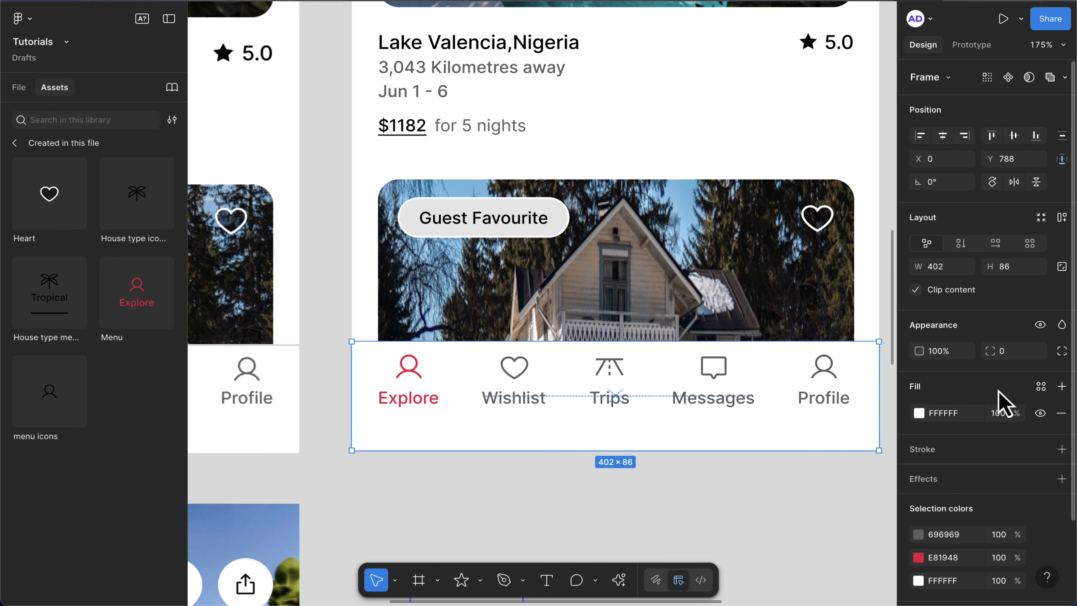
- Add a stroke to the bottom bar frame on its top side only, with colour EEEEEE and weight 1.5
left_click(1062, 449)
left_click(1063, 499)
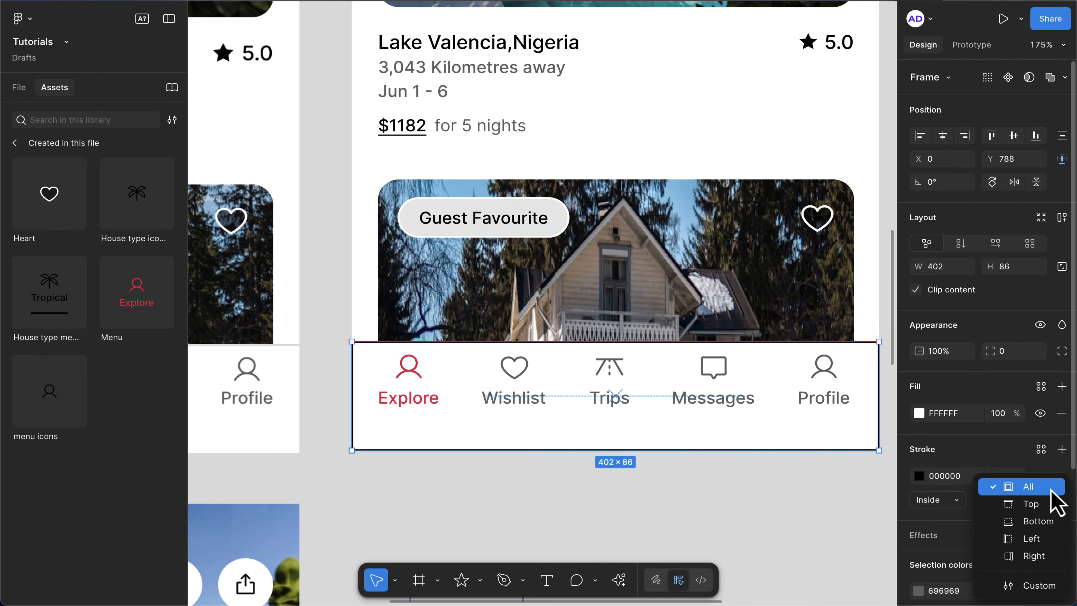
left_click(1042, 510)
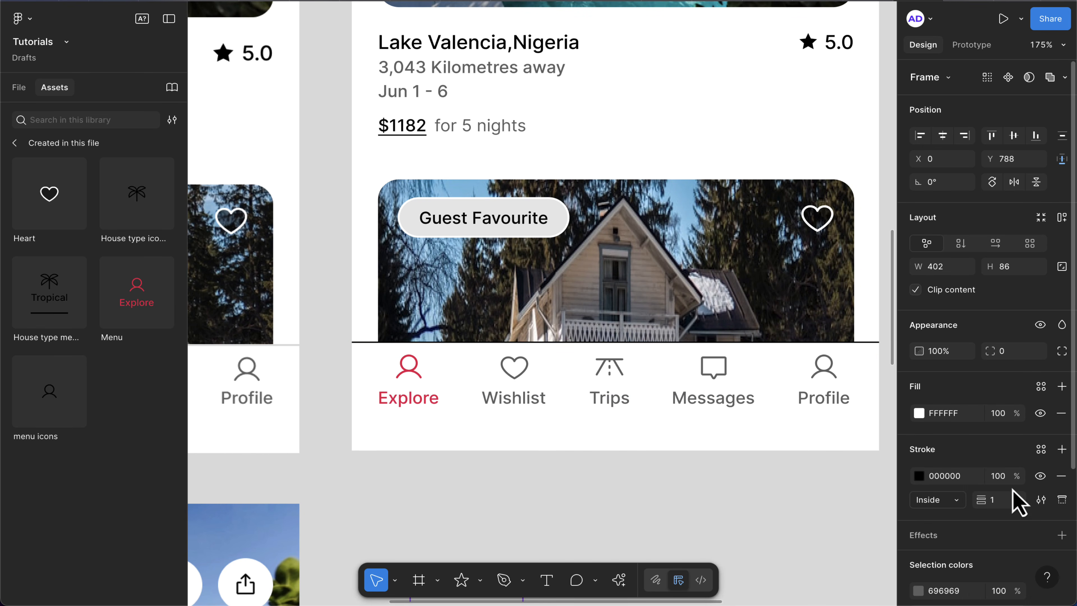
left_click(950, 476)
type("ee")
key("Return")
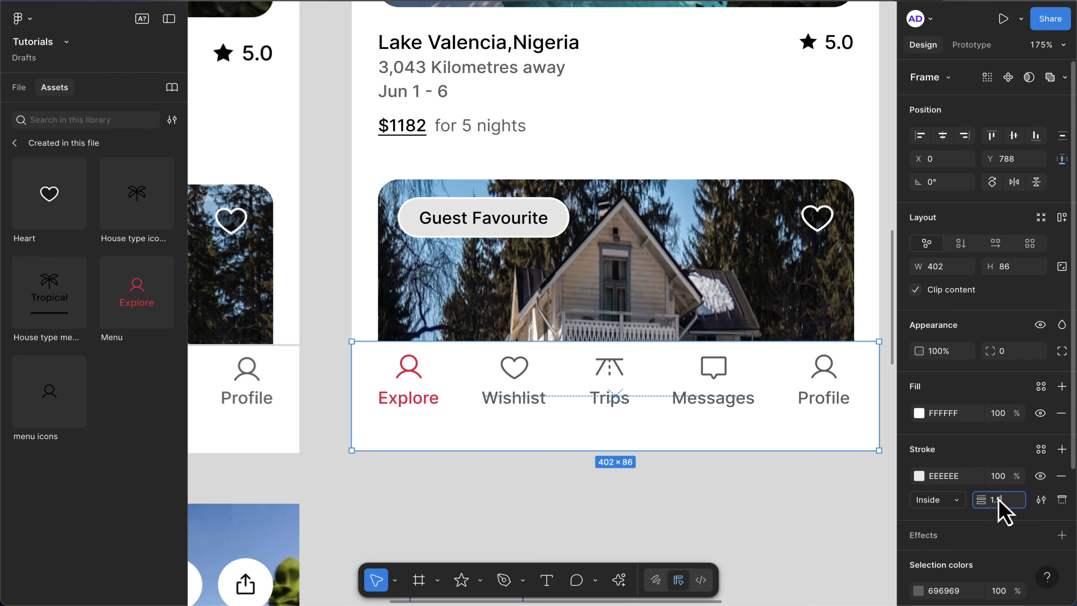
key("Return")
scroll(725, 491, "down", 1)
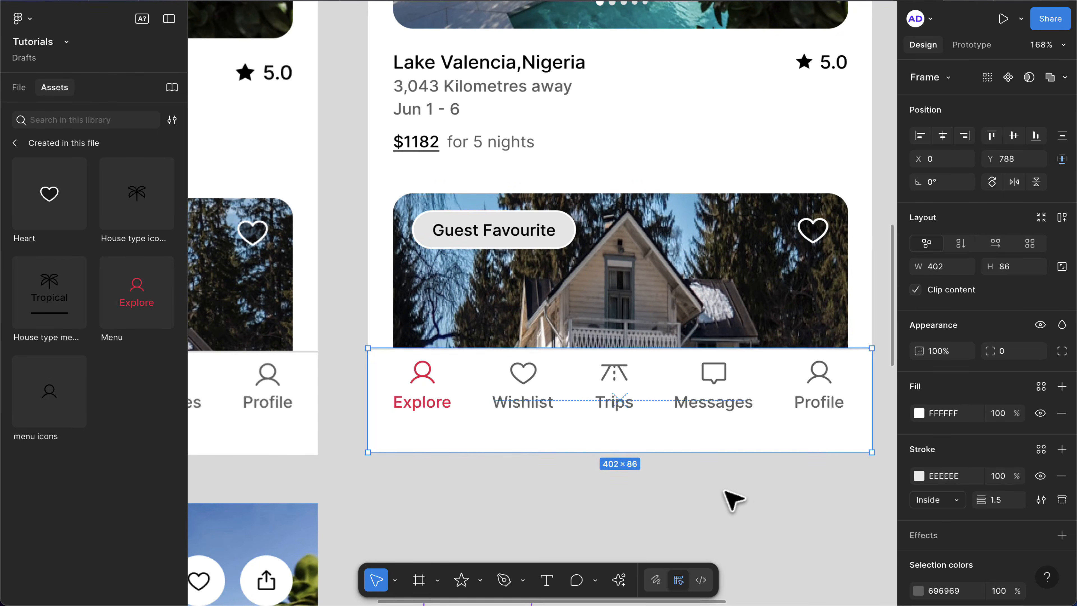
left_click(720, 490)
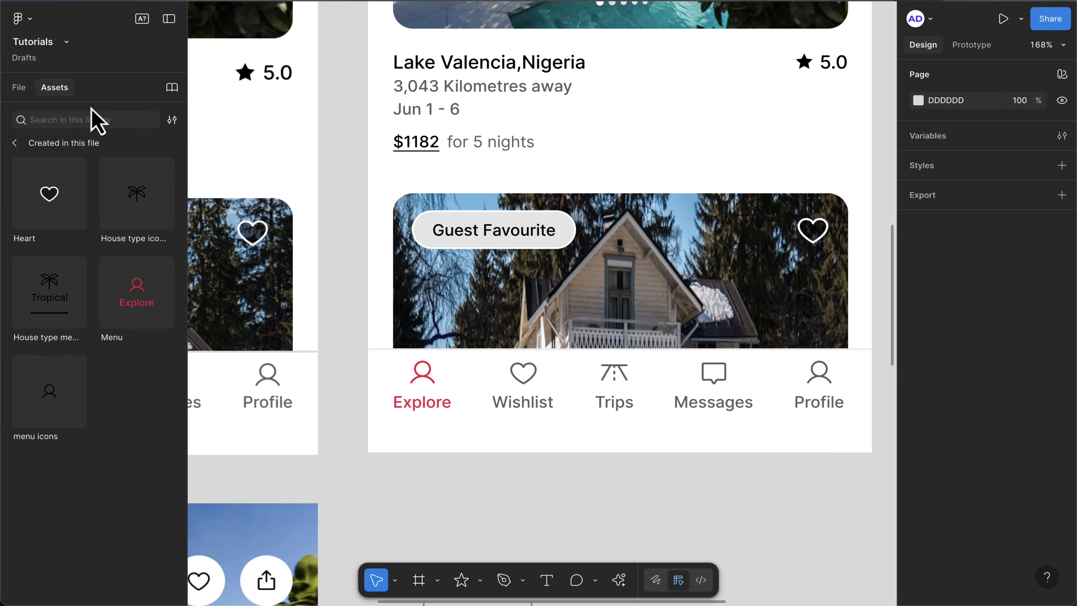
- Search all libraries for "home indica" and place the iOS 18 Home Indicator component on the canvas below the listing screen
left_click(78, 119)
type("home")
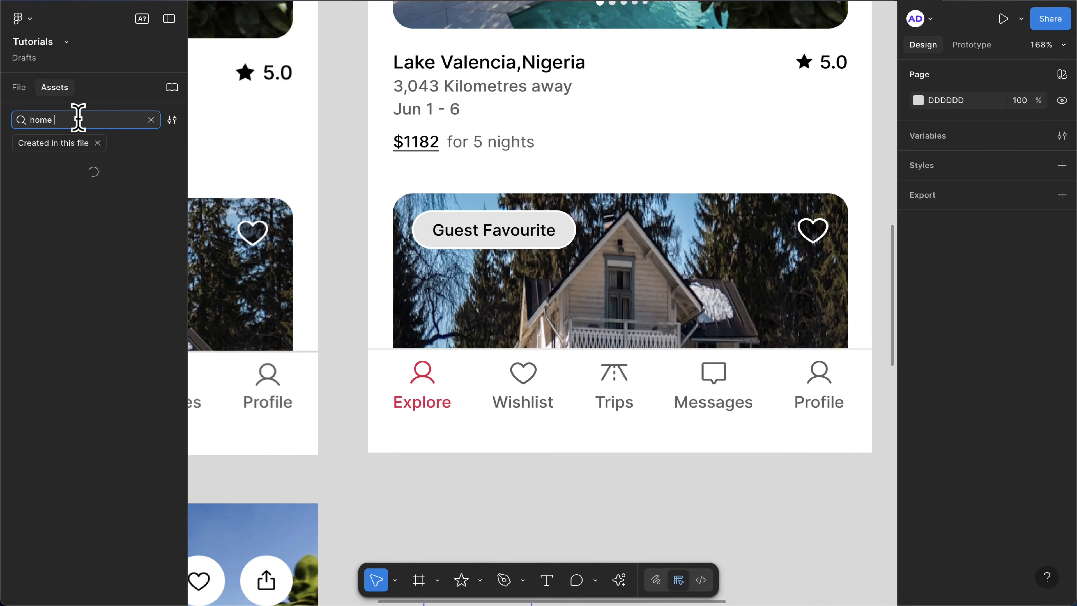
type(" indica")
left_click(98, 144)
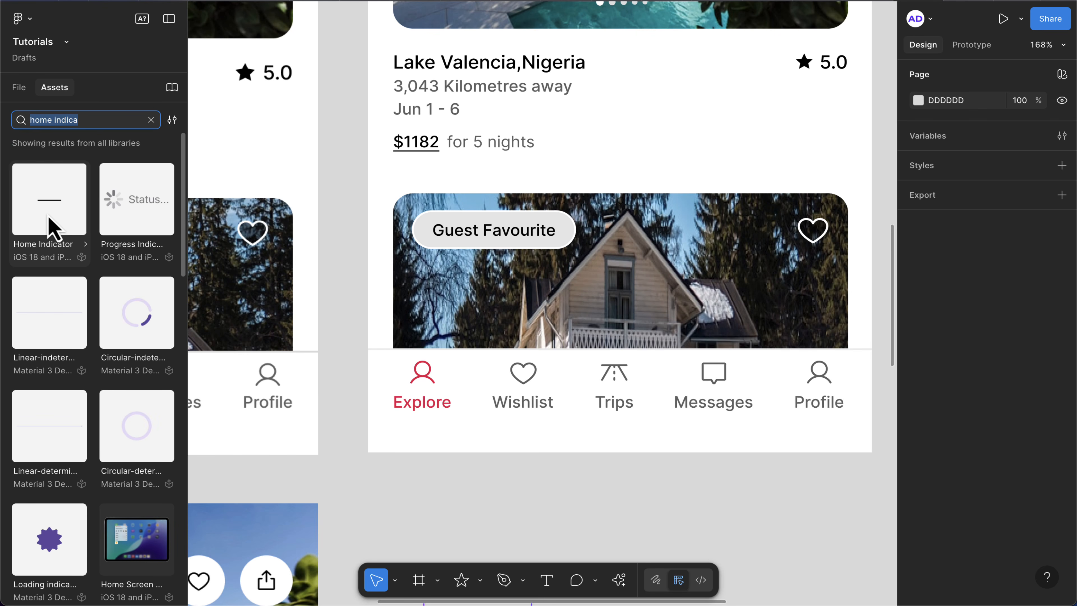
left_click_drag(51, 225, 570, 452)
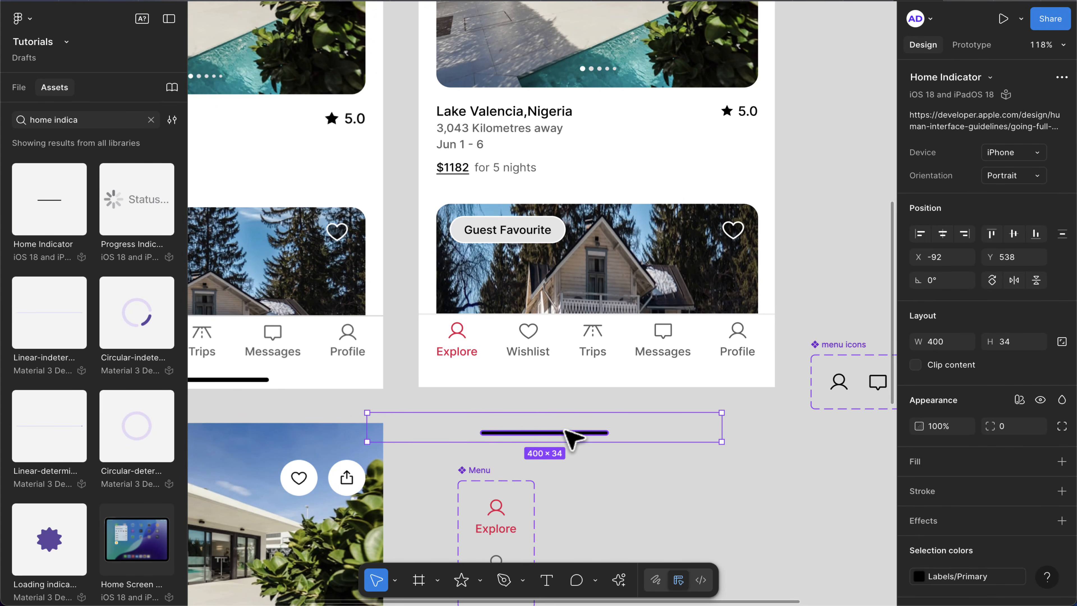
- Move the Home Indicator into the bottom bar frame, centred horizontally and aligned to the frame's bottom edge
key("Delete")
left_click(575, 382)
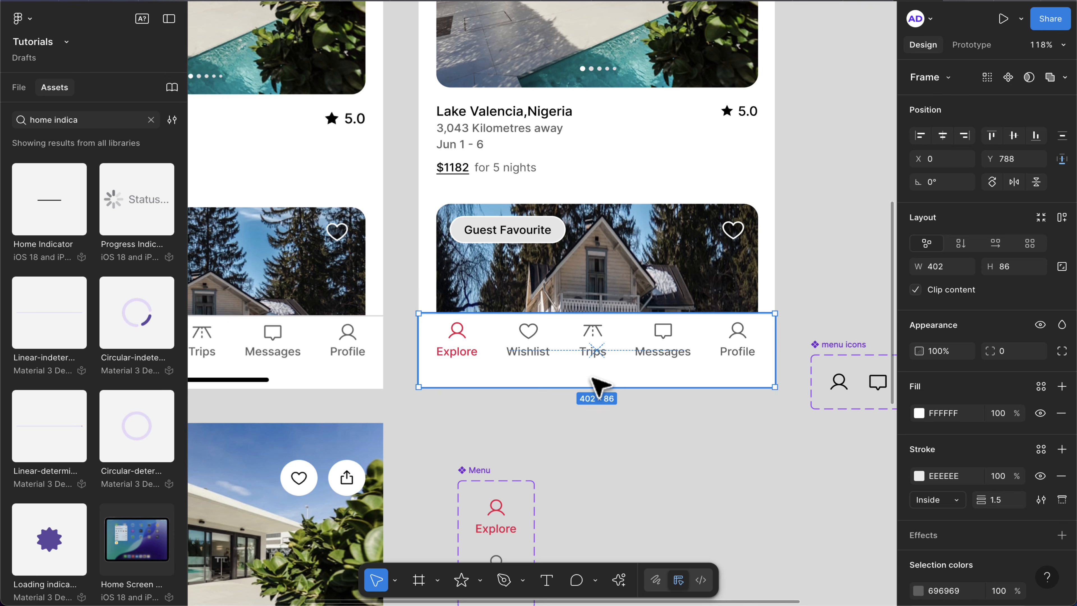
key("ctrl+v")
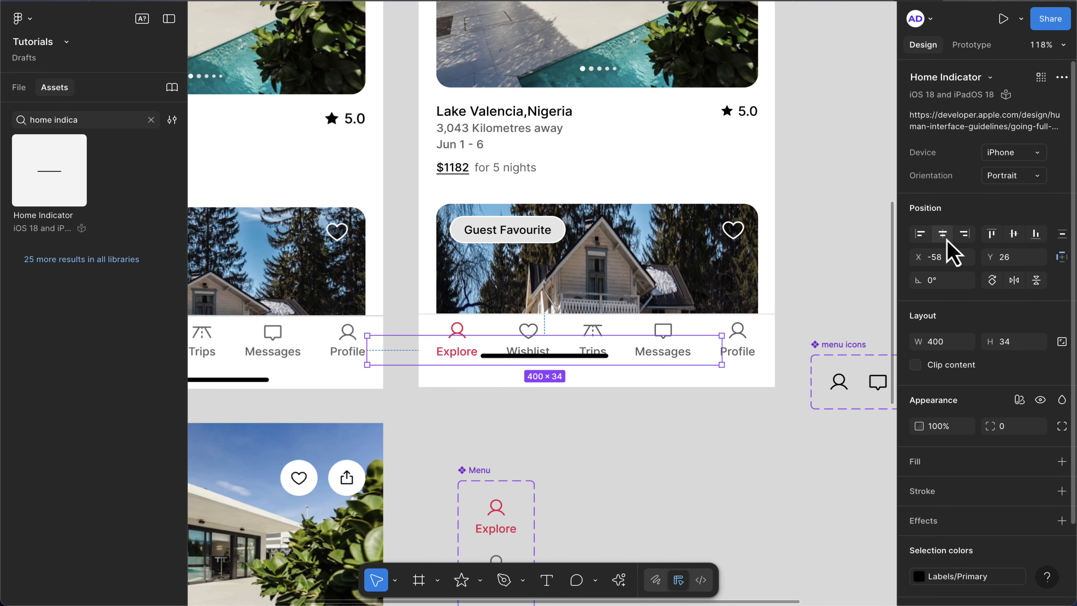
left_click(943, 234)
left_click(1036, 233)
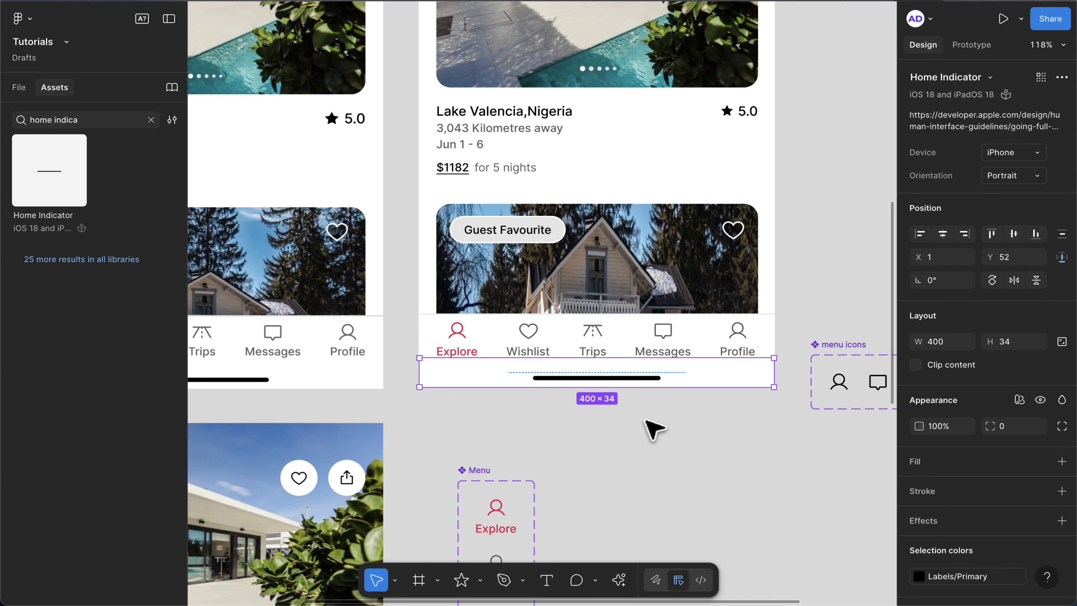
- Preview the iPhone 16 Pro - 1 frame as a prototype beside the design
scroll(655, 428, "down", 5, "ctrl")
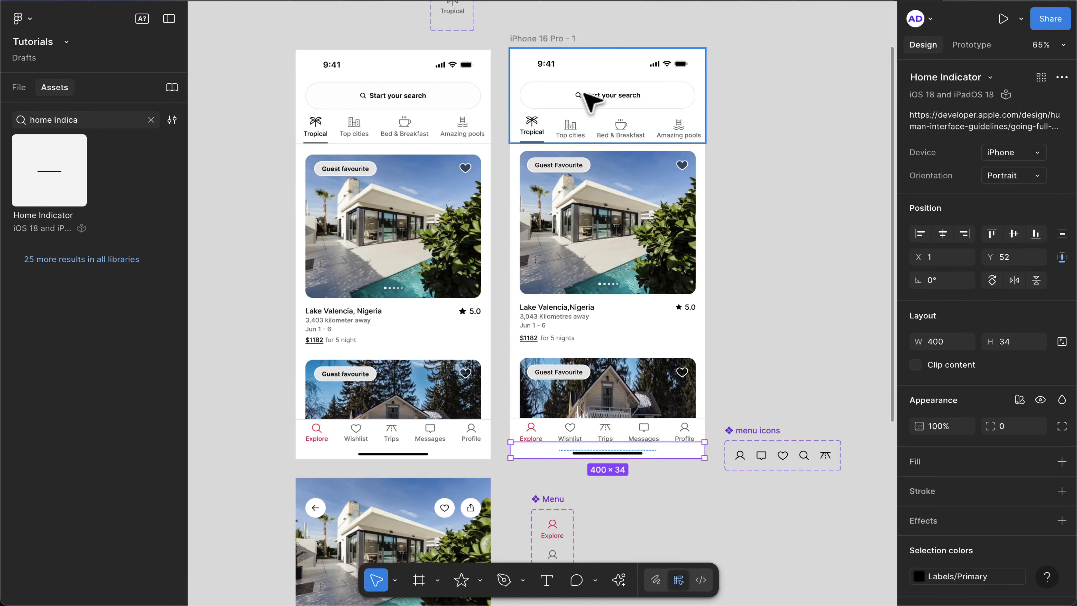
left_click(542, 41)
key("shift+space")
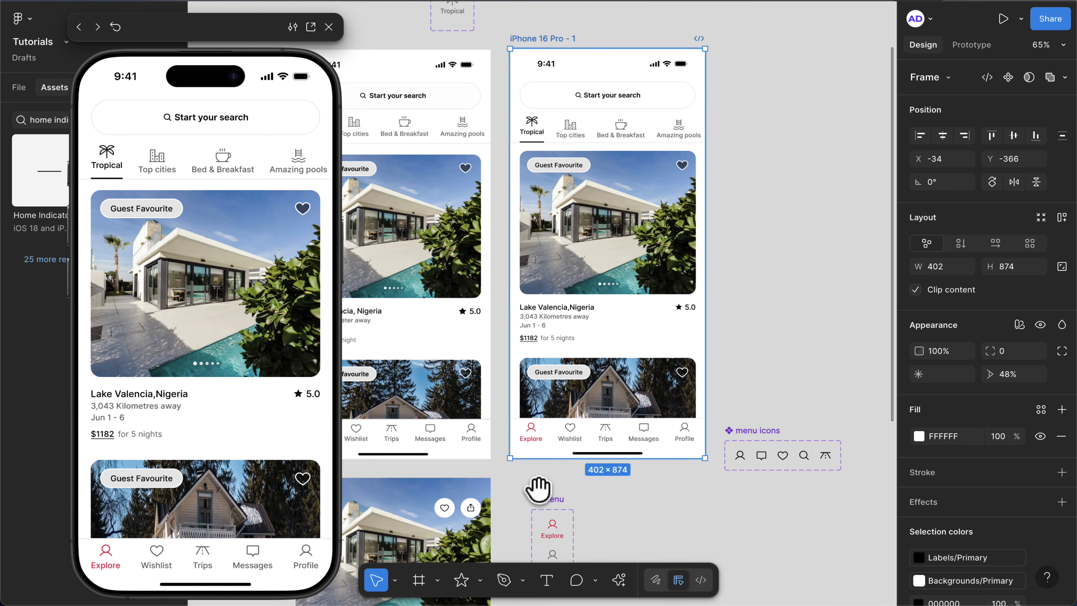
scroll(539, 493, "down", 2, "ctrl")
scroll(539, 492, "down", 5)
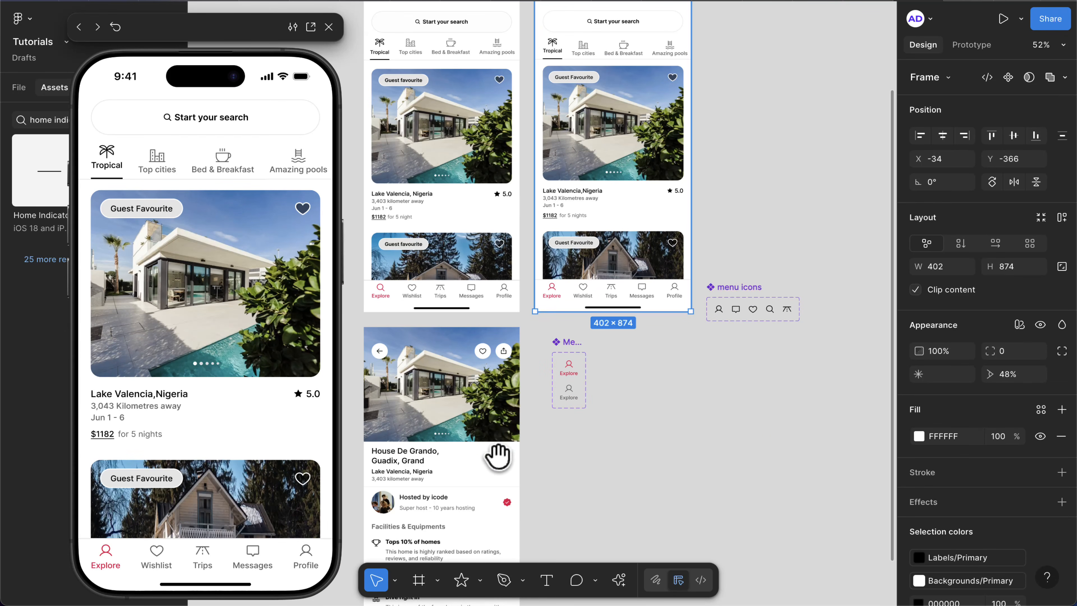
- Swap the Explore tab's icon in the listing screen's bottom bar to the MagnifyingGlass variant
scroll(502, 458, "up", 2)
scroll(502, 458, "up", 2)
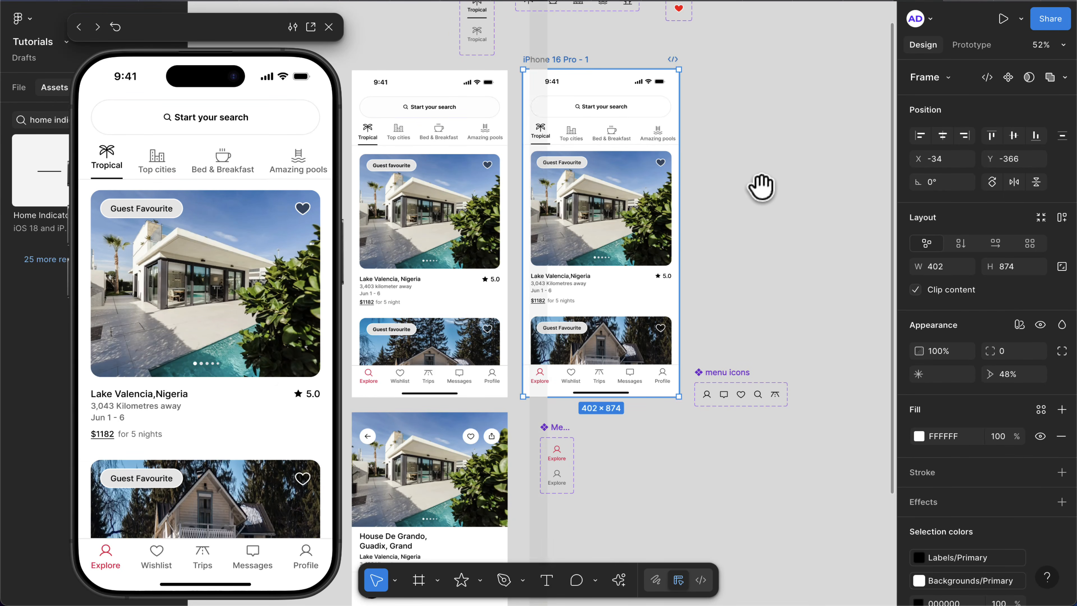
left_click(813, 169)
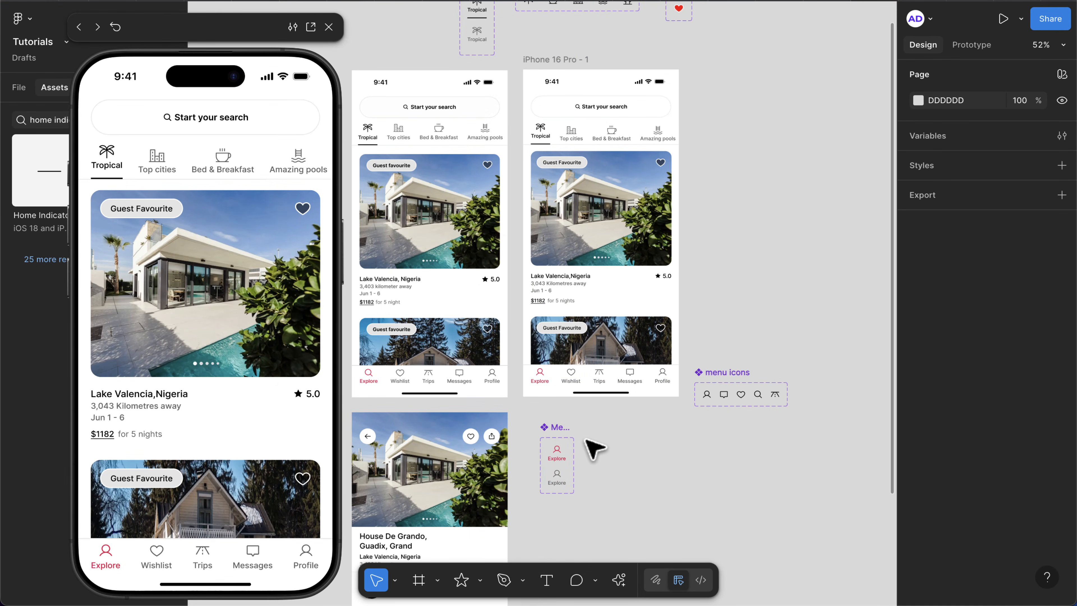
scroll(555, 395, "up", 5)
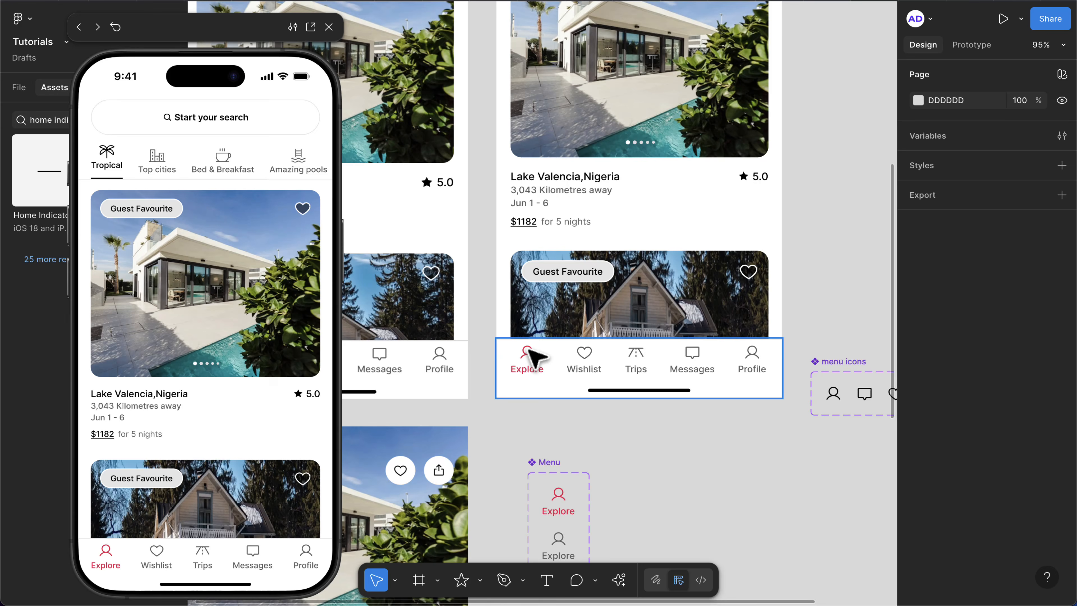
scroll(532, 358, "up", 3)
left_click(533, 358)
double_click(533, 358)
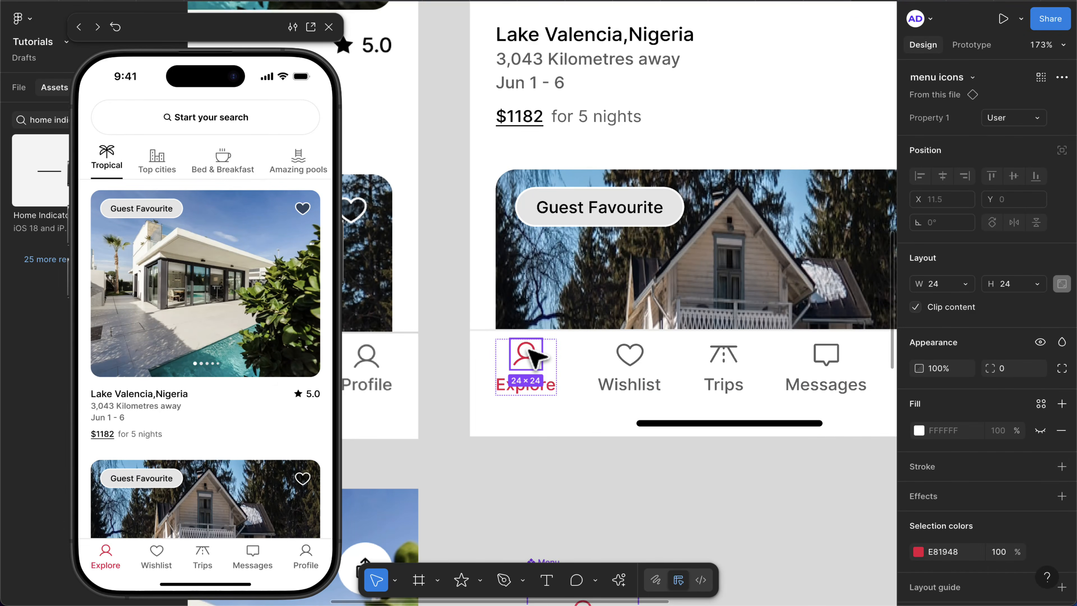
left_click(1014, 120)
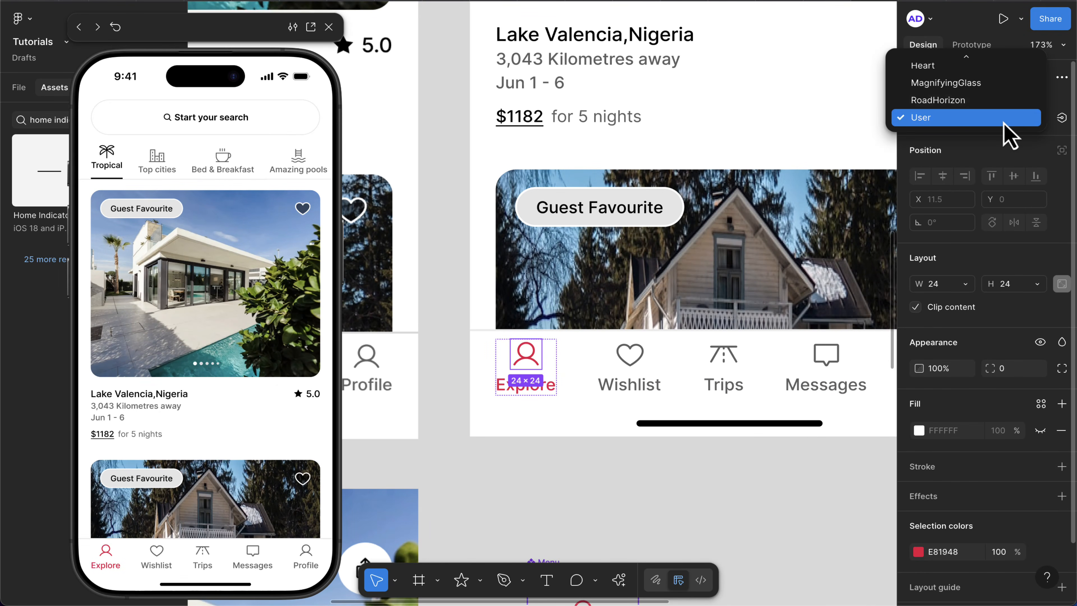
scroll(942, 106, "up", 2)
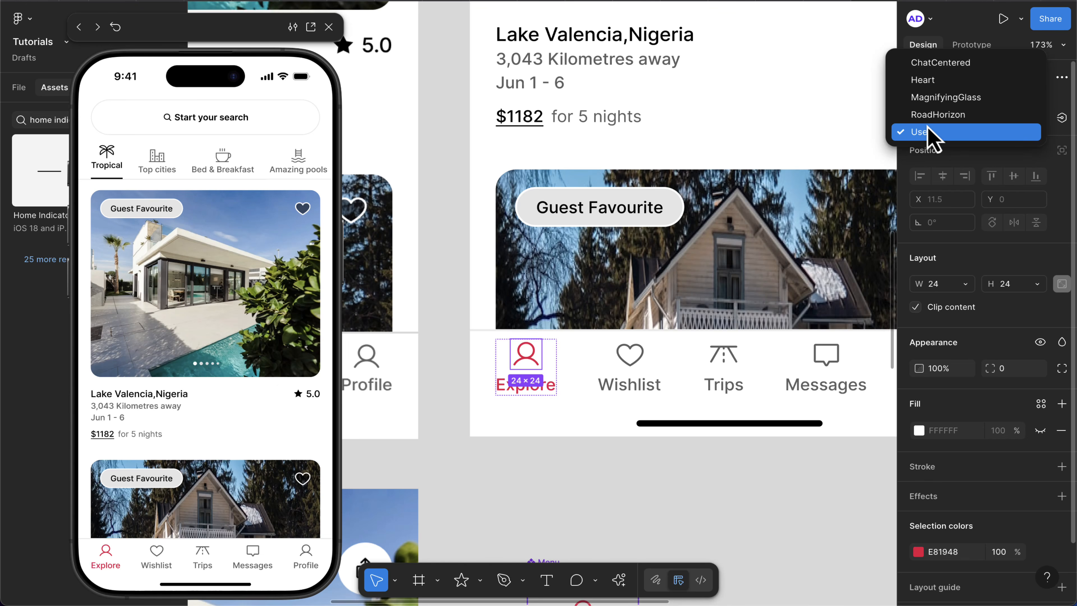
left_click(940, 111)
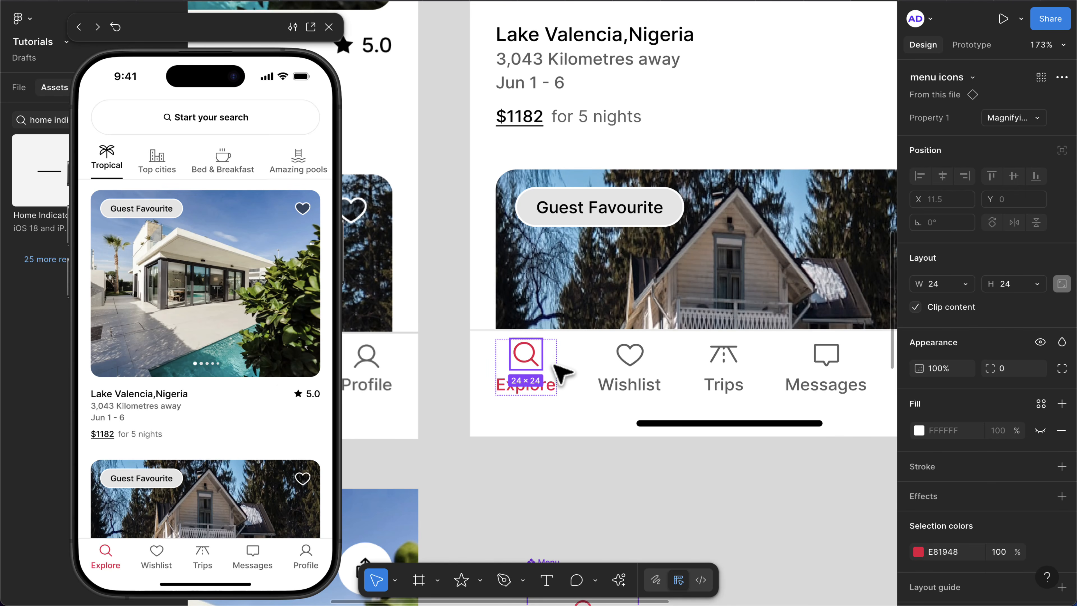
- Move the Menu component set beside the listing screen, just above the menu icons component set
scroll(577, 392, "down", 5)
scroll(578, 420, "right", 1)
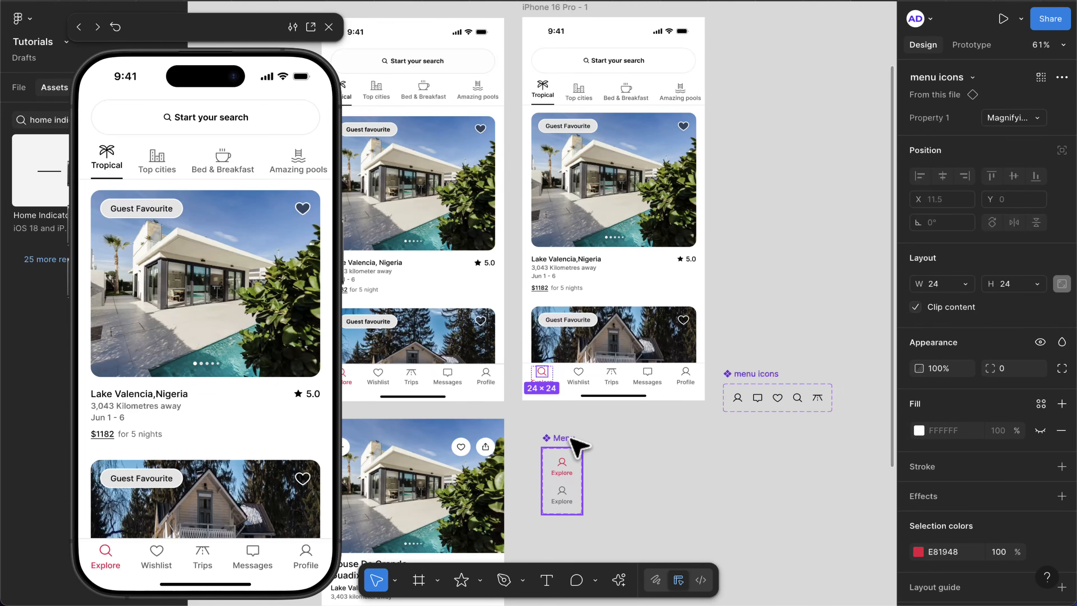
left_click_drag(573, 440, 762, 266)
scroll(763, 268, "down", 3)
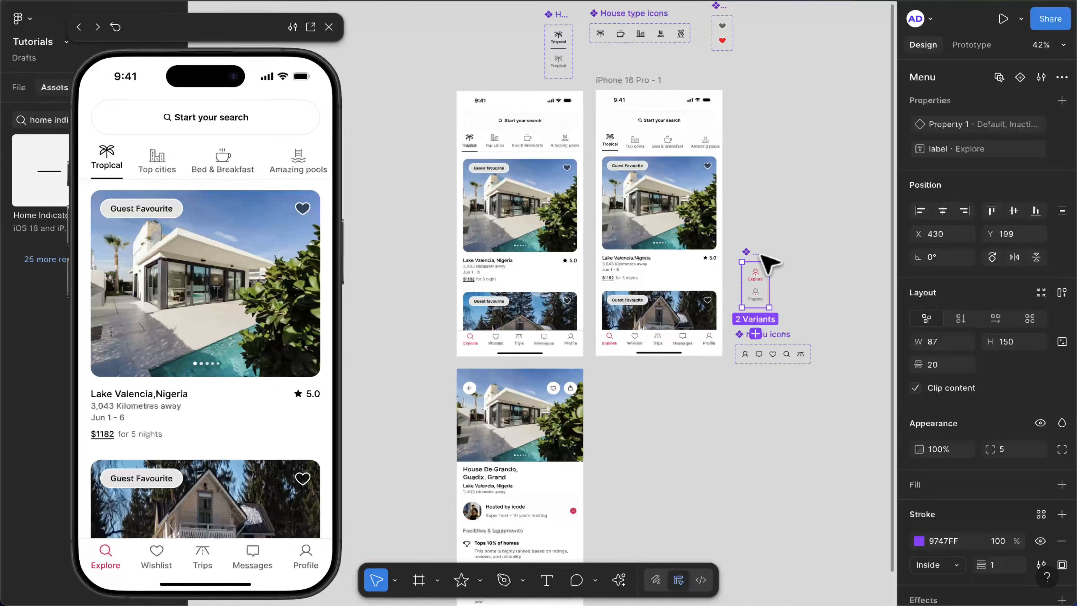
scroll(767, 265, "down", 2)
scroll(769, 259, "down", 1)
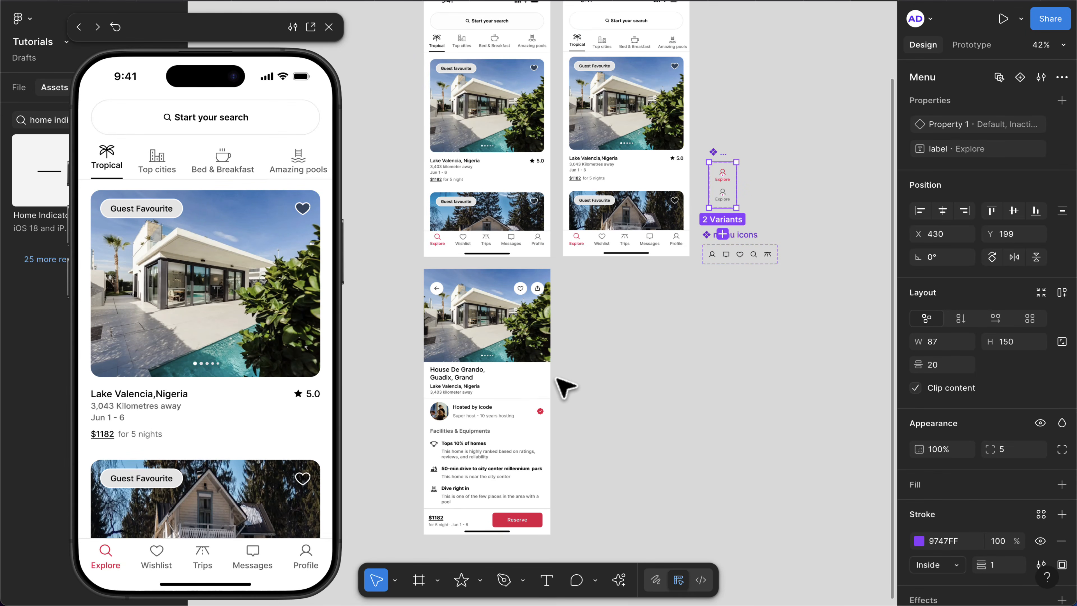
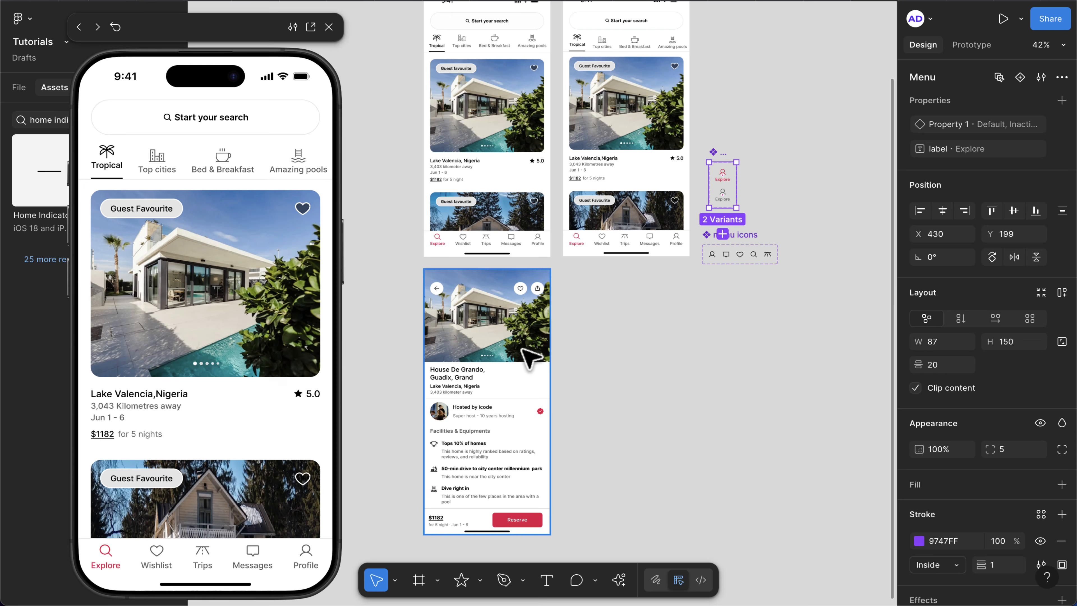
- Add an iPhone 16 Pro frame and place it directly below the listing screen, beside the reference detail screen
left_click(419, 580)
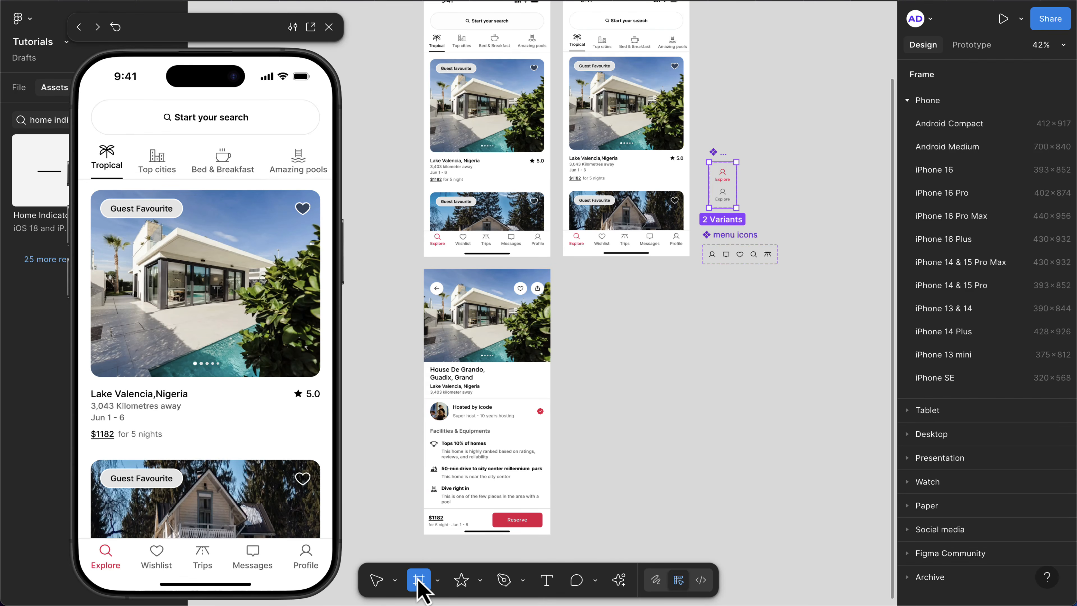
left_click(950, 193)
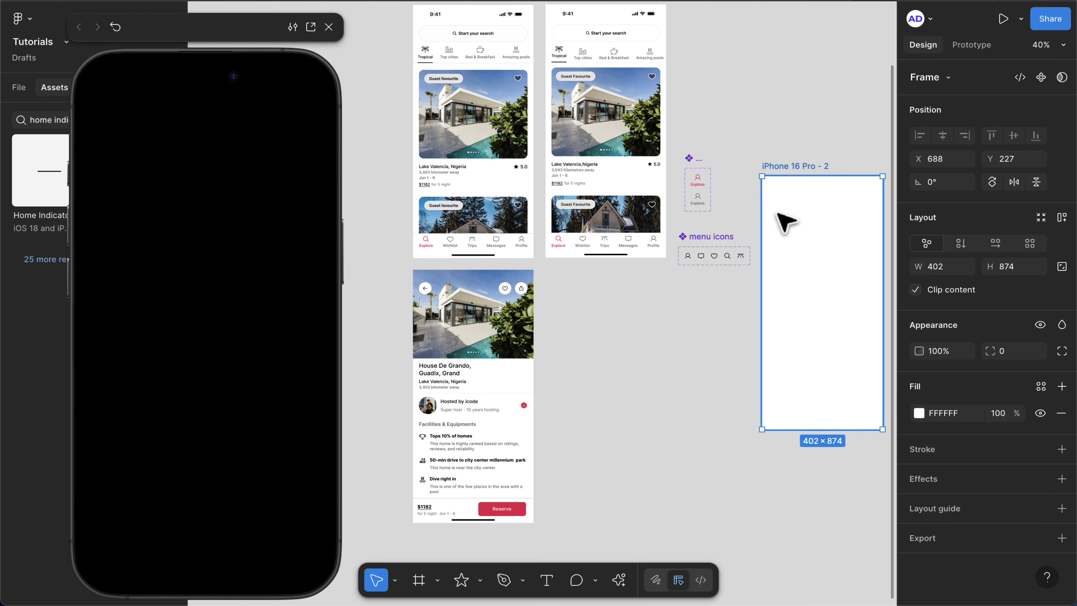
left_click_drag(837, 216, 620, 312)
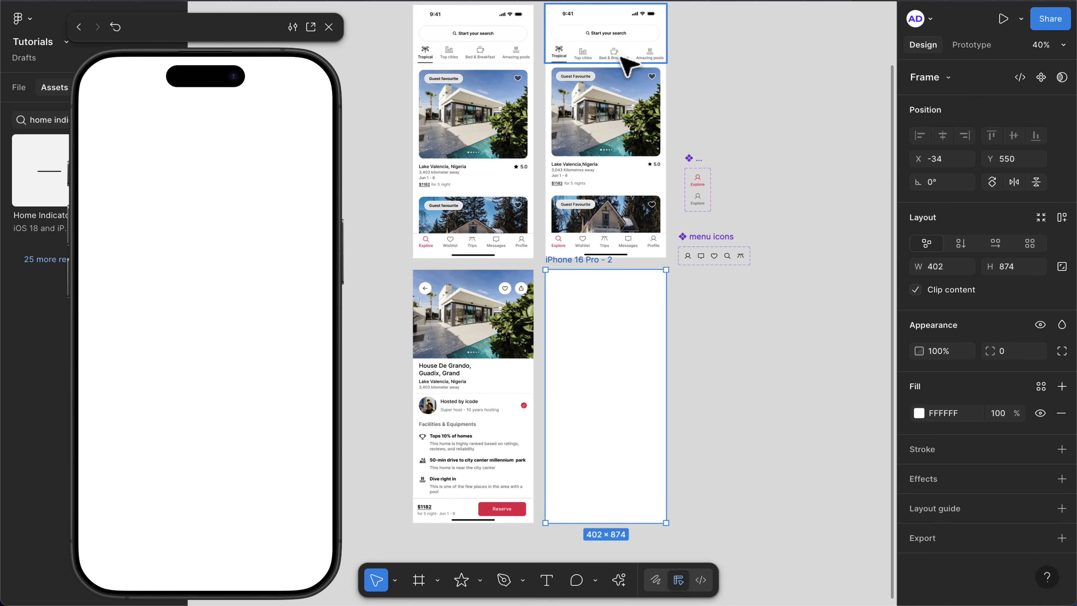
- Copy the first house card from the listing screen into the new iPhone 16 Pro - 2 frame
left_click(615, 121)
left_click(604, 123)
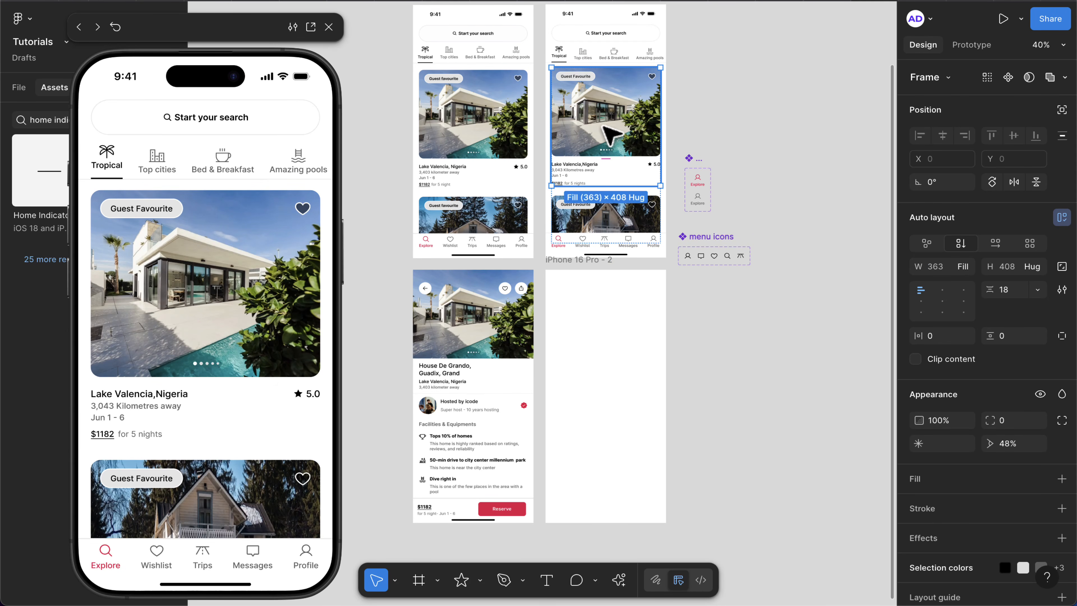
left_click(582, 264)
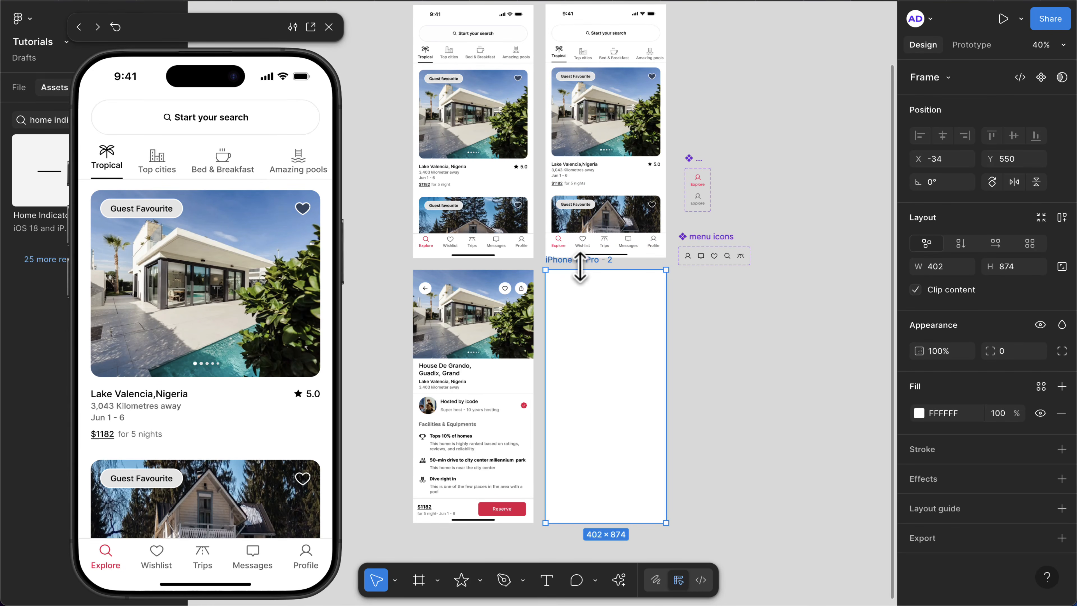
key("ctrl+v")
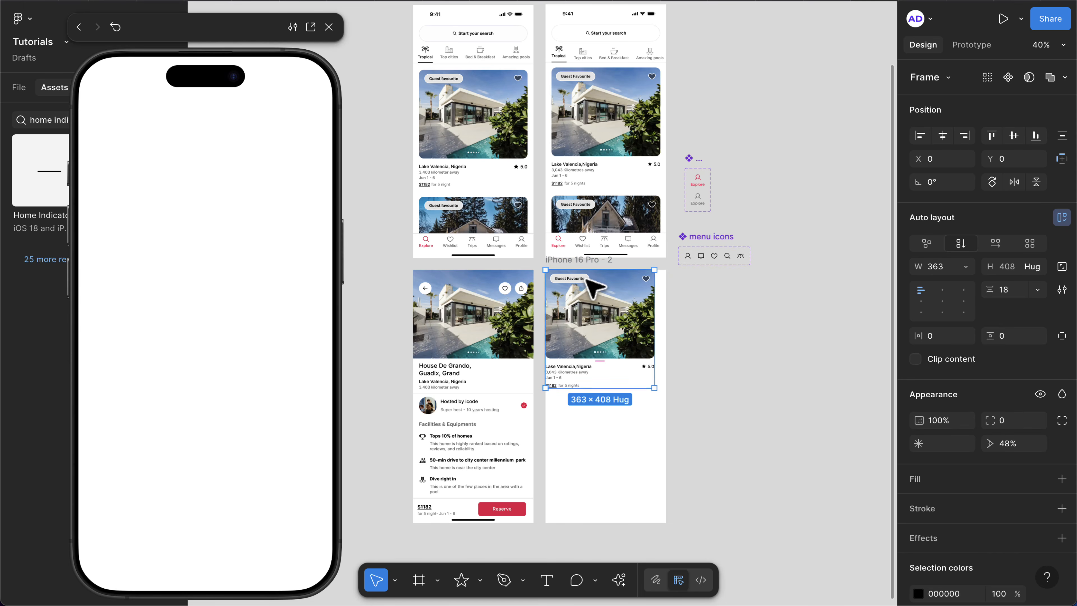
- Set the pasted house card's width to 402 so it spans the new screen
scroll(594, 289, "up", 5)
scroll(590, 300, "left", 1)
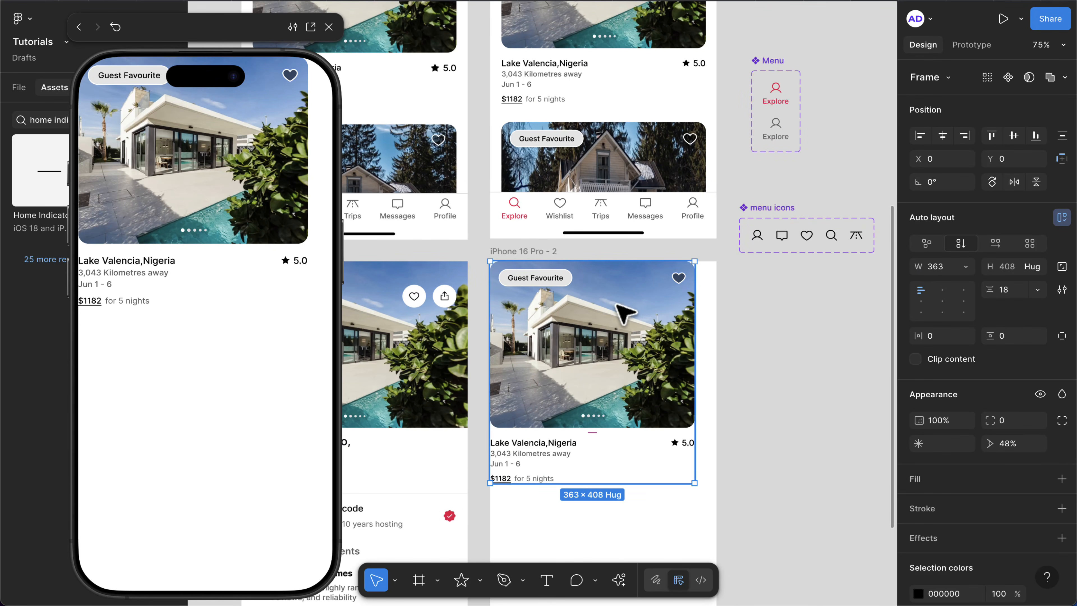
left_click(949, 271)
type("40")
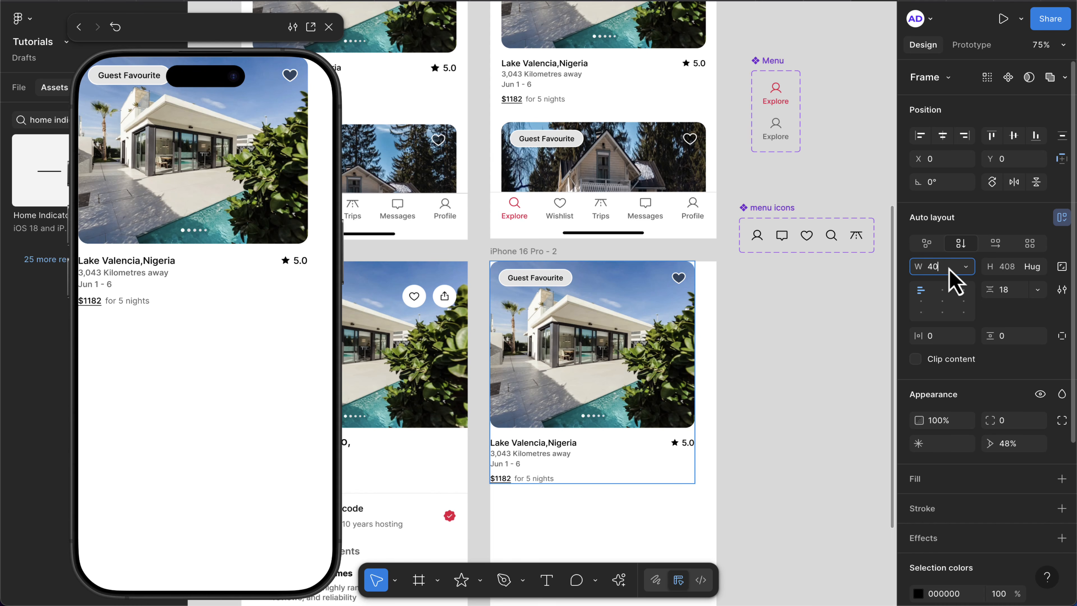
type("2")
key("Return")
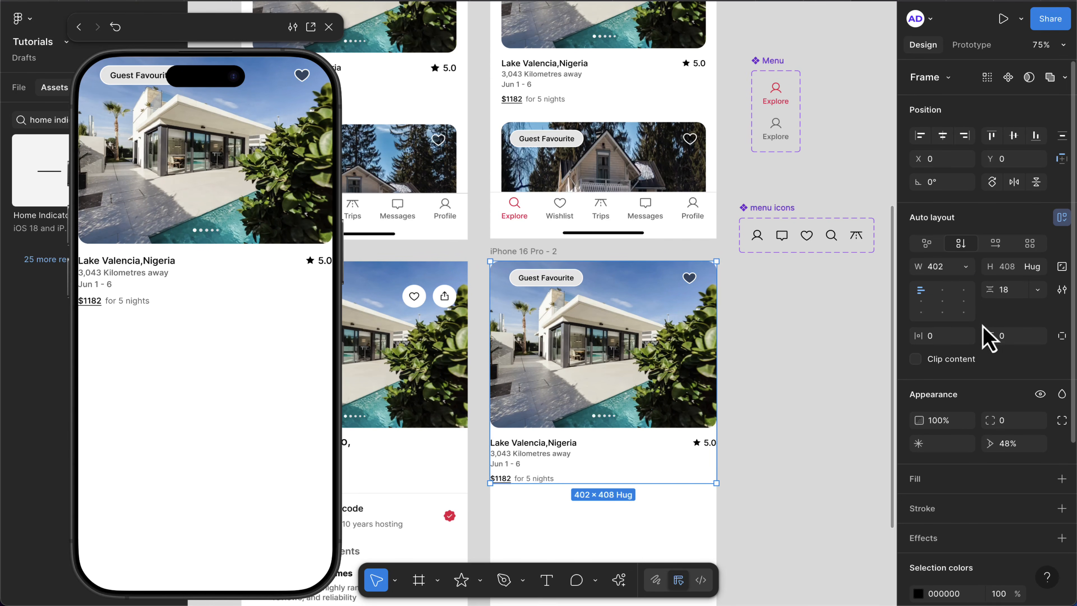
- Set the house image's corner radius to 0 and delete its Guest Favourite badge and heart row
double_click(587, 368)
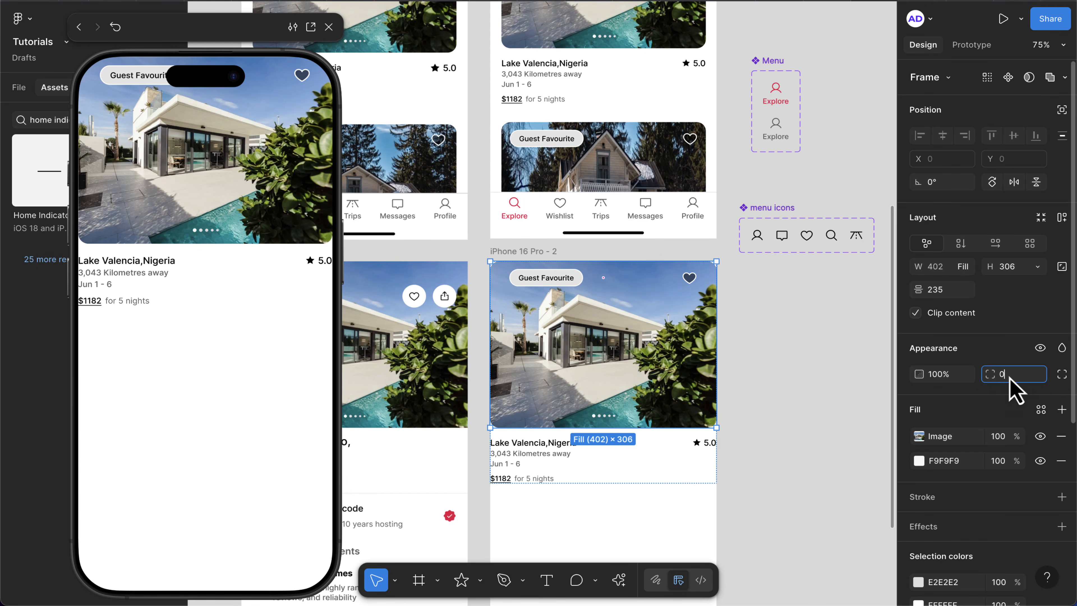
type("0")
key("Return")
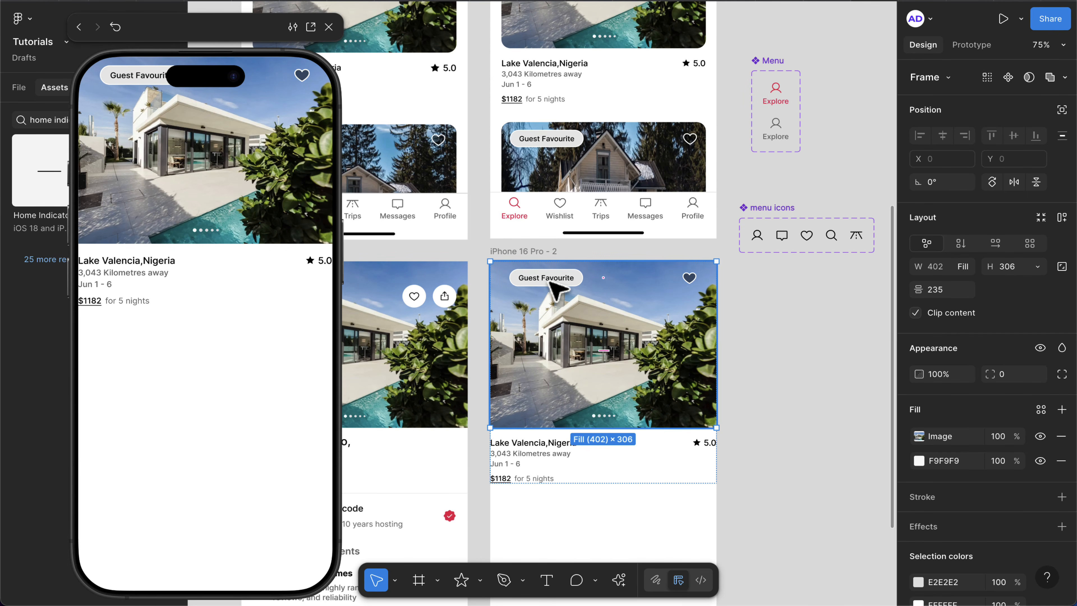
left_click(551, 283)
key("Delete")
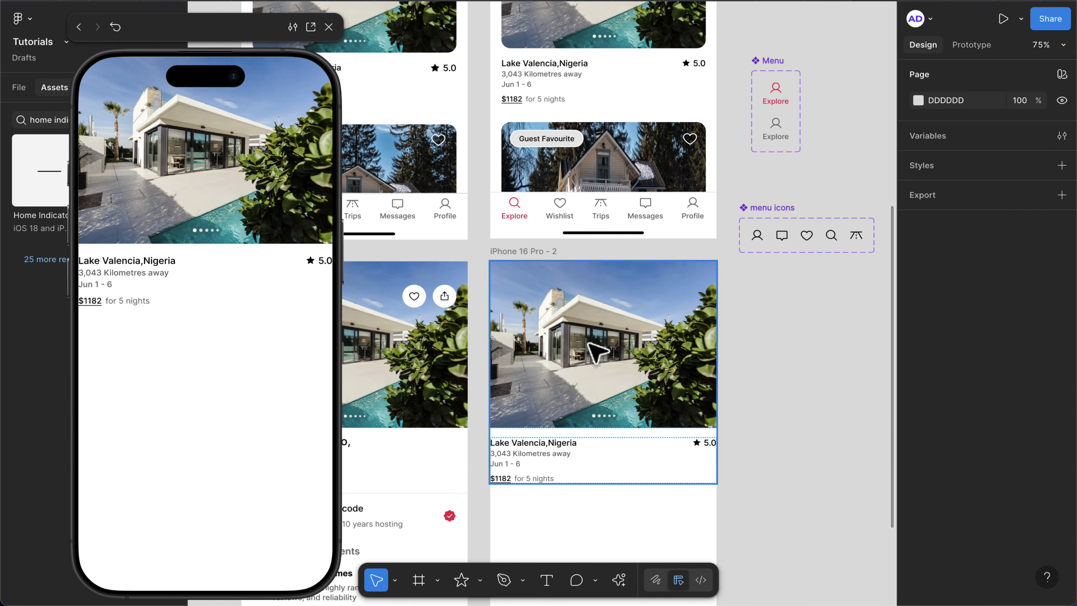
- Draw a 33 × 33 frame with fill FFFFFF on the house image, placed near the image's upper-left corner at X 30, Y 39
scroll(594, 344, "left", 3)
scroll(590, 344, "down", 3)
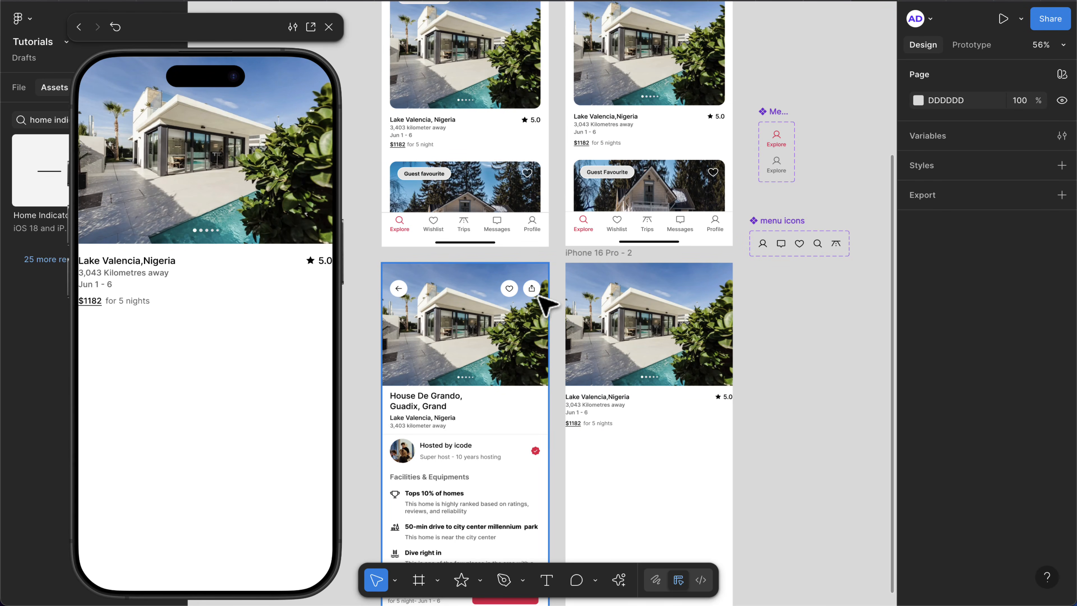
scroll(596, 309, "up", 3)
left_click(611, 322)
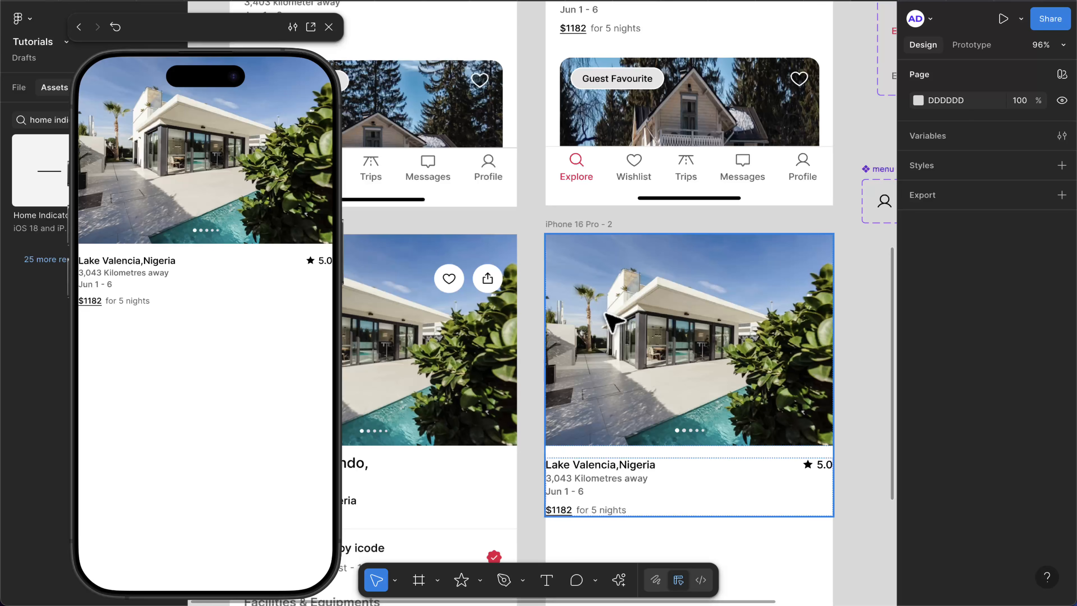
scroll(611, 322, "up", 3)
scroll(613, 323, "right", 2)
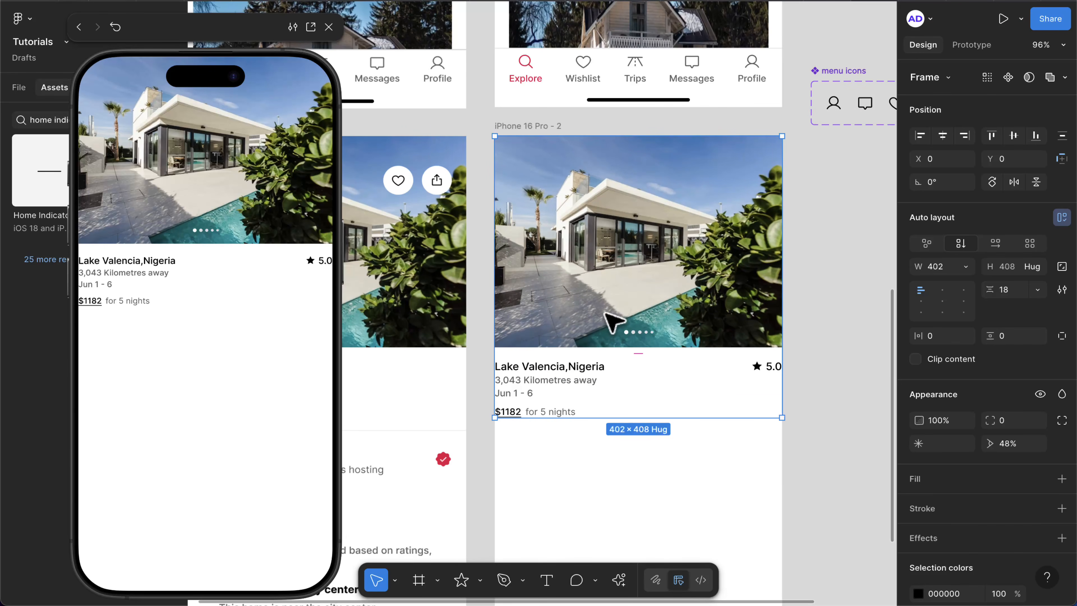
key("f")
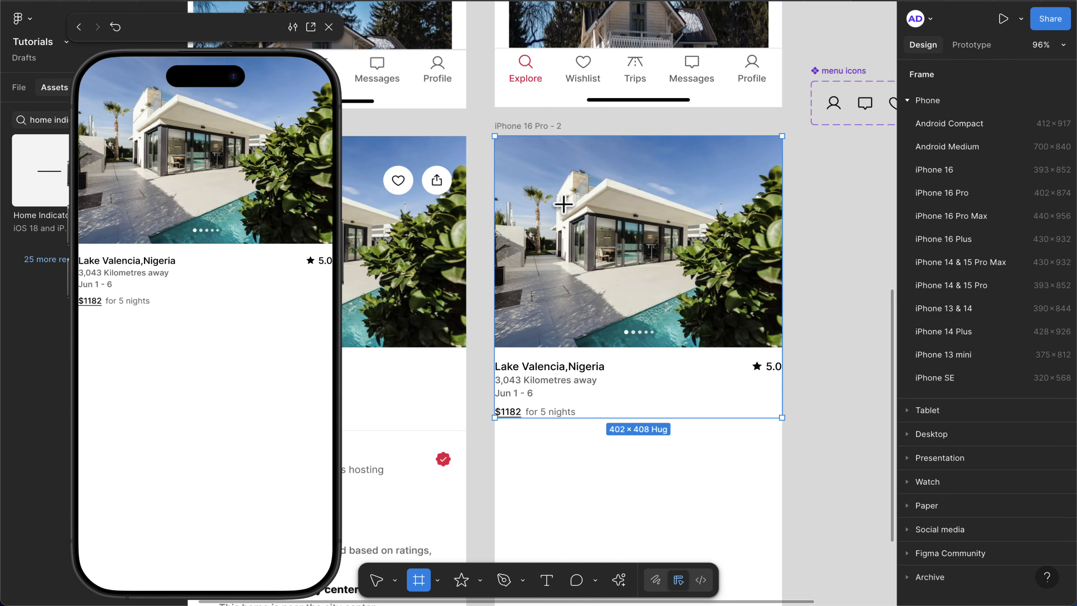
left_click_drag(561, 199, 585, 221)
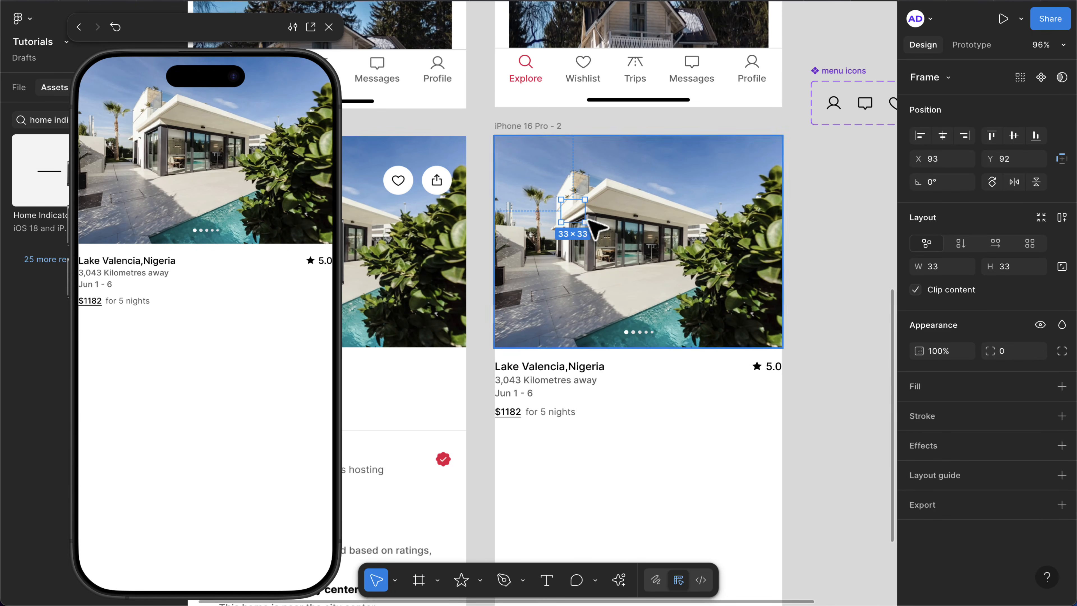
left_click(1063, 387)
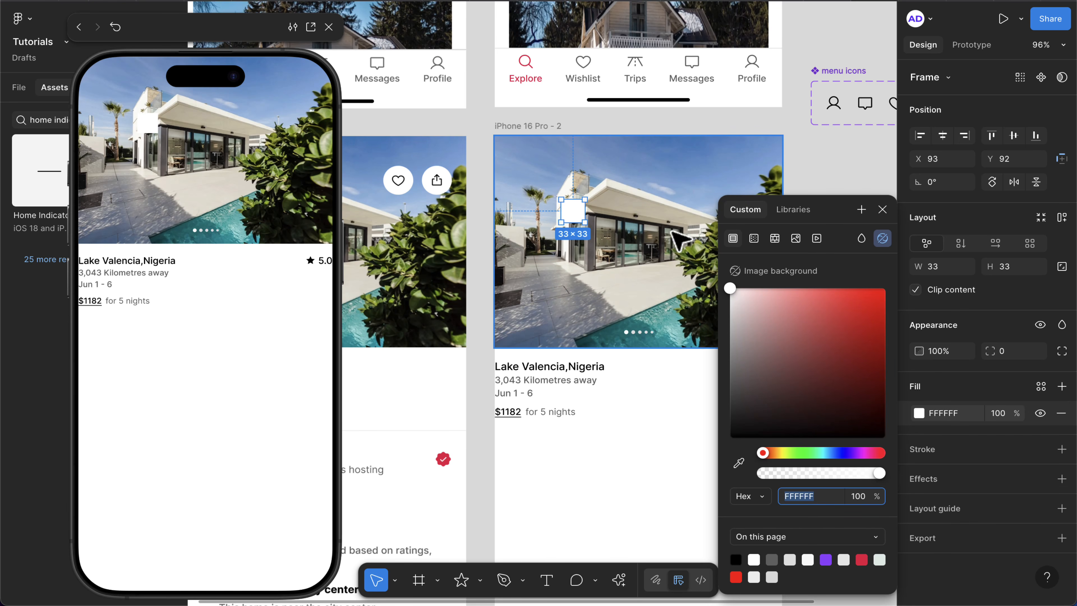
left_click_drag(569, 213, 523, 176)
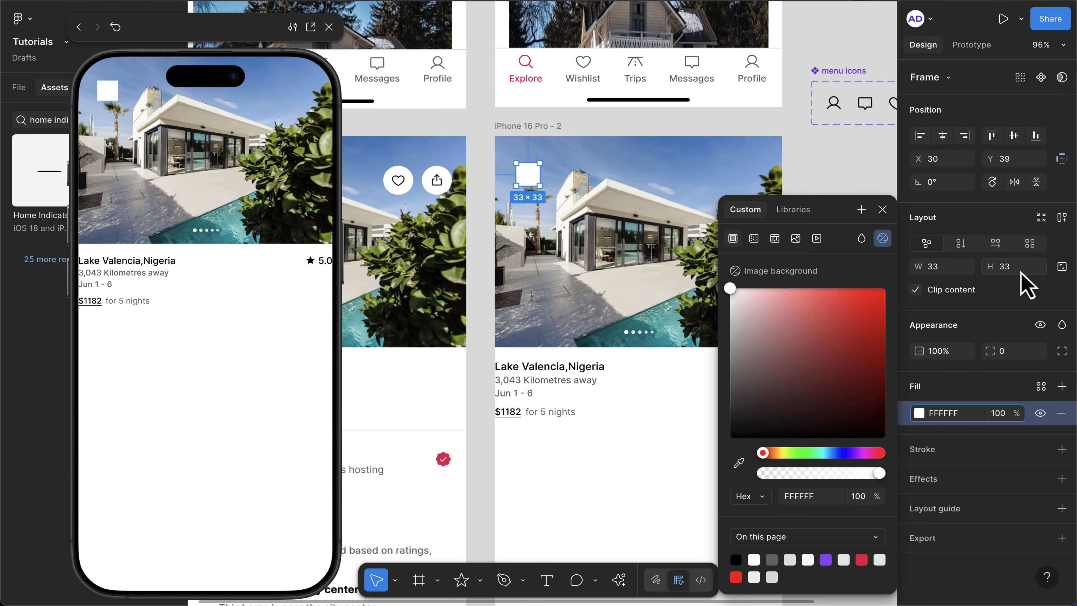
- Lock the white frame's aspect ratio and set its height to 42
left_click(1063, 269)
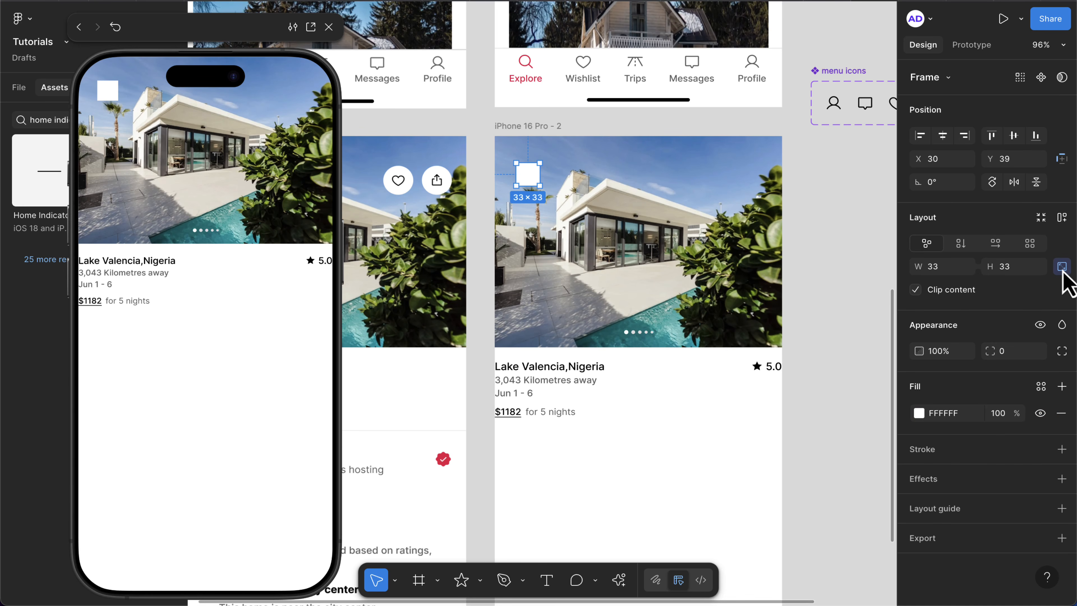
left_click(1013, 271)
type("4")
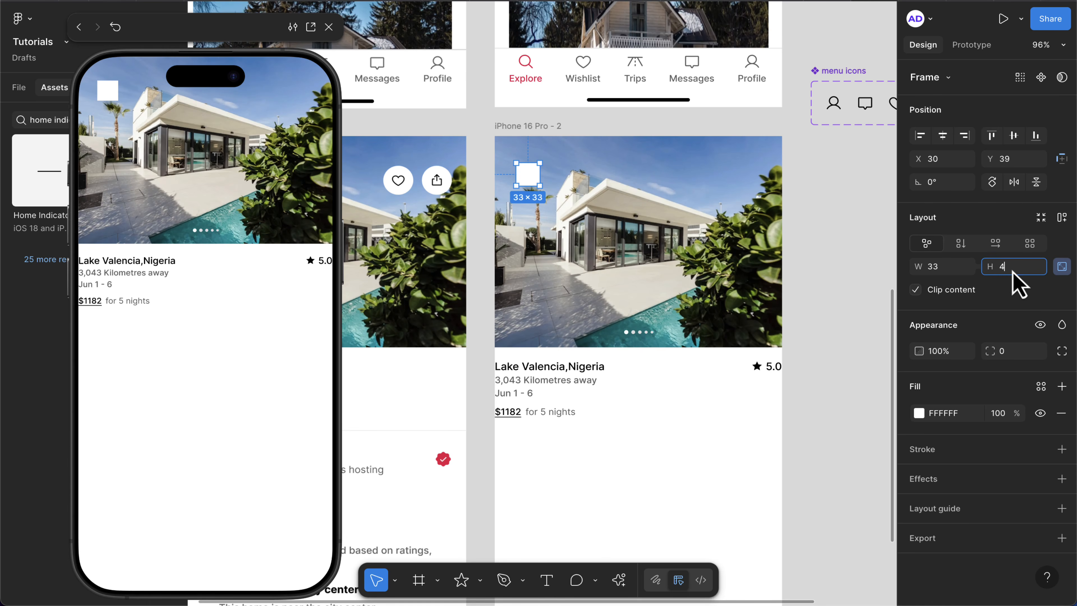
type("2")
key("Return")
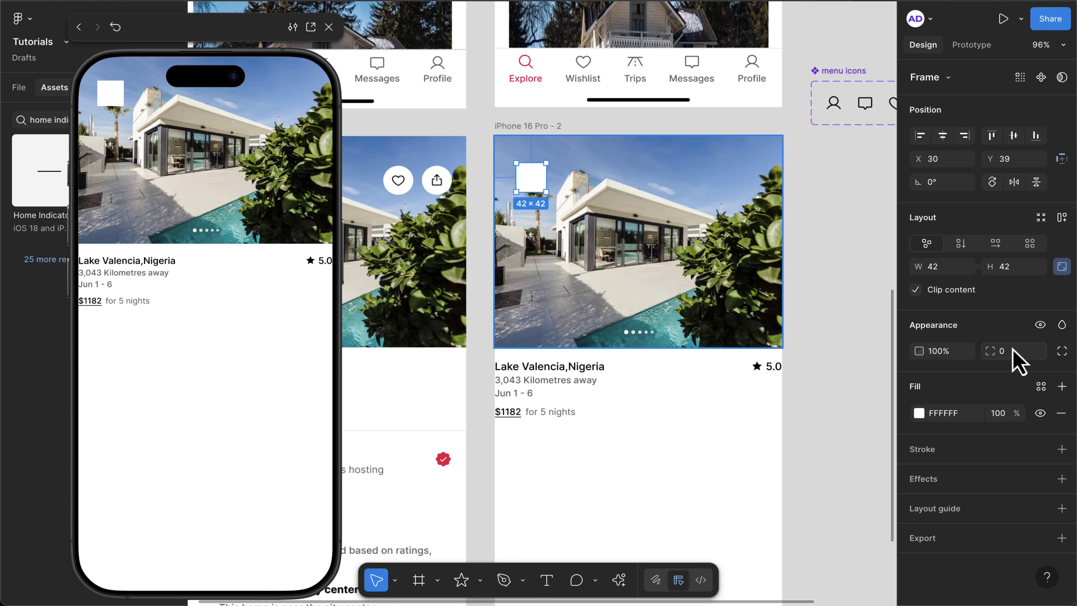
- Set the white frame's corner radius to 42 to make it a circle
type("42")
key("Return")
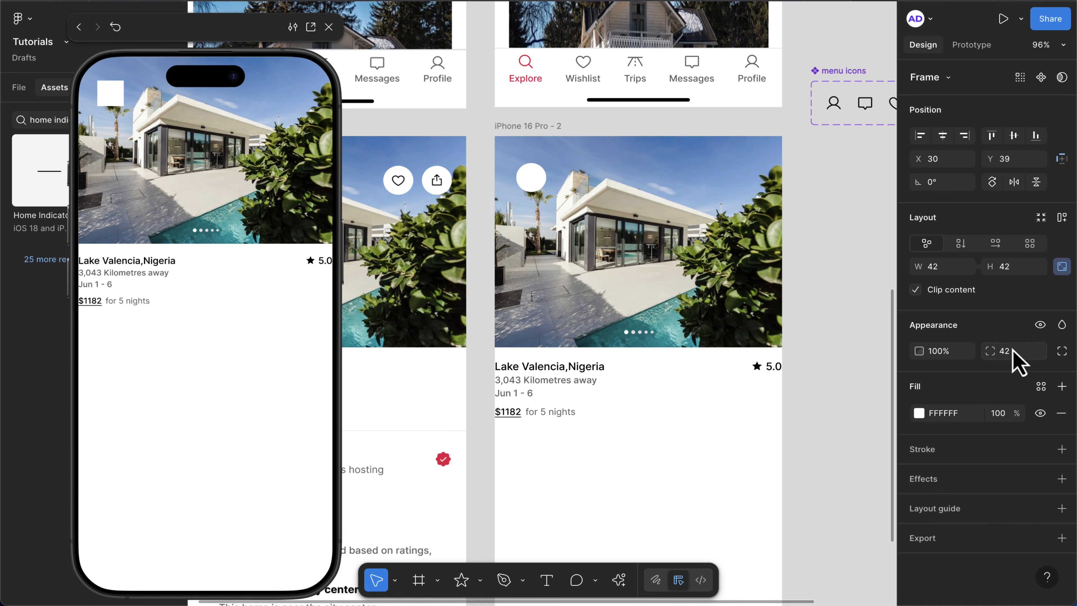
scroll(552, 191, "down", 3)
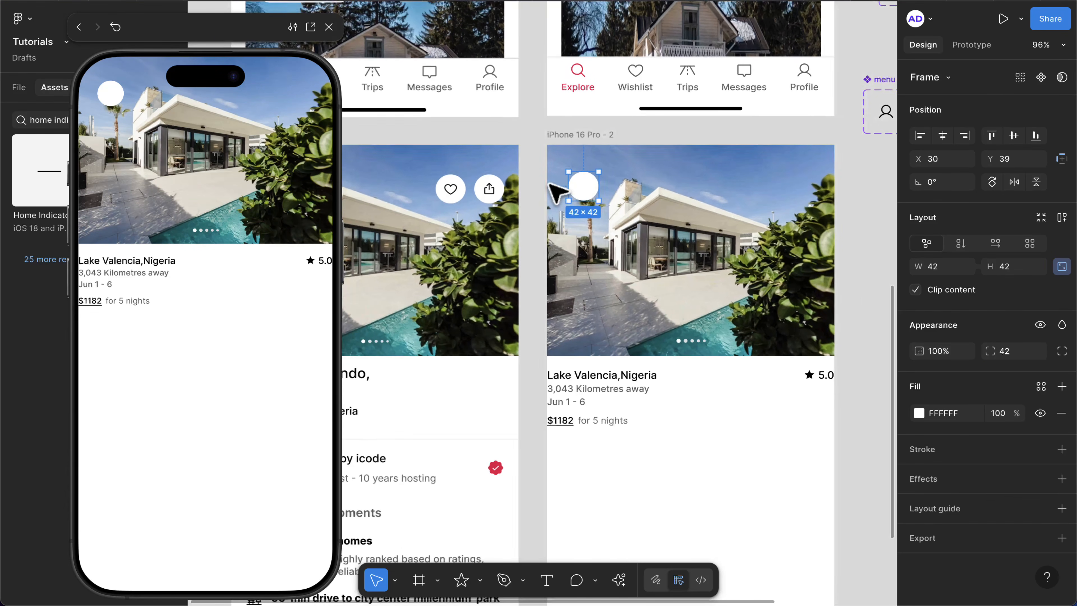
- Open the Phosphor Icons plugin and search its icons for "back"
scroll(612, 183, "up", 5)
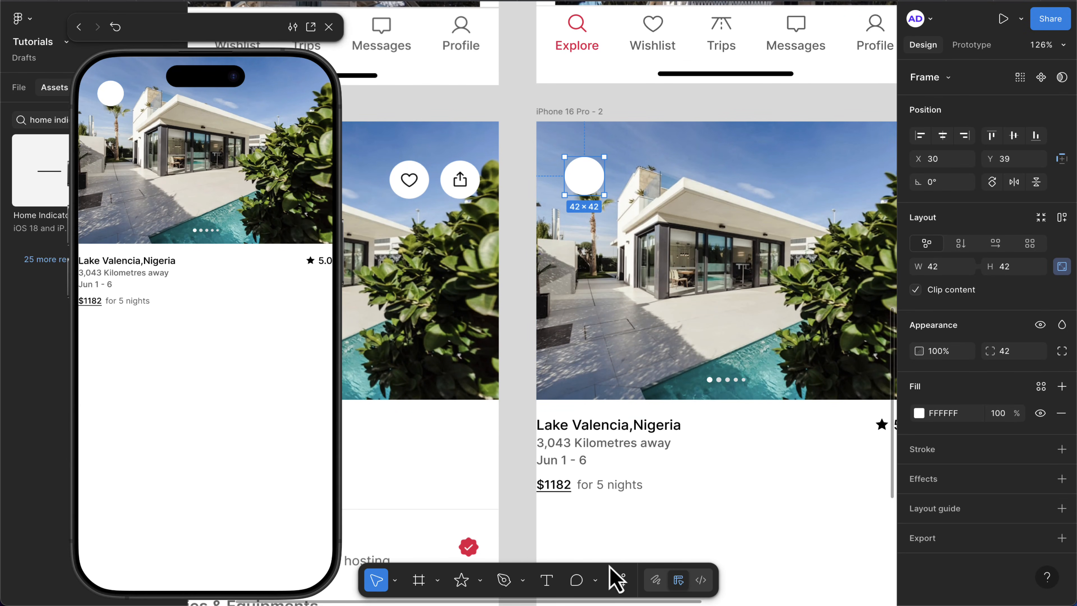
left_click(620, 580)
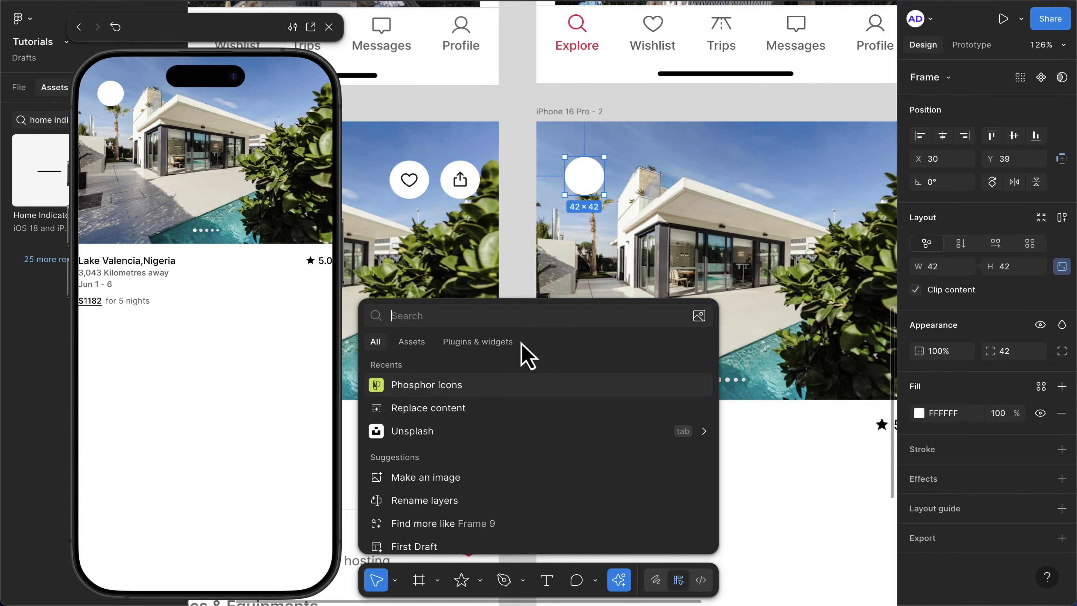
left_click(441, 386)
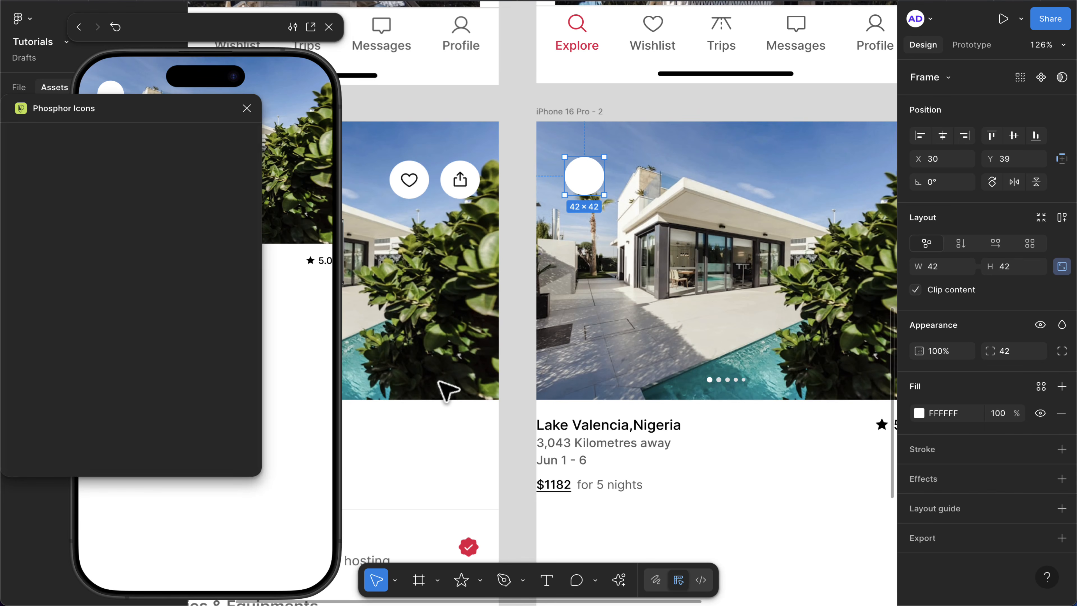
left_click(65, 137)
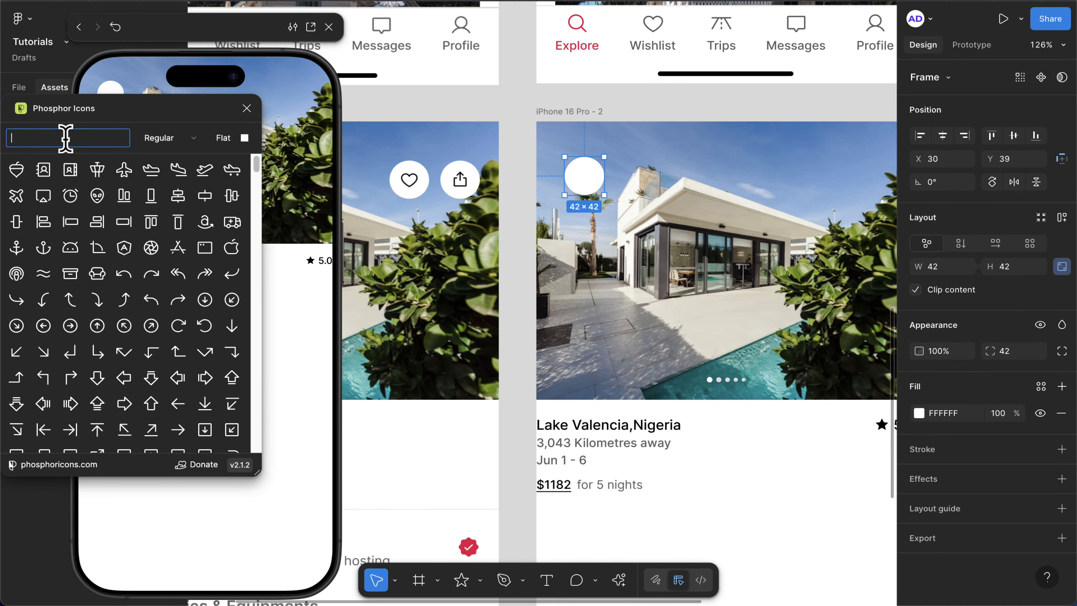
type("back")
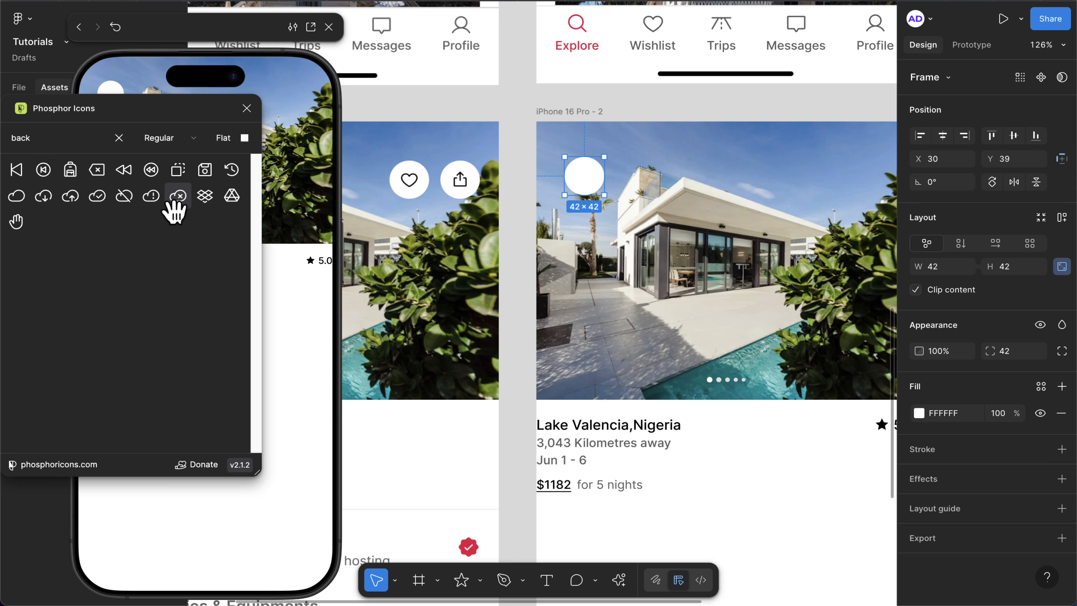
- Search the Phosphor icons for "arrow left" and place the plain left arrow near the white circle on the house image
left_click(68, 140)
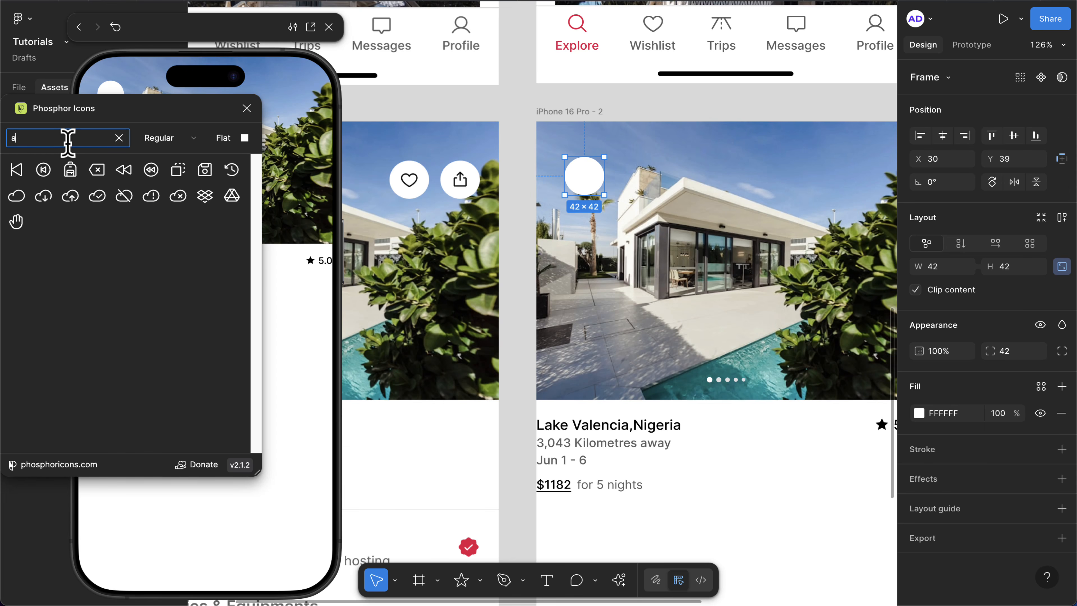
type("arrow")
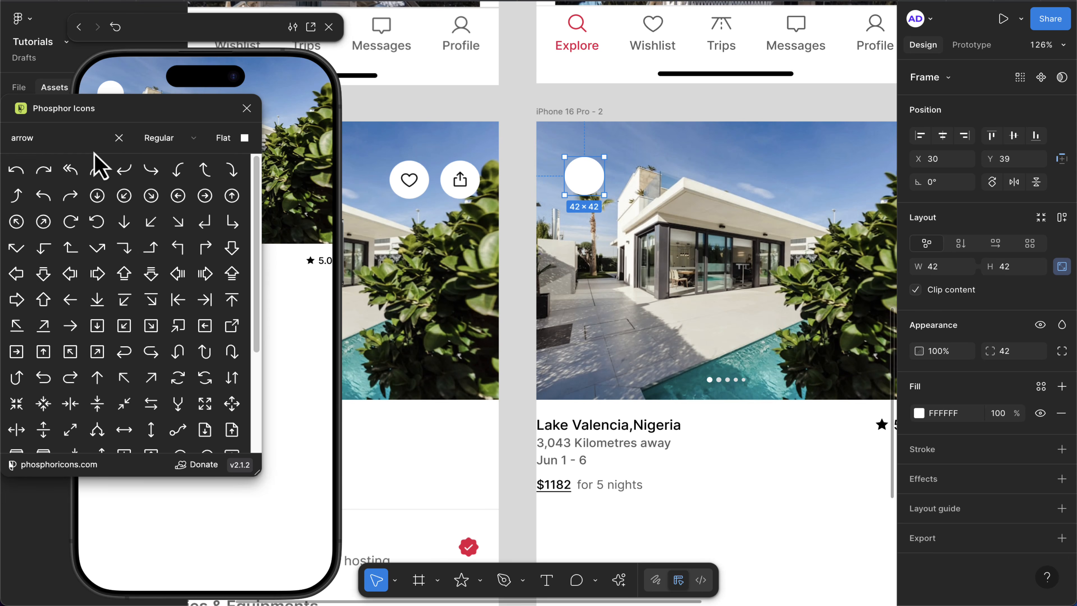
left_click(87, 142)
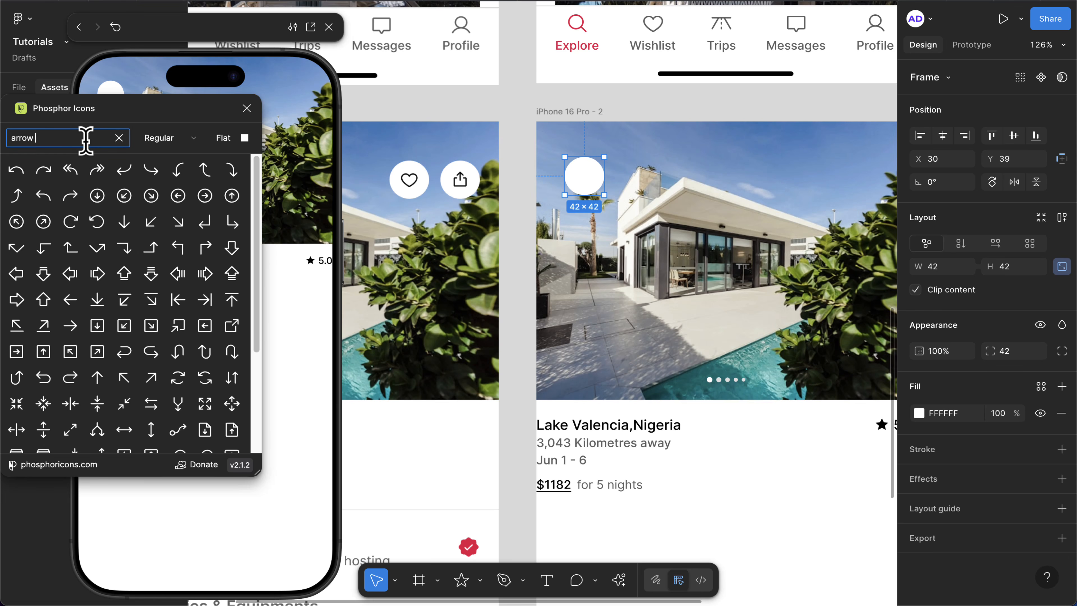
type("left")
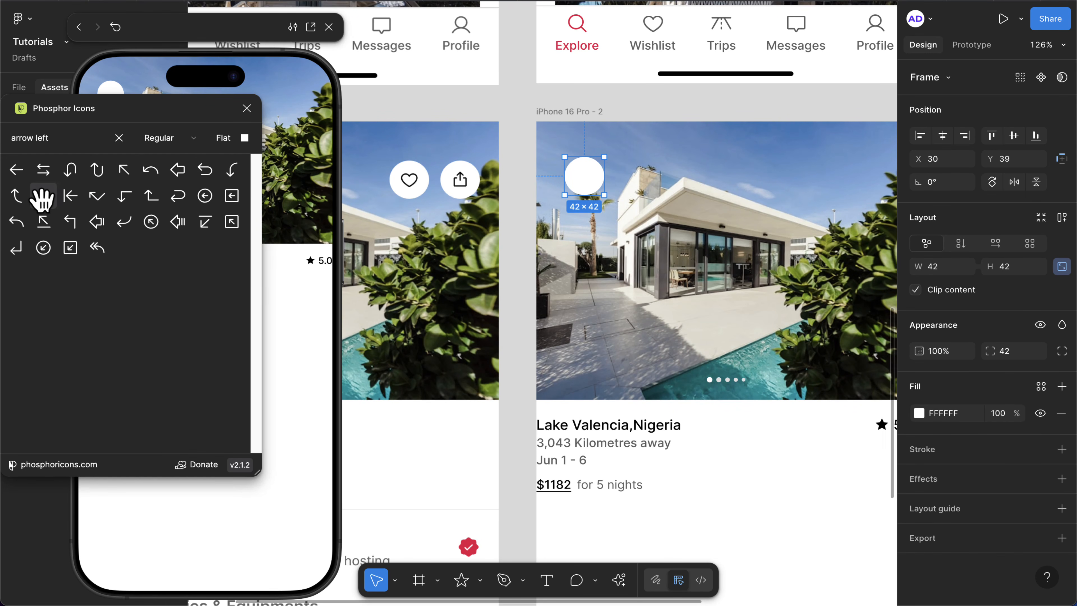
left_click_drag(27, 182, 593, 193)
- Cut the left arrow icon and paste it inside the white circle frame
scroll(585, 128, "up", 5)
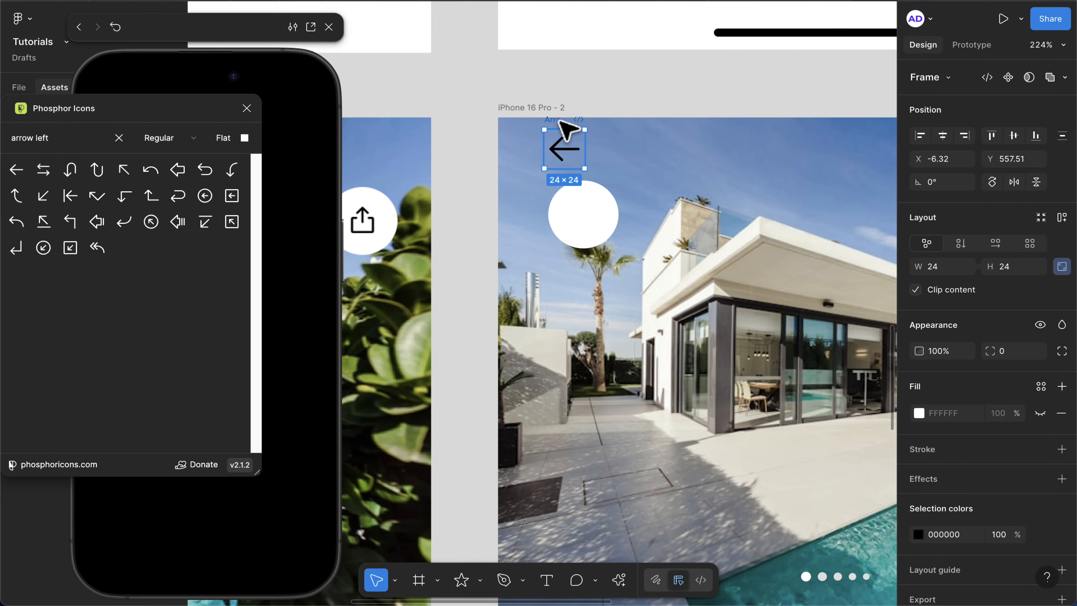
key("Delete")
left_click(593, 214)
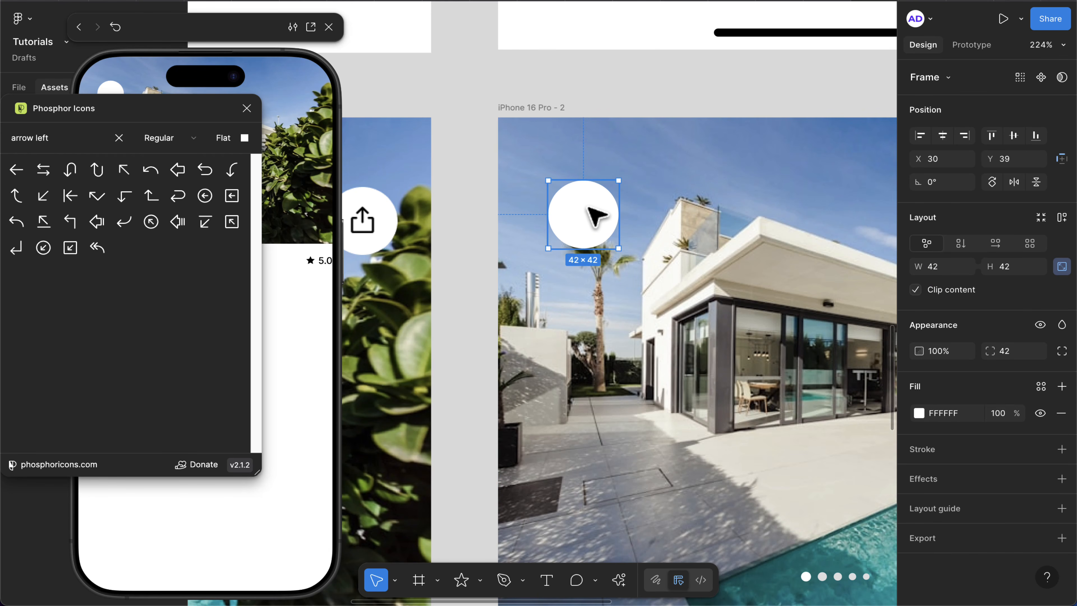
key("super+v")
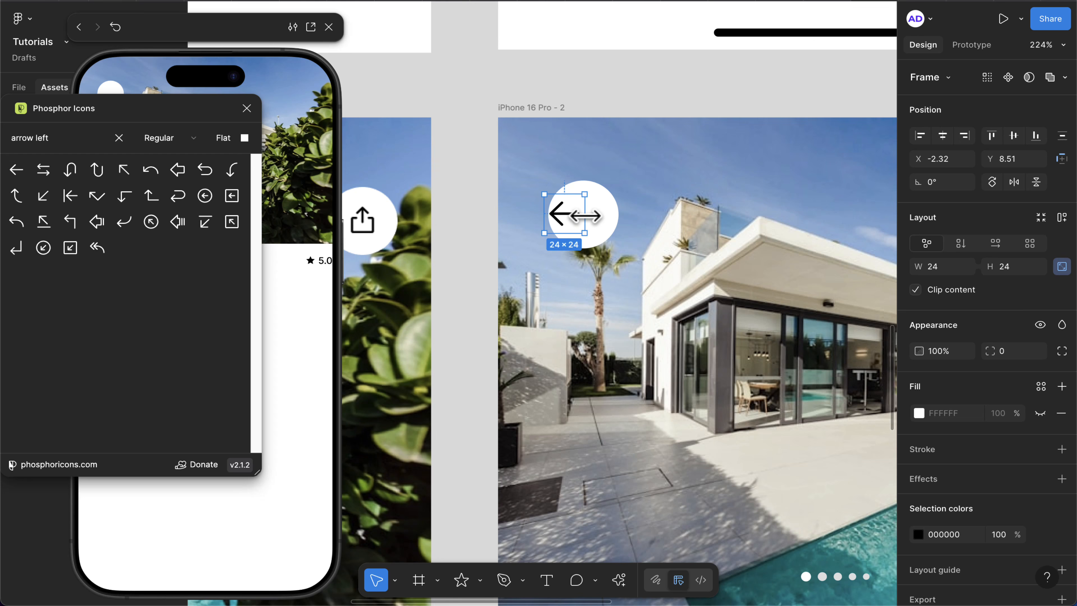
- Resize the arrow icon to 20 × 20 and center it horizontally and vertically in the white circle
left_click(942, 136)
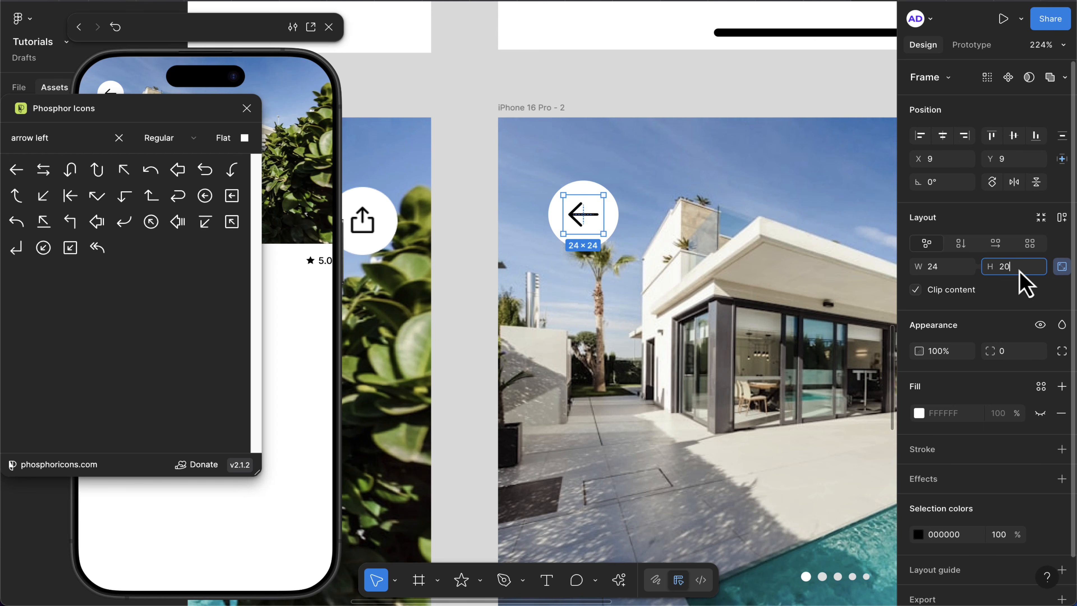
key("Return")
left_click(943, 135)
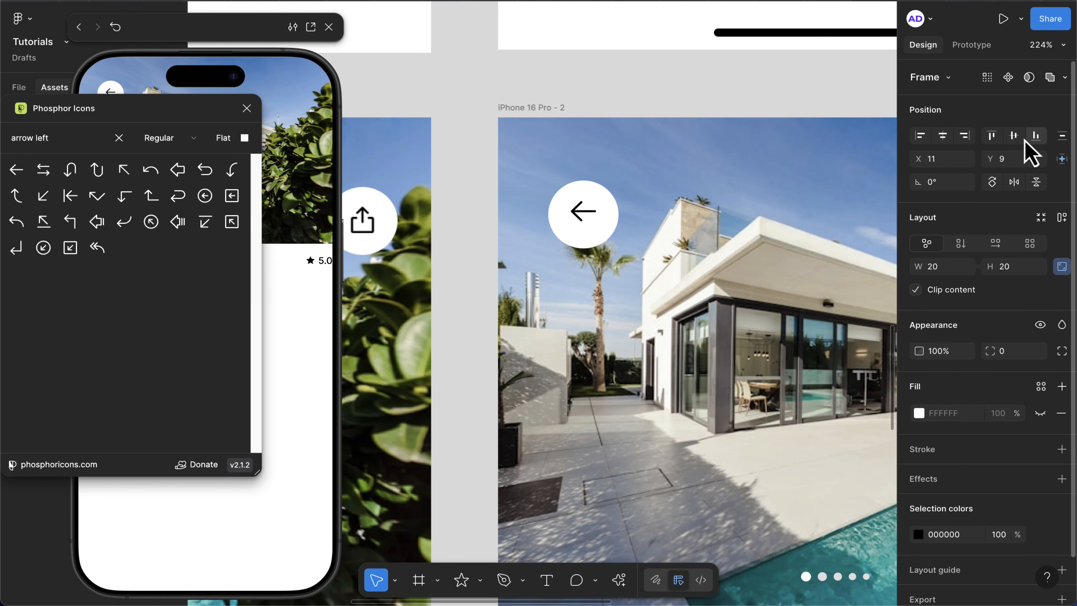
left_click(1013, 135)
- Duplicate the round arrow button twice on the house image, one copy near the middle and one at X 260, Y 35
scroll(657, 221, "down", 2)
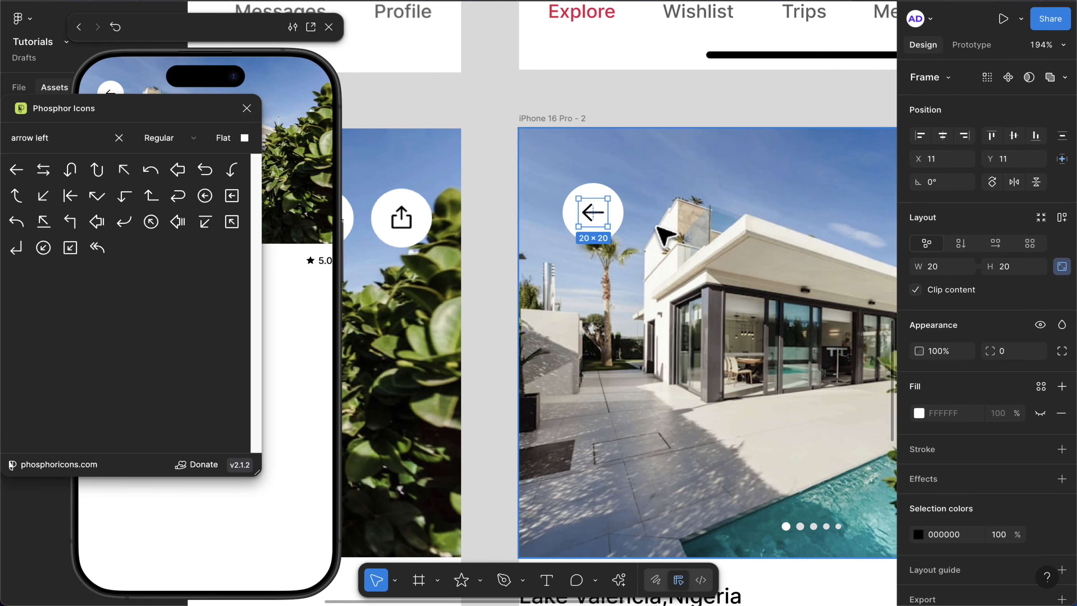
left_click(657, 226)
left_click(602, 223)
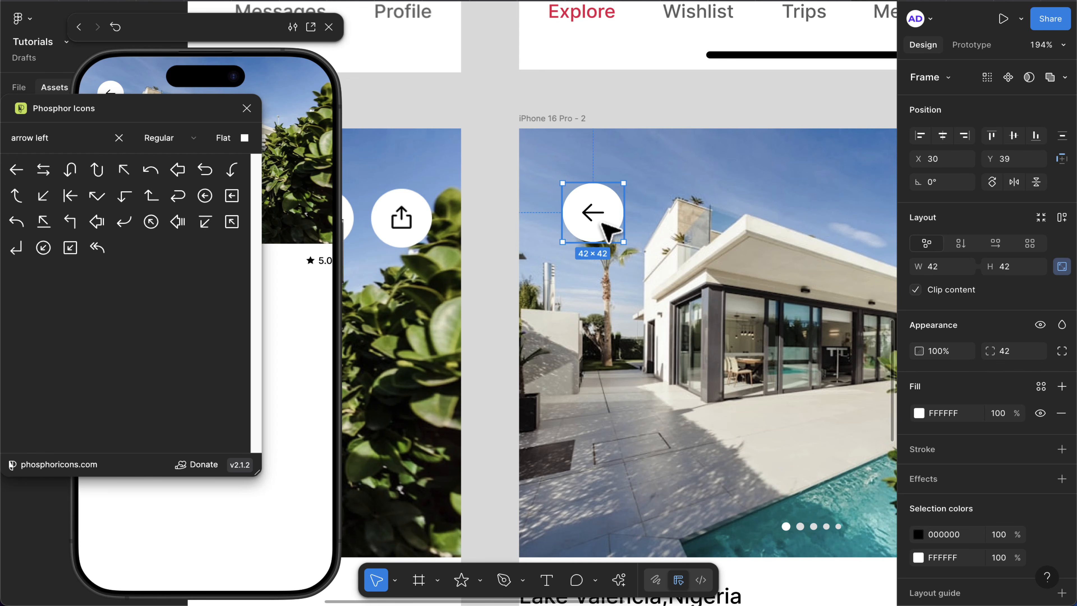
left_click_drag(602, 230, 778, 212)
key("ctrl+d")
scroll(481, 250, "down", 3)
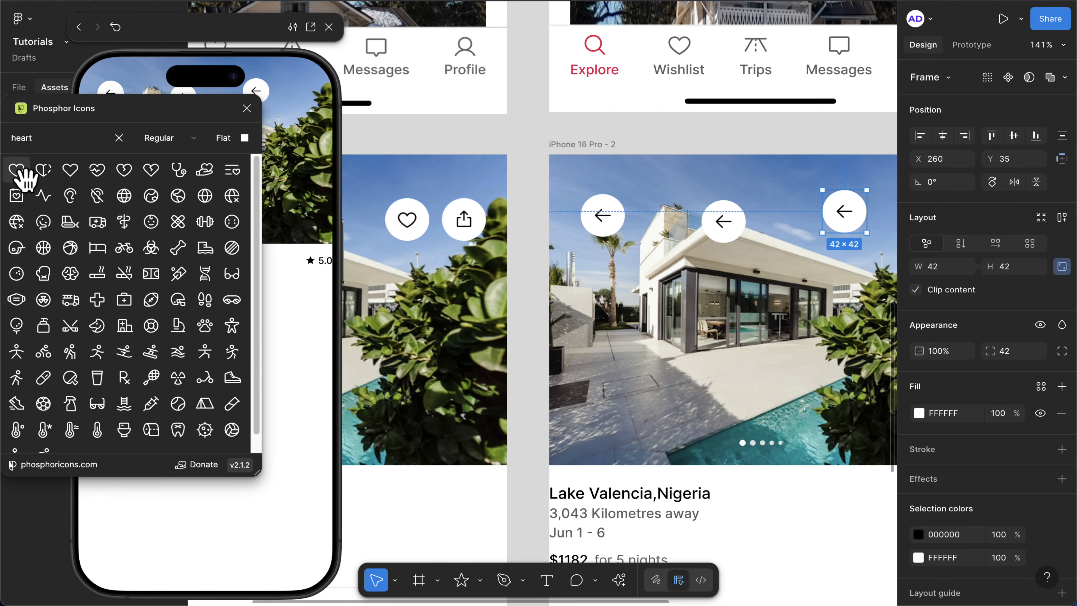
- Place the heart icon and, from a search for "share", the Export icon on the house image near the middle button
left_click_drag(18, 170, 721, 299)
left_click(80, 138)
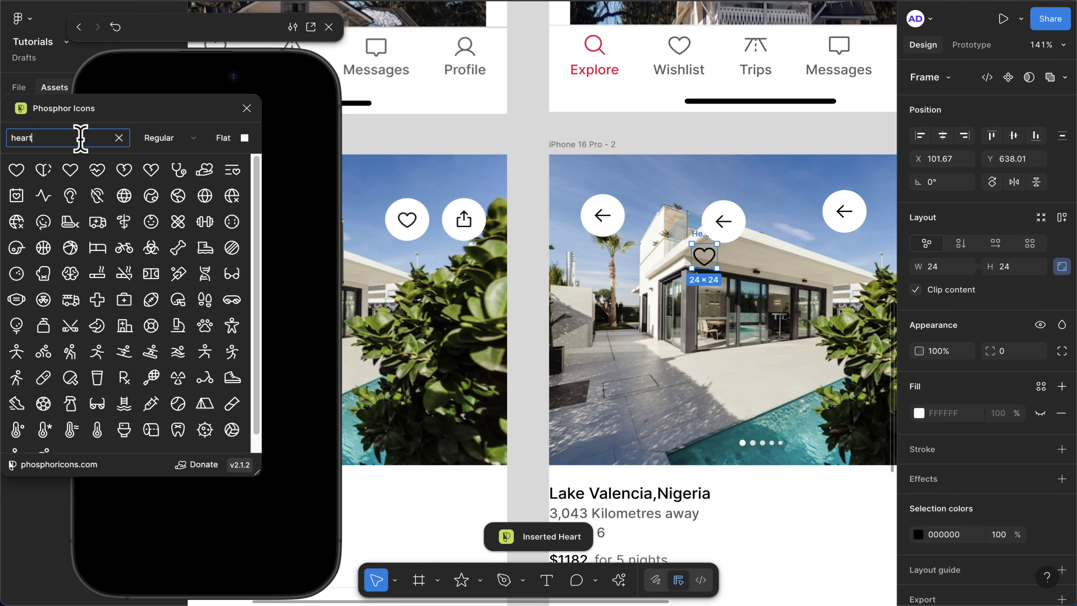
type("share")
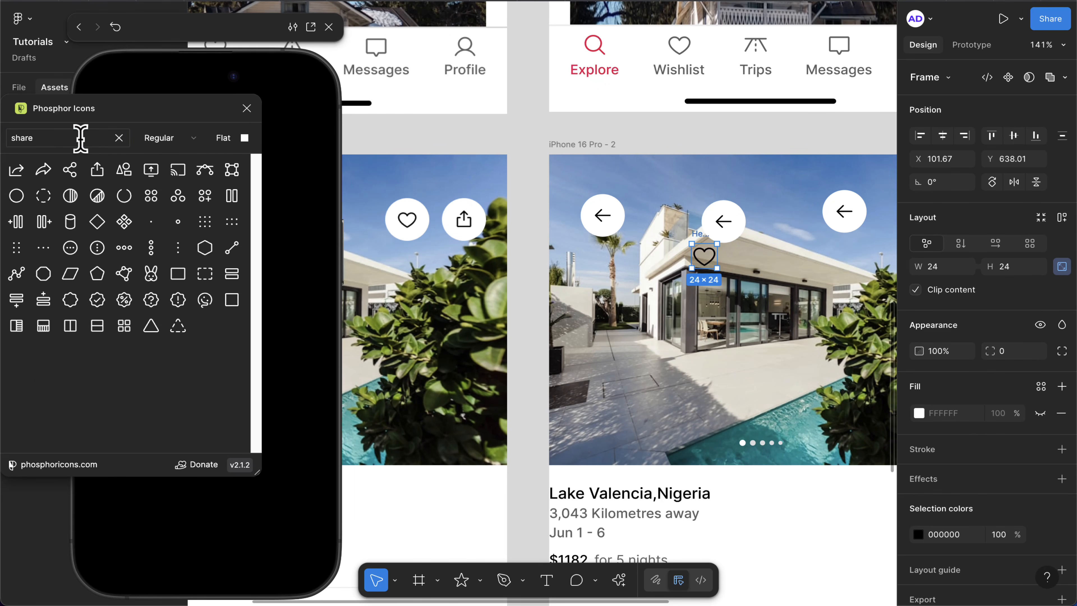
left_click_drag(109, 183, 755, 211)
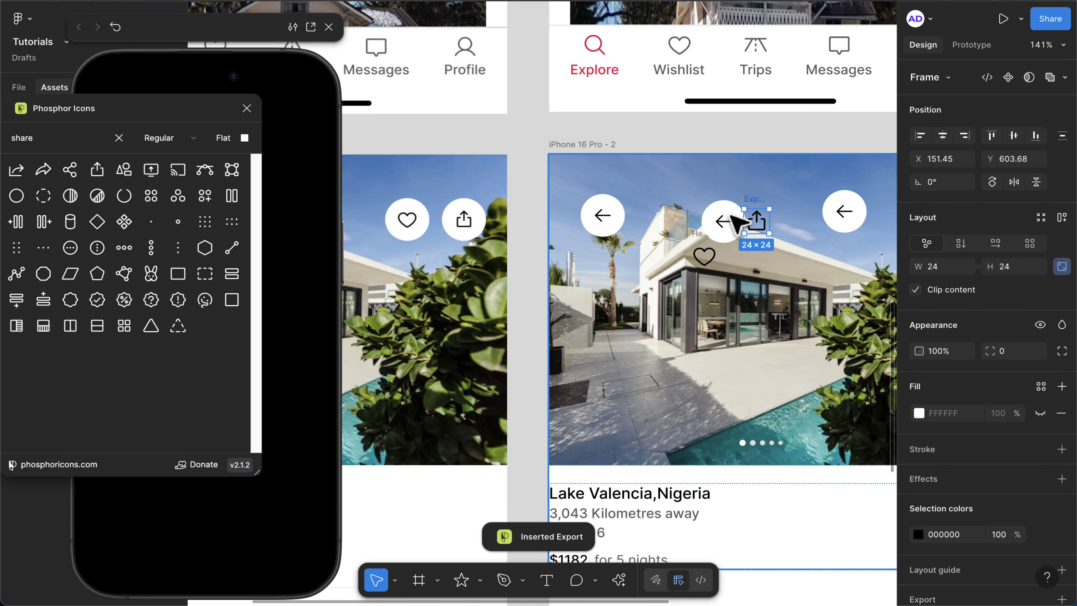
- Replace the arrow in the middle round button with the heart icon, cut and pasted into it and moved to X 2, Y 9
scroll(729, 214, "up", 5)
left_click(668, 268)
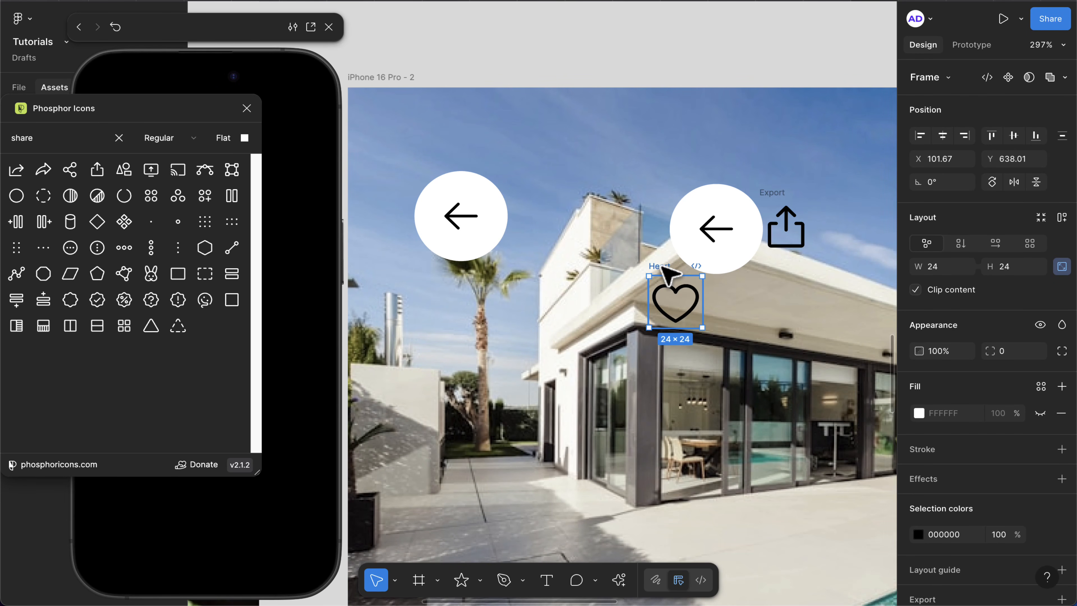
key("Delete")
left_click(716, 234)
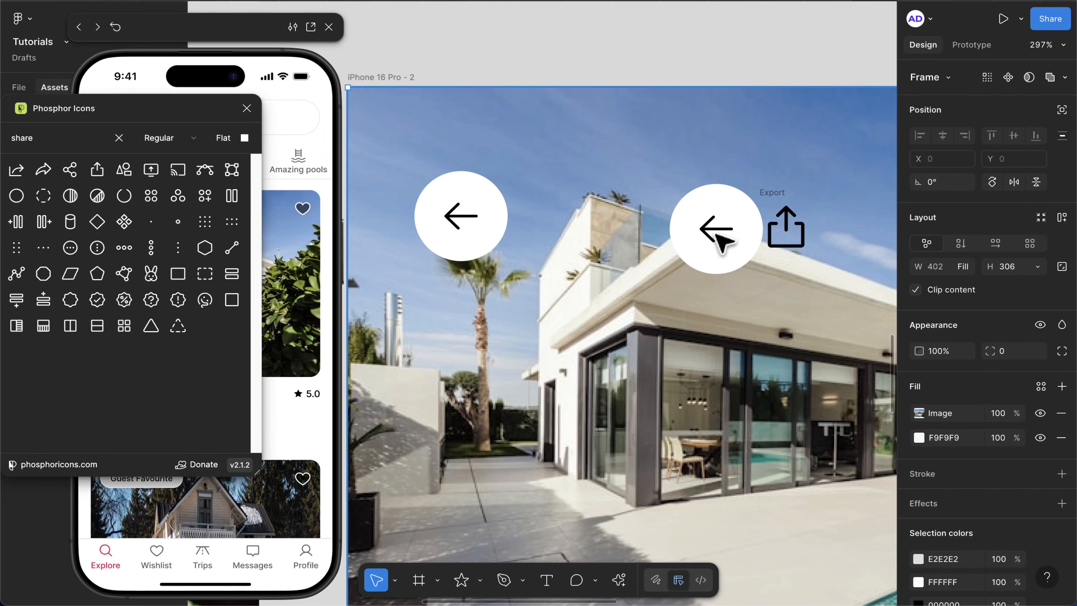
left_click(723, 242)
double_click(716, 234)
key("Delete")
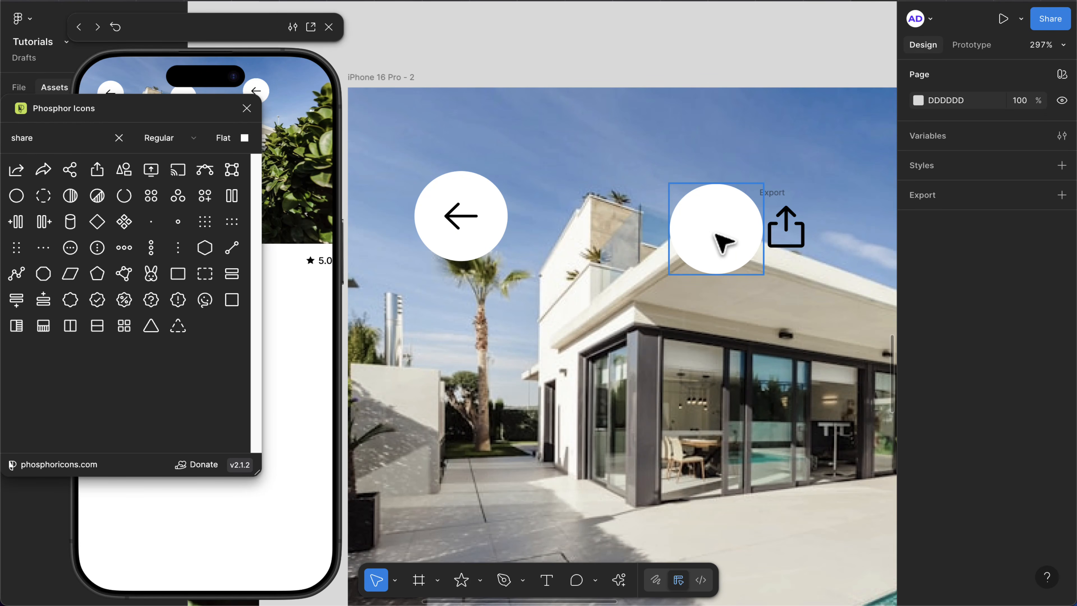
left_click(716, 242)
key("super+v")
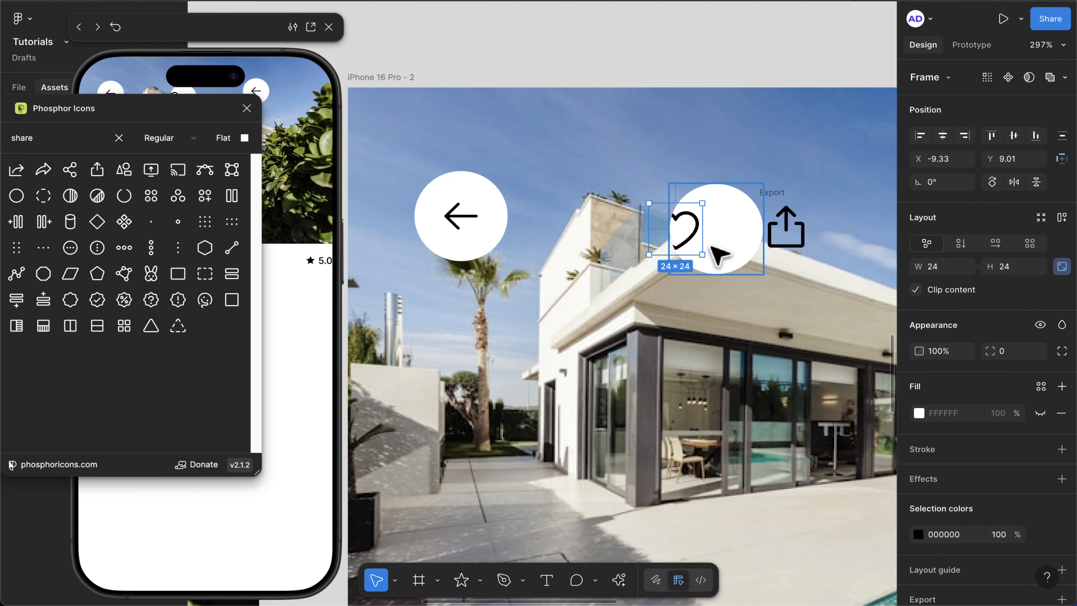
left_click_drag(686, 236, 713, 237)
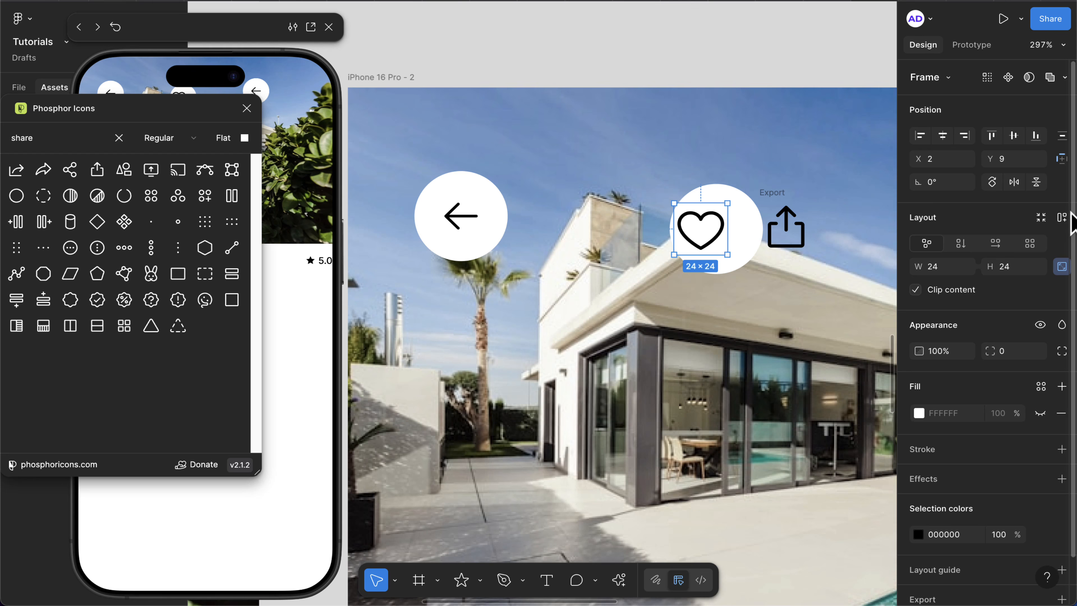
- Set the heart icon's height to 20 with locked proportions and center it horizontally in its round button
left_click(1017, 270)
type("2")
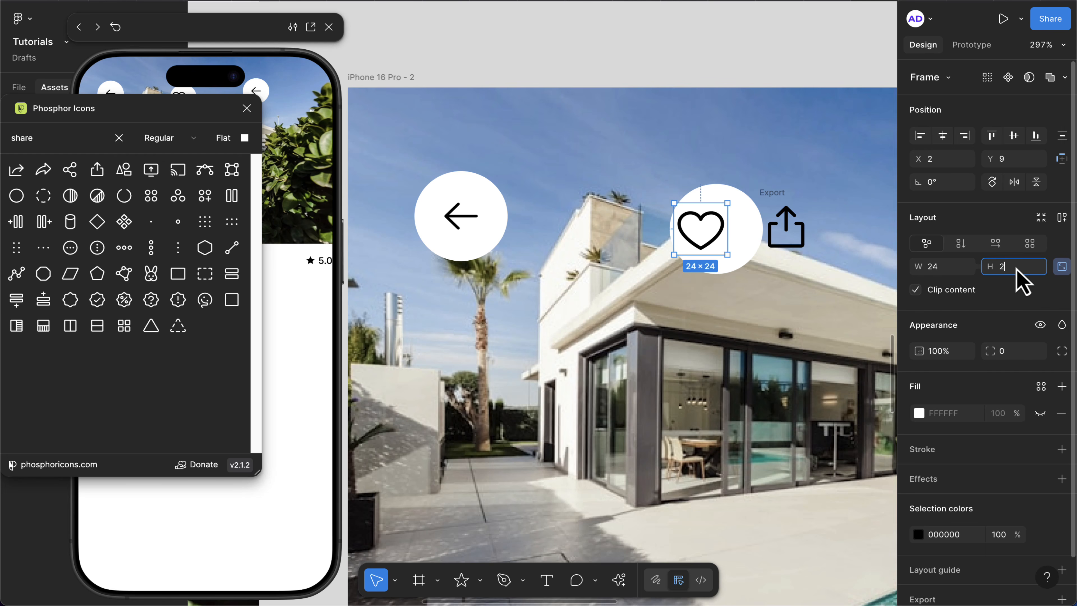
type("0")
key("Return")
left_click(943, 136)
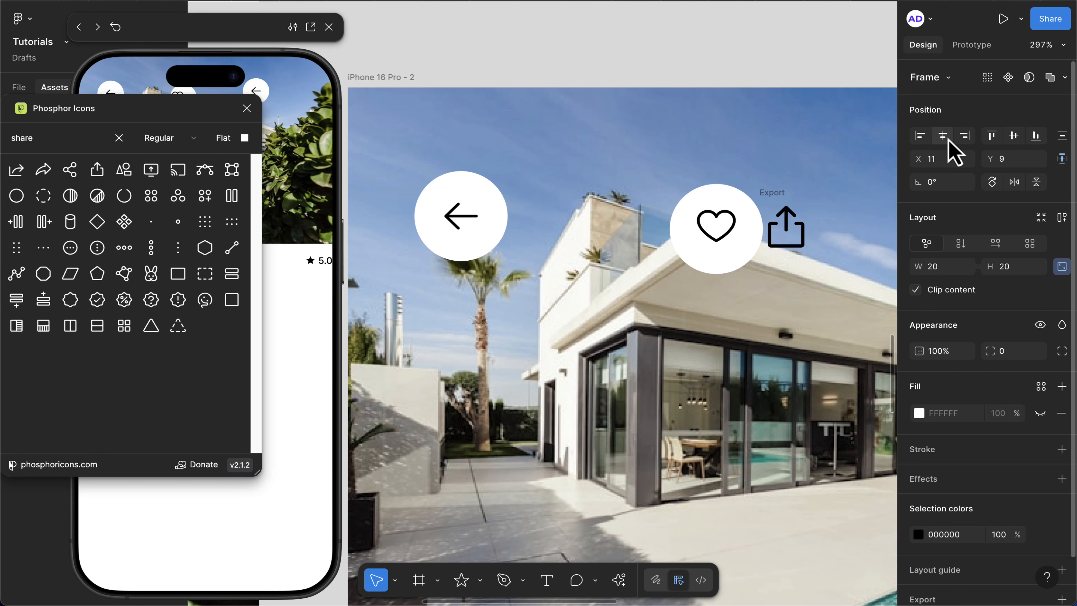
- Center the heart icon vertically inside its white circle
left_click(1014, 136)
scroll(778, 268, "right", 3)
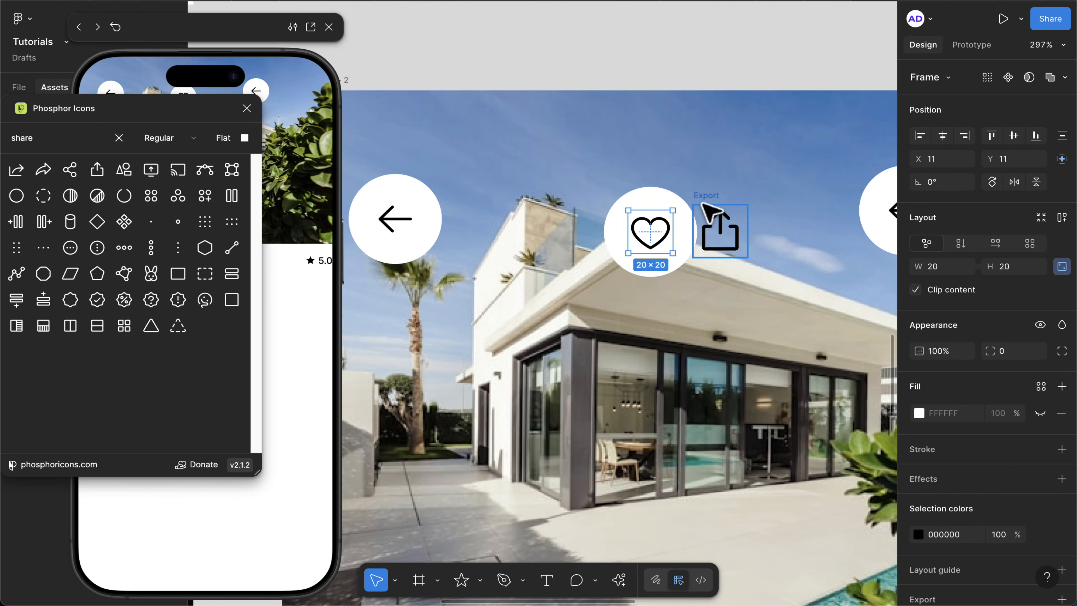
- Move the share icon from beside the heart into the rightmost white circle, replacing the arrow there
left_click_drag(705, 198, 793, 210)
scroll(789, 212, "right", 3)
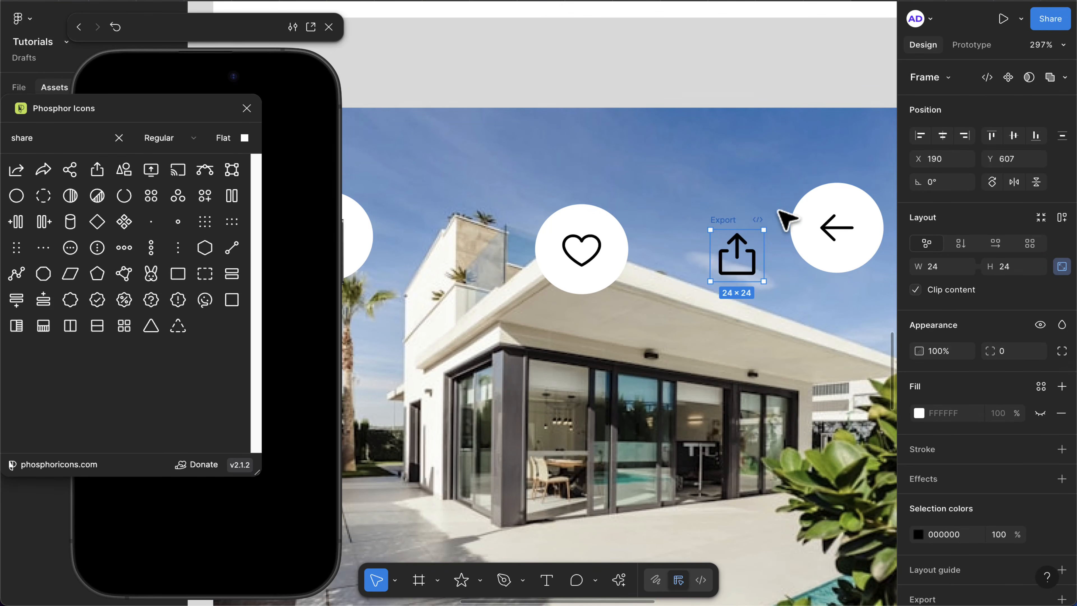
key("Delete")
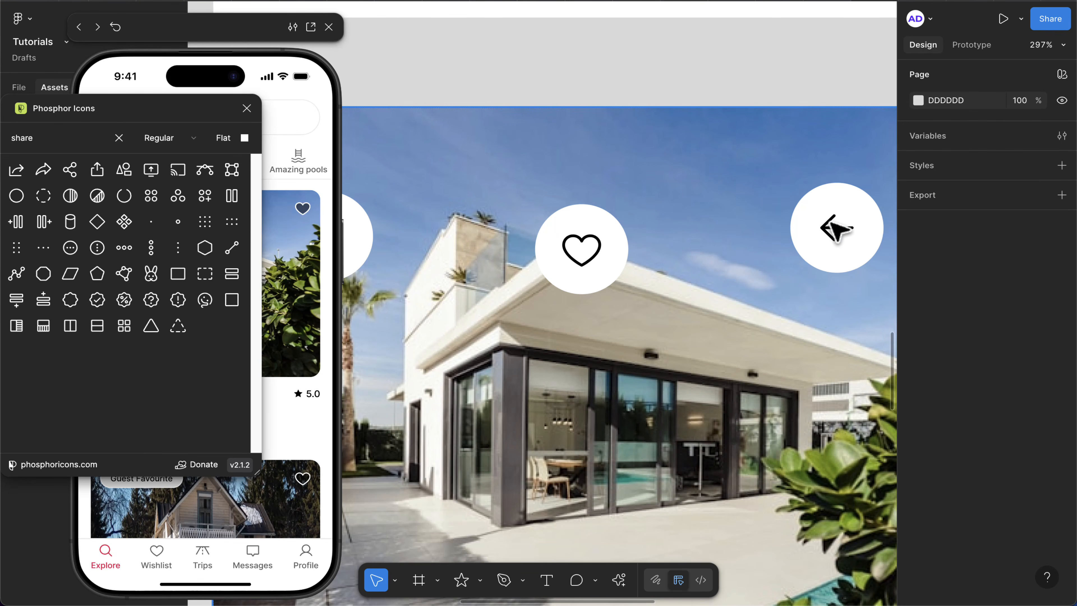
left_click(838, 229)
key("Delete")
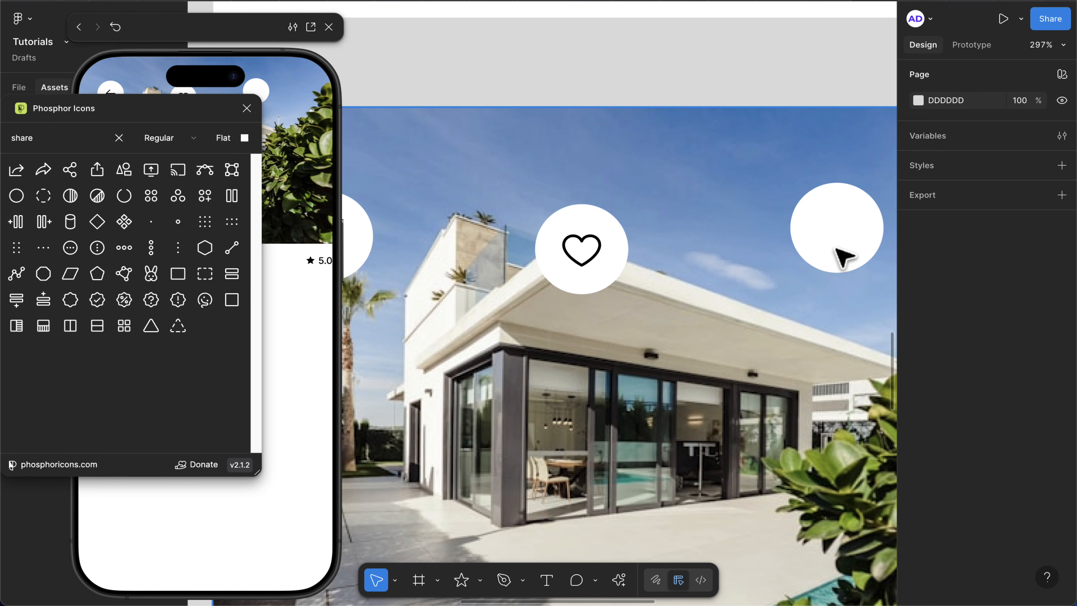
left_click(844, 256)
key("ctrl+v")
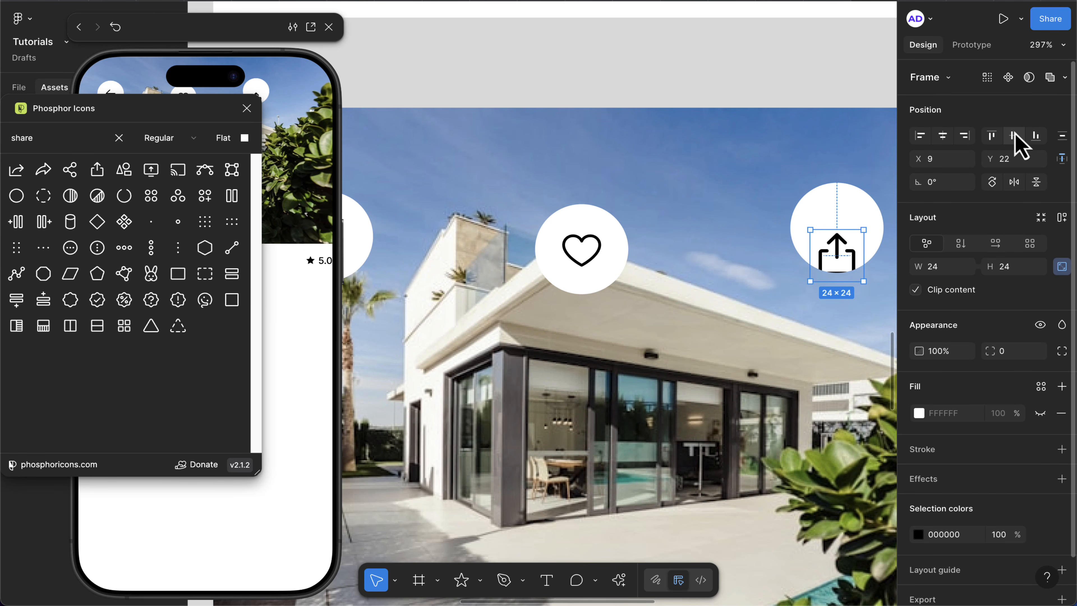
- Resize the share icon to 20 × 20 and center it horizontally and vertically in its circle
left_click(1014, 136)
left_click(1012, 271)
type("20")
key("Return")
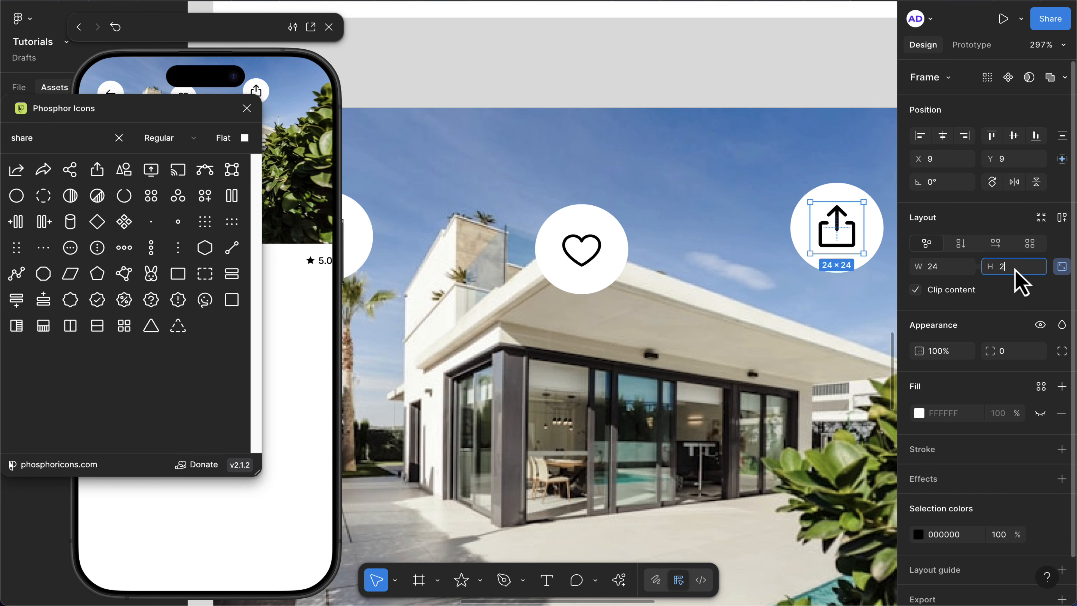
left_click(943, 135)
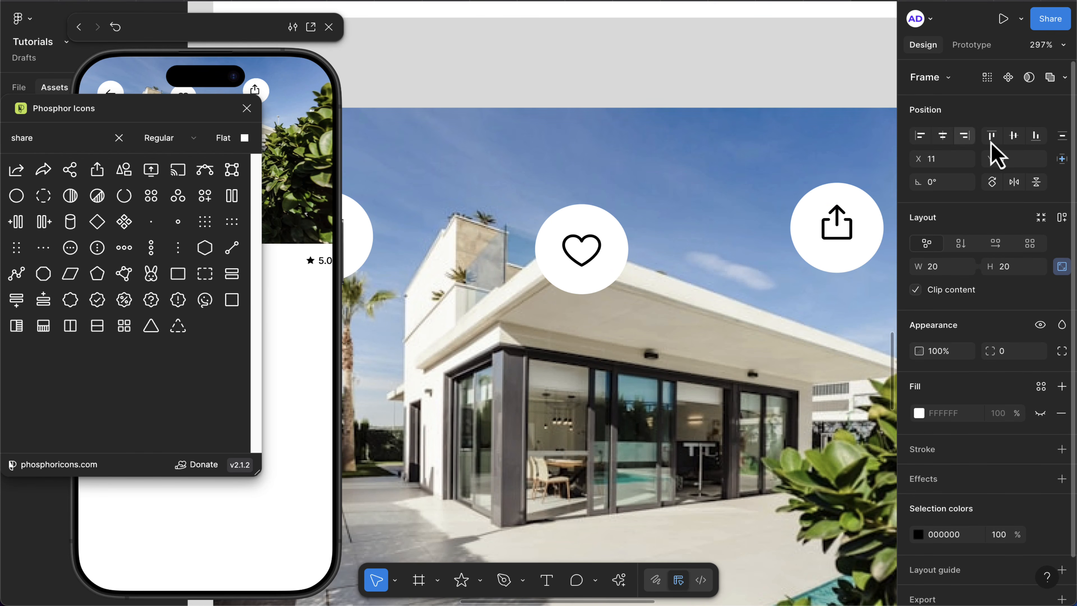
left_click(1014, 135)
scroll(706, 319, "down", 5)
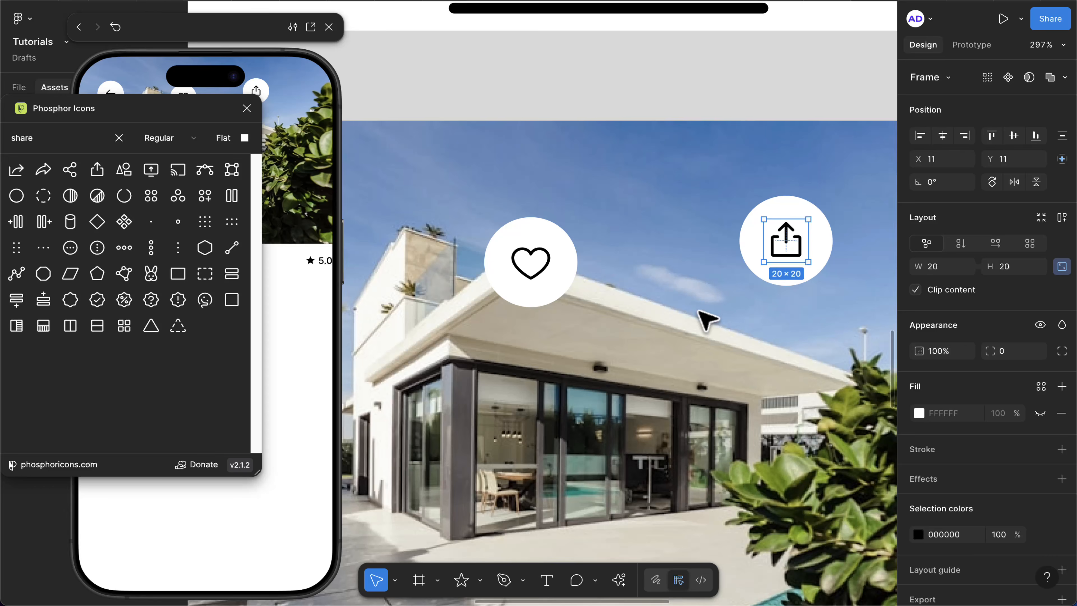
- Wrap the heart and share circles in a horizontal auto layout with a gap of 12
left_click(582, 295)
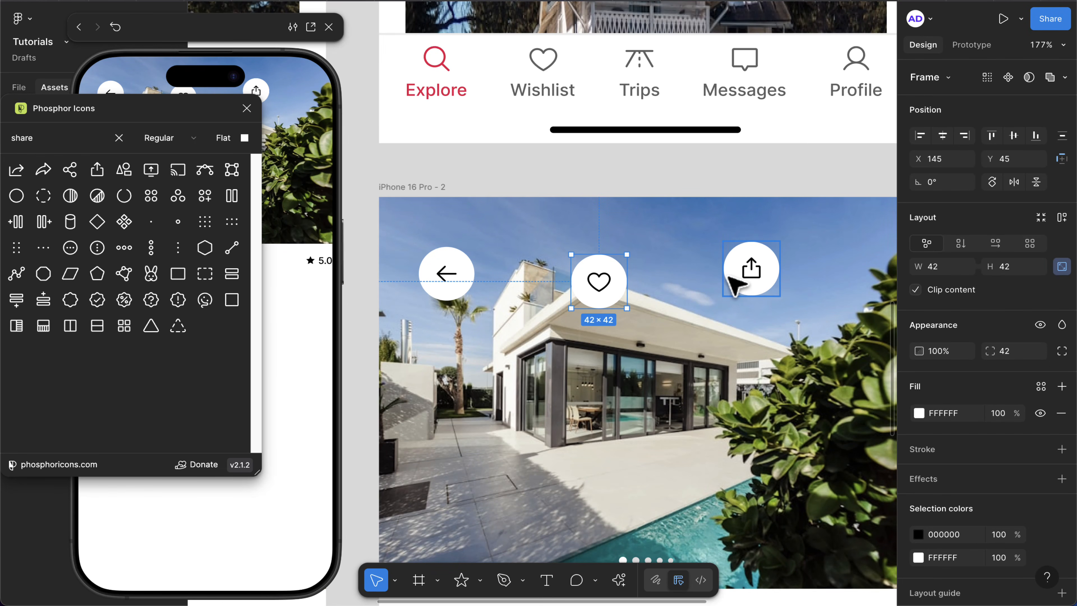
left_click(741, 280, "shift")
scroll(740, 280, "up", 5)
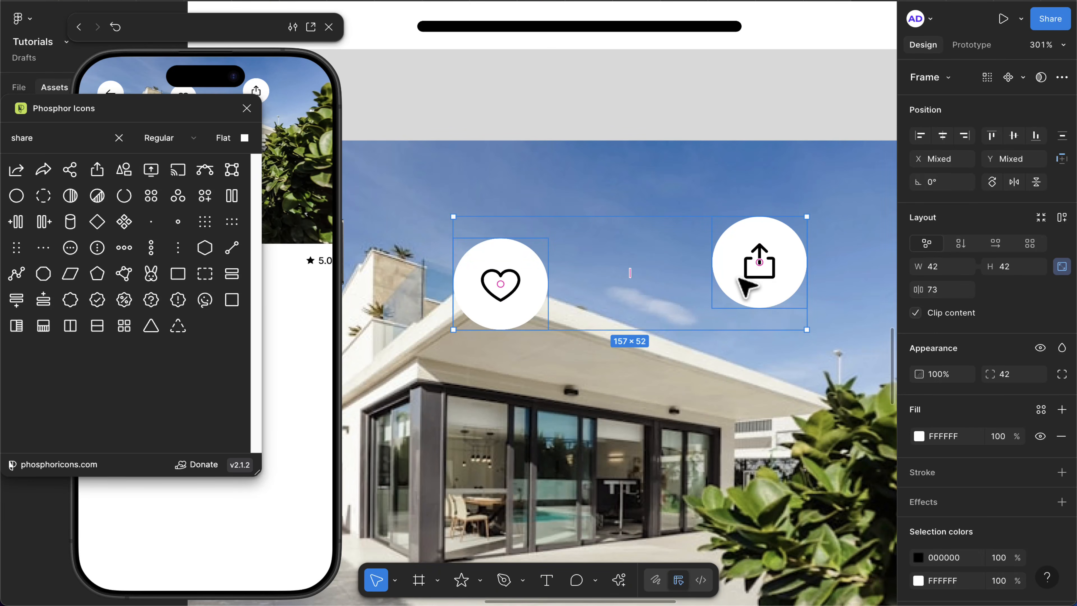
key("shift+a")
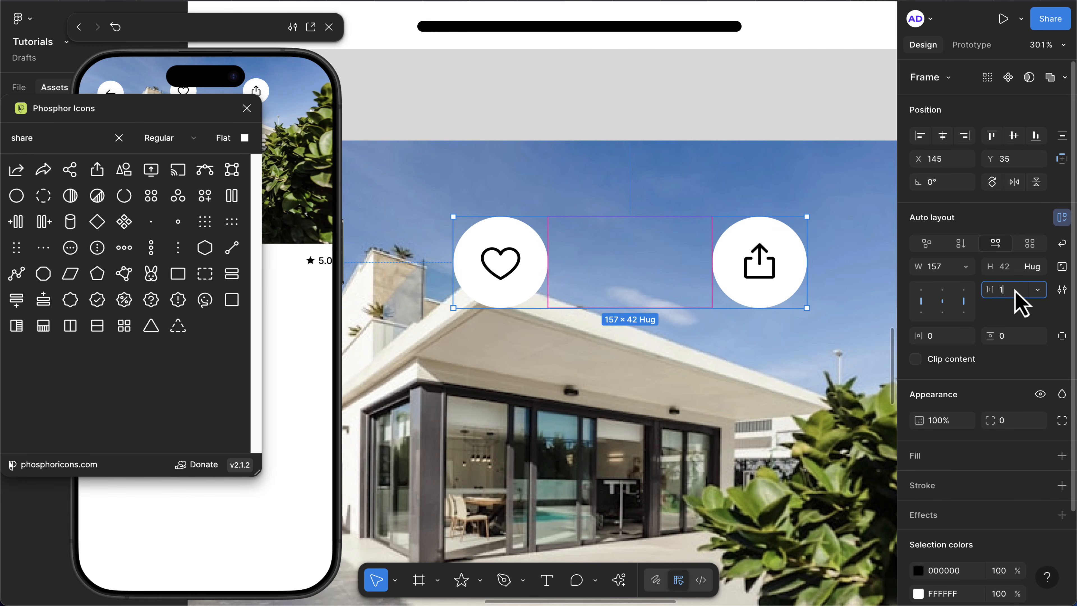
type("2")
key("Return")
- Set the width of the heart and share auto layout frame to hug its contents
scroll(743, 305, "down", 5)
scroll(738, 301, "up", 4)
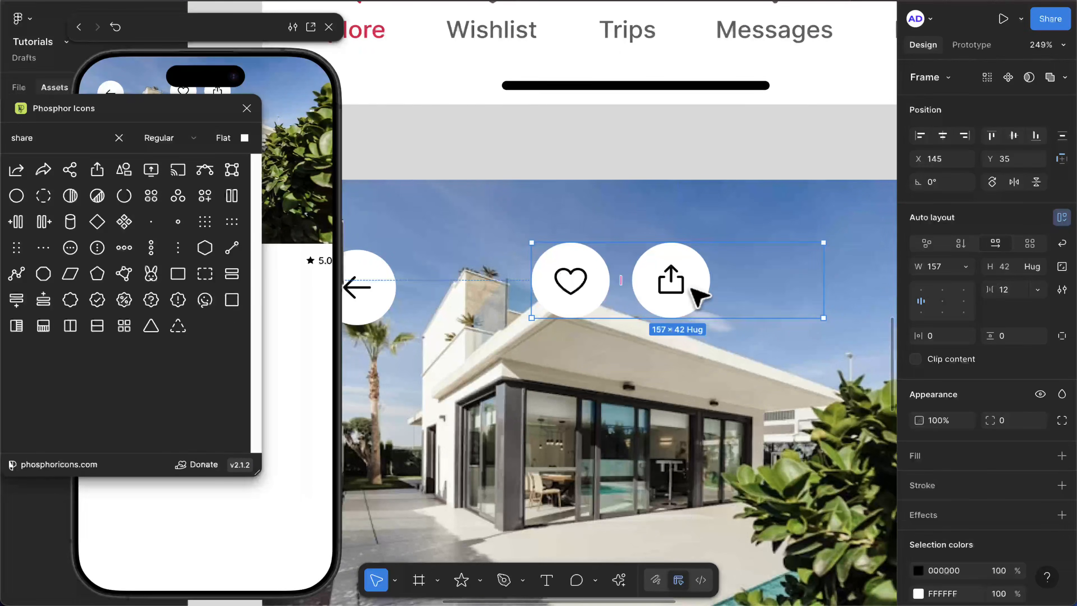
left_click(966, 267)
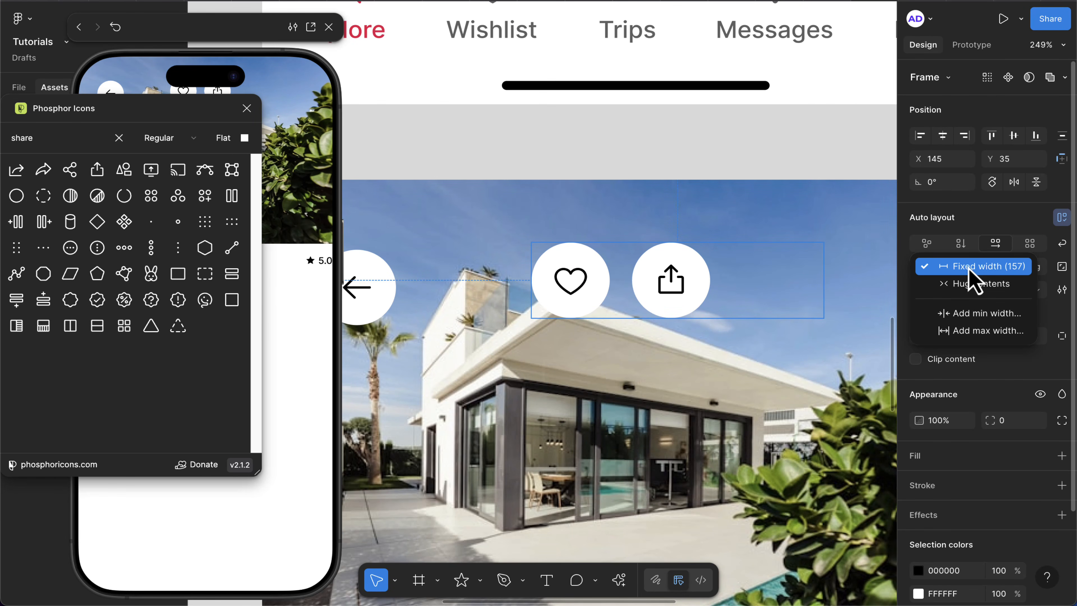
left_click(957, 284)
scroll(709, 309, "down", 3)
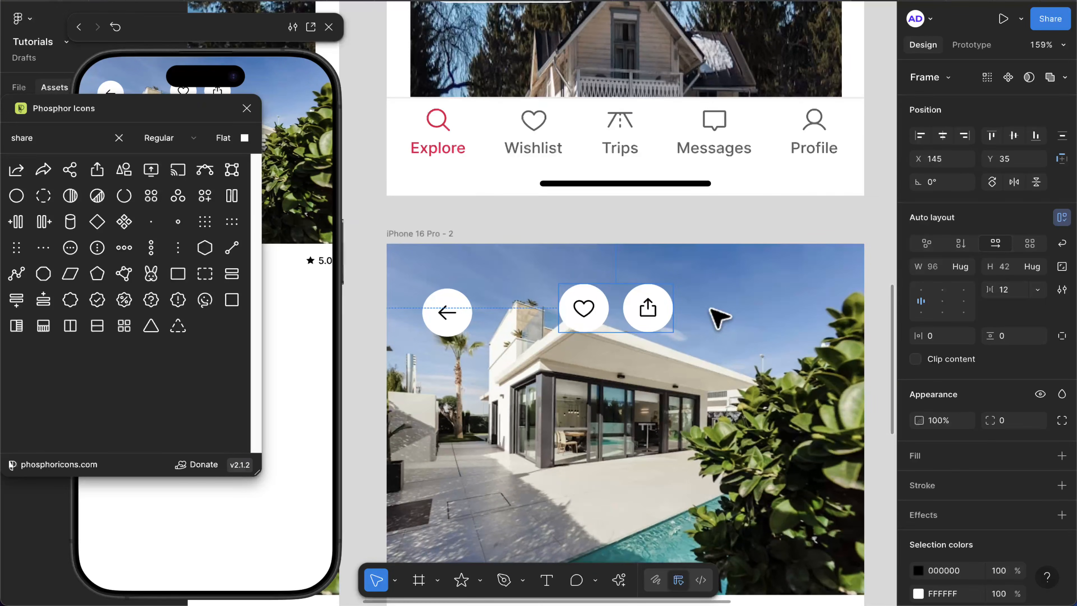
- Move the heart and share group to the photo's upper-right corner and the back button to X 14, Y 30
left_click_drag(631, 316, 807, 313)
left_click(433, 325)
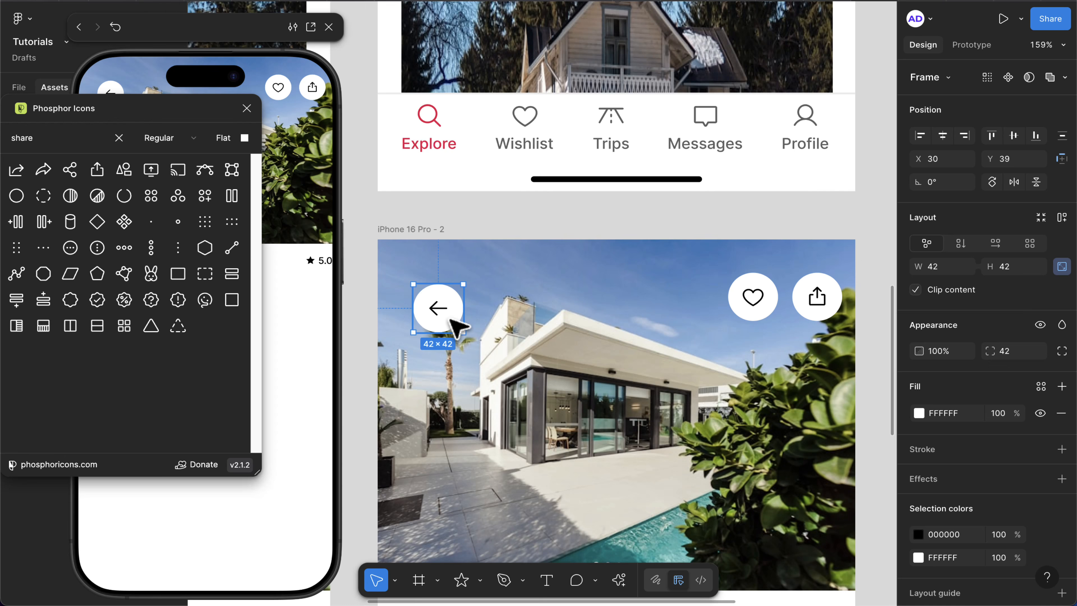
left_click_drag(456, 327, 434, 315)
scroll(434, 315, "down", 3)
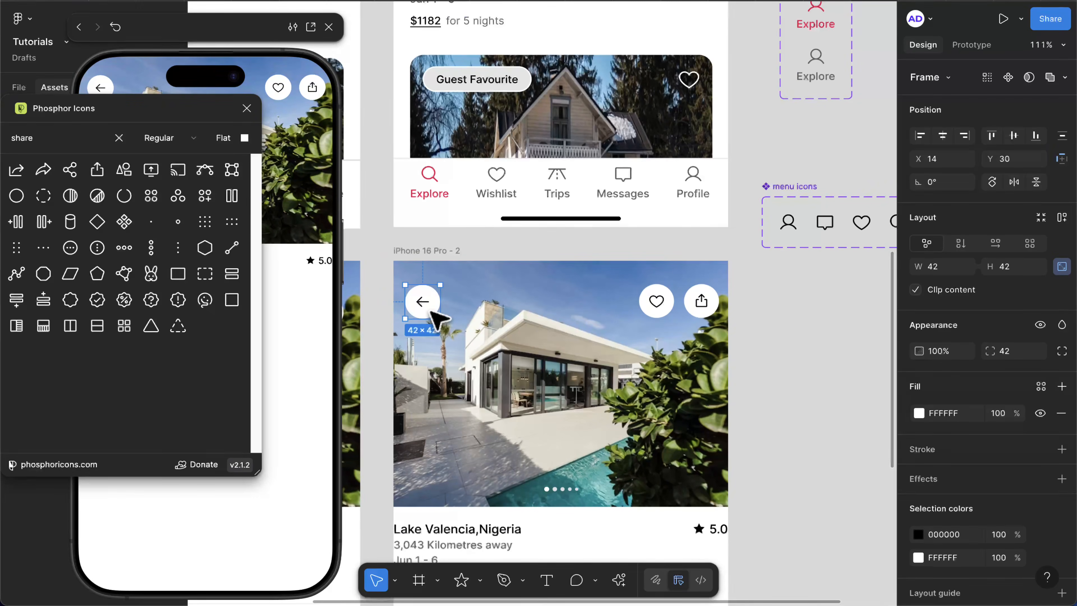
- Wrap the back button and the heart-share group in an auto layout 362 wide, centered horizontally on the photo
scroll(440, 314, "left", 5)
scroll(440, 314, "up", 2)
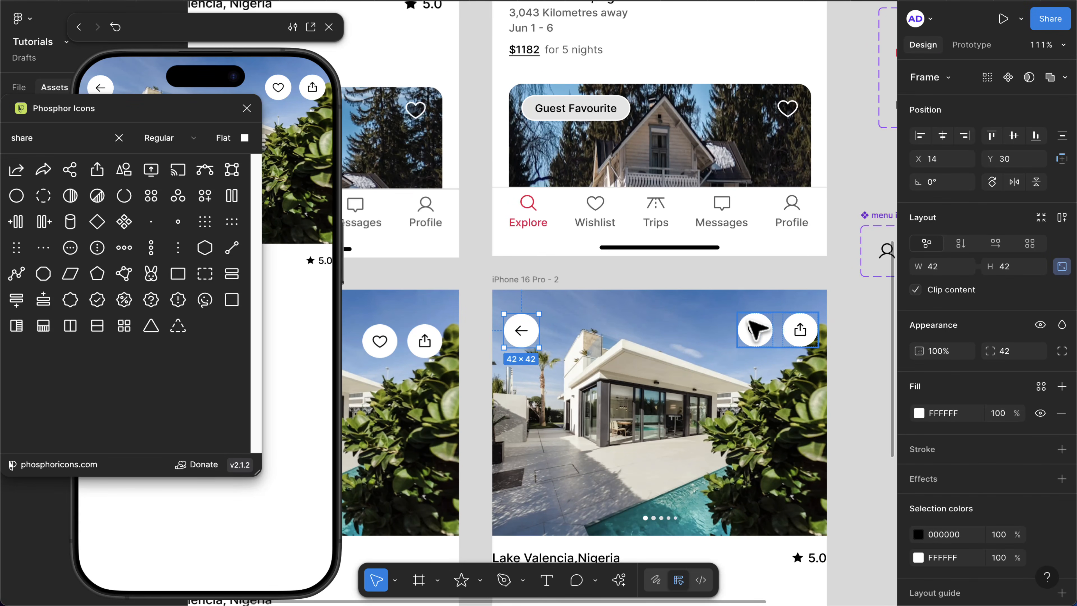
left_click(770, 333, "shift")
key("shift+a")
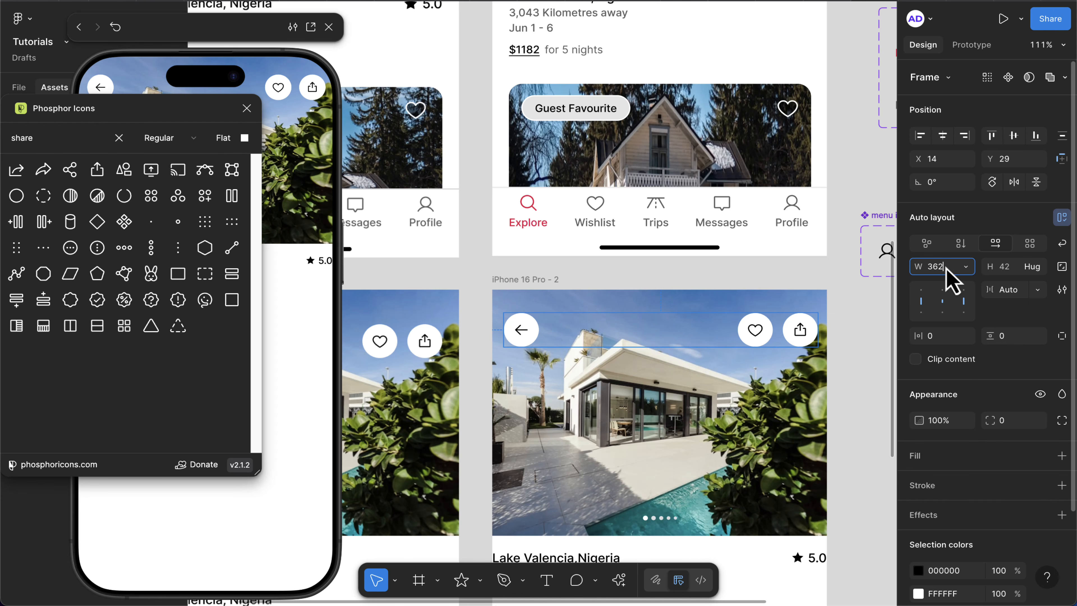
key("Return")
left_click(943, 136)
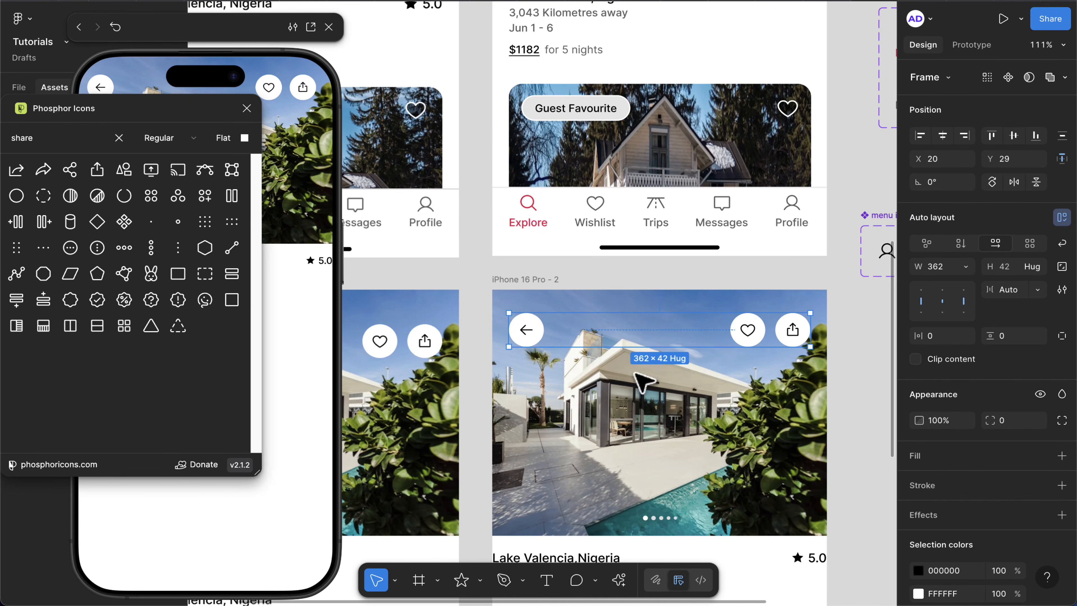
- Ungroup the Card frame on the iPhone 16 Pro - 2 screen
scroll(717, 478, "down", 5)
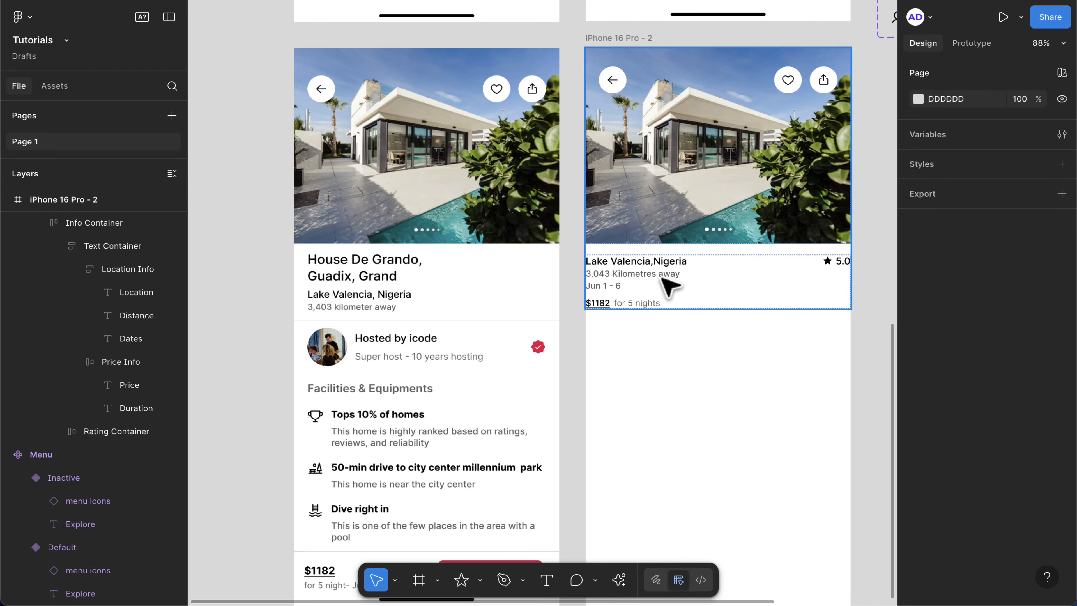
left_click(663, 281)
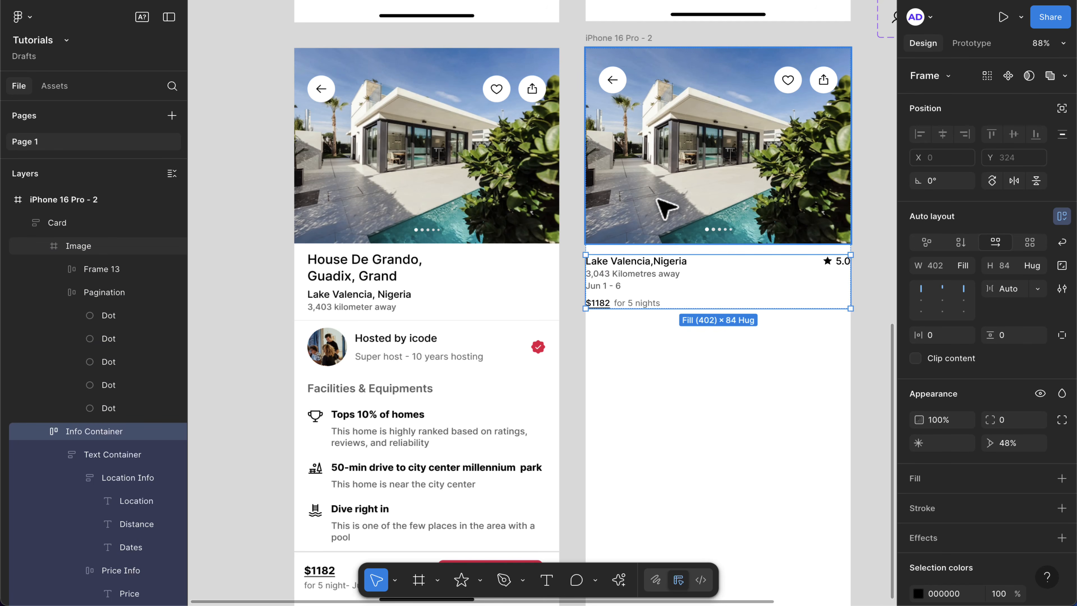
left_click(647, 372)
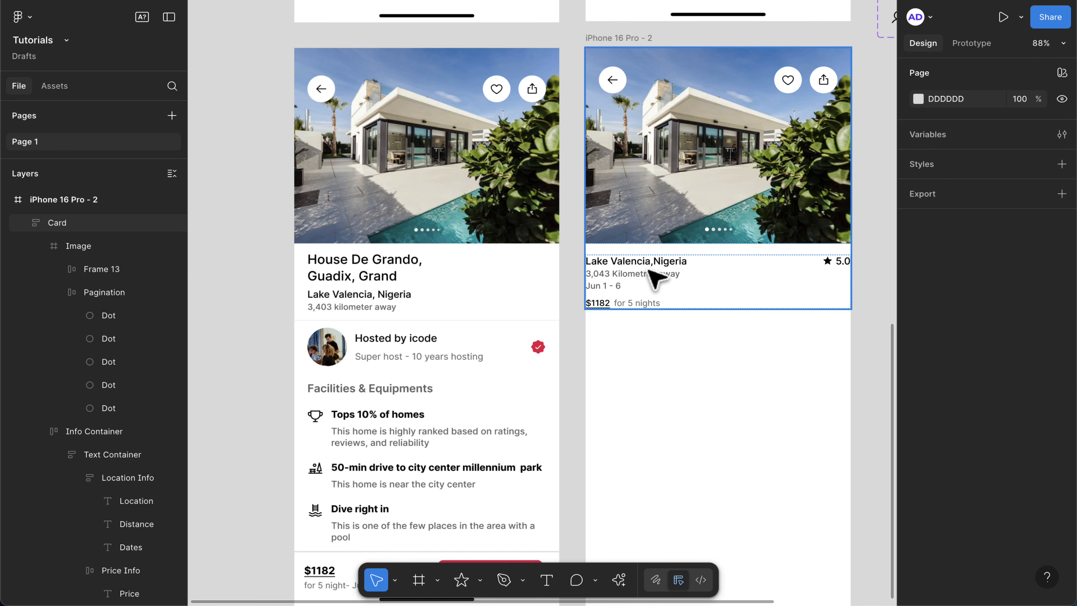
left_click(656, 278)
right_click(653, 282)
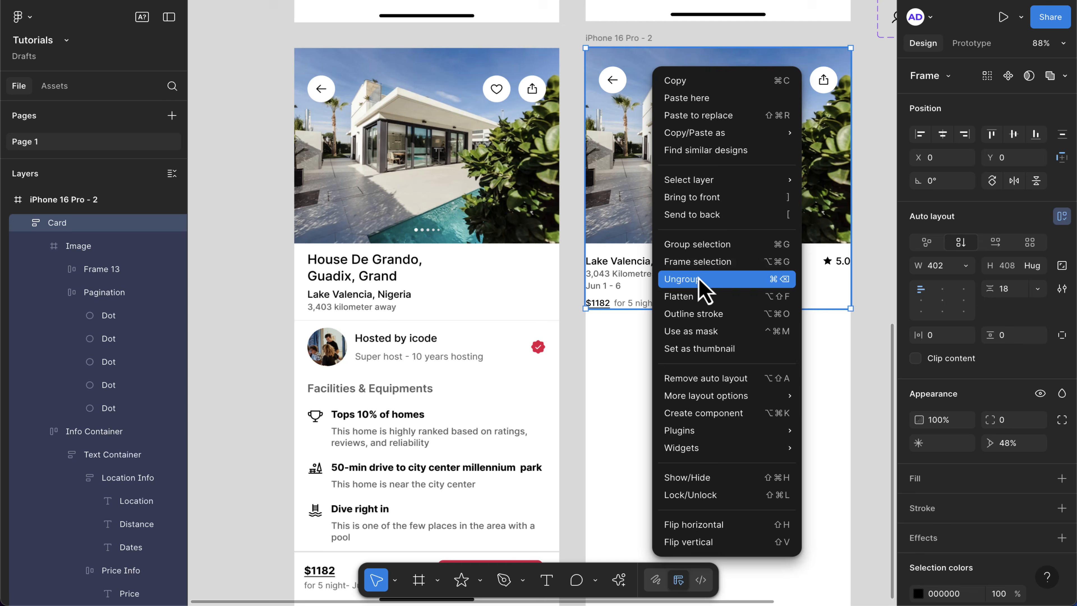
left_click(702, 289)
left_click(683, 327)
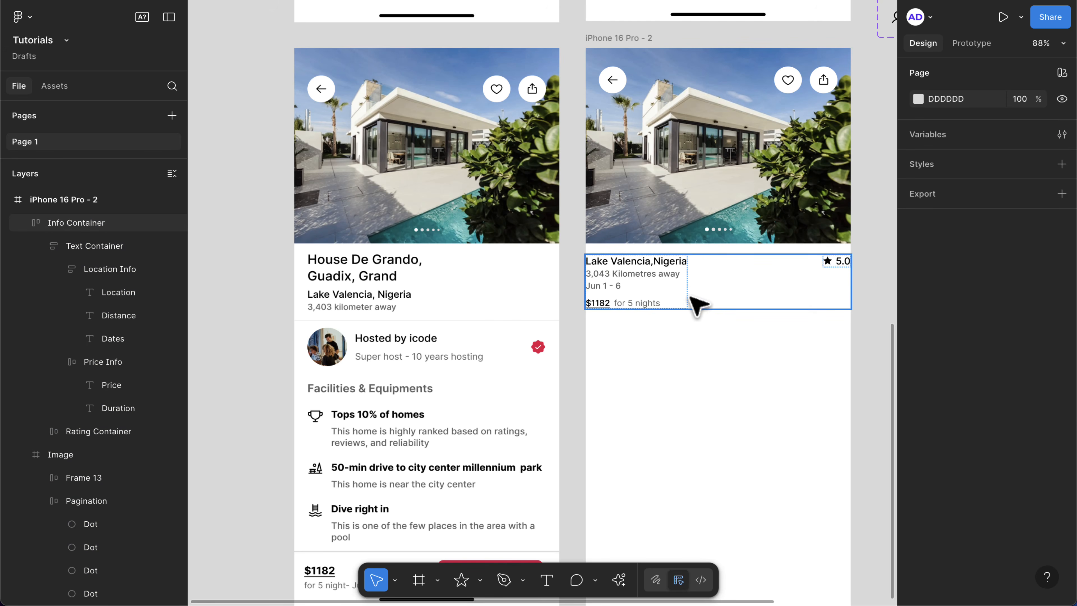
- Move the Info Container down to Y 353 and collapse its Location Info and Price Info layers
left_click(698, 298)
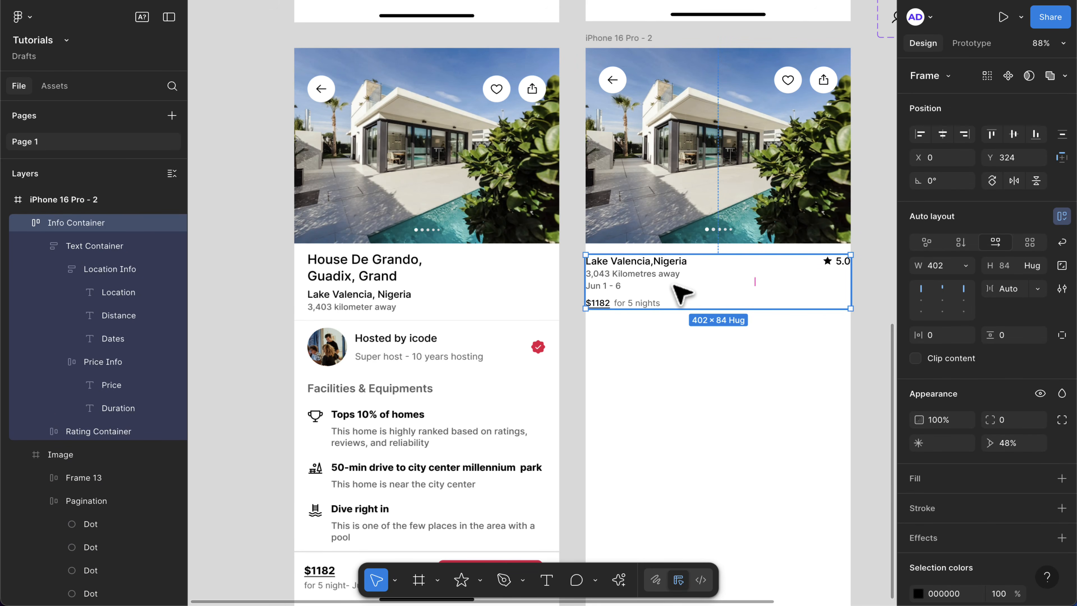
left_click_drag(680, 287, 680, 306)
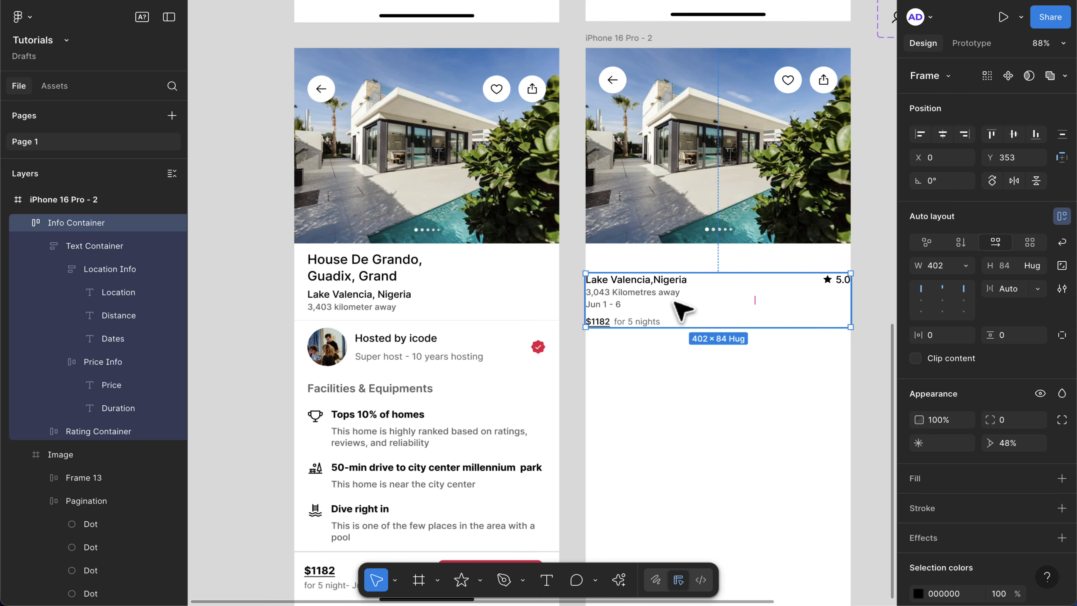
left_click(60, 270)
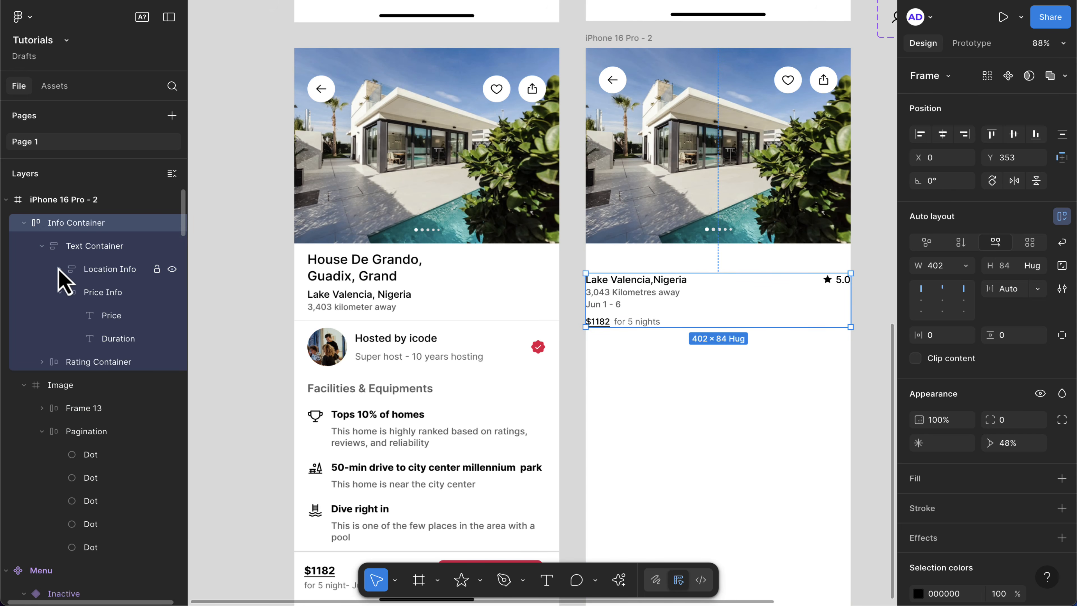
left_click(59, 292)
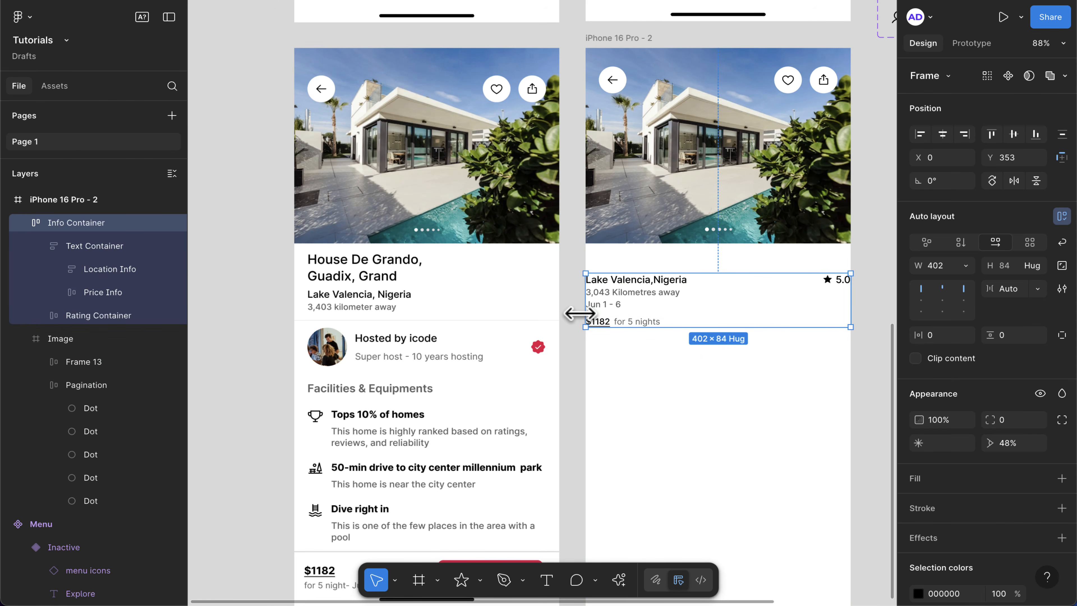
left_click(775, 288)
left_click(698, 342)
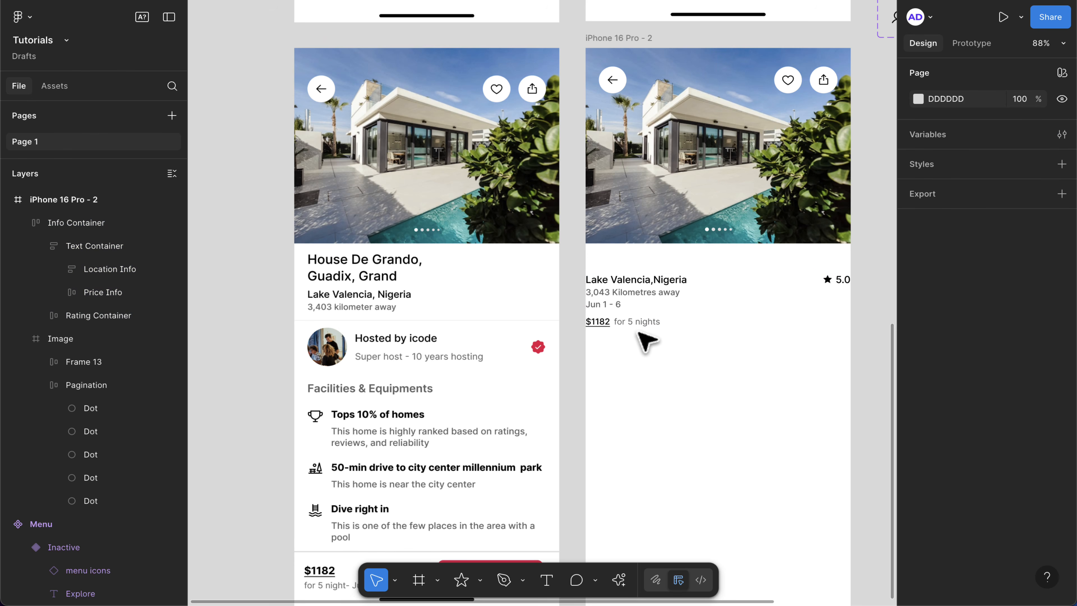
- Ungroup the Info Container and delete the star rating
left_click(644, 305)
right_click(645, 305)
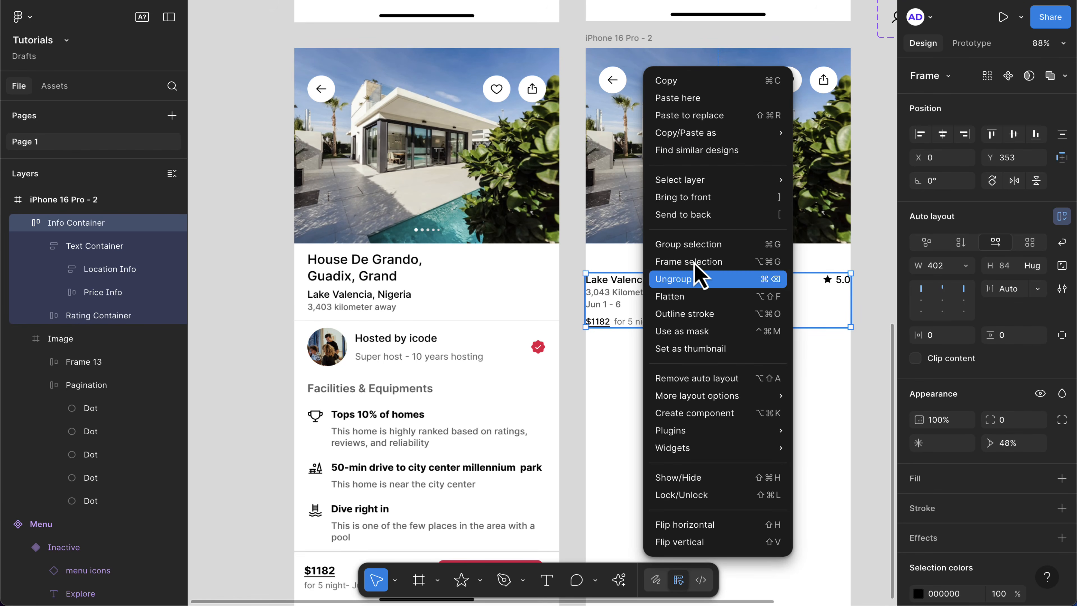
left_click(687, 283)
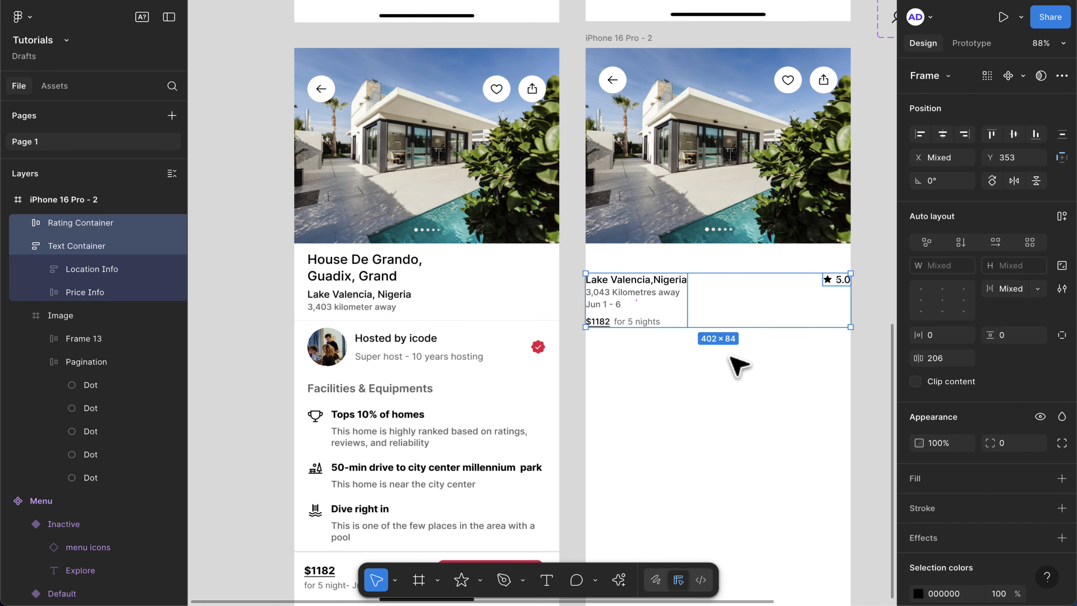
left_click(739, 366)
left_click(838, 289)
key("Delete")
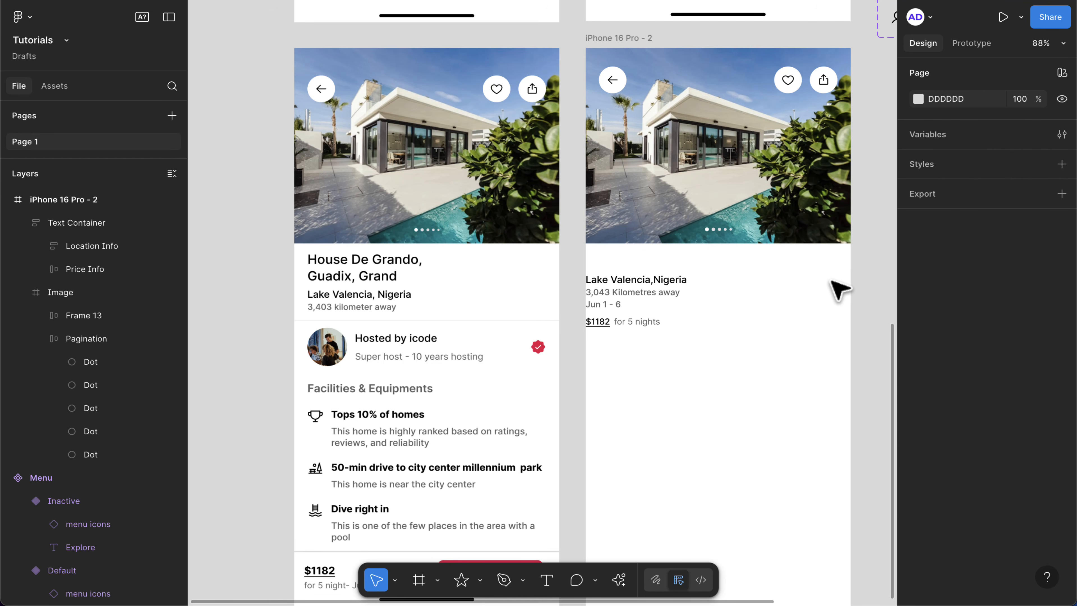
- Duplicate the "Lake Valencia,Nigeria" location text inside the Location Info frame on the iPhone 16 Pro - 2 screen
left_click(657, 314)
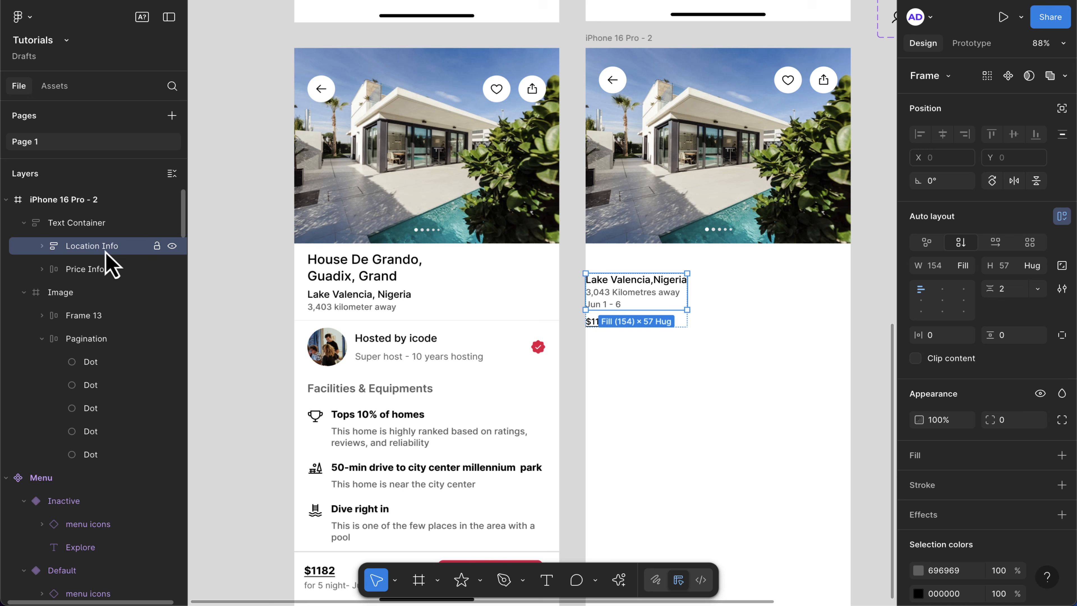
left_click(100, 271)
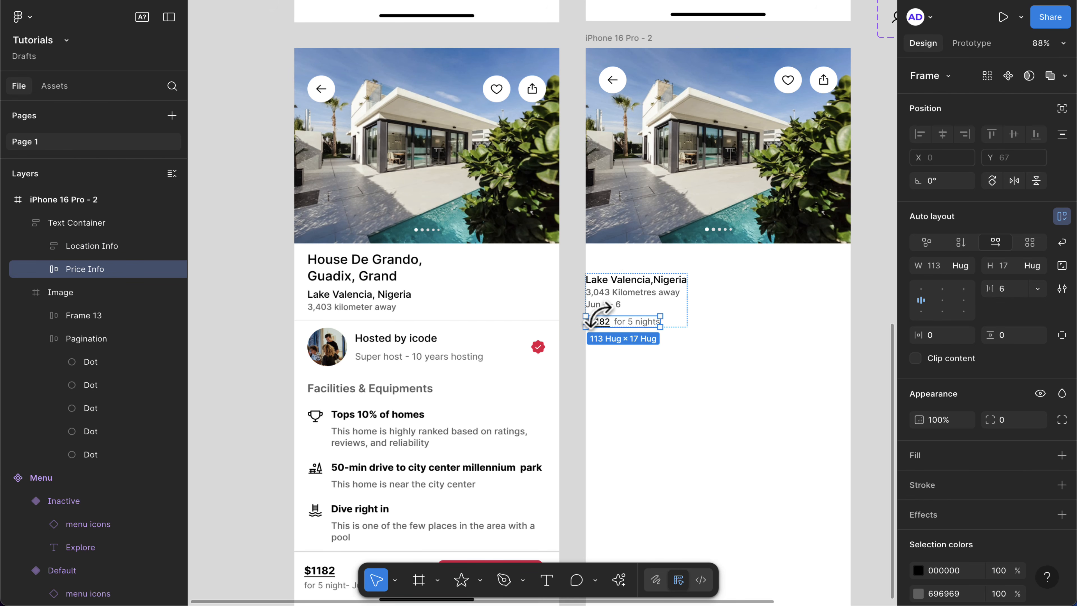
double_click(632, 280)
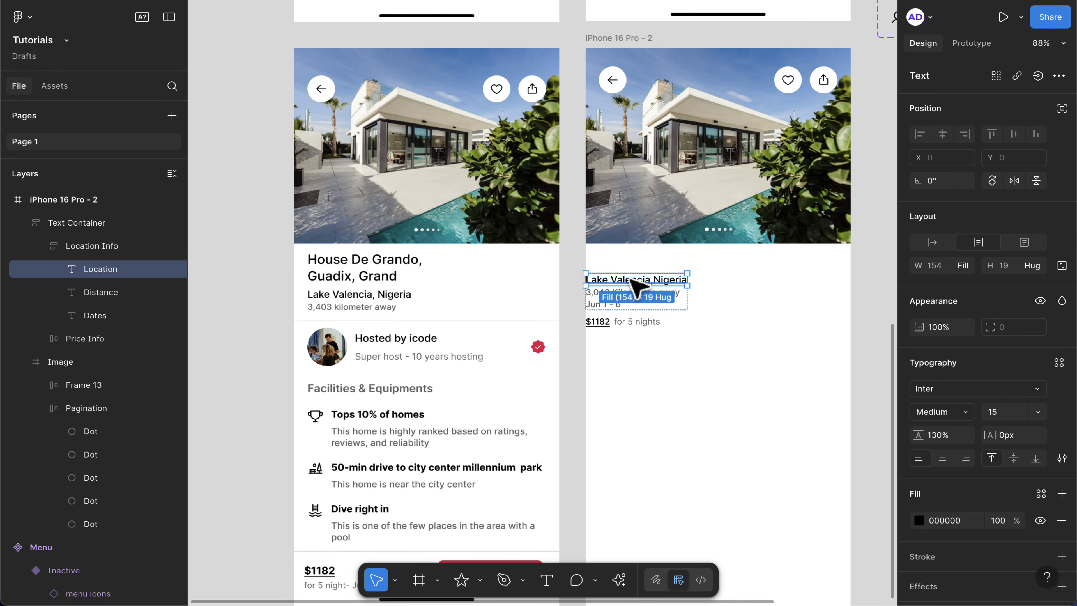
key("ctrl+d")
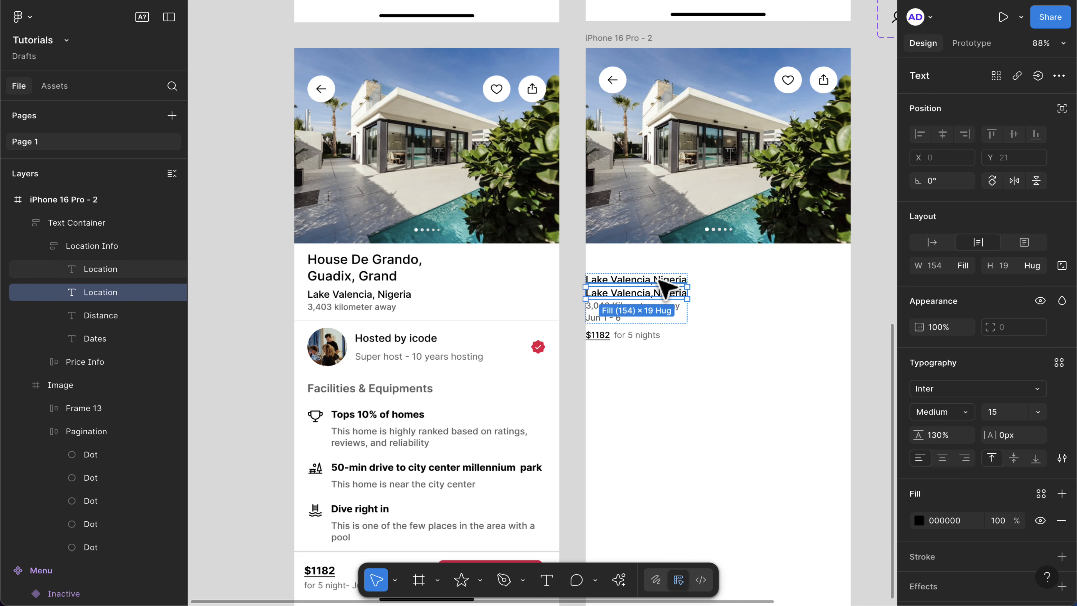
- Replace the upper location text with the two-line listing title "House De Grando, Guadix, Grand"
double_click(640, 279)
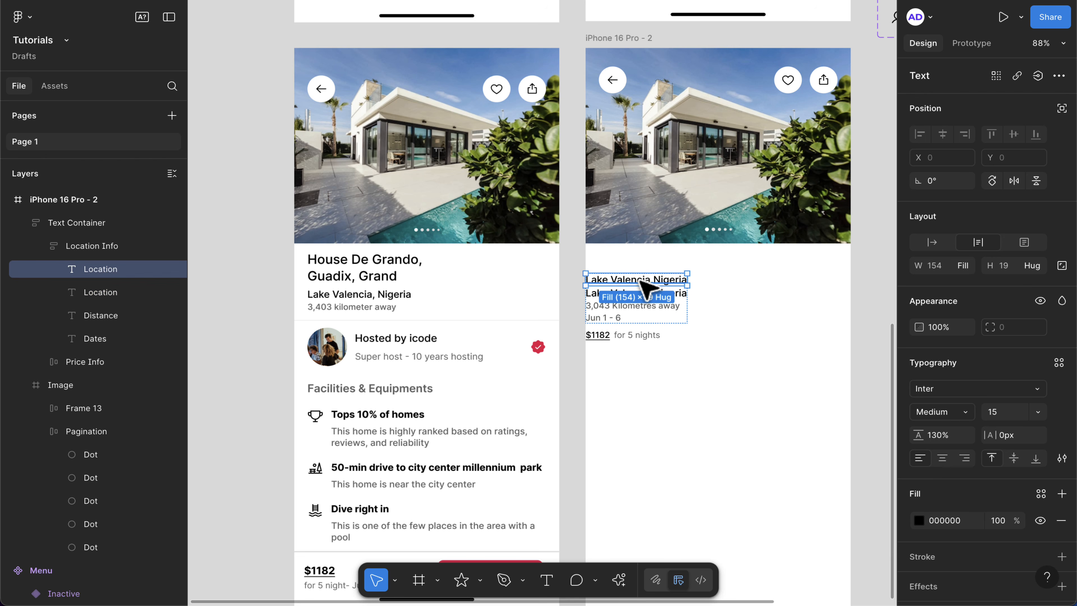
type("H")
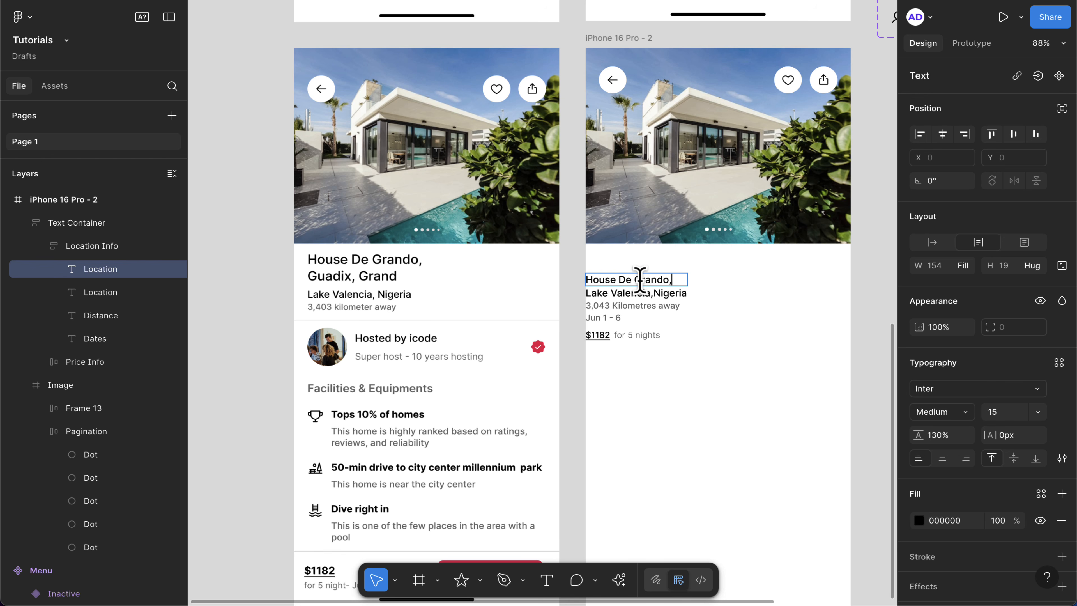
type("ouse De Grando,")
key("Return")
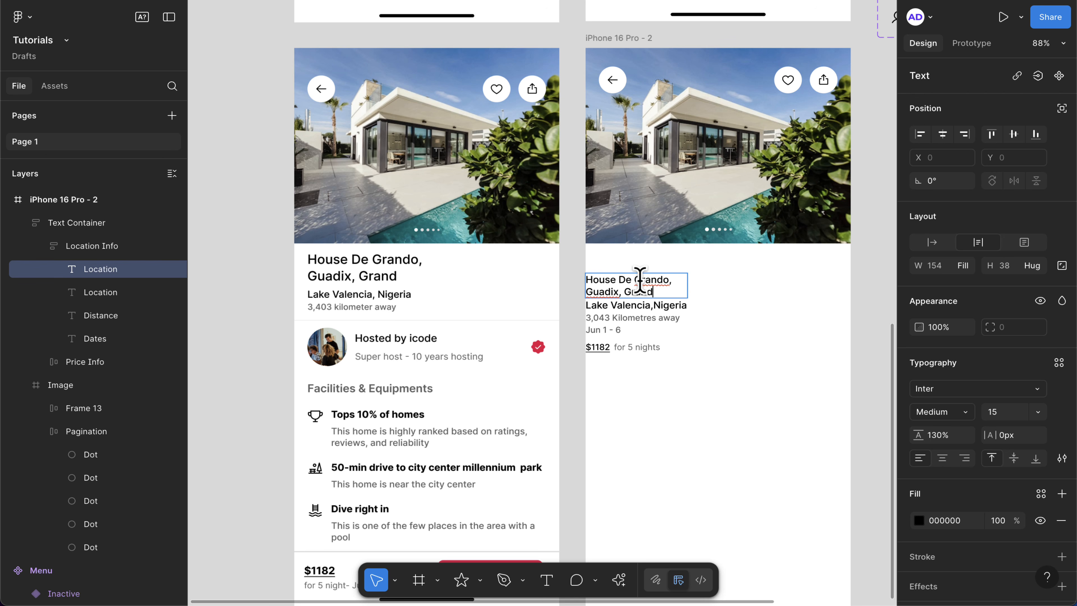
key("Escape")
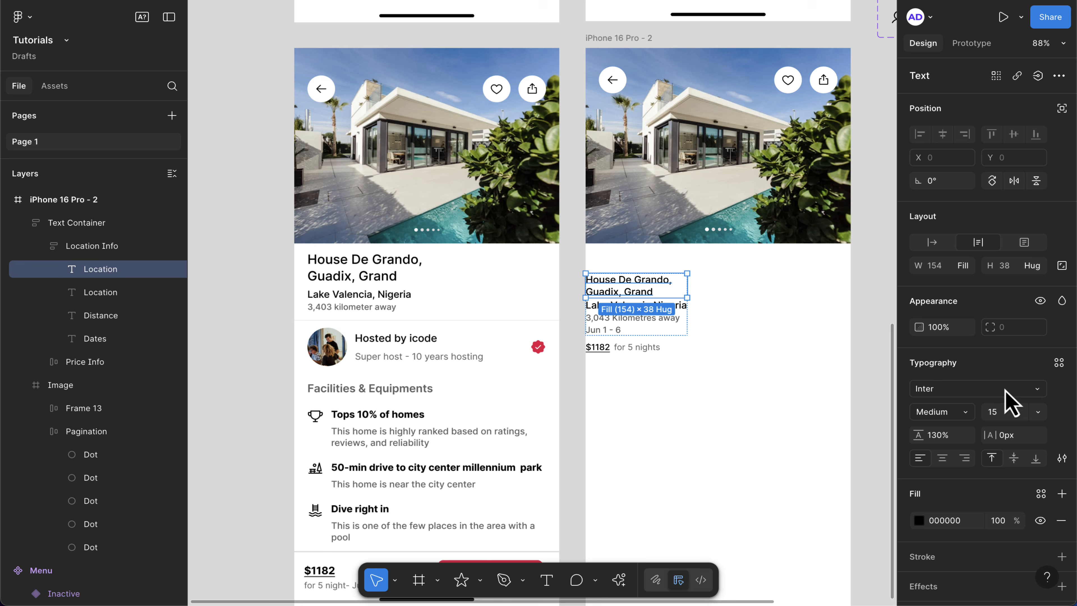
- Set the listing title's font size to 20 and widen its text box to about 267 so it fits on two lines
type("20")
key("Return")
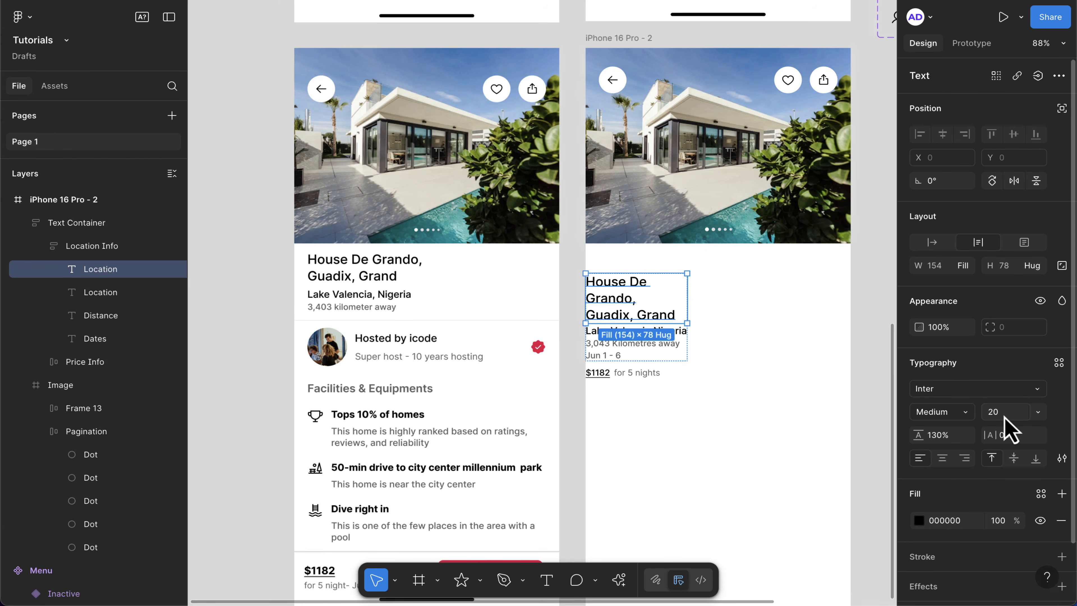
left_click_drag(688, 297, 762, 298)
left_click(697, 387)
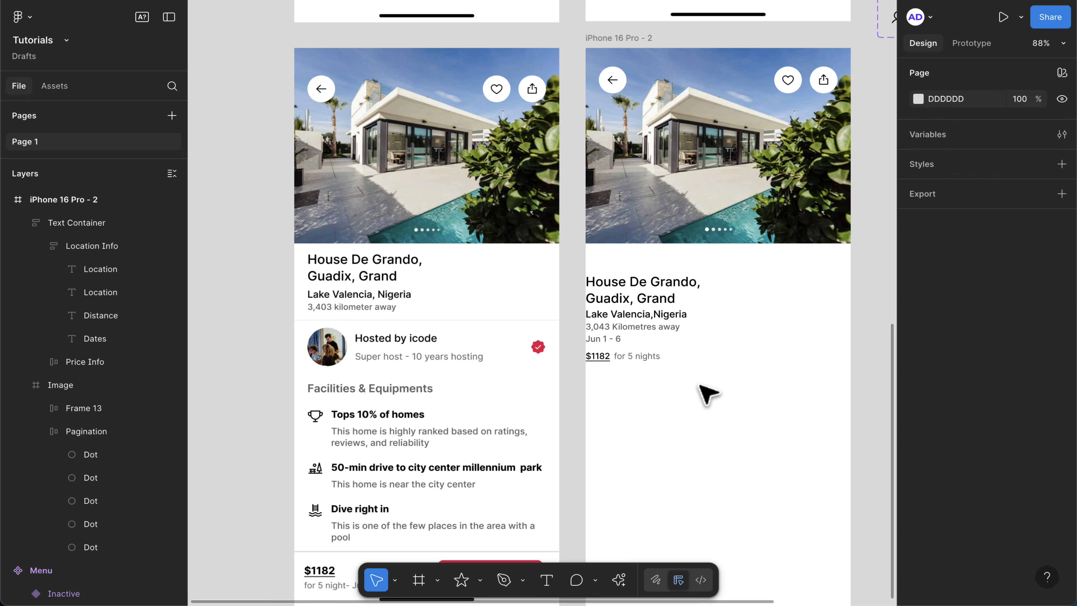
- Move the Dates text and Price Info out of the Text Container to the empty area further down the screen
left_click(625, 318)
scroll(611, 331, "up", 5)
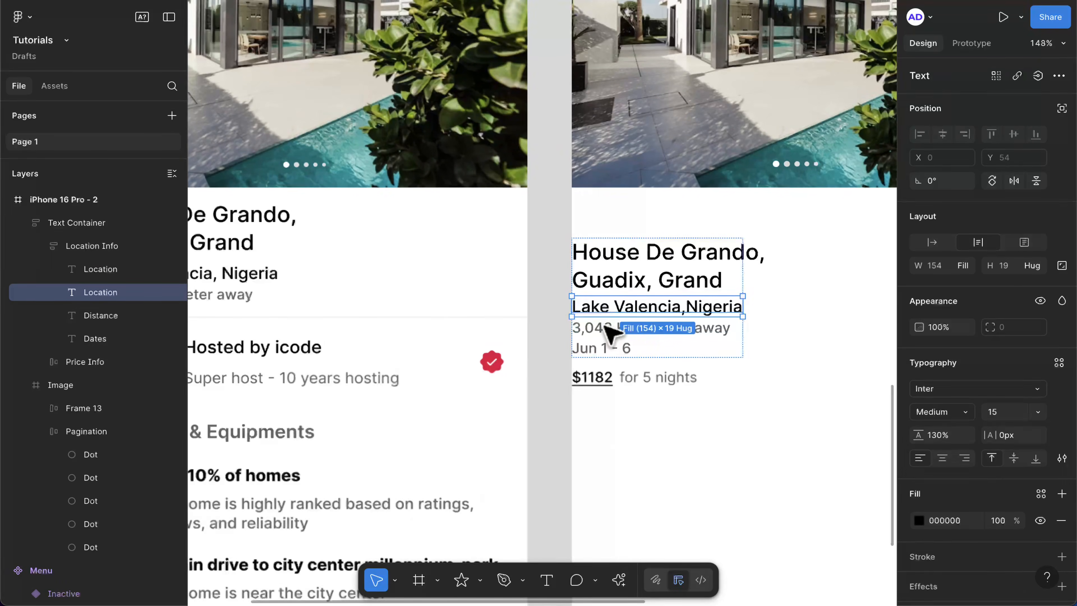
left_click(597, 332)
left_click(596, 349)
scroll(595, 350, "down", 3)
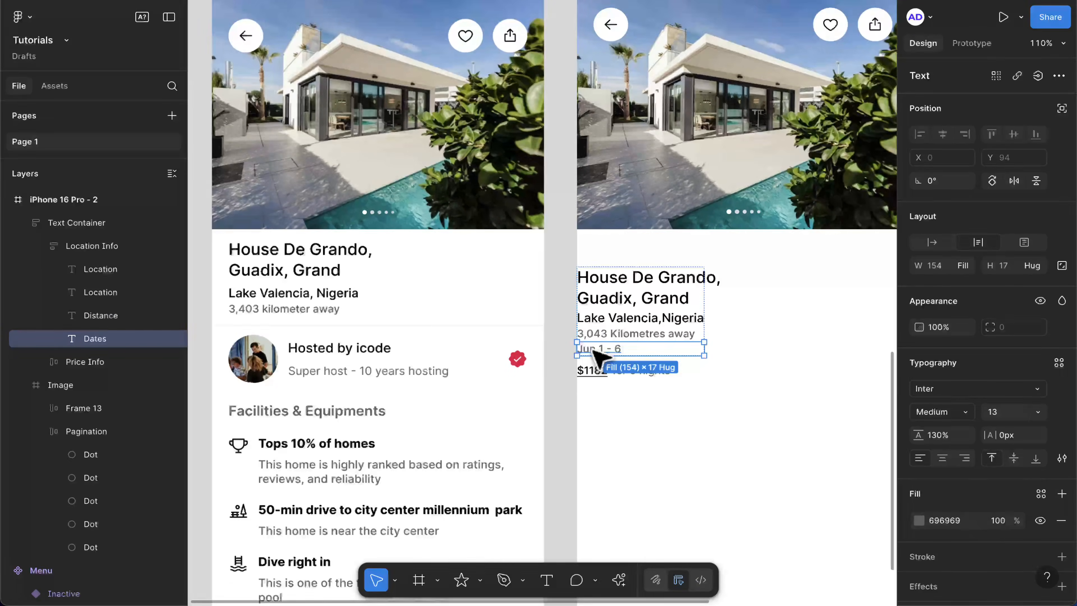
scroll(594, 351, "down", 2)
left_click(597, 343, "shift")
scroll(597, 344, "down", 2)
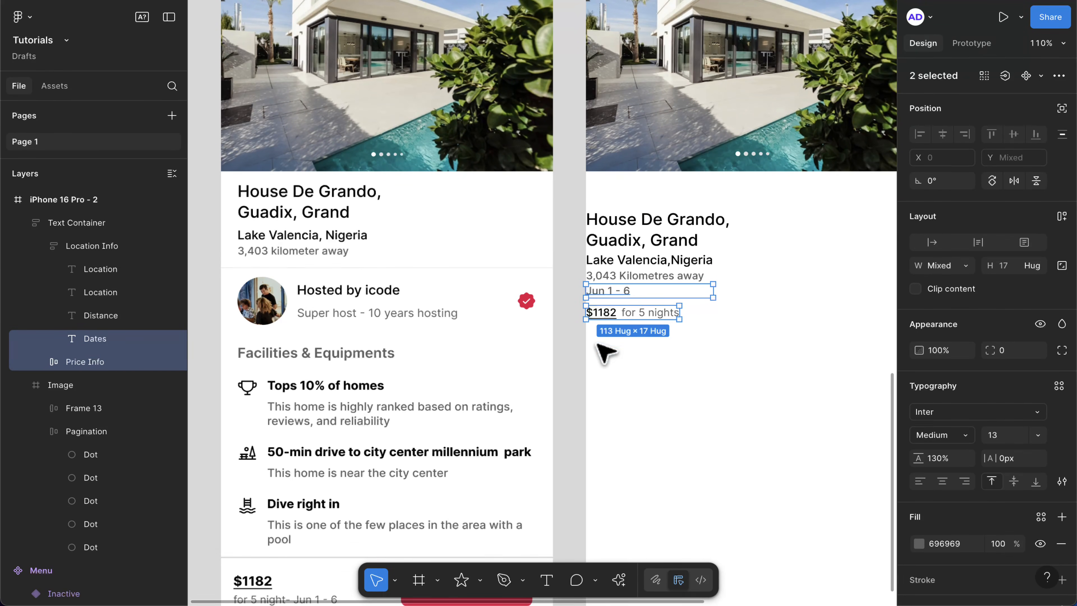
left_click_drag(626, 302, 716, 439)
- Move the Text Container with the title and location texts to X 30, Y 327 below the photo
left_click(664, 261)
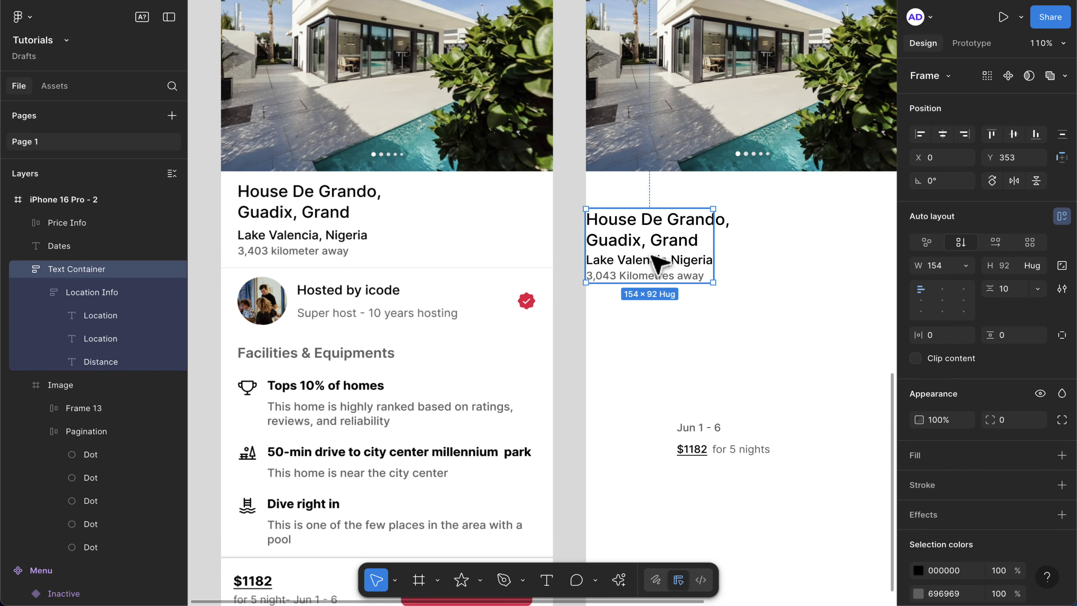
left_click_drag(653, 256, 683, 241)
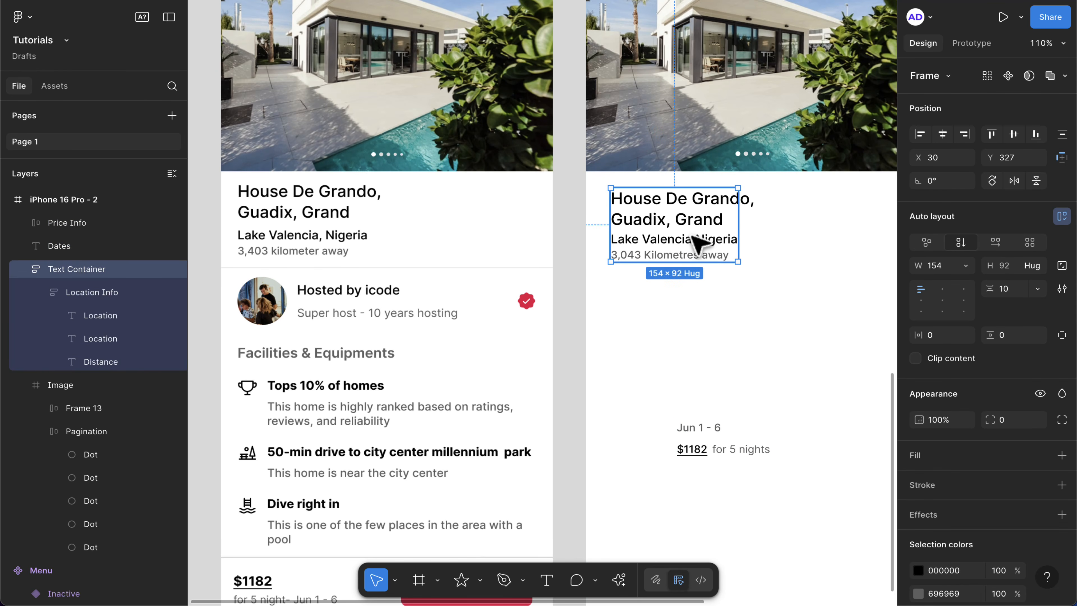
left_click(675, 248)
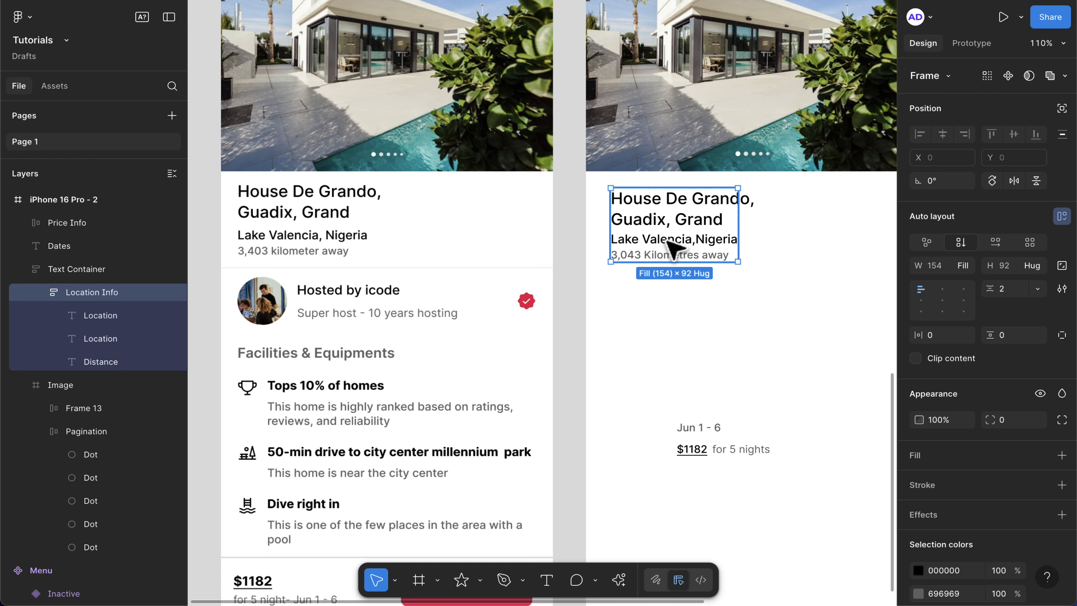
left_click(679, 242)
left_click(635, 257, "shift")
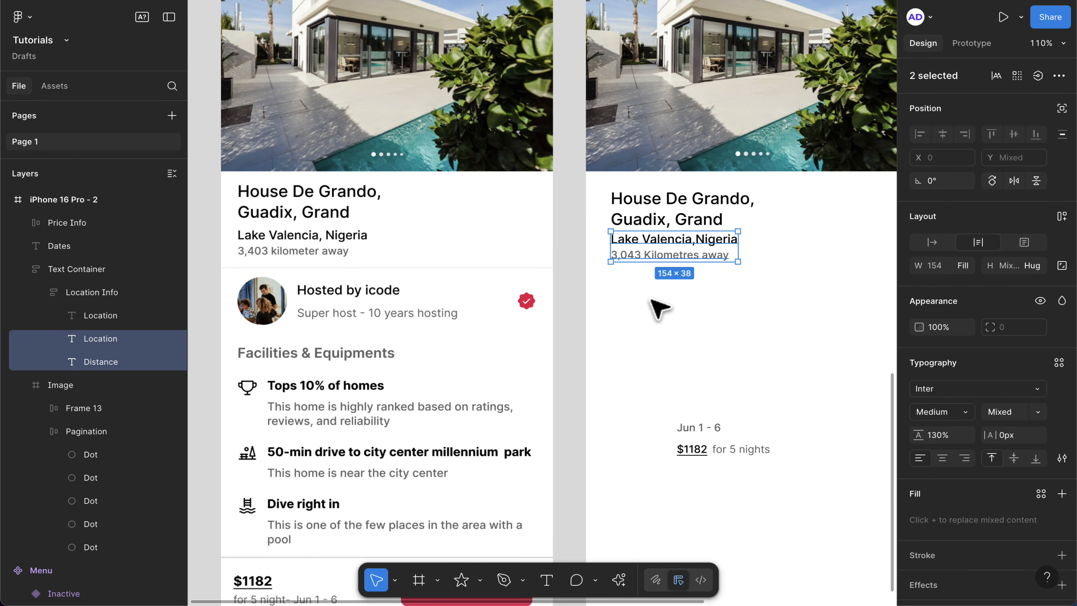
left_click(691, 318)
- Ungroup the Text Container and the Location Info frame inside it, leaving the title, location and distance as separate texts
left_click(681, 233)
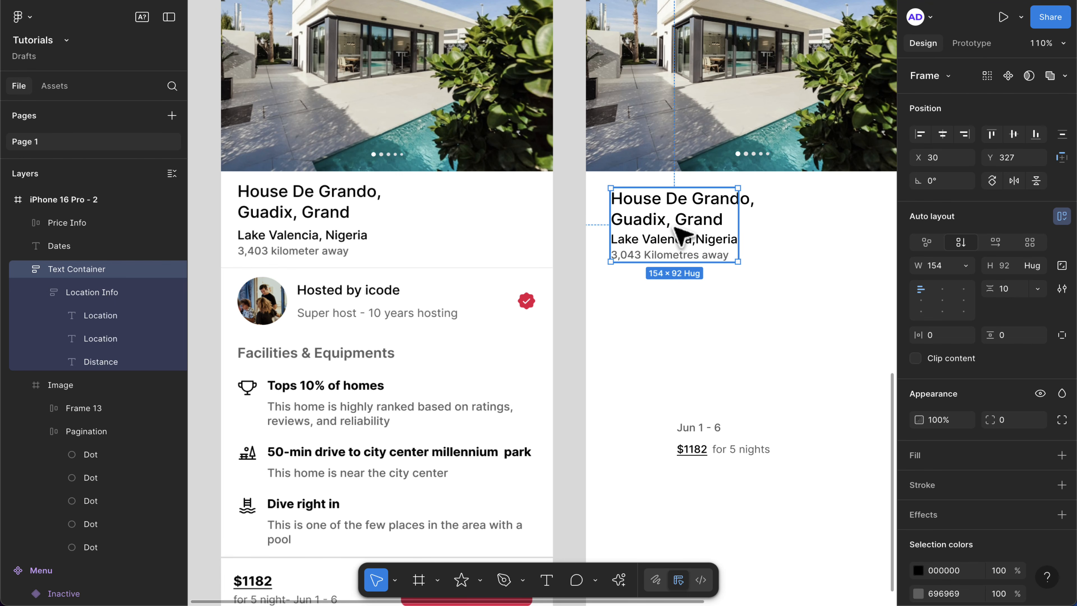
right_click(680, 235)
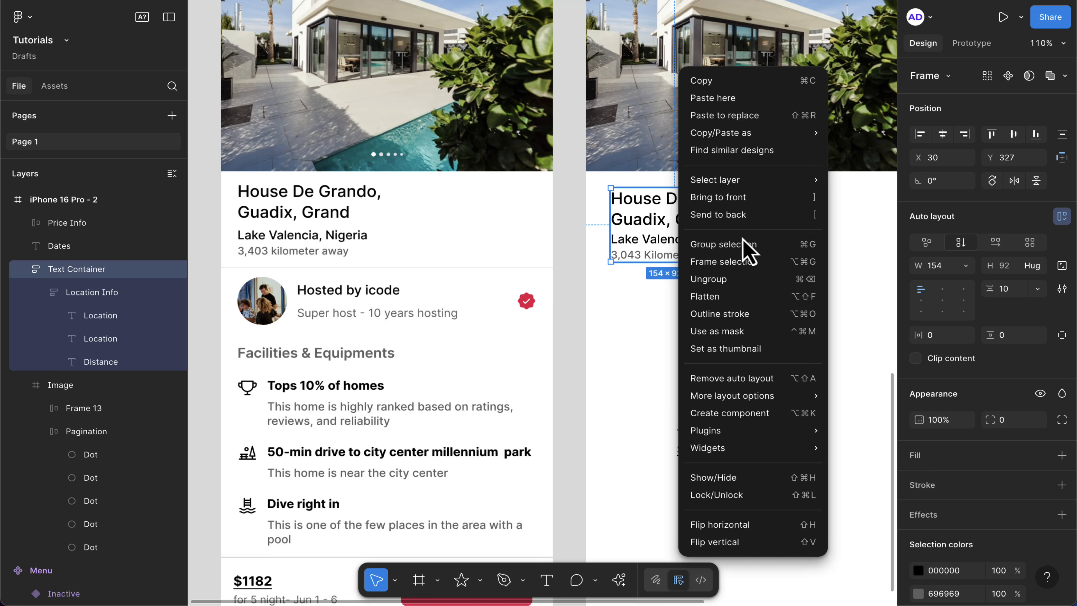
left_click(735, 281)
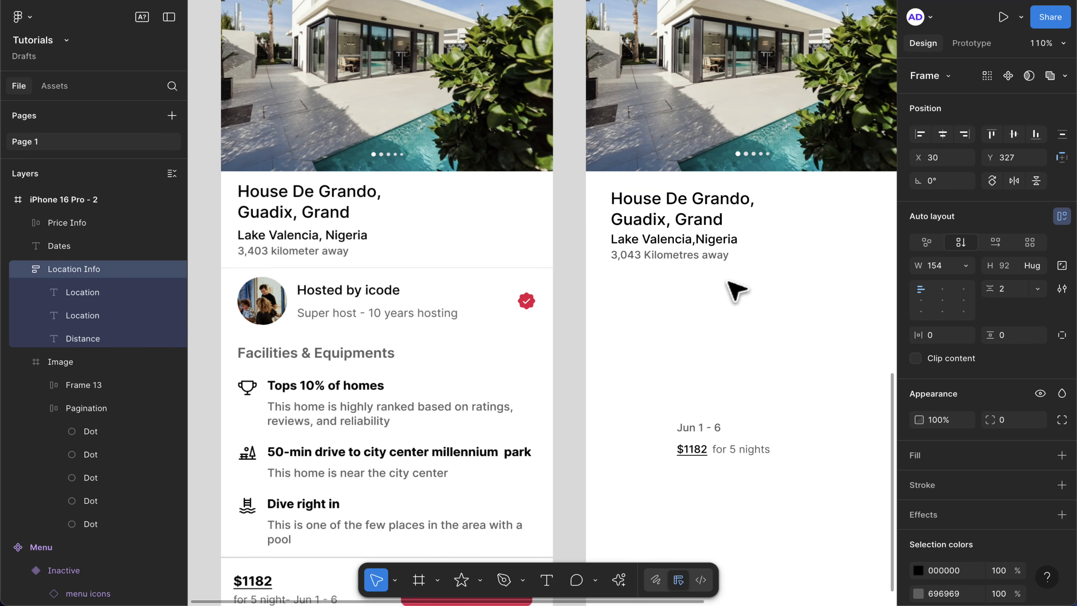
right_click(681, 235)
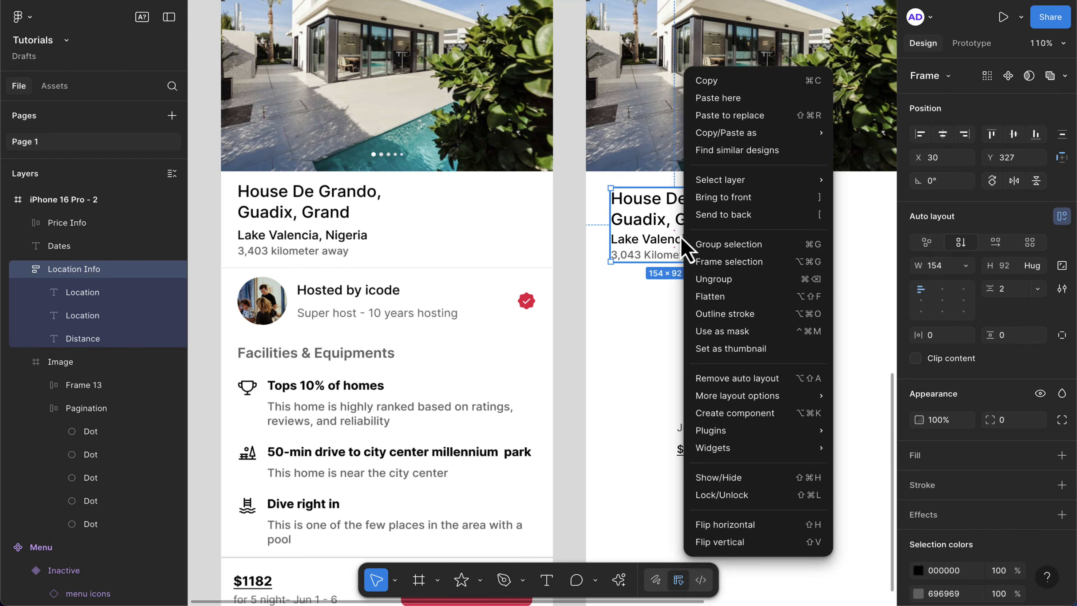
left_click(724, 280)
left_click(707, 297)
- Move the distance text down to Y 437 and the "Lake Valencia,Nigeria" text down to Y 408
left_click(690, 255)
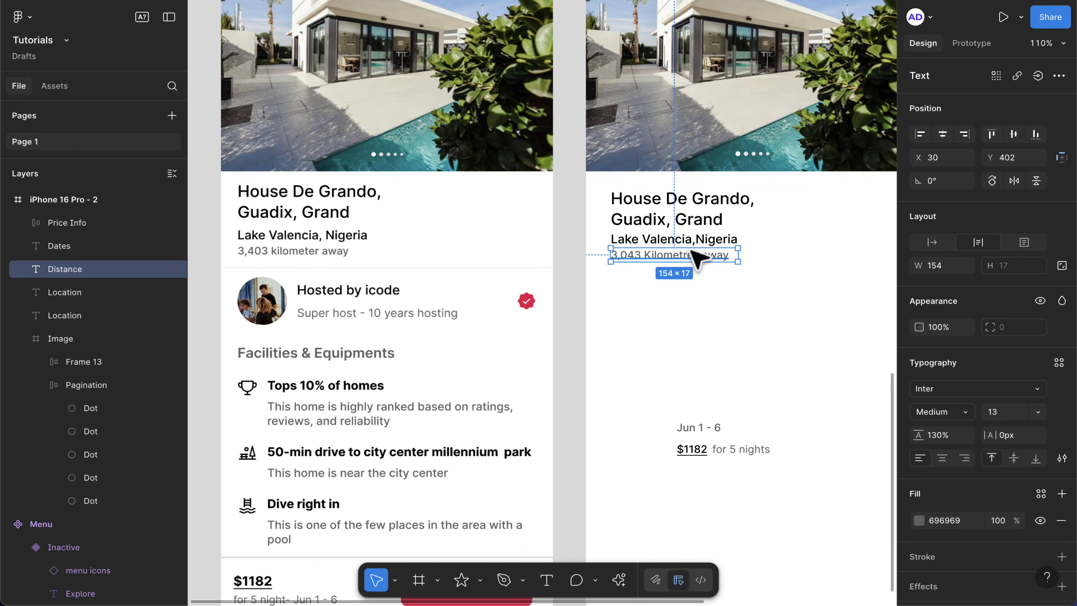
left_click_drag(659, 257, 660, 286)
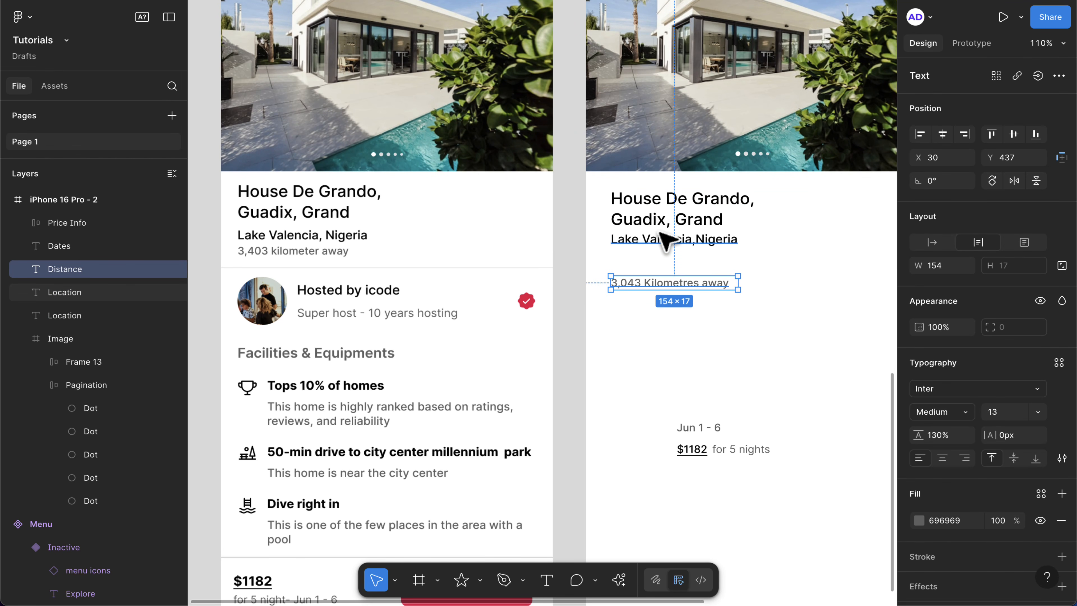
left_click_drag(659, 239, 661, 261)
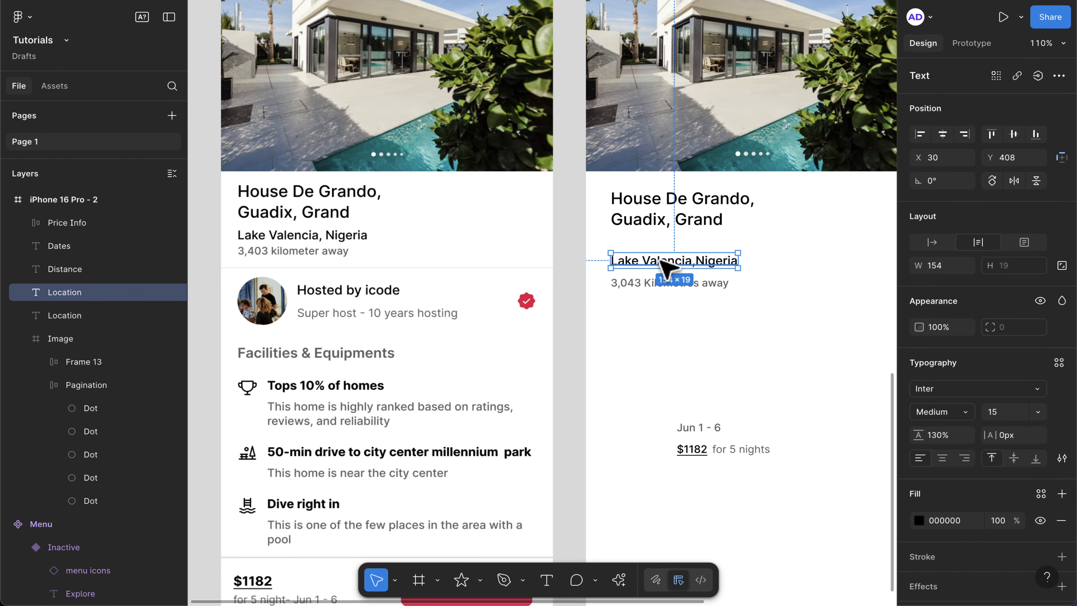
- Wrap the location and distance texts in a vertical auto layout with gap 10 and move it up to Y 400
left_click(644, 283, "shift")
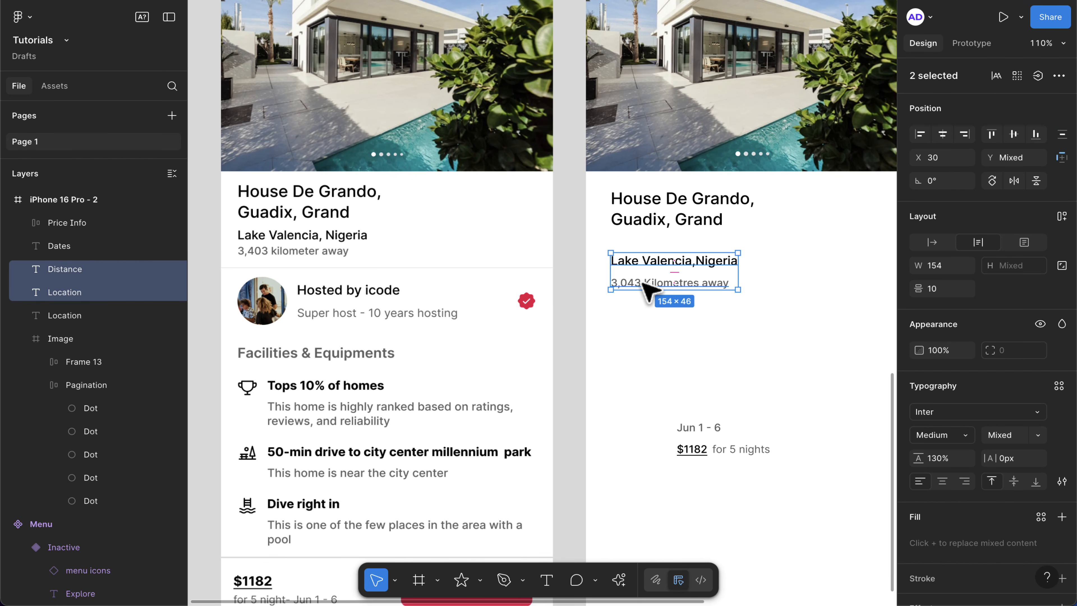
key("shift+a")
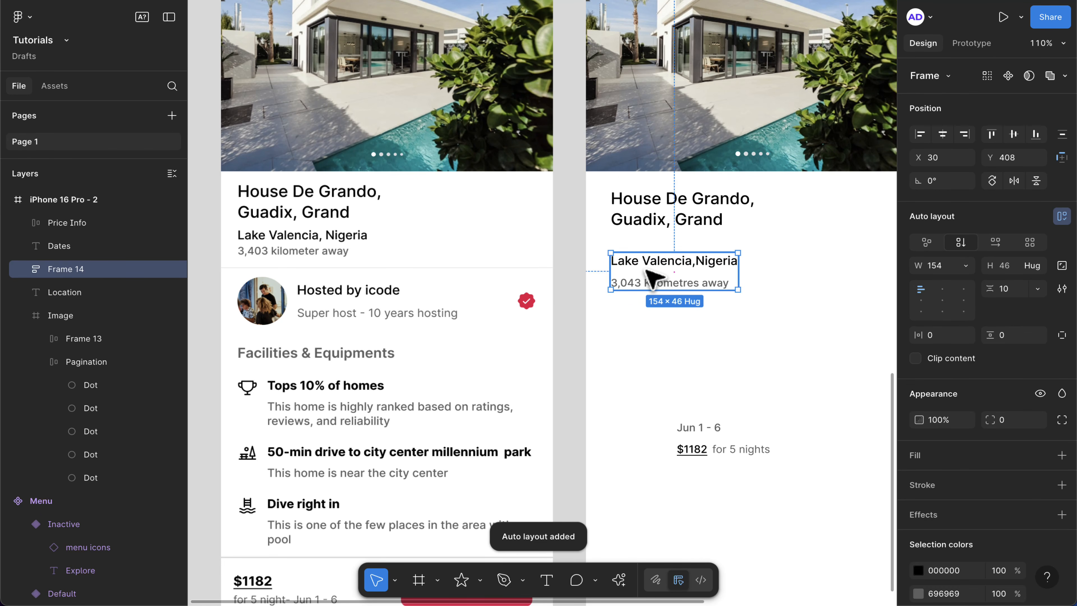
left_click_drag(651, 276, 650, 271)
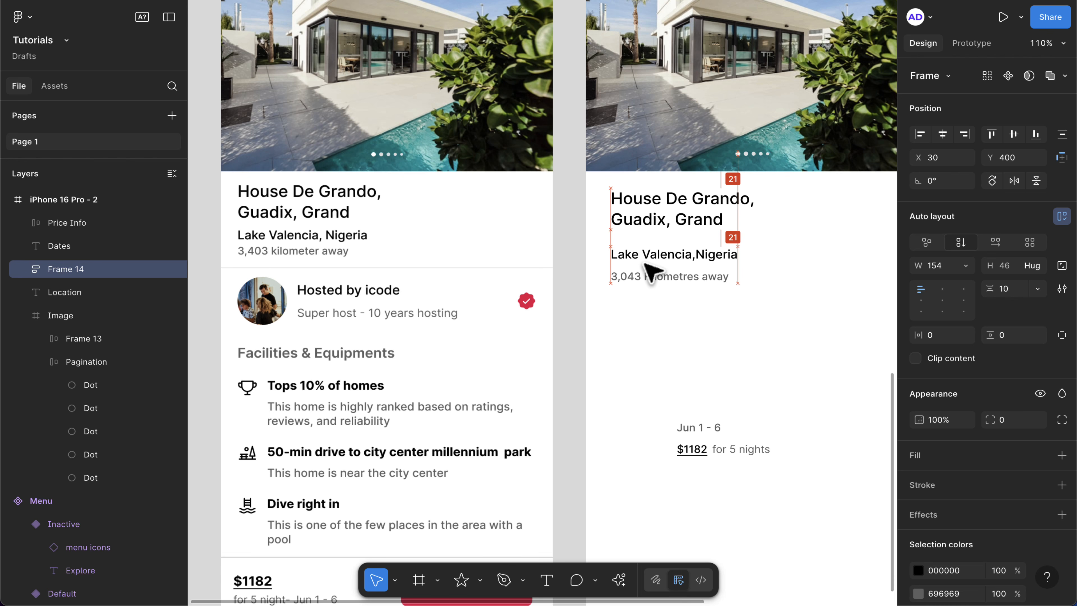
- Wrap the listing title and the location-distance frame together in a vertical auto layout with gap 21
left_click(650, 222)
left_click(649, 268, "shift")
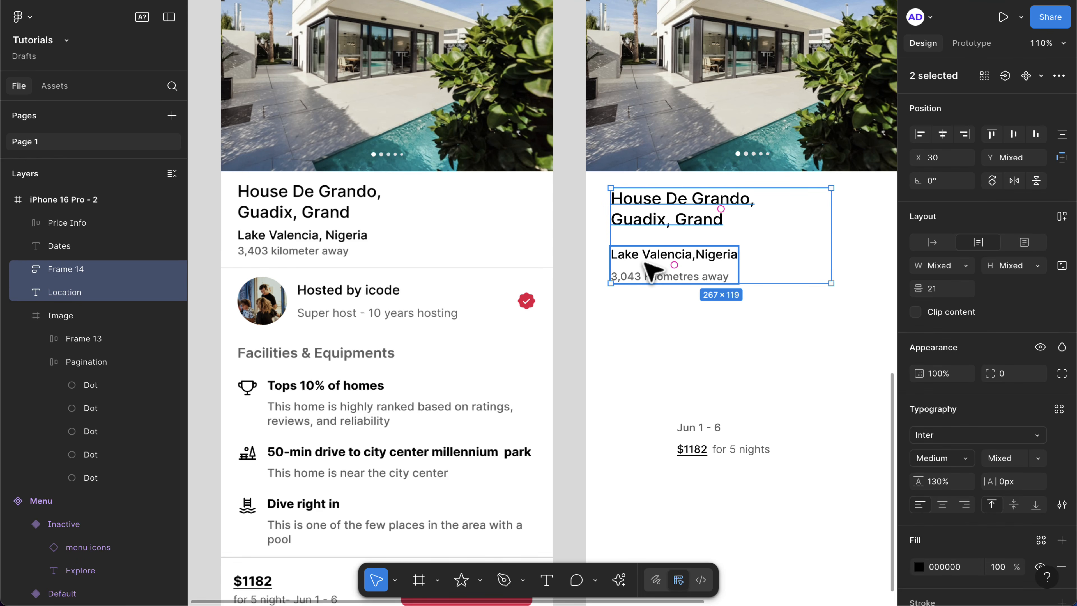
key("shift+a")
scroll(641, 269, "right", 3)
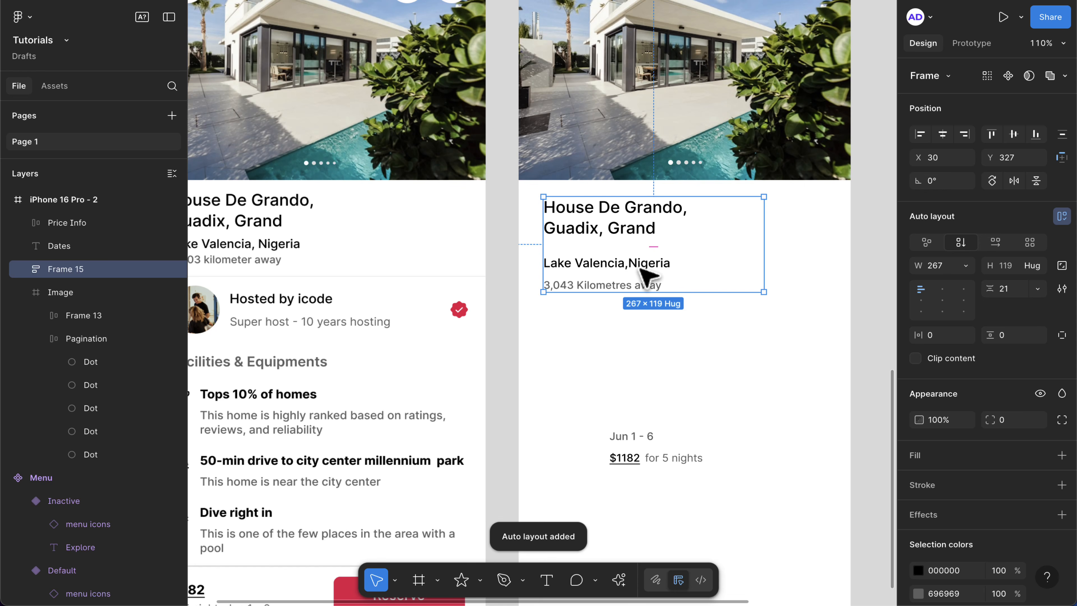
- Set the listing information frame's width to 402 and center it horizontally on the screen
left_click(948, 264)
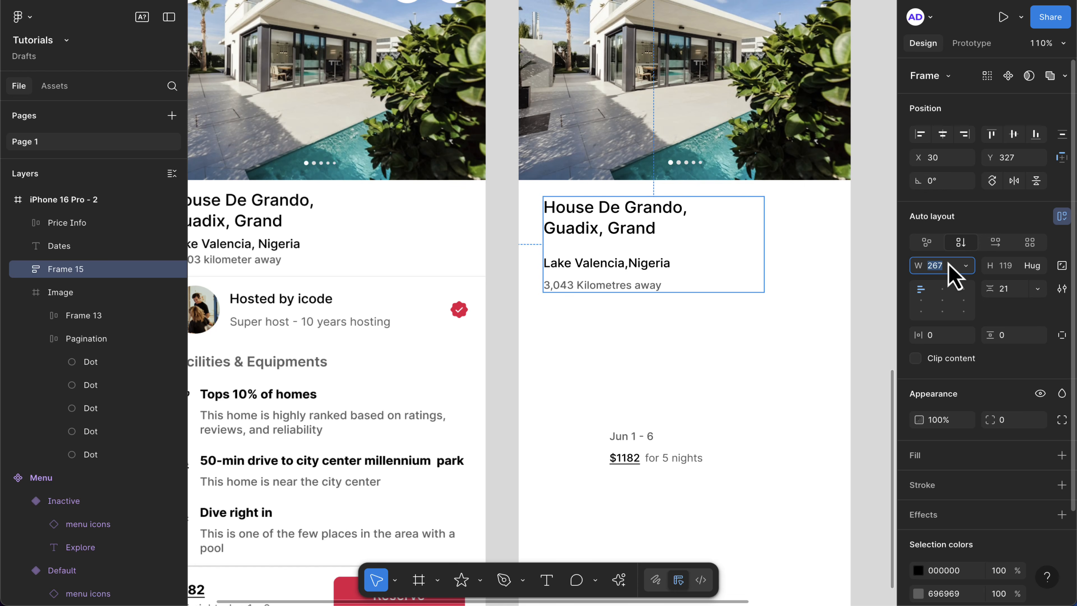
type("402")
key("Return")
left_click(938, 137)
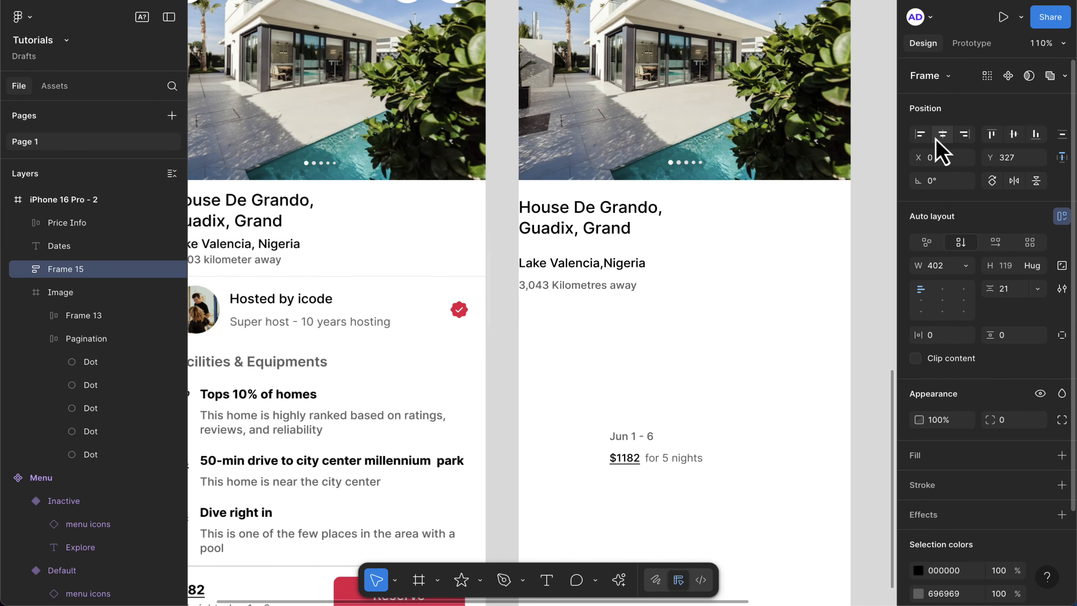
- Set the listing information frame's horizontal padding to 20
left_click(938, 335)
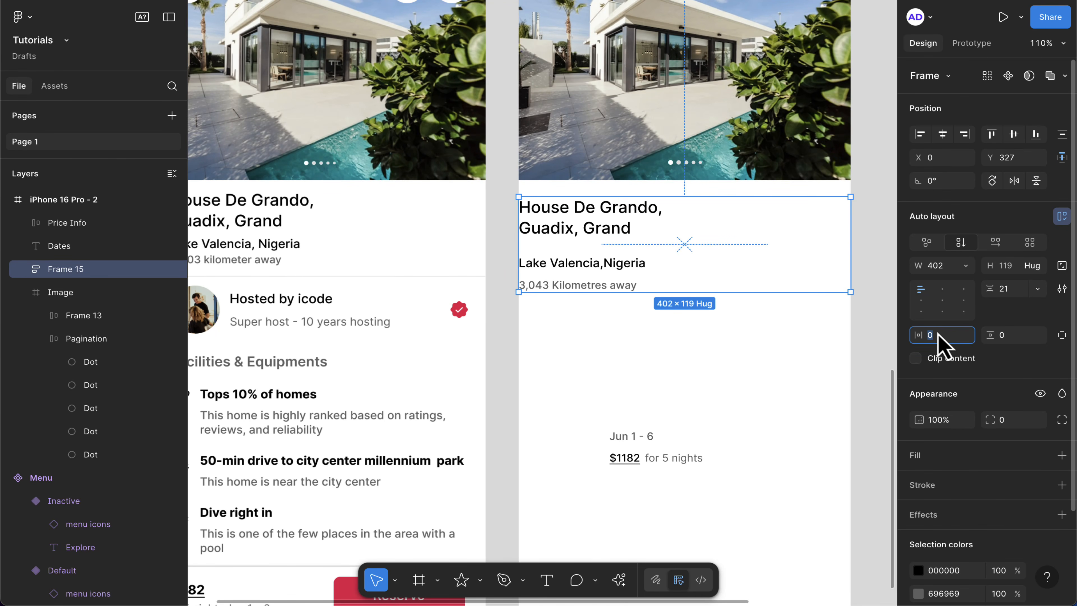
type("20")
key("Return")
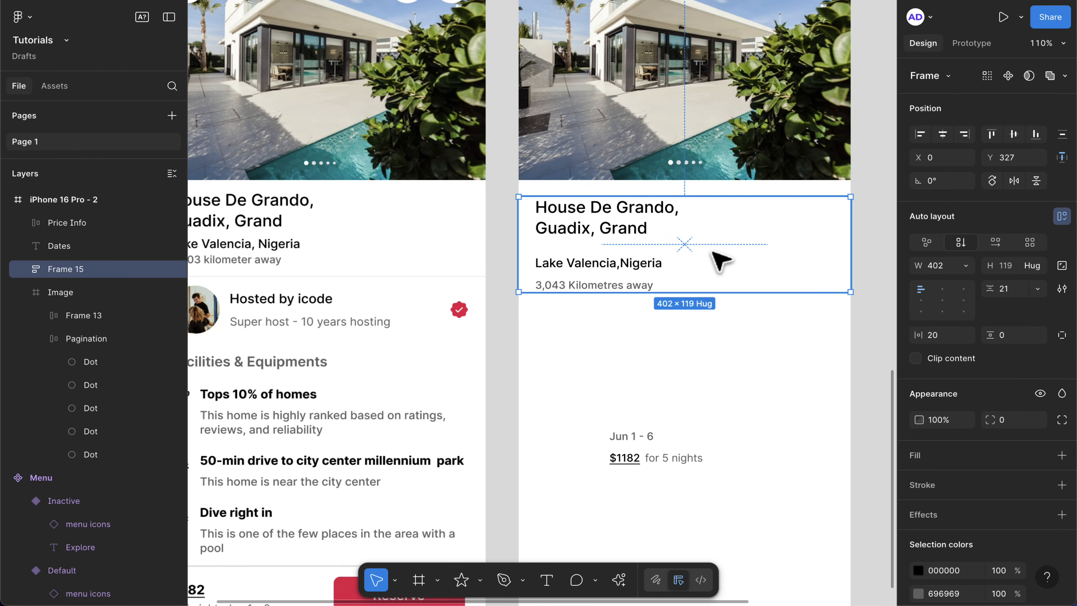
- Set the vertical gap between the listing title and the location-distance frame to 8
left_click(670, 348)
left_click(623, 291)
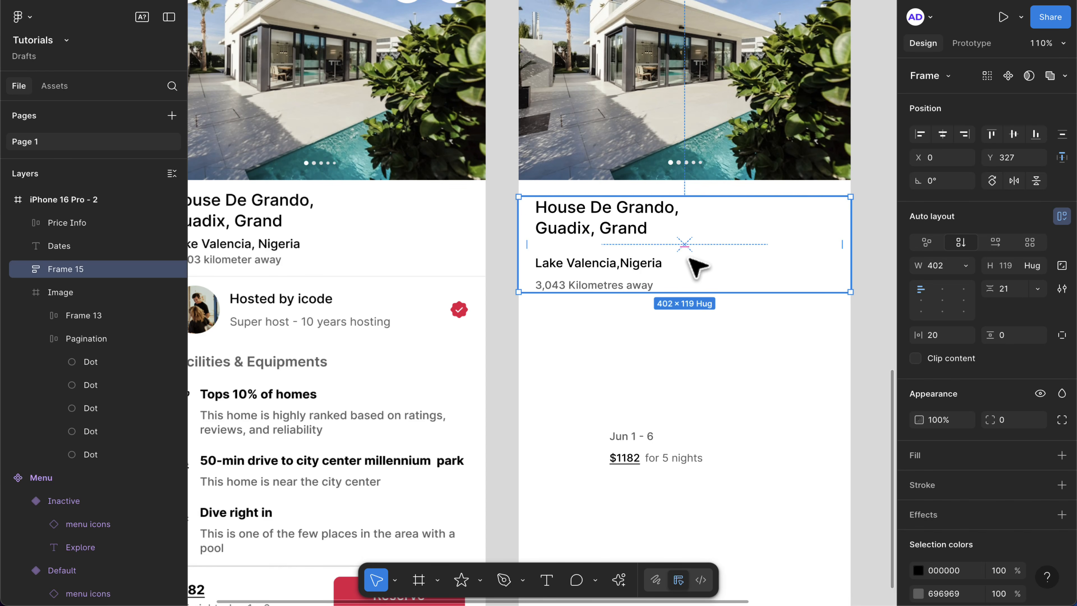
left_click(690, 248)
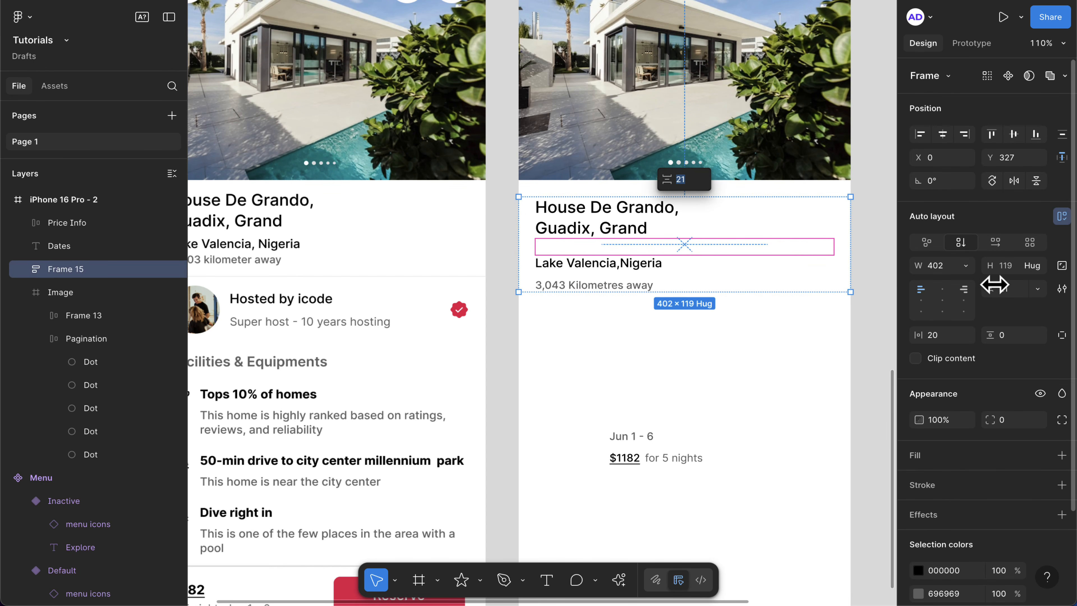
left_click(1017, 285)
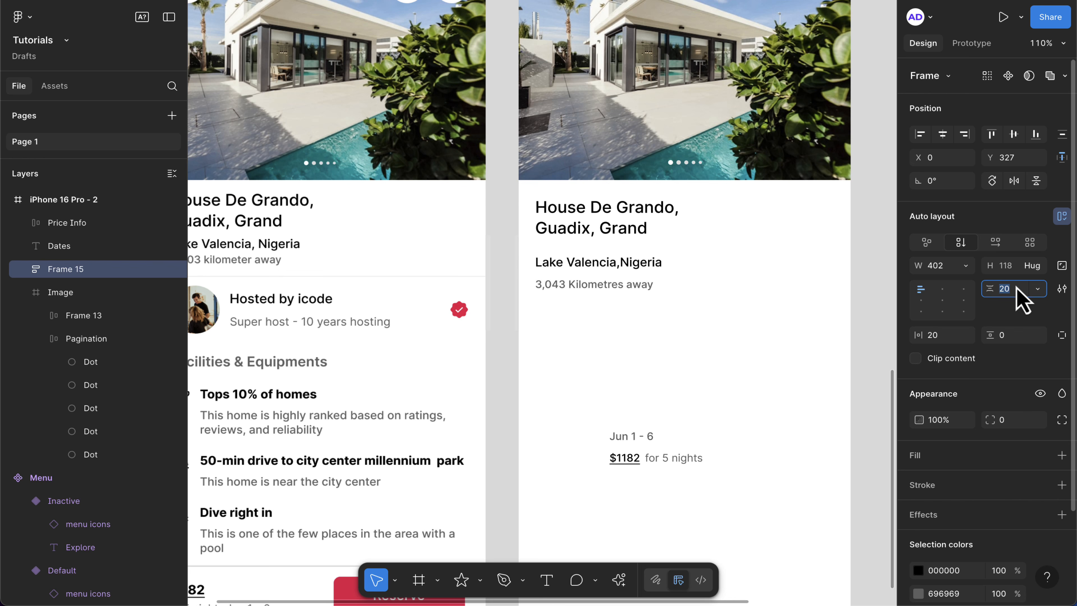
key("Down")
key("Down")
key("Down")
key("Down")
key("Down")
key("Down")
key("Down")
key("Down")
key("Down")
key("Down")
key("Down")
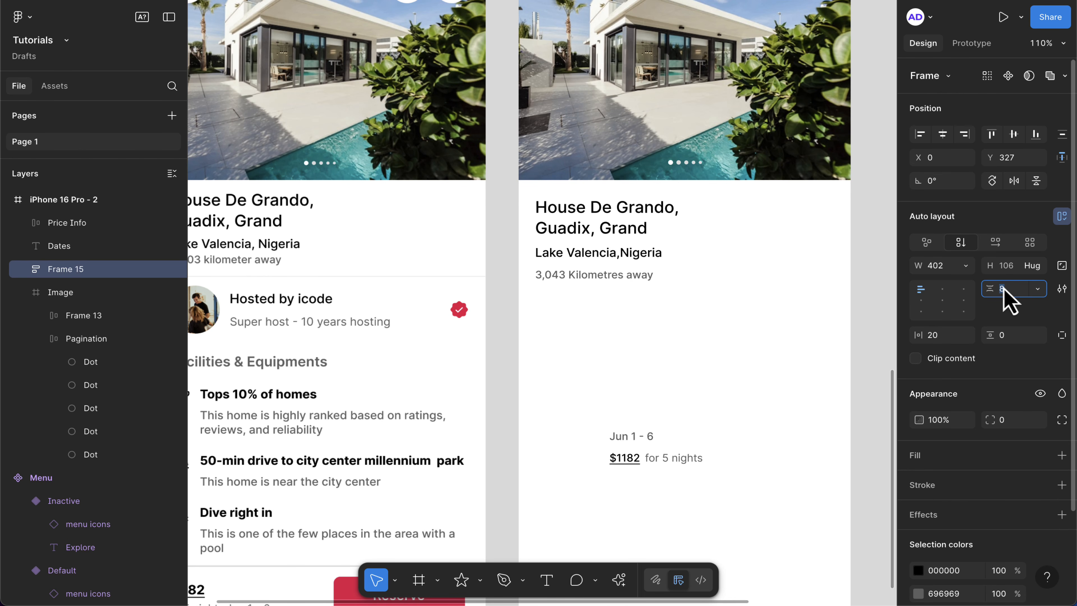
- Set the vertical gap between the location and distance texts in their nested frame to 3
left_click(683, 330)
double_click(601, 278)
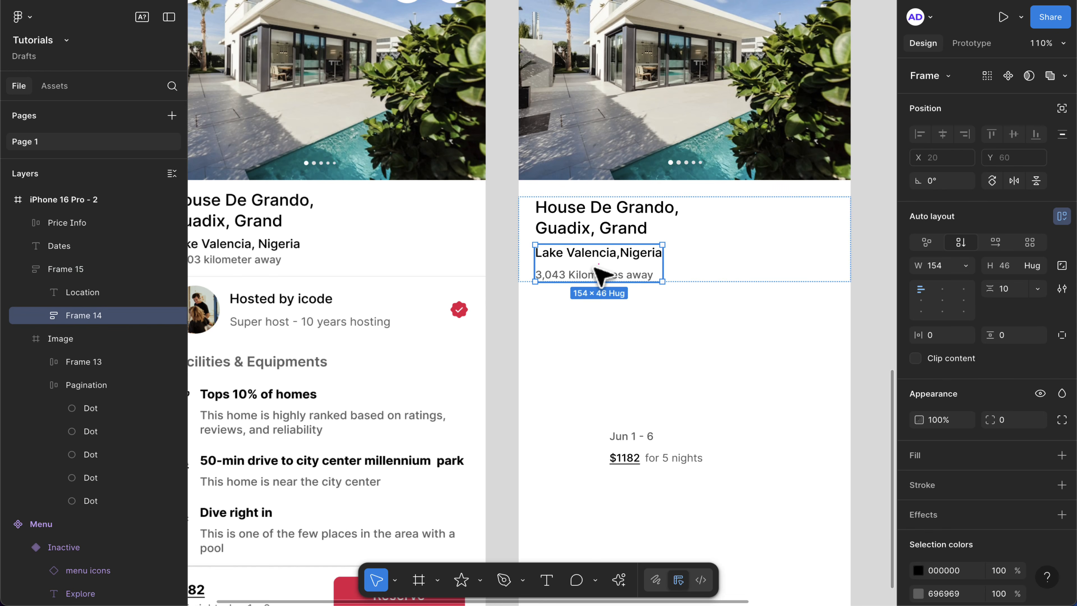
left_click(1008, 292)
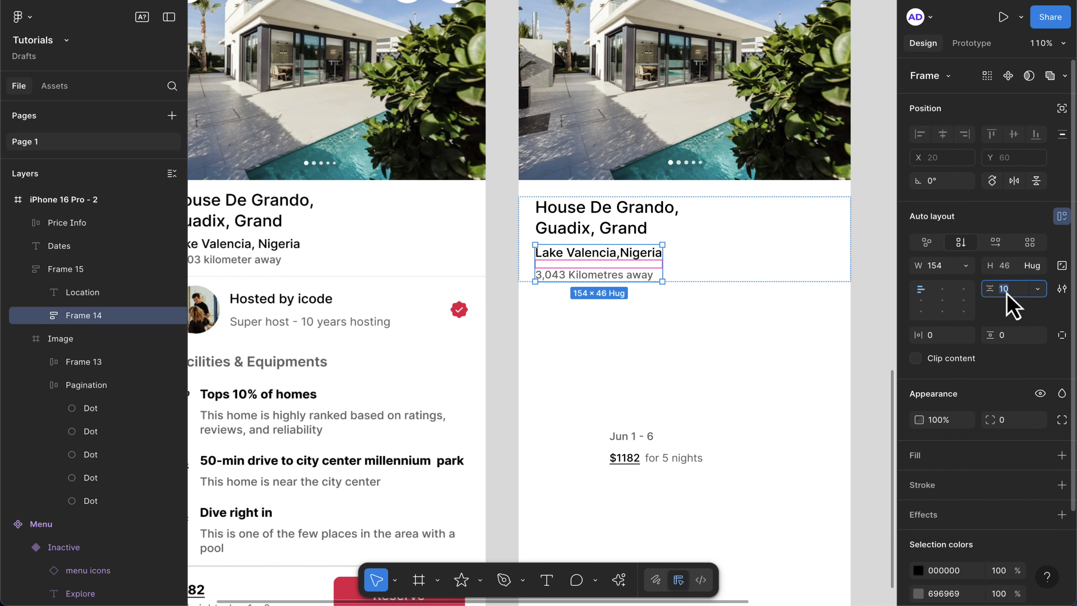
key("Down")
key("Down")
key("Down")
key("Down")
key("Down")
key("Down")
key("Down")
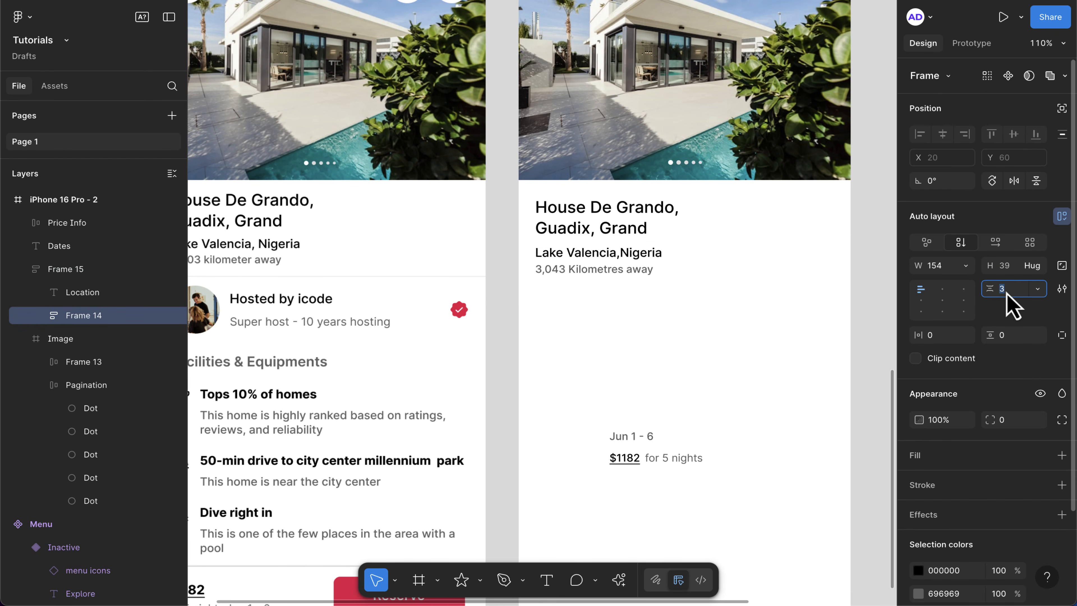
left_click(661, 331)
scroll(664, 333, "down", 3)
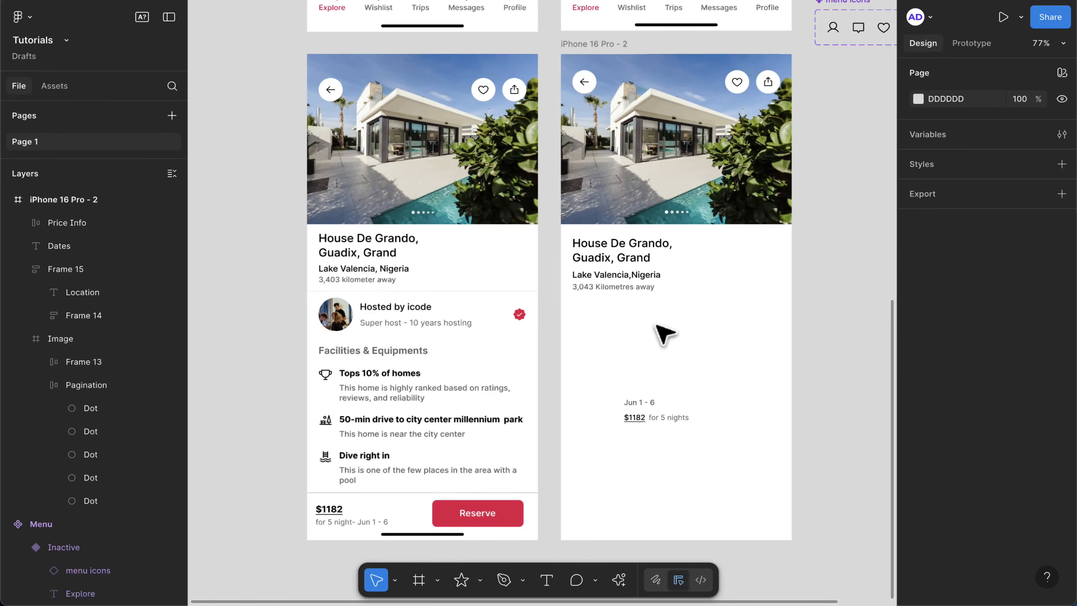
- Move the listing information frame up beneath the property image to Y 315
scroll(666, 335, "up", 1)
left_click(657, 306)
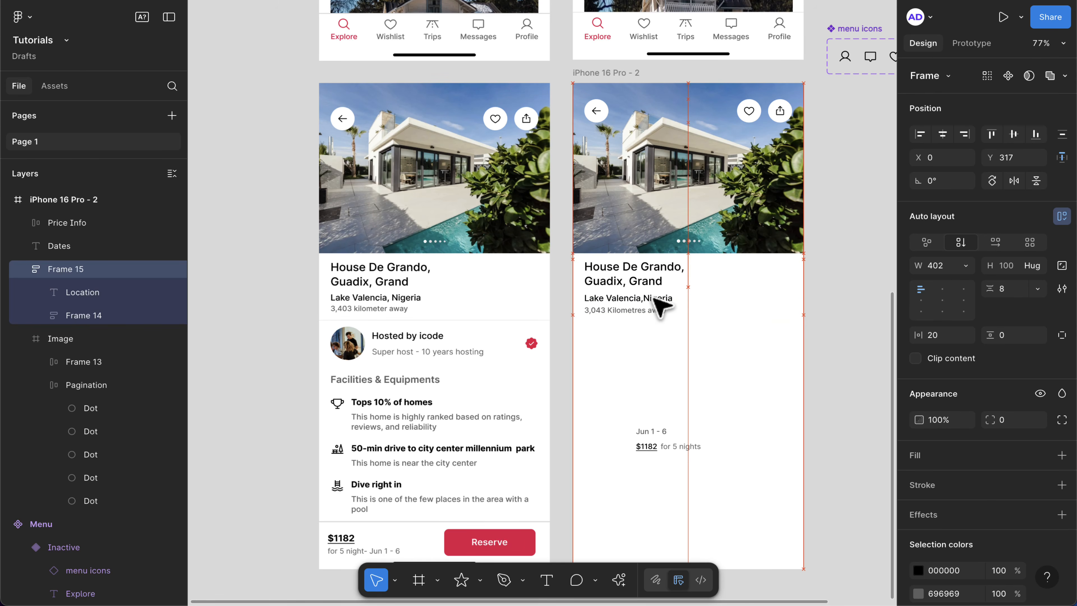
key("Up")
key("Up")
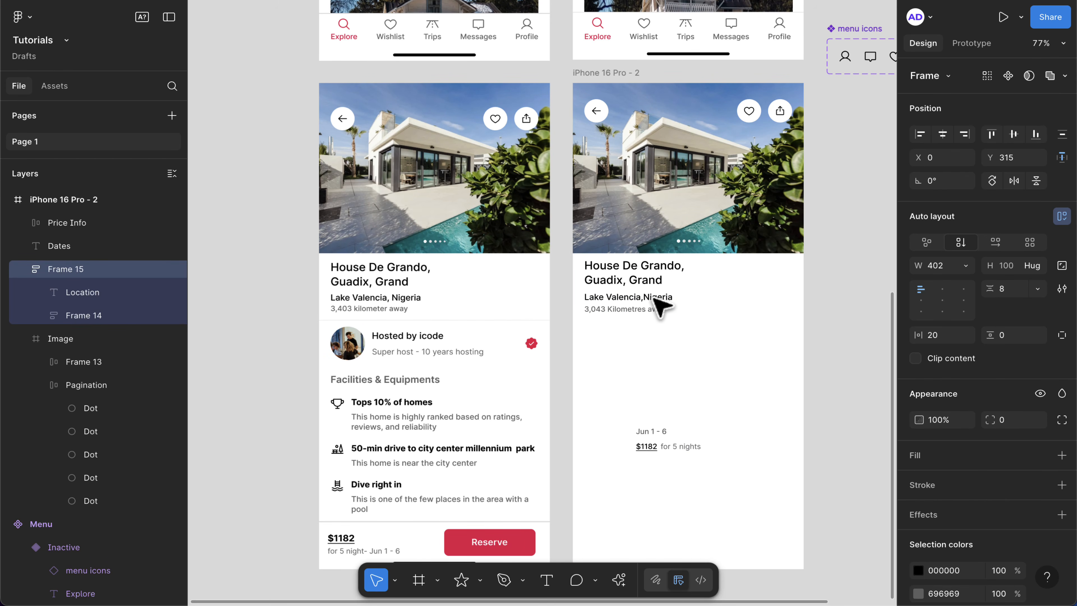
scroll(601, 279, "up", 2)
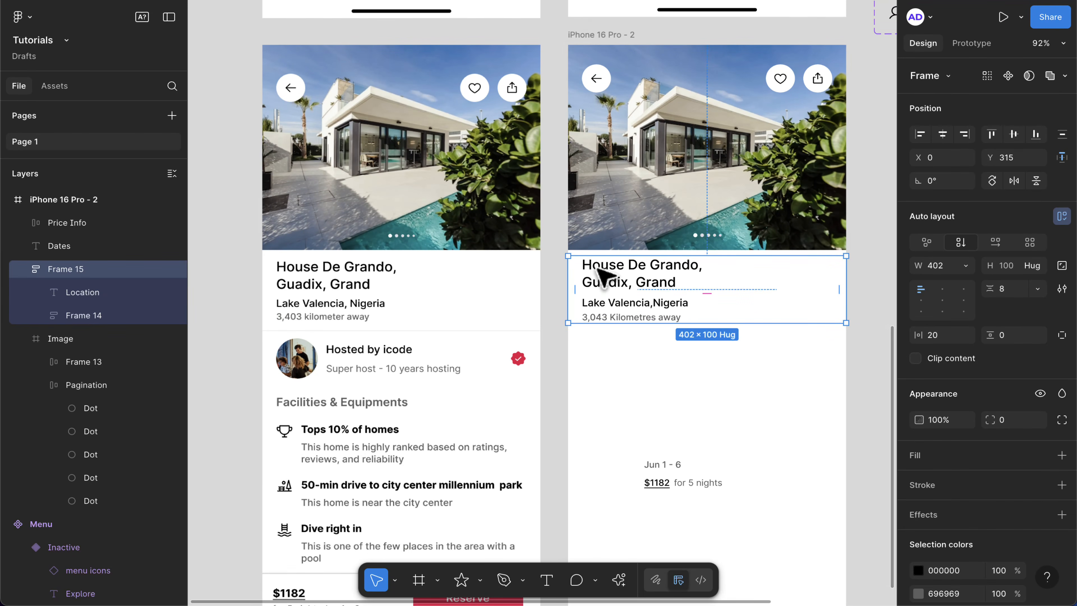
- Set the listing information frame's vertical padding to 12 and move it up to Y 306, against the property image
scroll(601, 279, "down", 2)
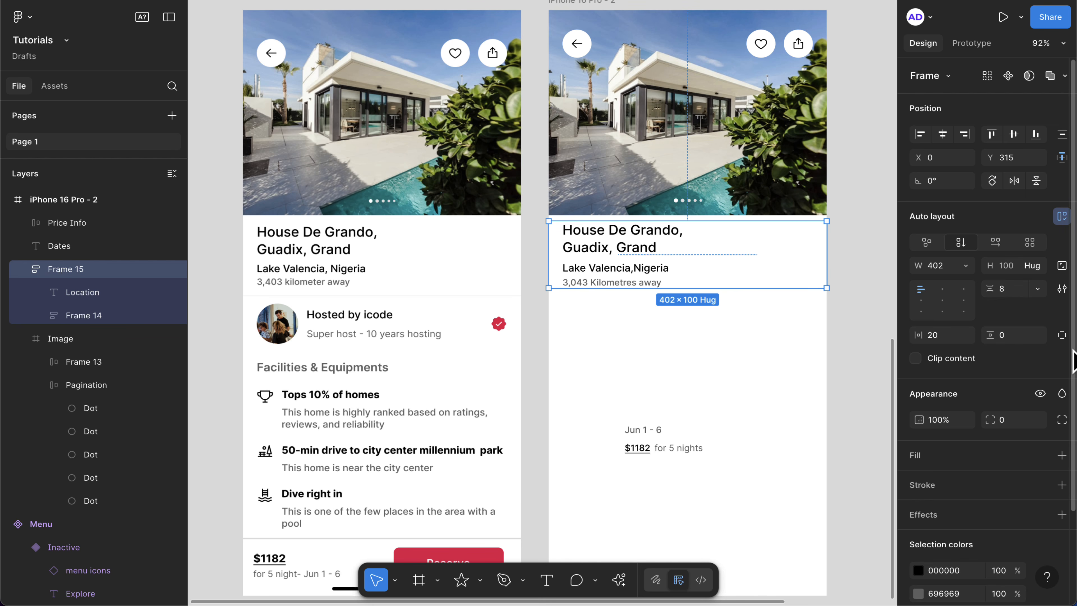
left_click(1010, 335)
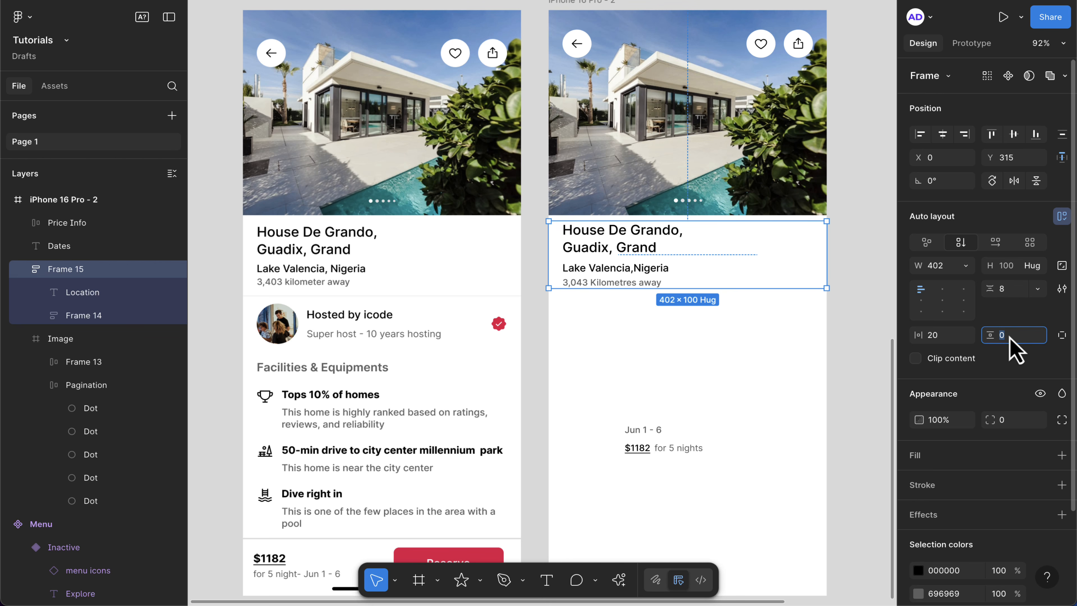
type("12")
key("Return")
left_click(680, 341)
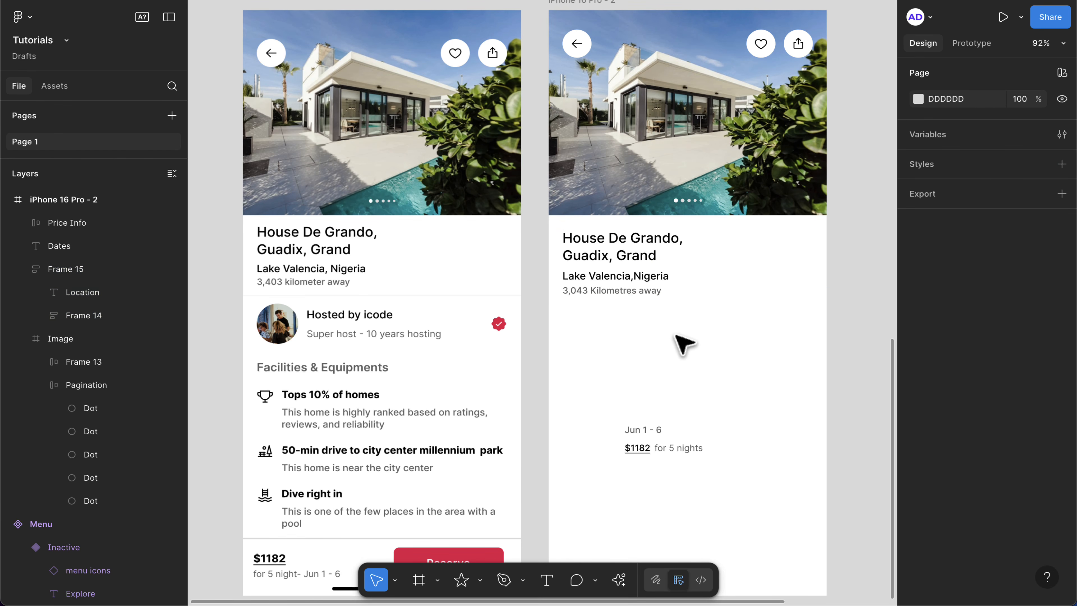
left_click_drag(644, 284, 644, 282)
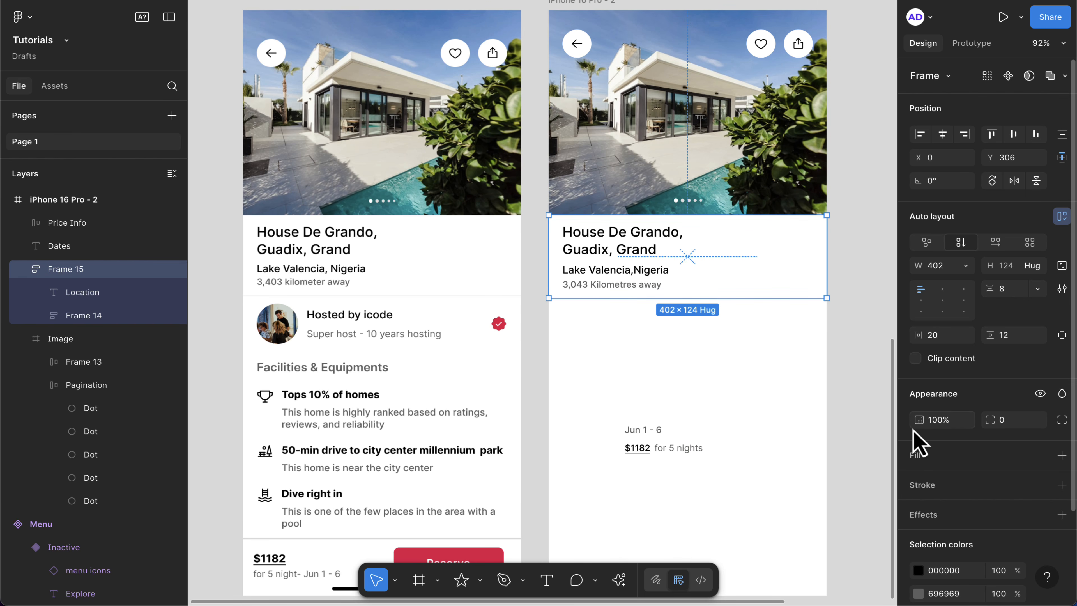
- Add a 1 px inside stroke in F2F2F2 to only the bottom edge of the listing information frame
scroll(913, 430, "down", 2)
scroll(916, 441, "down", 5)
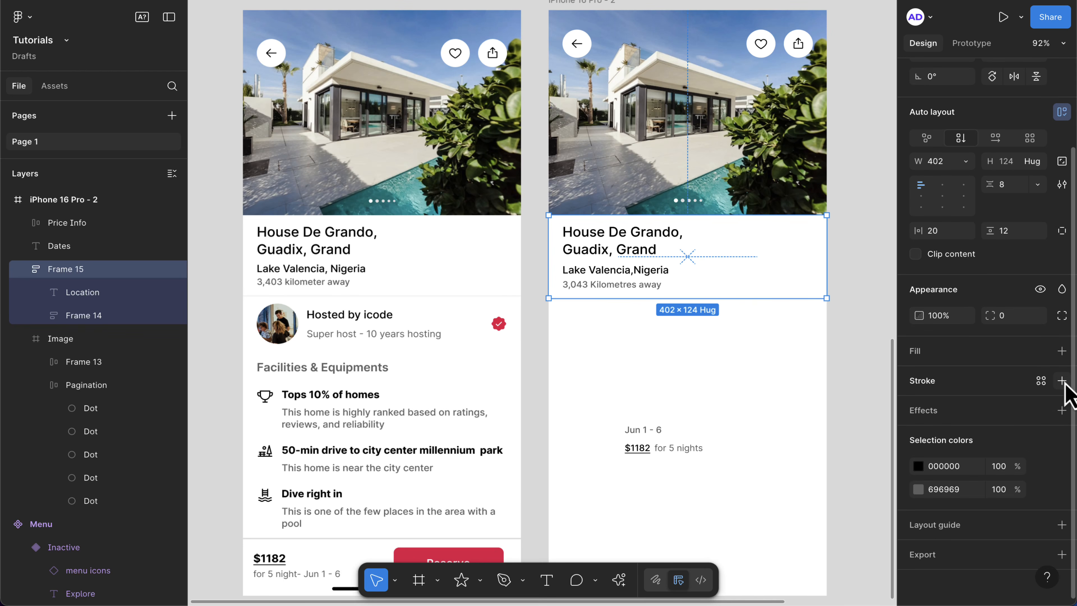
left_click(1062, 381)
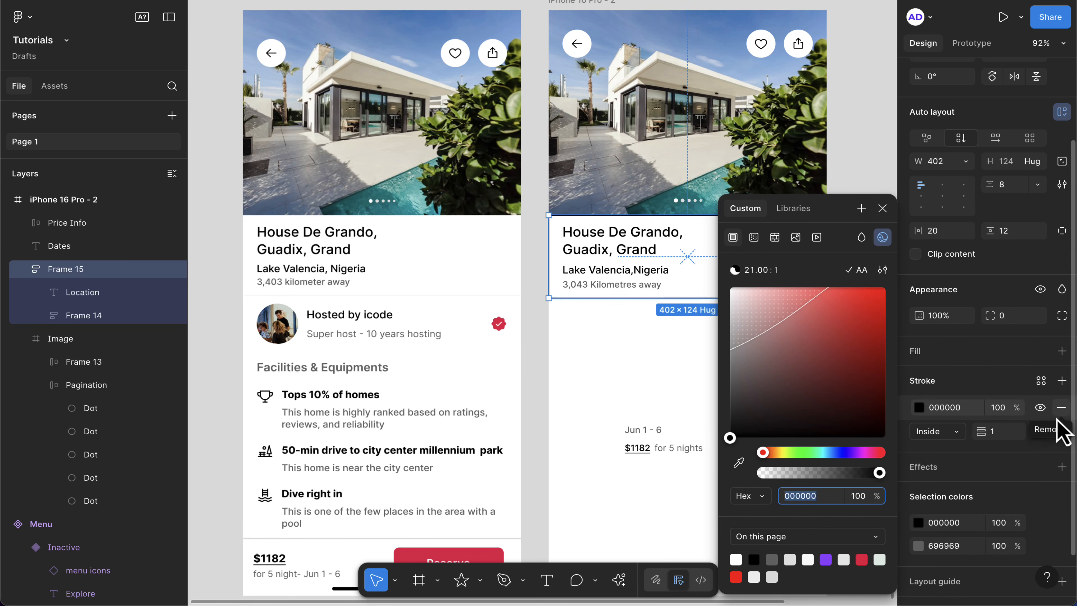
left_click(1062, 432)
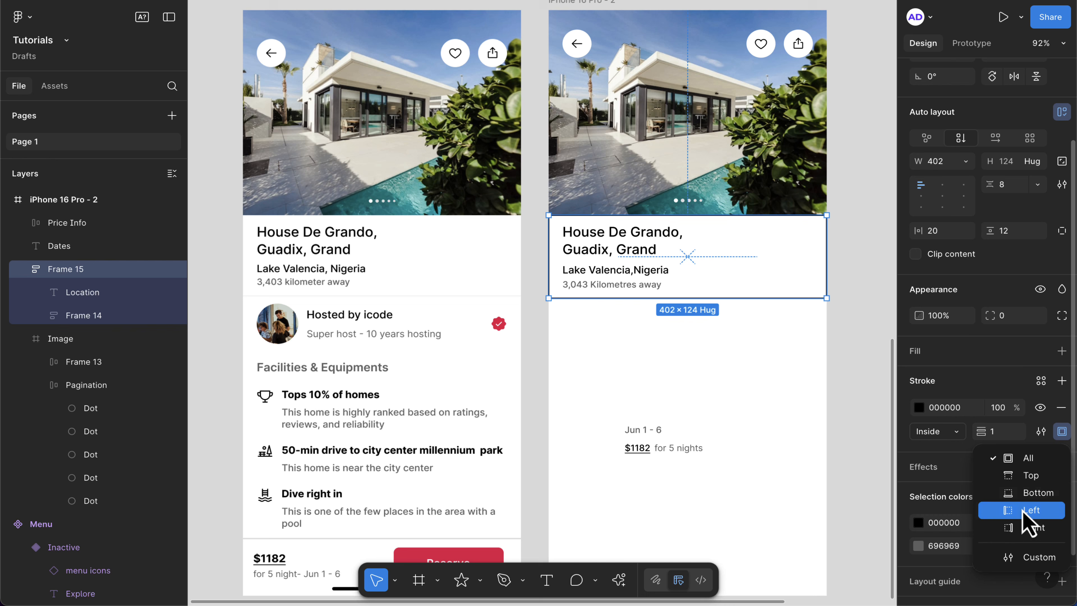
left_click(1038, 495)
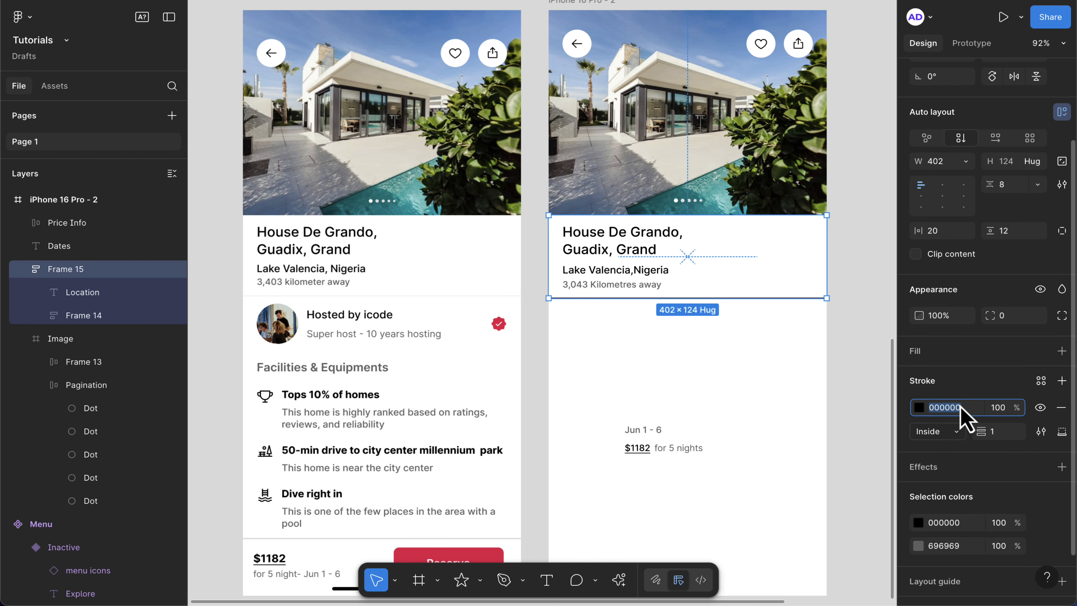
key("BackSpace")
type("f2f2f2")
key("Return")
left_click(696, 354)
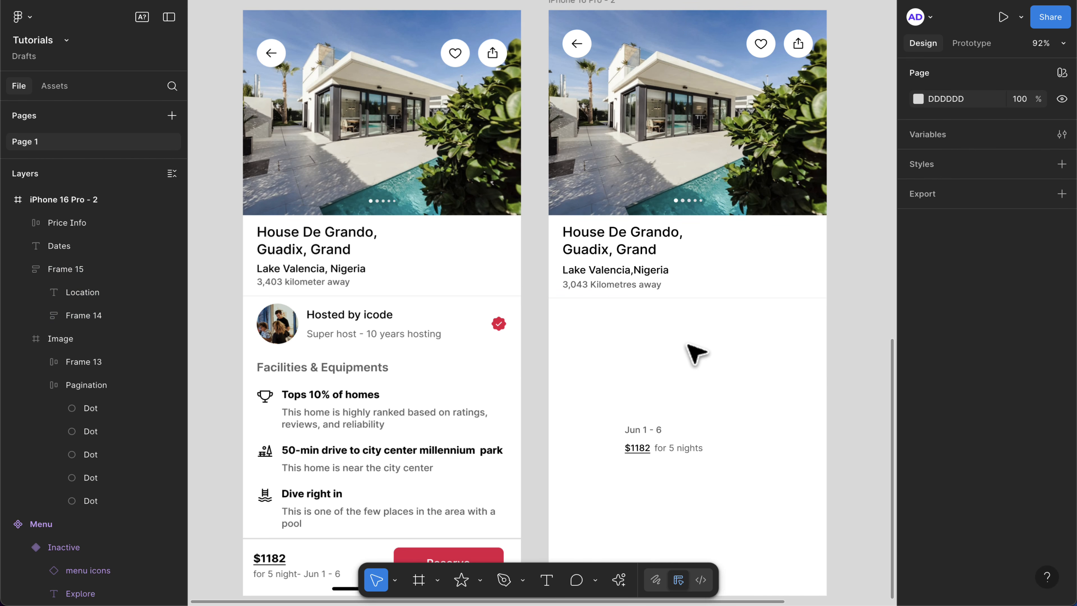
- Try EFEFEF and EEEEEE for the listing information frame's bottom stroke, and settle on the darker E8E8E8
left_click(681, 297)
left_click(955, 514)
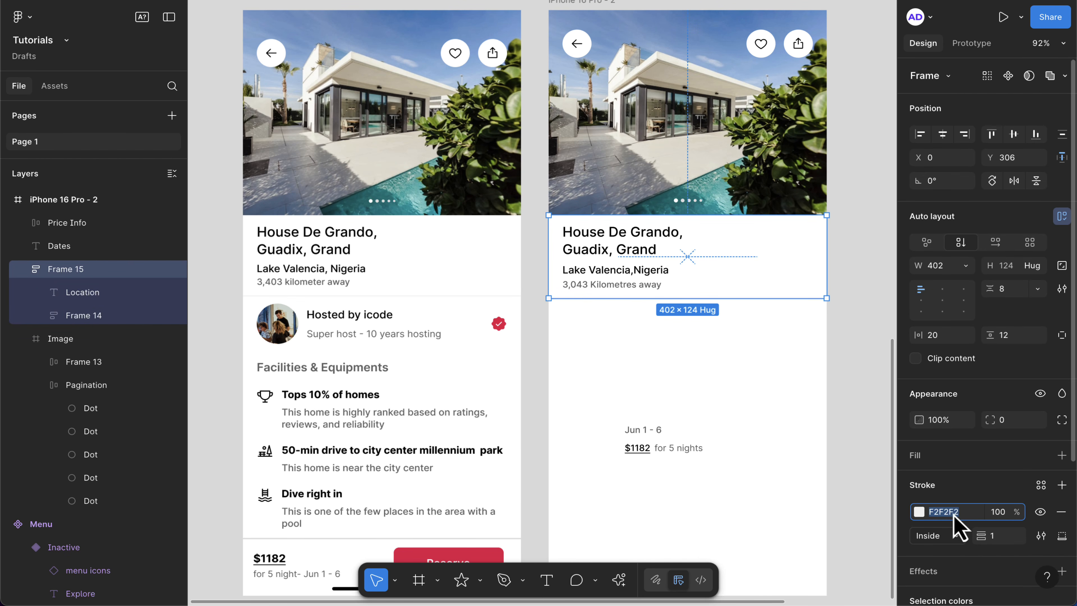
type("EFEFEF")
key("Return")
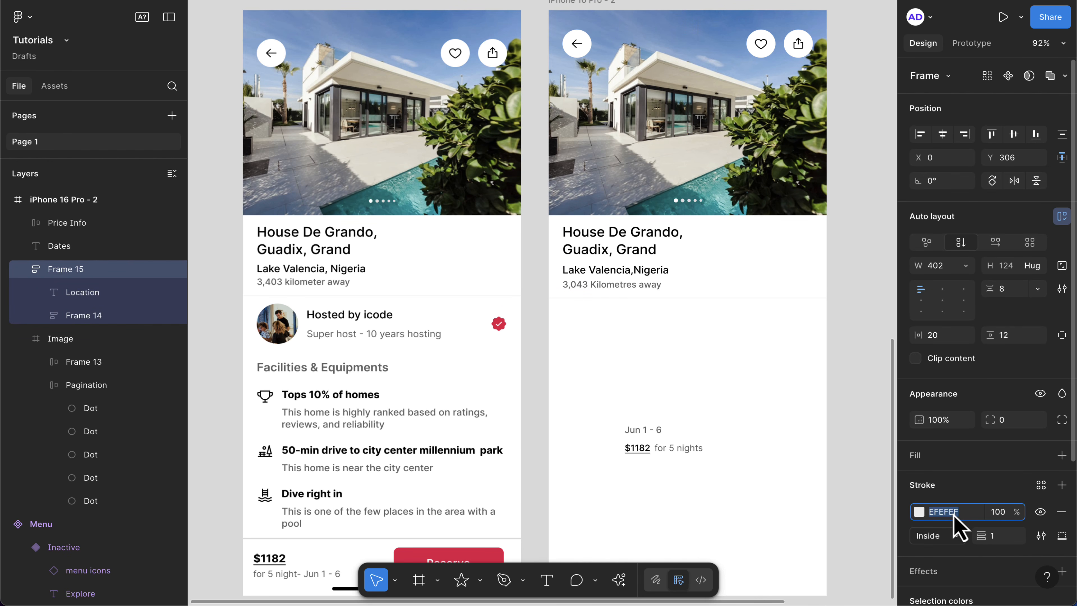
type("EEEEEE")
key("Return")
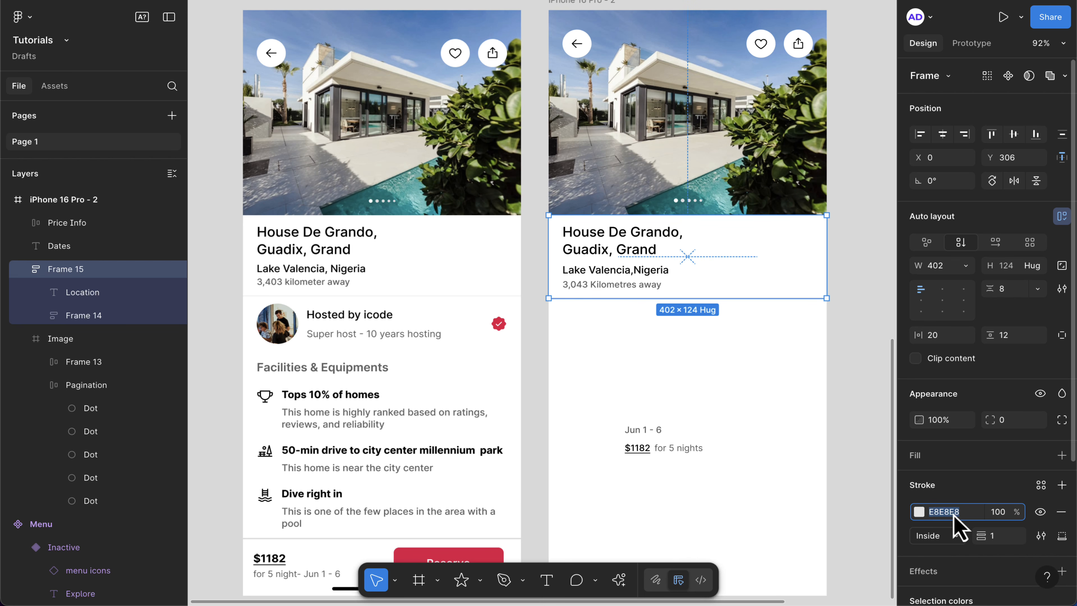
left_click(620, 354)
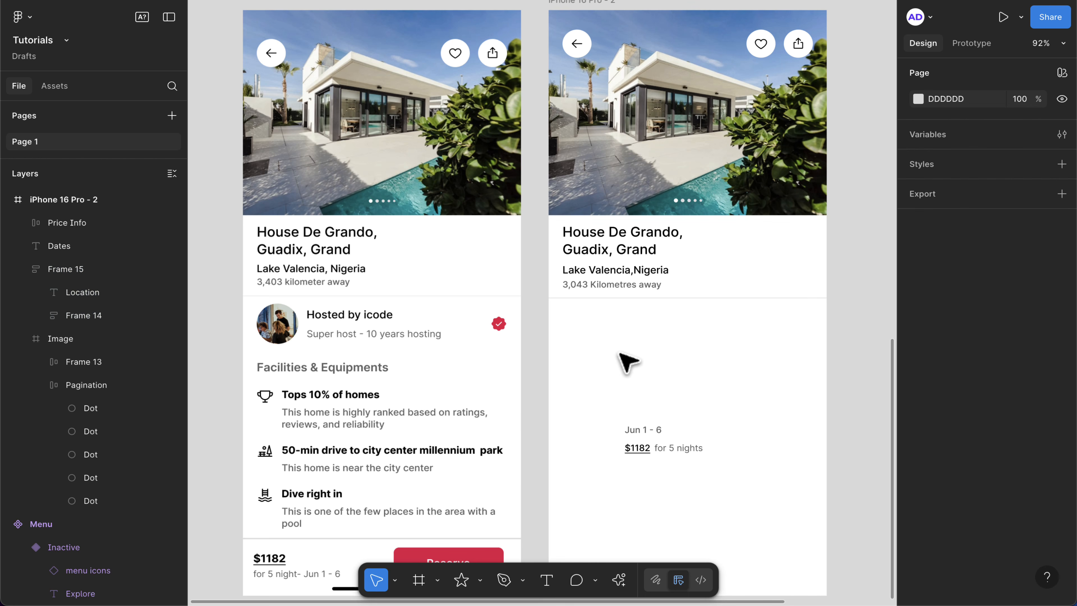
- Draw a square about 70 × 70 below the divider, lock its aspect ratio and resize it to 60 × 60
scroll(620, 354, "right", 1)
scroll(620, 354, "left", 2)
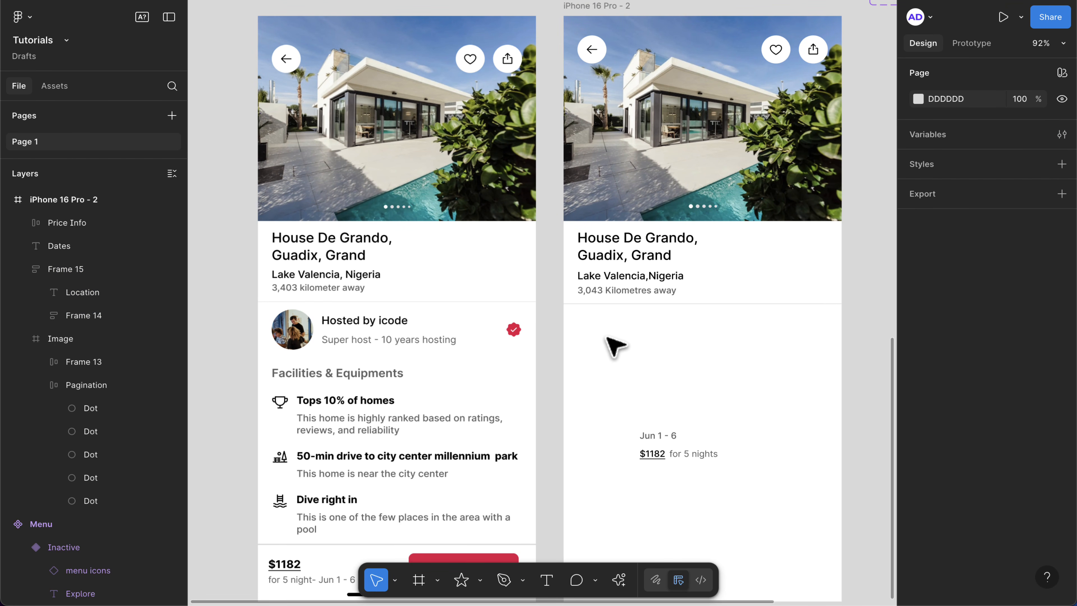
key("r")
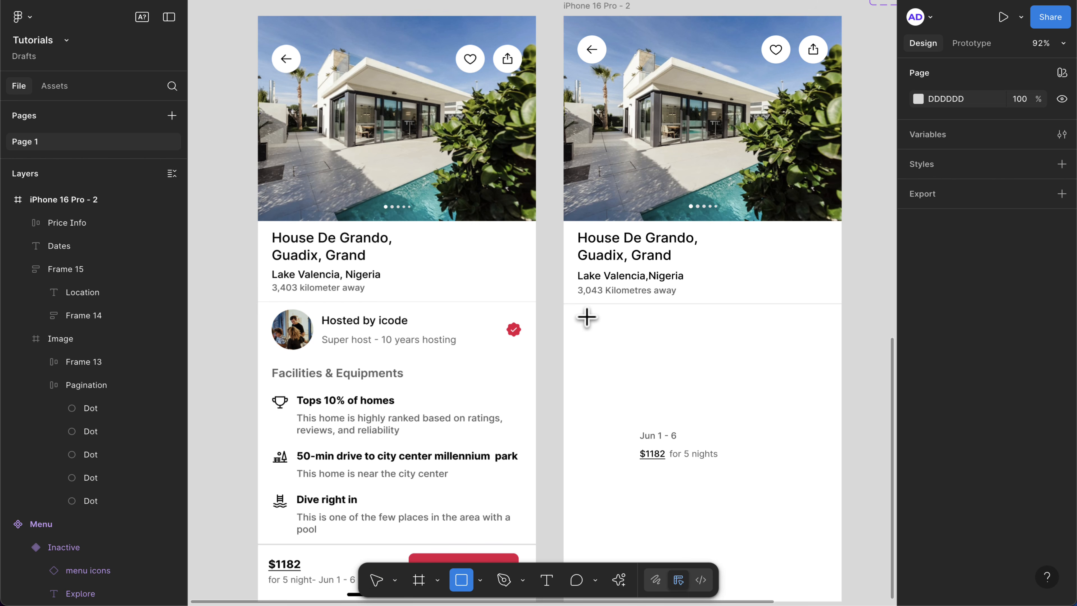
left_click_drag(588, 317, 612, 363)
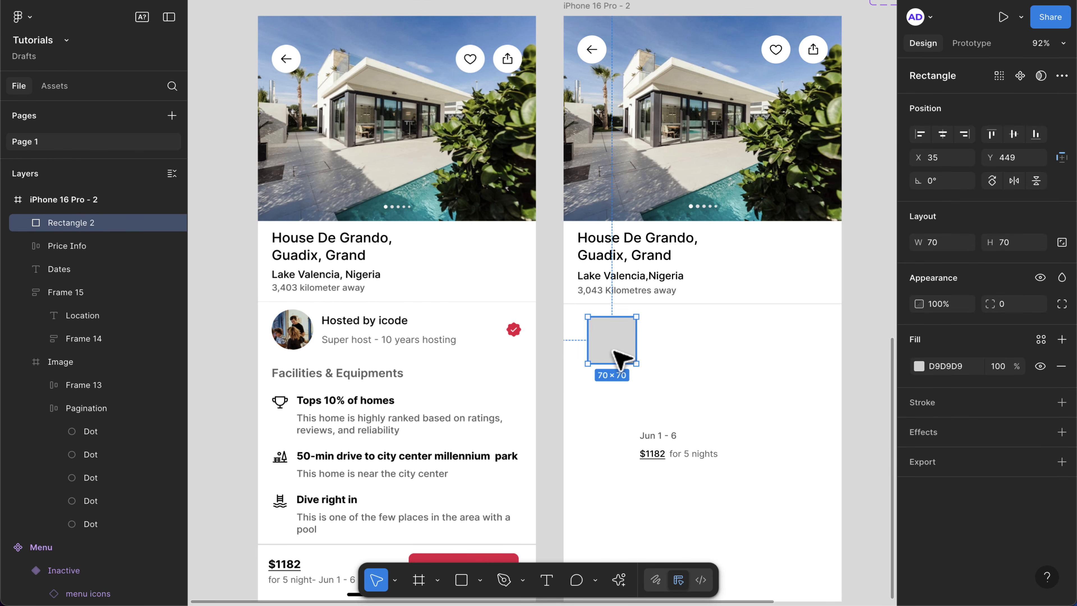
left_click(1062, 242)
left_click(1009, 242)
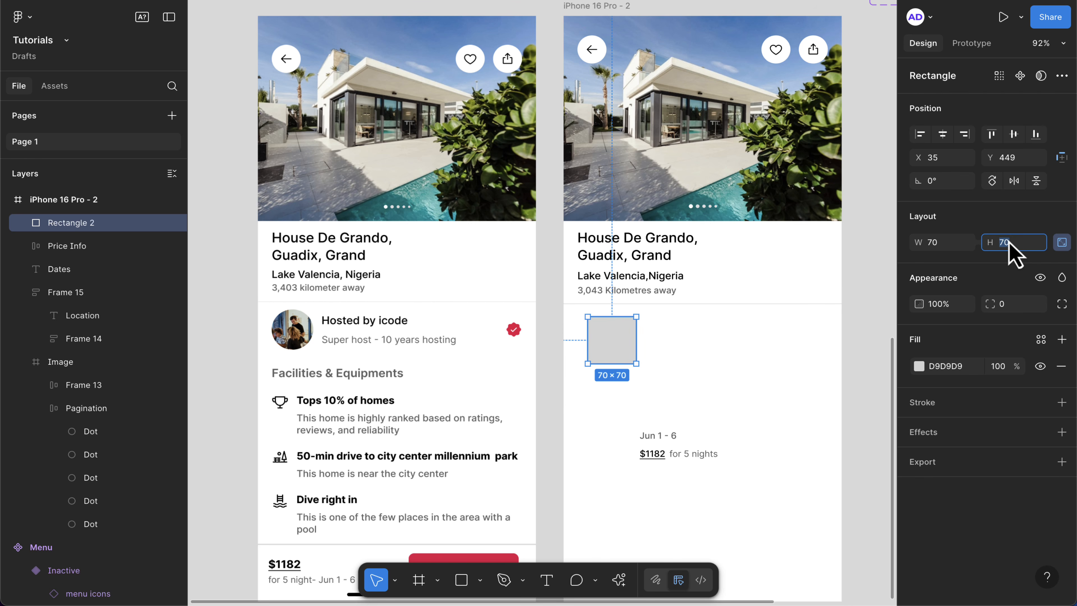
type("60")
key("Return")
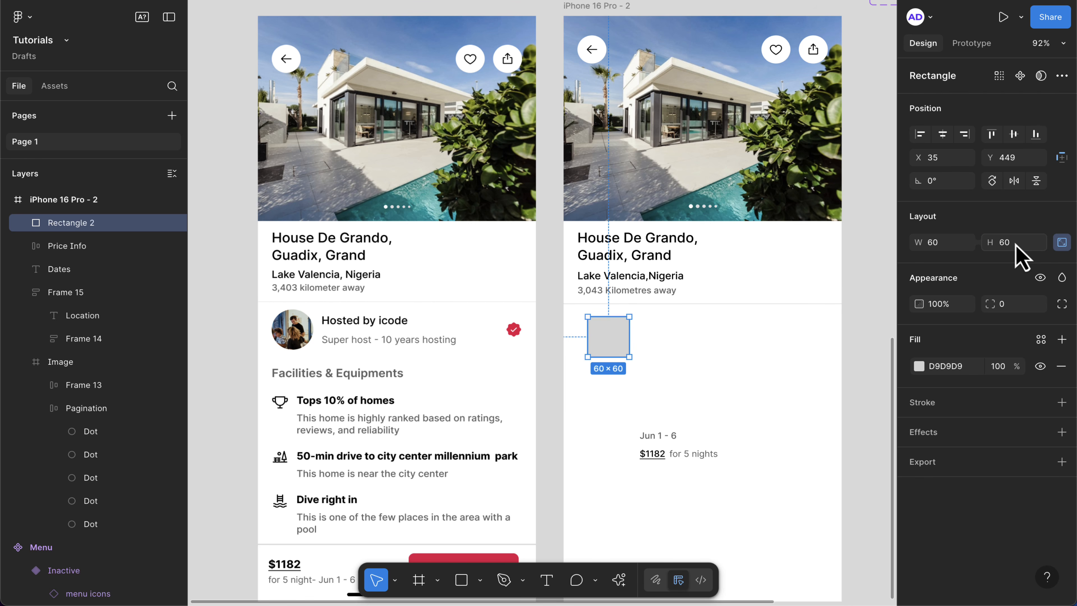
- Round the square into a circle with corner radius 60 and place it at X 20, Y 448
left_click(1014, 304)
key("Return")
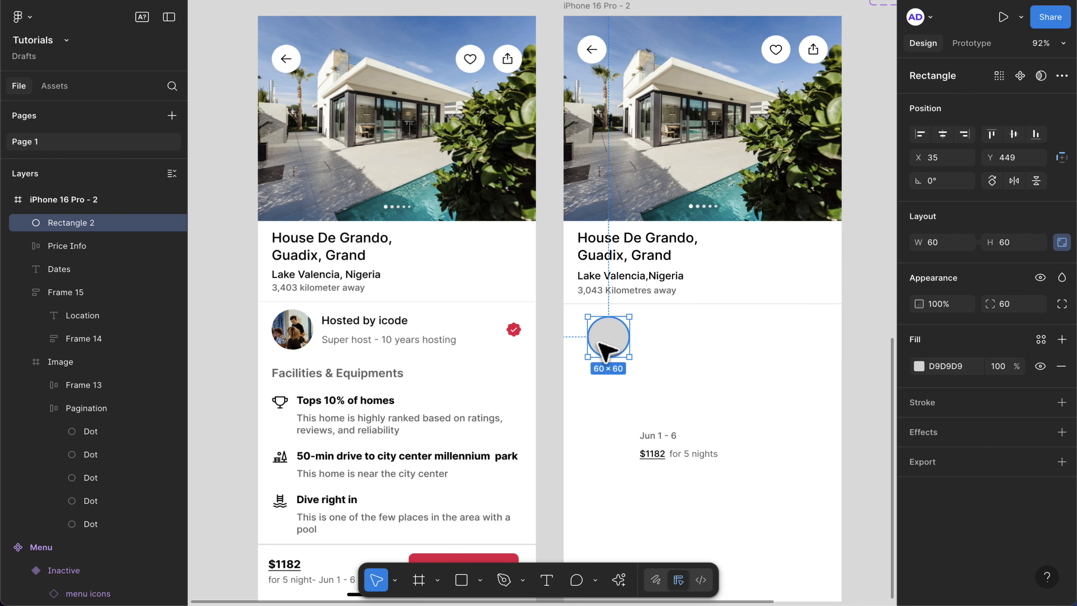
left_click_drag(599, 343, 593, 342)
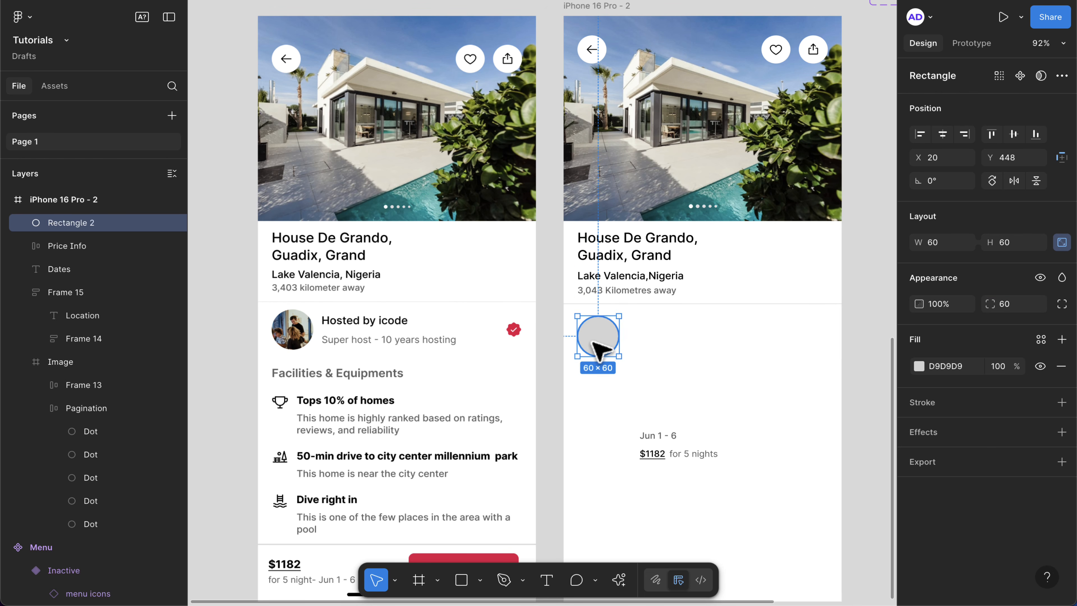
left_click(644, 349)
- Add the text "Hosted by icode" beside the avatar circle and set its font size to 17
key("t")
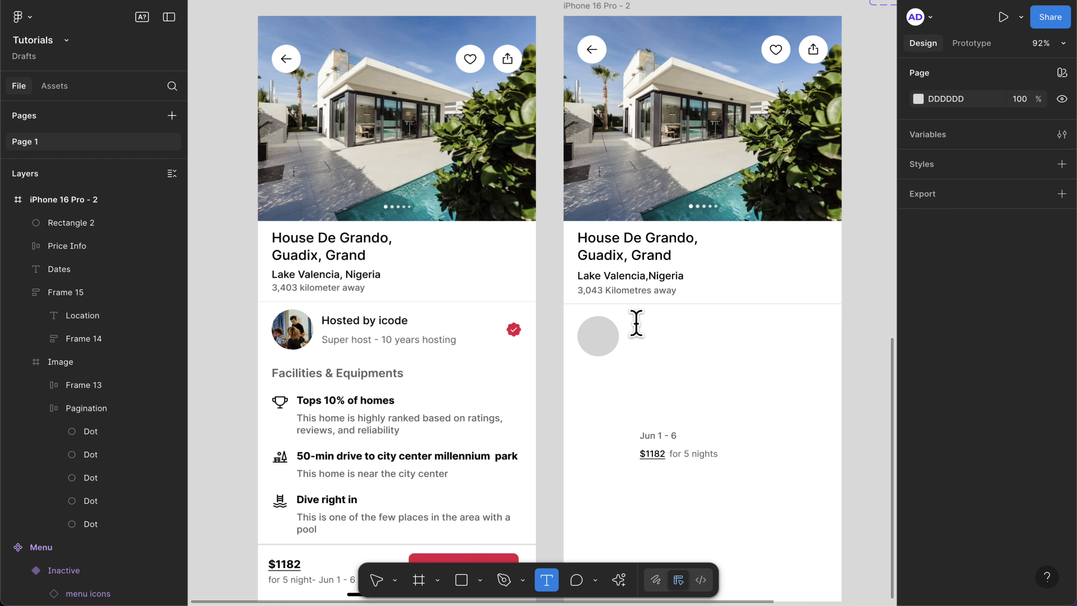
left_click(637, 324)
type("Hosted b")
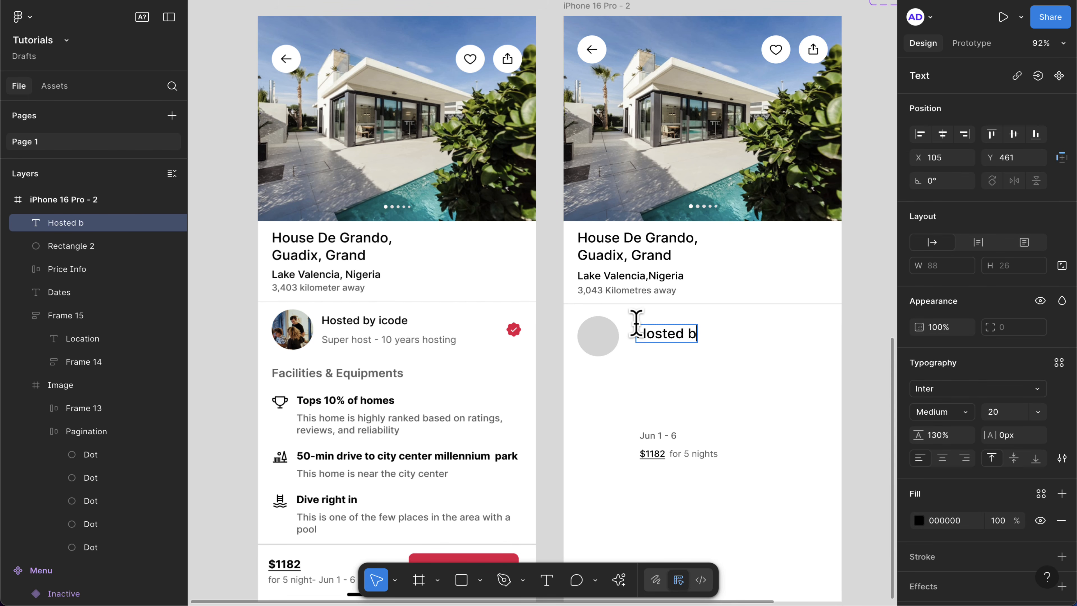
type("y icode")
key("Escape")
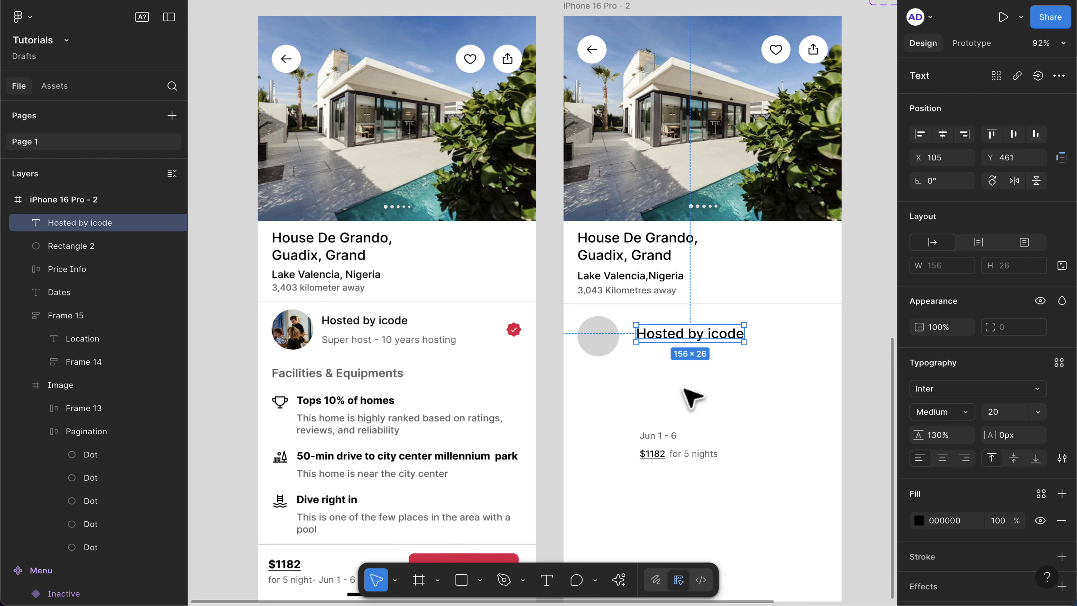
left_click(1004, 412)
type("17")
key("Return")
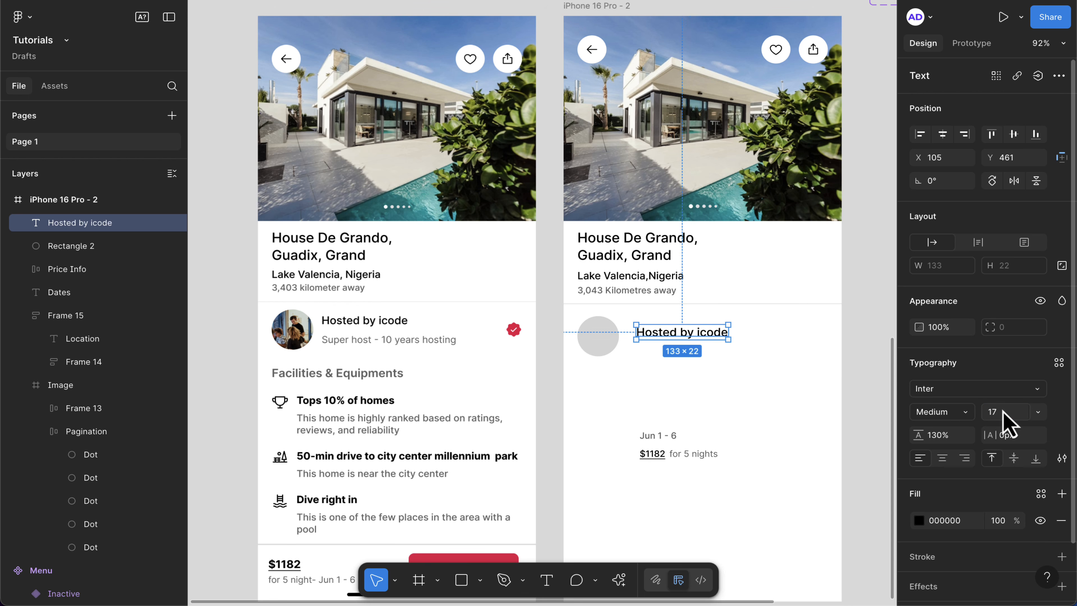
- Set the "Hosted by icode" text to Semi Bold and move it closer to the avatar circle, at X 97, Y 451
left_click(962, 414)
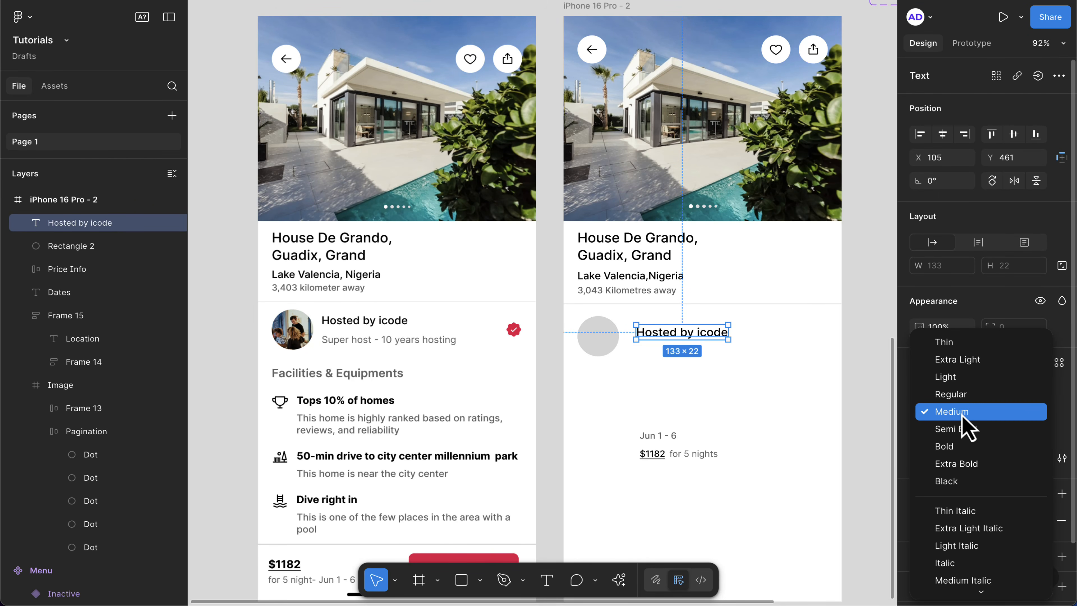
left_click(966, 428)
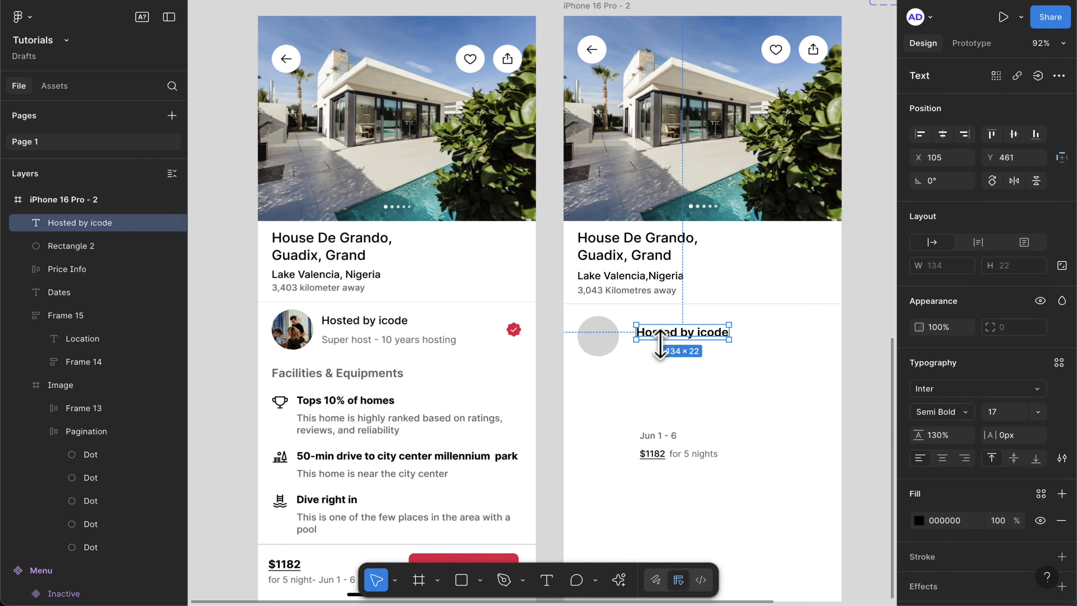
left_click_drag(668, 346, 663, 342)
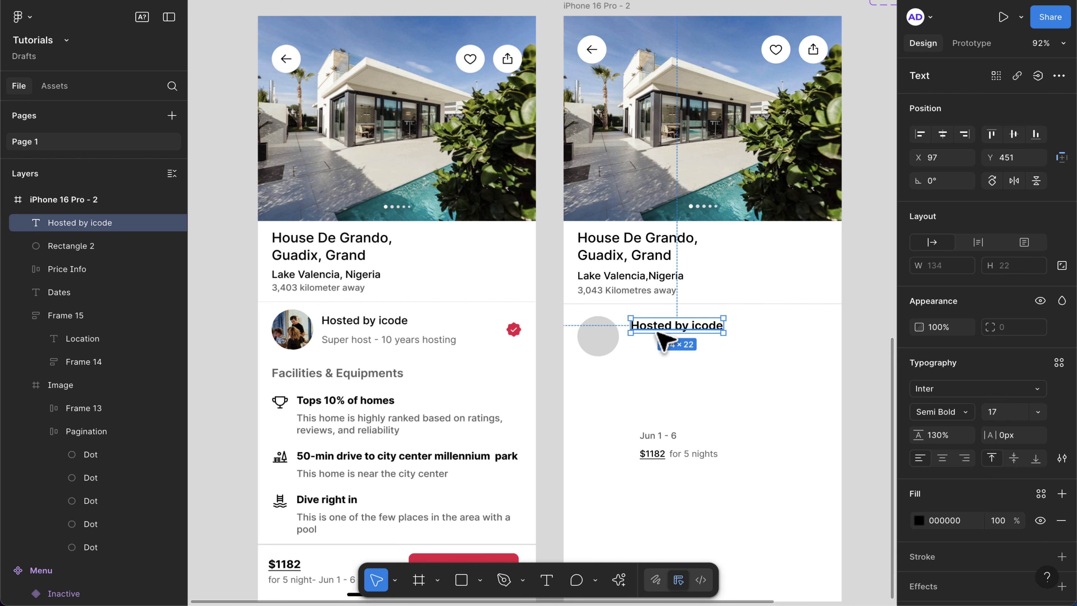
scroll(650, 330, "up", 3)
scroll(648, 329, "down", 4)
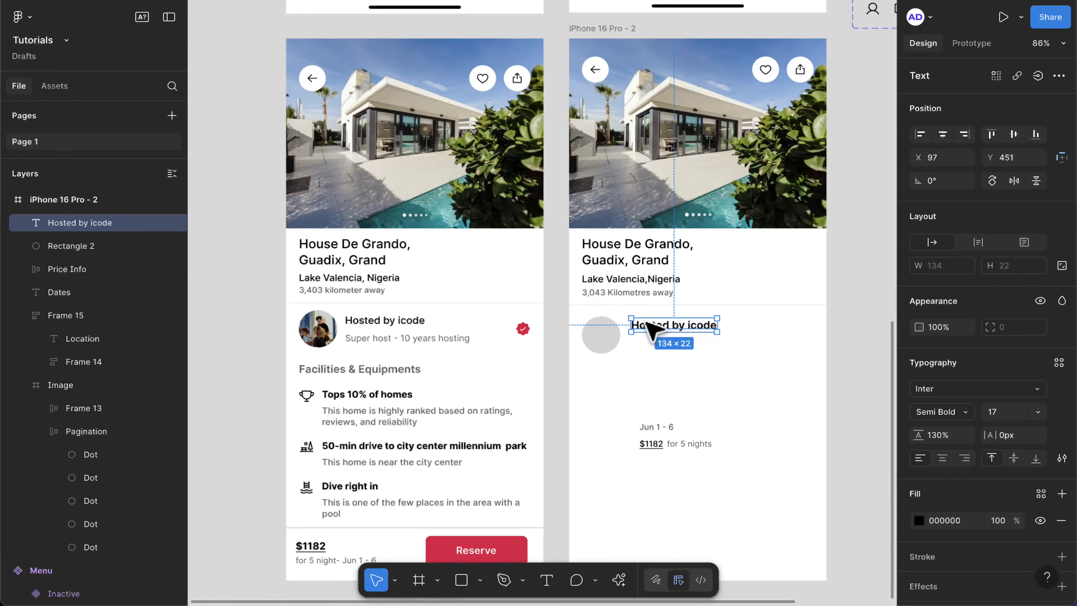
- Set the "Hosted by icode" text's font size to 16 and its weight to Medium
left_click(999, 412)
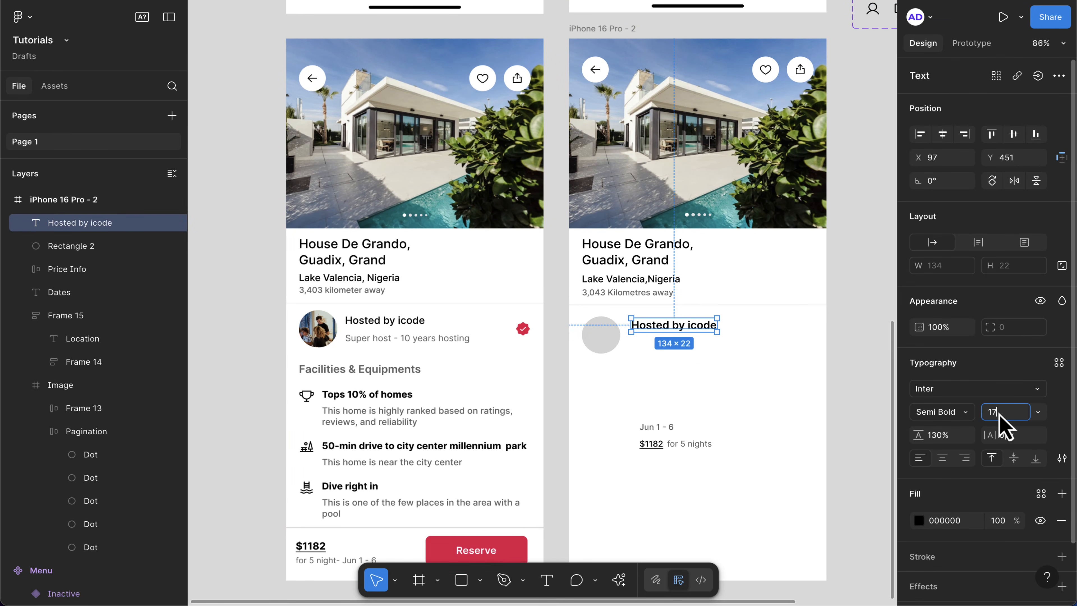
type("16")
key("Return")
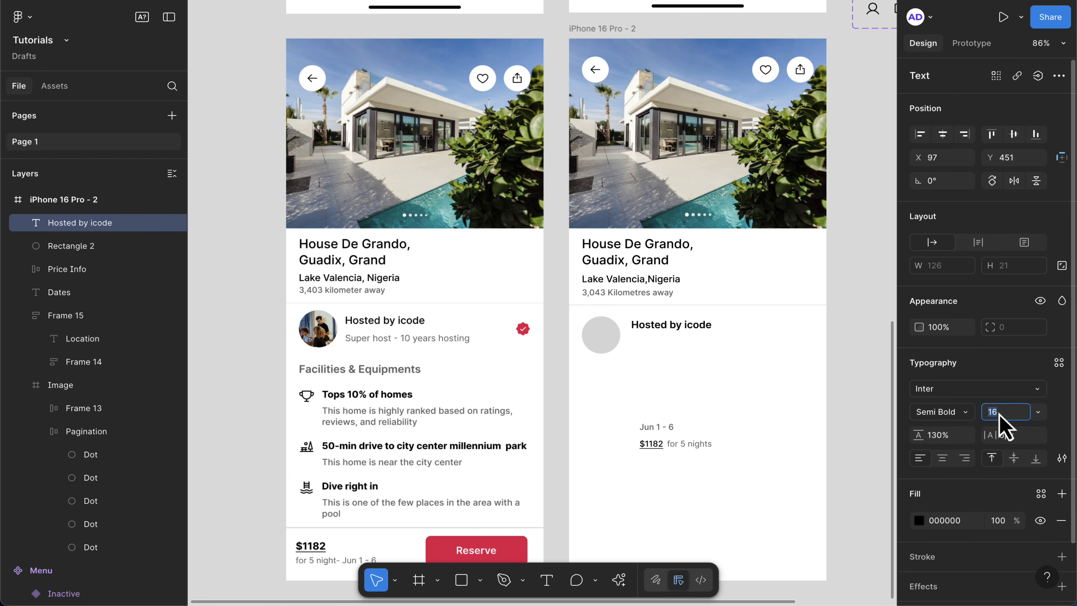
left_click(957, 412)
left_click(964, 391)
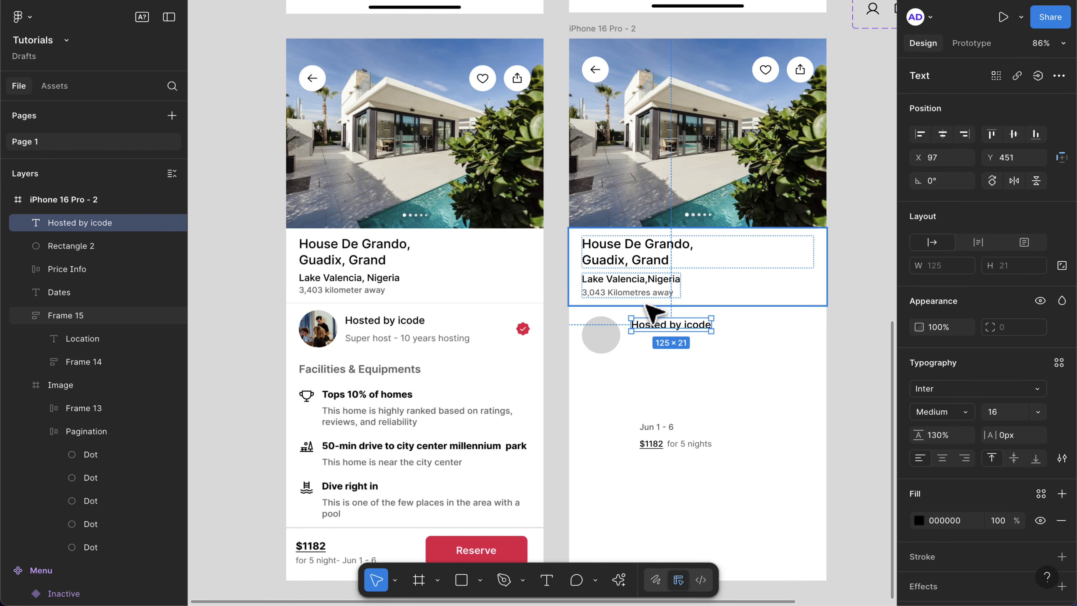
- Add the text "Super host - 10 years hosting" below the host name
scroll(652, 312, "up", 5)
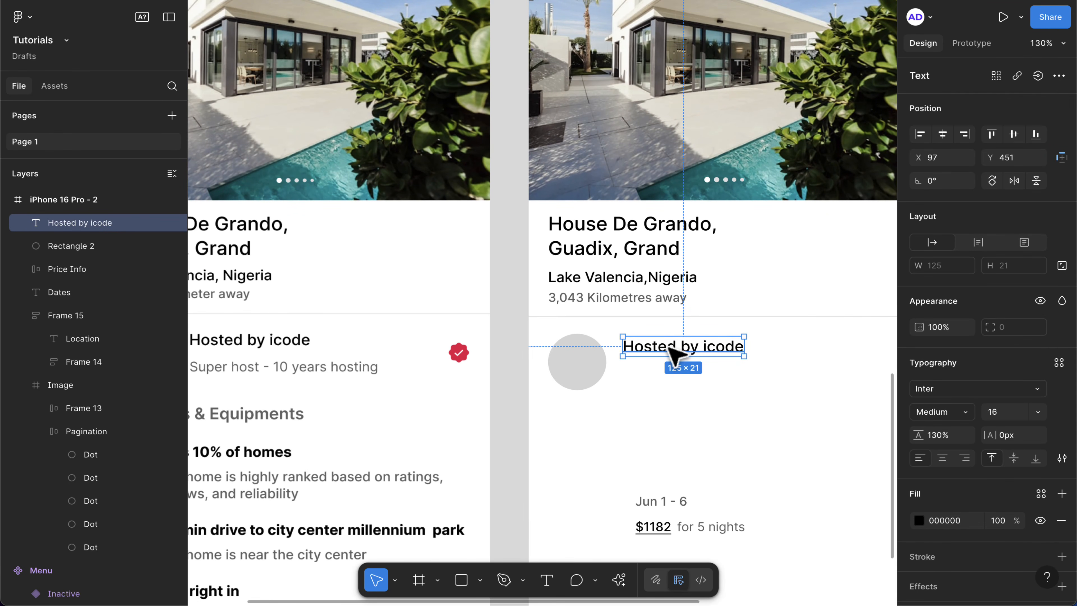
scroll(668, 392, "down", 1)
scroll(668, 392, "left", 1)
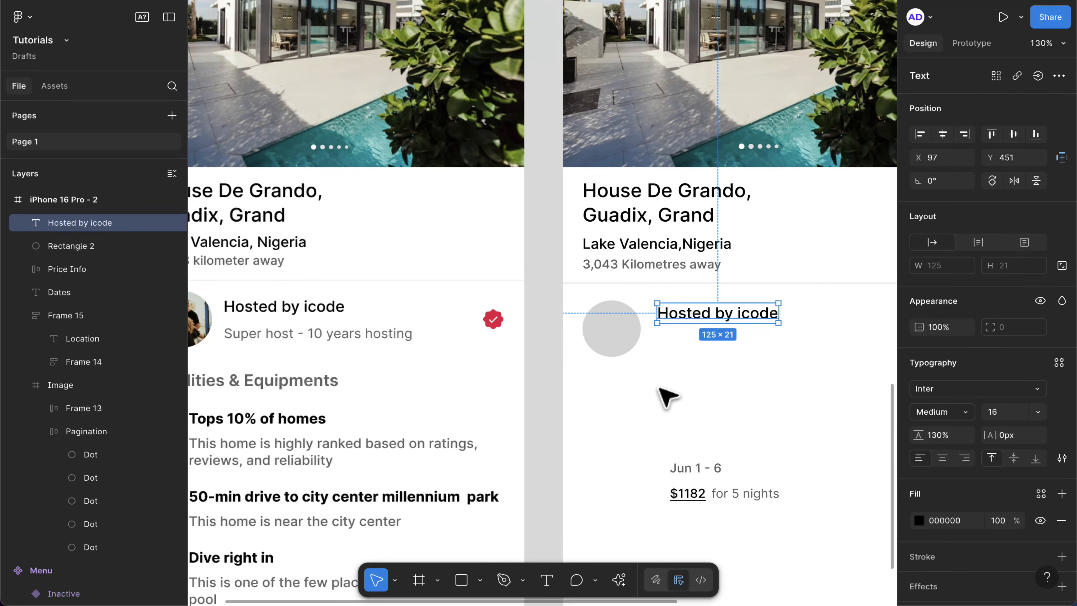
left_click(689, 365)
key("t")
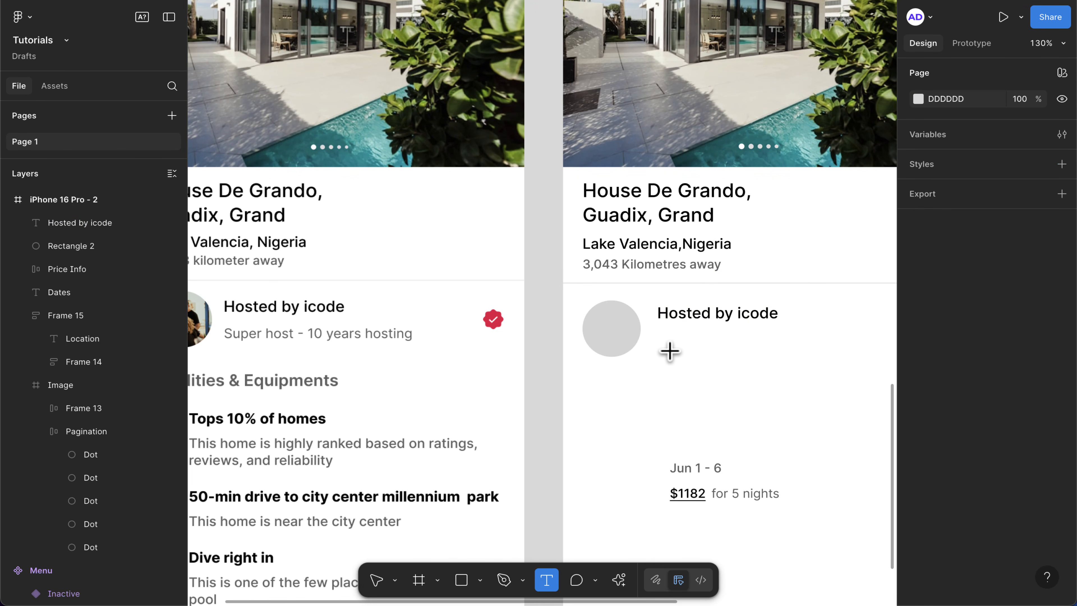
left_click(670, 351)
type("Super")
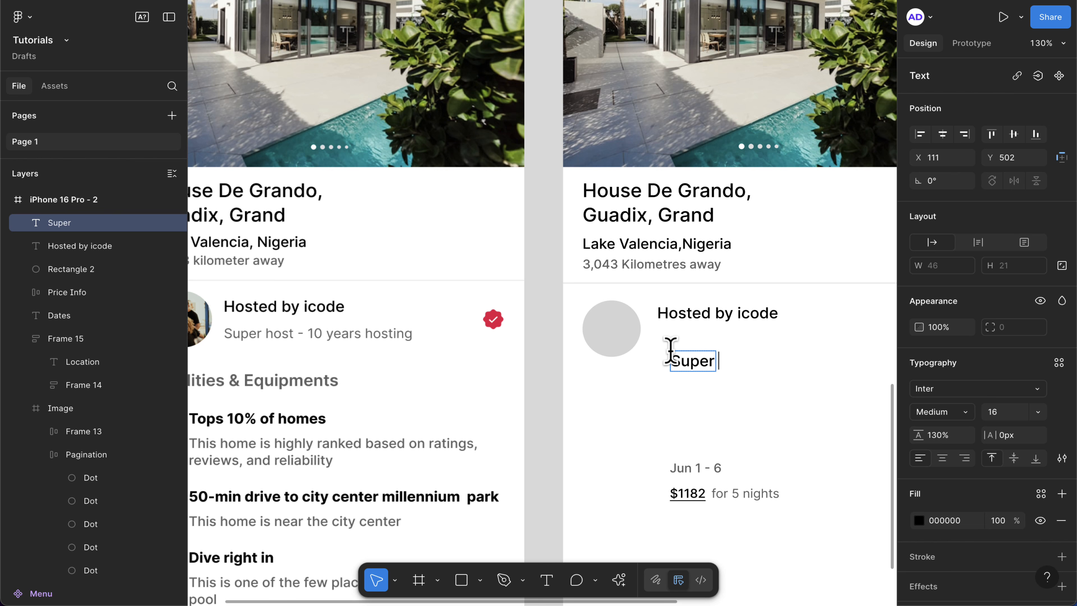
type(" host -")
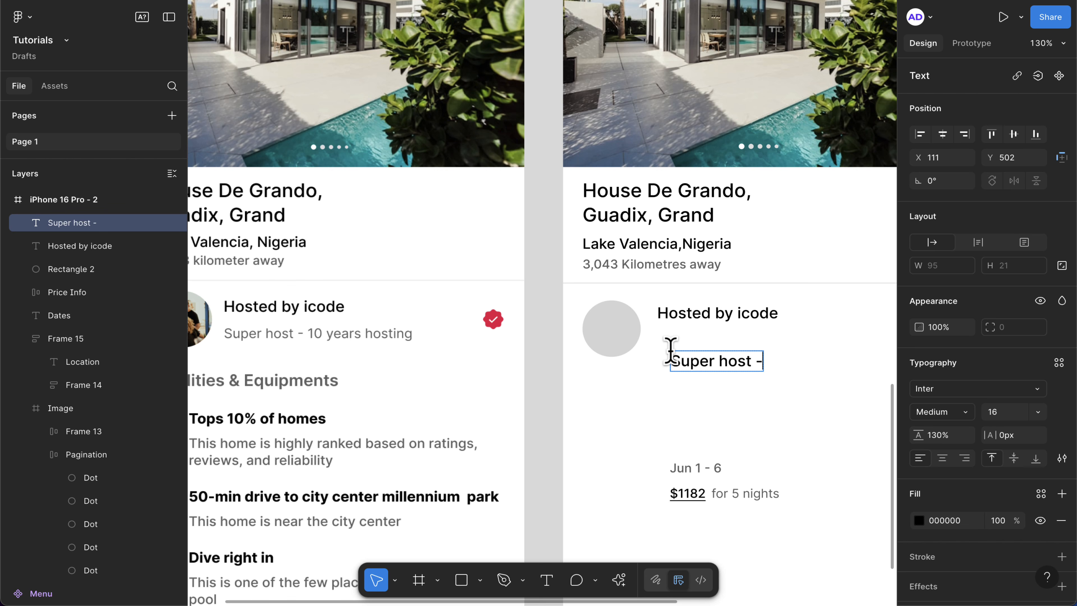
type(" qo")
key("BackSpace")
key("BackSpace")
type("10 years hos")
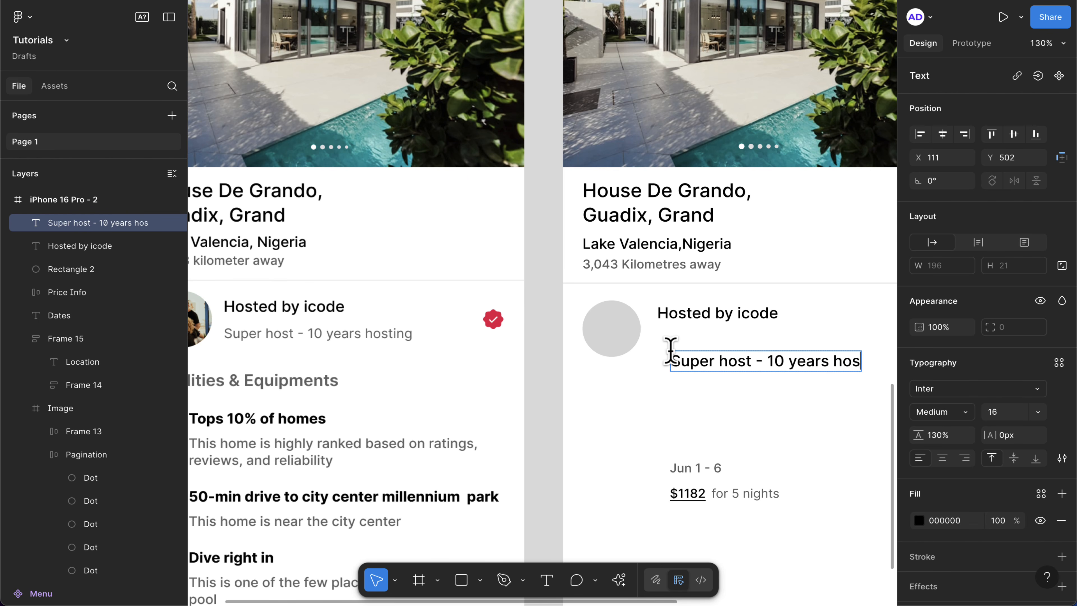
type("ting")
key("Escape")
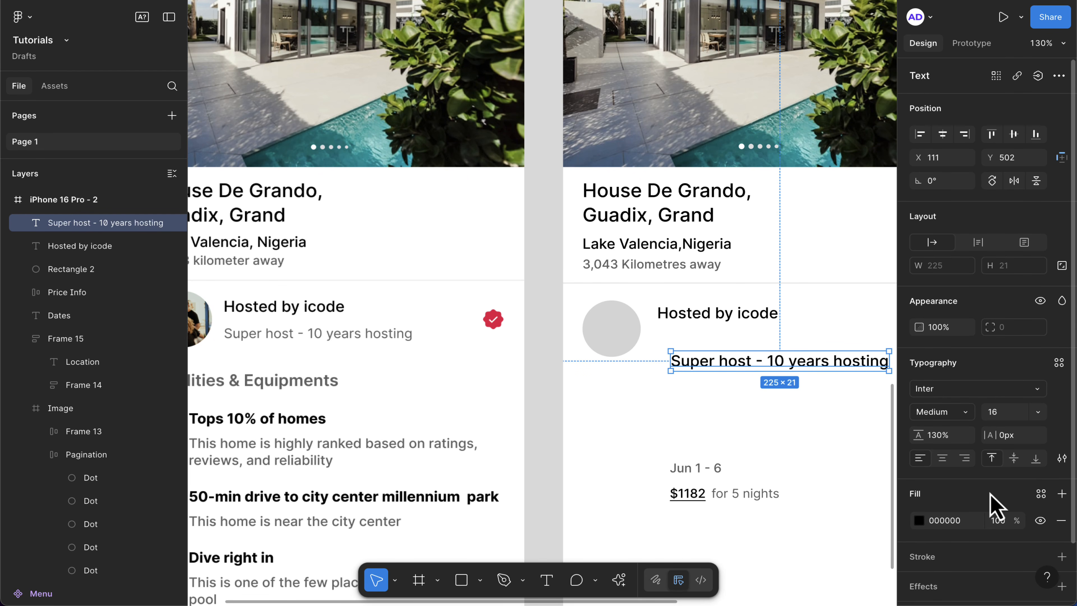
- Style the "Super host - 10 years hosting" text with fill 696969, font size 14 and Regular weight
left_click(959, 524)
type("69")
key("Return")
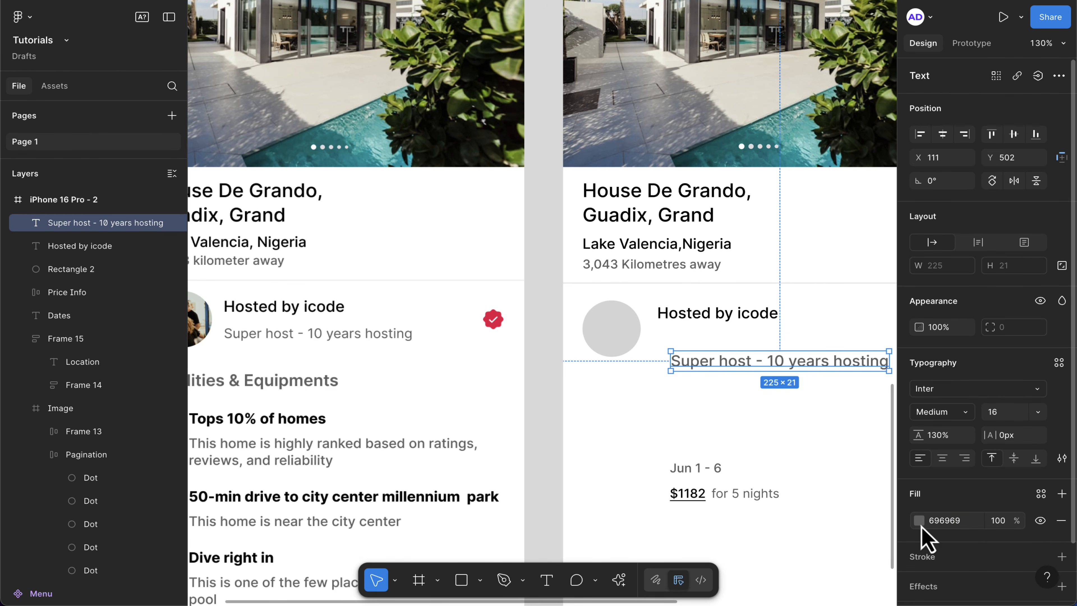
left_click(1008, 418)
type("14")
key("Return")
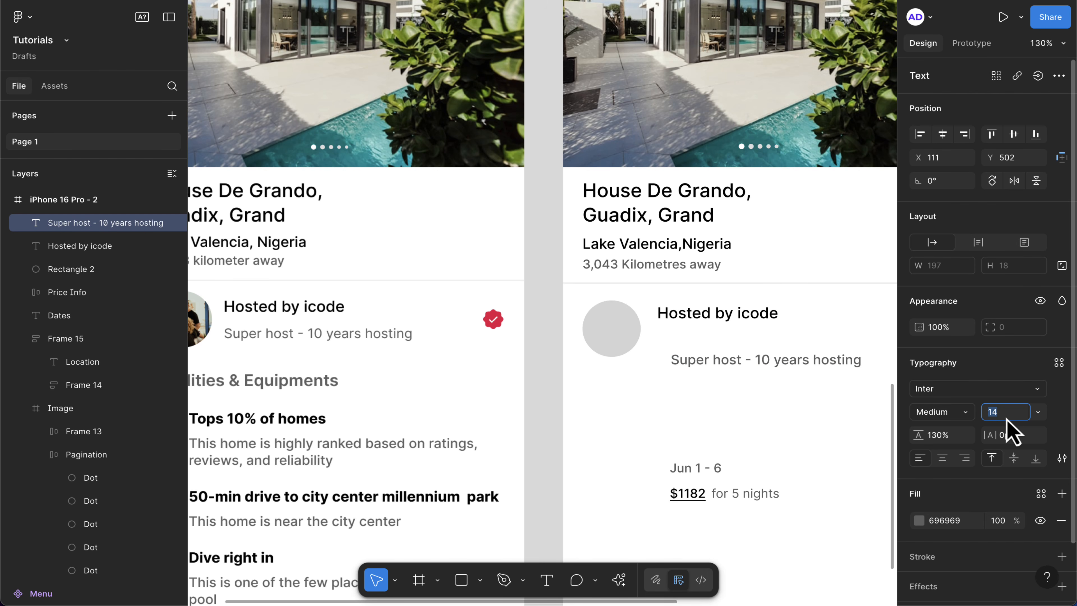
left_click(963, 412)
left_click(882, 392)
left_click(742, 395)
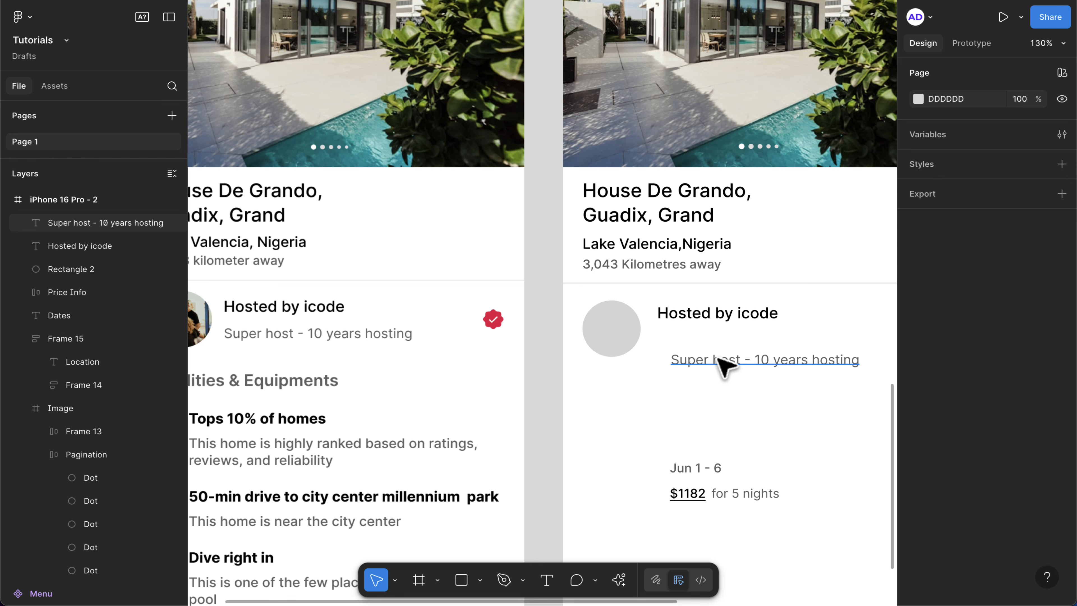
- Move the super host text directly under the host name and combine both in a vertical auto layout with 8 spacing
left_click_drag(723, 365, 708, 340)
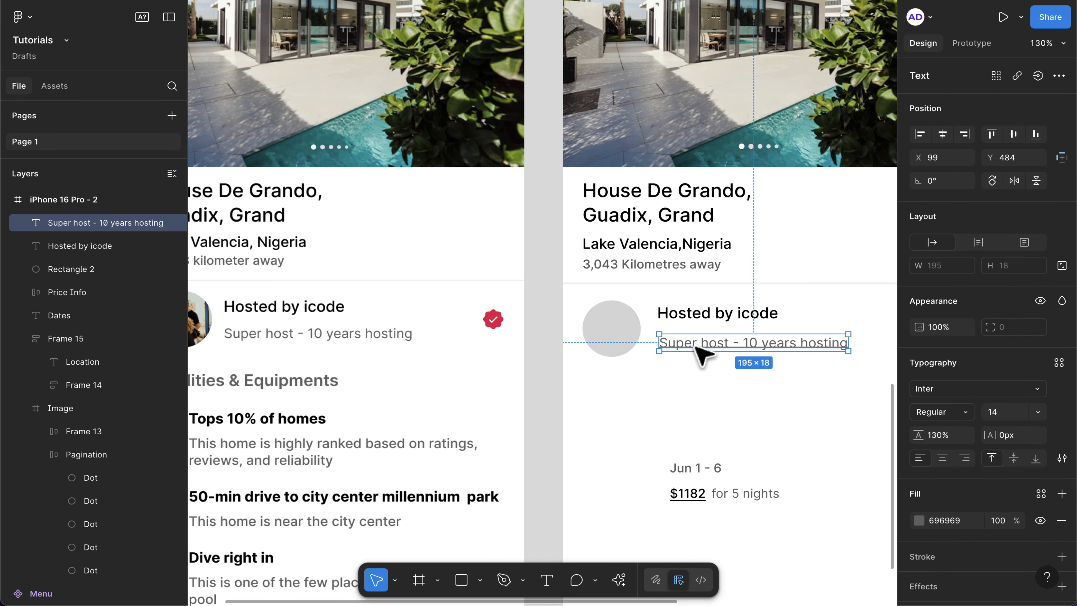
left_click(698, 317, "shift")
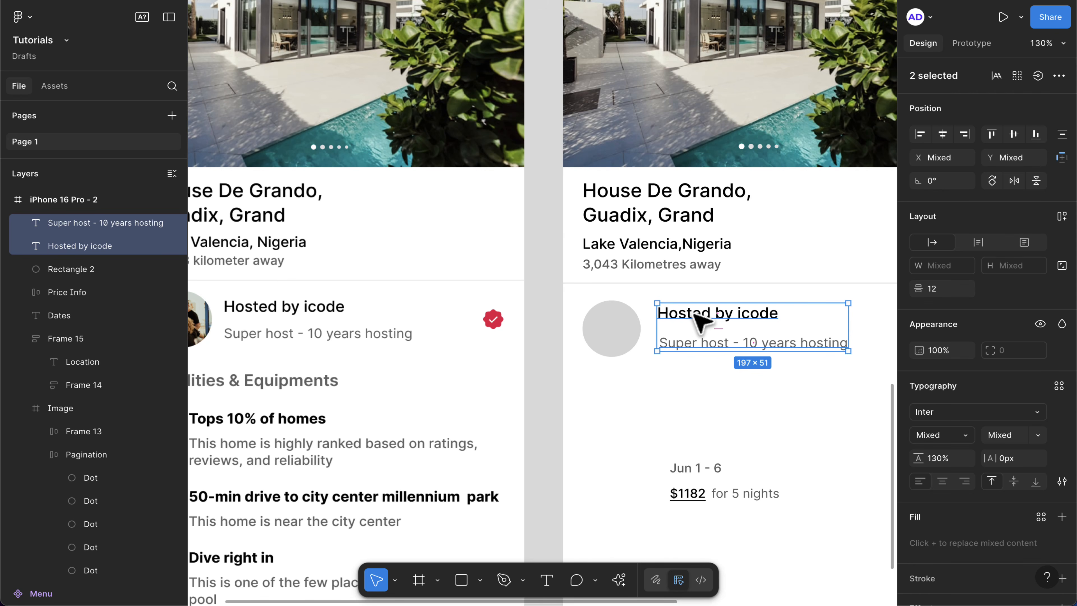
key("shift+a")
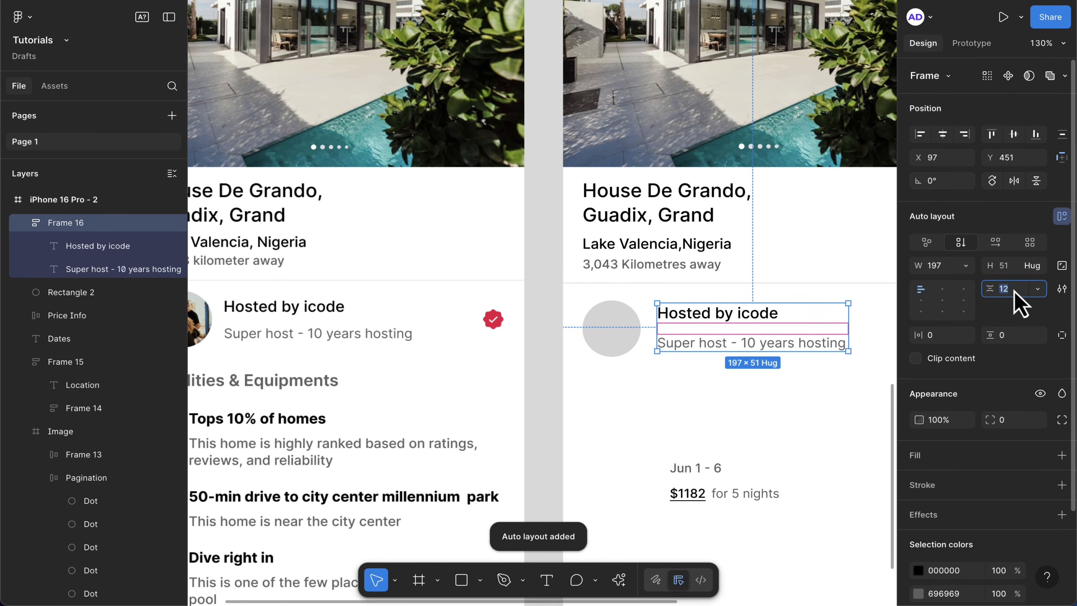
type("8")
key("Return")
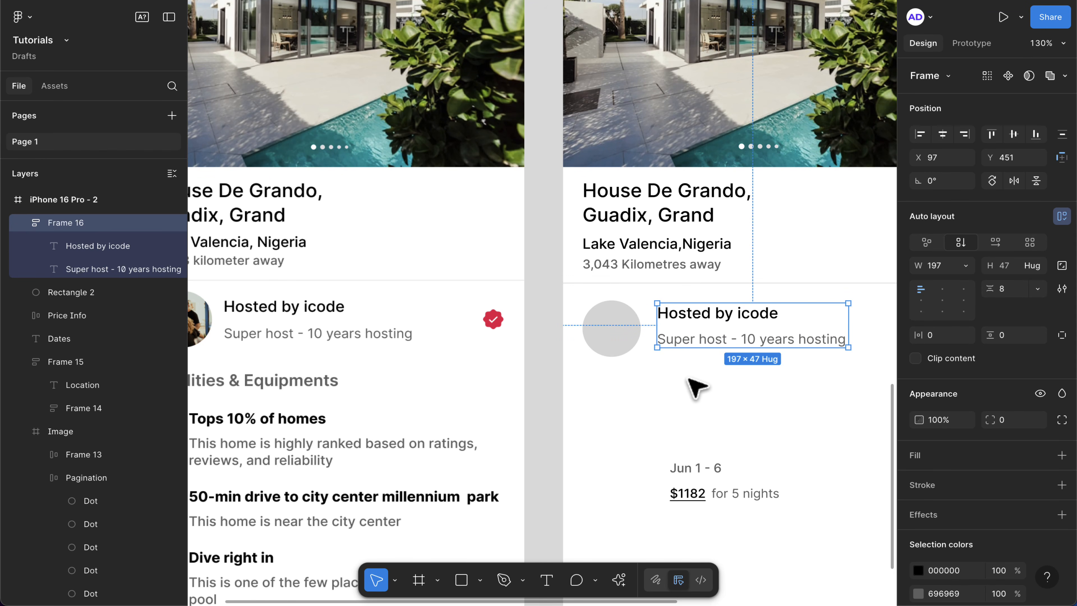
- Open the Phosphor Icons plugin, search for "verify" and switch the icon style to Fill
scroll(685, 389, "down", 5)
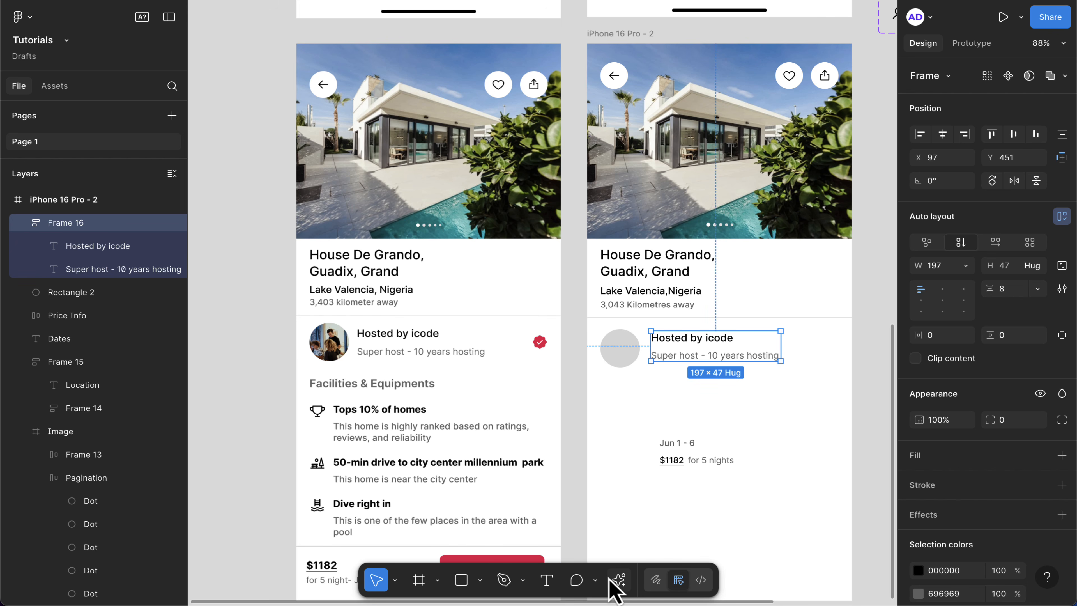
left_click(619, 580)
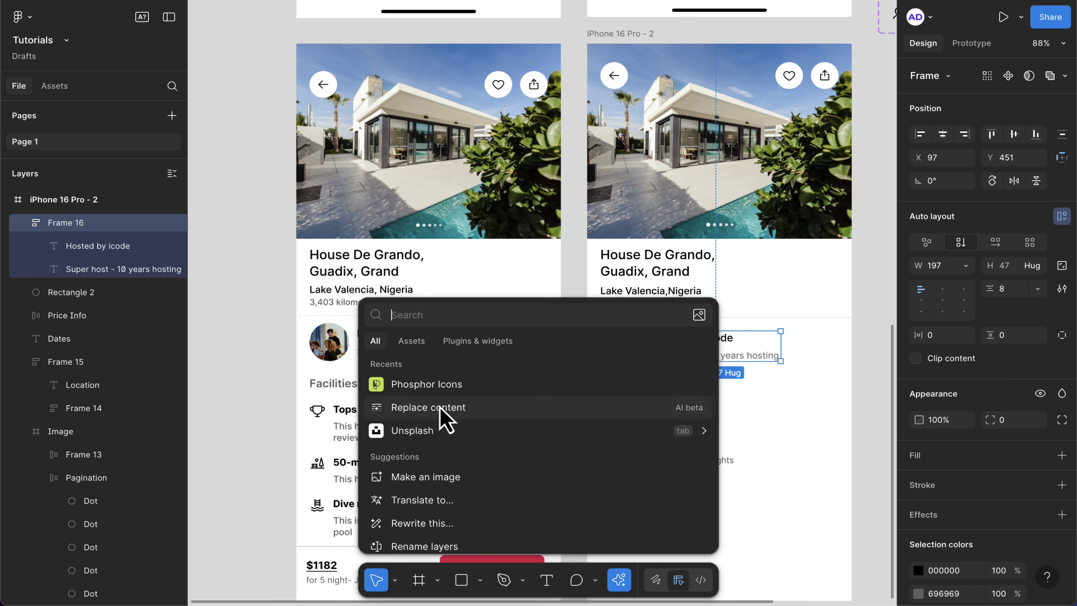
left_click(429, 388)
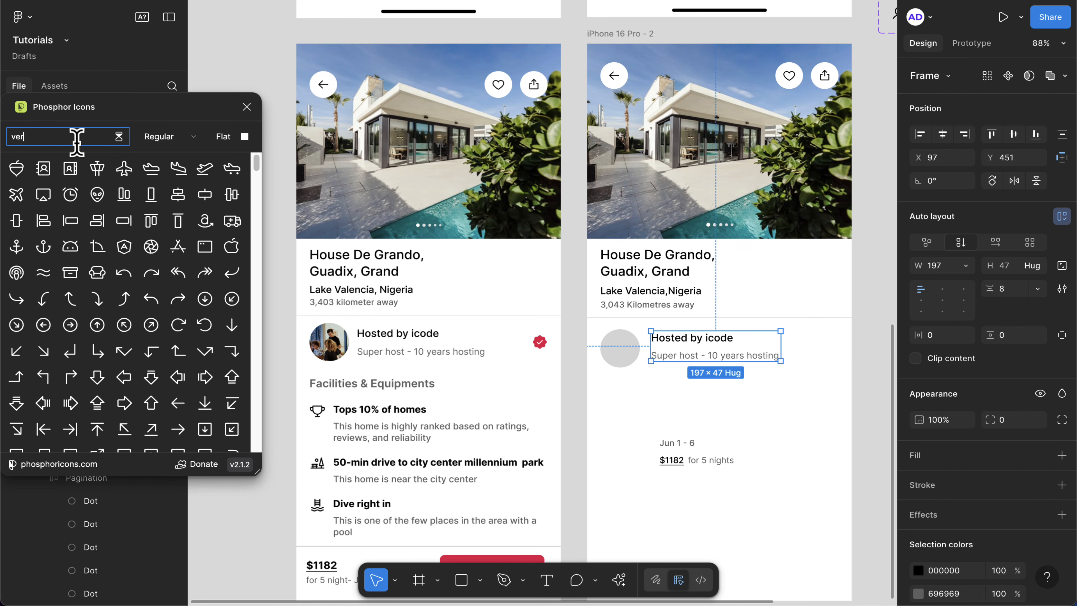
type("verify")
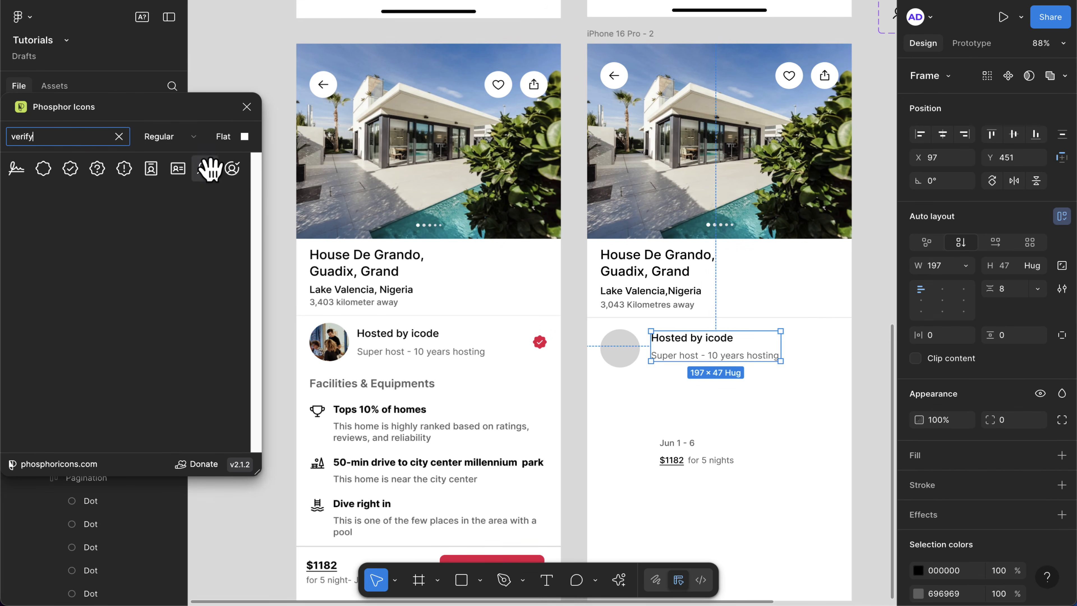
left_click(191, 143)
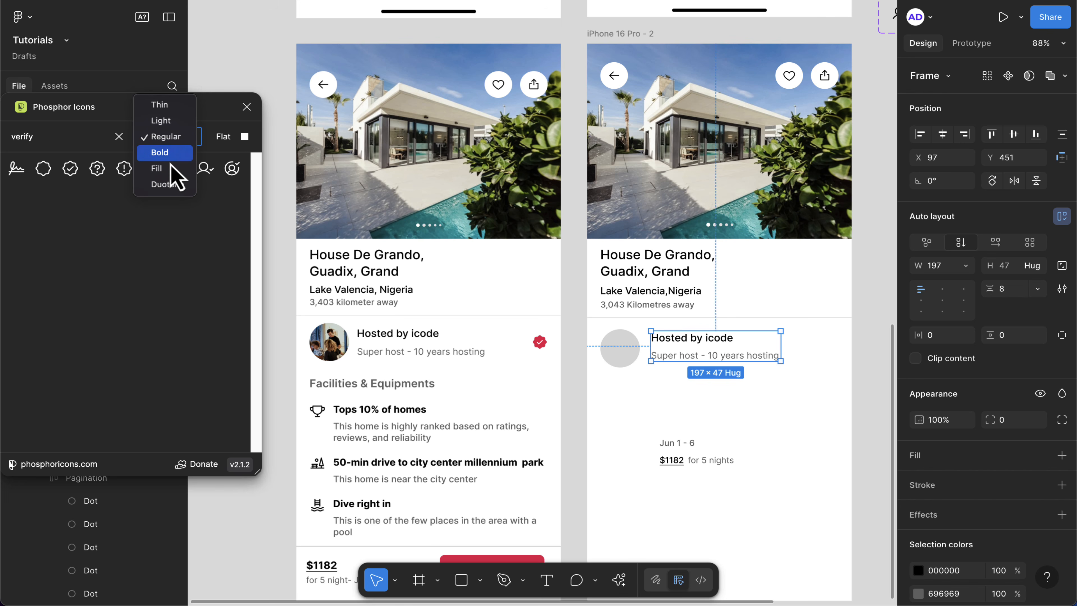
left_click(168, 169)
- Insert the filled SealCheck icon and position it at the far end of the host row
left_click_drag(72, 181, 831, 361)
left_click_drag(827, 356, 832, 360)
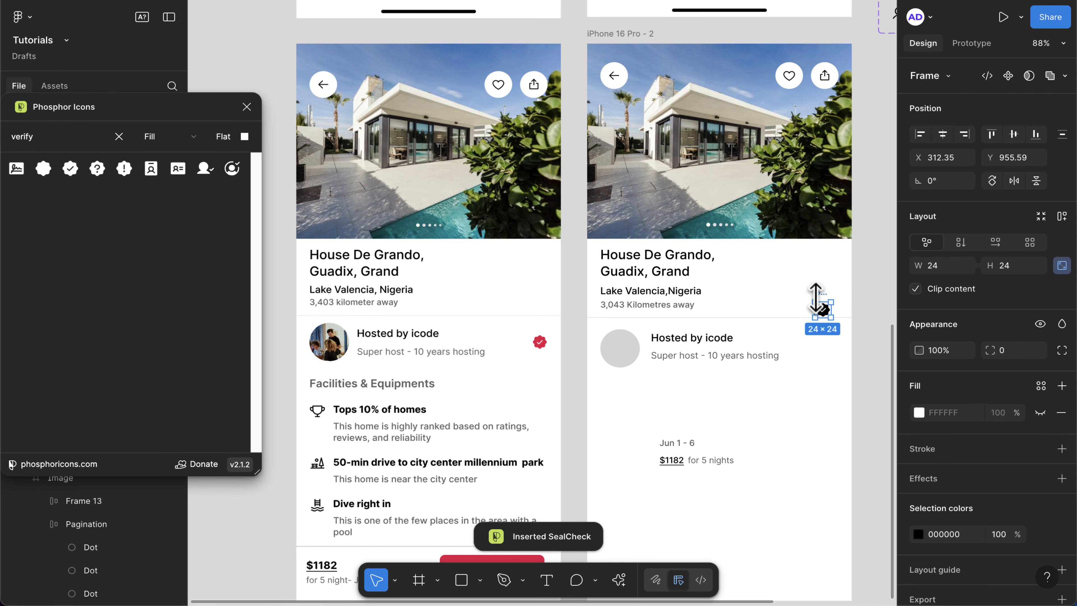
left_click_drag(824, 303, 822, 328)
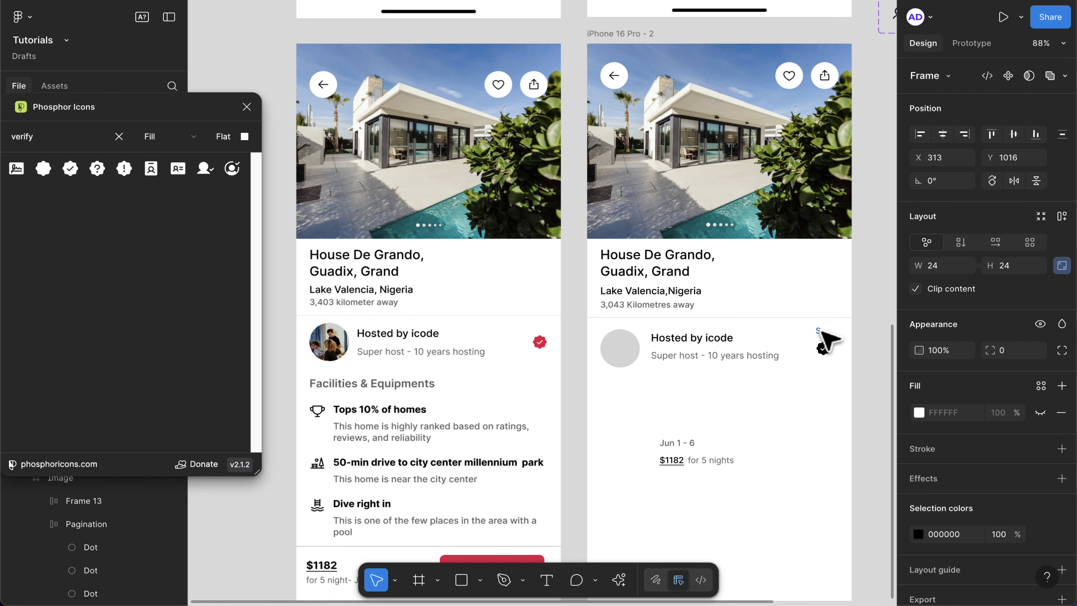
scroll(822, 332, "up", 5)
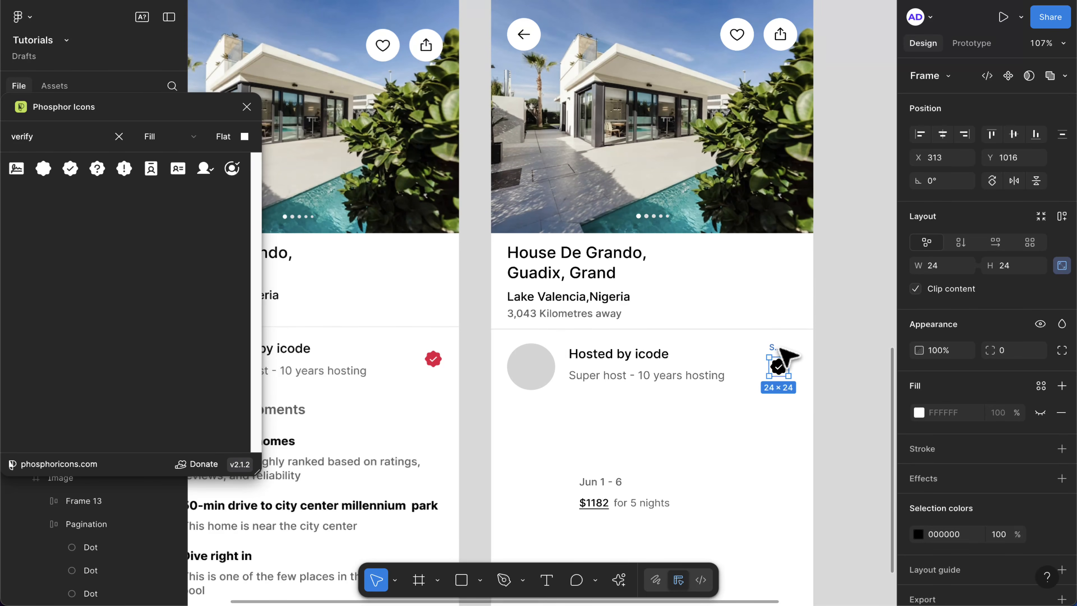
- Cut the SealCheck icon and paste it inside the iPhone 16 Pro - 2 frame, at X 347, Y 466
key("Delete")
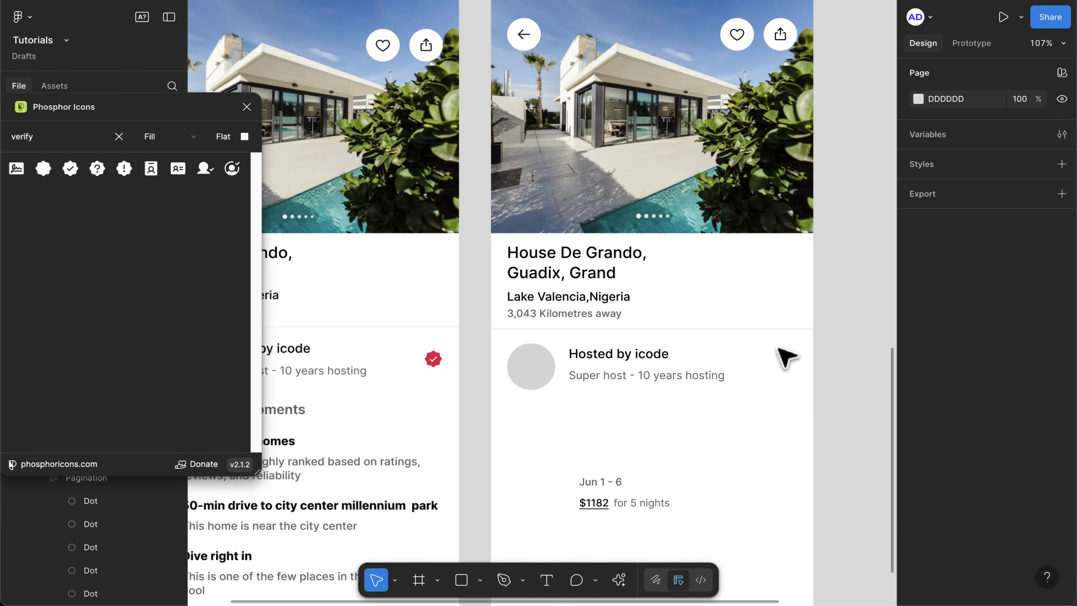
scroll(786, 358, "up", 3)
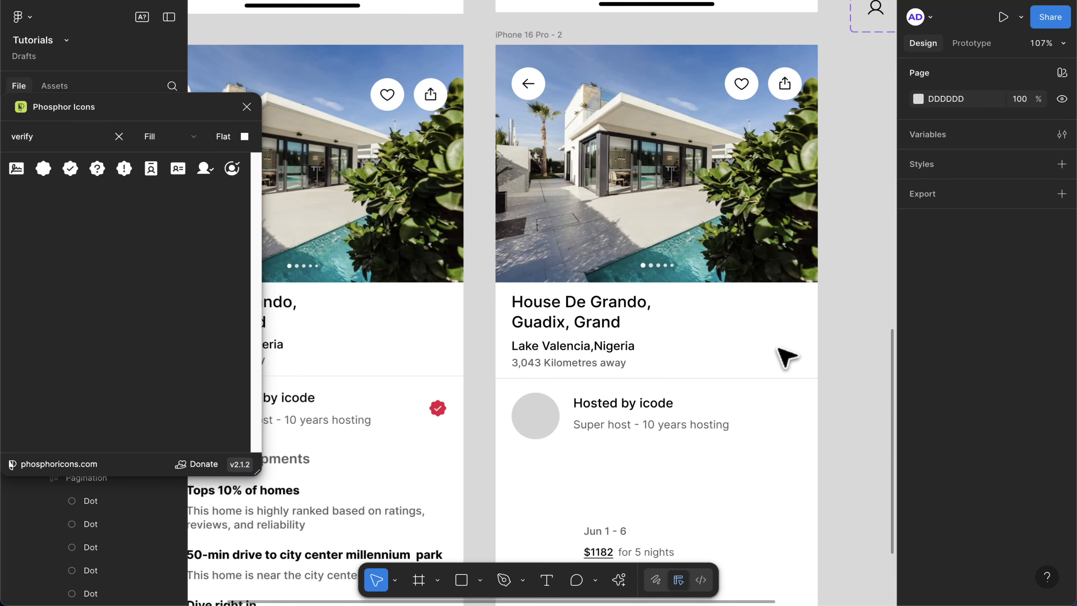
left_click(523, 39)
key("ctrl+z")
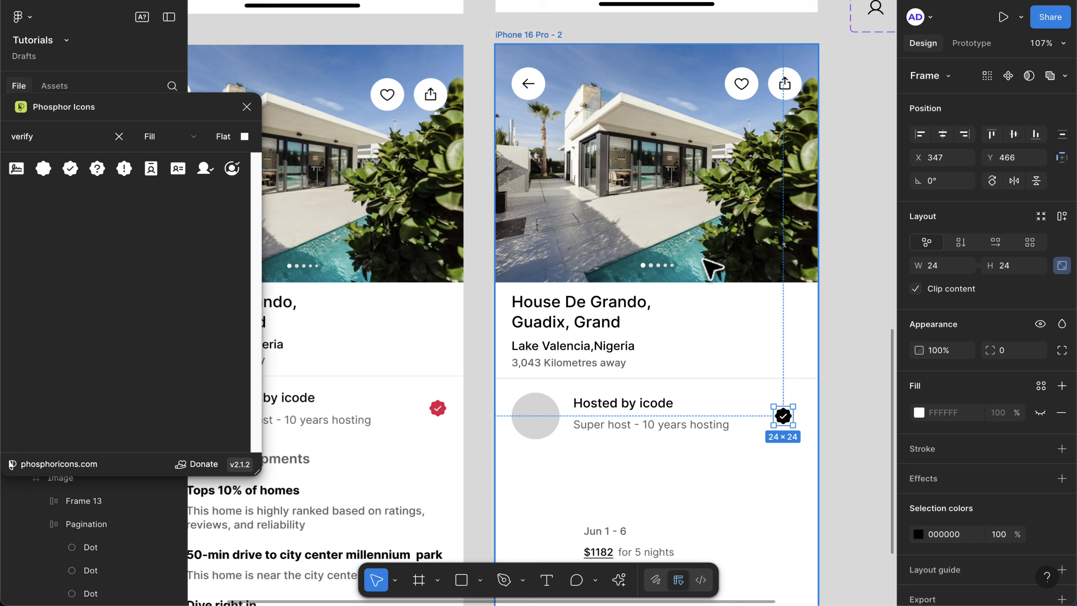
- Combine the avatar circle and the host text block in a horizontal auto layout with 12 spacing
scroll(794, 451, "down", 1)
scroll(794, 450, "down", 1)
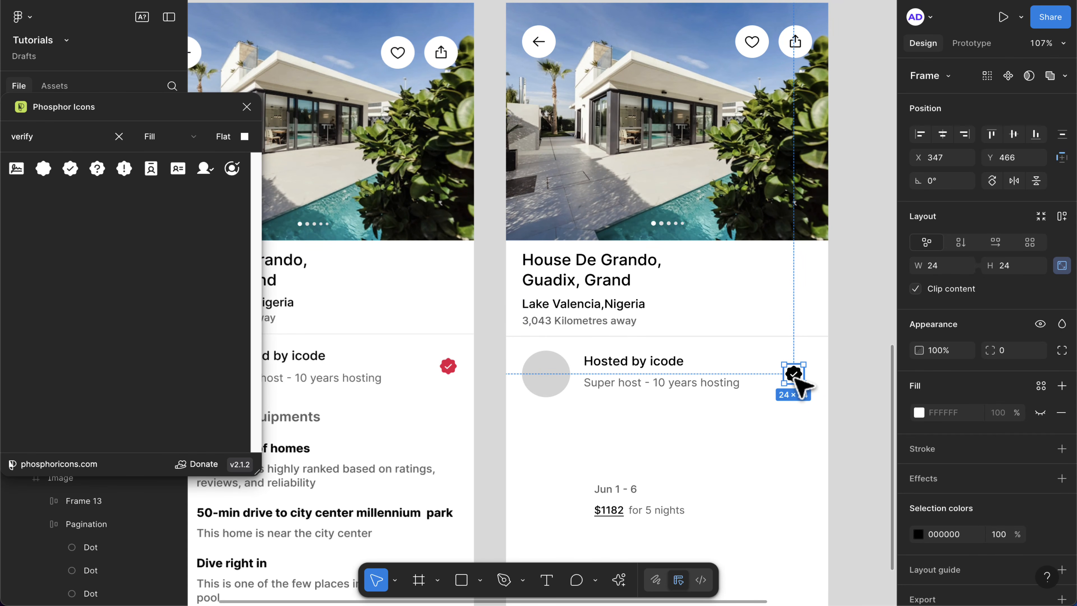
scroll(790, 388, "left", 1)
left_click(654, 356)
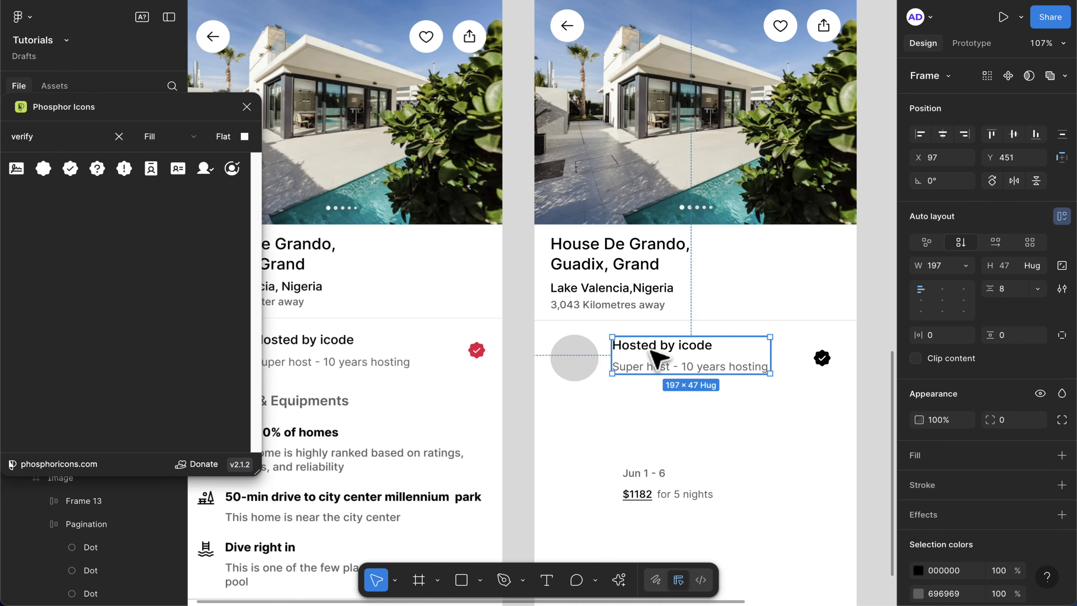
scroll(657, 359, "down", 3)
left_click(598, 361, "shift")
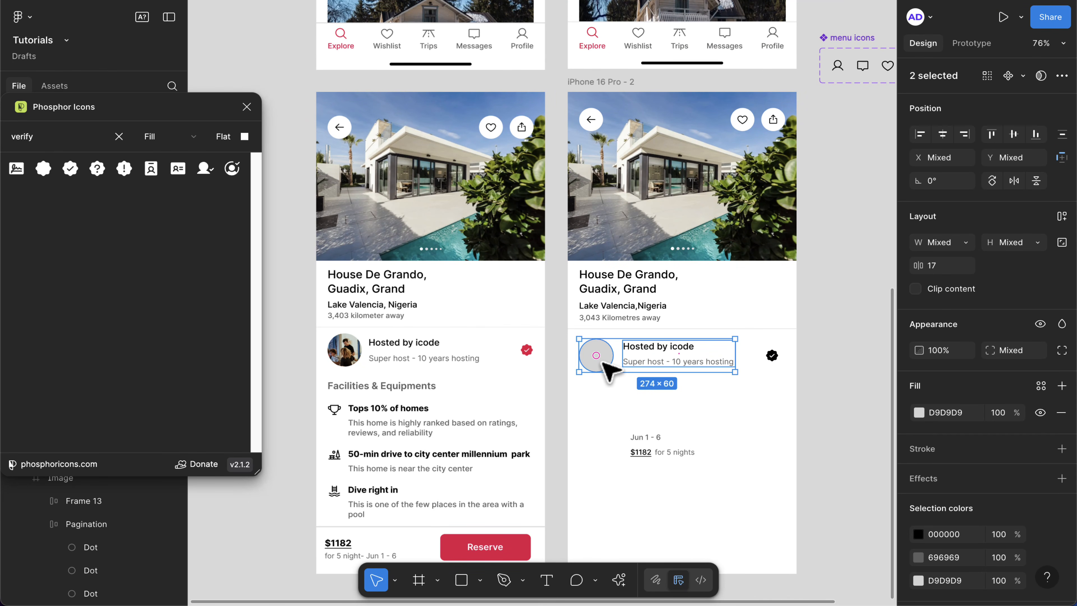
key("shift+a")
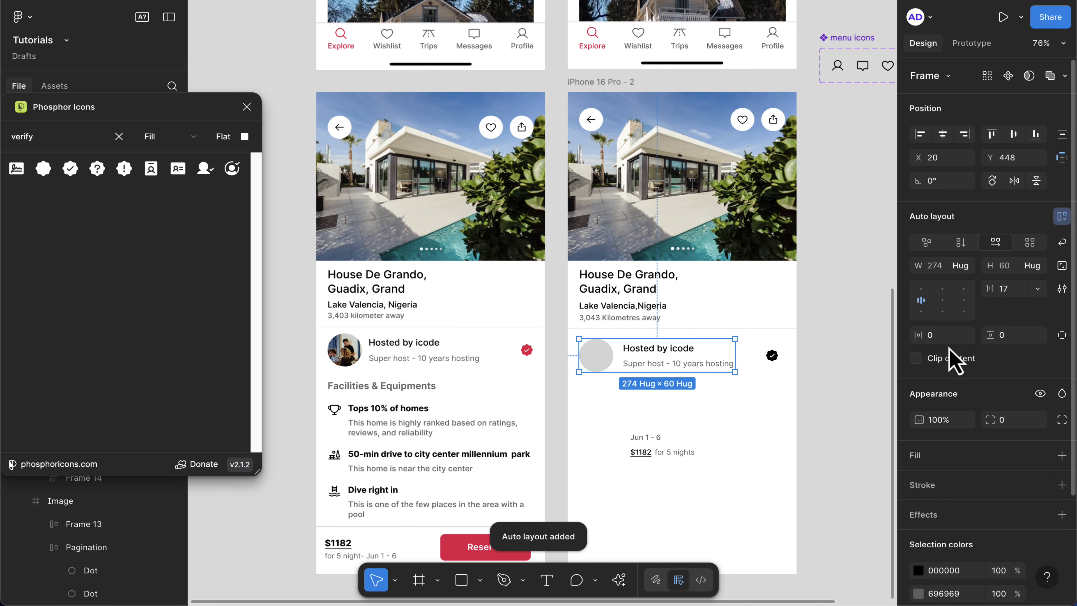
left_click(1016, 292)
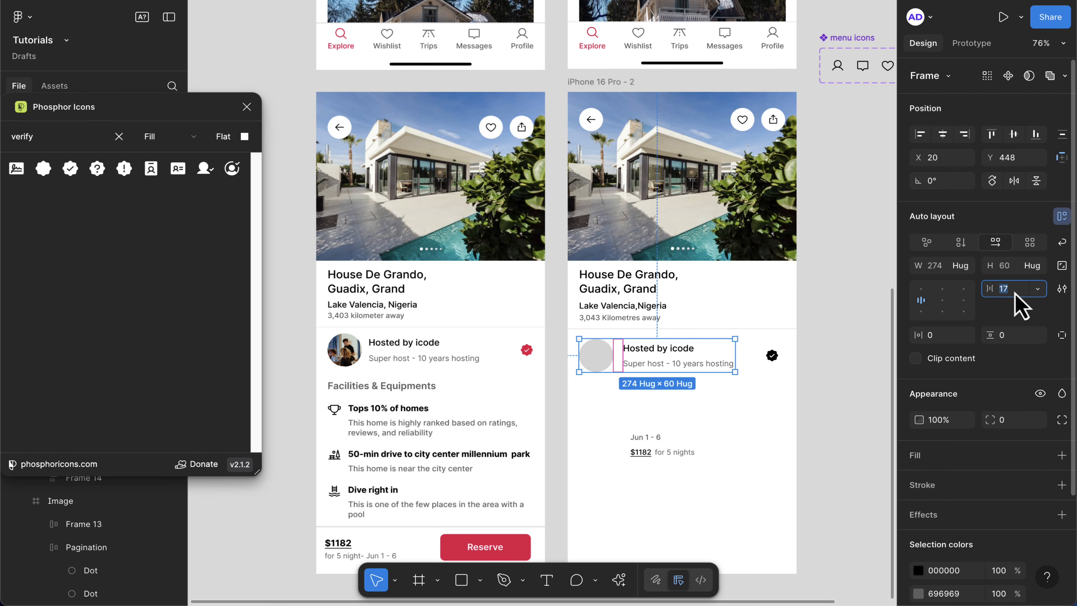
type("12")
key("Return")
- Wrap the host group and the verified badge in a horizontal auto layout 362 wide with Auto spacing
scroll(813, 358, "up", 3)
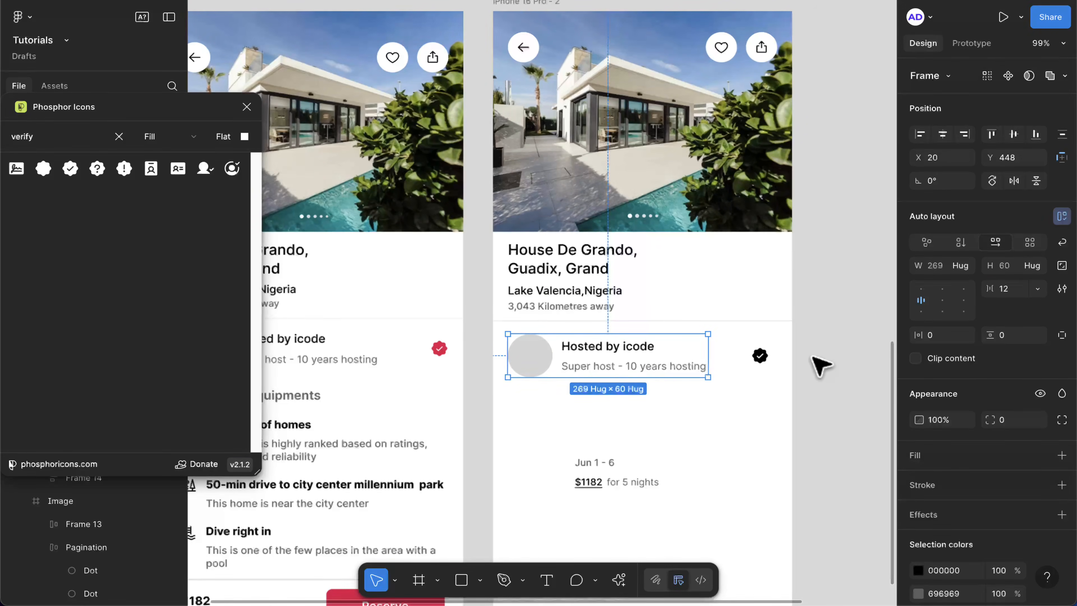
left_click(760, 356, "shift")
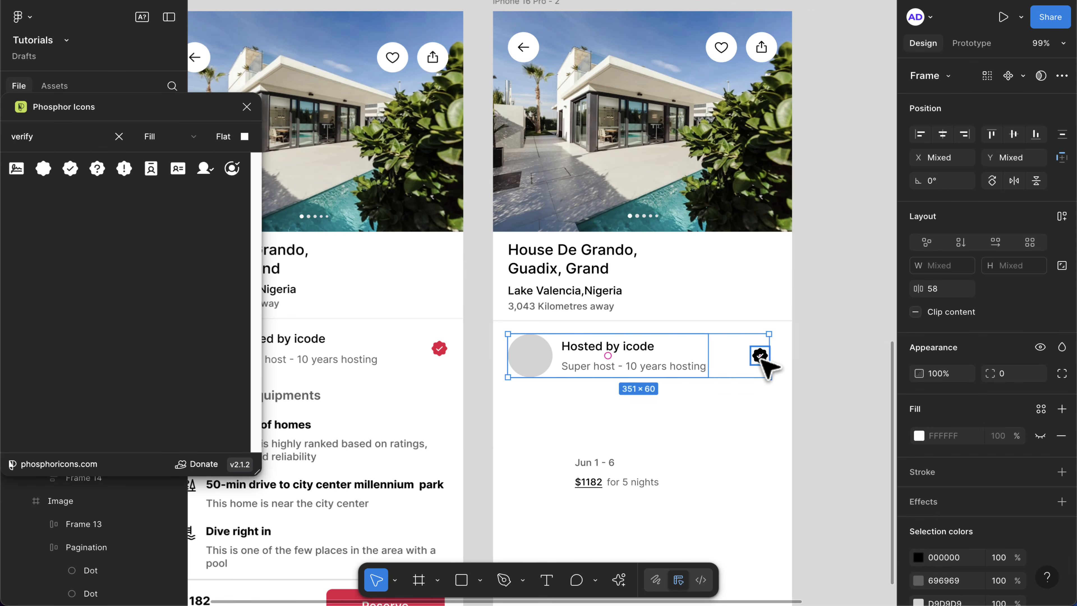
key("shift+a")
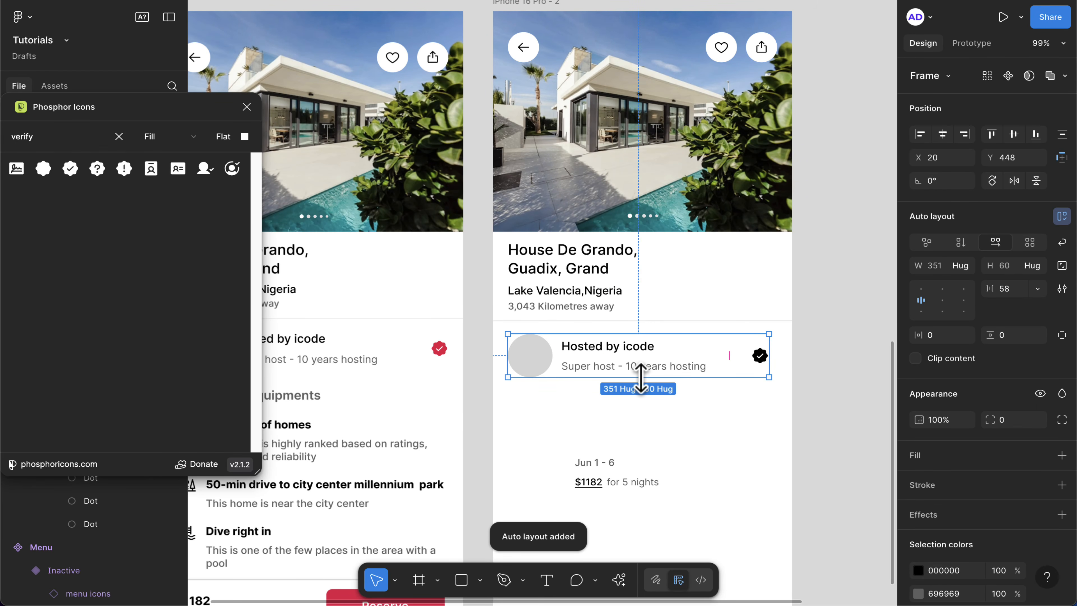
left_click(944, 272)
type("362")
key("Return")
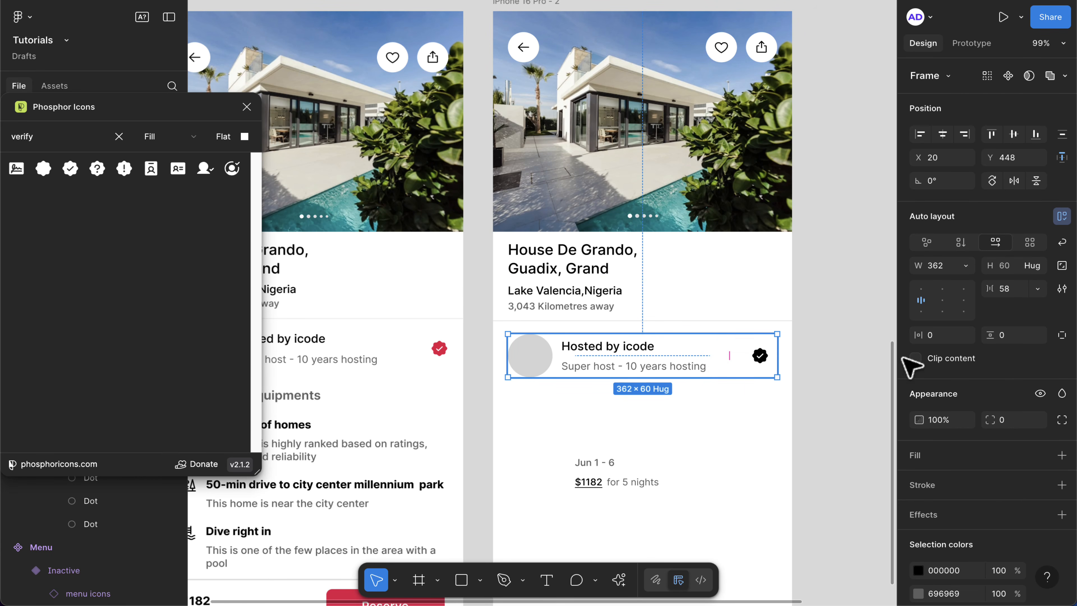
left_click(1038, 290)
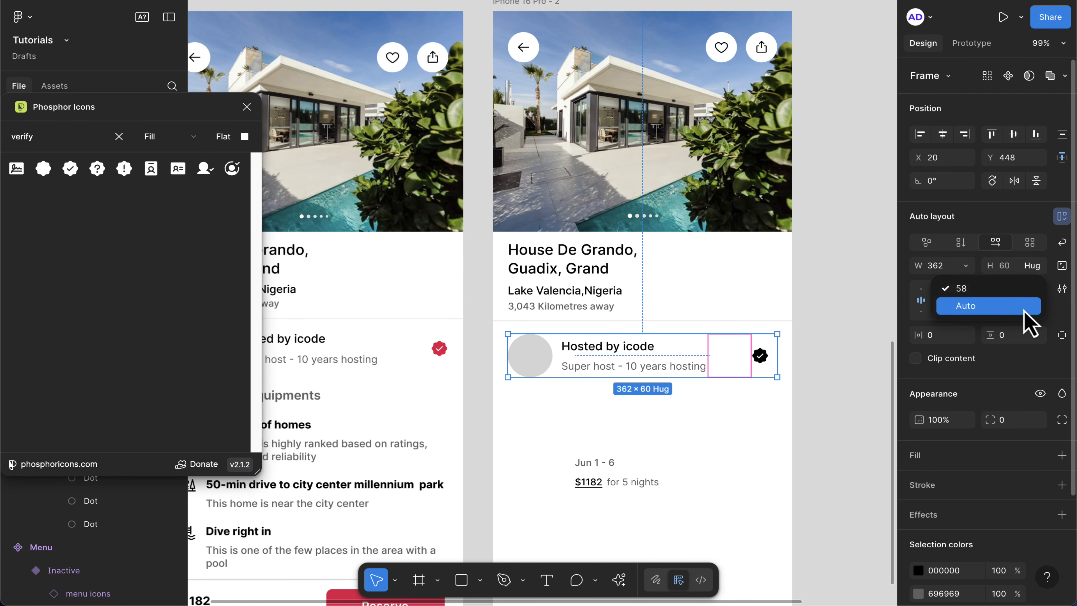
left_click(1024, 310)
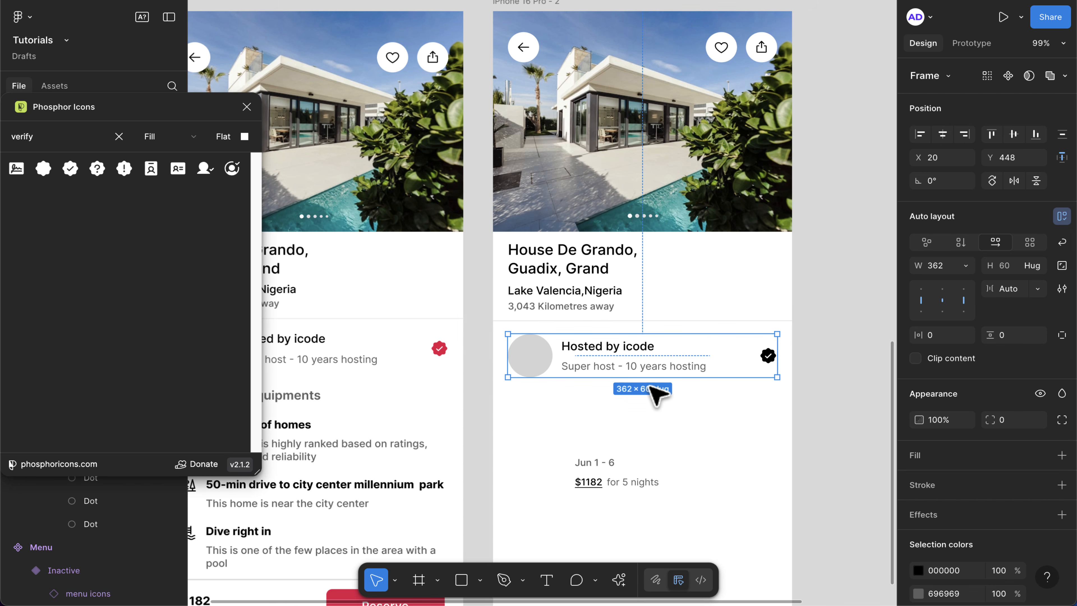
- Nudge the host row up to Y 443
key("Up")
key("Up")
key("Up")
key("Up")
key("Up")
scroll(649, 387, "down", 1)
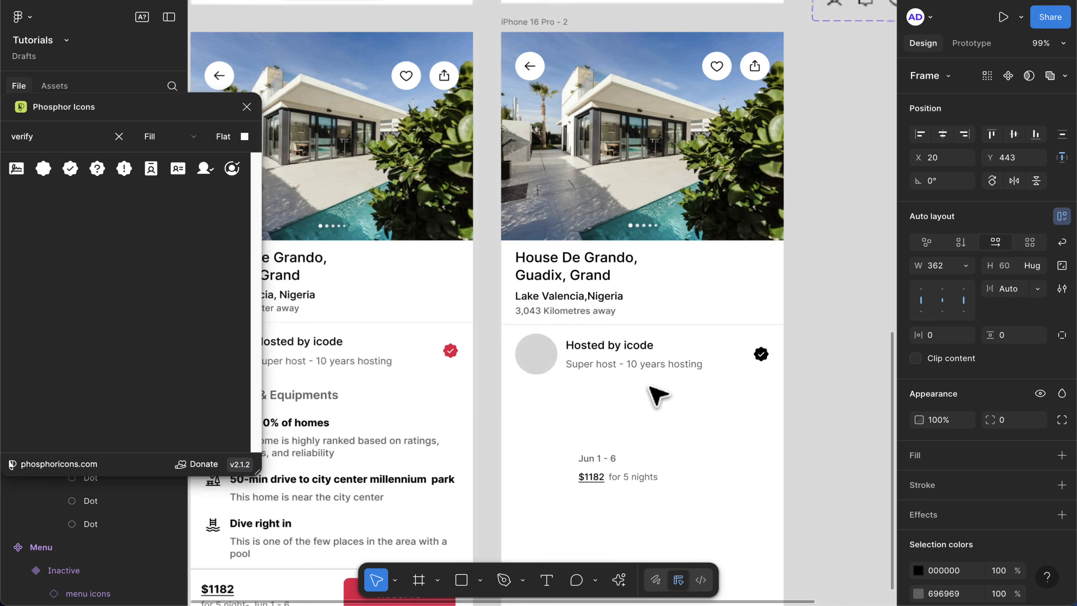
- Move the "Jun 1 - 6" date and the $1182 price text out of the frame onto the empty canvas beside it
scroll(649, 386, "down", 3)
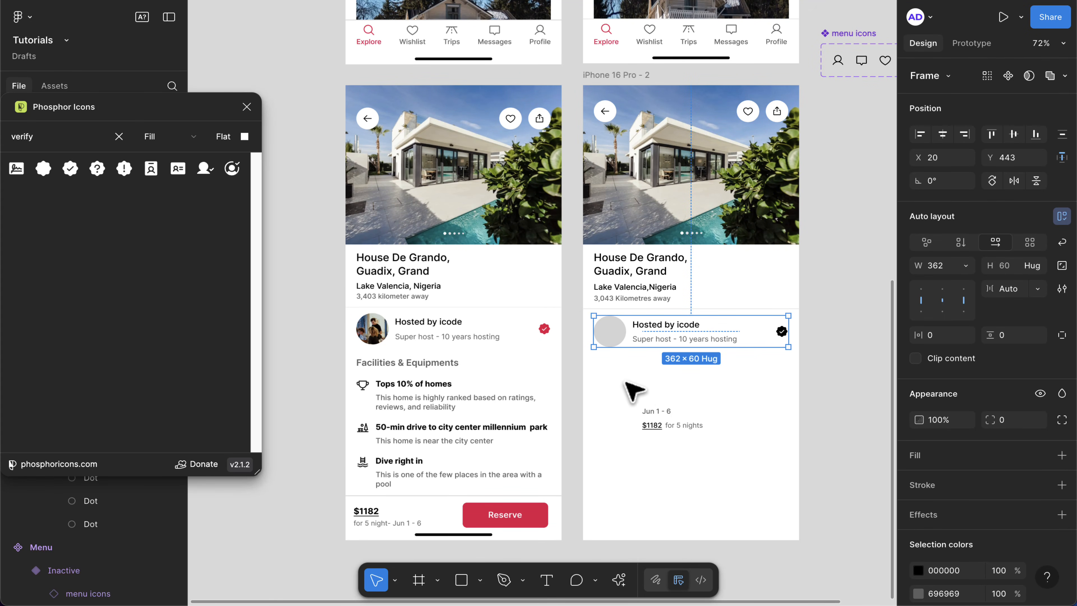
left_click(659, 412)
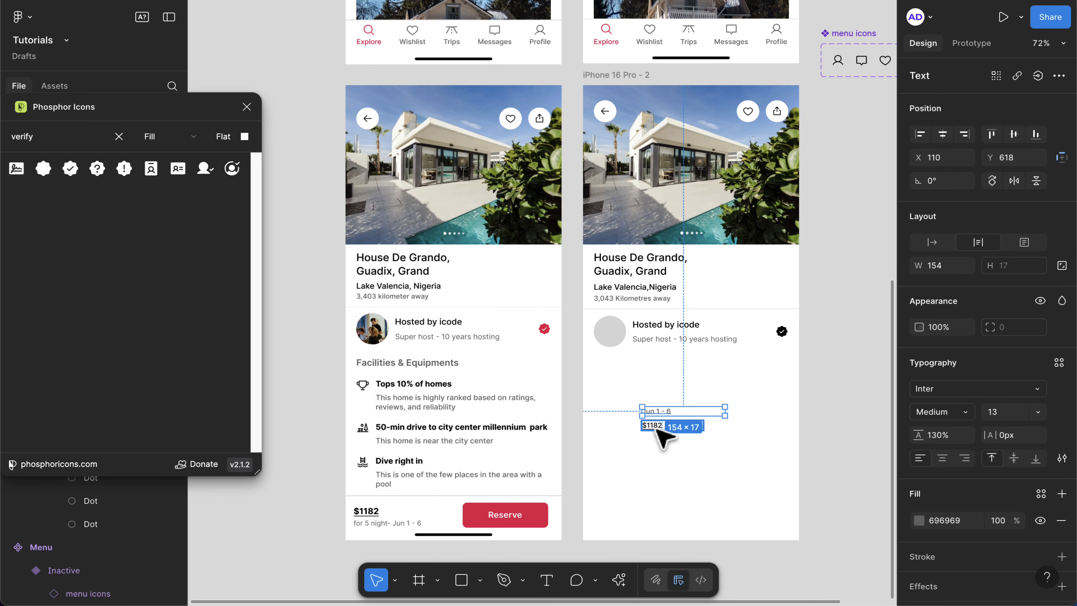
left_click(657, 427, "shift")
left_click_drag(652, 425, 837, 397)
left_click(838, 438)
scroll(764, 421, "down", 2)
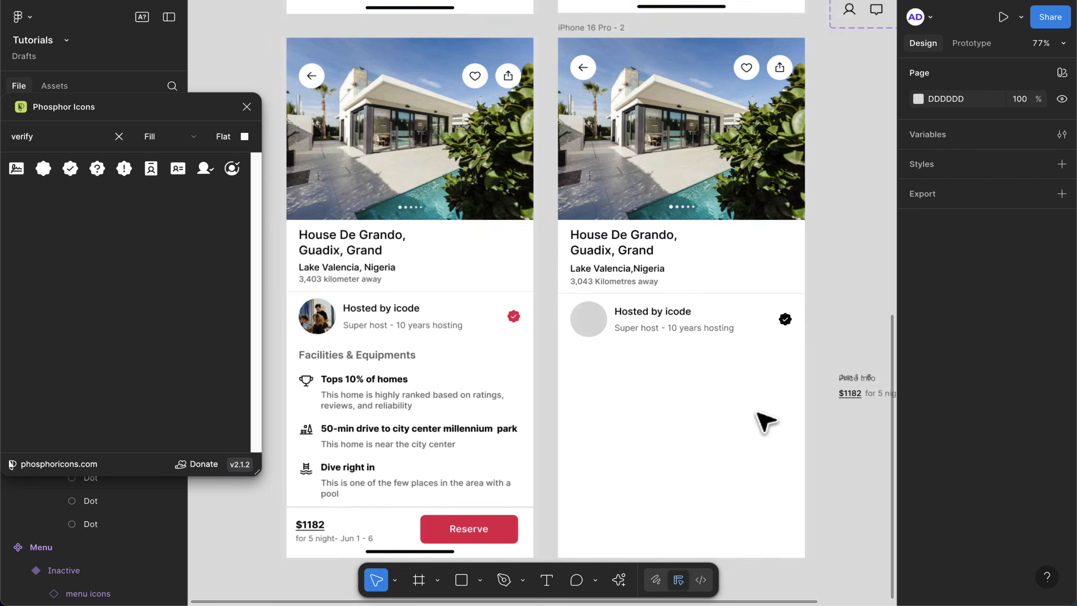
- Add the text "Facilities & Equipments" below the host row in the iPhone 16 Pro - 2 frame
scroll(762, 418, "up", 3)
scroll(765, 421, "left", 3)
scroll(765, 421, "down", 2)
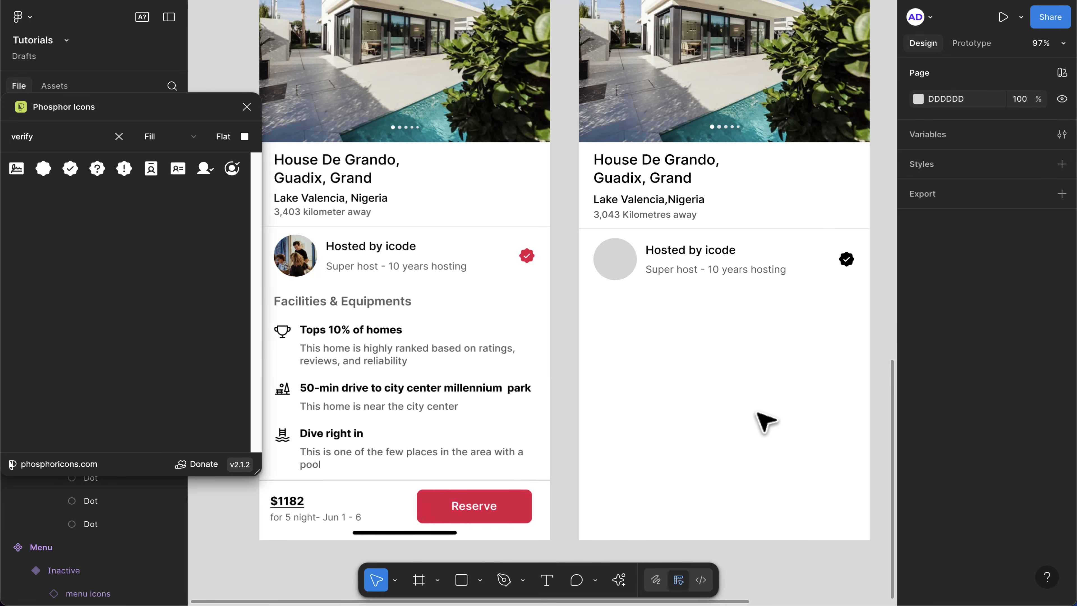
scroll(765, 421, "right", 2)
scroll(765, 421, "up", 1)
scroll(728, 409, "left", 3)
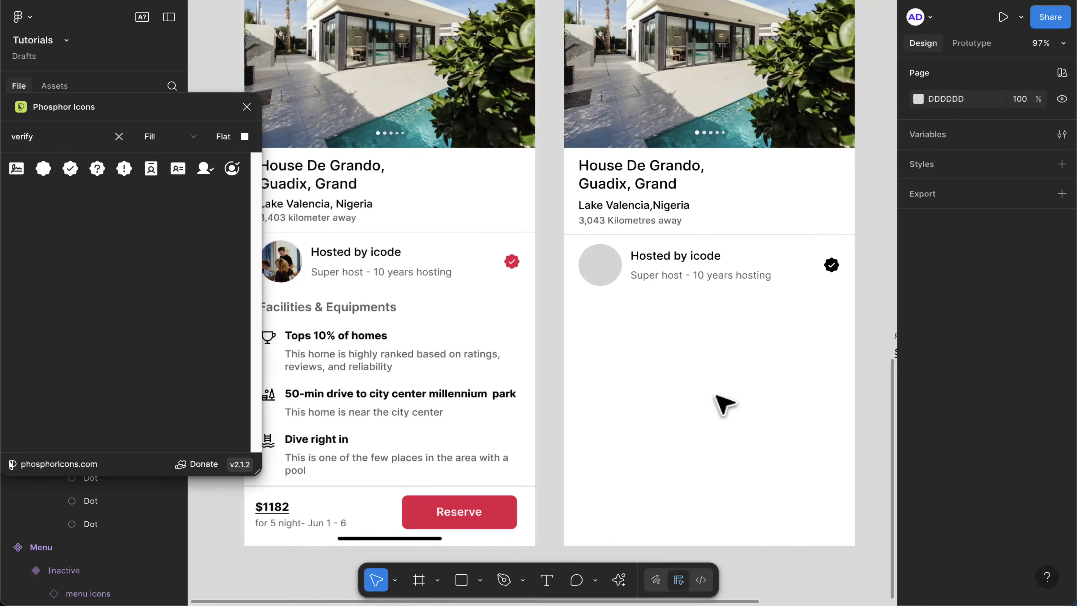
key("t")
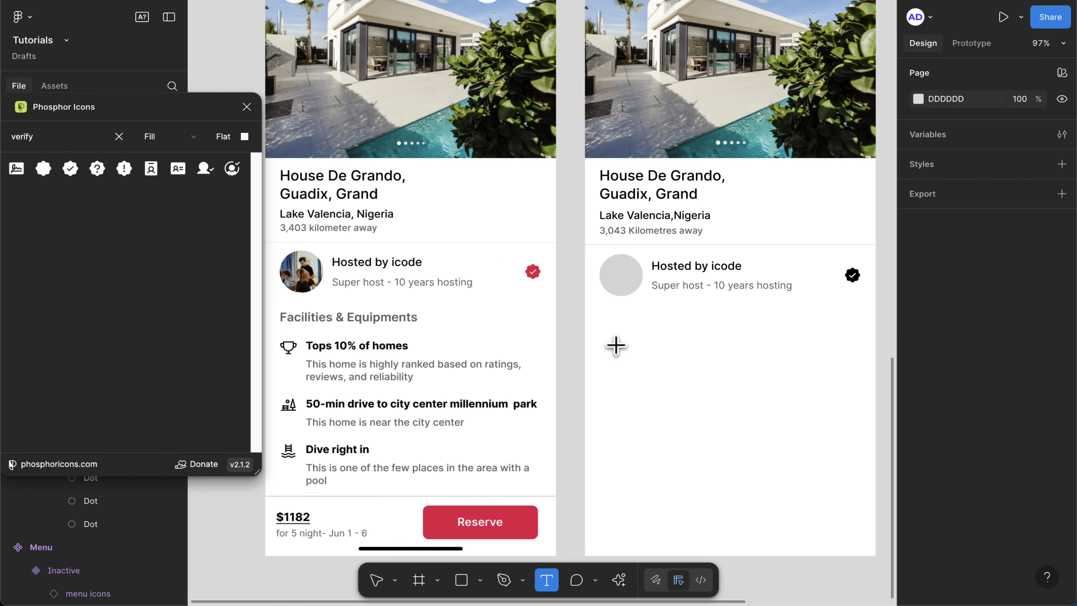
left_click(617, 344)
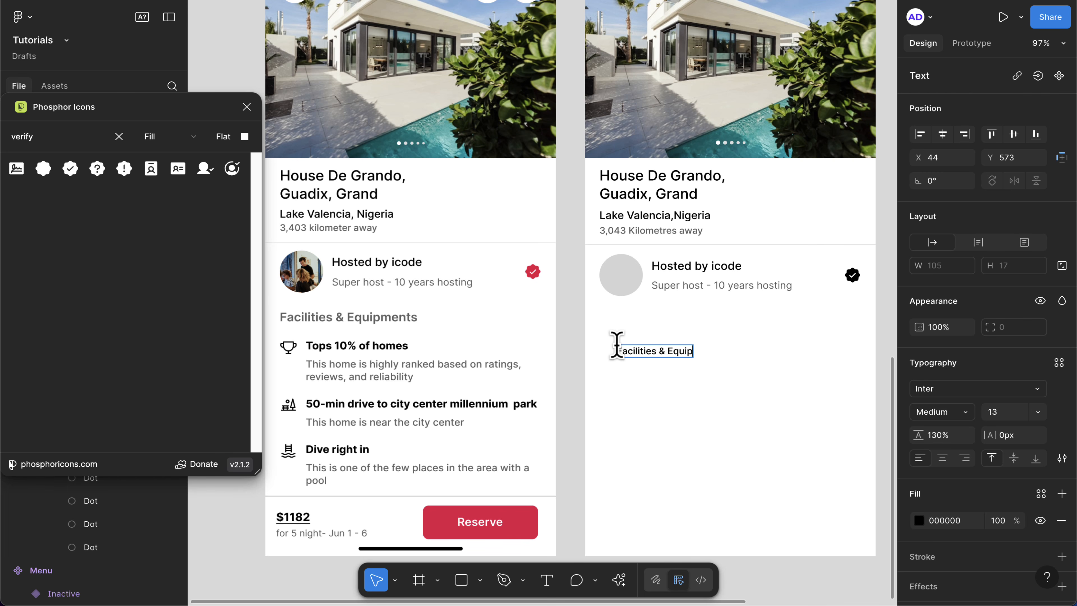
type("ts")
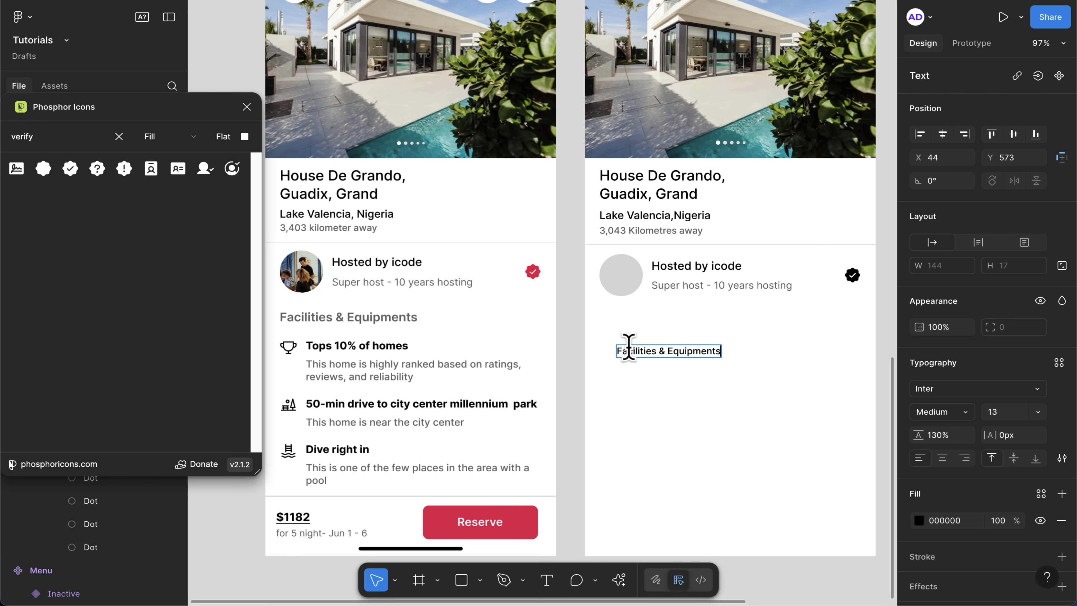
key("Escape")
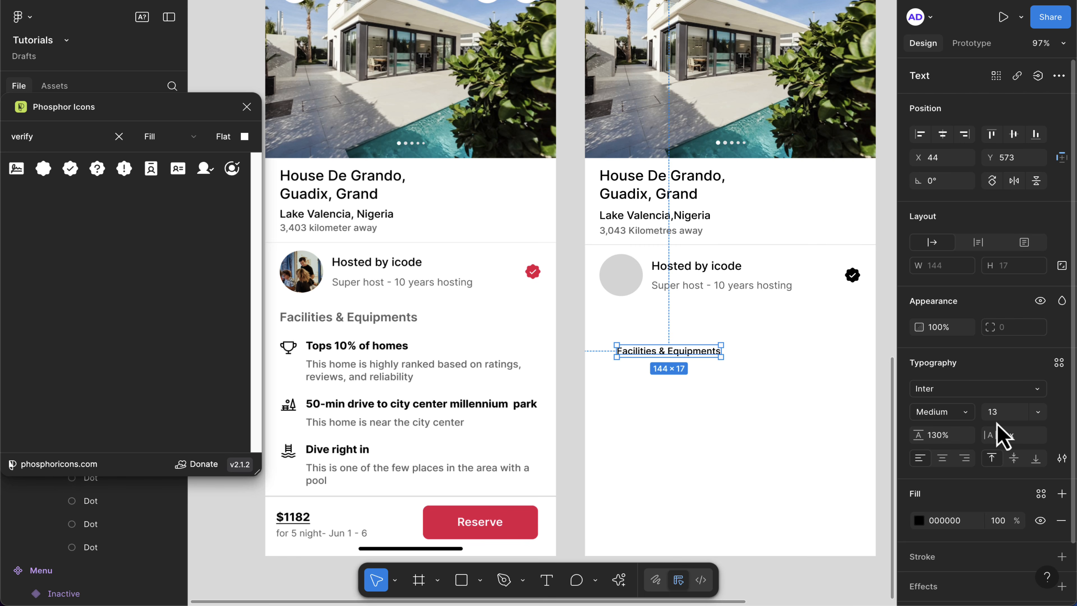
- Style the Facilities & Equipments heading as Semi Bold, size 17, fill 696969, and move it to X 22, Y 560
left_click(1011, 417)
type("17")
key("Return")
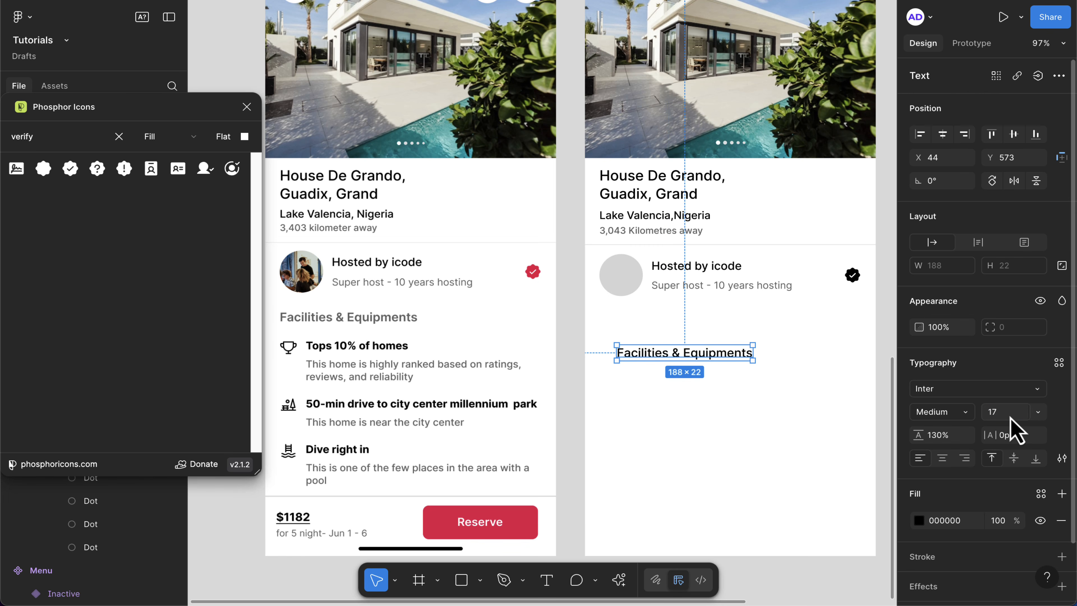
left_click(959, 419)
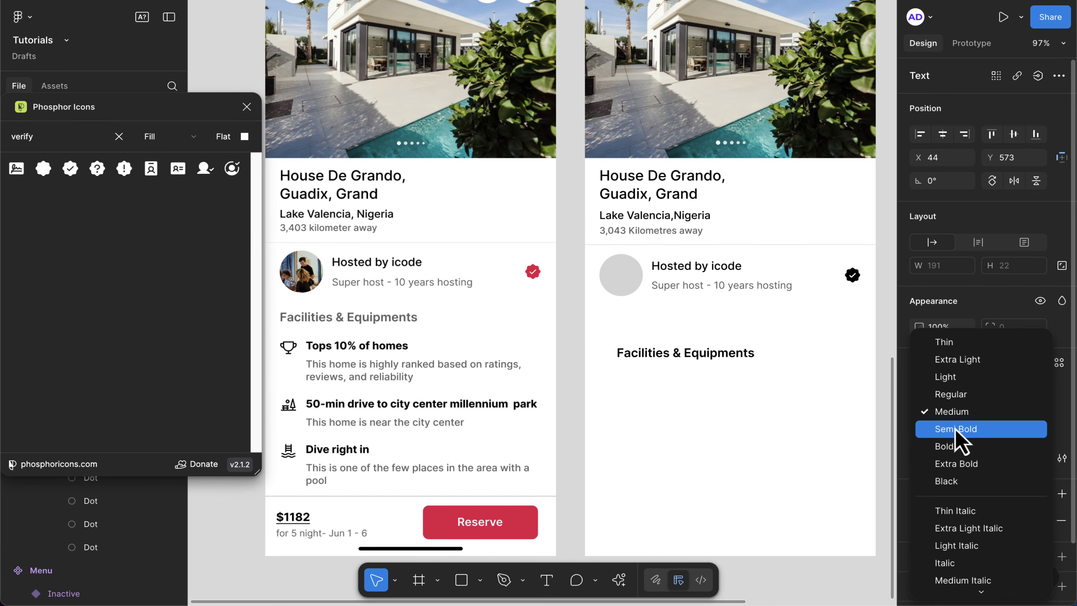
left_click(959, 430)
left_click(944, 521)
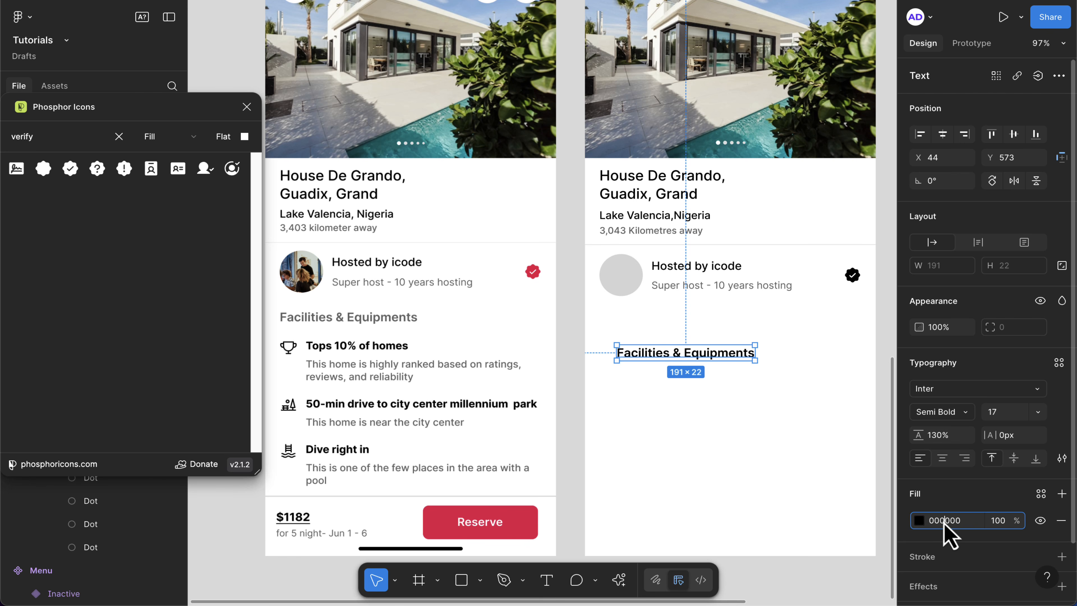
type("69")
key("Return")
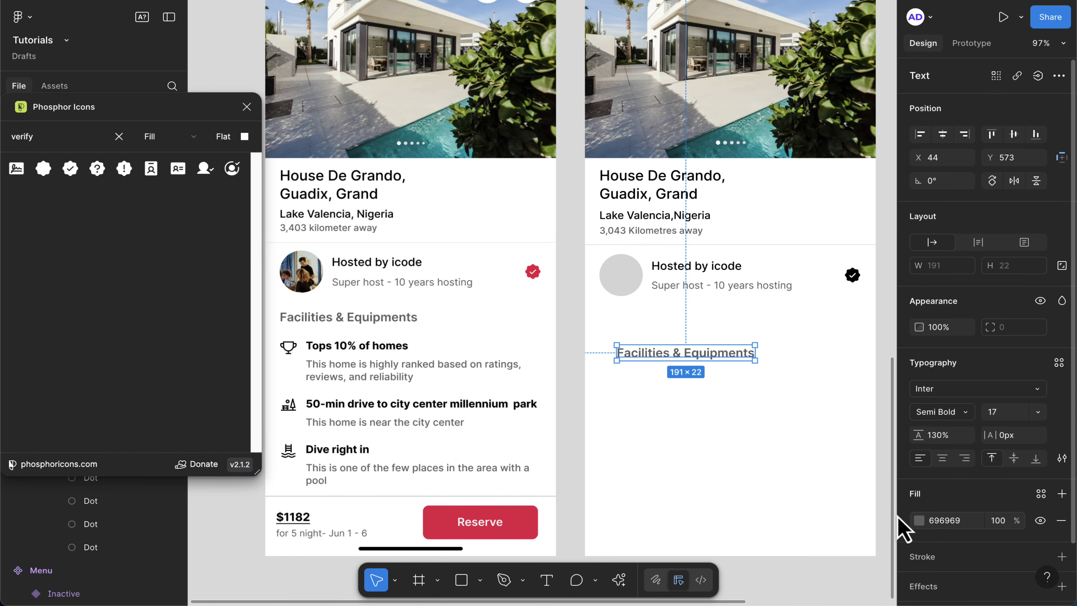
left_click_drag(668, 356, 653, 346)
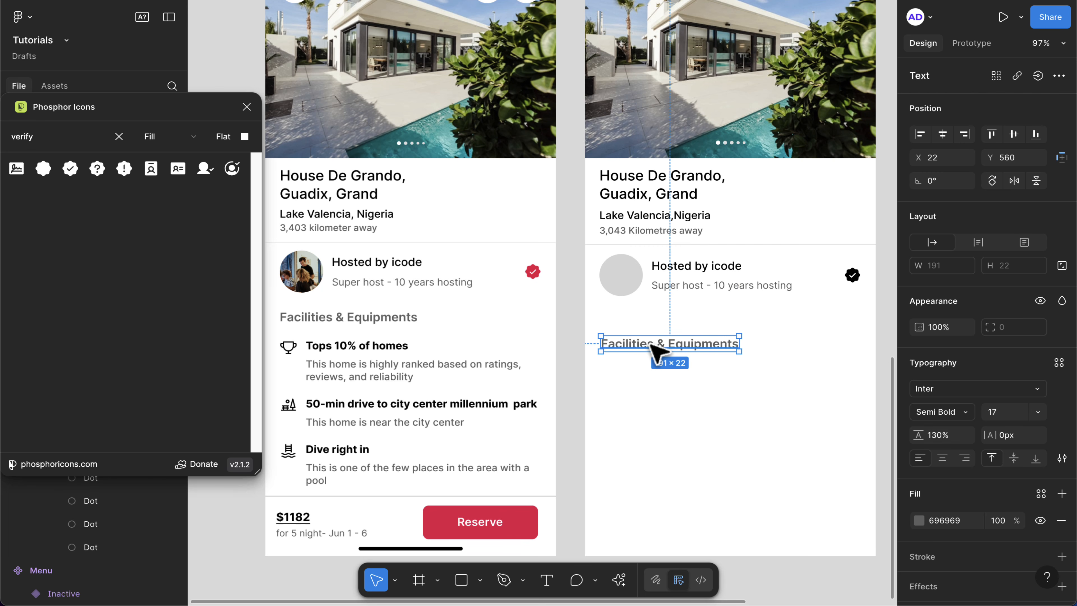
- Switch the Phosphor icon style to Regular, and find and insert the Trophy icon on the canvas beside the frame
scroll(690, 366, "down", 3)
scroll(713, 386, "down", 3)
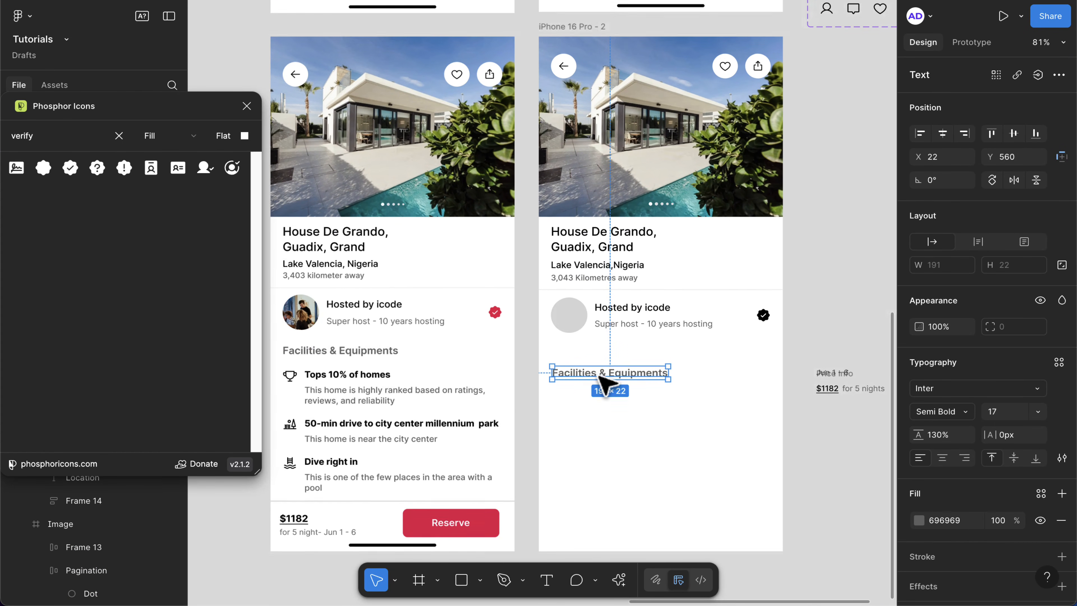
scroll(604, 380, "down", 2)
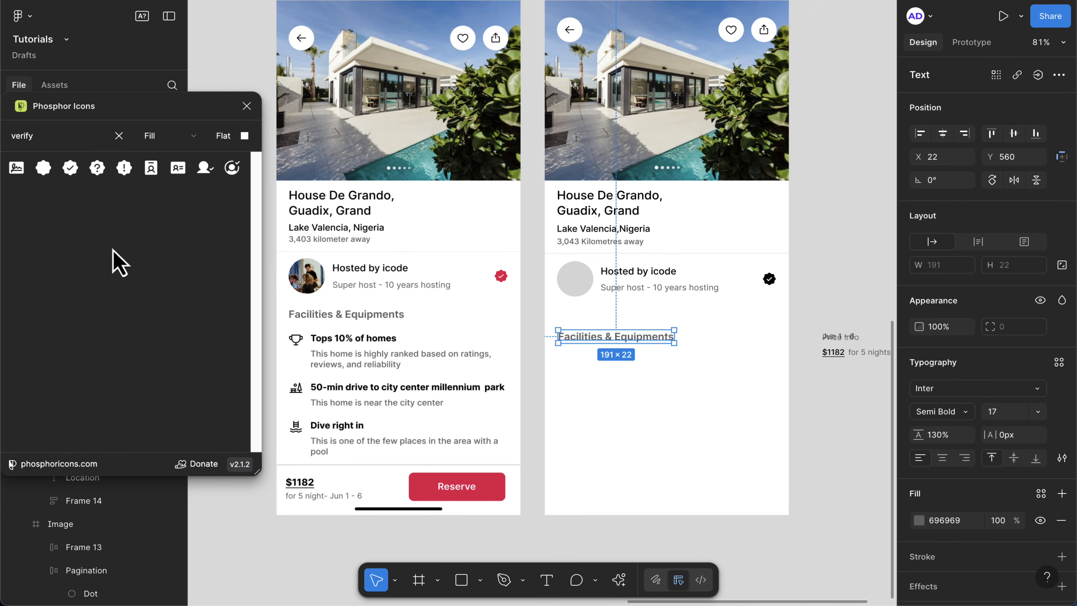
left_click(193, 140)
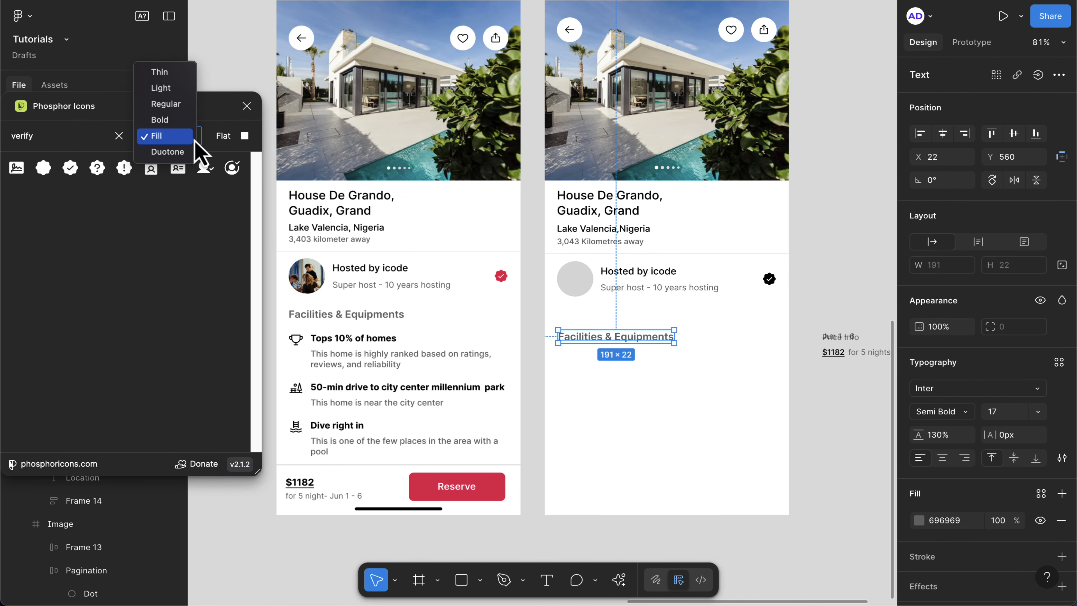
left_click(154, 106)
left_click(65, 137)
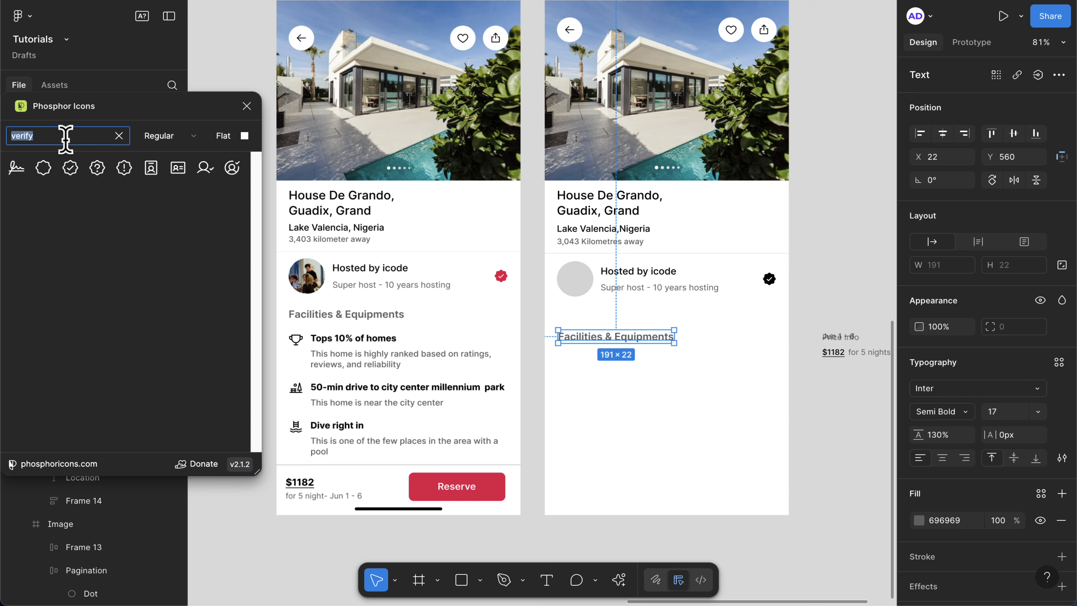
type("trophy")
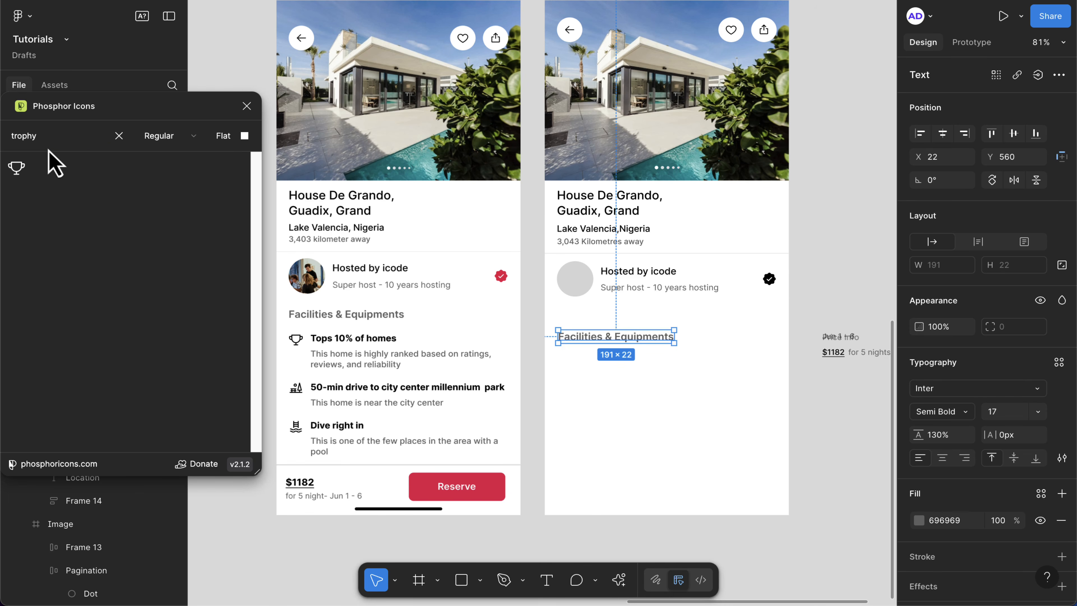
left_click_drag(16, 169, 857, 429)
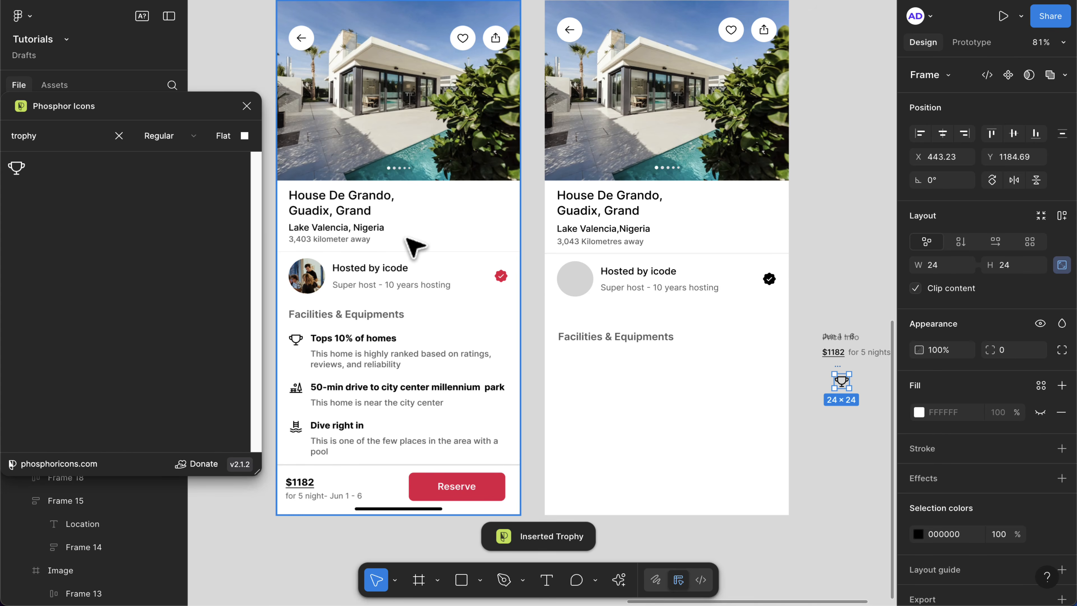
- Search Phosphor Icons for "park" and insert the Park icon on the canvas near the trophy
double_click(75, 129)
type("park")
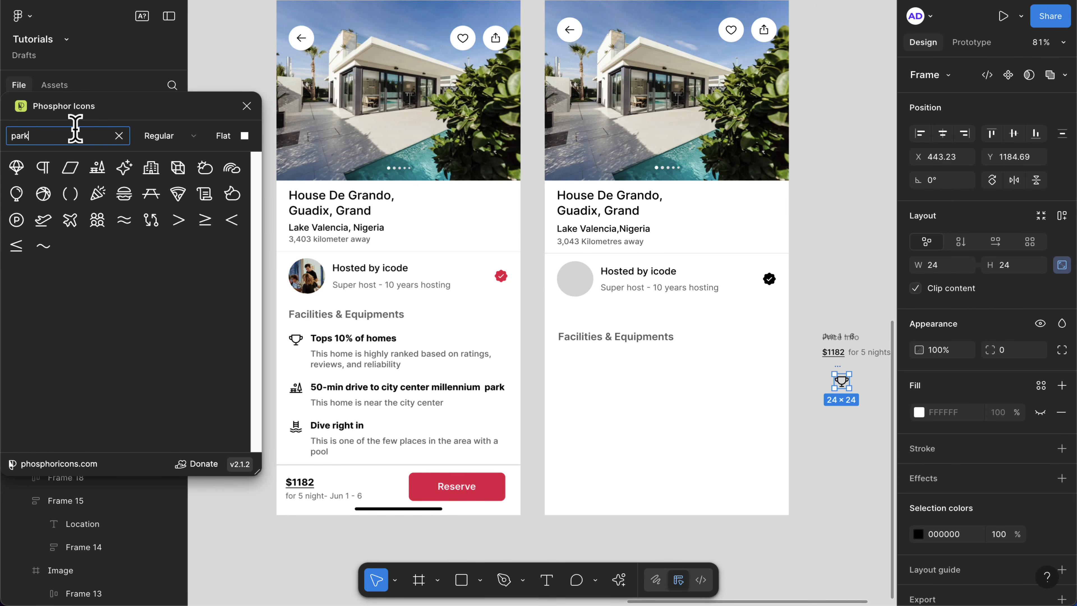
left_click_drag(17, 168, 854, 436)
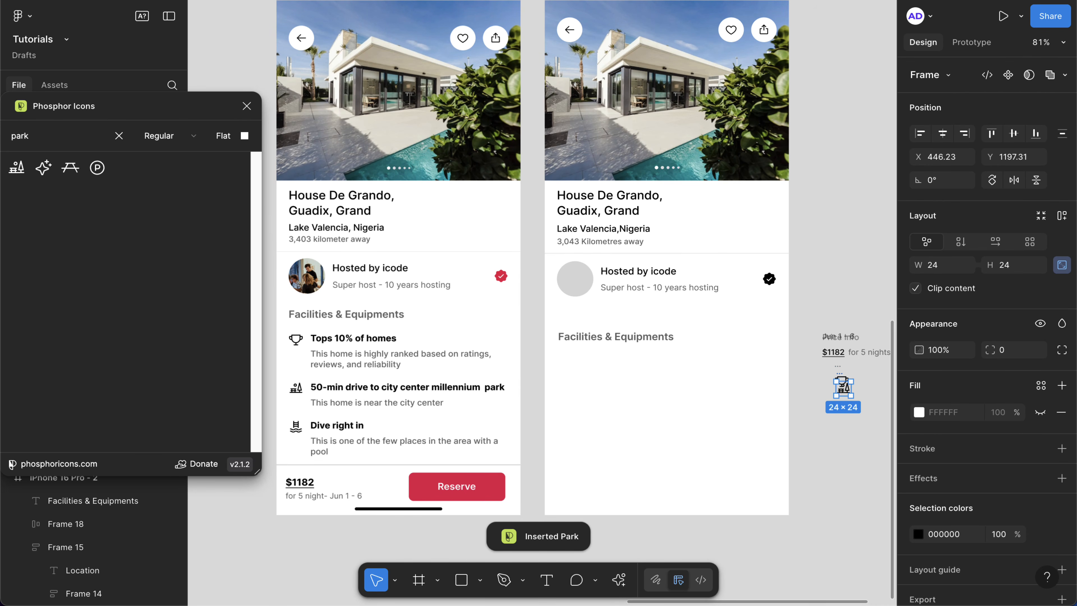
- Search Phosphor Icons for "pool" and insert the SwimmingPool icon on the canvas below the trophy
left_click(38, 134)
type("pool")
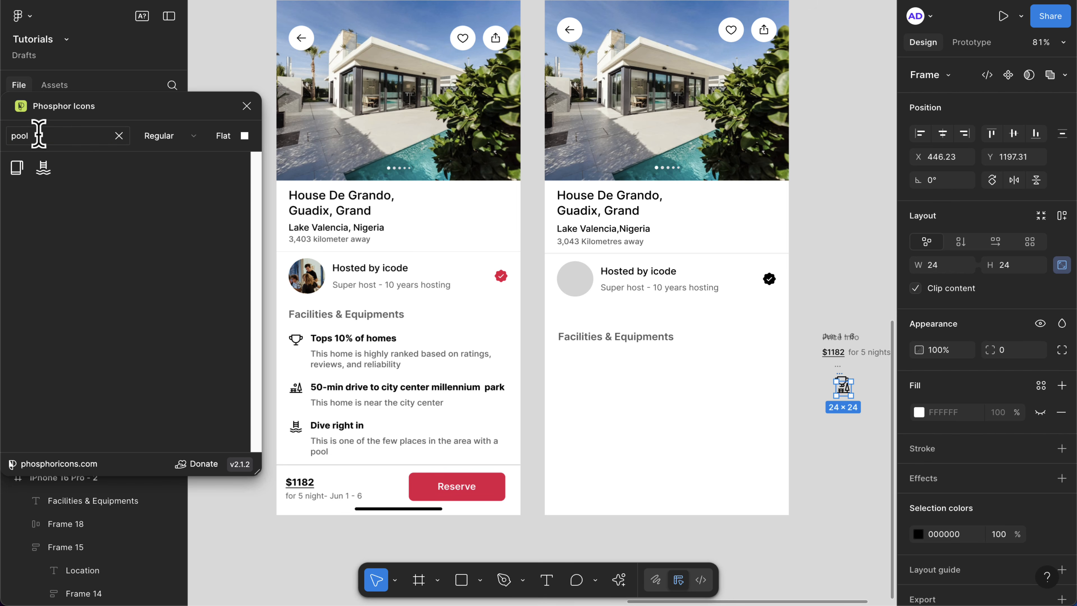
left_click_drag(42, 169, 848, 453)
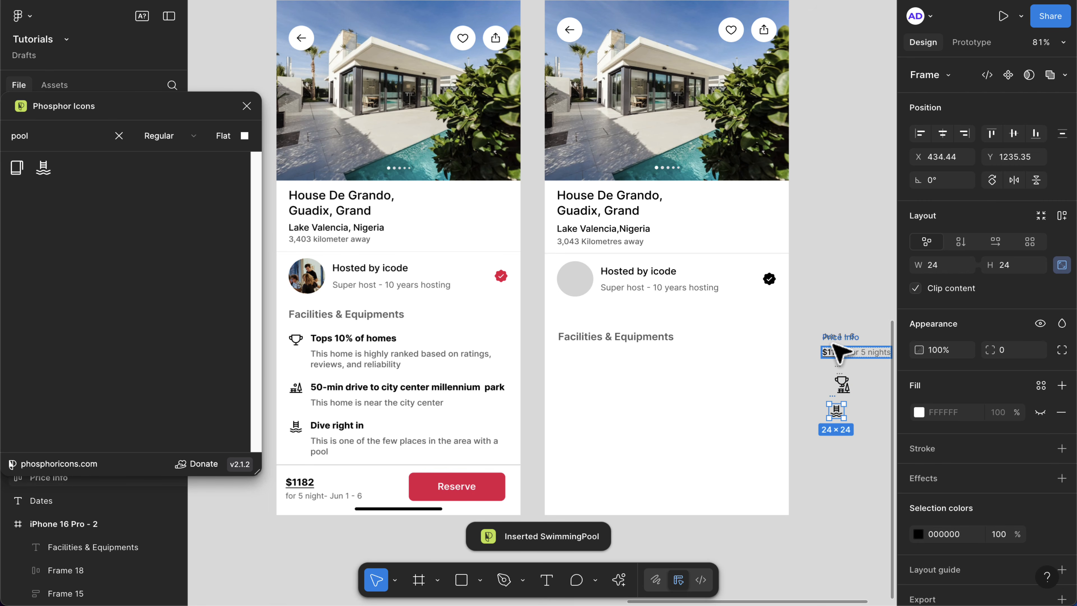
- Separate the overlapping loose texts, moving Price Info to X 423, Y 1027 and the "Jun 1 - 6" dates to X 417, Y 1097
scroll(839, 352, "down", 2)
left_click_drag(810, 296, 817, 240)
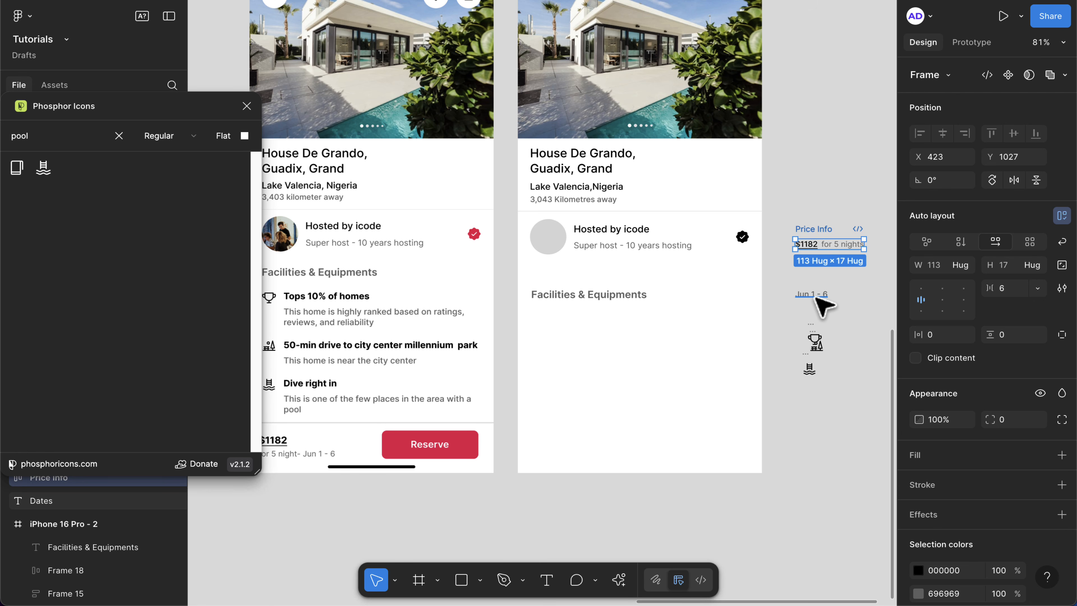
left_click_drag(816, 297, 810, 288)
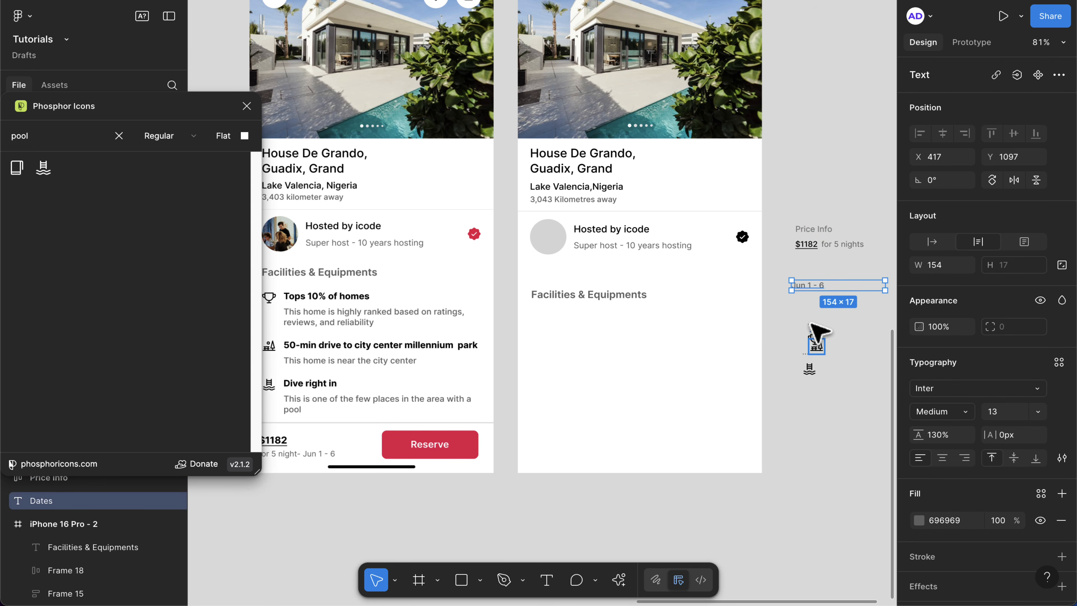
- Move the Park and Trophy icons into the iPhone 16 Pro - 2 frame under Facilities & Equipments, with the trophy at X 29, Y 616
left_click_drag(811, 326, 582, 351)
left_click(813, 335)
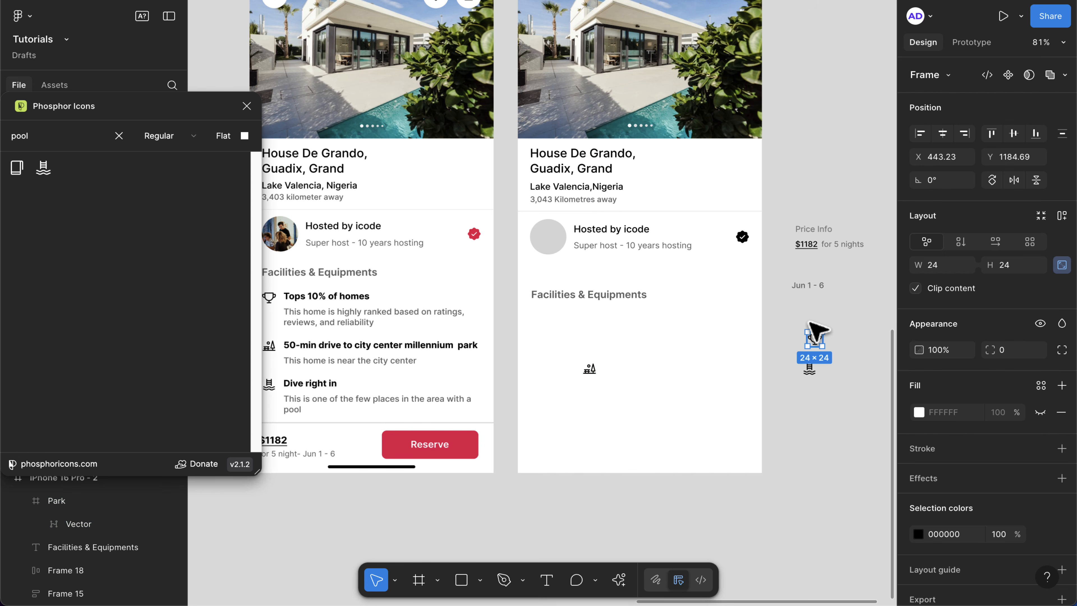
left_click_drag(813, 335, 544, 324)
scroll(547, 318, "left", 2)
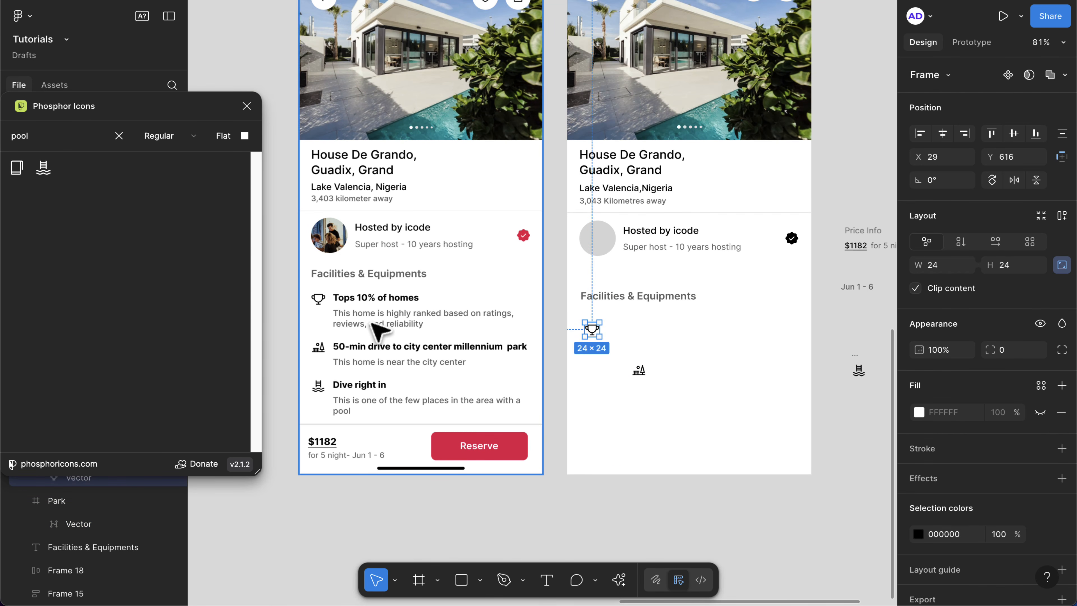
- Move the six loose facility title and description texts across the canvas to beside the iPhone 16 Pro - 2 frame
scroll(464, 327, "down", 5)
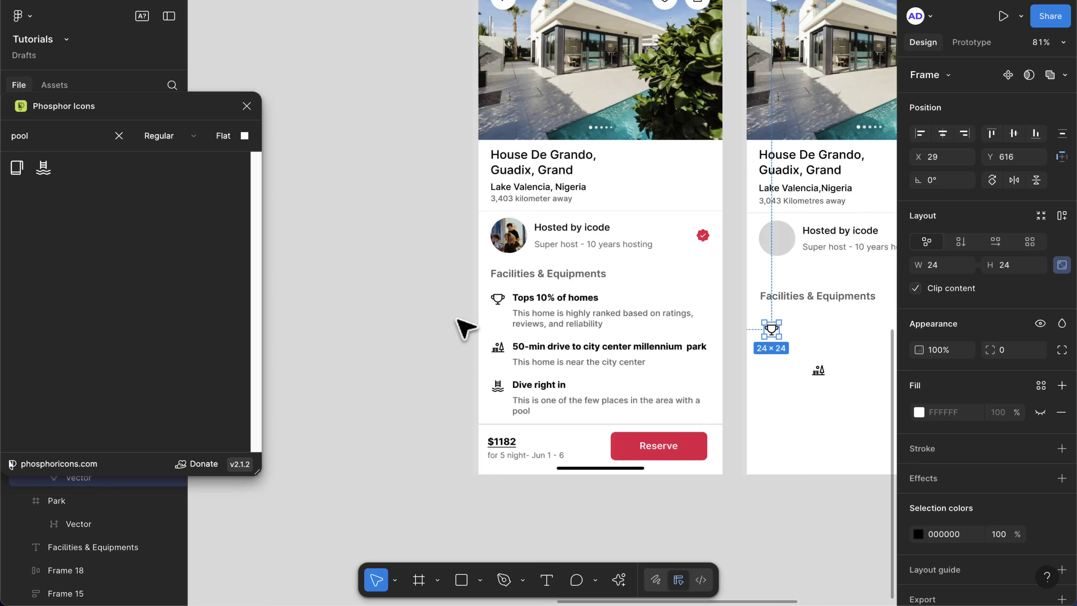
scroll(464, 327, "down", 3)
scroll(464, 328, "left", 10)
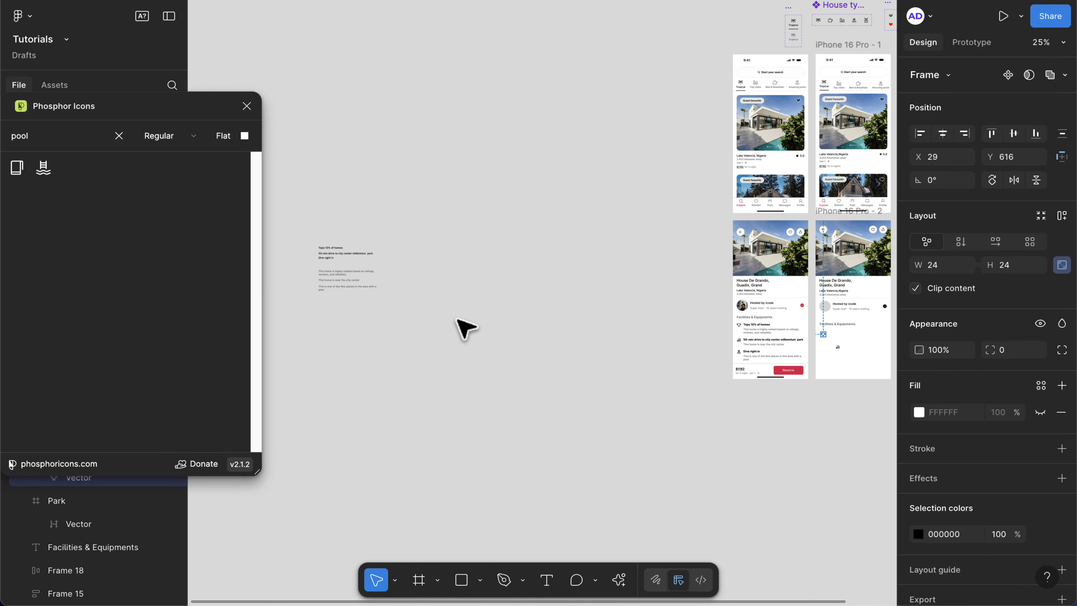
left_click_drag(361, 212, 484, 349)
scroll(424, 323, "right", 3)
scroll(424, 323, "down", 1)
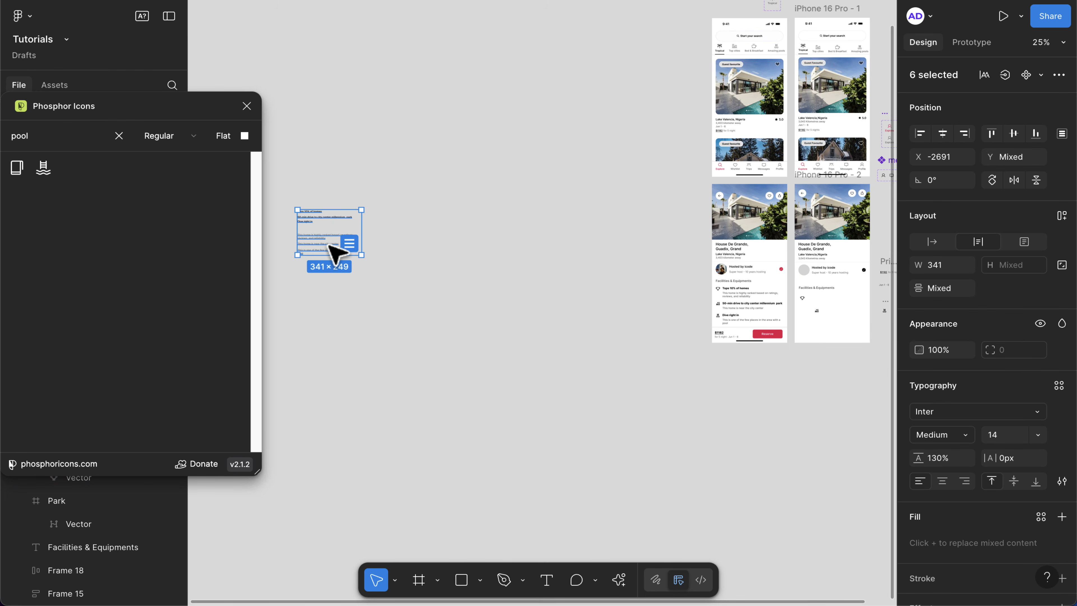
left_click_drag(333, 252, 808, 403)
scroll(702, 403, "right", 4)
scroll(808, 403, "up", 6)
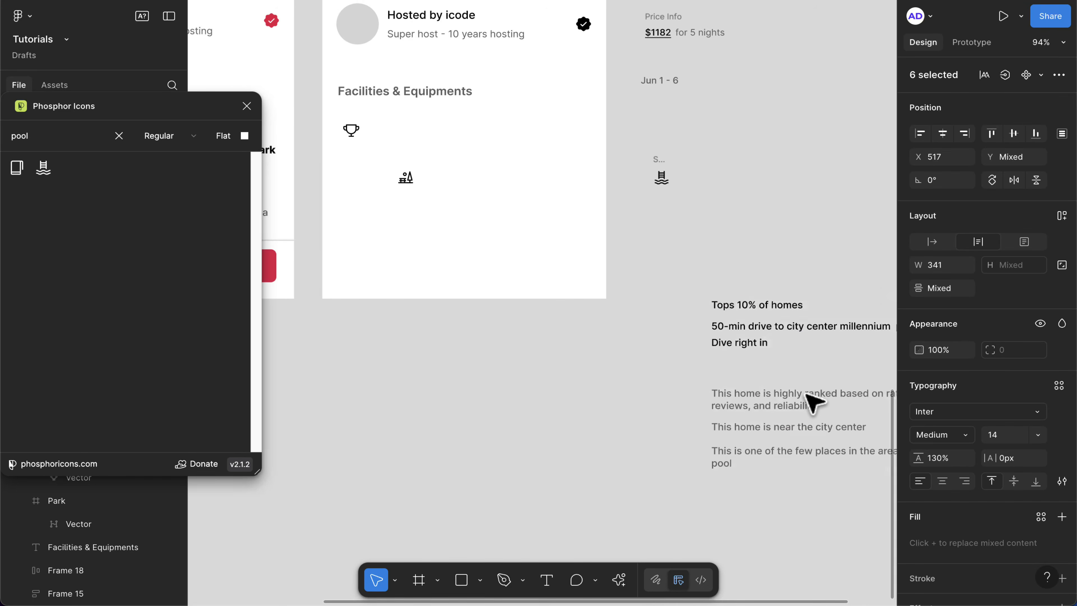
- Place "Tops 10% of homes" beside the trophy at X 80, Y 619 and fit its box to the text width
left_click(757, 315)
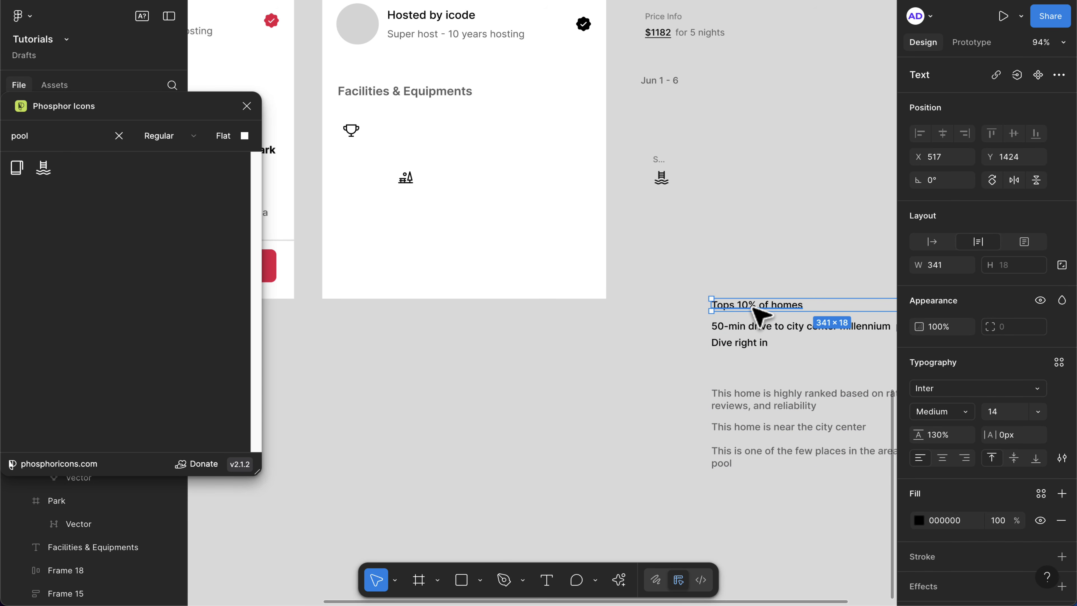
left_click_drag(759, 316, 426, 142)
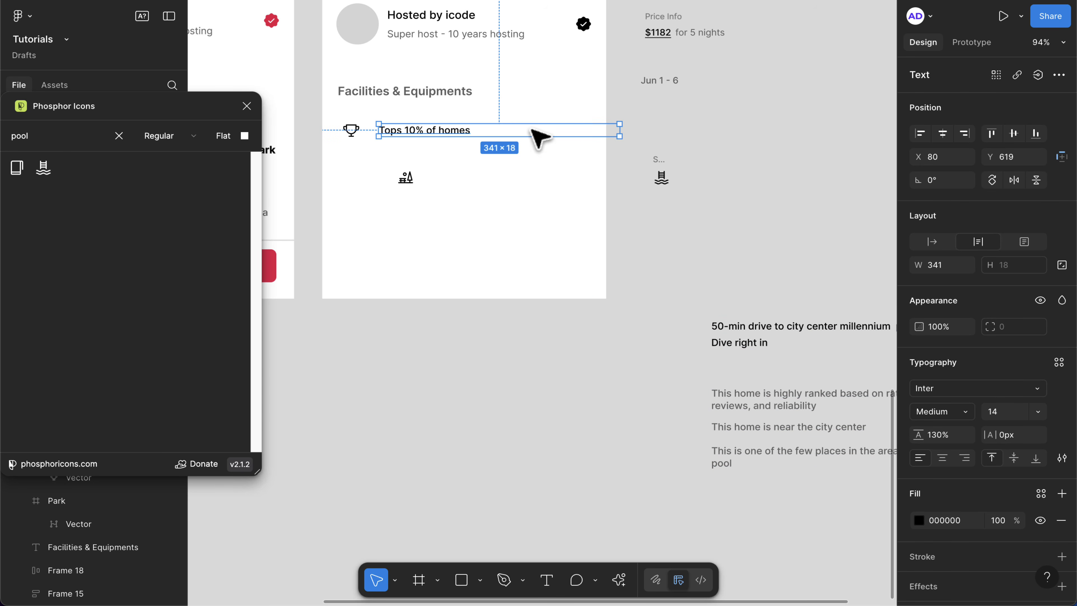
double_click(626, 131)
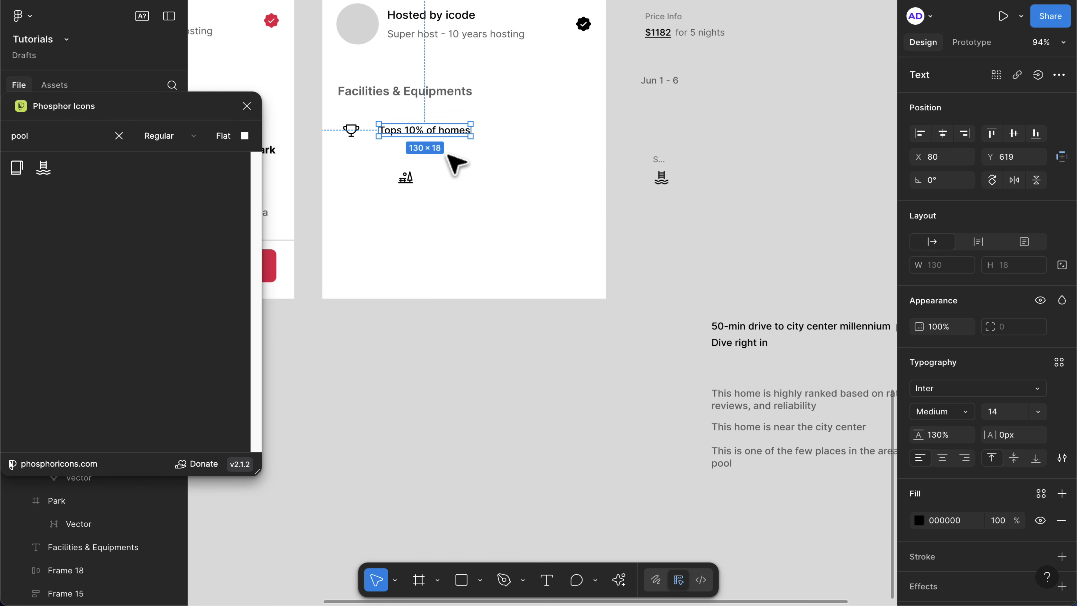
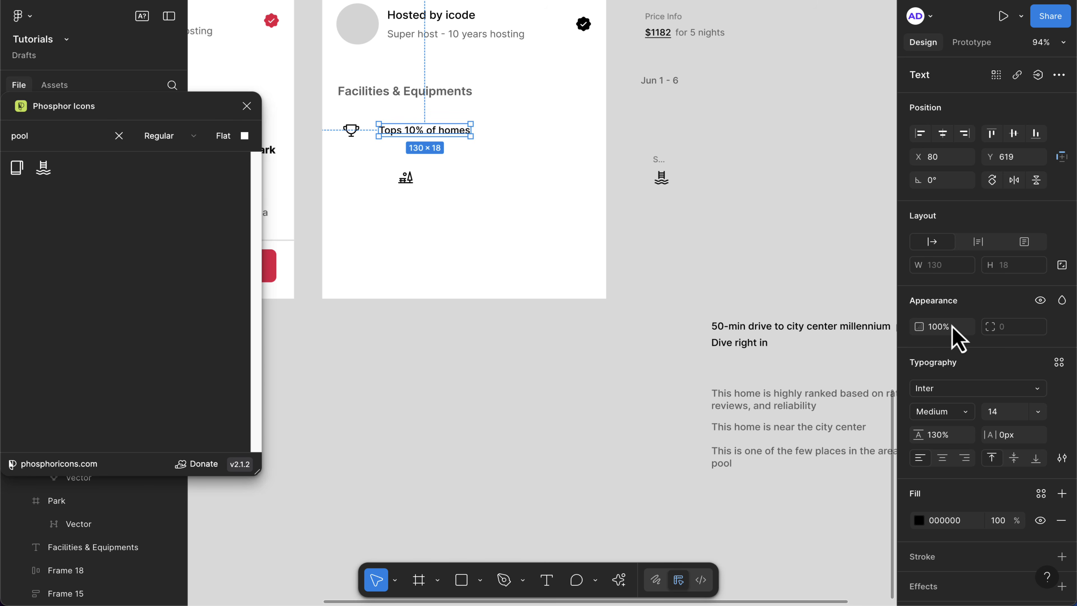
- Style the "Tops 10% of homes" title as Bold, size 15
left_click(996, 416)
key("Up")
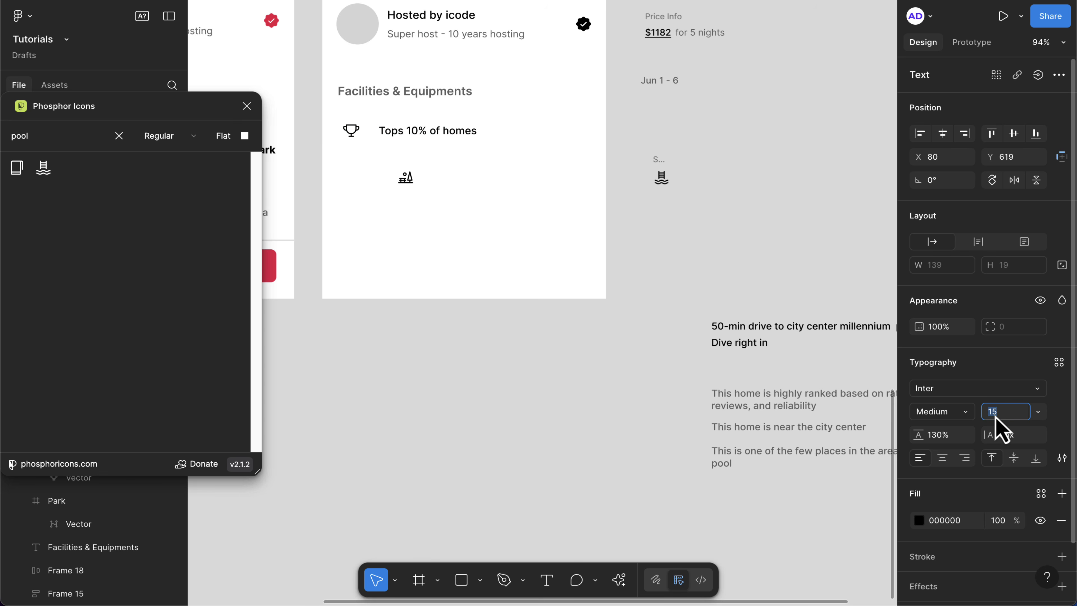
left_click(955, 418)
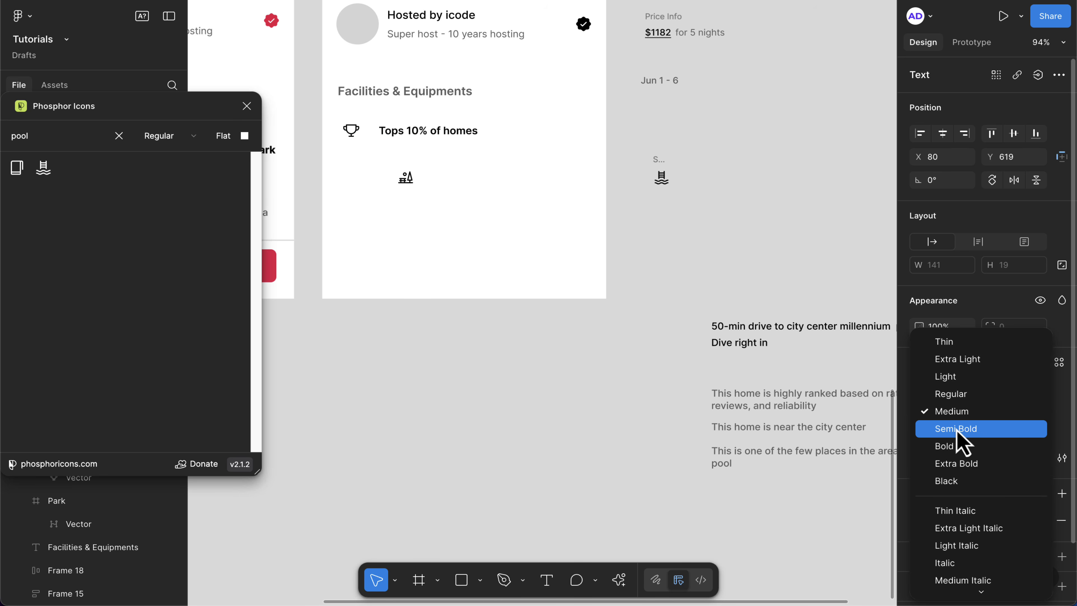
left_click(950, 447)
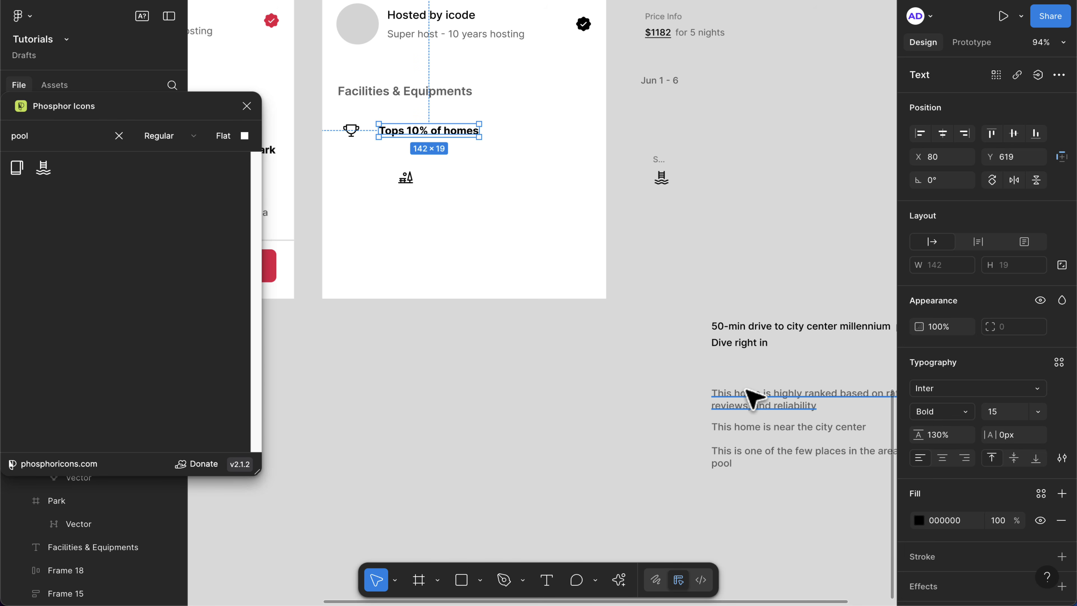
- Place the "This home is highly ranked" description under the title at X 64, Y 650 and narrow it to 305 wide
left_click_drag(782, 414, 450, 173)
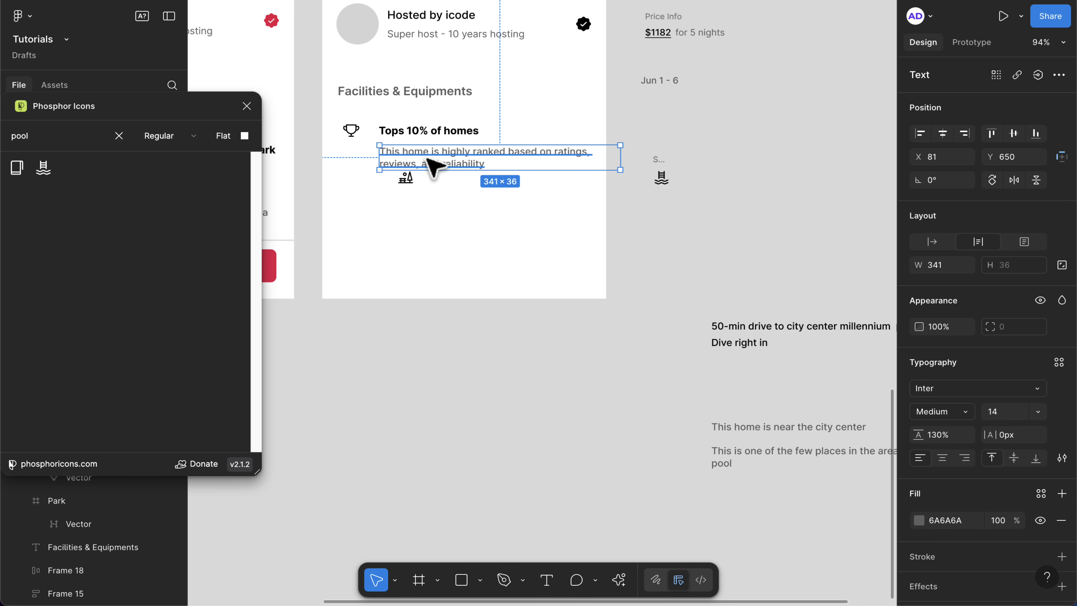
left_click_drag(433, 166, 440, 167)
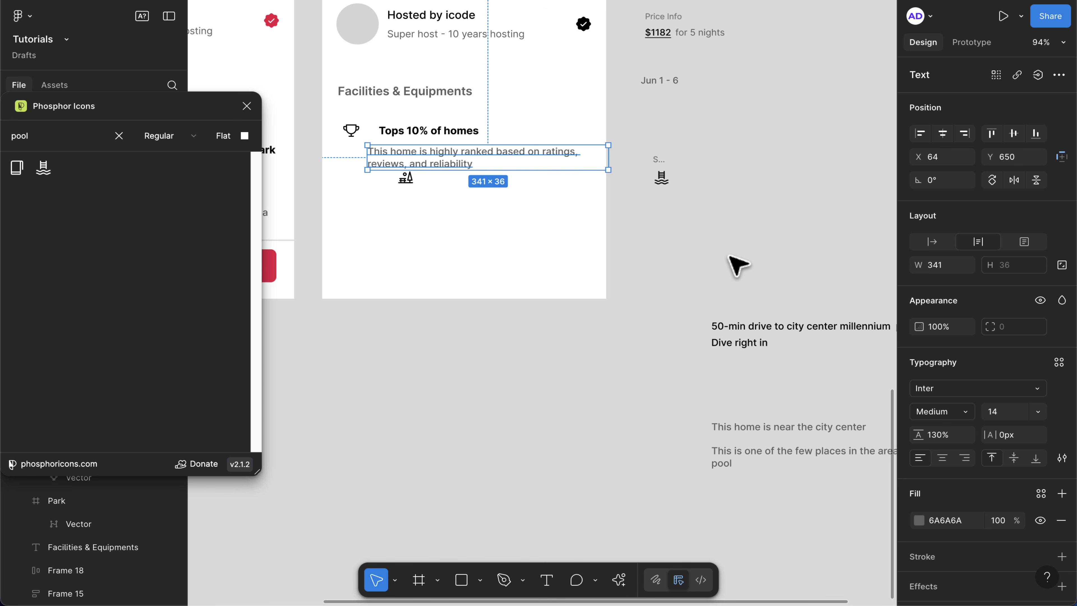
scroll(435, 169, "up", 5)
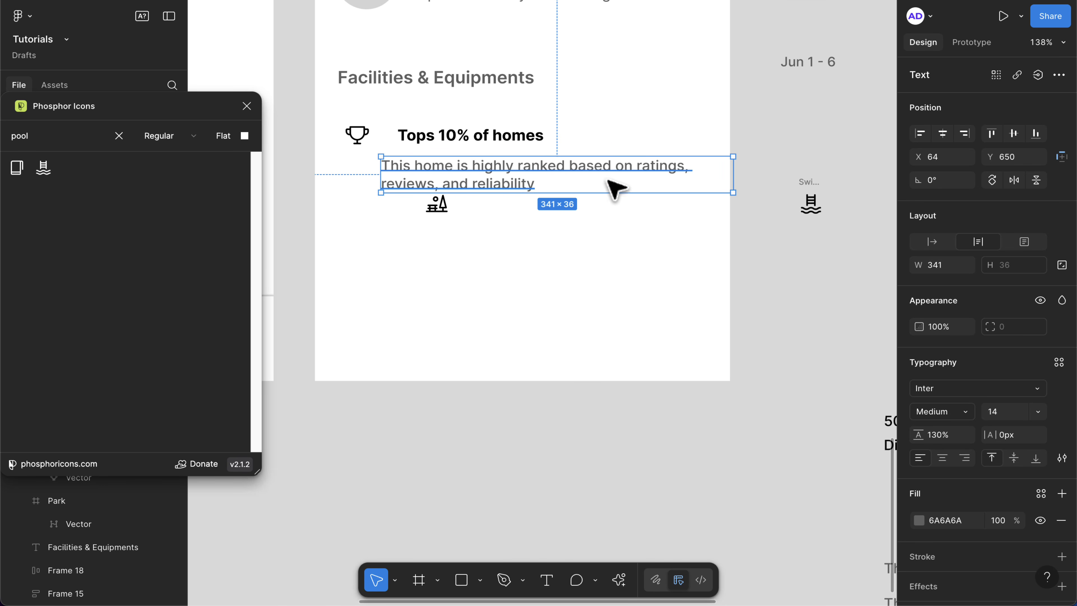
left_click_drag(734, 171, 707, 170)
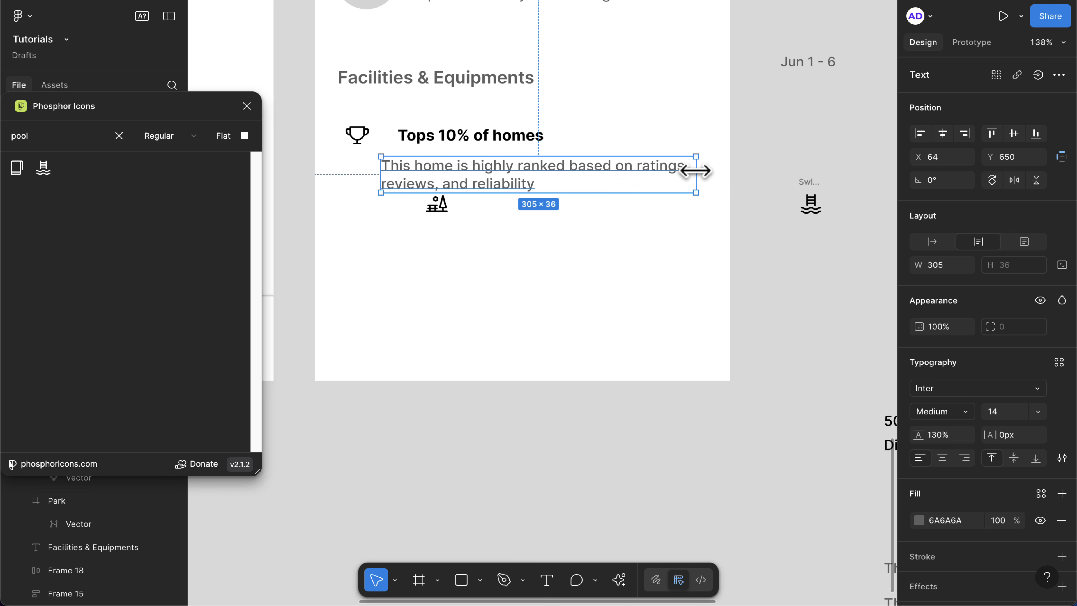
- Combine the "Tops 10% of homes" title and its description in a vertical auto layout with a gap of 4
left_click(469, 143)
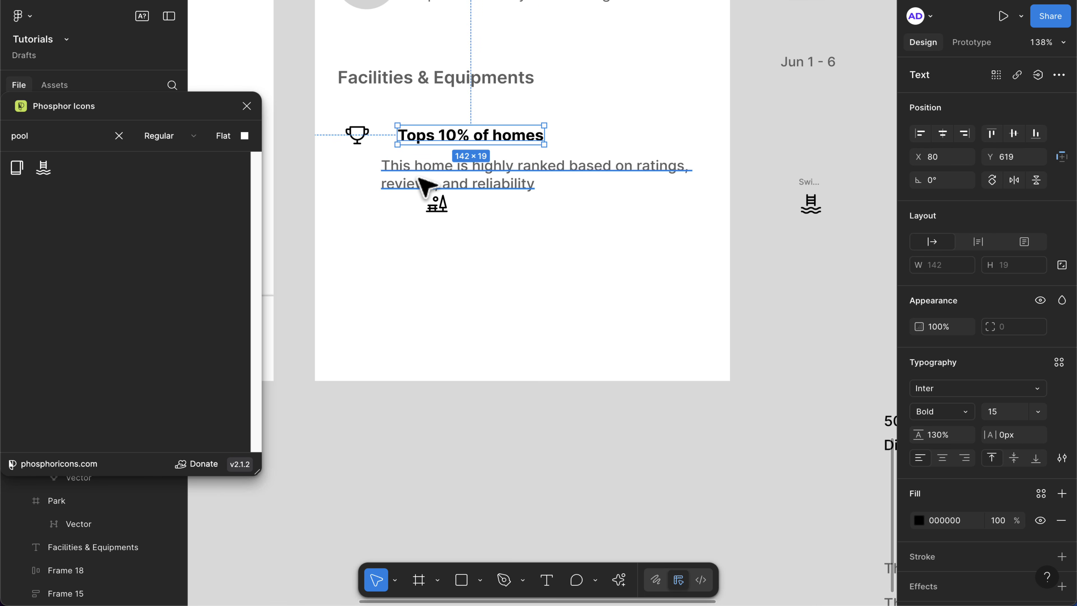
left_click(423, 186, "shift")
key("shift+a")
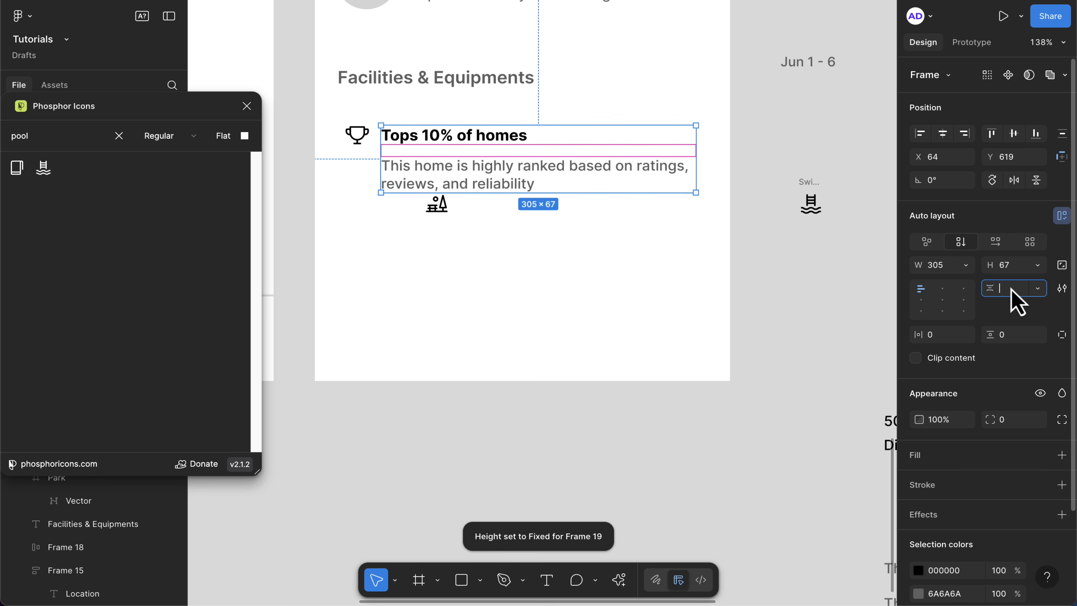
type("4")
key("Return")
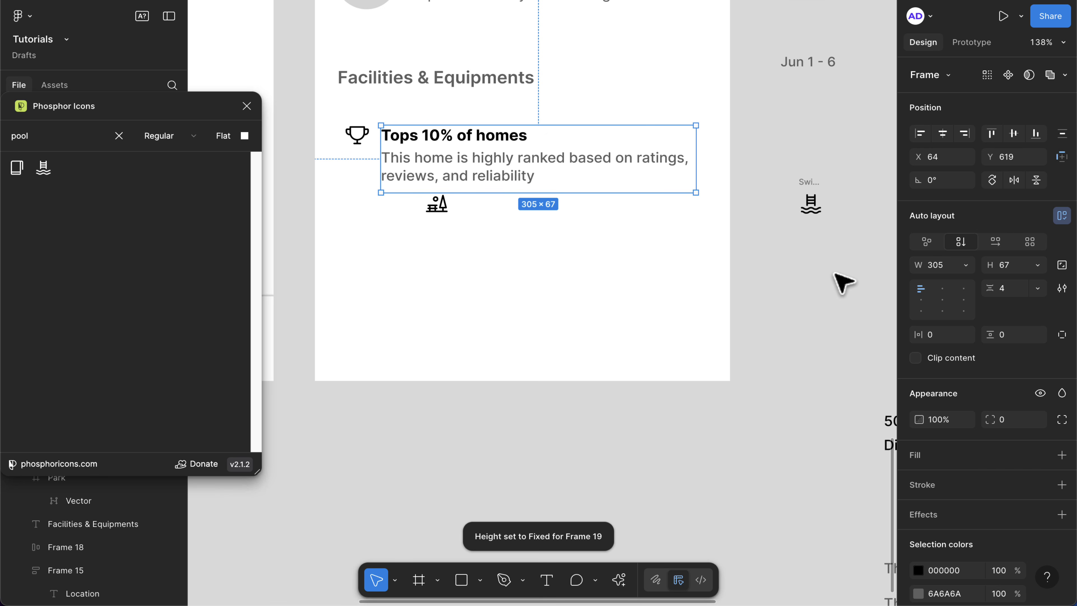
- Set the height of both the title-and-description frame and its description text to hug contents
left_click(1037, 266)
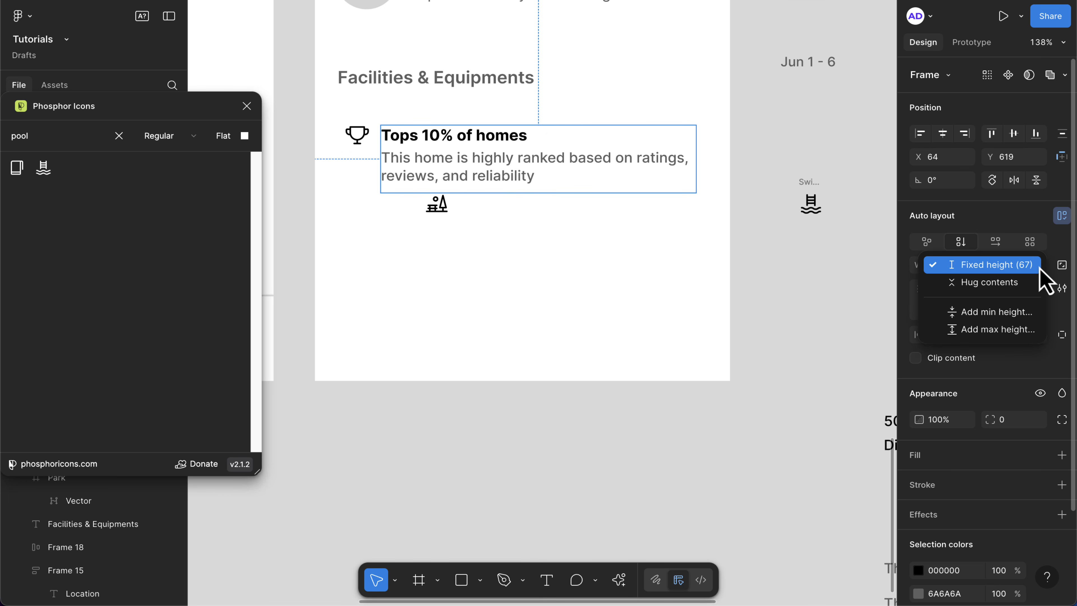
left_click(1031, 282)
left_click(552, 263)
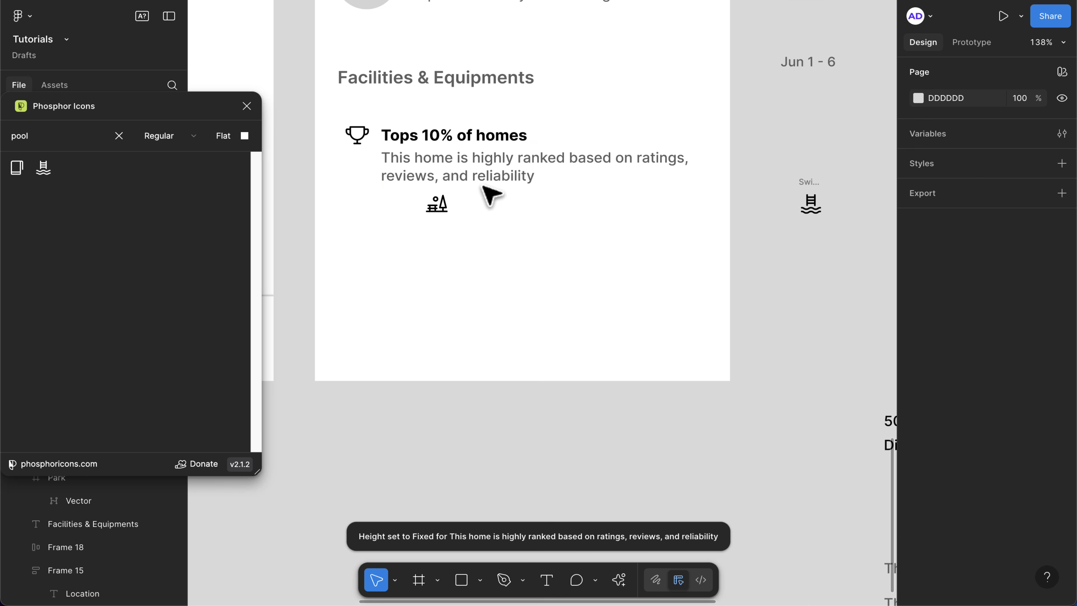
left_click(478, 179)
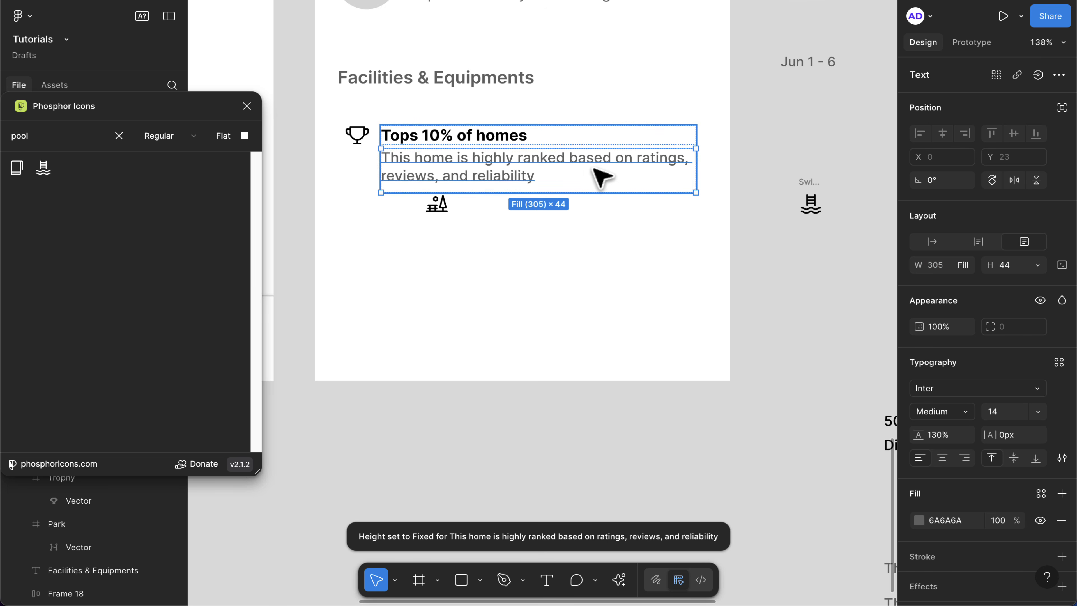
left_click(1038, 265)
left_click(1017, 289)
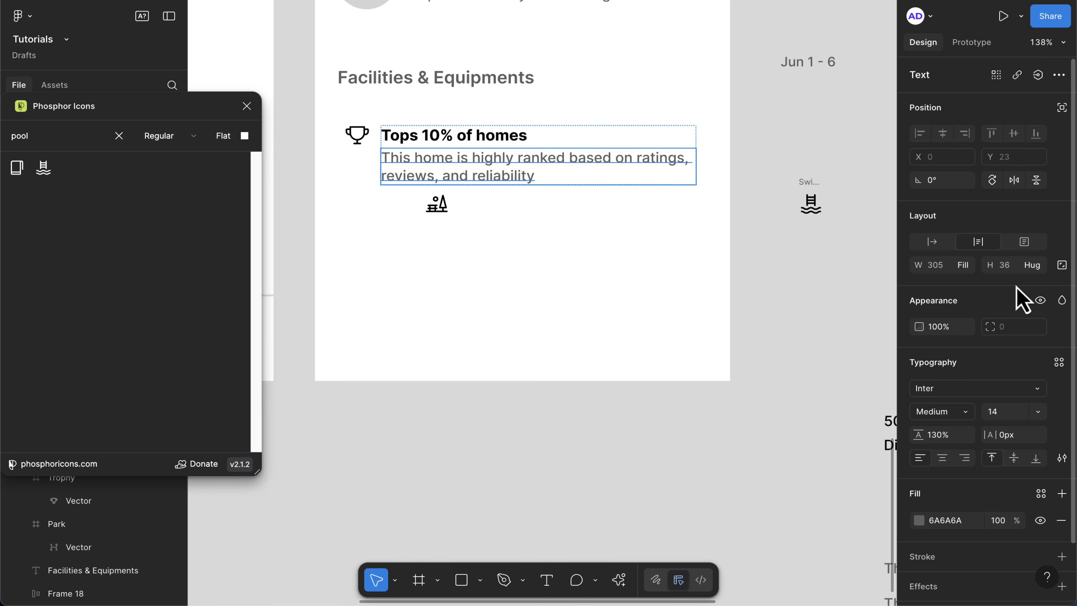
left_click(564, 269)
left_click(474, 173)
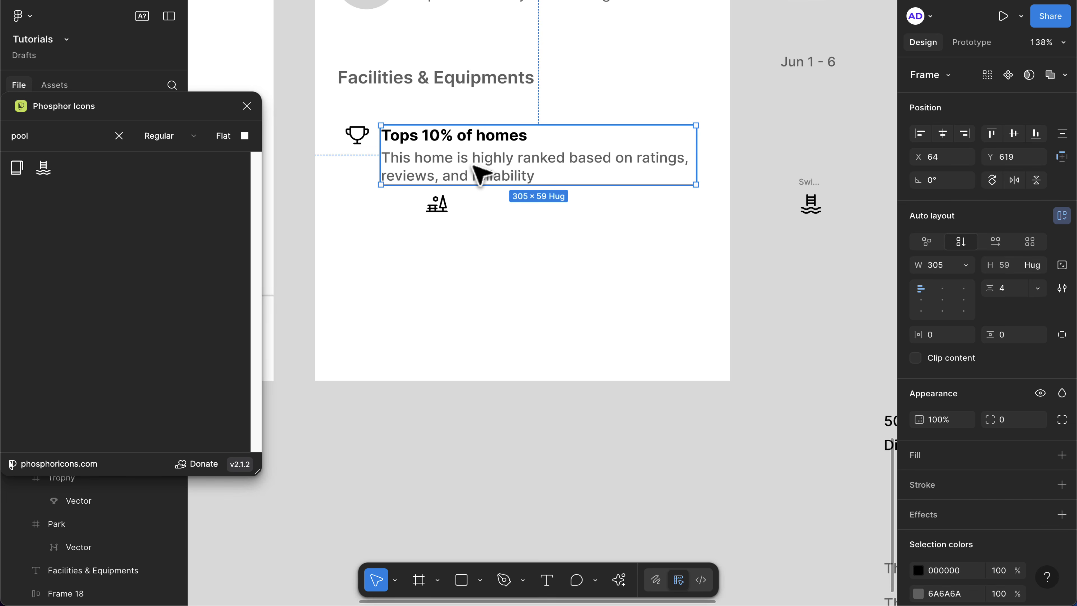
- Combine the trophy icon and the text block in a horizontal auto layout aligned top left
scroll(473, 173, "down", 5)
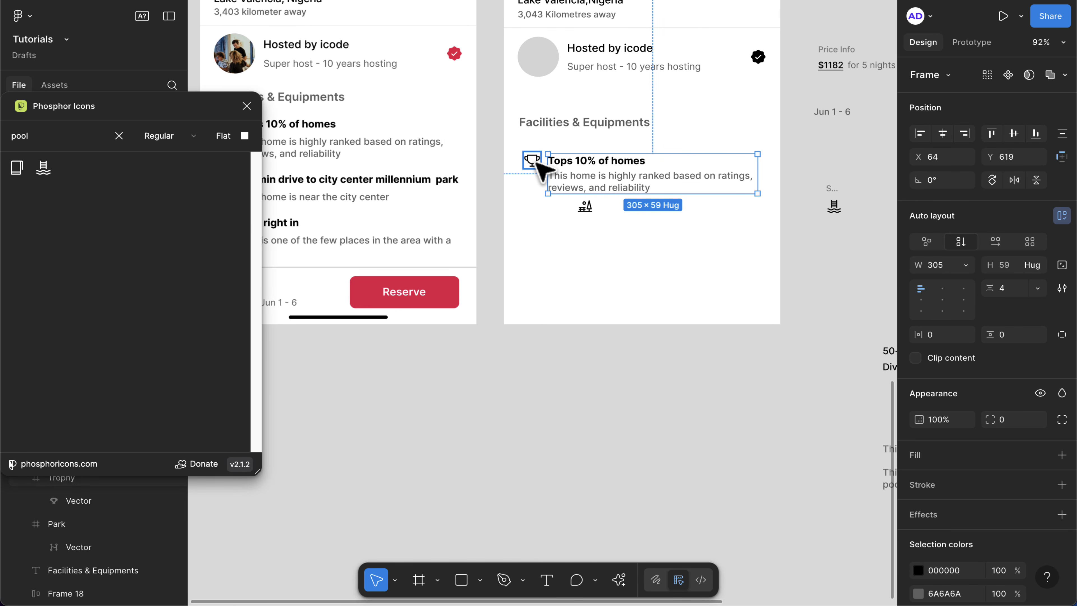
left_click(535, 164, "shift")
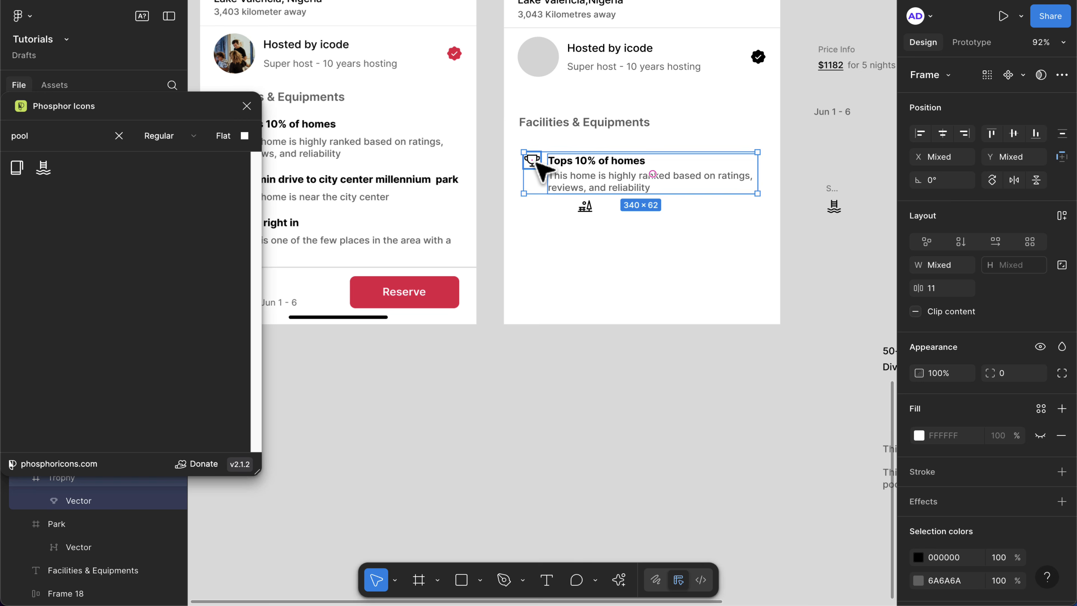
key("shift+a")
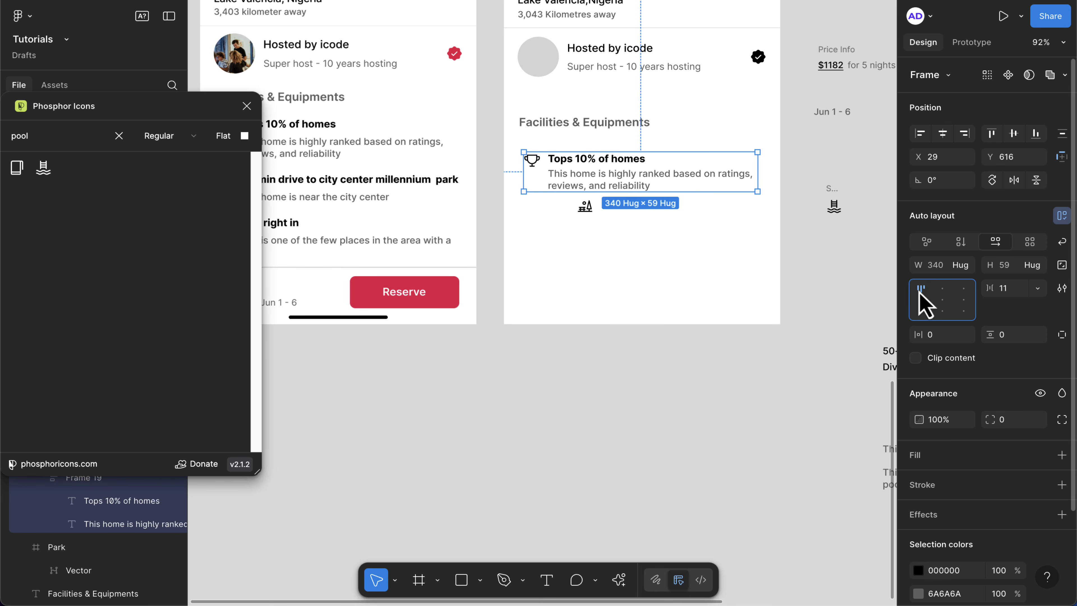
- Set the gap between the trophy icon and its text block to 16
scroll(572, 190, "down", 3)
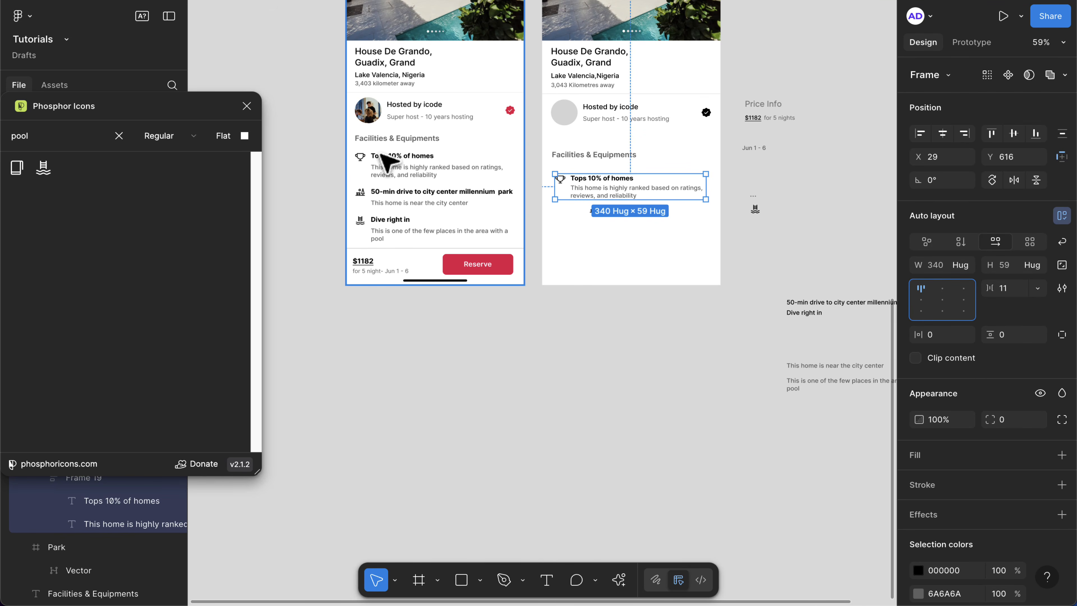
scroll(662, 227, "up", 5)
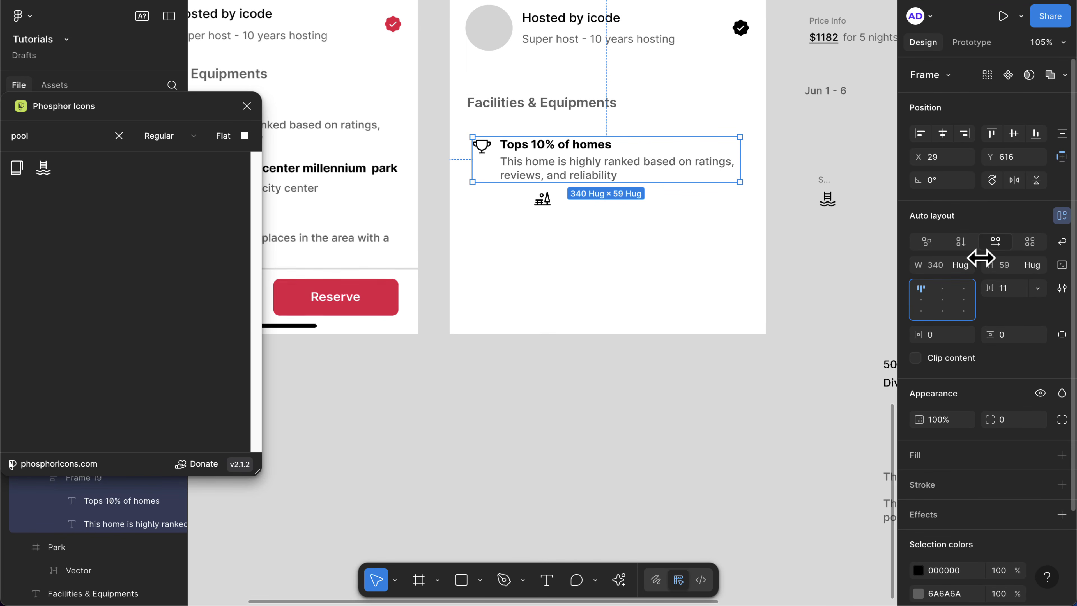
left_click(1013, 293)
key("Up")
key("Up")
key("Up")
key("Up")
key("Up")
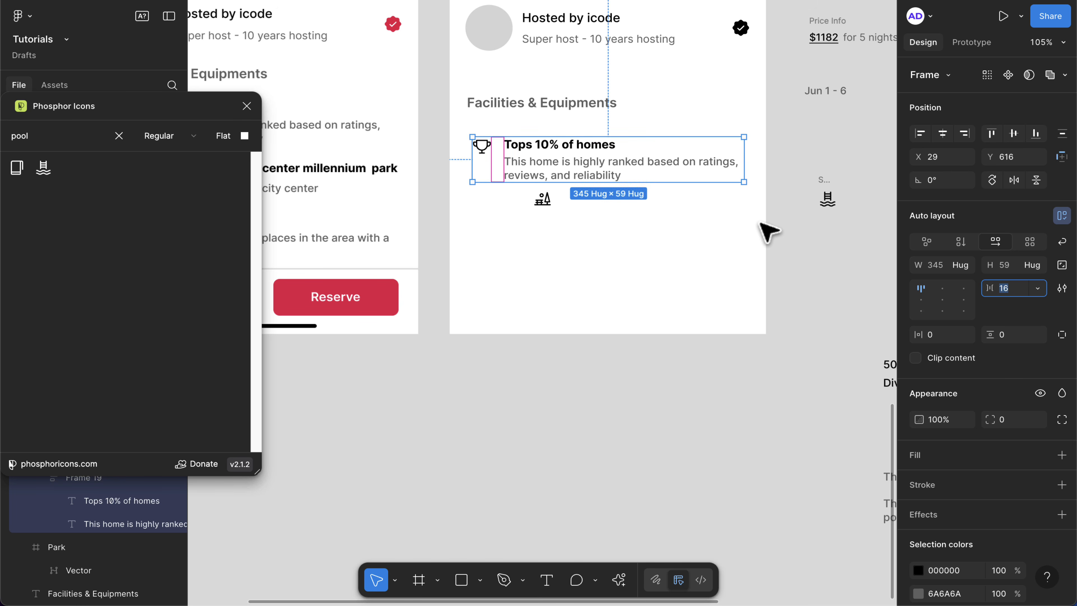
- Move the park icon clear of the "Tops 10% of homes" row and duplicate that row about 22 below the original
scroll(760, 231, "down", 2)
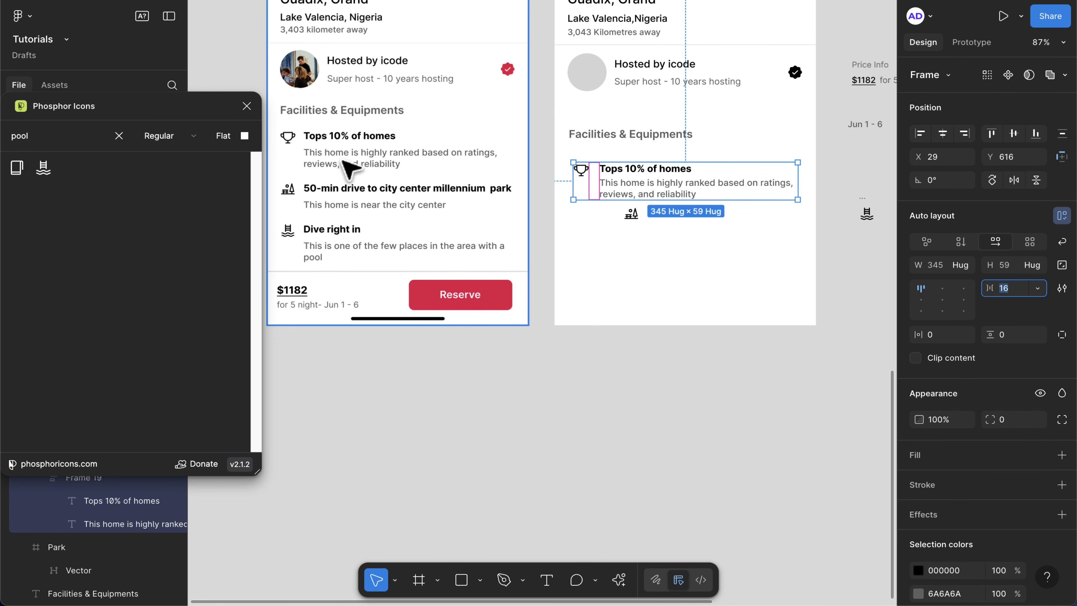
left_click(611, 237)
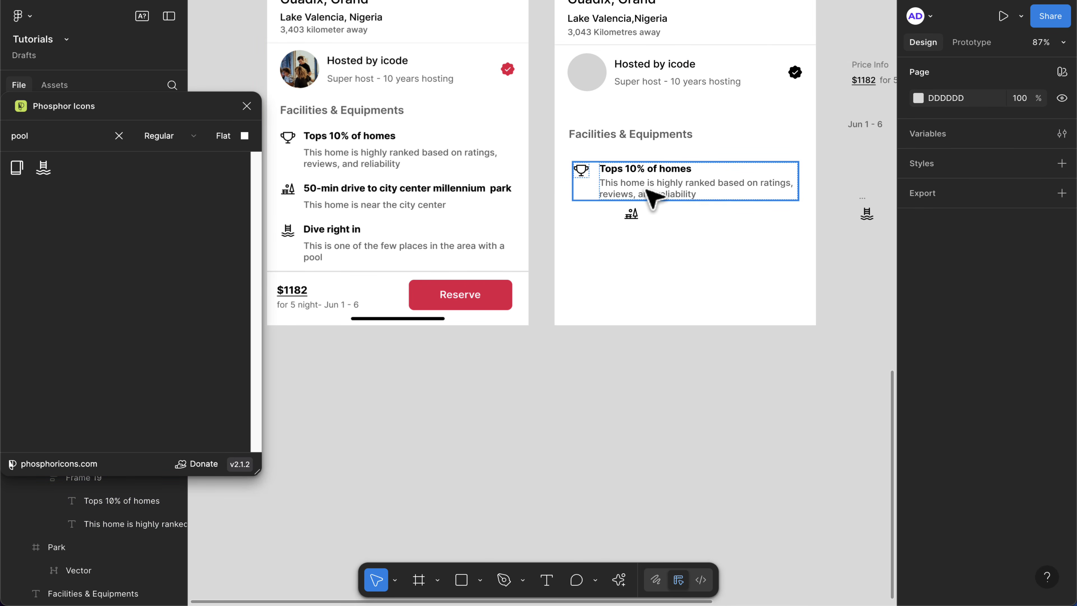
left_click(652, 198)
left_click_drag(649, 199, 787, 284)
left_click(645, 174)
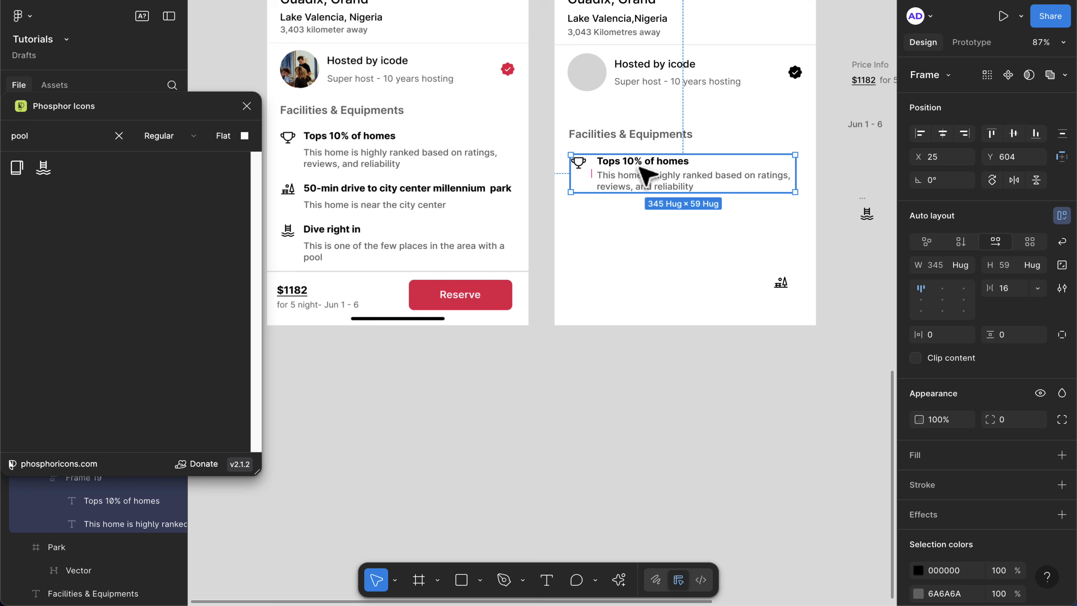
left_click_drag(644, 178, 644, 229)
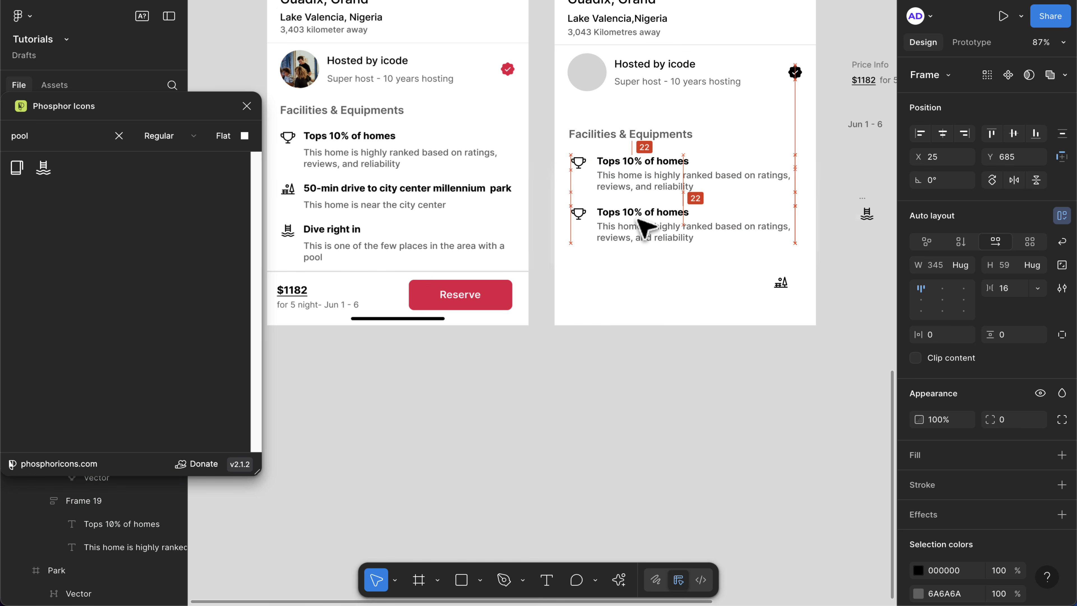
- Replace the trophy icon in the duplicated row with the park icon, placed before the text block
left_click(782, 283)
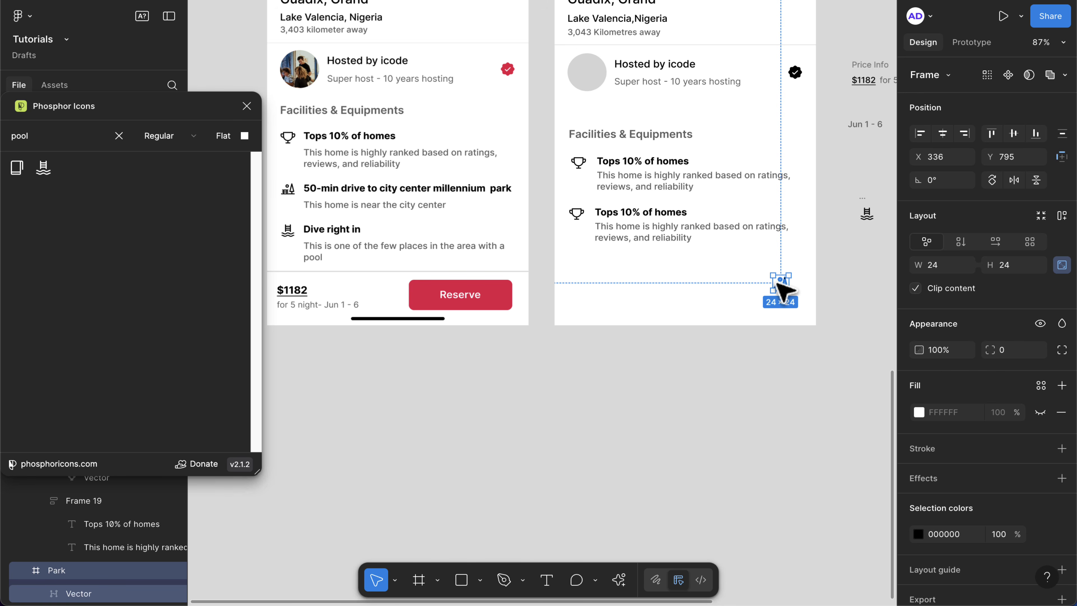
key("Delete")
left_click(637, 230)
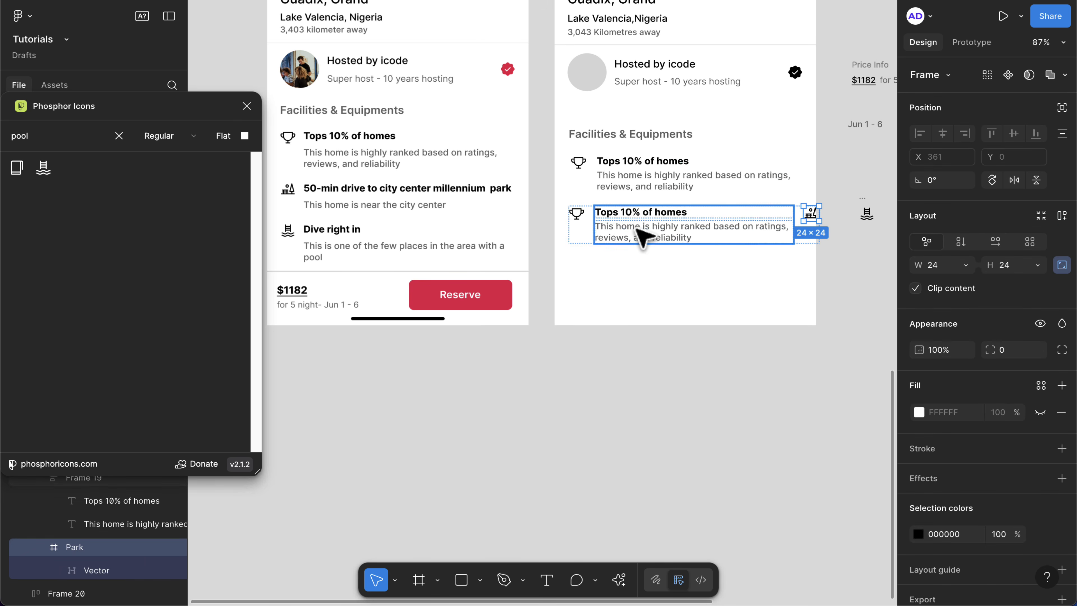
key("ctrl+v")
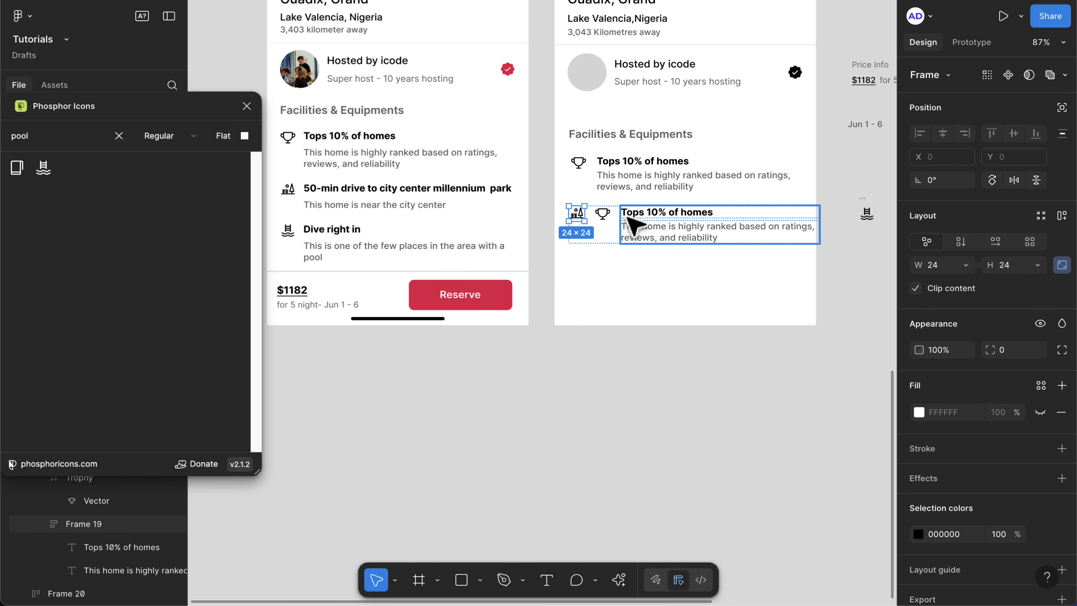
left_click(604, 216)
key("Delete")
- Replace the second row's title with the loose text "50-min drive to city center millennium park"
scroll(624, 237, "right", 5)
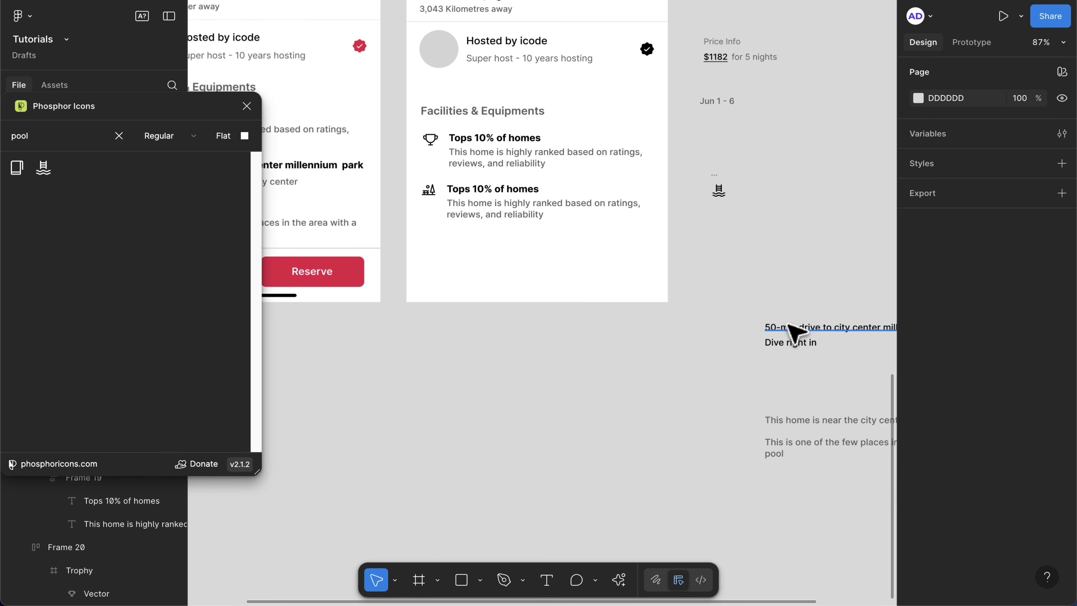
left_click(793, 327)
double_click(794, 326)
key("ctrl+c")
left_click(537, 188)
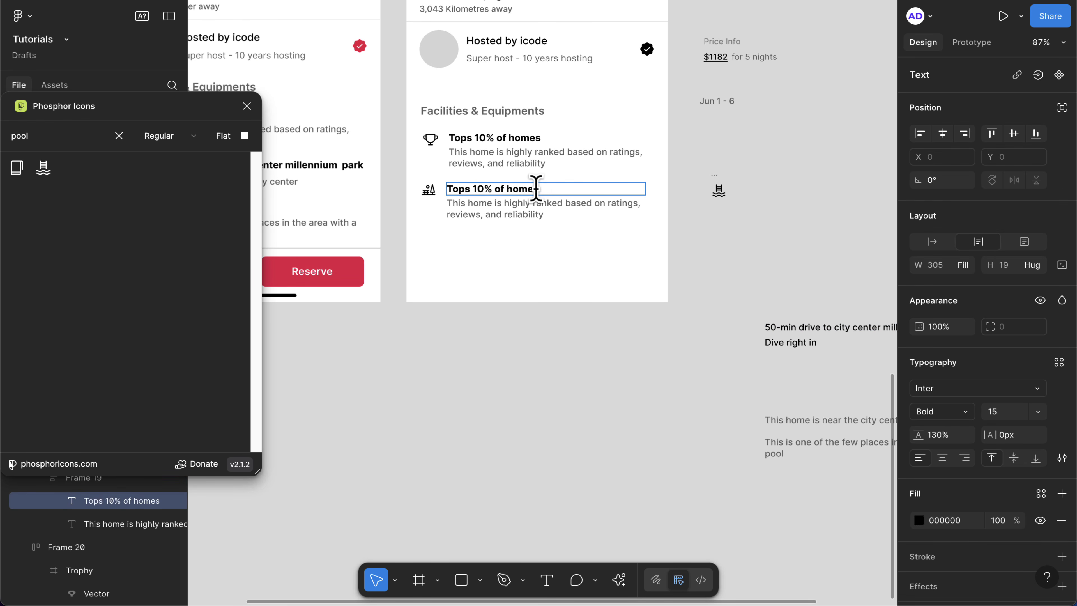
key("ctrl+a")
key("ctrl+v")
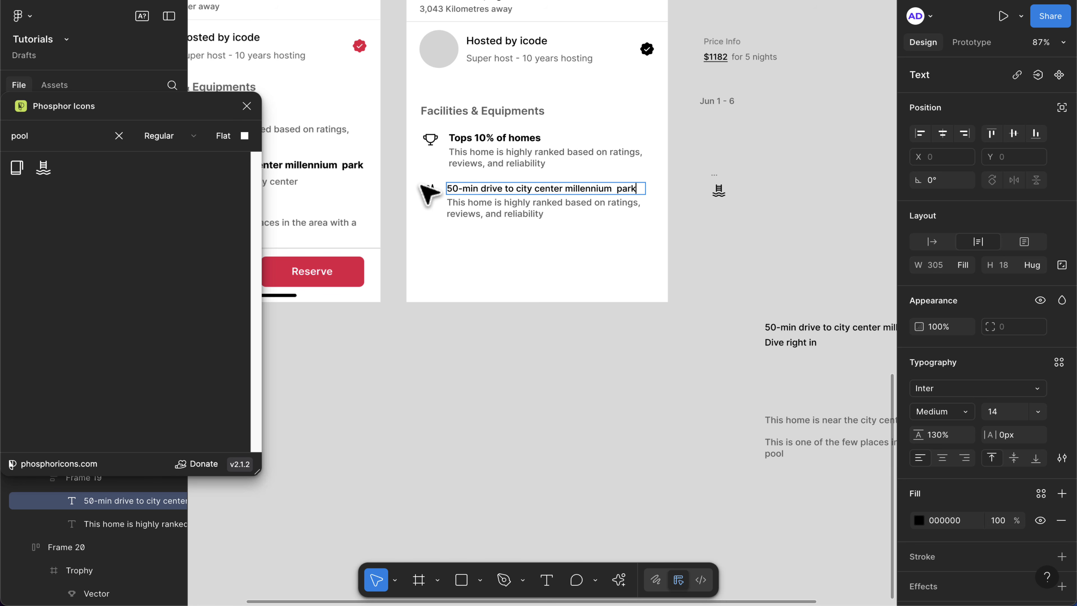
key("Escape")
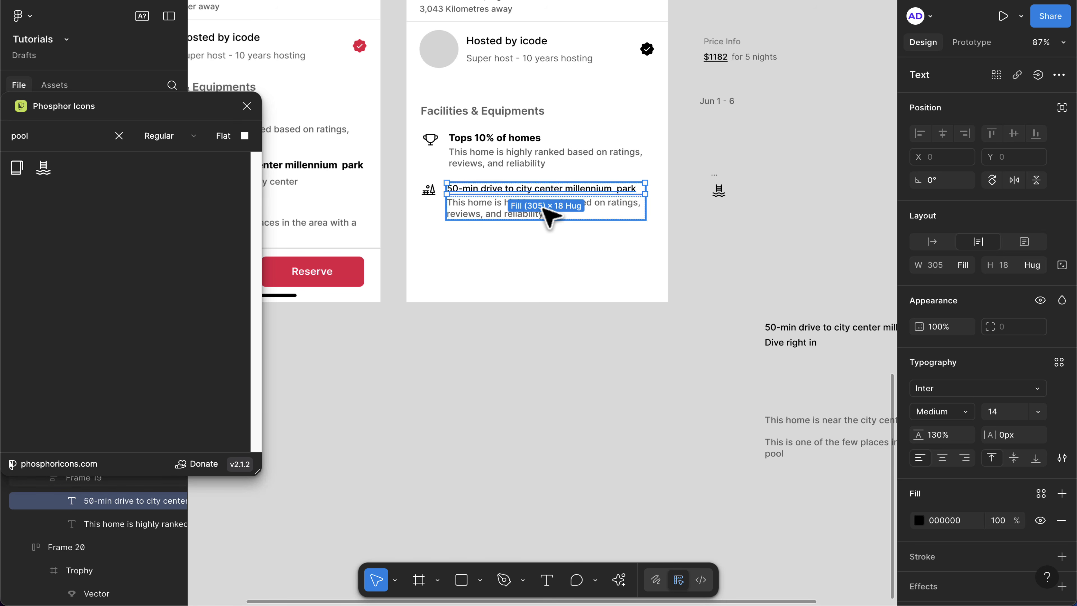
- Copy the properties of the "Tops 10% of homes" title and paste them onto the second row's title
left_click(488, 140)
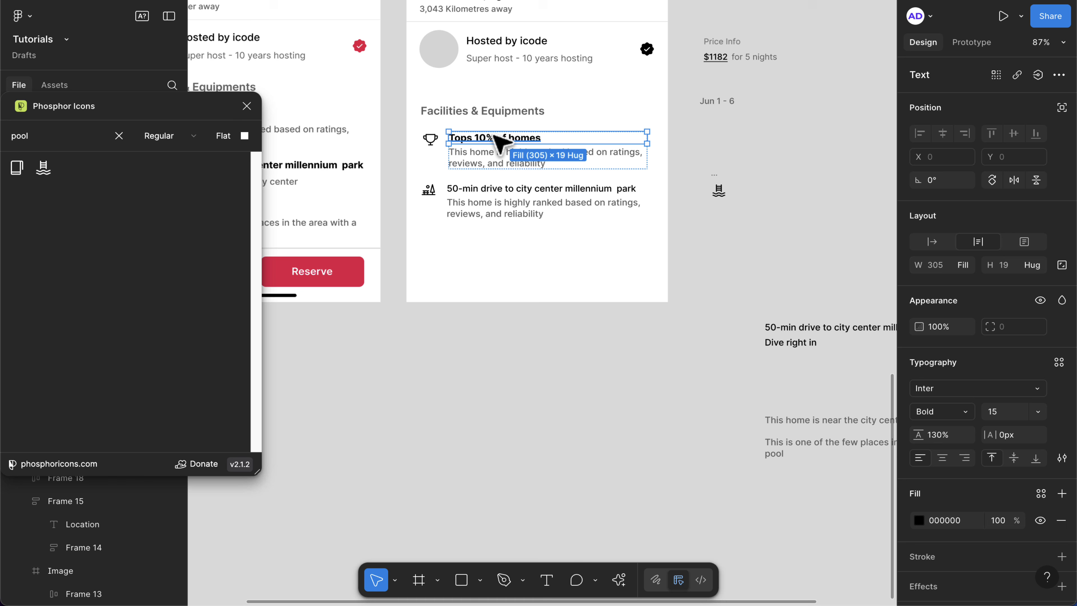
right_click(481, 149)
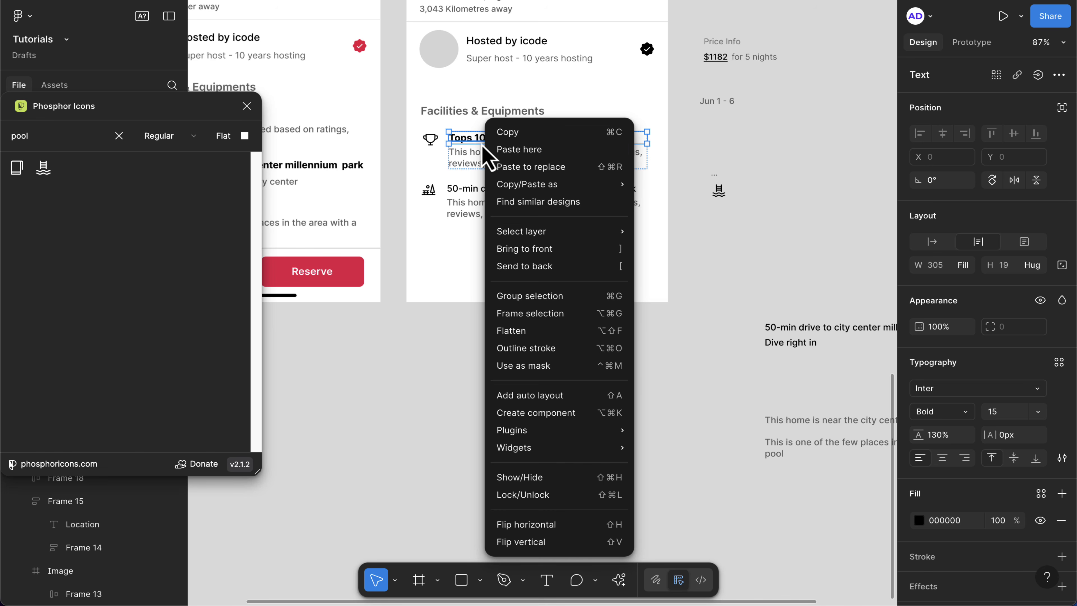
mouse_move(514, 183)
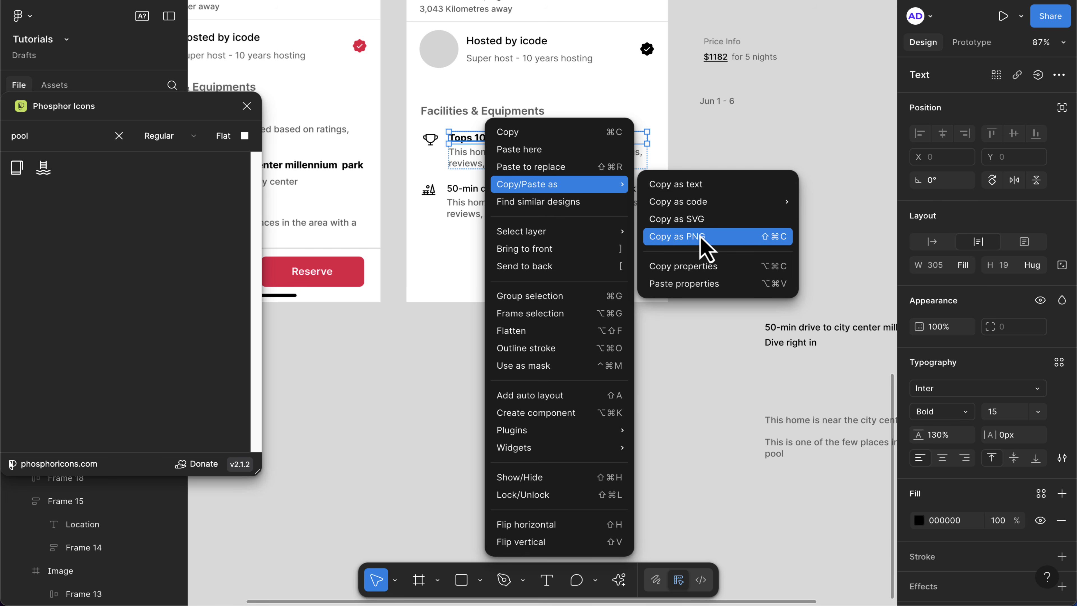
left_click(696, 266)
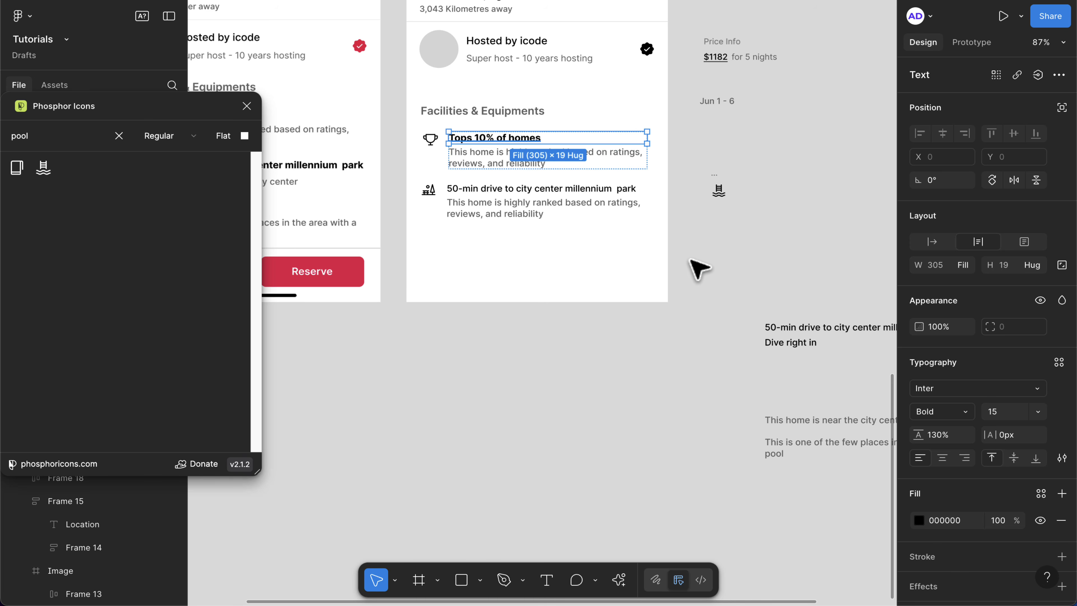
left_click(503, 189)
right_click(505, 190)
mouse_move(608, 187)
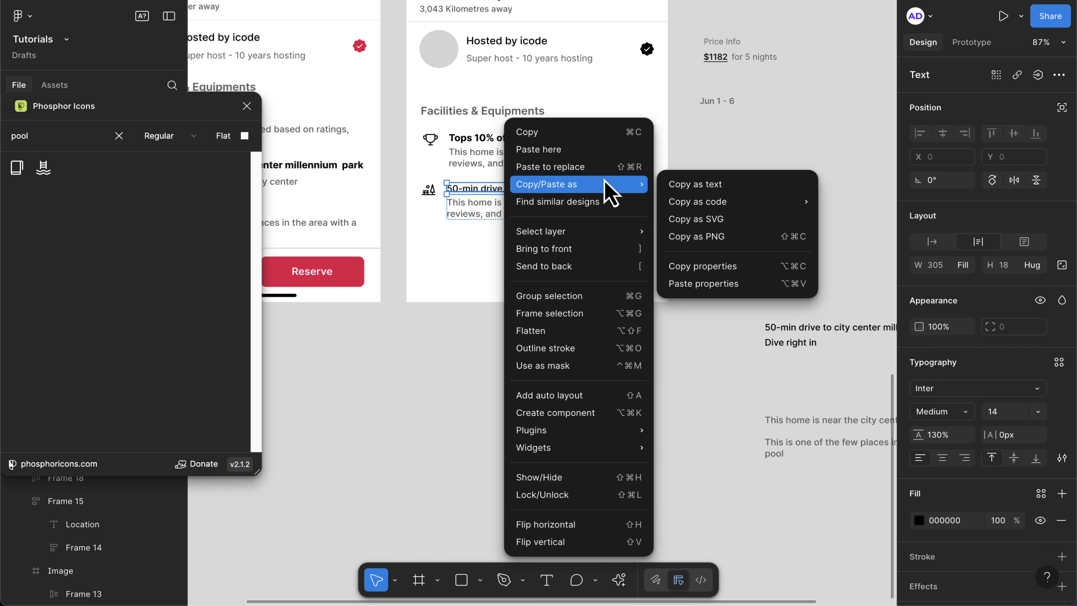
left_click(712, 284)
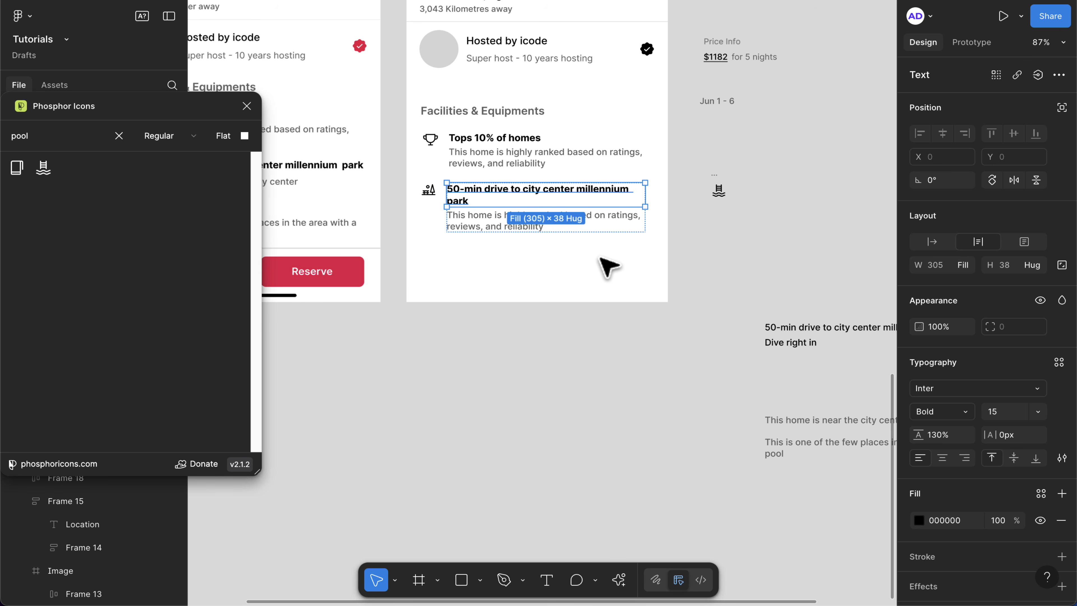
- Set the second row's width to 362 and centre it horizontally on the screen frame
scroll(606, 269, "left", 2)
scroll(606, 269, "down", 3, "ctrl")
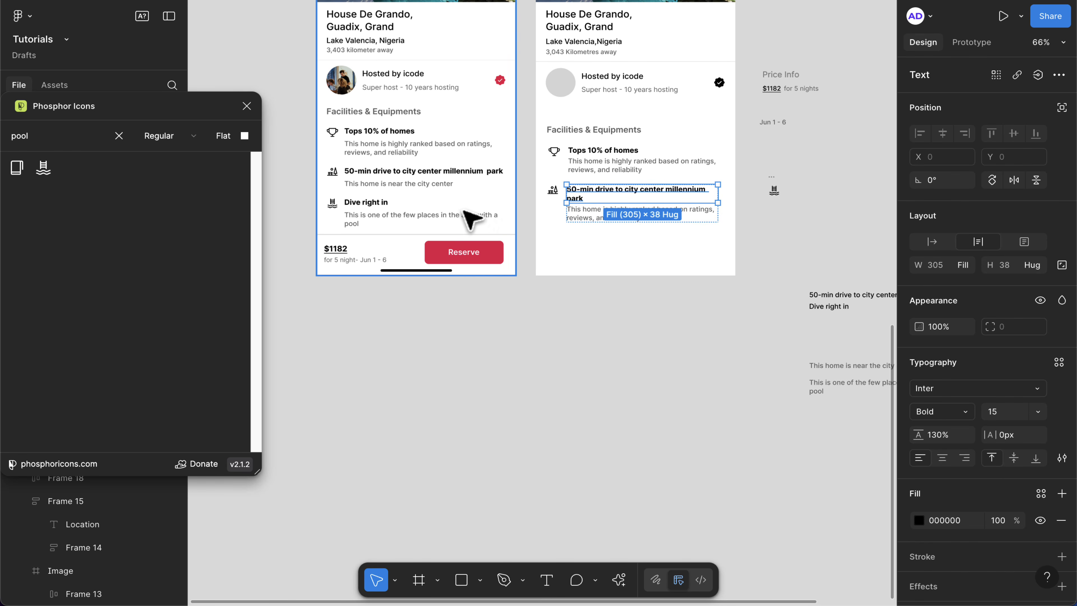
scroll(590, 211, "up", 3, "ctrl")
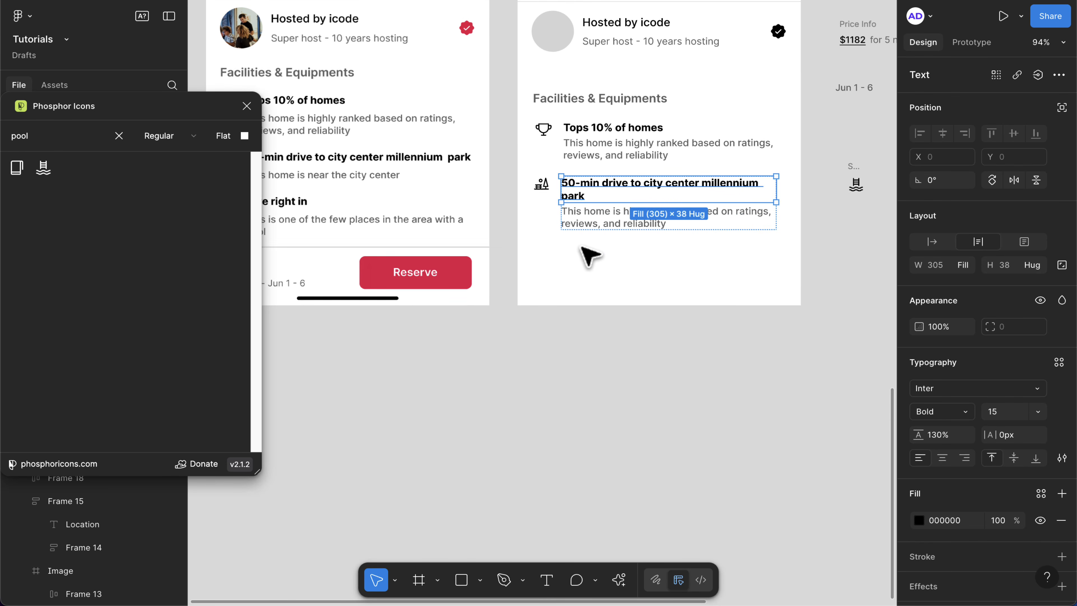
left_click(589, 254)
left_click(589, 223)
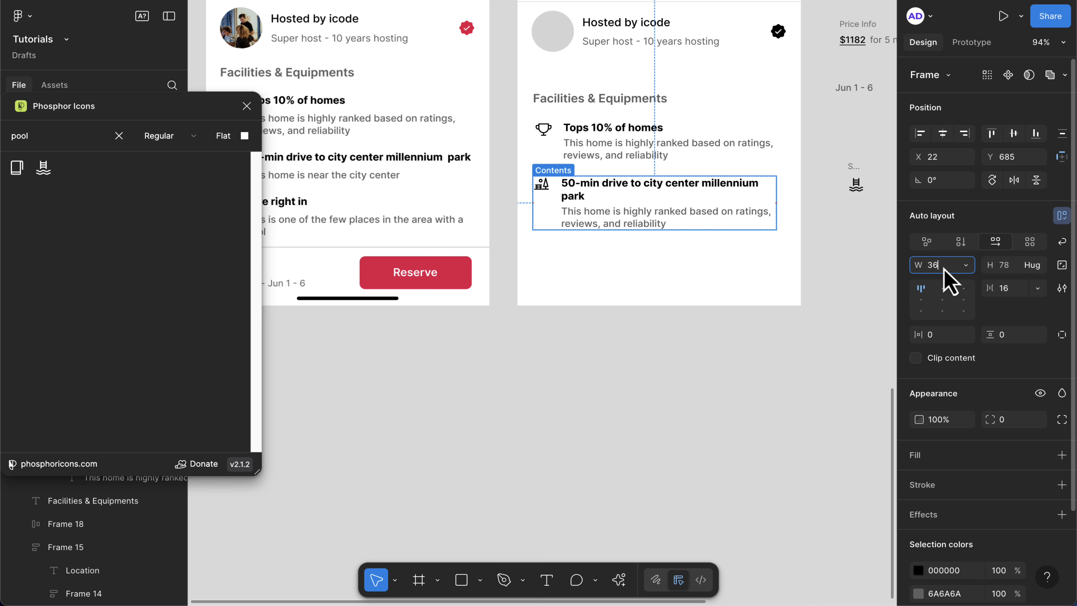
key("Return")
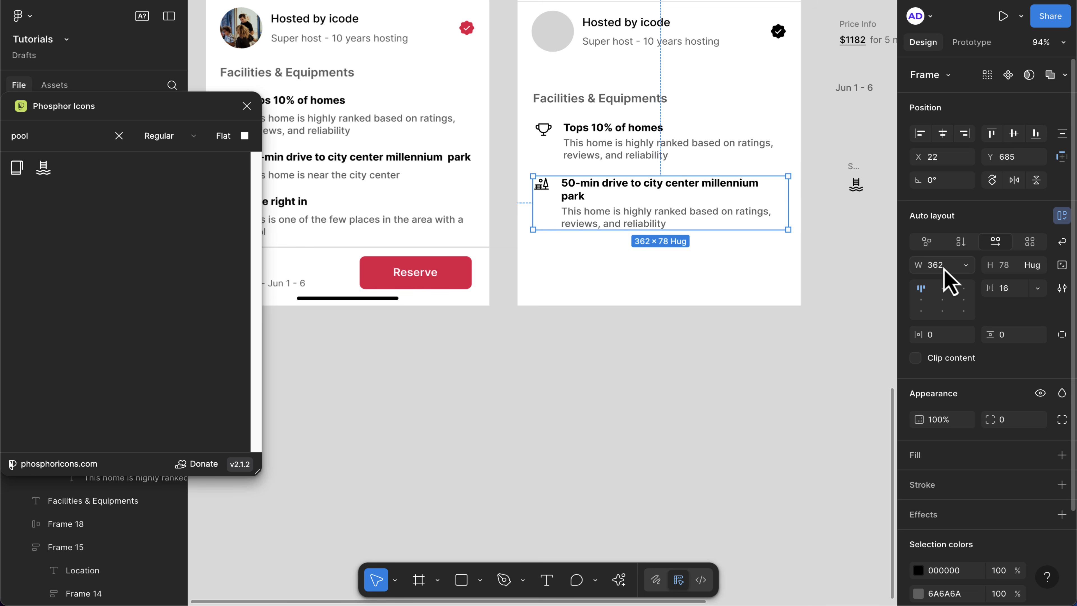
left_click(943, 134)
- Set the "Tops 10% of homes" row's width to 362 and centre it horizontally on the screen frame
left_click(620, 142)
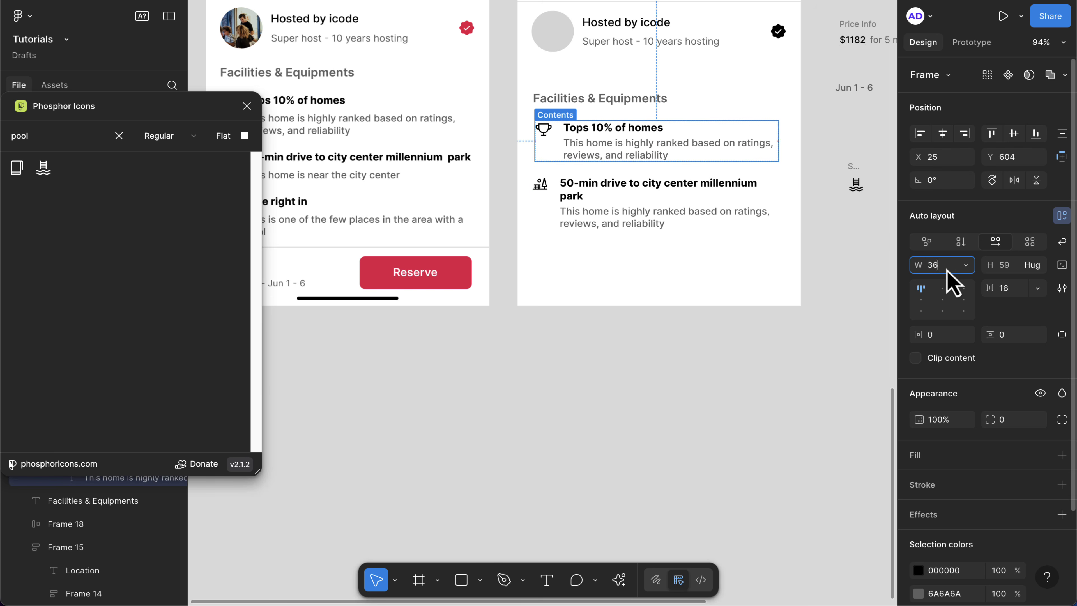
left_click(948, 273)
type("362")
key("Return")
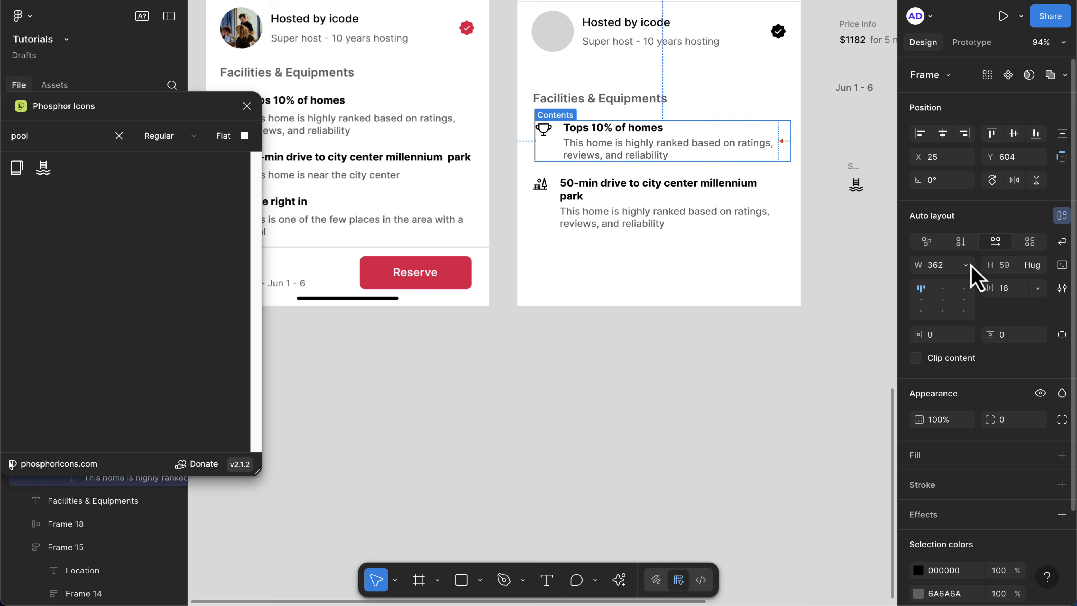
left_click(943, 134)
- Set the width of the title-and-description frames in both facility rows to fill container
double_click(576, 196)
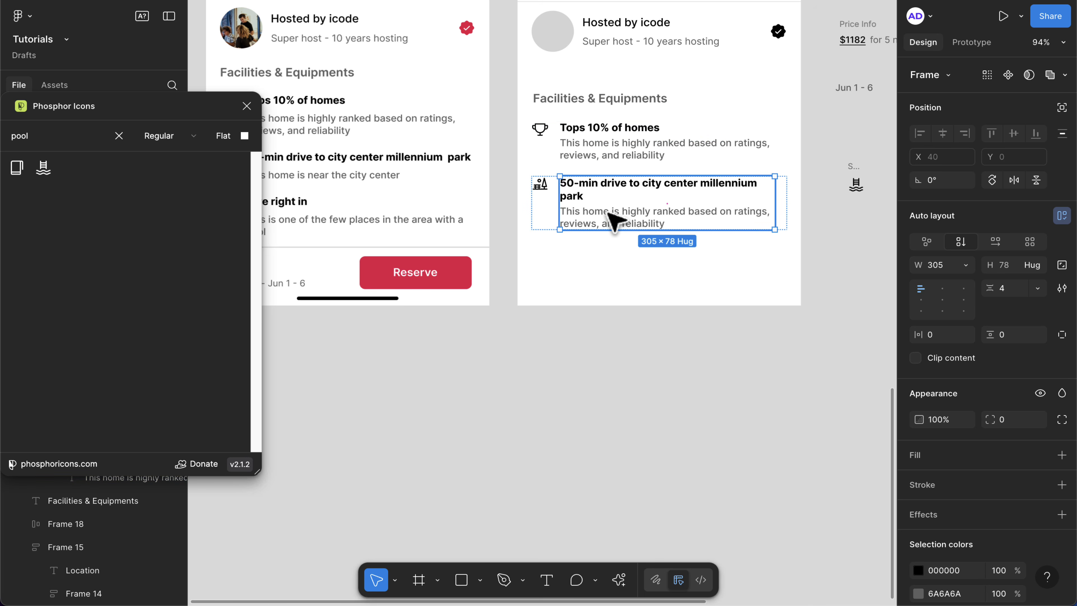
left_click(964, 267)
left_click(970, 300)
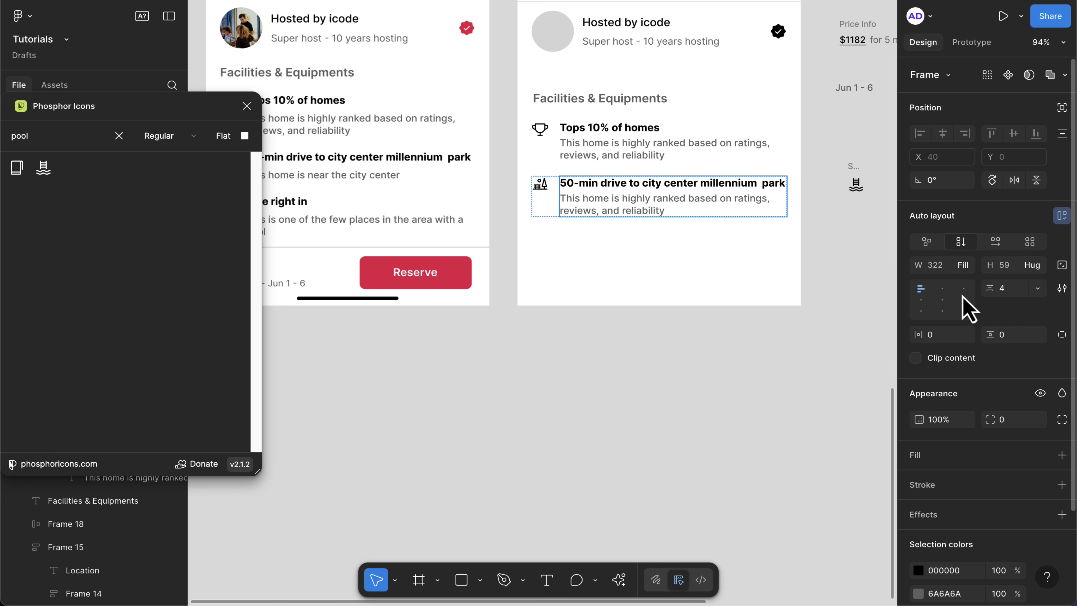
left_click(618, 144)
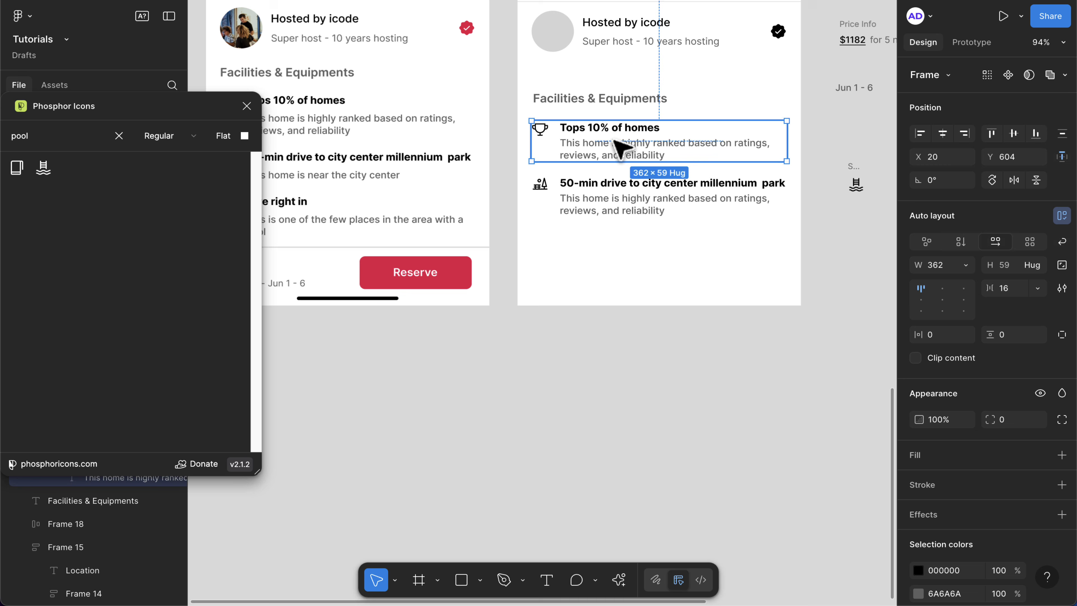
left_click(968, 267)
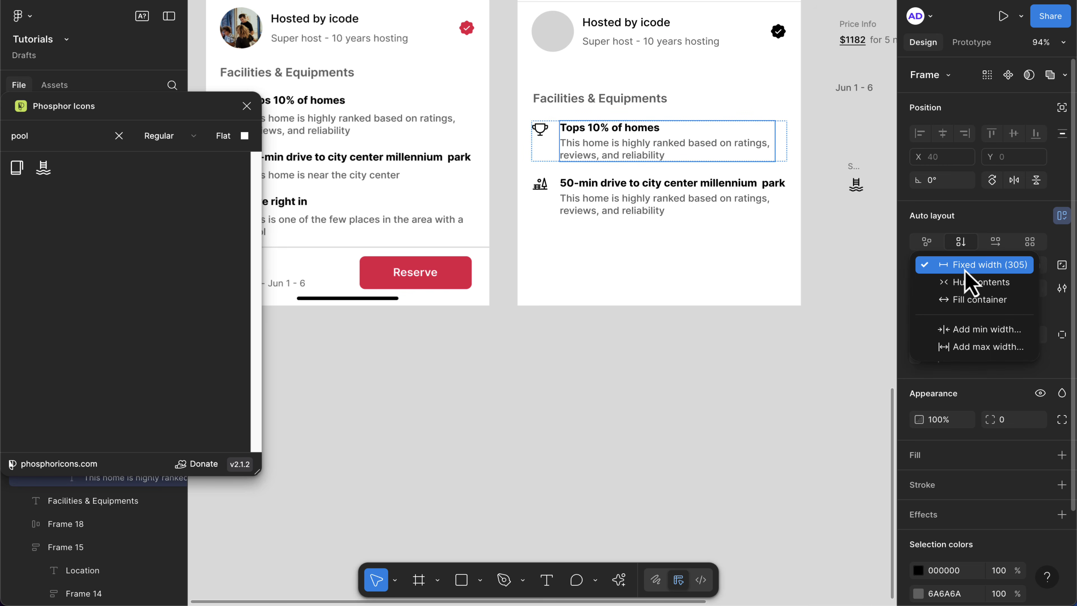
left_click(968, 300)
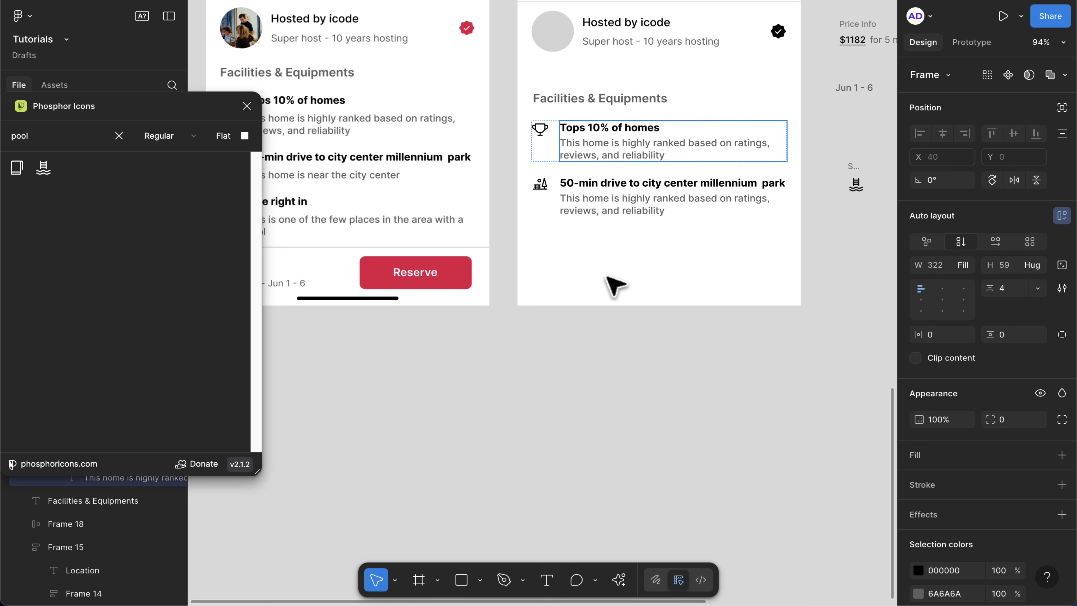
- Replace the second row's description with the loose text "This home is near the city center"
scroll(645, 288, "down", 5)
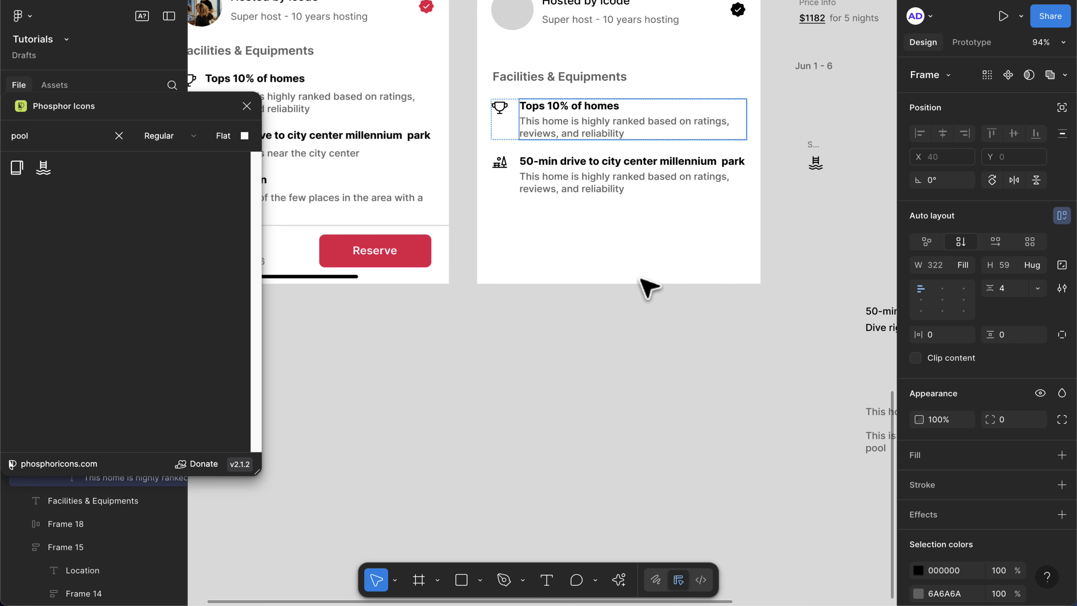
scroll(649, 288, "down", 1)
scroll(649, 289, "right", 1)
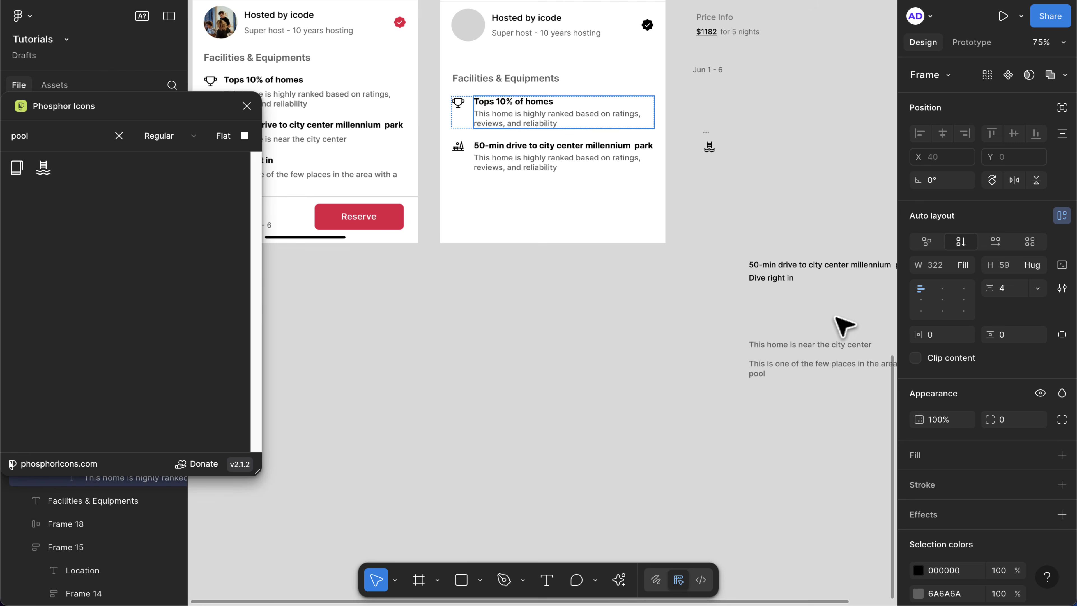
double_click(805, 345)
key("ctrl+c")
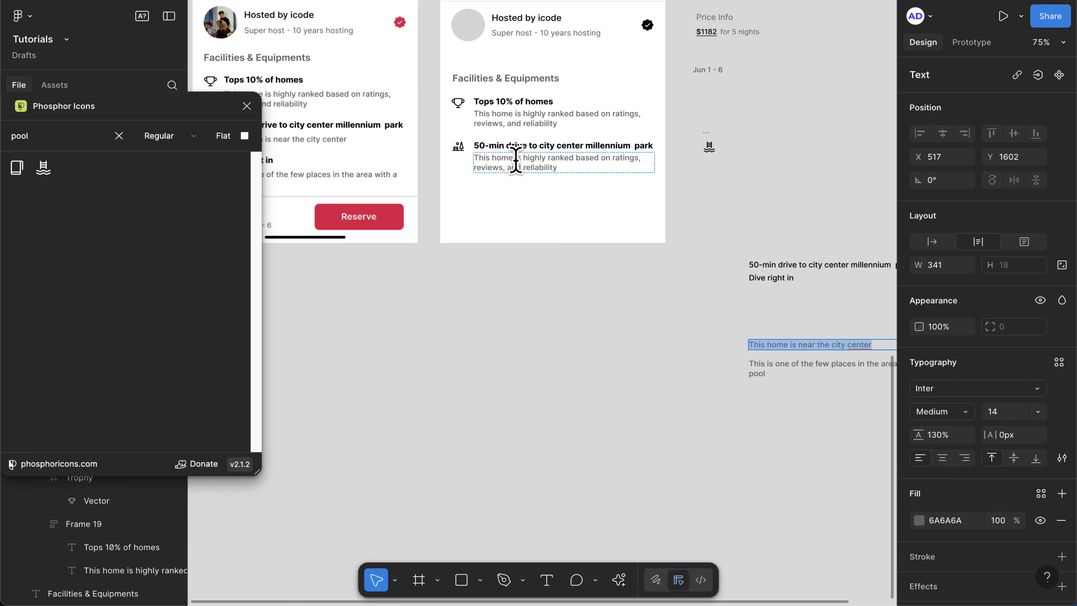
double_click(516, 161)
key("ctrl+v")
key("Escape")
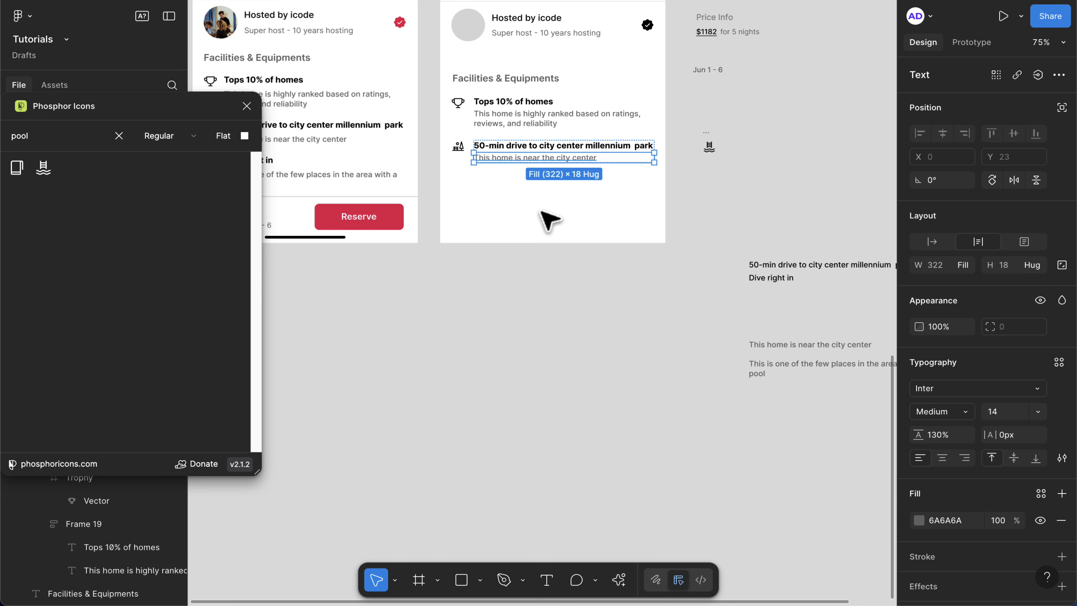
- Duplicate the "50-min drive to city center millennium park" row about 22 below the original
left_click(549, 219)
left_click(499, 163)
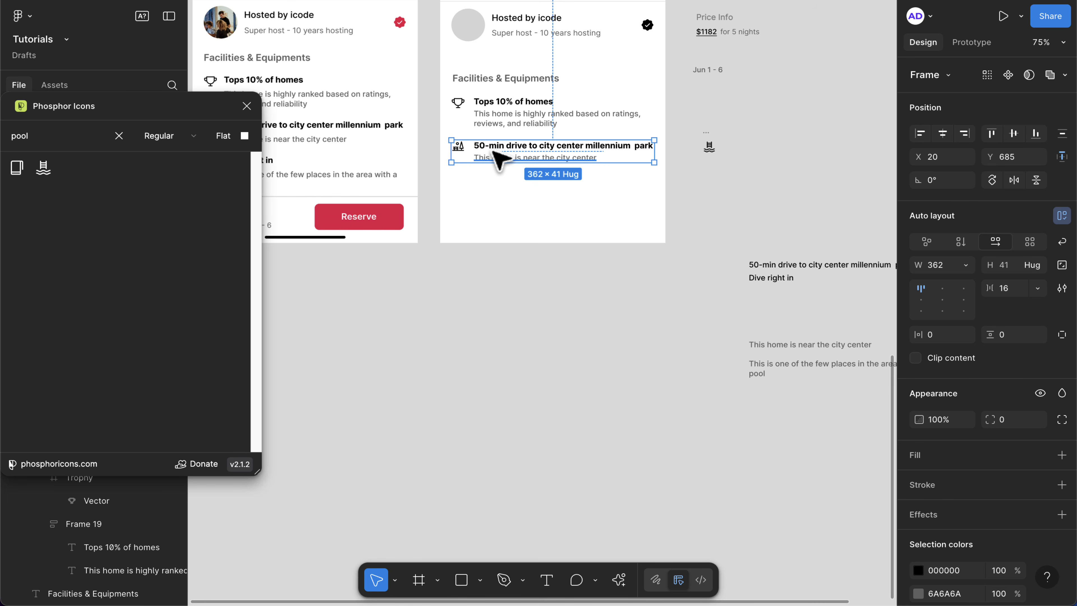
left_click_drag(499, 163, 500, 198)
- Move the loose pool icon into the third facility row in place of its park icon
left_click(707, 144)
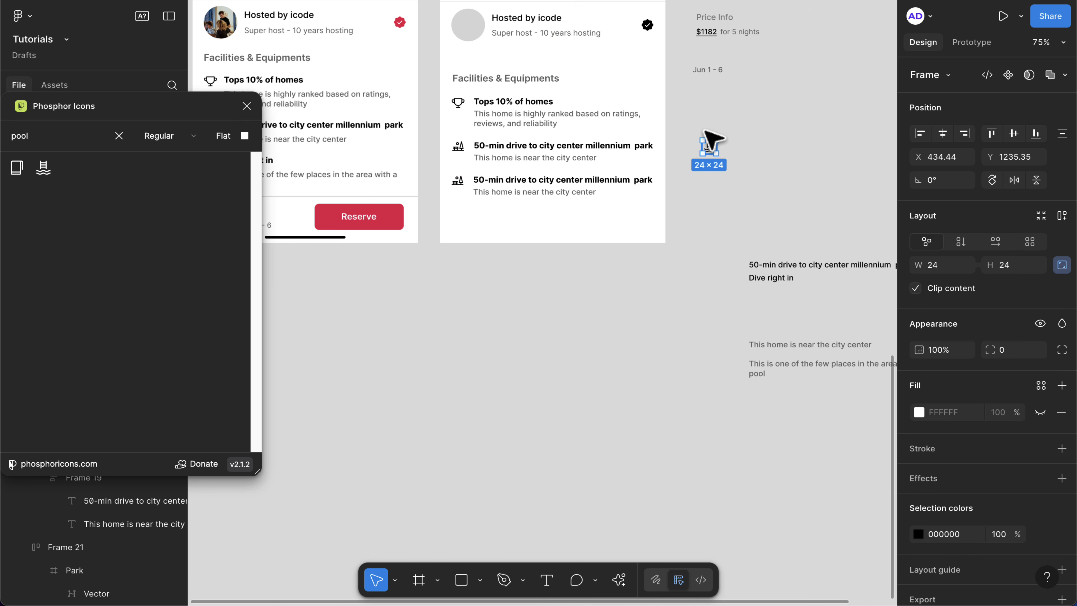
key("Delete")
left_click(490, 190)
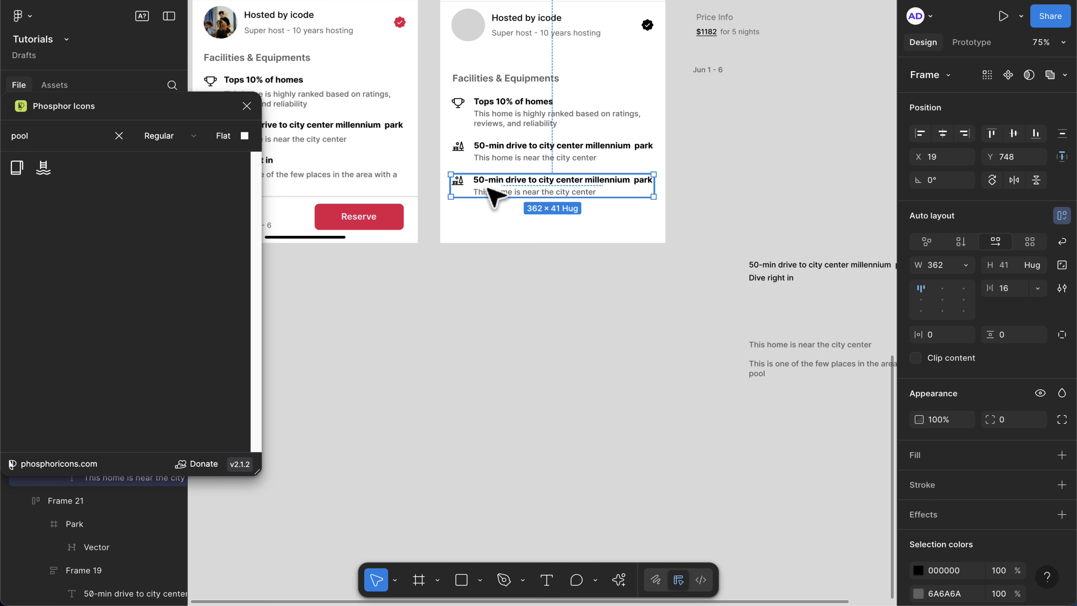
key("ctrl+v")
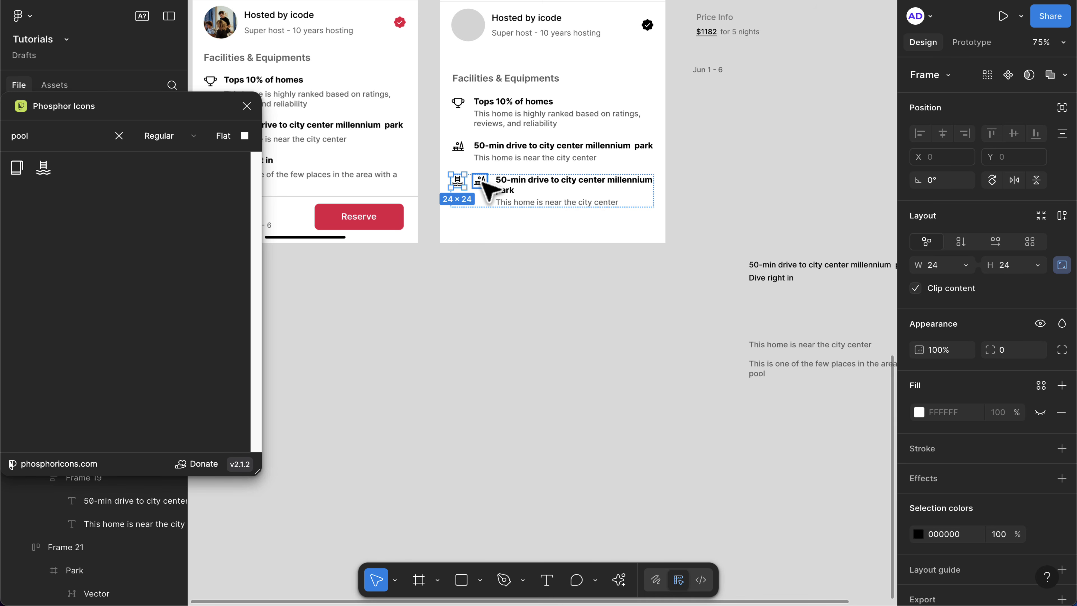
left_click(483, 181)
key("Delete")
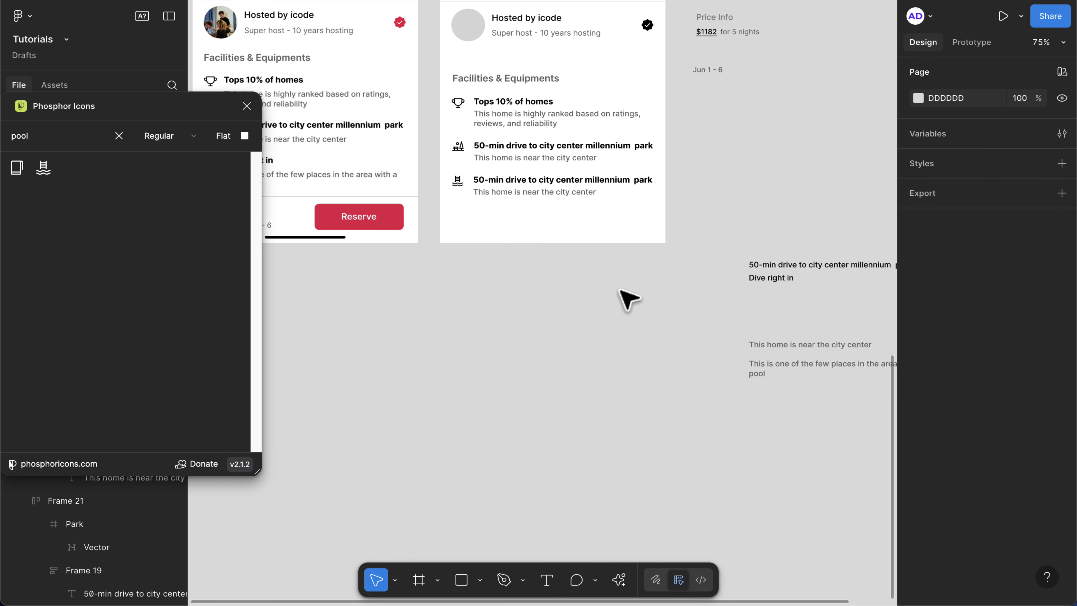
- Replace the third facility row's title with the loose text "Dive right in"
double_click(770, 345)
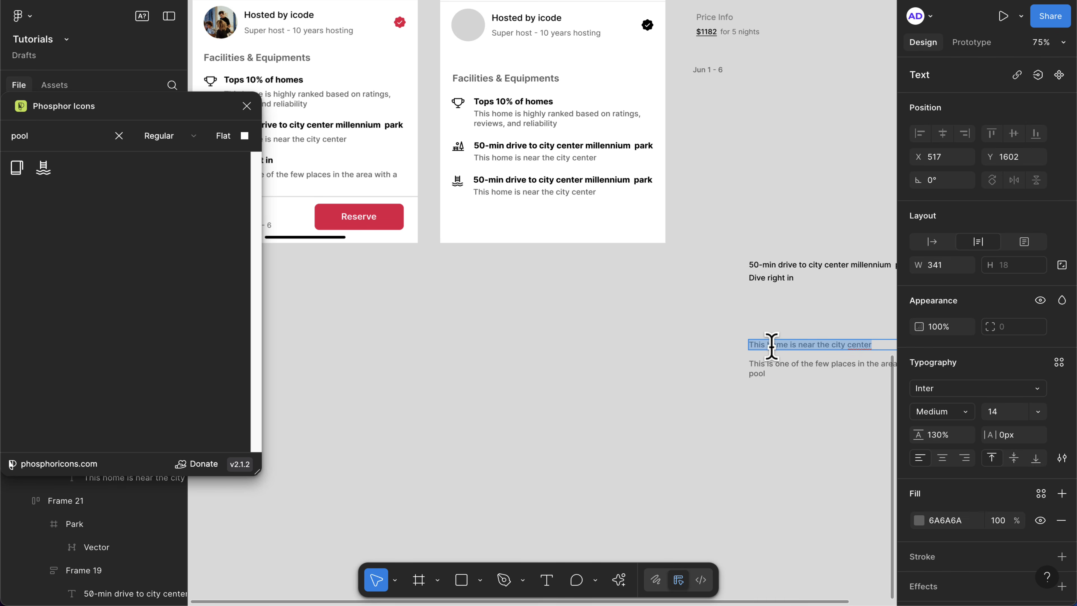
double_click(521, 179)
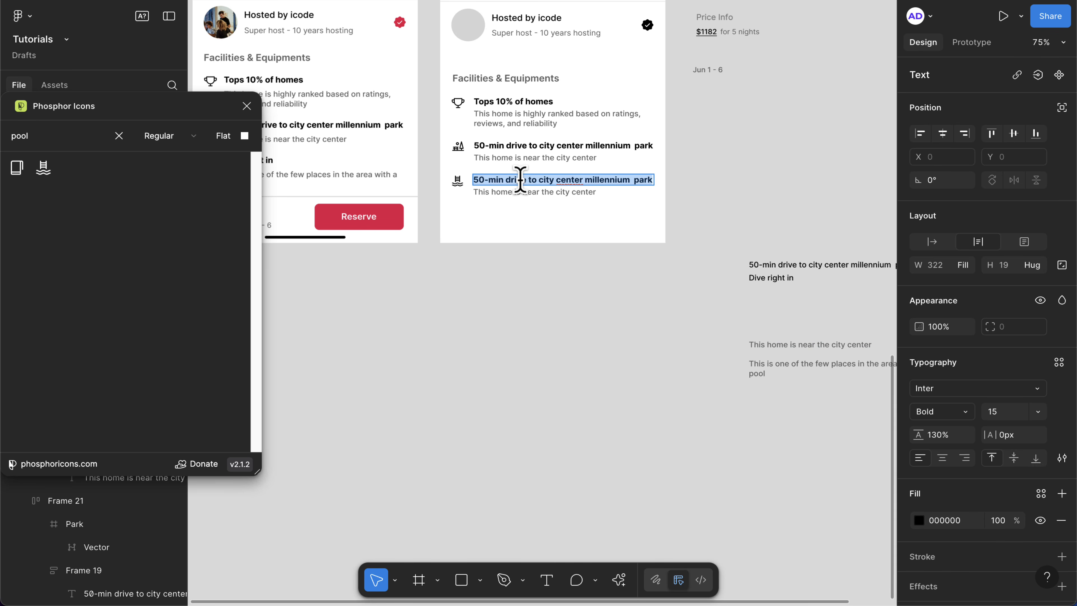
scroll(781, 301, "right", 2)
key("Escape")
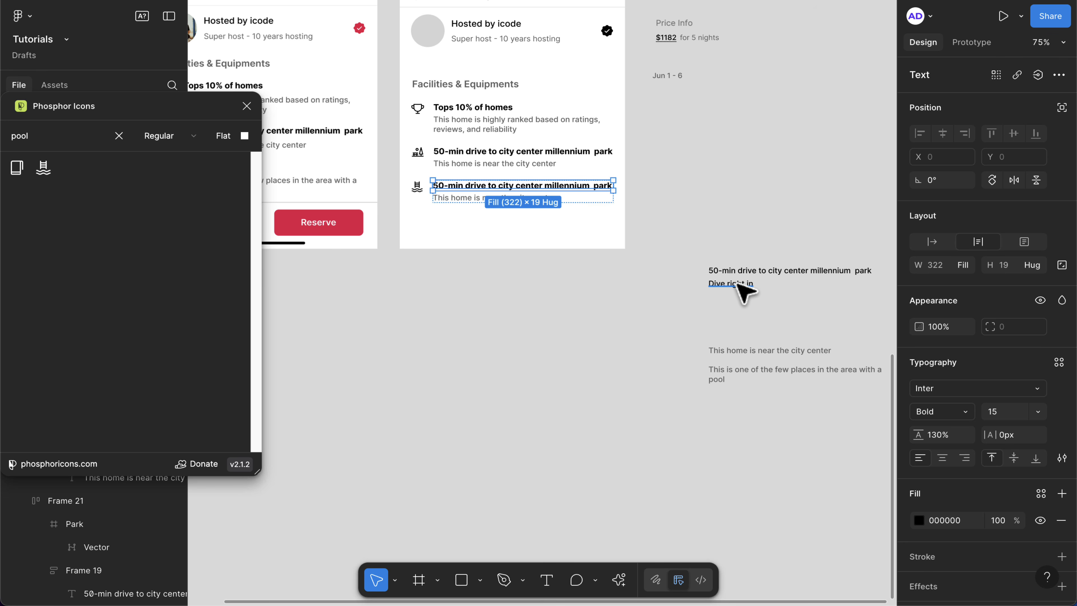
double_click(737, 284)
key("ctrl+c")
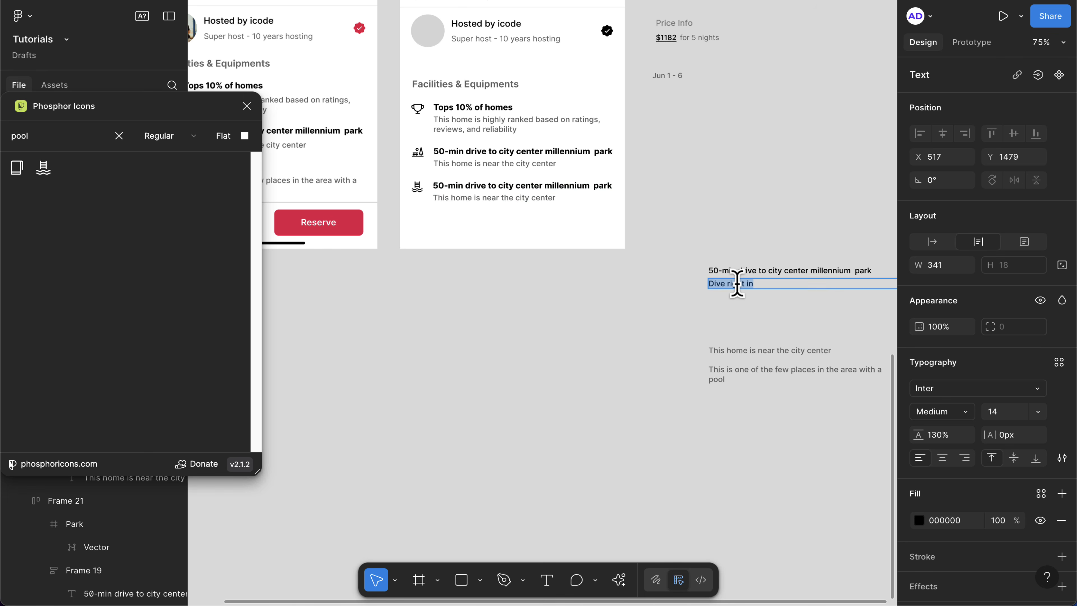
double_click(468, 185)
key("ctrl+v")
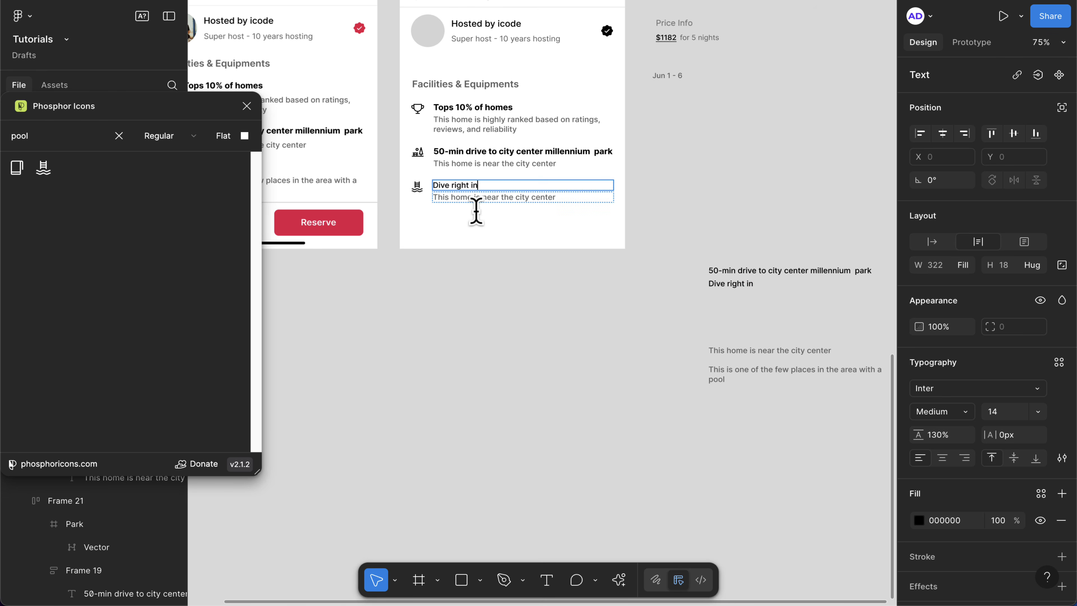
key("Escape")
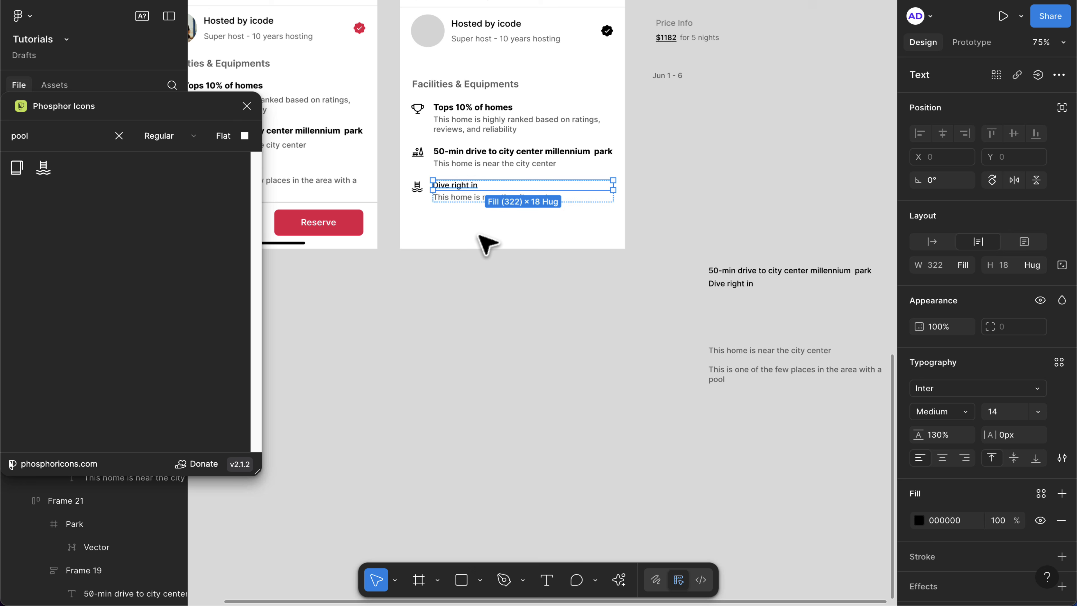
- Copy the text properties of the second facility row's title onto the "Dive right in" title
left_click(487, 153)
right_click(487, 153)
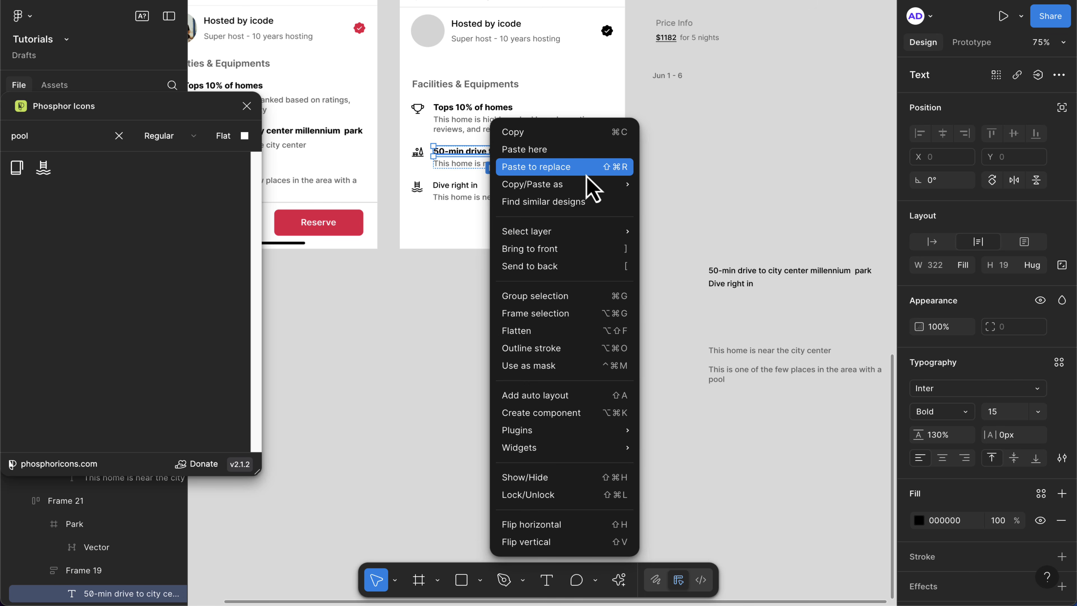
mouse_move(601, 187)
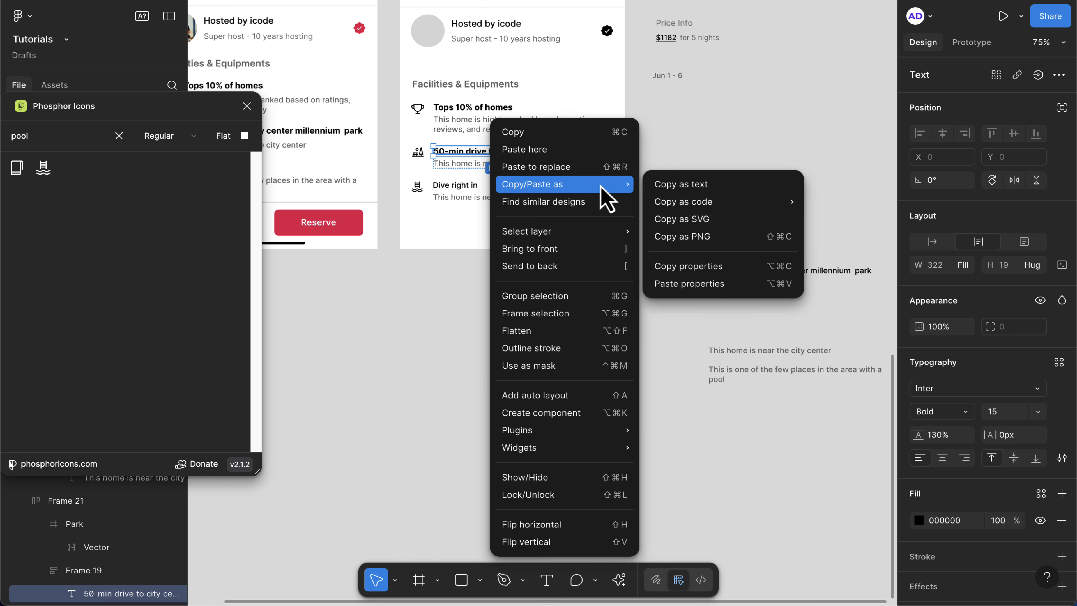
left_click(684, 267)
left_click(466, 187)
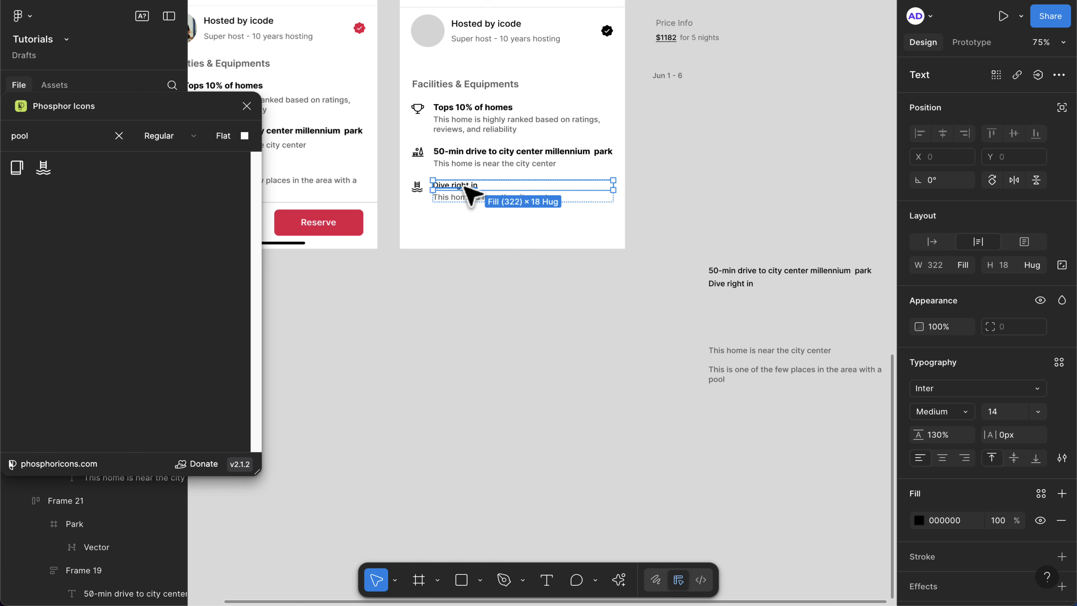
right_click(466, 188)
mouse_move(590, 190)
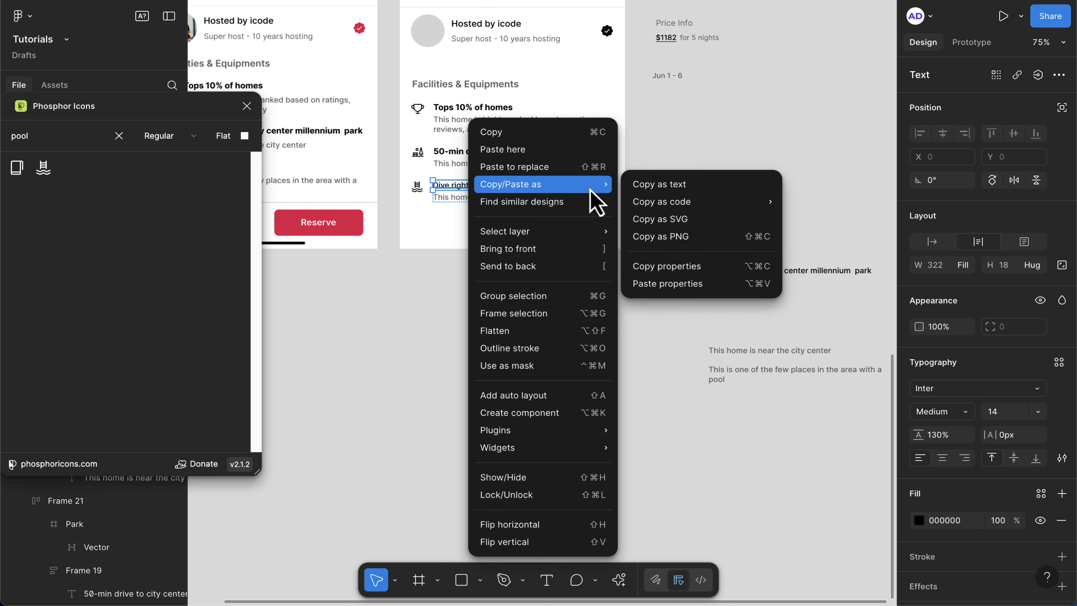
left_click(674, 283)
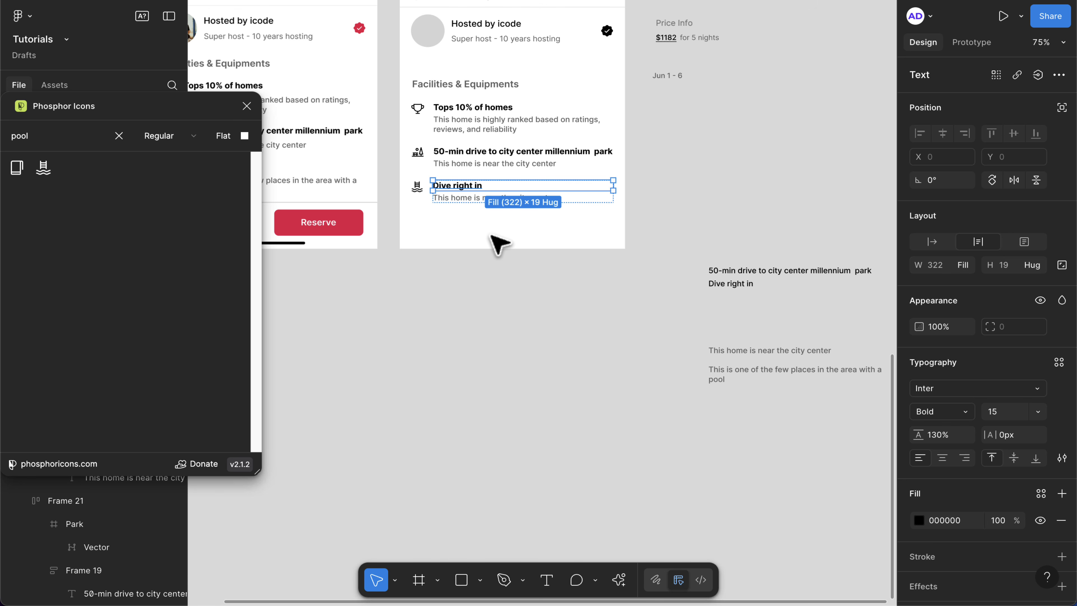
- Replace the "Dive right in" row's description with the loose text "This is one of the few places in the area with a pool"
double_click(714, 376)
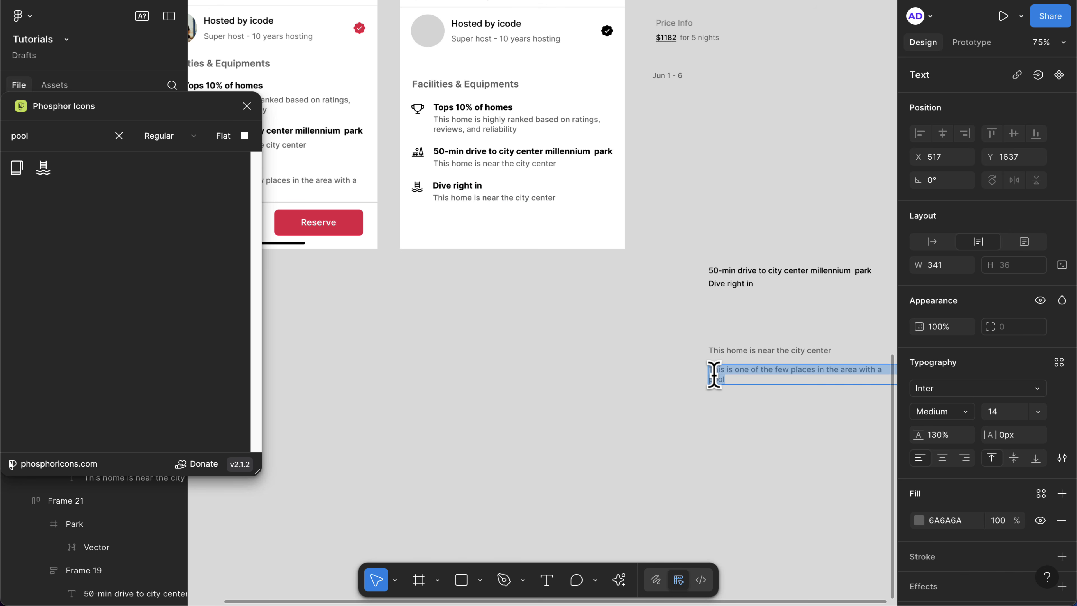
double_click(468, 199)
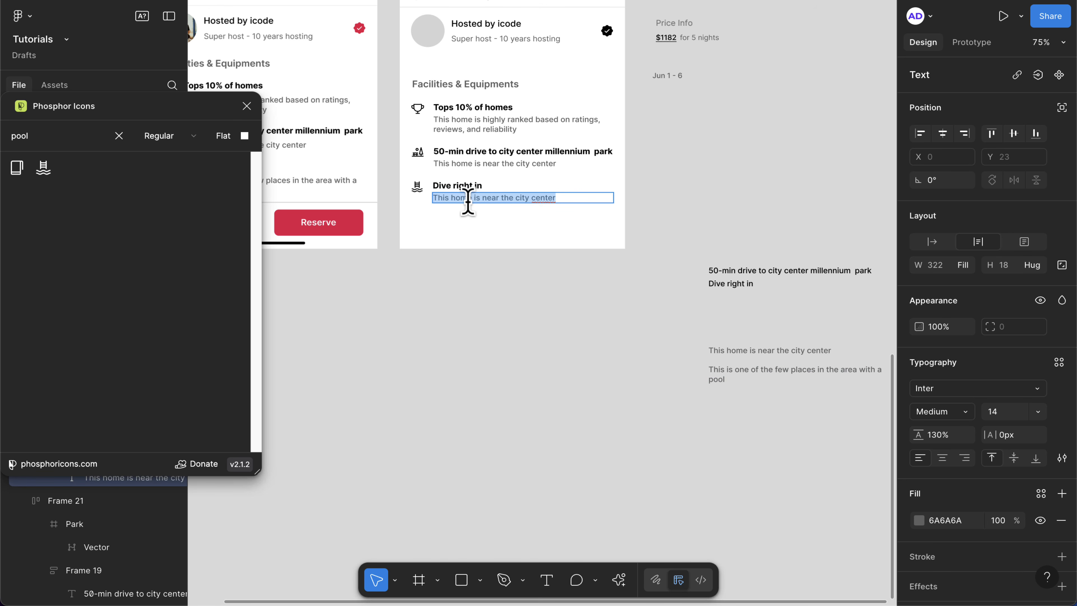
key("ctrl+v")
key("Escape")
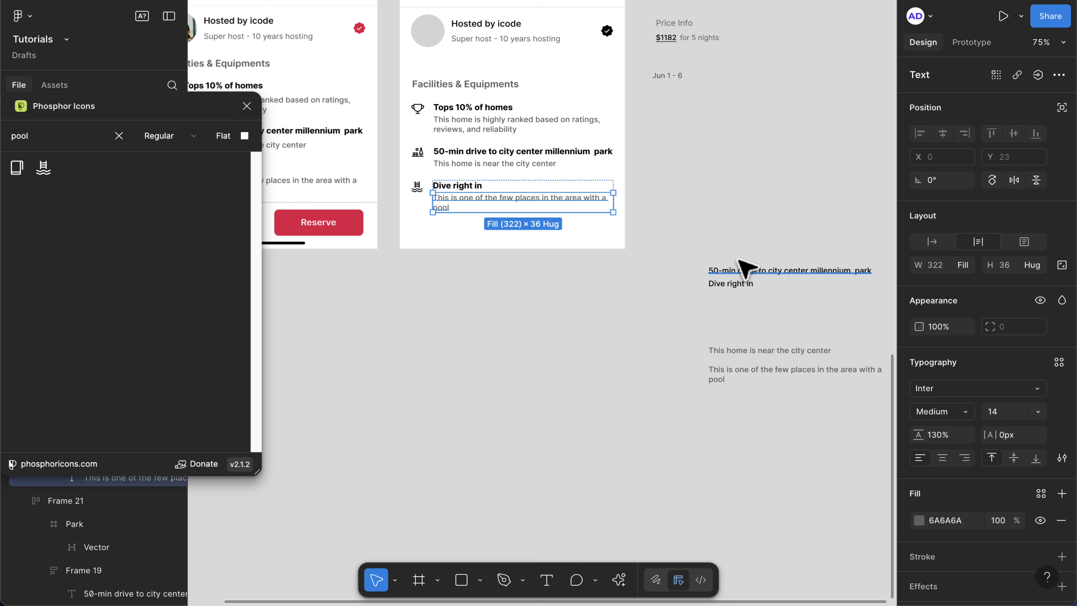
- Delete the leftover loose facility titles and descriptions beside the screen frame
left_click(680, 210)
left_click_drag(681, 211, 838, 397)
key("Delete")
- Copy the bottom navigation bar from the home screen above into the iPhone 16 Pro - 2 detail screen
scroll(838, 396, "down", 3)
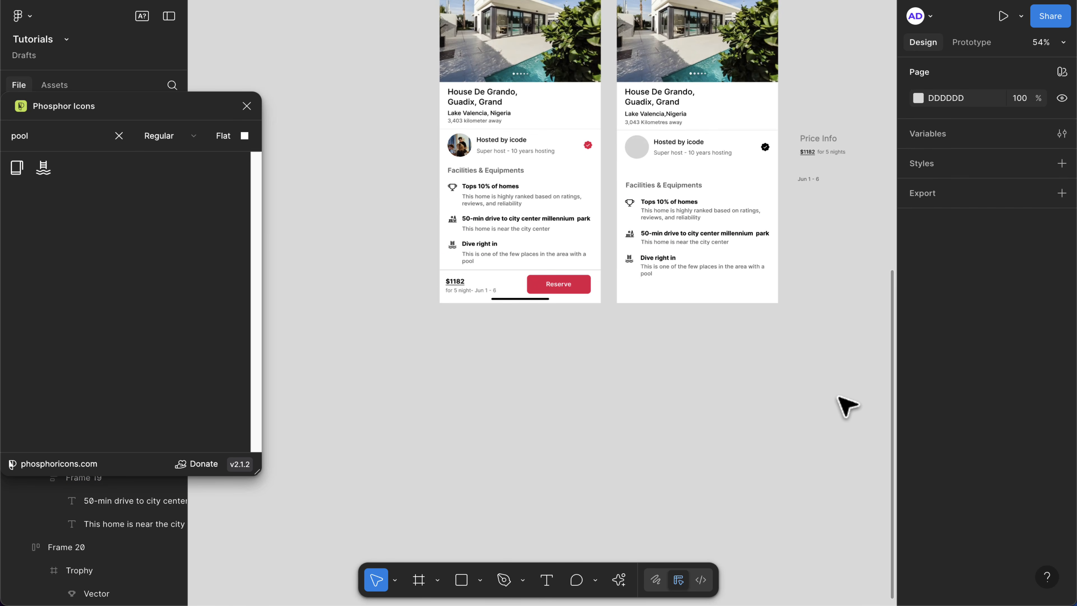
scroll(839, 397, "up", 1)
scroll(687, 309, "up", 5)
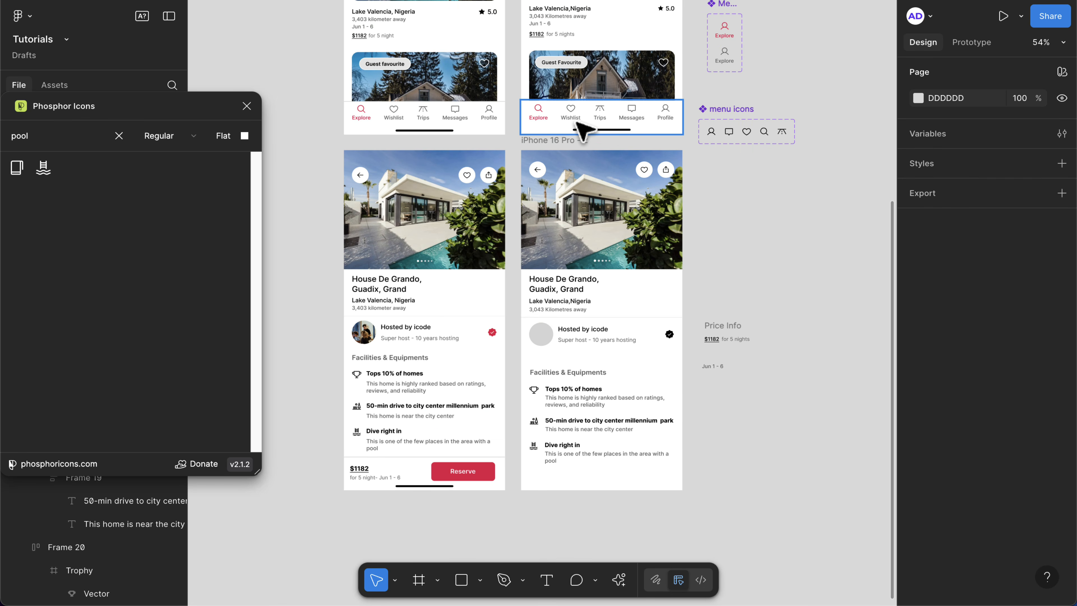
left_click(583, 129)
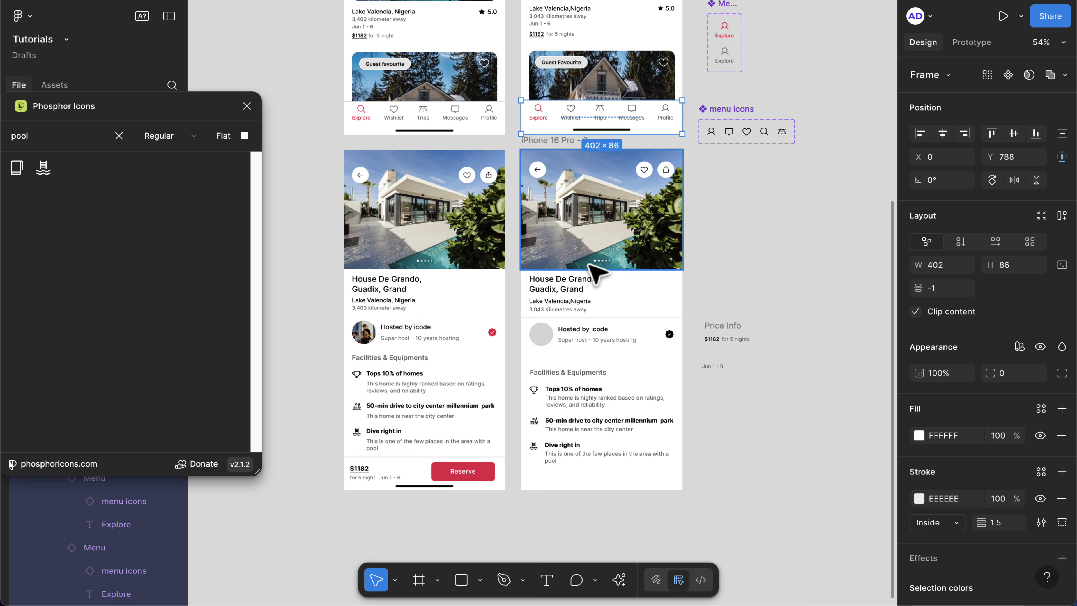
scroll(547, 157, "down", 1)
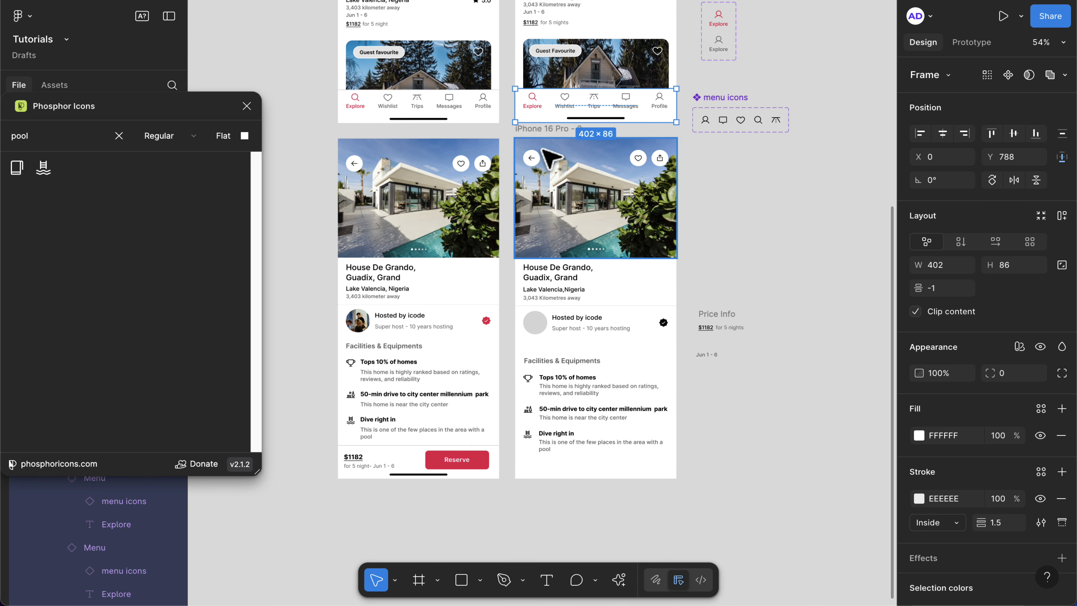
left_click(538, 132)
key("ctrl+v")
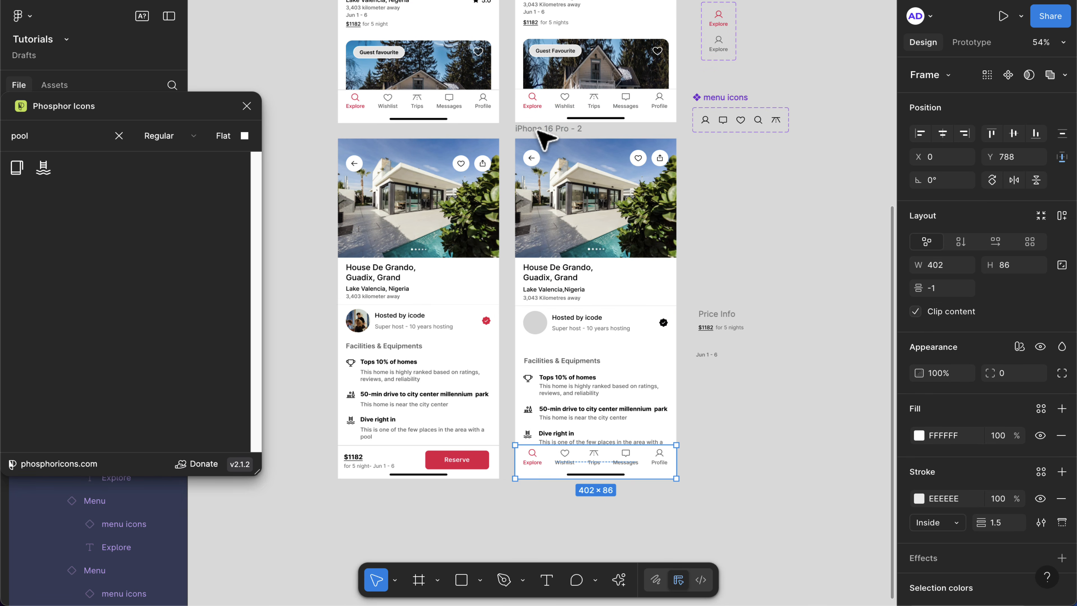
- Delete the menu items from the detail screen's bottom bar, keeping the bar and its home indicator
scroll(609, 412, "down", 5)
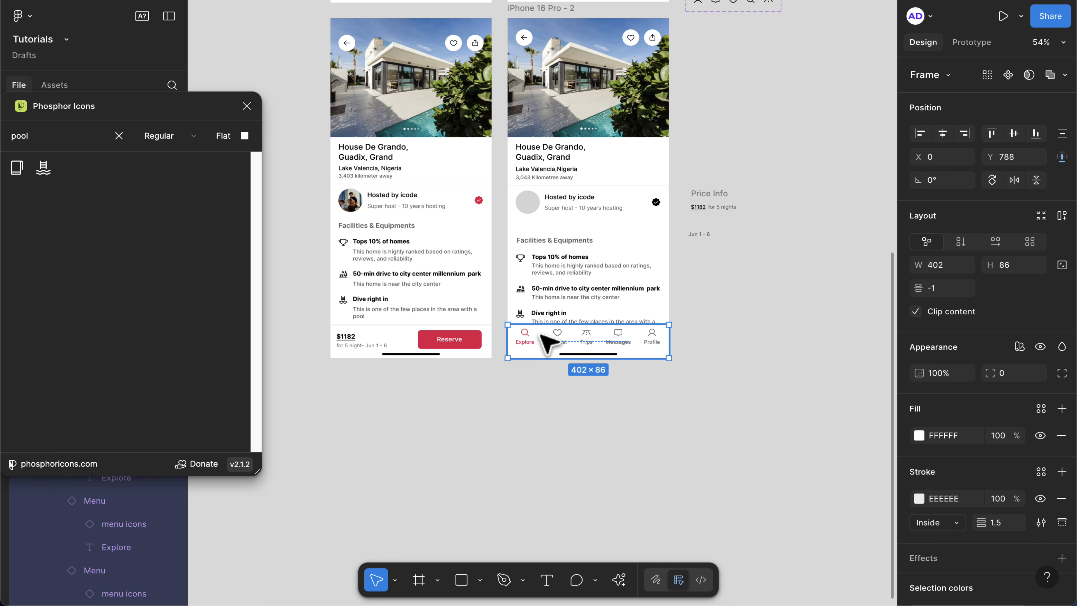
left_click(547, 341)
key("Delete")
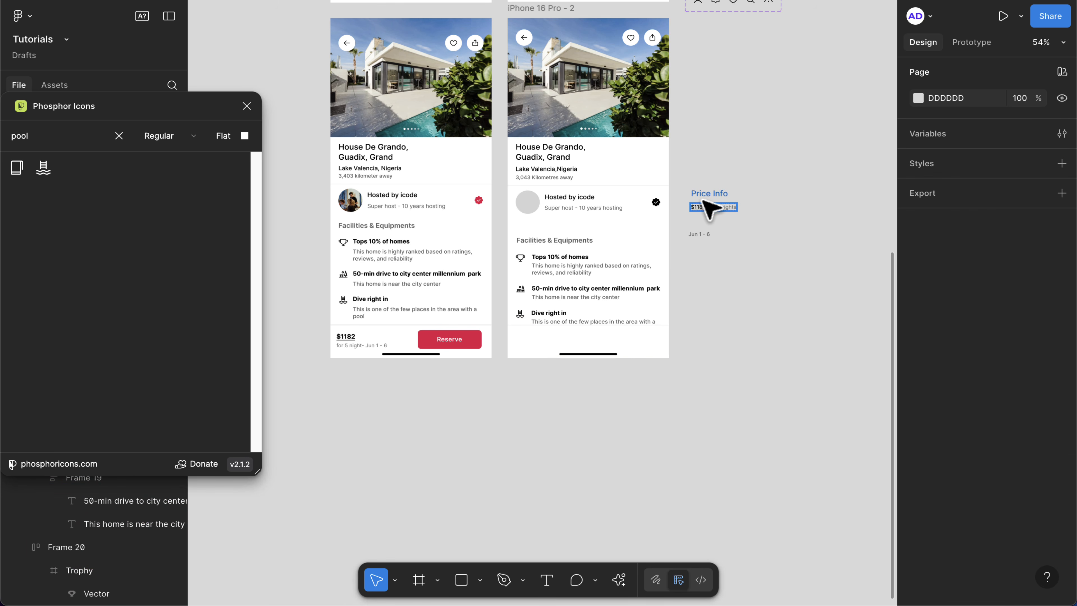
- Move the loose "$1182 for 5 nights" price info into the detail screen's bottom bar at X 28, Y 28
left_click(710, 207)
left_click_drag(706, 203, 543, 345)
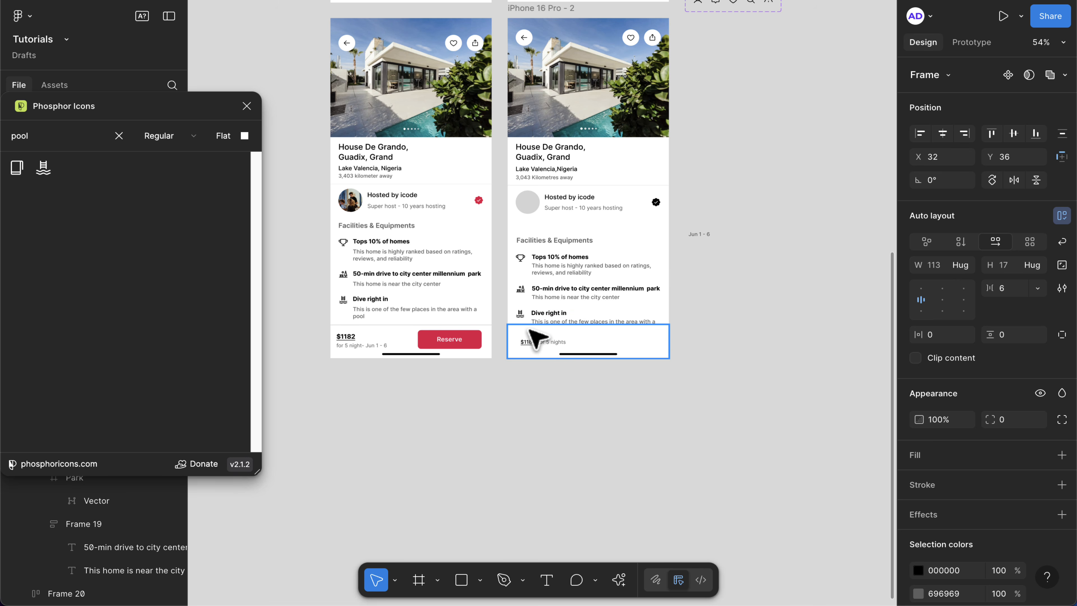
left_click_drag(528, 327, 529, 328)
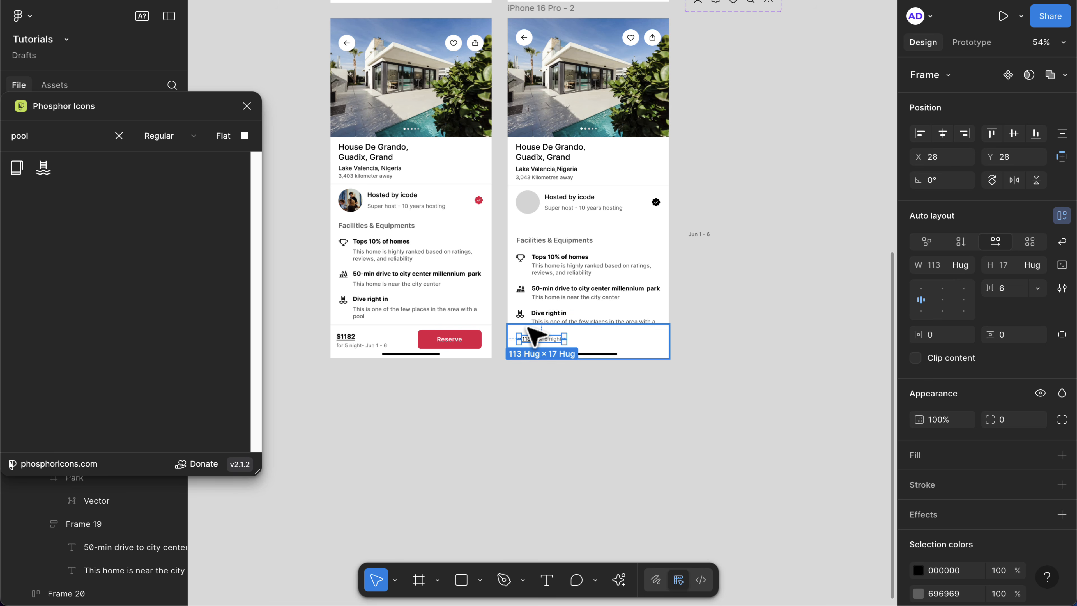
- Copy the wording of the loose "Jun 1 - 6" text beside the detail screen
left_click(701, 234)
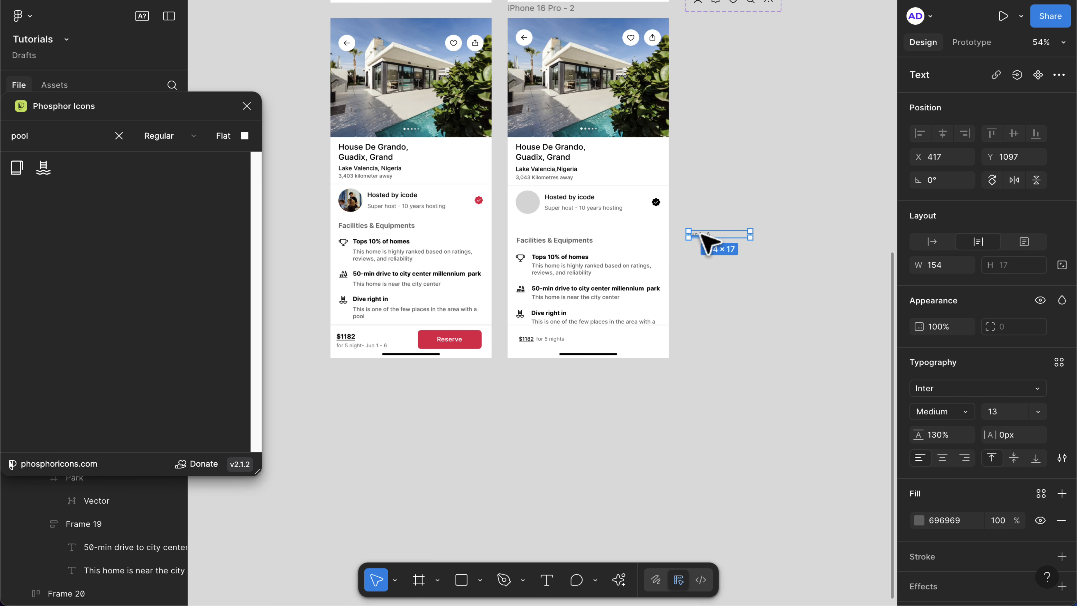
double_click(701, 233)
key("Escape")
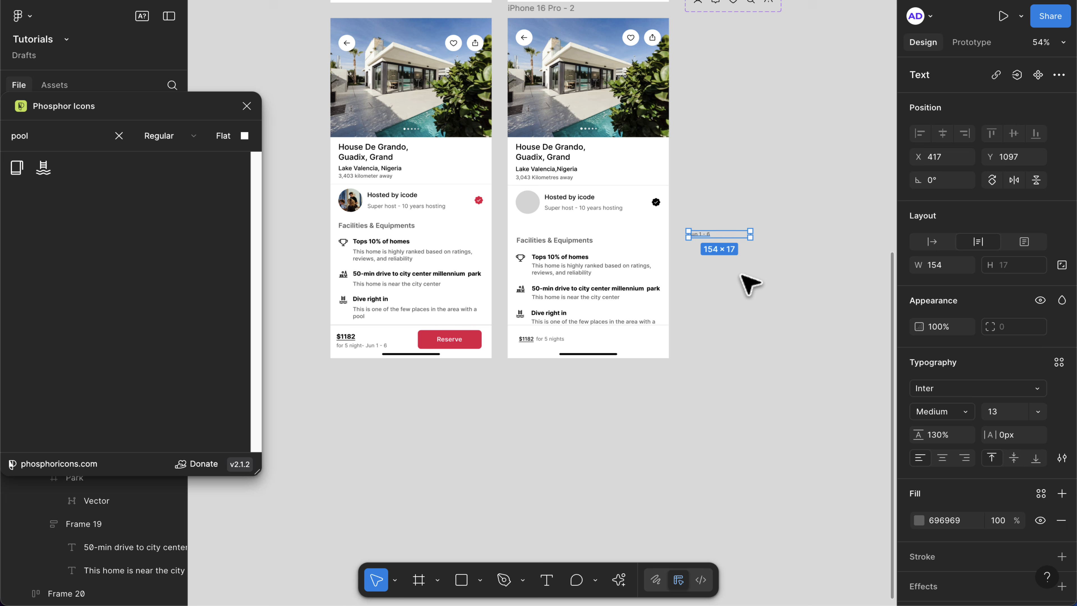
key("Escape")
- Change the price info frame in the bottom bar to a vertical auto layout
scroll(553, 361, "up", 5)
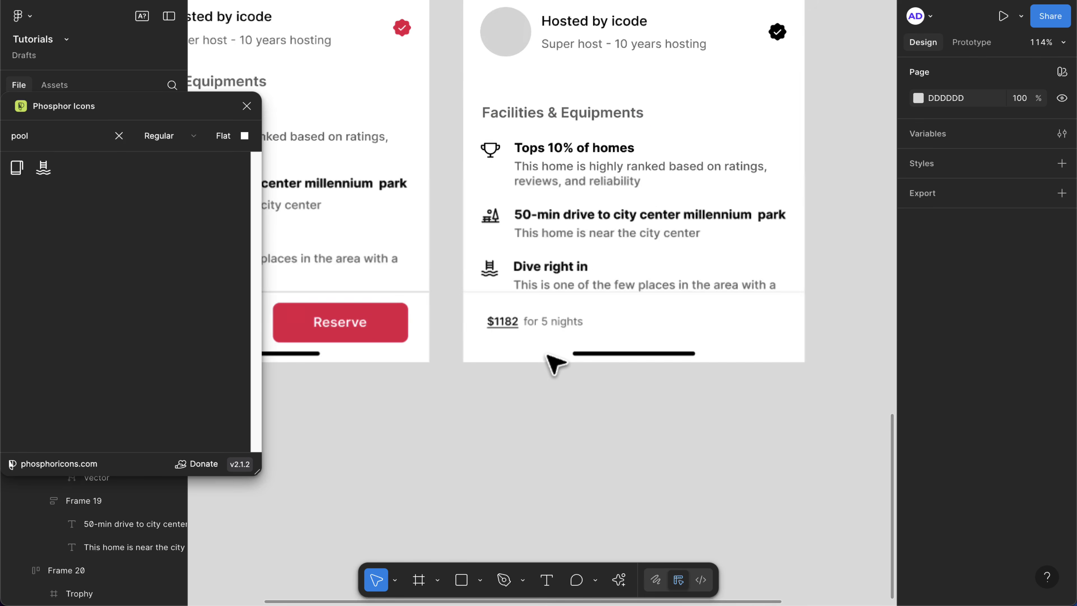
double_click(564, 314)
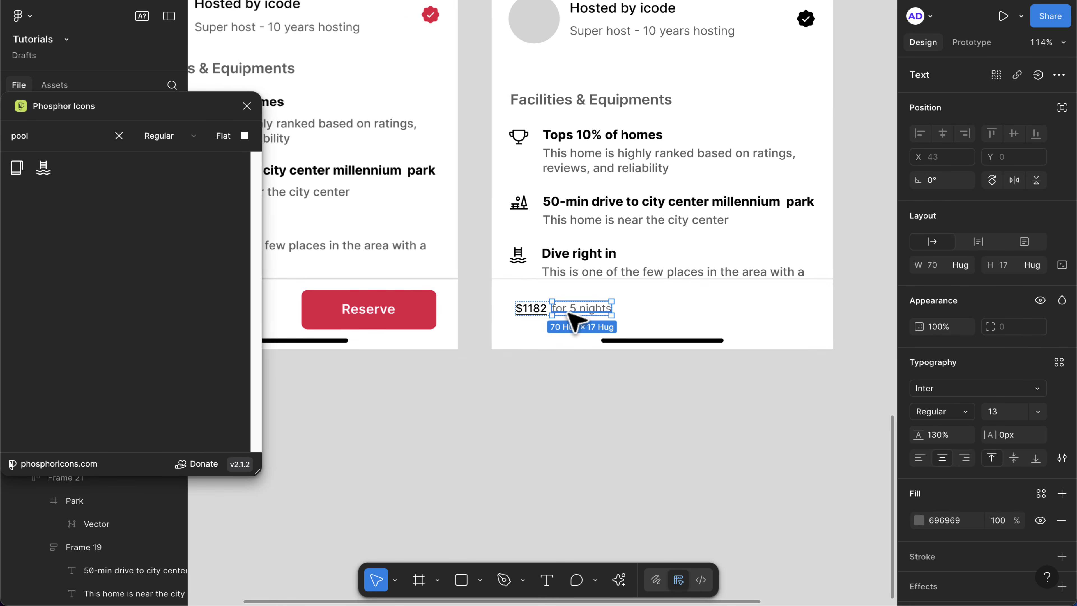
left_click(542, 328)
left_click(541, 307)
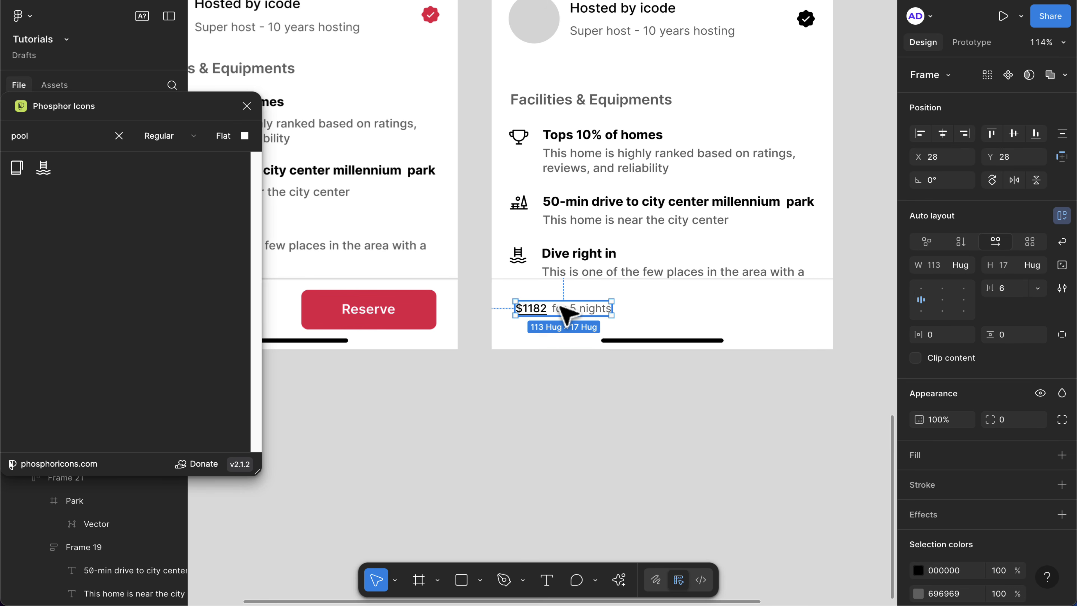
left_click(959, 245)
- Append "Jun 1 - 6" to the "for 5 nights" text in the bottom bar
scroll(547, 337, "down", 3)
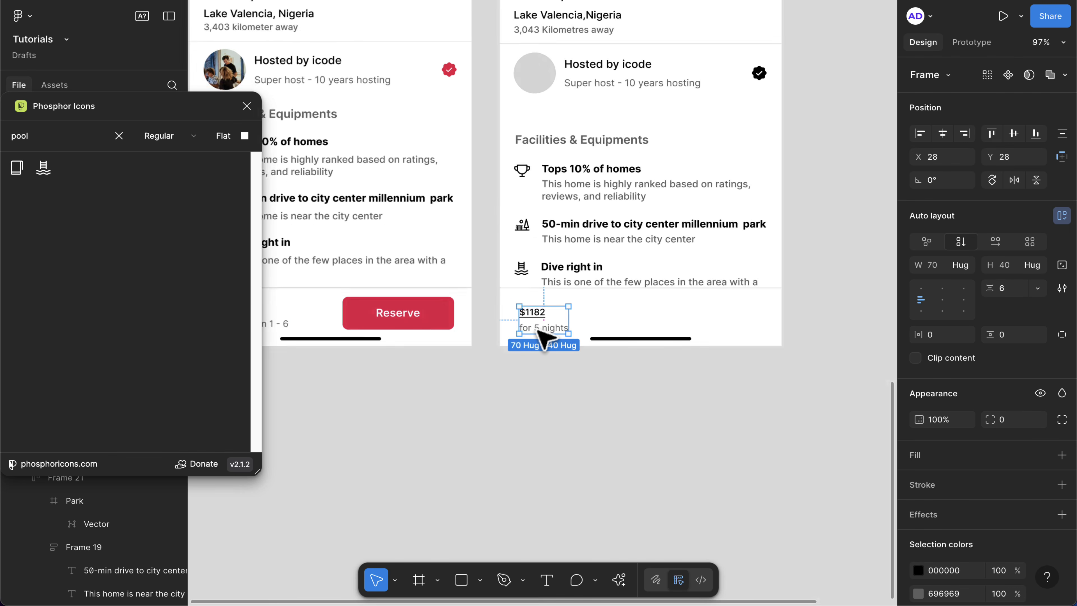
scroll(539, 331, "left", 5)
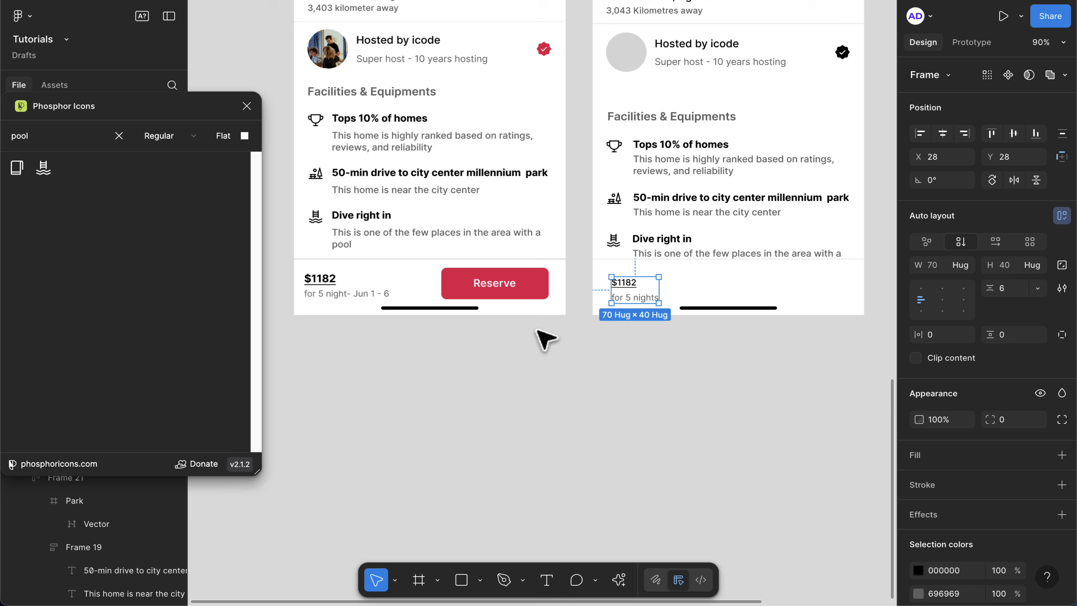
left_click(637, 297)
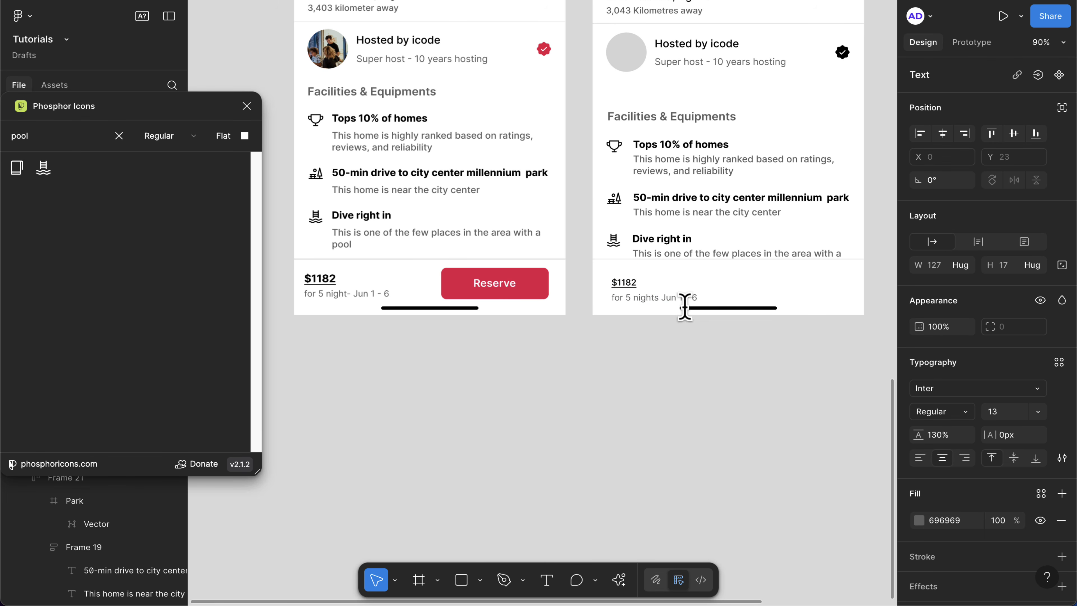
- Set the "$1182" price text in the detail screen's bottom bar to Bold at font size 16
key("Escape")
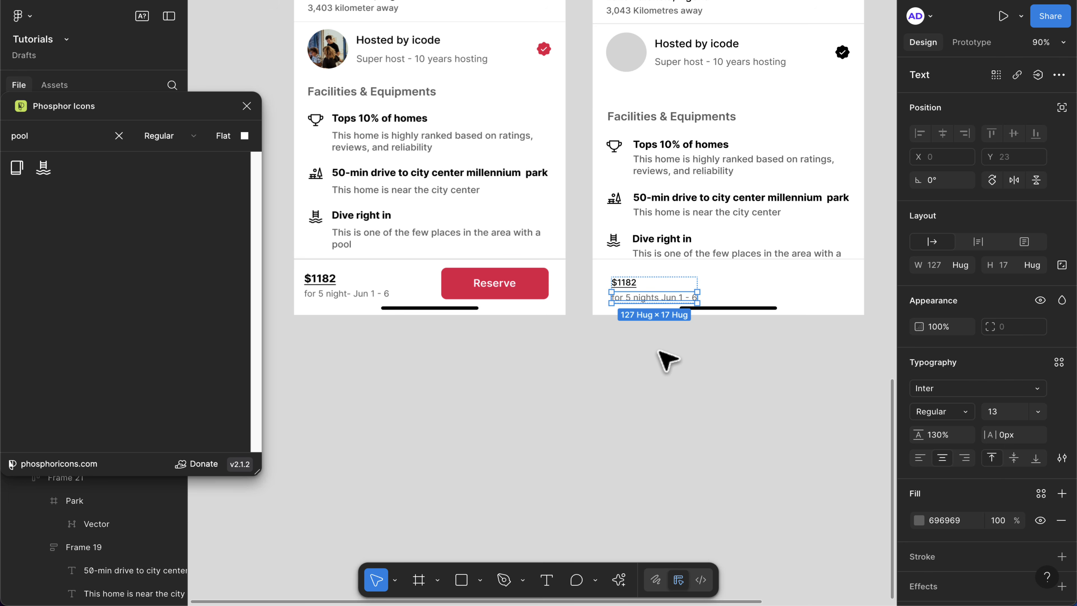
left_click(632, 282)
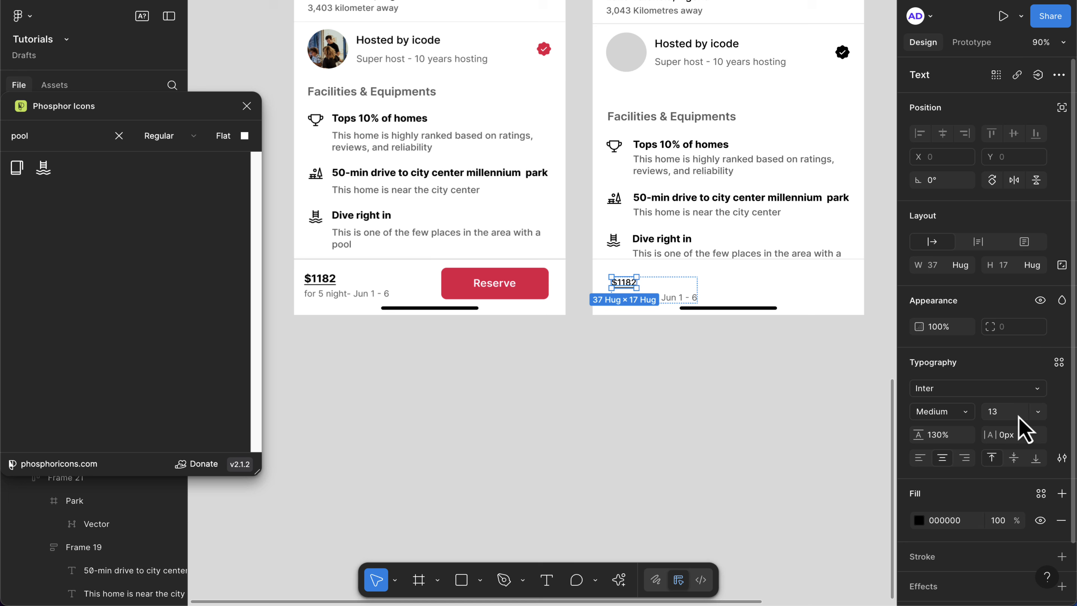
left_click(1001, 414)
type("16")
key("Return")
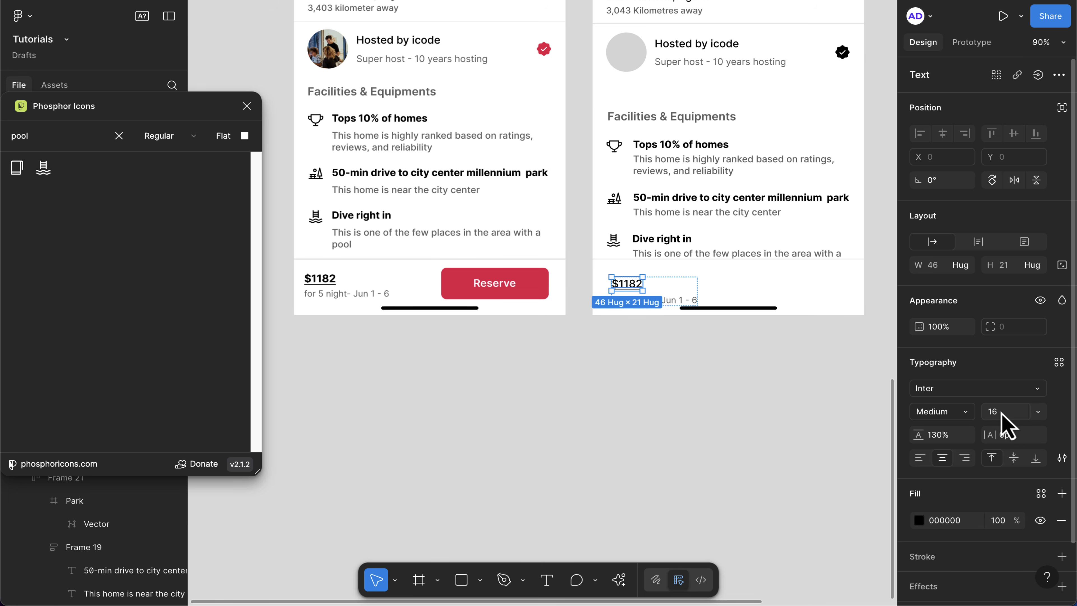
left_click(950, 413)
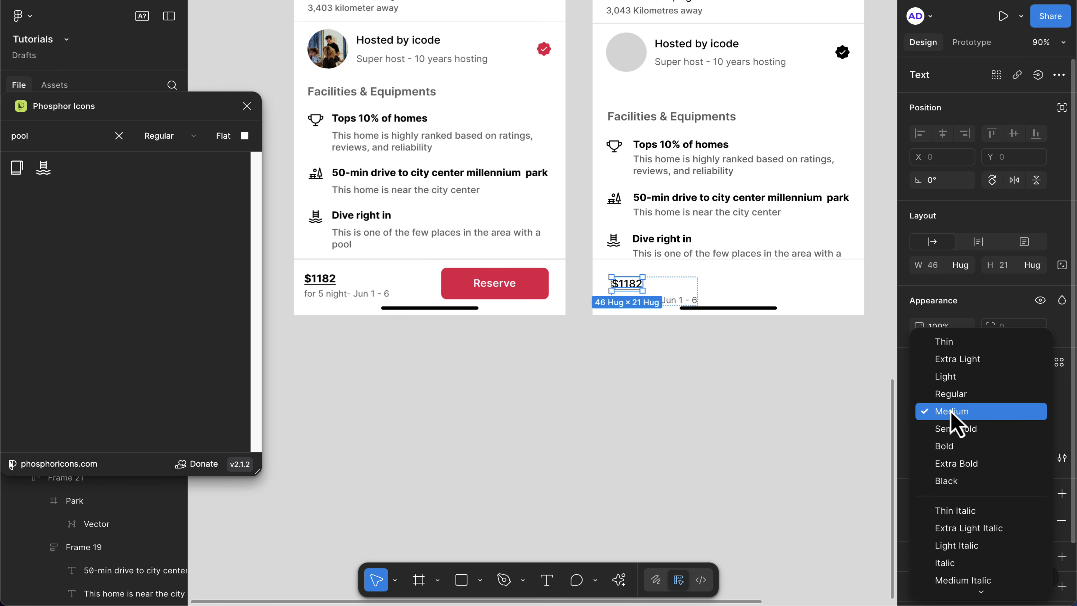
left_click(950, 446)
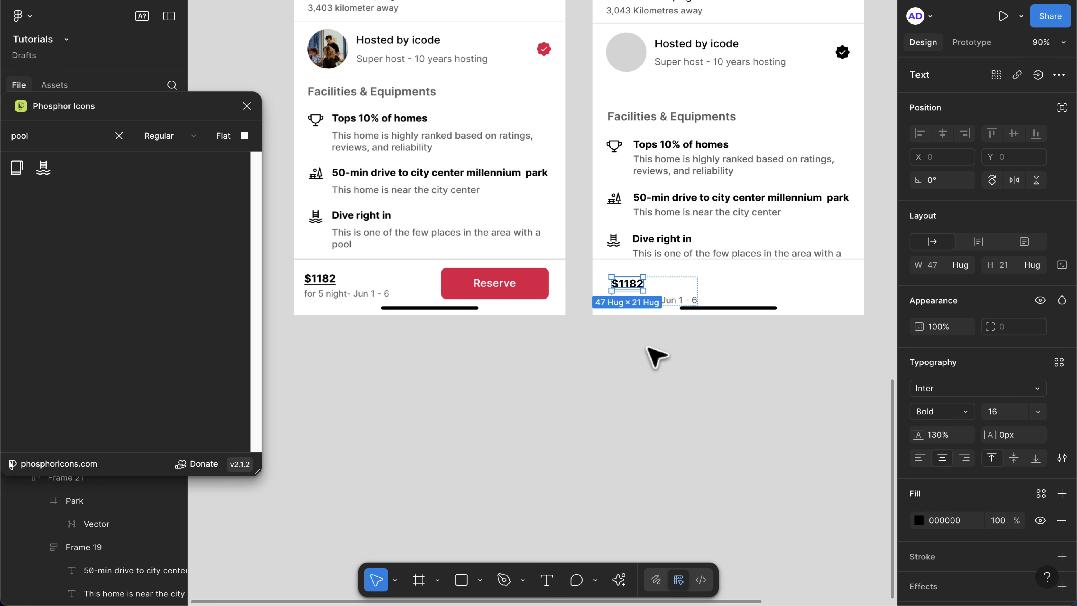
left_click(655, 356)
- Vertically centre the price info frame in the bottom bar and move it to X 20
left_click(626, 302)
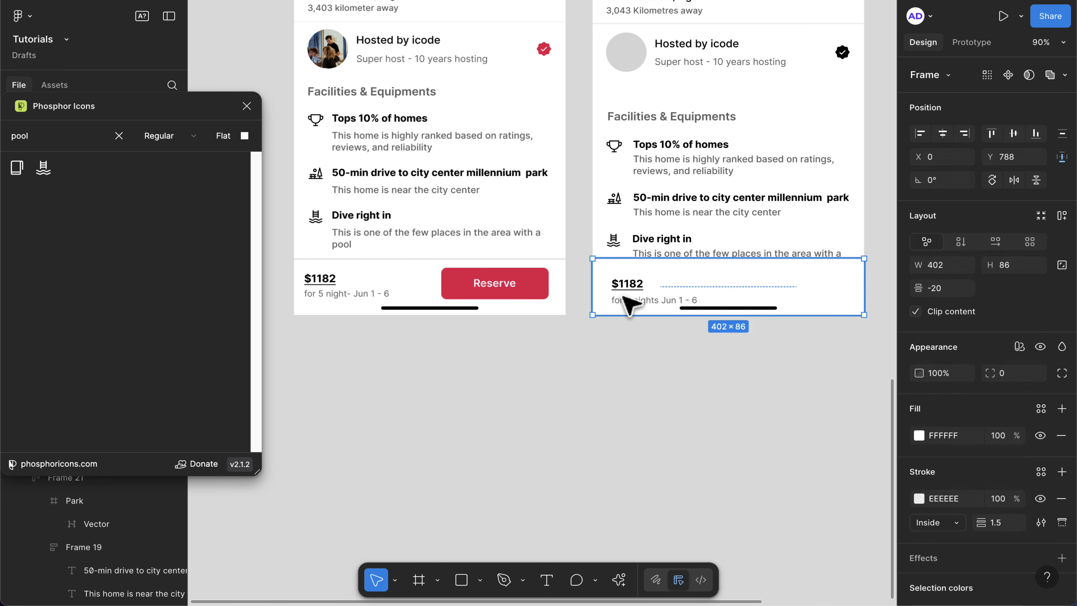
left_click(626, 301)
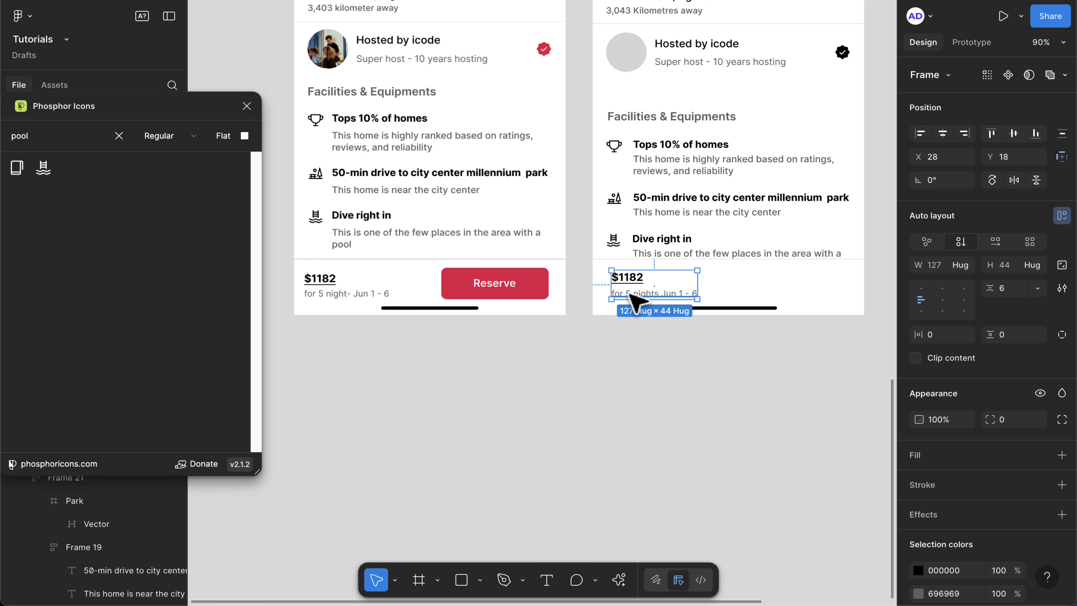
left_click(627, 295)
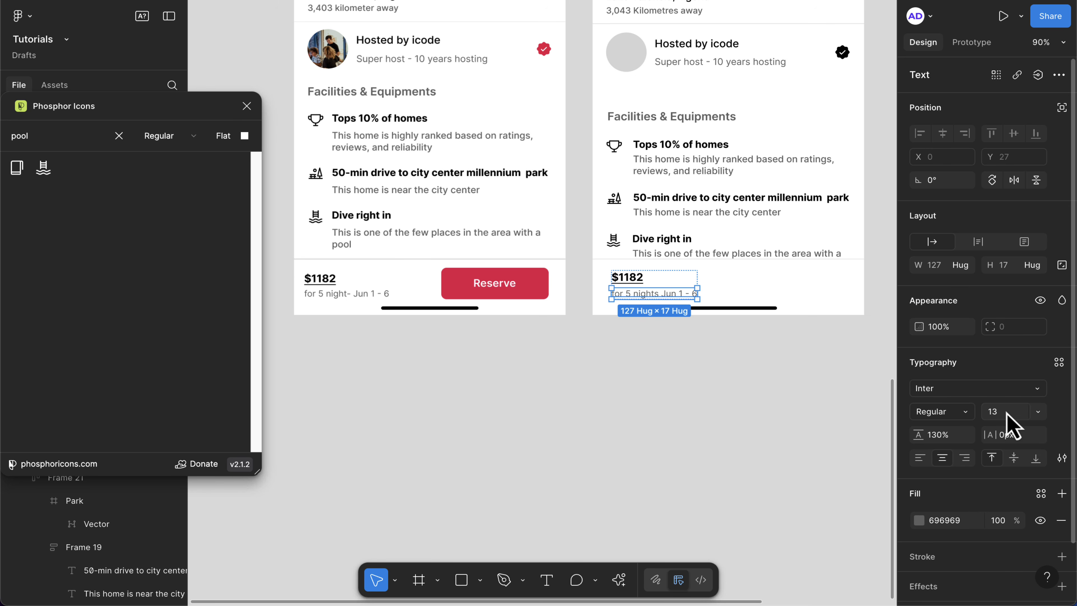
double_click(615, 284)
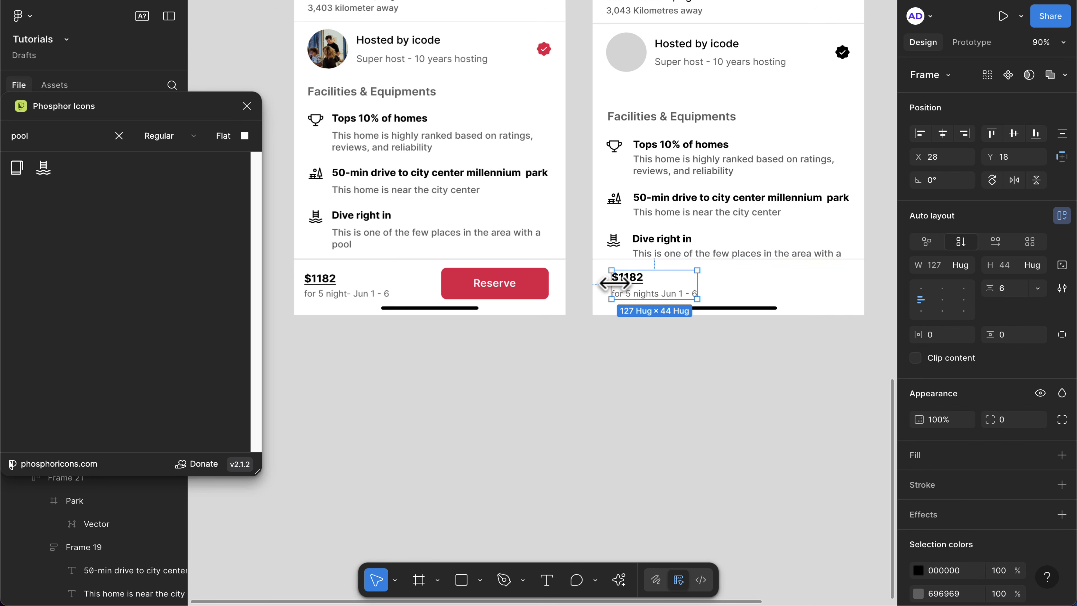
left_click(1014, 133)
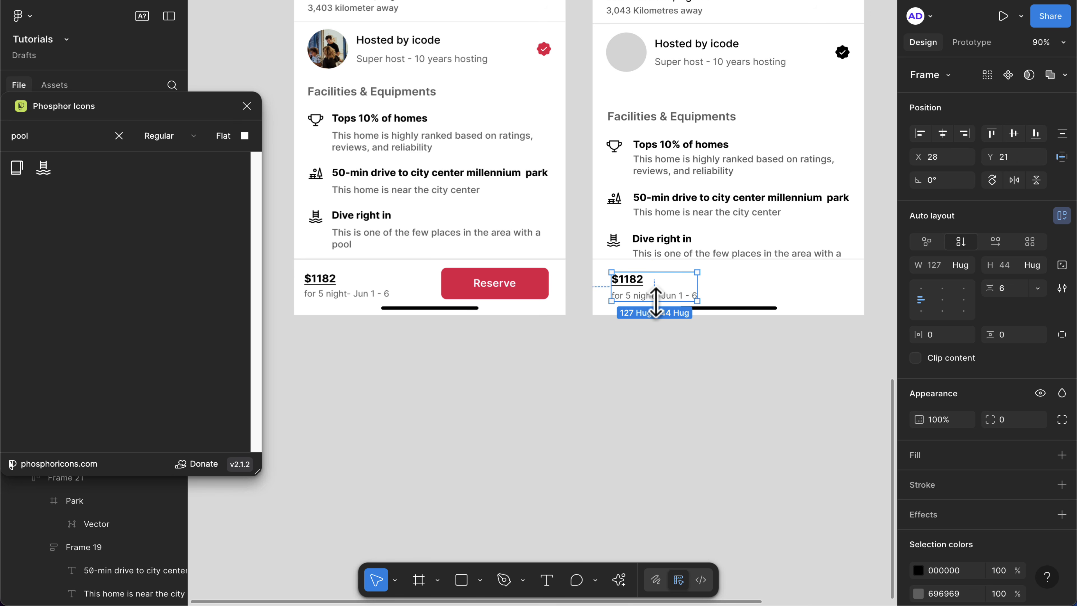
key("Left")
key("Left")
key("Left")
key("Left")
key("Left")
key("Left")
key("Left")
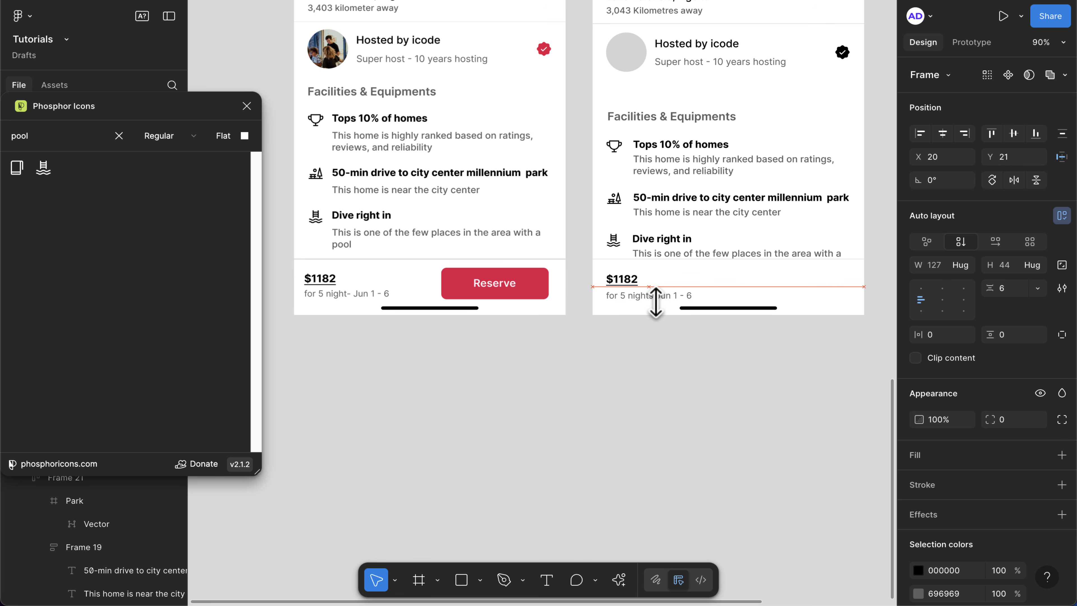
- Draw a button frame about 149 wide beside the price info in the bottom bar and set its height to 48
left_click(759, 280)
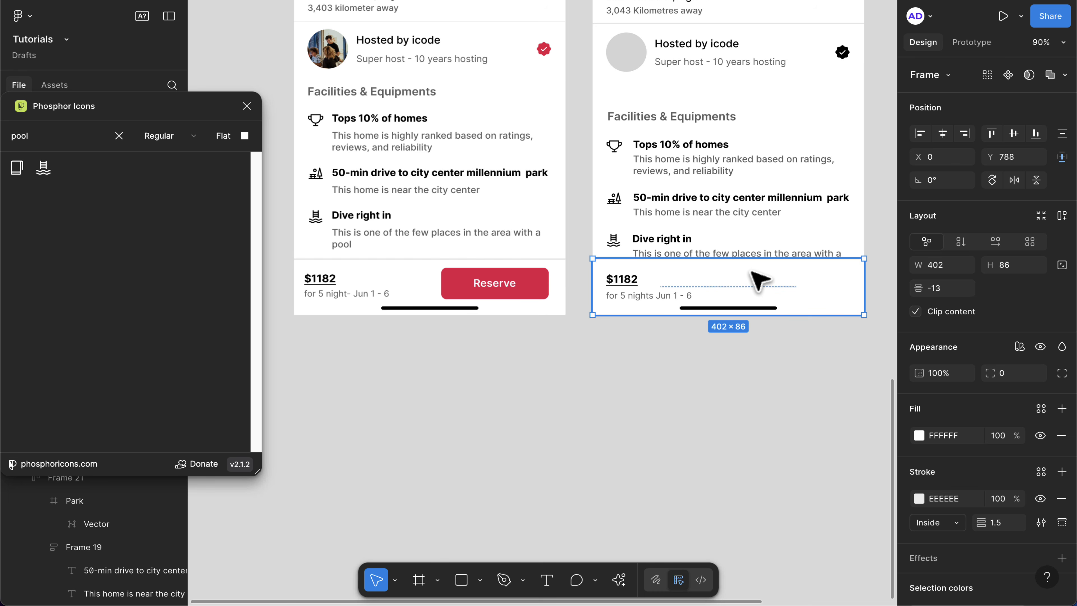
key("f")
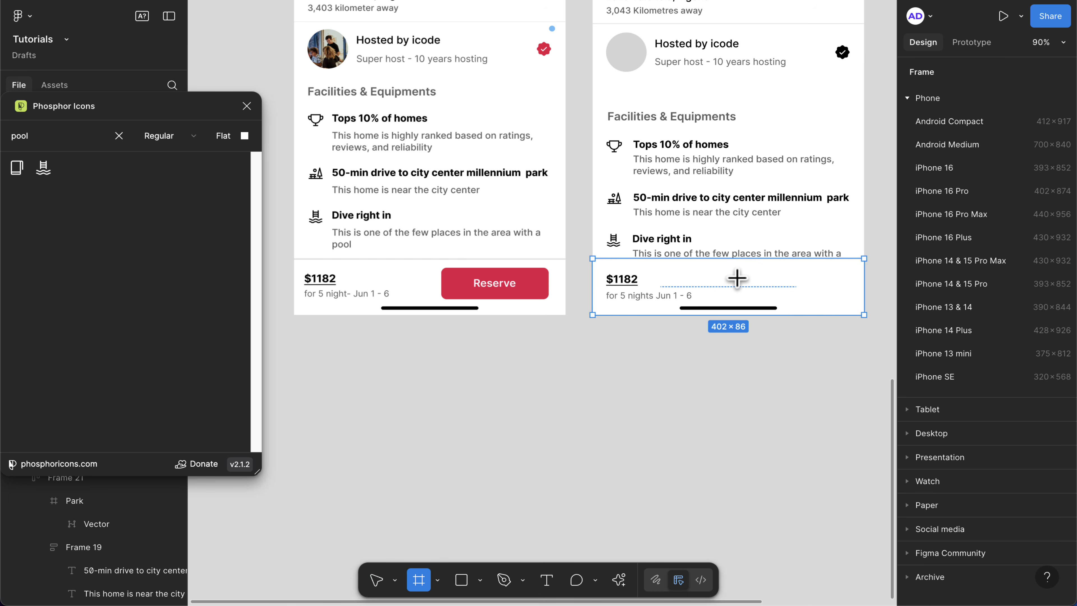
left_click_drag(734, 272, 837, 301)
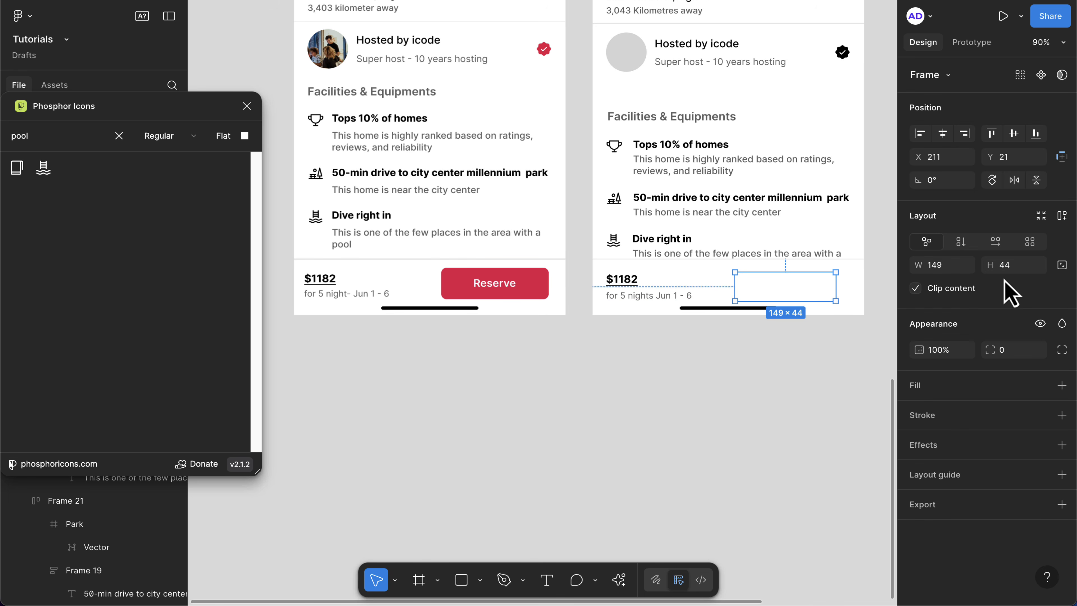
left_click(1016, 268)
type("48")
key("Return")
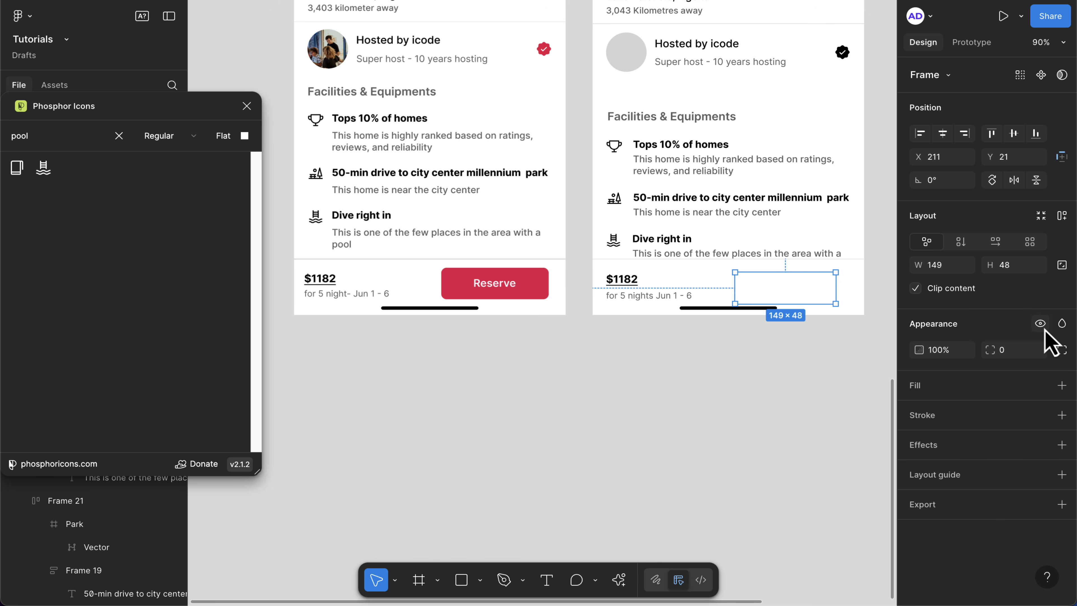
- Fill the new button frame with E51D4F sampled from the reference Reserve button and set its corner radius to 8
left_click(1063, 385)
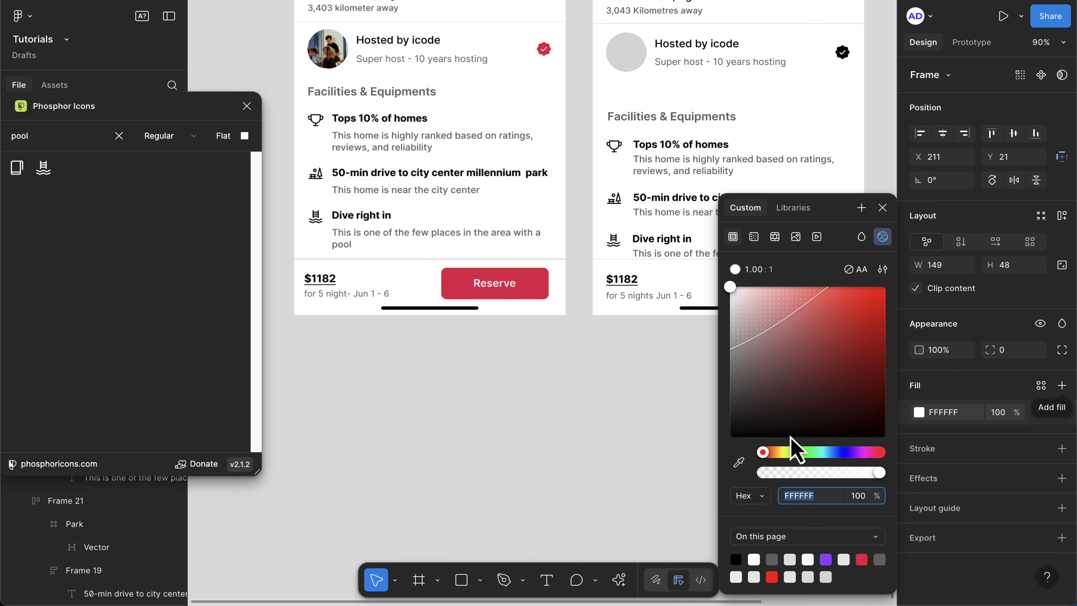
left_click(739, 462)
left_click(546, 297)
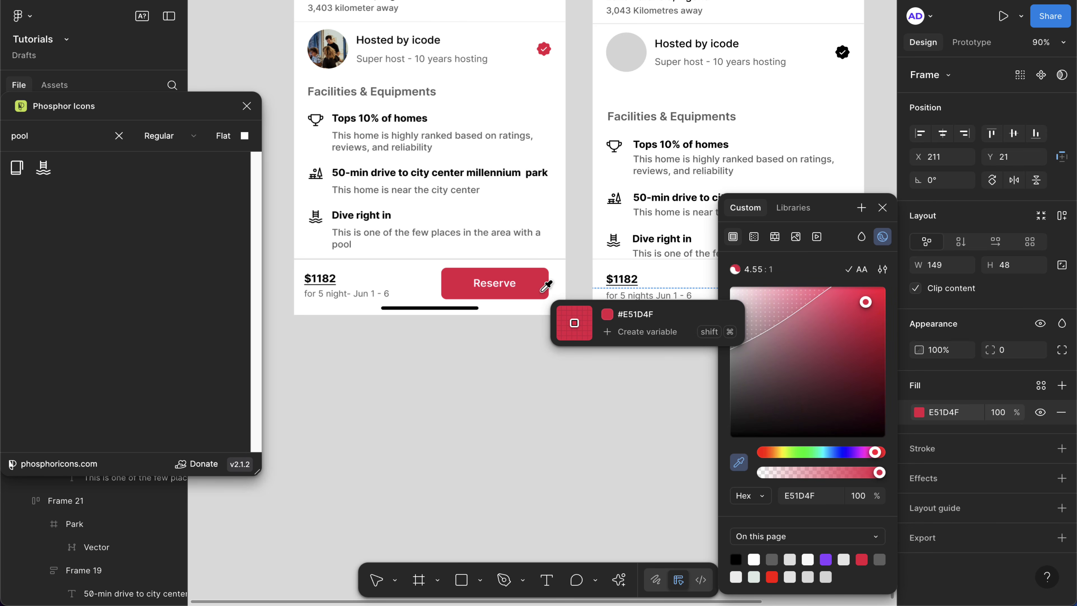
left_click(888, 208)
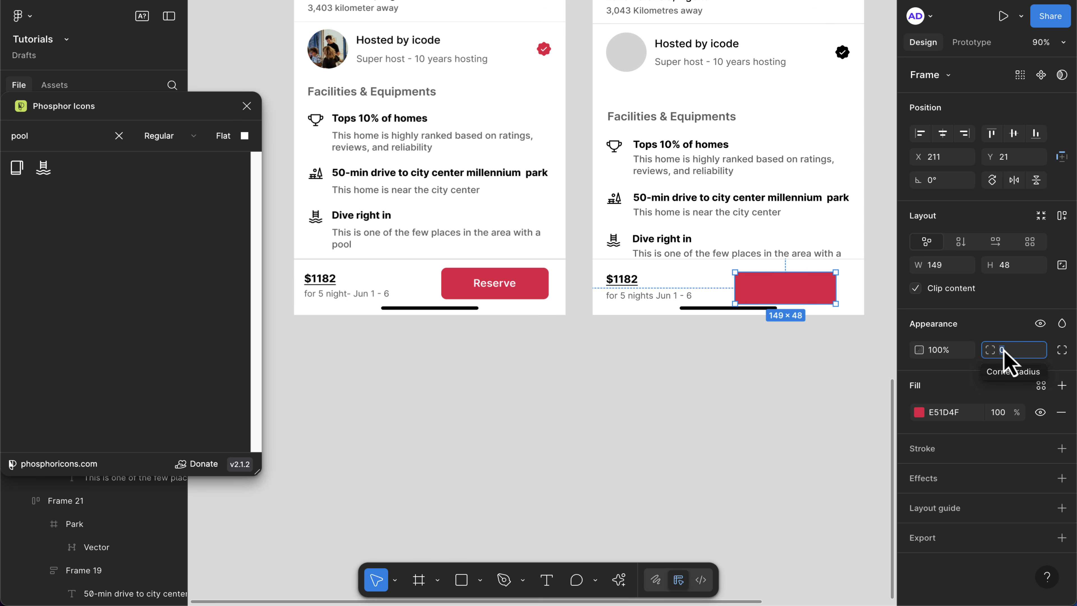
type("8")
key("Return")
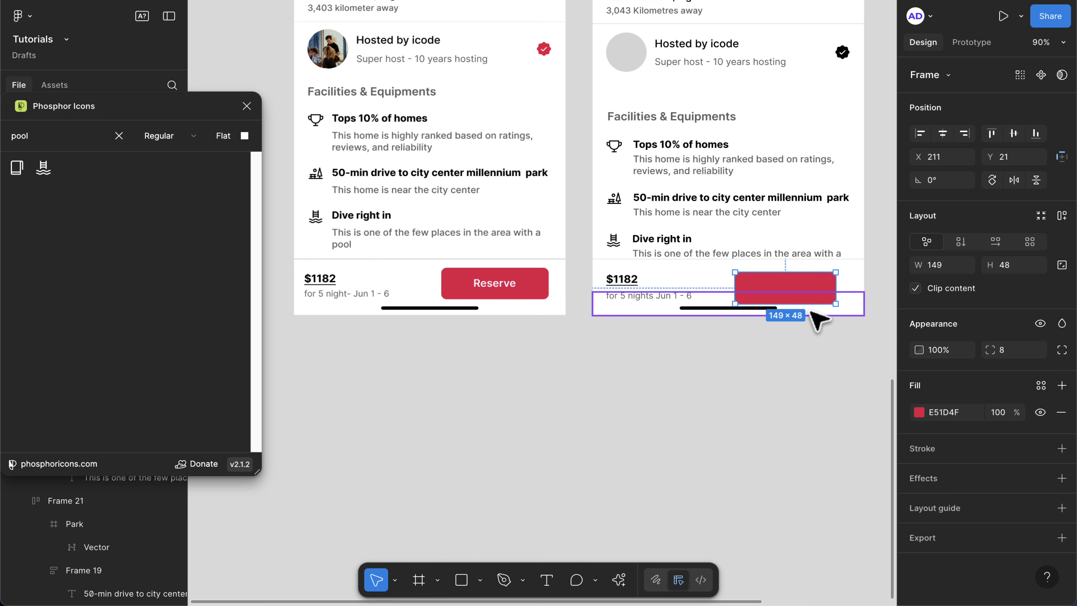
- Move the red button to X 227, centre it vertically in the bar, and combine it with the price info in a horizontal auto layout
left_click_drag(781, 289, 792, 283)
left_click_drag(993, 144, 1024, 149)
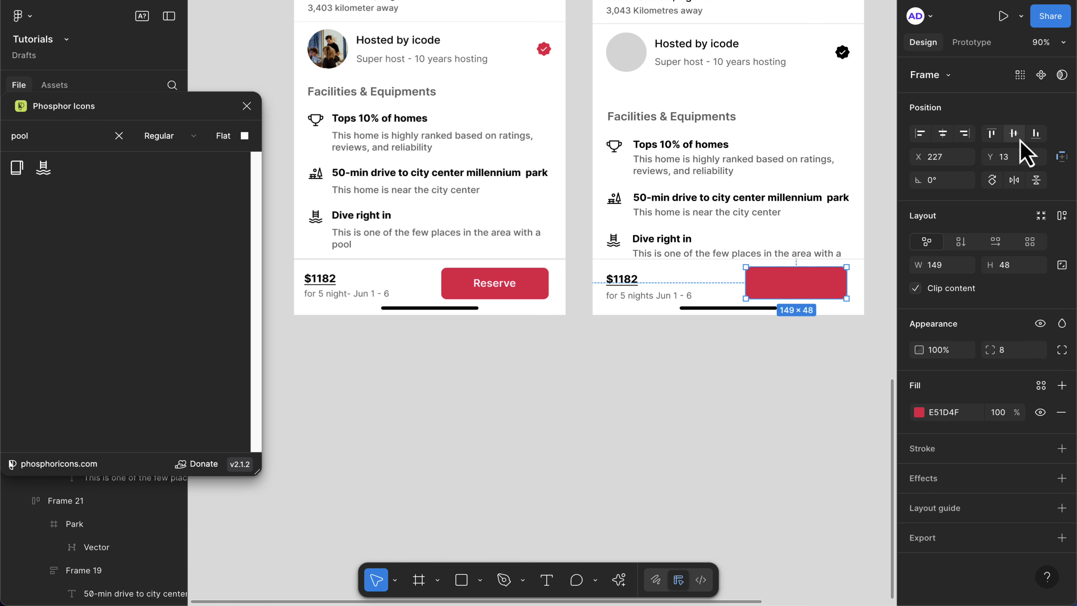
left_click(637, 299)
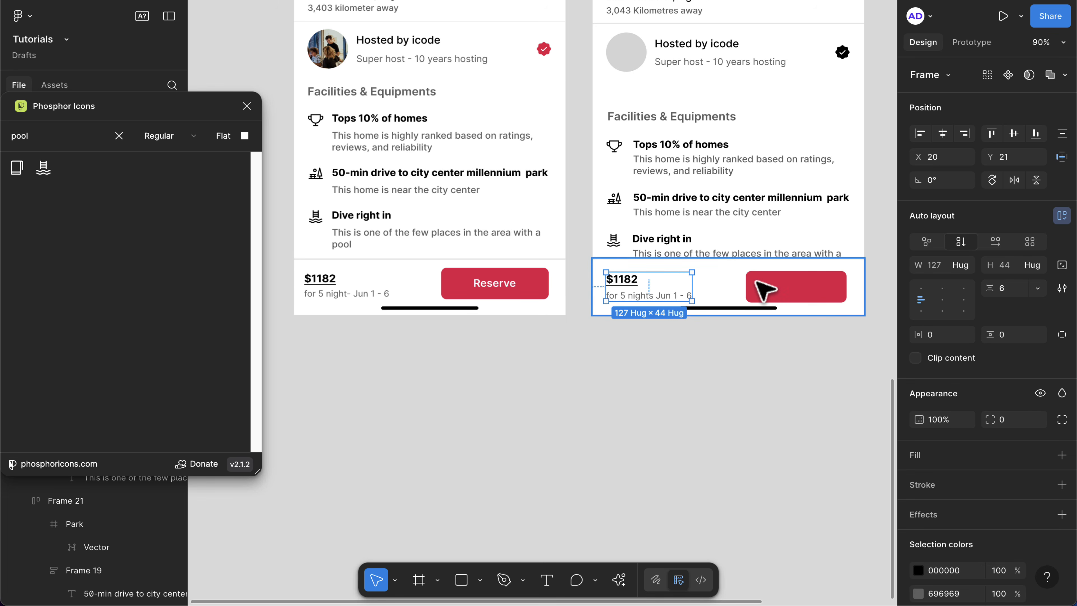
left_click(768, 289, "shift")
key("shift+a")
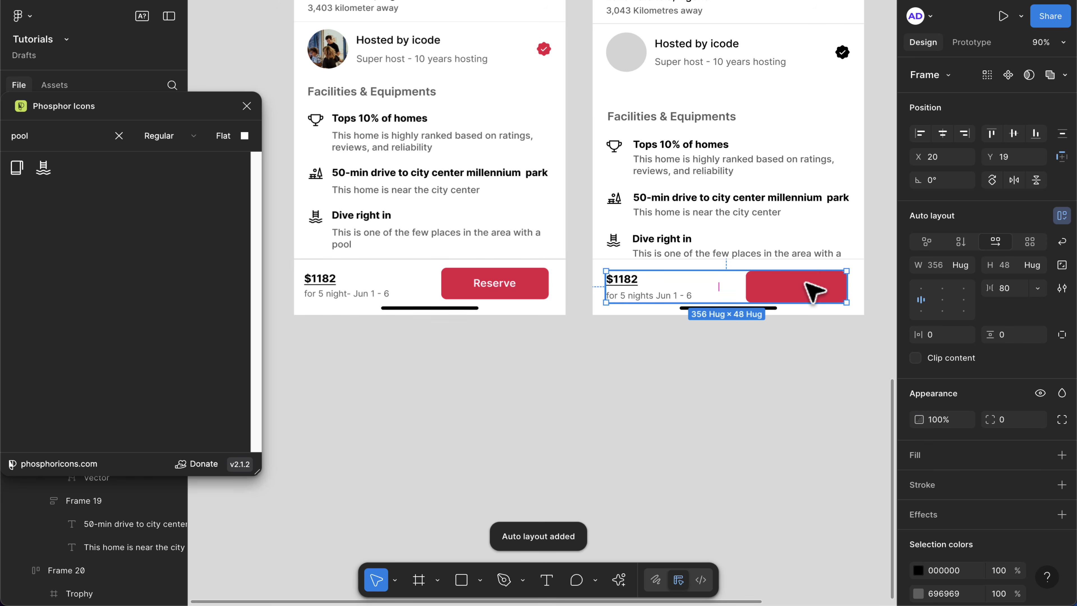
- Move the combined price and button row up to Y 12 within the bottom bar
key("Up")
key("Up")
key("Up")
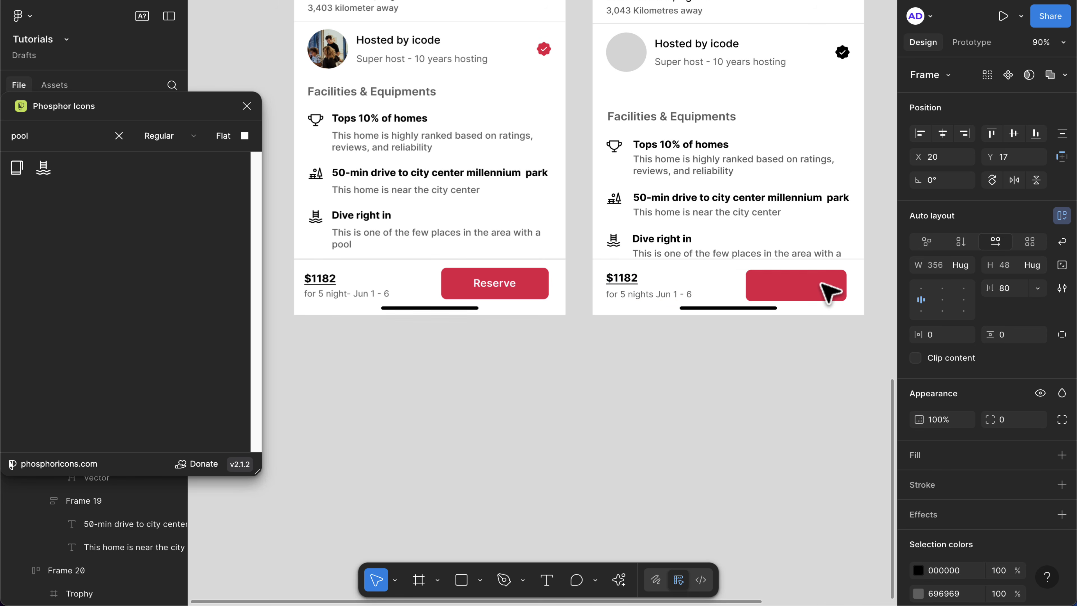
key("Up")
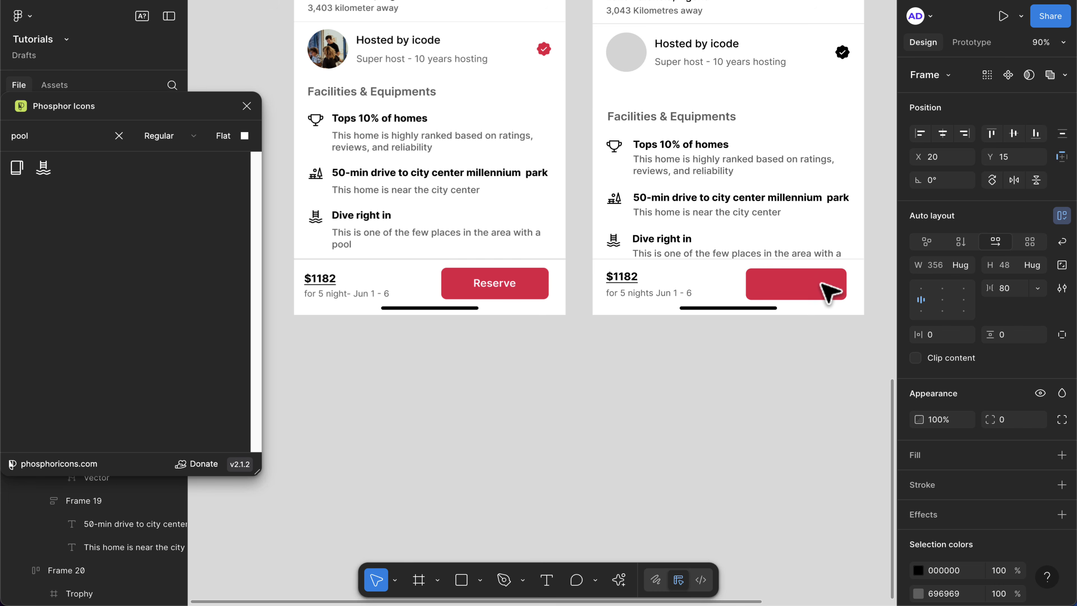
key("Up")
key("Up")
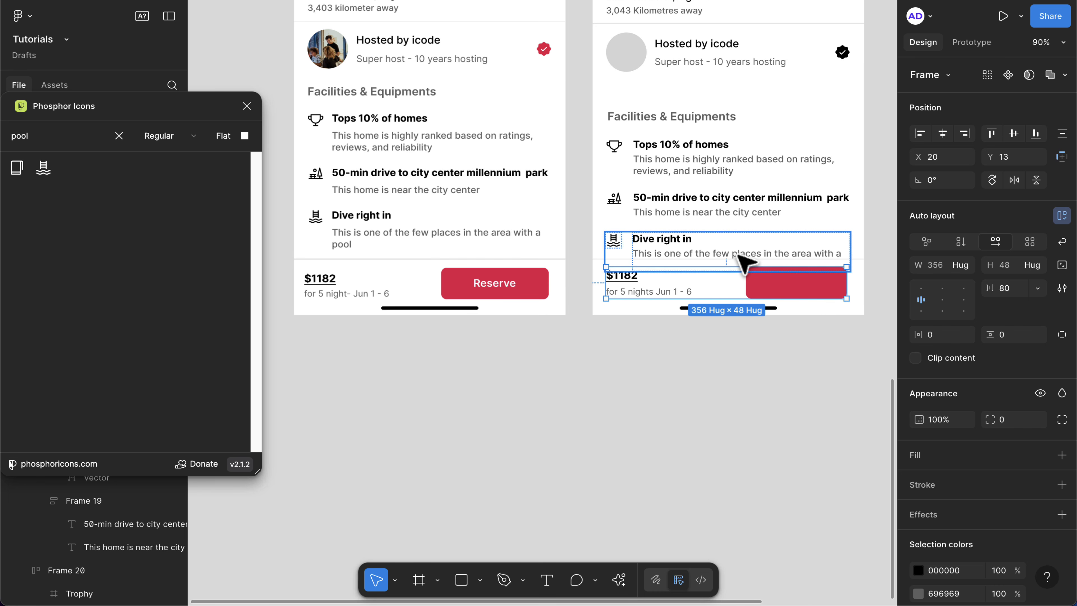
scroll(735, 265, "up", 5)
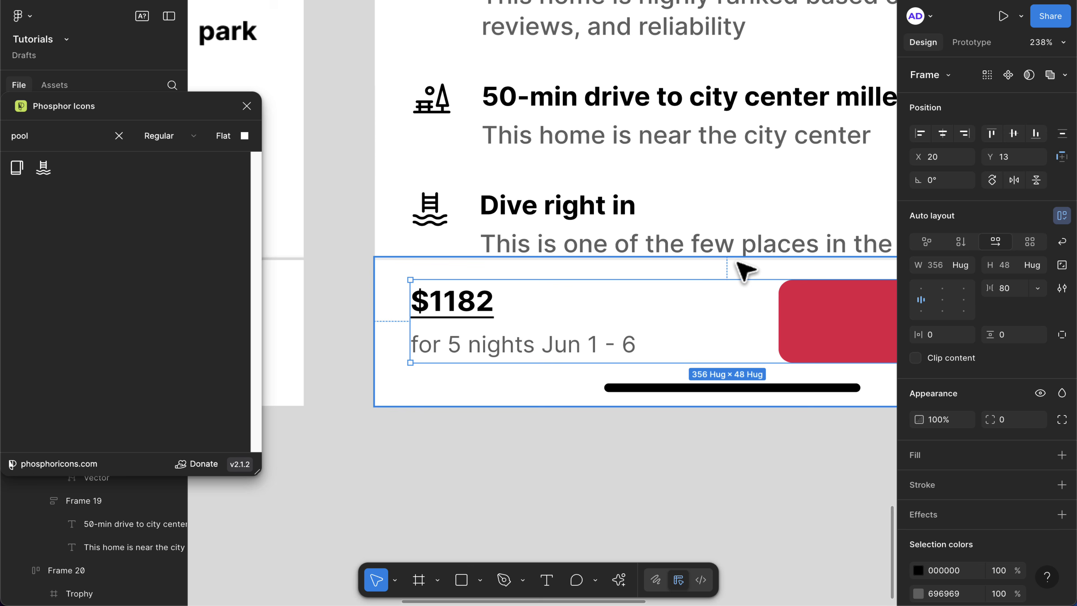
key("Up")
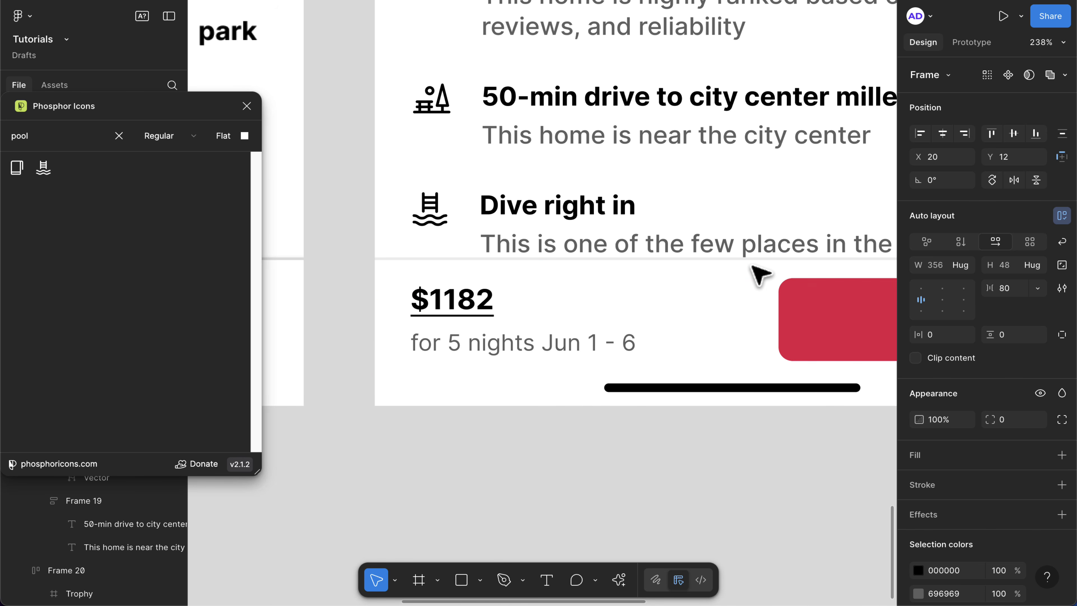
scroll(759, 272, "down", 5)
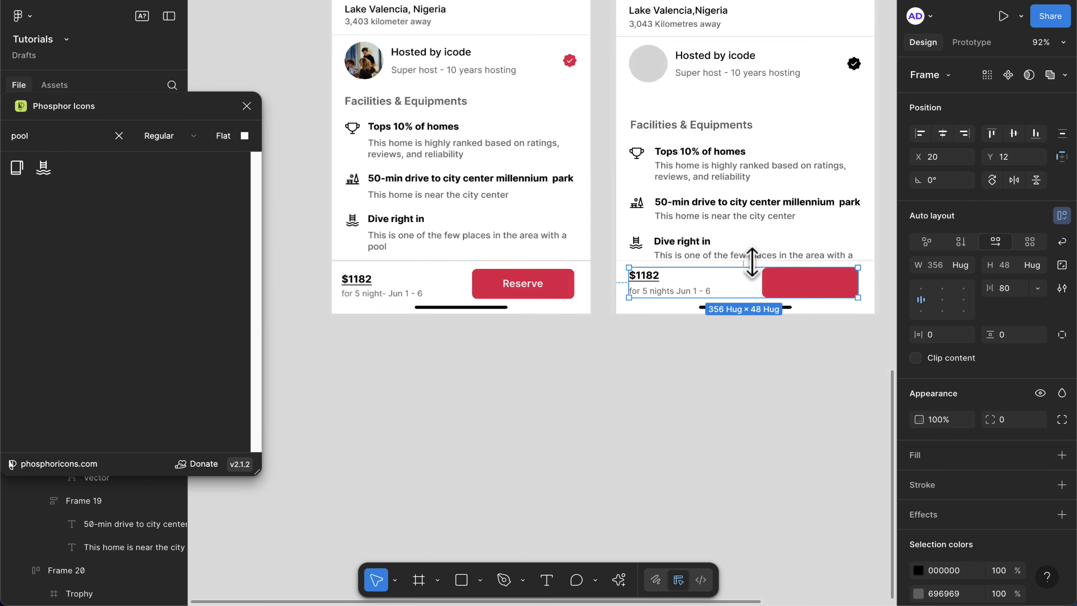
- Add the text "Reserve" inside the red button and set its font size to 16
left_click(661, 297)
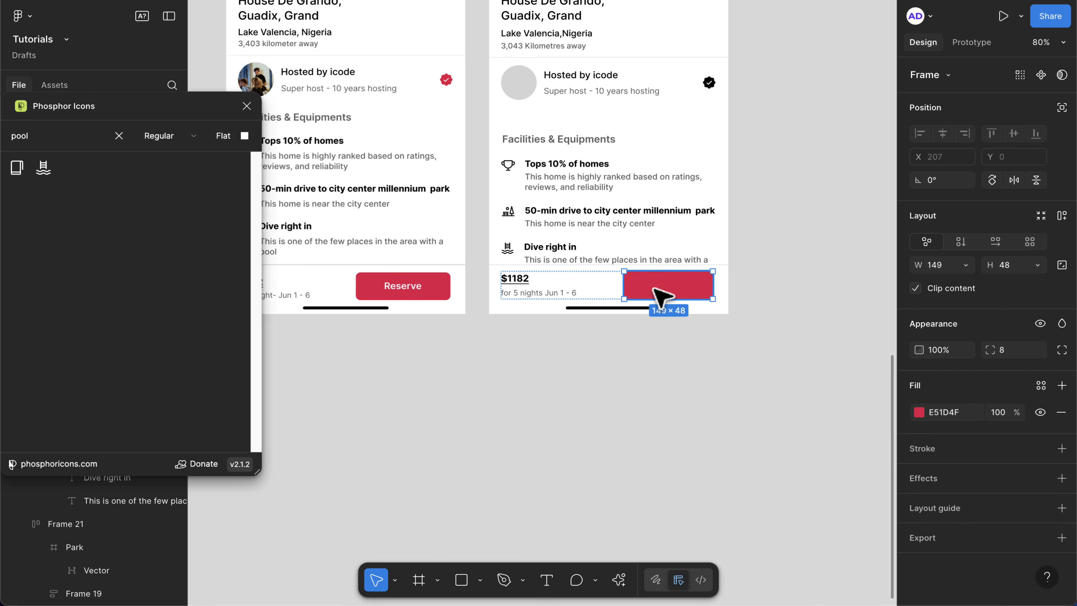
key("t")
left_click(645, 284)
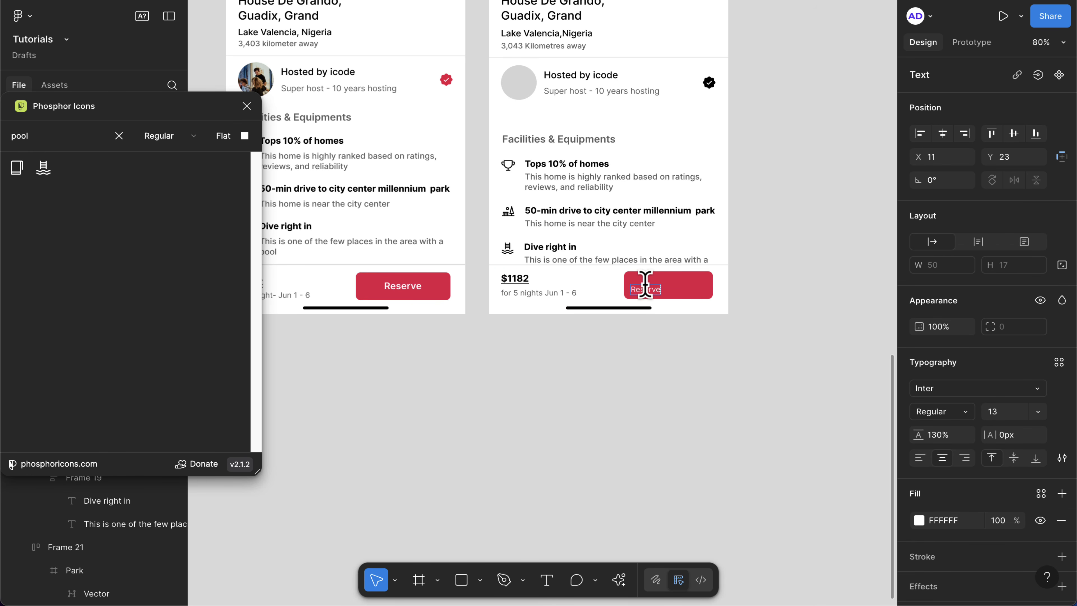
key("Escape")
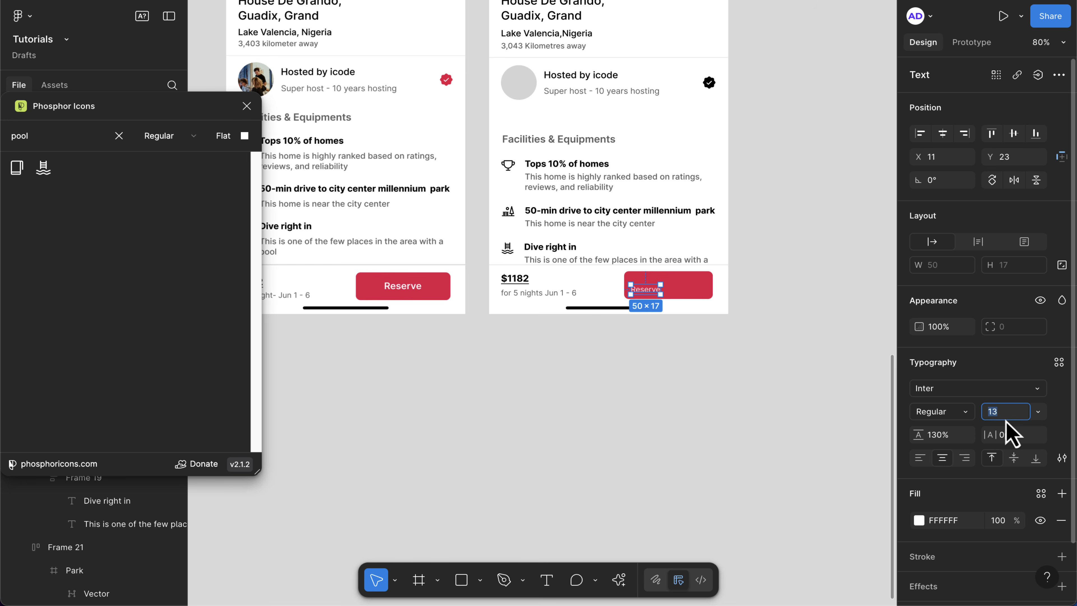
type("15")
key("Return")
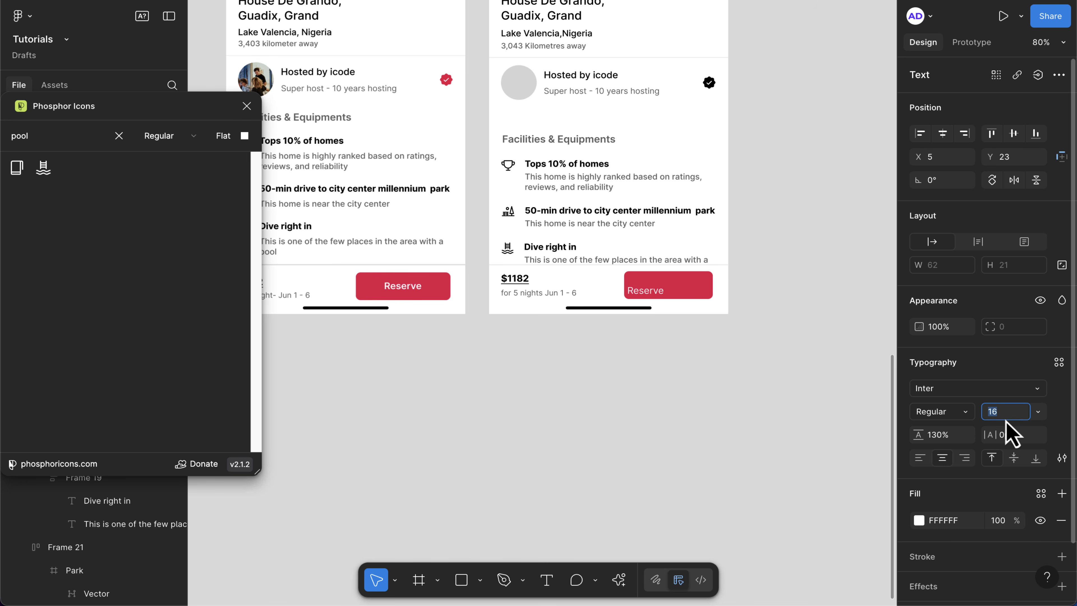
- Make the "Reserve" label Semi Bold and centre it horizontally and vertically in the red button
left_click(965, 411)
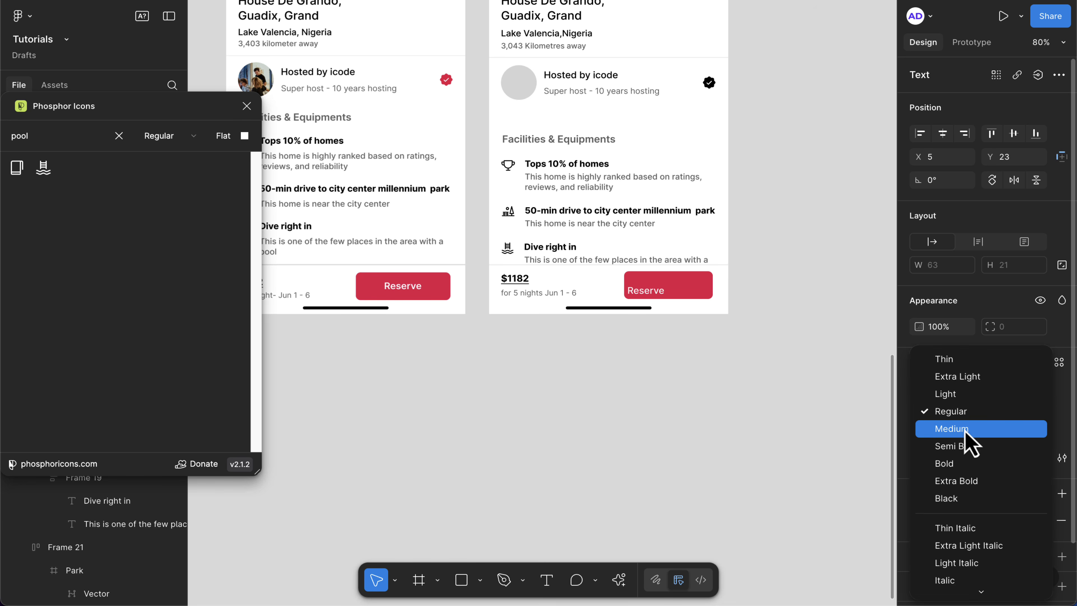
left_click(967, 446)
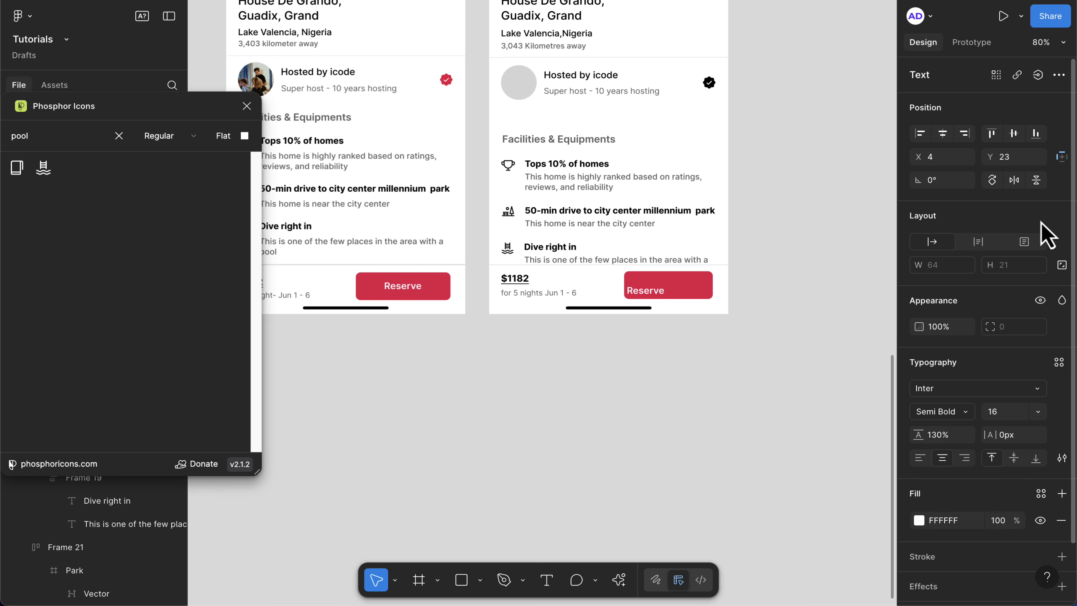
left_click(943, 134)
left_click(1014, 134)
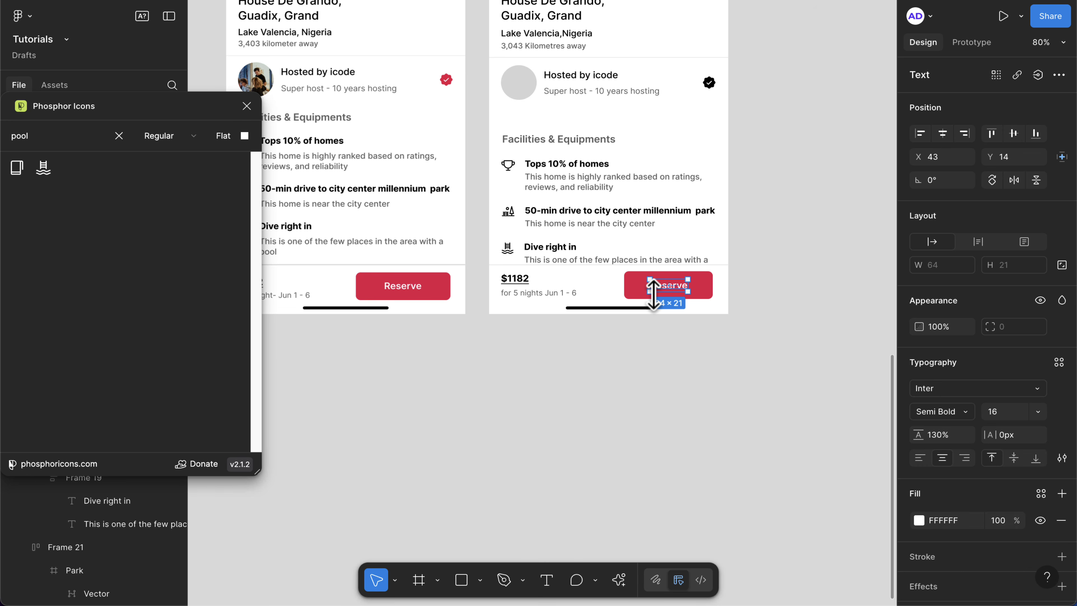
- Combine the "Facilities & Equipments" heading and the three facility rows into one vertical auto layout
scroll(681, 294, "left", 2)
scroll(681, 297, "up", 3)
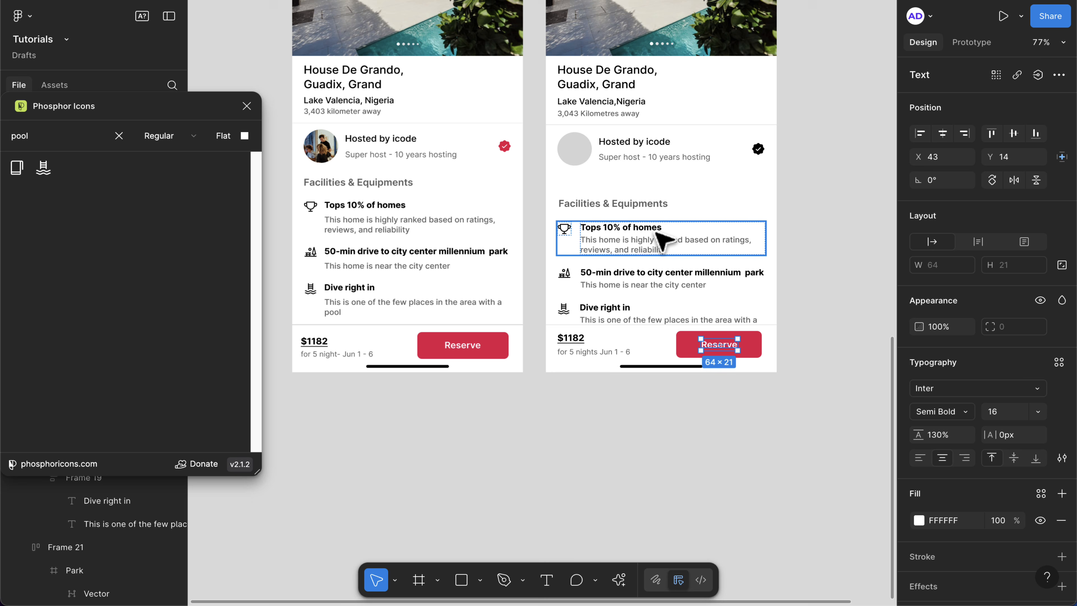
left_click(618, 207)
left_click(618, 239, "shift")
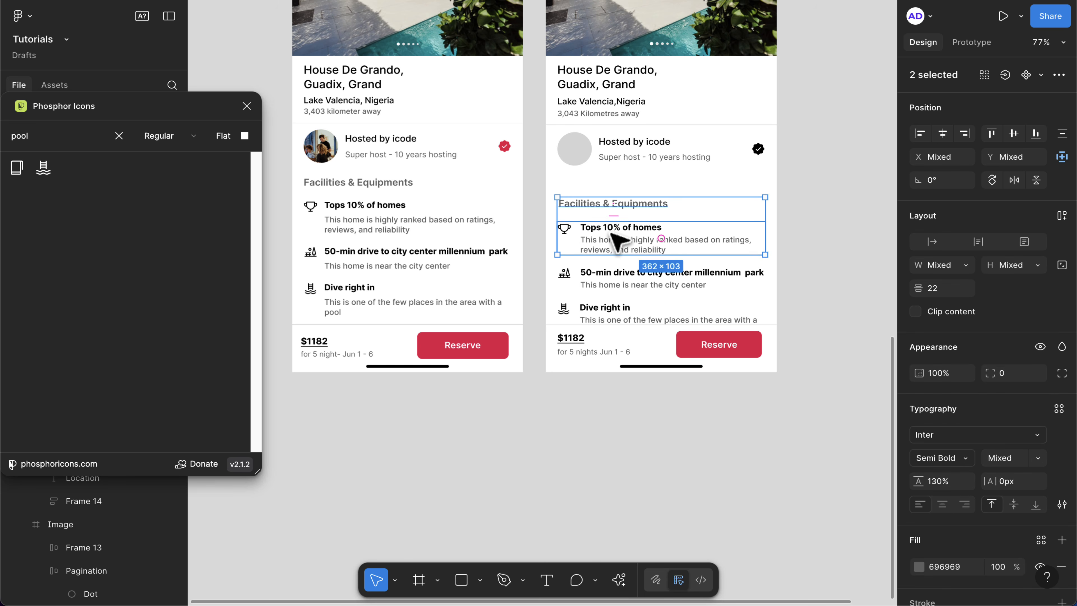
left_click(618, 282, "shift")
left_click(617, 308, "shift")
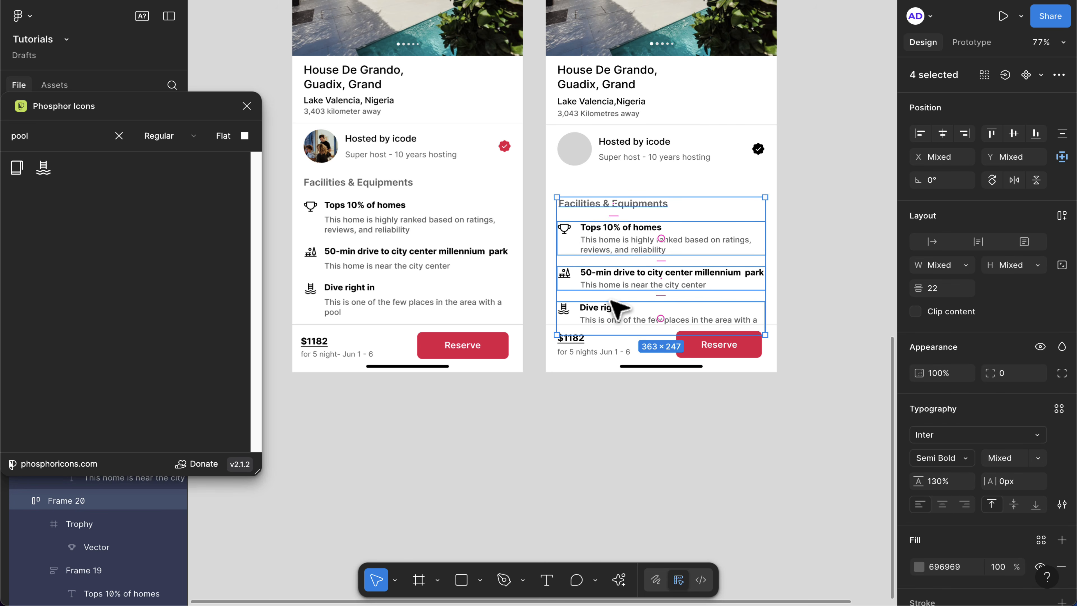
key("shift+a")
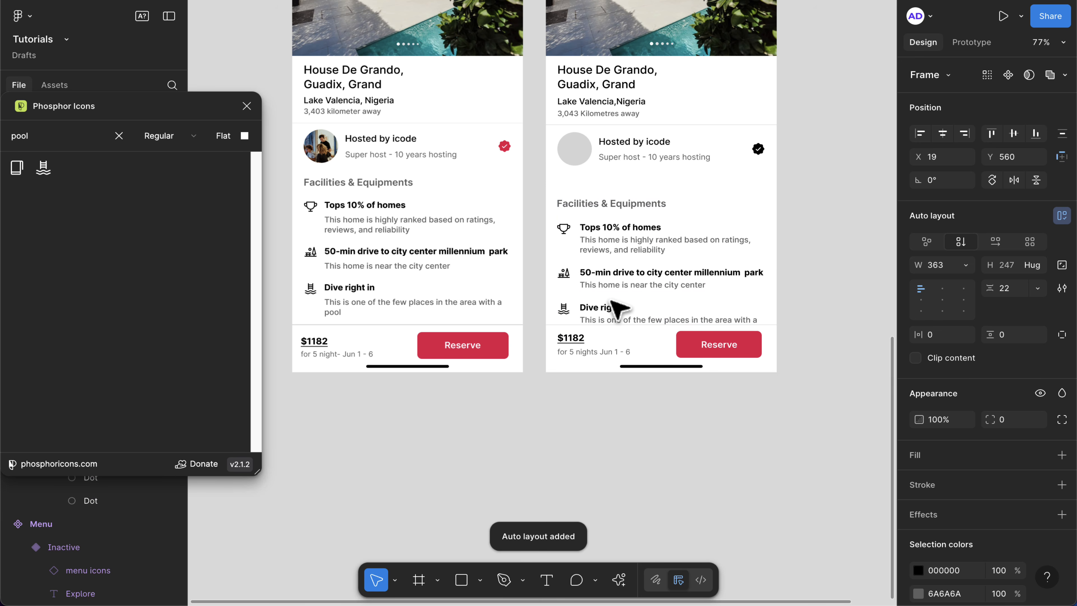
- Move the facilities auto layout up to Y 529, closer to the host row
key("shift+Up")
key("shift+Up")
key("shift+Up")
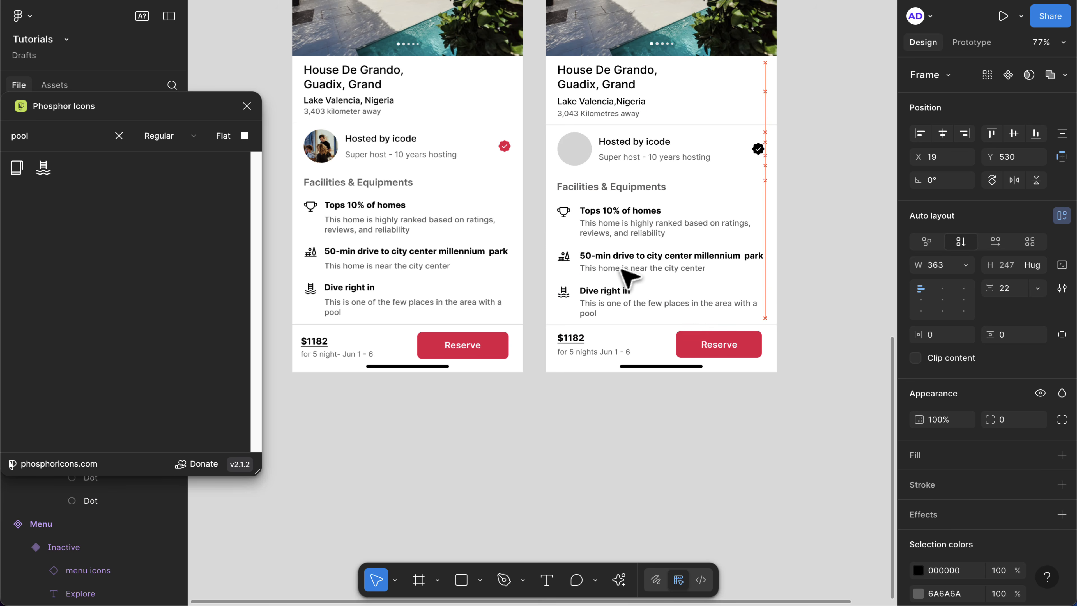
key("Up")
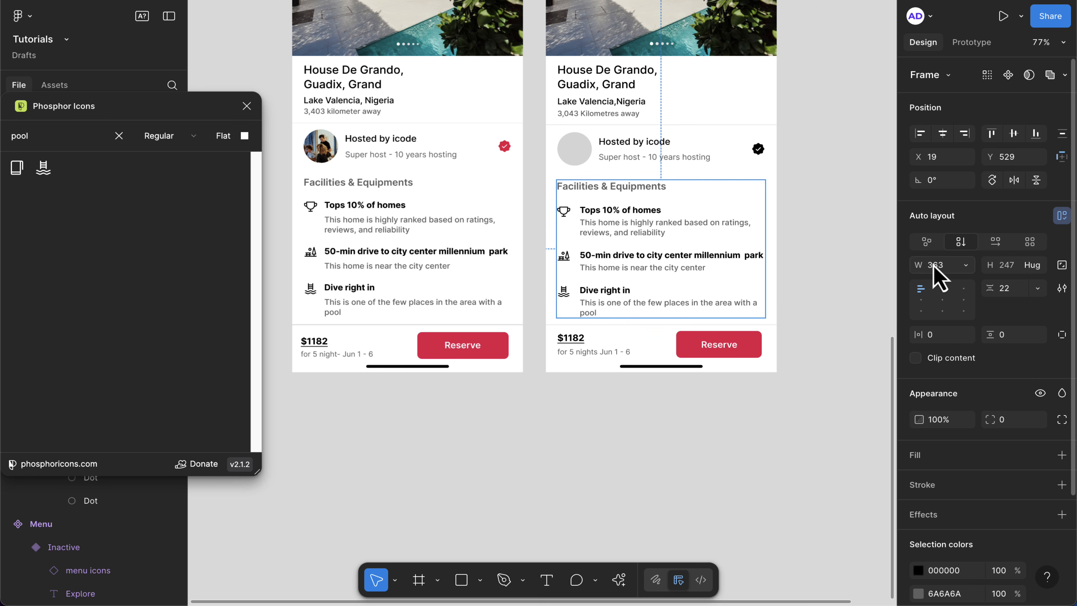
- Set the facilities section's width to 362 and centre it horizontally on the screen
left_click(948, 267)
key("Down")
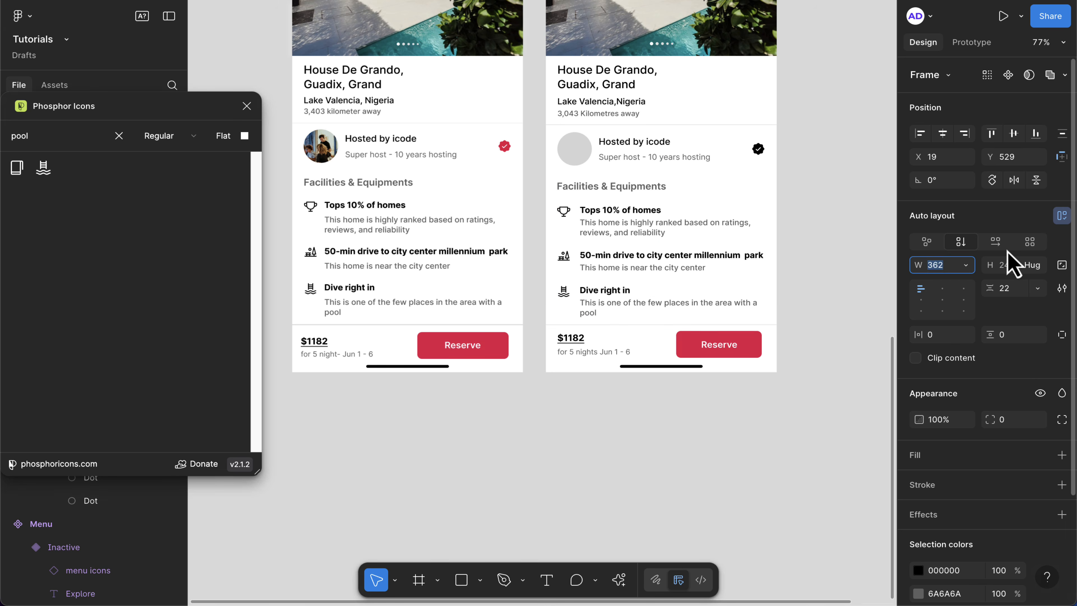
left_click(944, 134)
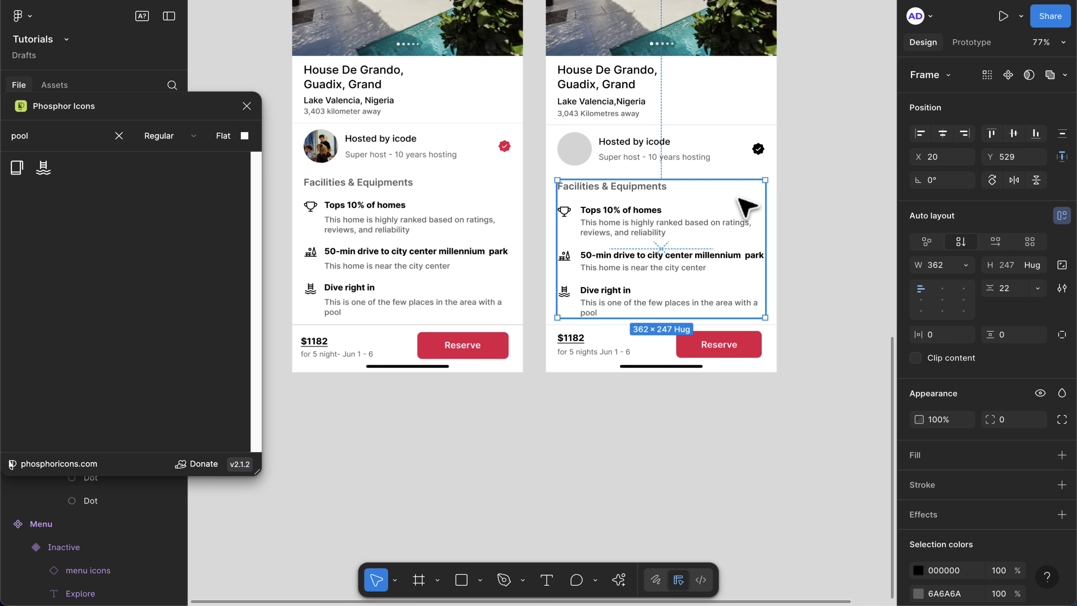
left_click(802, 219)
- Try to recolour the verified badge's inner vector by sampling the Reserve button's red, E51D4F
scroll(789, 208, "up", 2)
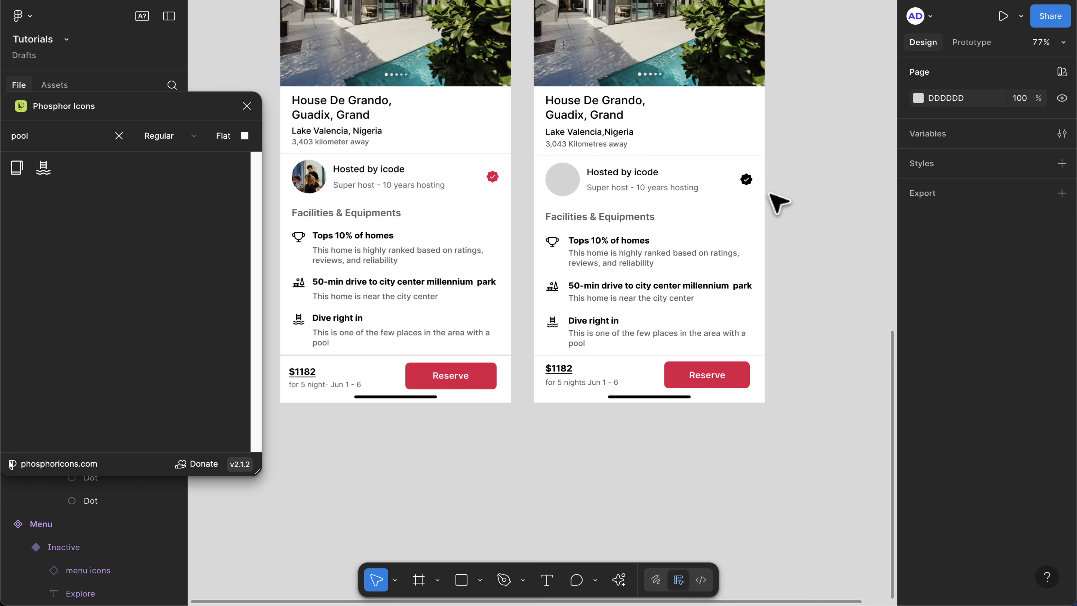
double_click(745, 182)
double_click(746, 181)
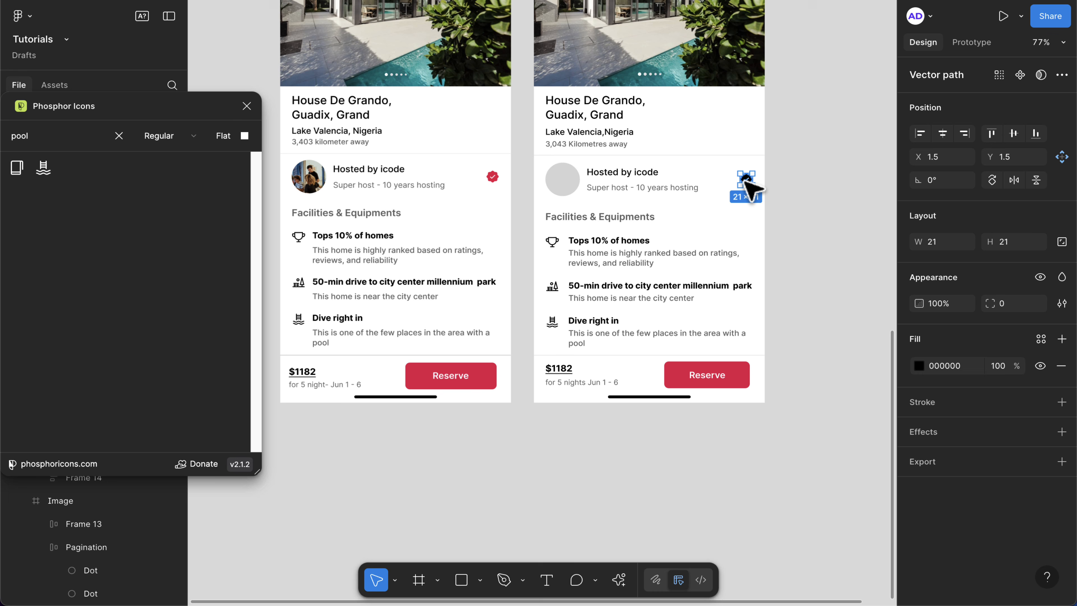
key("i")
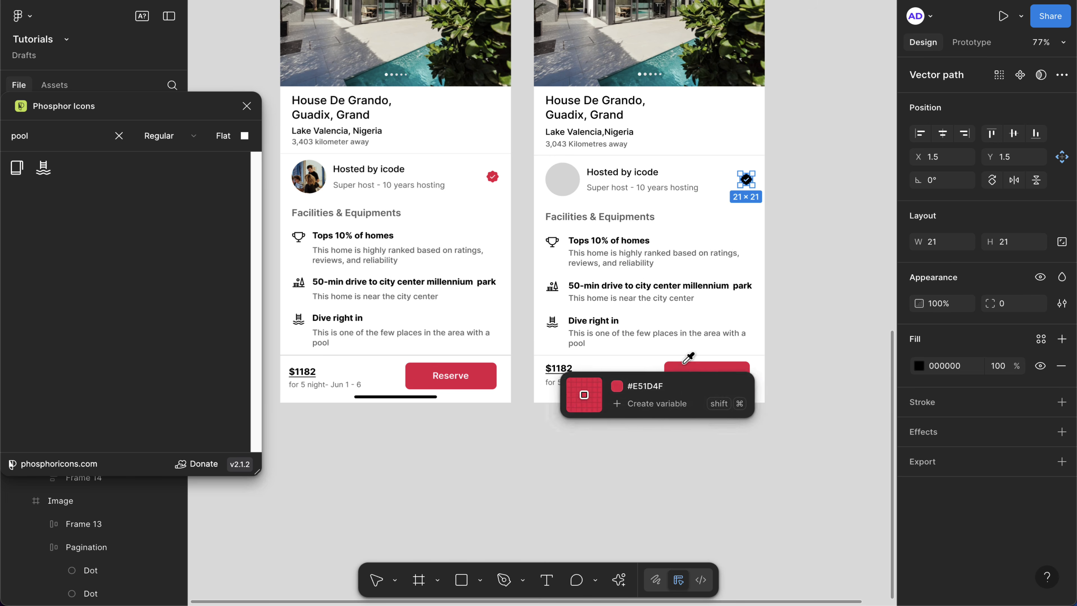
key("Escape")
scroll(714, 210, "up", 5)
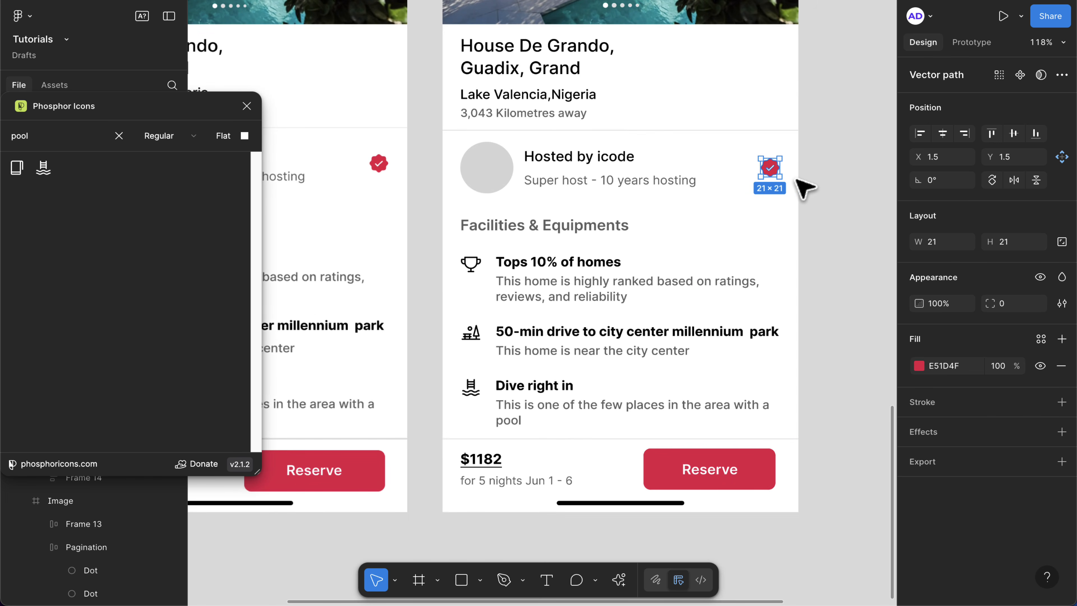
key("shift+Return")
- Change the verified badge icon's black selection colour to E51D4F, sampled from the Reserve button
left_click(723, 156)
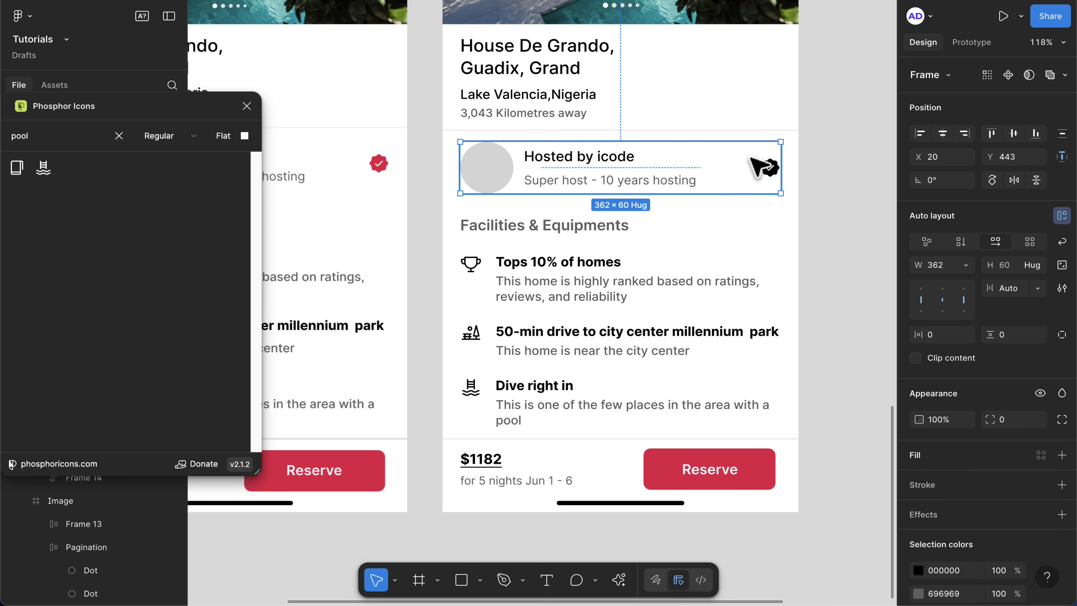
double_click(764, 164)
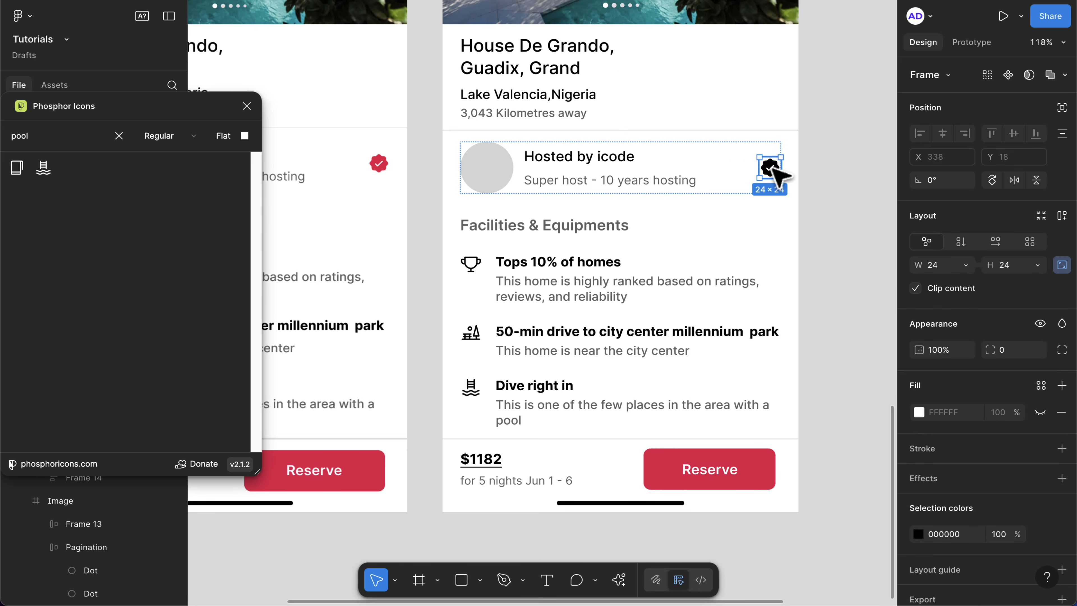
scroll(959, 440, "down", 2)
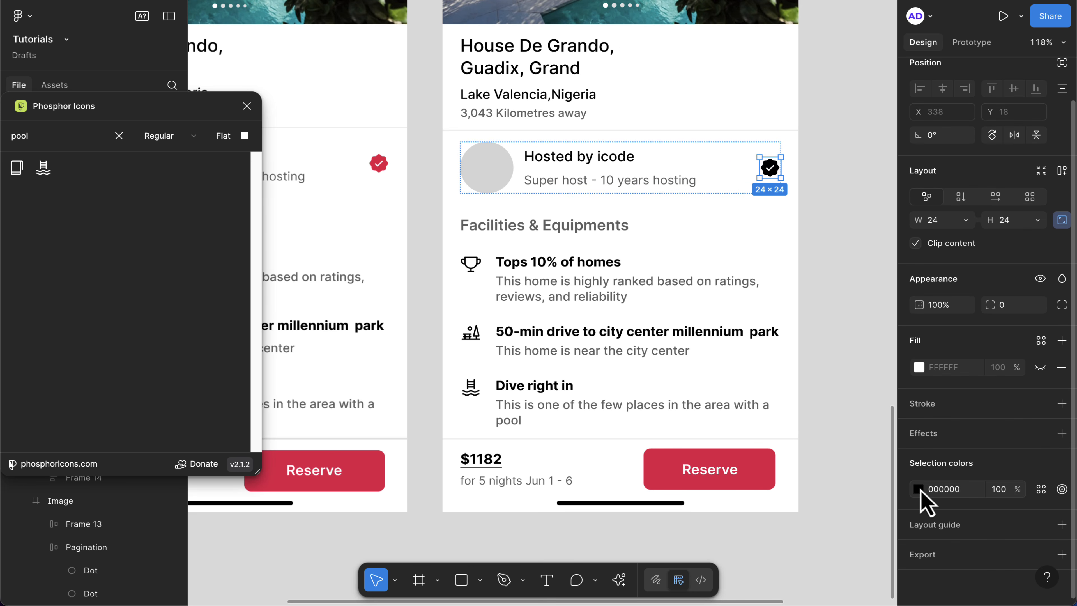
left_click(920, 490)
left_click(739, 462)
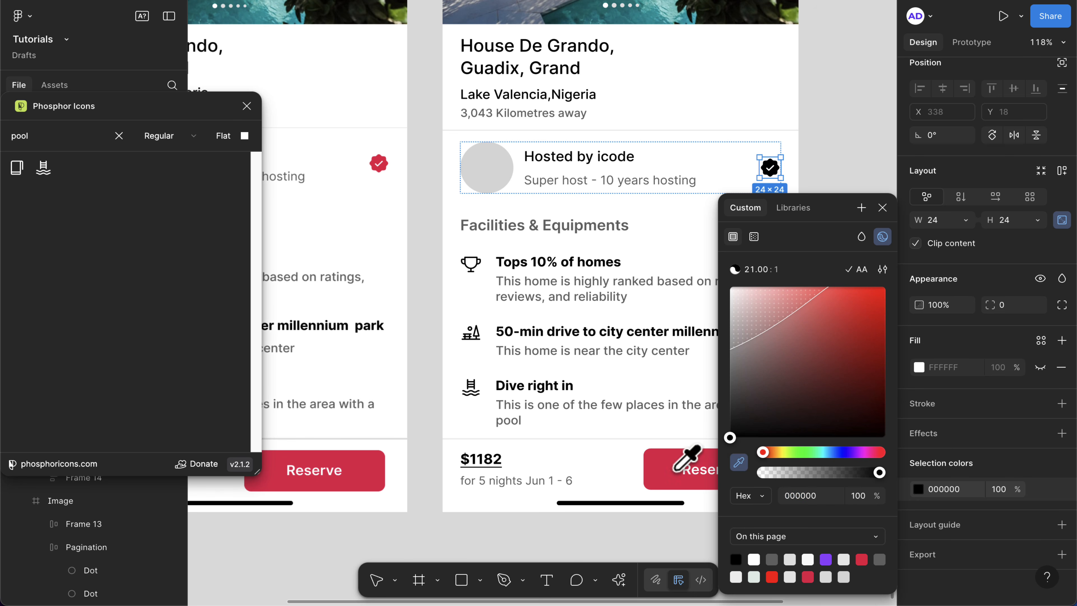
left_click(677, 469)
left_click(881, 210)
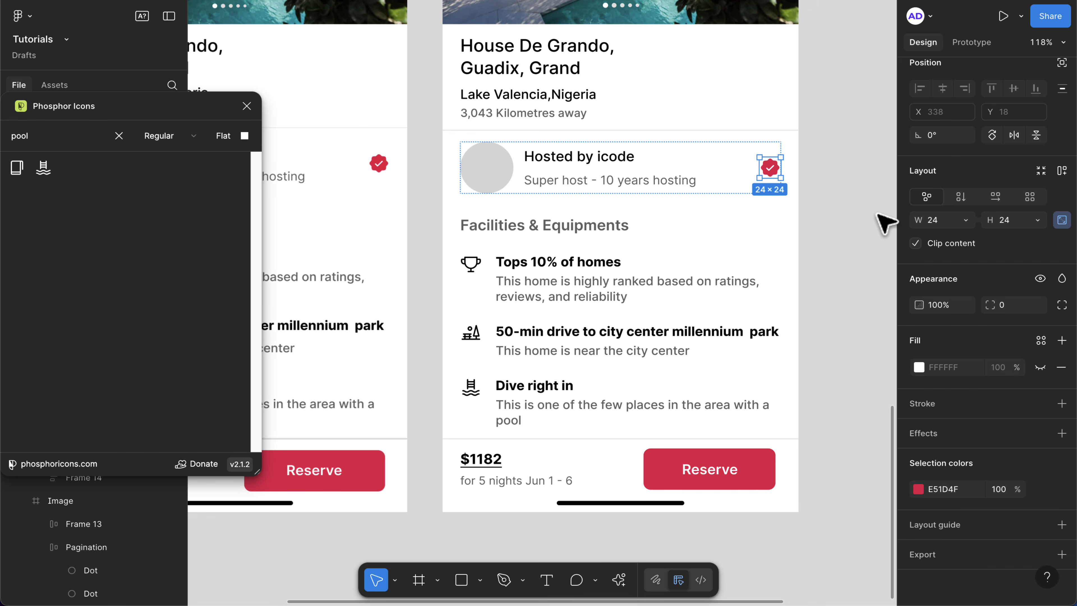
left_click(861, 293)
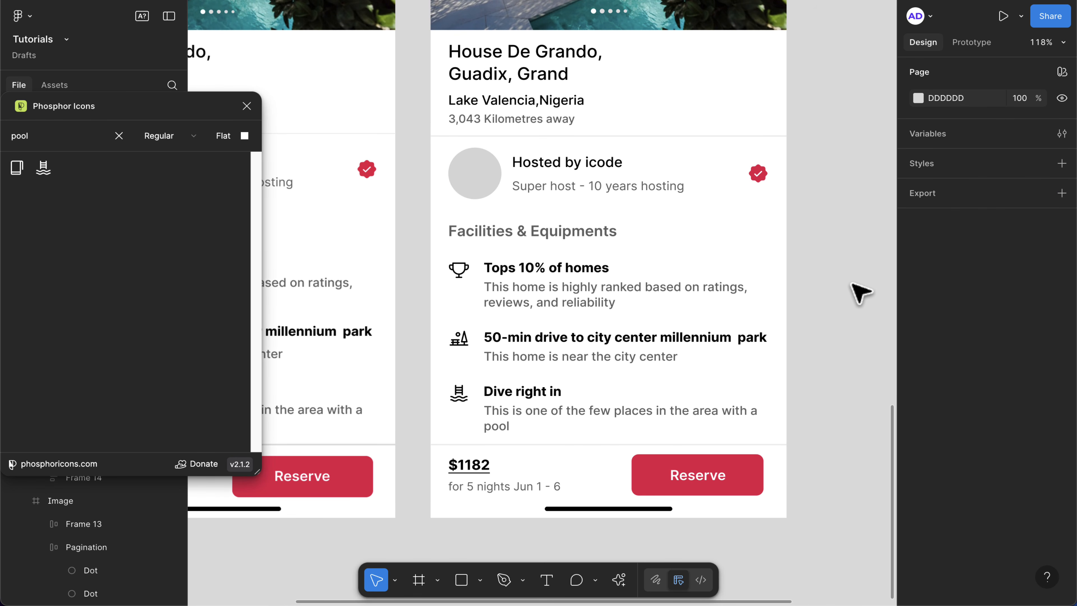
- Find and run the Unsplash plugin
key("shift+1")
scroll(517, 388, "left", 2)
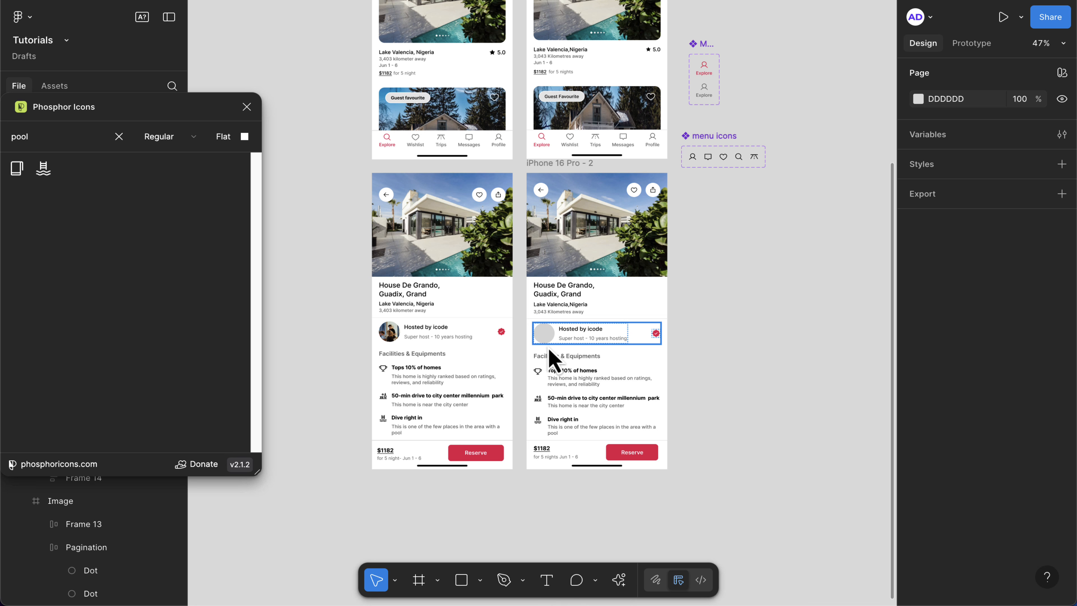
left_click(623, 578)
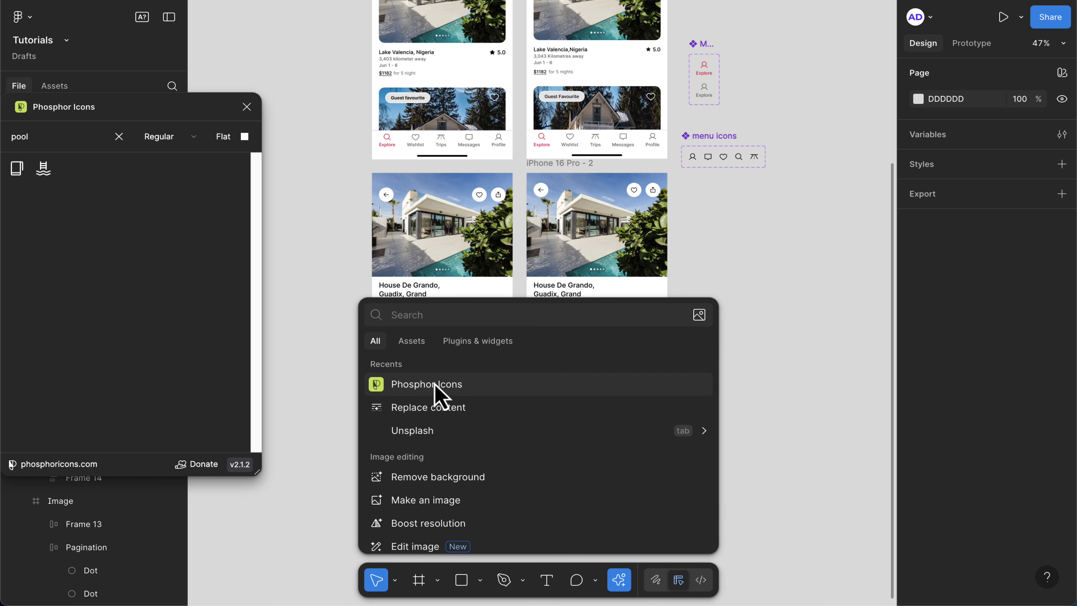
left_click(479, 341)
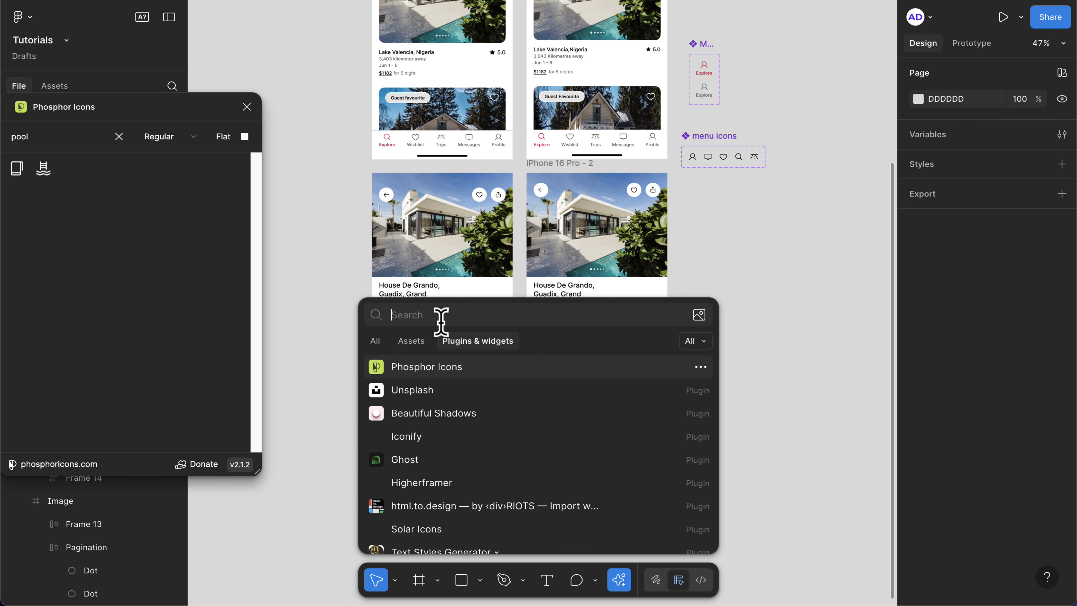
type("usnnsp")
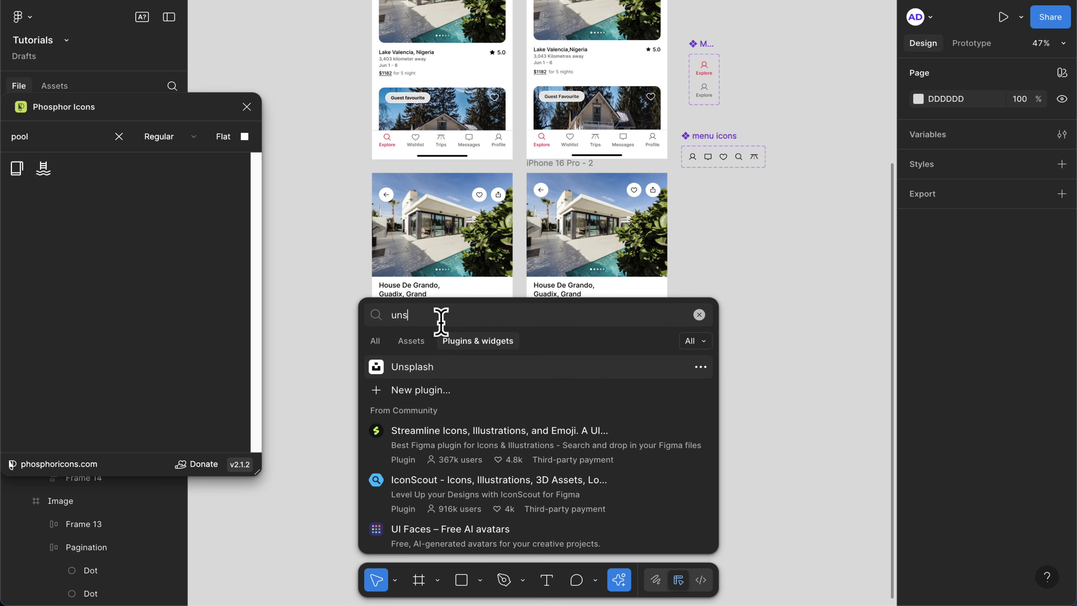
key("Return")
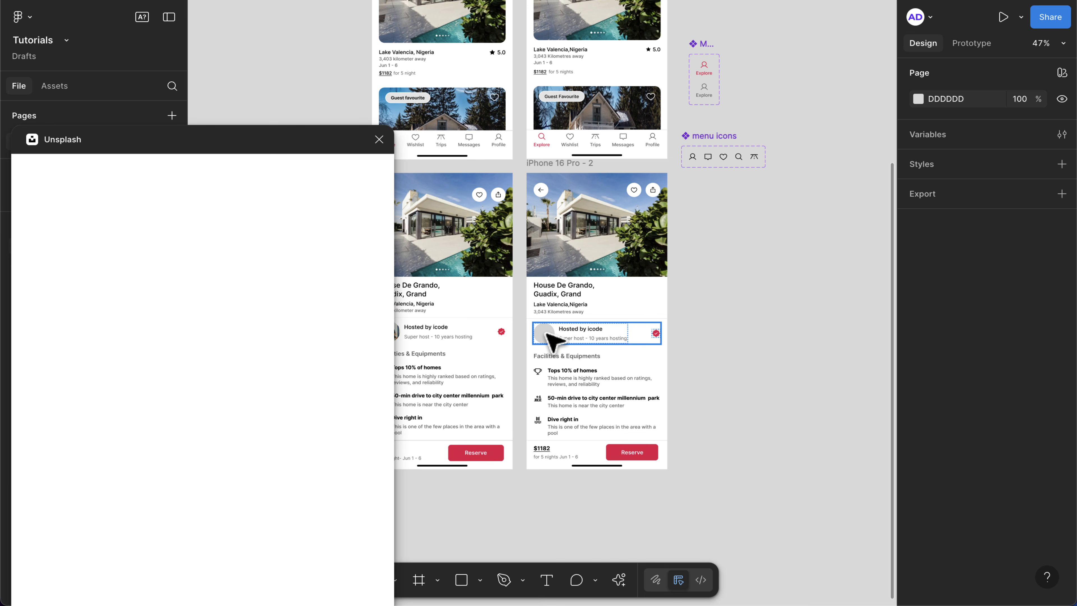
- Search Unsplash for "host", fill the grey host avatar circle with the photo of the man in black, and close the plugin
left_click(73, 199)
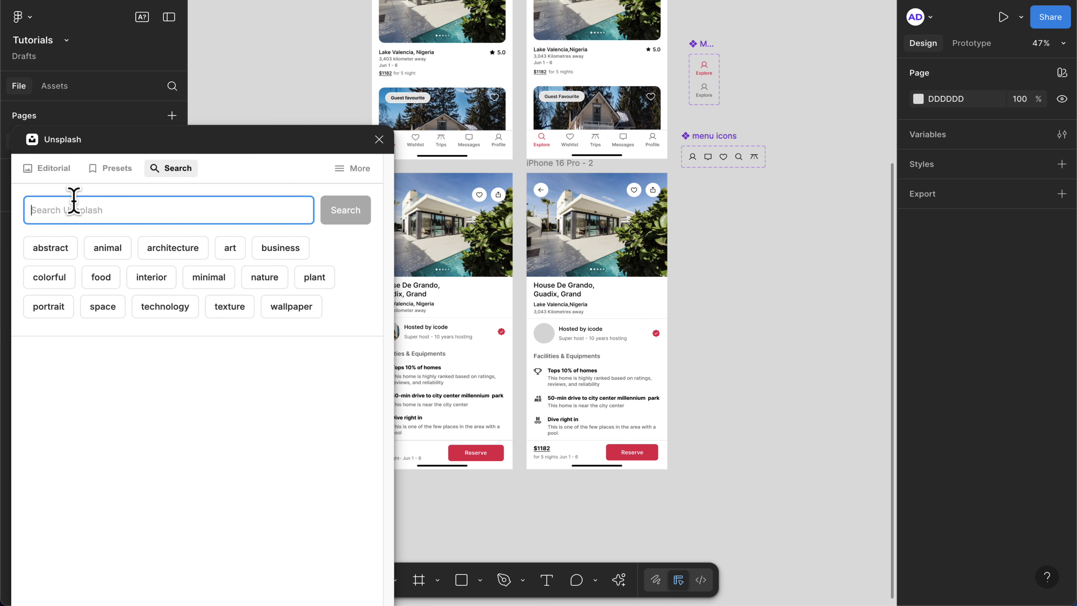
type("host")
key("Return")
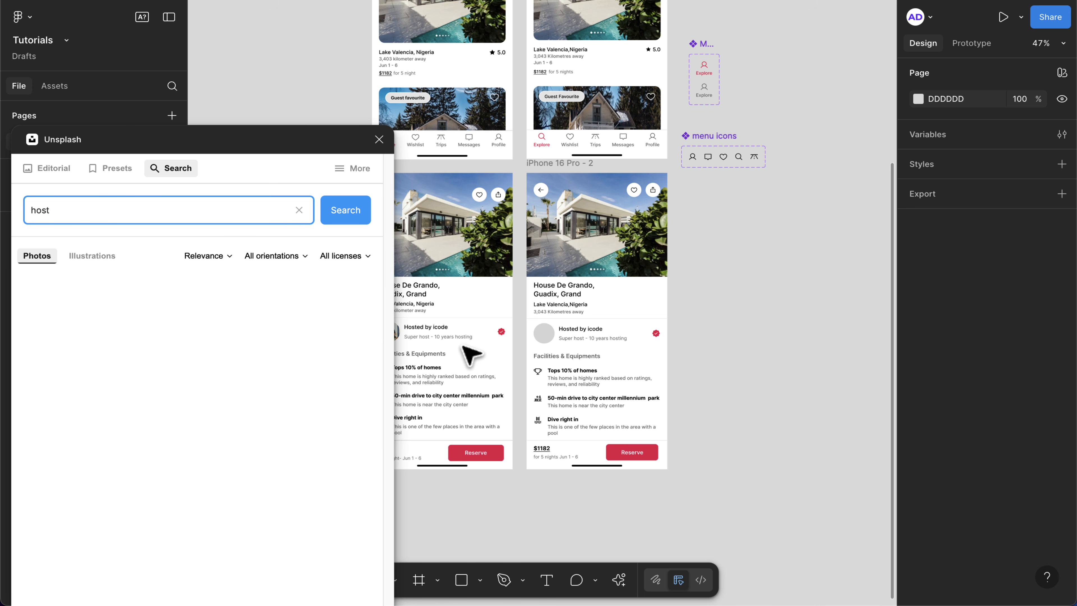
scroll(349, 397, "down", 2)
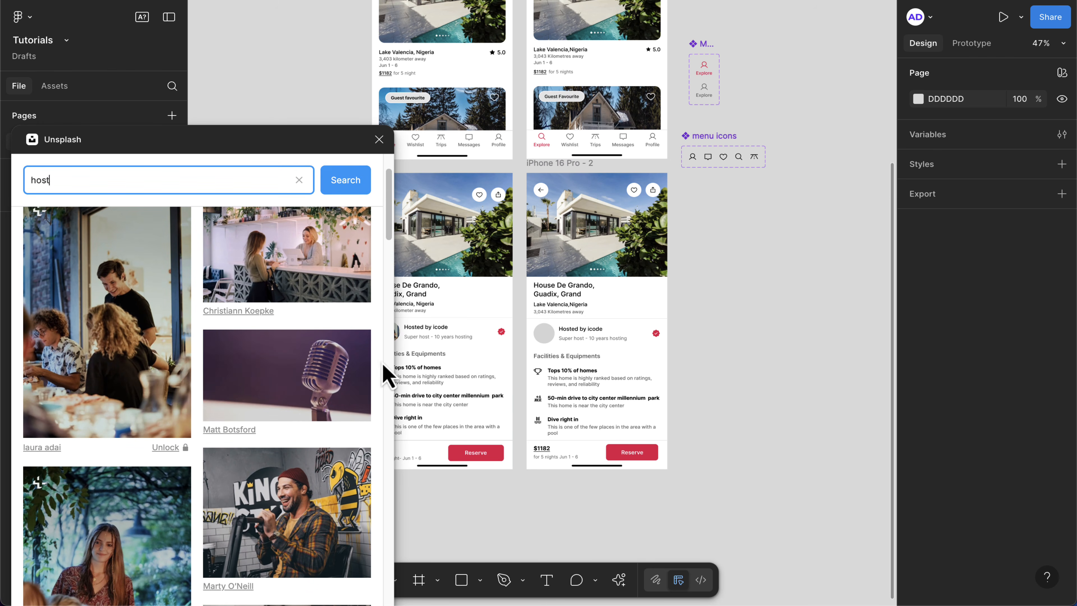
left_click(544, 333)
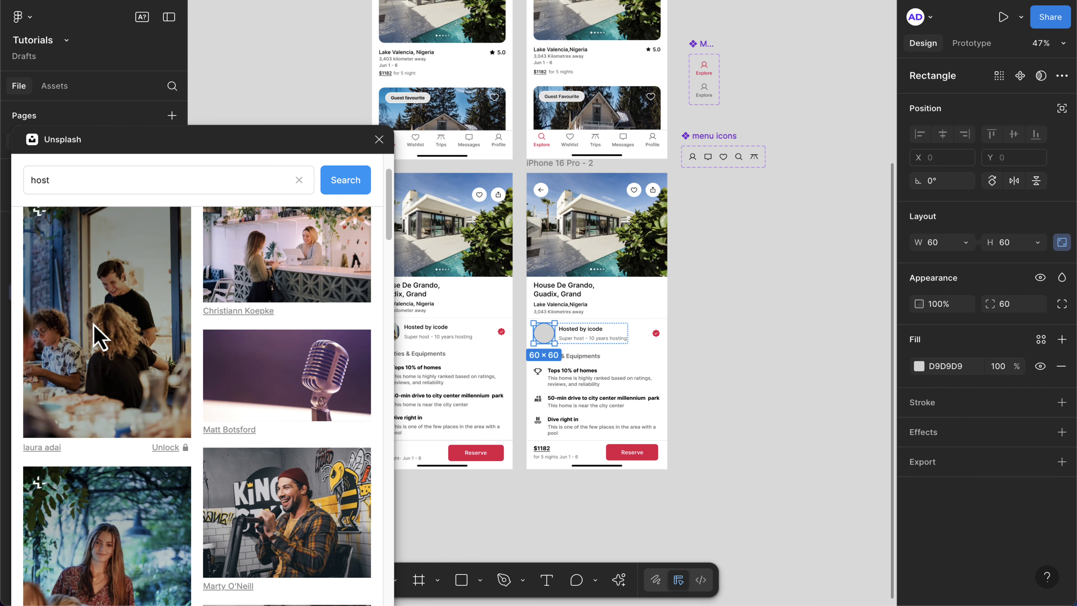
left_click(141, 336)
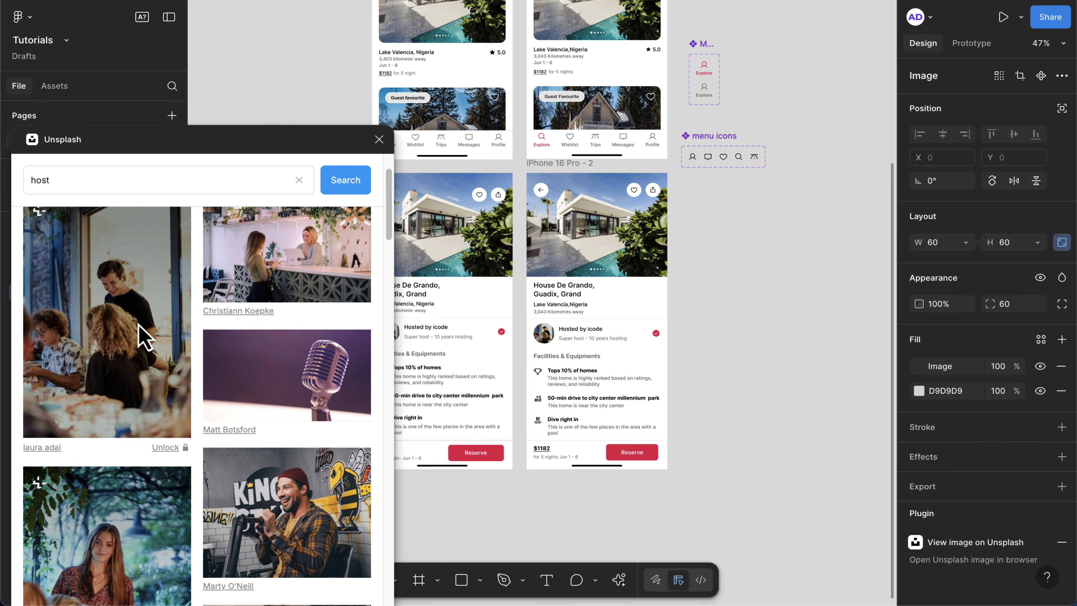
left_click(379, 139)
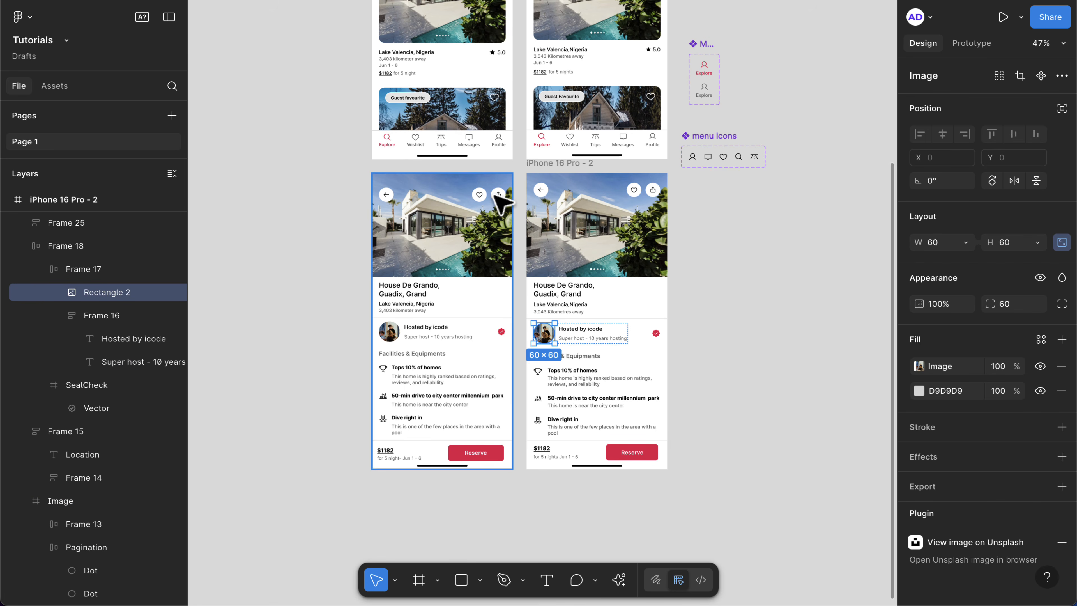
- Delete the two reference screens beside the iPhone 16 Pro - 1 and iPhone 16 Pro - 2 frames
scroll(496, 204, "up", 3)
scroll(492, 290, "up", 2)
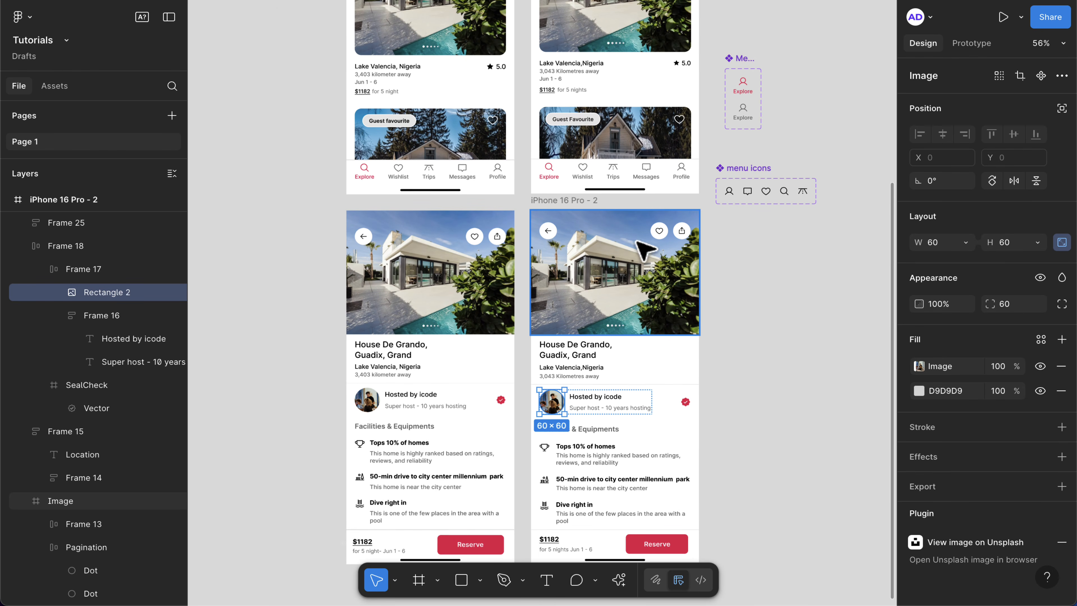
scroll(494, 377, "down", 2)
scroll(470, 367, "down", 1)
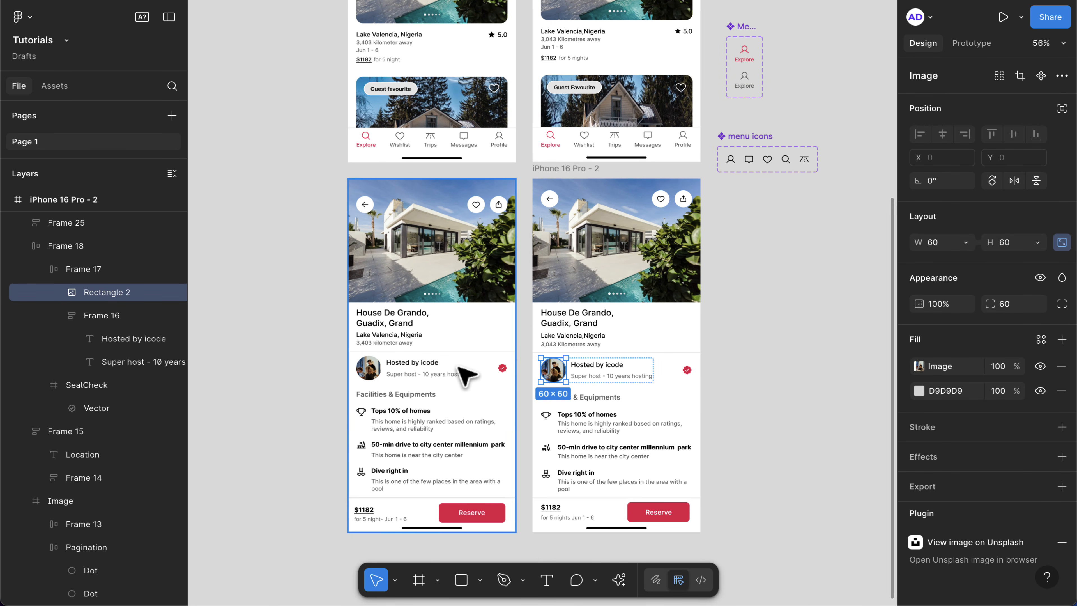
scroll(450, 370, "up", 3)
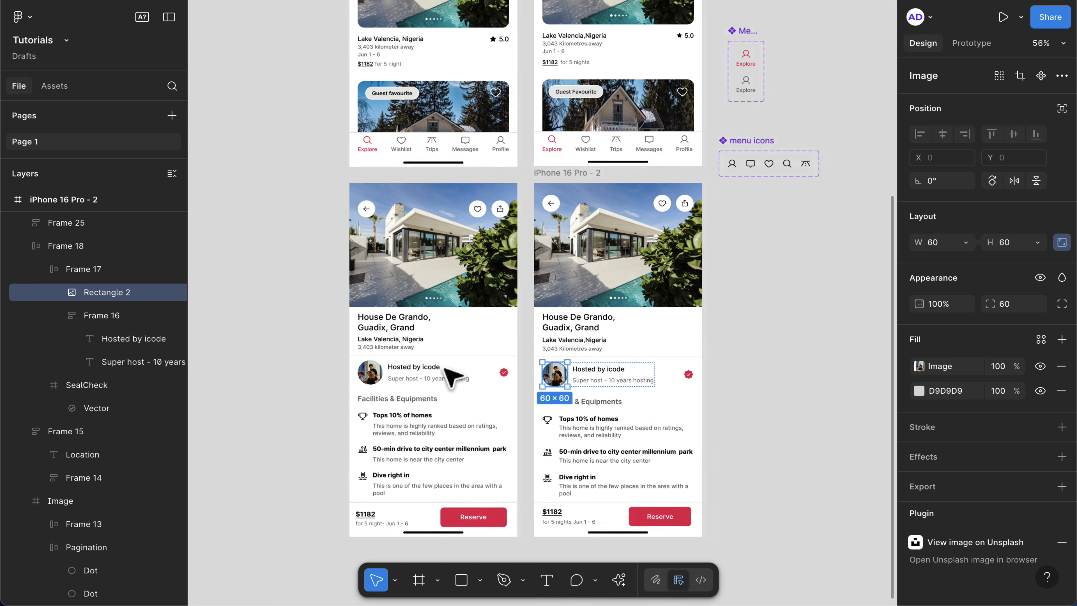
left_click(445, 369)
key("BackSpace")
scroll(442, 369, "up", 8)
scroll(443, 367, "up", 2)
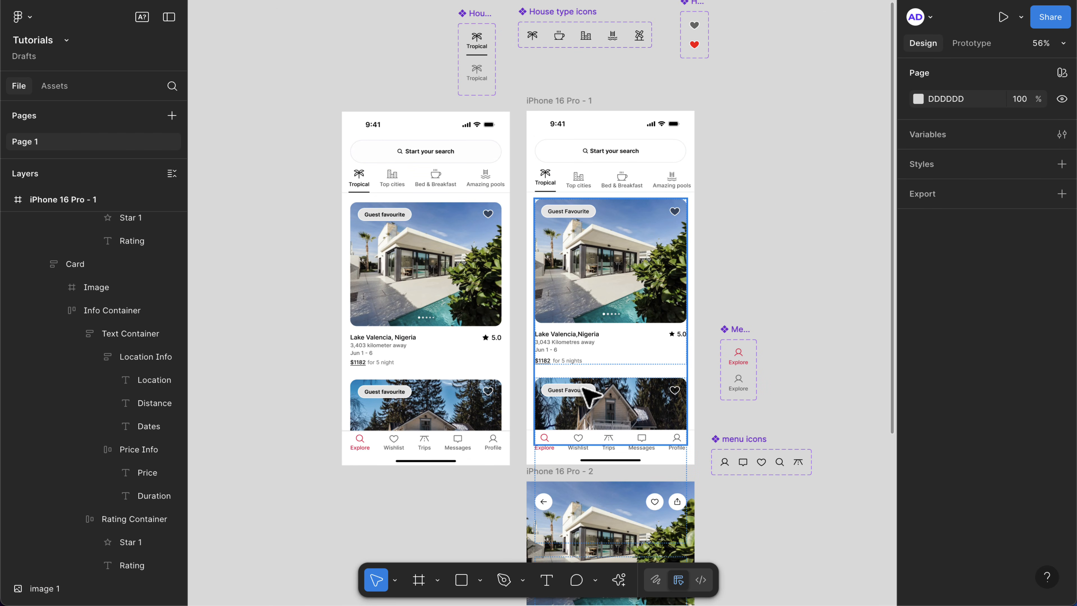
left_click(425, 261)
key("BackSpace")
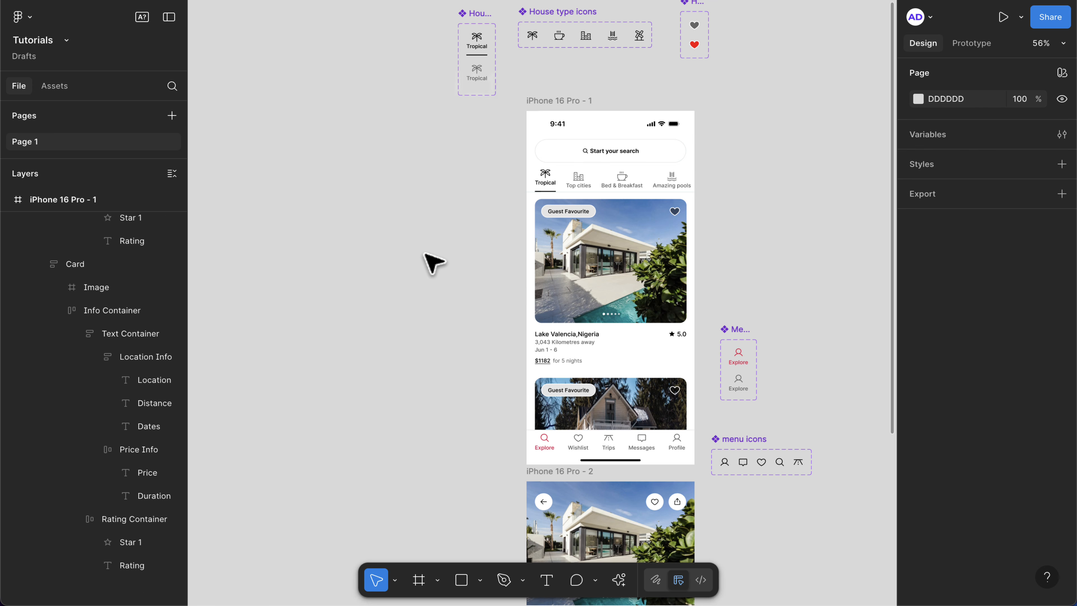
scroll(428, 260, "down", 2)
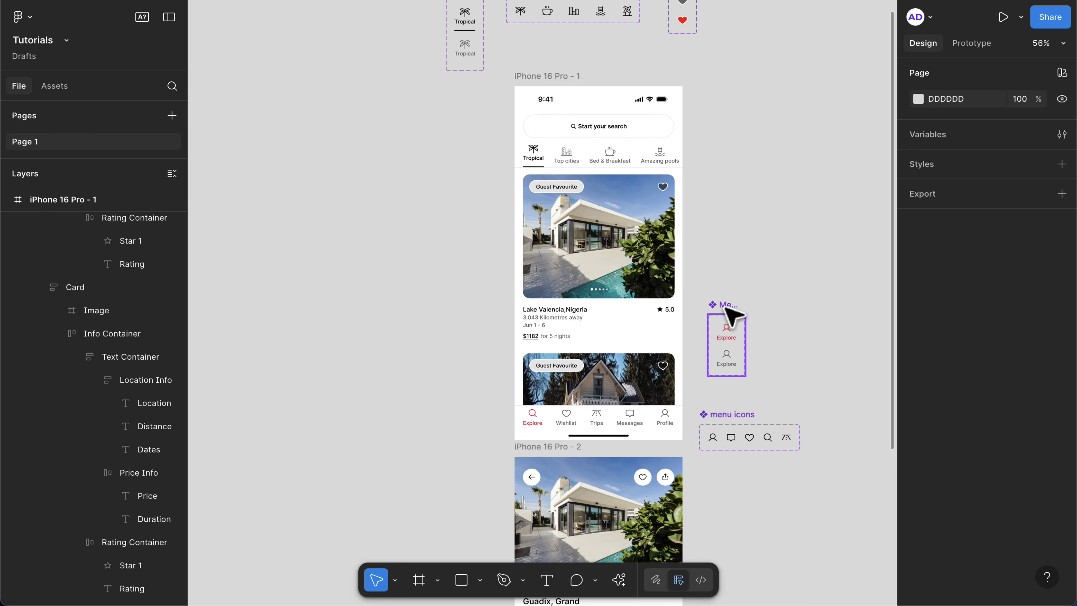
- Move the Menu and menu icons component sets up into the row of components above the iPhone 16 Pro - 1 frame
left_click_drag(724, 307, 424, 83)
scroll(353, 166, "up", 4)
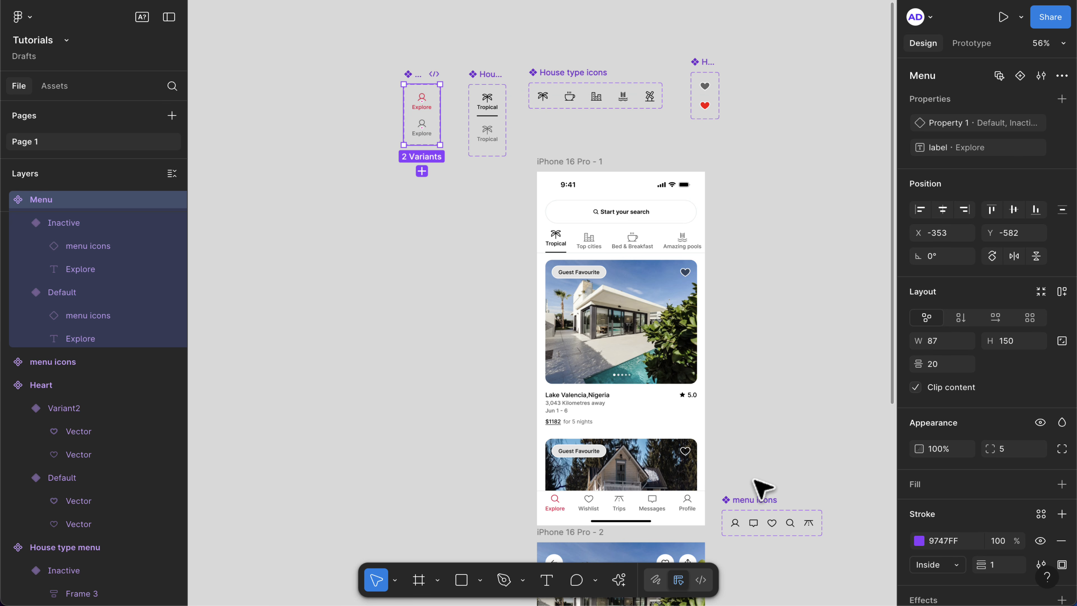
left_click_drag(754, 500, 766, 68)
- Move the iPhone 16 Pro - 2 frame beside the iPhone 16 Pro - 1 frame, with their top edges aligned
scroll(758, 200, "down", 5)
scroll(757, 200, "right", 3)
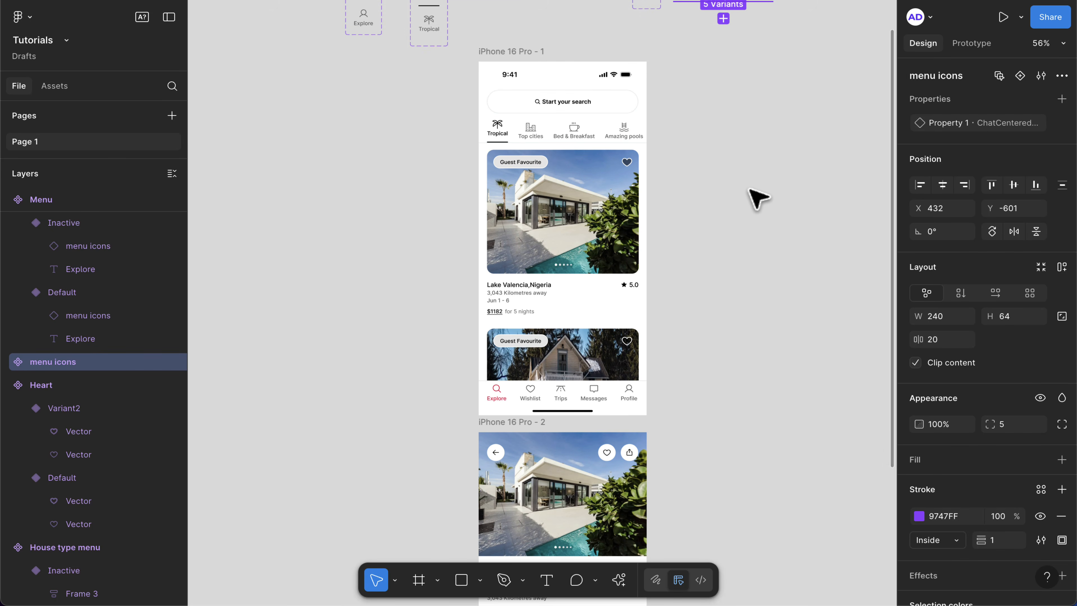
left_click_drag(492, 425, 730, 159)
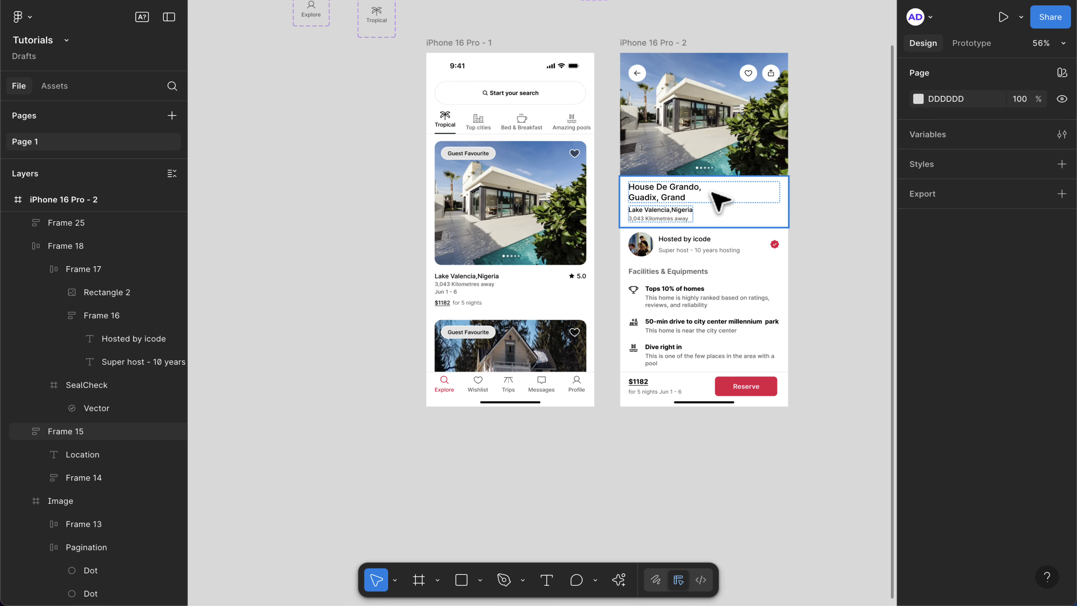
- Combine the property image and the title and location block of iPhone 16 Pro - 2 in a vertical auto layout
left_click(720, 200)
left_click(724, 161, "shift")
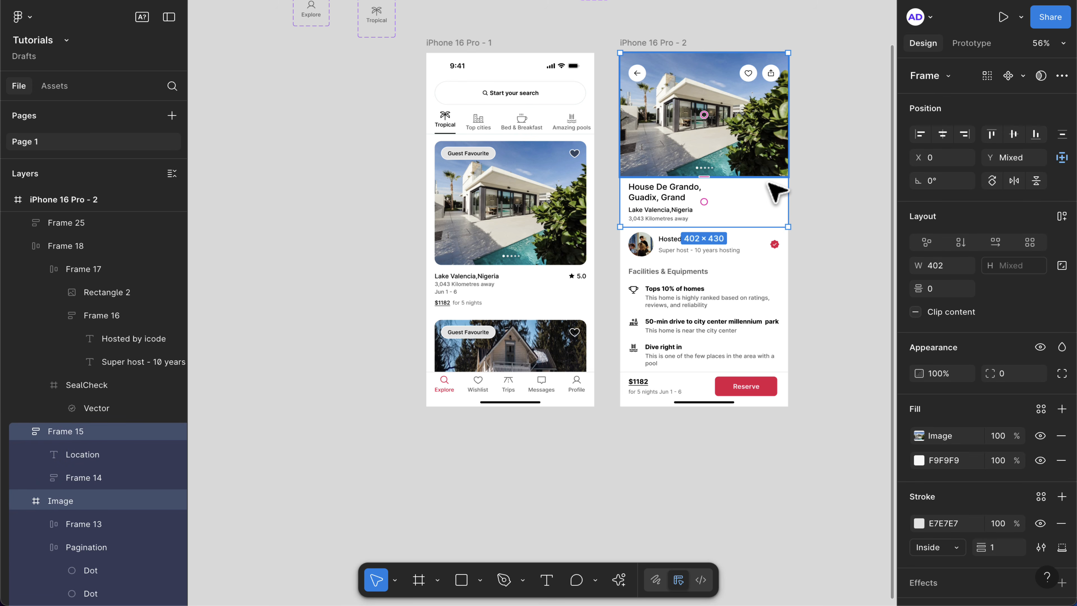
key("shift+a")
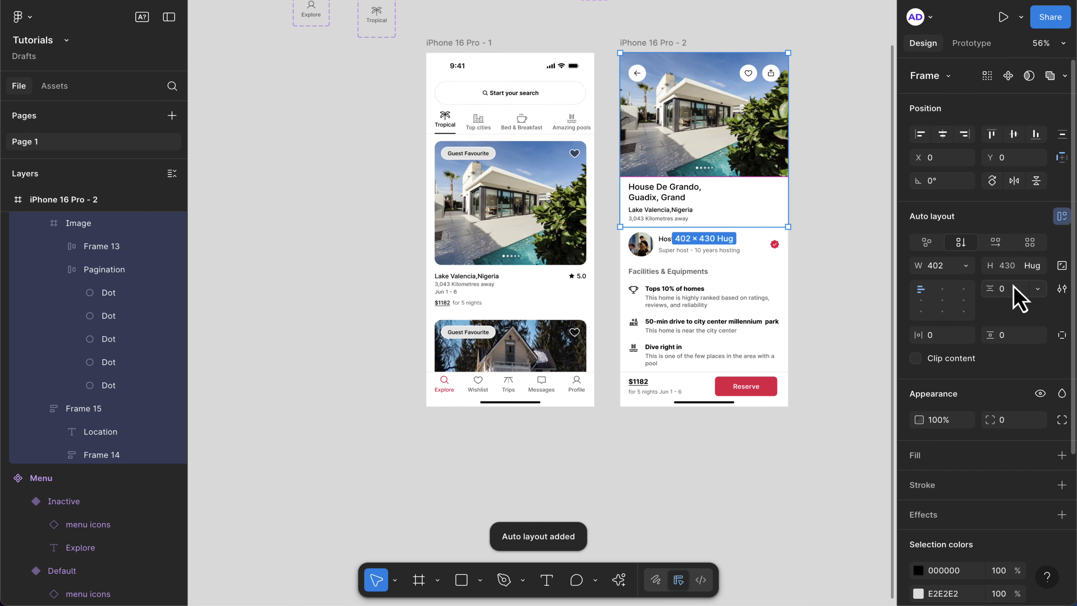
- Wrap the host row and the Facilities & Equipments section in a vertical auto layout with a spacing of 24
left_click(702, 255)
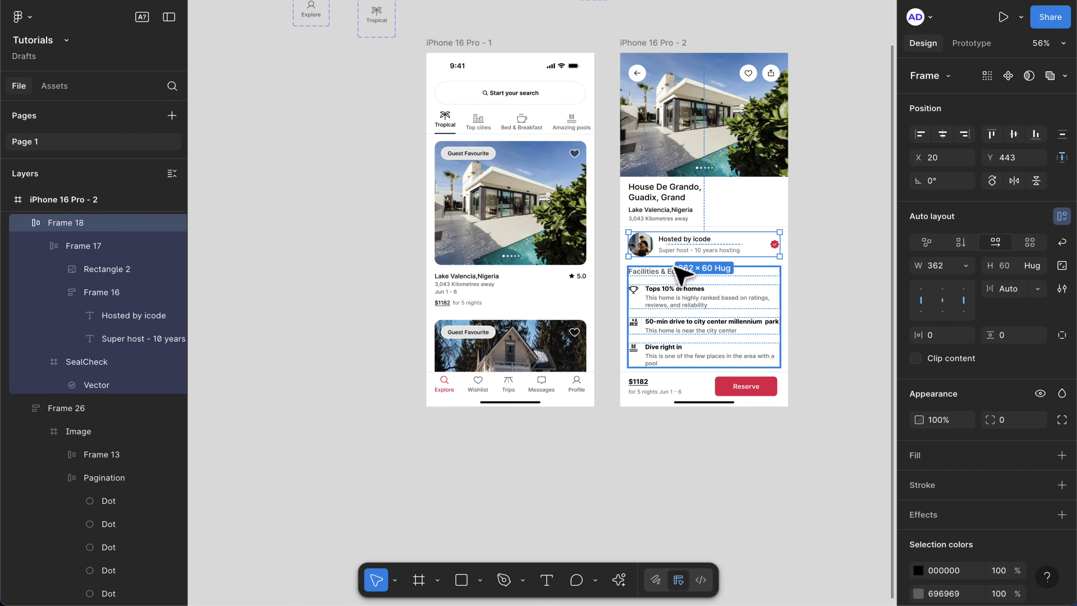
left_click(674, 278, "shift")
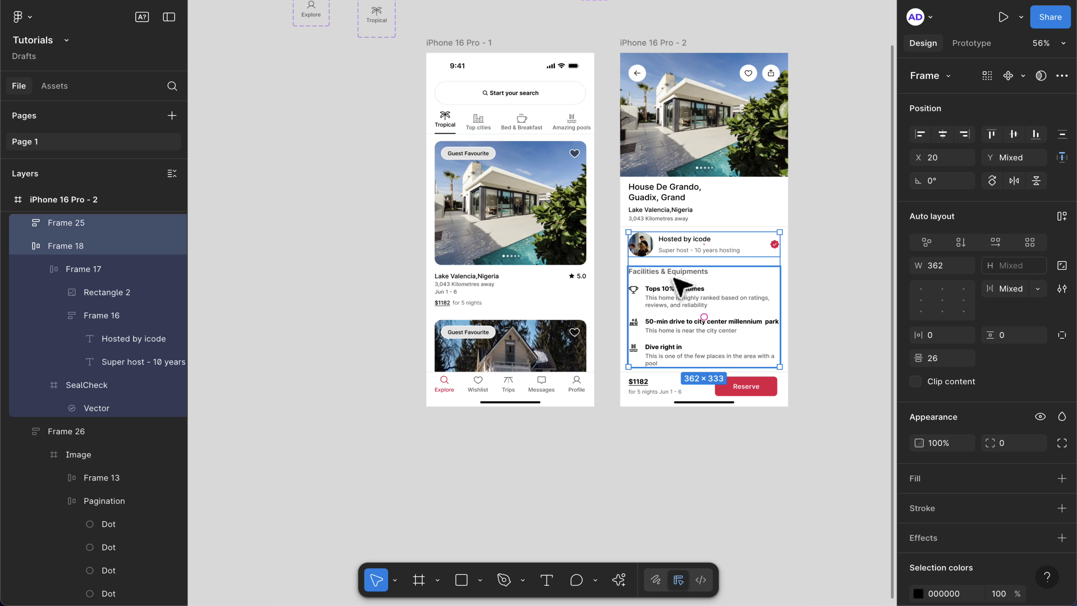
key("shift+a")
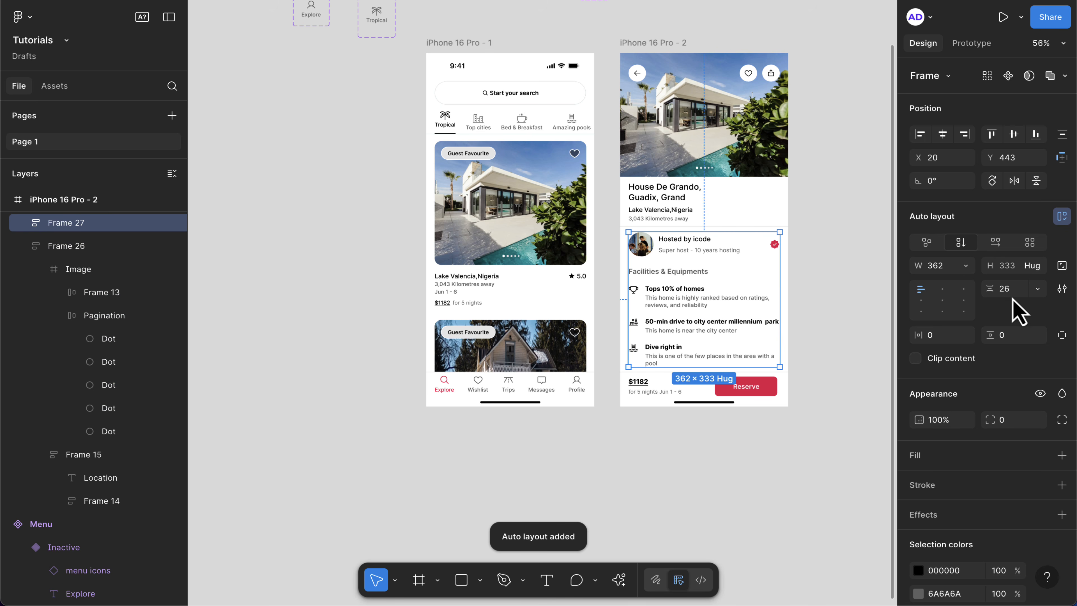
left_click(1010, 293)
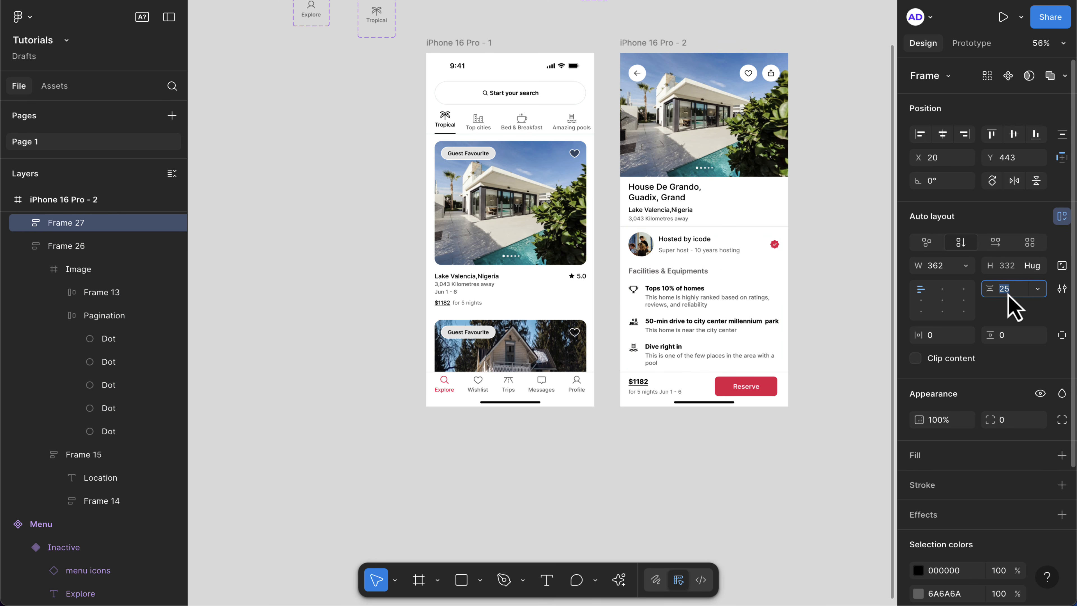
type("24")
key("Return")
scroll(713, 258, "up", 5)
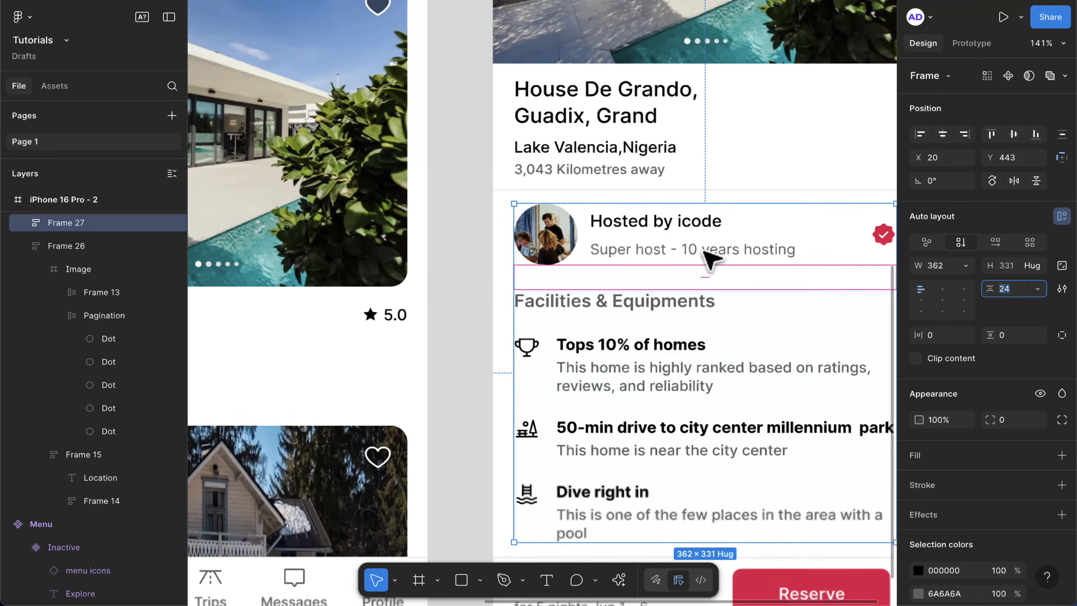
- Undo the accidental spacing change and nudge the host and facilities group up to Y 442
key("Up")
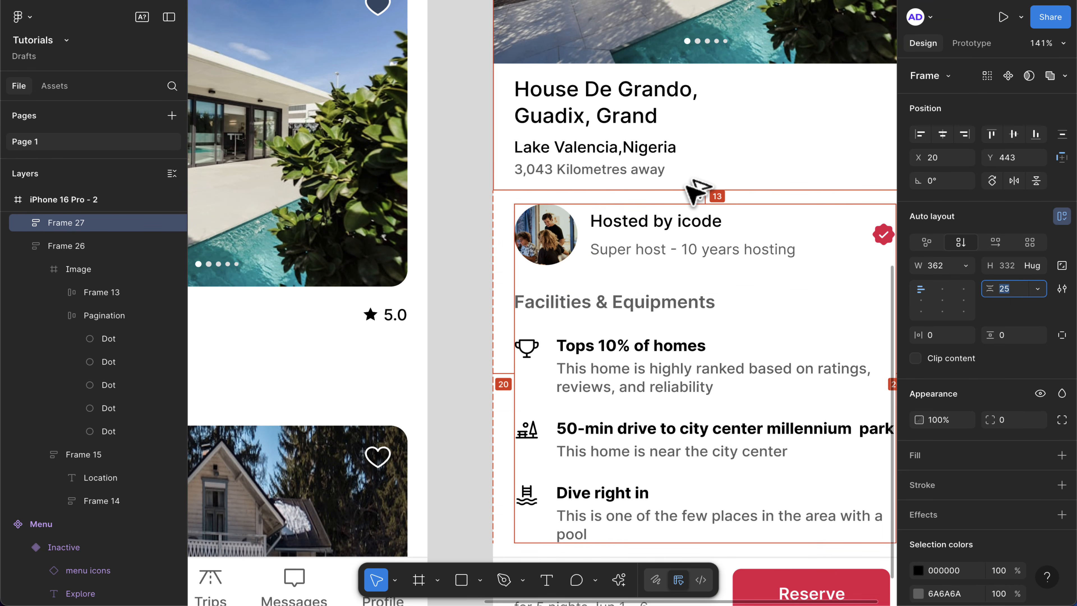
key("ctrl+z")
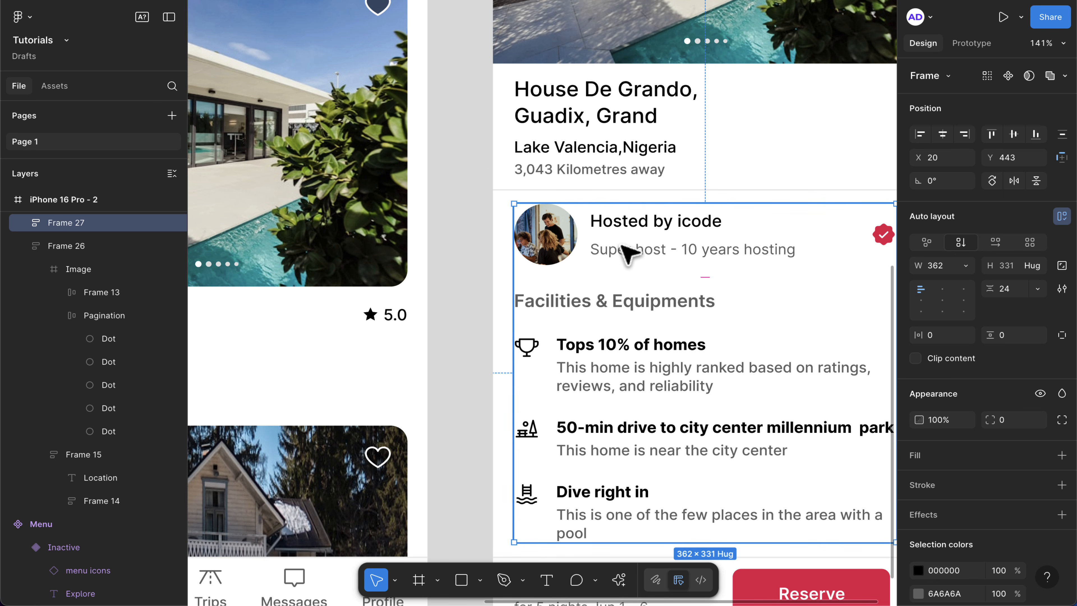
key("Up")
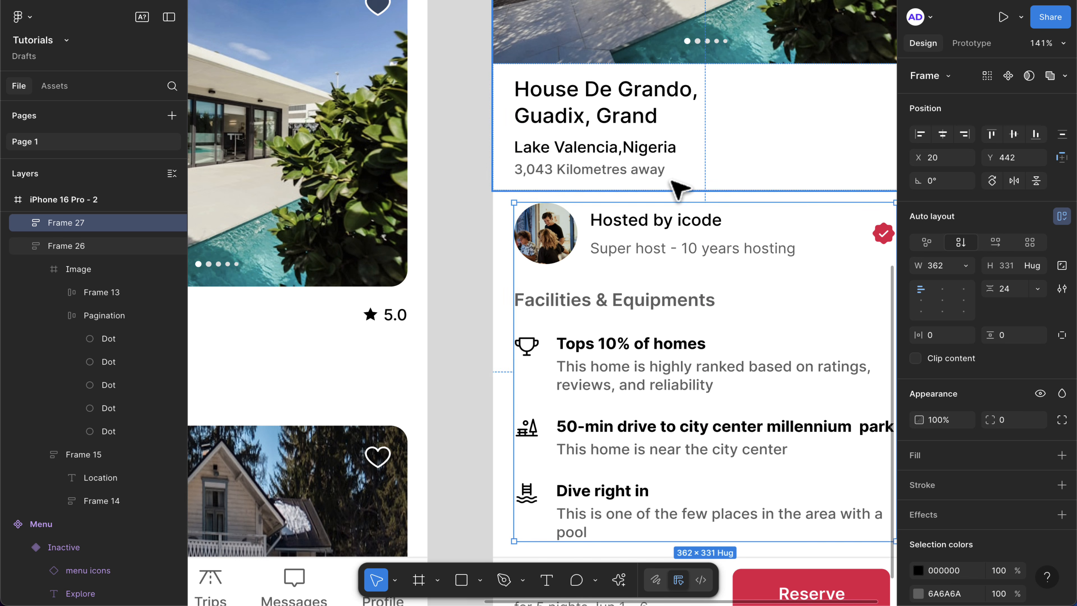
scroll(683, 183, "down", 5)
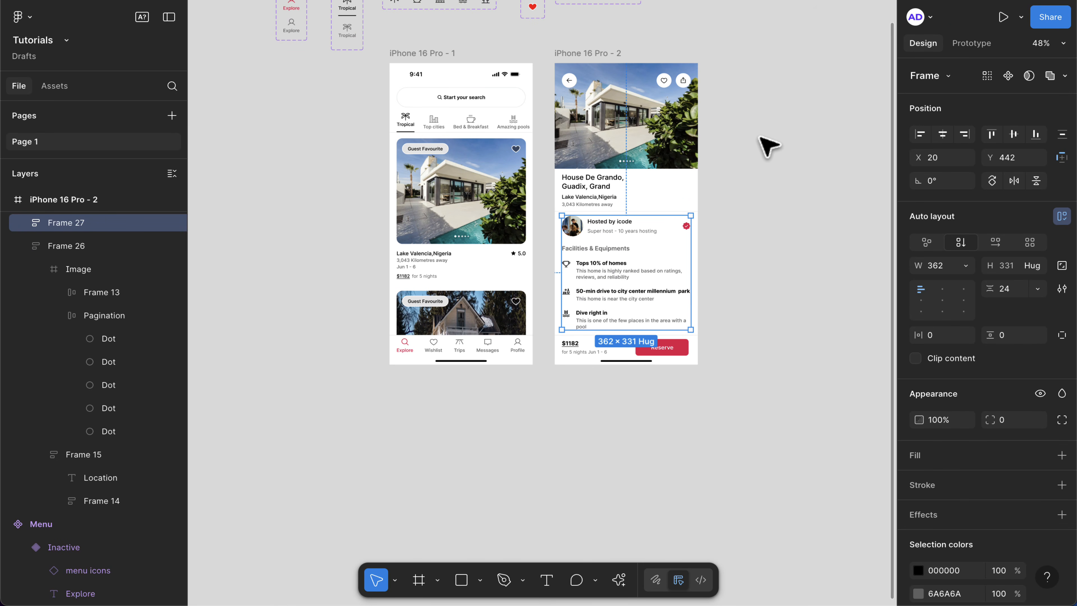
- Preview the iPhone 16 Pro - 1 frame and scroll through its listing cards to check how the list ends
left_click(414, 53)
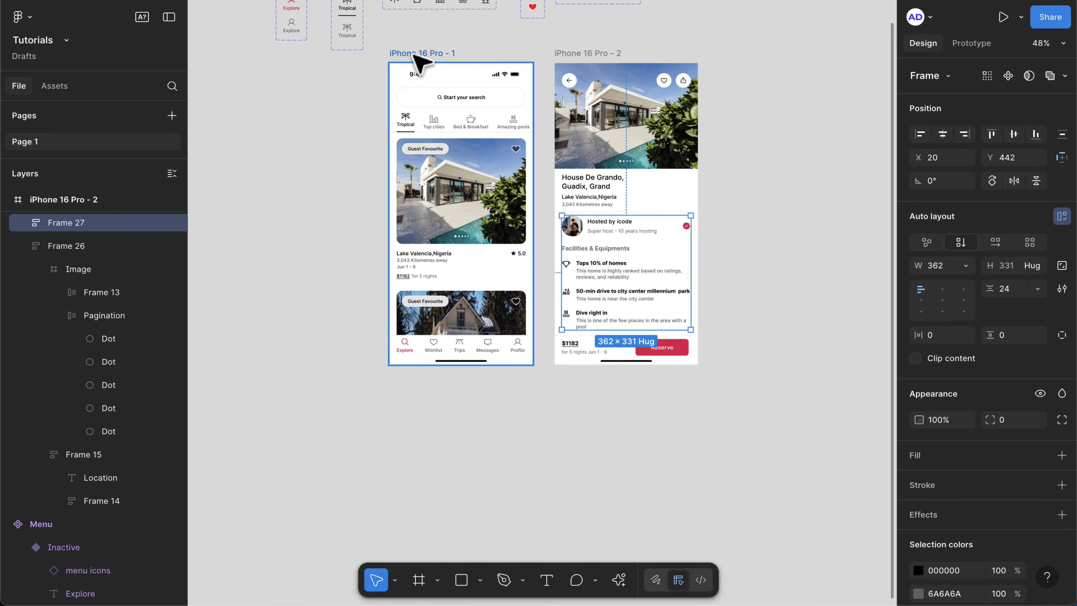
key("shift+space")
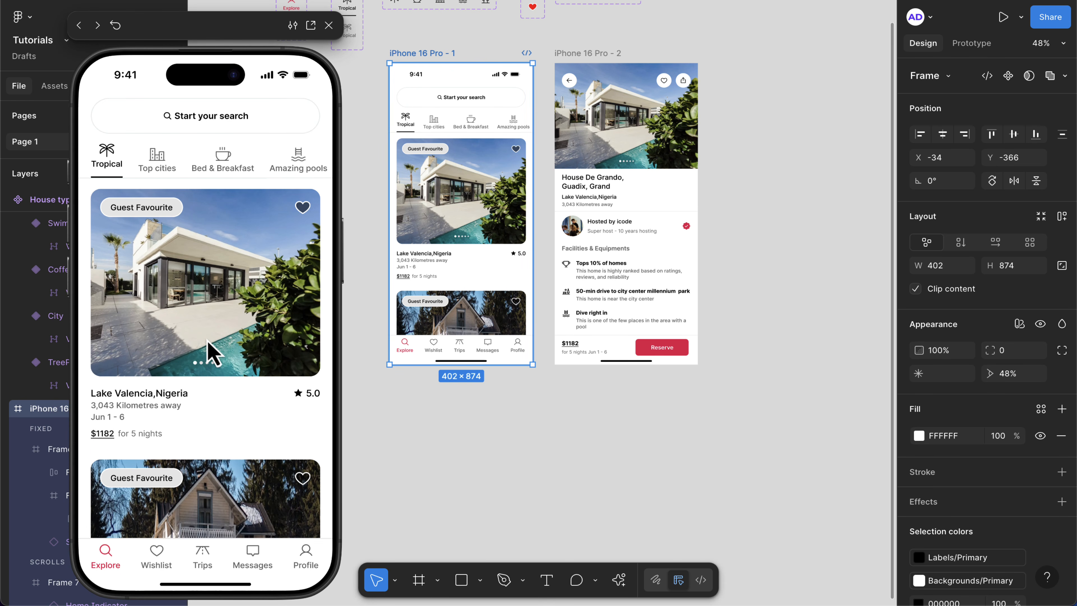
scroll(250, 394, "down", 3)
scroll(247, 381, "down", 5)
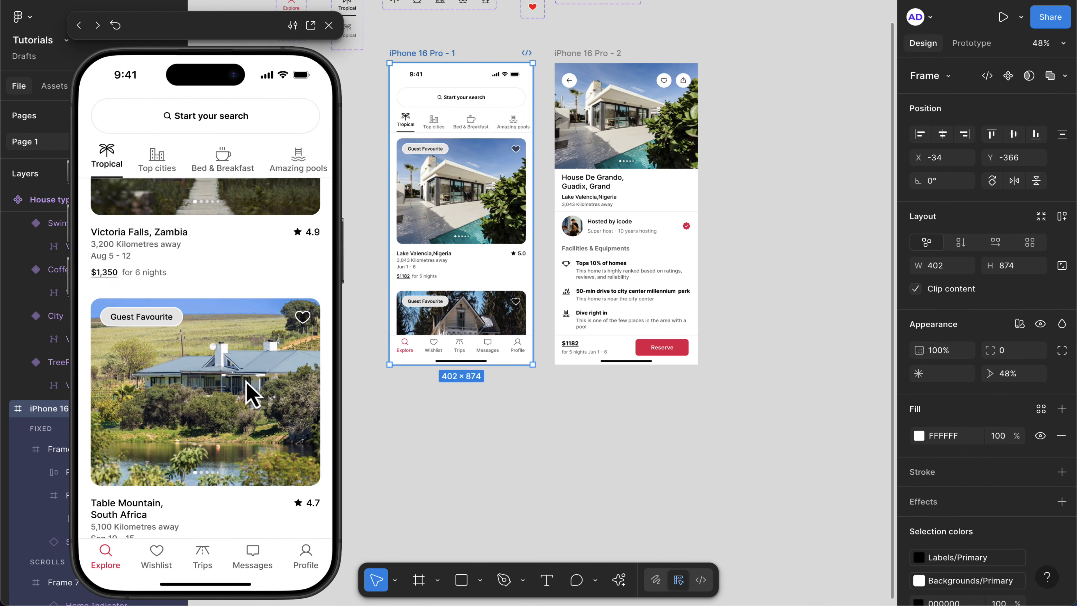
scroll(246, 381, "up", 8)
scroll(246, 381, "down", 8)
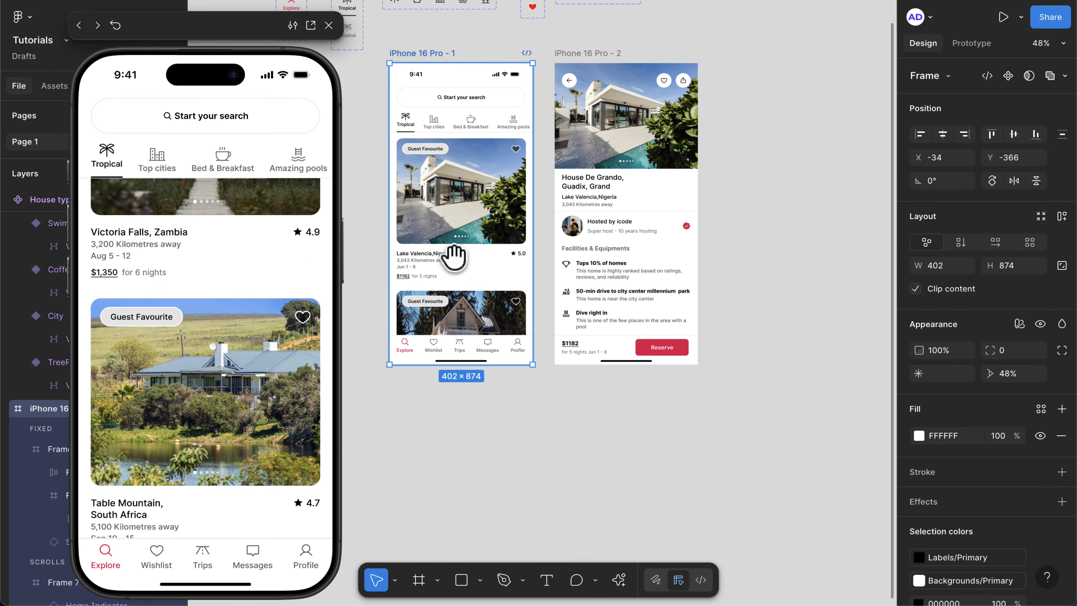
- Shorten the scrolling listings frame to a height of 558 and check the end of the list in the preview
left_click(473, 263)
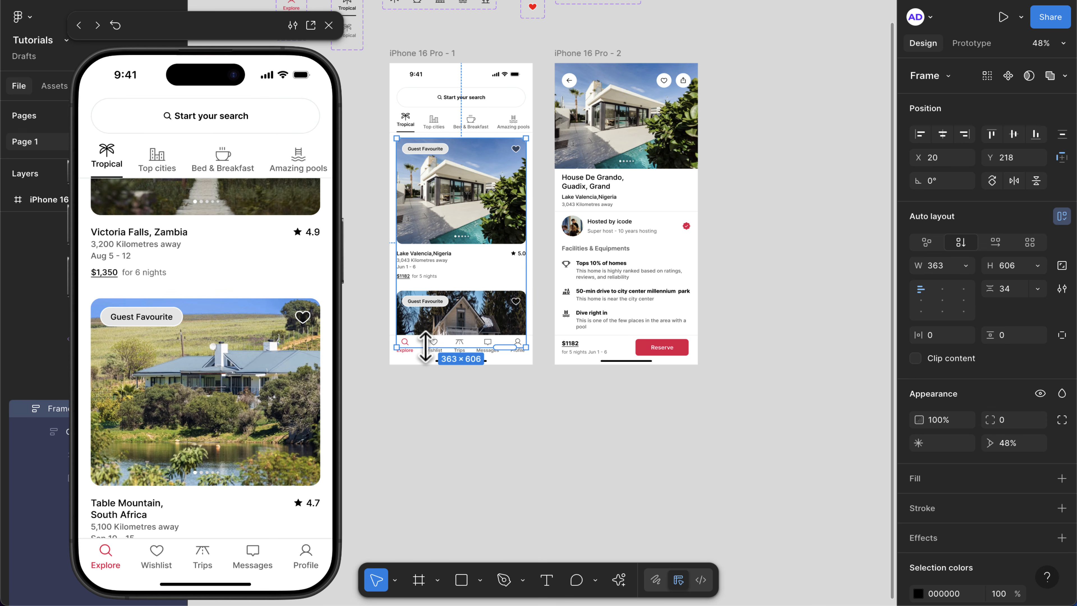
left_click_drag(425, 342, 425, 330)
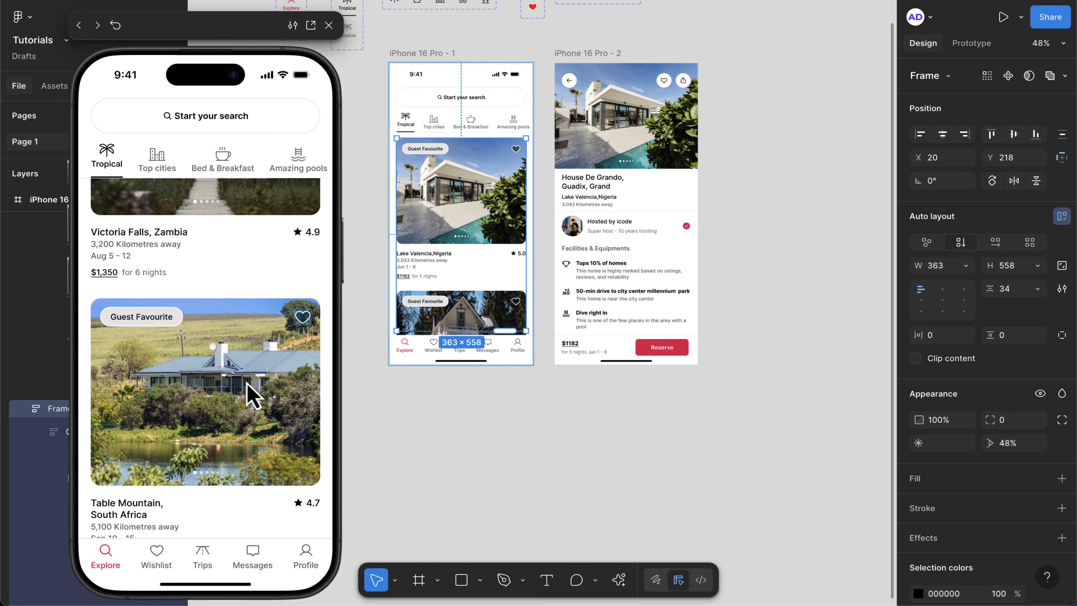
scroll(250, 394, "down", 2)
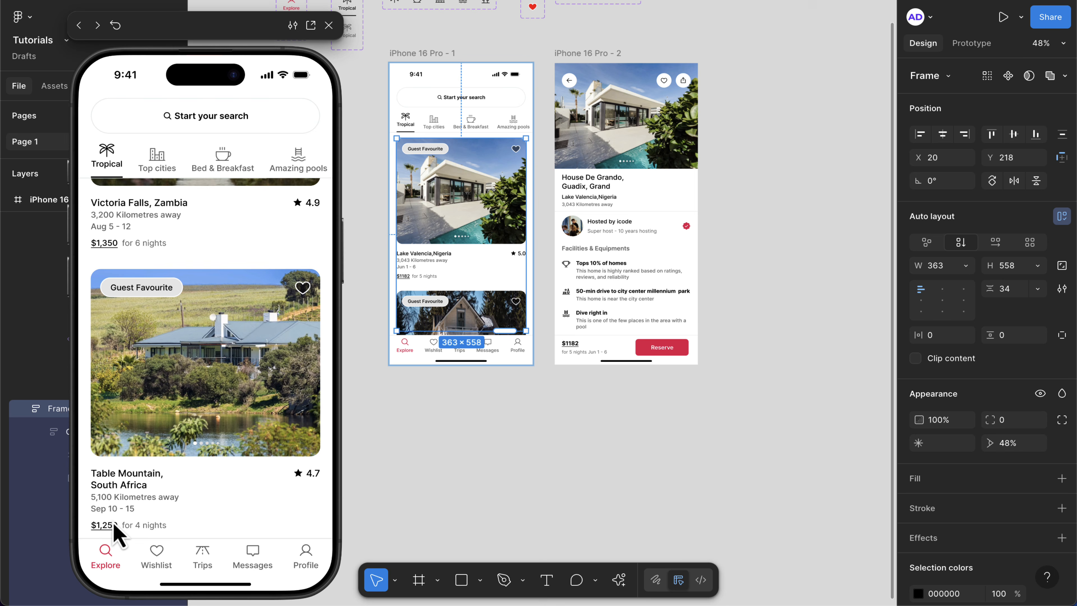
- Link the first listing card to the iPhone 16 Pro - 2 frame with an On tap, Navigate to prototype interaction
double_click(493, 205)
left_click(596, 185)
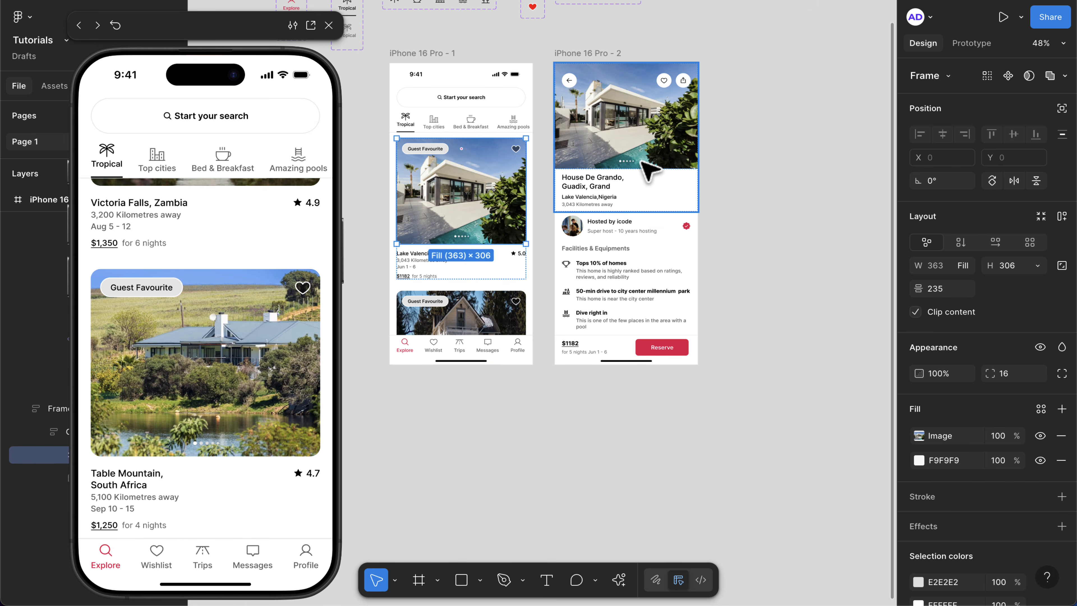
left_click(492, 250)
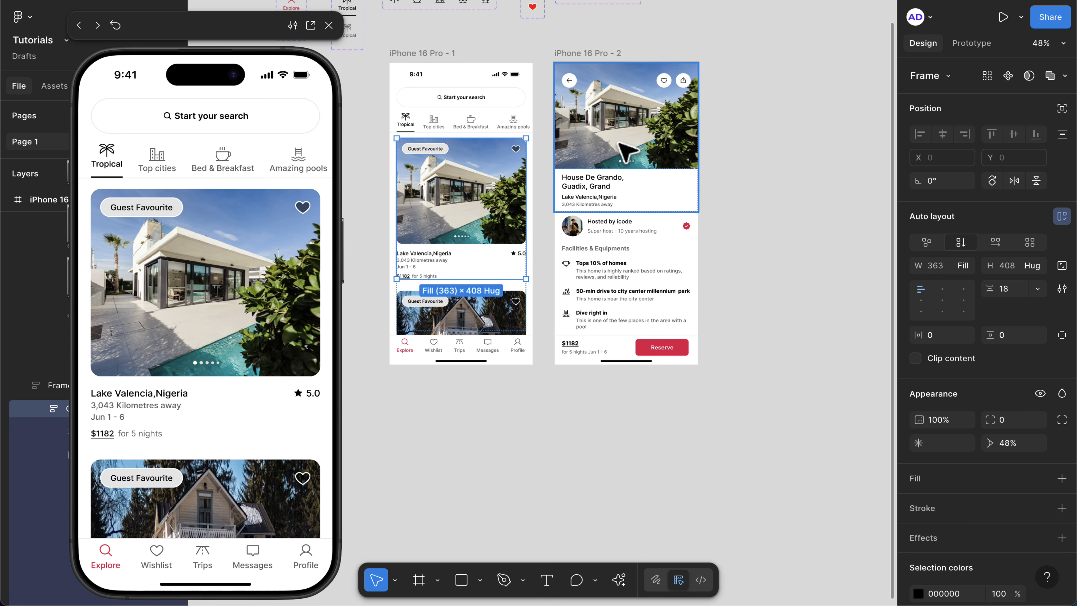
left_click(973, 44)
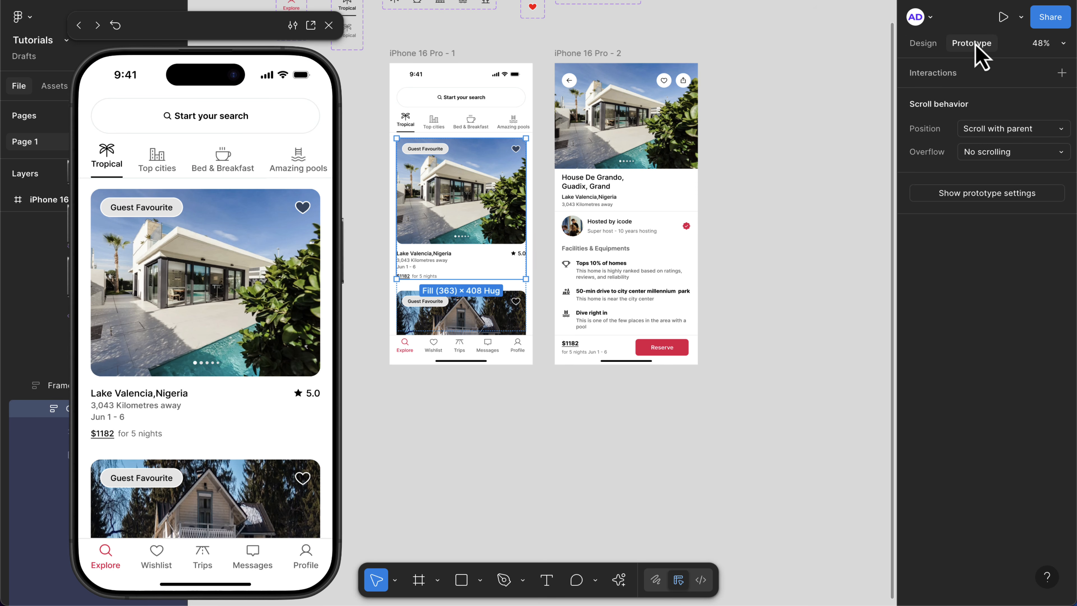
left_click_drag(527, 209, 579, 191)
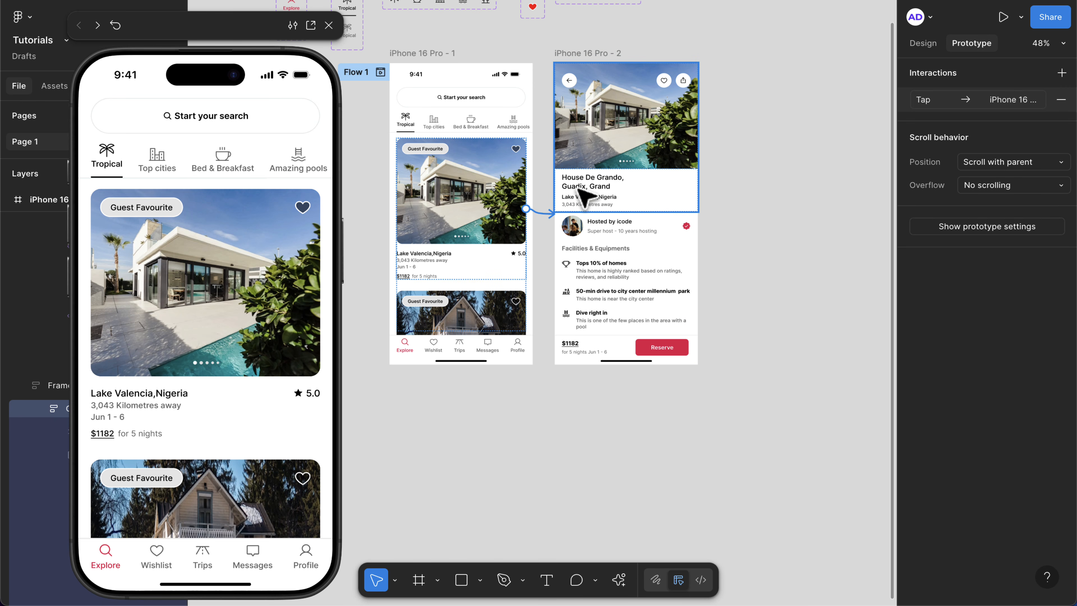
left_click_drag(578, 189, 578, 190)
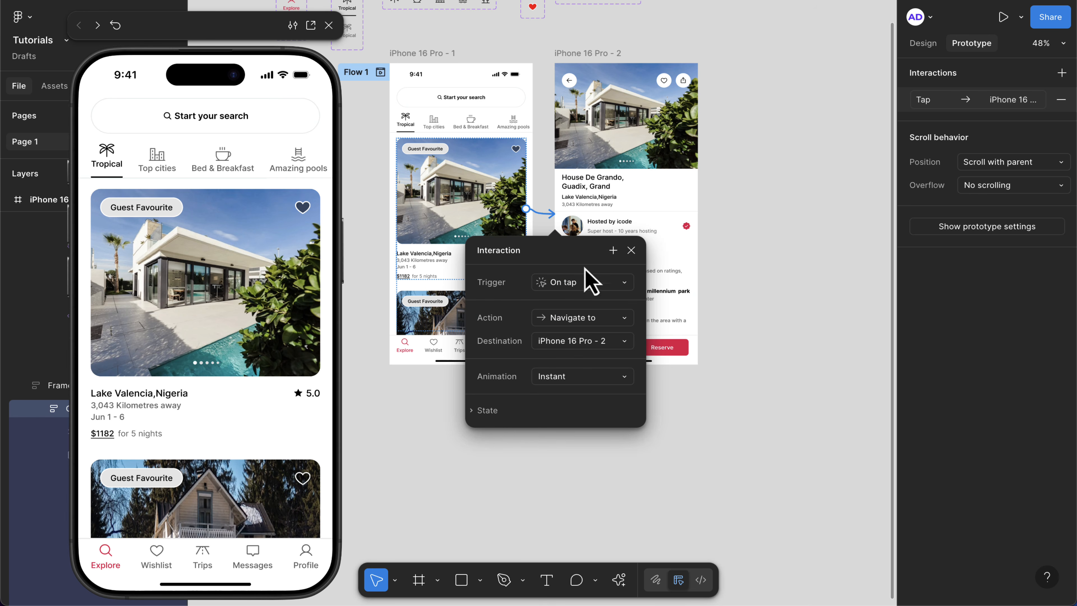
- Set the card interaction's animation to Slide in and test it by opening the property detail screen in the preview
left_click(568, 372)
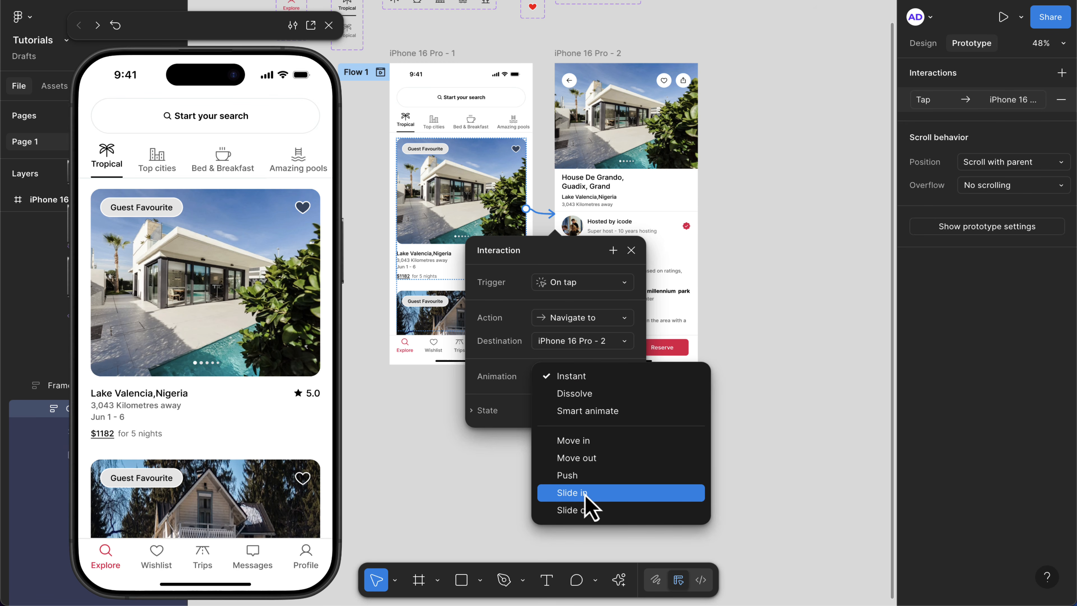
left_click(572, 493)
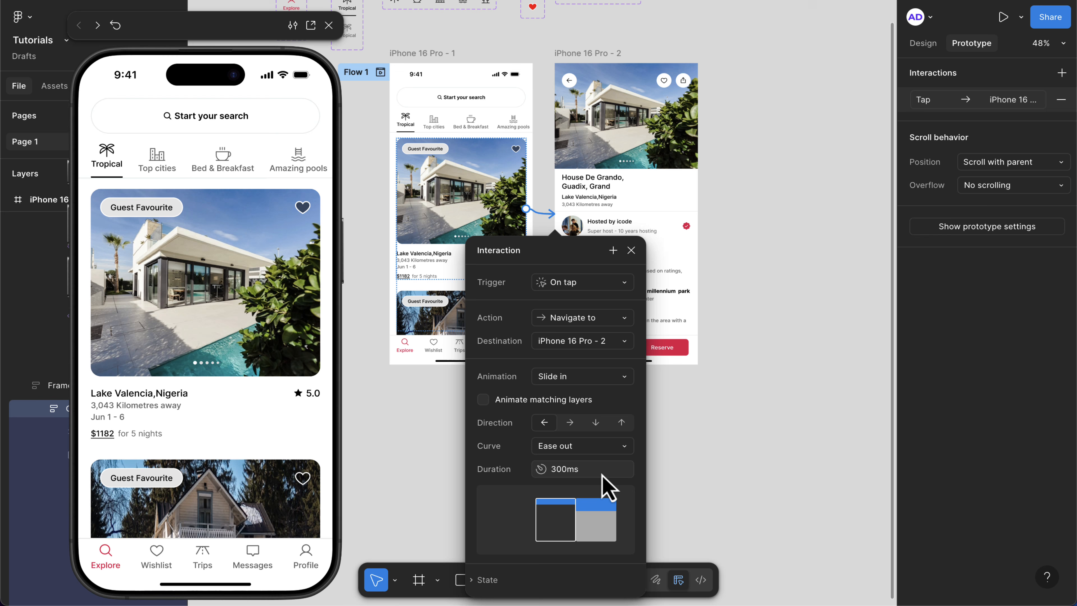
left_click(253, 350)
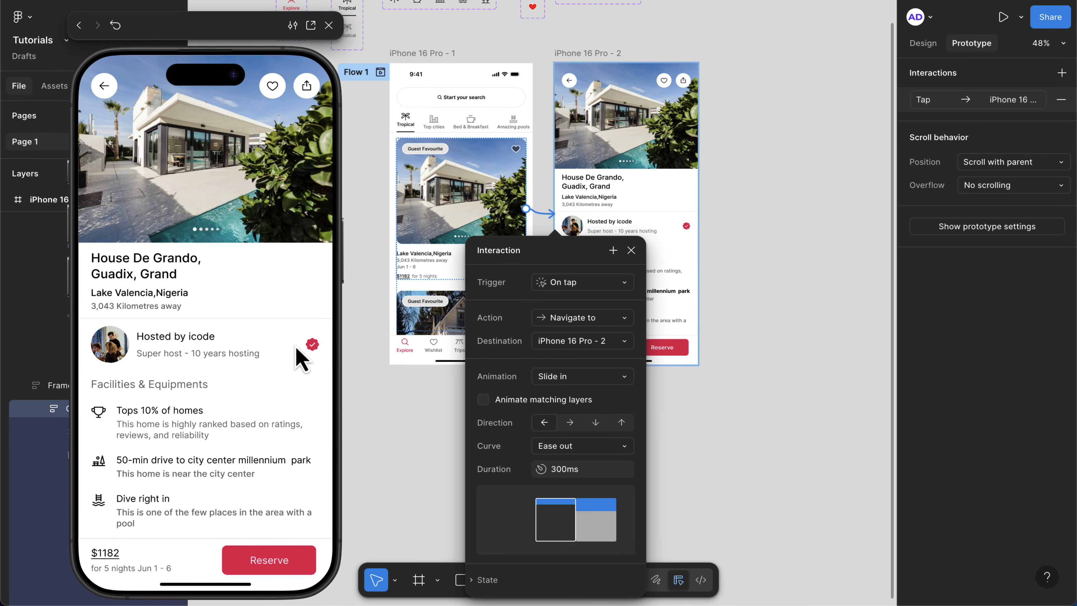
- Change the slide-in direction to Up and test the card's transition from iPhone 16 Pro - 1 in the preview
left_click(622, 428)
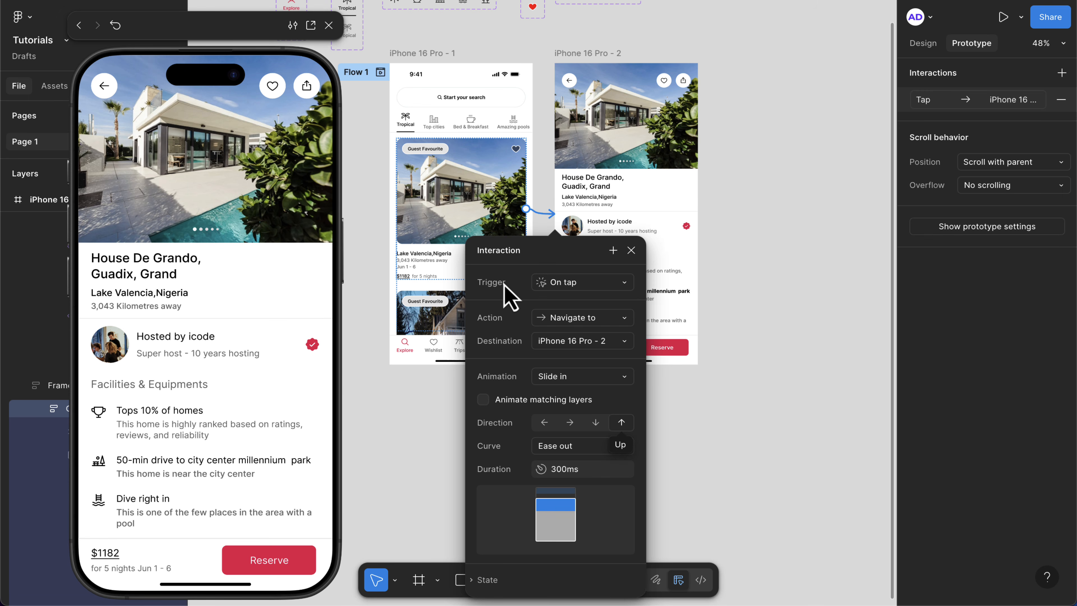
left_click(418, 53)
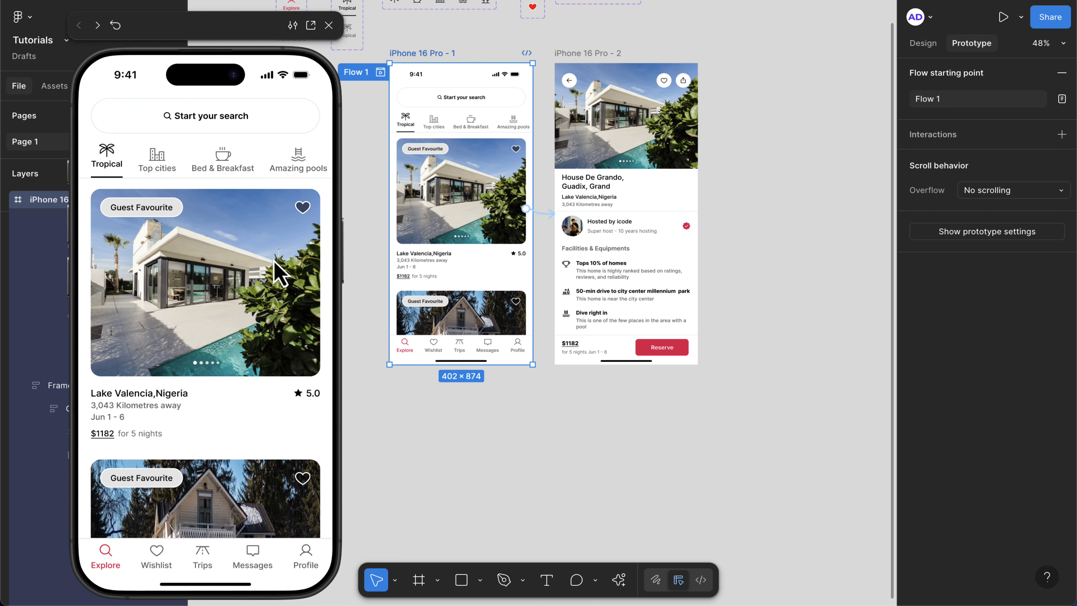
left_click(264, 289)
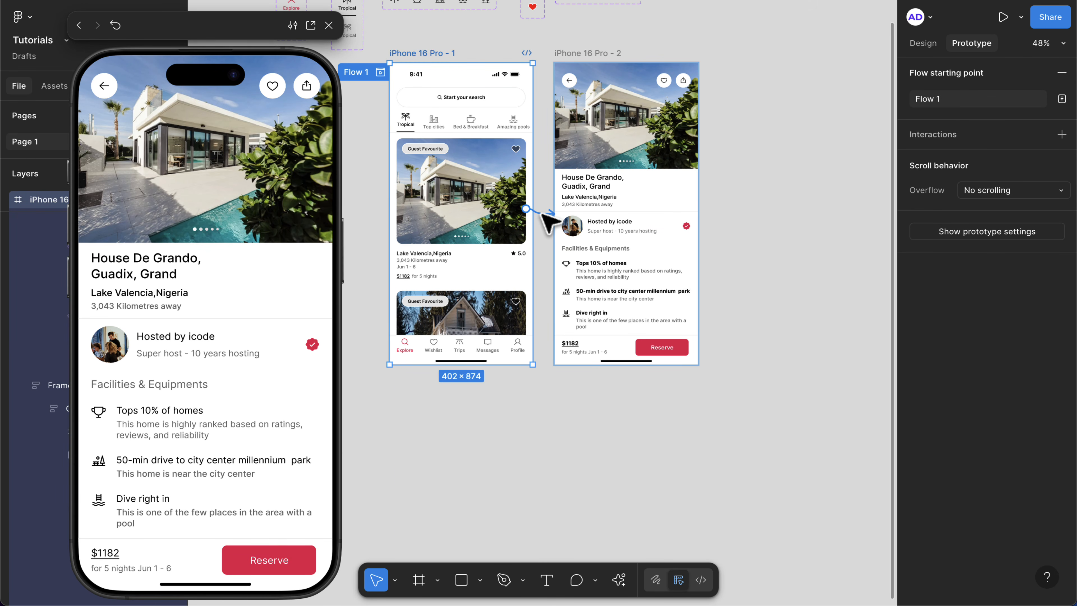
- Set the slide-in curve of the listing card's interaction to Slow
left_click(549, 221)
scroll(551, 216, "up", 3)
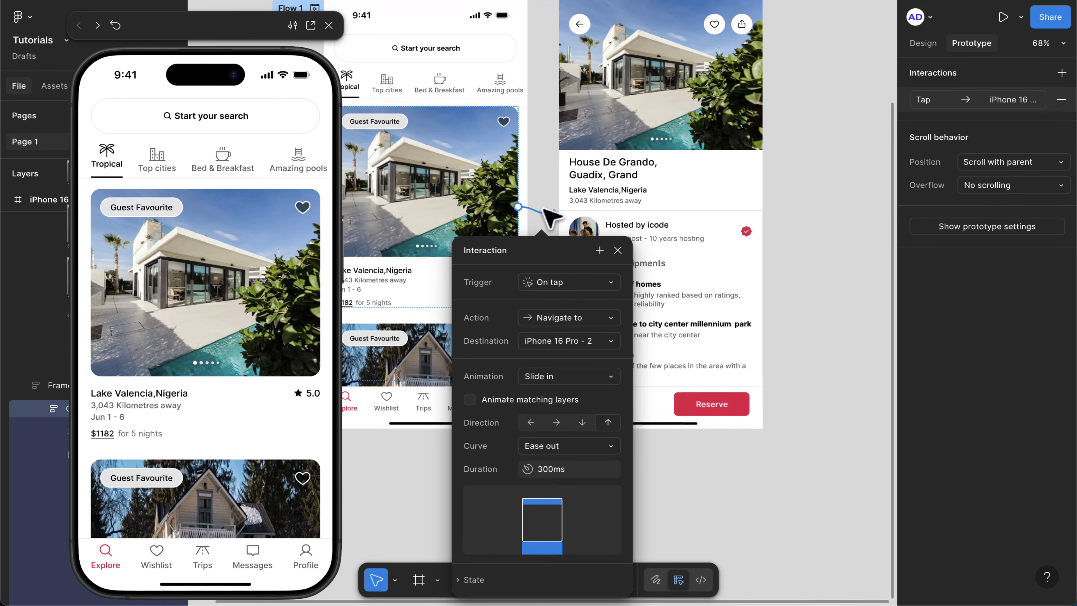
left_click(540, 176)
left_click(538, 214)
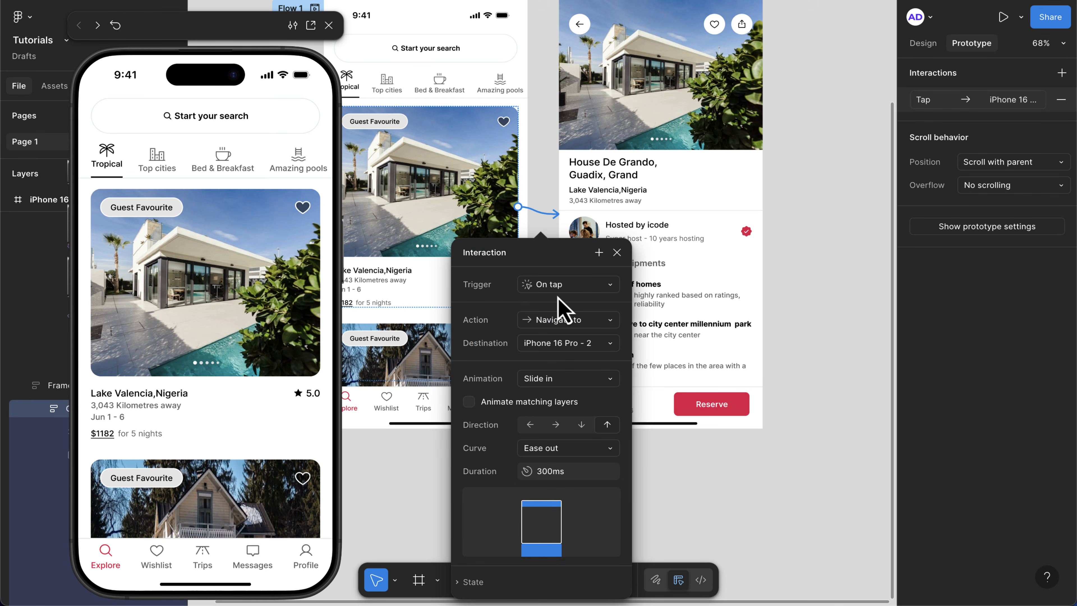
left_click(580, 453)
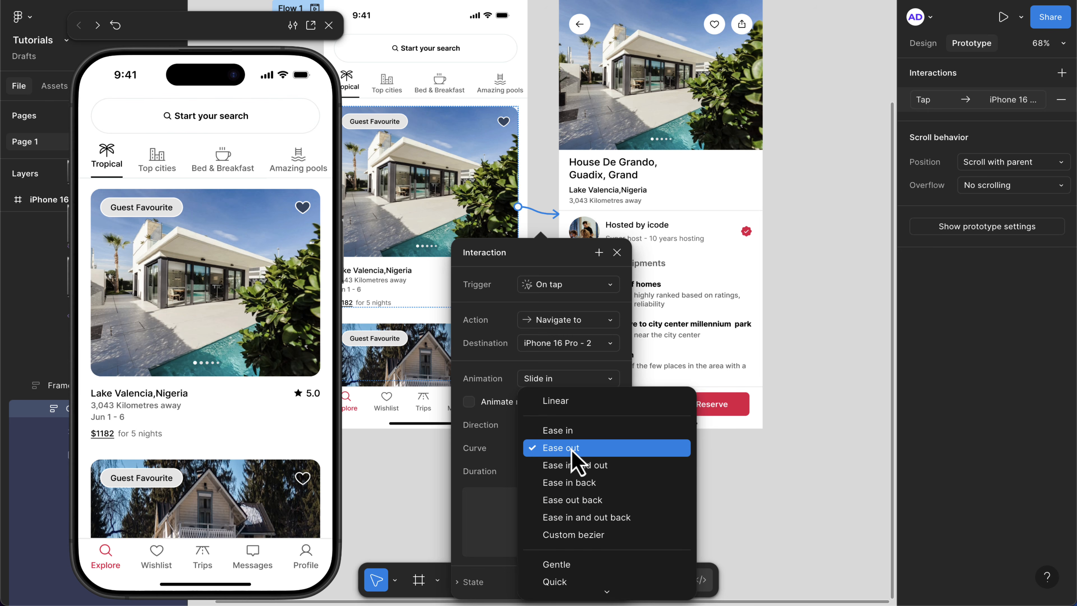
scroll(585, 568, "down", 2)
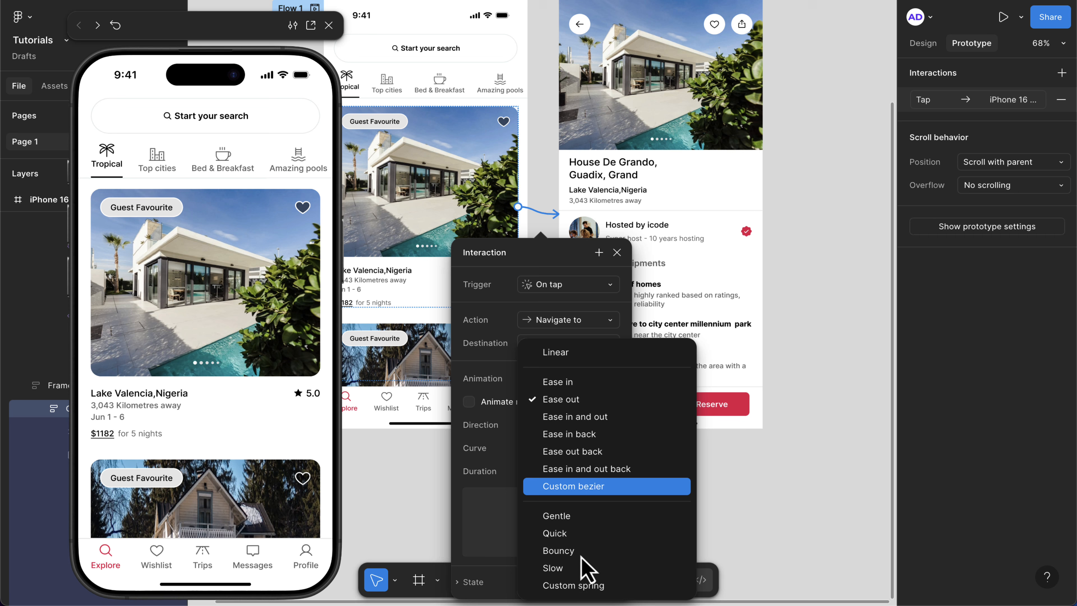
left_click(588, 570)
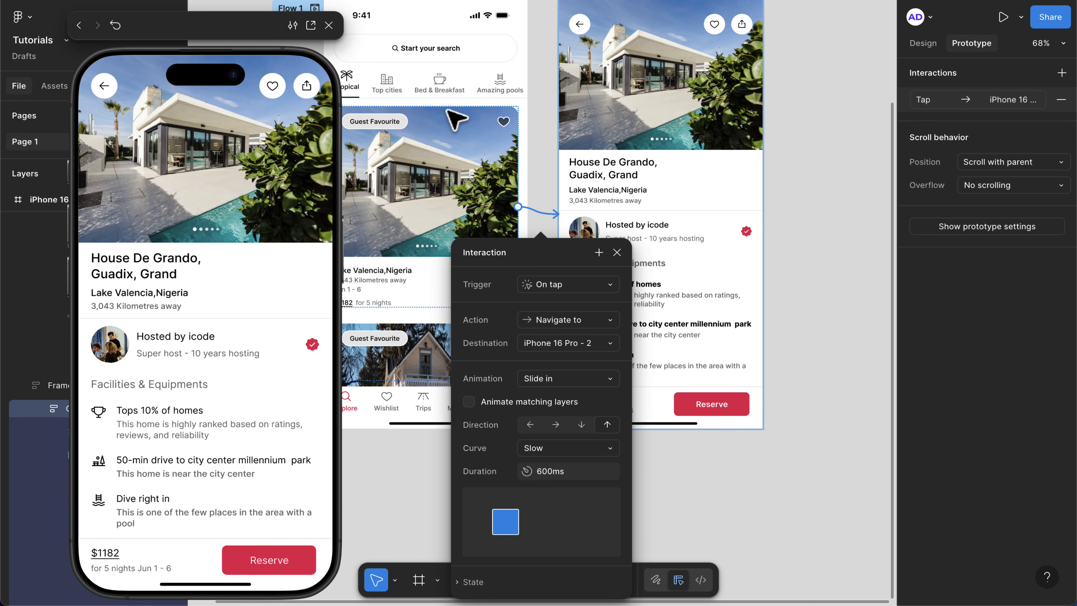
- Add an On tap, Back prototype interaction to the back arrow button on iPhone 16 Pro - 2
scroll(428, 111, "up", 3)
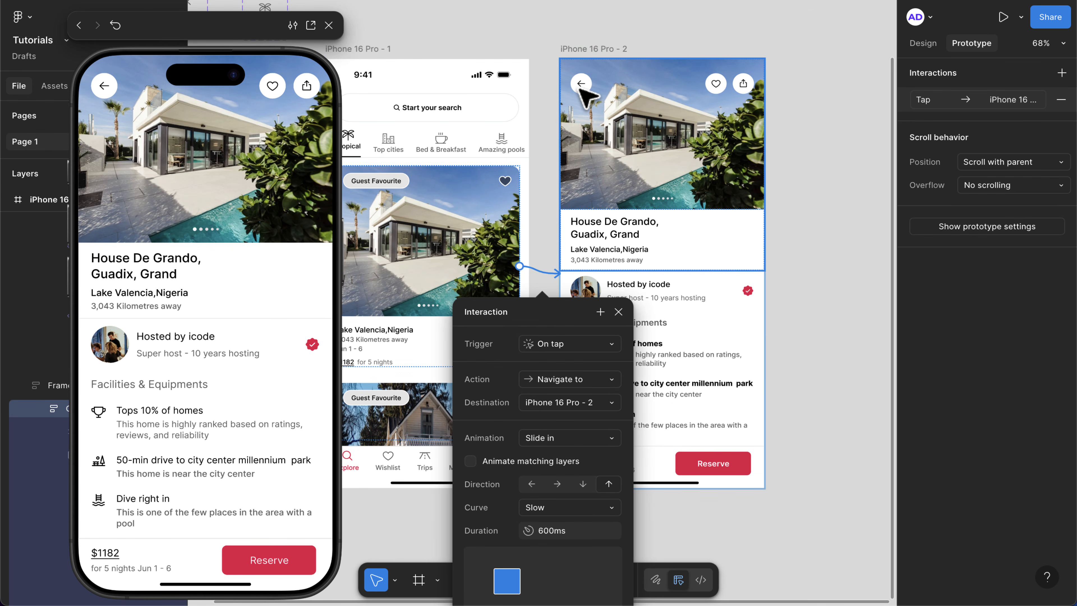
double_click(581, 88)
double_click(580, 87)
double_click(579, 88)
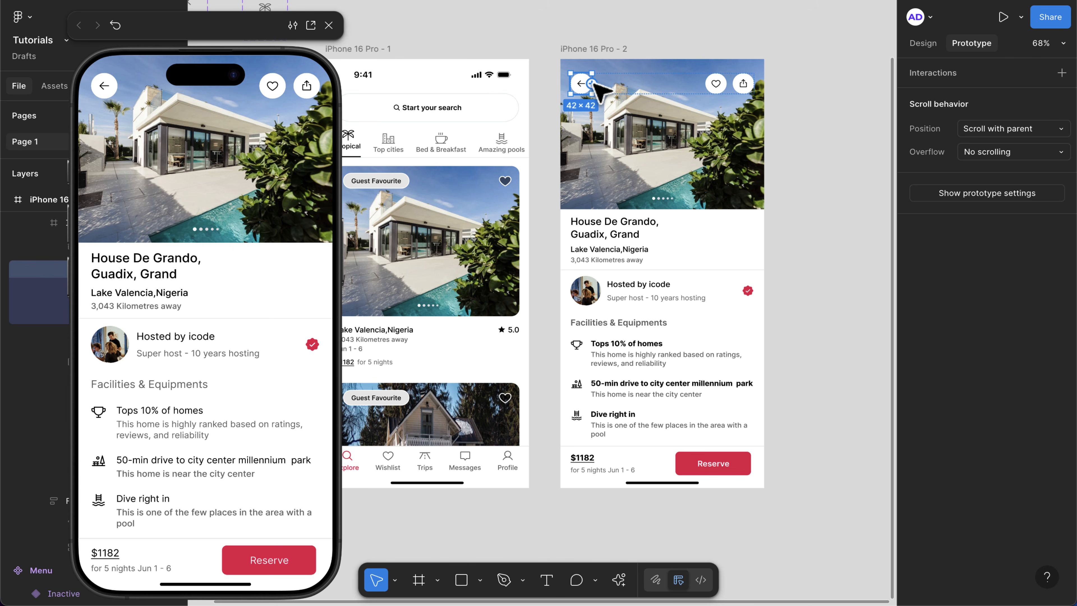
left_click_drag(595, 84, 790, 93)
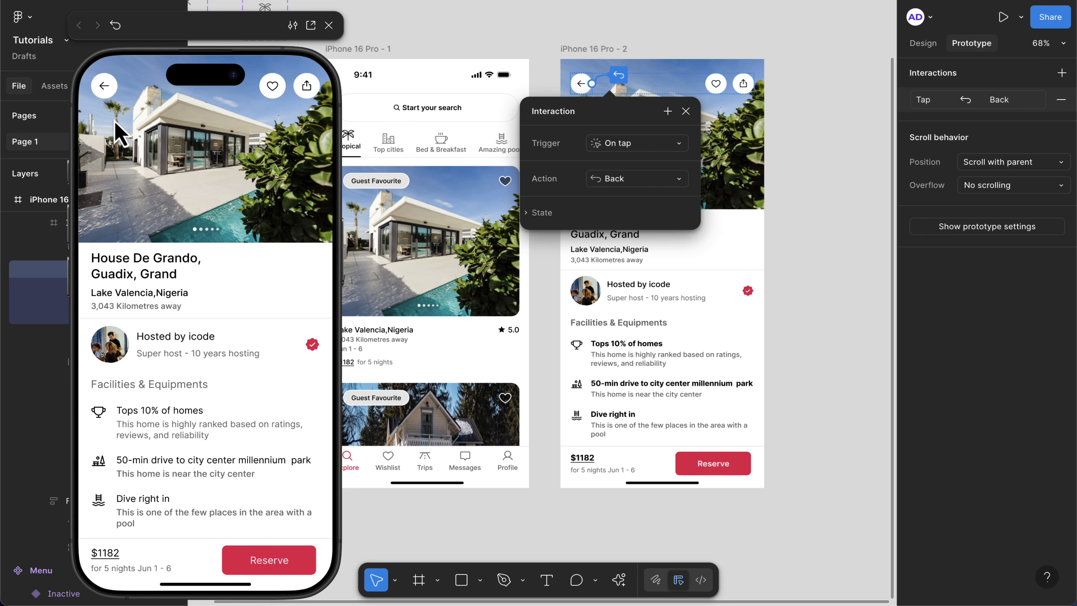
- Test opening the property detail screen from the first listing card and returning with the back arrow in the preview
left_click(401, 71)
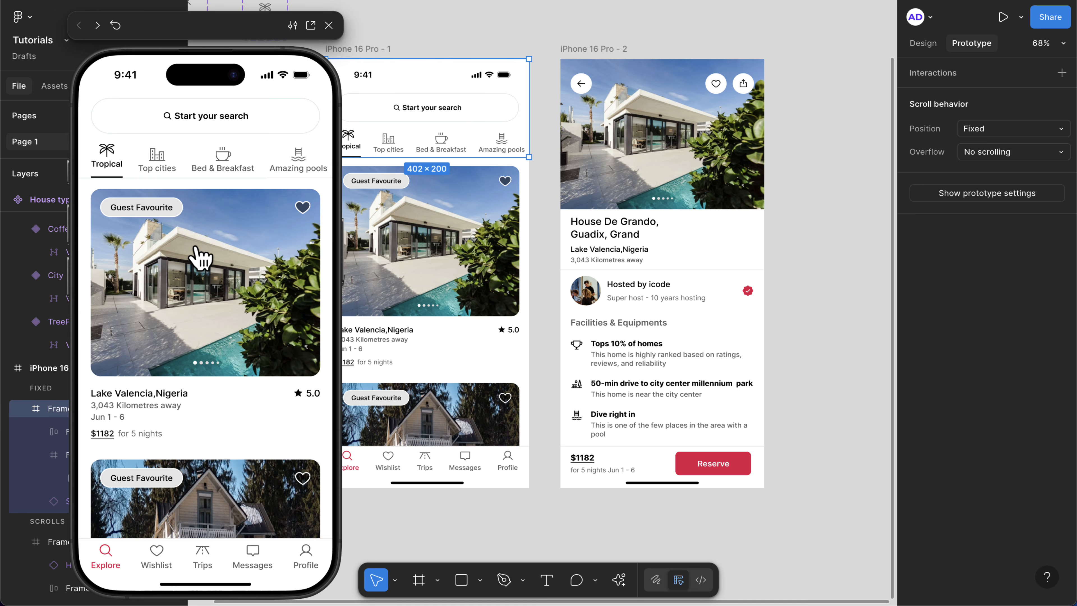
left_click(207, 255)
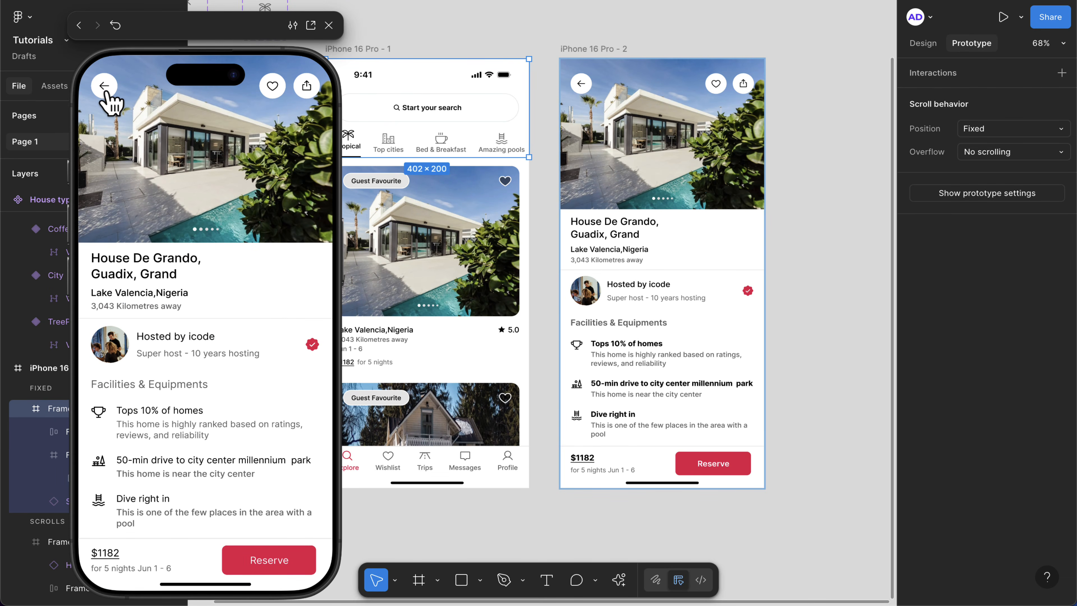
left_click(104, 87)
left_click(194, 290)
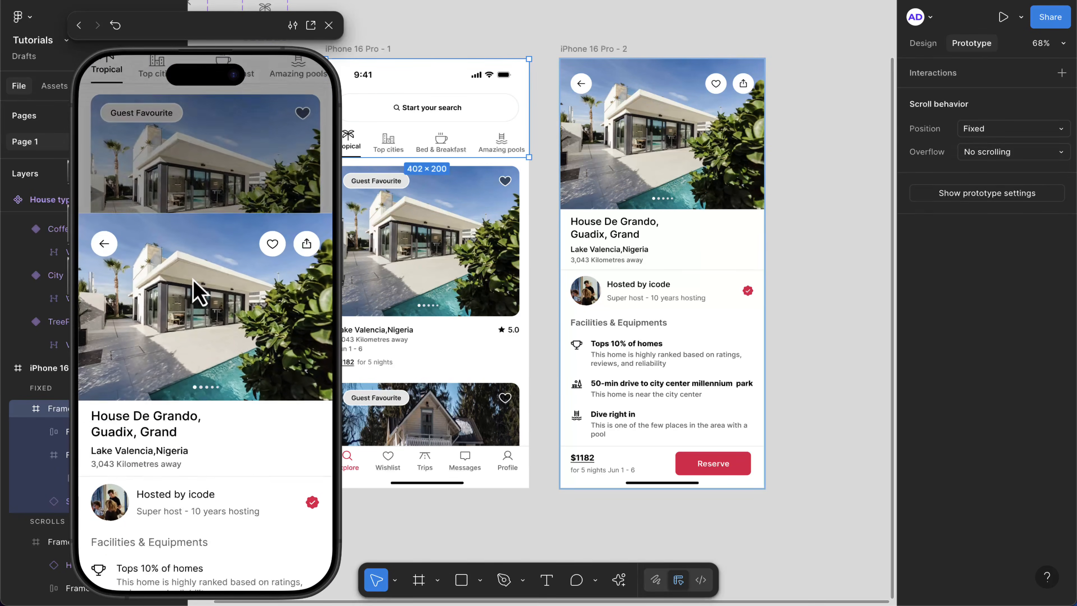
left_click(107, 90)
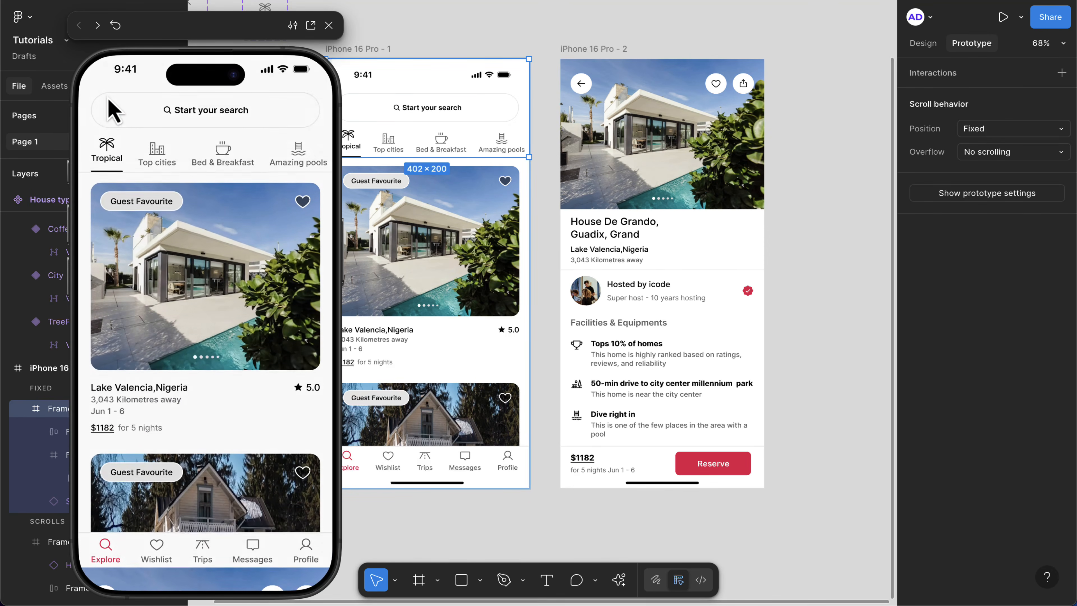
- Wrap the photo-and-title section and the host-and-facilities section of iPhone 16 Pro - 2 in one vertical auto layout frame
left_click(627, 158)
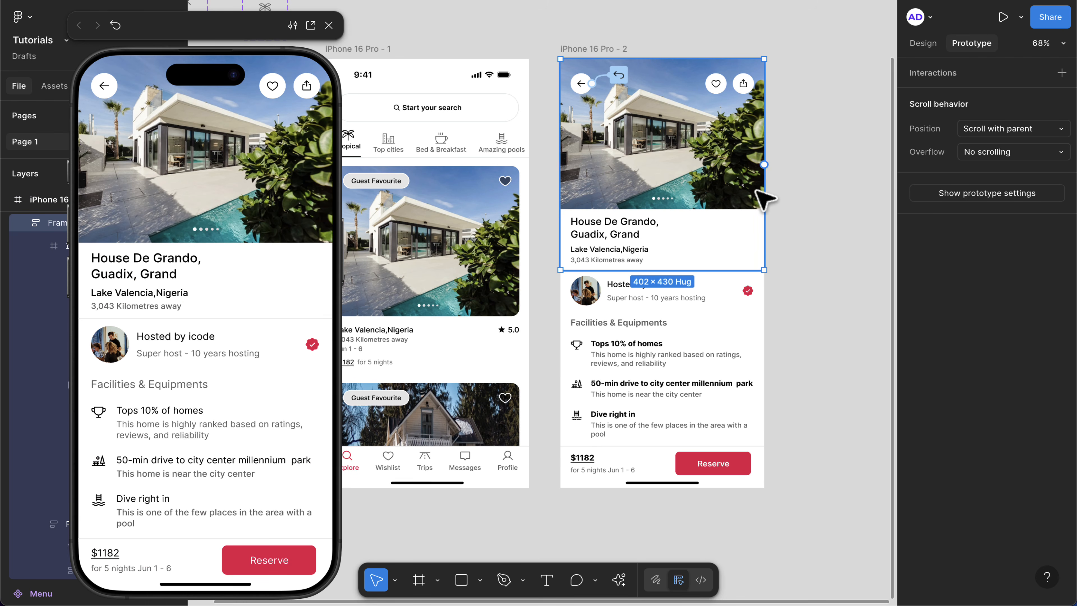
left_click(813, 221)
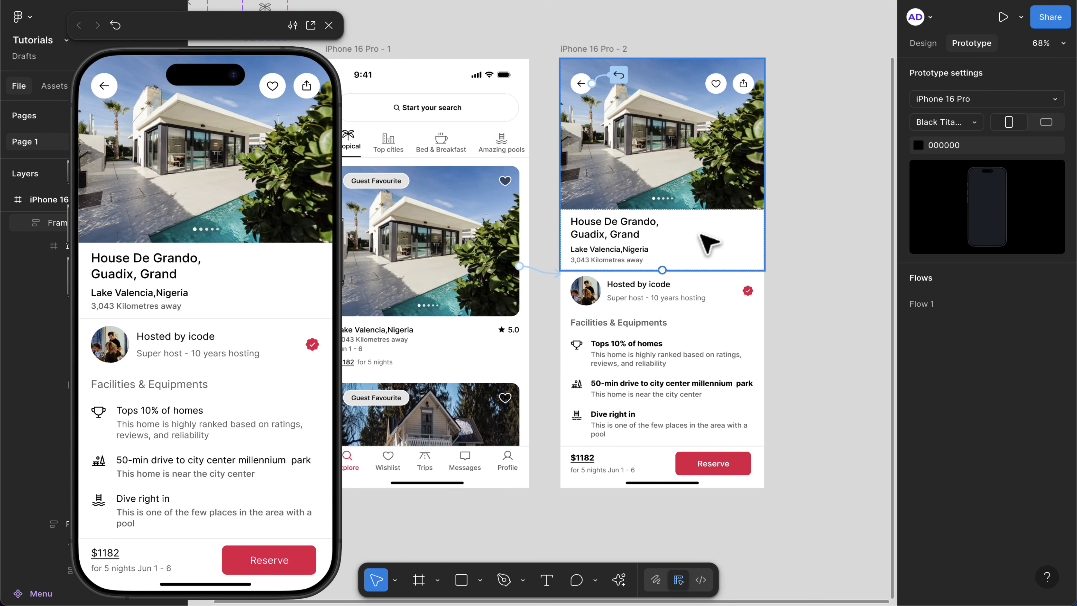
left_click(923, 47)
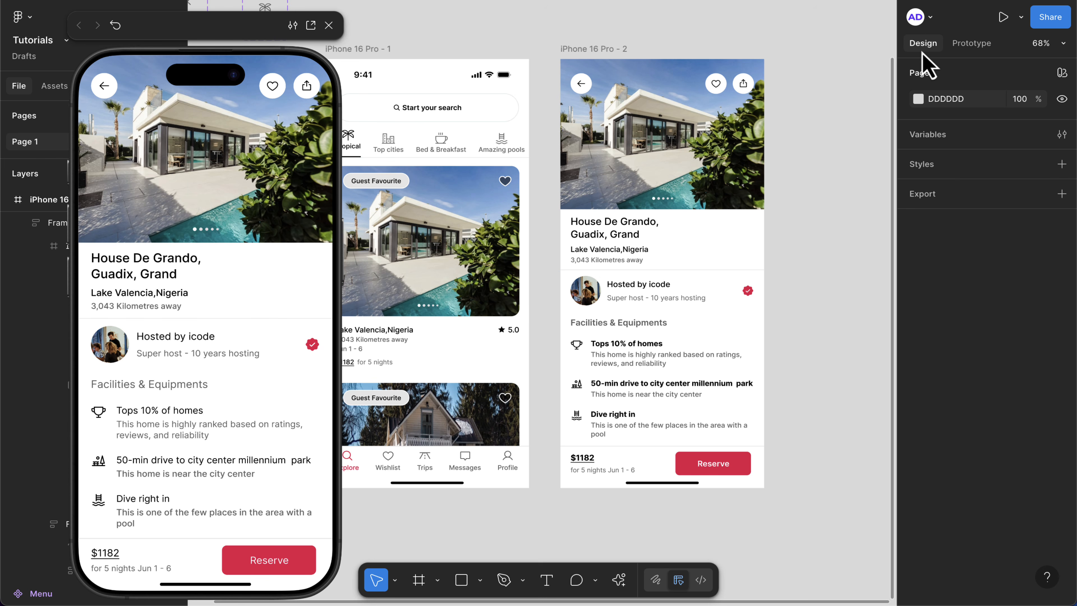
left_click(676, 258)
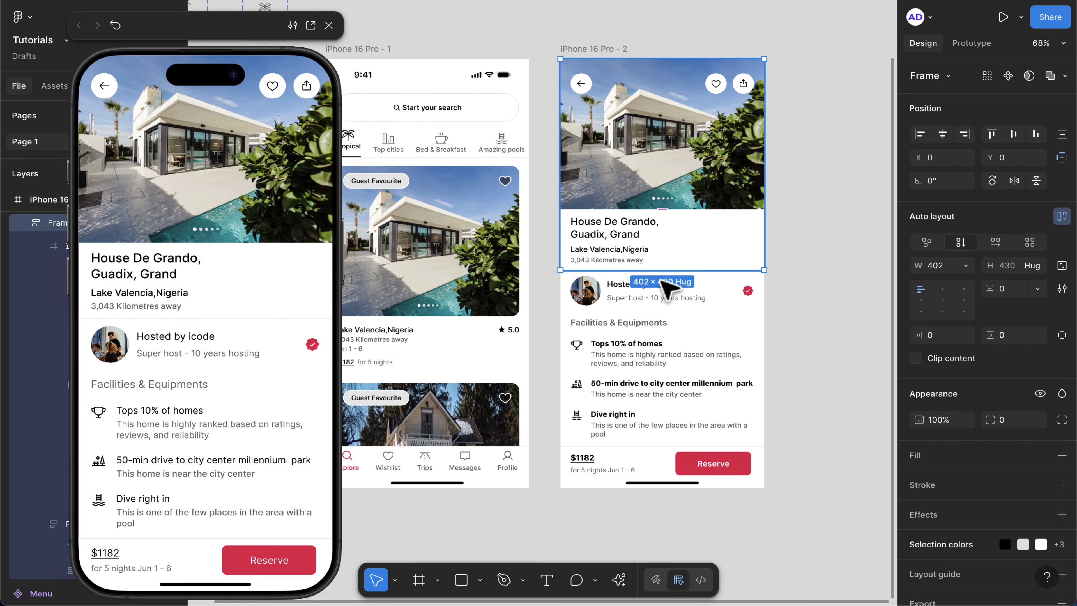
left_click(634, 338)
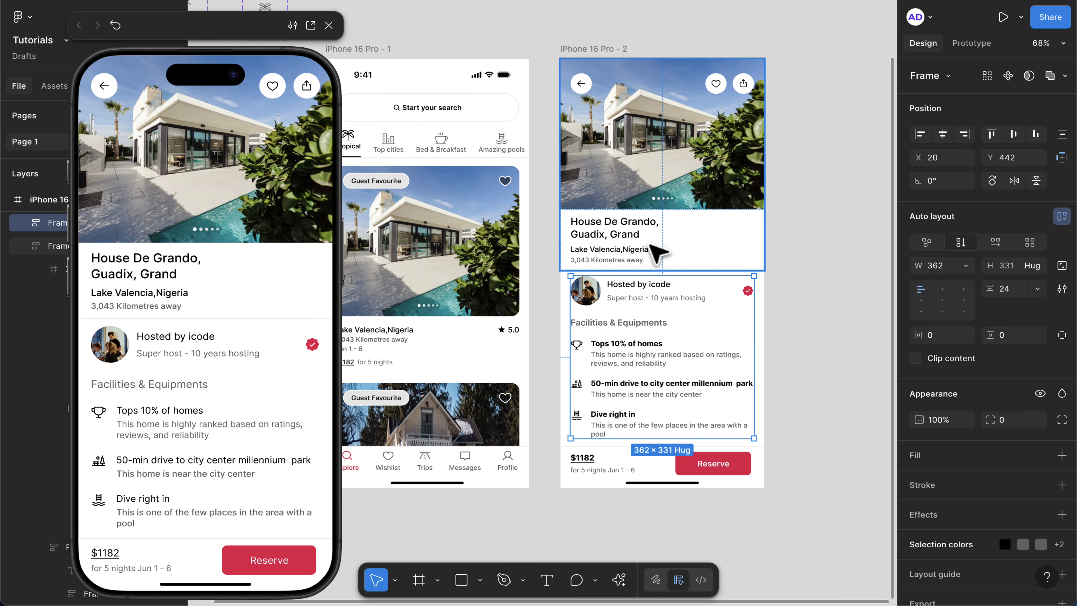
left_click(657, 253)
left_click(651, 358, "shift")
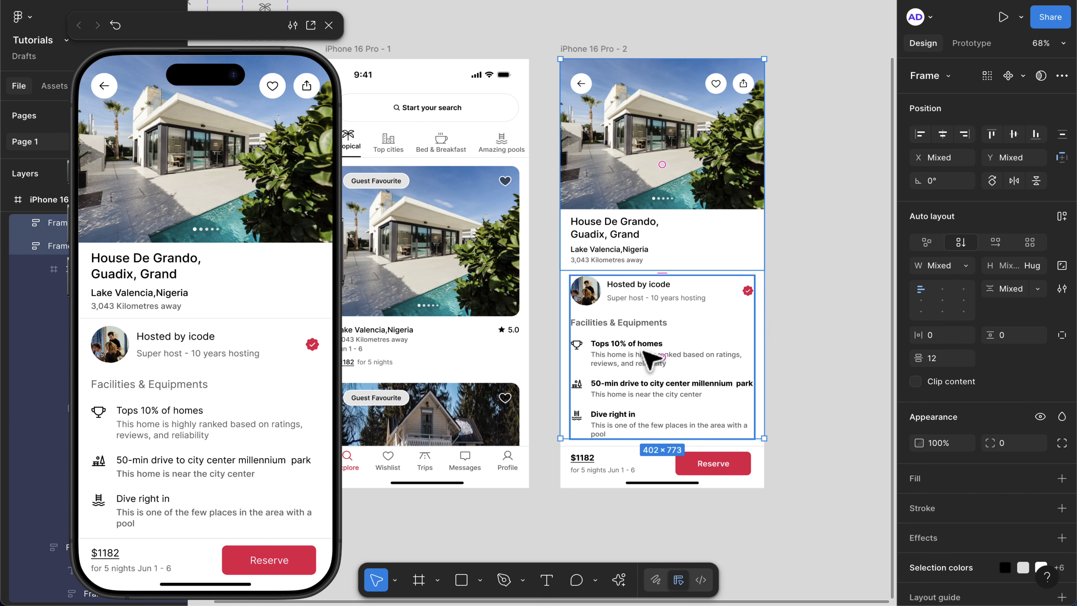
key("shift+a")
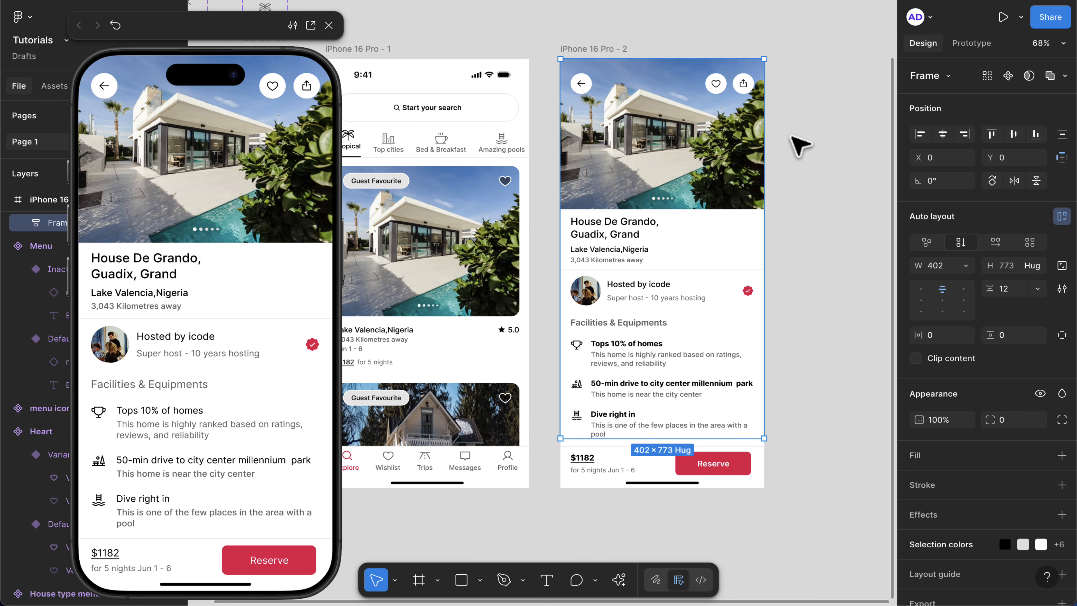
- Add a Back prototype interaction with the On drag trigger to the new auto layout frame on iPhone 16 Pro - 2
left_click(971, 44)
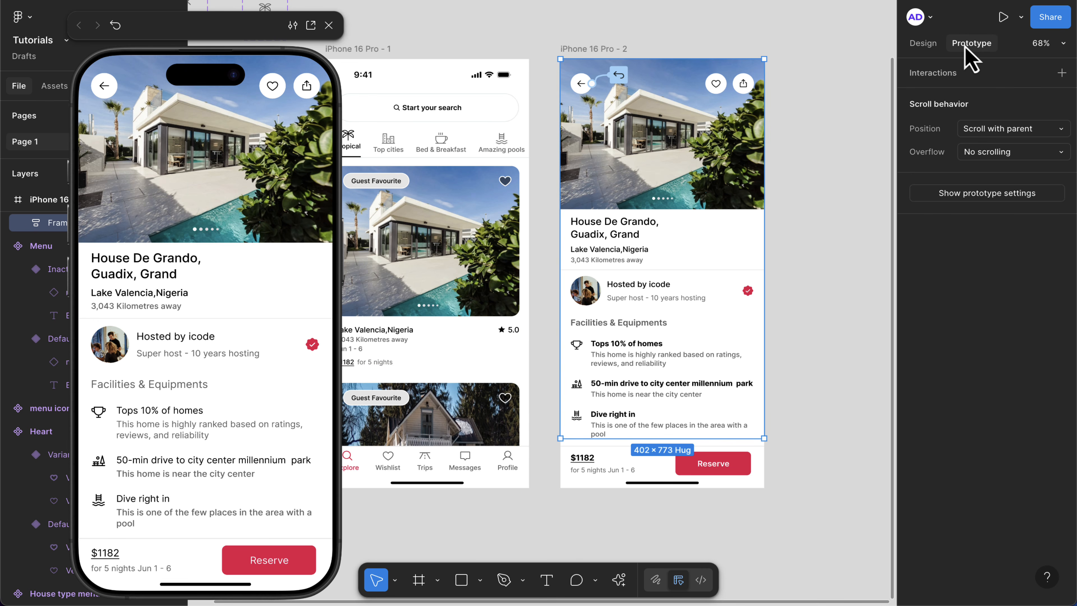
mouse_move(739, 204)
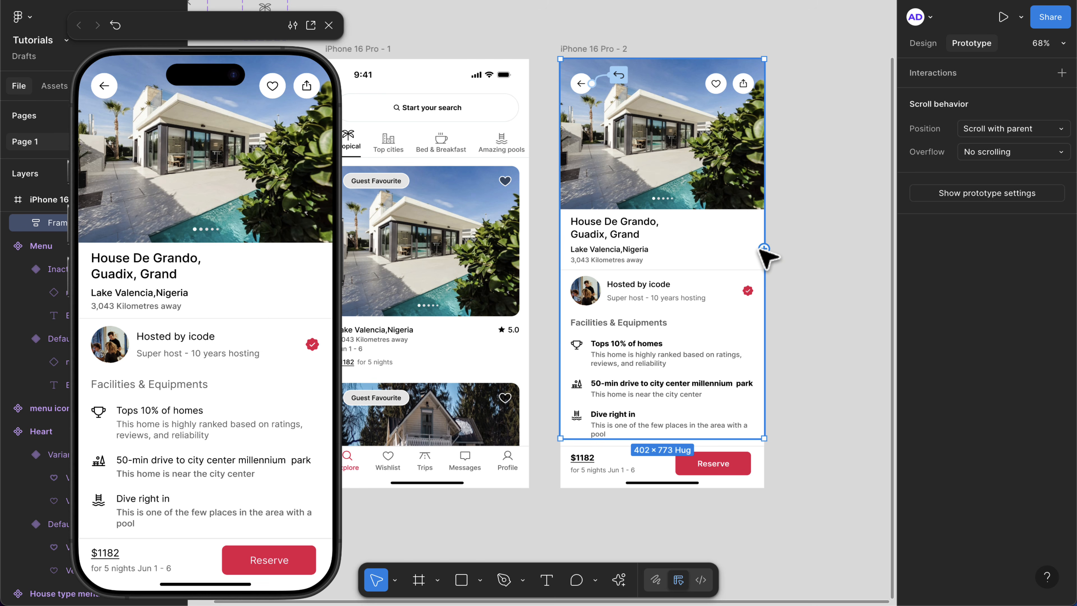
left_click_drag(764, 248, 783, 91)
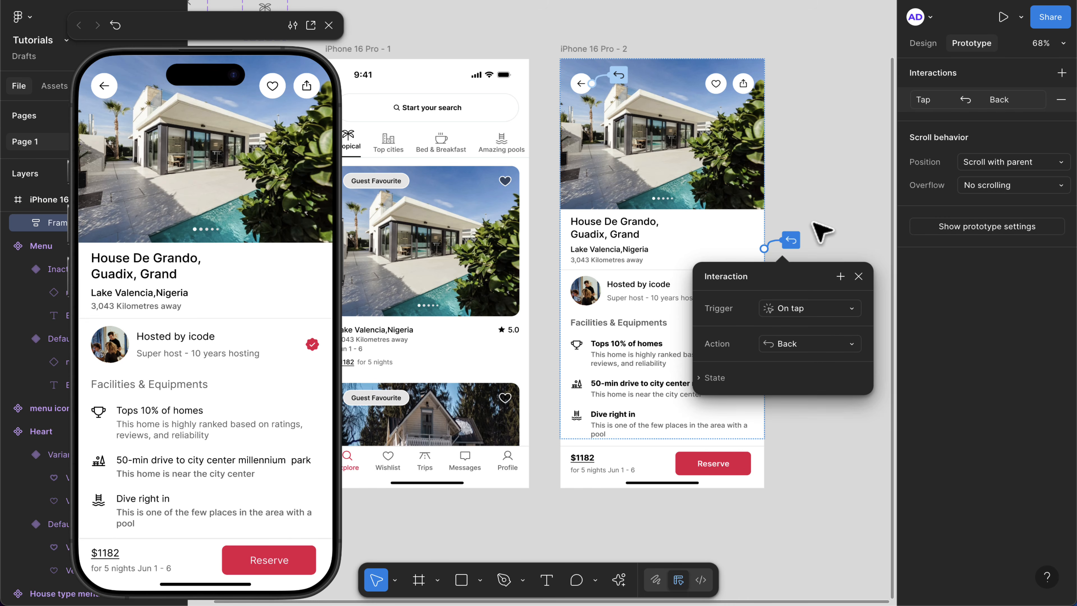
left_click(793, 310)
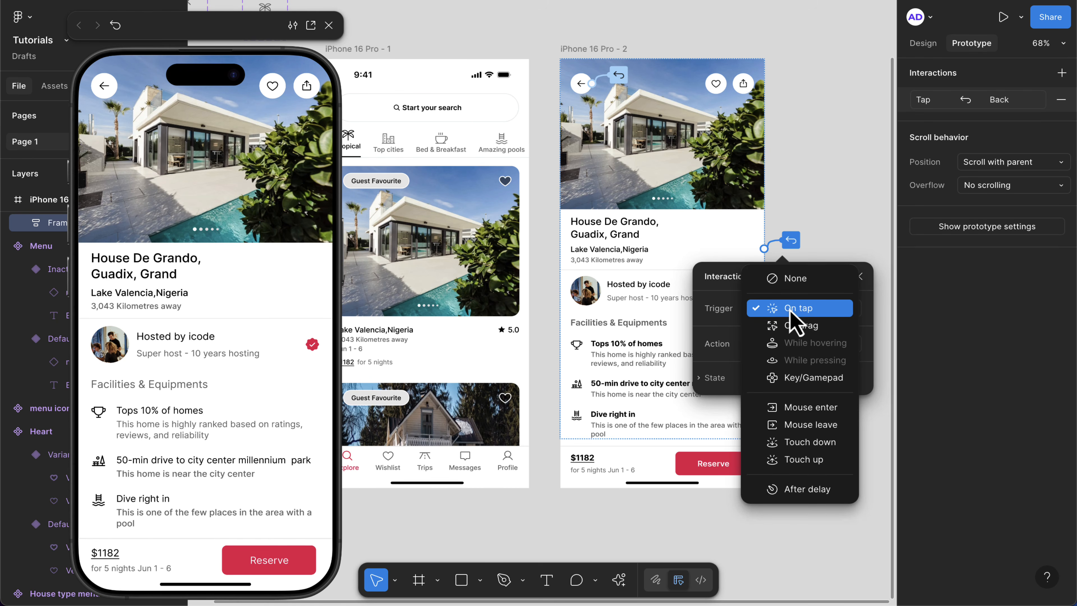
left_click(798, 326)
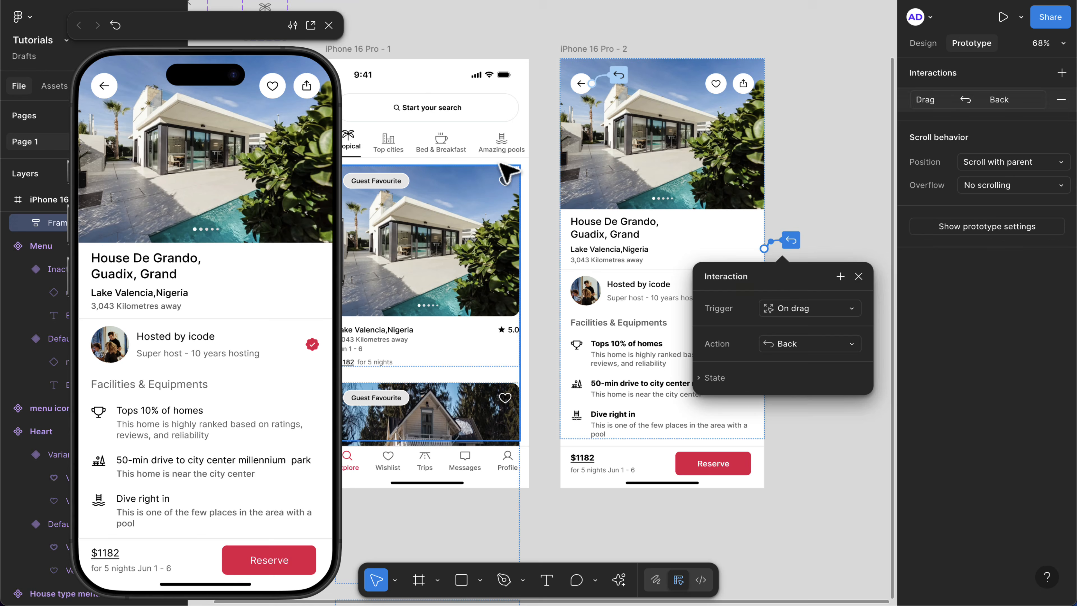
- Test opening the detail screen from the first listing card and dragging it down to return in the preview
left_click(507, 172)
left_click_drag(225, 229, 231, 568)
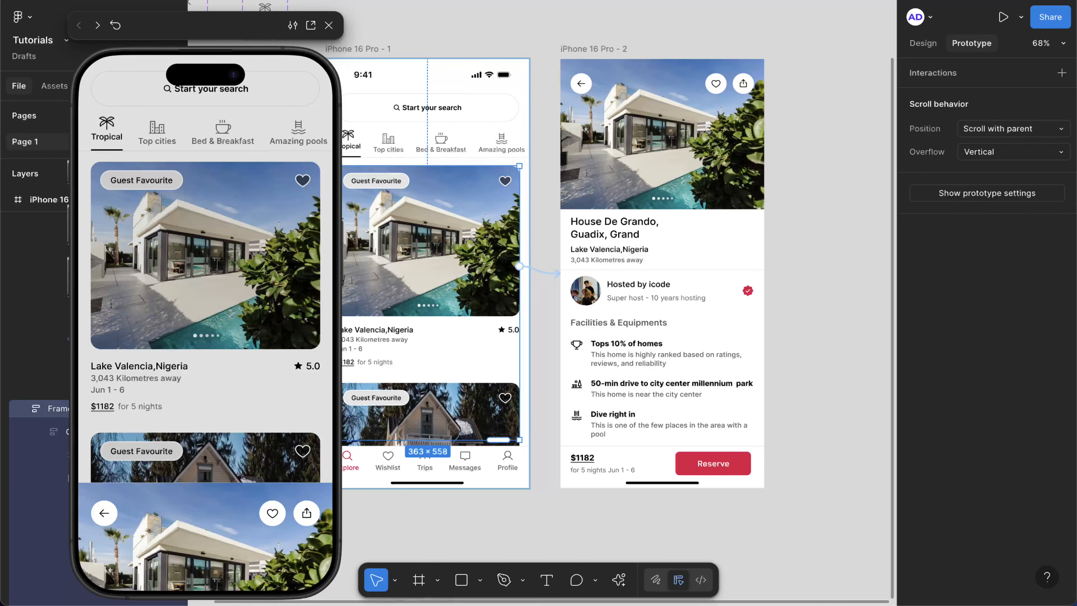
left_click_drag(207, 299, 240, 342)
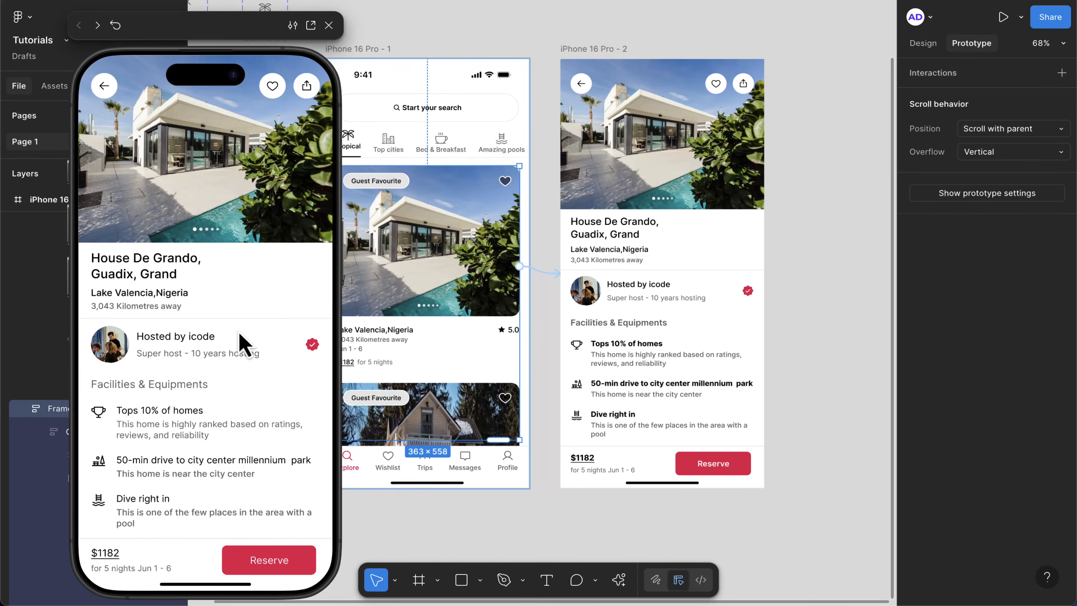
left_click_drag(245, 181, 308, 595)
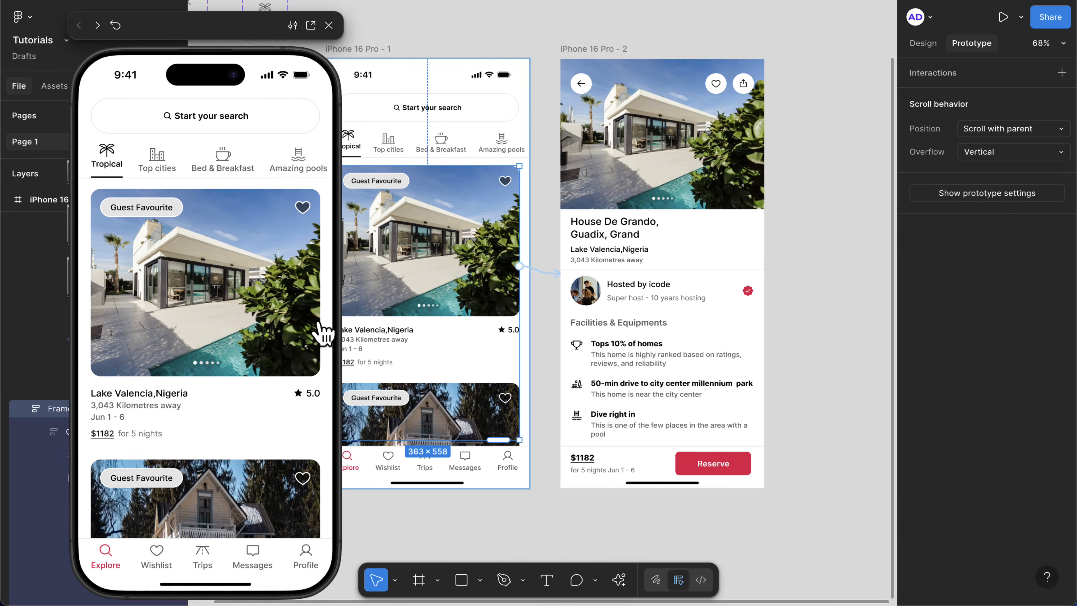